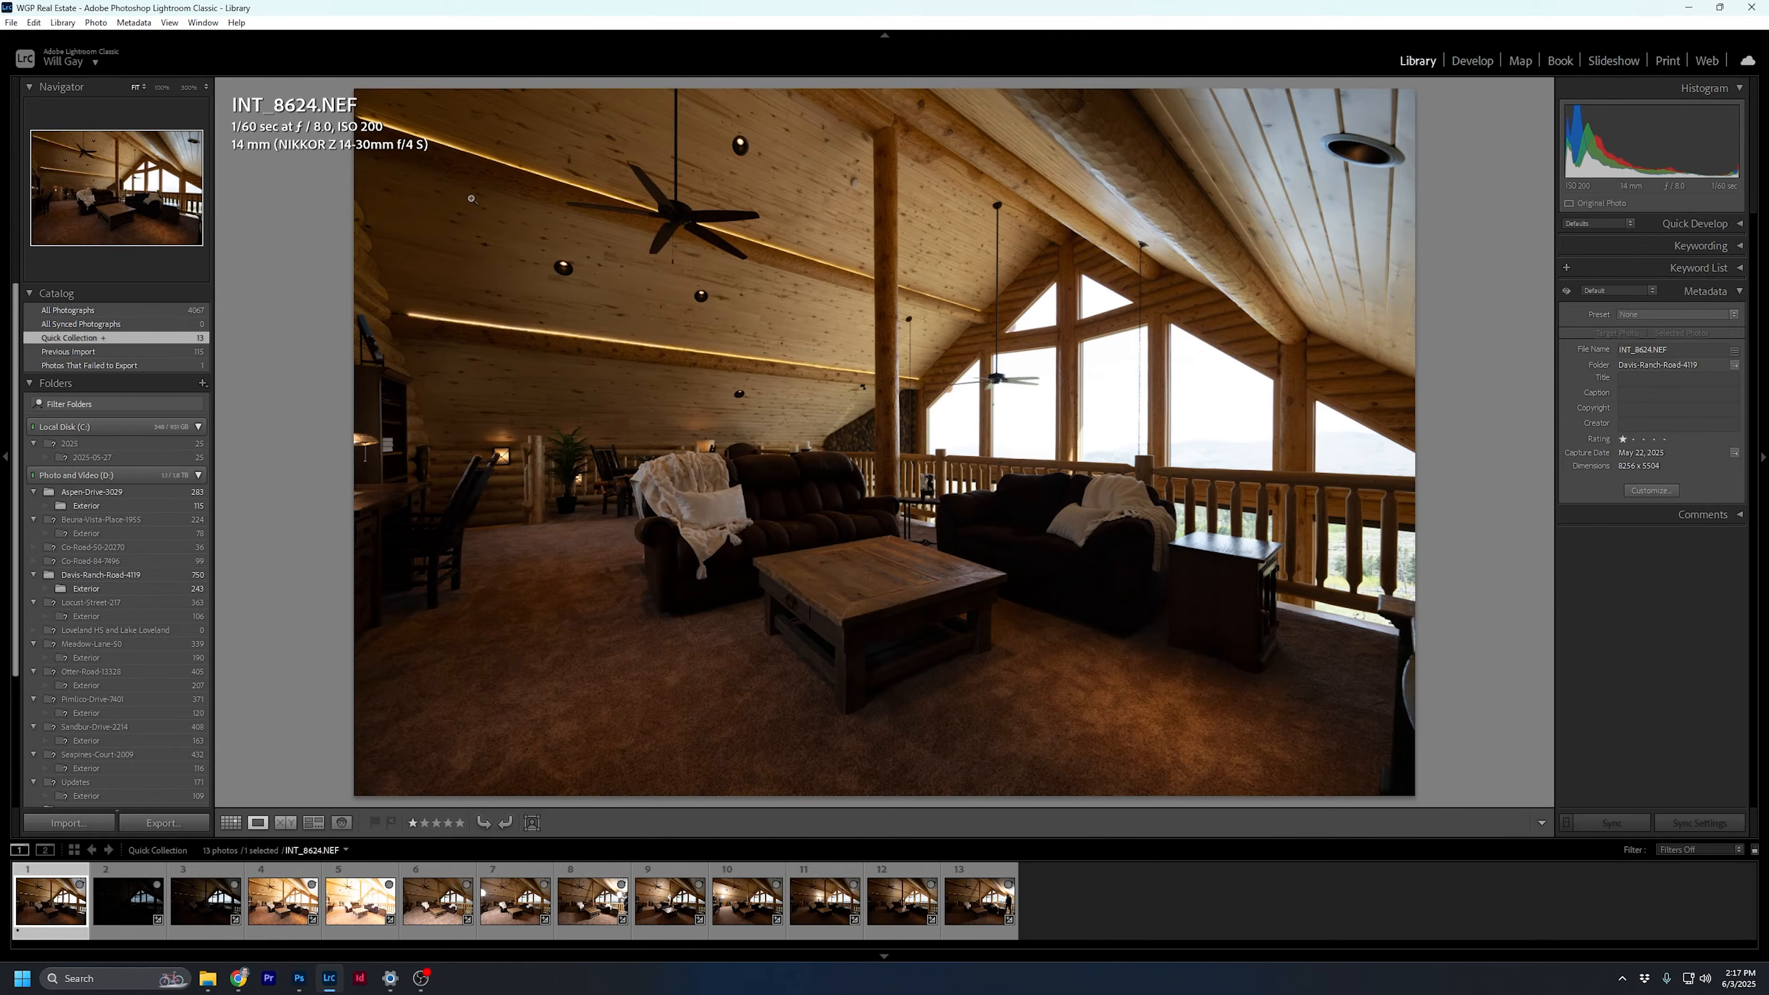
Examine the window views up close in INT_8624.NEF and the darker exposure INT_8625.NEF
{"action": "left_click", "coordinate": [871, 329]}
{"action": "left_click_drag", "start_coordinate": [645, 226], "coordinate": [1077, 444]}
{"action": "left_click_drag", "start_coordinate": [799, 247], "coordinate": [830, 345]}
{"action": "left_click", "coordinate": [1129, 372]}
{"action": "key", "text": "Right"}
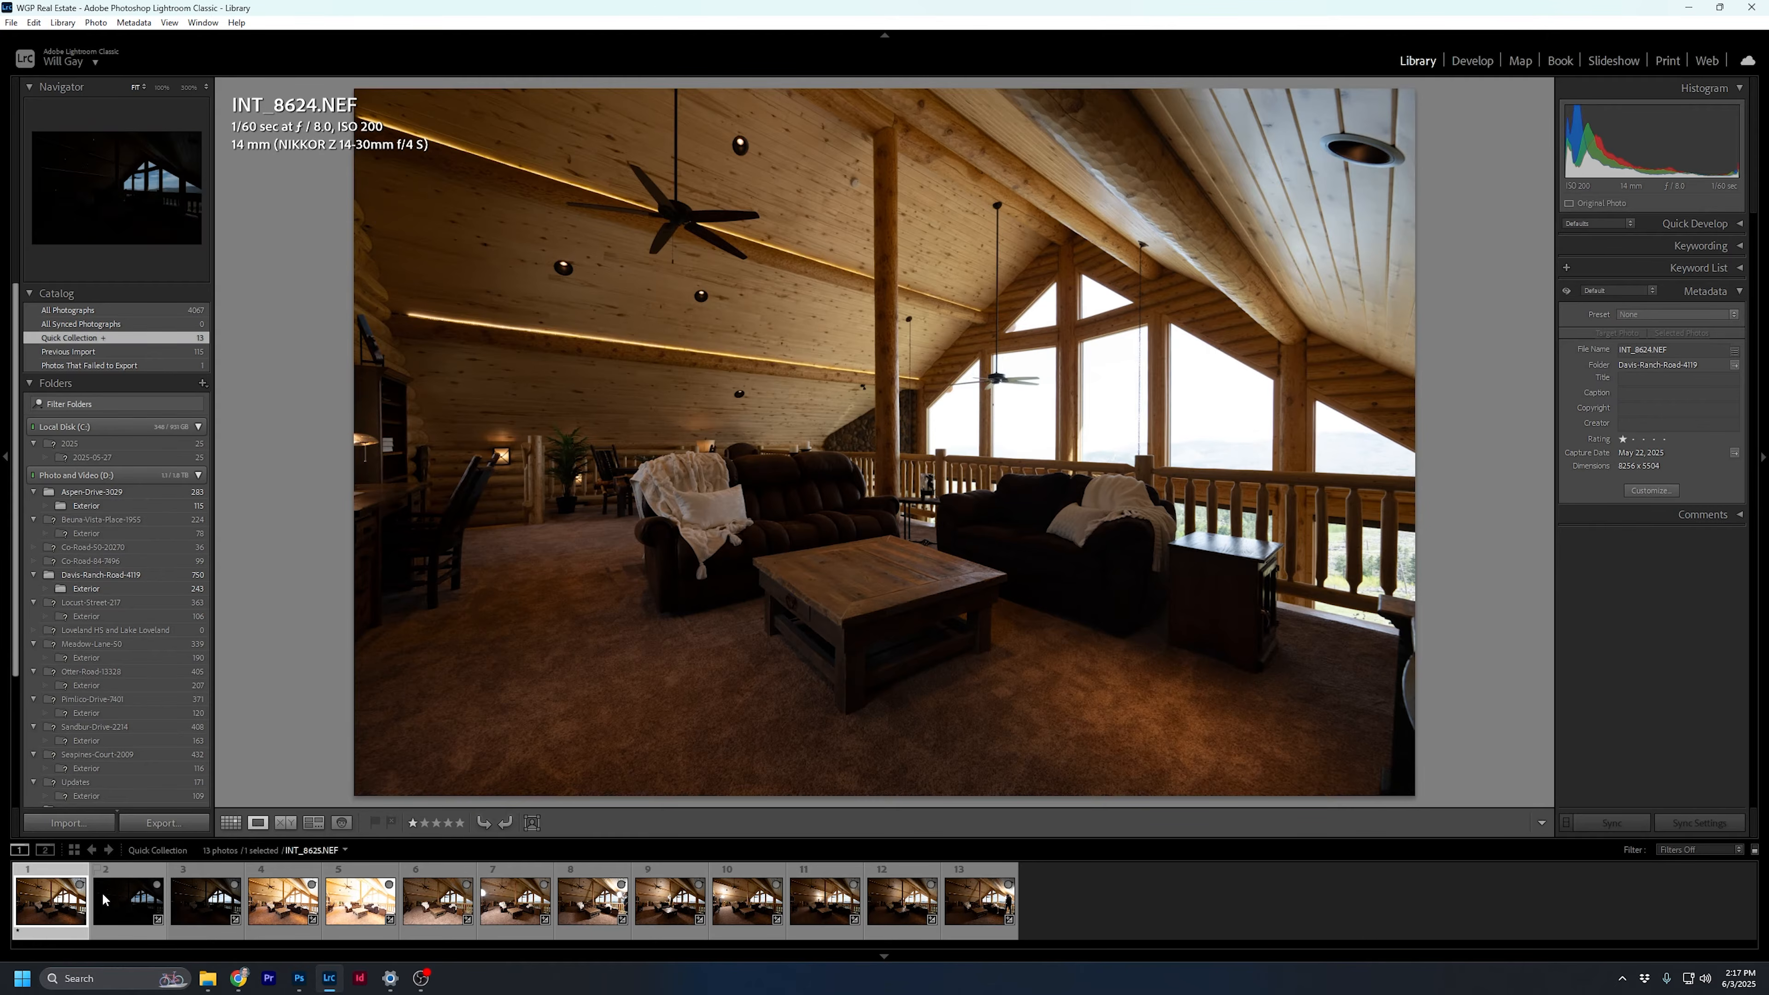
{"action": "left_click", "coordinate": [1115, 374]}
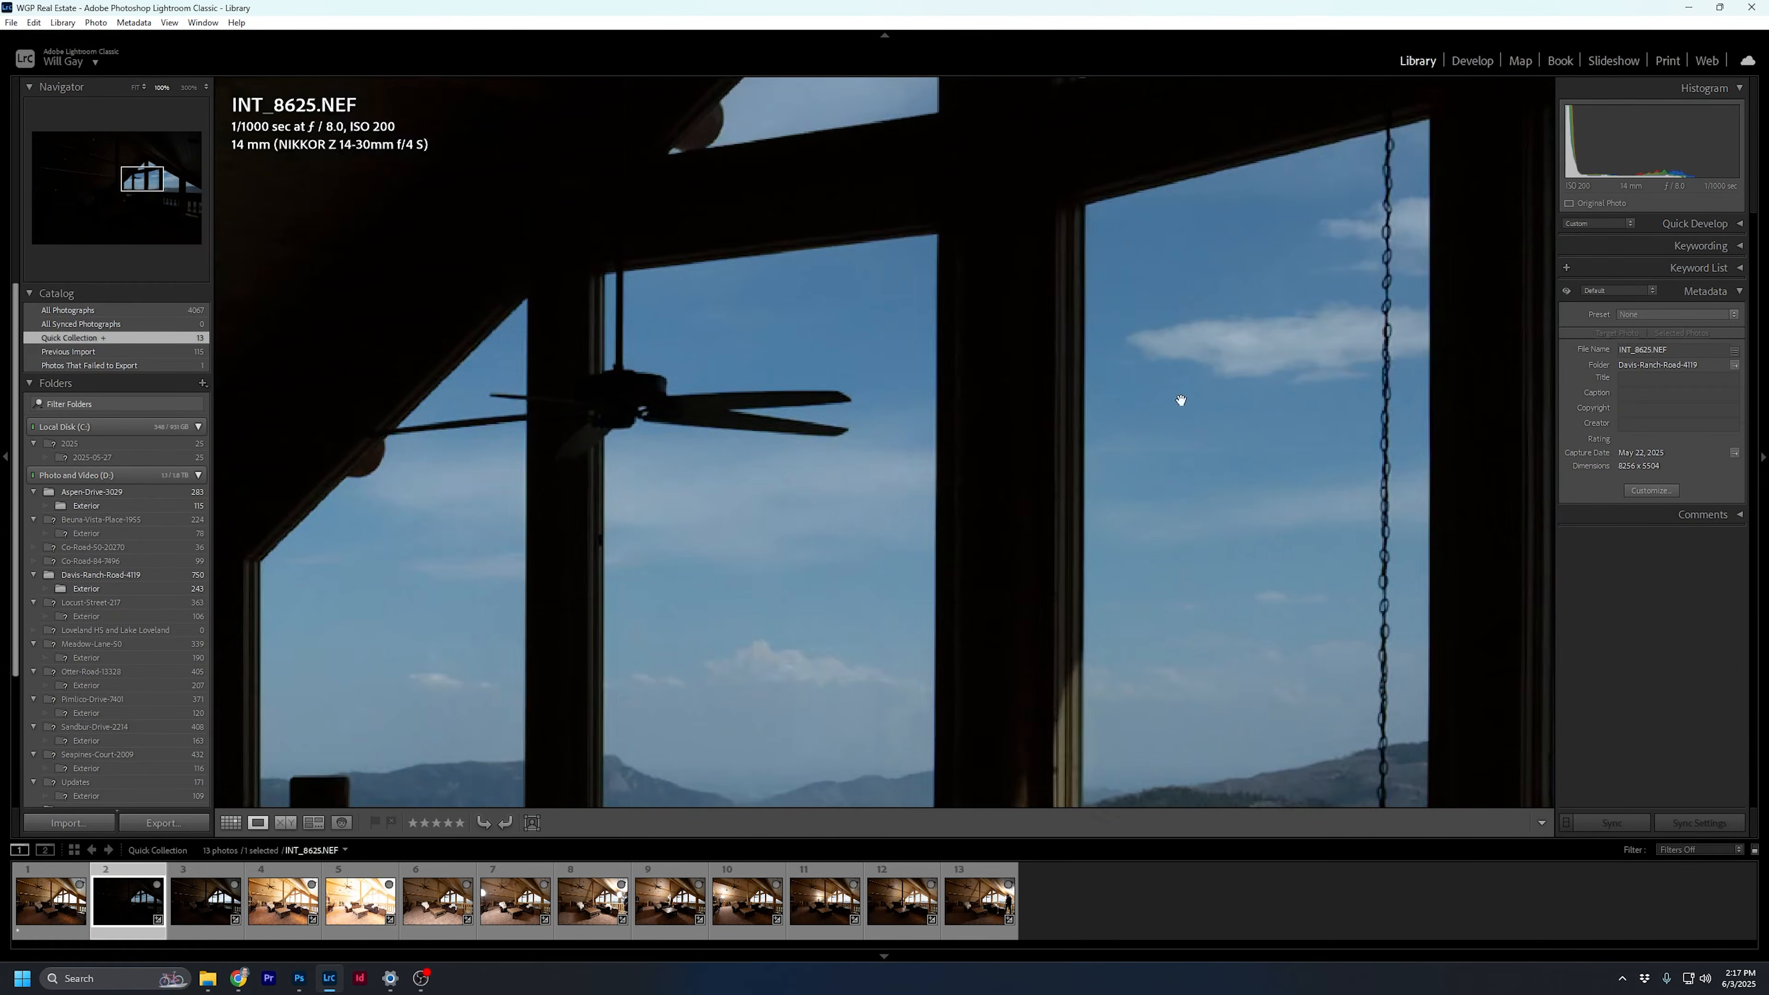
{"action": "left_click_drag", "start_coordinate": [1204, 559], "coordinate": [756, 256]}
{"action": "left_click_drag", "start_coordinate": [1153, 256], "coordinate": [940, 468]}
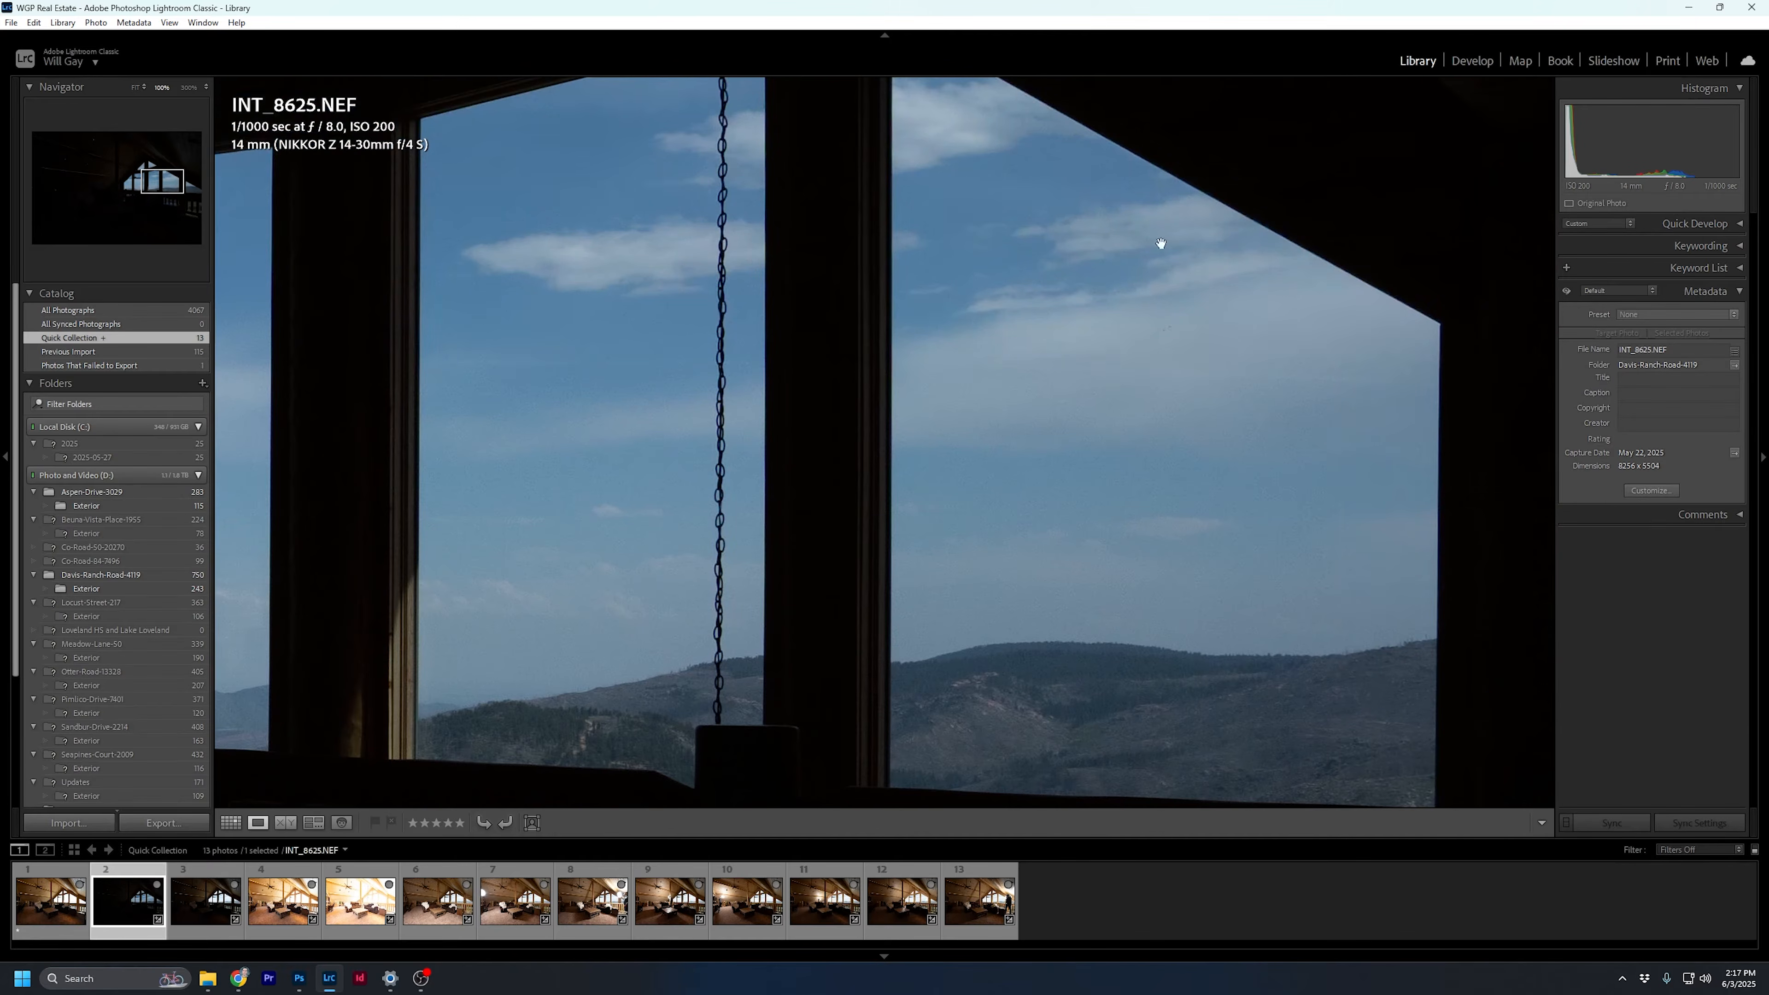
{"action": "left_click", "coordinate": [1109, 431]}
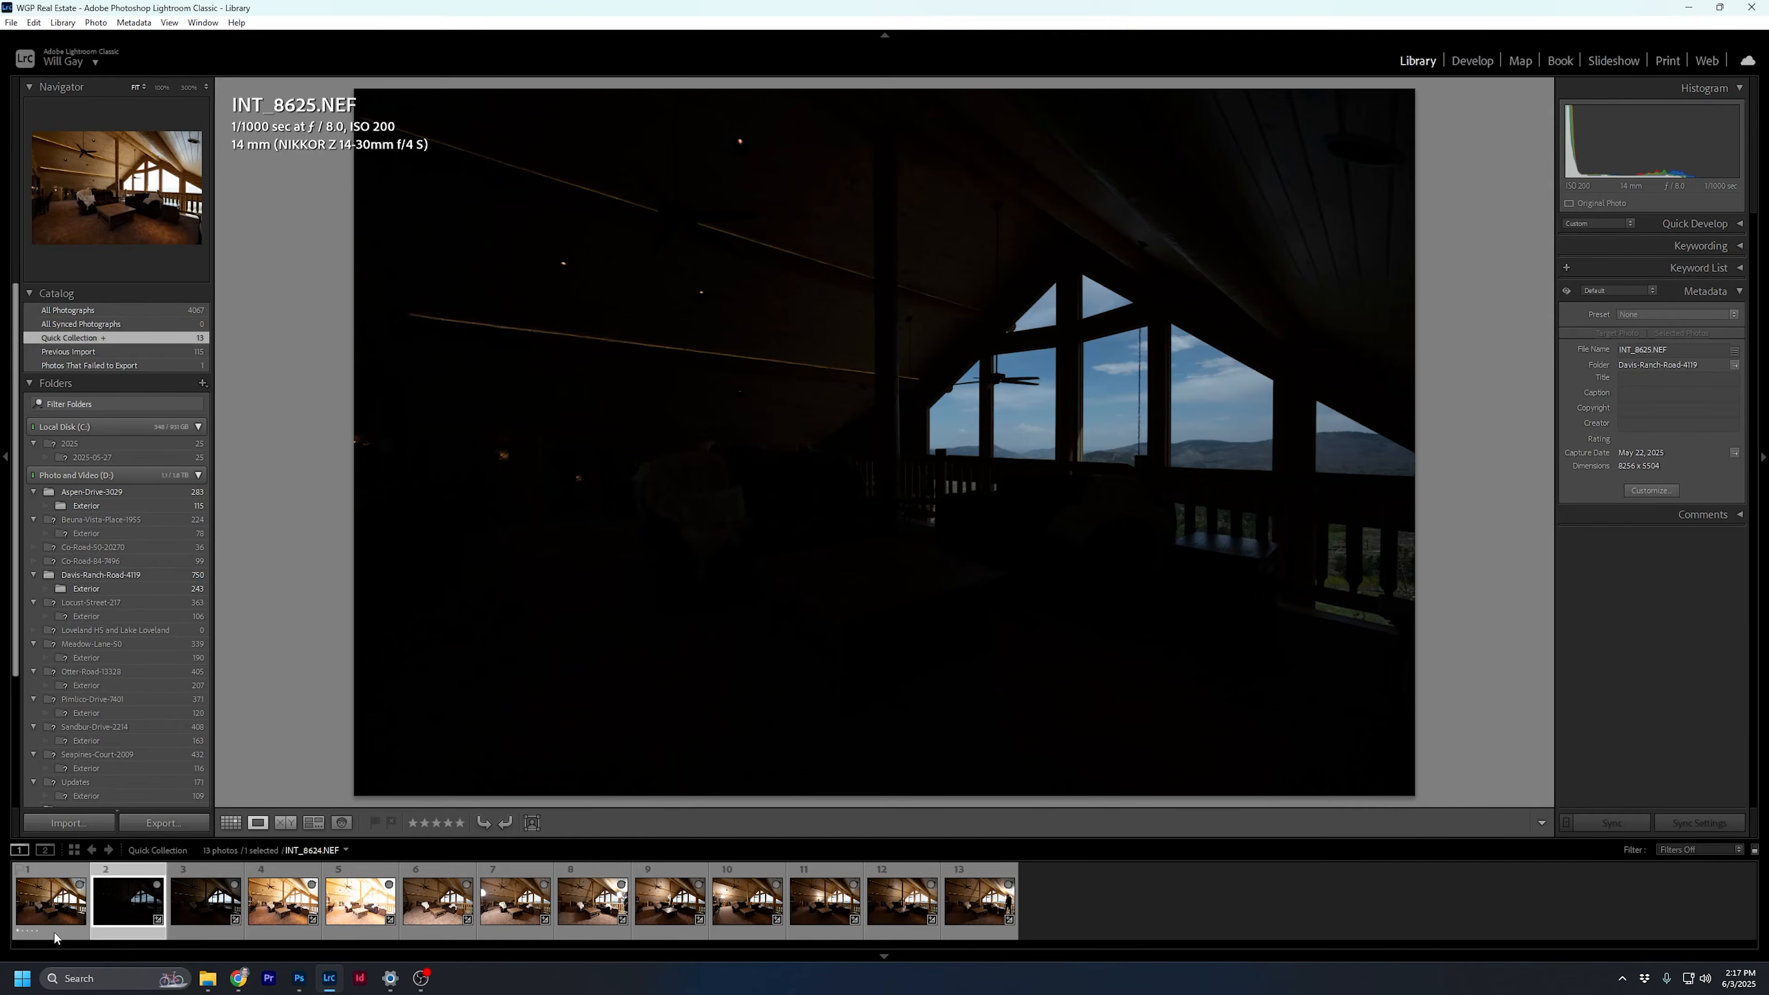
{"action": "left_click", "coordinate": [71, 913]}
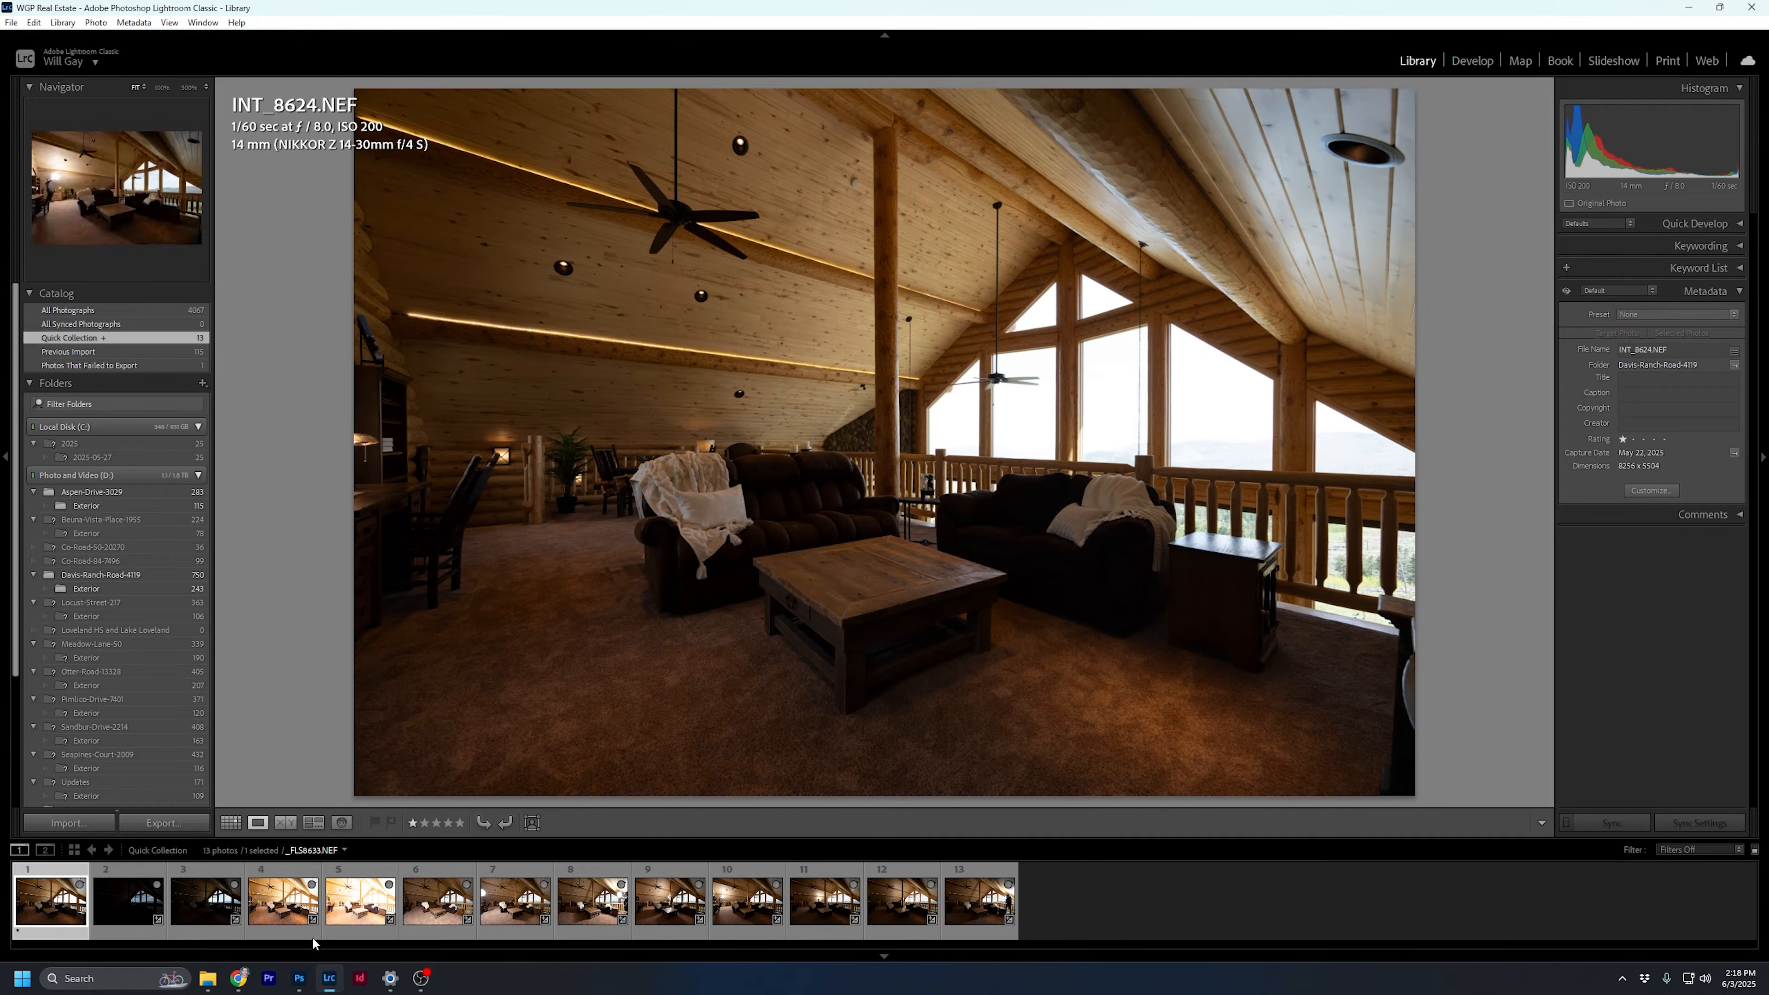
Select all 13 photos and look up the option for opening them as layers in Photoshop
{"action": "right_click", "coordinate": [38, 897]}
{"action": "mouse_move", "coordinate": [151, 557]}
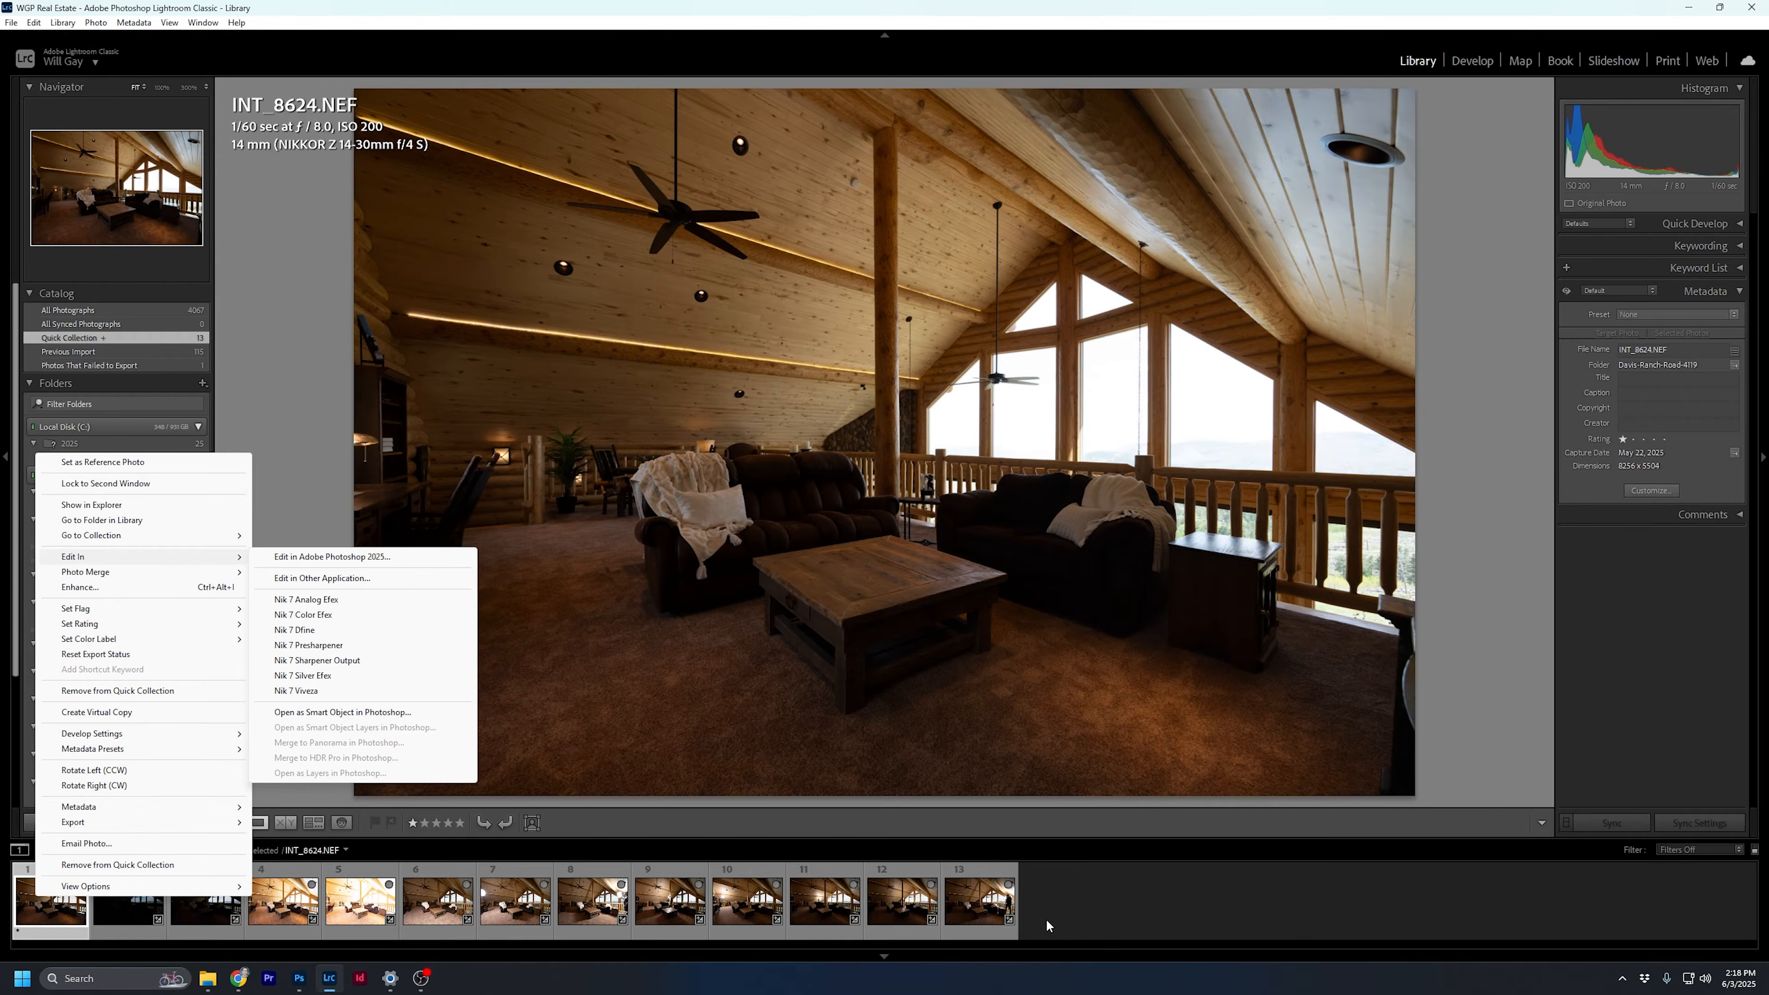
{"action": "left_click", "coordinate": [988, 909]}
{"action": "left_click", "coordinate": [53, 910], "text": "shift"}
{"action": "right_click", "coordinate": [52, 910]}
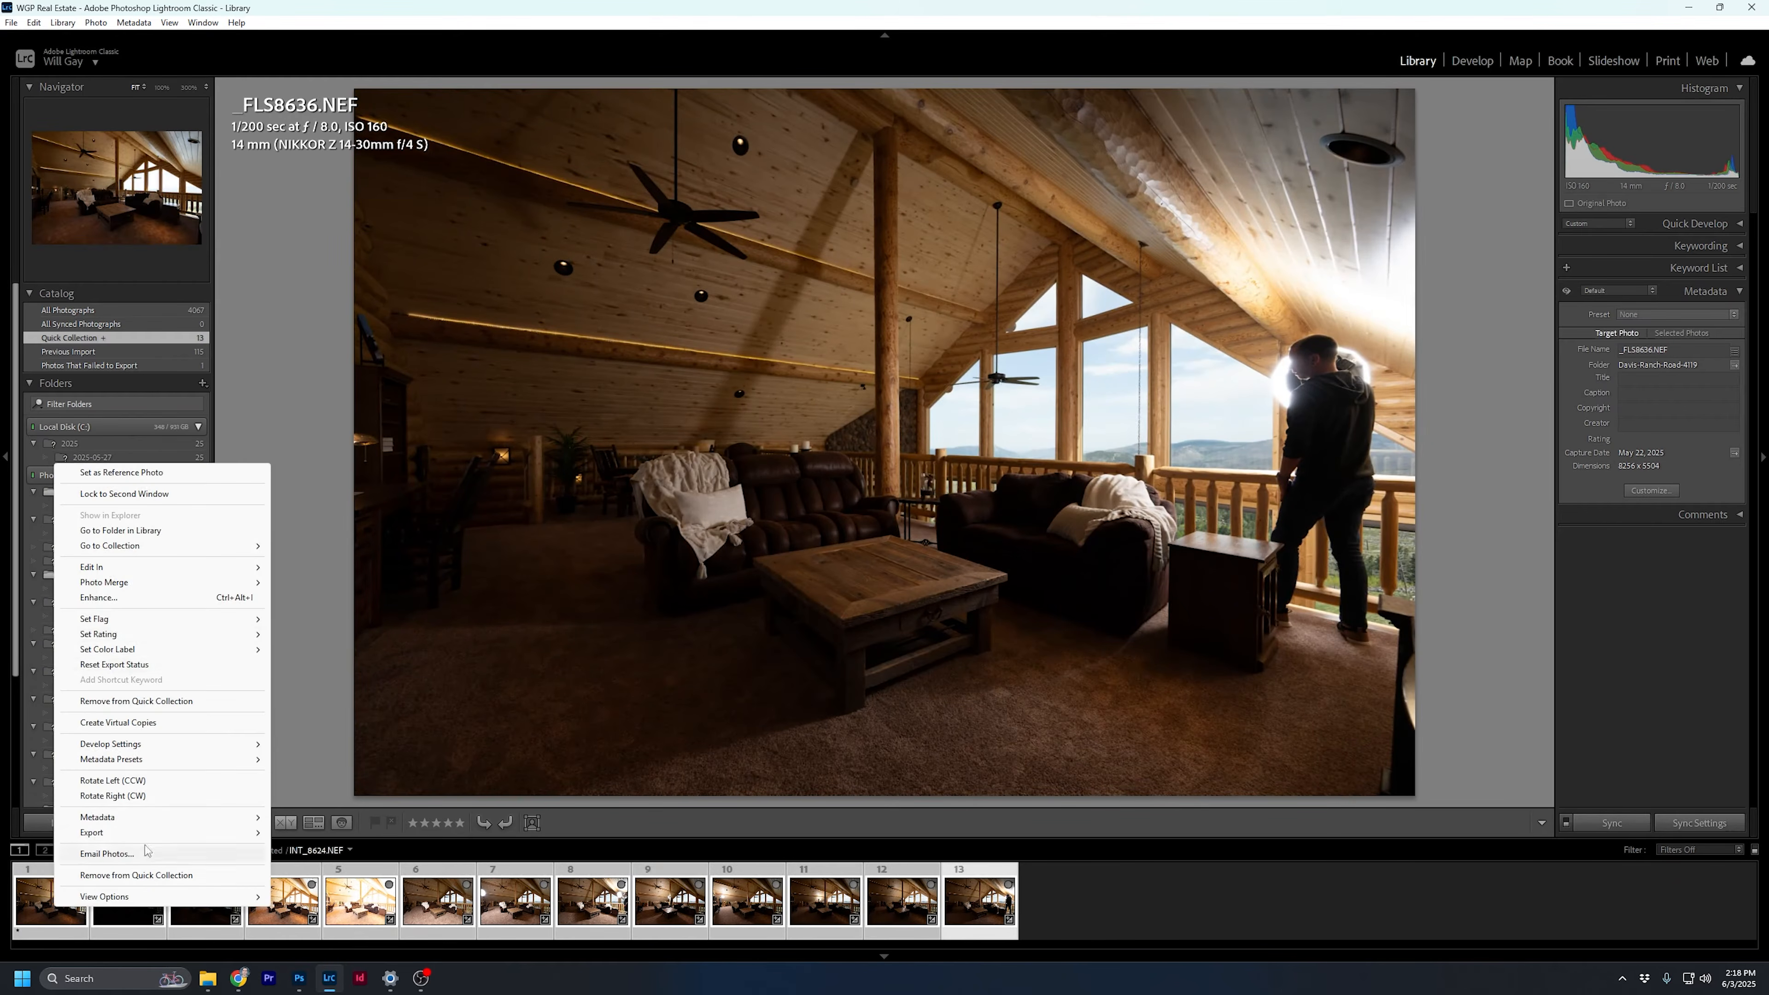
{"action": "mouse_move", "coordinate": [167, 567]}
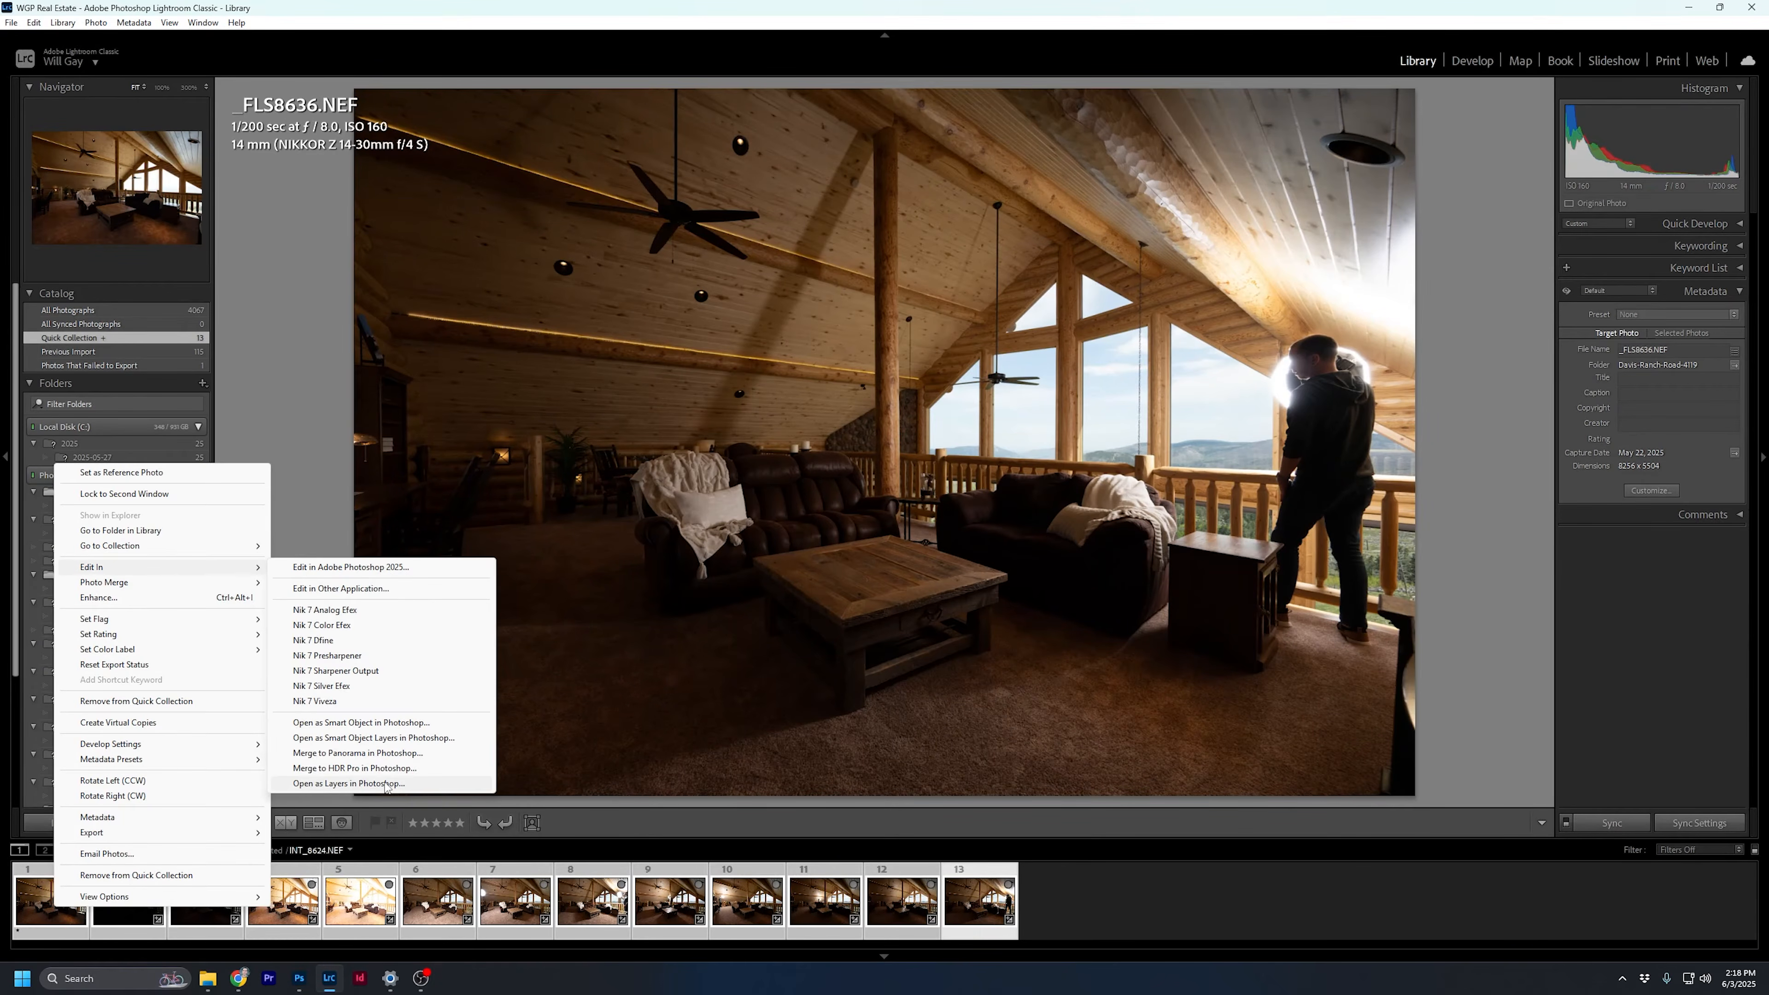
{"action": "left_click", "coordinate": [1167, 960]}
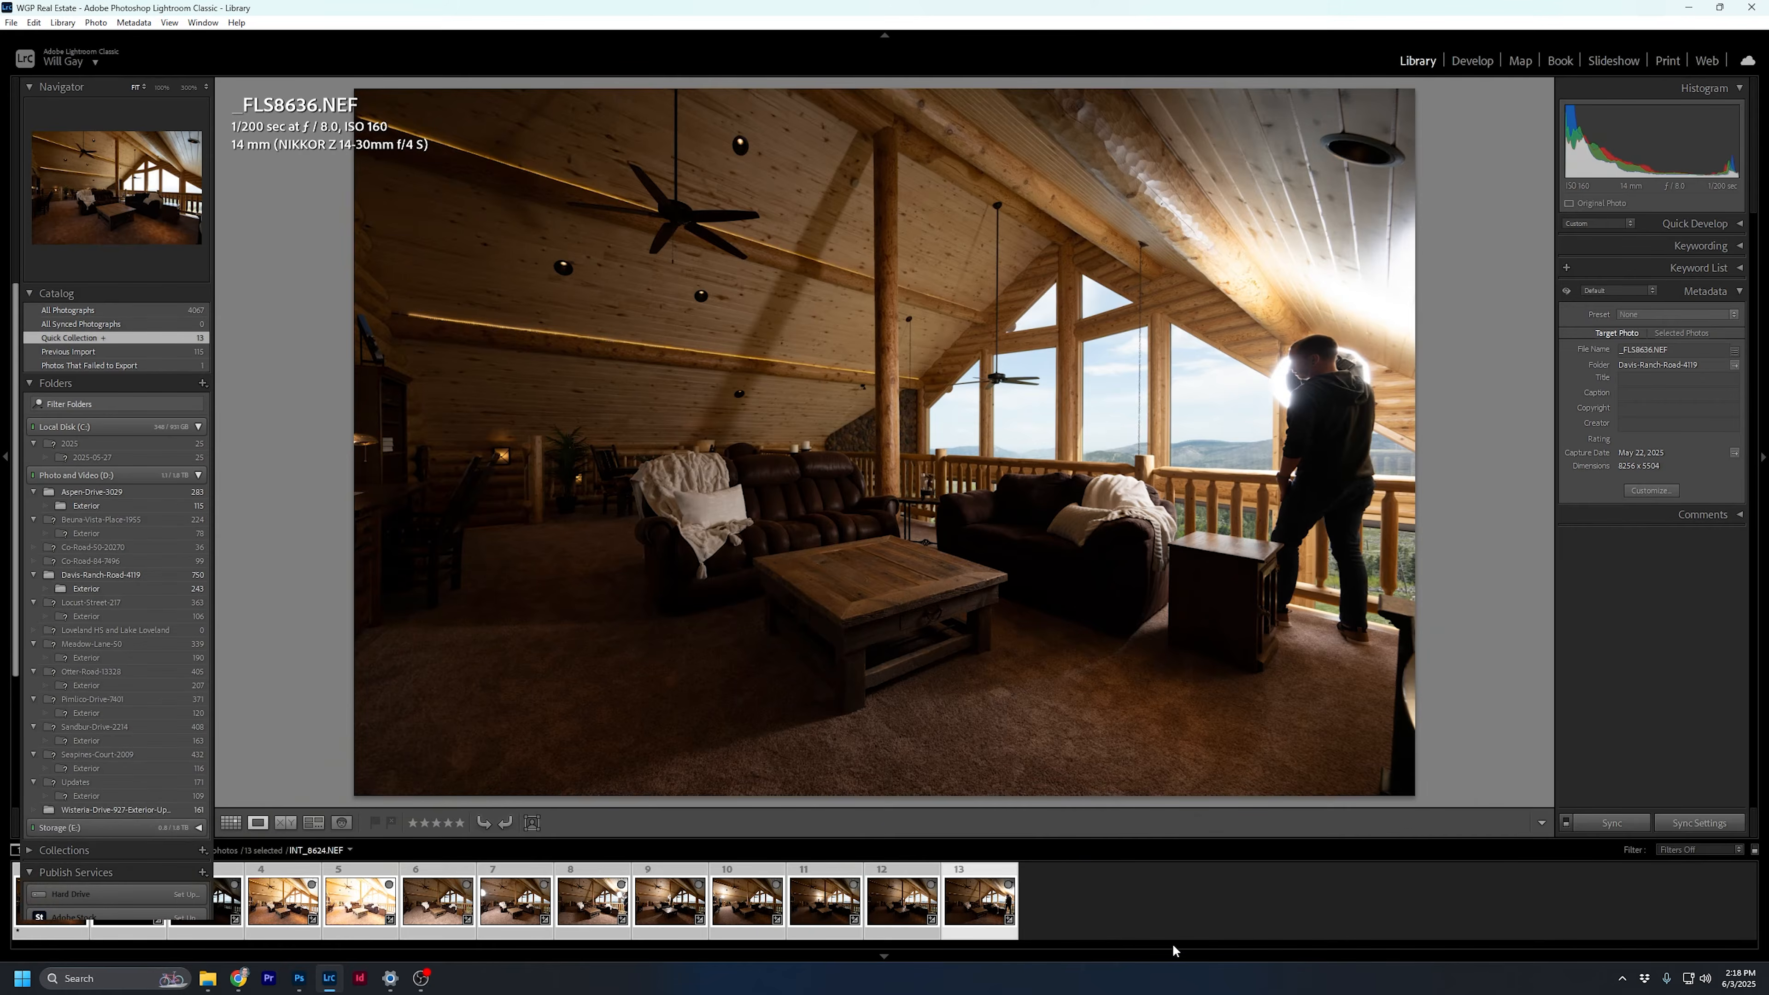
{"action": "left_click", "coordinate": [676, 960]}
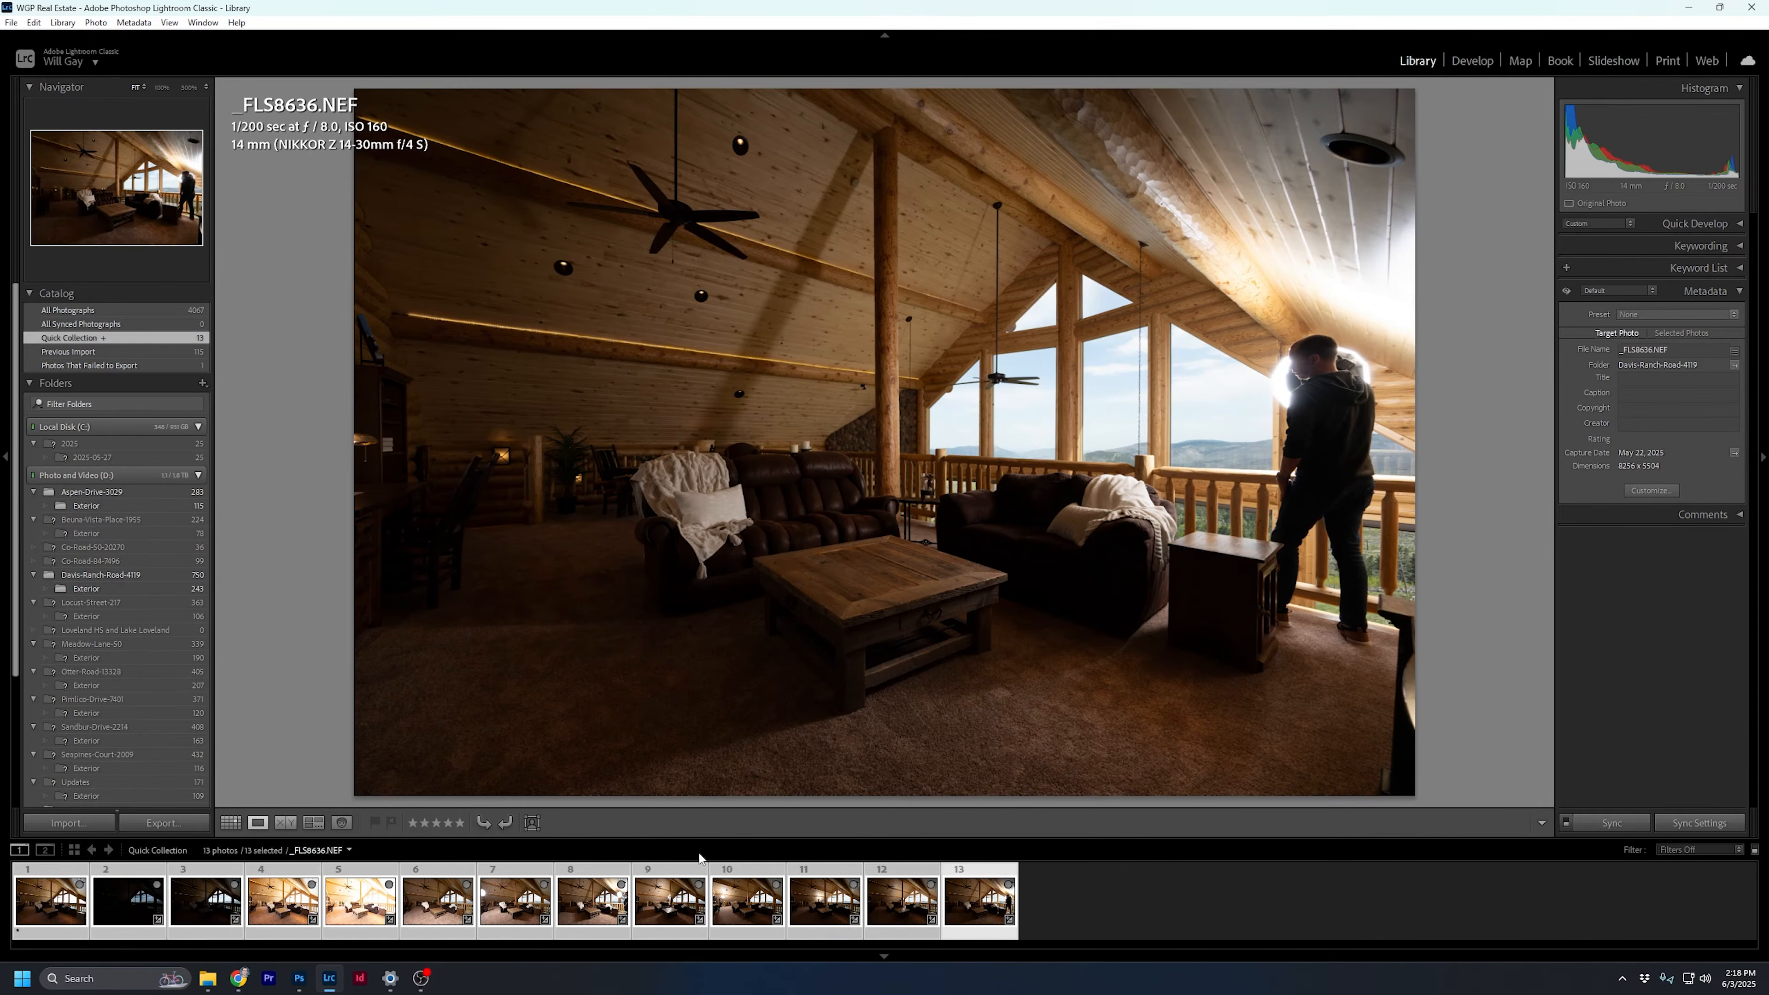
Select all 13 photos with INT_8624.NEF active and apply the WGP Architecture preset Starting Base in the Develop module
{"action": "left_click", "coordinate": [1226, 917]}
{"action": "left_click", "coordinate": [56, 895]}
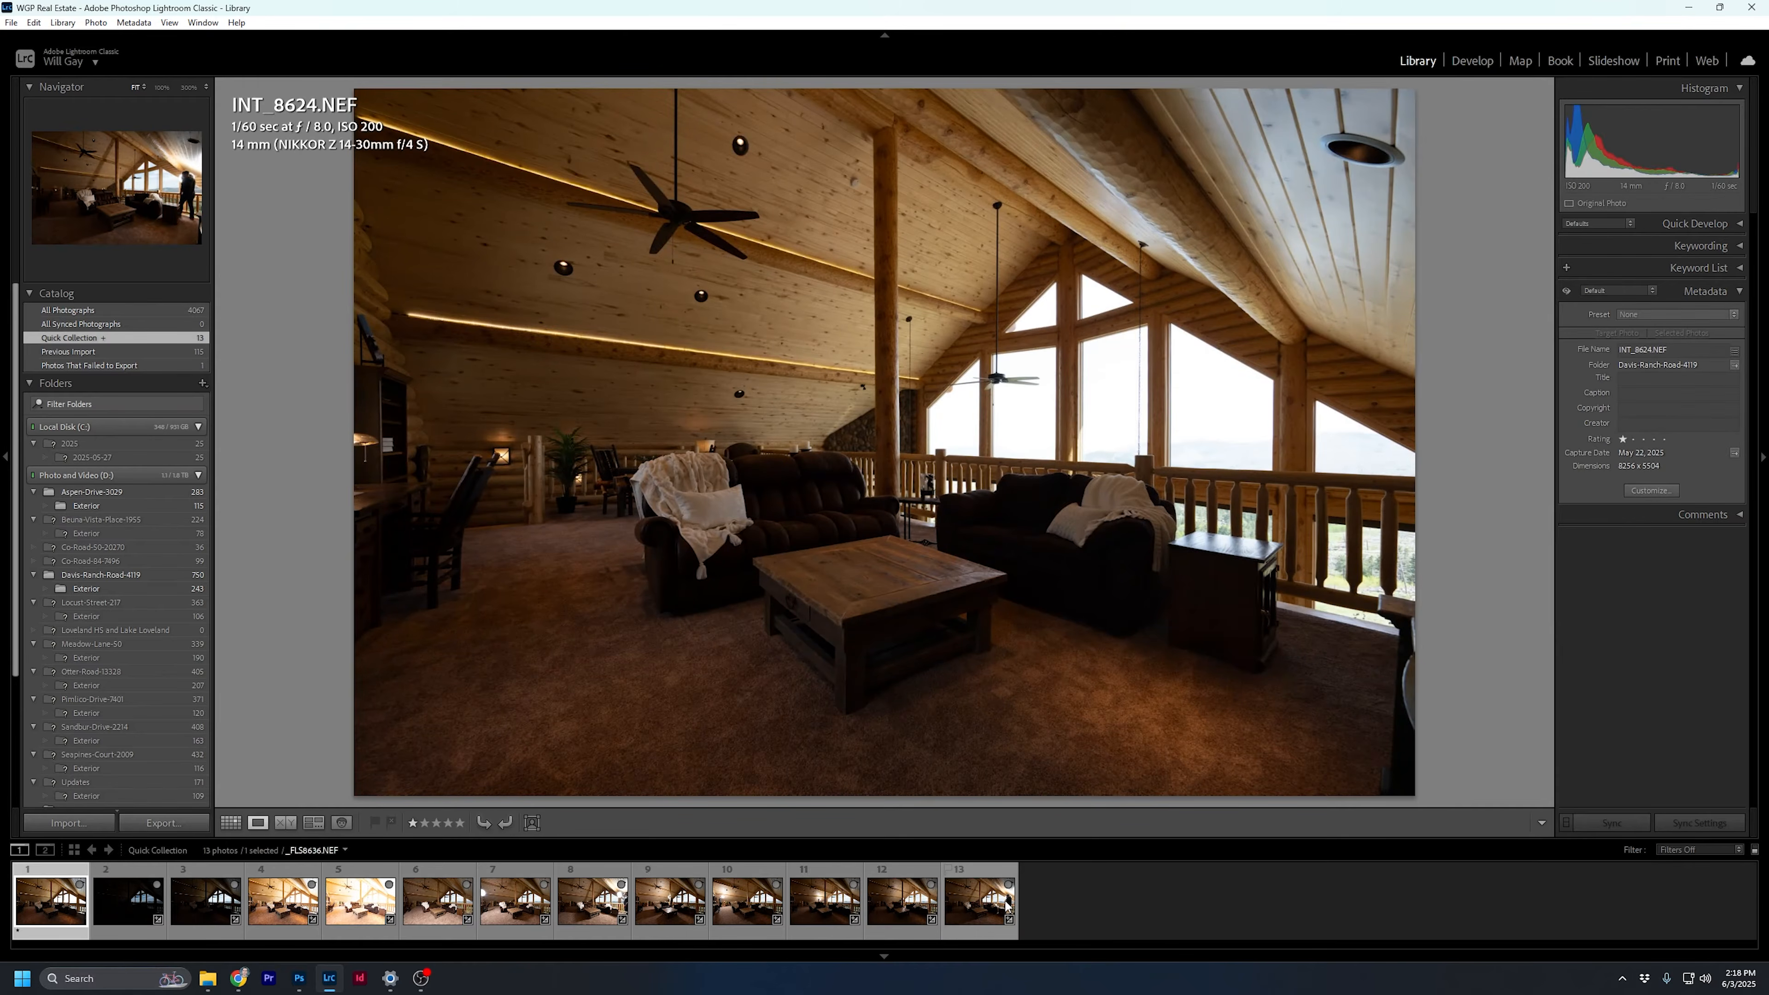
{"action": "key", "text": "ctrl+a"}
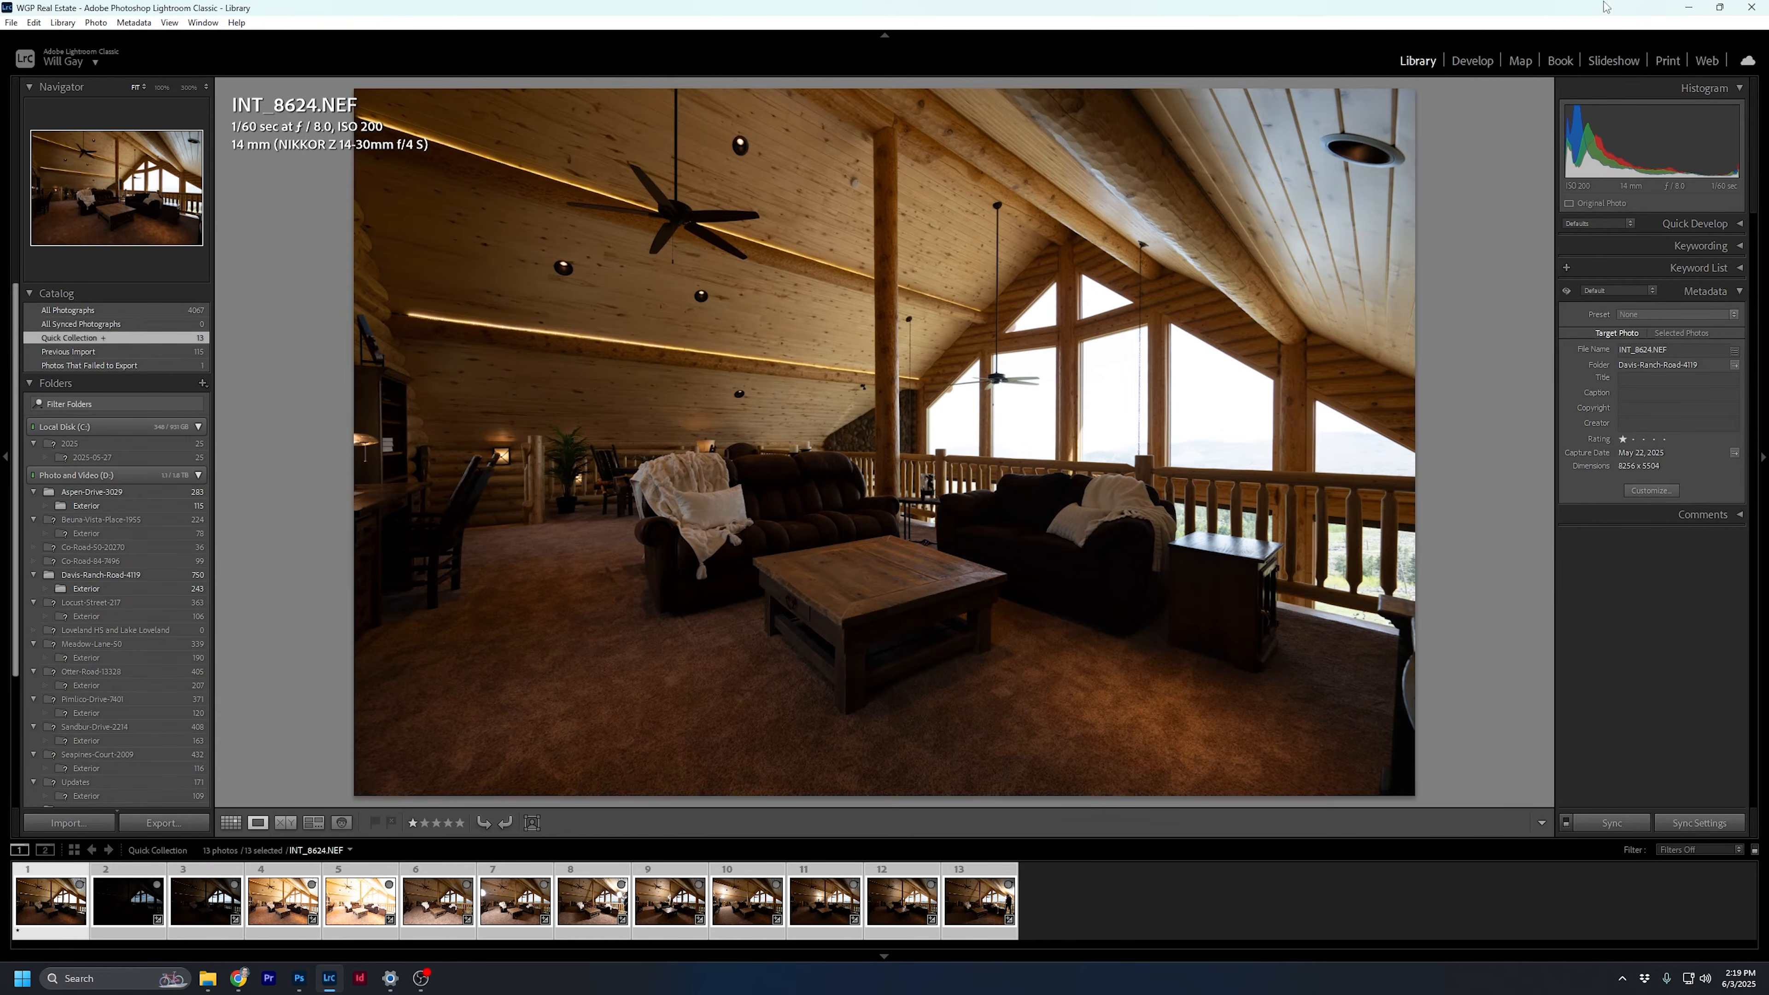
{"action": "left_click", "coordinate": [1471, 61]}
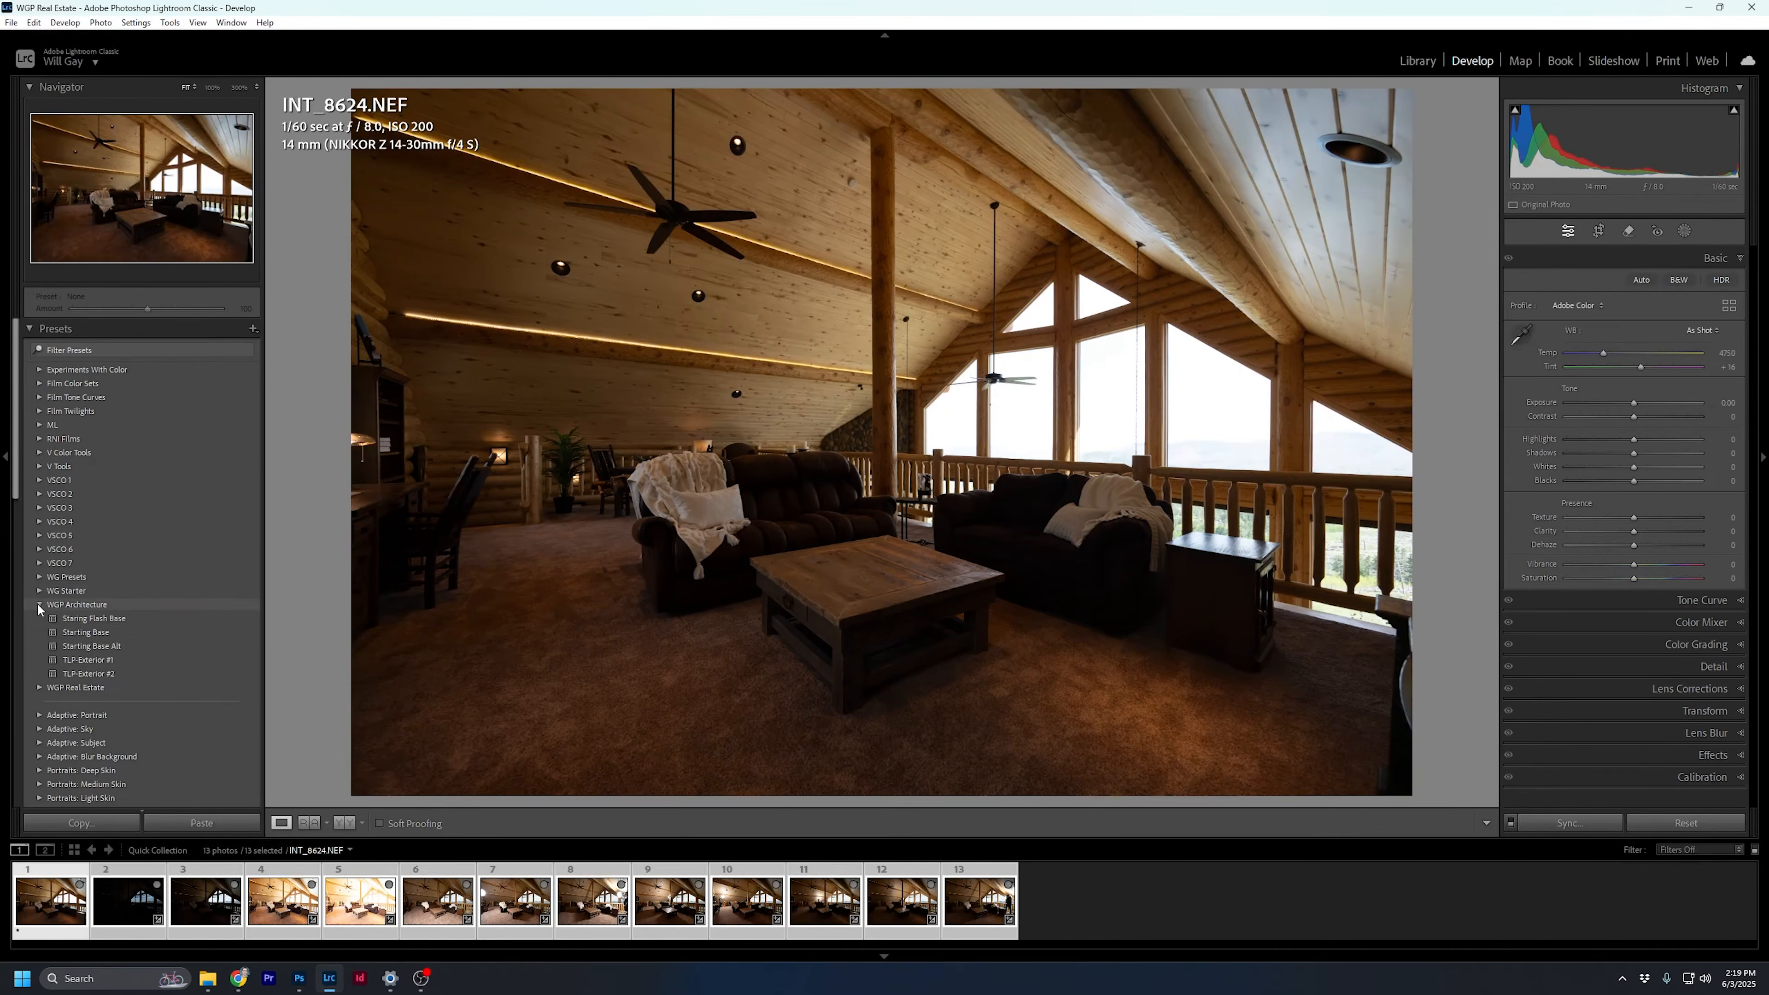
{"action": "left_click", "coordinate": [100, 631]}
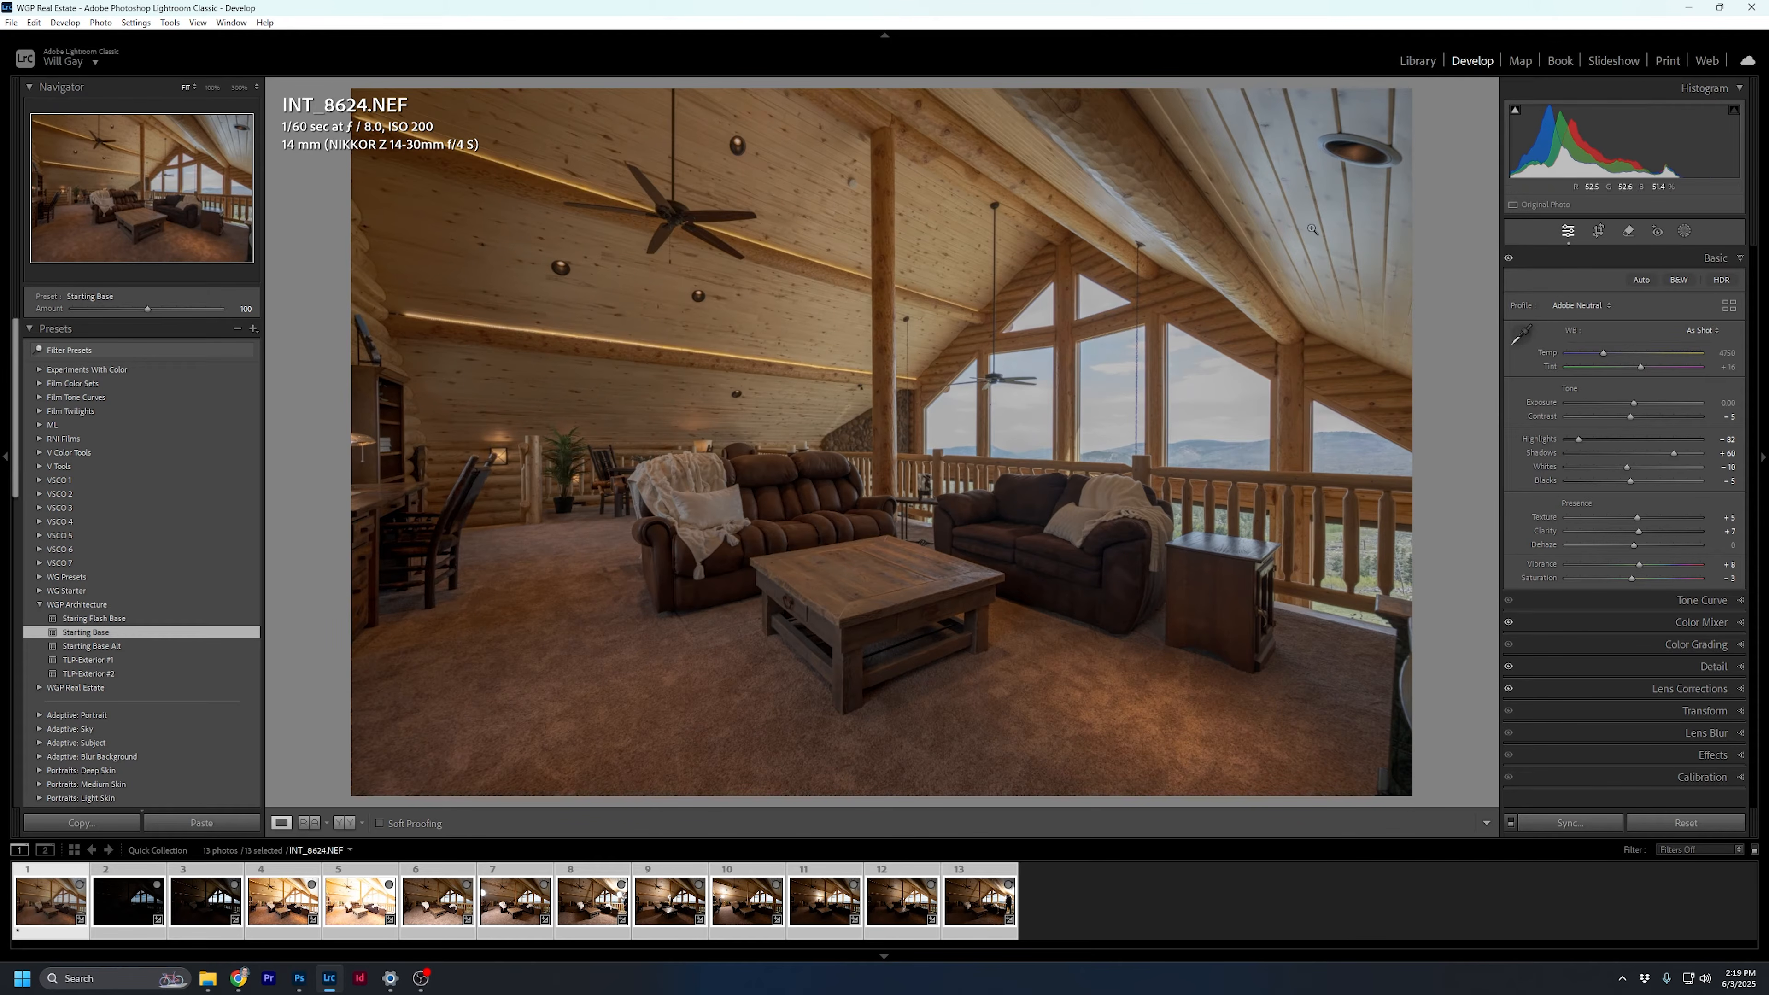
Compare the Adobe Color and Adobe Standard profiles on INT_8624.NEF and settle on Adobe Color
{"action": "left_click", "coordinate": [1589, 306]}
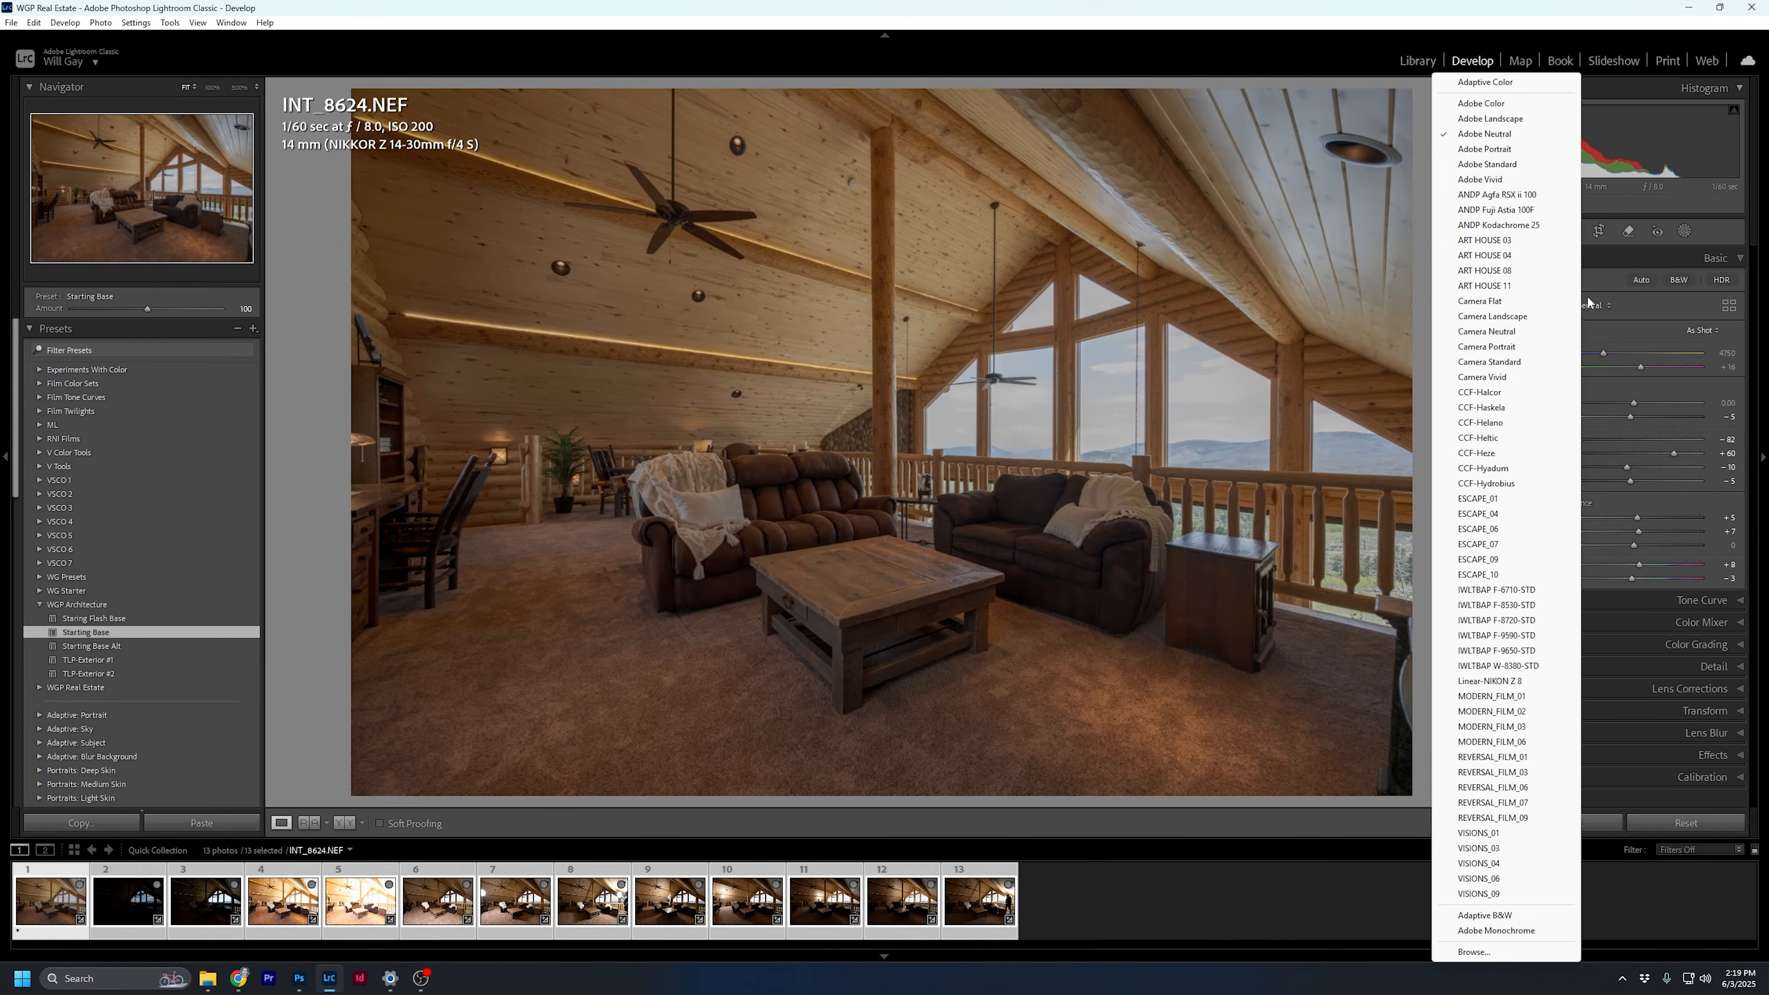
{"action": "left_click", "coordinate": [1501, 105]}
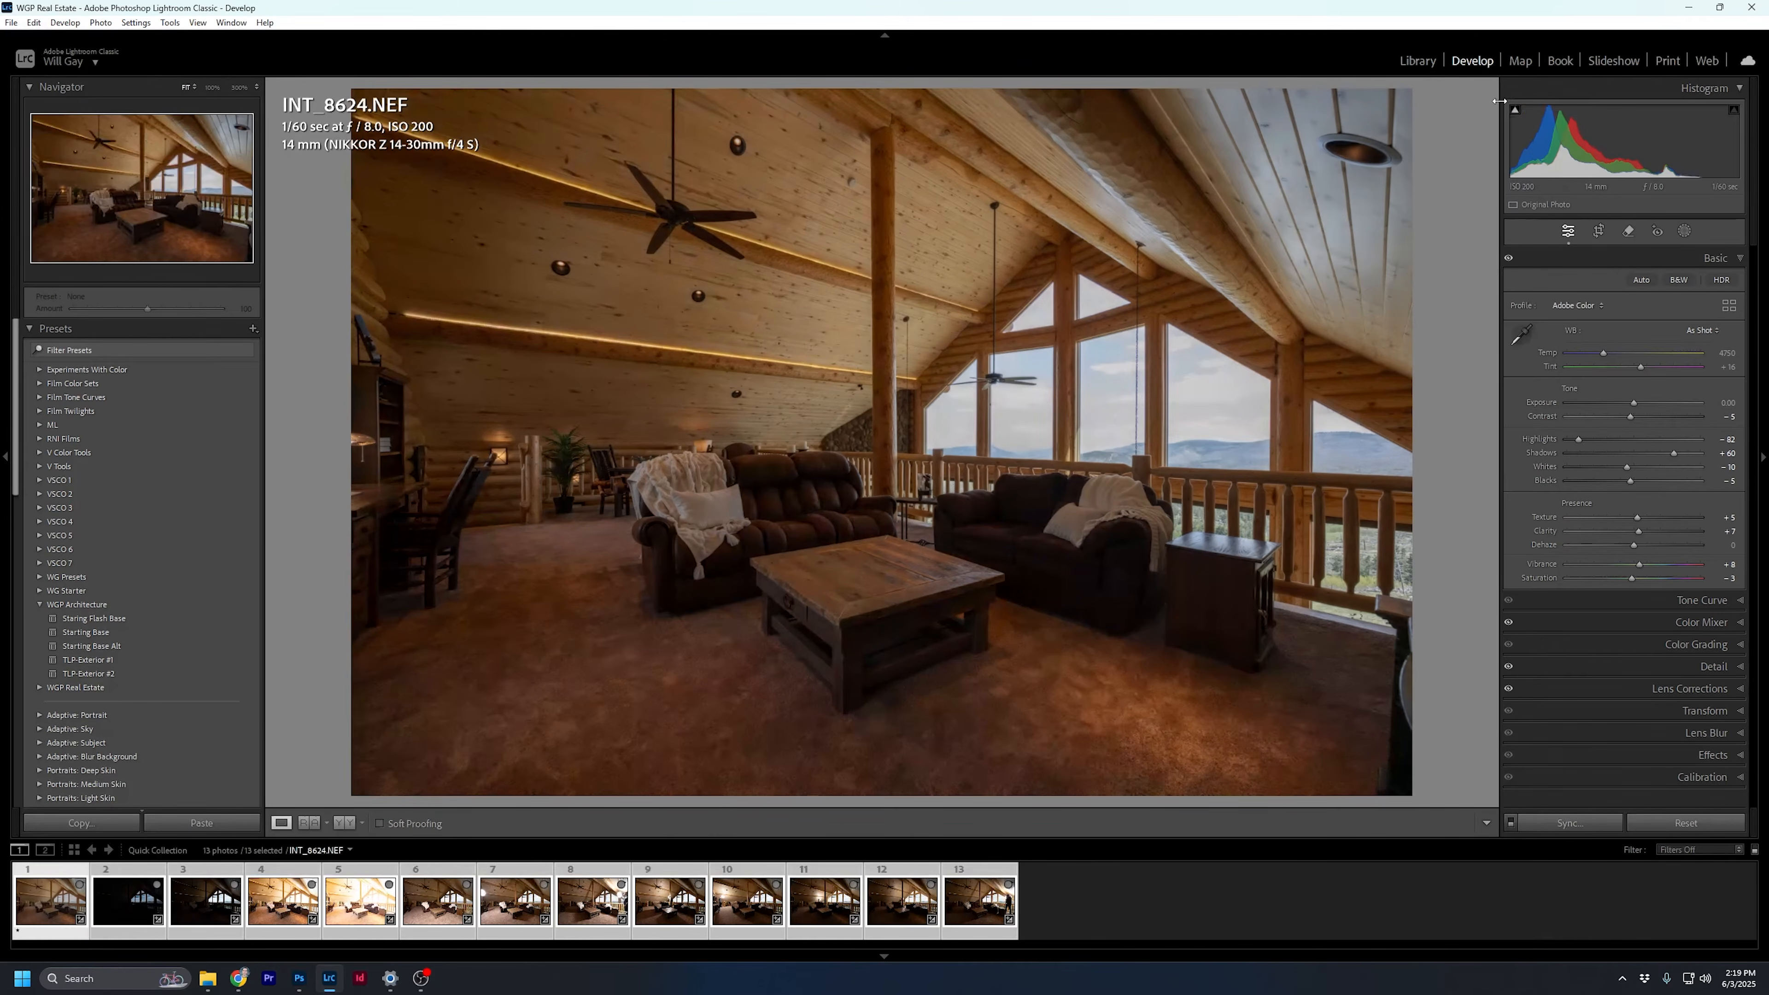
{"action": "left_click", "coordinate": [1589, 307]}
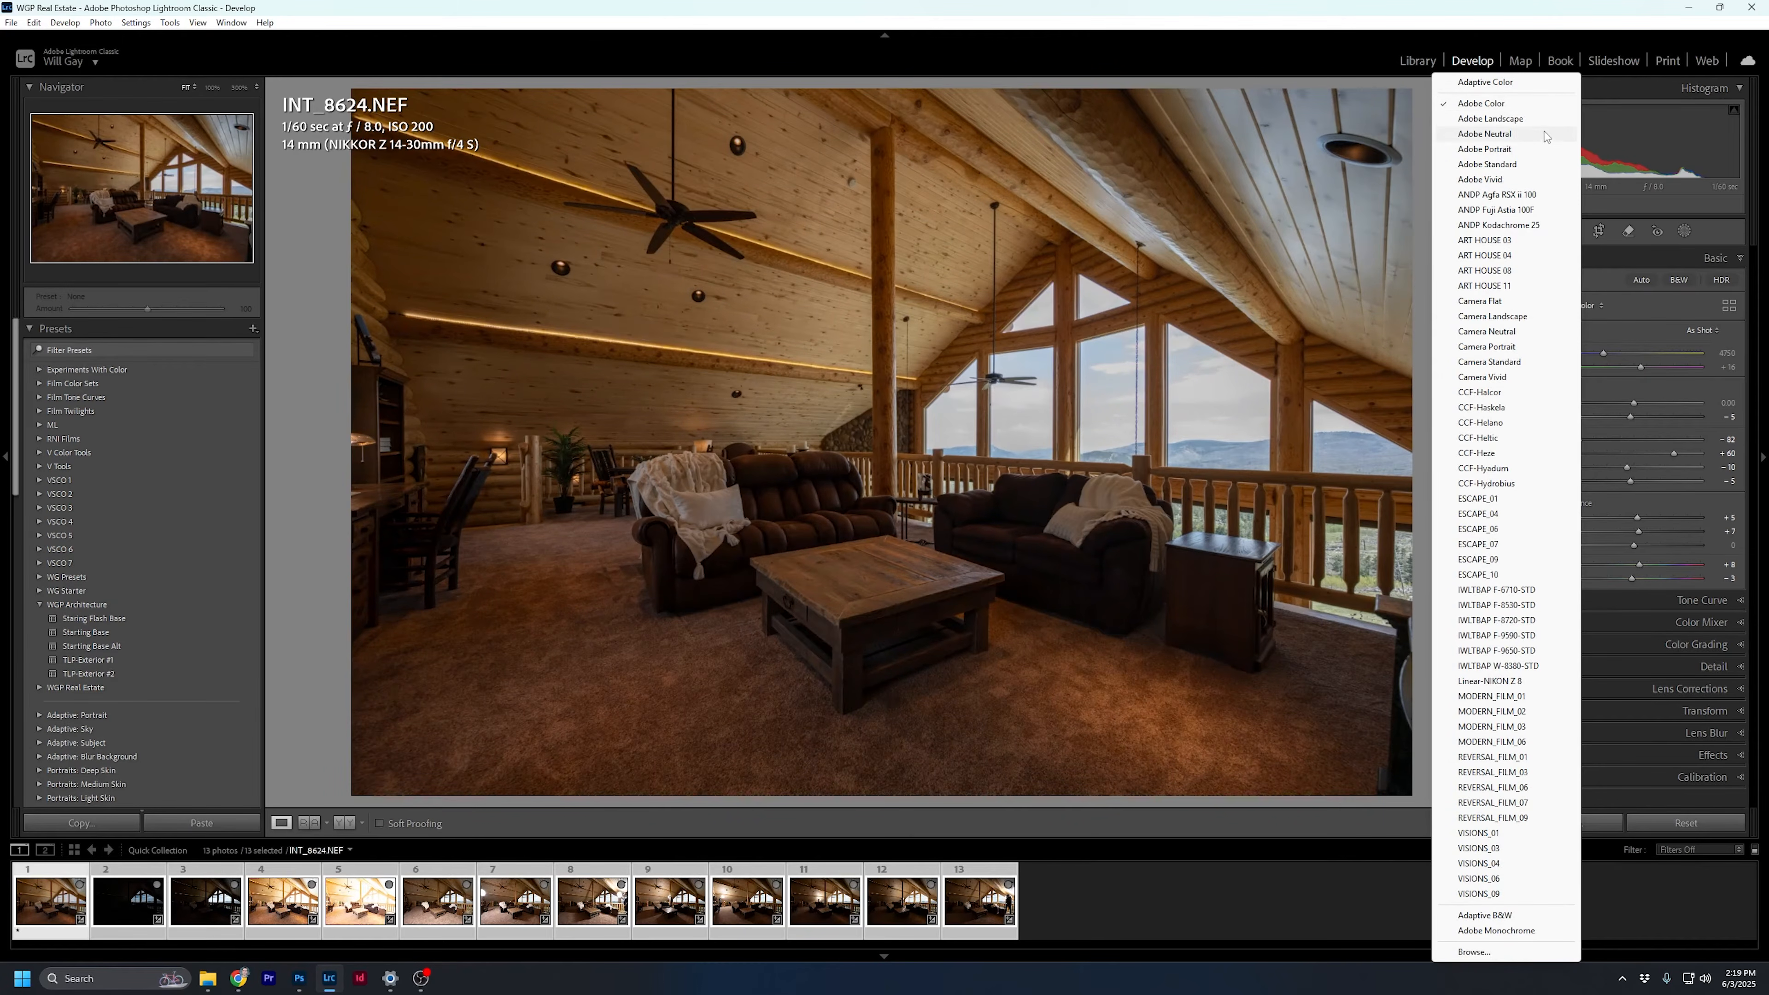
{"action": "left_click", "coordinate": [1491, 165]}
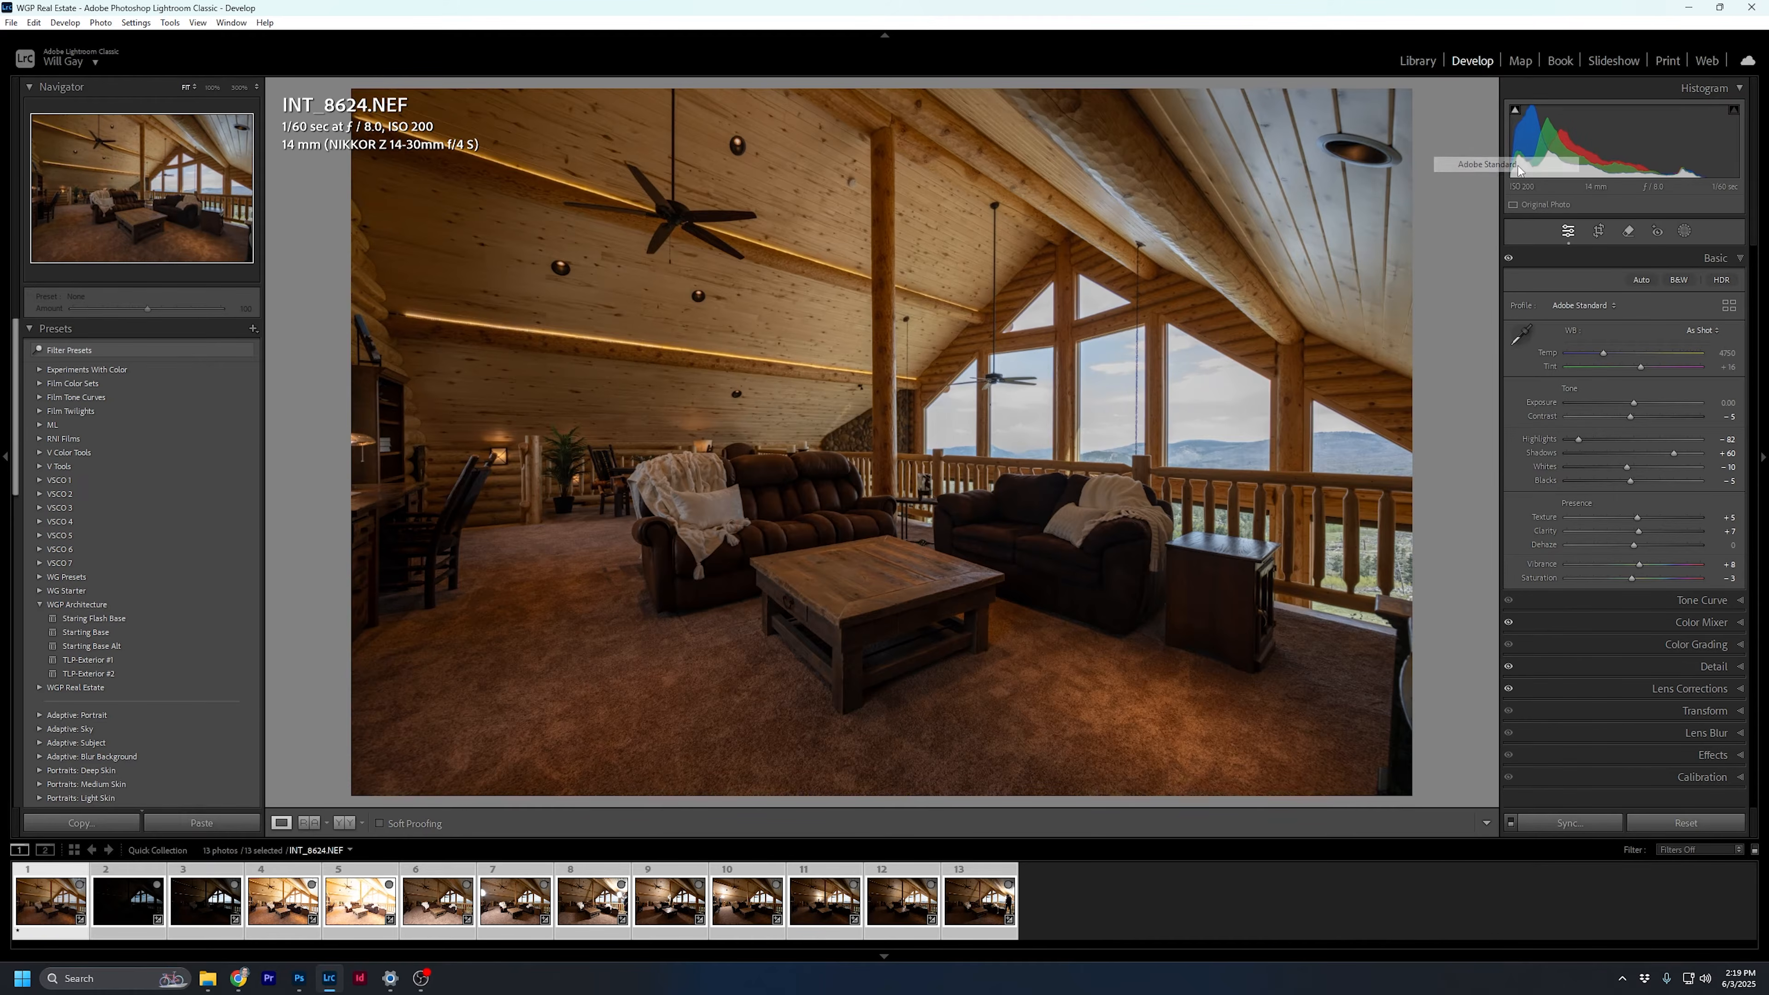
{"action": "left_click", "coordinate": [1567, 304]}
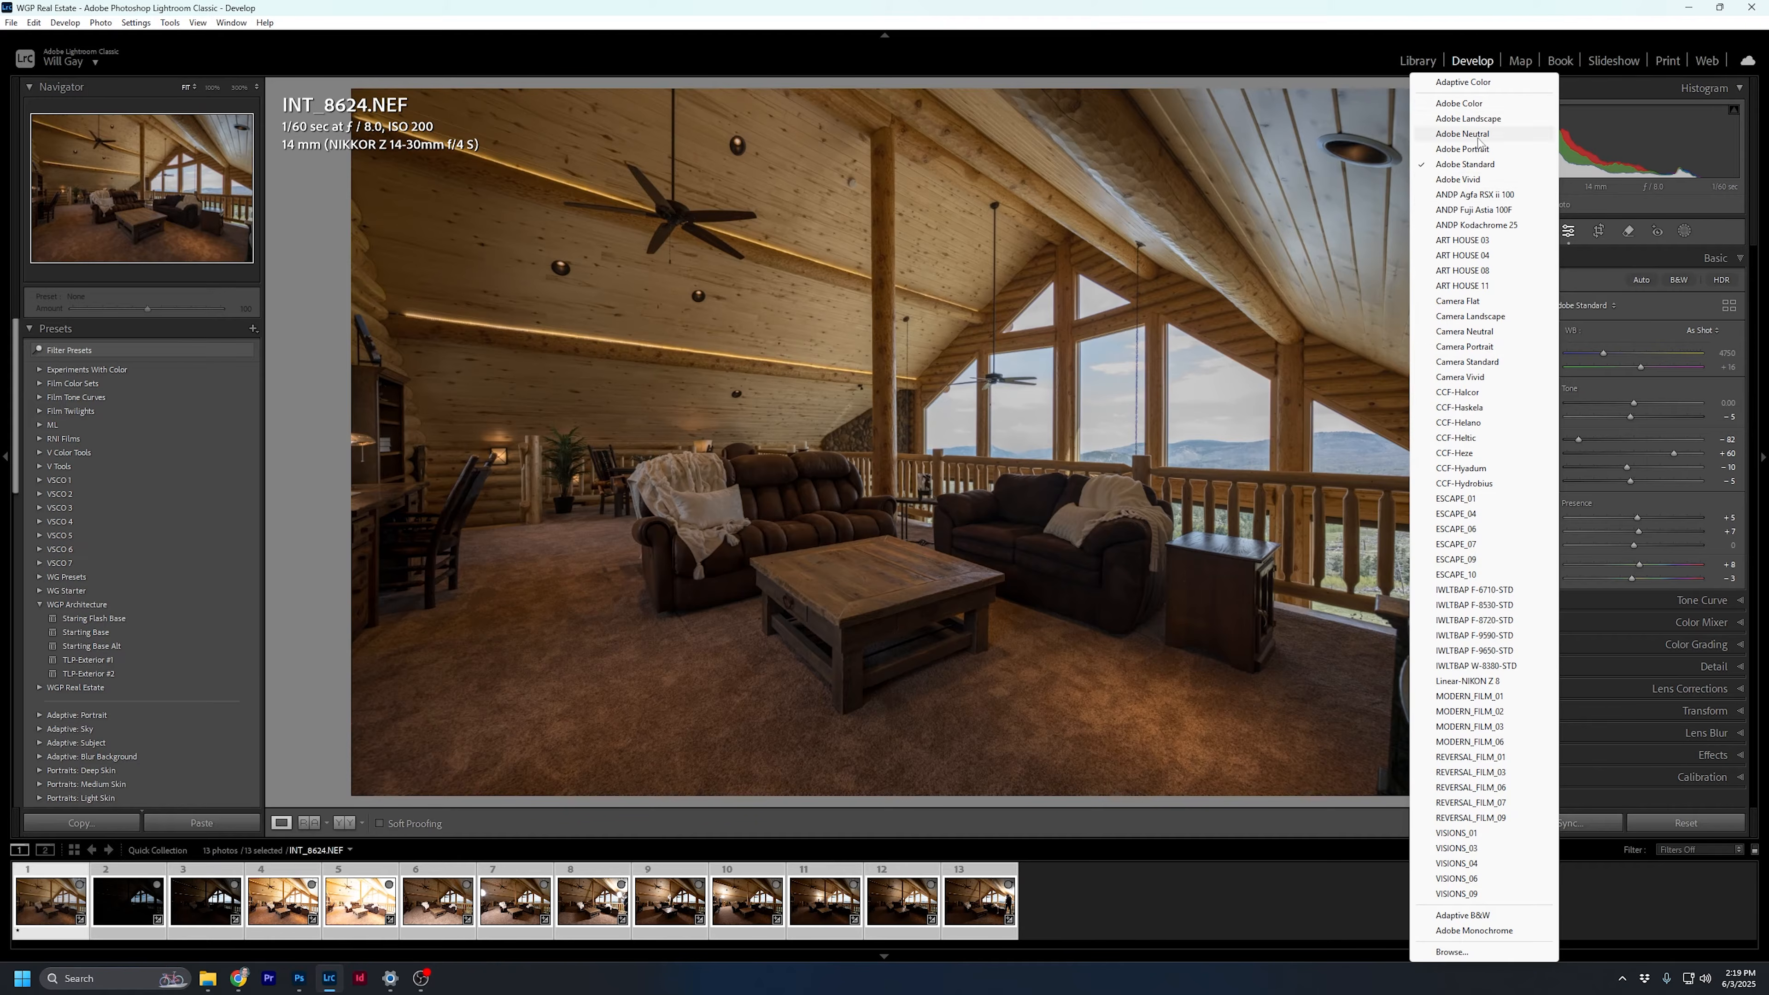
{"action": "left_click", "coordinate": [1475, 104]}
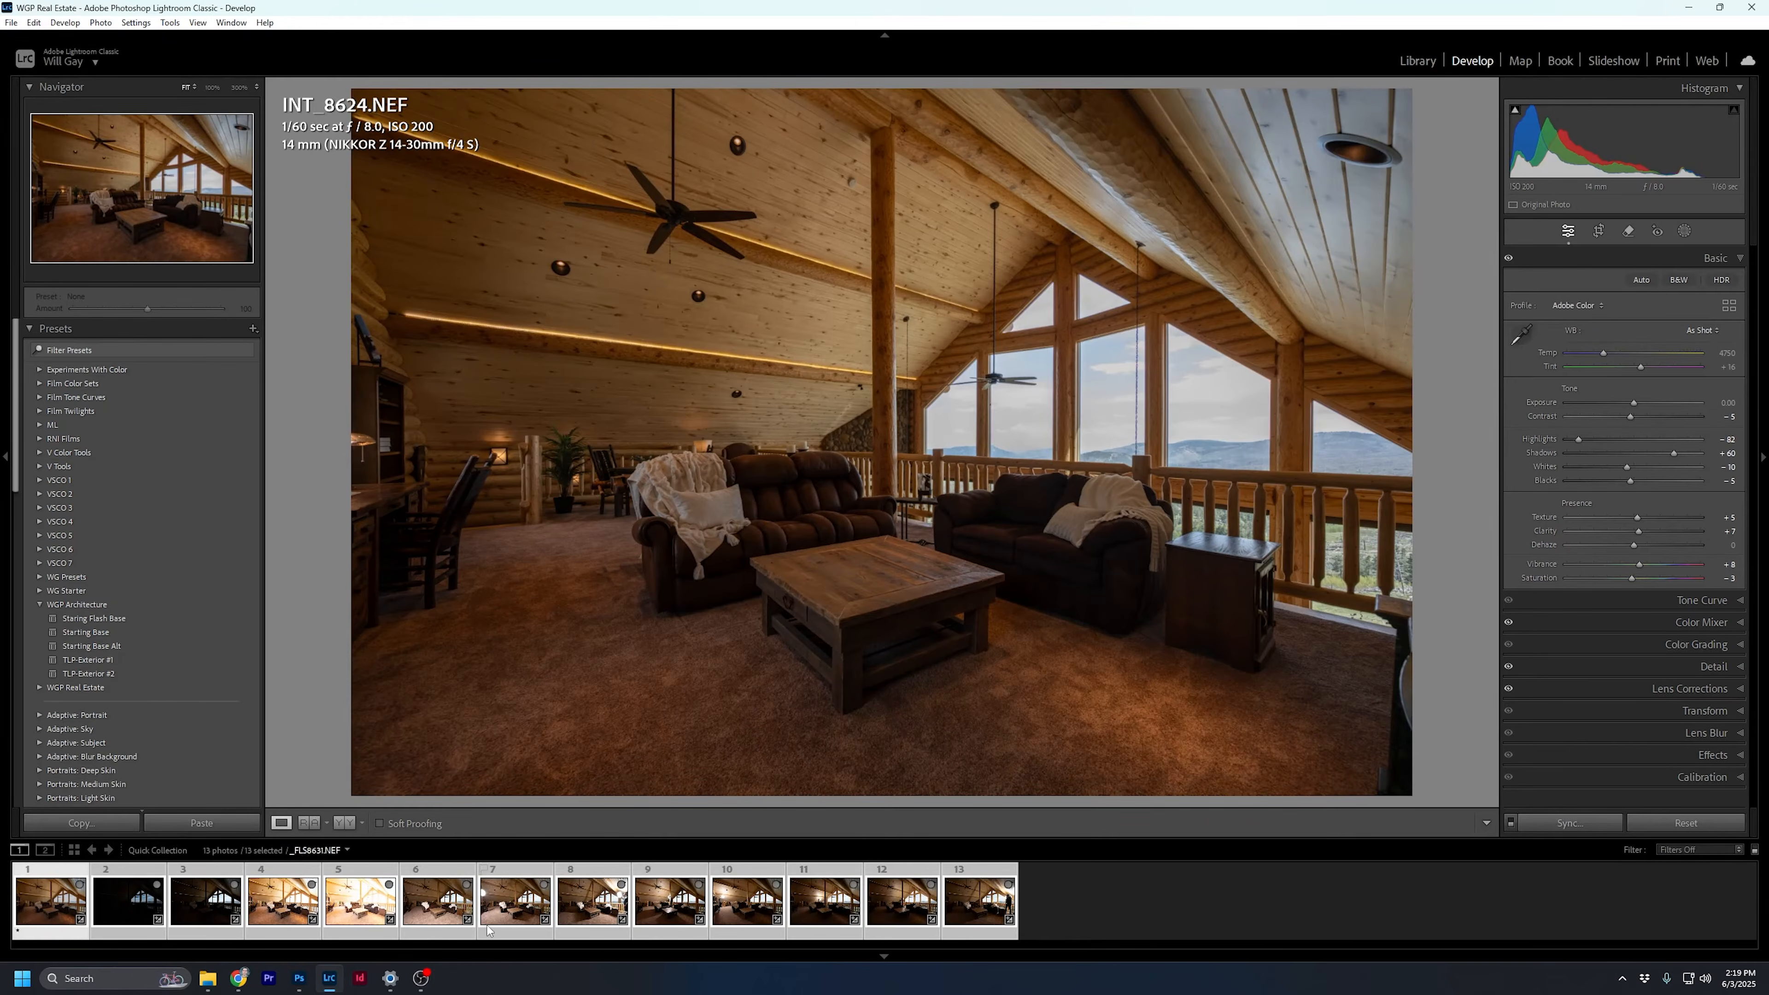
Remove the eight flash photos from the selection and sync INT_8624.NEF's develop settings to the other four ambient exposures
{"action": "left_click", "coordinate": [981, 906], "text": "ctrl"}
{"action": "left_click", "coordinate": [905, 909], "text": "ctrl"}
{"action": "left_click", "coordinate": [824, 909], "text": "ctrl"}
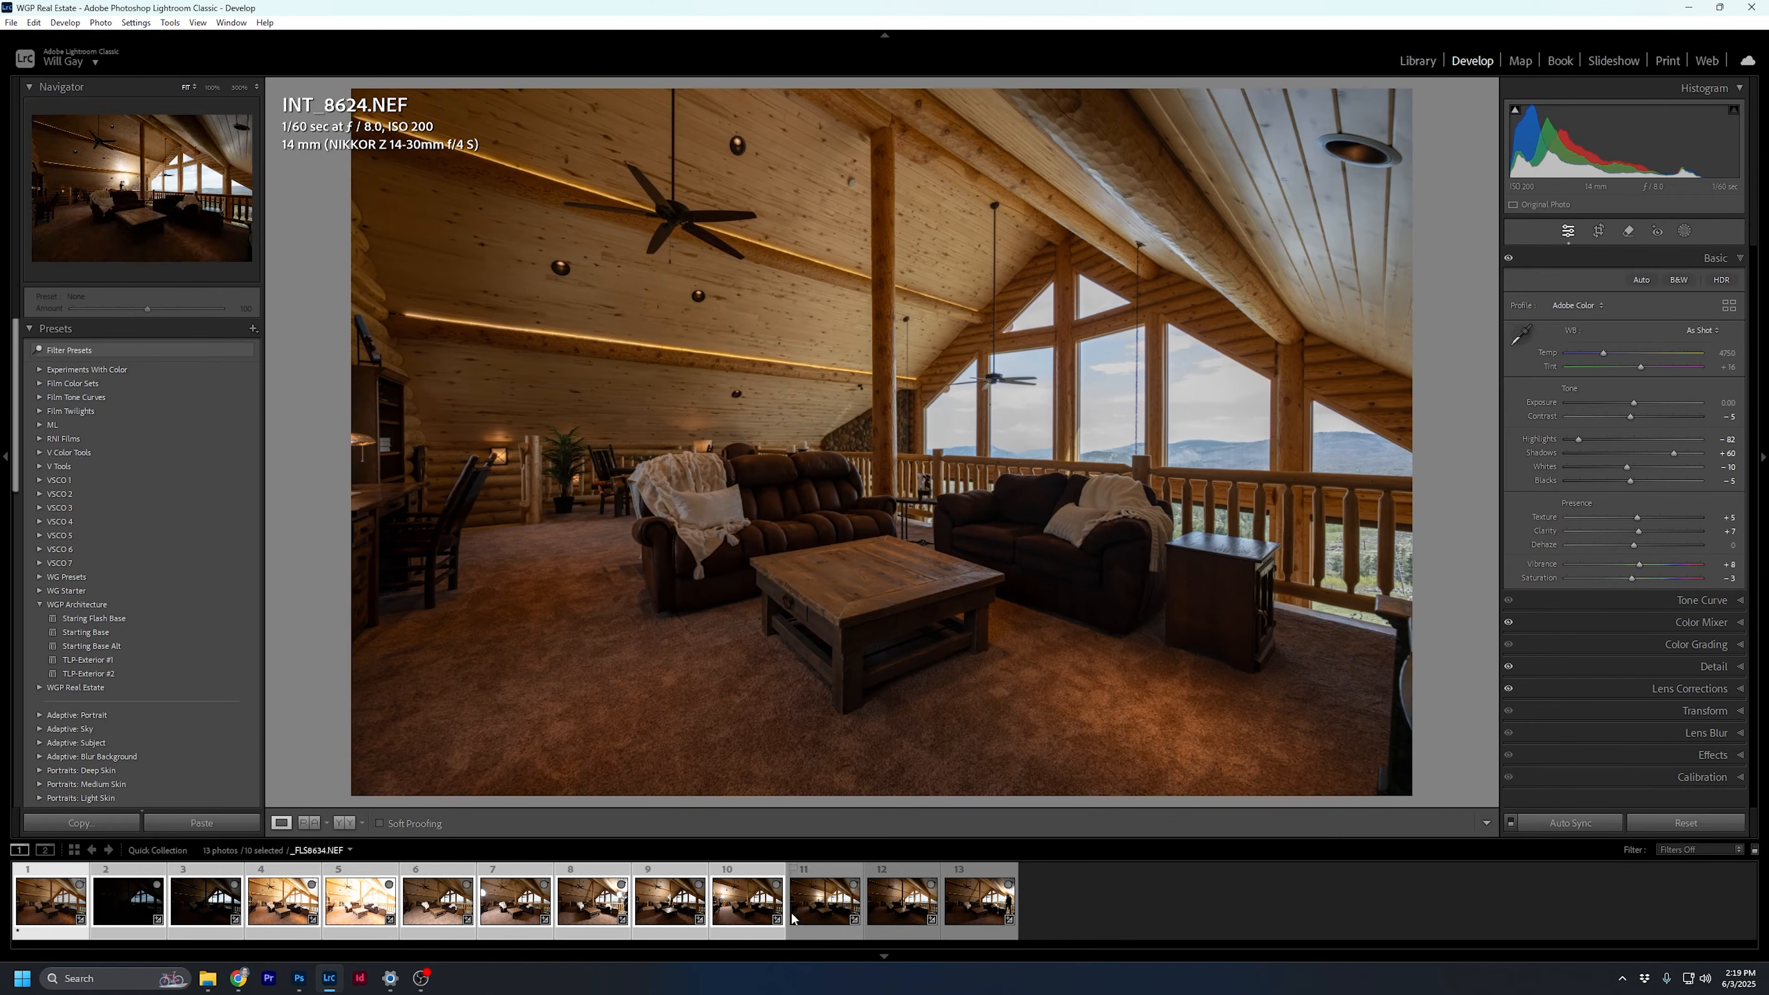
{"action": "left_click", "coordinate": [747, 909], "text": "ctrl"}
{"action": "left_click", "coordinate": [670, 909], "text": "ctrl"}
{"action": "left_click", "coordinate": [593, 910], "text": "ctrl"}
{"action": "left_click", "coordinate": [507, 910], "text": "ctrl"}
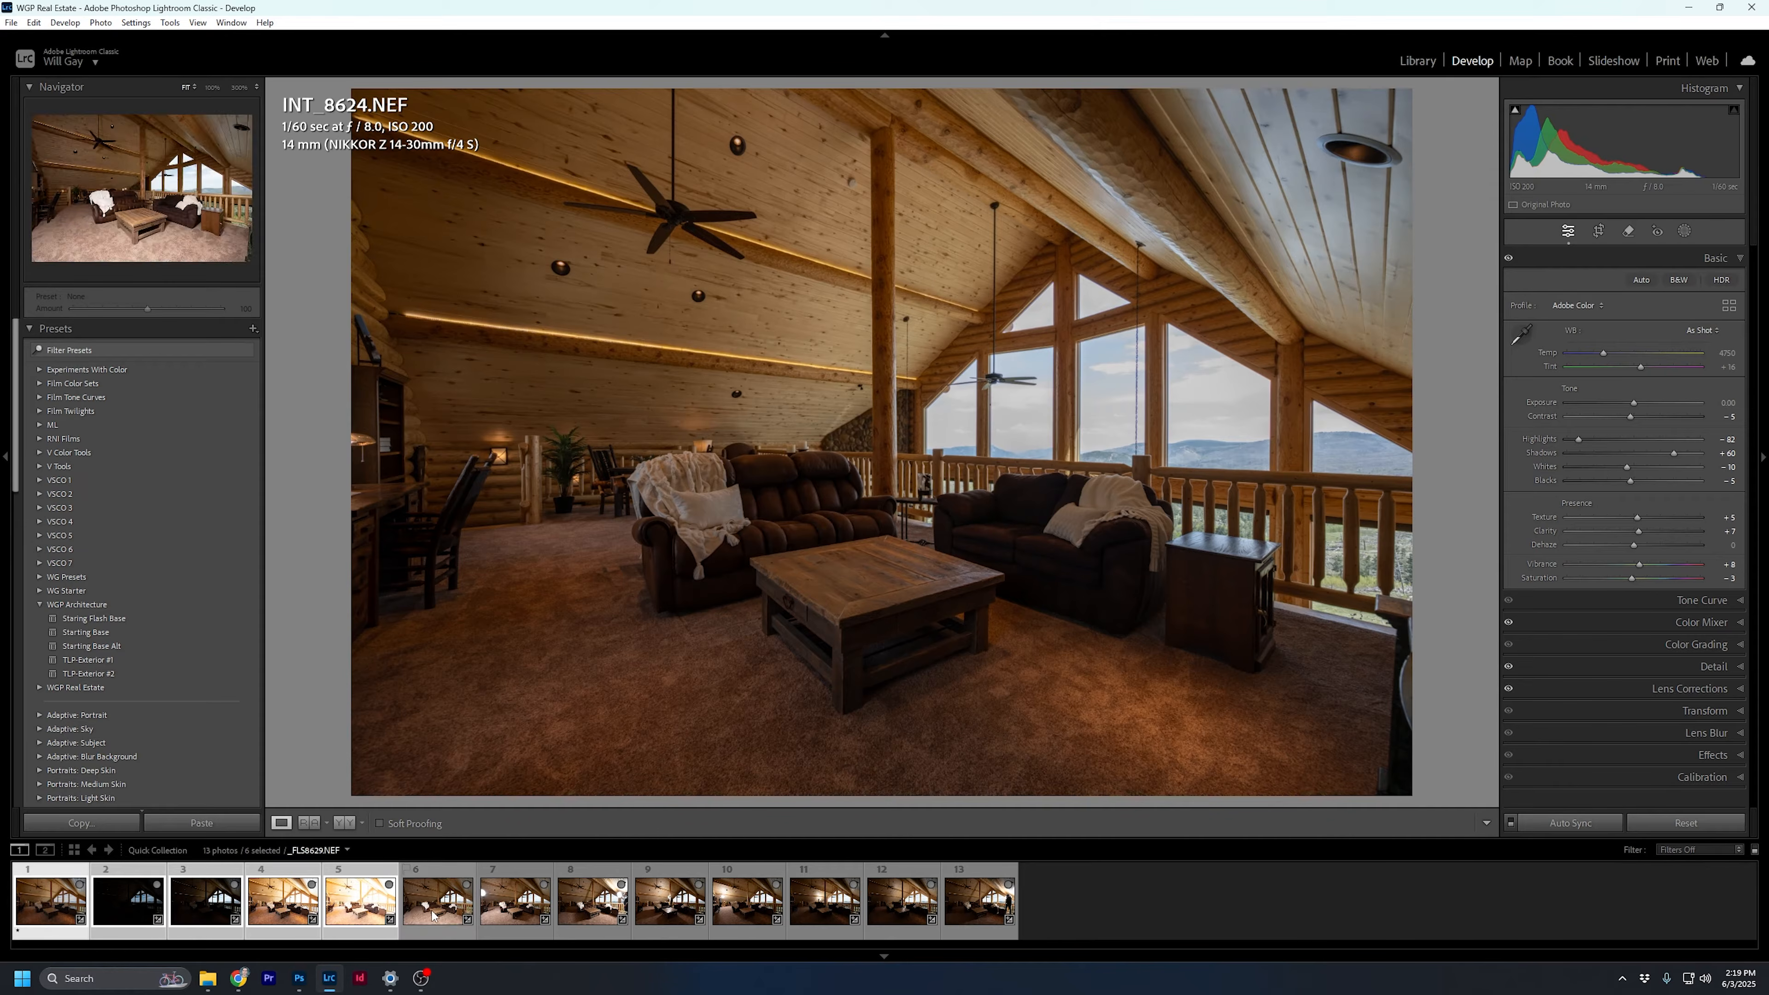
{"action": "left_click", "coordinate": [438, 913], "text": "ctrl"}
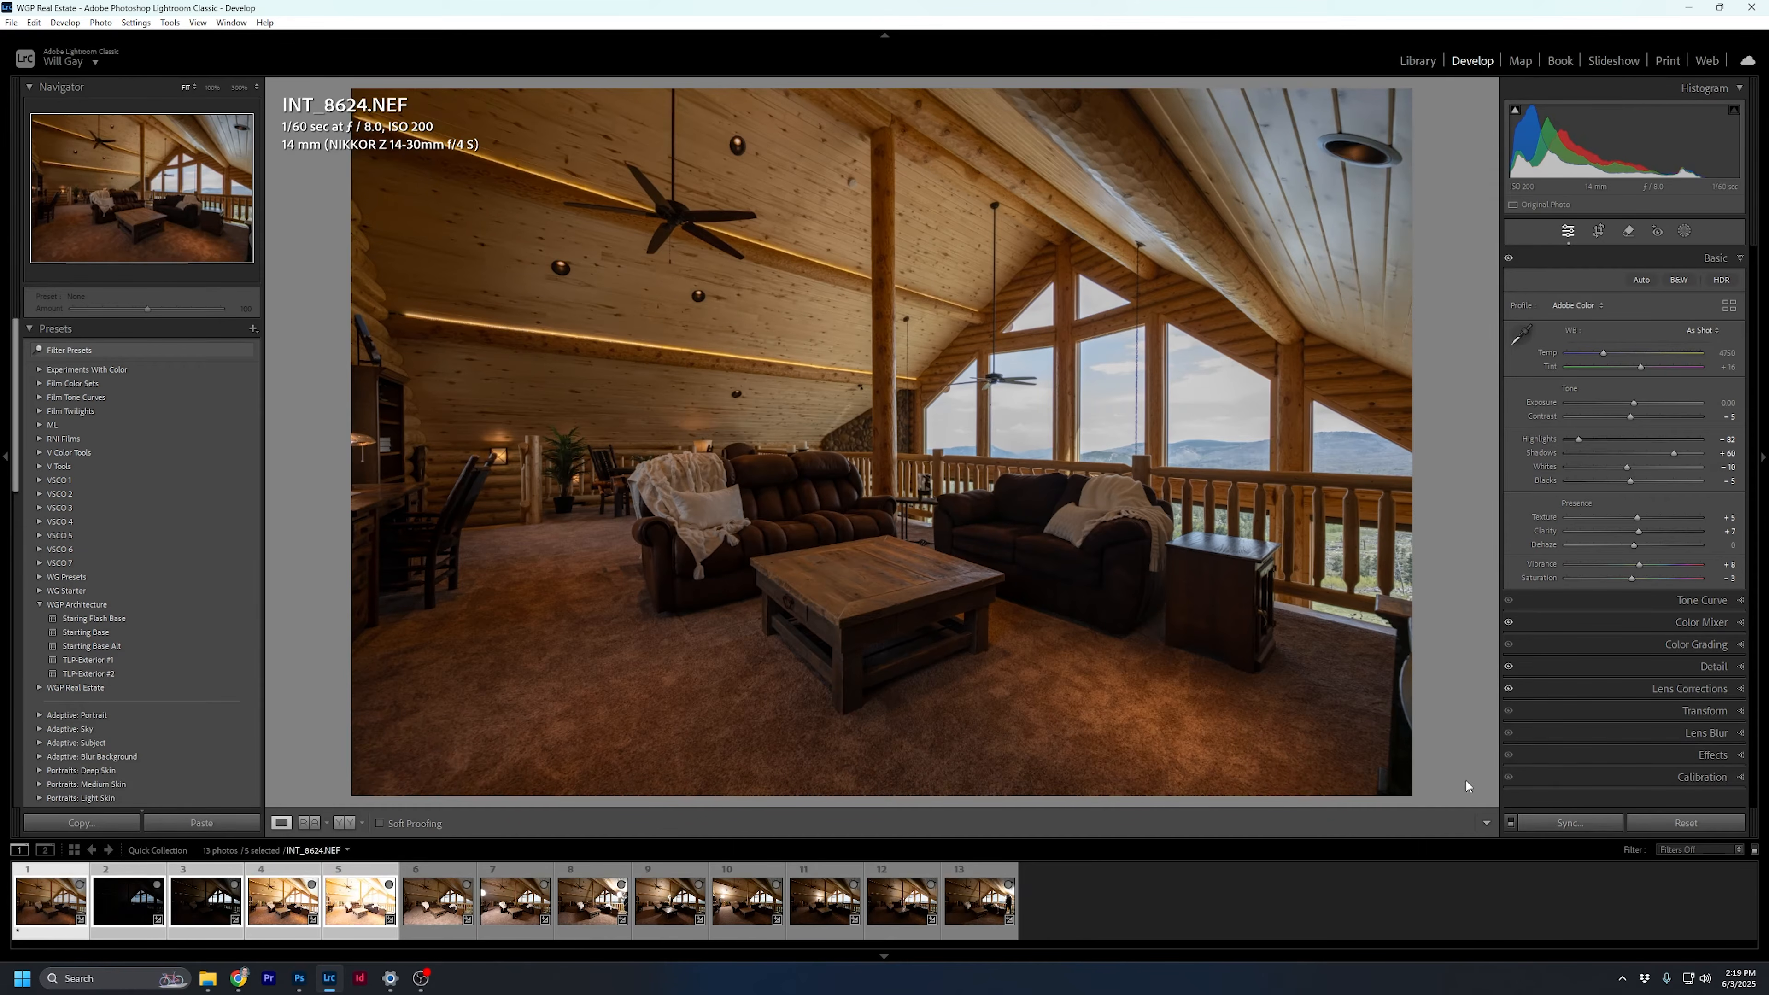
{"action": "left_click", "coordinate": [1574, 824]}
{"action": "left_click", "coordinate": [1630, 832]}
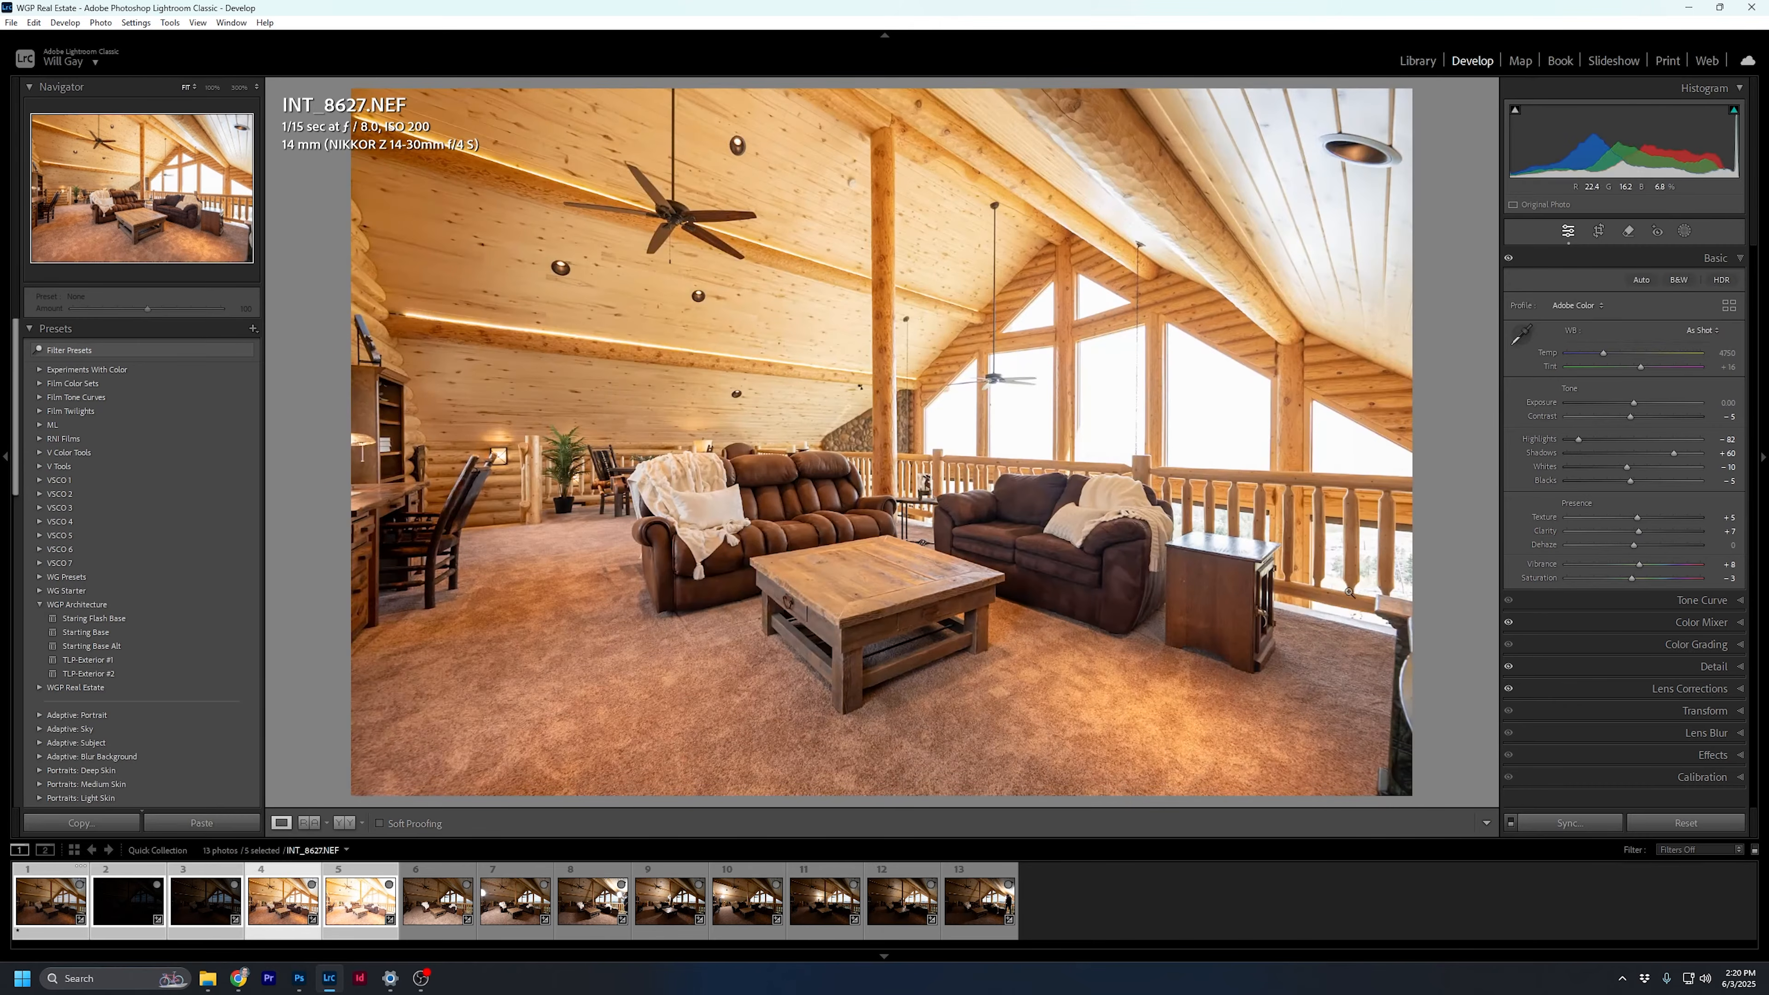
Compare the flash photo _FLS8629.NEF with the ambient exposures INT_8624.NEF and INT_8627.NEF
{"action": "left_click", "coordinate": [53, 902]}
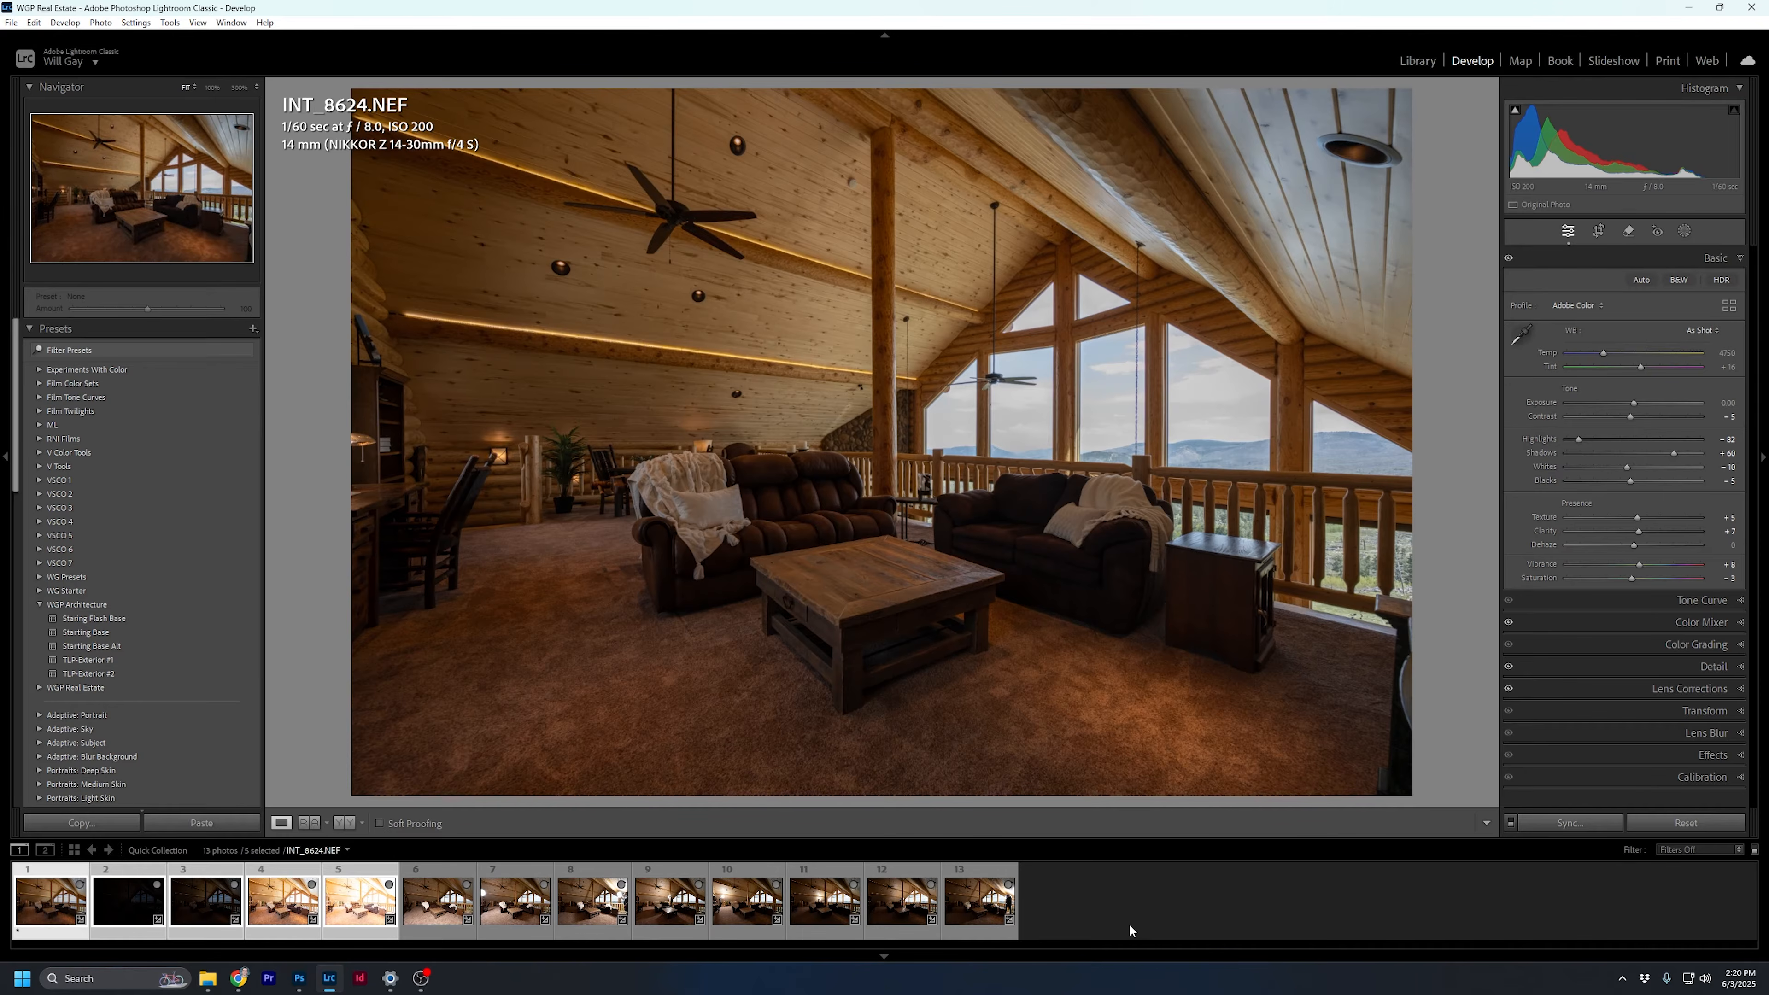
{"action": "left_click", "coordinate": [465, 927]}
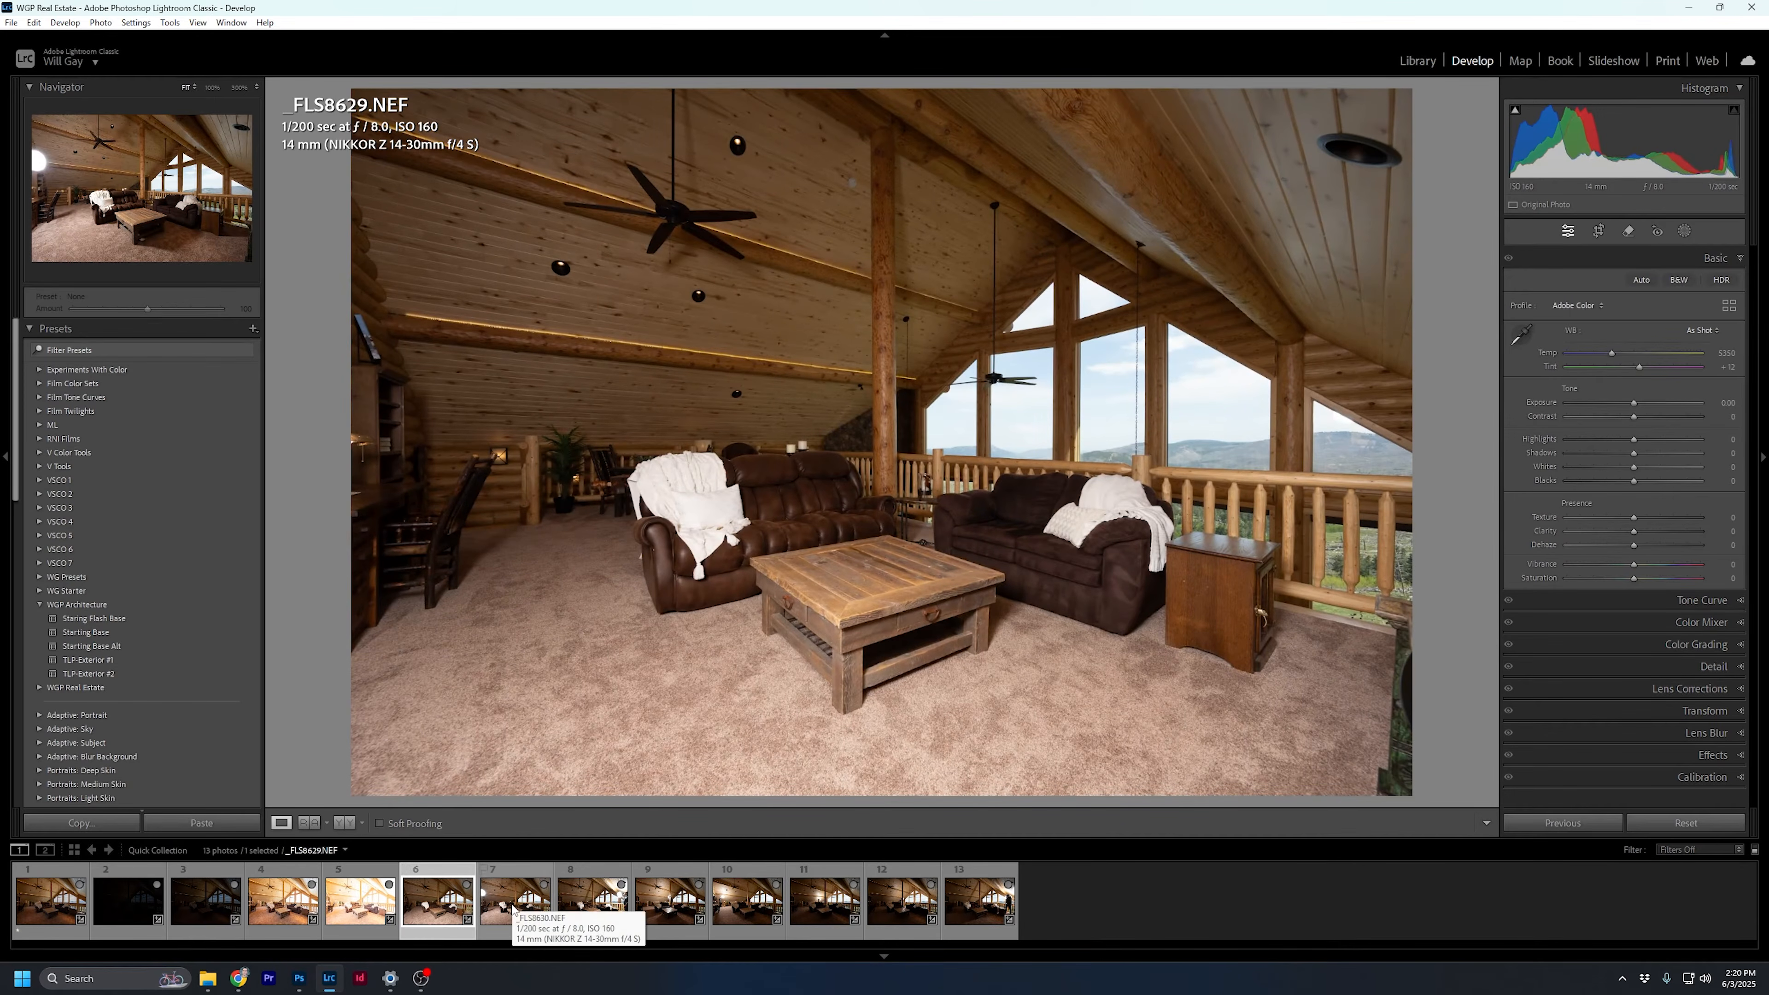
{"action": "left_click", "coordinate": [285, 907]}
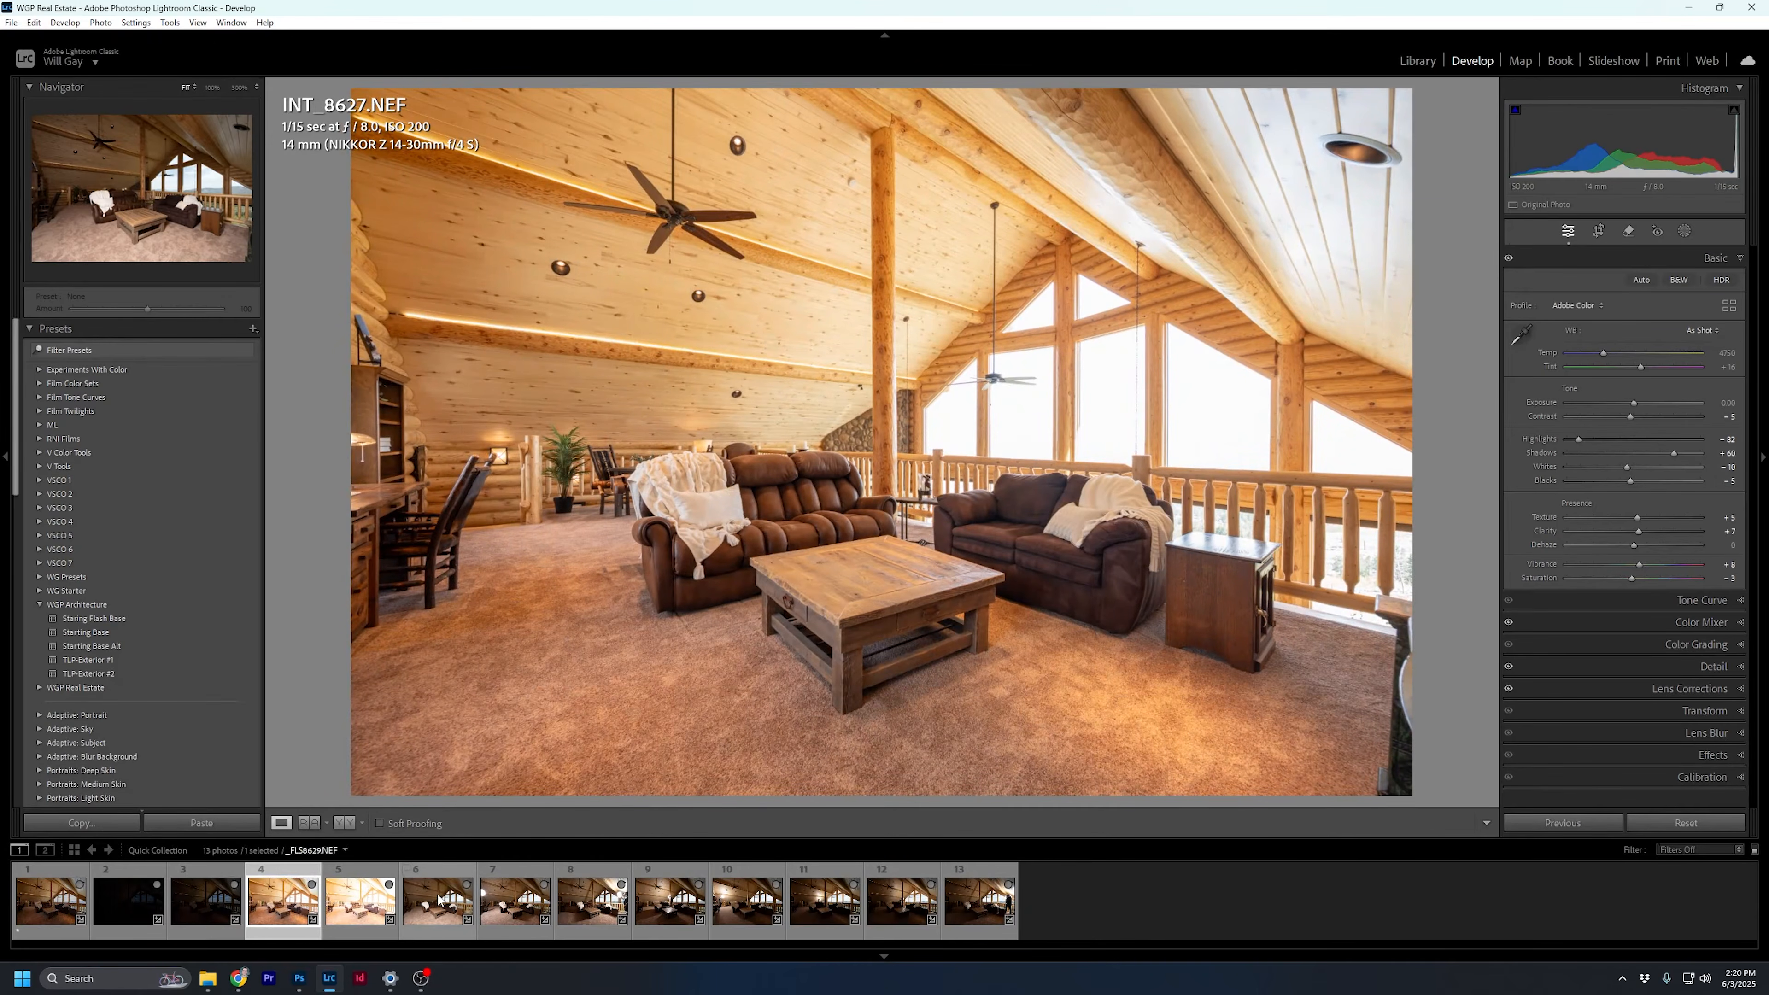
{"action": "left_click", "coordinate": [438, 901]}
{"action": "left_click", "coordinate": [299, 906]}
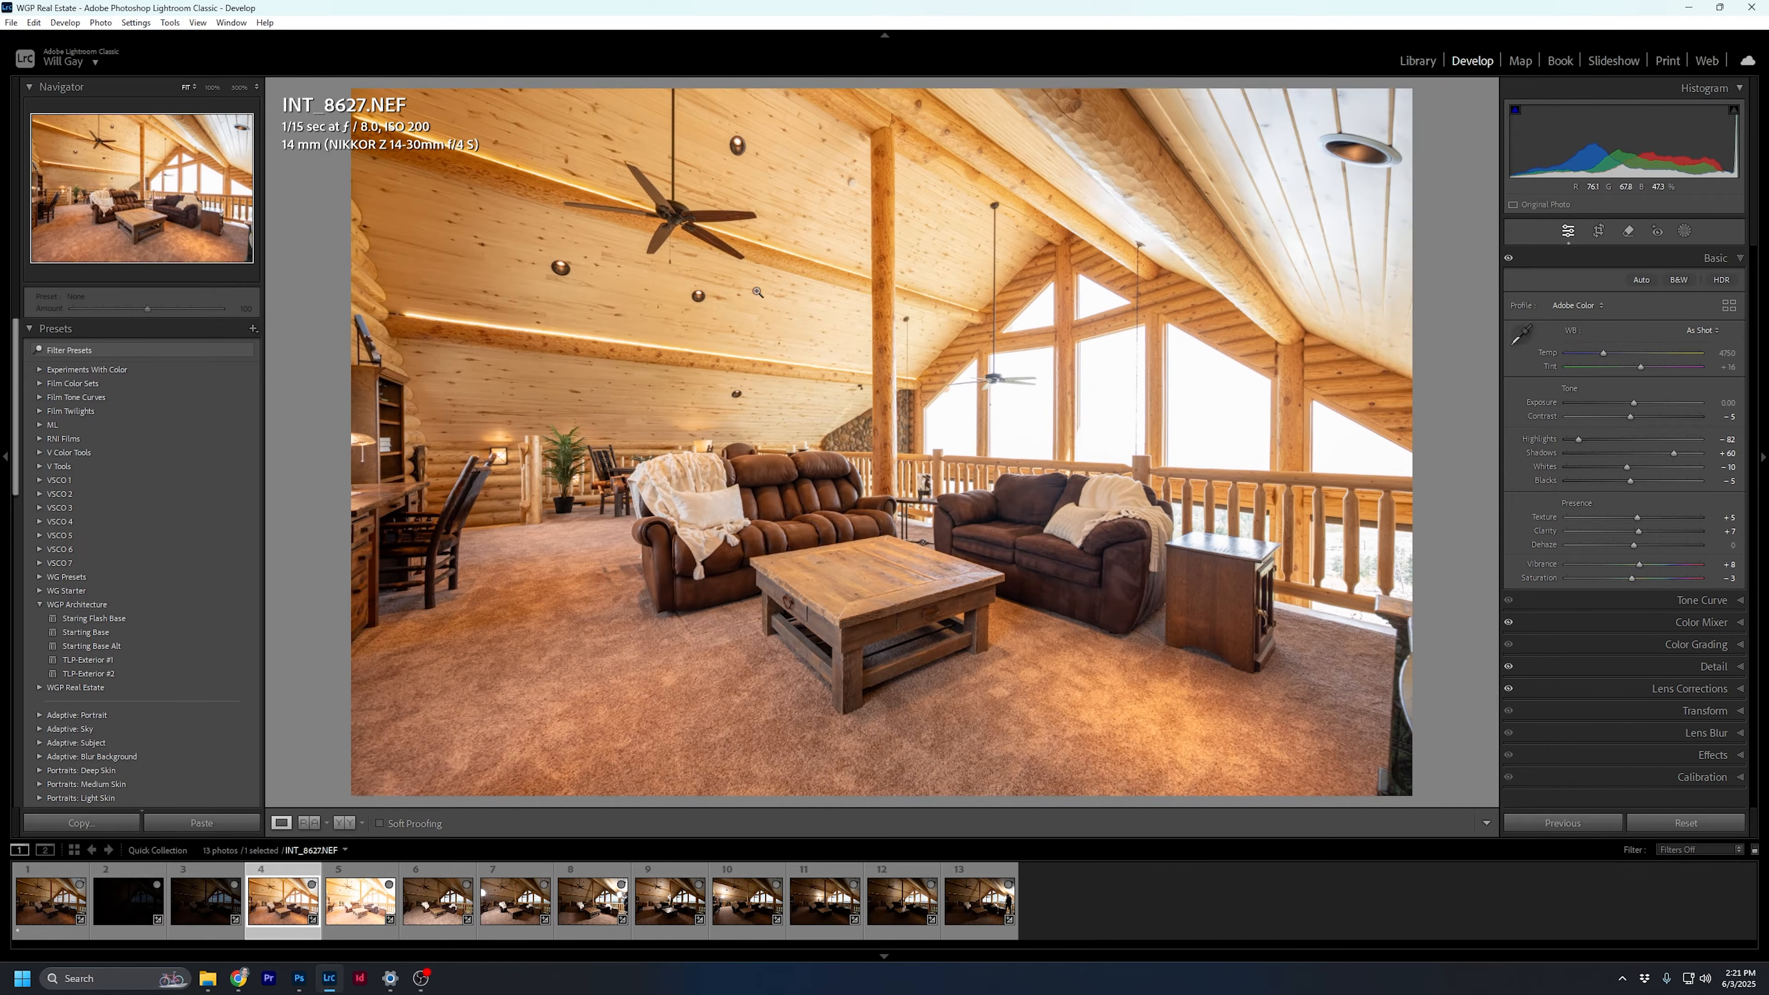
Apply the Staring Flash Base preset to _FLS8629.NEF and change its profile to Adobe Color
{"action": "left_click", "coordinate": [434, 904]}
{"action": "left_click", "coordinate": [115, 620]}
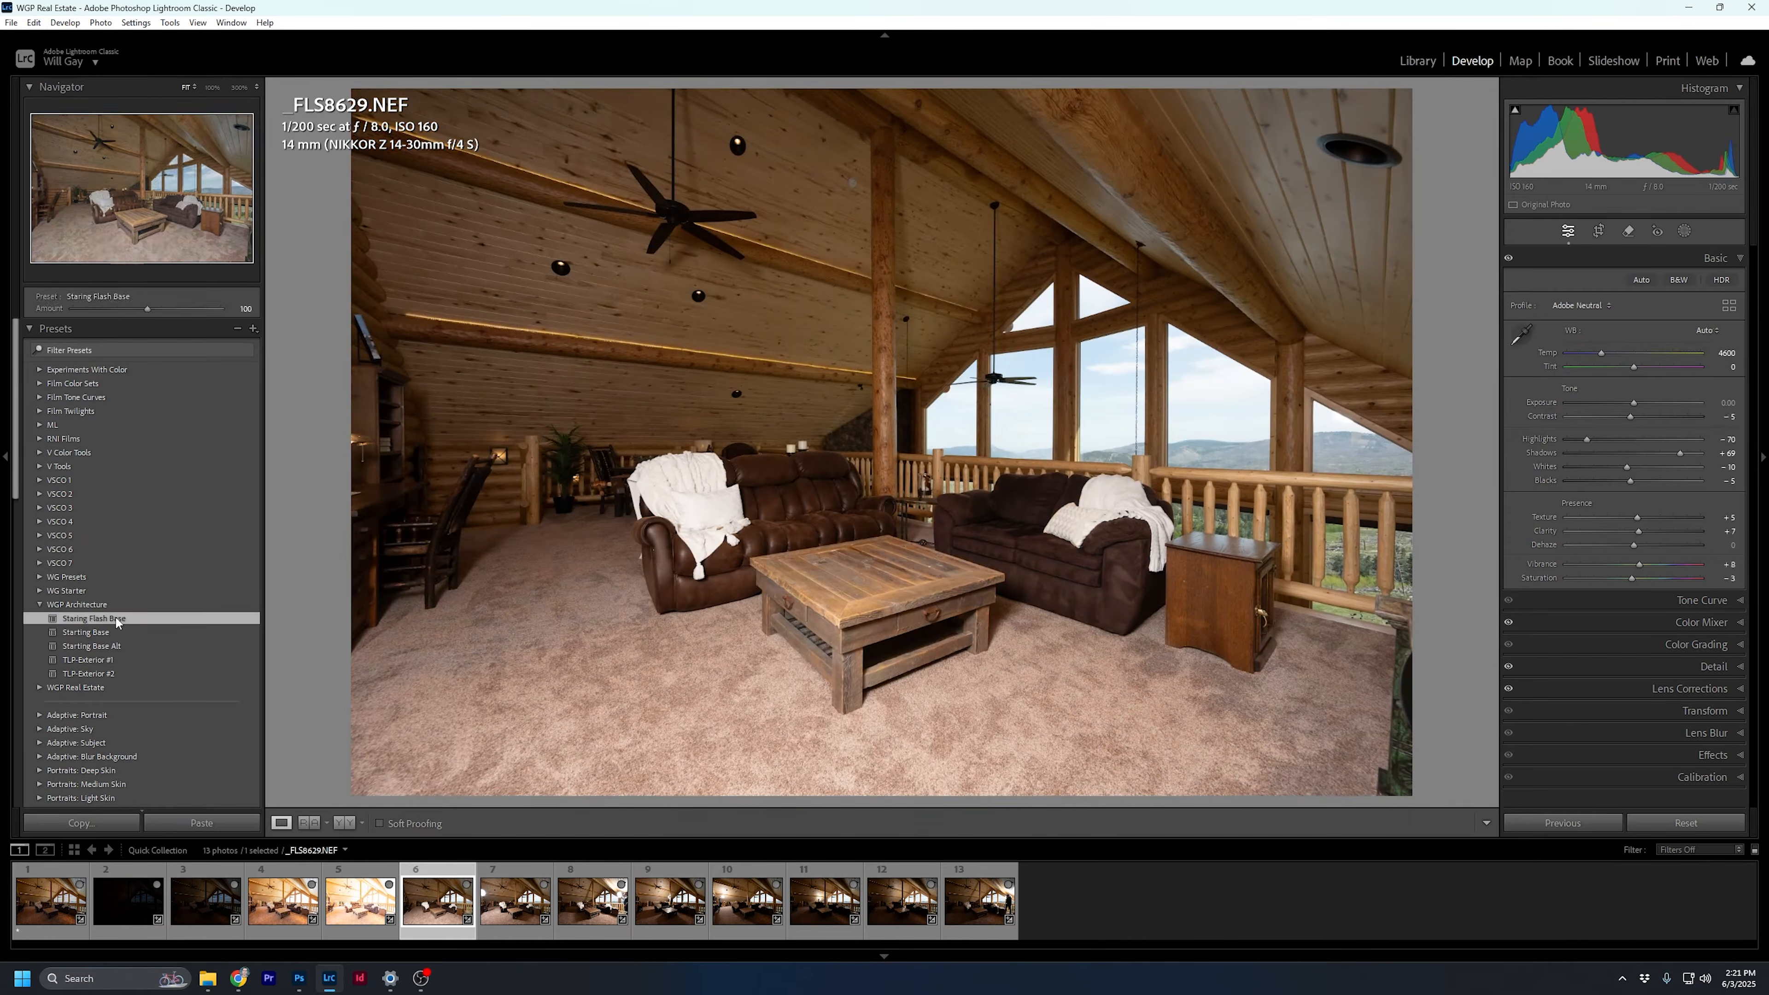
{"action": "left_click", "coordinate": [1692, 335]}
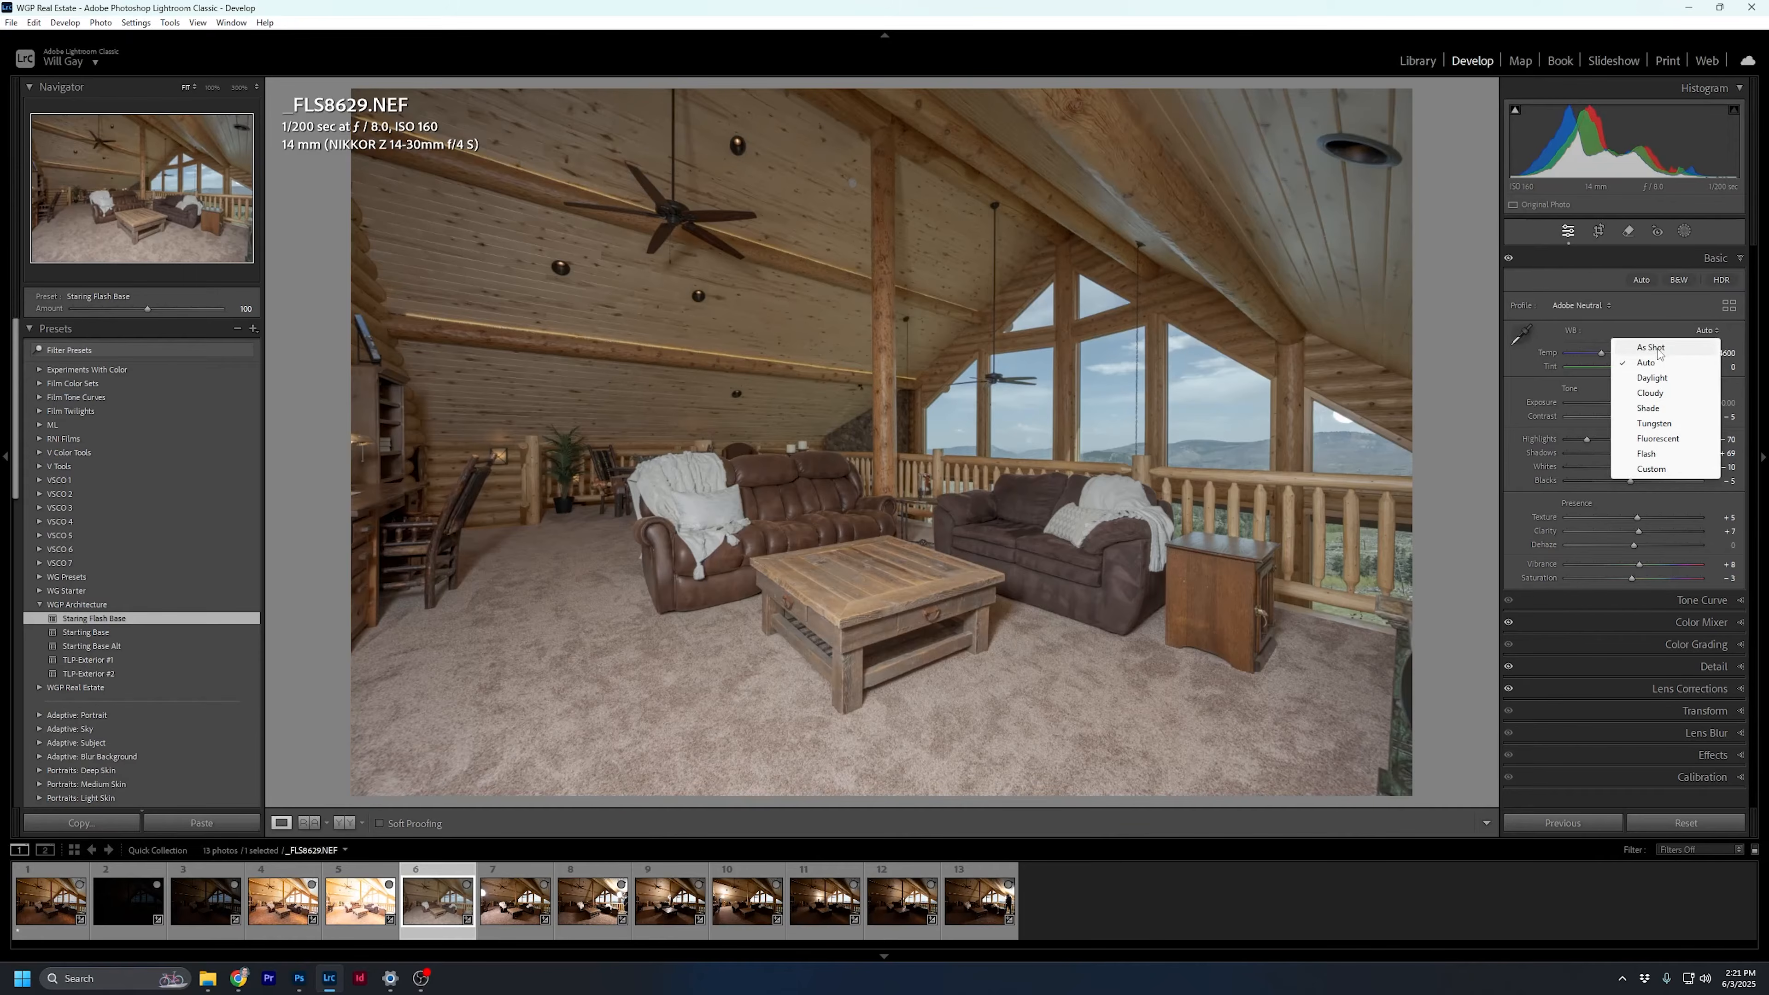
{"action": "left_click", "coordinate": [1732, 352]}
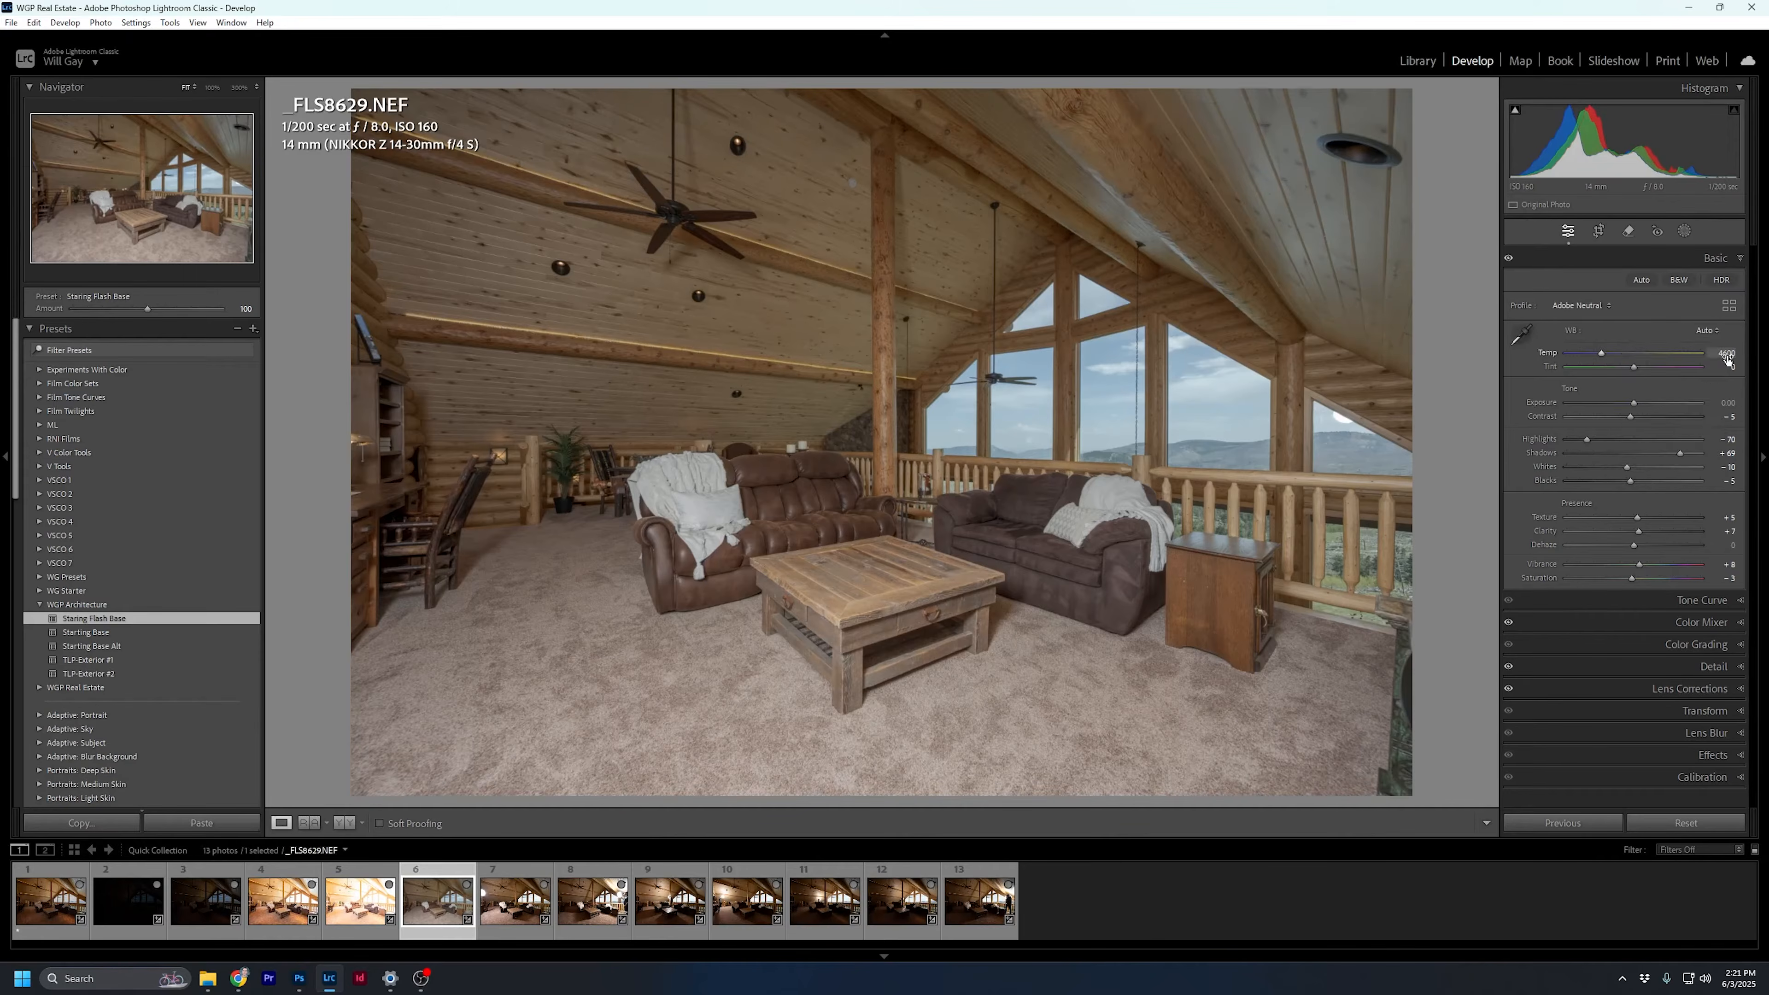
{"action": "left_click", "coordinate": [1580, 306]}
{"action": "left_click", "coordinate": [1491, 104]}
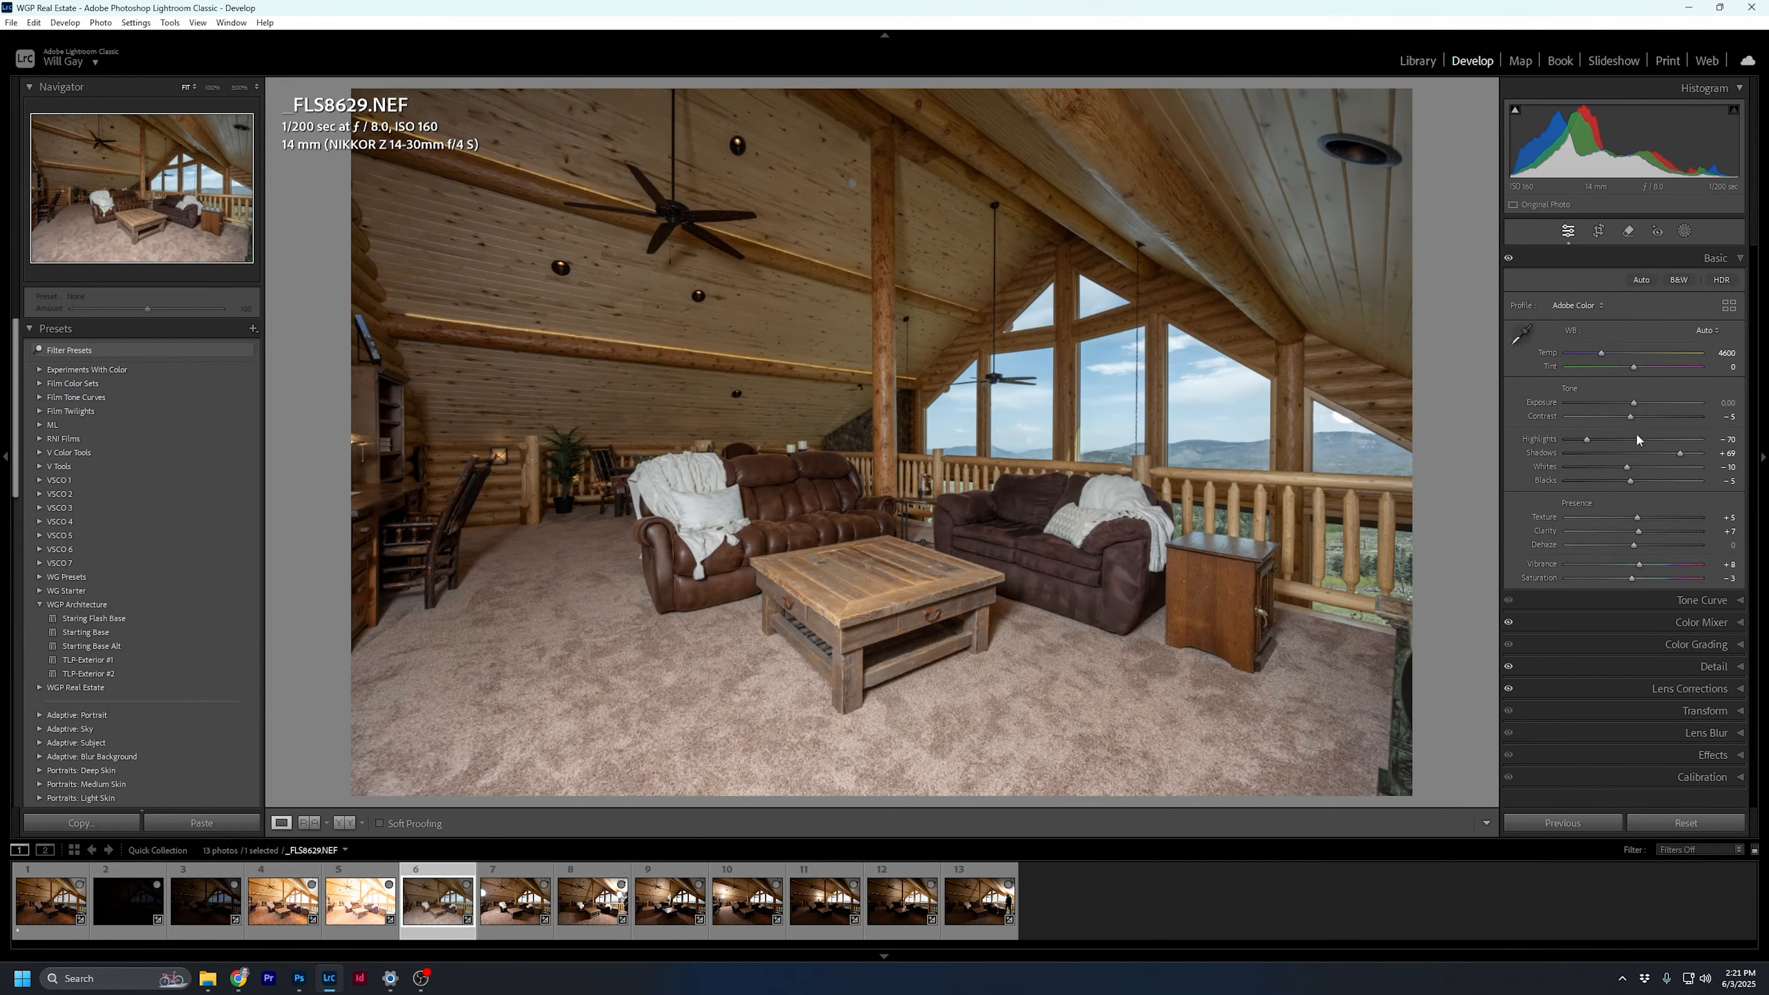
Set the white balance temperature of _FLS8629.NEF to 5650 and raise its exposure to +1.03
{"action": "left_click", "coordinate": [1723, 353]}
{"action": "type", "text": "5650"}
{"action": "key", "text": "Return"}
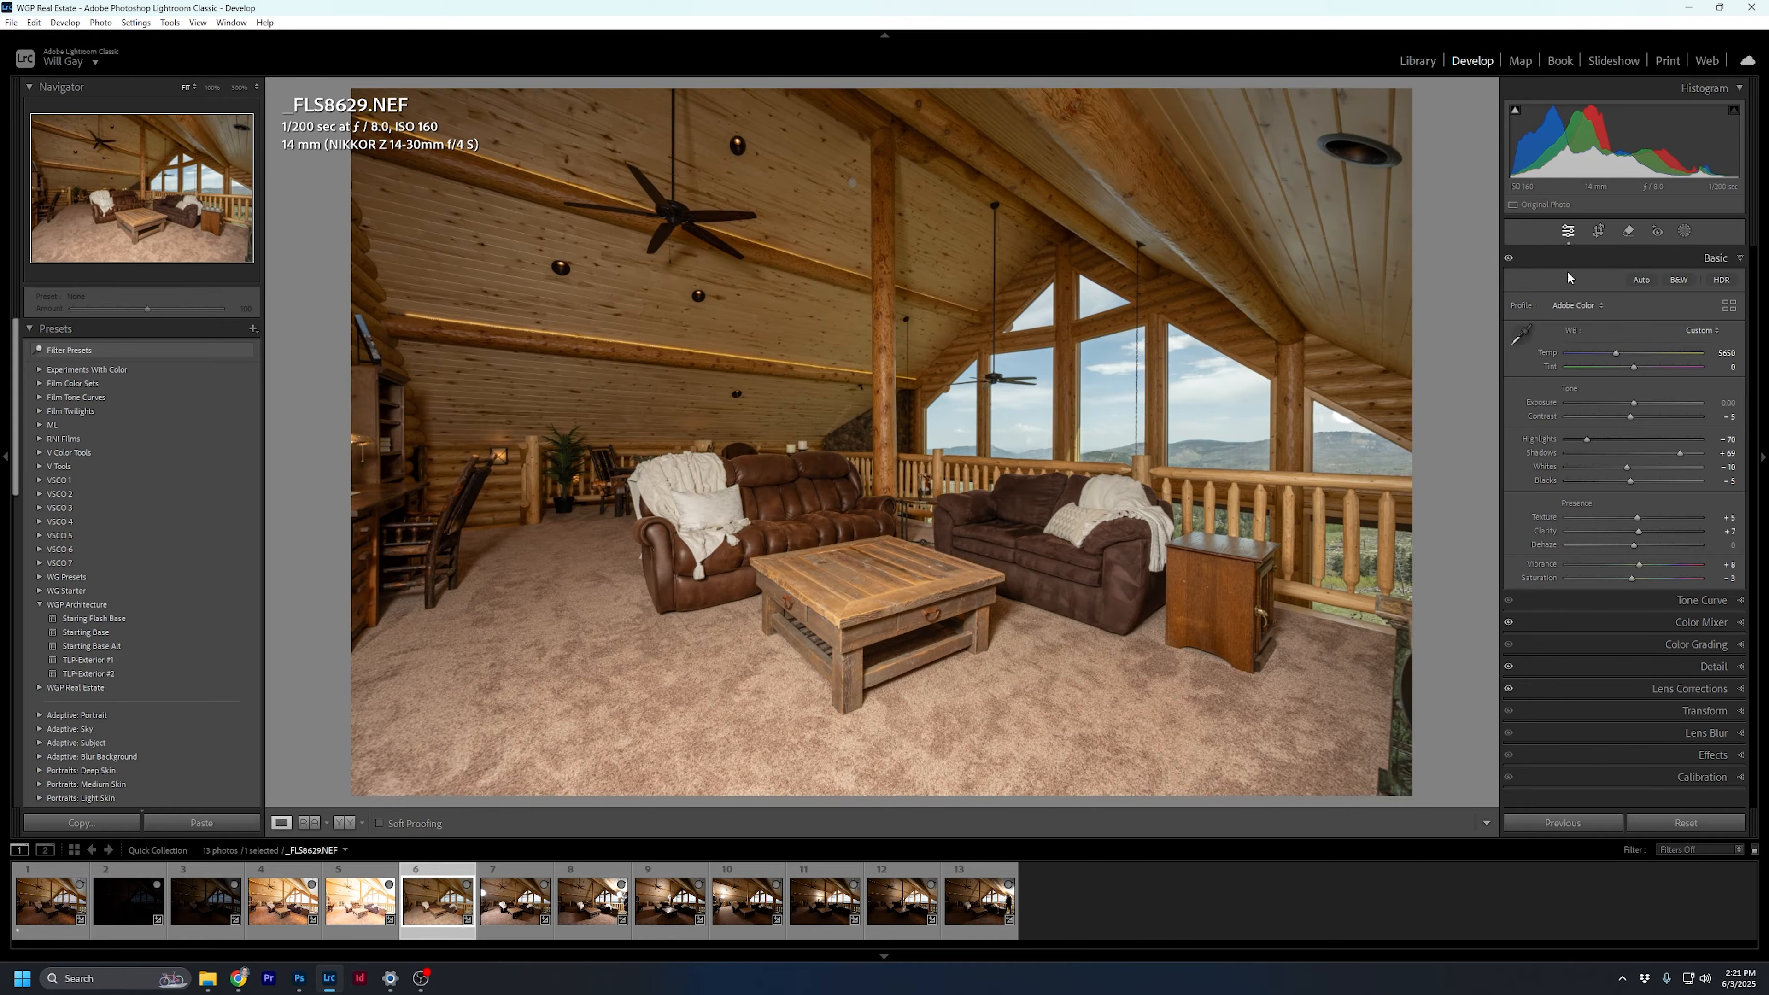
{"action": "left_click_drag", "start_coordinate": [1635, 407], "coordinate": [1640, 408]}
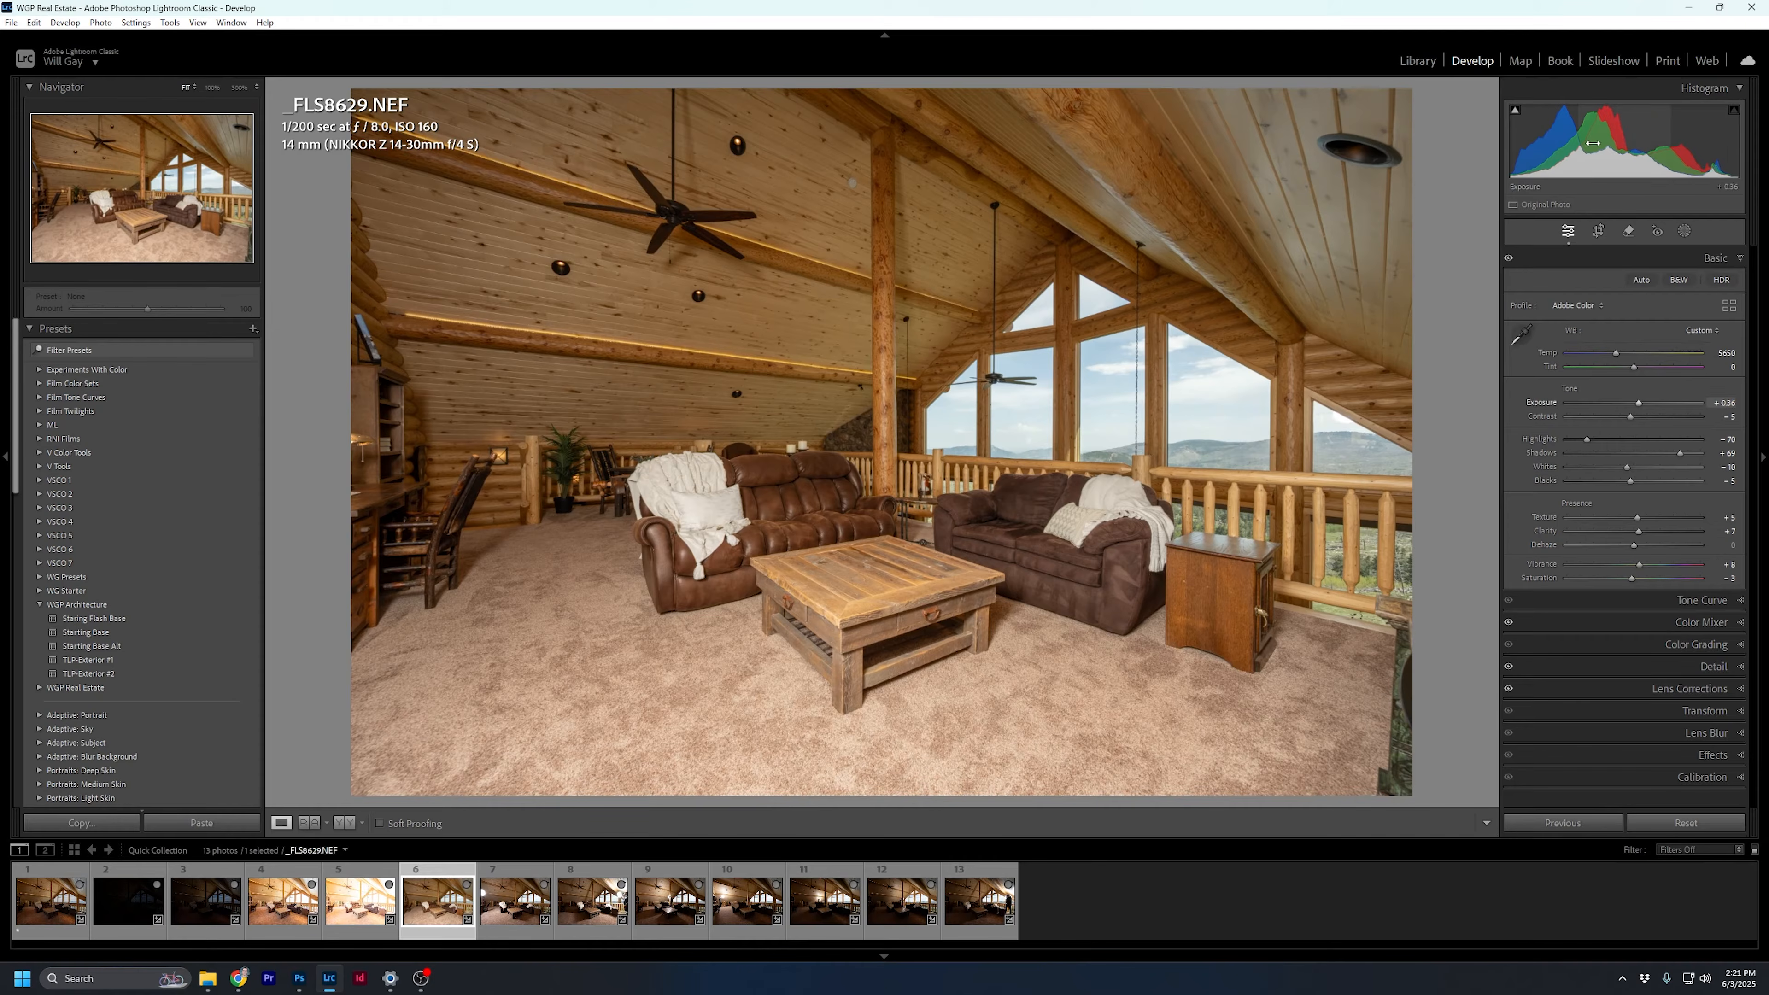
{"action": "left_click_drag", "start_coordinate": [1643, 406], "coordinate": [1649, 406]}
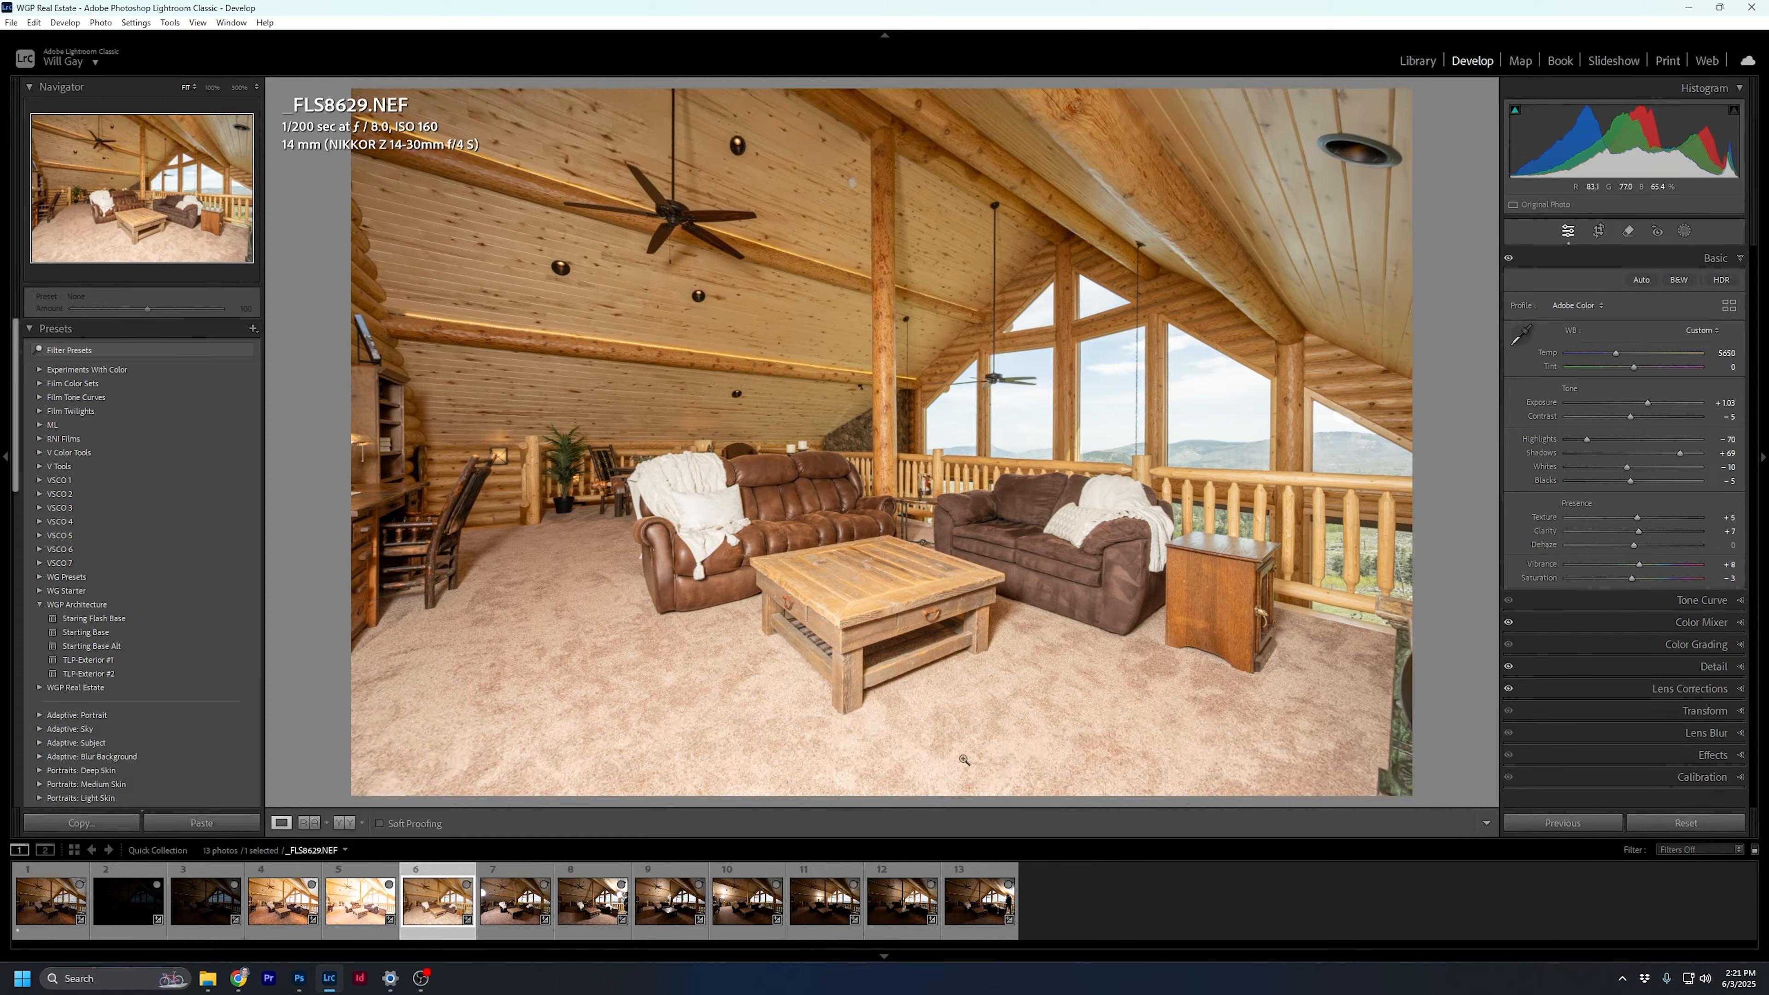
Sync the develop settings of _FLS8629.NEF to the other seven flash photos
{"action": "left_click", "coordinate": [978, 900], "text": "shift"}
{"action": "left_click", "coordinate": [1591, 825]}
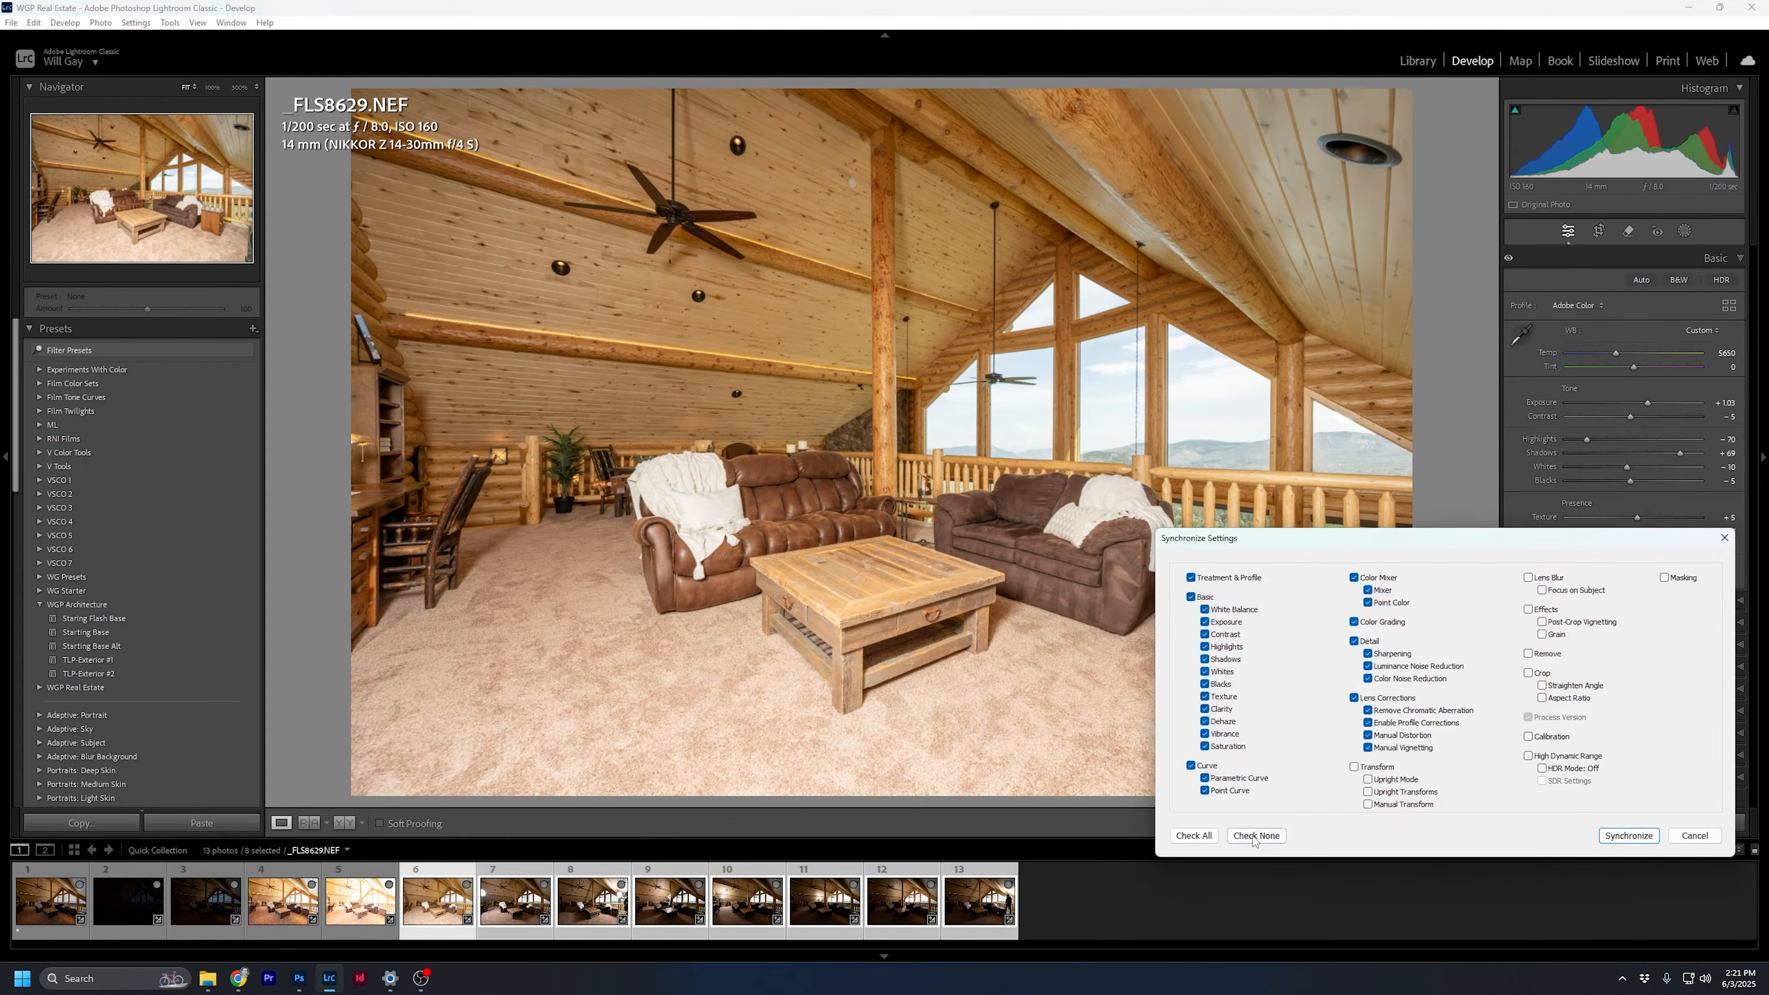
{"action": "left_click", "coordinate": [1629, 836]}
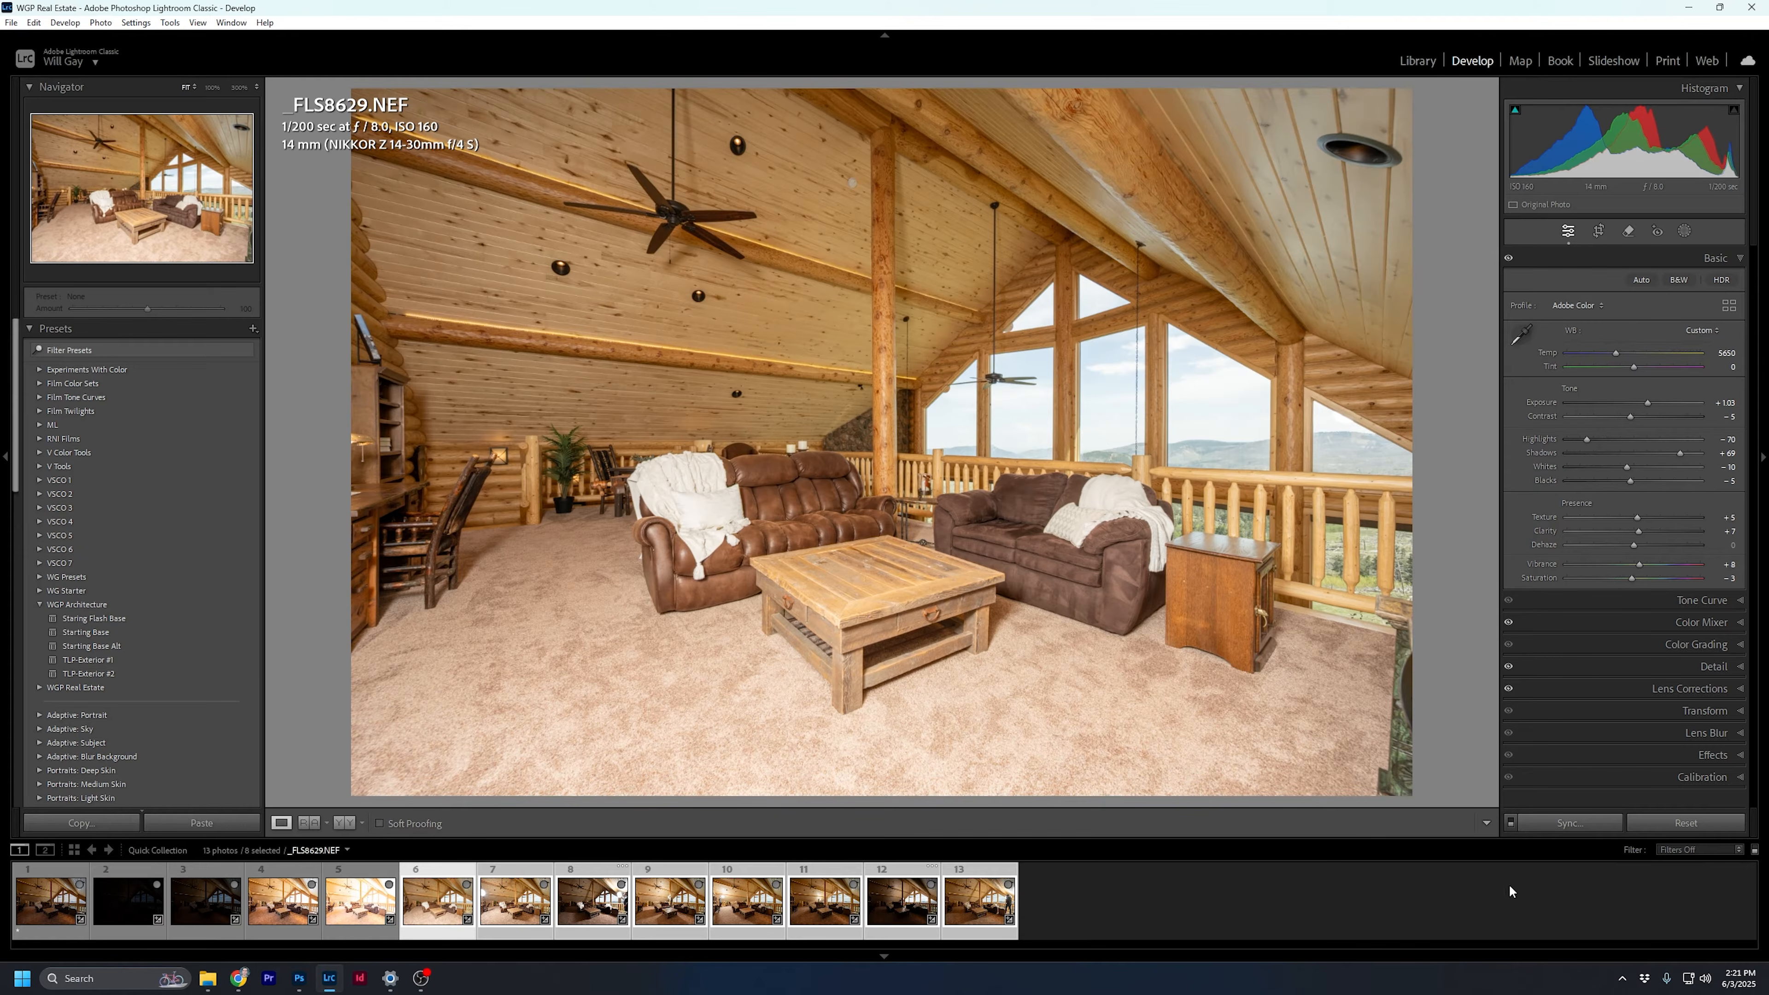
Add INT_8627.NEF to the eight selected flash photos, open them as Smart Object layers in Photoshop, and switch to Photoshop
{"action": "left_click", "coordinate": [275, 905], "text": "ctrl"}
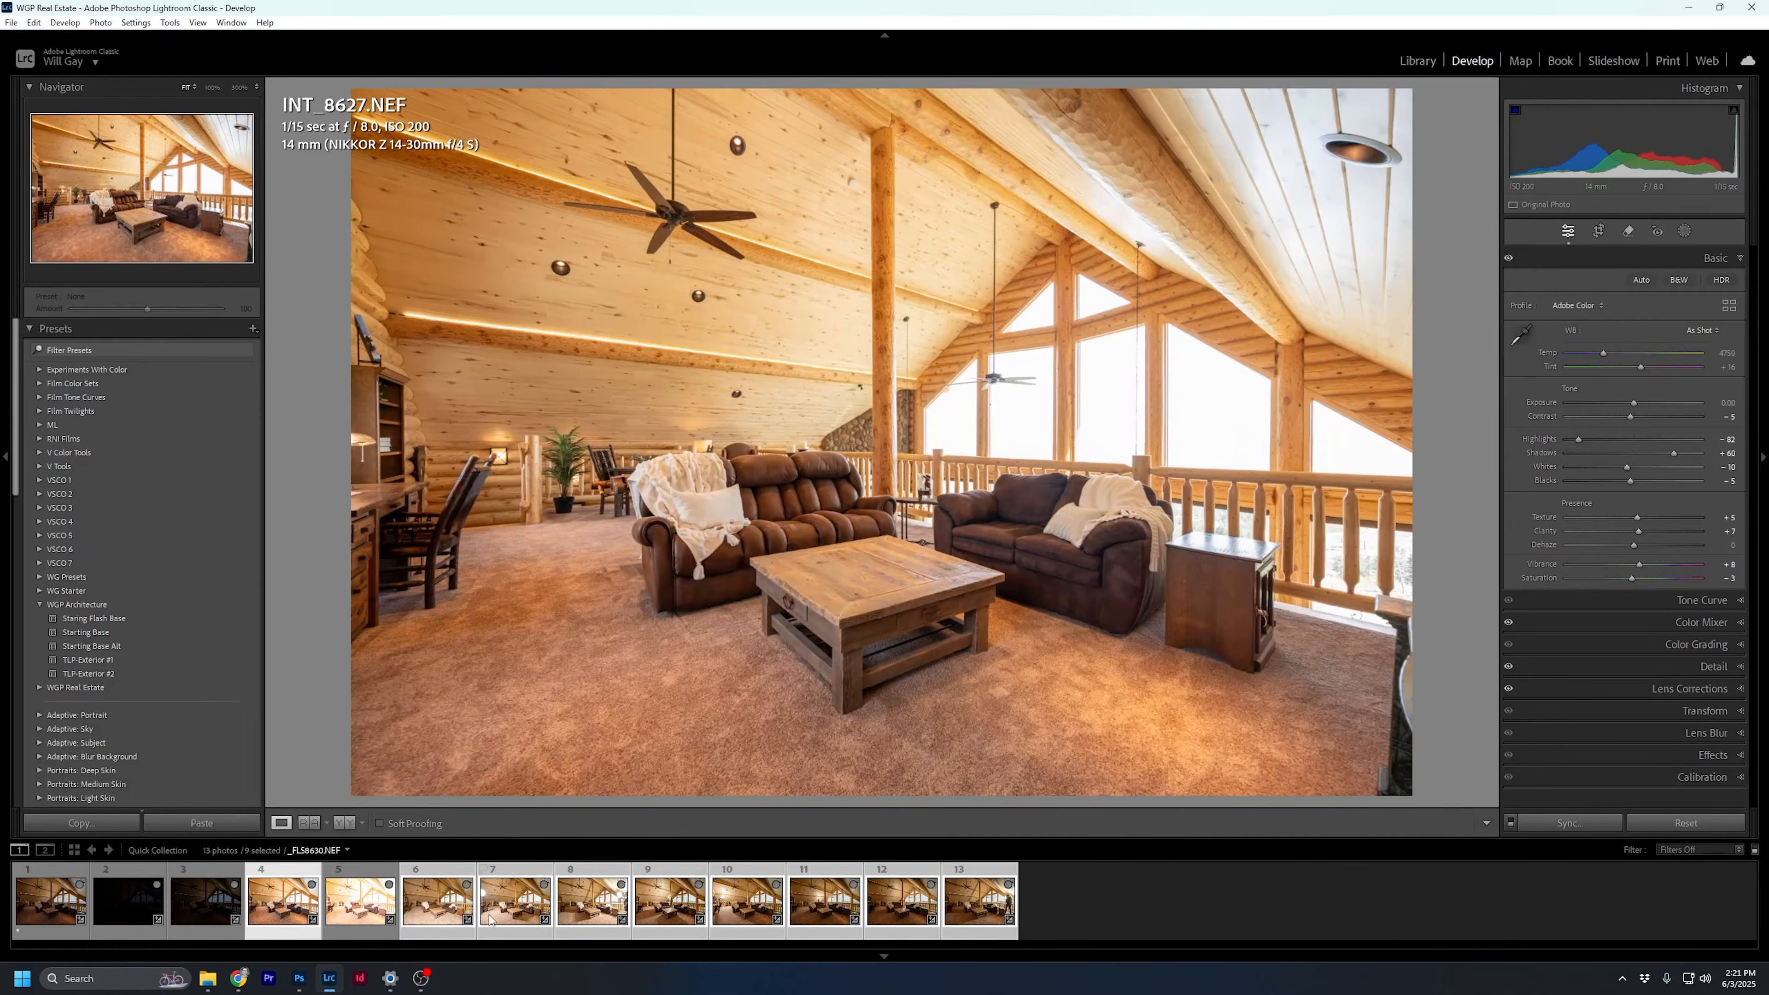
{"action": "right_click", "coordinate": [294, 896]}
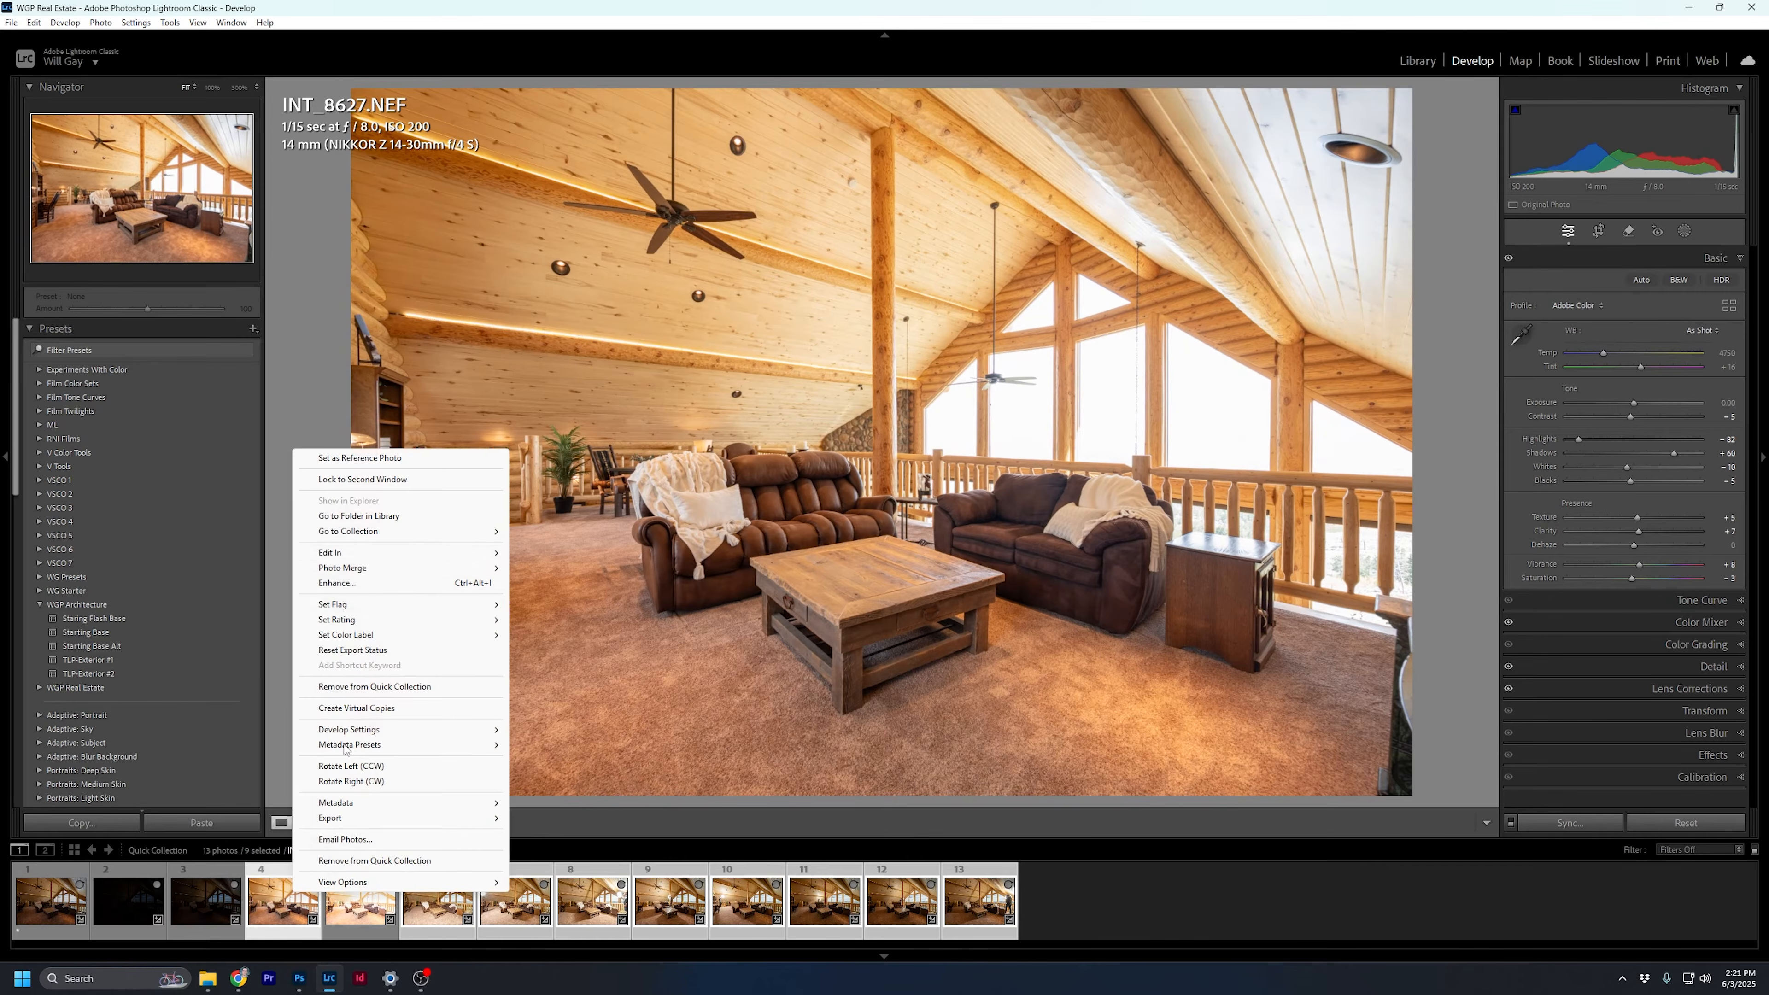
{"action": "mouse_move", "coordinate": [418, 553]}
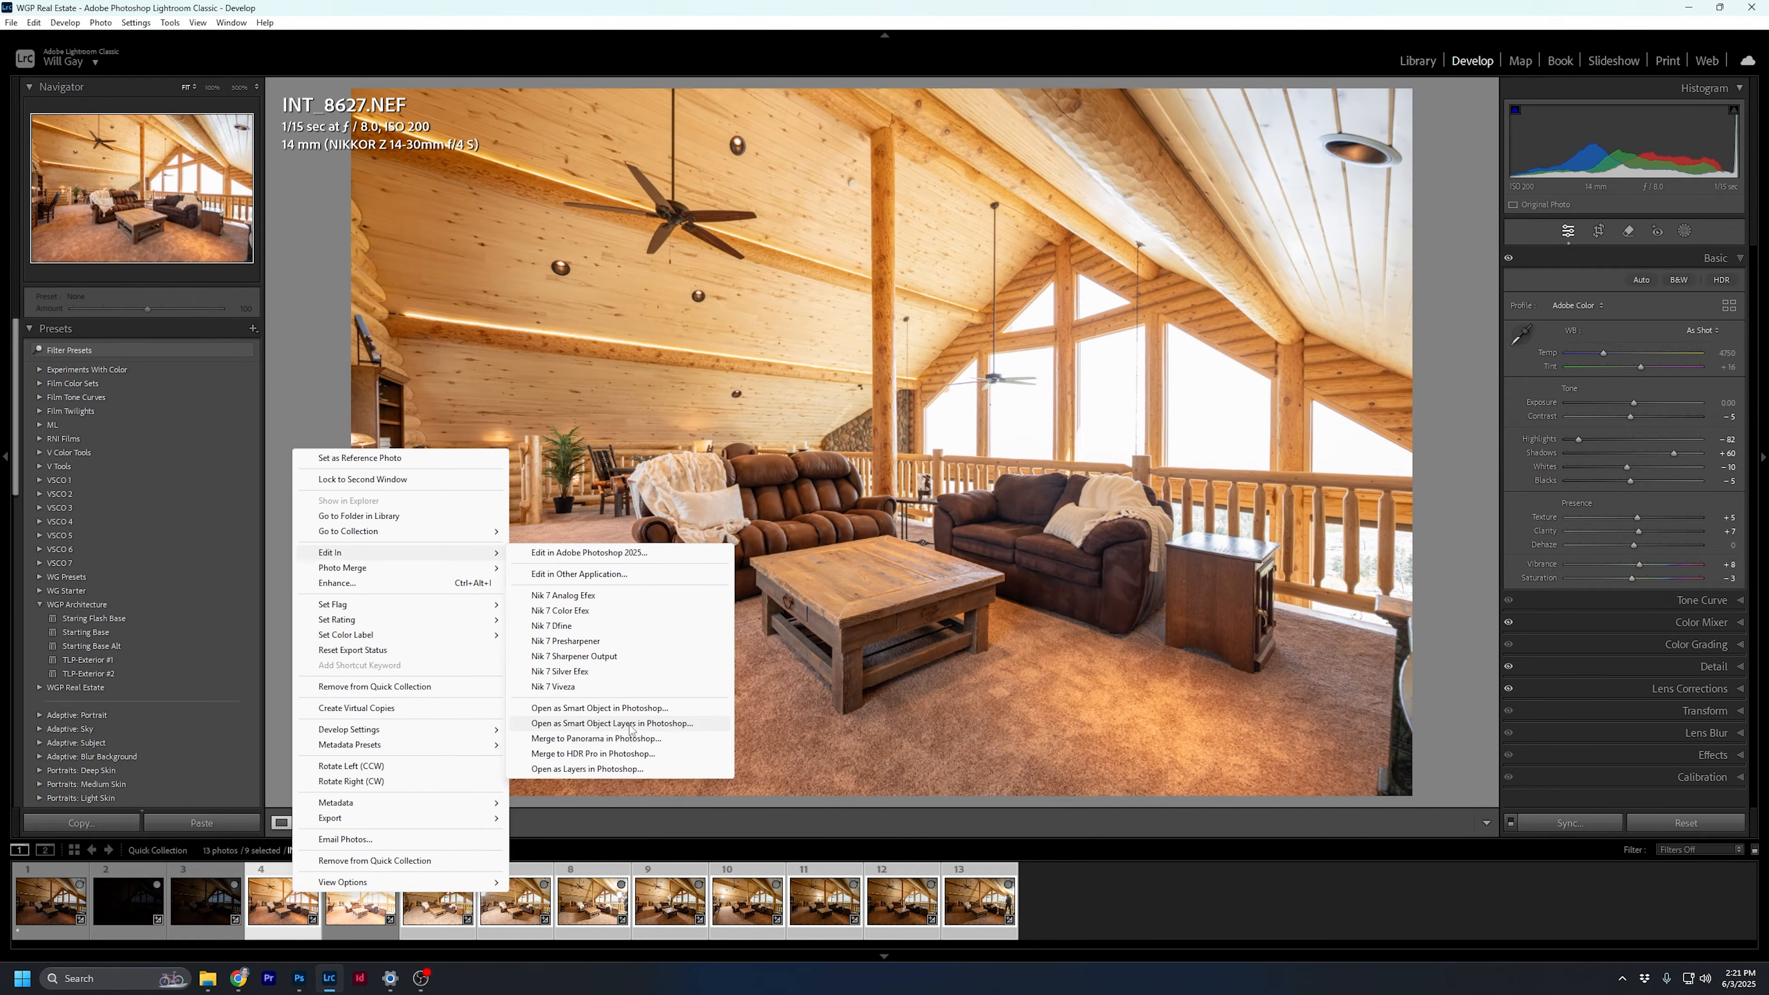
{"action": "left_click", "coordinate": [630, 724]}
{"action": "mouse_move", "coordinate": [390, 978]}
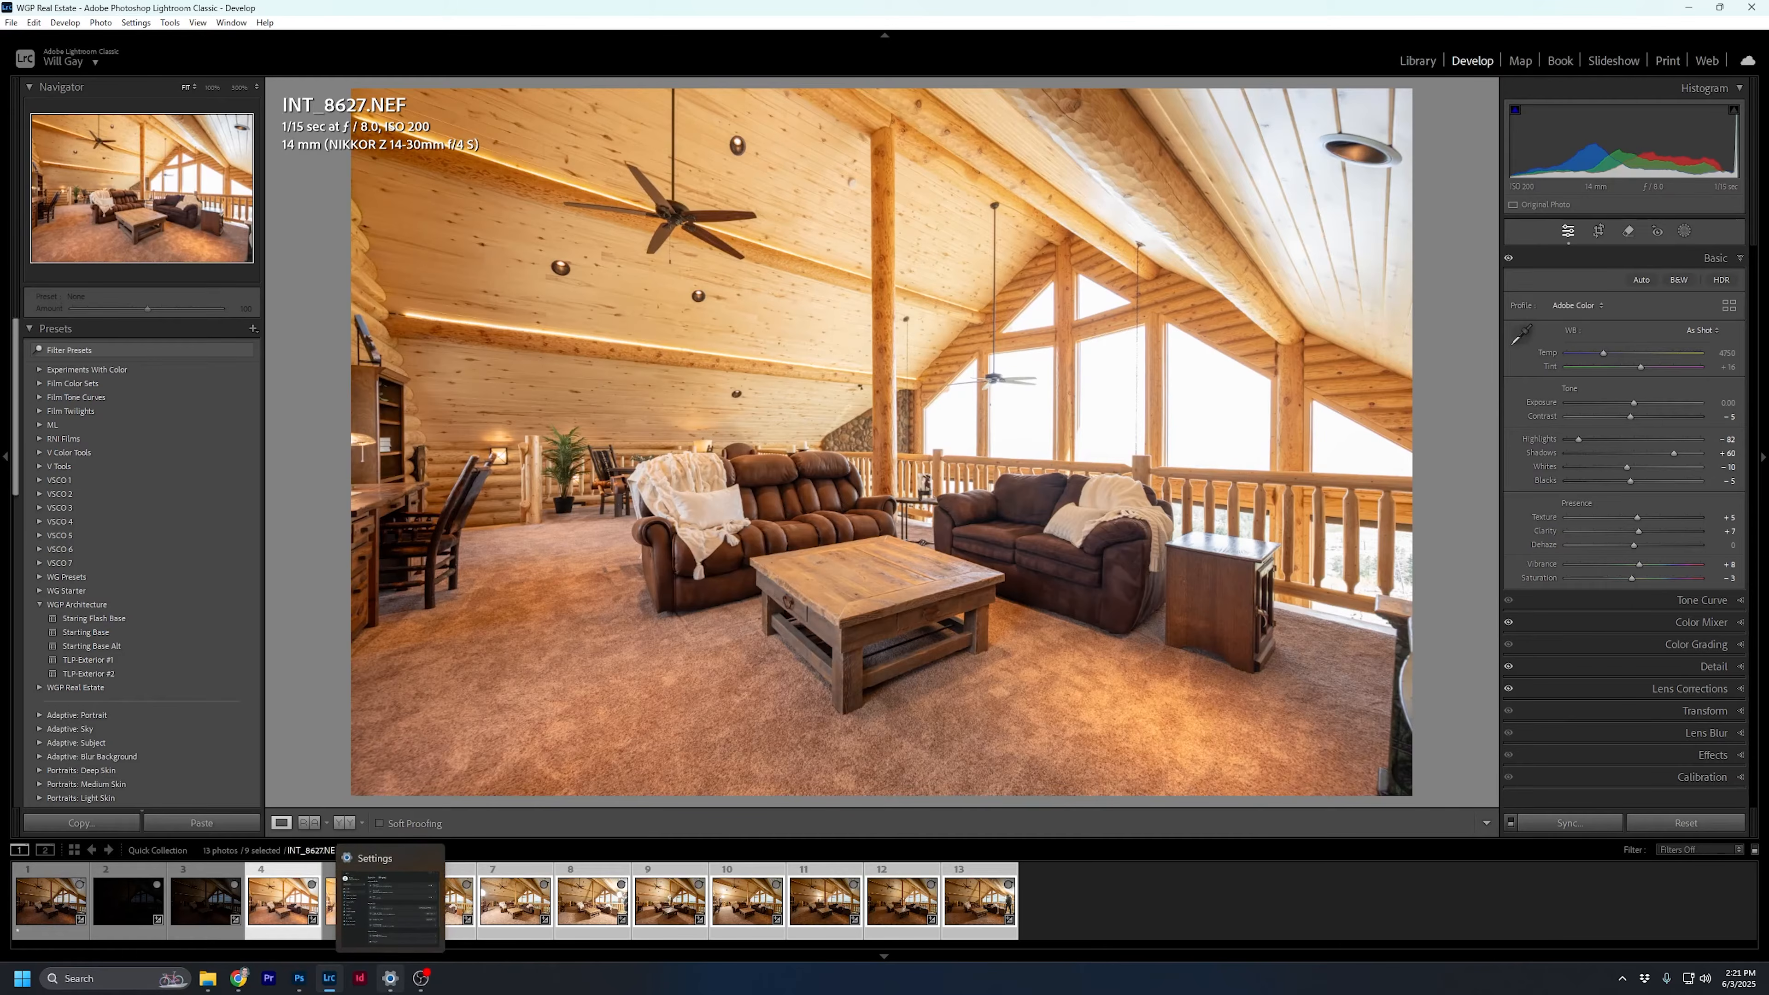
{"action": "left_click", "coordinate": [298, 976]}
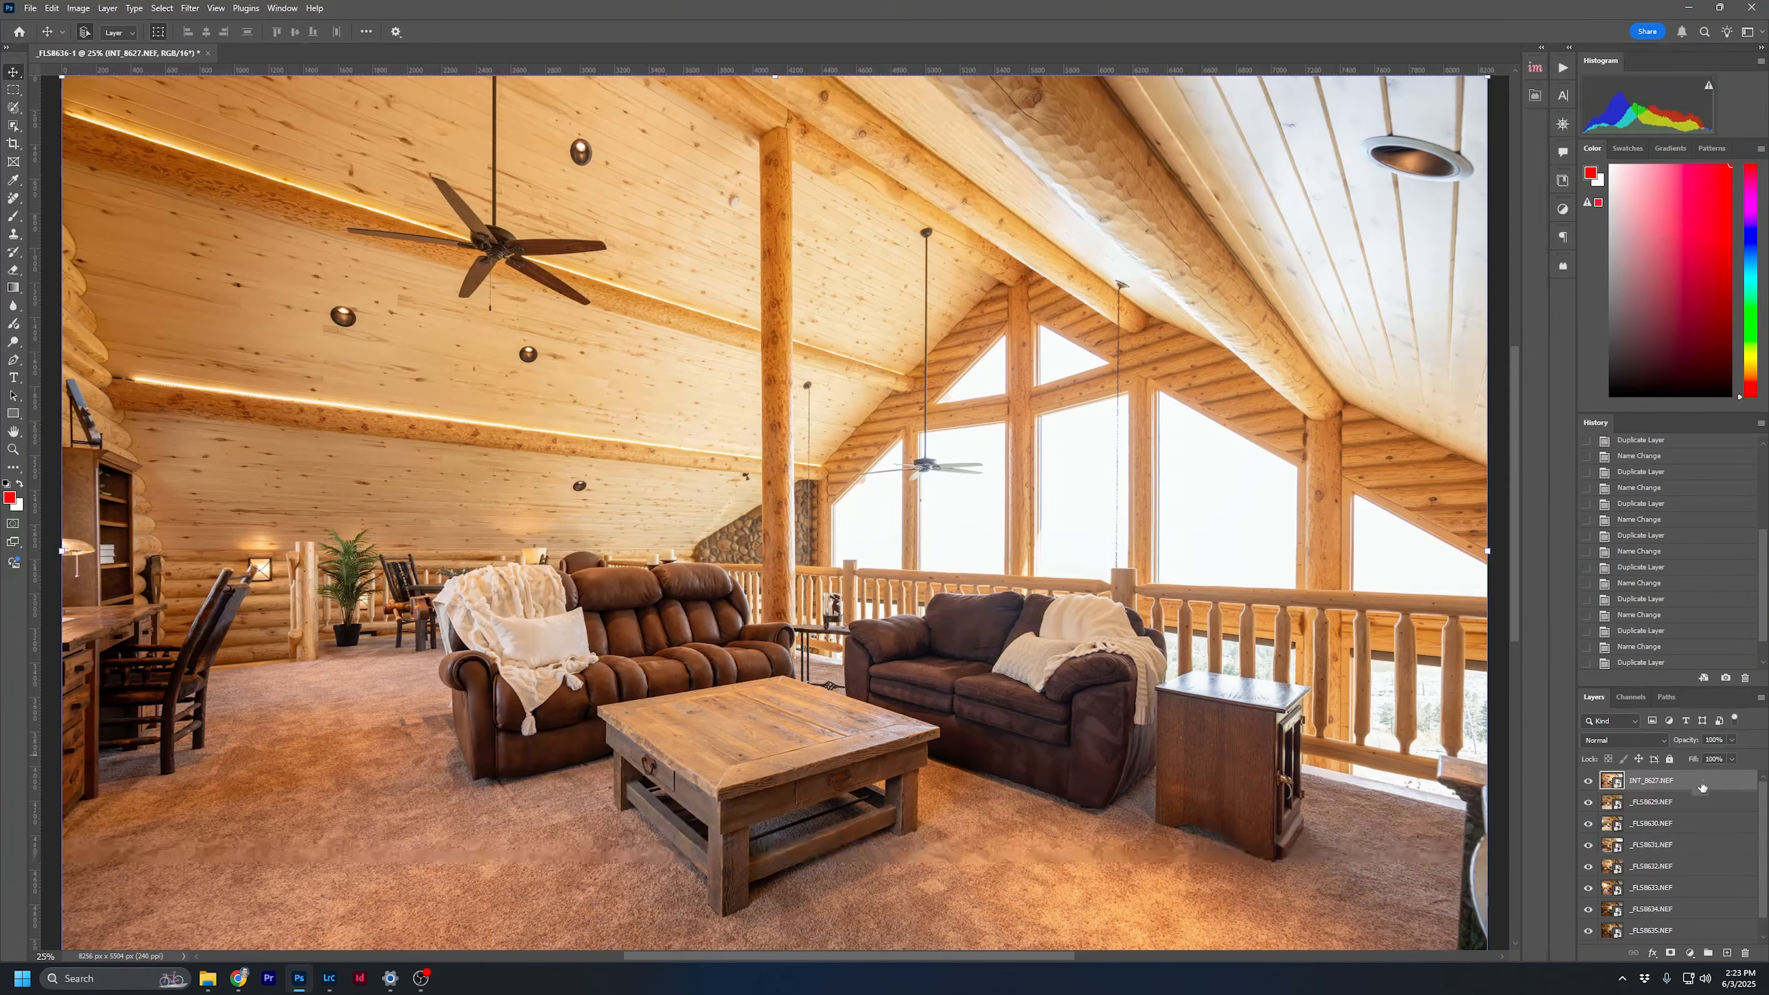
Duplicate the INT_8627.NEF layer, name the duplicate Ambient Copy, and rename the original layer Ambient
{"action": "key", "text": "ctrl+j"}
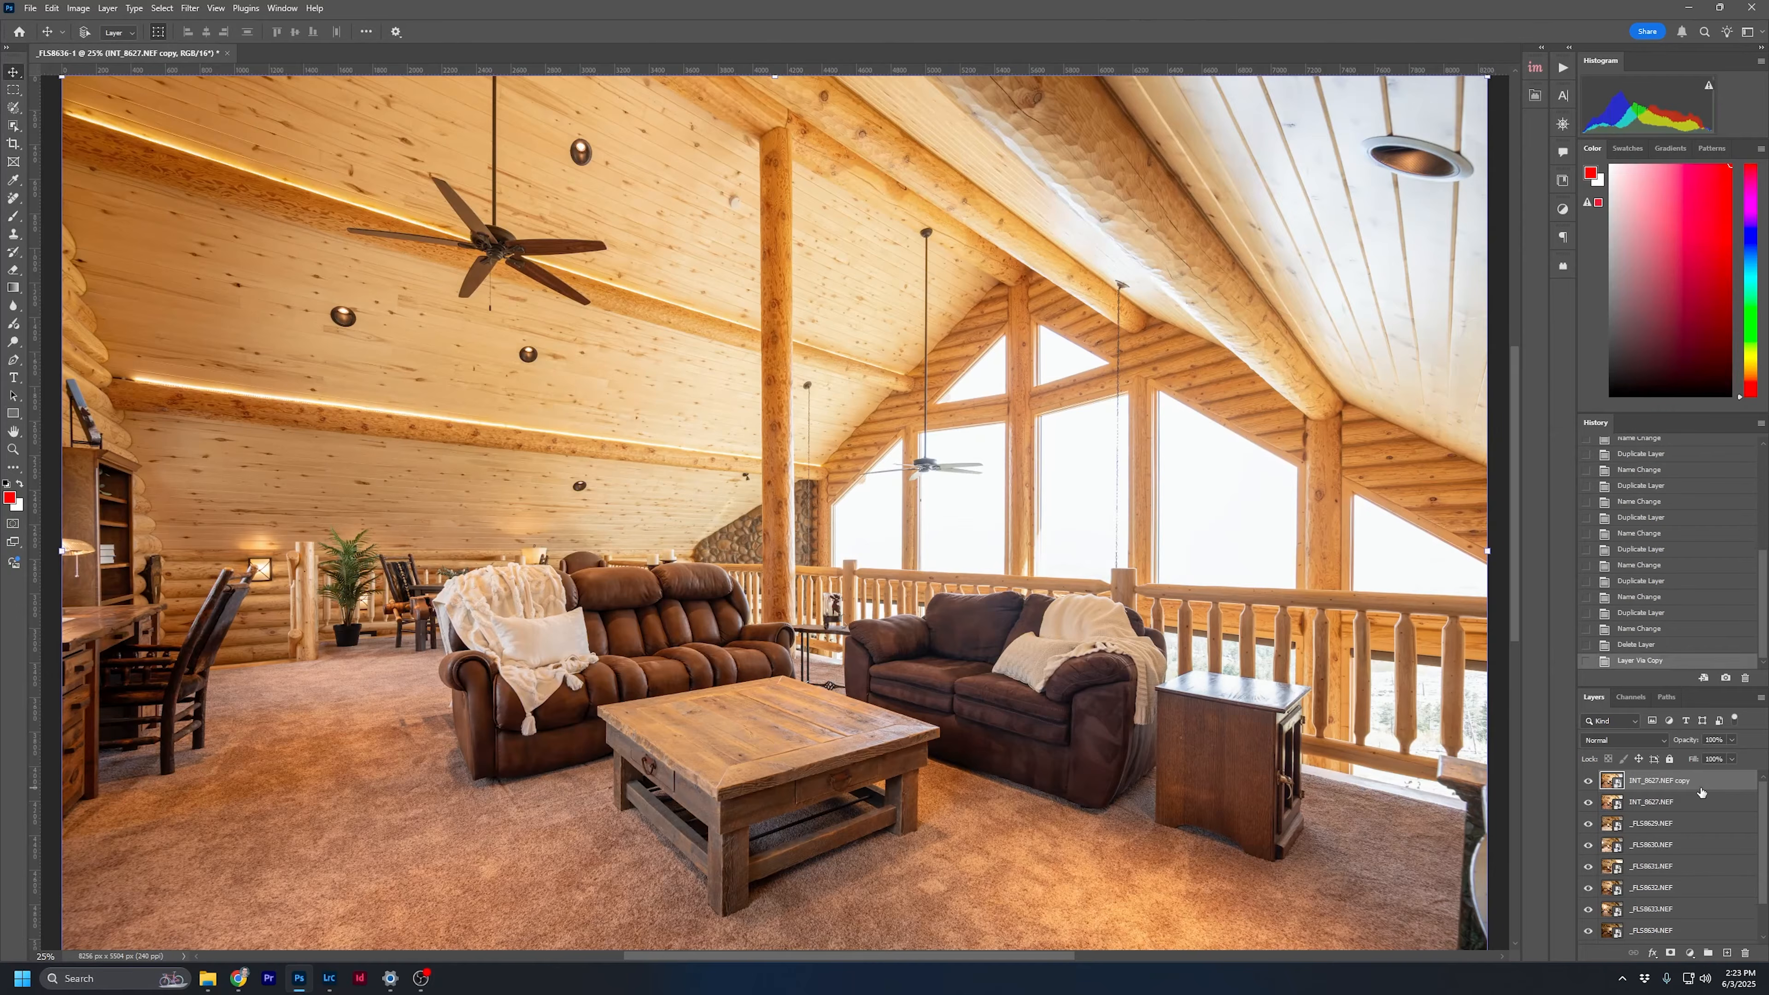
{"action": "double_click", "coordinate": [1694, 782]}
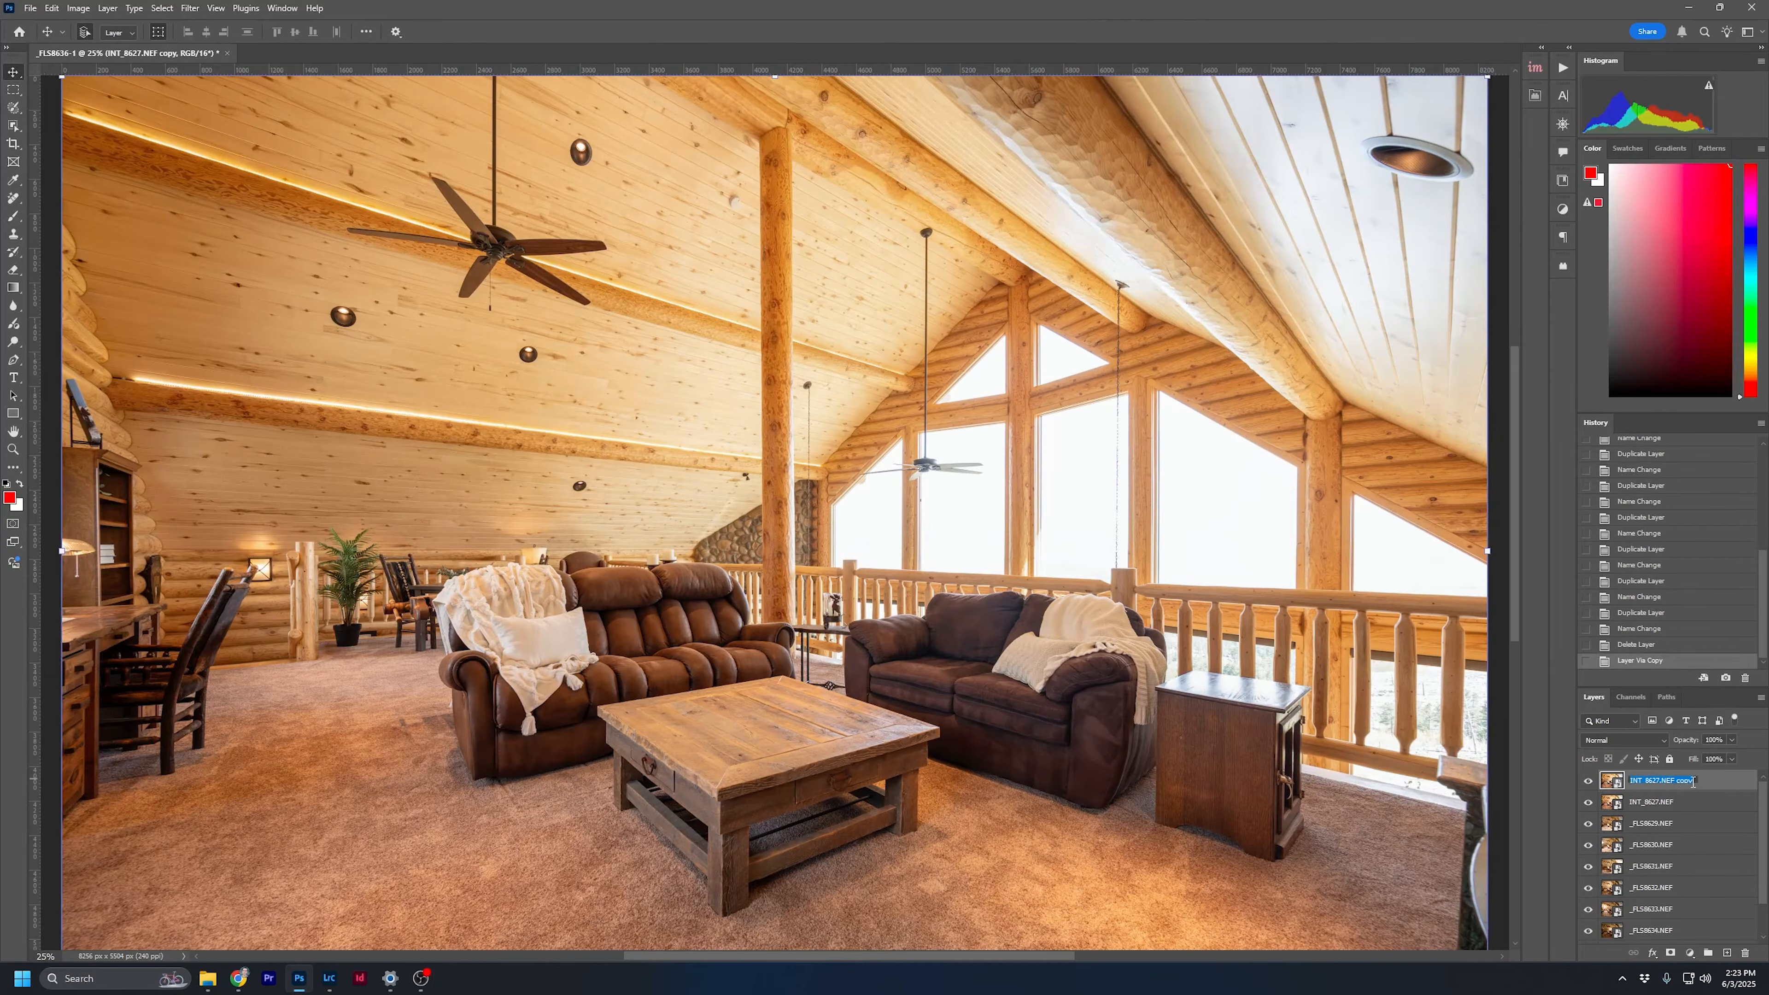
{"action": "type", "text": "Ambient Copy"}
{"action": "key", "text": "Return"}
{"action": "double_click", "coordinate": [1671, 802]}
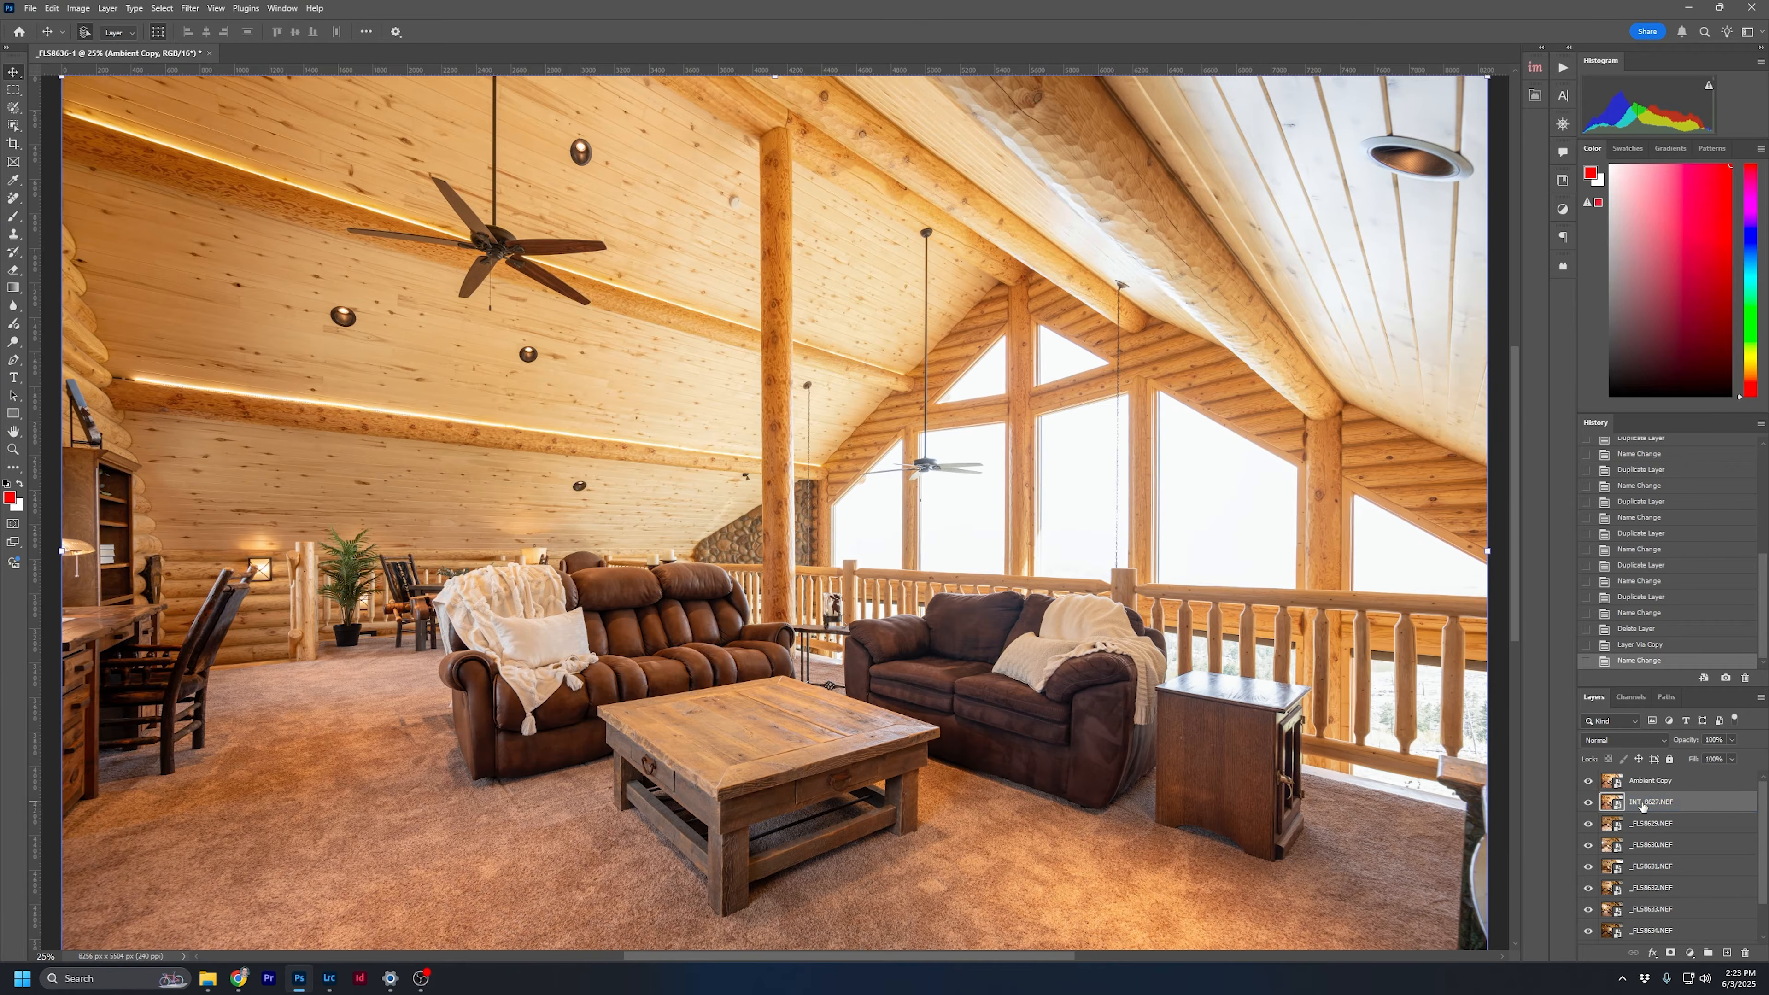
{"action": "type", "text": "Ambient"}
{"action": "key", "text": "Return"}
{"action": "left_click", "coordinate": [1699, 826]}
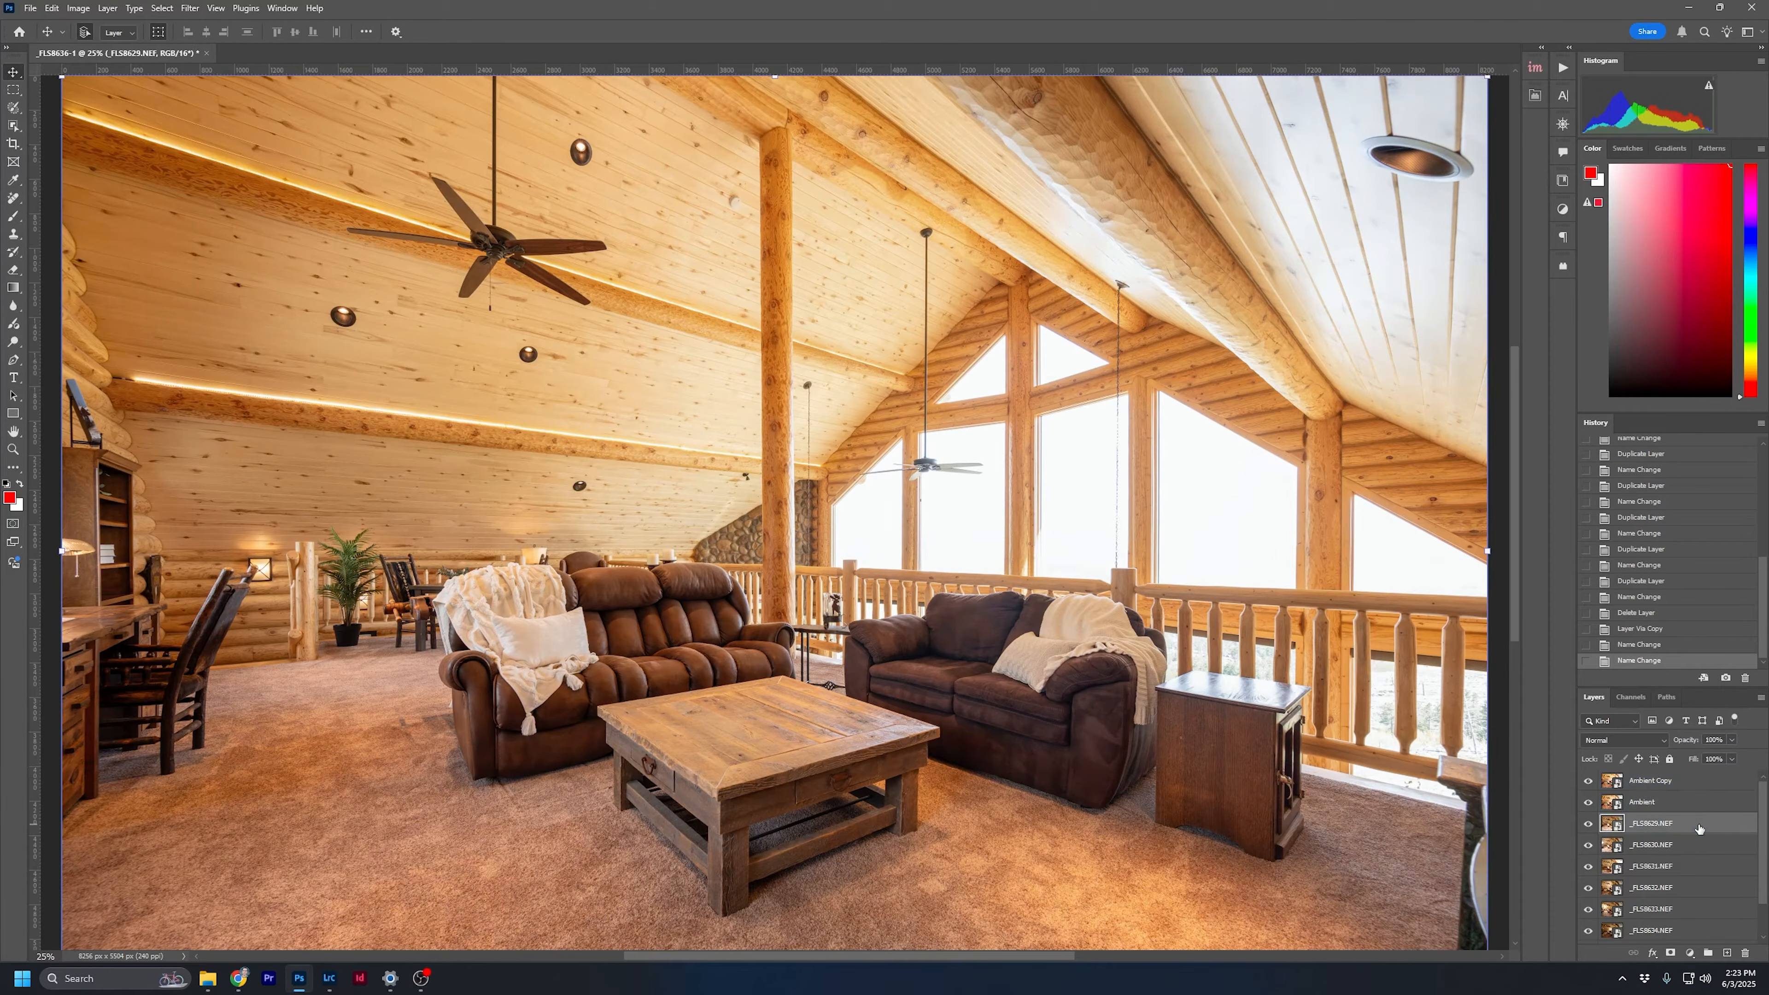
{"action": "scroll", "coordinate": [1699, 829], "scroll_direction": "down", "scroll_amount": 2}
{"action": "left_click", "coordinate": [1699, 934], "text": "shift"}
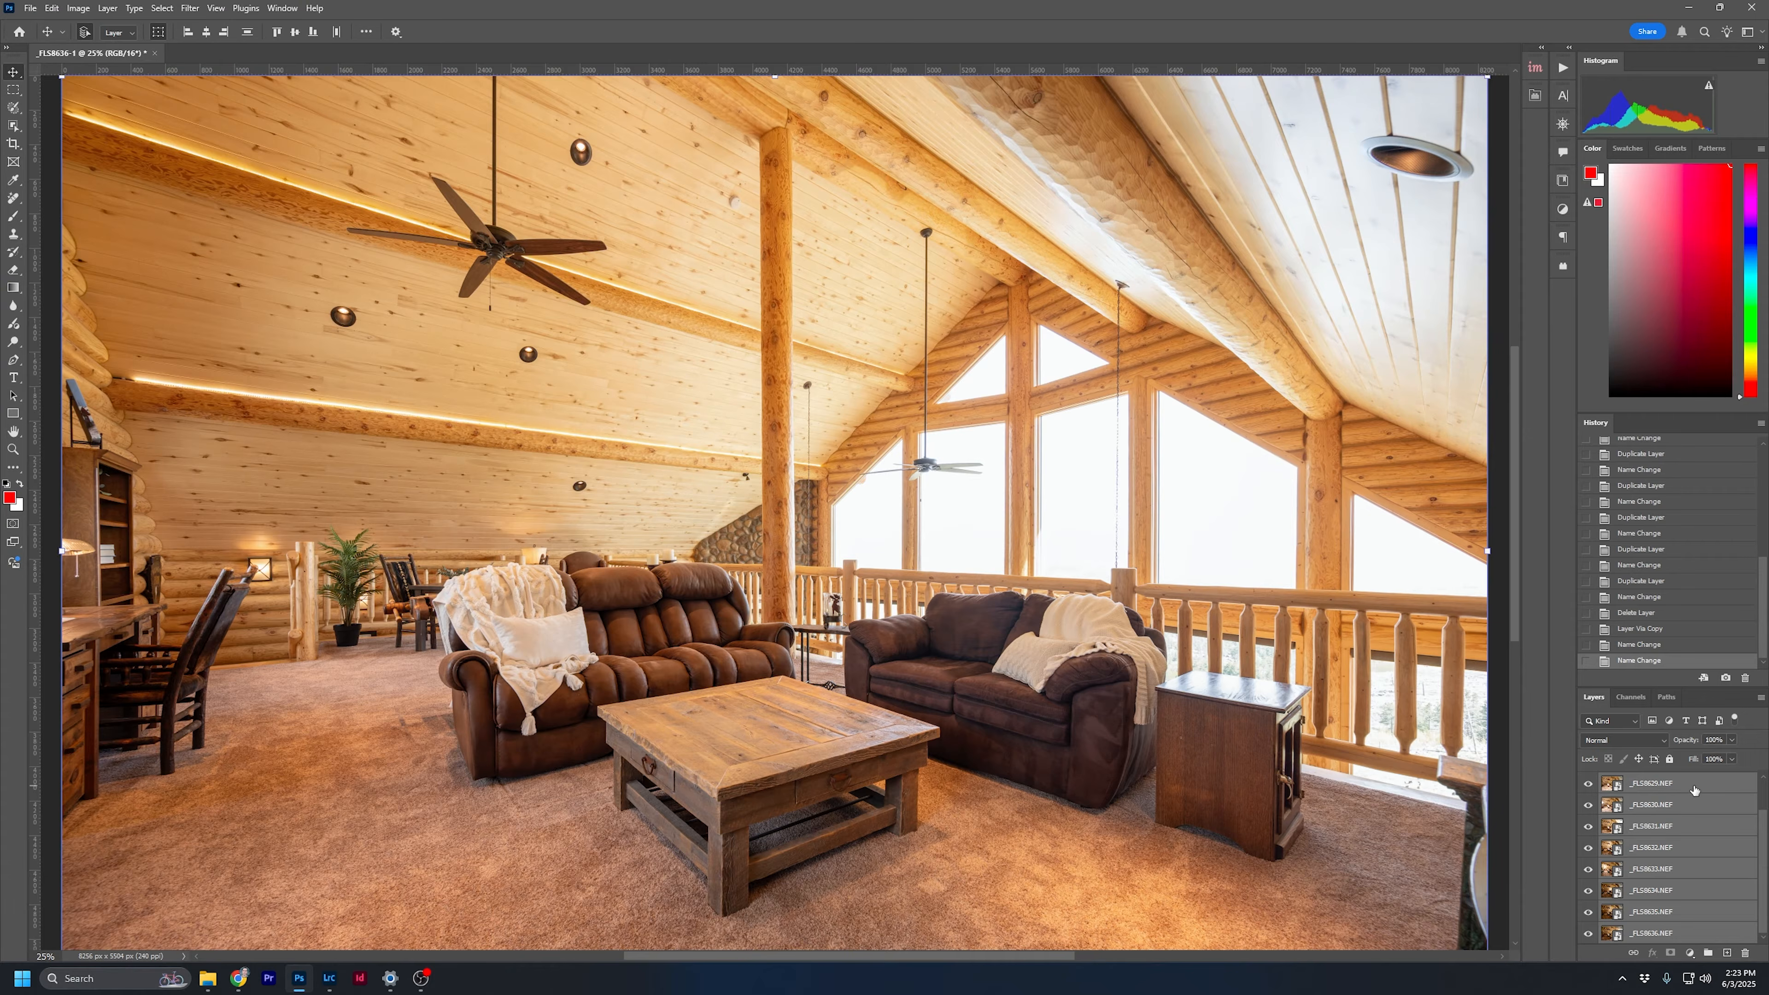
{"action": "right_click", "coordinate": [1695, 790]}
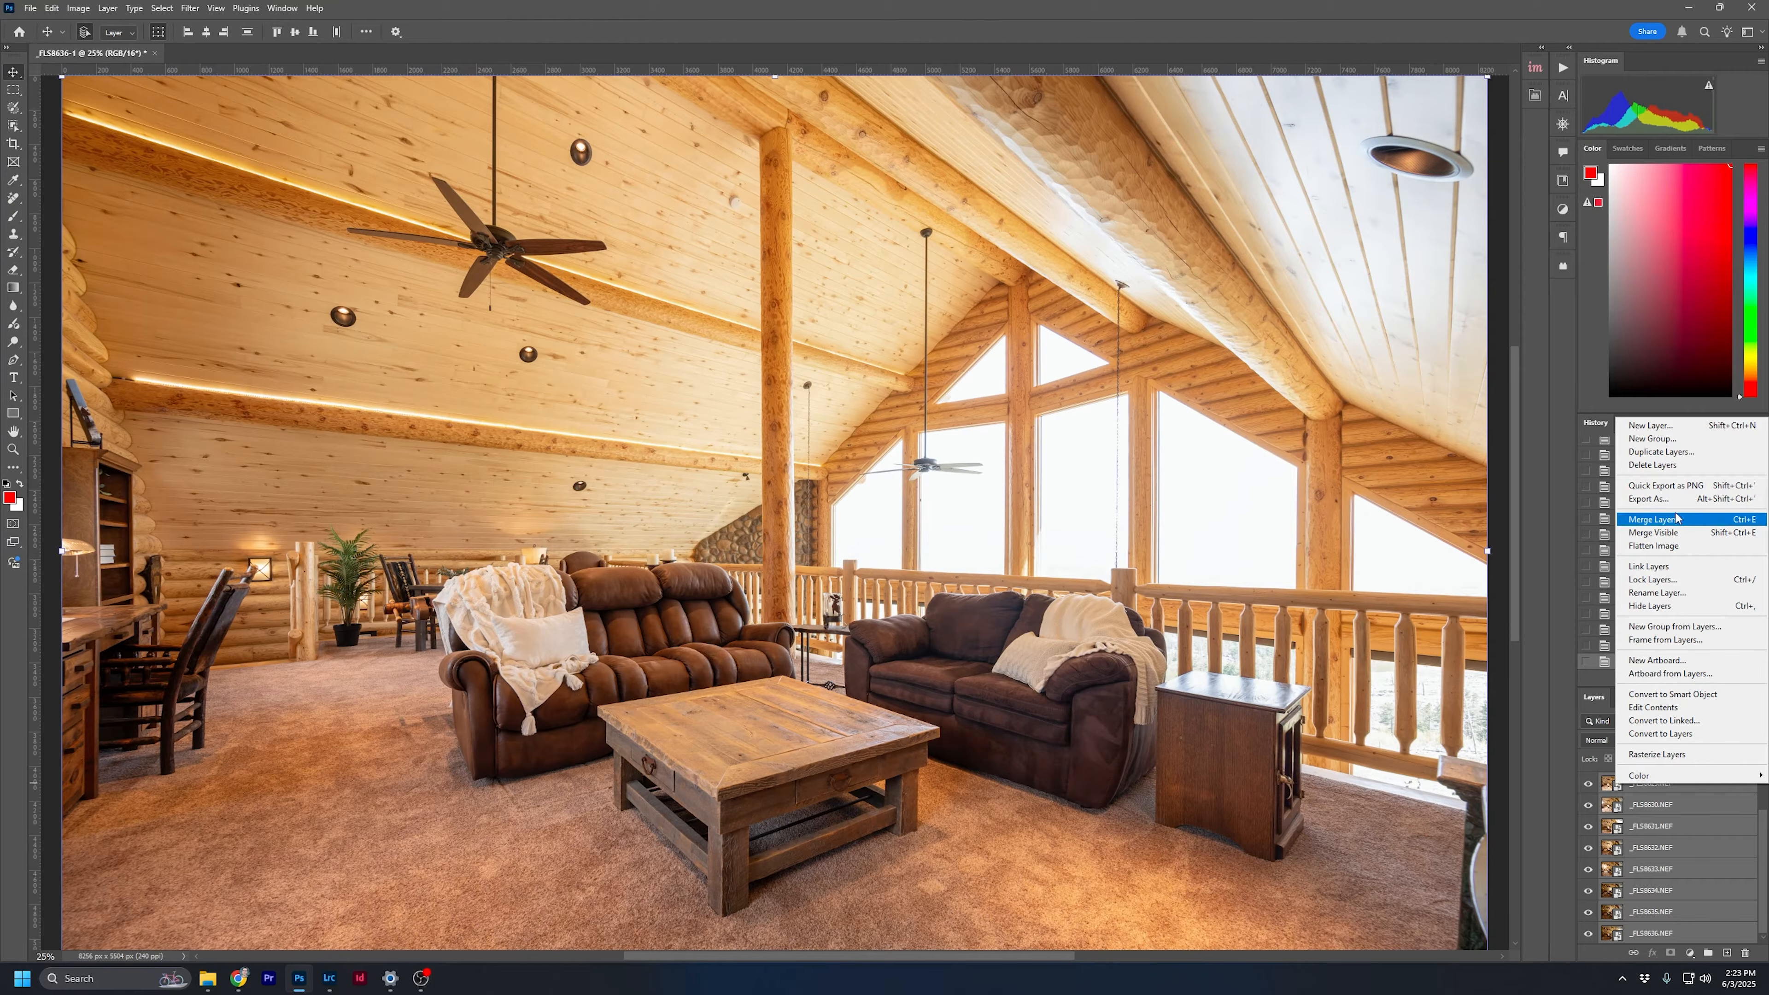
{"action": "left_click", "coordinate": [1665, 806]}
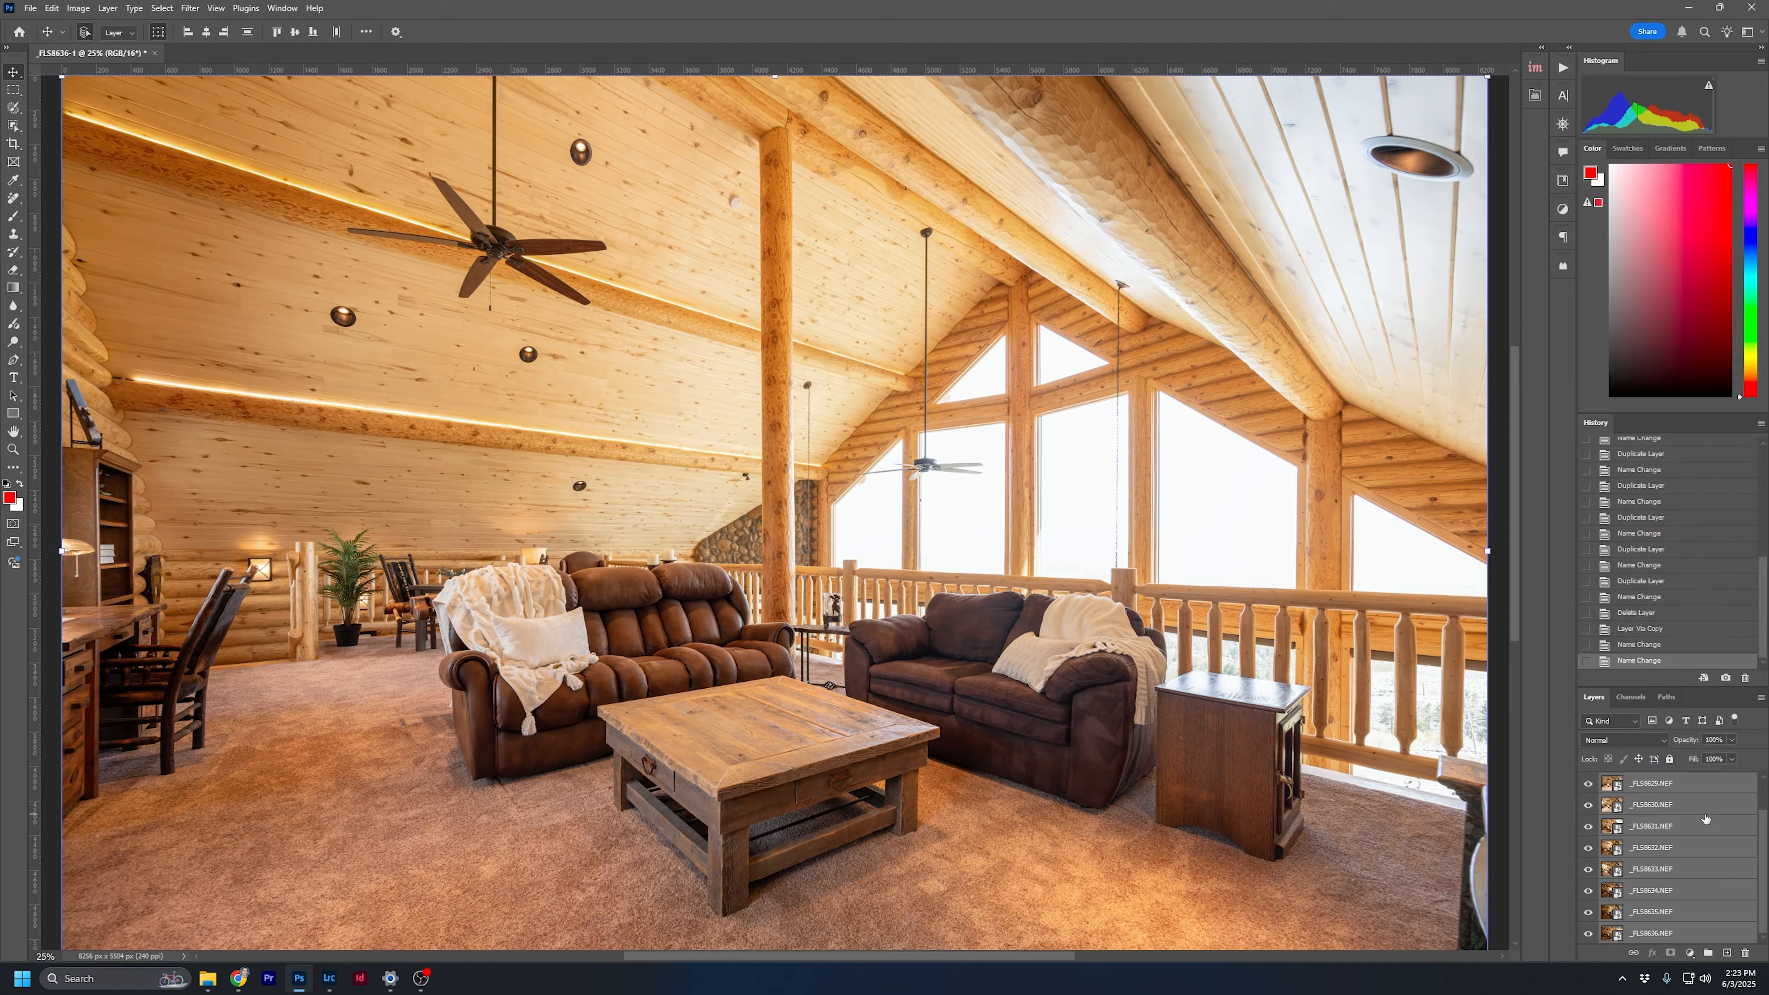
{"action": "scroll", "coordinate": [1699, 816], "scroll_direction": "up", "scroll_amount": 2}
{"action": "left_click", "coordinate": [1680, 783]}
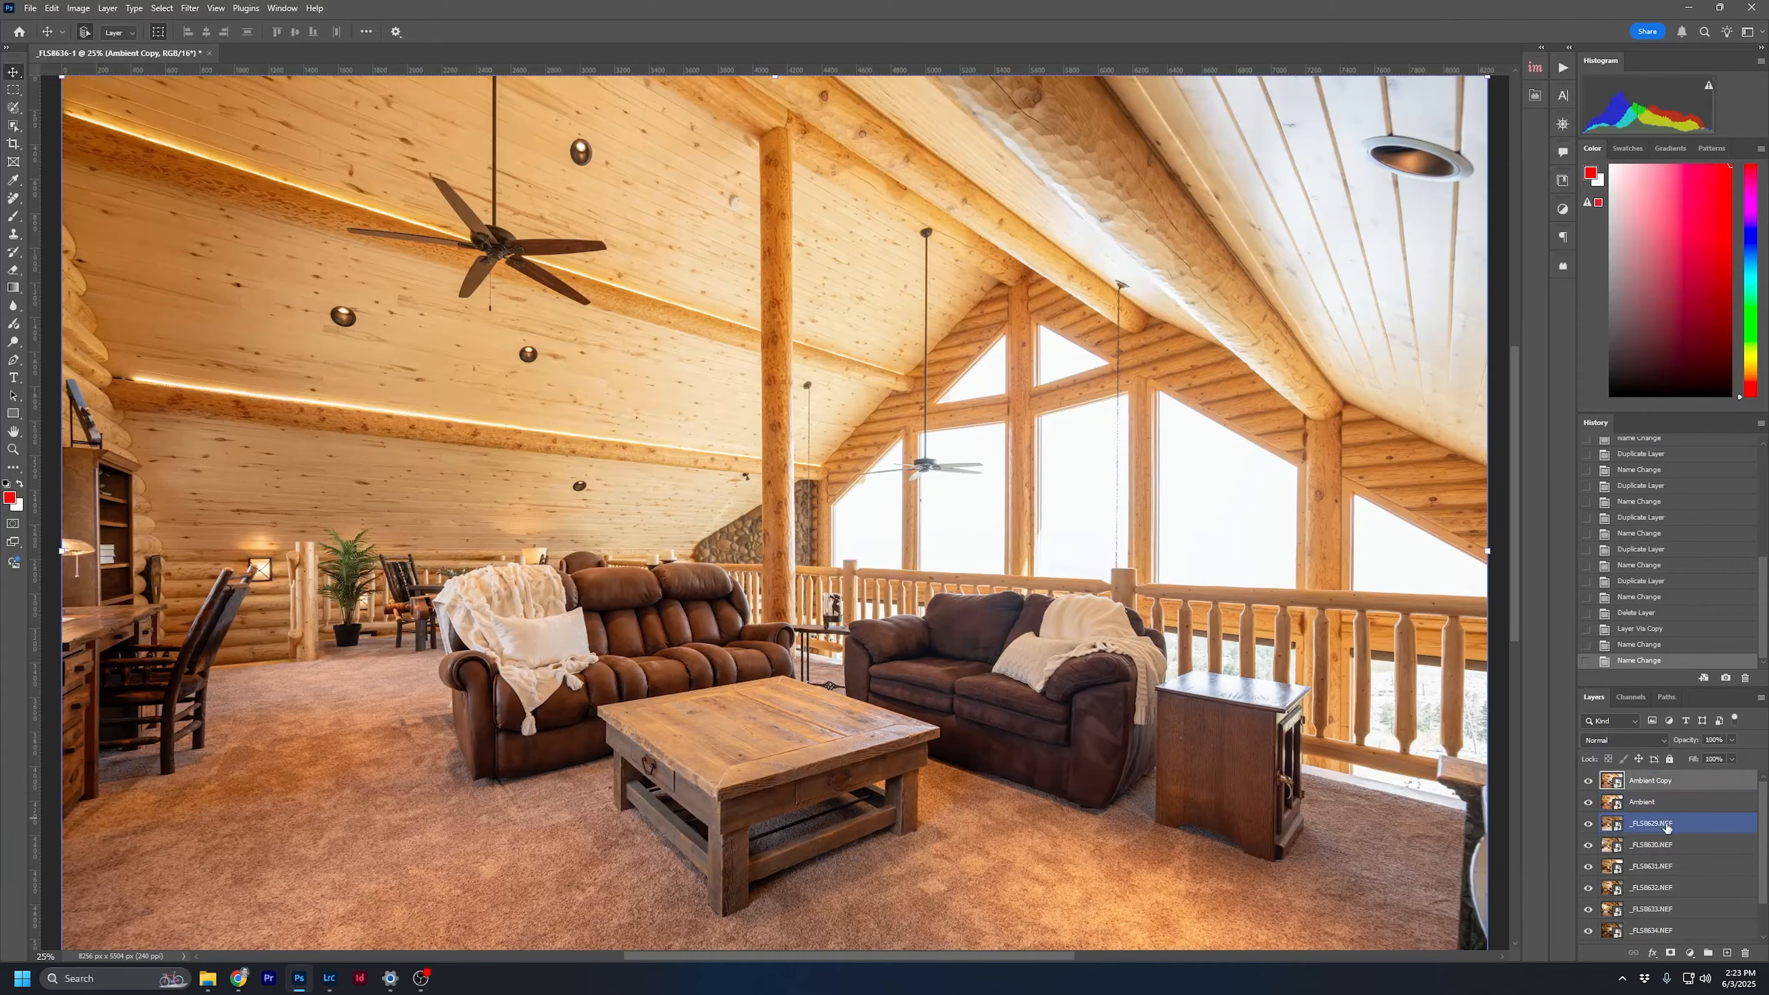
Compare the flash layer _FLS8629.NEF with the ambient image by hiding and reshowing the two ambient layers
{"action": "left_click", "coordinate": [1695, 827]}
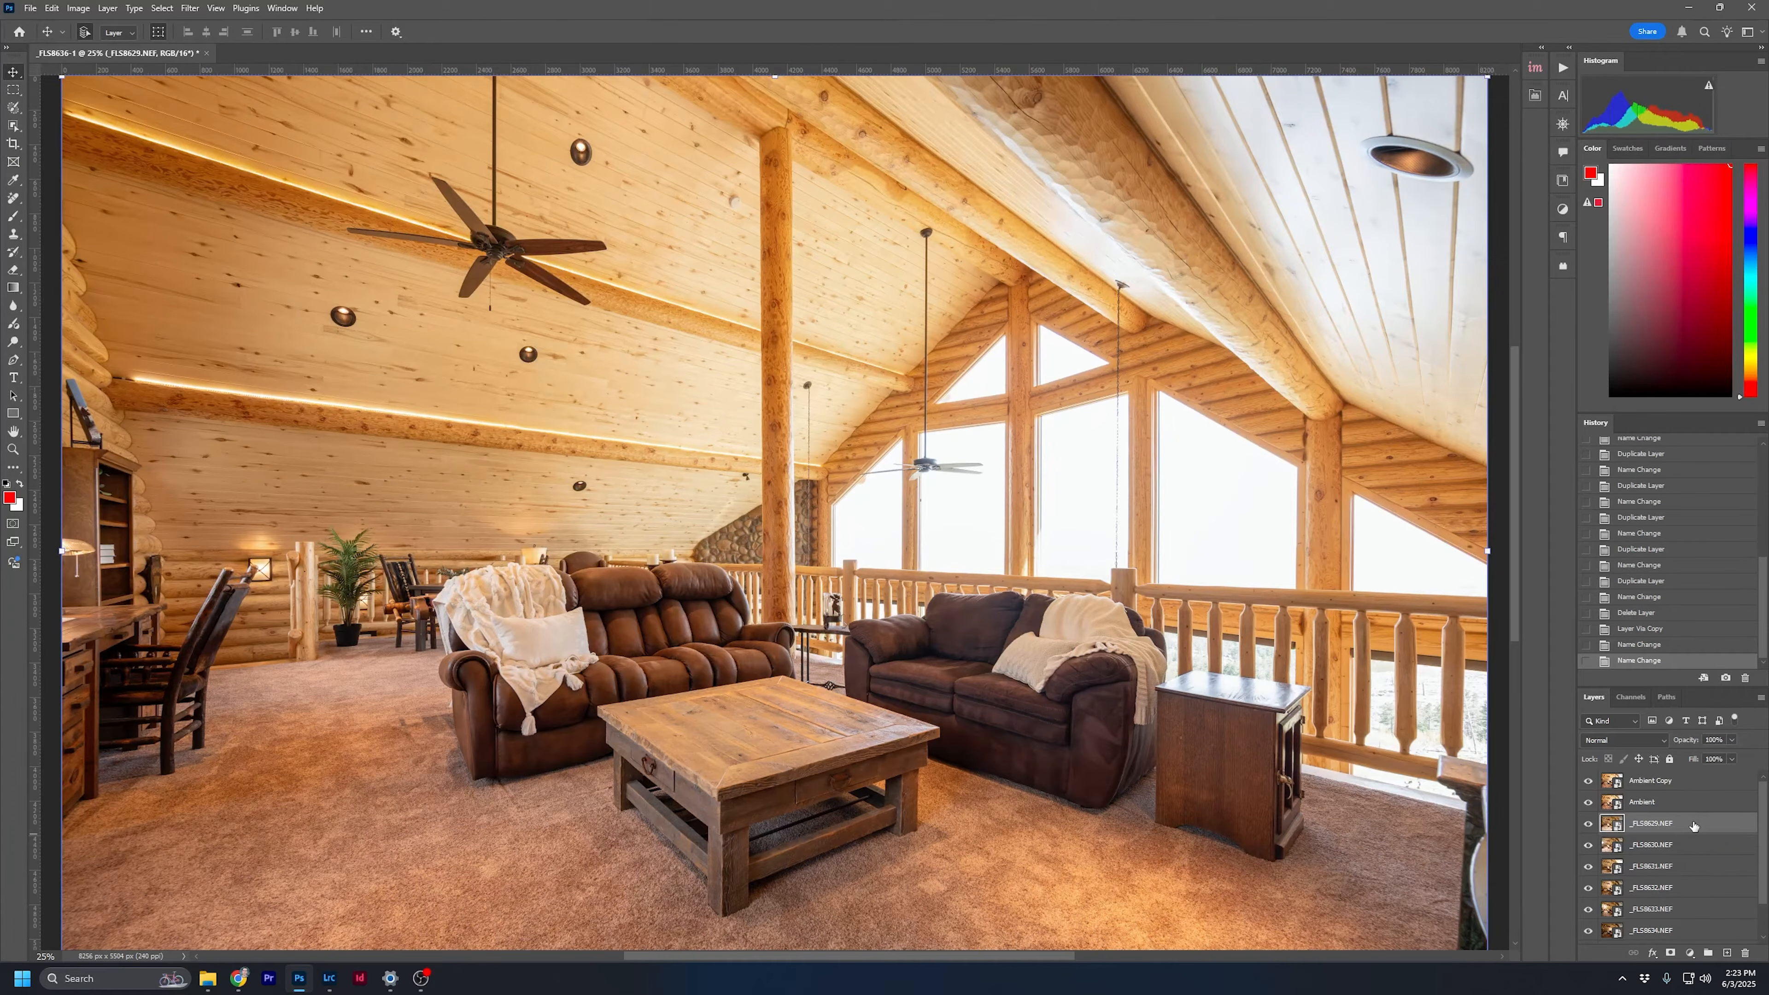
{"action": "left_click", "coordinate": [1697, 844]}
{"action": "left_click", "coordinate": [1697, 824]}
{"action": "left_click", "coordinate": [1588, 802]}
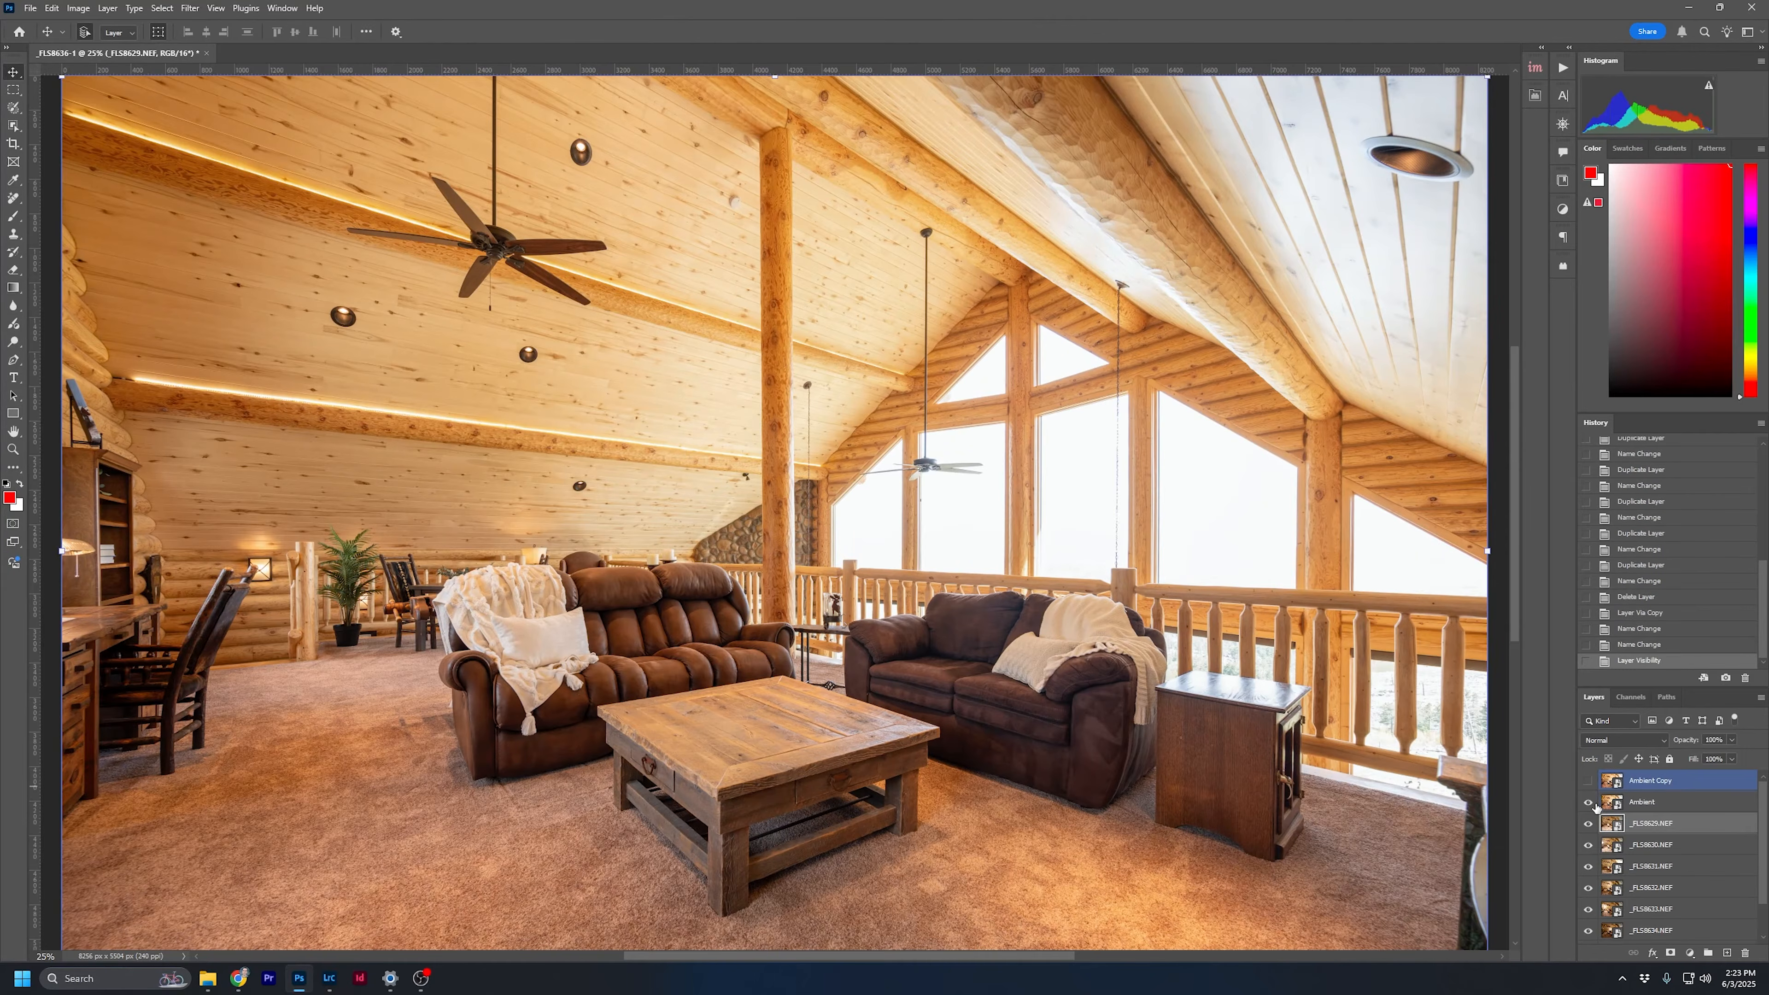
{"action": "left_click", "coordinate": [1588, 780]}
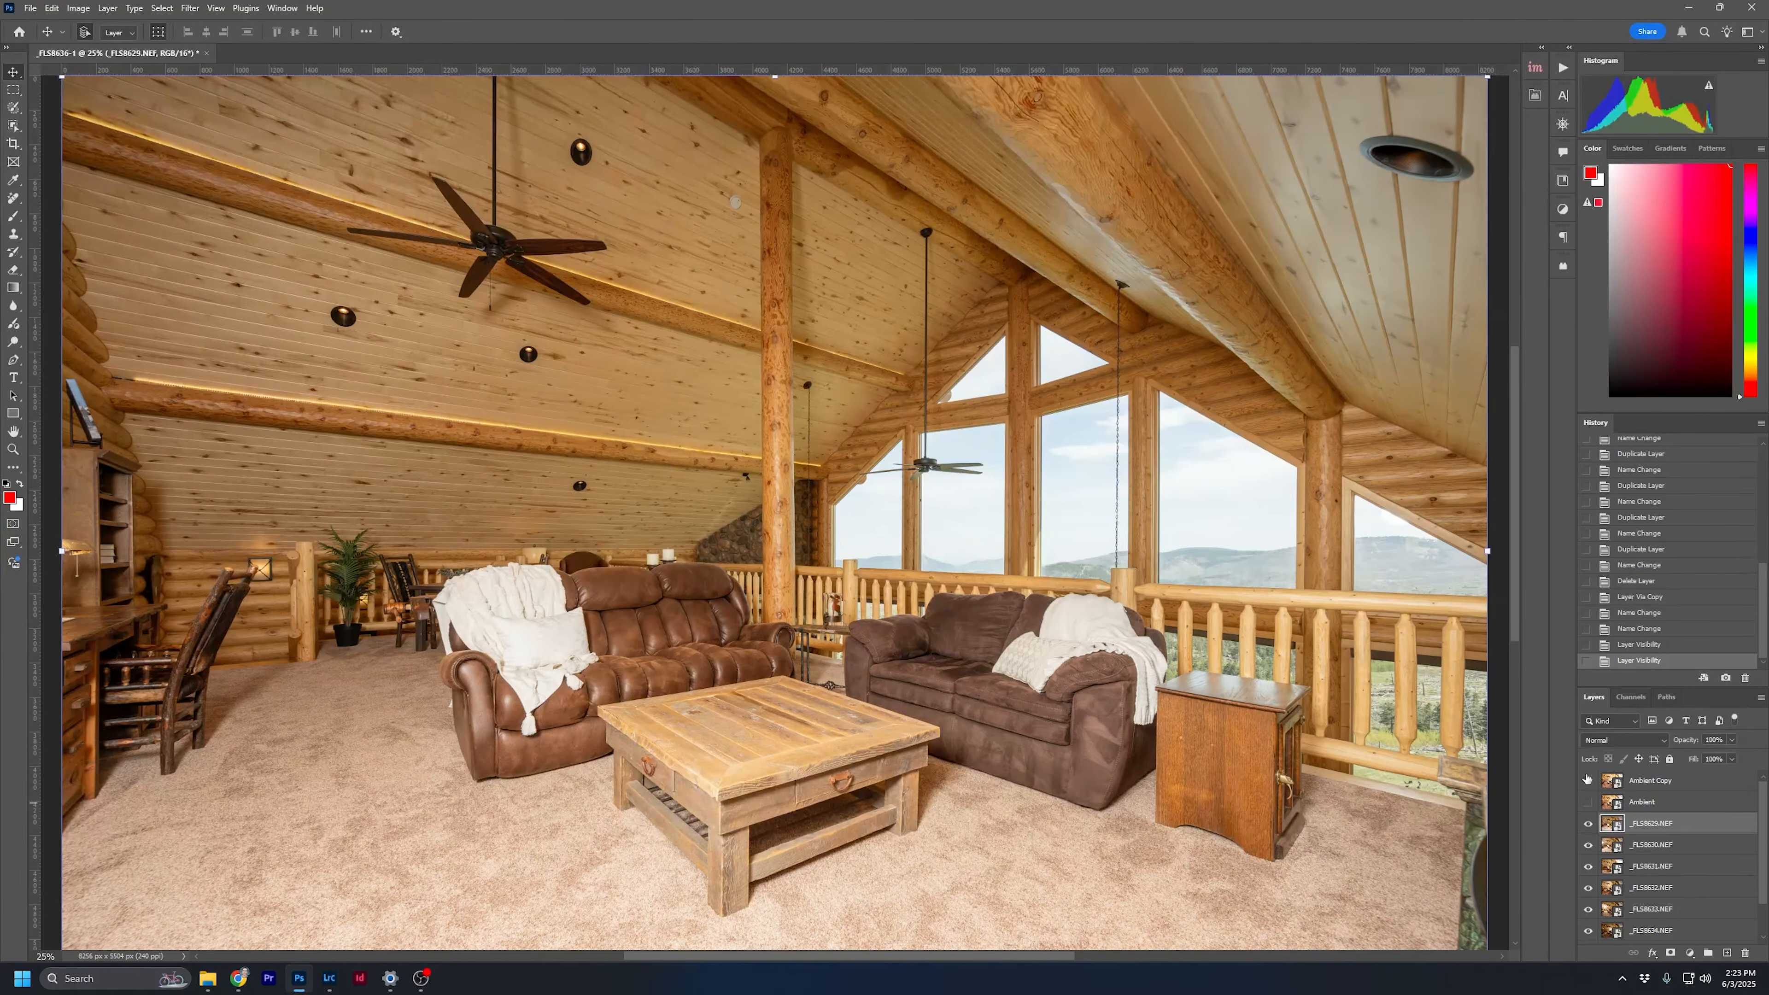
{"action": "left_click", "coordinate": [1588, 780]}
{"action": "left_click", "coordinate": [1589, 802]}
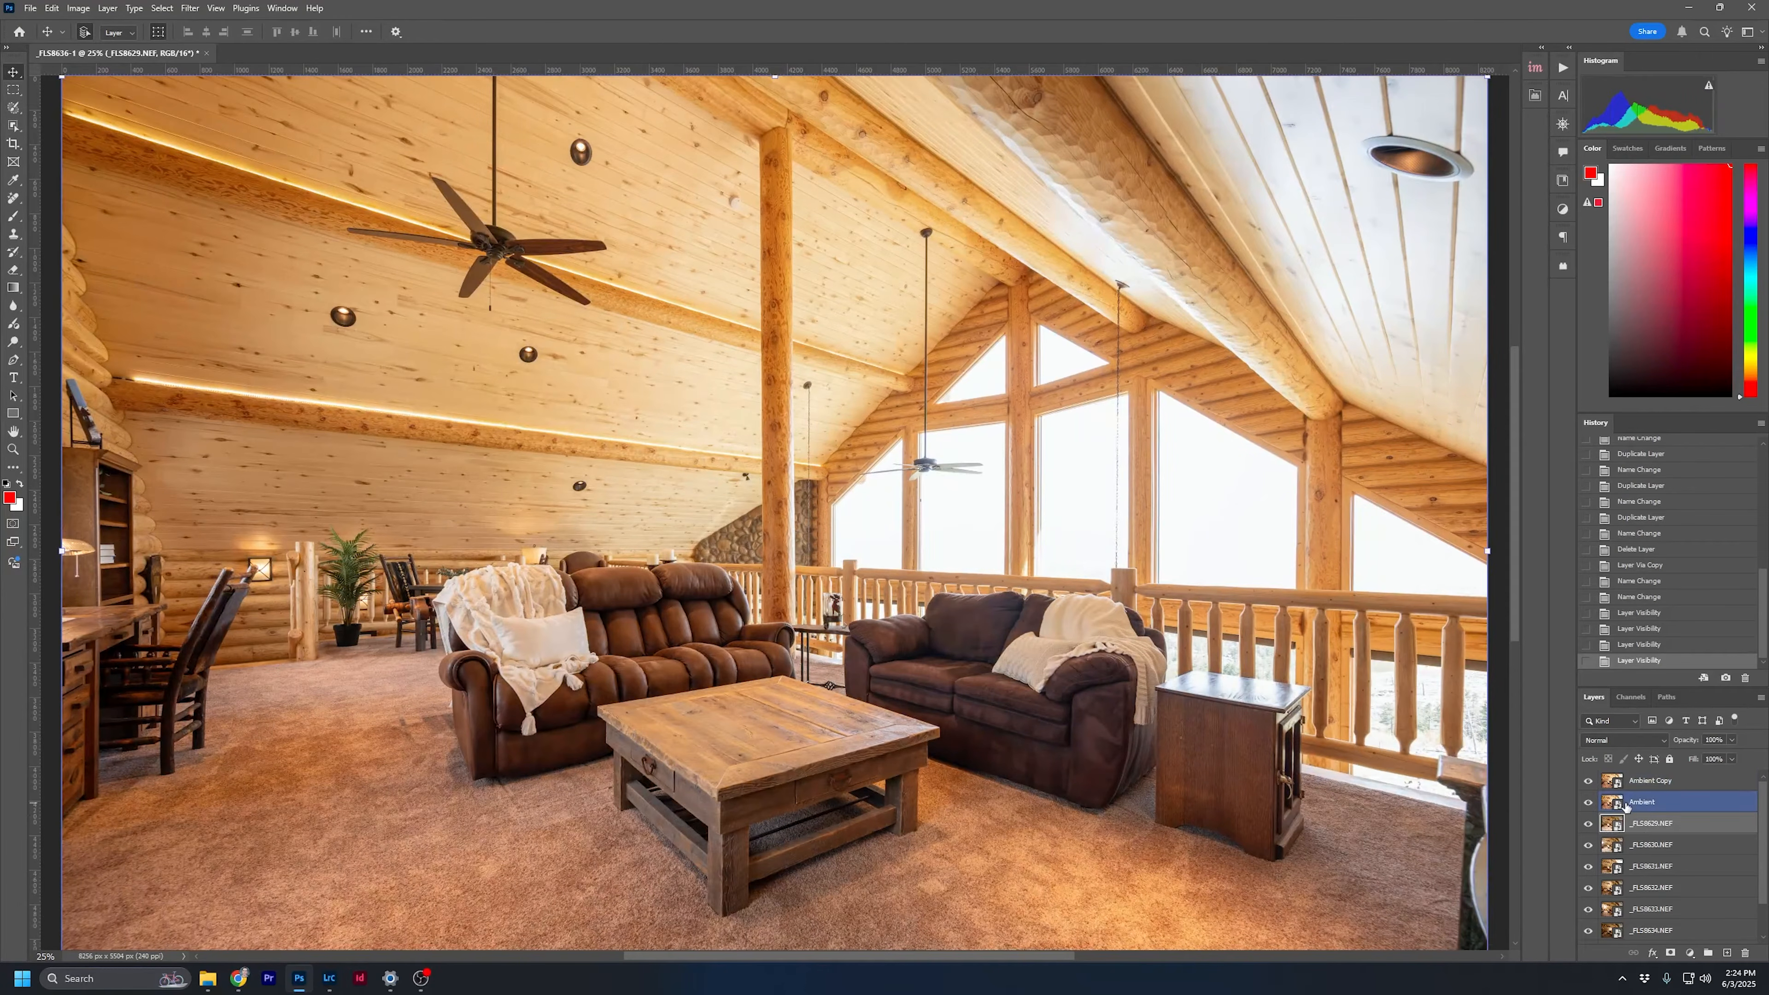
Hide both ambient layers, move _FLS8629.NEF to the bottom of the layer stack, and hide all other flash layers
{"action": "left_click", "coordinate": [1692, 836]}
{"action": "left_click", "coordinate": [1588, 782]}
{"action": "left_click", "coordinate": [1588, 802]}
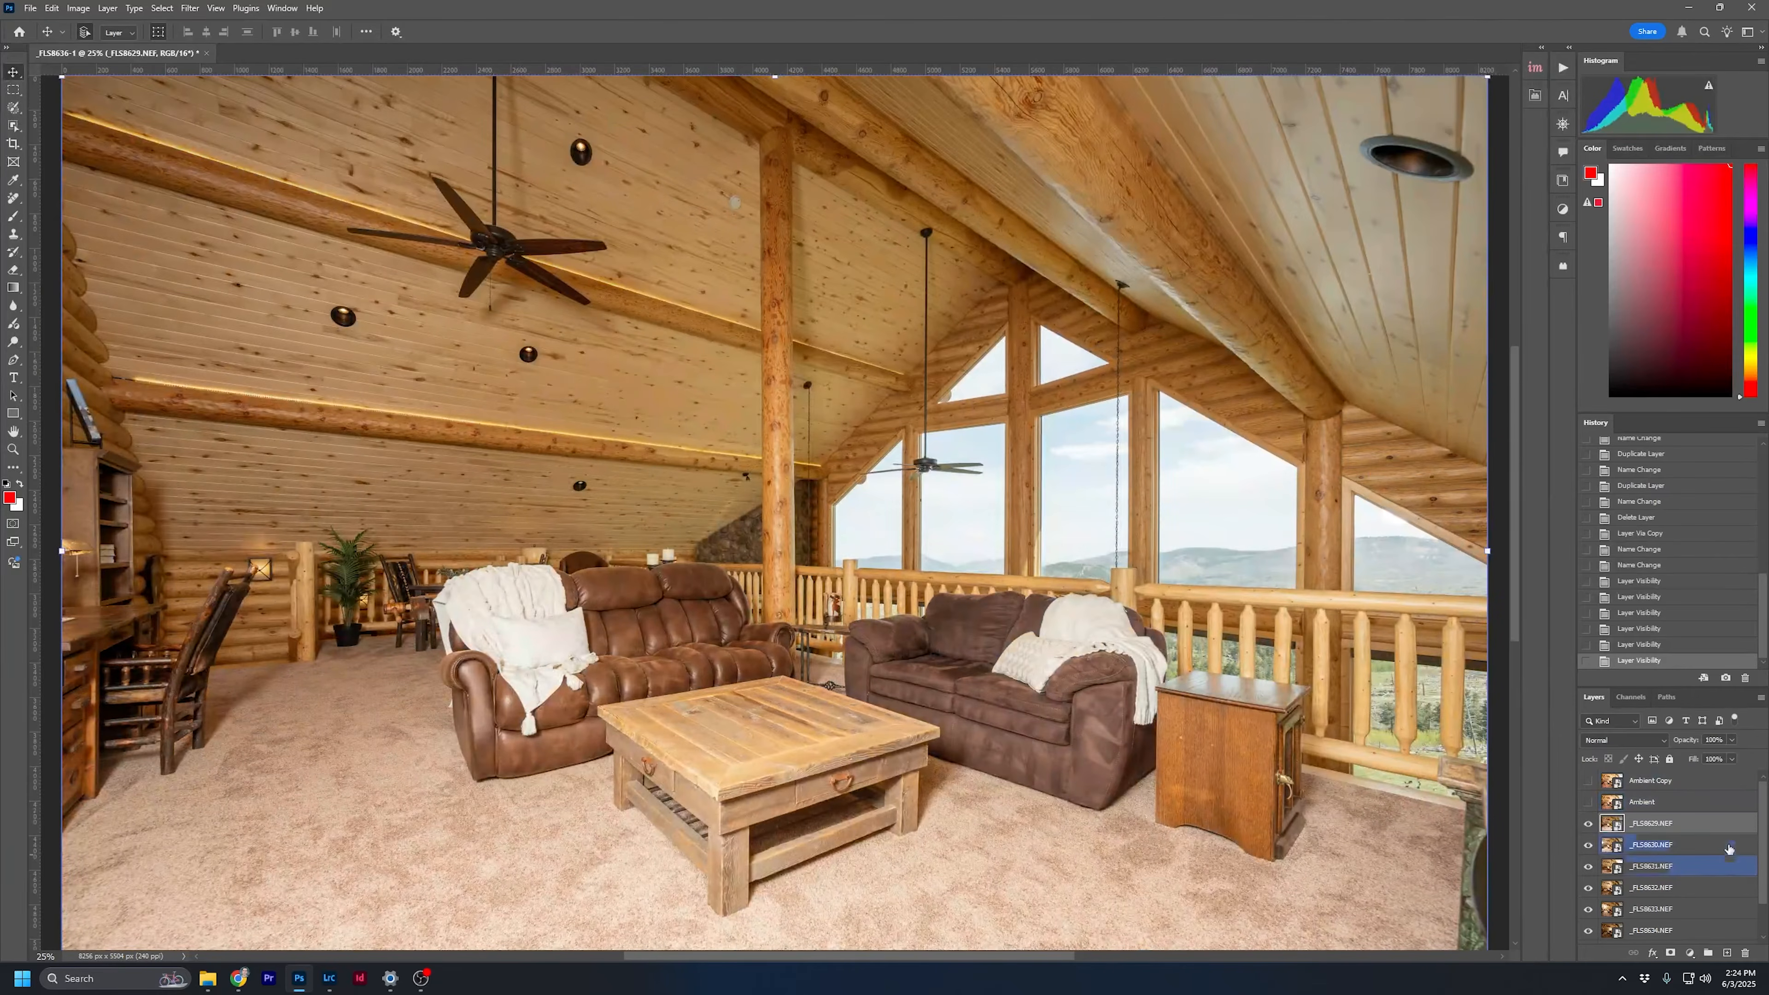
{"action": "left_click_drag", "start_coordinate": [1708, 823], "coordinate": [1678, 944]}
{"action": "scroll", "coordinate": [1695, 865], "scroll_direction": "down", "scroll_amount": 1}
{"action": "left_click_drag", "start_coordinate": [1591, 905], "coordinate": [1587, 808]}
{"action": "scroll", "coordinate": [1605, 828], "scroll_direction": "up", "scroll_amount": 2}
{"action": "left_click", "coordinate": [1590, 825]}
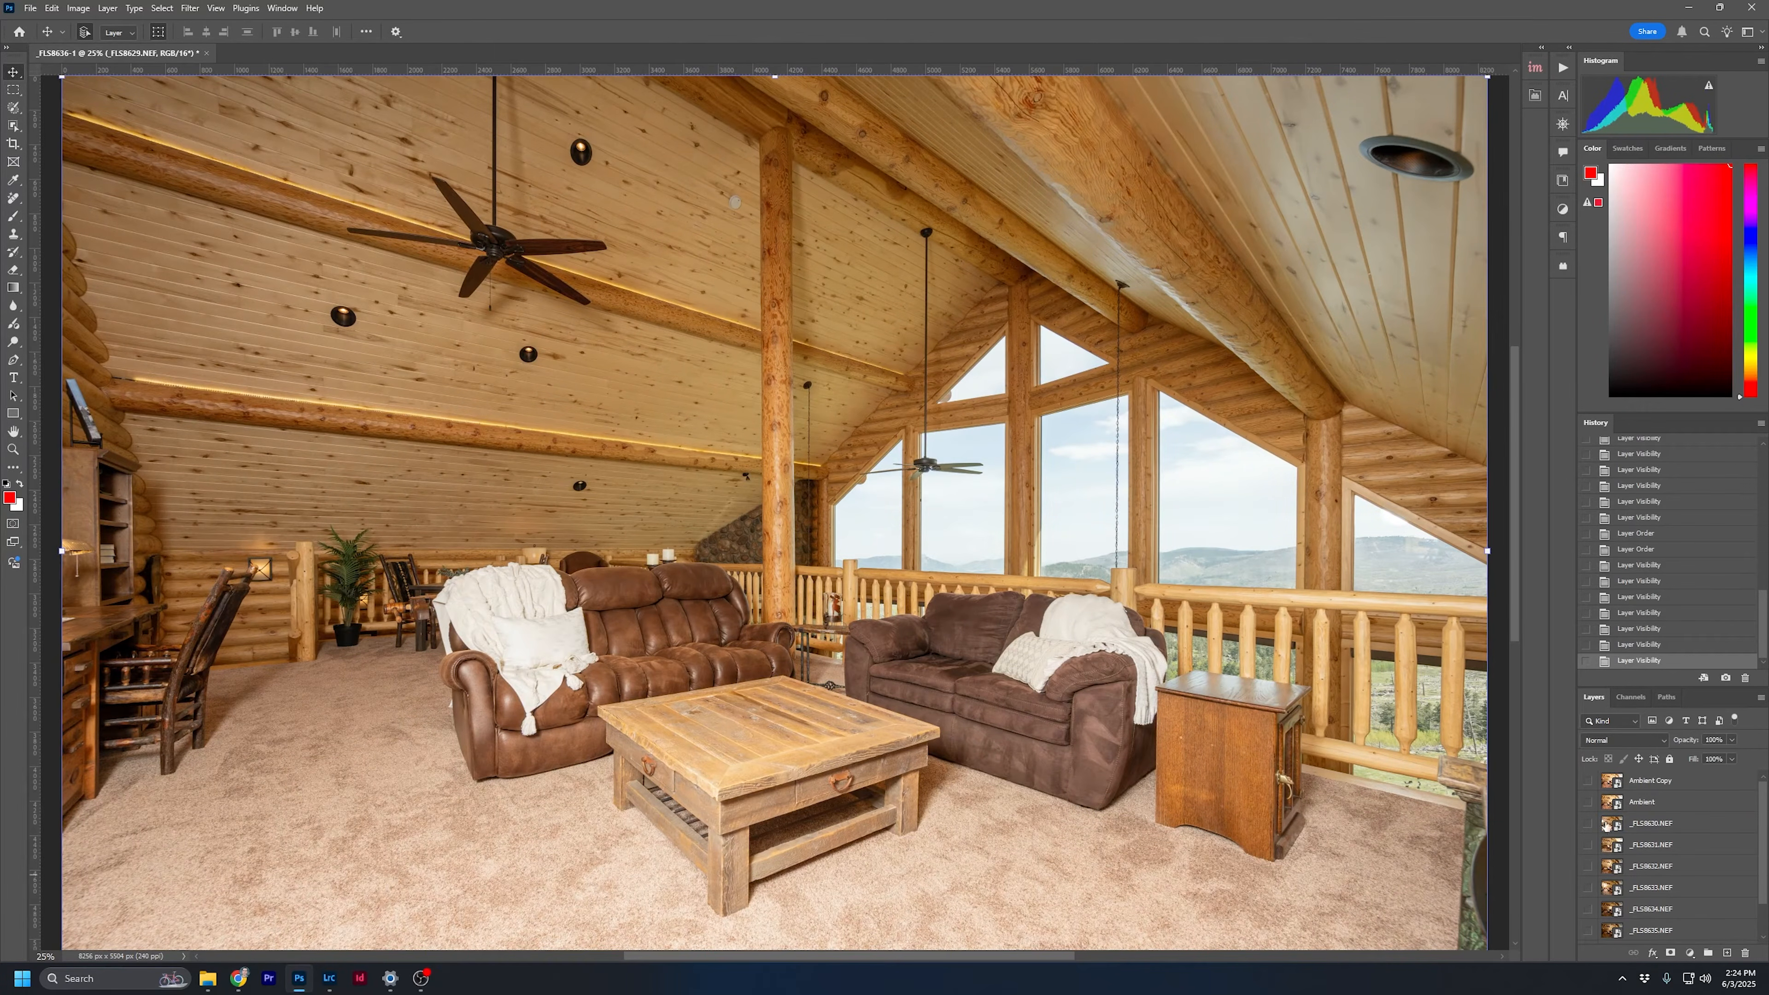
Show the _FLS8636.NEF layer above the base flash layer and set its blend mode to Lighten
{"action": "scroll", "coordinate": [1669, 867], "scroll_direction": "down", "scroll_amount": 2}
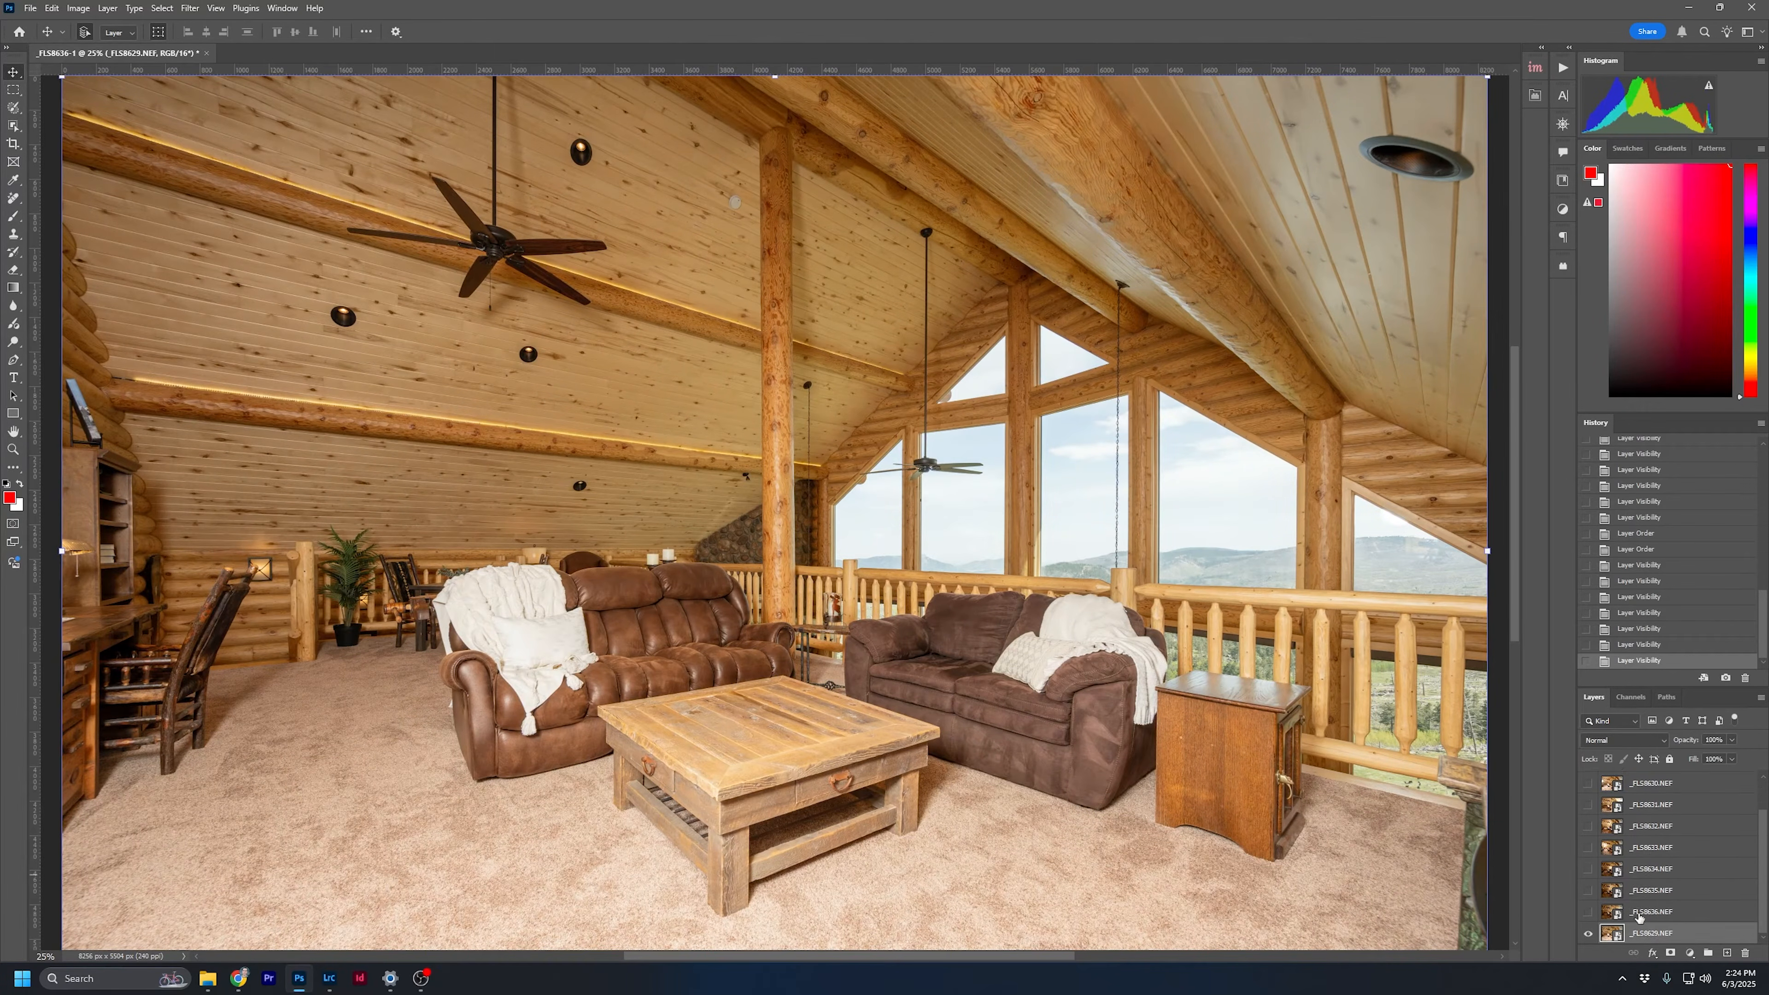
{"action": "left_click", "coordinate": [1588, 913]}
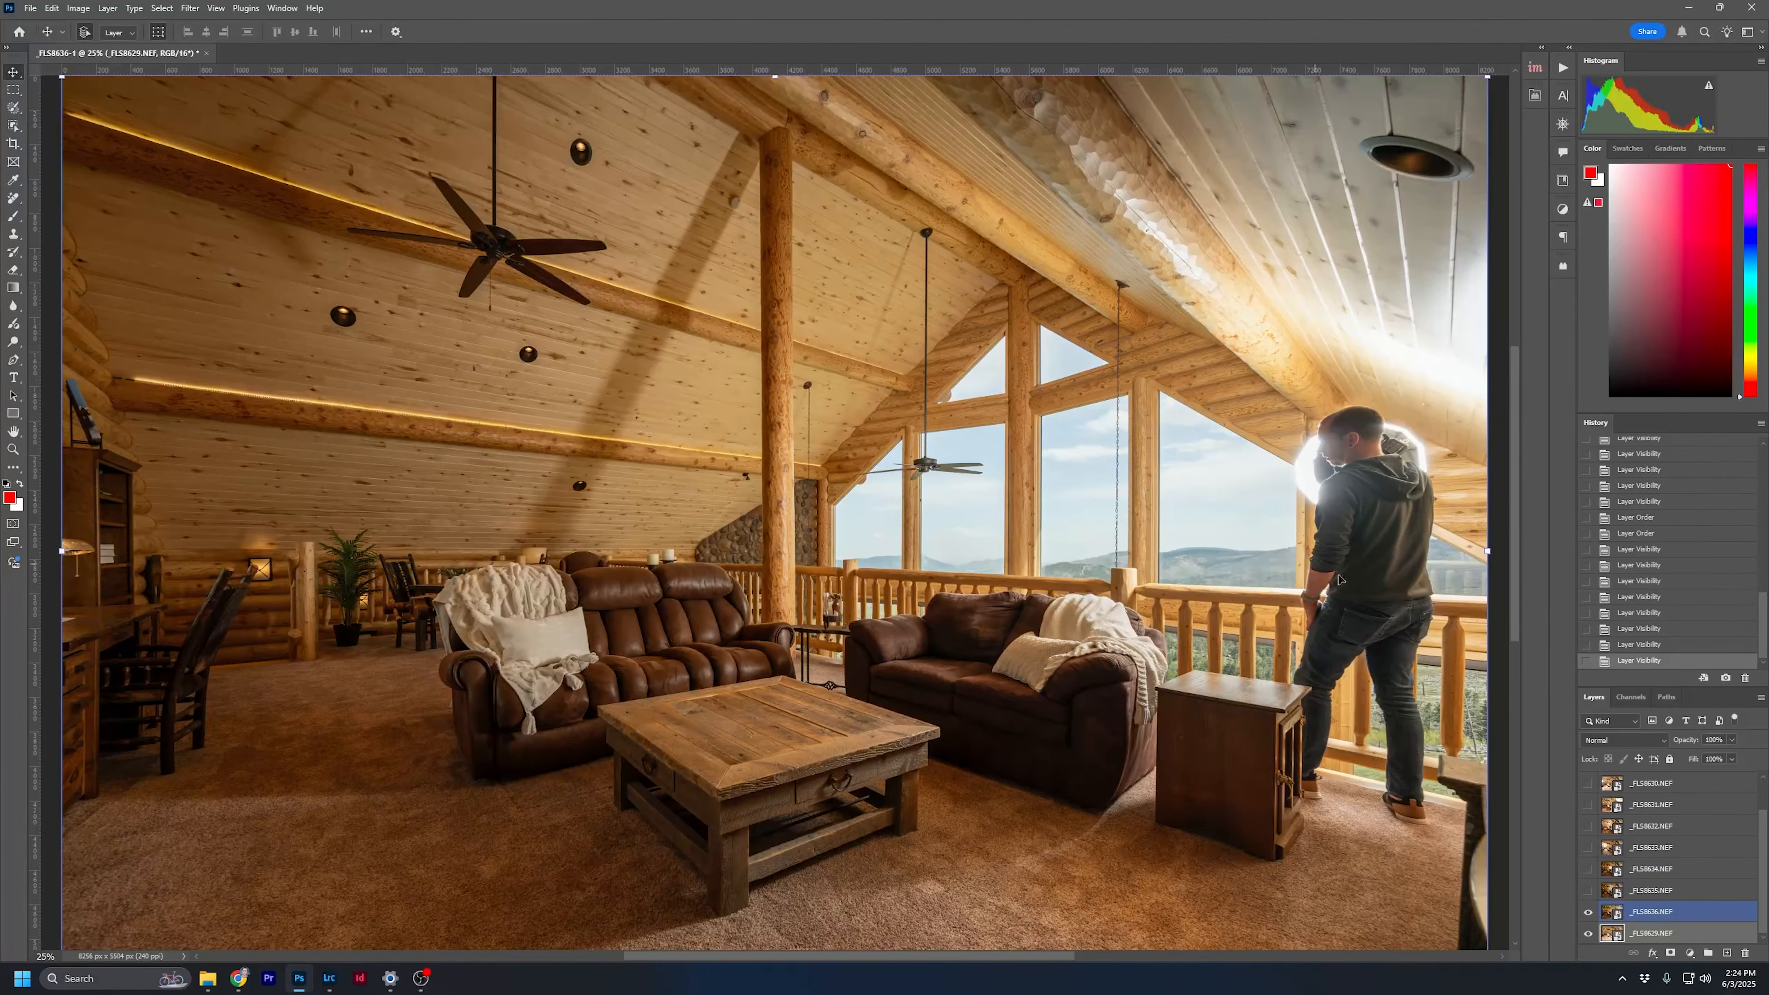
{"action": "left_click", "coordinate": [1627, 740]}
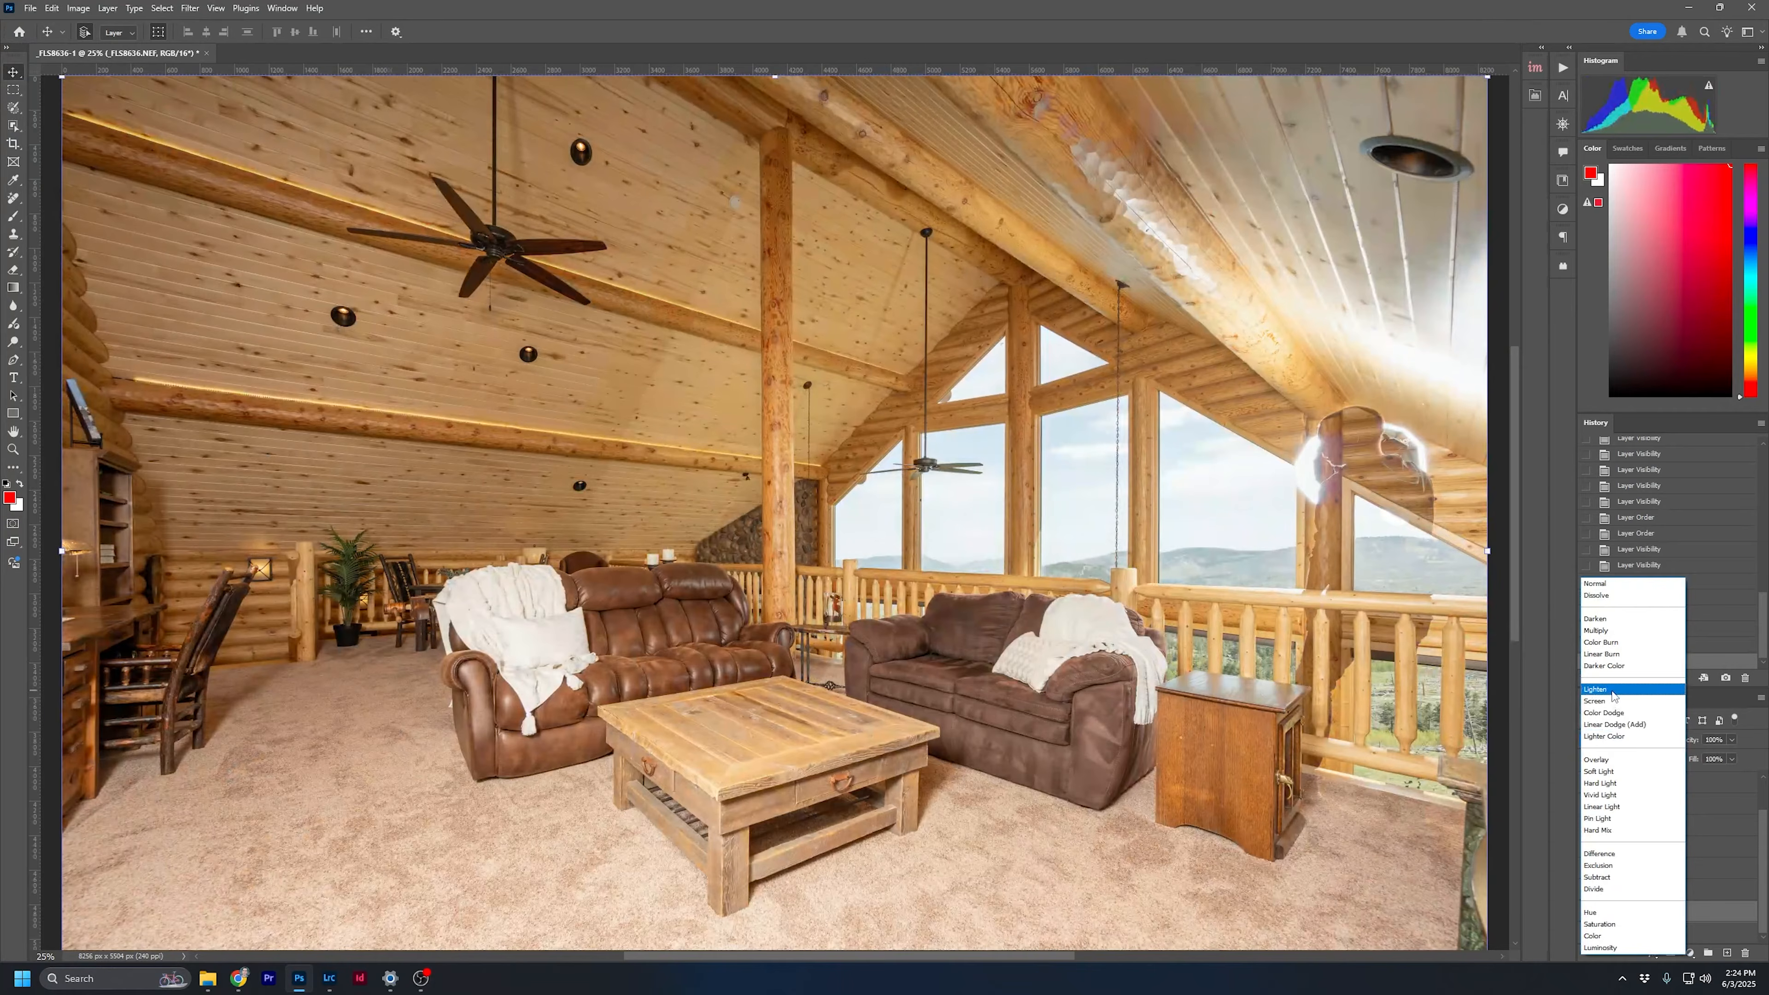
{"action": "left_click", "coordinate": [1612, 689]}
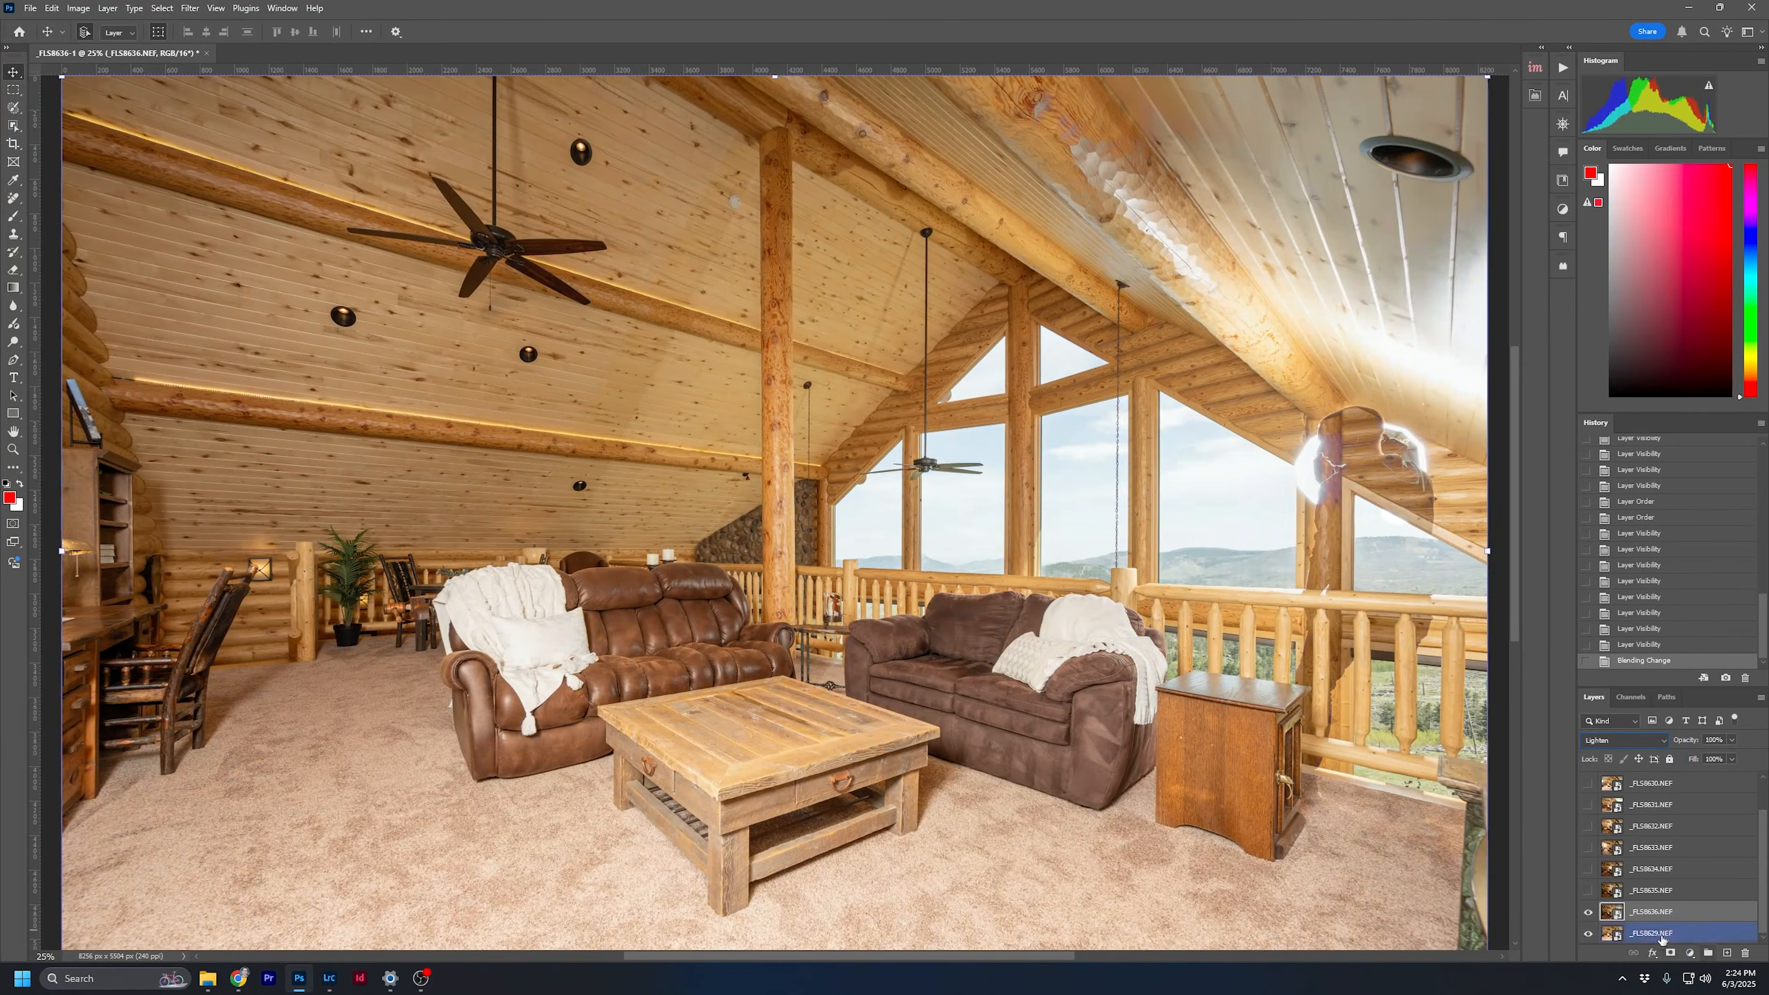
Add a black layer mask to _FLS8636.NEF and brush over the railing and side table area with an enlarged brush
{"action": "left_click", "coordinate": [1672, 953], "text": "alt"}
{"action": "key", "text": "b"}
{"action": "key", "text": "bracketright"}
{"action": "key", "text": "bracketright"}
{"action": "key", "text": "bracketright"}
{"action": "key", "text": "bracketright"}
{"action": "key", "text": "bracketright"}
{"action": "key", "text": "bracketright"}
{"action": "key", "text": "bracketright"}
{"action": "key", "text": "bracketright"}
{"action": "key", "text": "bracketright"}
{"action": "key", "text": "bracketright"}
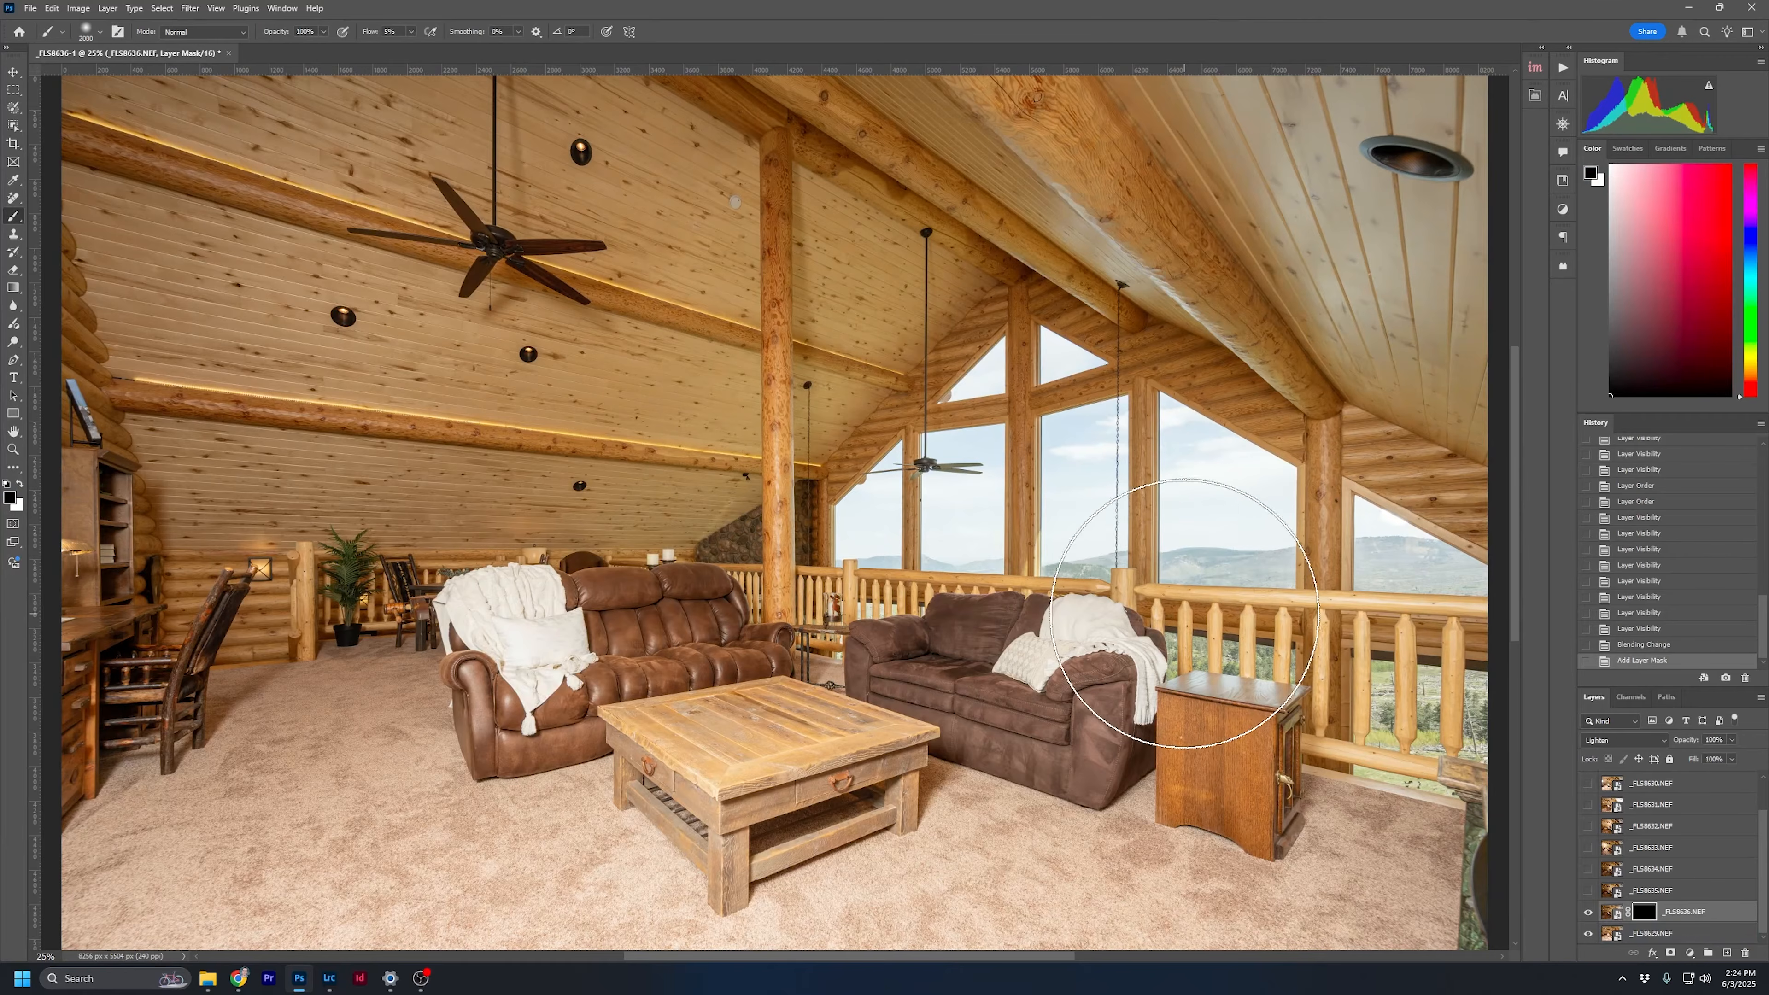
{"action": "key", "text": "x"}
{"action": "mouse_move", "coordinate": [1203, 598]}
{"action": "left_mouse_down"}
{"action": "mouse_move", "coordinate": [1331, 317]}
{"action": "mouse_move", "coordinate": [1367, 738]}
{"action": "left_mouse_up"}
{"action": "key", "text": "x"}
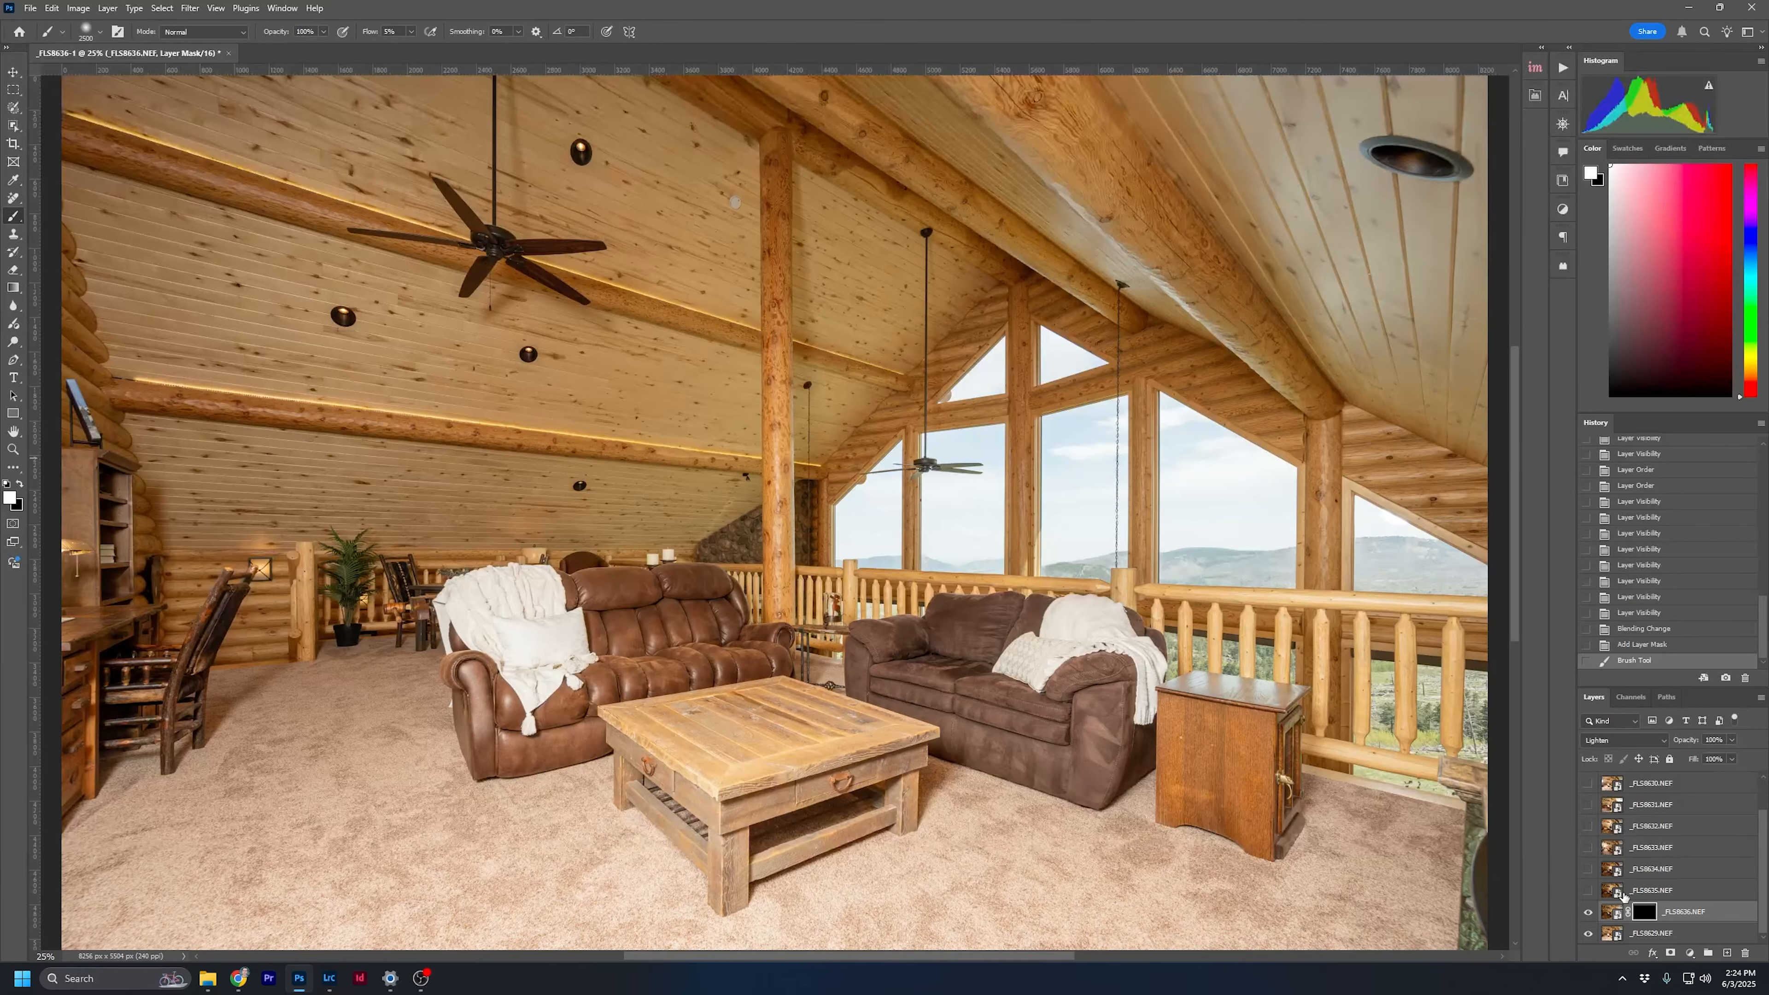
Invert the _FLS8636.NEF mask to white and paint black over the photographer and flash glare beside the large windows
{"action": "key", "text": "ctrl+i"}
{"action": "key", "text": "x"}
{"action": "left_click_drag", "start_coordinate": [1320, 435], "coordinate": [1327, 453]}
{"action": "mouse_move", "coordinate": [1297, 718]}
{"action": "left_mouse_down"}
{"action": "mouse_move", "coordinate": [1368, 659]}
{"action": "mouse_move", "coordinate": [1170, 435]}
{"action": "mouse_move", "coordinate": [1413, 400]}
{"action": "mouse_move", "coordinate": [1244, 423]}
{"action": "mouse_move", "coordinate": [1244, 217]}
{"action": "mouse_move", "coordinate": [1518, 553]}
{"action": "mouse_move", "coordinate": [1303, 809]}
{"action": "mouse_move", "coordinate": [1149, 745]}
{"action": "mouse_move", "coordinate": [1462, 829]}
{"action": "mouse_move", "coordinate": [1414, 492]}
{"action": "left_mouse_up"}
{"action": "left_click_drag", "start_coordinate": [1341, 608], "coordinate": [1344, 648]}
Compare the image with the masked _FLS8636.NEF layer shown and hidden
{"action": "left_click", "coordinate": [1590, 918]}
{"action": "left_click", "coordinate": [1590, 919]}
{"action": "left_click", "coordinate": [1590, 919]}
{"action": "left_click", "coordinate": [1590, 919]}
{"action": "left_click", "coordinate": [1589, 918]}
{"action": "left_click", "coordinate": [1590, 918]}
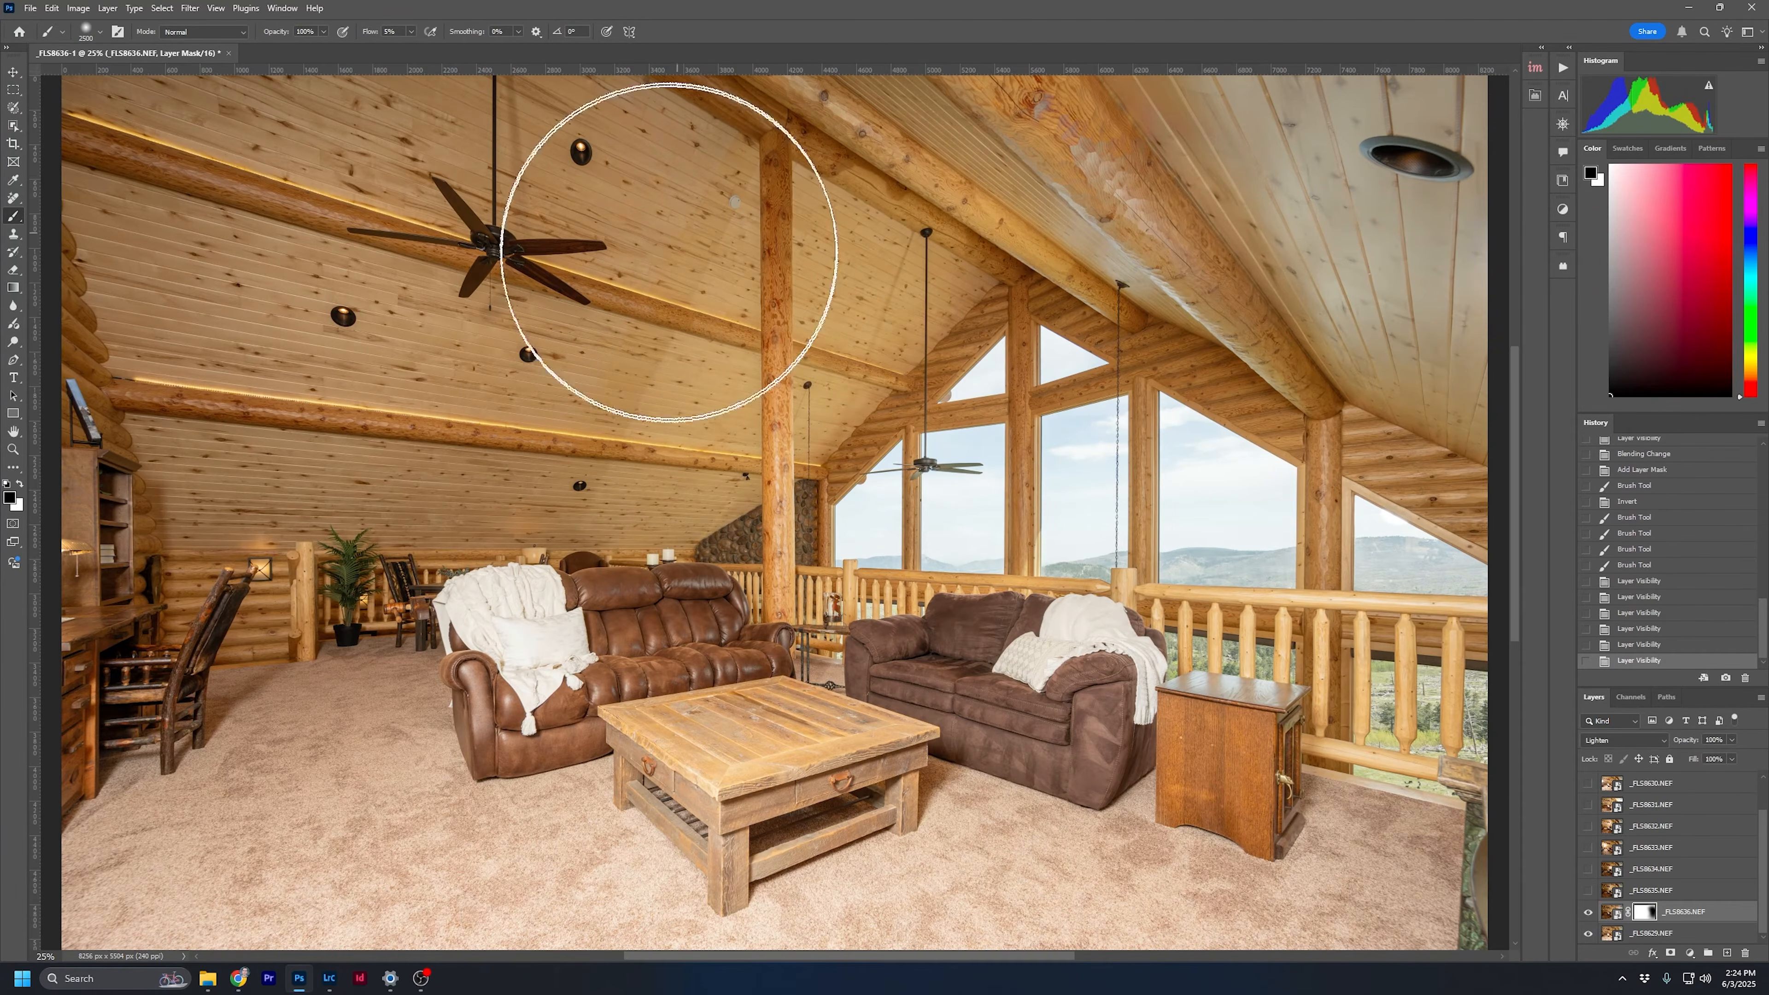
Show the _FLS8635.NEF layer, set its blend mode to Lighten, and keep its opacity at 100%
{"action": "left_click", "coordinate": [1588, 892]}
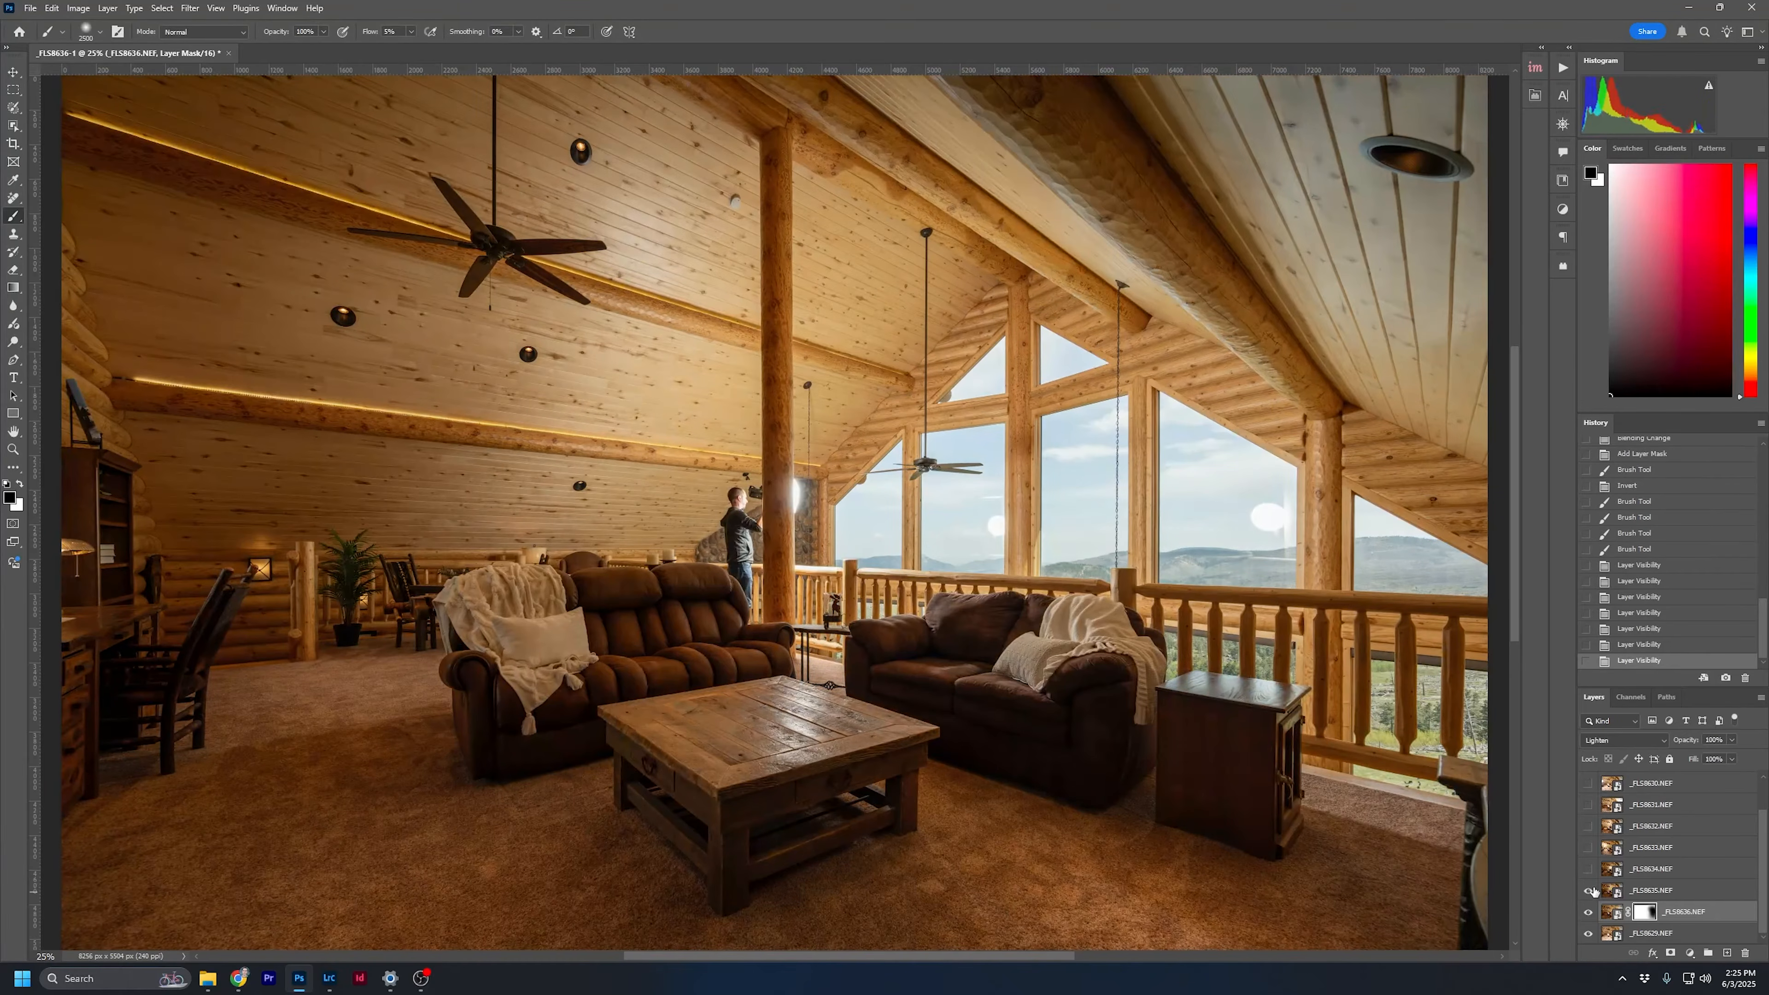
{"action": "left_click", "coordinate": [1671, 890]}
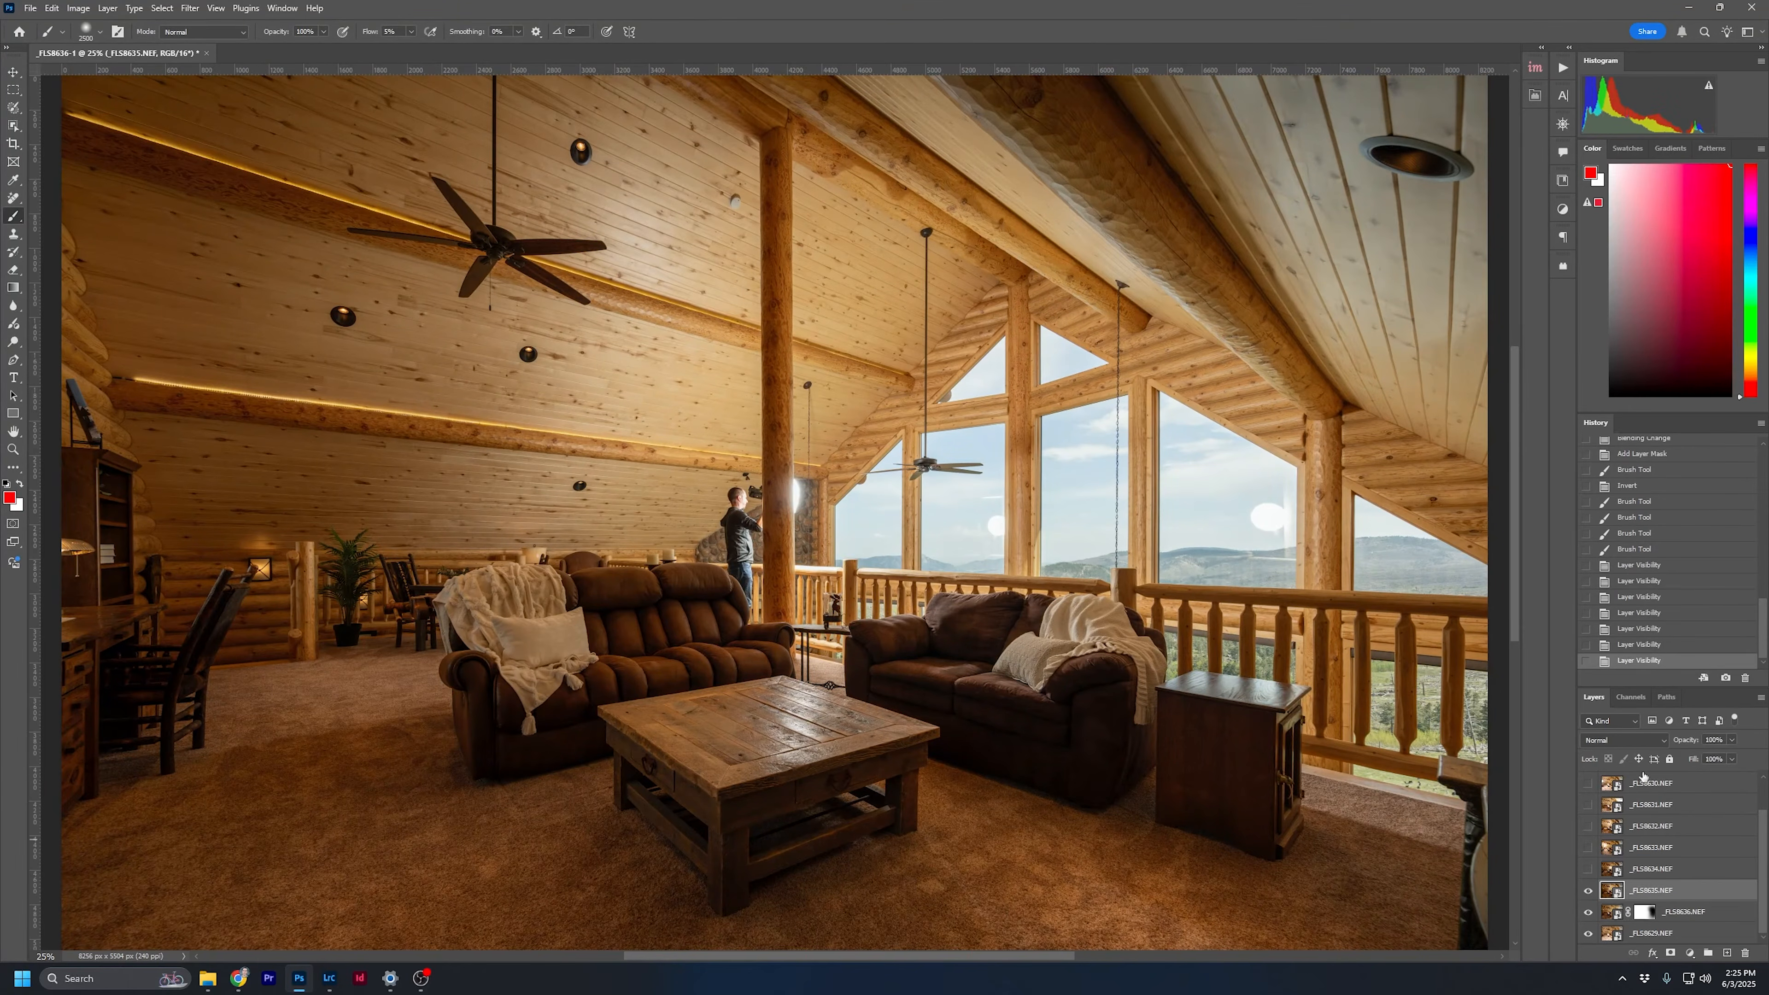
{"action": "left_click", "coordinate": [1623, 740]}
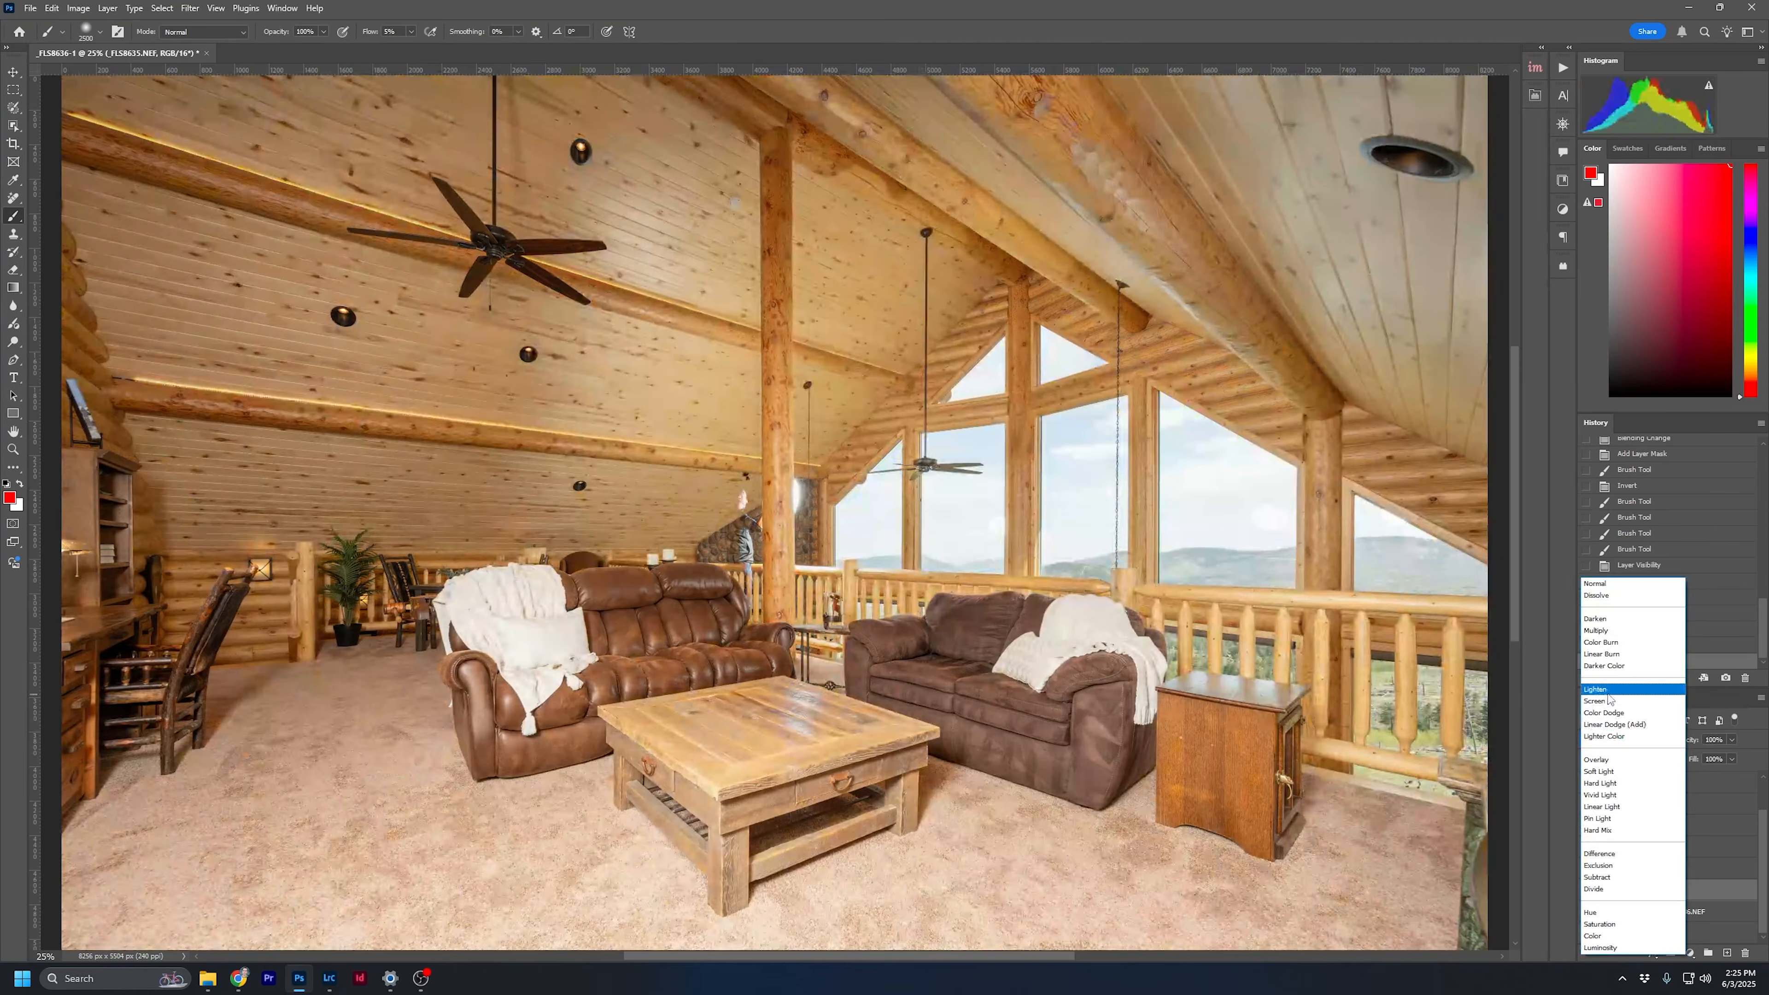
{"action": "left_click", "coordinate": [1596, 690]}
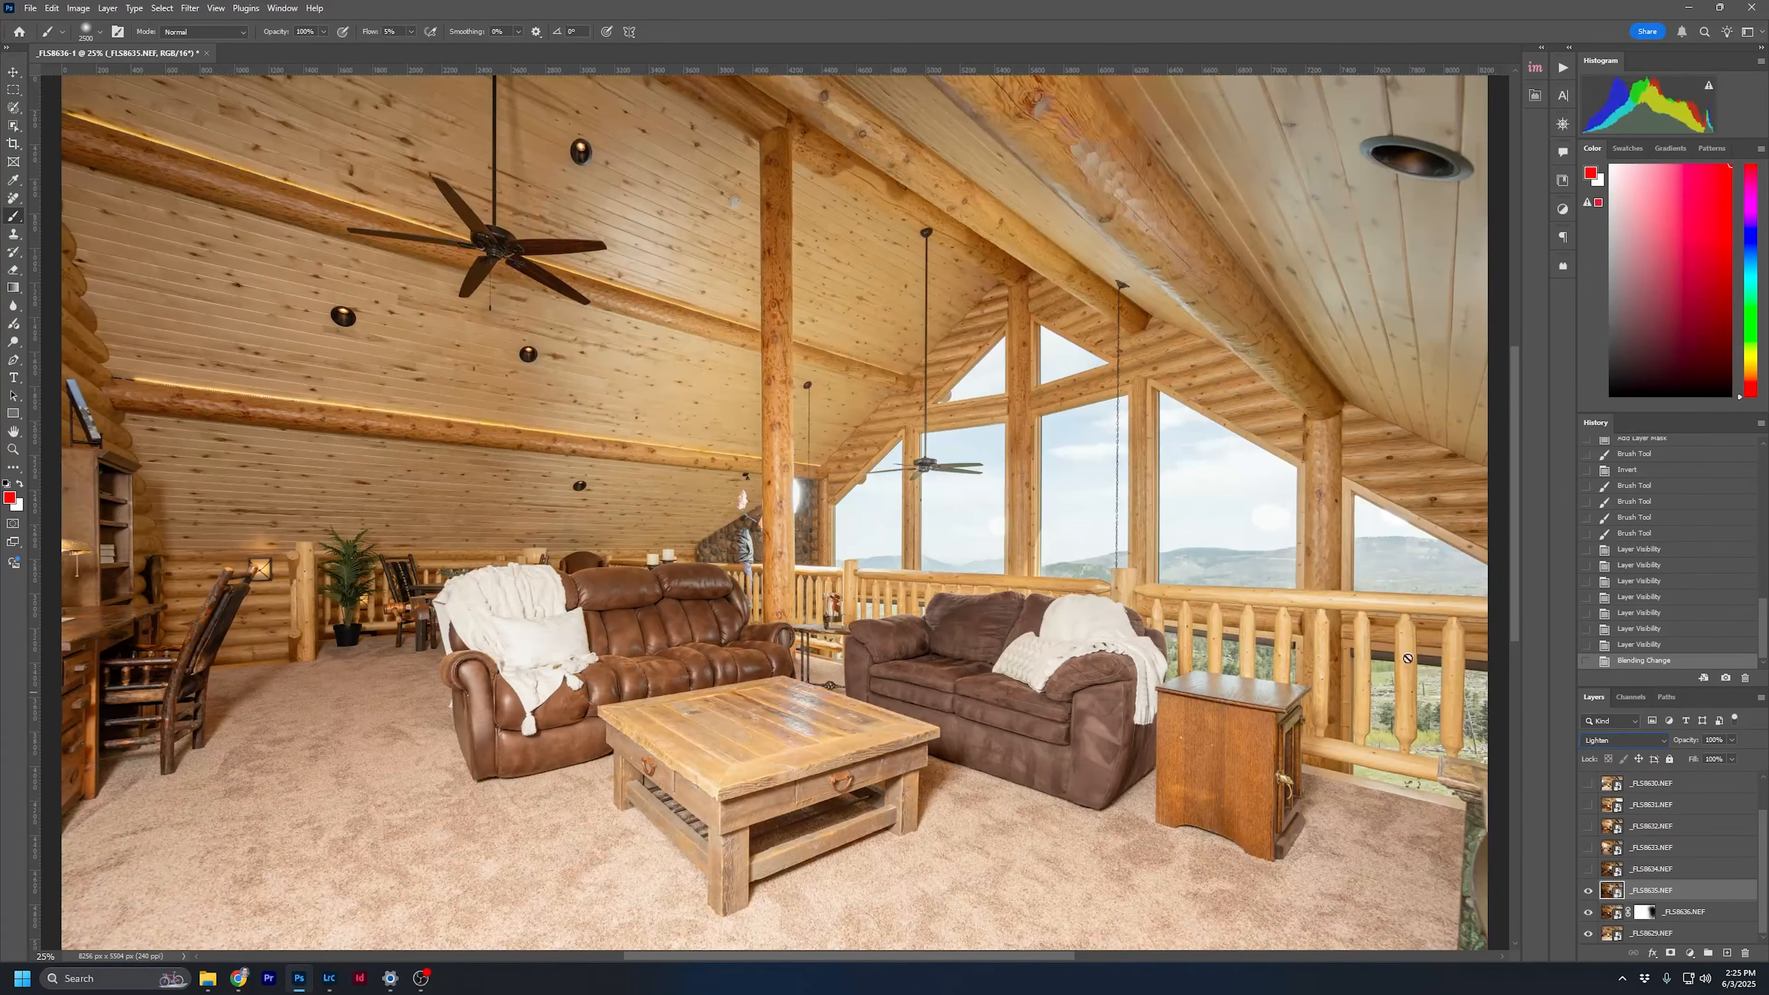
{"action": "left_click_drag", "start_coordinate": [1717, 759], "coordinate": [1767, 787]}
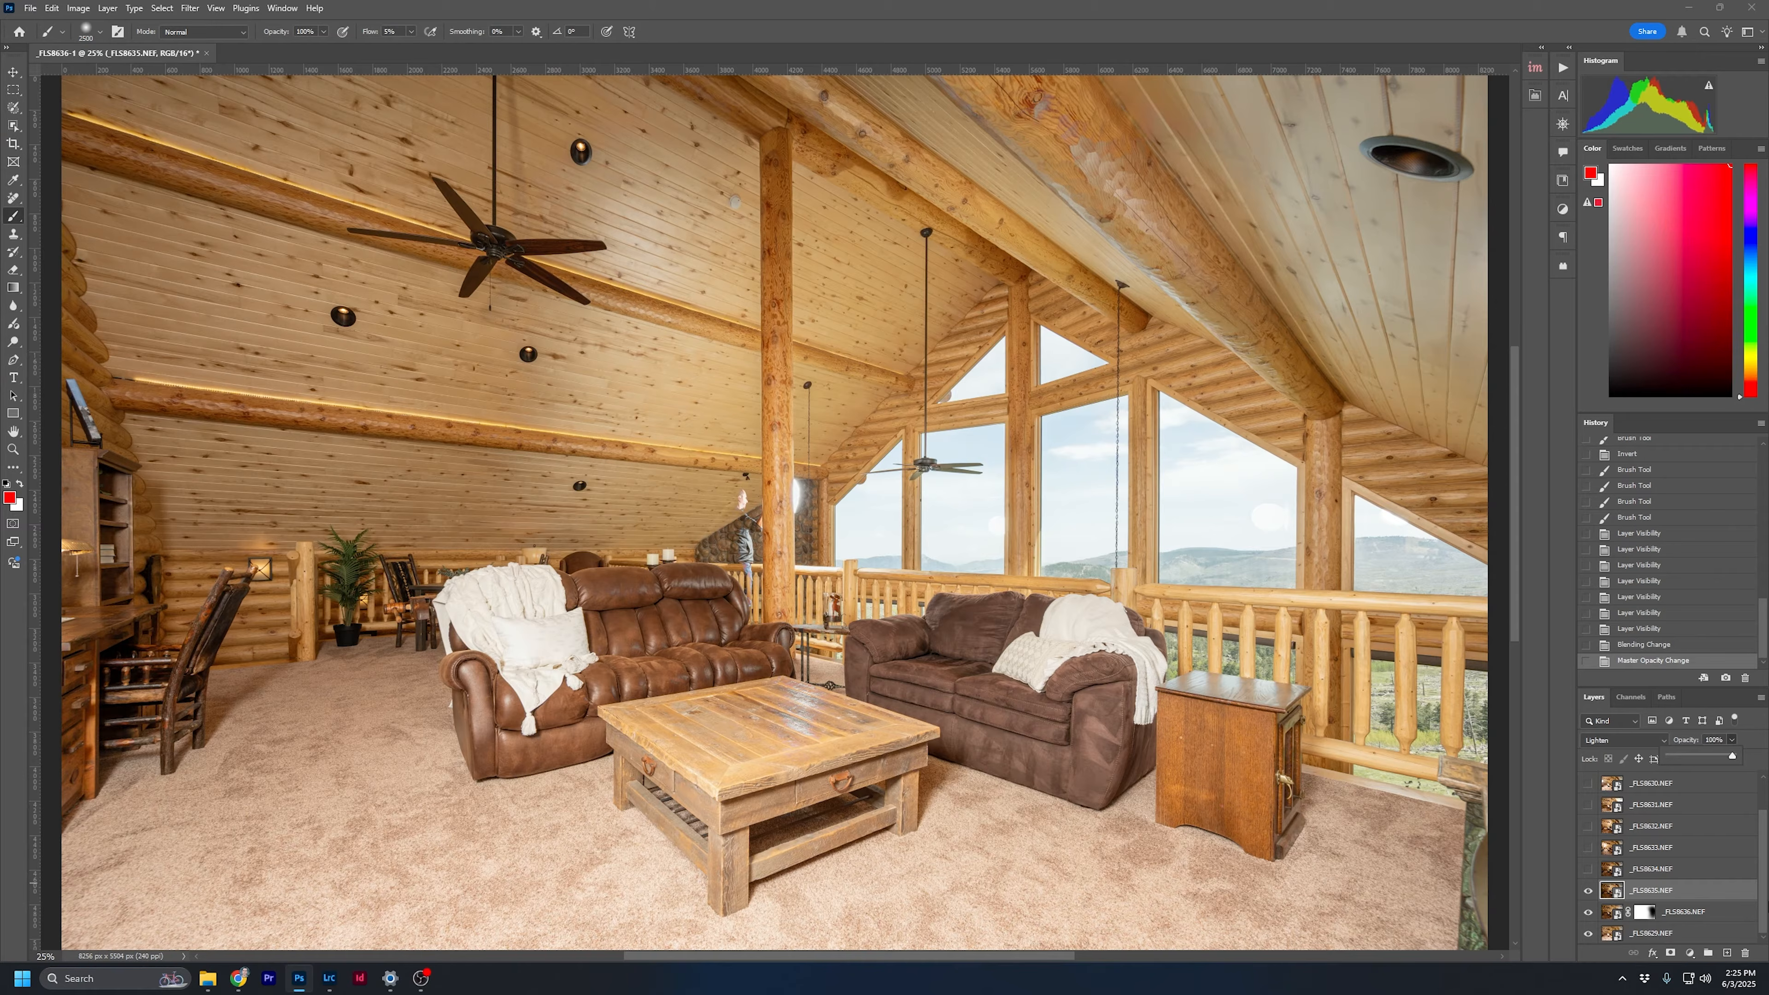
Add a white layer mask to _FLS8635.NEF and paint black over the photographer beside the central log post with a smaller brush
{"action": "left_click", "coordinate": [1670, 953]}
{"action": "key", "text": "d"}
{"action": "key", "text": "bracketleft"}
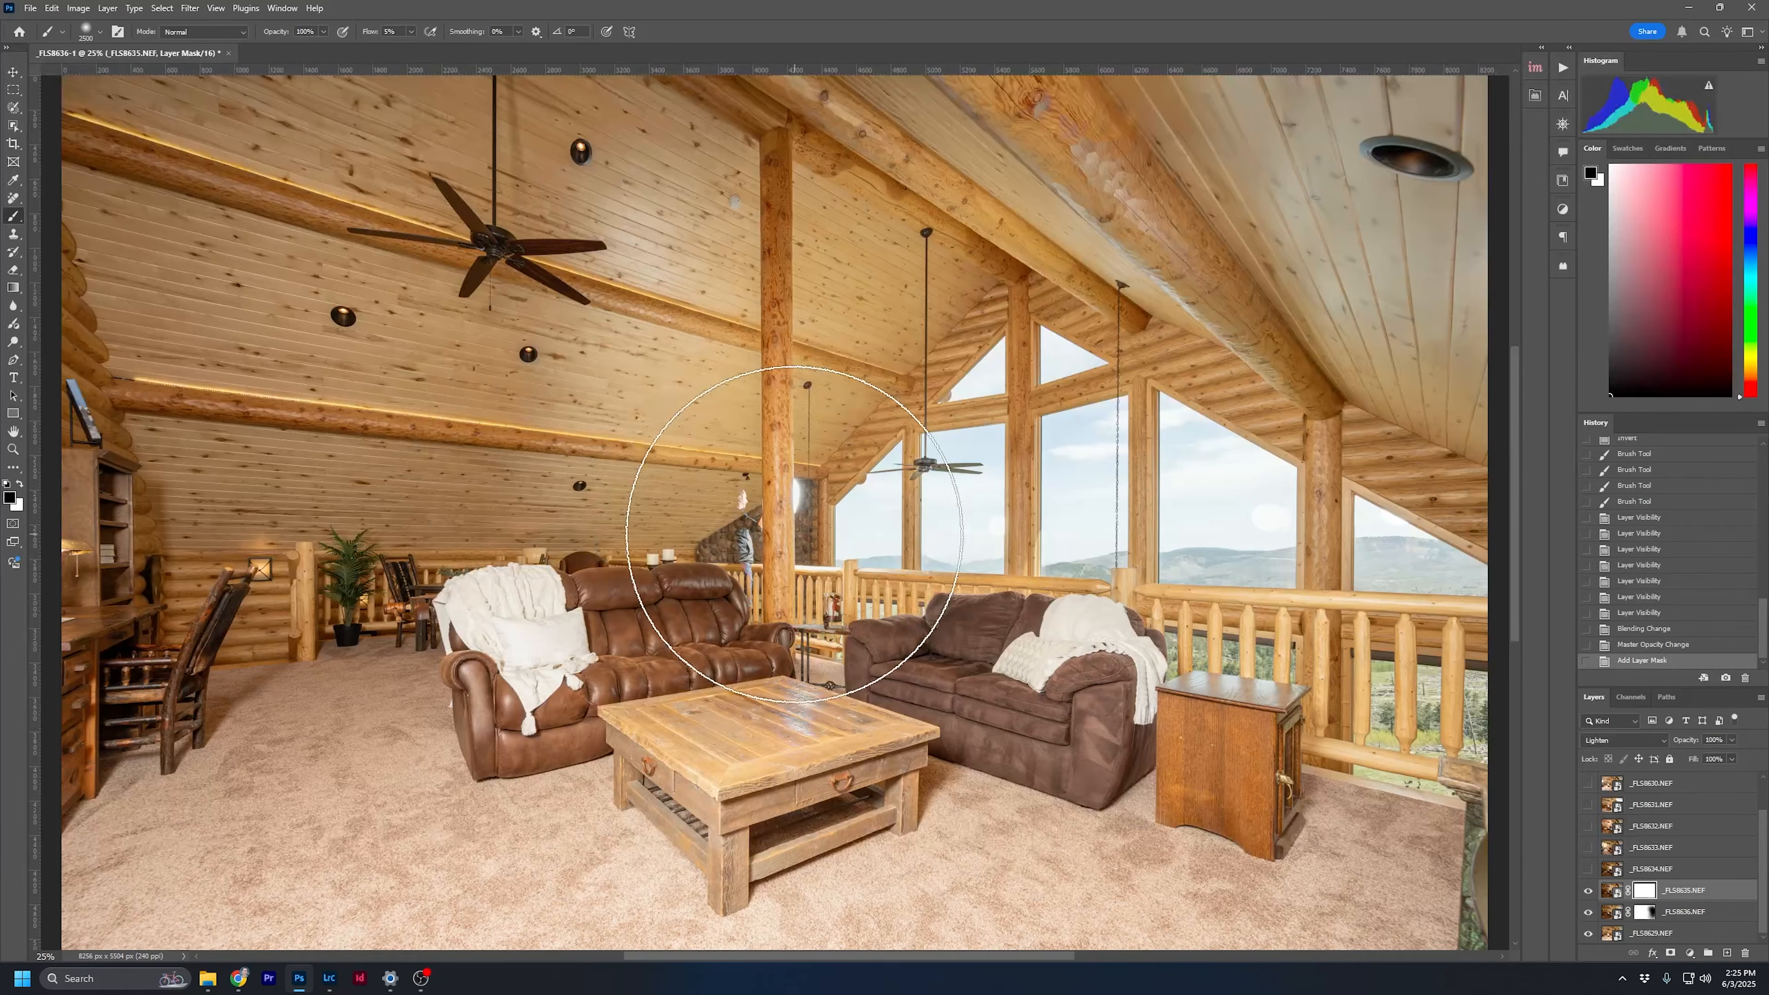
{"action": "key", "text": "bracketleft"}
{"action": "key", "text": "bracketleft"}
{"action": "key", "text": "bracketleft"}
{"action": "key", "text": "bracketleft"}
{"action": "key", "text": "bracketleft"}
{"action": "key", "text": "bracketleft"}
{"action": "key", "text": "bracketleft"}
{"action": "key", "text": "bracketleft"}
{"action": "key", "text": "bracketleft"}
{"action": "key", "text": "bracketleft"}
{"action": "key", "text": "bracketleft"}
{"action": "key", "text": "bracketleft"}
{"action": "key", "text": "bracketleft"}
{"action": "key", "text": "bracketleft"}
{"action": "key", "text": "bracketleft"}
{"action": "key", "text": "bracketleft"}
{"action": "key", "text": "bracketleft"}
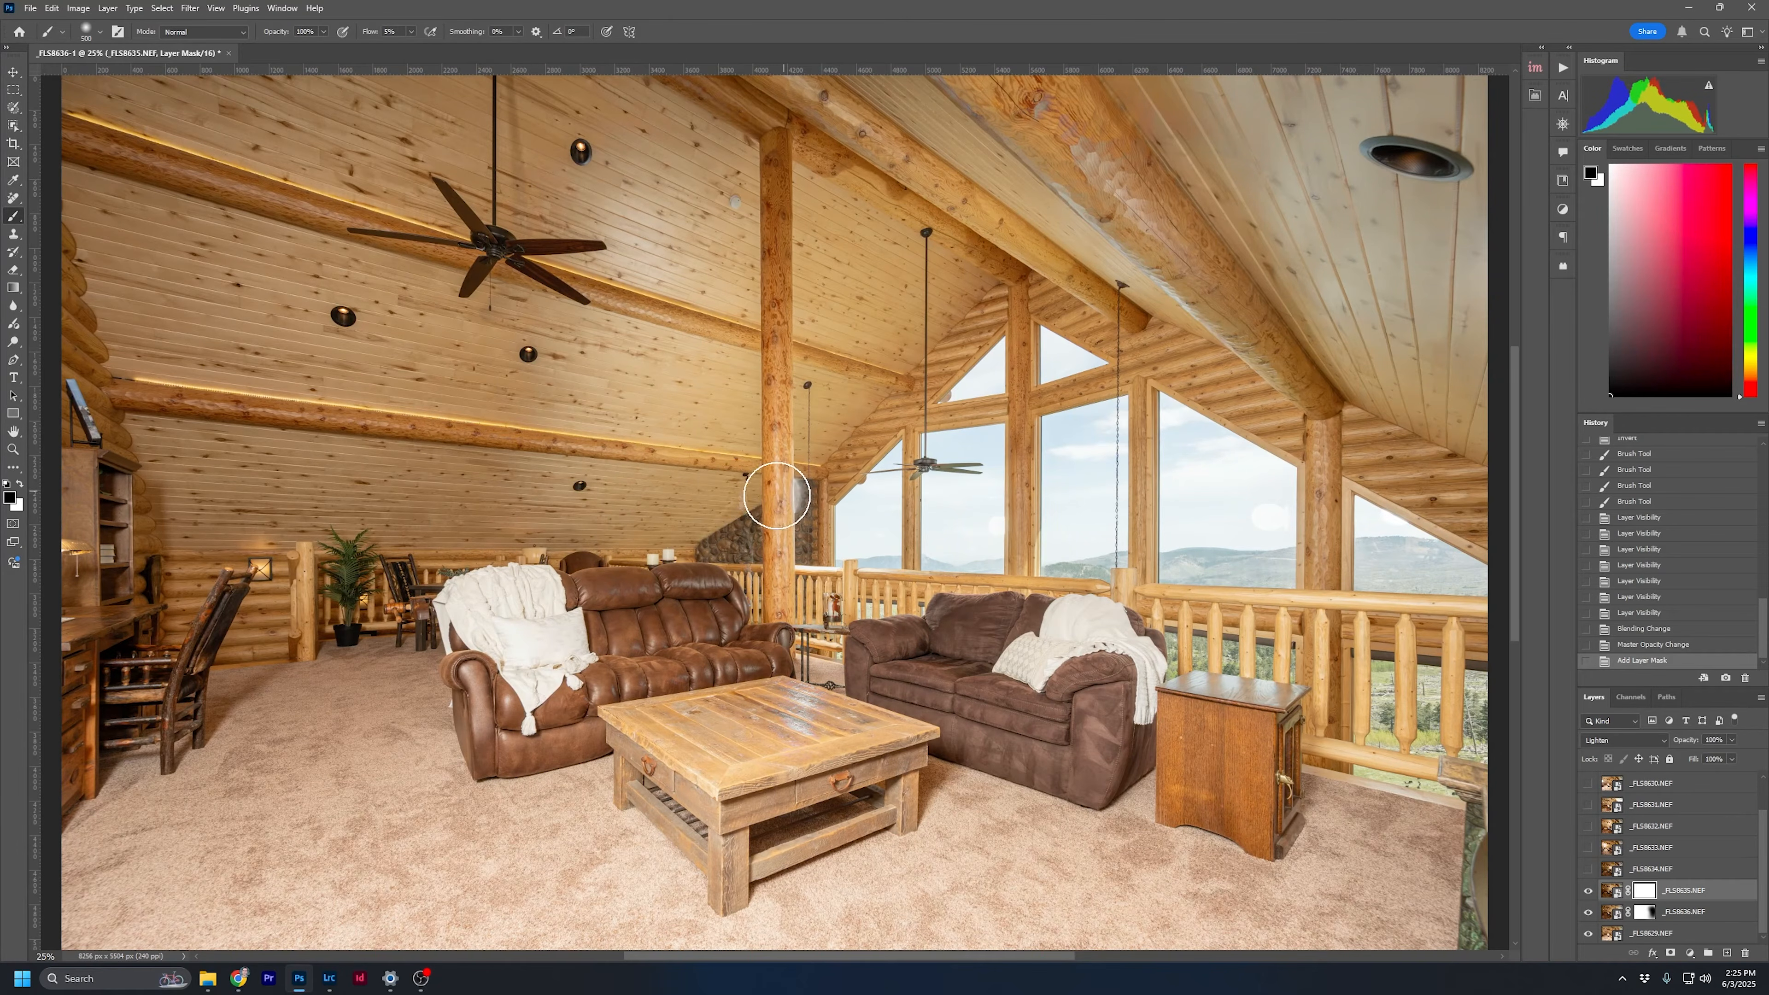
{"action": "key", "text": "bracketright"}
{"action": "left_click_drag", "start_coordinate": [755, 570], "coordinate": [793, 544]}
{"action": "mouse_move", "coordinate": [783, 425]}
{"action": "left_mouse_down"}
{"action": "mouse_move", "coordinate": [746, 629]}
{"action": "mouse_move", "coordinate": [806, 532]}
{"action": "left_mouse_up"}
Paint black on the _FLS8635.NEF mask over the ceiling around the central post with a larger brush, comparing the layer hidden and shown
{"action": "key", "text": "bracketright"}
{"action": "key", "text": "bracketright"}
{"action": "key", "text": "bracketright"}
{"action": "key", "text": "bracketright"}
{"action": "left_click_drag", "start_coordinate": [645, 235], "coordinate": [842, 239]}
{"action": "key", "text": "bracketright"}
{"action": "left_click_drag", "start_coordinate": [653, 377], "coordinate": [649, 412]}
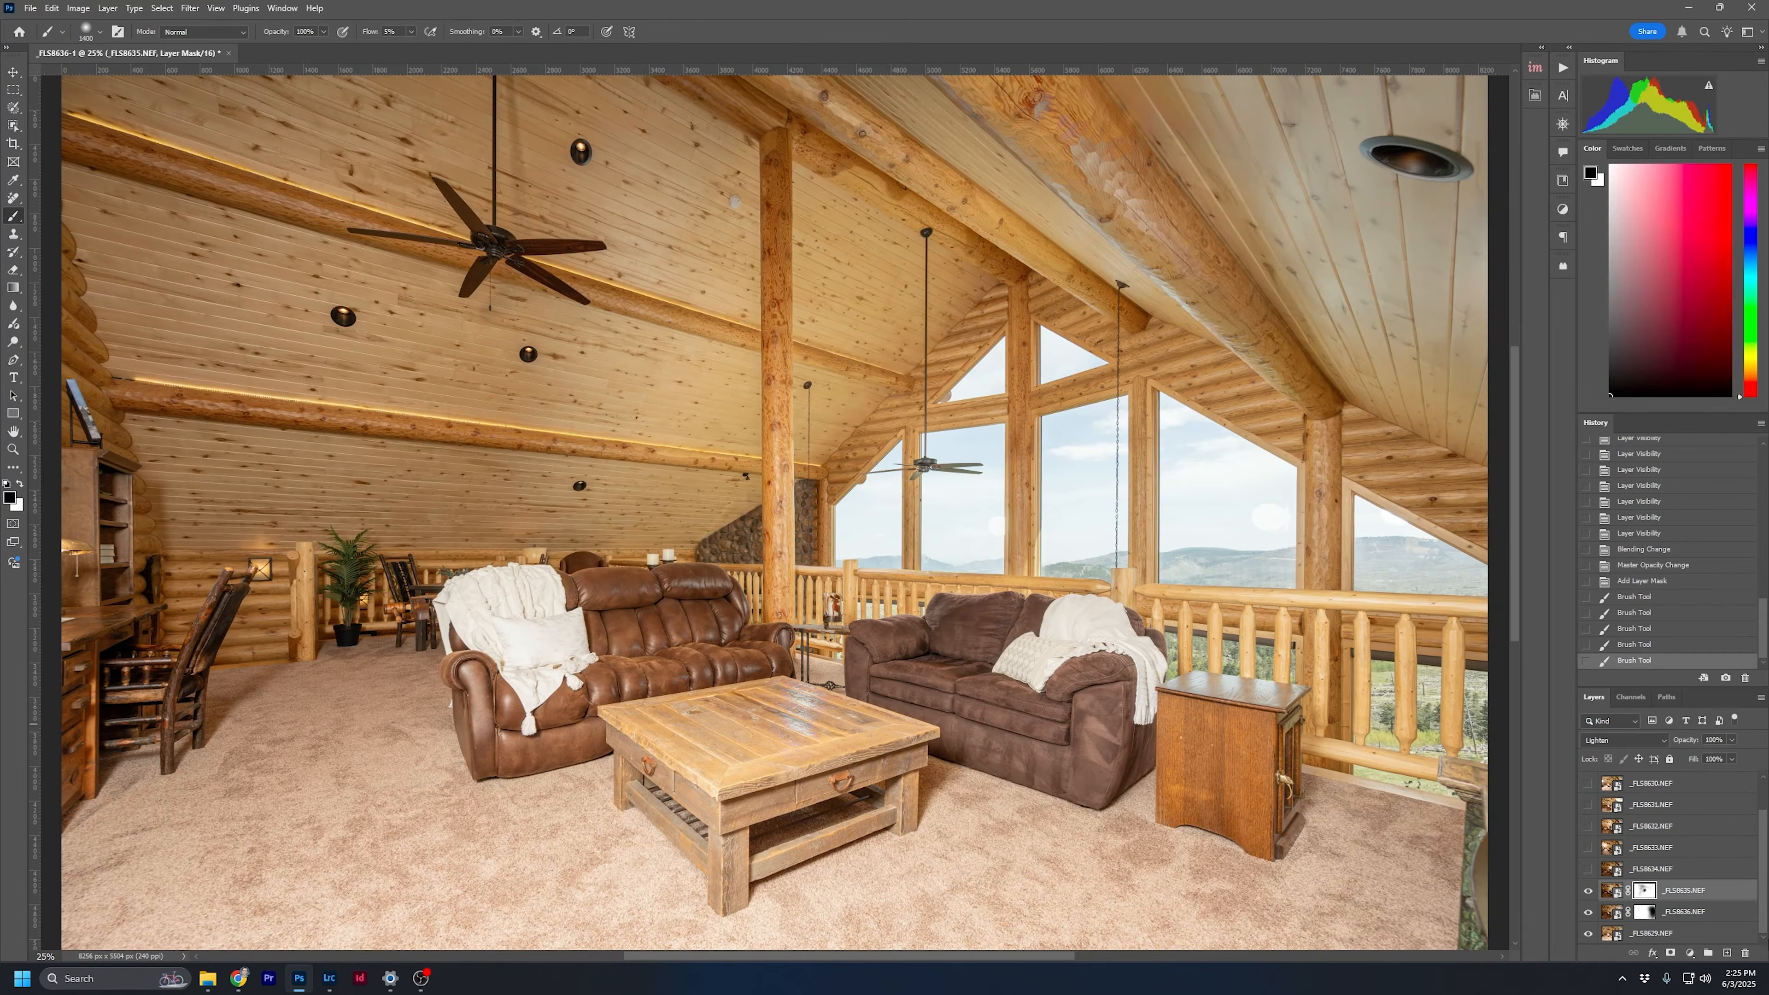
{"action": "left_click", "coordinate": [1588, 892]}
{"action": "left_click", "coordinate": [1588, 892]}
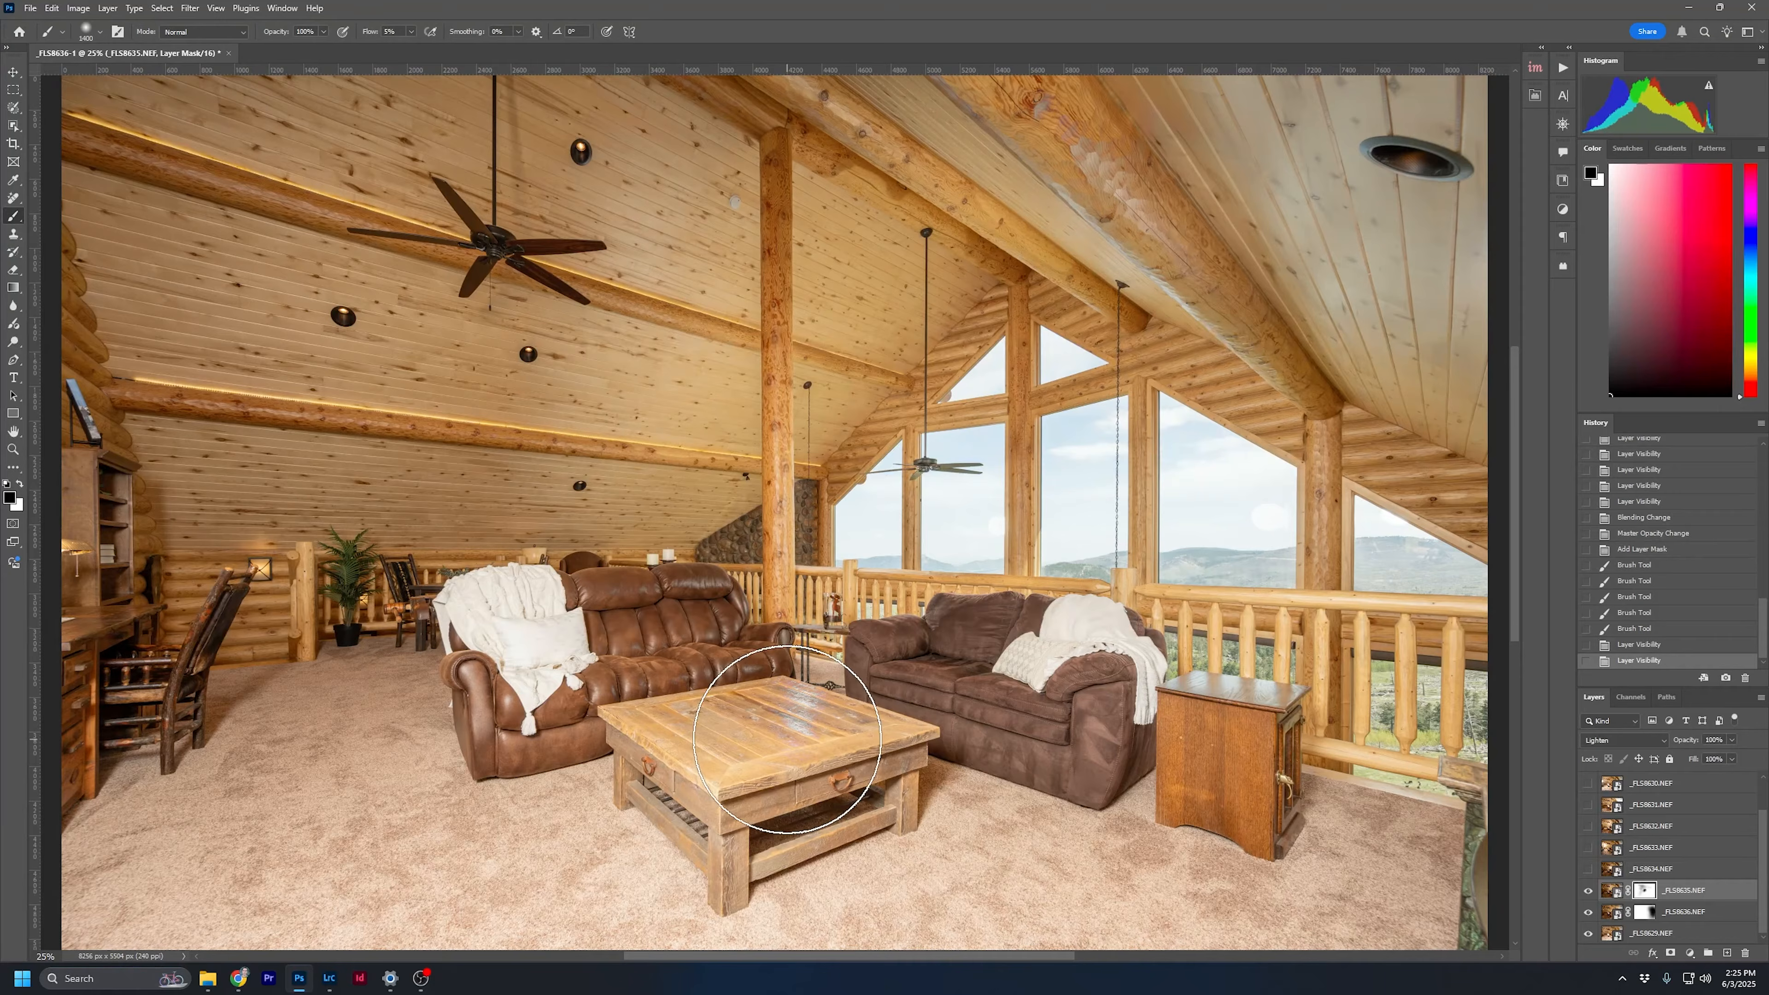
Show the _FLS8634.NEF layer and set its blend mode to Lighten
{"action": "key", "text": "bracketleft"}
{"action": "key", "text": "bracketleft"}
{"action": "key", "text": "bracketleft"}
{"action": "key", "text": "bracketleft"}
{"action": "key", "text": "bracketleft"}
{"action": "key", "text": "bracketleft"}
{"action": "key", "text": "bracketleft"}
{"action": "key", "text": "bracketleft"}
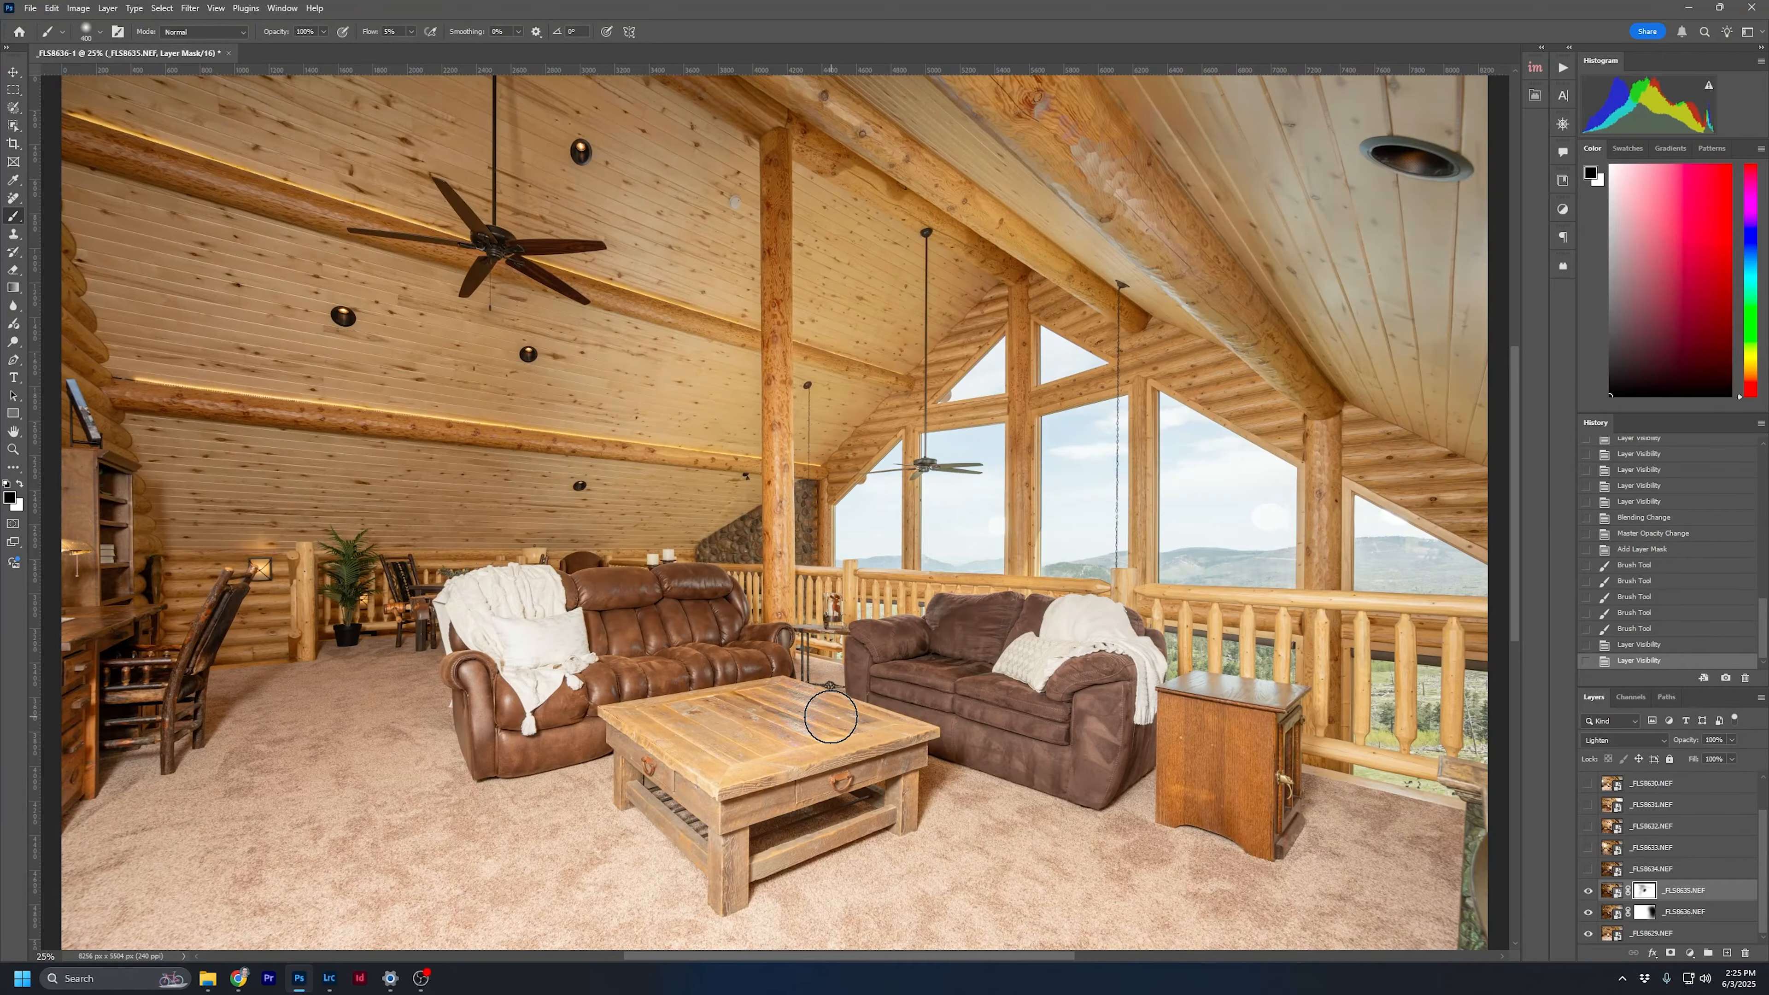
{"action": "left_click", "coordinate": [1708, 870]}
{"action": "left_click", "coordinate": [1588, 871]}
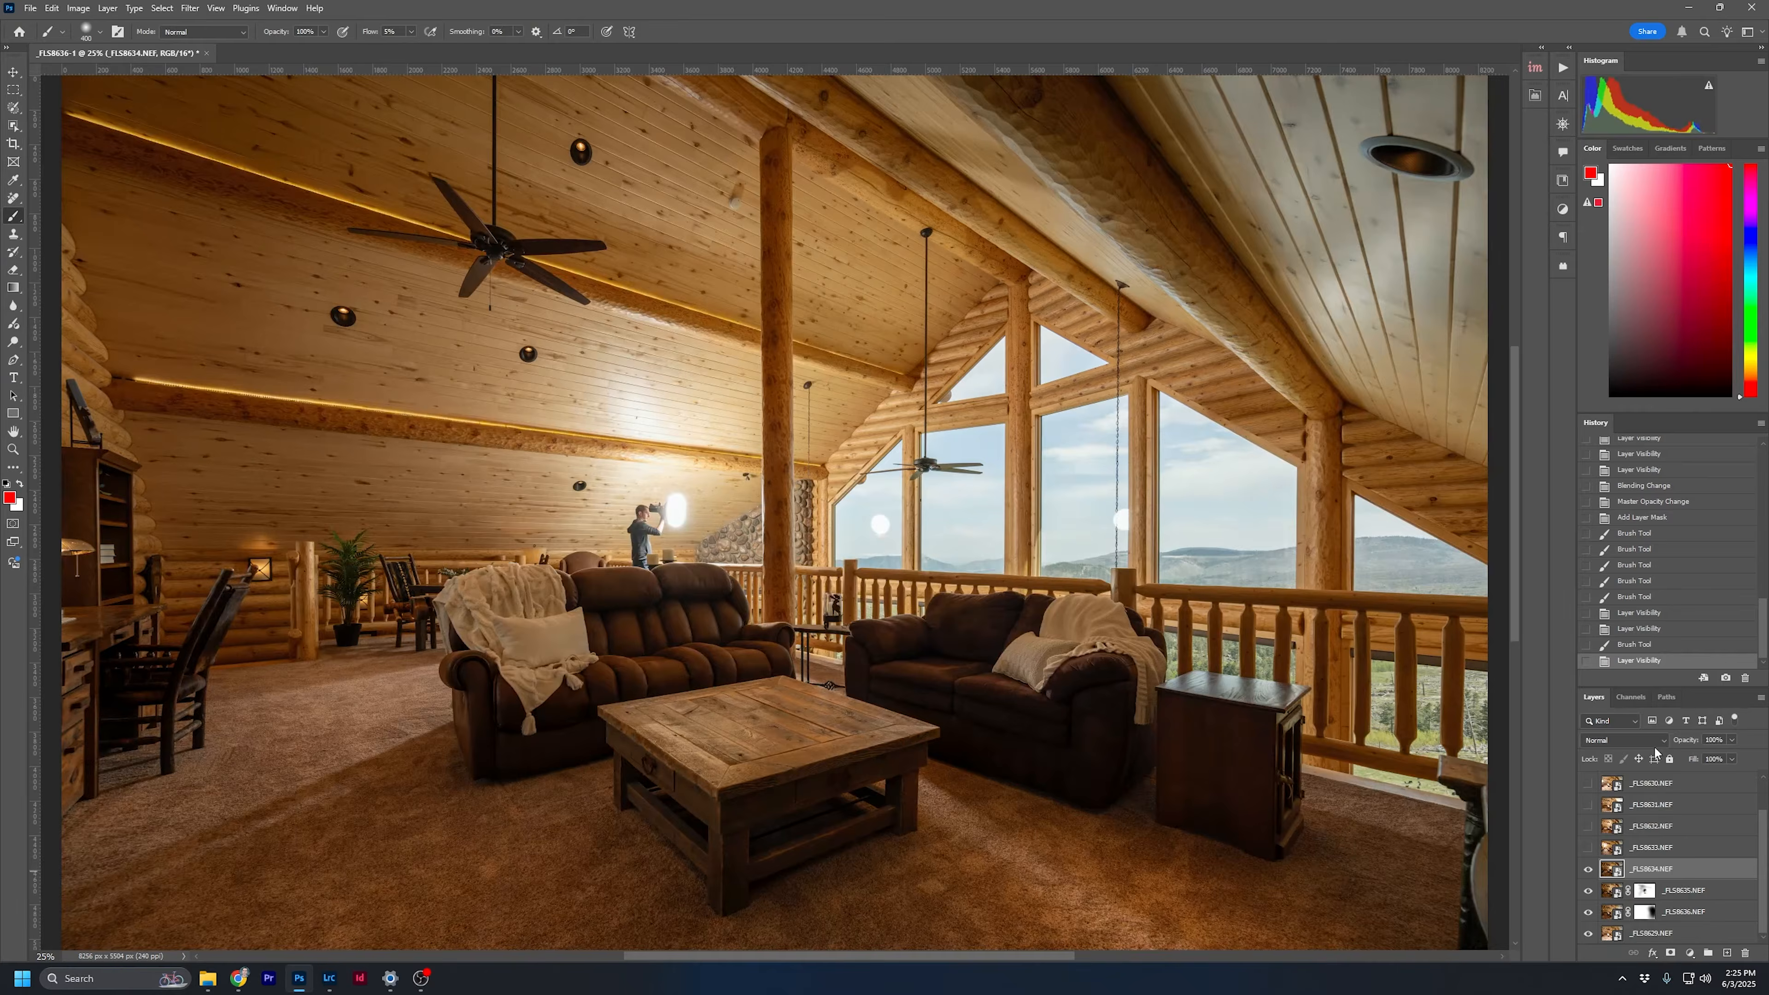
{"action": "left_click", "coordinate": [1654, 743]}
{"action": "left_click", "coordinate": [1599, 689]}
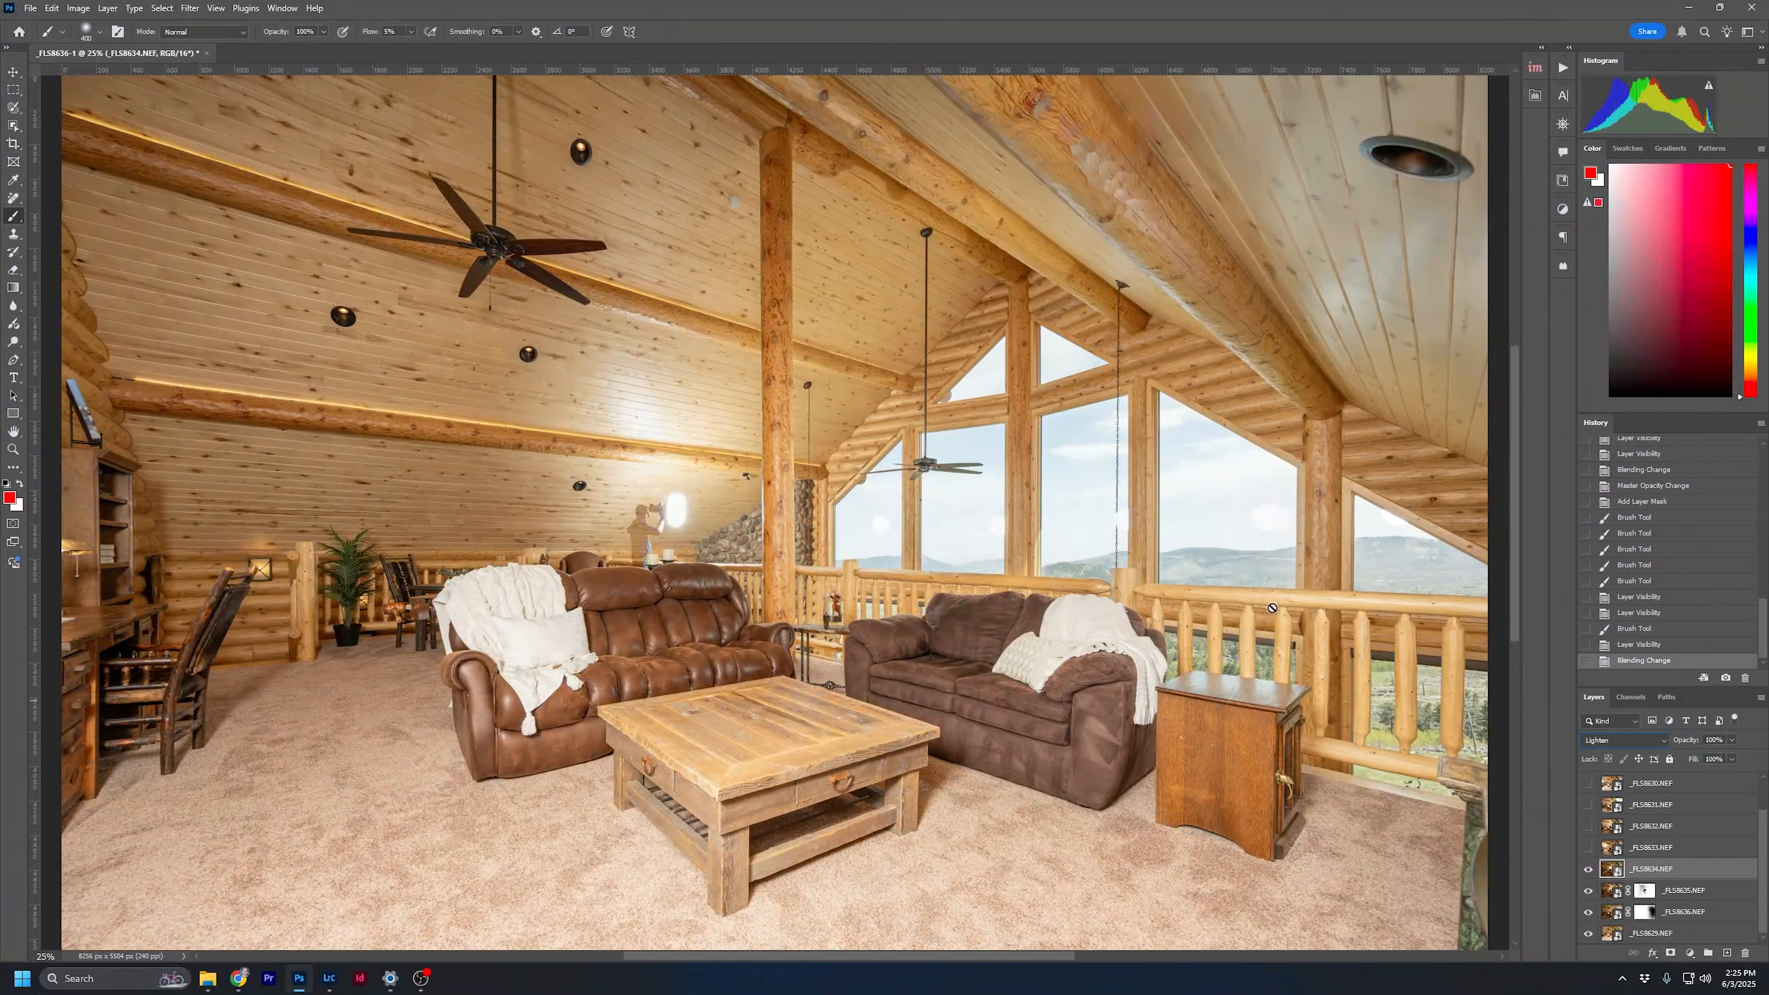
Add a white mask to _FLS8634.NEF and paint black over the photographer and flash behind the leather sofa and the ceiling above
{"action": "left_click", "coordinate": [1670, 953]}
{"action": "key", "text": "bracketright"}
{"action": "mouse_move", "coordinate": [644, 543]}
{"action": "left_mouse_down"}
{"action": "mouse_move", "coordinate": [663, 520]}
{"action": "mouse_move", "coordinate": [551, 464]}
{"action": "mouse_move", "coordinate": [673, 523]}
{"action": "mouse_move", "coordinate": [702, 403]}
{"action": "mouse_move", "coordinate": [687, 490]}
{"action": "left_mouse_up"}
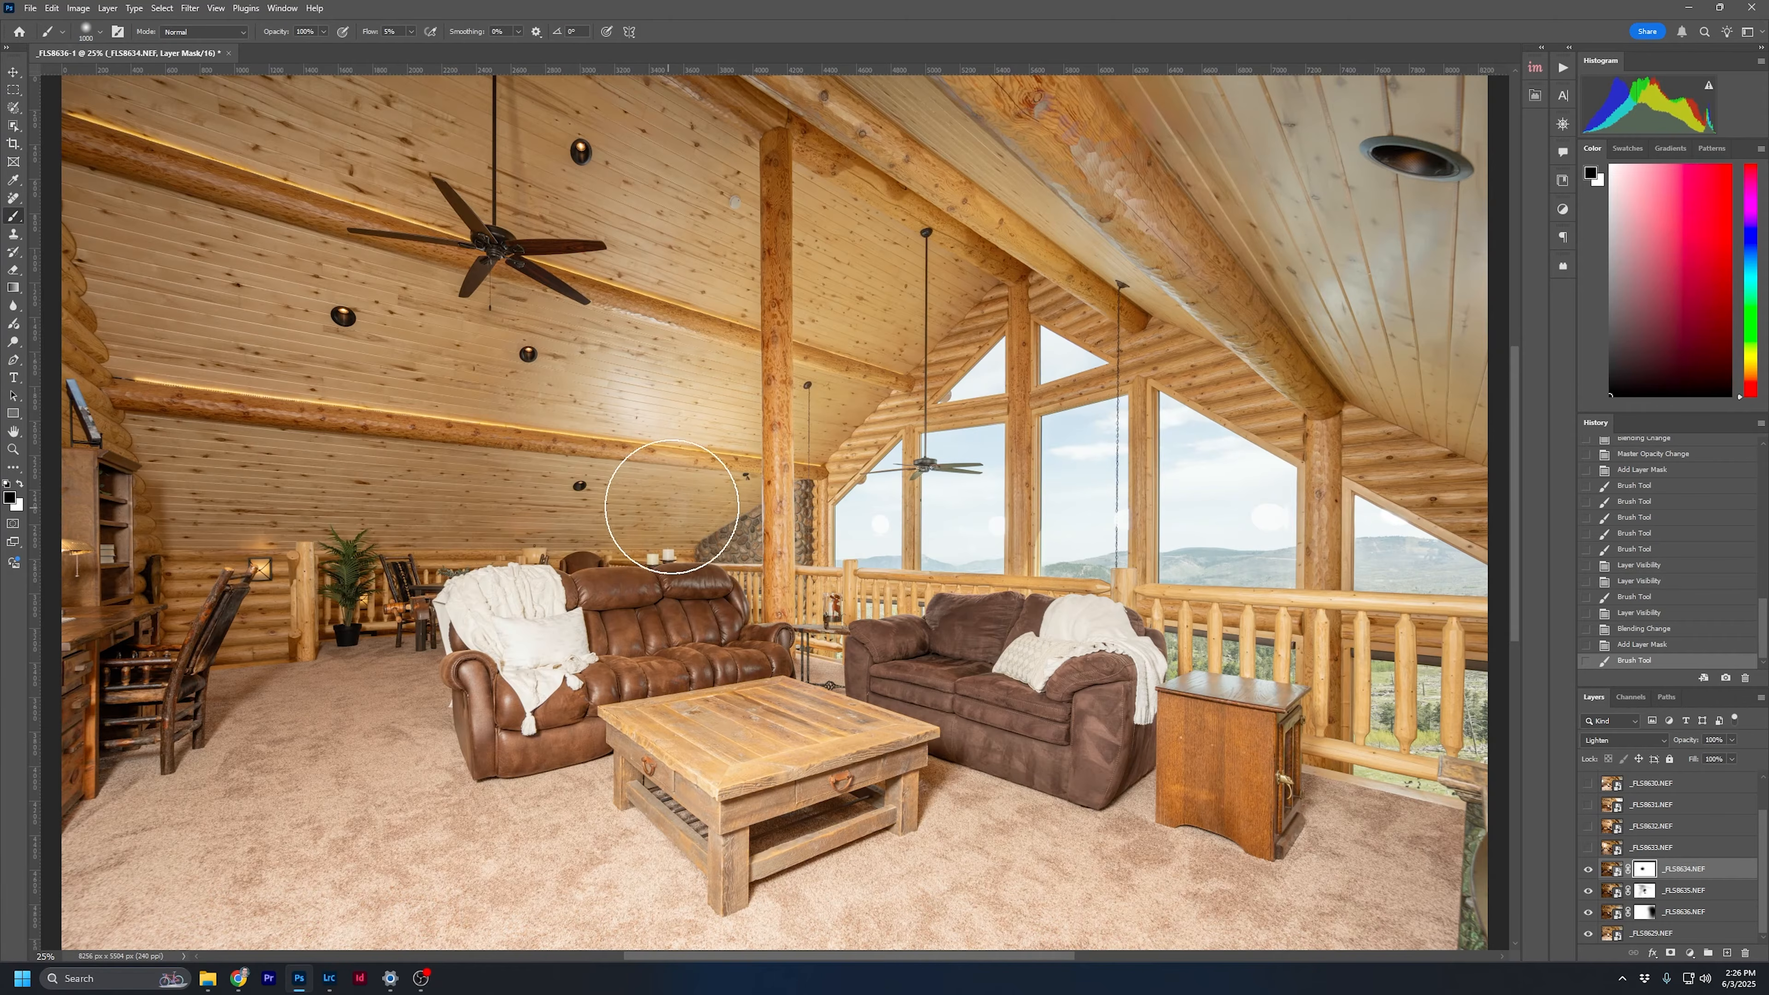
{"action": "mouse_move", "coordinate": [612, 484]}
{"action": "left_mouse_down"}
{"action": "mouse_move", "coordinate": [580, 544]}
{"action": "mouse_move", "coordinate": [600, 545]}
{"action": "left_mouse_up"}
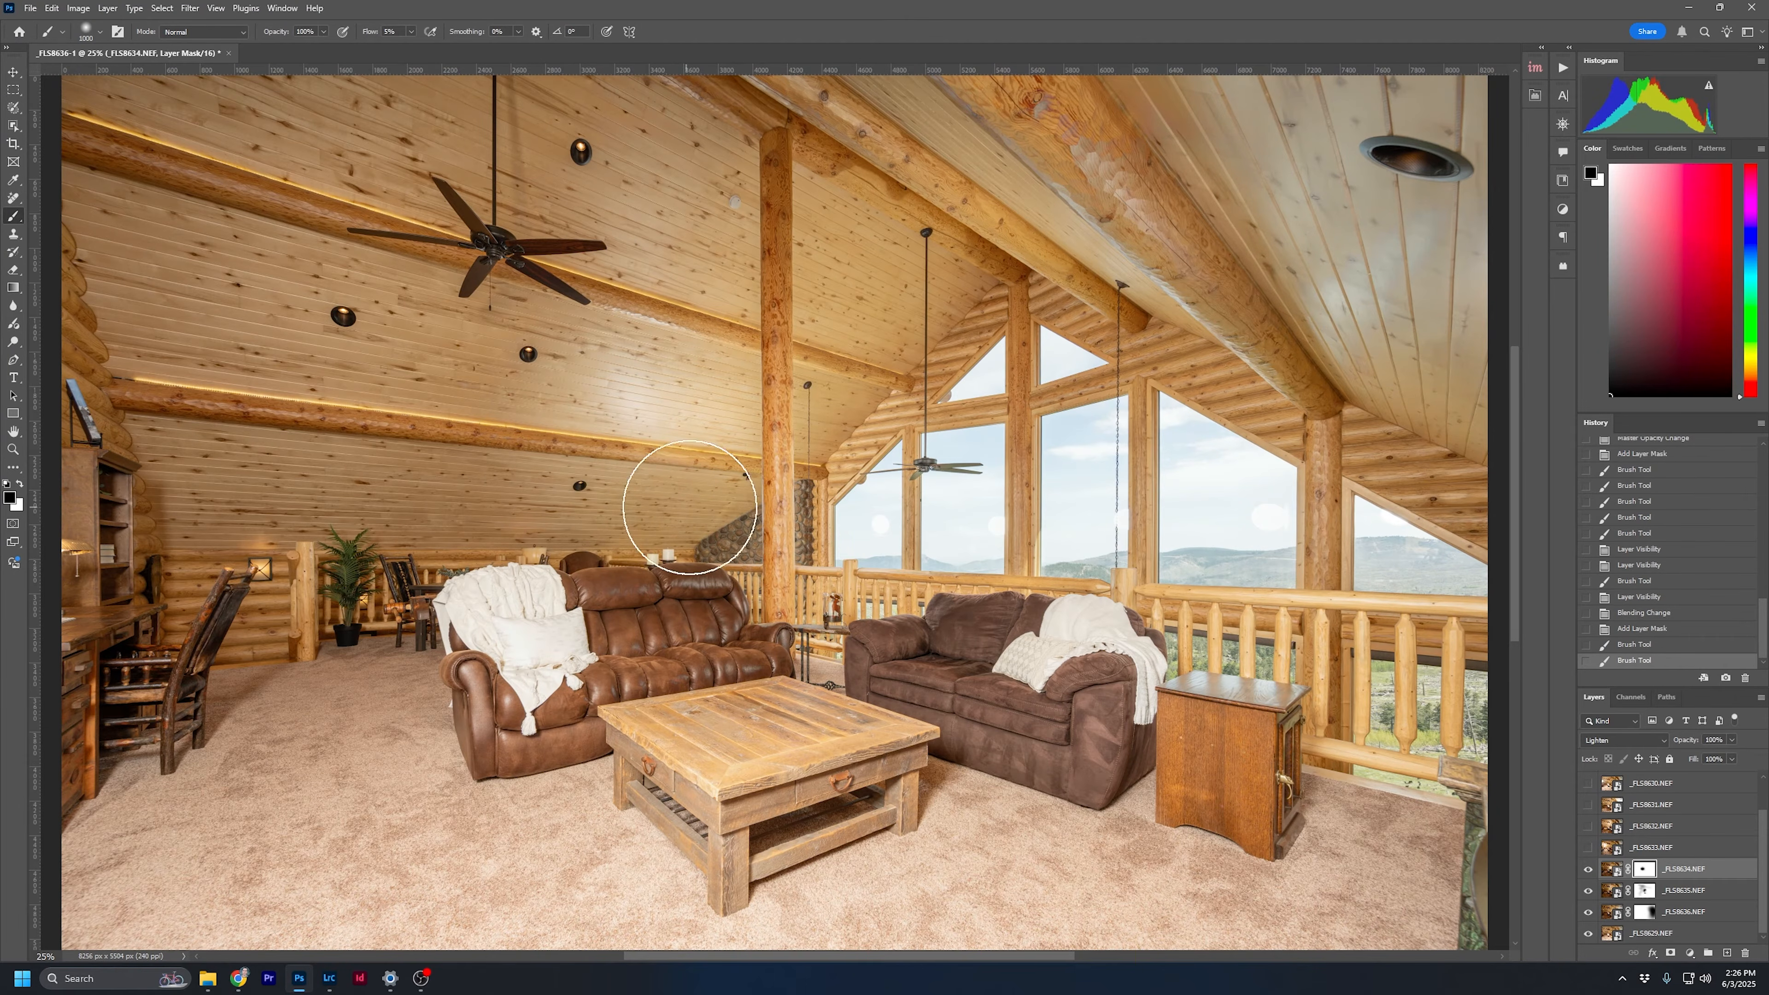
{"action": "mouse_move", "coordinate": [667, 512]}
{"action": "left_mouse_down"}
{"action": "mouse_move", "coordinate": [660, 419]}
{"action": "mouse_move", "coordinate": [565, 466]}
{"action": "mouse_move", "coordinate": [648, 396]}
{"action": "left_mouse_up"}
{"action": "mouse_move", "coordinate": [702, 333]}
{"action": "left_mouse_down"}
{"action": "mouse_move", "coordinate": [628, 336]}
{"action": "mouse_move", "coordinate": [620, 316]}
{"action": "mouse_move", "coordinate": [699, 334]}
{"action": "left_mouse_up"}
Compare the image with the masked _FLS8634.NEF layer hidden and shown
{"action": "left_click", "coordinate": [1587, 870]}
{"action": "left_click", "coordinate": [1587, 870]}
{"action": "left_click", "coordinate": [1587, 870]}
{"action": "left_click", "coordinate": [1587, 870]}
{"action": "left_click", "coordinate": [1587, 870]}
{"action": "left_click", "coordinate": [1587, 869]}
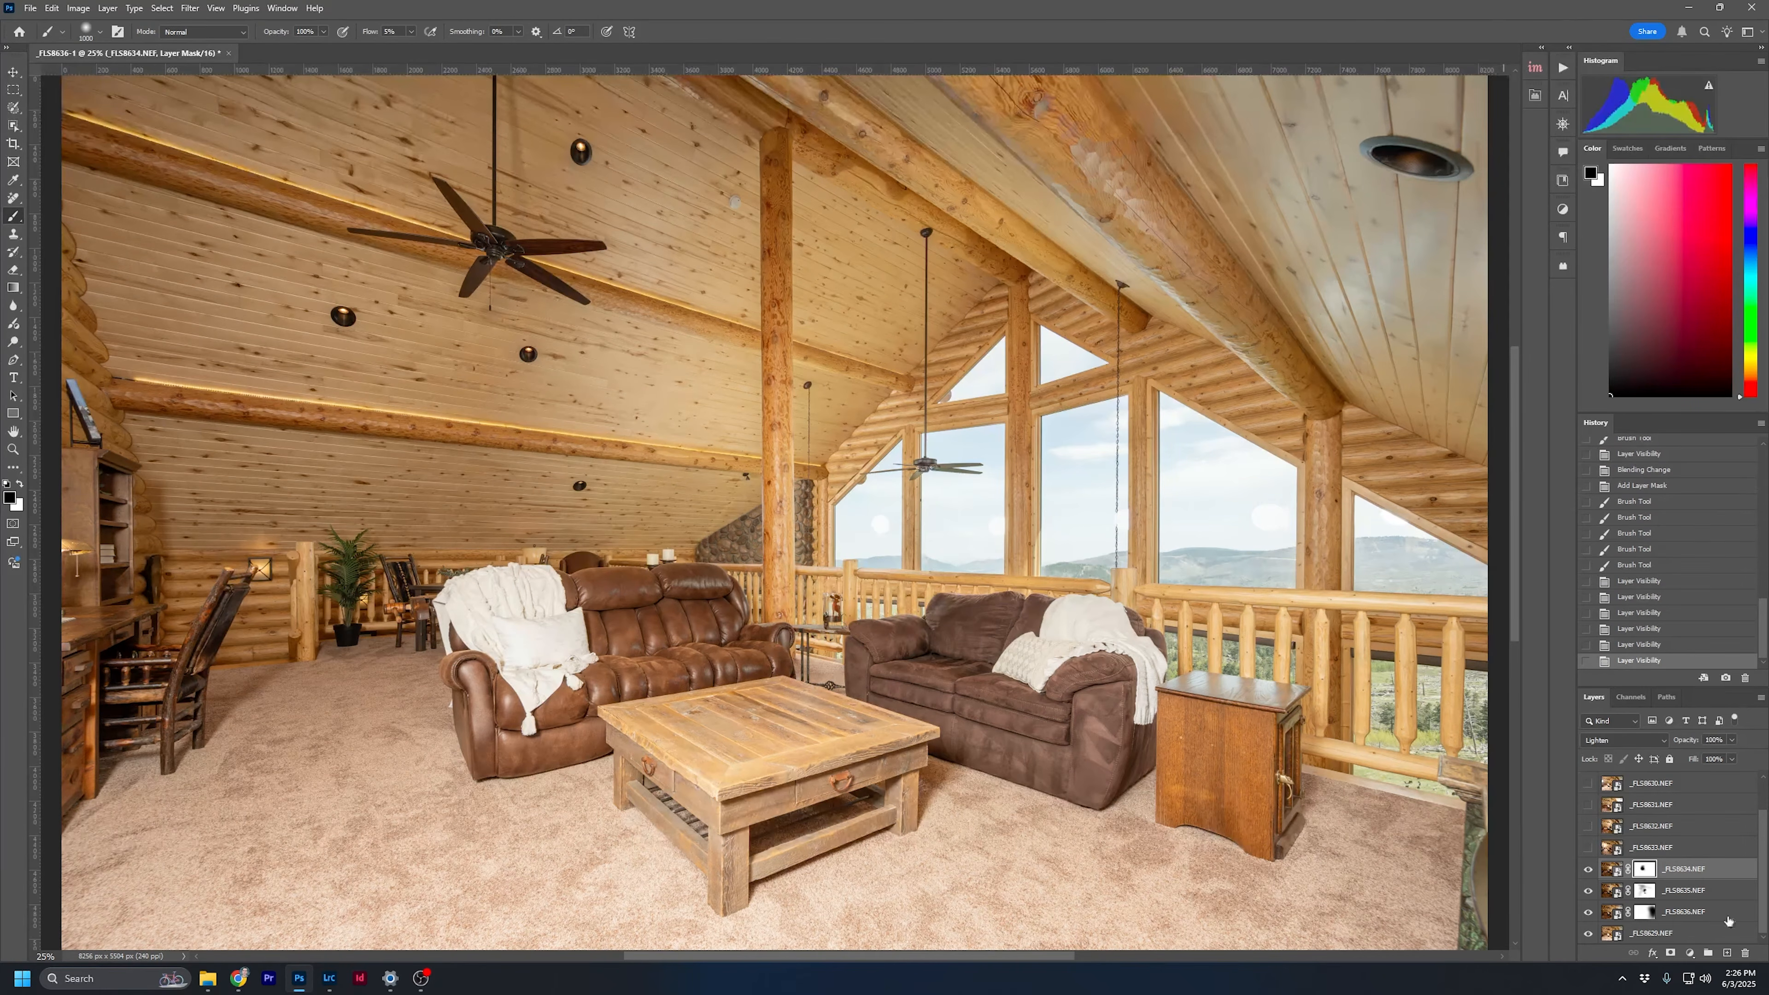
Show the _FLS8633.NEF layer, add a white layer mask, and set its blend mode to Lighten
{"action": "left_click", "coordinate": [1588, 848]}
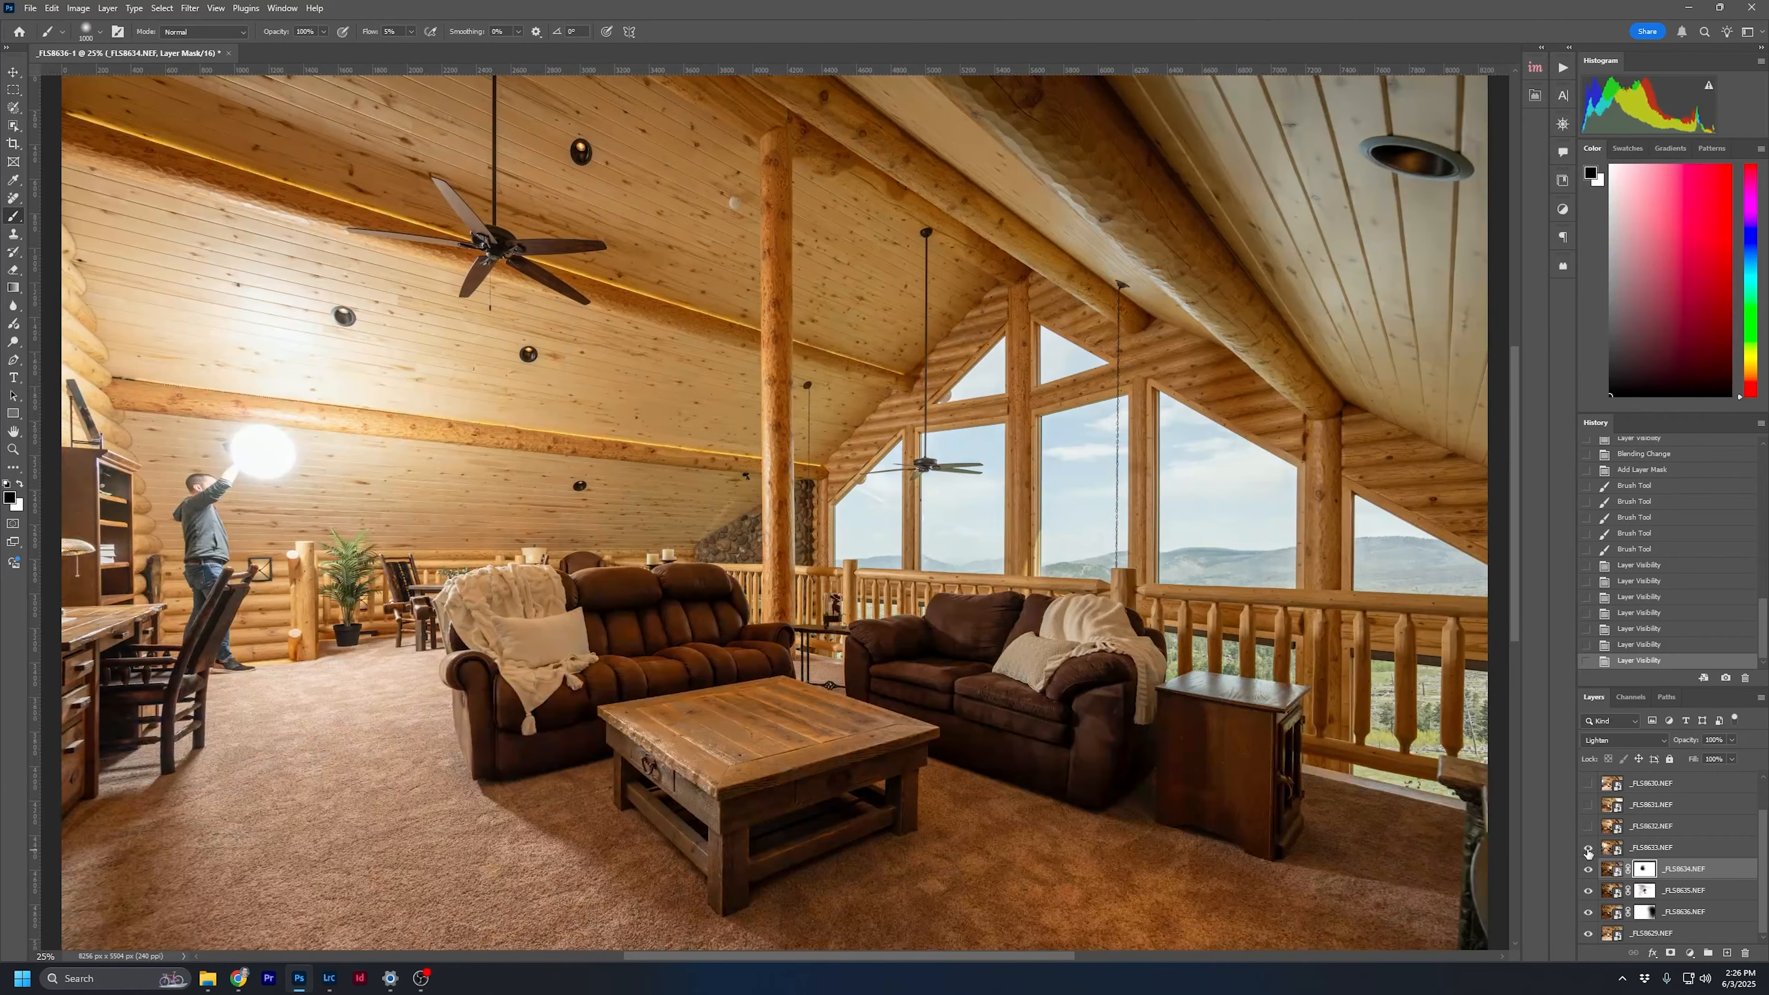
{"action": "left_click", "coordinate": [1695, 857]}
{"action": "left_click", "coordinate": [1669, 954]}
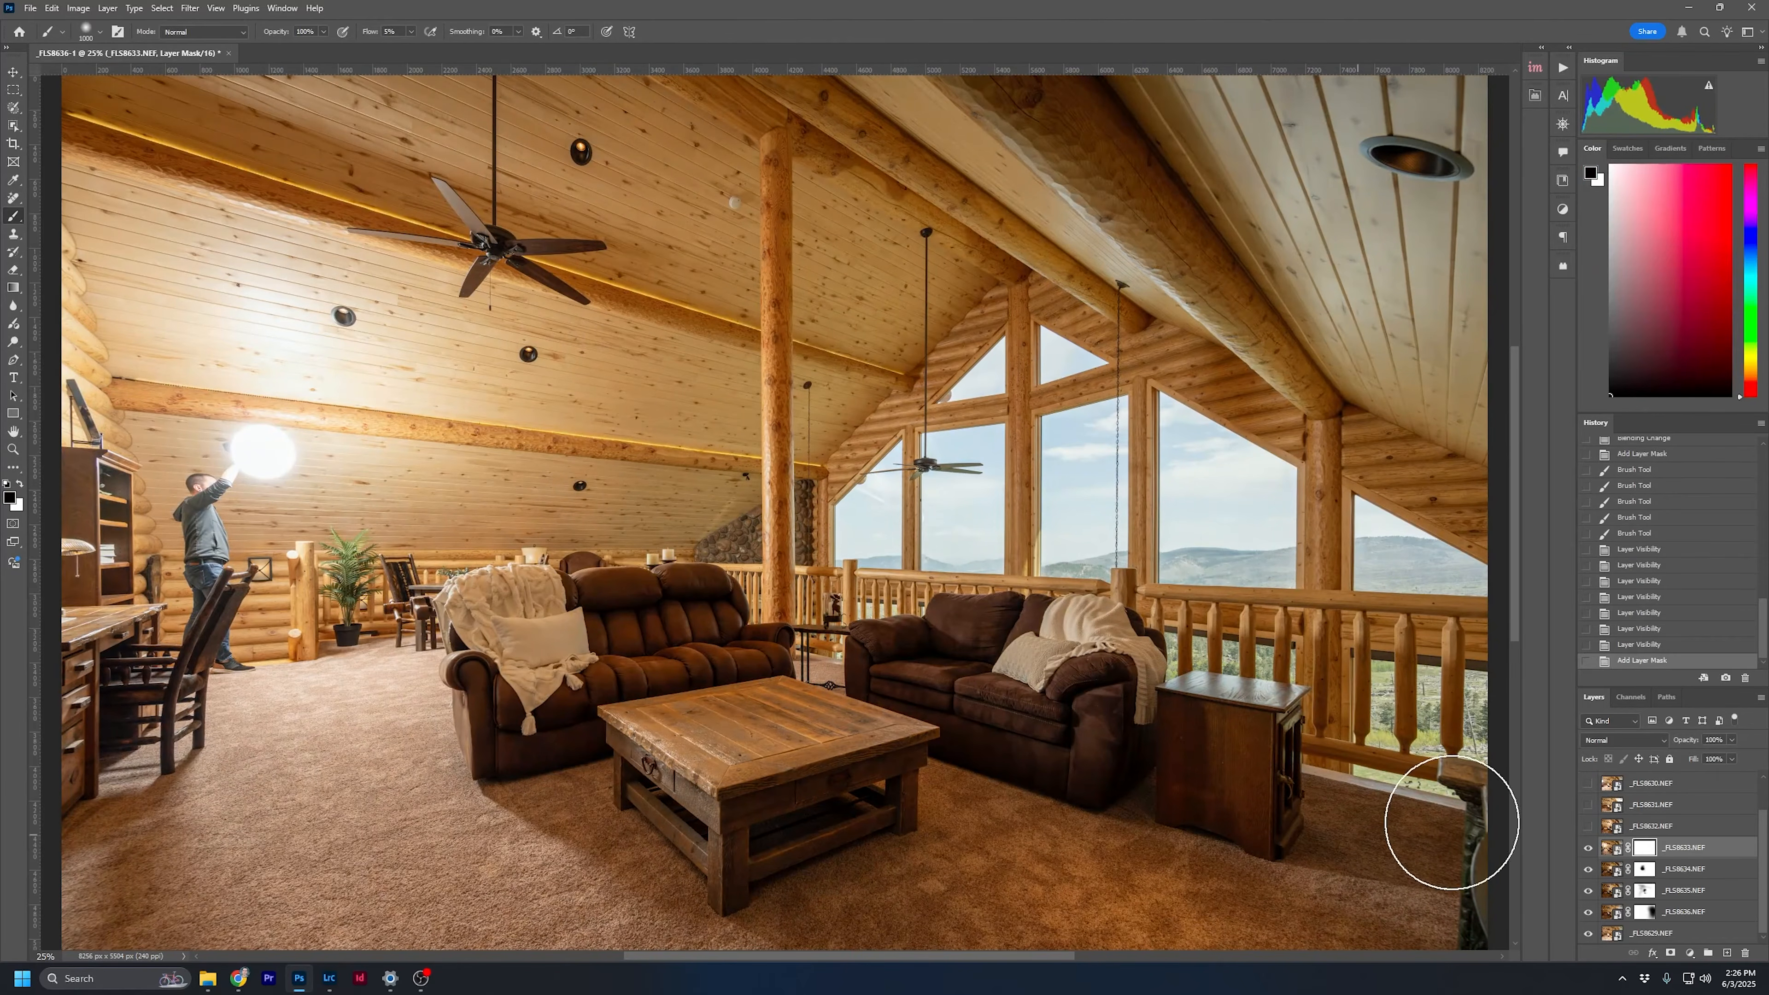
{"action": "left_click", "coordinate": [1598, 740]}
{"action": "left_click", "coordinate": [1601, 686]}
Paint black on the _FLS8633.NEF mask over the photographer and flash standing behind the desk chair
{"action": "mouse_move", "coordinate": [303, 466]}
{"action": "left_mouse_down"}
{"action": "mouse_move", "coordinate": [198, 498]}
{"action": "mouse_move", "coordinate": [211, 589]}
{"action": "mouse_move", "coordinate": [301, 489]}
{"action": "mouse_move", "coordinate": [272, 434]}
{"action": "mouse_move", "coordinate": [299, 316]}
{"action": "mouse_move", "coordinate": [334, 412]}
{"action": "mouse_move", "coordinate": [196, 561]}
{"action": "mouse_move", "coordinate": [261, 729]}
{"action": "left_mouse_up"}
{"action": "key", "text": "bracketright"}
{"action": "key", "text": "bracketright"}
{"action": "key", "text": "bracketright"}
{"action": "key", "text": "bracketright"}
{"action": "key", "text": "bracketleft"}
{"action": "key", "text": "bracketleft"}
{"action": "key", "text": "bracketleft"}
{"action": "left_click_drag", "start_coordinate": [233, 557], "coordinate": [188, 457]}
Paint black on the _FLS8633.NEF mask over the flash glare on the ceiling and log wall above the desk with a larger brush
{"action": "key", "text": "bracketright"}
{"action": "key", "text": "bracketright"}
{"action": "key", "text": "bracketright"}
{"action": "key", "text": "bracketright"}
{"action": "key", "text": "bracketright"}
{"action": "key", "text": "bracketright"}
{"action": "mouse_move", "coordinate": [122, 292]}
{"action": "left_mouse_down"}
{"action": "mouse_move", "coordinate": [276, 292]}
{"action": "mouse_move", "coordinate": [122, 302]}
{"action": "mouse_move", "coordinate": [312, 461]}
{"action": "left_mouse_up"}
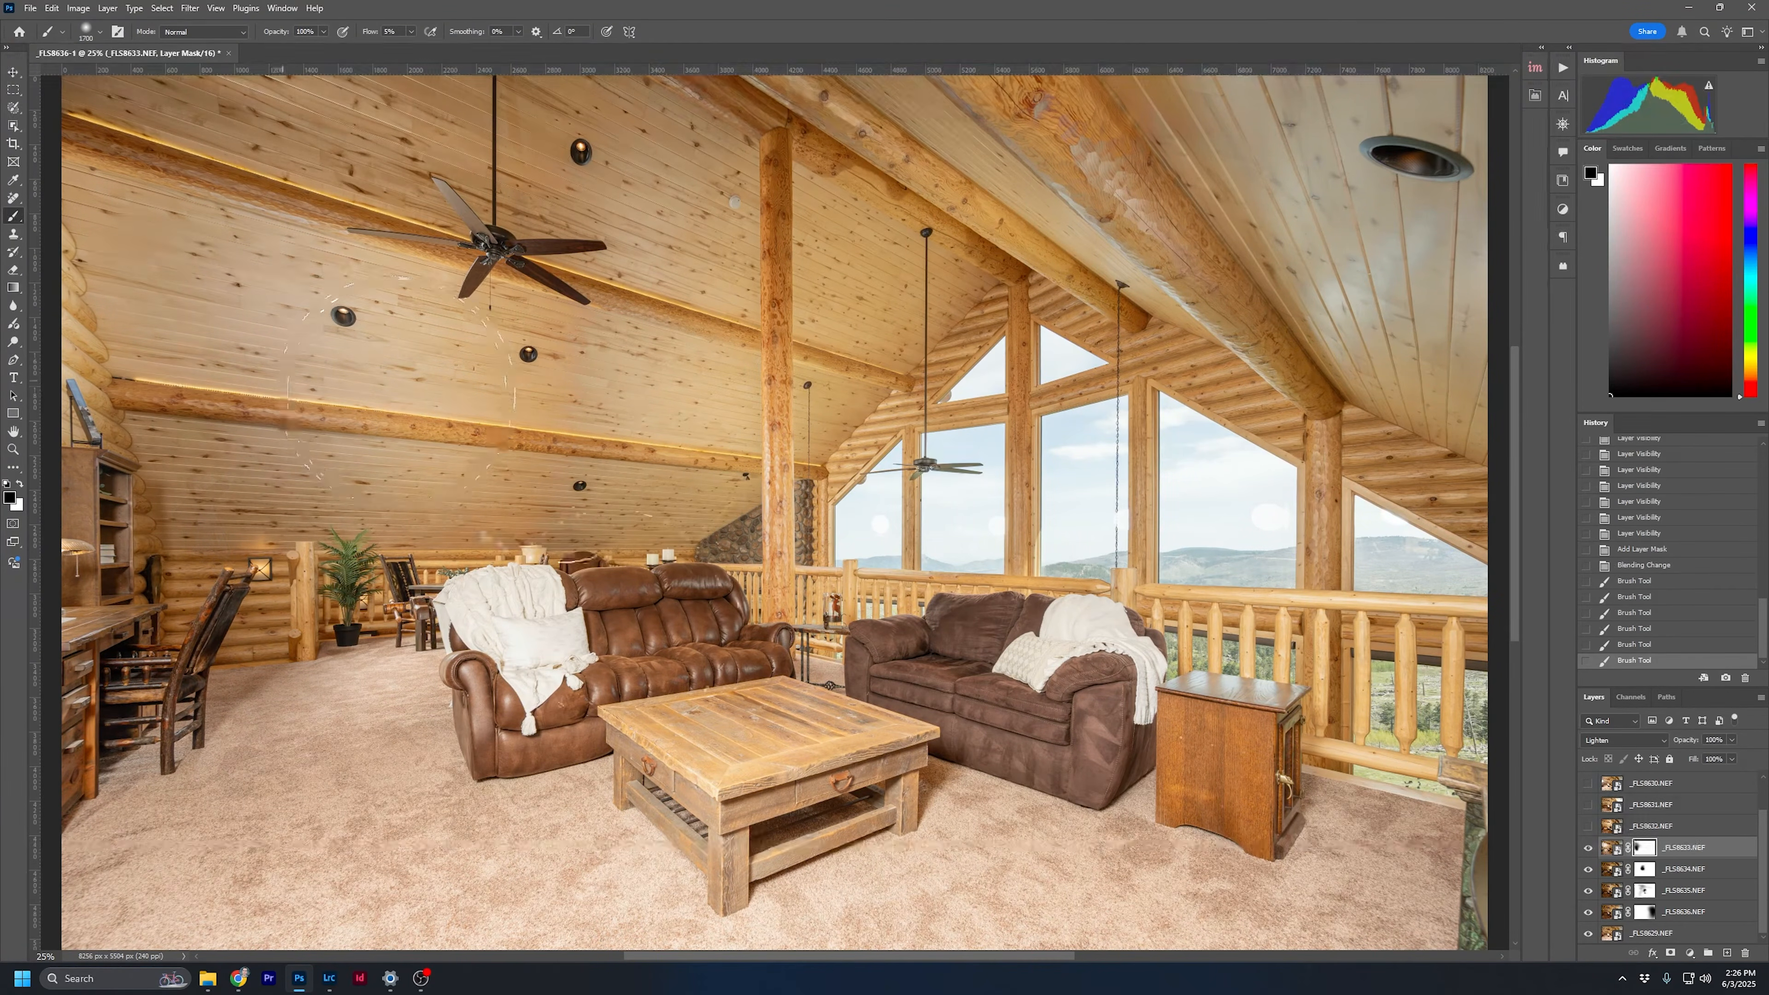
{"action": "left_click_drag", "start_coordinate": [65, 340], "coordinate": [419, 285]}
{"action": "left_click_drag", "start_coordinate": [419, 285], "coordinate": [502, 427]}
{"action": "left_click", "coordinate": [1587, 848]}
{"action": "left_click", "coordinate": [1588, 850]}
Try the masked _FLS8633.NEF layer in Normal blend mode, viewing it hidden and shown, and return it to Lighten
{"action": "left_click", "coordinate": [1630, 740]}
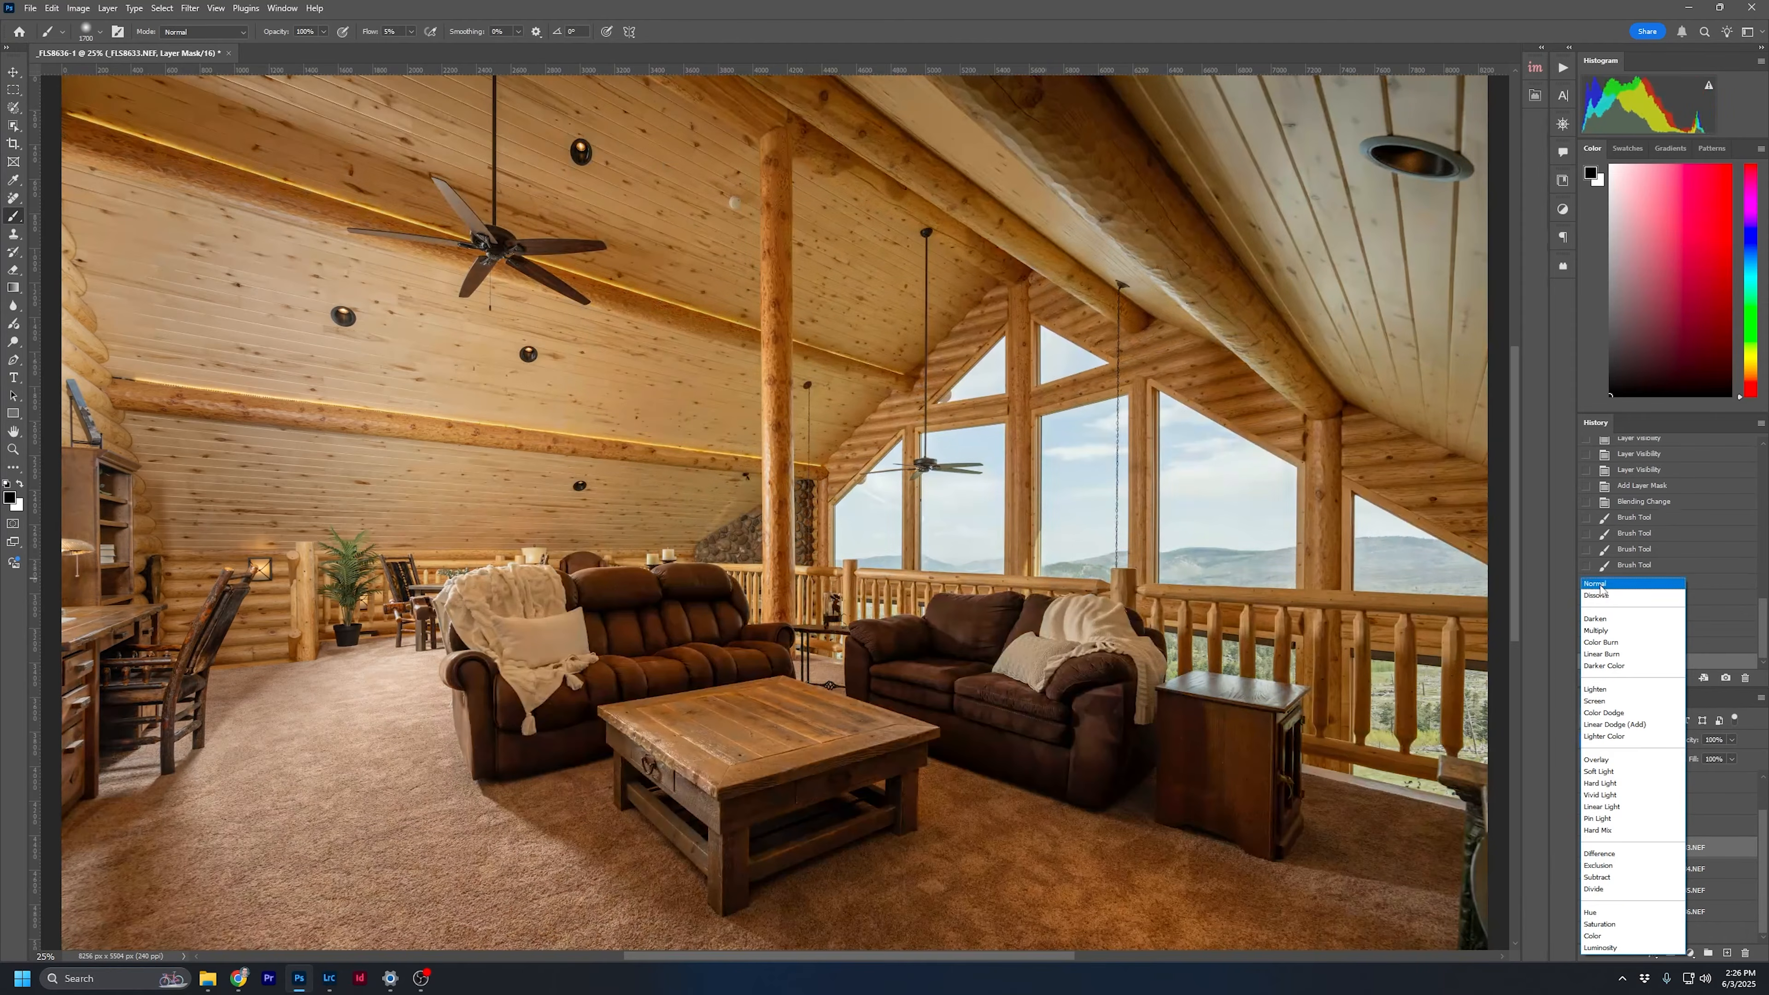
{"action": "left_click", "coordinate": [1599, 585]}
{"action": "left_click", "coordinate": [1589, 848]}
{"action": "left_click", "coordinate": [1588, 850]}
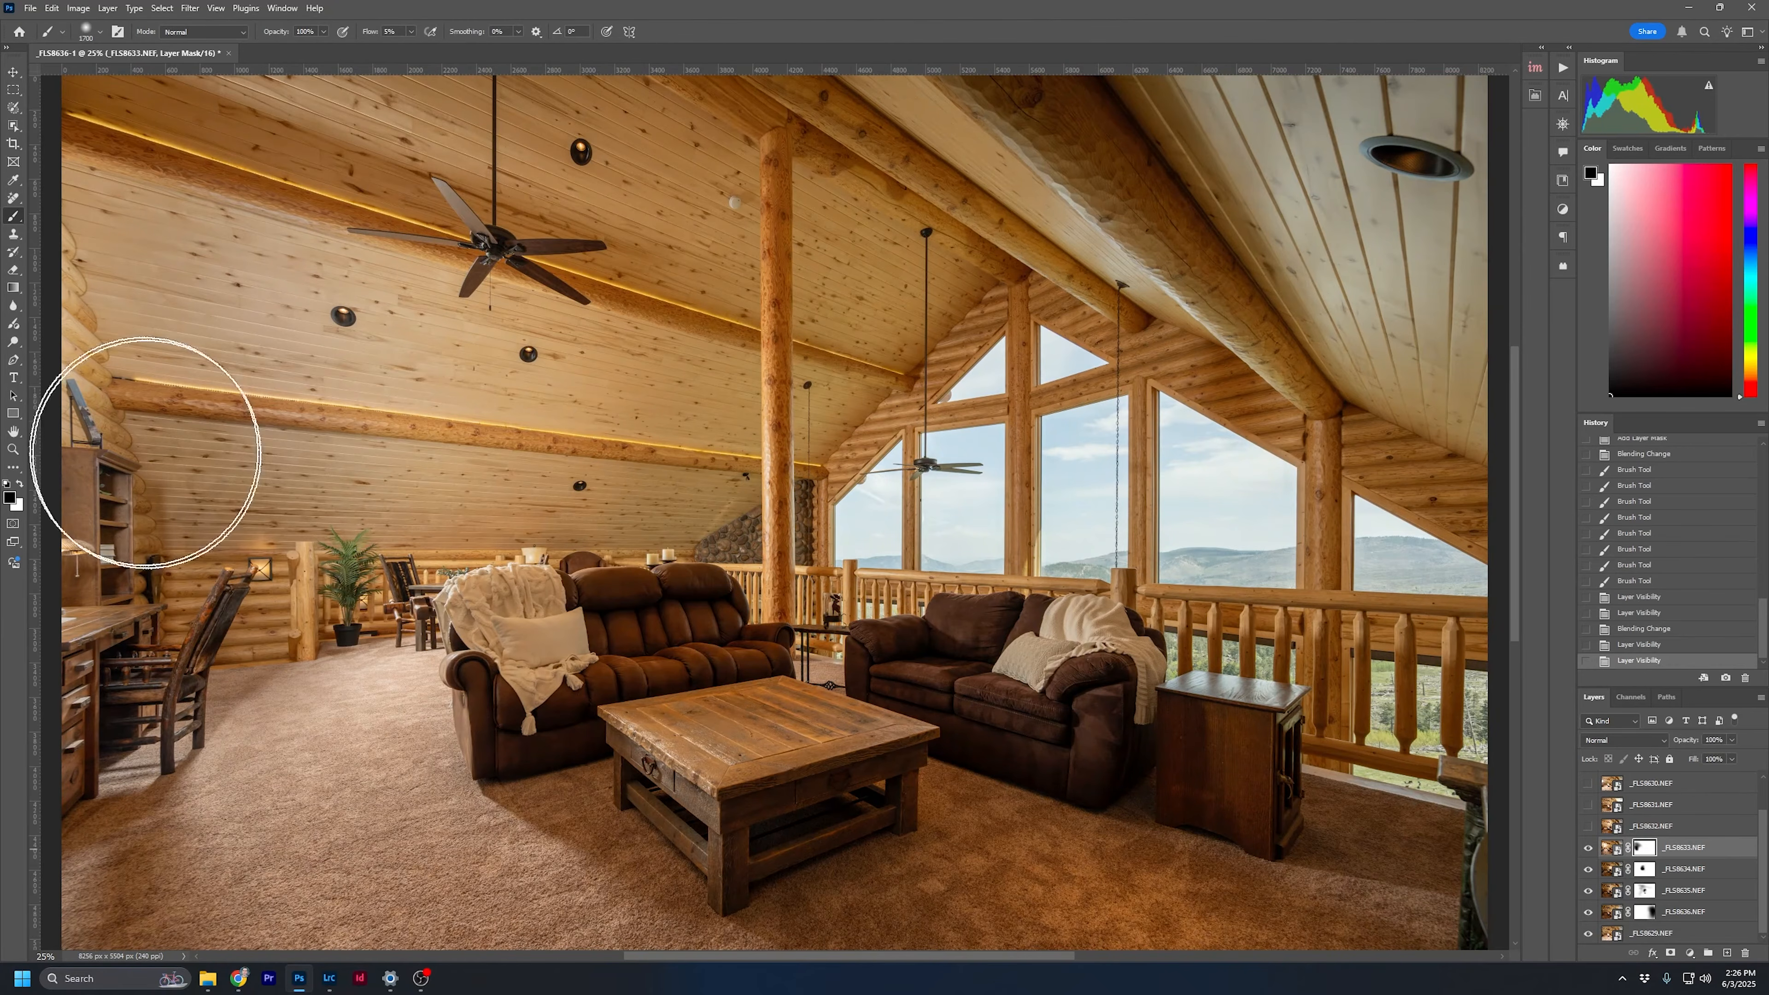
{"action": "left_click", "coordinate": [1623, 742]}
{"action": "left_click", "coordinate": [1609, 680]}
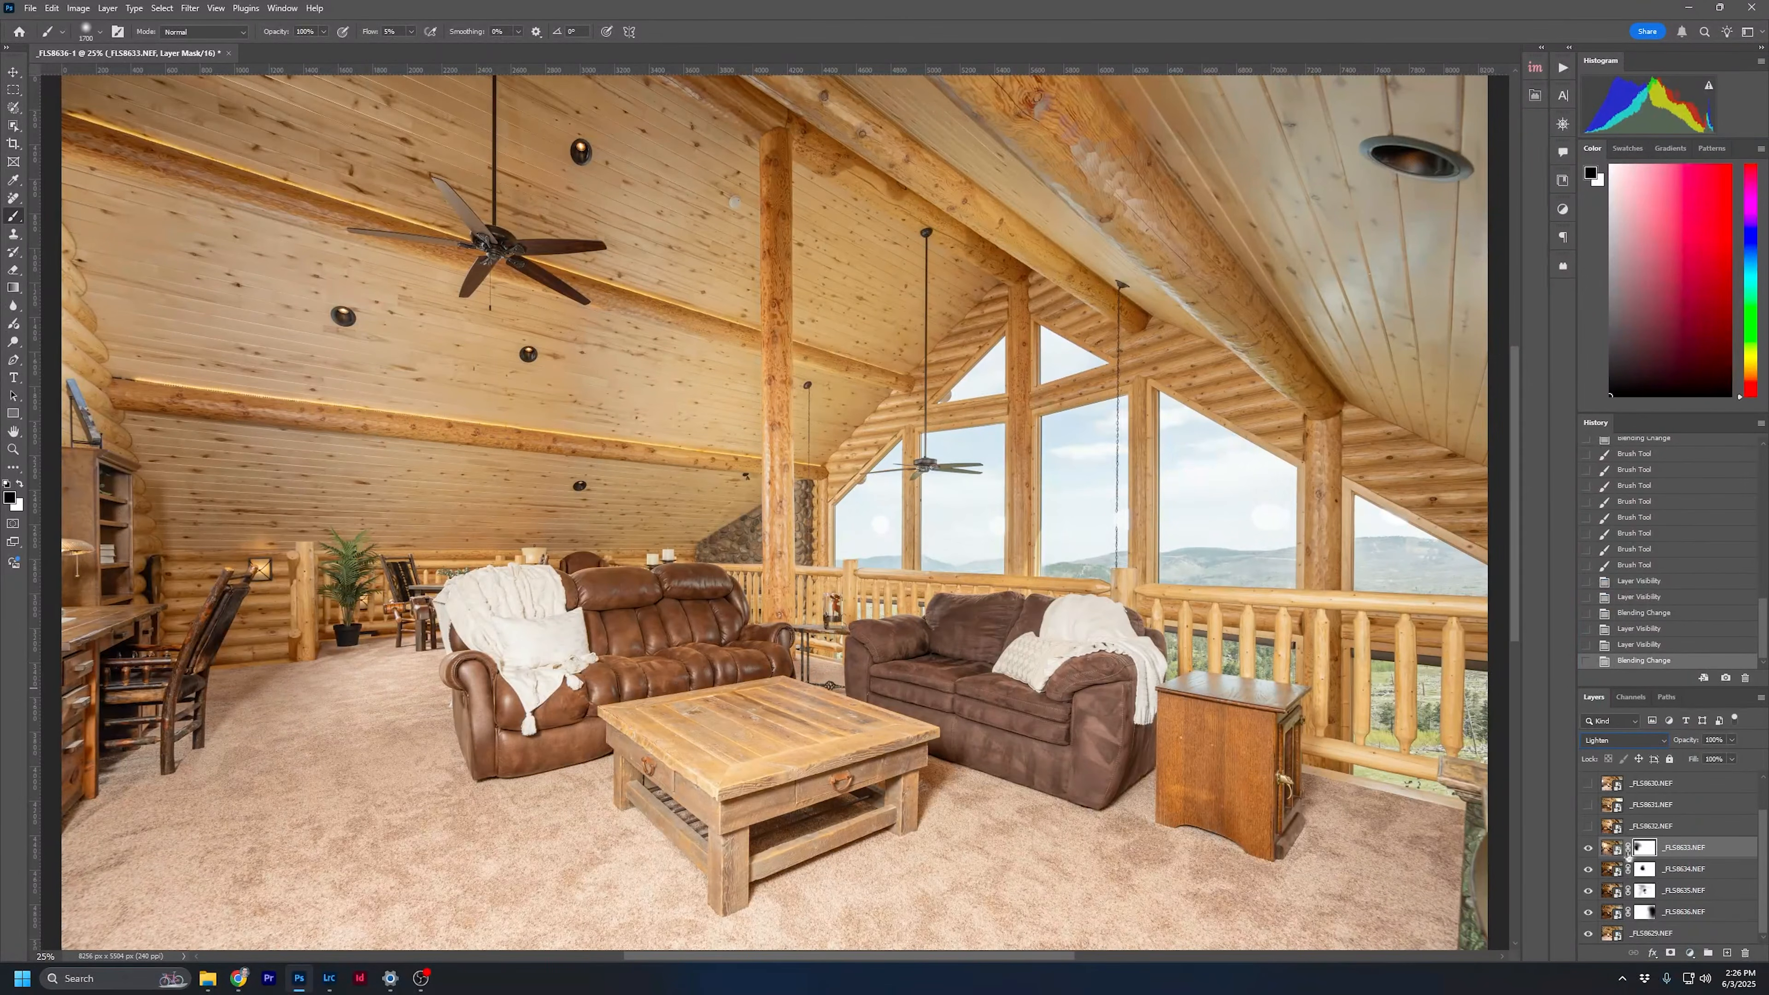
Show the _FLS8632.NEF layer, set its blend mode to Lighten, and add a white layer mask
{"action": "scroll", "coordinate": [1652, 844], "scroll_direction": "up", "scroll_amount": 1}
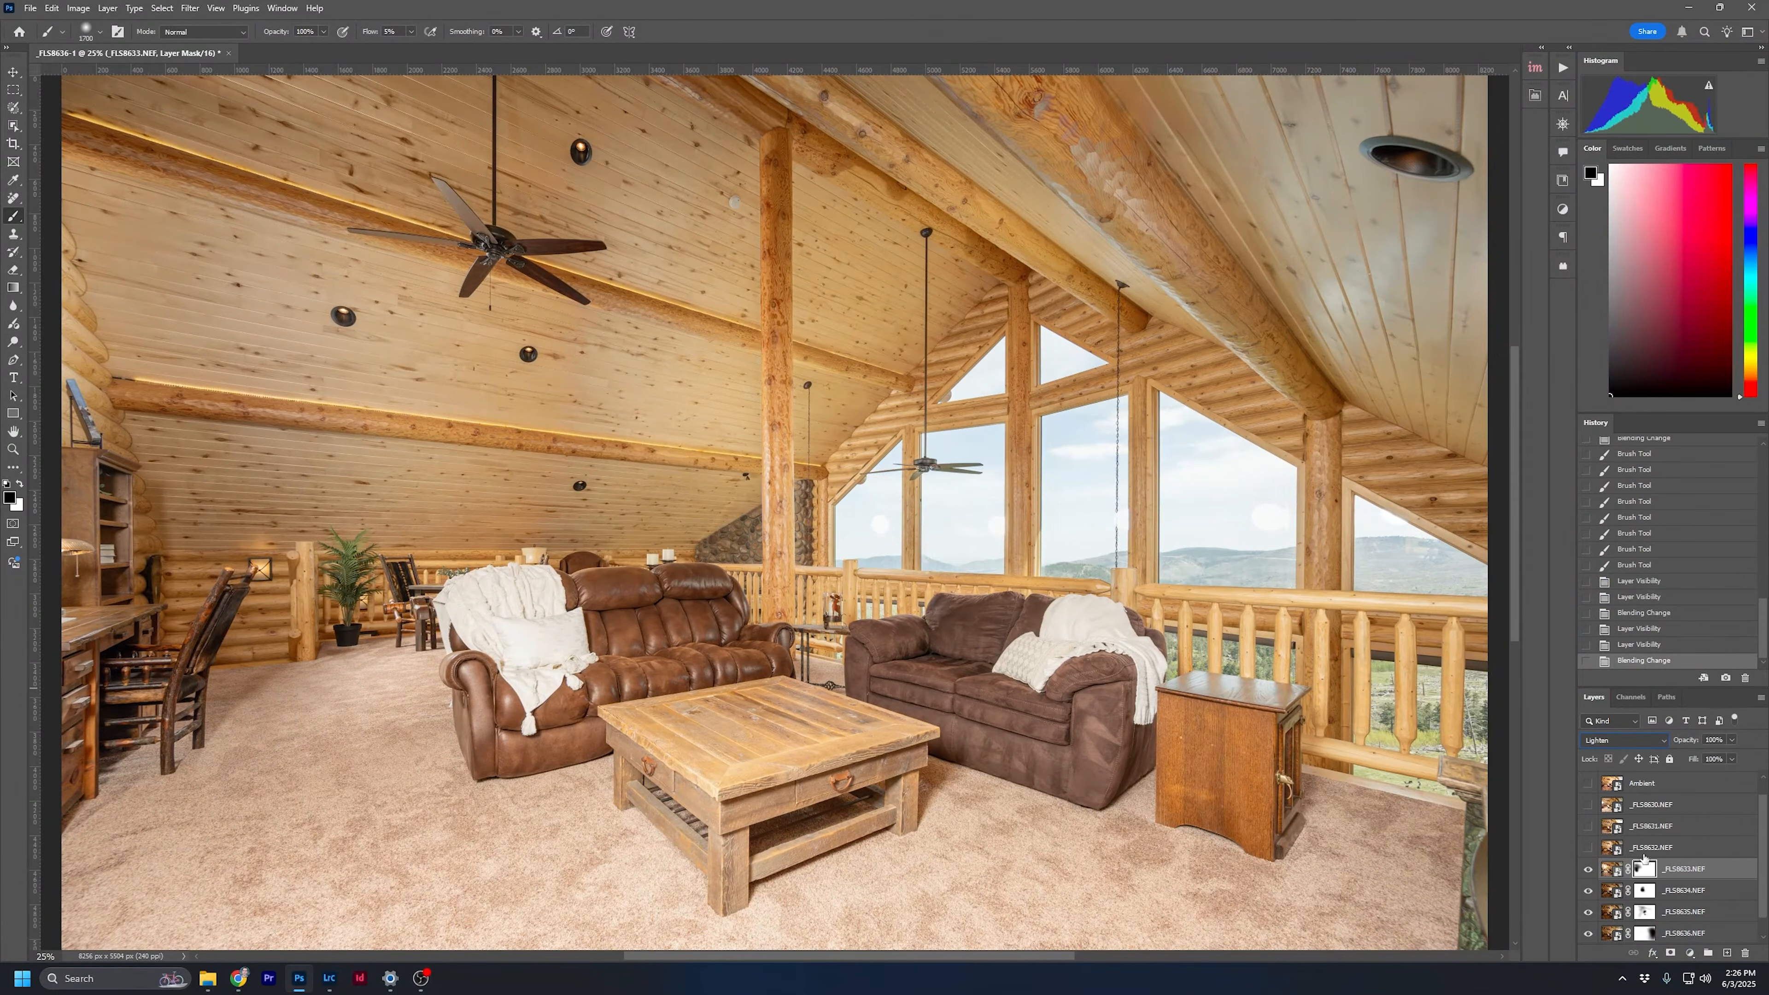
{"action": "left_click", "coordinate": [1588, 848]}
{"action": "left_click", "coordinate": [1688, 850]}
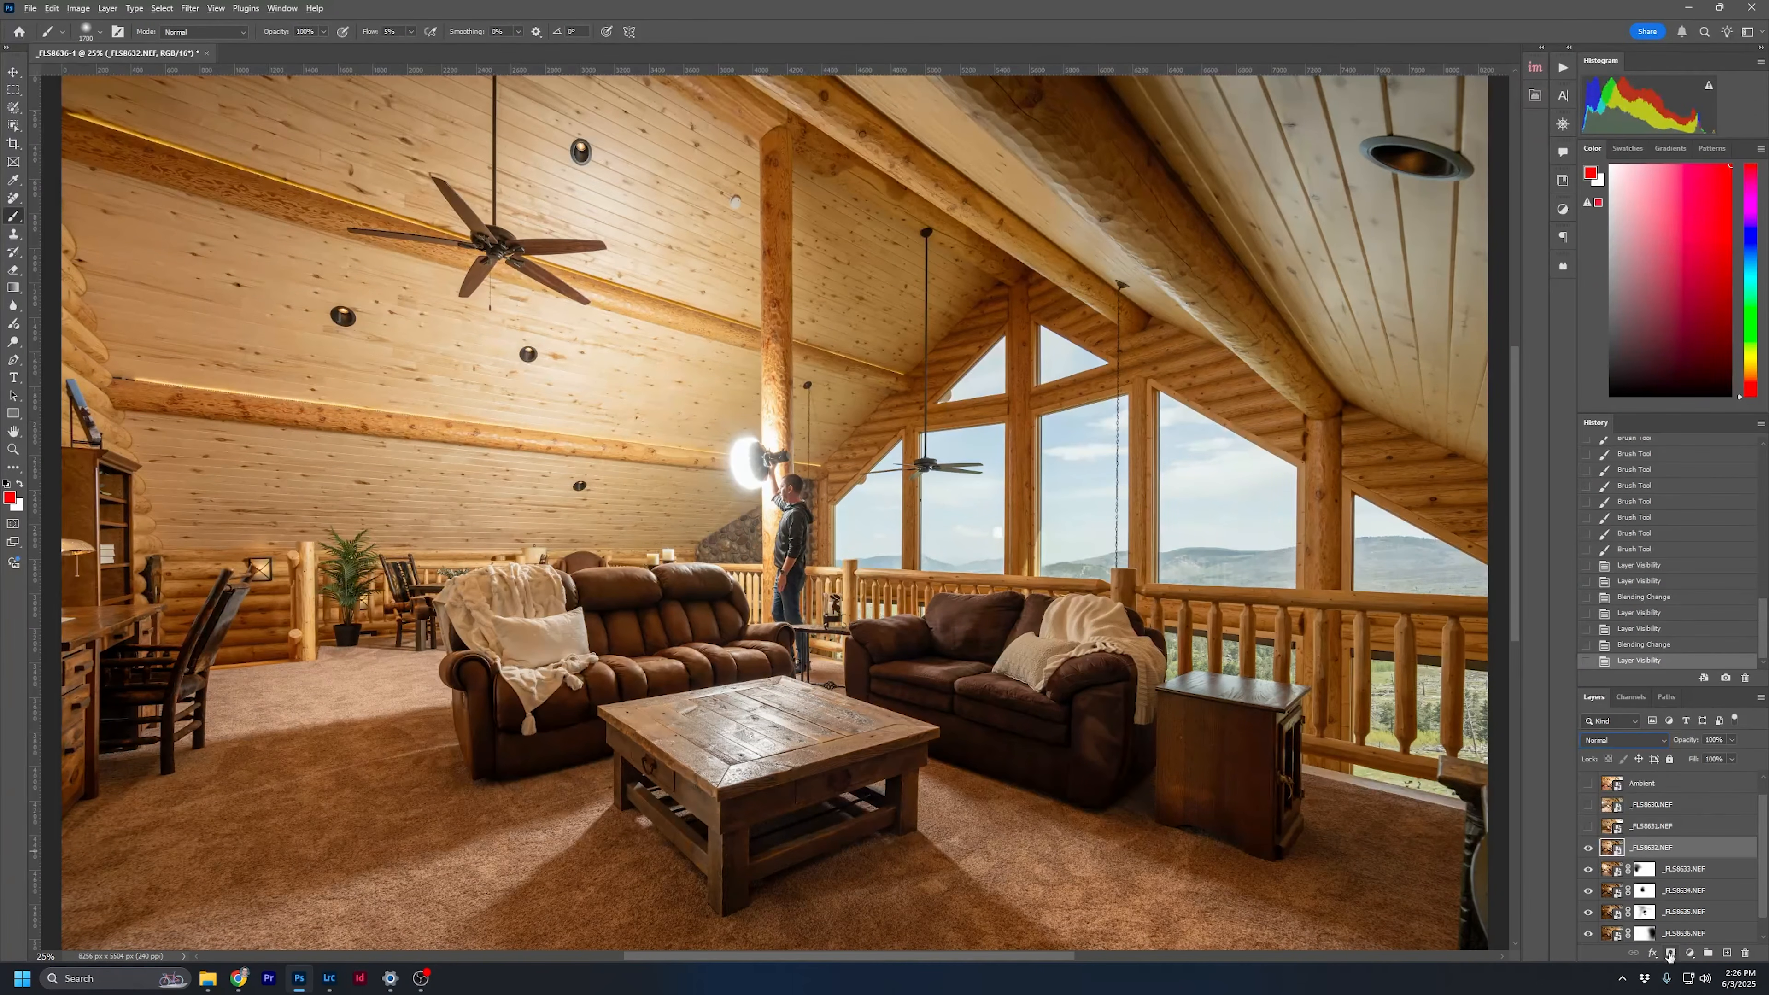
{"action": "left_click", "coordinate": [1621, 738]}
{"action": "left_click", "coordinate": [1614, 699]}
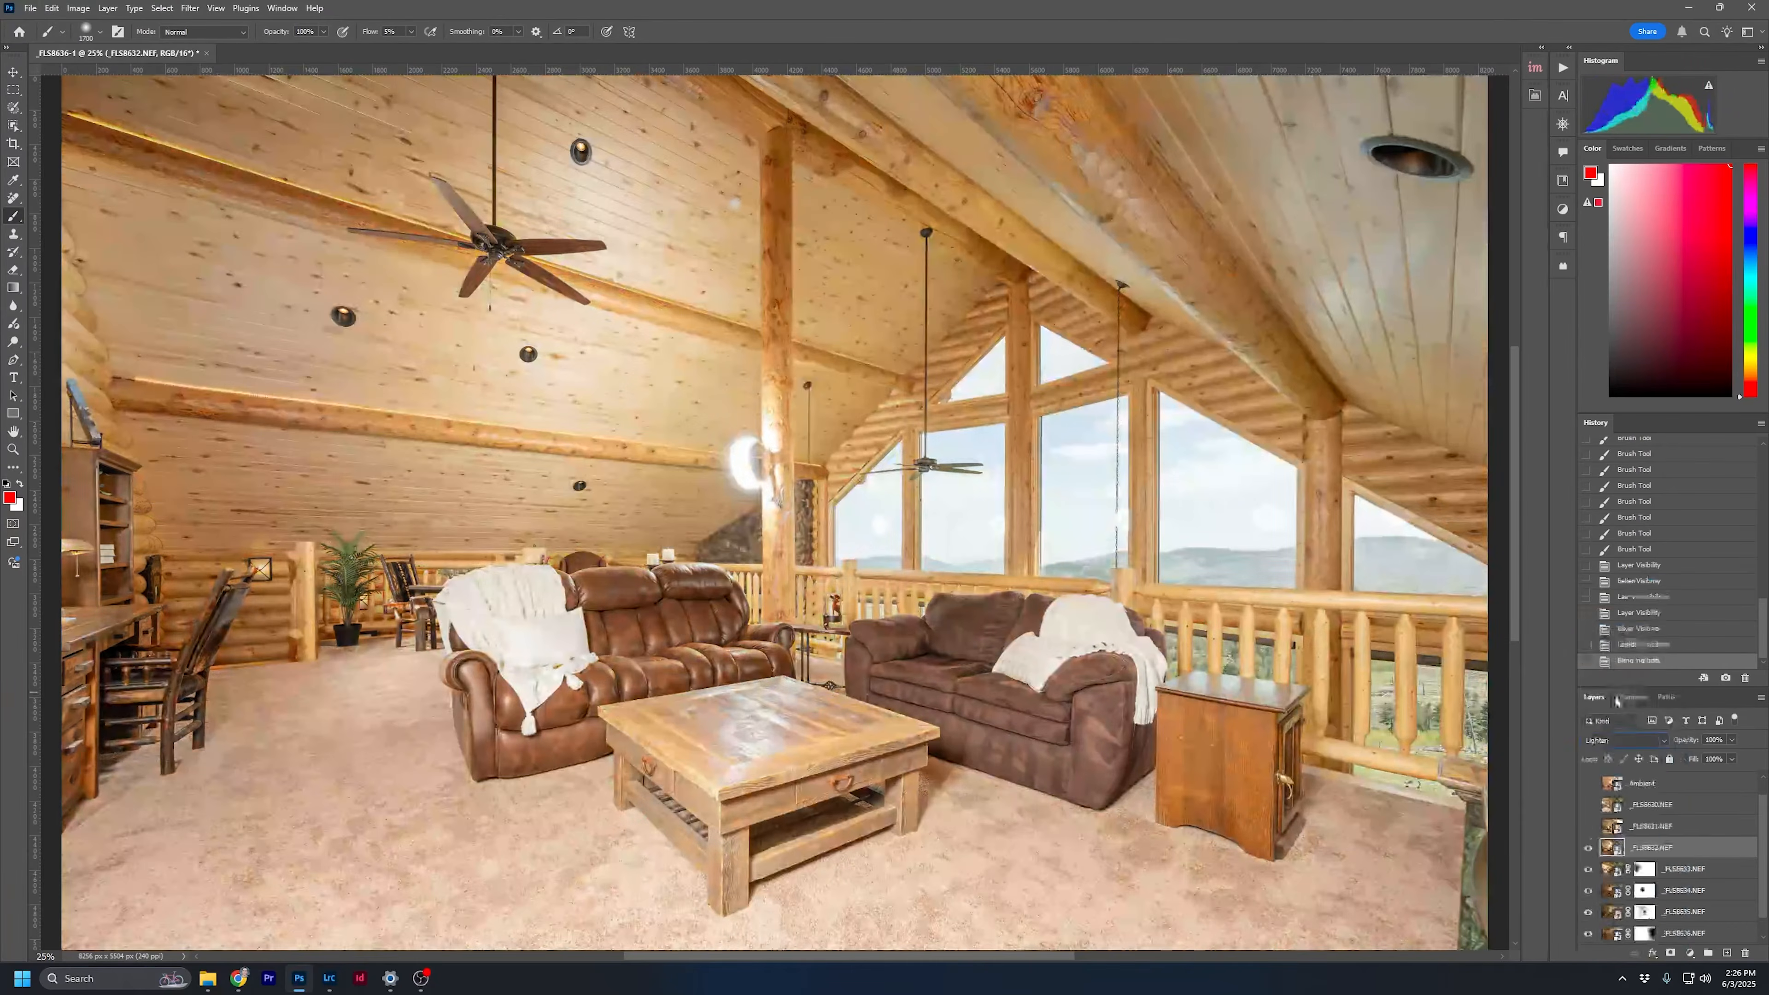
{"action": "left_click", "coordinate": [1671, 953]}
Paint black on the _FLS8632.NEF mask over the photographer and flash at the log post, the coffee table glare, and the ceiling
{"action": "mouse_move", "coordinate": [801, 442]}
{"action": "left_mouse_down"}
{"action": "mouse_move", "coordinate": [768, 488]}
{"action": "mouse_move", "coordinate": [806, 530]}
{"action": "mouse_move", "coordinate": [804, 495]}
{"action": "mouse_move", "coordinate": [845, 563]}
{"action": "mouse_move", "coordinate": [862, 540]}
{"action": "mouse_move", "coordinate": [816, 520]}
{"action": "mouse_move", "coordinate": [790, 572]}
{"action": "mouse_move", "coordinate": [694, 506]}
{"action": "mouse_move", "coordinate": [845, 466]}
{"action": "mouse_move", "coordinate": [802, 470]}
{"action": "left_mouse_up"}
{"action": "mouse_move", "coordinate": [677, 730]}
{"action": "left_mouse_down"}
{"action": "mouse_move", "coordinate": [585, 710]}
{"action": "mouse_move", "coordinate": [707, 774]}
{"action": "left_mouse_up"}
{"action": "left_click_drag", "start_coordinate": [788, 531], "coordinate": [755, 479]}
{"action": "mouse_move", "coordinate": [622, 228]}
{"action": "left_mouse_down"}
{"action": "mouse_move", "coordinate": [738, 228]}
{"action": "mouse_move", "coordinate": [617, 226]}
{"action": "left_mouse_up"}
{"action": "mouse_move", "coordinate": [177, 203]}
{"action": "left_mouse_down"}
{"action": "mouse_move", "coordinate": [389, 256]}
{"action": "mouse_move", "coordinate": [320, 280]}
{"action": "left_mouse_up"}
{"action": "left_click_drag", "start_coordinate": [382, 479], "coordinate": [283, 204]}
{"action": "mouse_move", "coordinate": [493, 203]}
{"action": "left_mouse_down"}
{"action": "mouse_move", "coordinate": [546, 402]}
{"action": "mouse_move", "coordinate": [550, 379]}
{"action": "left_mouse_up"}
{"action": "left_click", "coordinate": [1588, 848]}
{"action": "left_click", "coordinate": [1588, 848]}
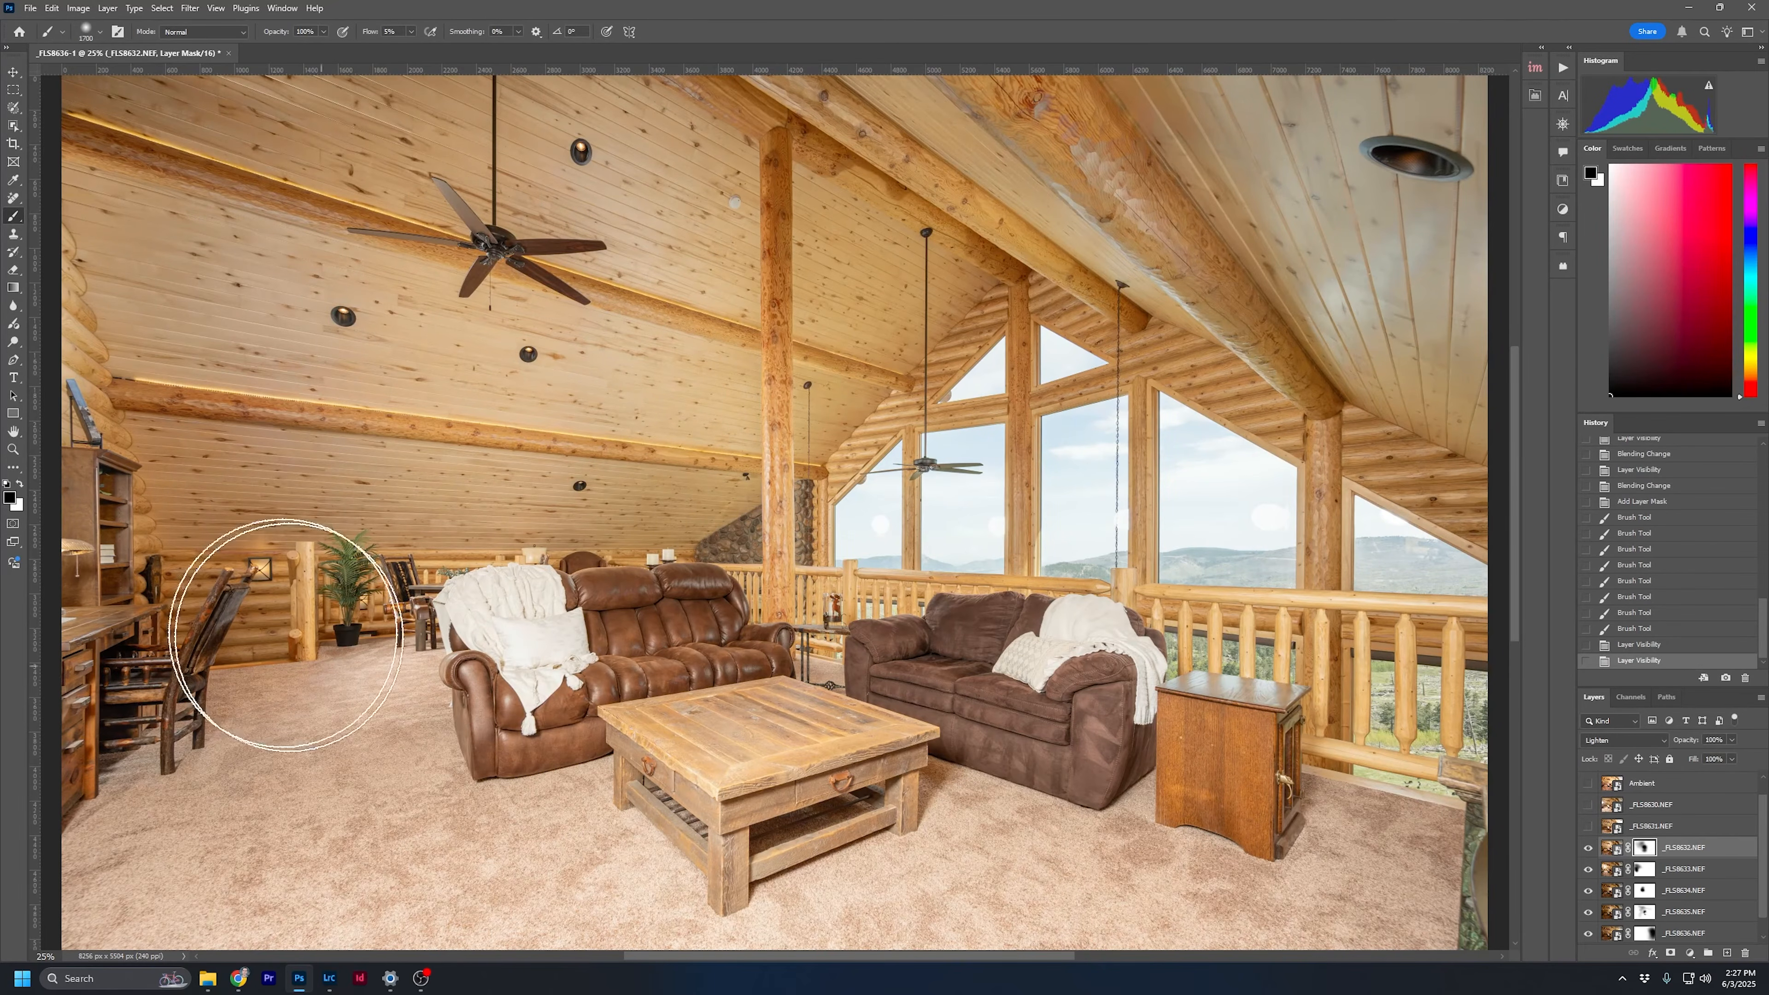
Show the _FLS8631.NEF layer, set its blend mode to Lighten, and add a white mask with black as the painting colour
{"action": "left_click", "coordinate": [1588, 827]}
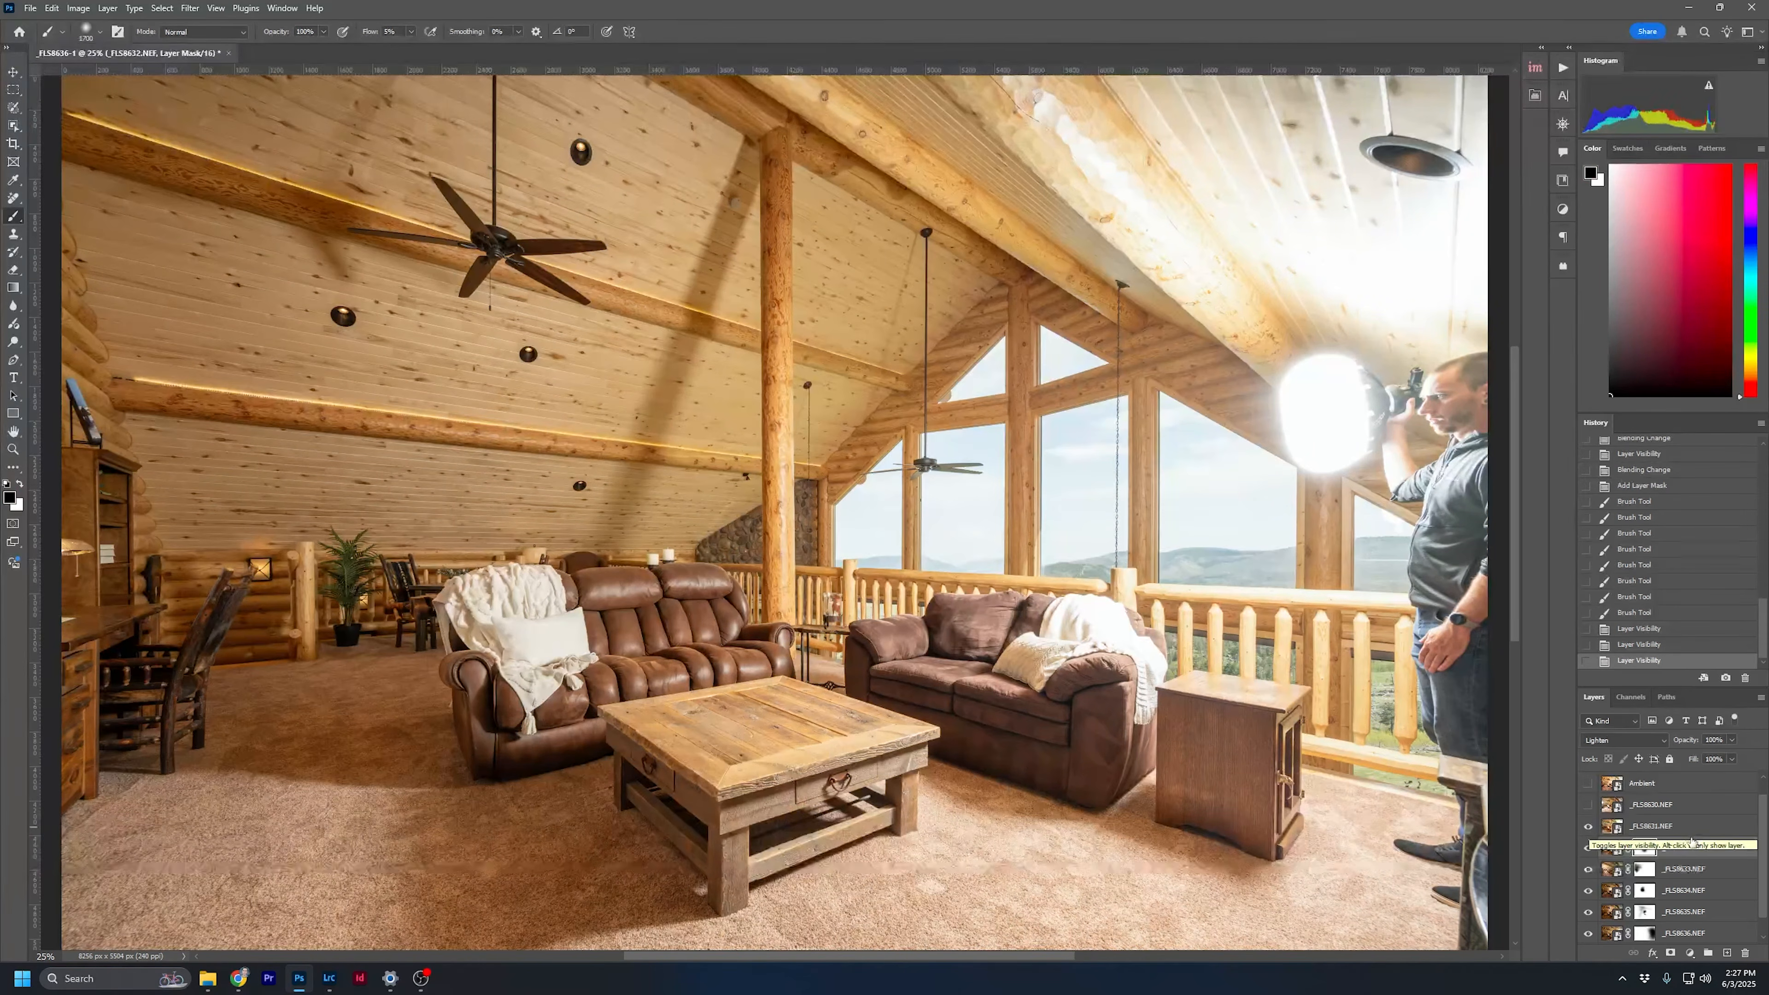
{"action": "left_click", "coordinate": [1678, 826]}
{"action": "left_click", "coordinate": [1625, 740]}
{"action": "left_click", "coordinate": [1622, 679]}
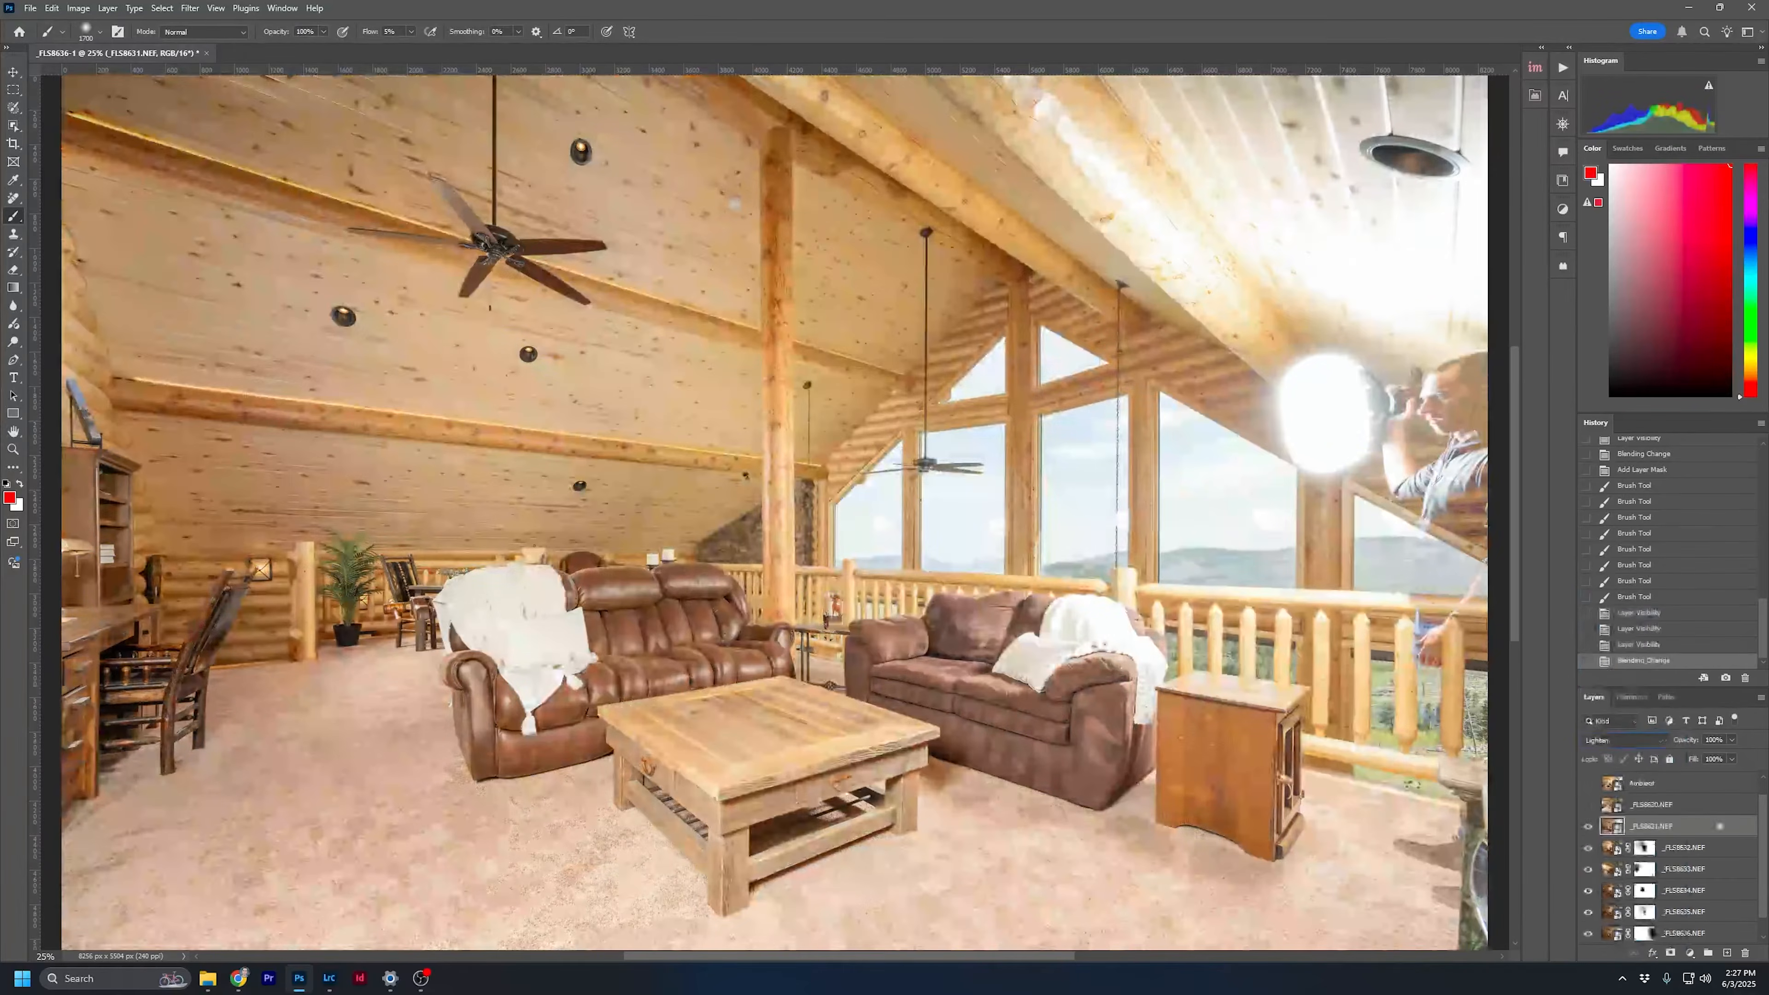
{"action": "left_click", "coordinate": [1669, 953]}
{"action": "key", "text": "d"}
Paint black on the _FLS8631.NEF mask over the photographer and large flash beside the windows with a greatly enlarged brush
{"action": "left_click_drag", "start_coordinate": [1316, 404], "coordinate": [1382, 429]}
{"action": "key", "text": "bracketright"}
{"action": "key", "text": "bracketright"}
{"action": "key", "text": "bracketright"}
{"action": "key", "text": "bracketright"}
{"action": "key", "text": "bracketright"}
{"action": "key", "text": "bracketright"}
{"action": "key", "text": "bracketright"}
{"action": "key", "text": "bracketright"}
{"action": "key", "text": "bracketright"}
{"action": "key", "text": "bracketright"}
{"action": "key", "text": "bracketright"}
{"action": "key", "text": "bracketright"}
{"action": "mouse_move", "coordinate": [1303, 299]}
{"action": "left_mouse_down"}
{"action": "mouse_move", "coordinate": [1449, 241]}
{"action": "mouse_move", "coordinate": [1368, 234]}
{"action": "mouse_move", "coordinate": [1302, 670]}
{"action": "mouse_move", "coordinate": [1146, 777]}
{"action": "mouse_move", "coordinate": [1343, 810]}
{"action": "mouse_move", "coordinate": [1335, 772]}
{"action": "left_mouse_up"}
{"action": "mouse_move", "coordinate": [1422, 510]}
{"action": "left_mouse_down"}
{"action": "mouse_move", "coordinate": [1466, 410]}
{"action": "mouse_move", "coordinate": [1426, 454]}
{"action": "mouse_move", "coordinate": [1330, 225]}
{"action": "mouse_move", "coordinate": [1424, 254]}
{"action": "left_mouse_up"}
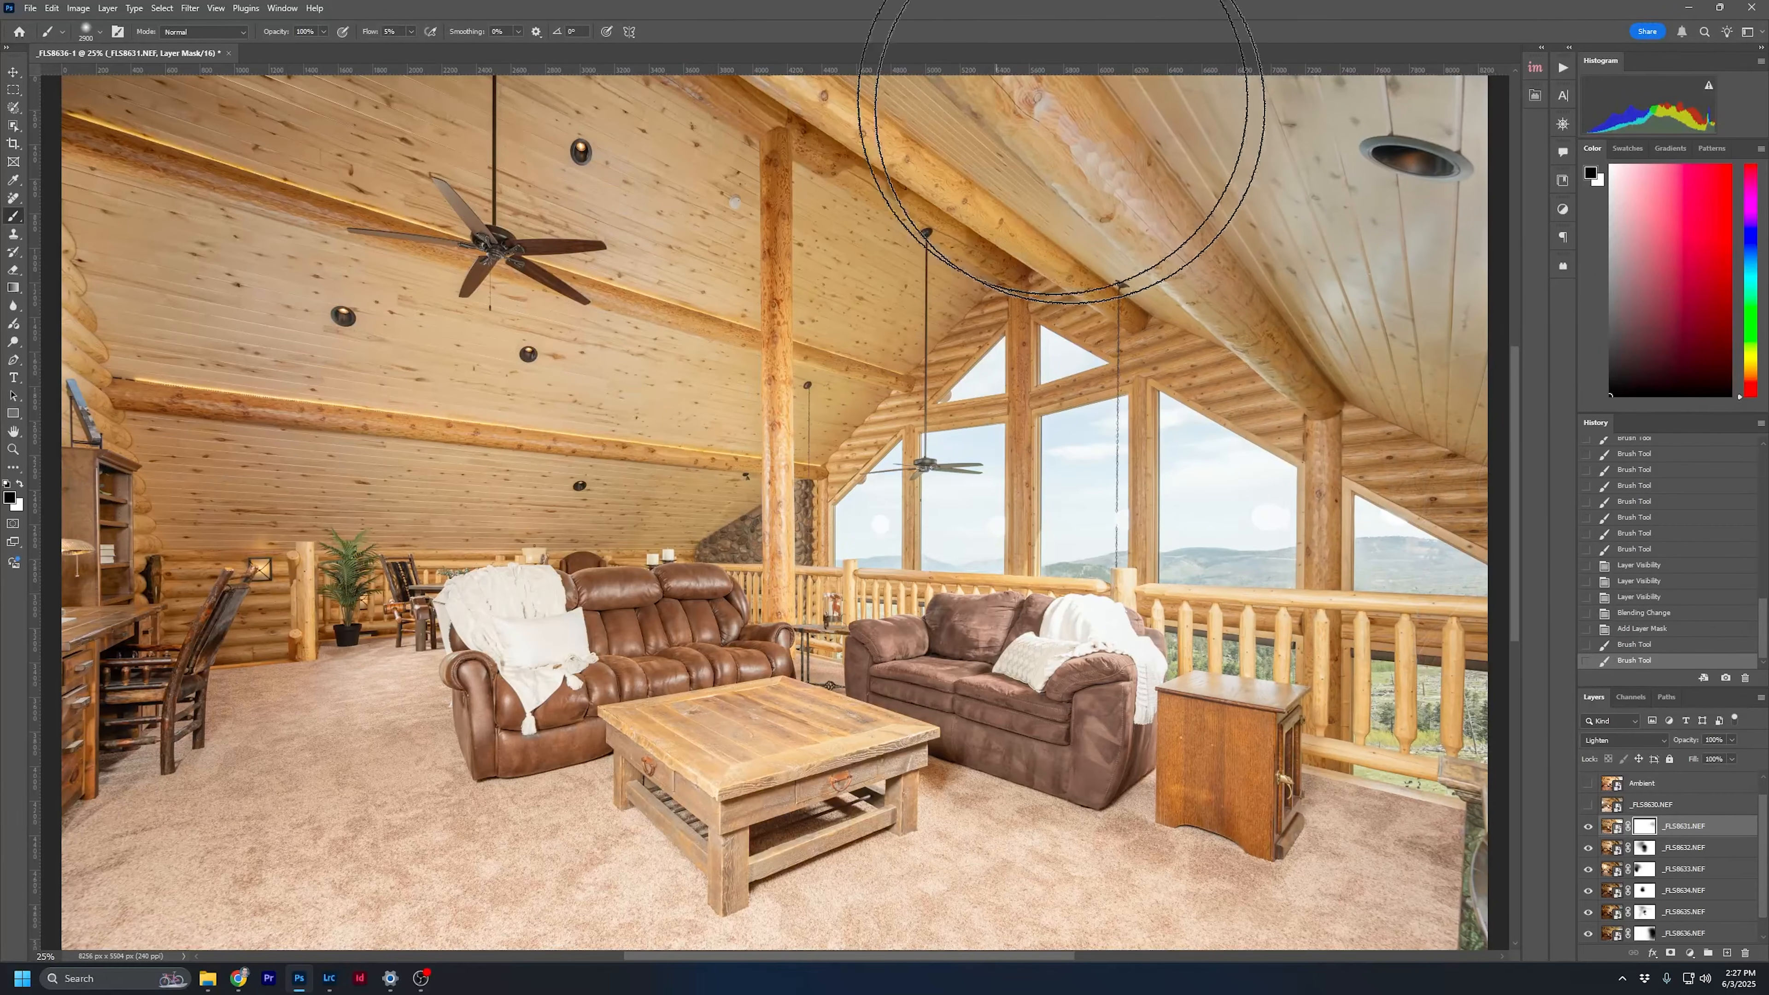
Paint black on the _FLS8631.NEF mask over the bright roof beams, railing and central seating area, comparing the layer hidden and shown
{"action": "mouse_move", "coordinate": [1171, 216]}
{"action": "left_mouse_down"}
{"action": "mouse_move", "coordinate": [1057, 222]}
{"action": "mouse_move", "coordinate": [1308, 563]}
{"action": "left_mouse_up"}
{"action": "mouse_move", "coordinate": [1169, 200]}
{"action": "left_mouse_down"}
{"action": "mouse_move", "coordinate": [1529, 302]}
{"action": "mouse_move", "coordinate": [1491, 348]}
{"action": "mouse_move", "coordinate": [1344, 391]}
{"action": "left_mouse_up"}
{"action": "left_click_drag", "start_coordinate": [678, 417], "coordinate": [786, 553]}
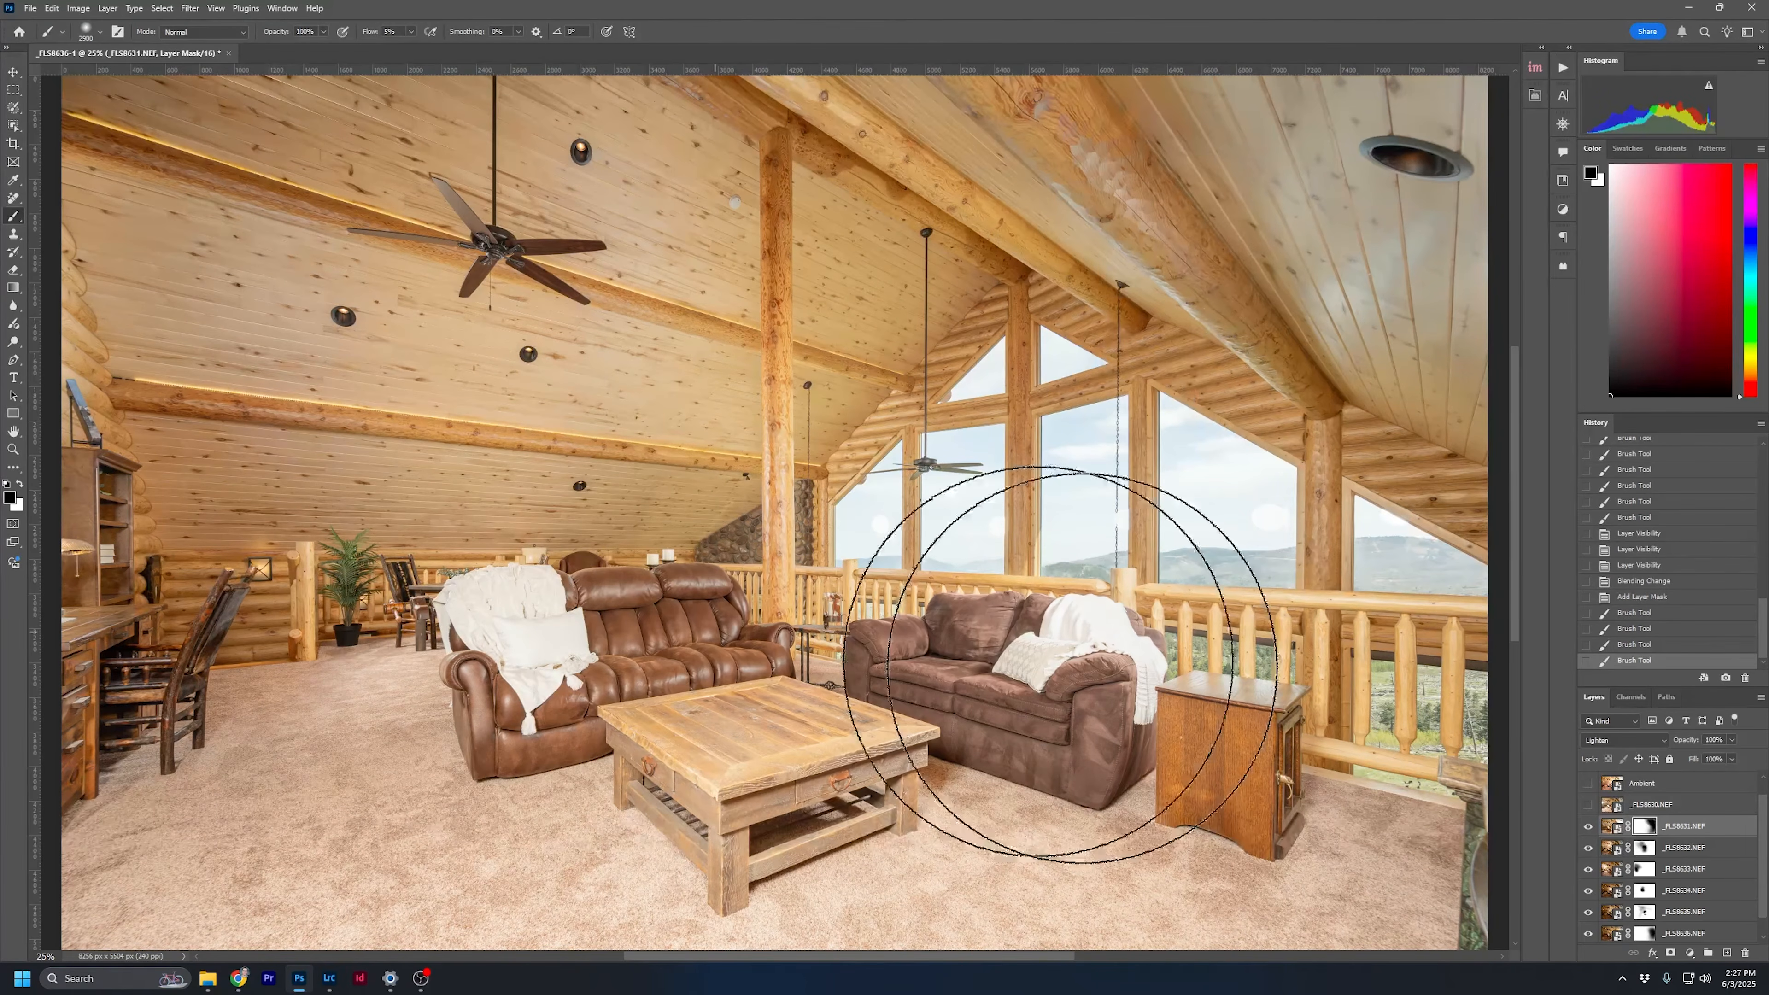
{"action": "left_click", "coordinate": [1588, 827]}
{"action": "left_click", "coordinate": [1587, 827]}
{"action": "left_click", "coordinate": [1588, 827]}
{"action": "left_click", "coordinate": [1587, 827]}
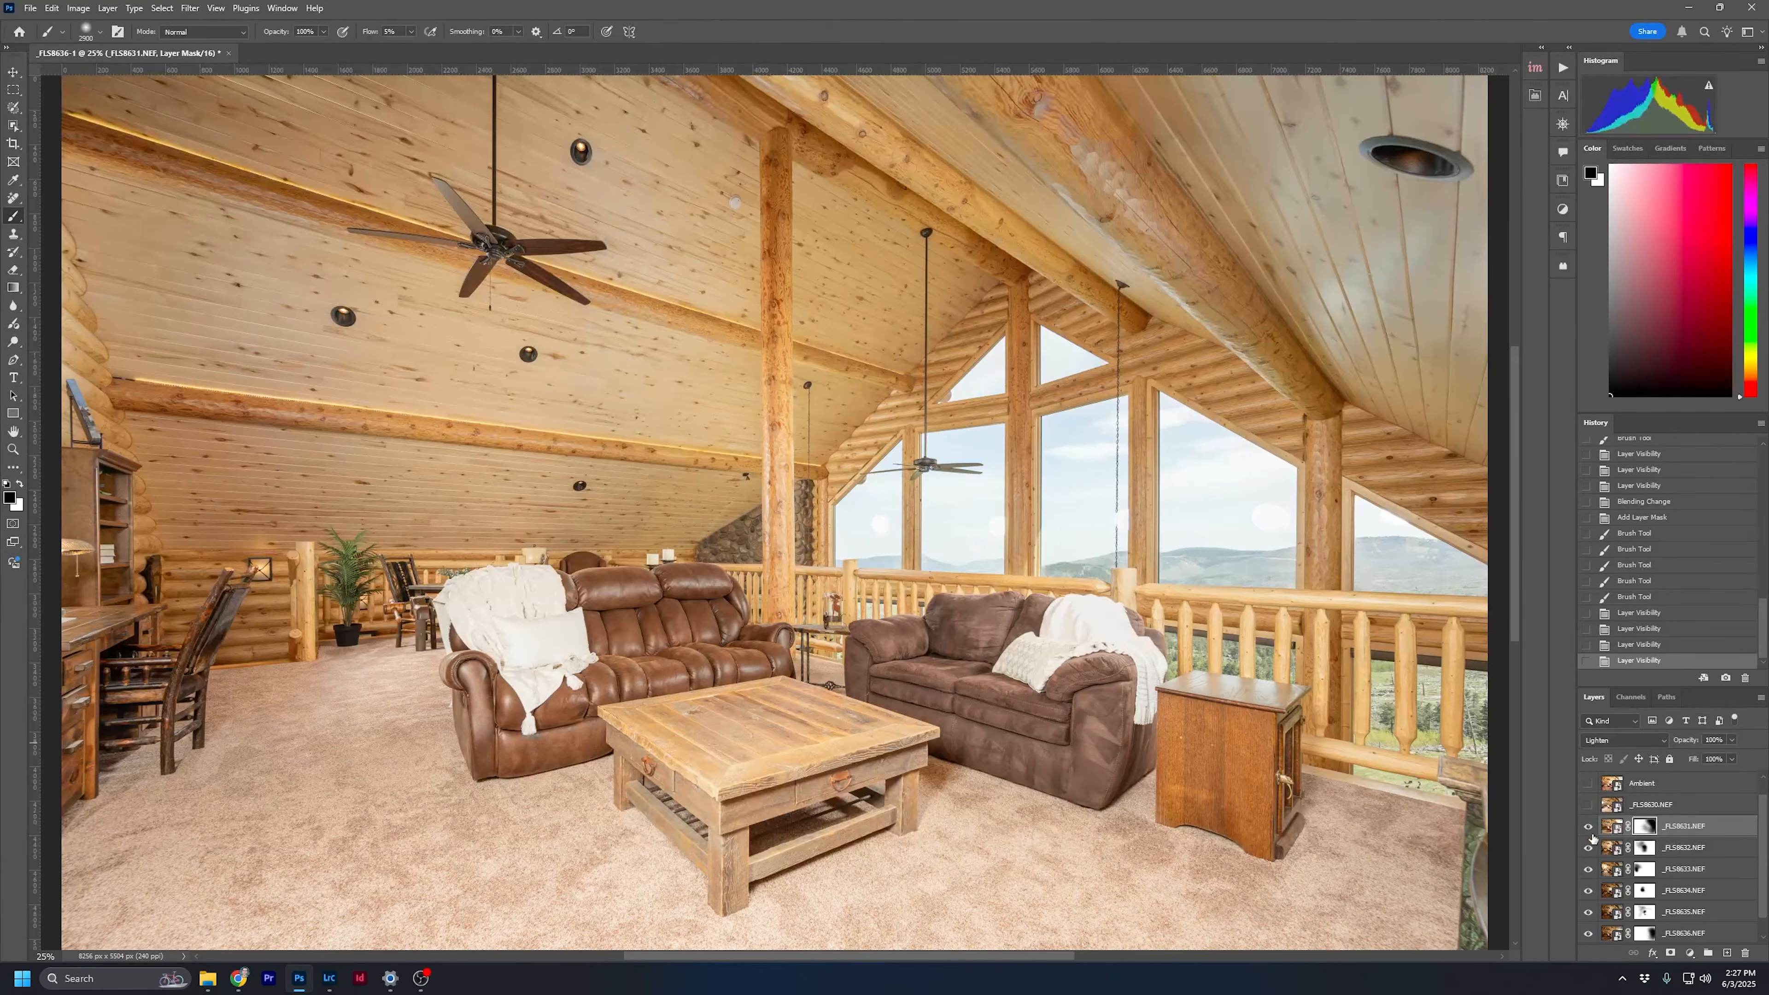
Select the masked layers _FLS8631.NEF through _FLS8636.NEF and compare the image with all of them hidden and shown
{"action": "scroll", "coordinate": [1644, 844], "scroll_direction": "down", "scroll_amount": 1}
{"action": "left_click", "coordinate": [1727, 913], "text": "shift"}
{"action": "left_click_drag", "start_coordinate": [1587, 806], "coordinate": [1590, 922]}
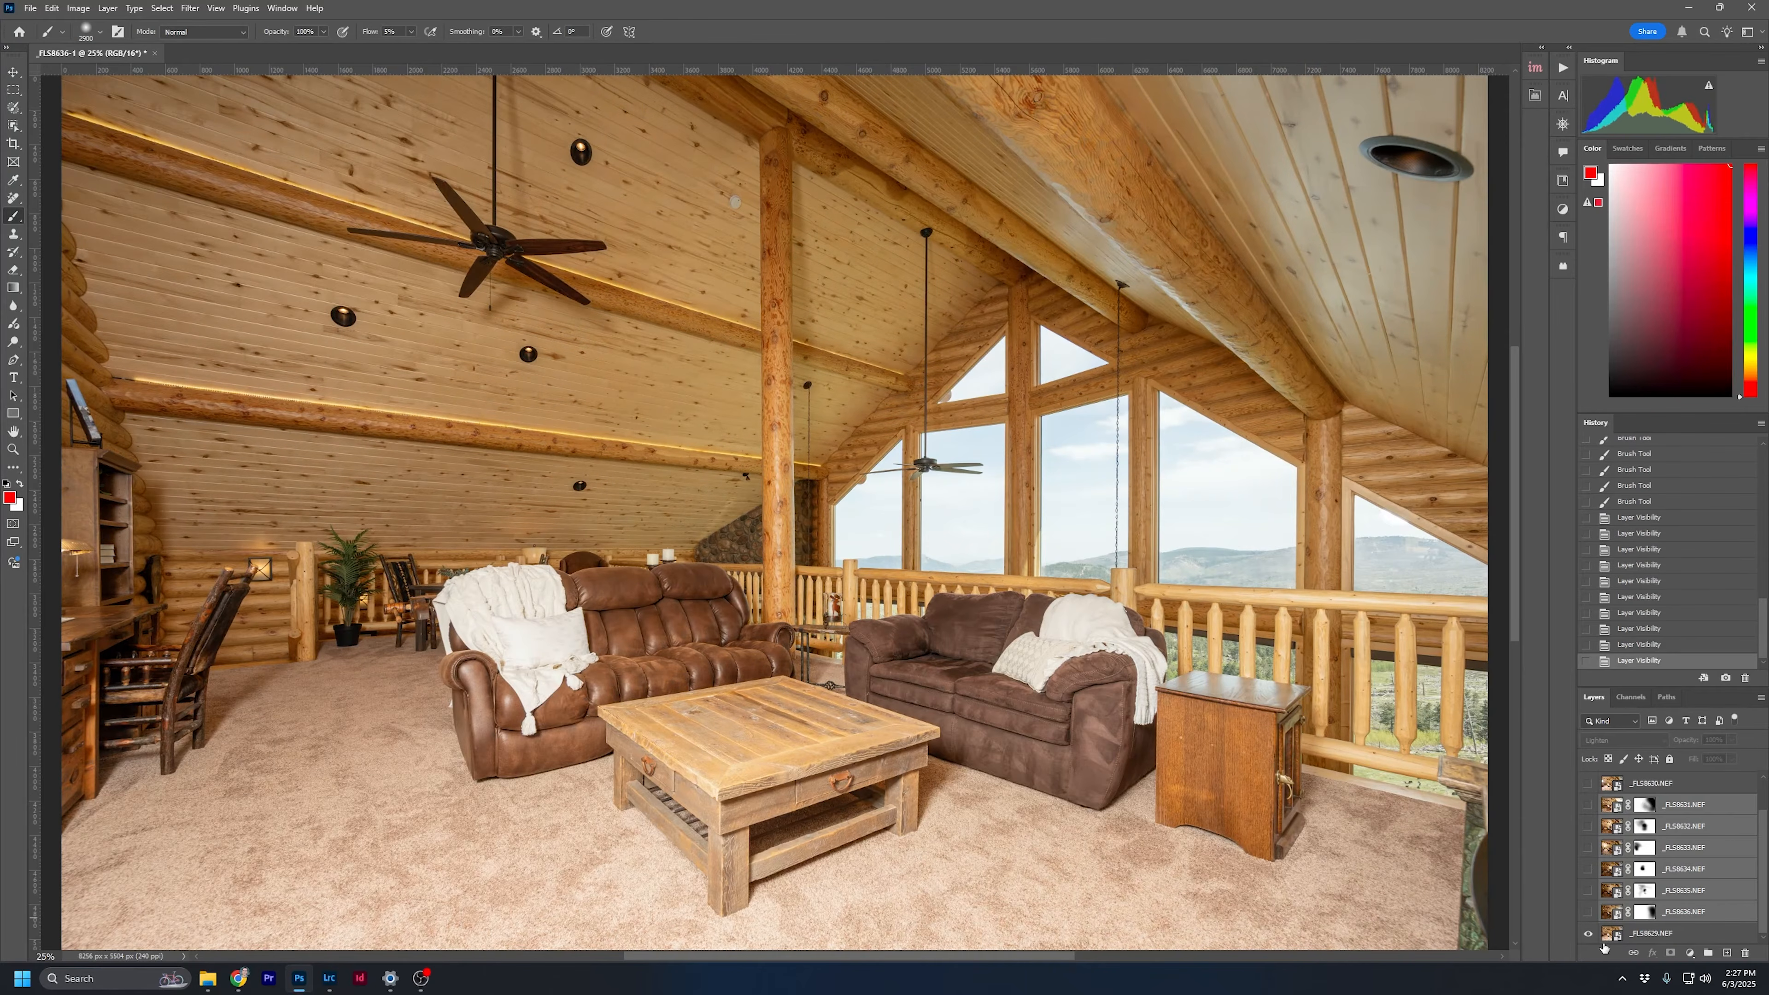
{"action": "left_click_drag", "start_coordinate": [1590, 921], "coordinate": [1587, 808]}
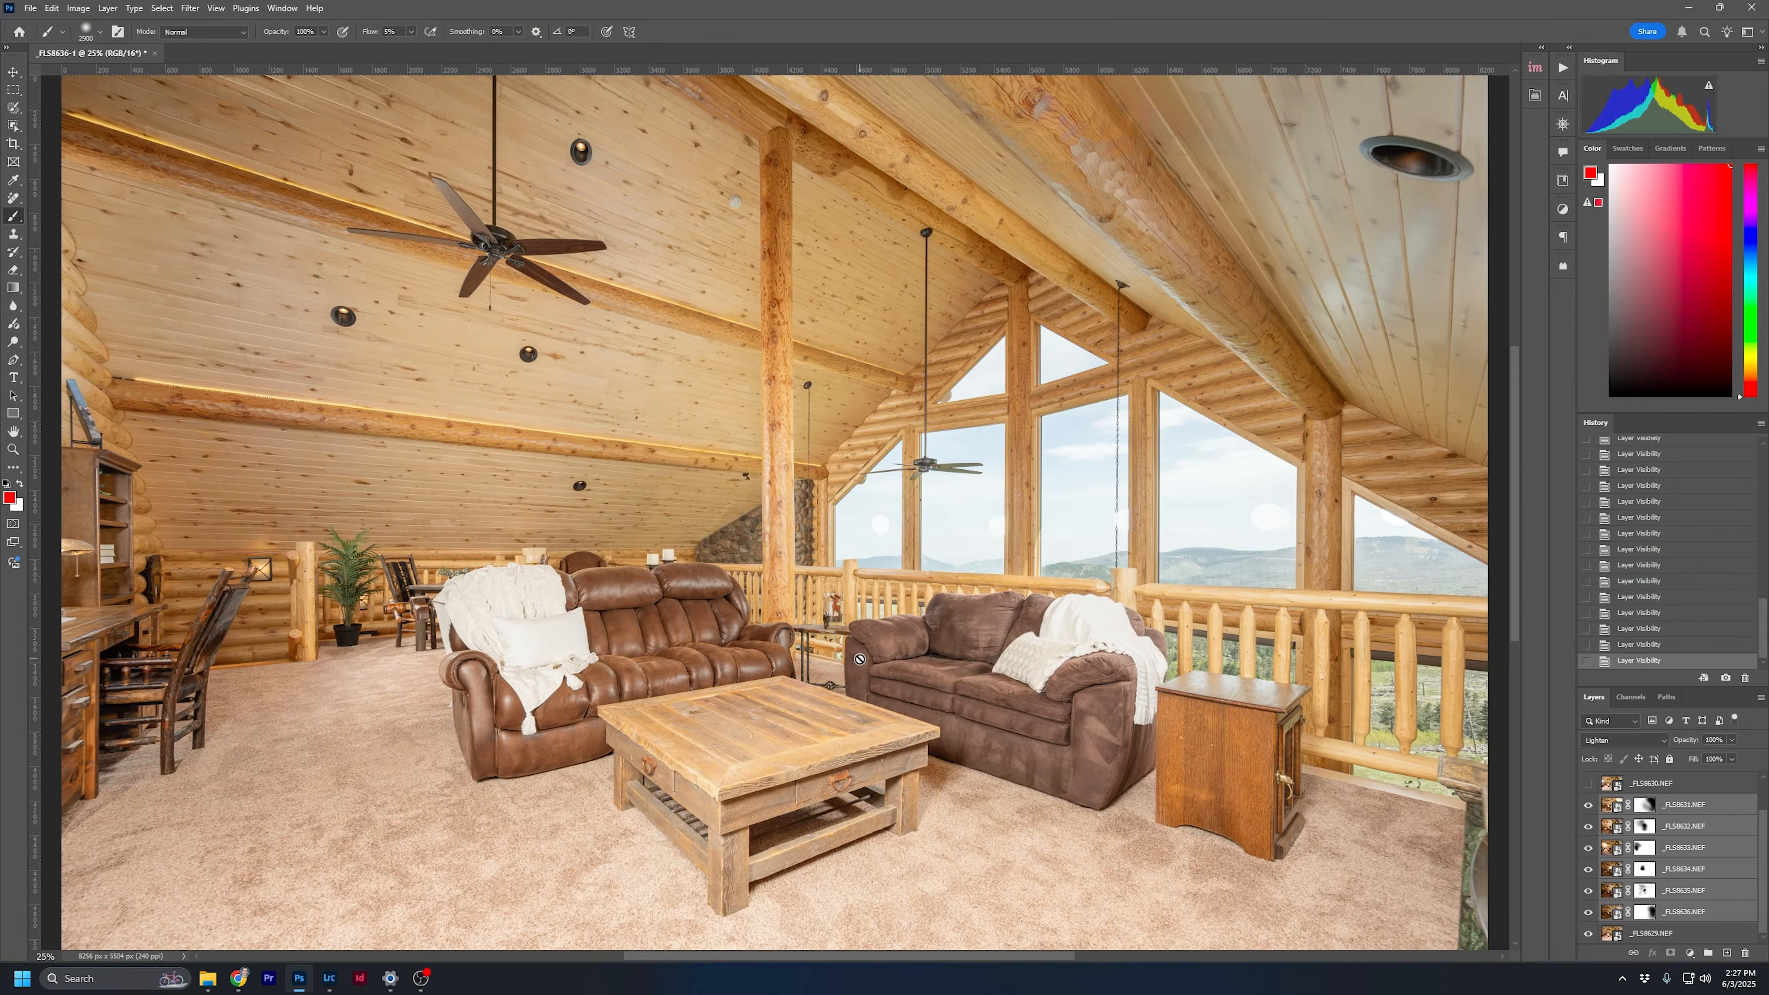
Show the _FLS8630.NEF layer, set its blend mode to Lighten, and add a white layer mask
{"action": "scroll", "coordinate": [1608, 851], "scroll_direction": "up", "scroll_amount": 1}
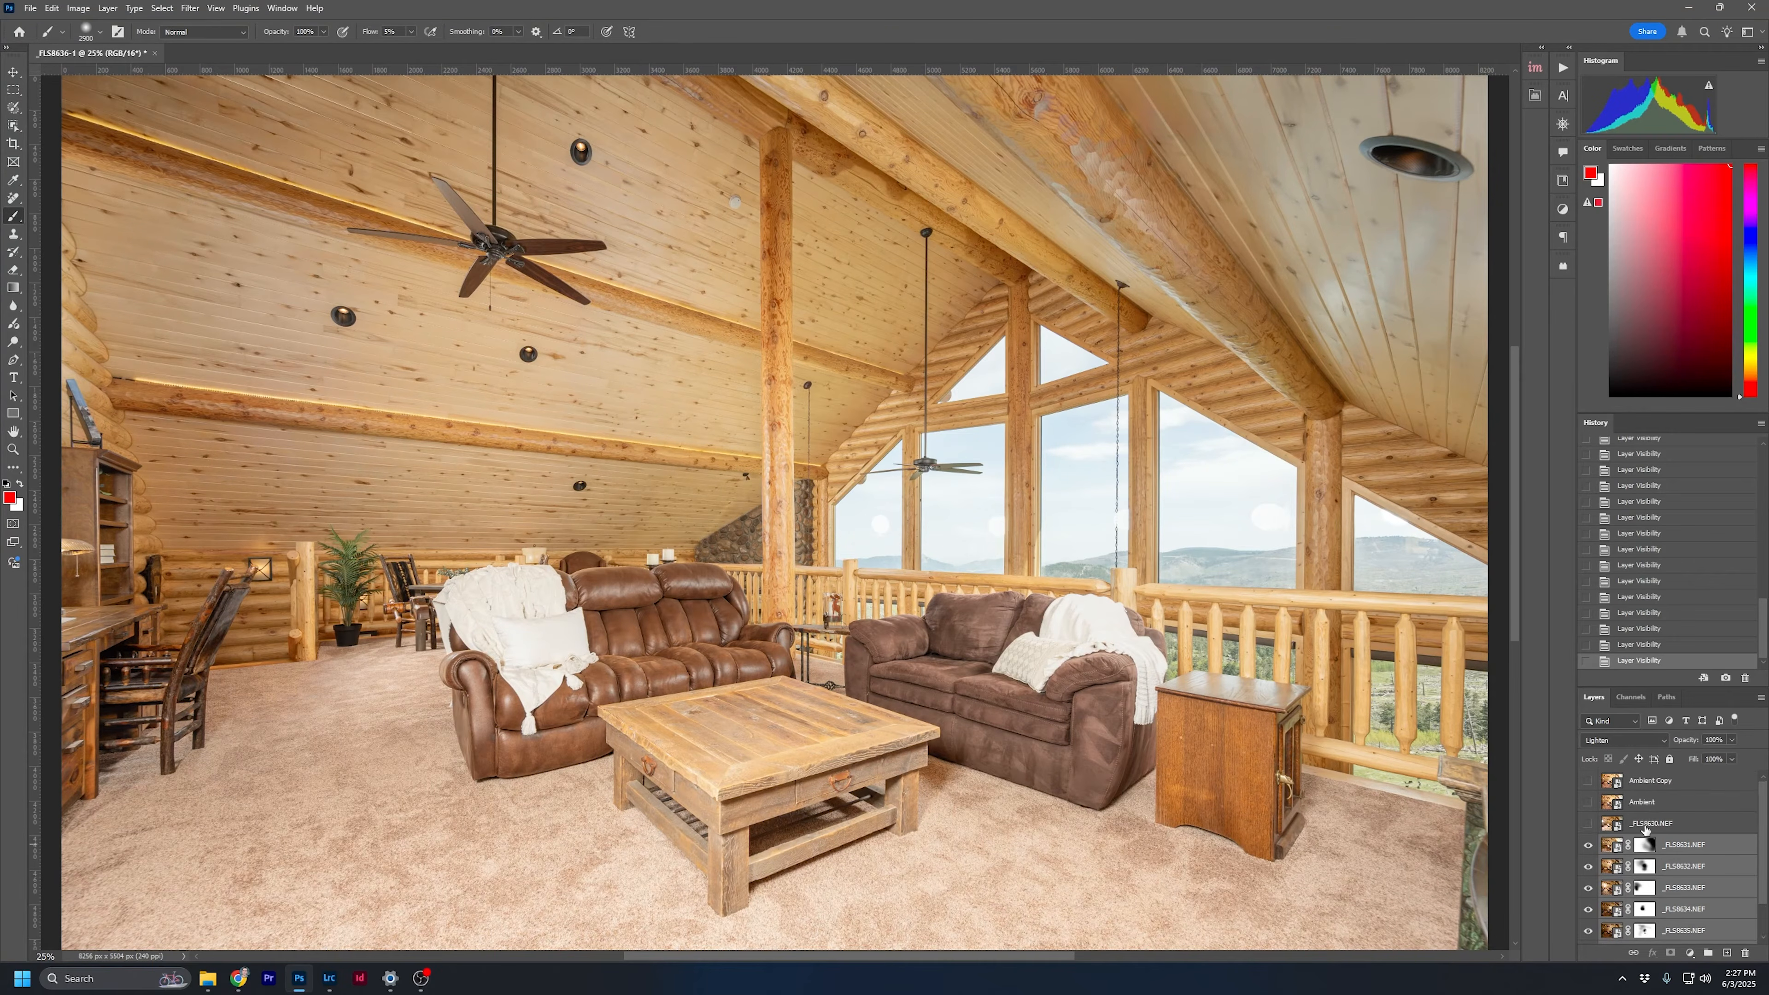
{"action": "left_click", "coordinate": [1686, 830]}
{"action": "left_click", "coordinate": [1588, 826]}
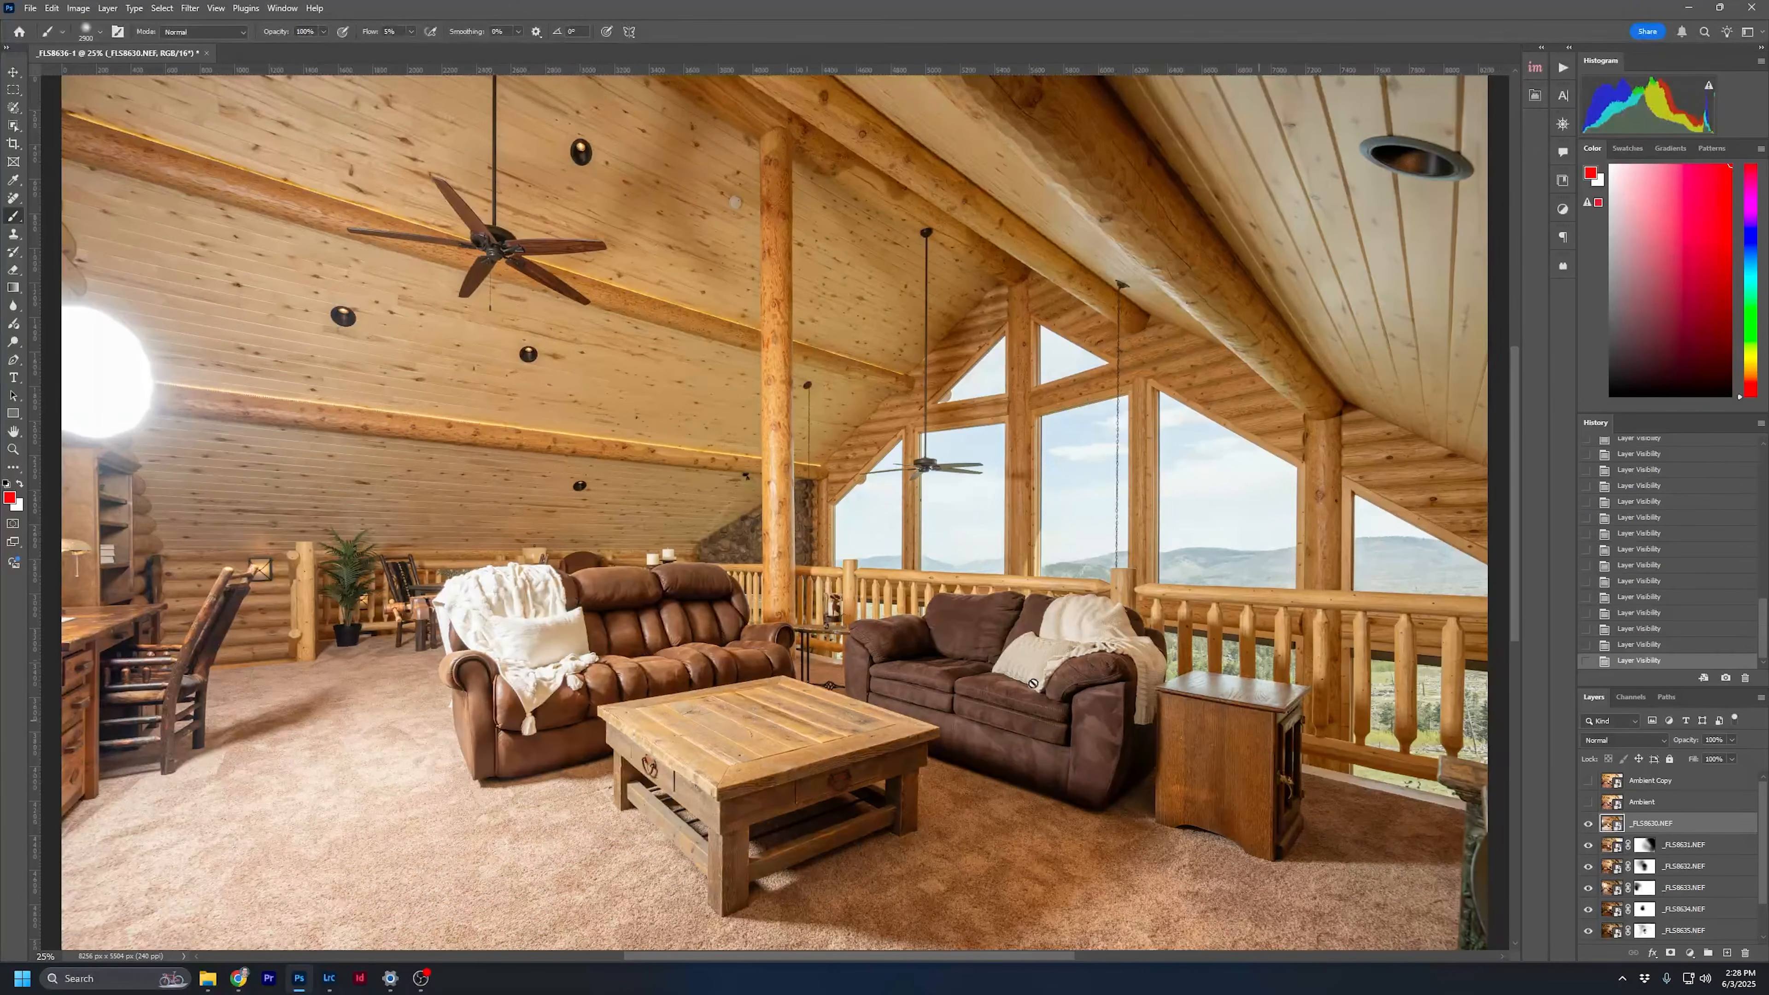
{"action": "left_click", "coordinate": [1634, 742]}
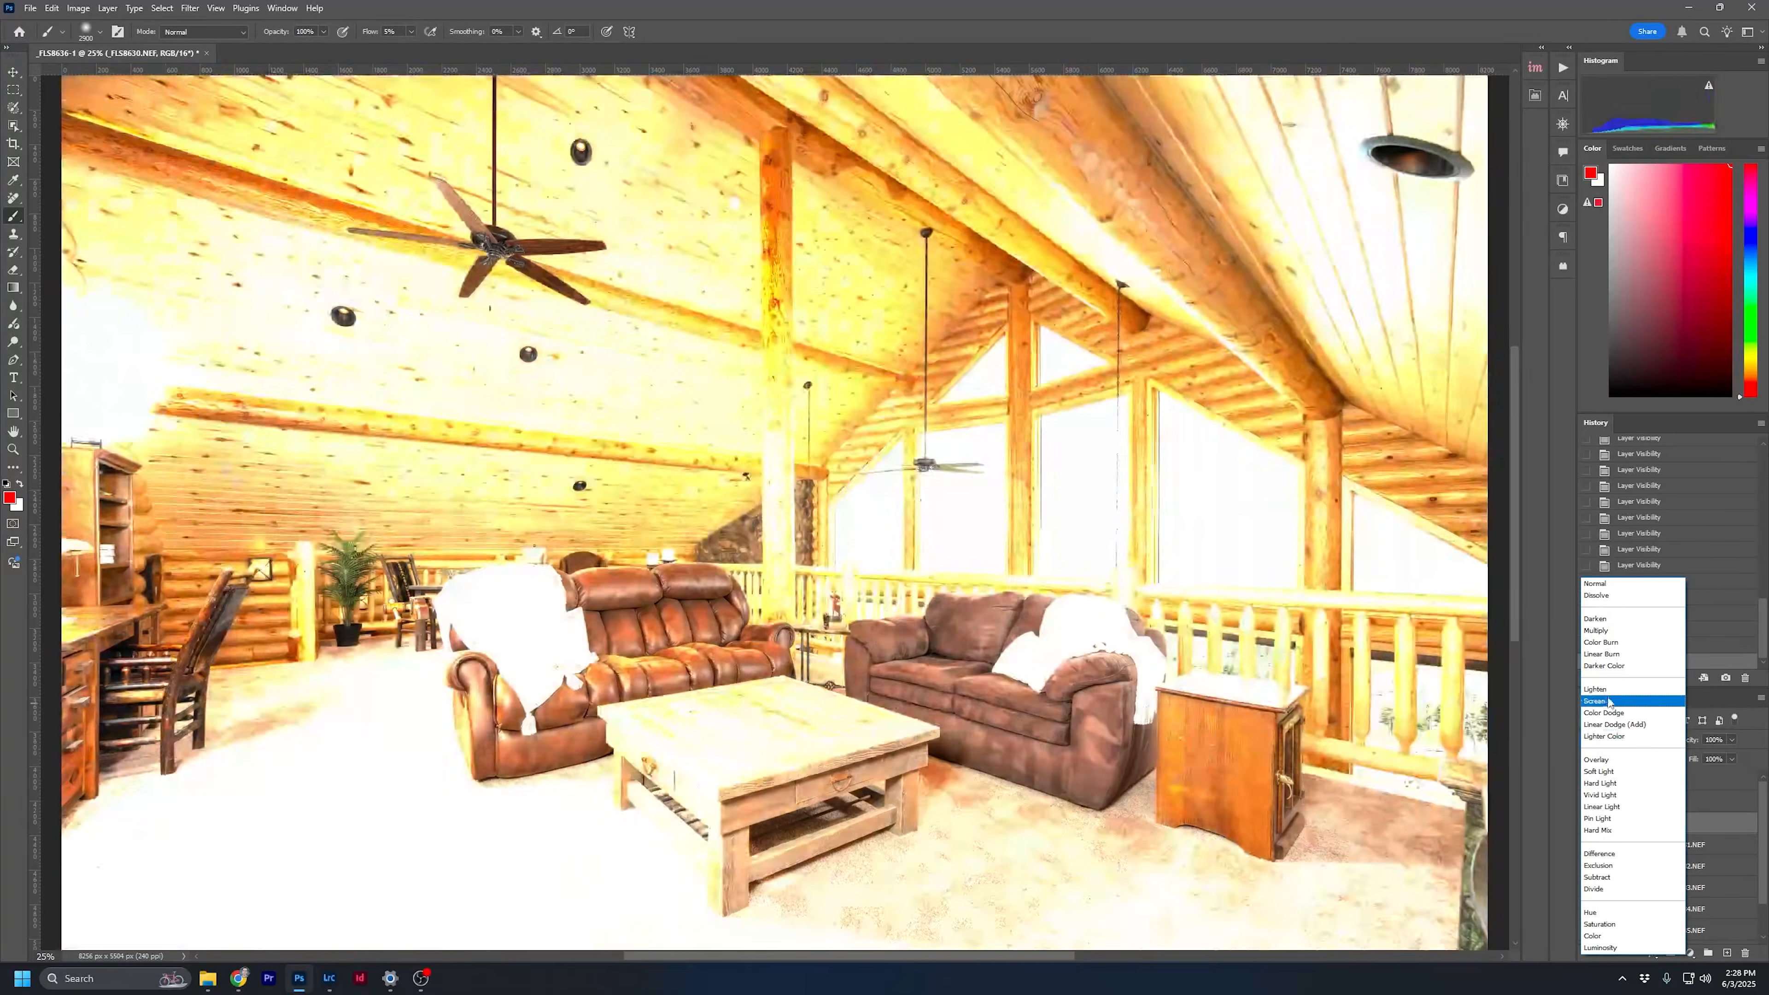
{"action": "left_click", "coordinate": [1630, 688]}
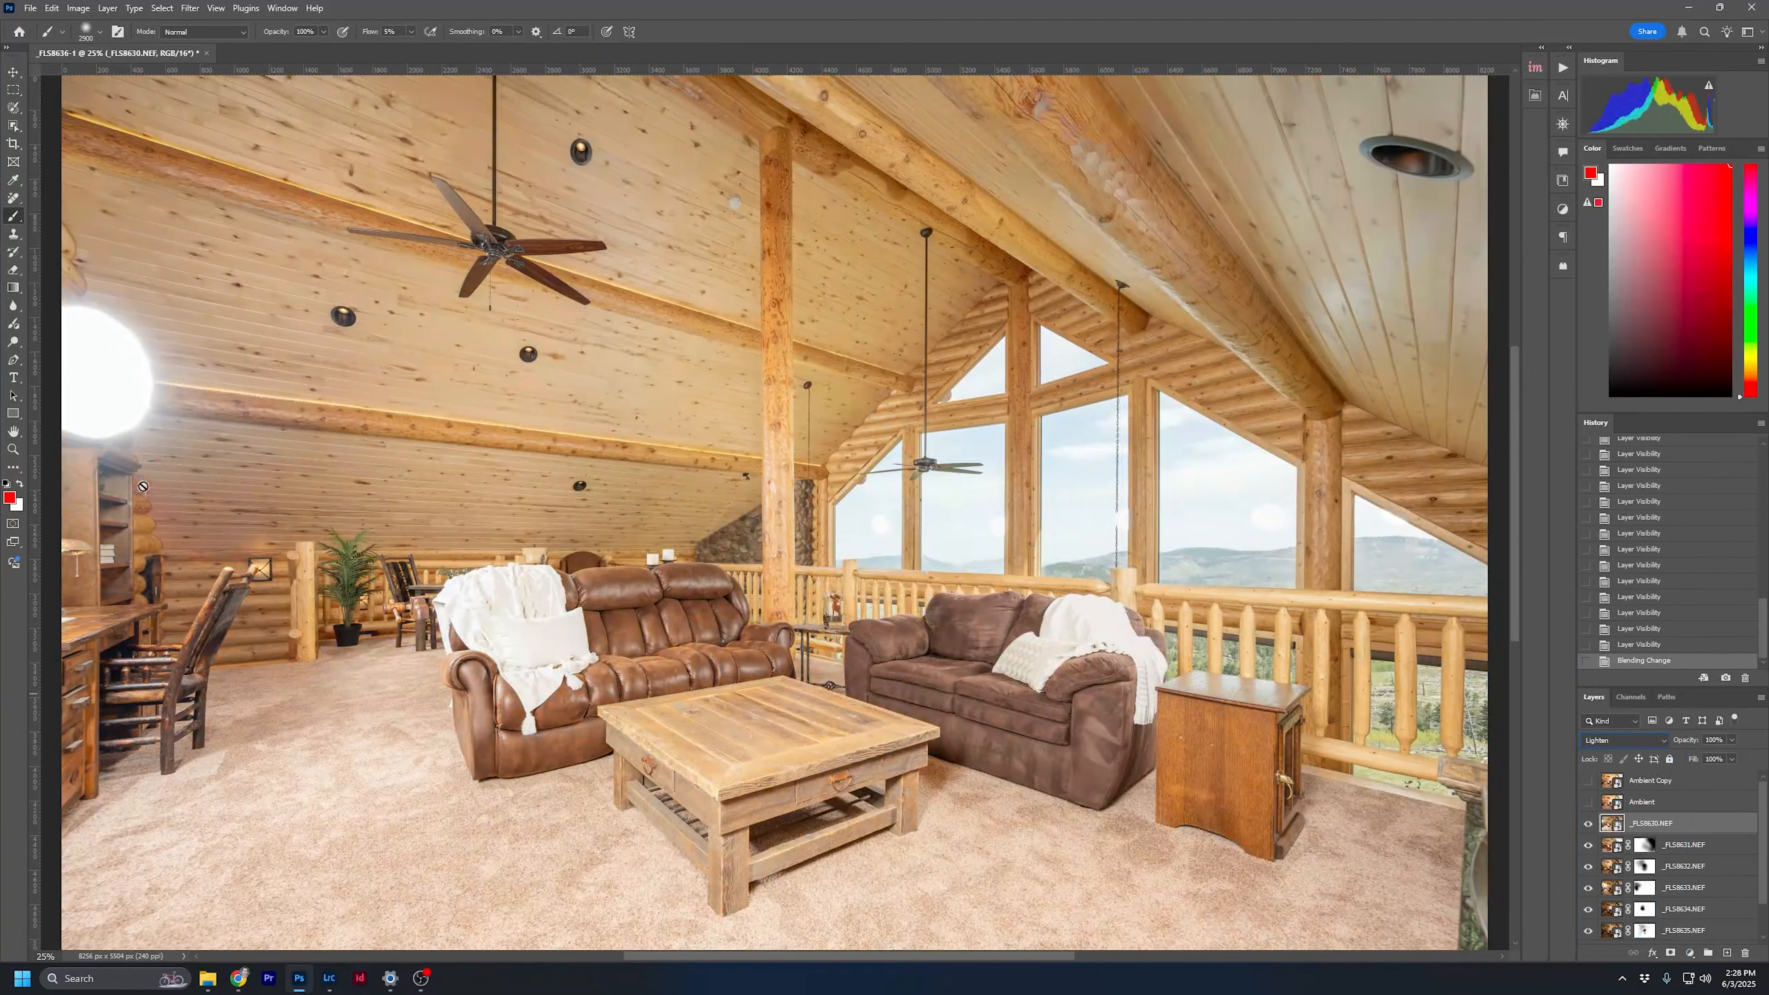
{"action": "left_click", "coordinate": [1671, 952]}
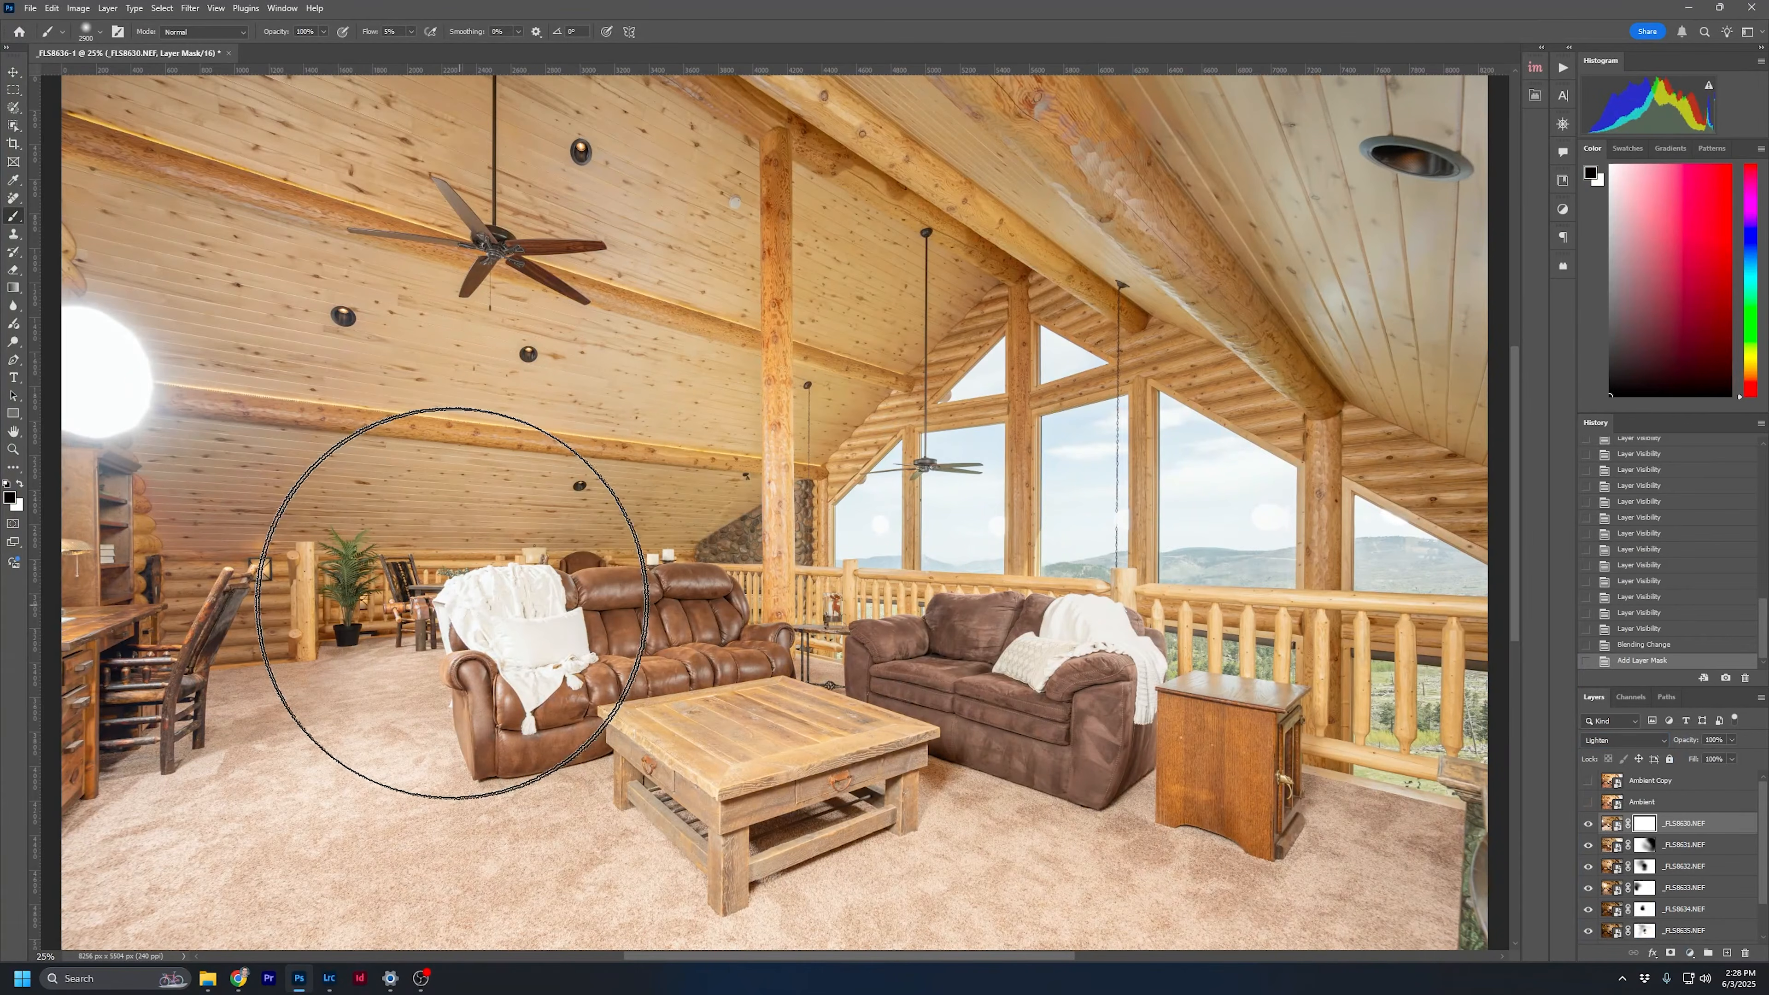
Paint black on the _FLS8630.NEF mask over the flash above the desk and dab over the coffee table
{"action": "key", "text": "["}
{"action": "mouse_move", "coordinate": [143, 377]}
{"action": "left_mouse_down"}
{"action": "mouse_move", "coordinate": [116, 372]}
{"action": "mouse_move", "coordinate": [76, 770]}
{"action": "mouse_move", "coordinate": [100, 487]}
{"action": "mouse_move", "coordinate": [226, 737]}
{"action": "mouse_move", "coordinate": [197, 331]}
{"action": "mouse_move", "coordinate": [158, 402]}
{"action": "mouse_move", "coordinate": [78, 395]}
{"action": "mouse_move", "coordinate": [136, 392]}
{"action": "mouse_move", "coordinate": [118, 364]}
{"action": "mouse_move", "coordinate": [185, 296]}
{"action": "mouse_move", "coordinate": [166, 257]}
{"action": "left_mouse_up"}
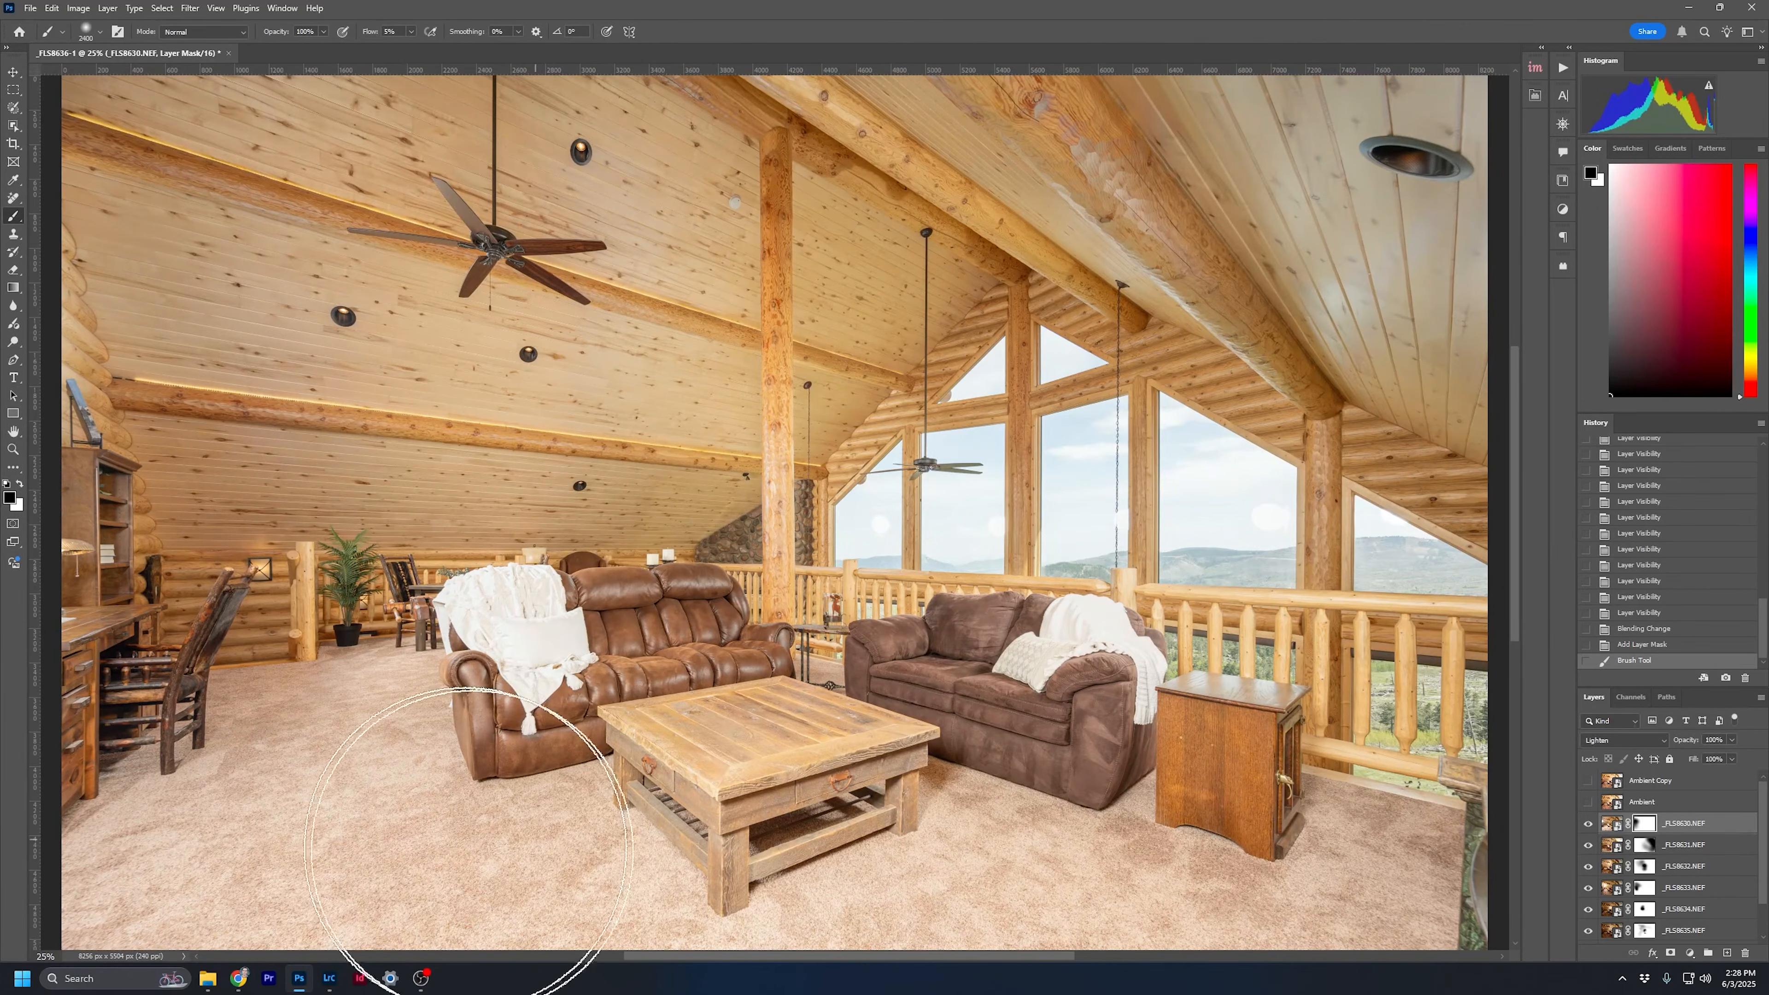
{"action": "left_click", "coordinate": [766, 810]}
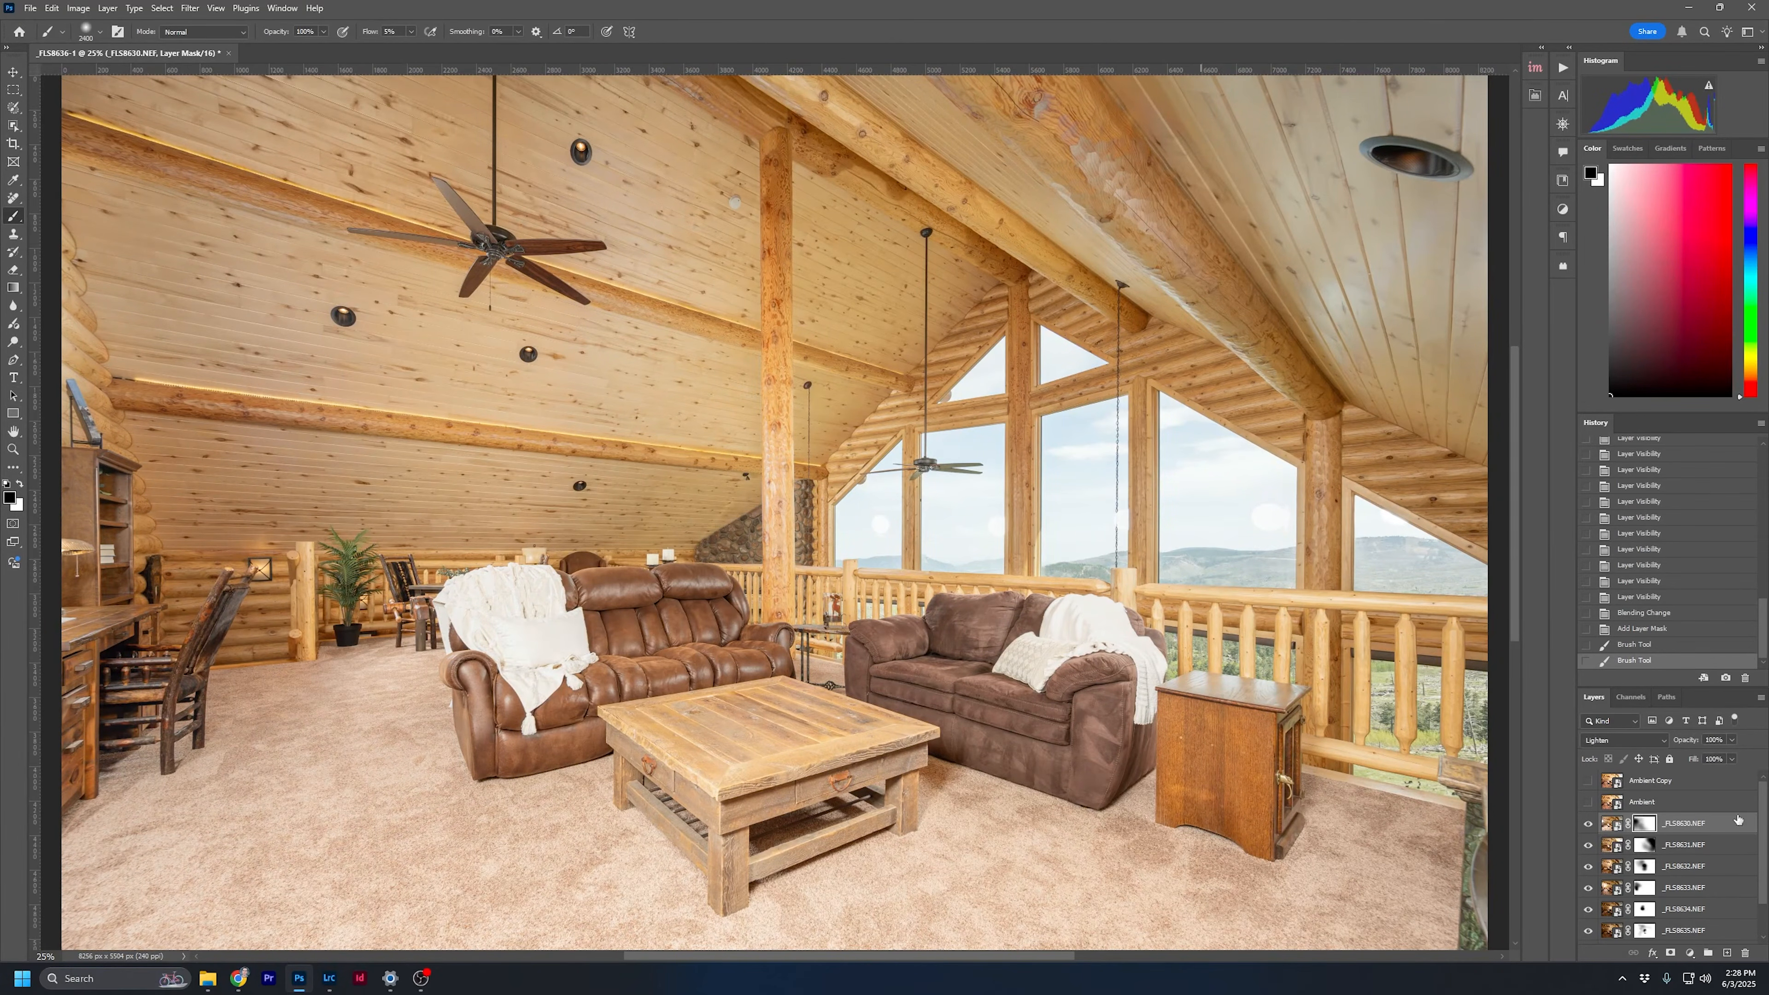
Group the masked flash layers _FLS8630.NEF through _FLS8636.NEF above the base exposure
{"action": "scroll", "coordinate": [1732, 887], "scroll_direction": "down", "scroll_amount": 3}
{"action": "left_click", "coordinate": [1725, 916], "text": "shift"}
{"action": "left_click", "coordinate": [1708, 954]}
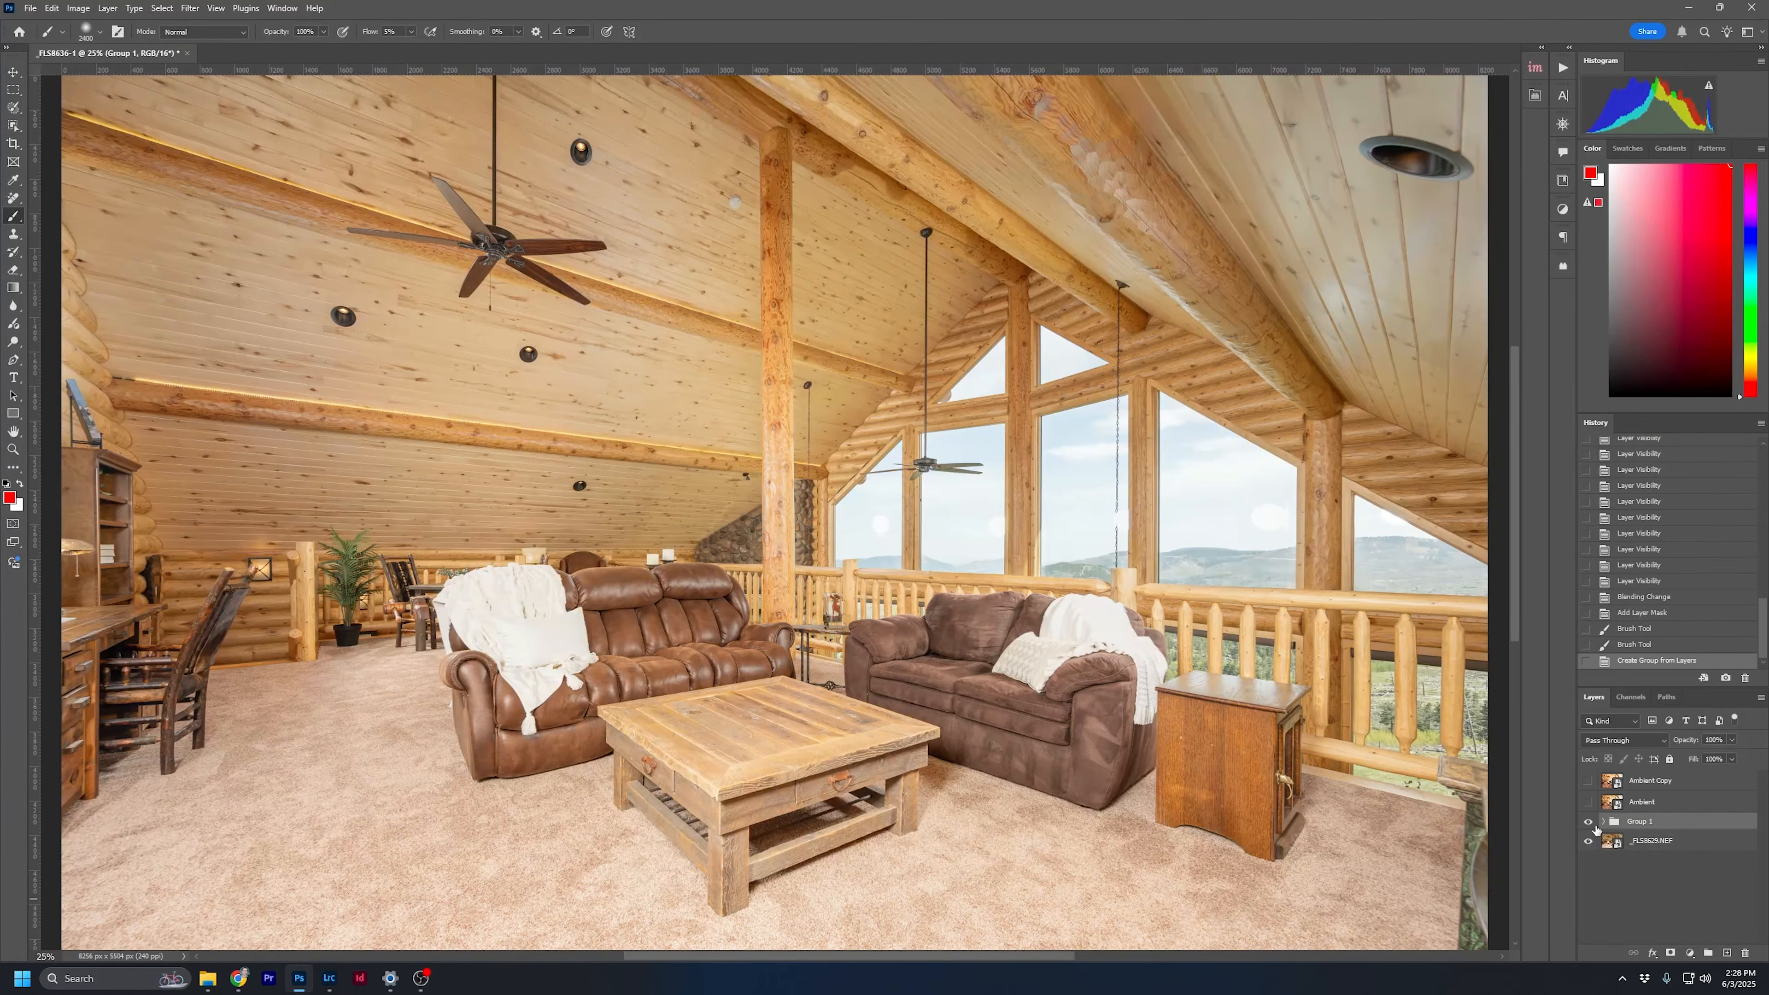
Compare the image with Group 1 hidden and shown over the base exposure
{"action": "left_click", "coordinate": [1588, 822]}
{"action": "left_click", "coordinate": [1588, 822]}
{"action": "left_click", "coordinate": [1589, 823]}
{"action": "left_click", "coordinate": [1588, 822]}
{"action": "left_click", "coordinate": [1588, 823]}
{"action": "left_click", "coordinate": [1589, 822]}
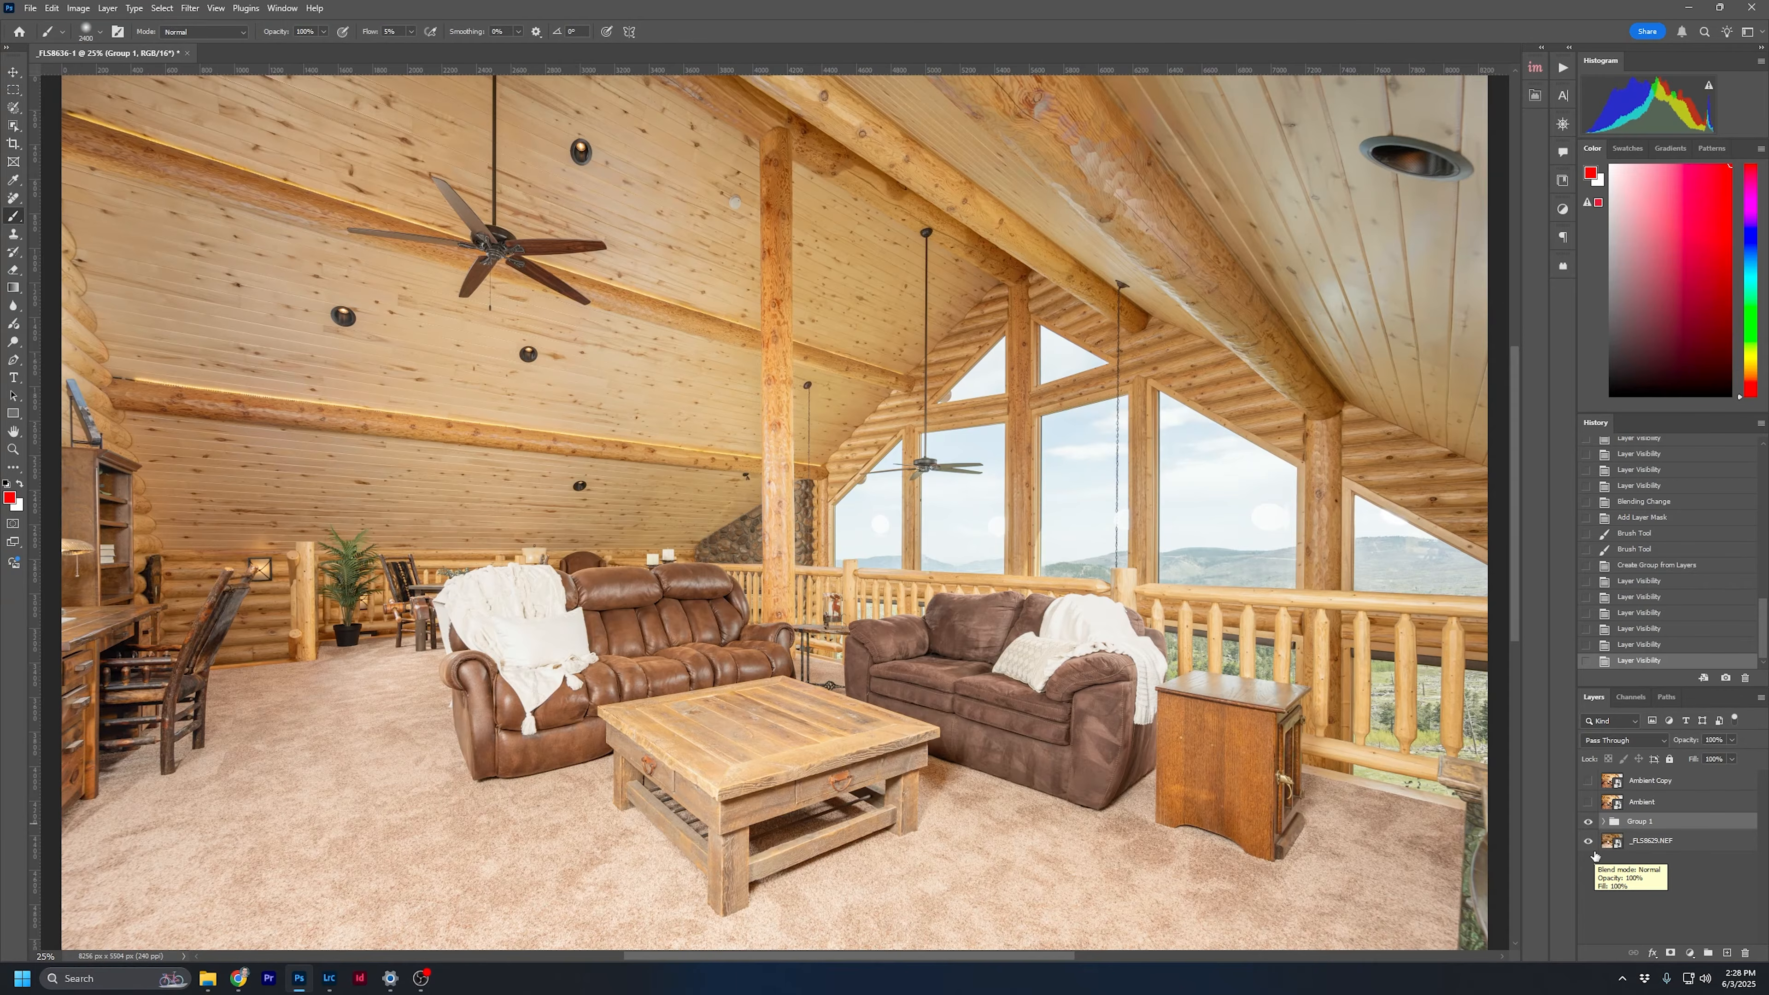
{"action": "left_click", "coordinate": [1588, 821]}
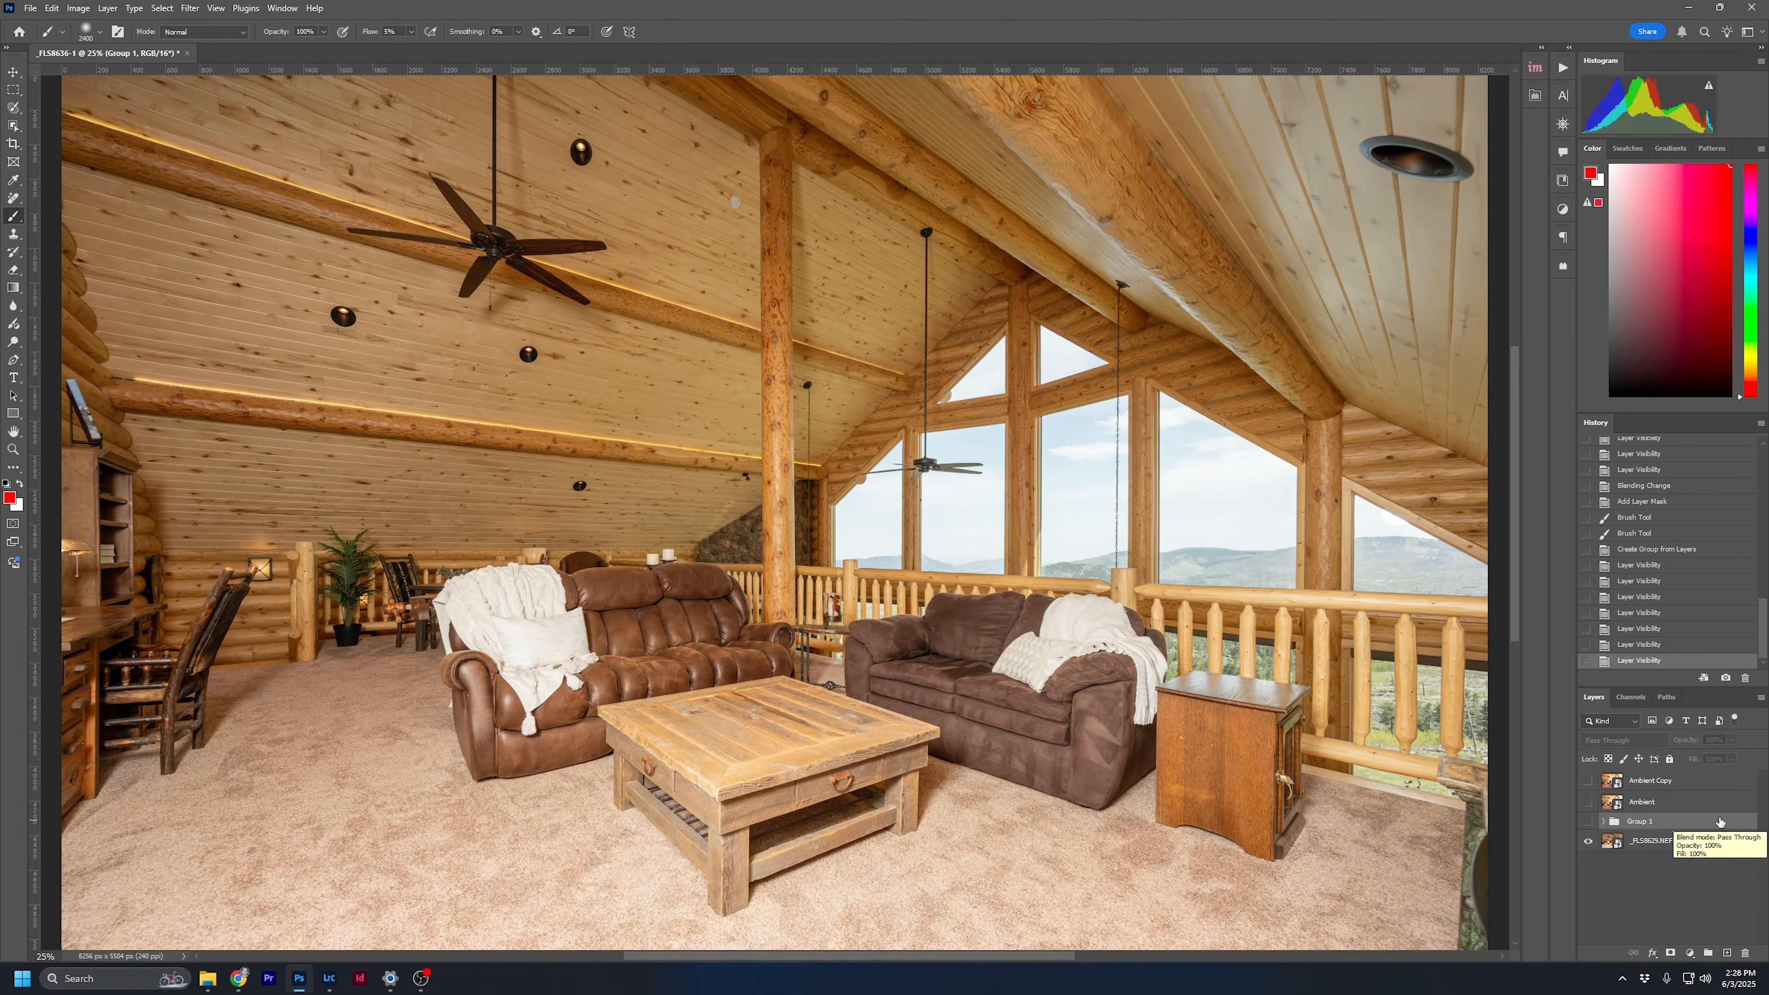
{"action": "left_click", "coordinate": [1588, 821]}
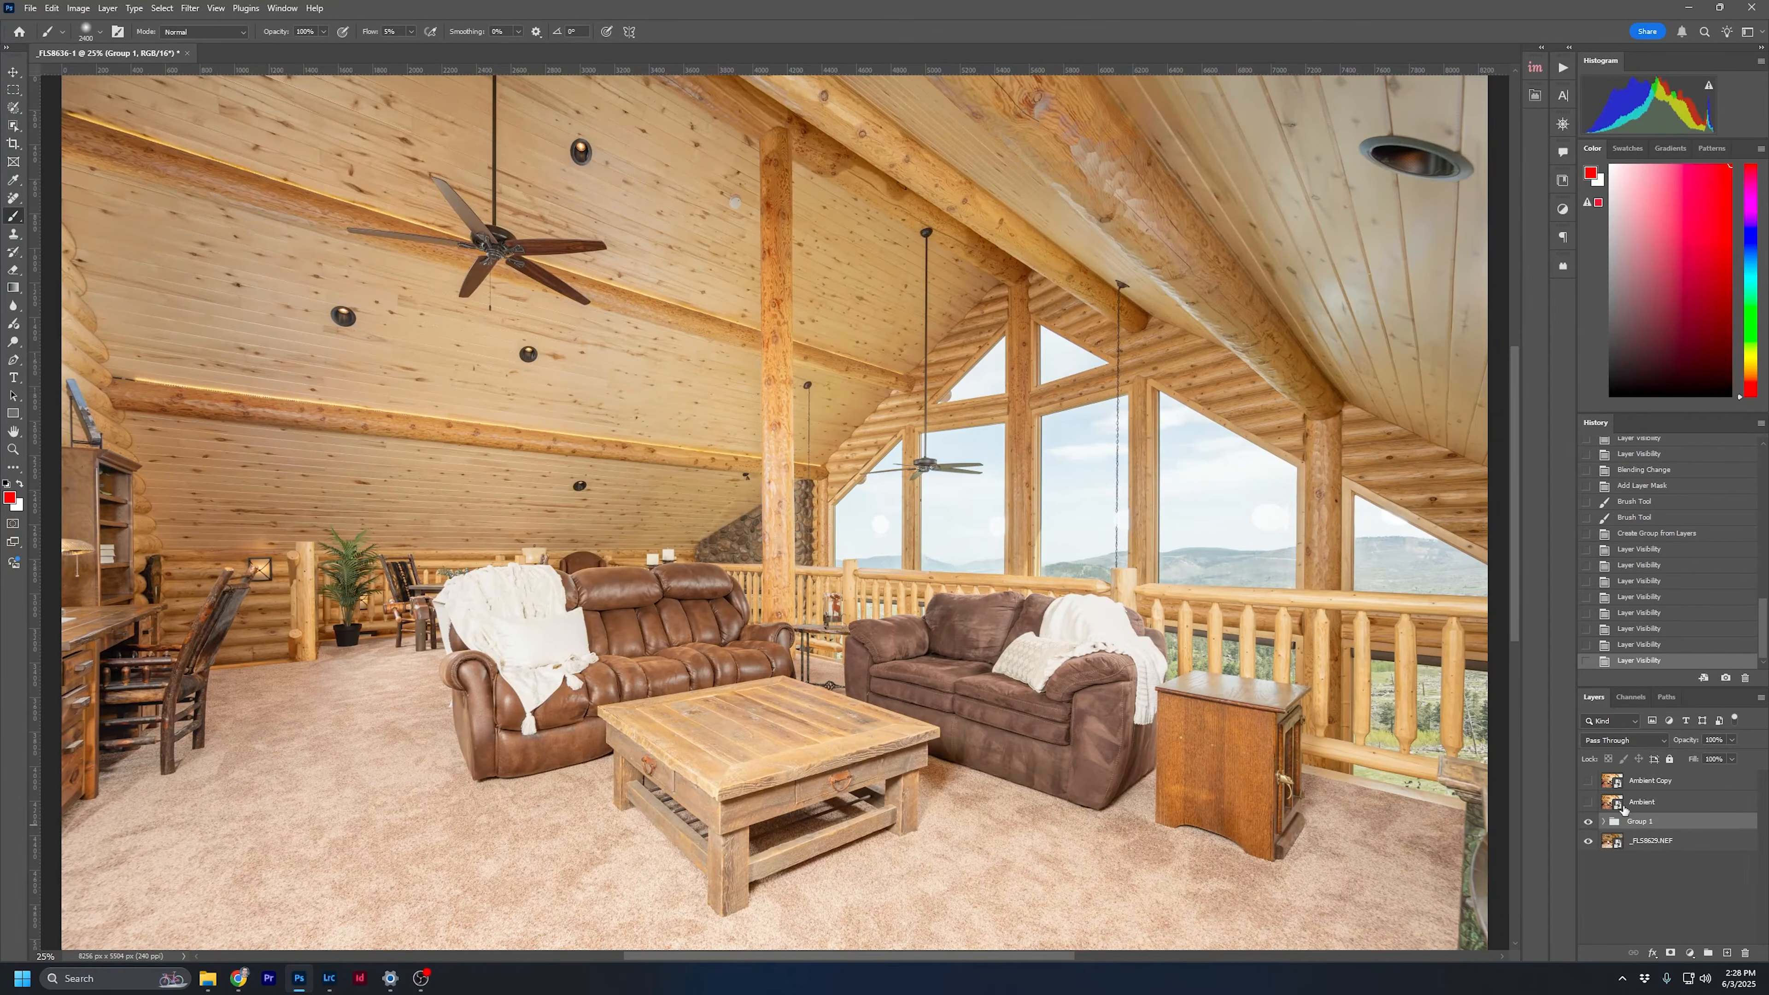
Show the Ambient layer and set its blend mode to Luminosity
{"action": "left_click", "coordinate": [1672, 802]}
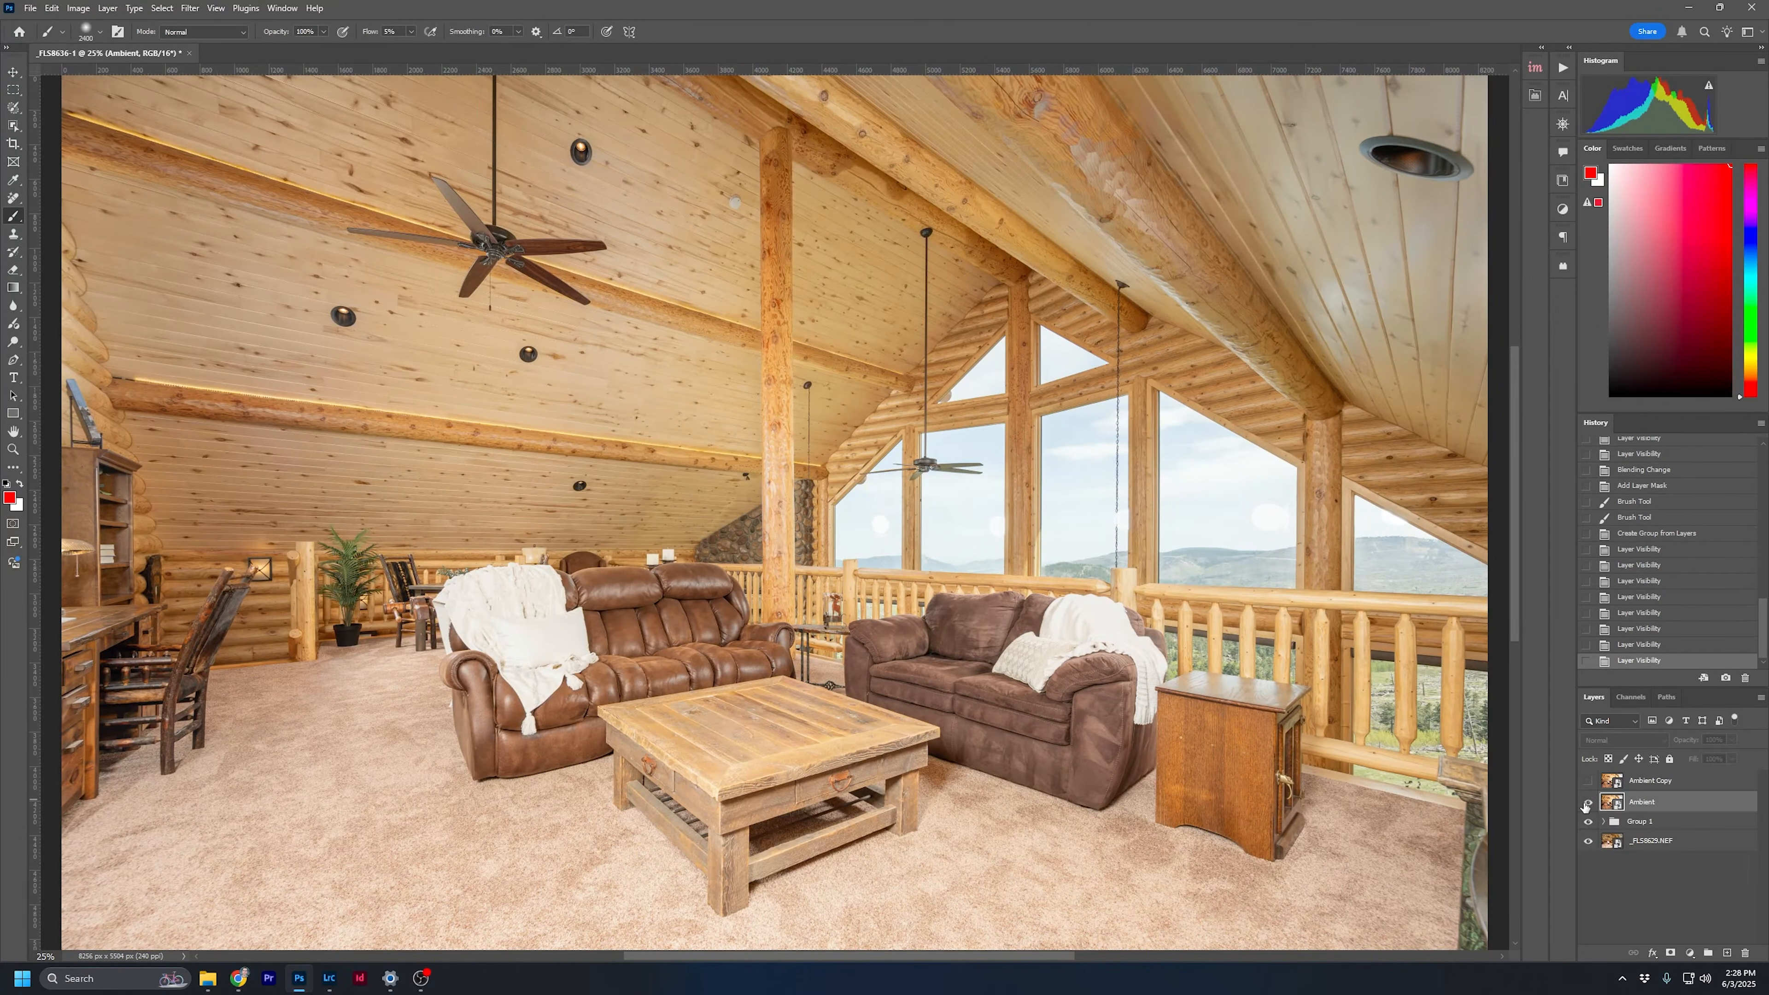
{"action": "left_click", "coordinate": [1587, 803]}
{"action": "left_click", "coordinate": [1623, 740]}
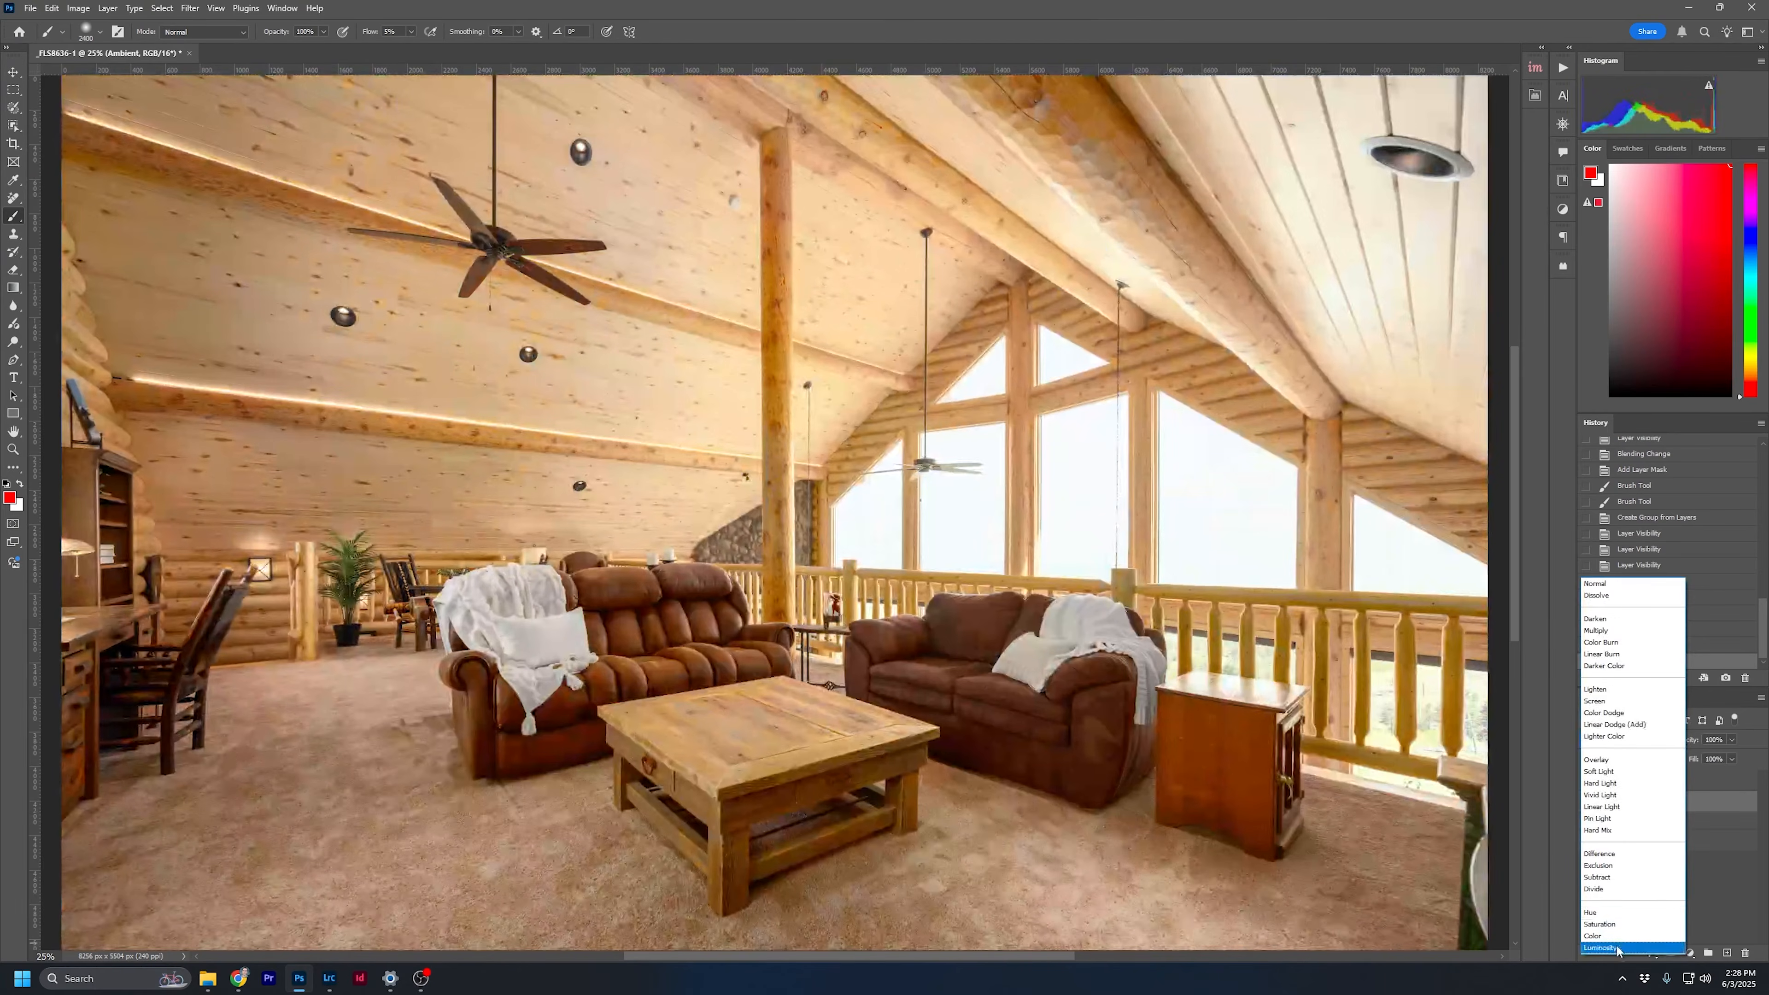
{"action": "left_click", "coordinate": [1671, 939]}
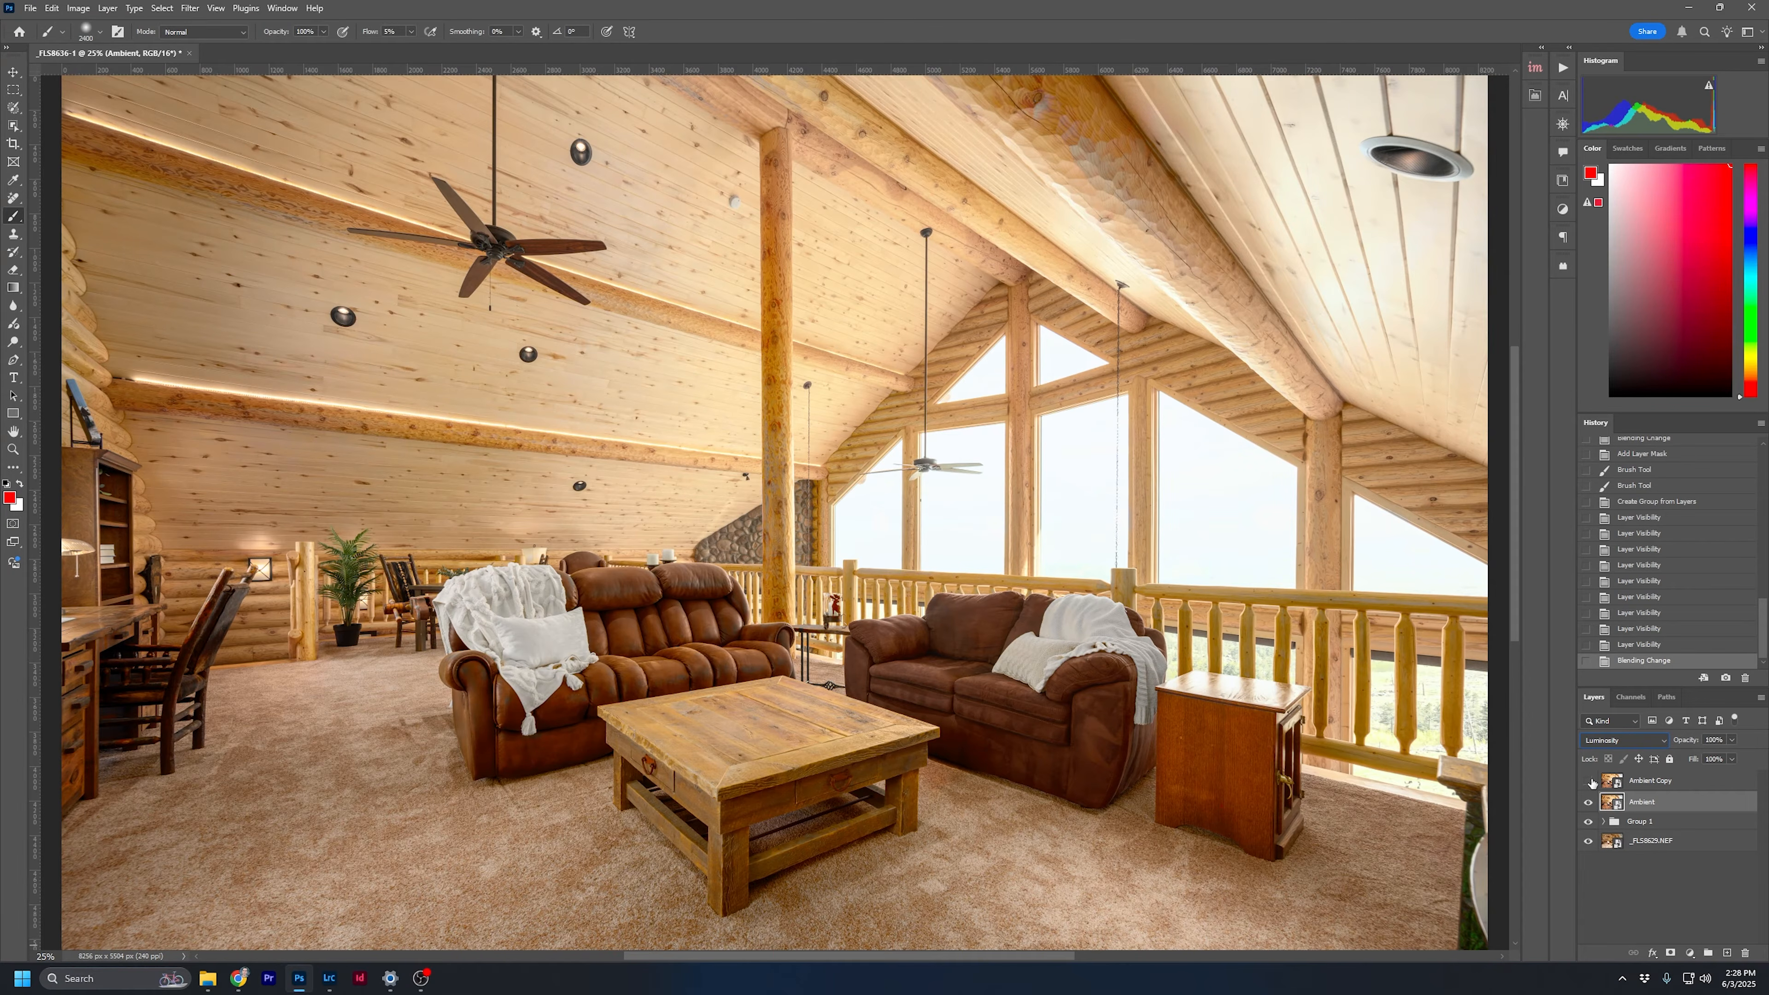
Show the Ambient Copy layer and set its opacity to 50%
{"action": "left_click", "coordinate": [1684, 782]}
{"action": "left_click", "coordinate": [1588, 780]}
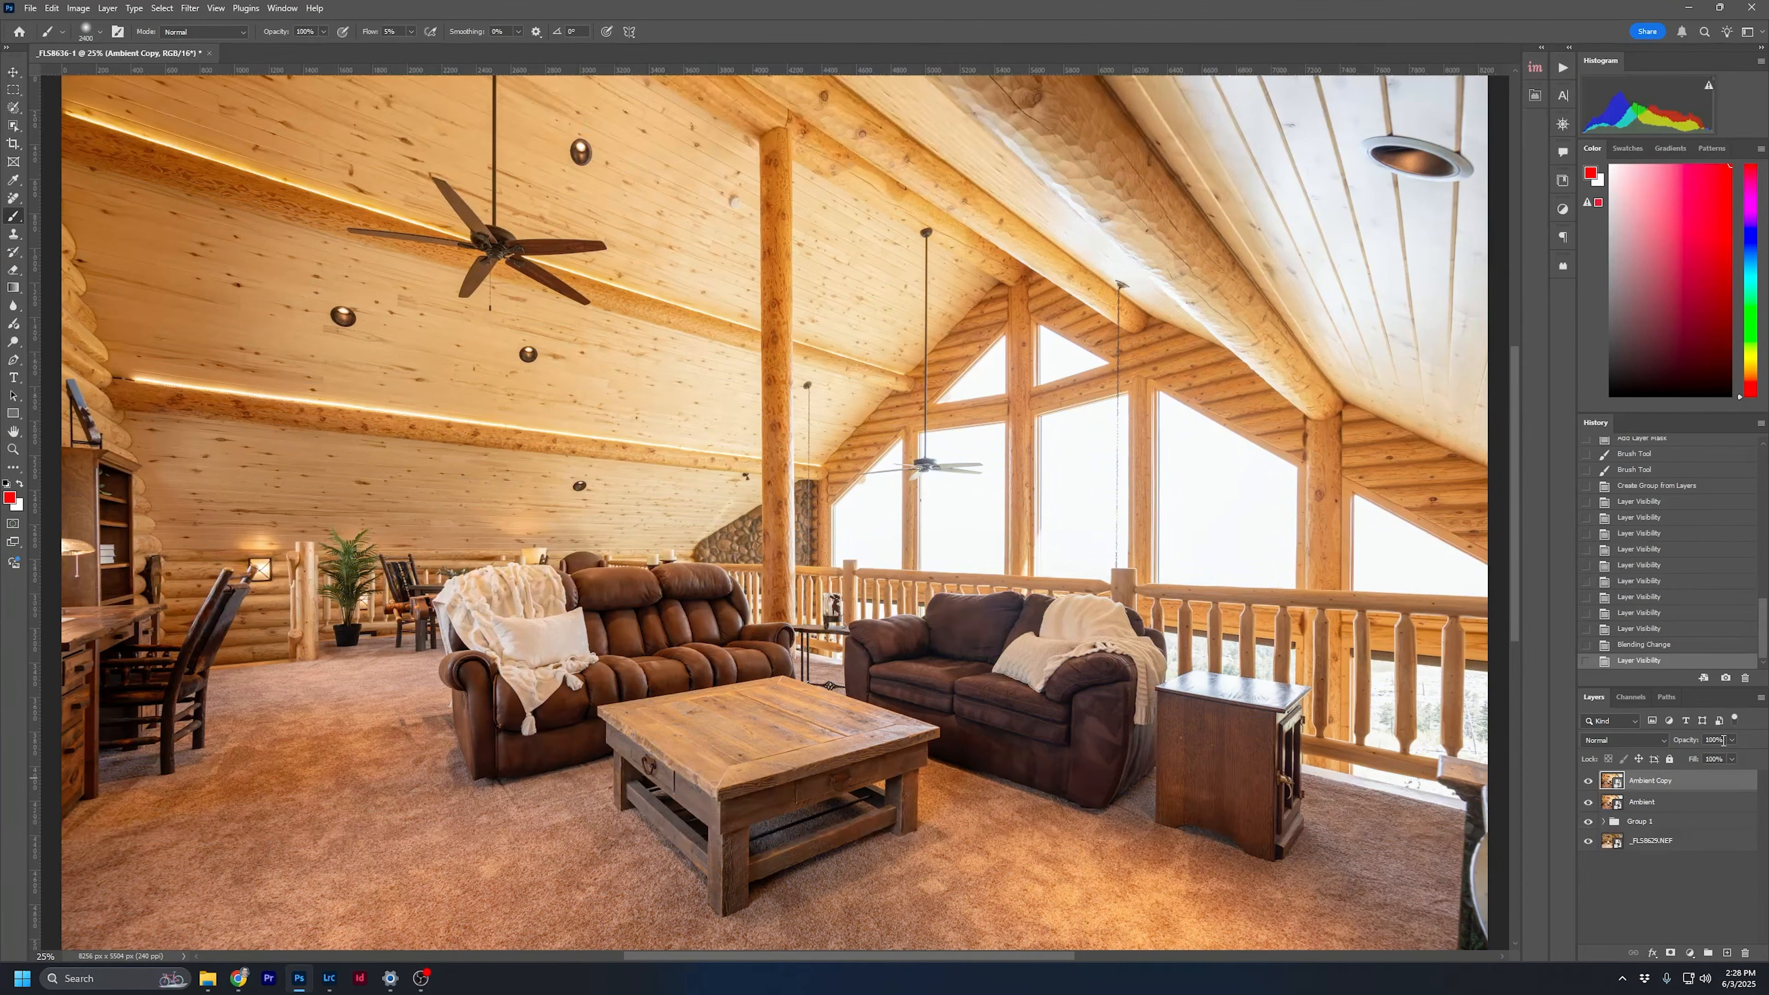
{"action": "type", "text": "50"}
{"action": "key", "text": "Return"}
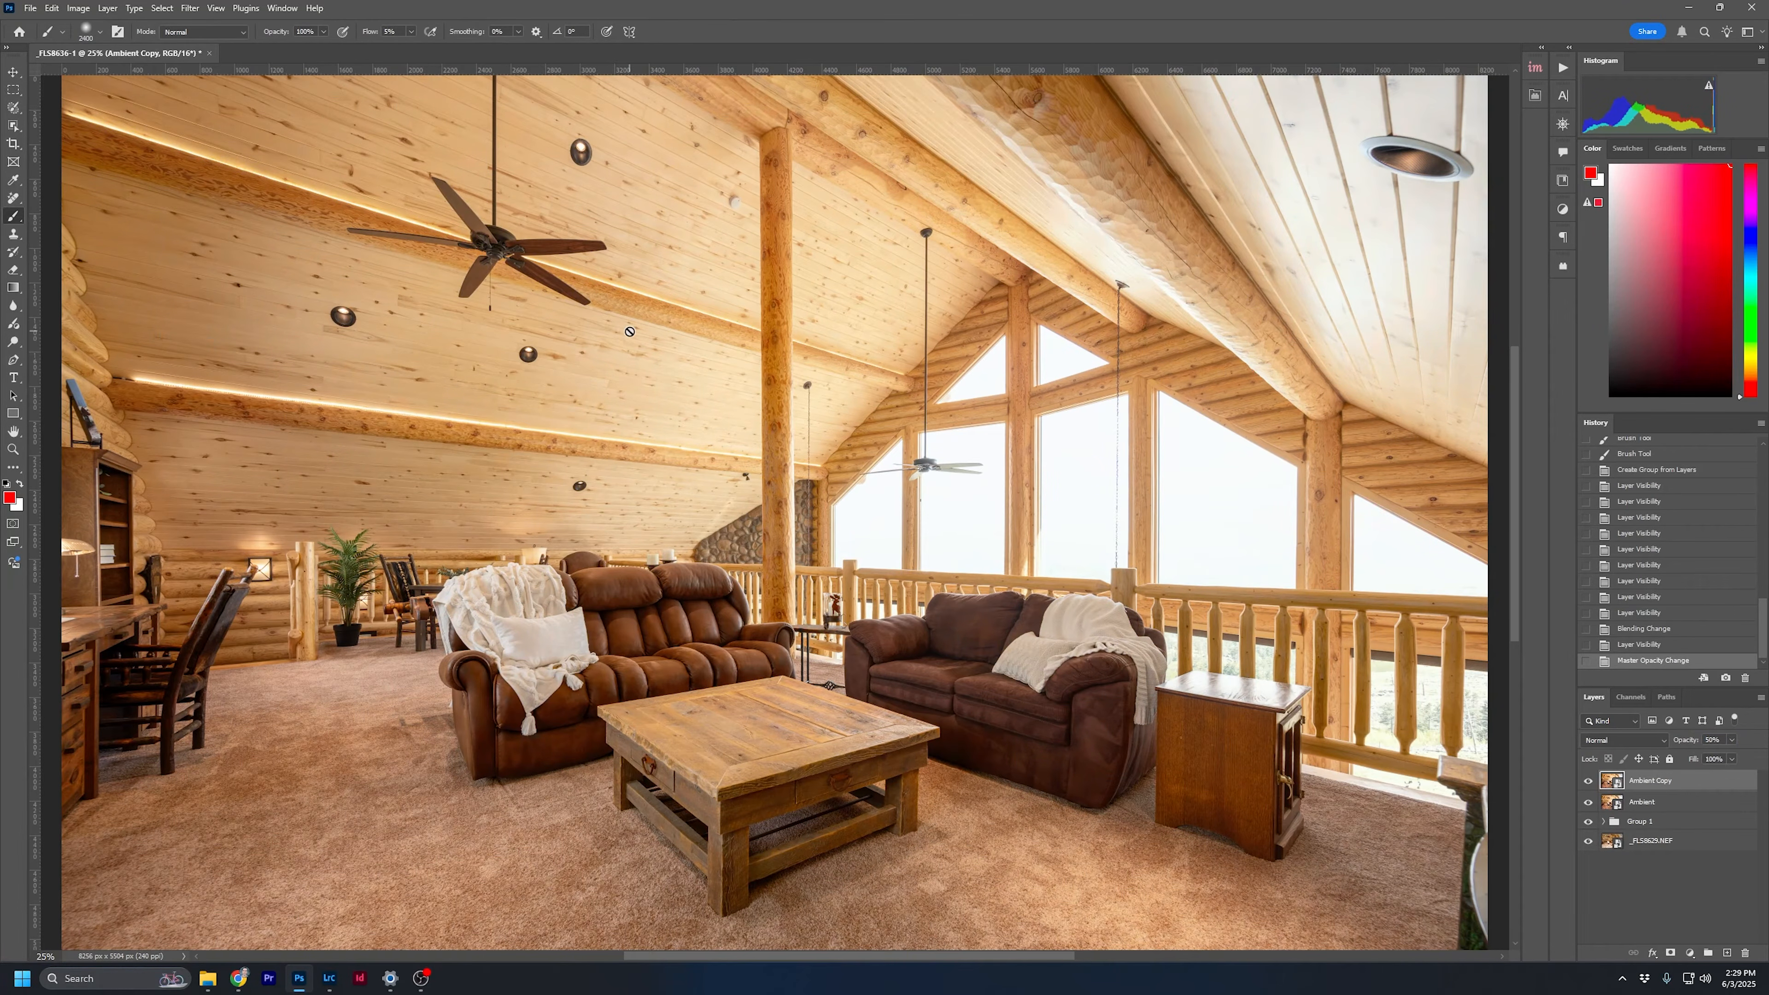
Compare the combined image with the Group 1 flash layers hidden and shown beneath the two ambient layers
{"action": "left_click", "coordinate": [1630, 804], "text": "shift"}
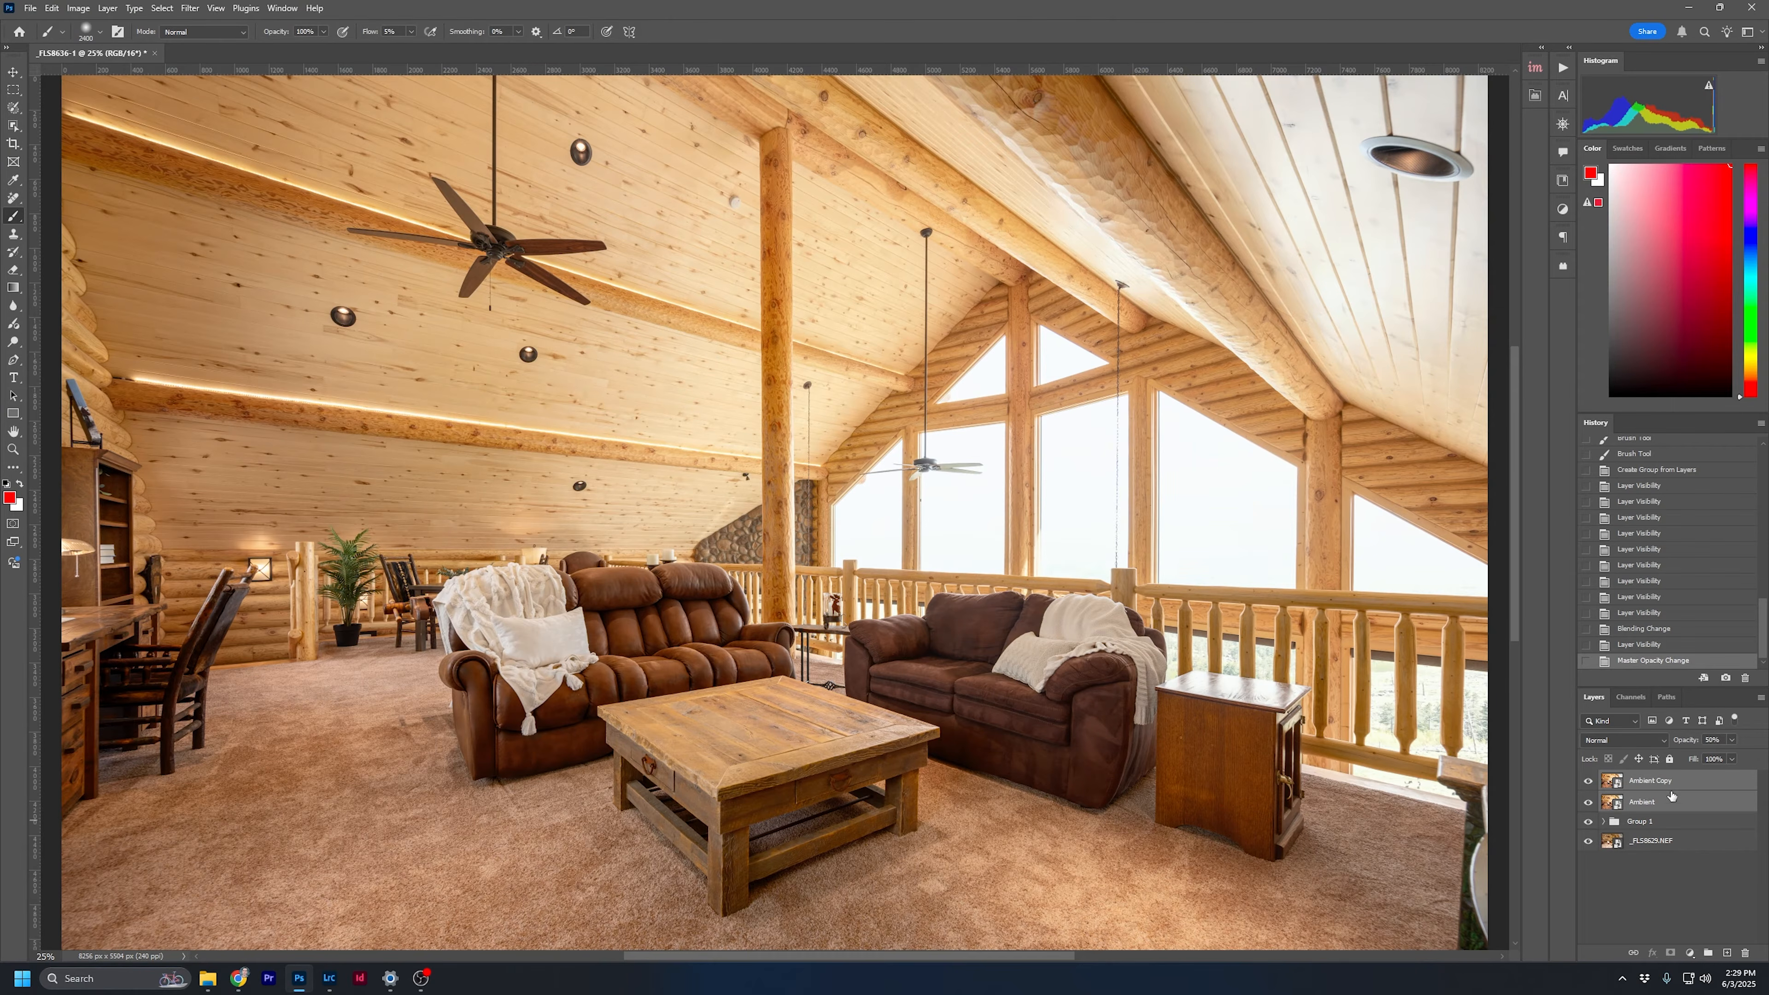
{"action": "left_click", "coordinate": [1589, 823]}
{"action": "left_click", "coordinate": [1590, 823]}
{"action": "left_click", "coordinate": [1589, 824]}
{"action": "left_click", "coordinate": [1590, 824]}
{"action": "left_click", "coordinate": [1589, 824]}
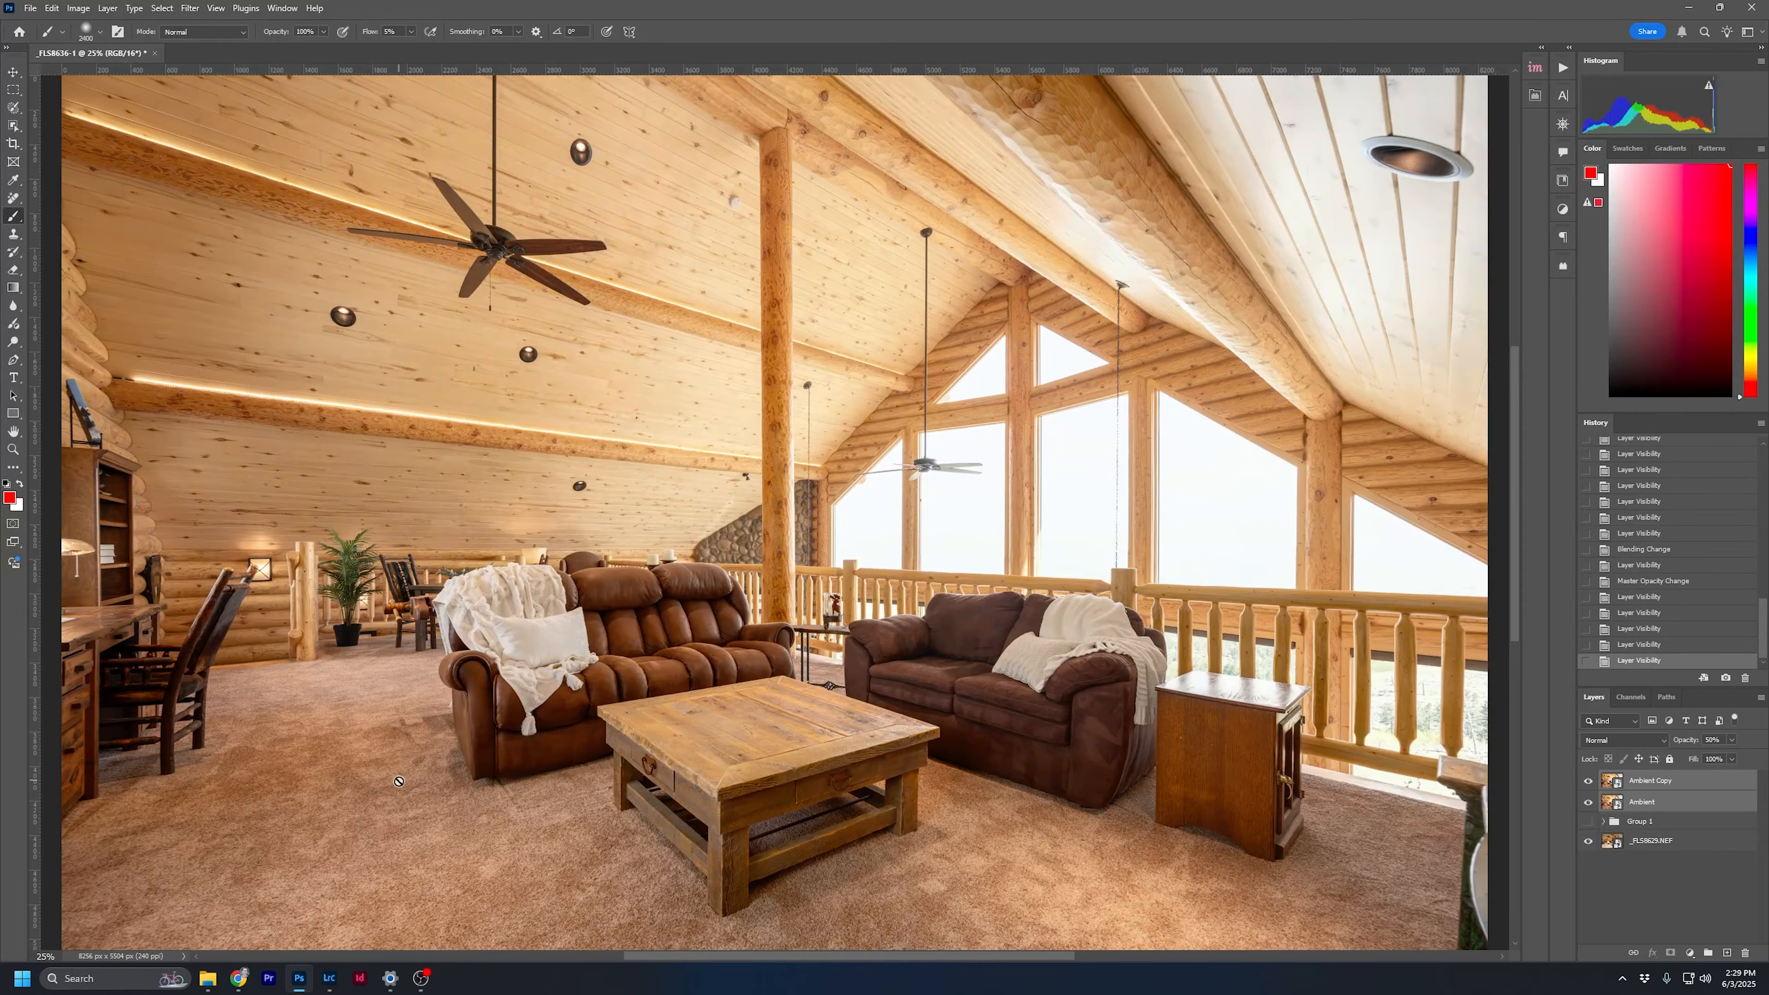
{"action": "left_click", "coordinate": [1671, 827]}
{"action": "left_click", "coordinate": [1590, 823]}
{"action": "left_click", "coordinate": [1590, 824]}
{"action": "left_click", "coordinate": [1589, 823]}
{"action": "left_click", "coordinate": [1590, 823]}
{"action": "left_click", "coordinate": [1590, 824]}
{"action": "left_click", "coordinate": [1589, 823]}
{"action": "left_click", "coordinate": [1589, 824]}
{"action": "left_click", "coordinate": [1589, 823]}
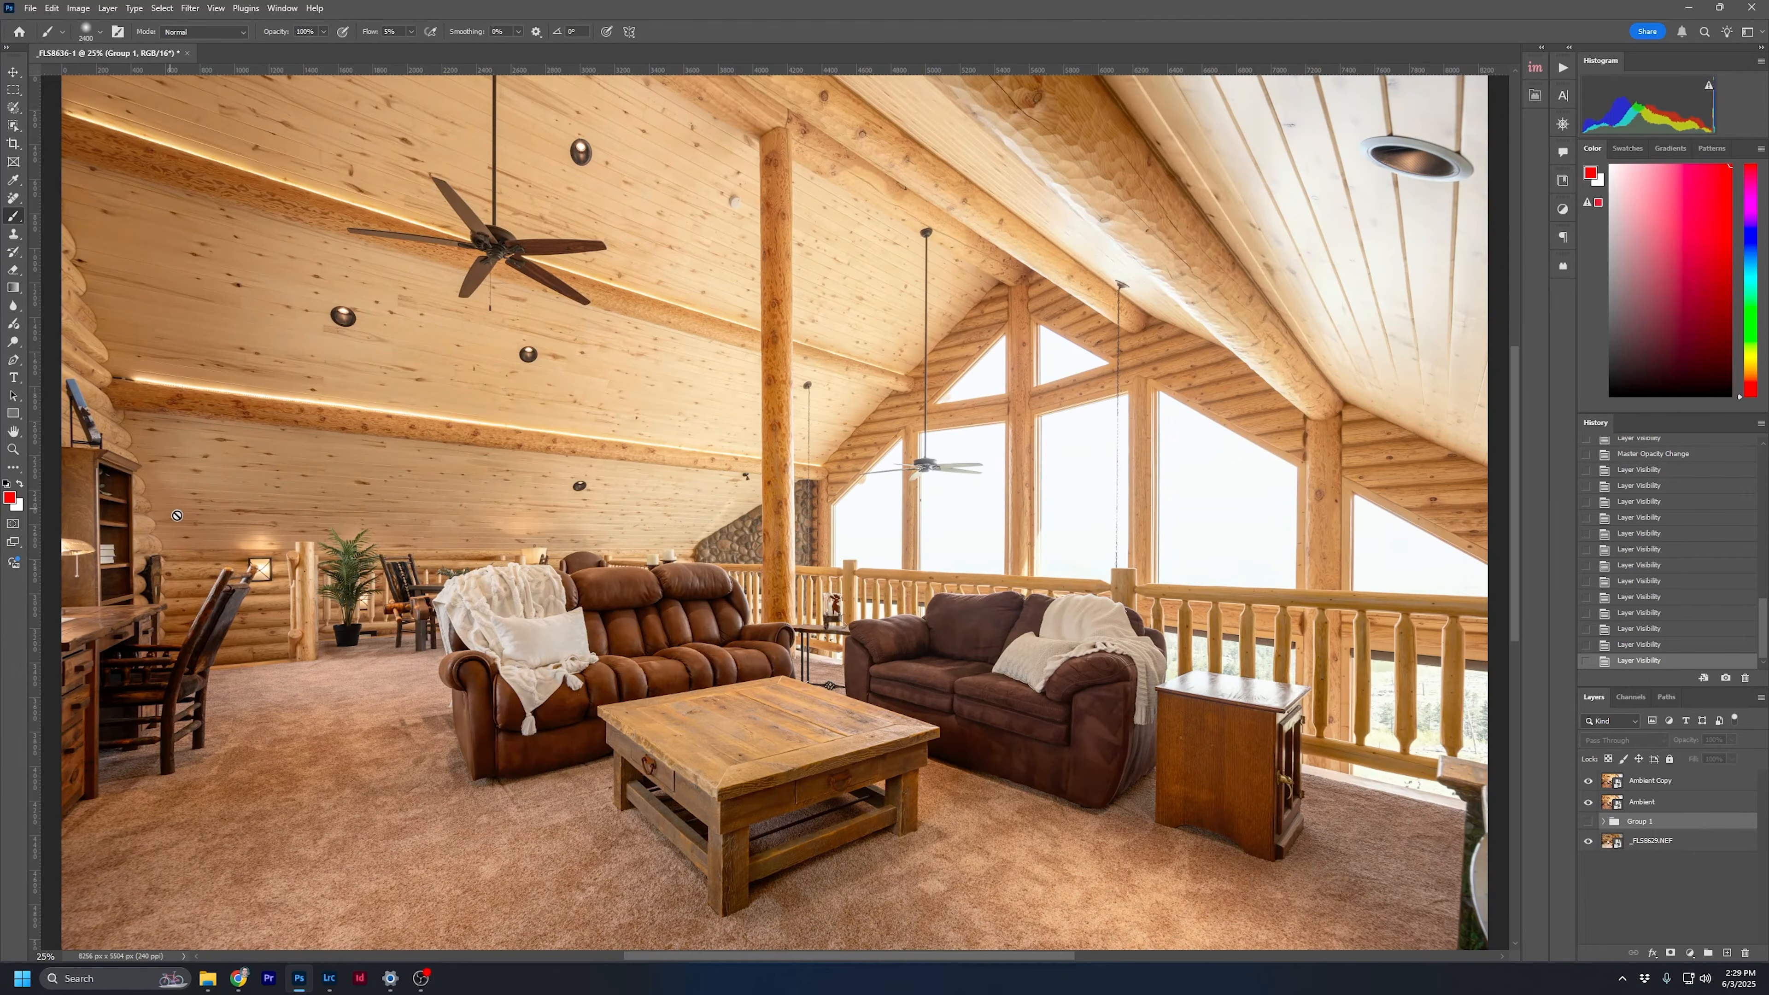
{"action": "left_click", "coordinate": [1587, 822]}
{"action": "left_click", "coordinate": [1586, 823]}
{"action": "left_click", "coordinate": [1588, 825]}
{"action": "left_click", "coordinate": [1588, 823]}
{"action": "left_click", "coordinate": [1588, 823]}
Expand Group 1 and paint black with a much smaller brush on the _FLS8630.NEF mask along the vertical log post
{"action": "left_click", "coordinate": [1605, 822]}
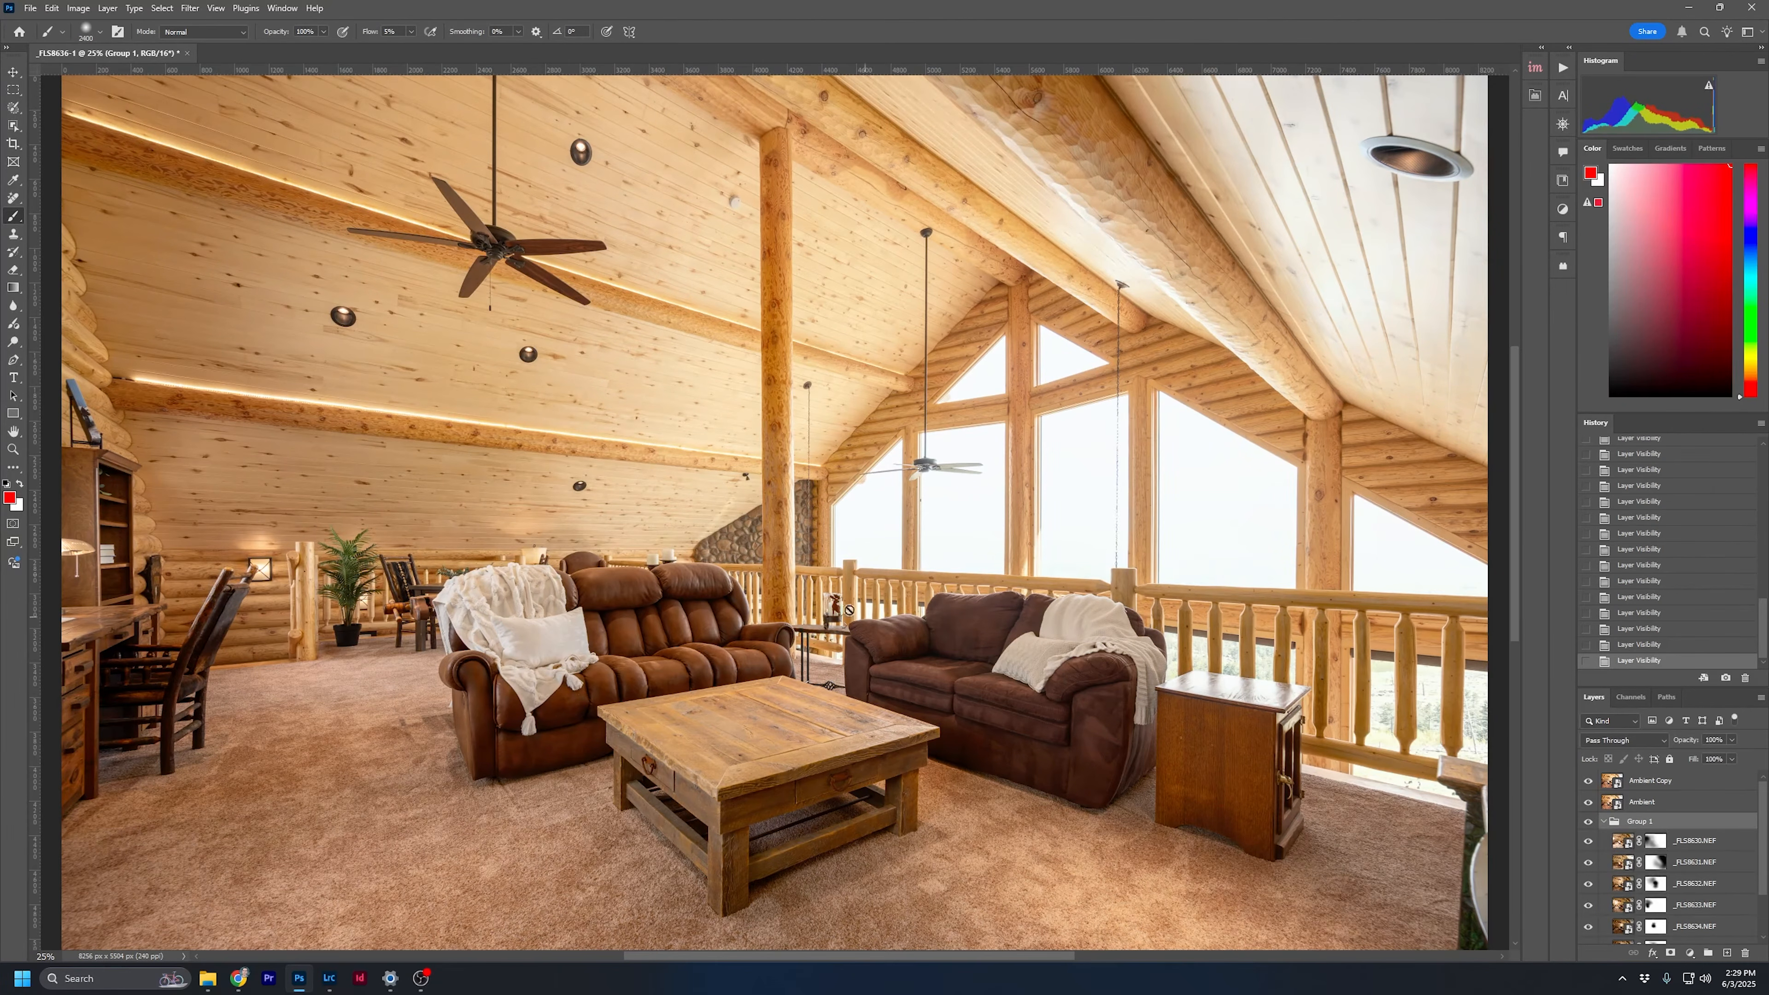
{"action": "scroll", "coordinate": [756, 488], "scroll_direction": "up", "scroll_amount": 5}
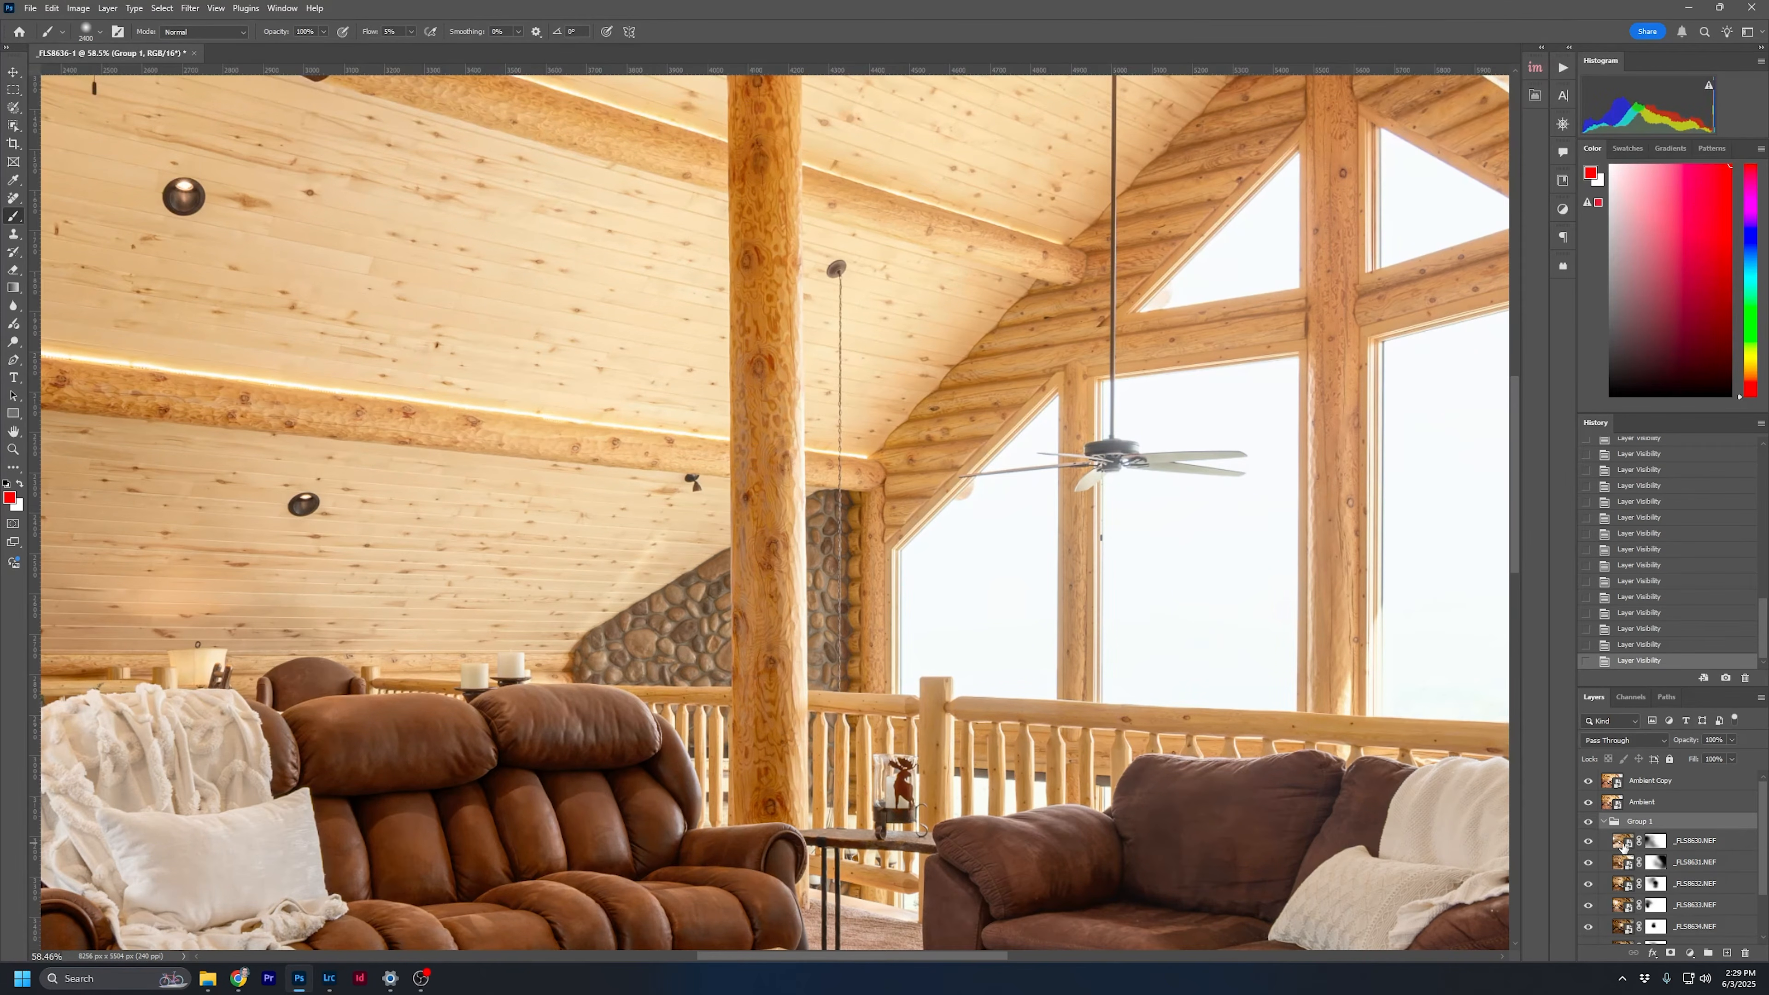
{"action": "left_click", "coordinate": [1655, 840]}
{"action": "key", "text": "d"}
{"action": "key", "text": "bracketleft"}
{"action": "key", "text": "bracketleft"}
{"action": "key", "text": "bracketleft"}
{"action": "key", "text": "bracketleft"}
{"action": "key", "text": "bracketleft"}
{"action": "key", "text": "bracketleft"}
{"action": "key", "text": "bracketleft"}
{"action": "key", "text": "bracketleft"}
{"action": "key", "text": "bracketleft"}
{"action": "key", "text": "bracketleft"}
{"action": "key", "text": "bracketleft"}
{"action": "key", "text": "bracketleft"}
{"action": "key", "text": "bracketleft"}
{"action": "key", "text": "bracketleft"}
{"action": "key", "text": "bracketleft"}
{"action": "key", "text": "bracketleft"}
{"action": "key", "text": "bracketleft"}
{"action": "key", "text": "bracketleft"}
{"action": "key", "text": "bracketleft"}
{"action": "key", "text": "bracketleft"}
{"action": "key", "text": "bracketleft"}
{"action": "mouse_move", "coordinate": [749, 533]}
{"action": "left_mouse_down"}
{"action": "mouse_move", "coordinate": [752, 346]}
{"action": "mouse_move", "coordinate": [747, 493]}
{"action": "mouse_move", "coordinate": [769, 361]}
{"action": "mouse_move", "coordinate": [764, 379]}
{"action": "left_mouse_up"}
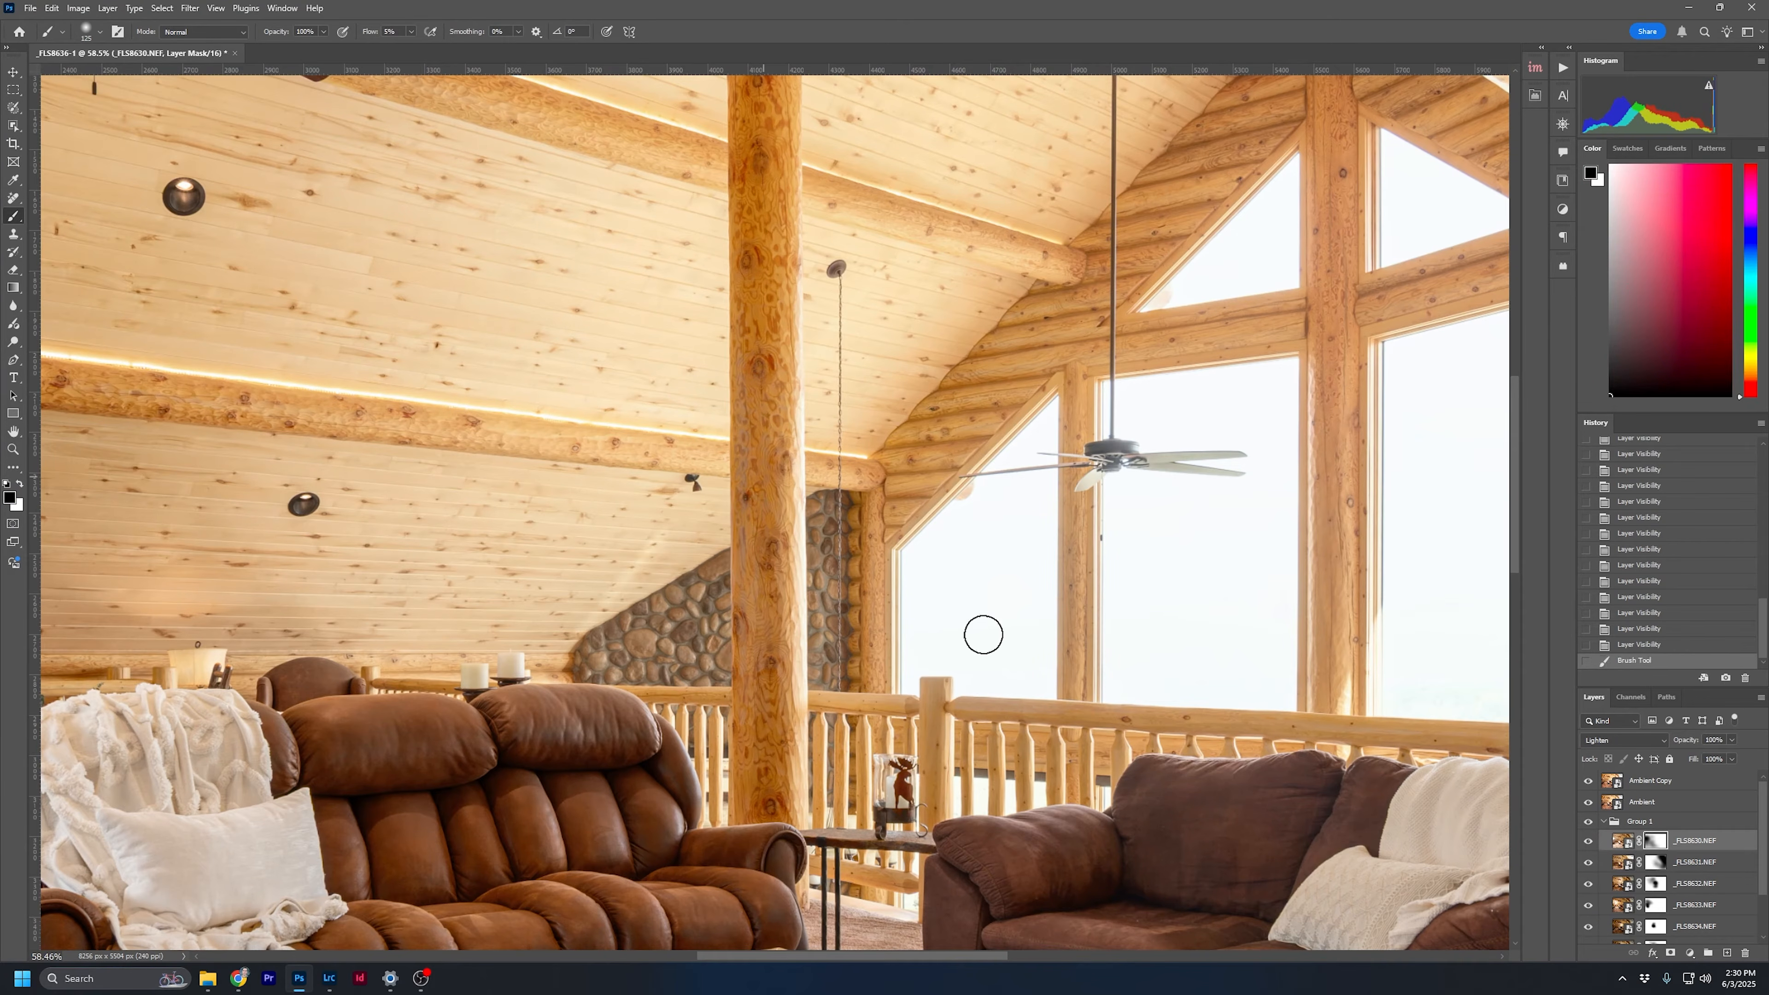
Check what the _FLS8631.NEF, _FLS8632.NEF and _FLS8633.NEF layers each contribute around the log post by hiding and showing them
{"action": "left_click", "coordinate": [1588, 863]}
{"action": "left_click", "coordinate": [1590, 884]}
{"action": "left_click", "coordinate": [1589, 883]}
{"action": "left_click", "coordinate": [1589, 884]}
{"action": "left_click", "coordinate": [1590, 884]}
{"action": "left_click", "coordinate": [1590, 885]}
{"action": "left_click", "coordinate": [1592, 886]}
{"action": "left_click", "coordinate": [1592, 886]}
{"action": "left_click", "coordinate": [1587, 906]}
{"action": "left_click", "coordinate": [1586, 906]}
{"action": "left_click", "coordinate": [1587, 908]}
{"action": "left_click", "coordinate": [1587, 908]}
Paint black with a slightly larger brush on the _FLS8633.NEF mask along the vertical log post
{"action": "left_click", "coordinate": [1655, 905]}
{"action": "key", "text": "bracketright"}
{"action": "key", "text": "bracketright"}
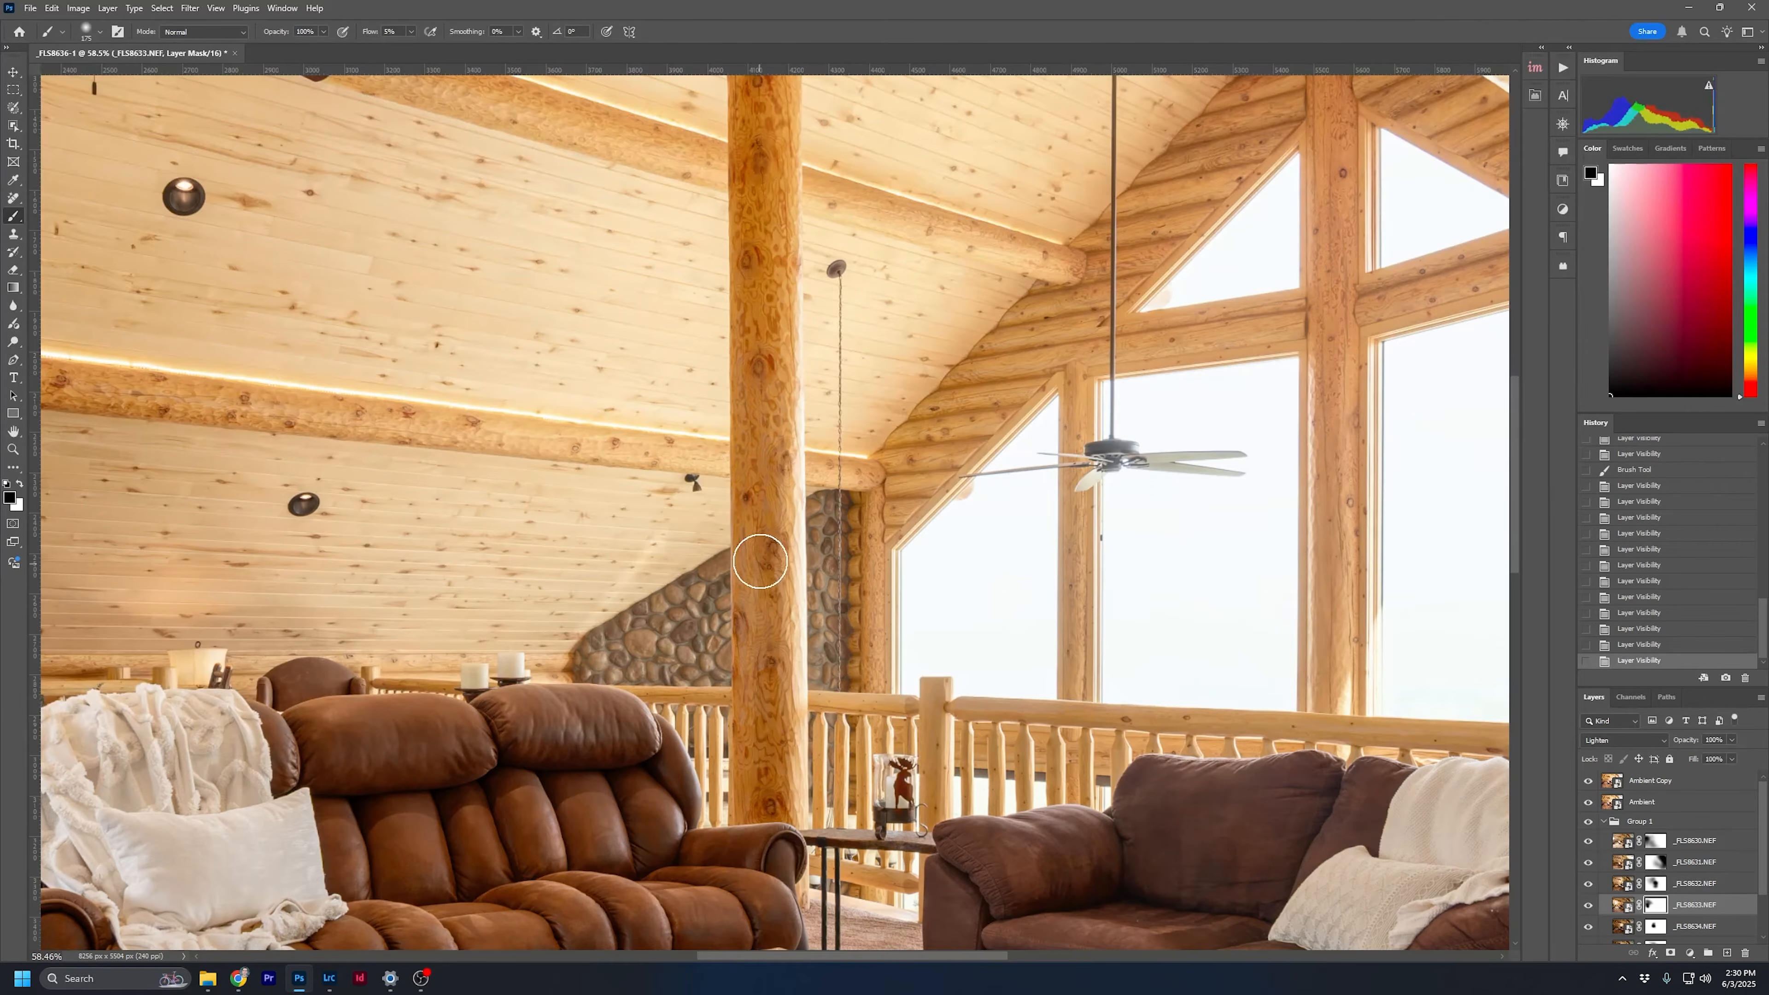
{"action": "mouse_move", "coordinate": [763, 556]}
{"action": "left_mouse_down"}
{"action": "mouse_move", "coordinate": [771, 673]}
{"action": "mouse_move", "coordinate": [765, 444]}
{"action": "left_mouse_up"}
{"action": "scroll", "coordinate": [1135, 421], "scroll_direction": "down", "scroll_amount": 5}
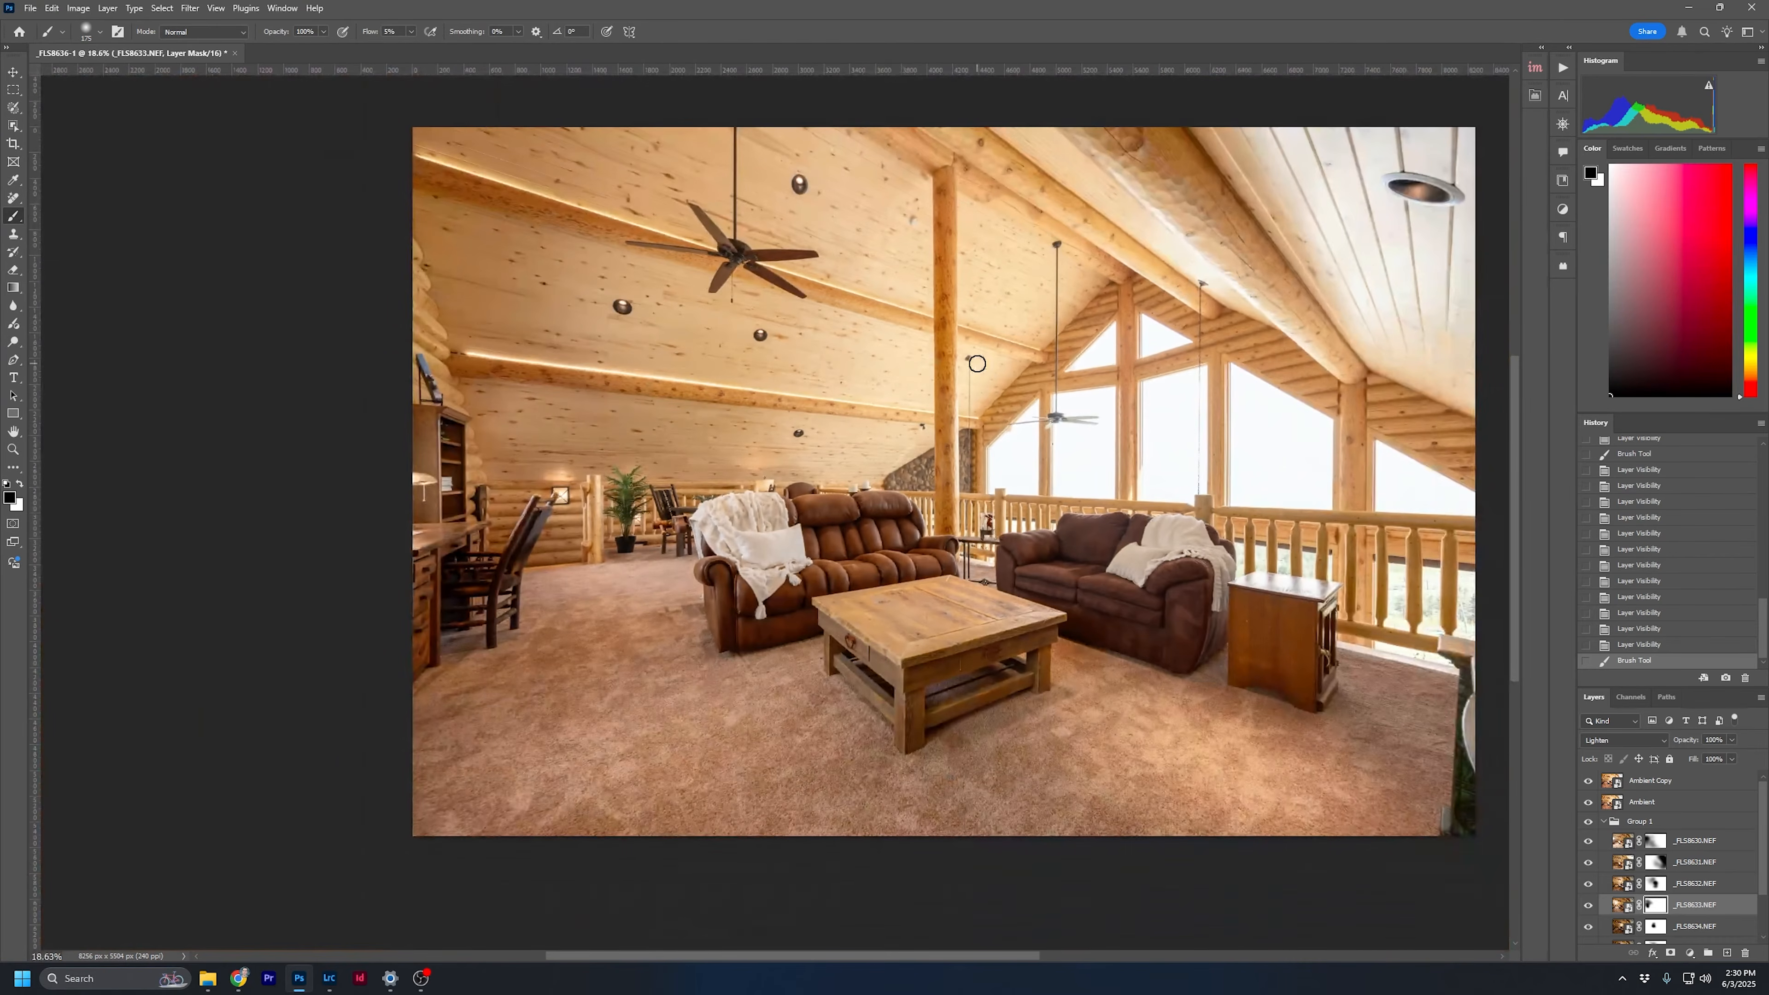
{"action": "left_click_drag", "start_coordinate": [940, 455], "coordinate": [940, 481]}
Compare the image with the _FLS8636.NEF and _FLS8630.NEF layer masks disabled and enabled
{"action": "scroll", "coordinate": [1657, 864], "scroll_direction": "down", "scroll_amount": 2}
{"action": "left_click", "coordinate": [1619, 912]}
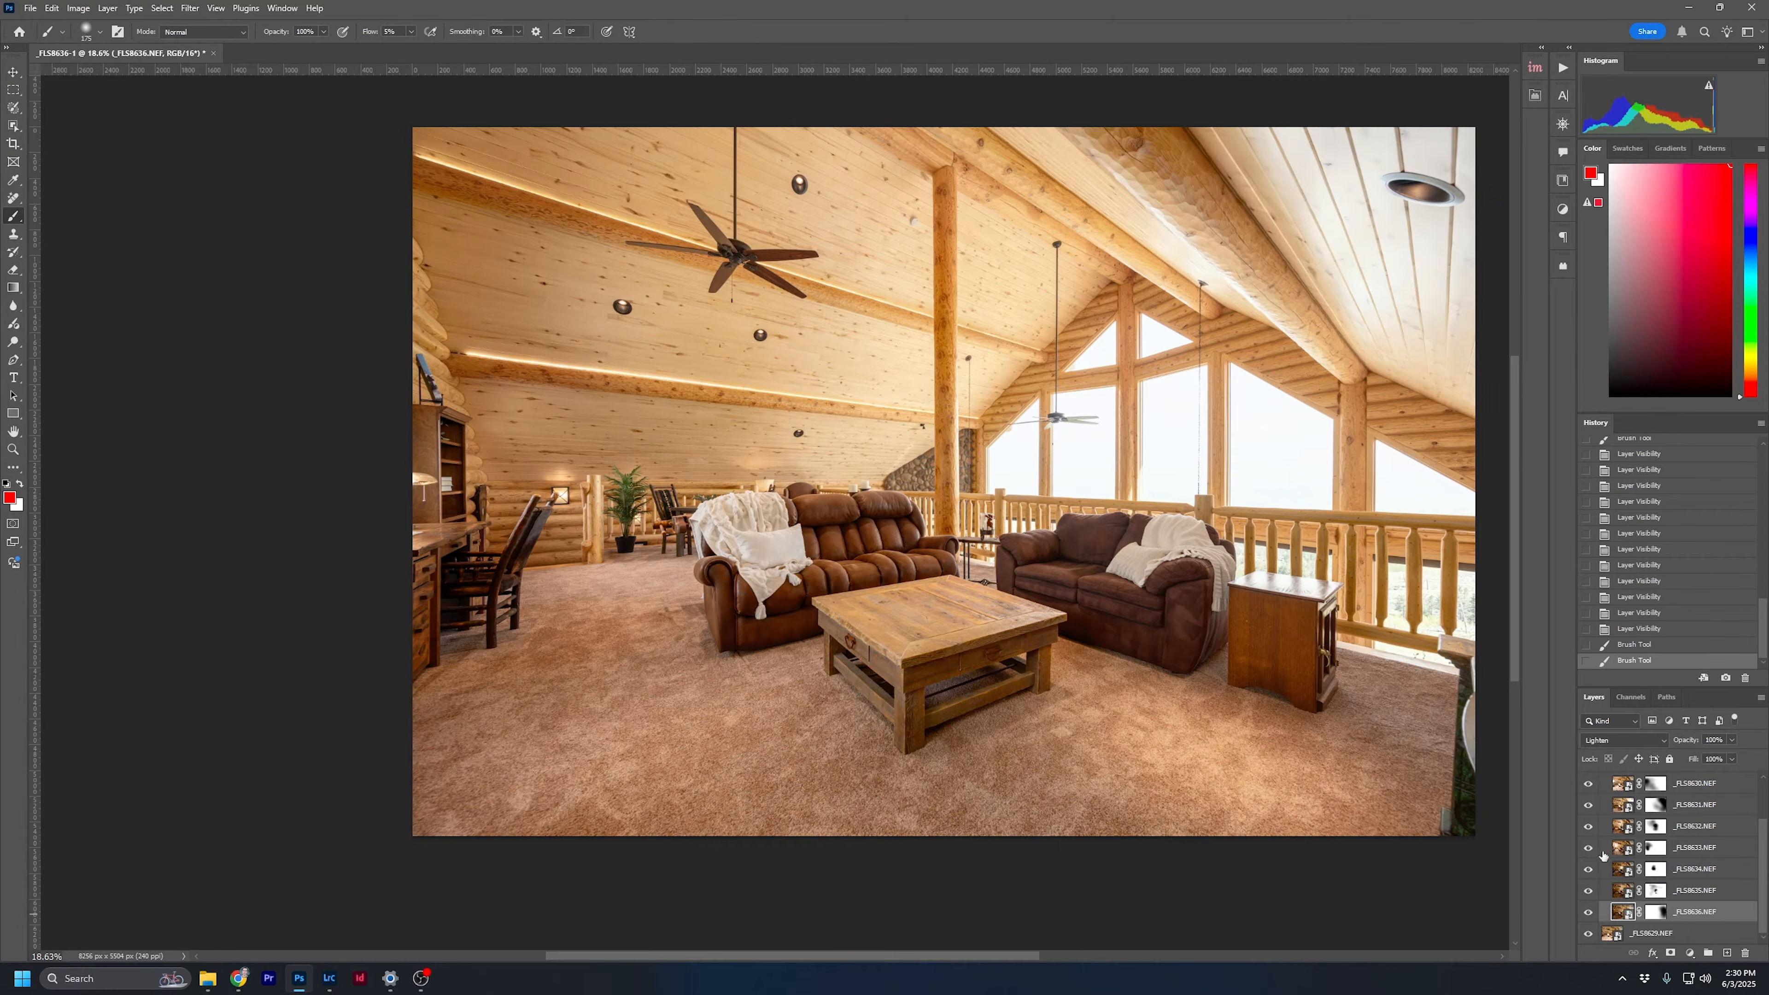
{"action": "left_click", "coordinate": [1656, 914], "text": "shift"}
{"action": "left_click", "coordinate": [1656, 915], "text": "shift"}
{"action": "scroll", "coordinate": [1647, 885], "scroll_direction": "up", "scroll_amount": 2}
{"action": "left_click", "coordinate": [1656, 828], "text": "shift"}
{"action": "left_click", "coordinate": [1655, 828], "text": "shift"}
{"action": "left_click", "coordinate": [1656, 828], "text": "shift"}
{"action": "left_click", "coordinate": [1656, 828], "text": "shift"}
{"action": "left_click", "coordinate": [1620, 829]}
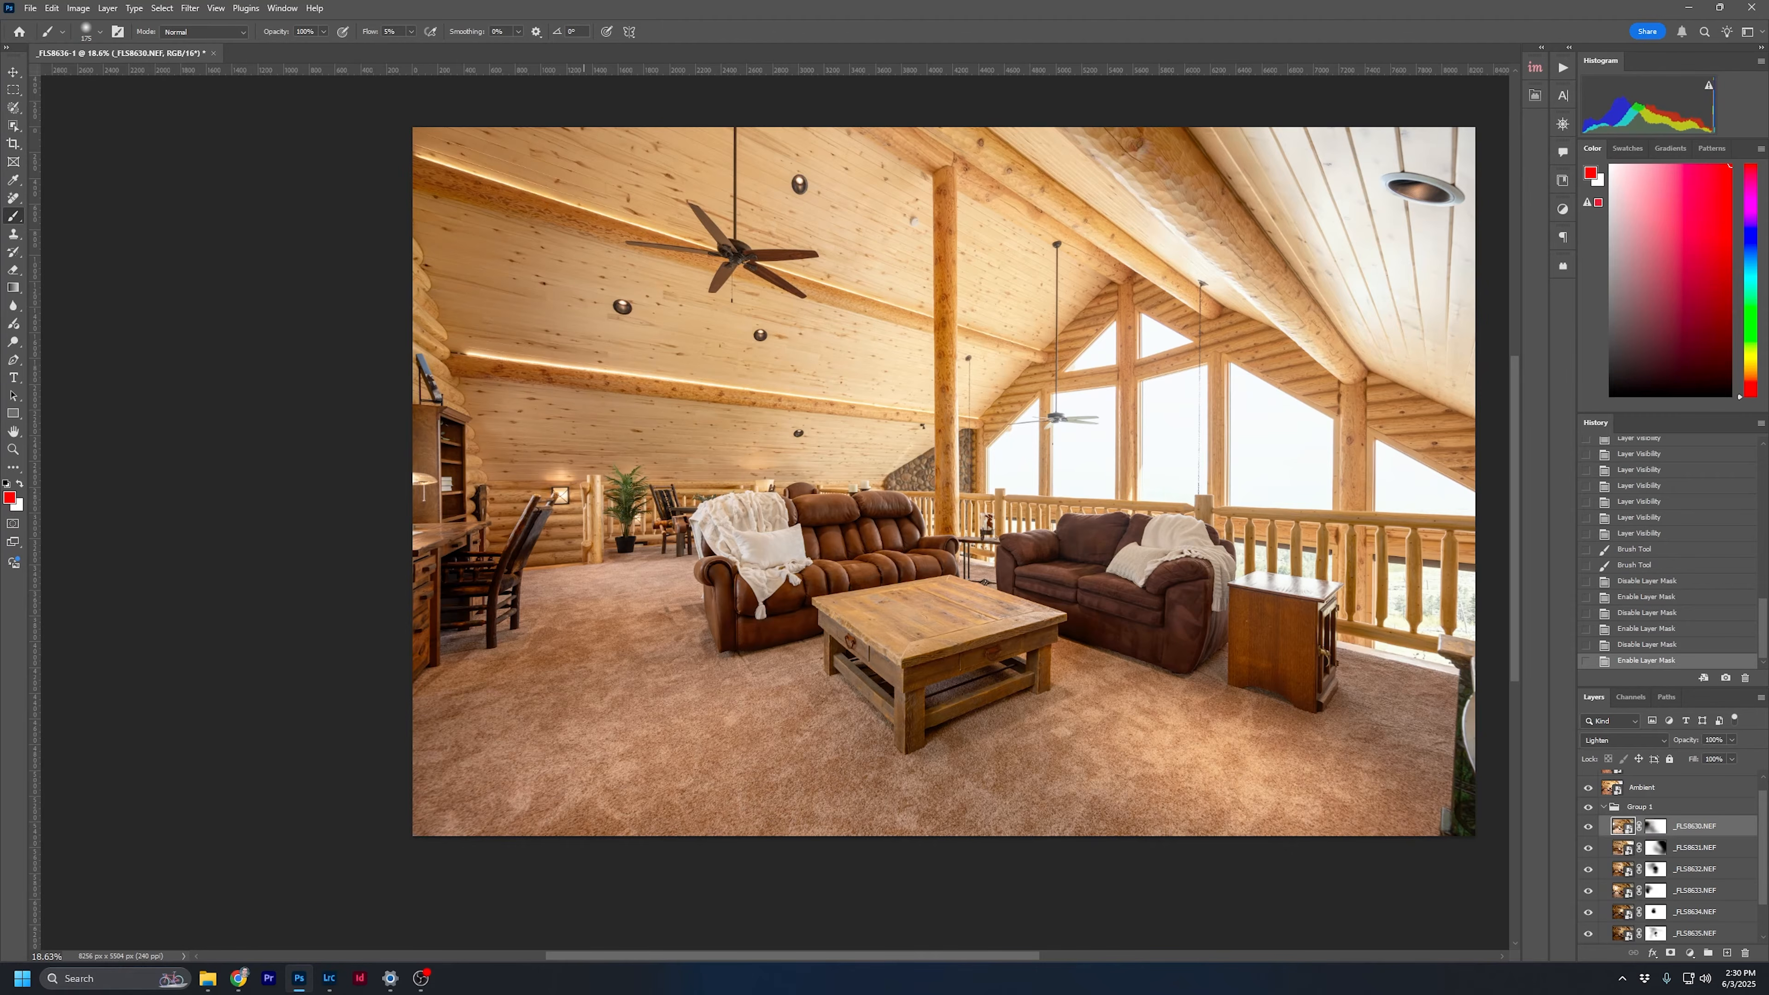
Switch to Lightroom Classic, review the flash frames _FLS8633.NEF through _FLS8636.NEF, and return to Photoshop
{"action": "left_click", "coordinate": [329, 978]}
{"action": "left_click", "coordinate": [746, 902]}
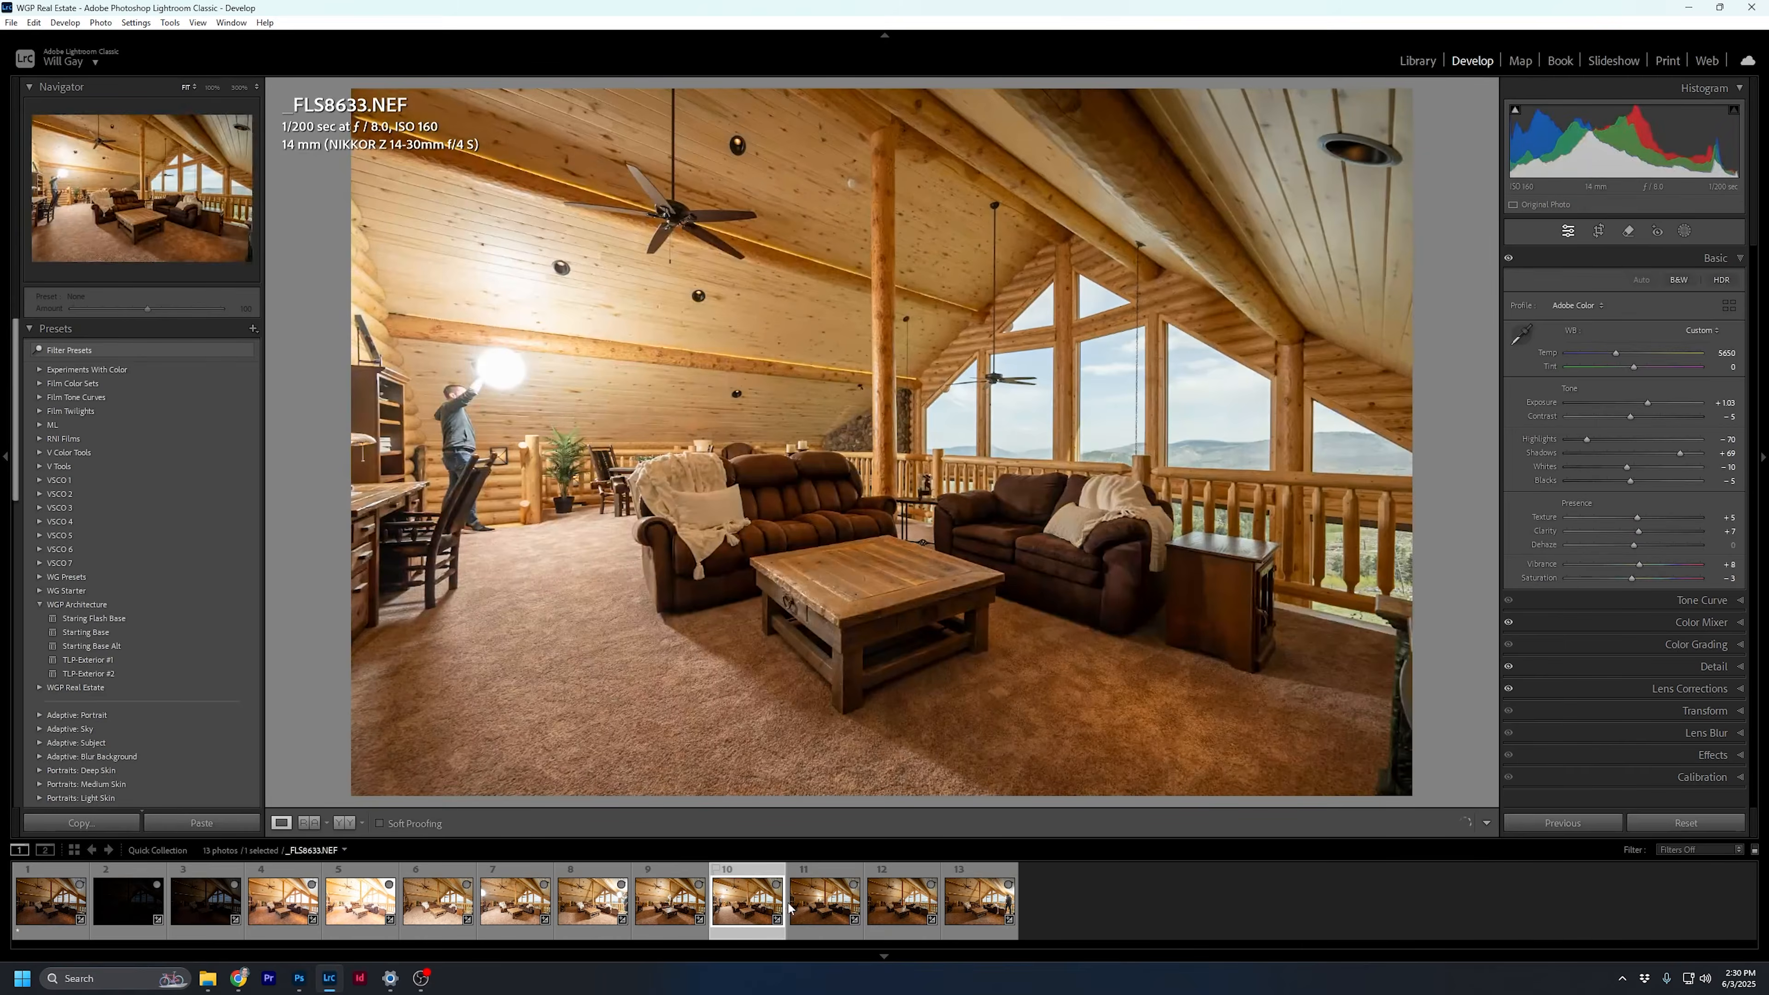
{"action": "left_click", "coordinate": [829, 905]}
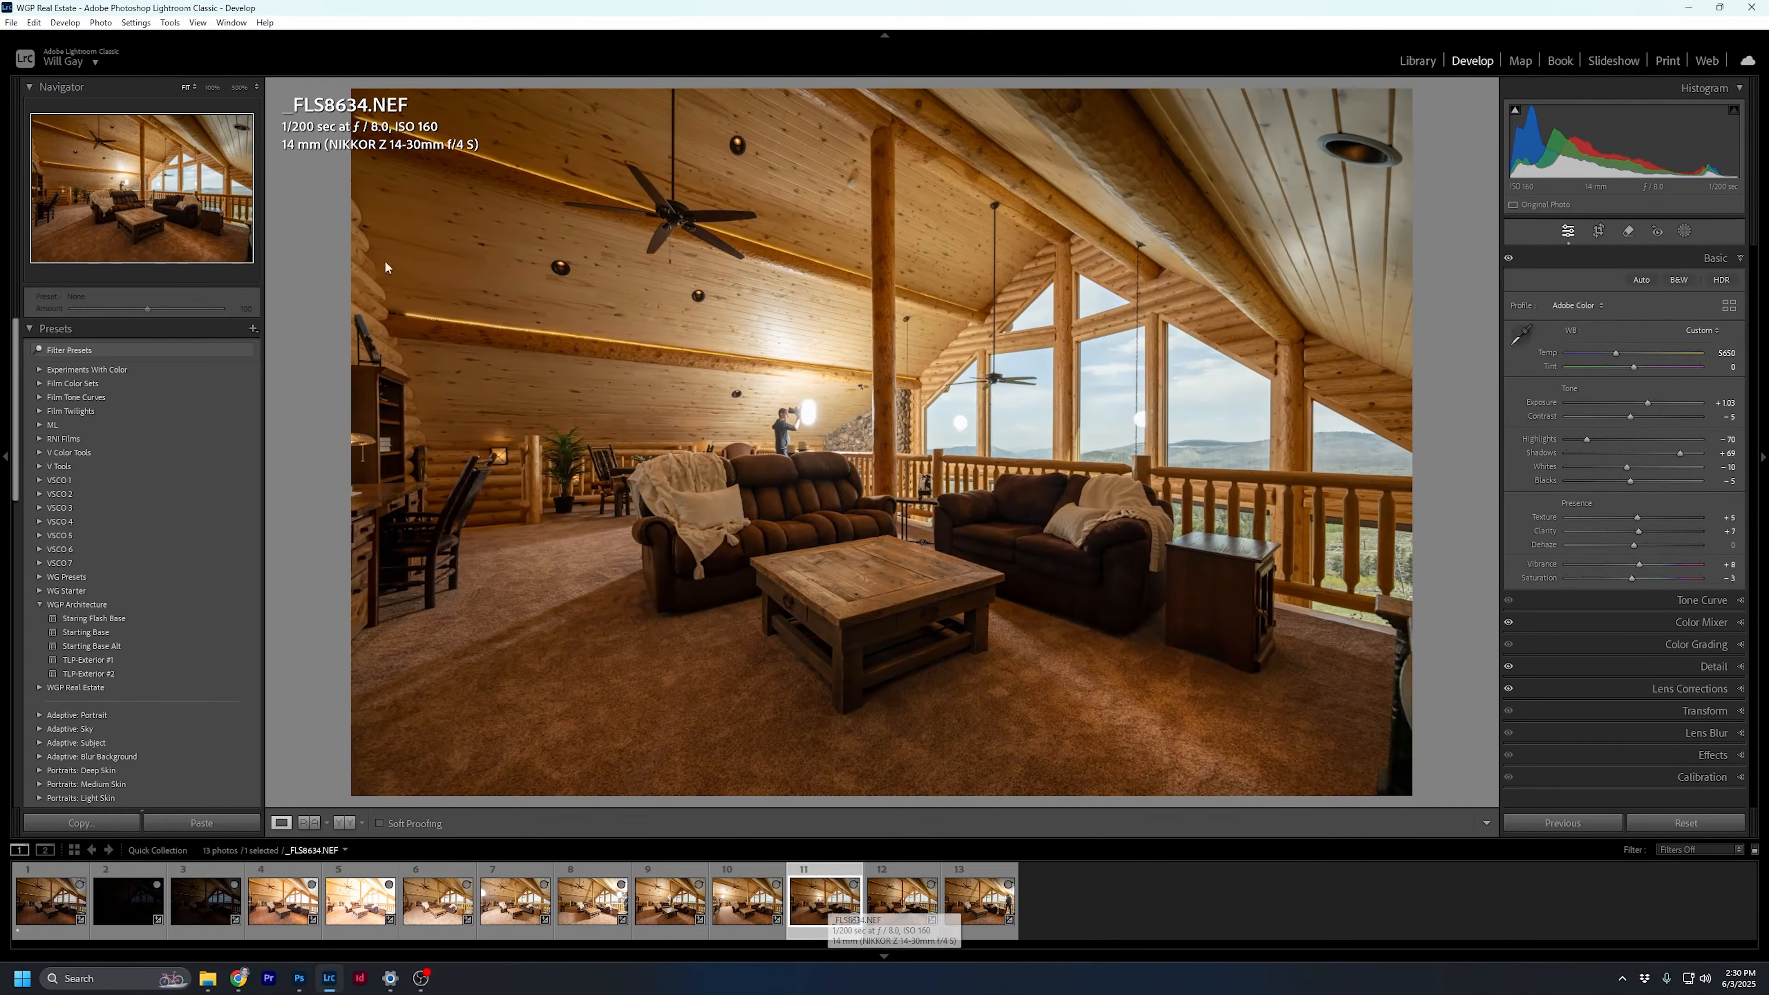
{"action": "key", "text": "Right"}
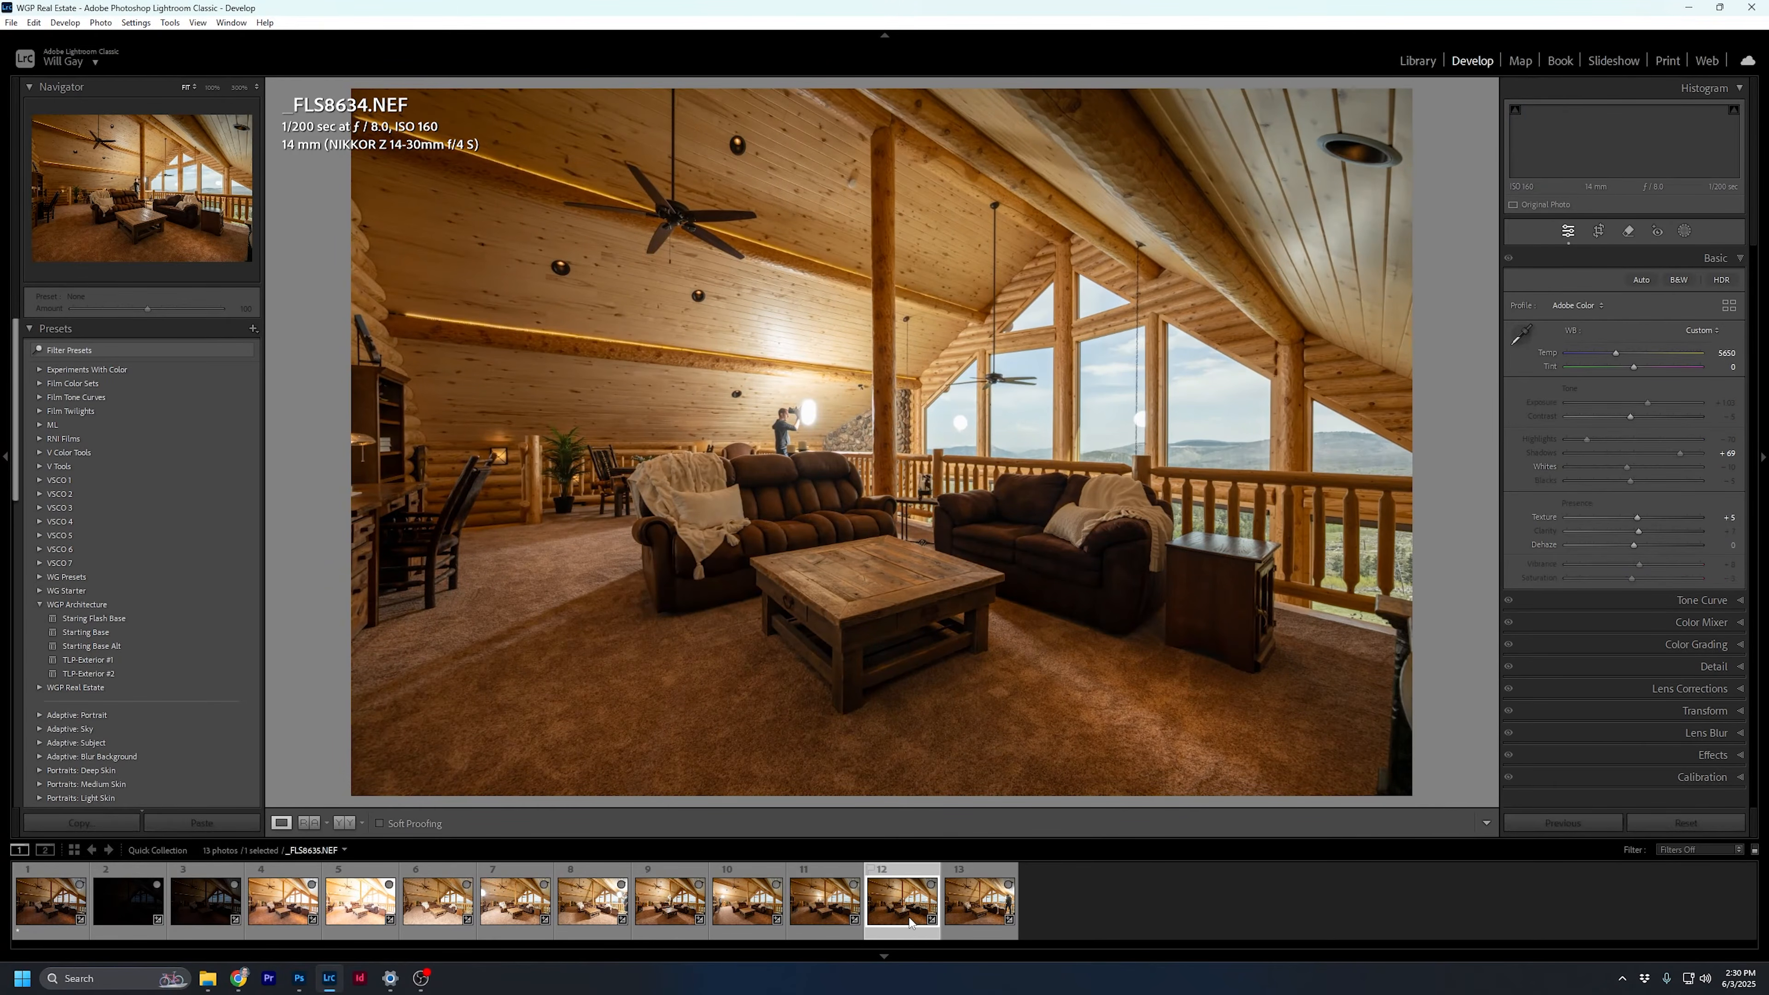
{"action": "left_click", "coordinate": [960, 915]}
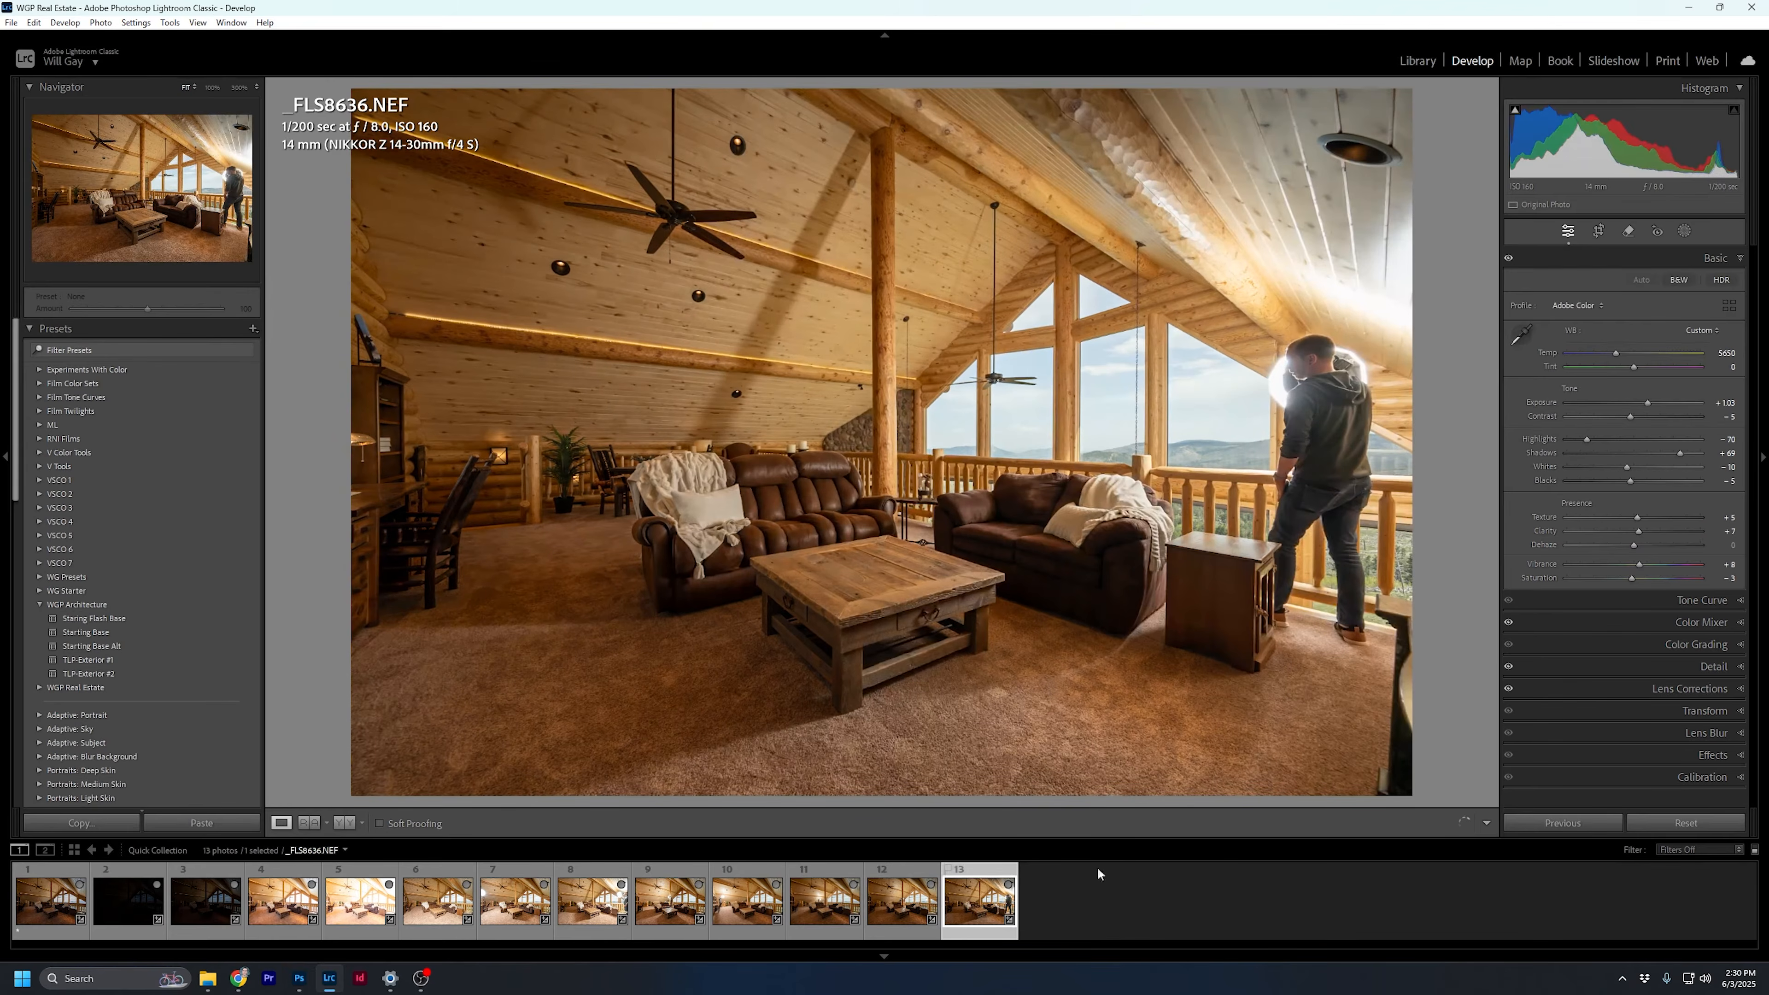
{"action": "left_click", "coordinate": [1688, 7]}
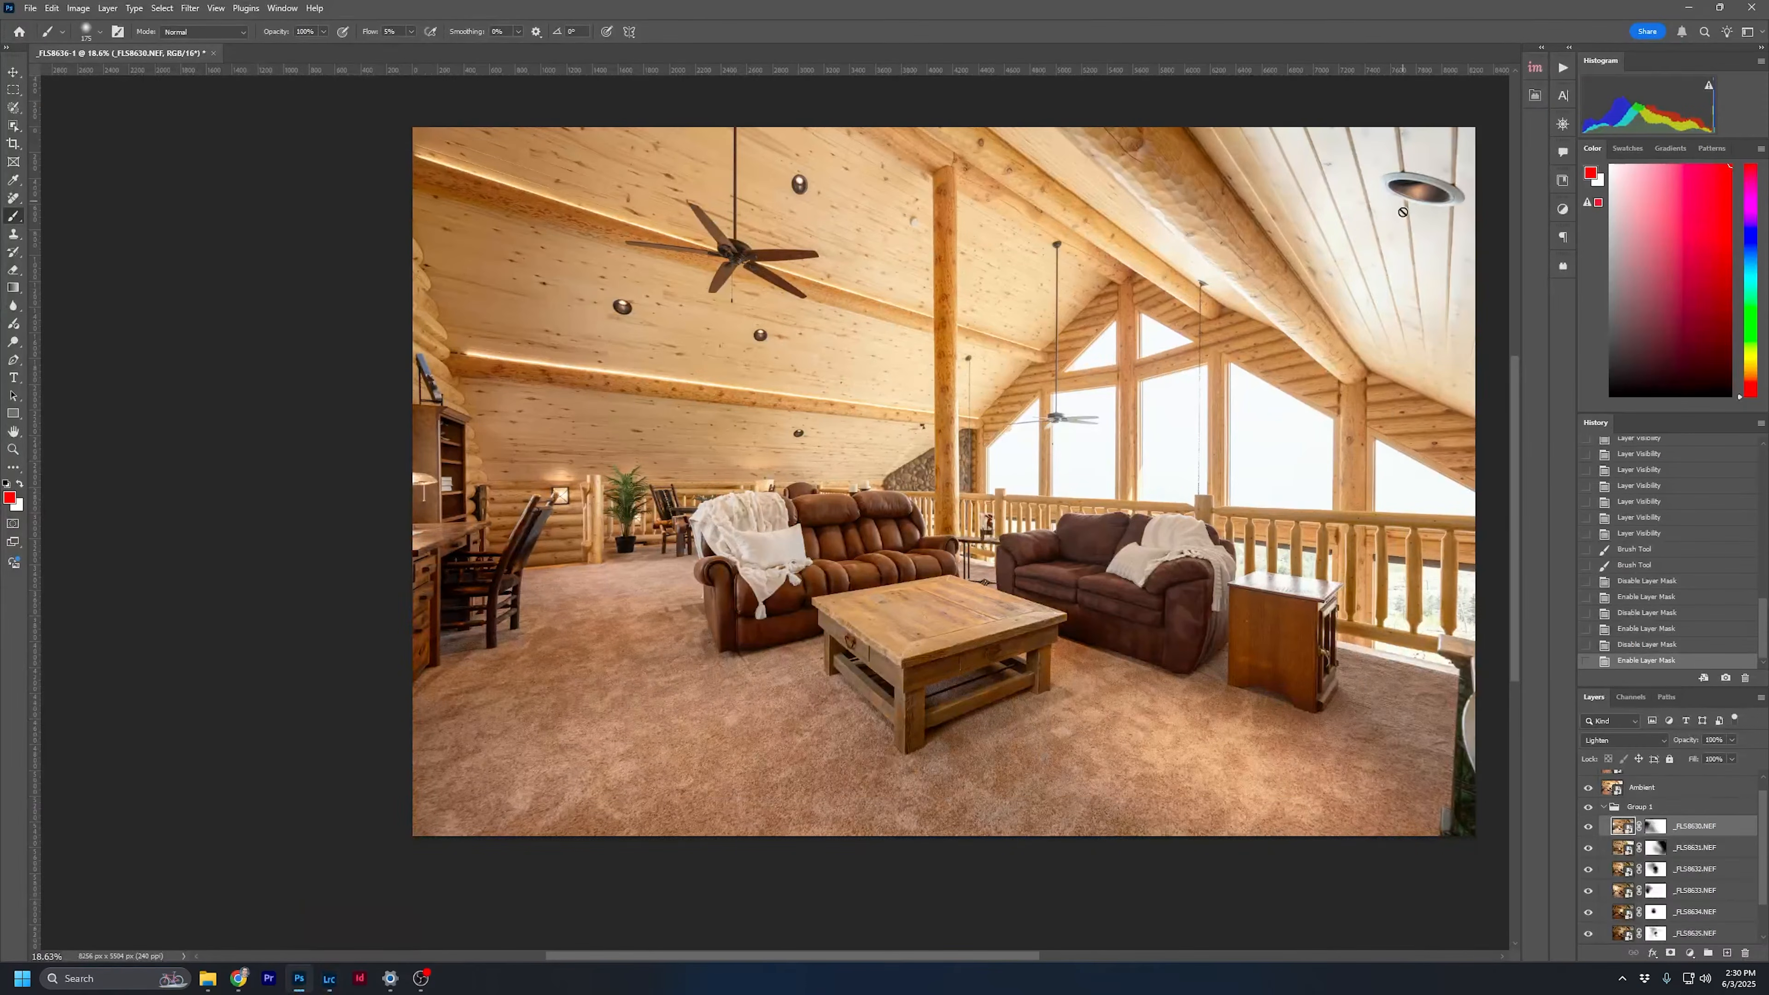
Copy _FLS8634.NEF as a new smart object and move the copy above Ambient Copy, outside Group 1
{"action": "scroll", "coordinate": [1719, 895], "scroll_direction": "down", "scroll_amount": 2}
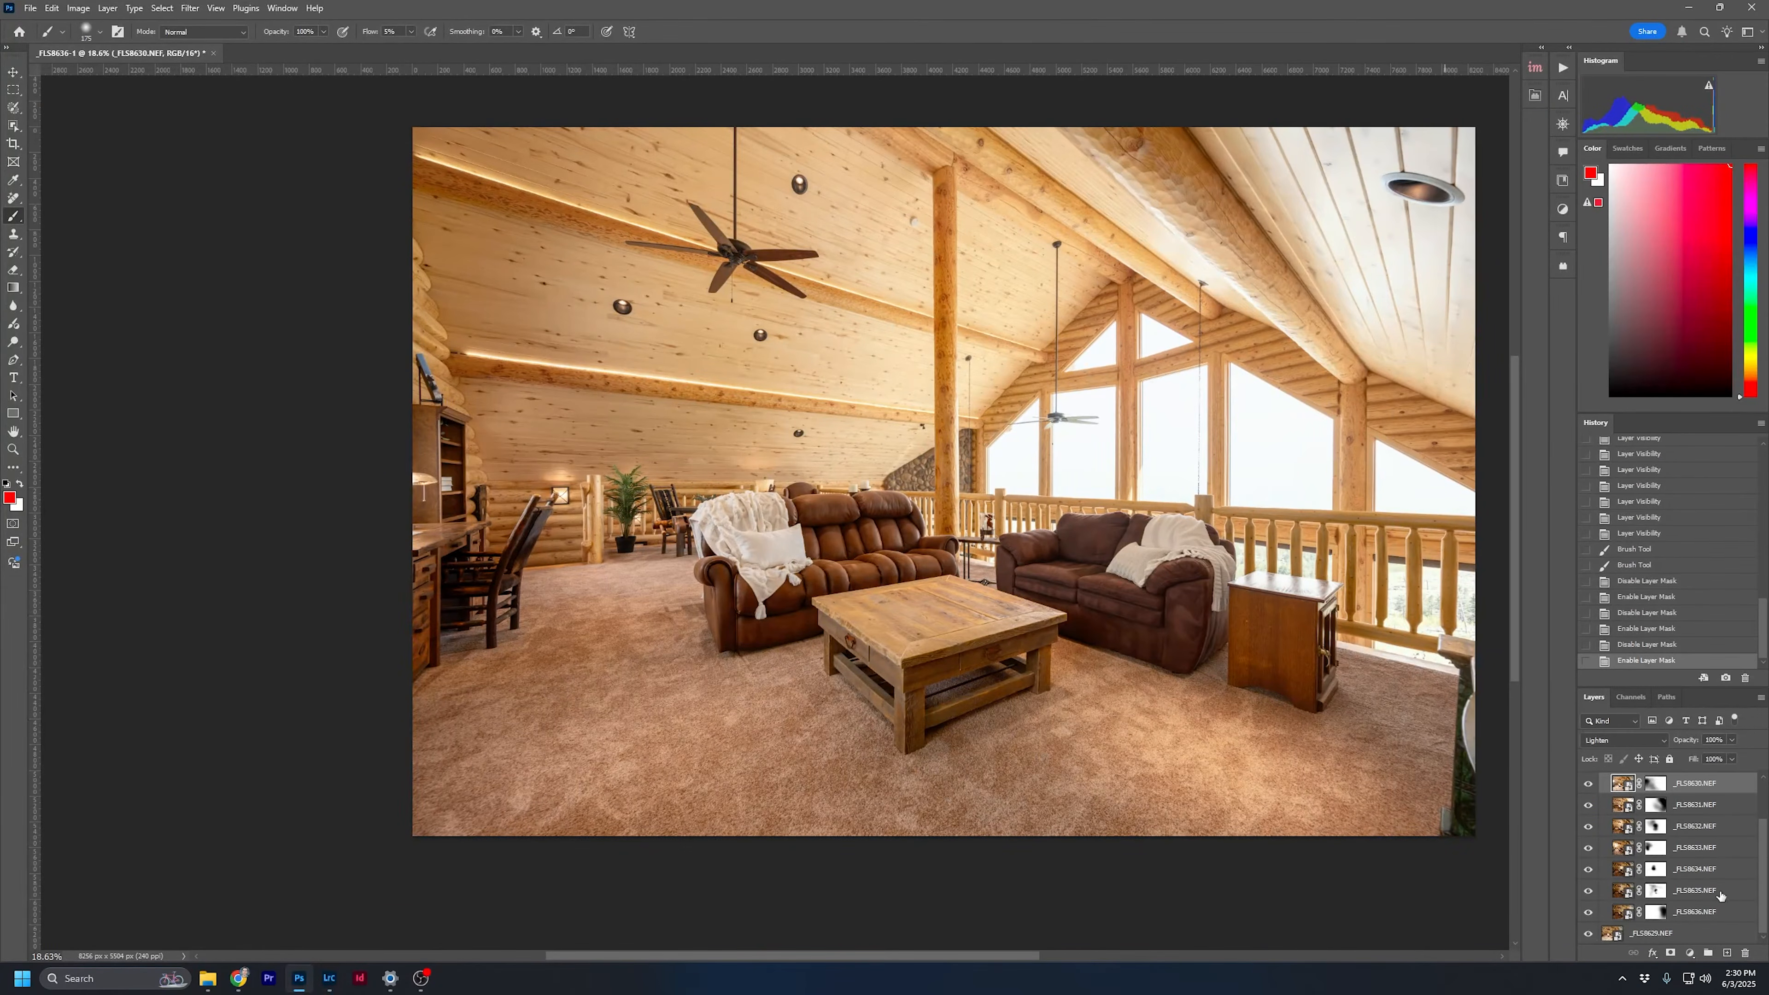
{"action": "left_click", "coordinate": [1731, 871]}
{"action": "right_click", "coordinate": [1729, 871]}
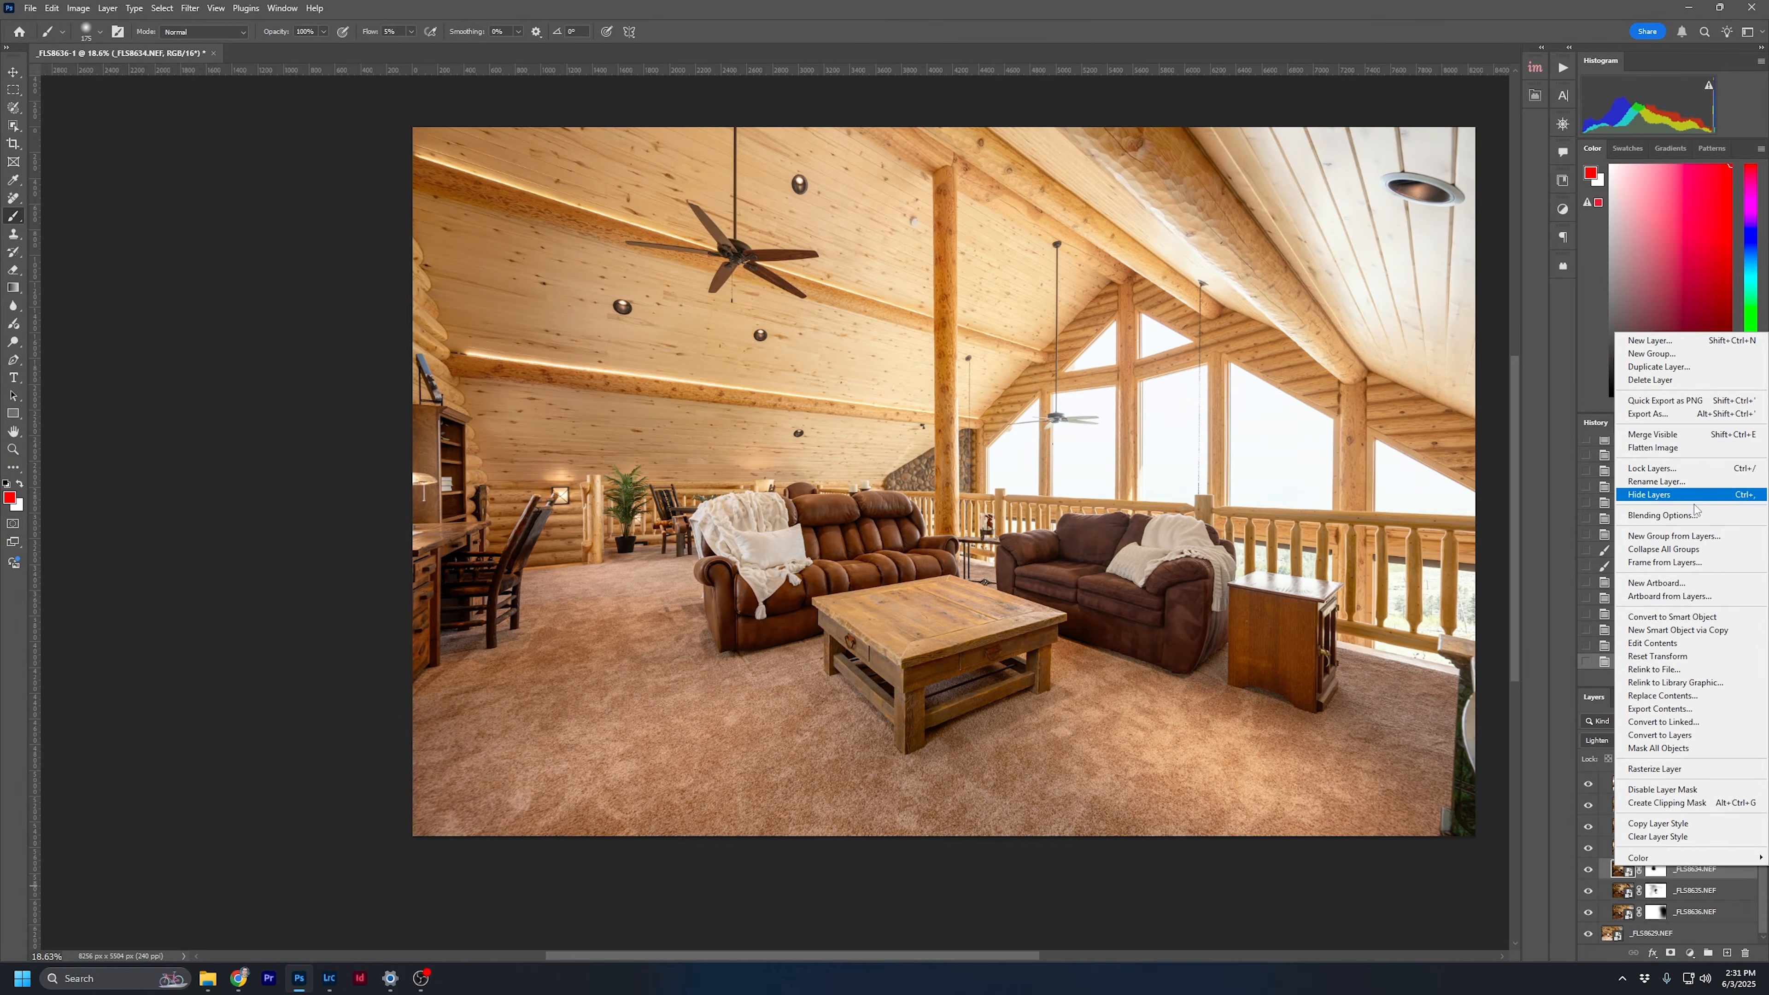
{"action": "left_click", "coordinate": [1697, 631]}
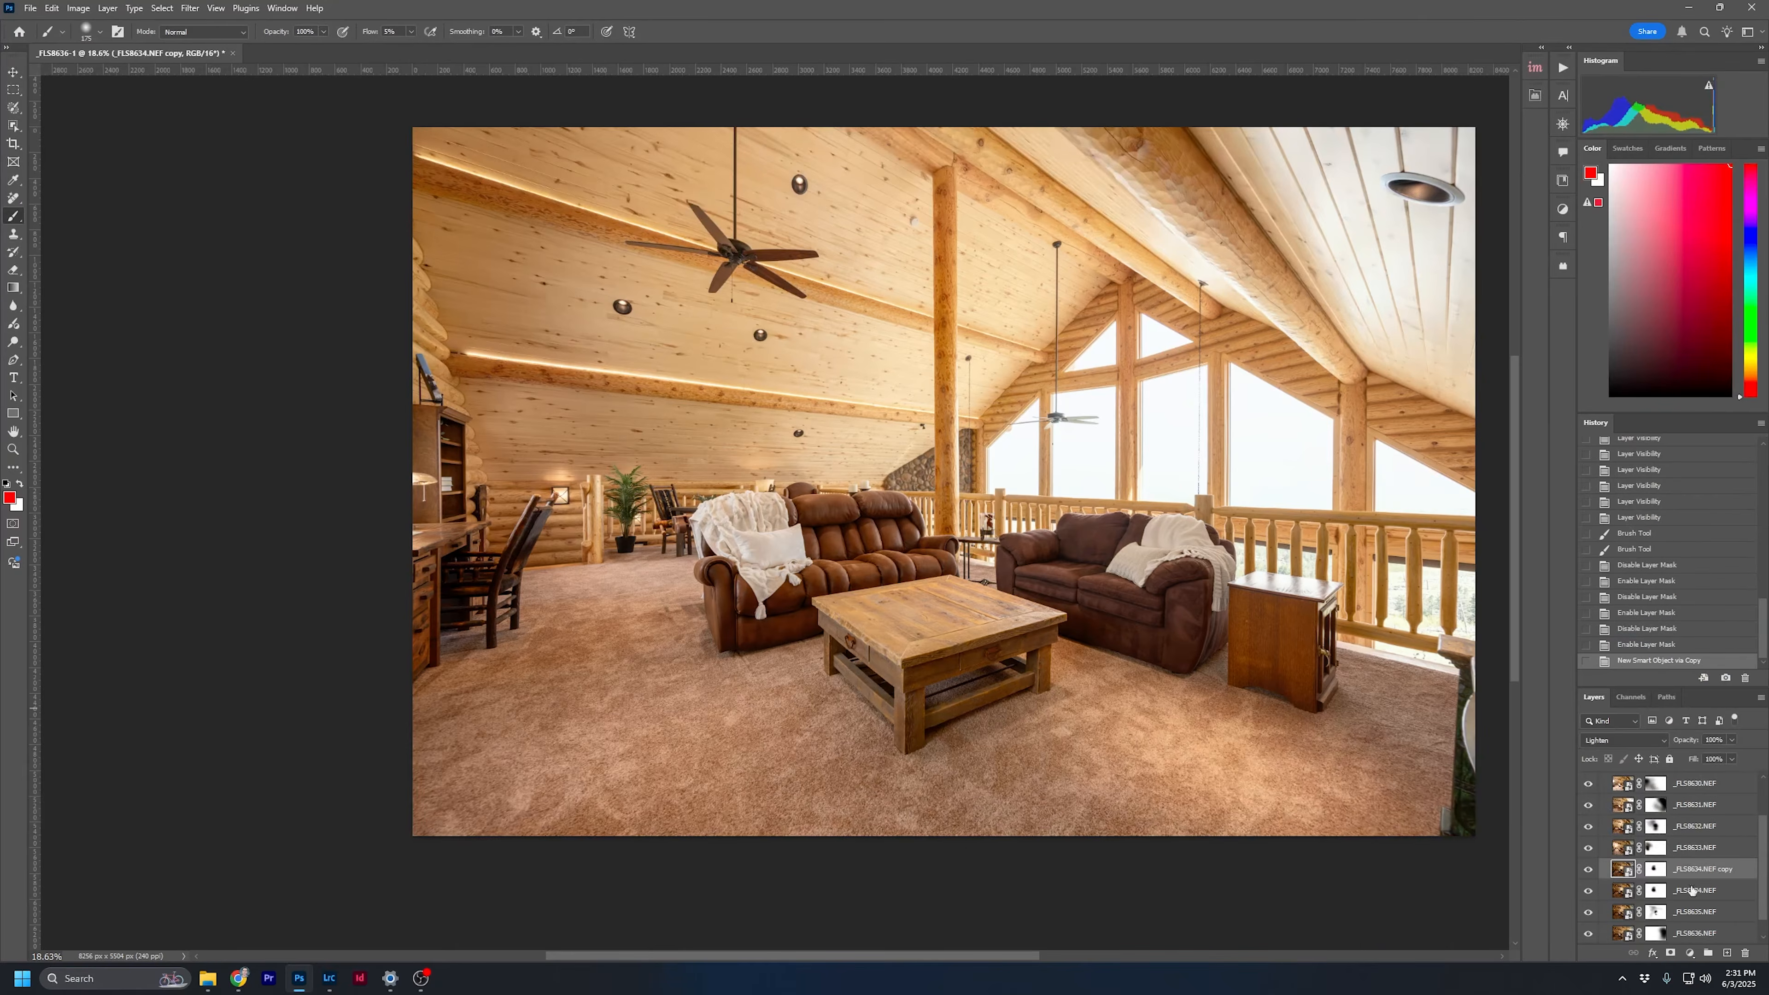
{"action": "left_click_drag", "start_coordinate": [1701, 870], "coordinate": [1688, 766]}
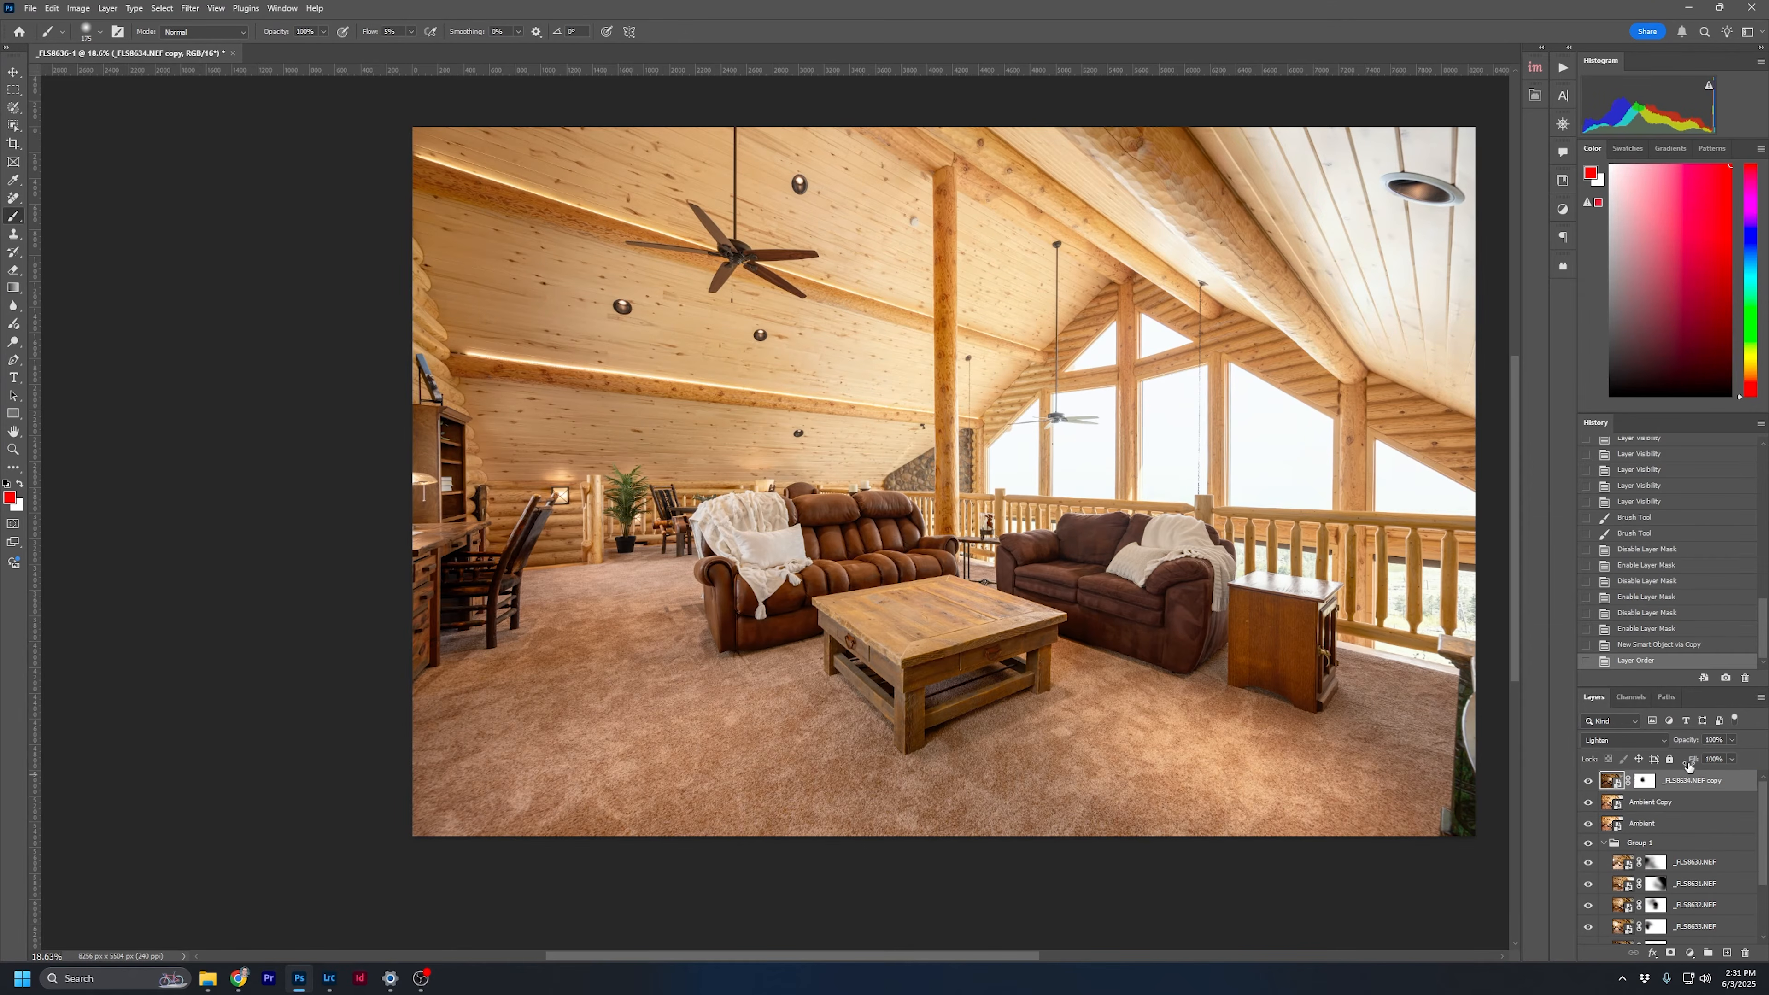
Set the _FLS8634.NEF copy's blend mode to Normal and hide the layer
{"action": "left_click", "coordinate": [1624, 740]}
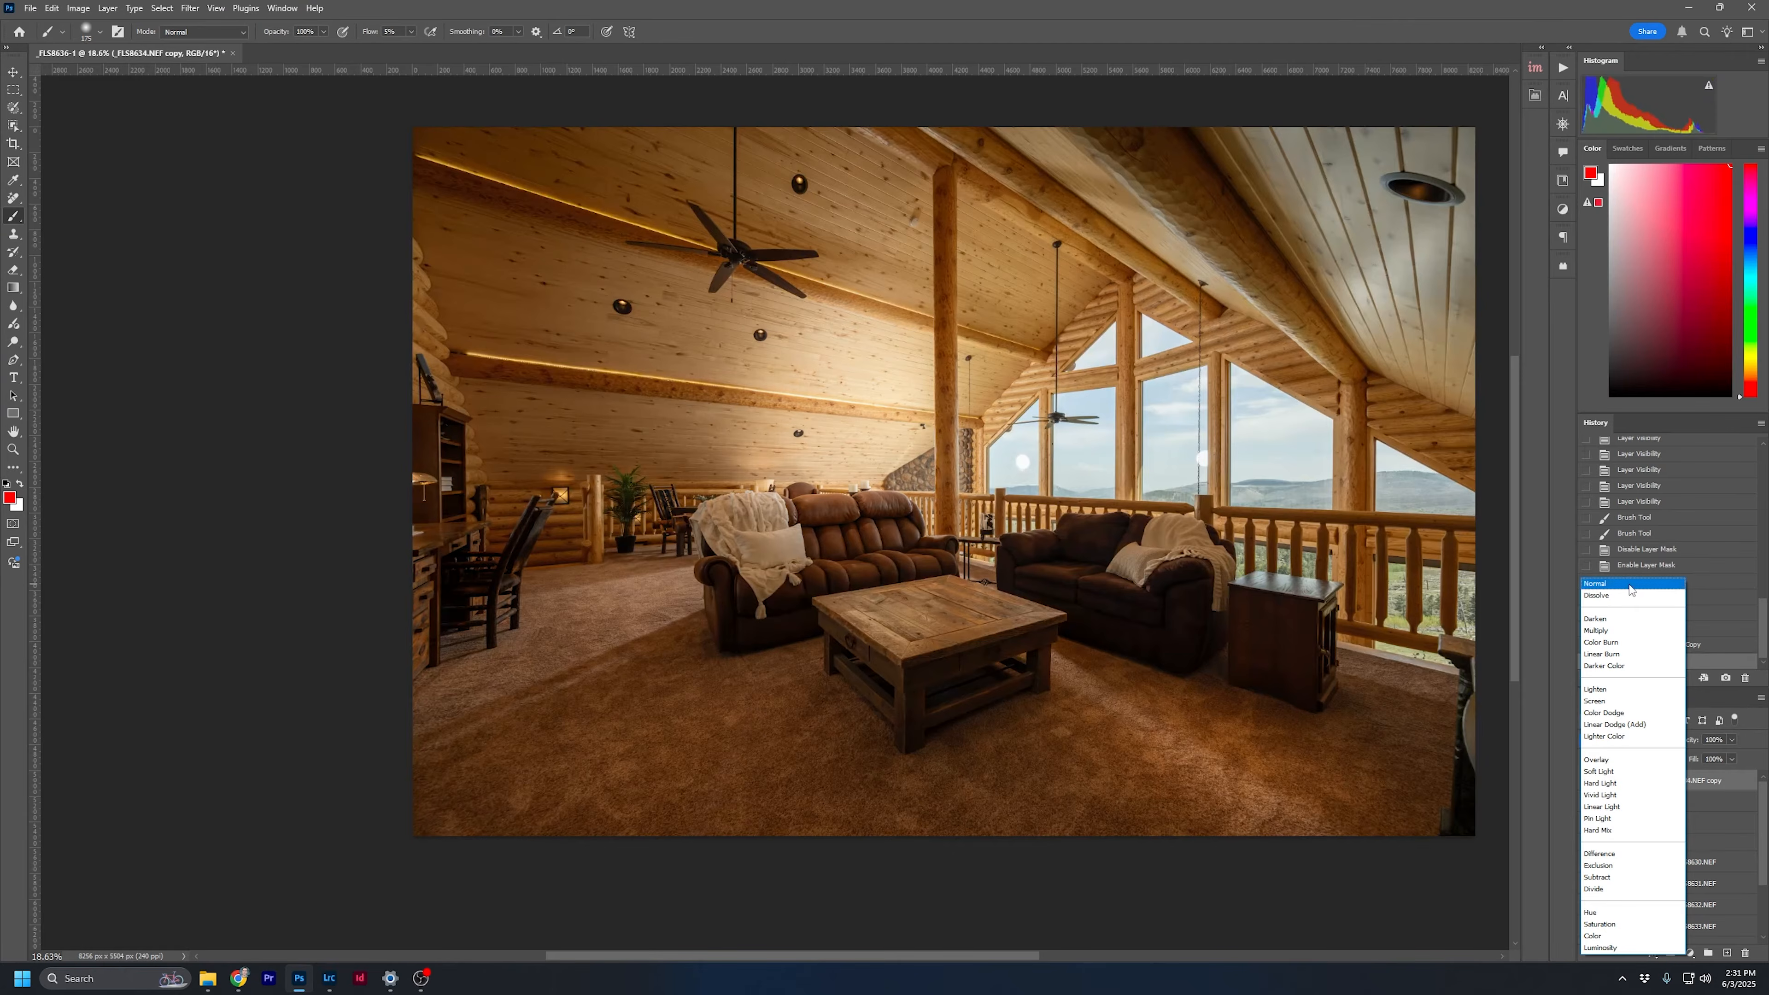
{"action": "left_click", "coordinate": [1630, 590]}
{"action": "left_click", "coordinate": [1588, 782]}
Copy _FLS8635.NEF as a new smart object and move the copy to the top of the layer stack
{"action": "scroll", "coordinate": [1685, 847], "scroll_direction": "down", "scroll_amount": 2}
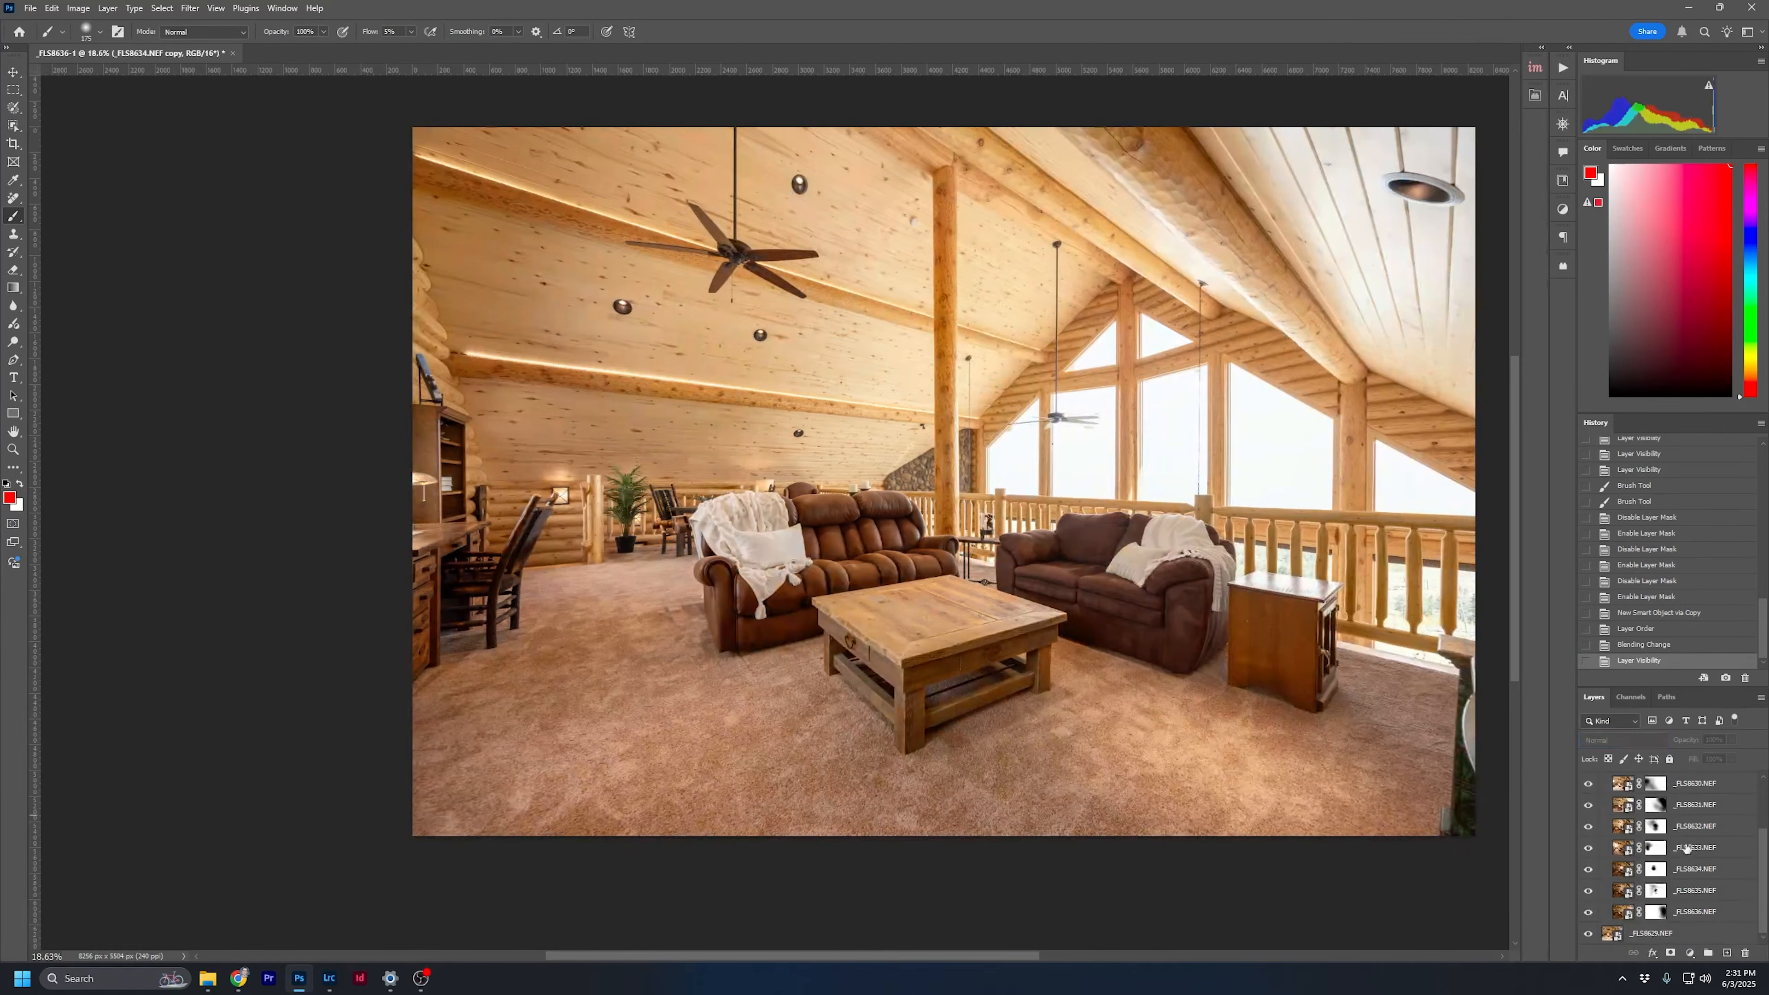
{"action": "right_click", "coordinate": [1727, 894]}
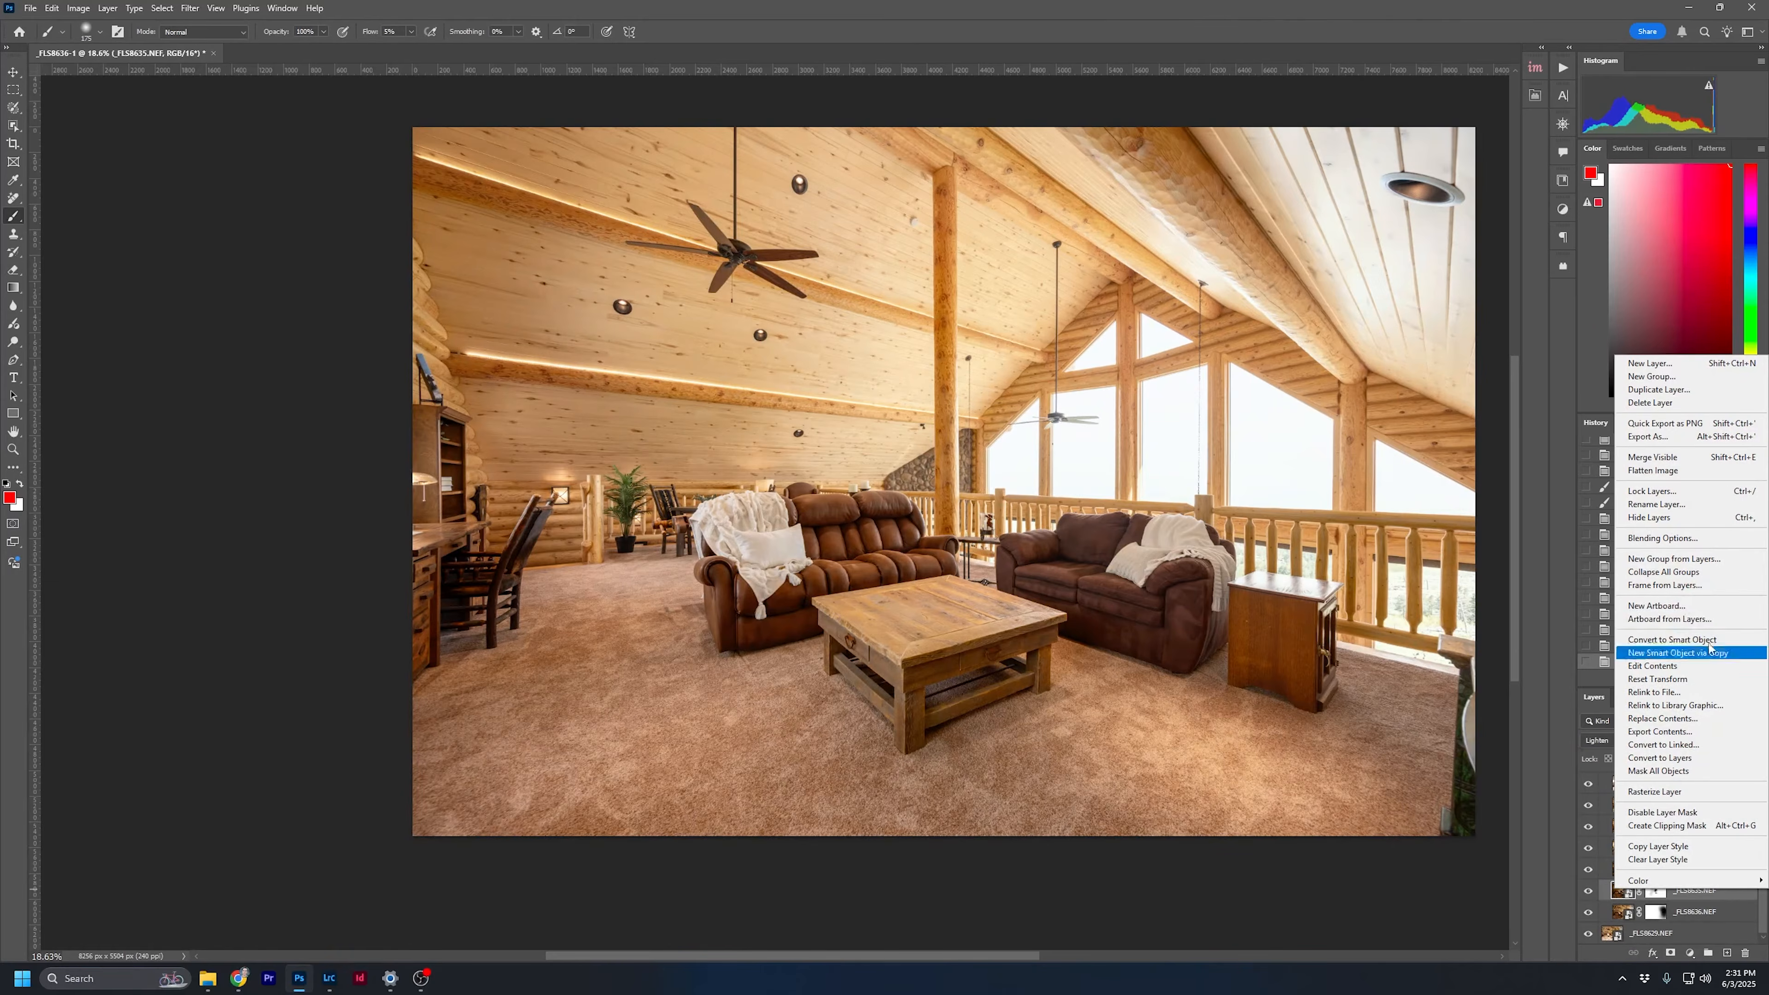
{"action": "left_click", "coordinate": [1685, 651]}
{"action": "left_click_drag", "start_coordinate": [1743, 892], "coordinate": [1673, 747]}
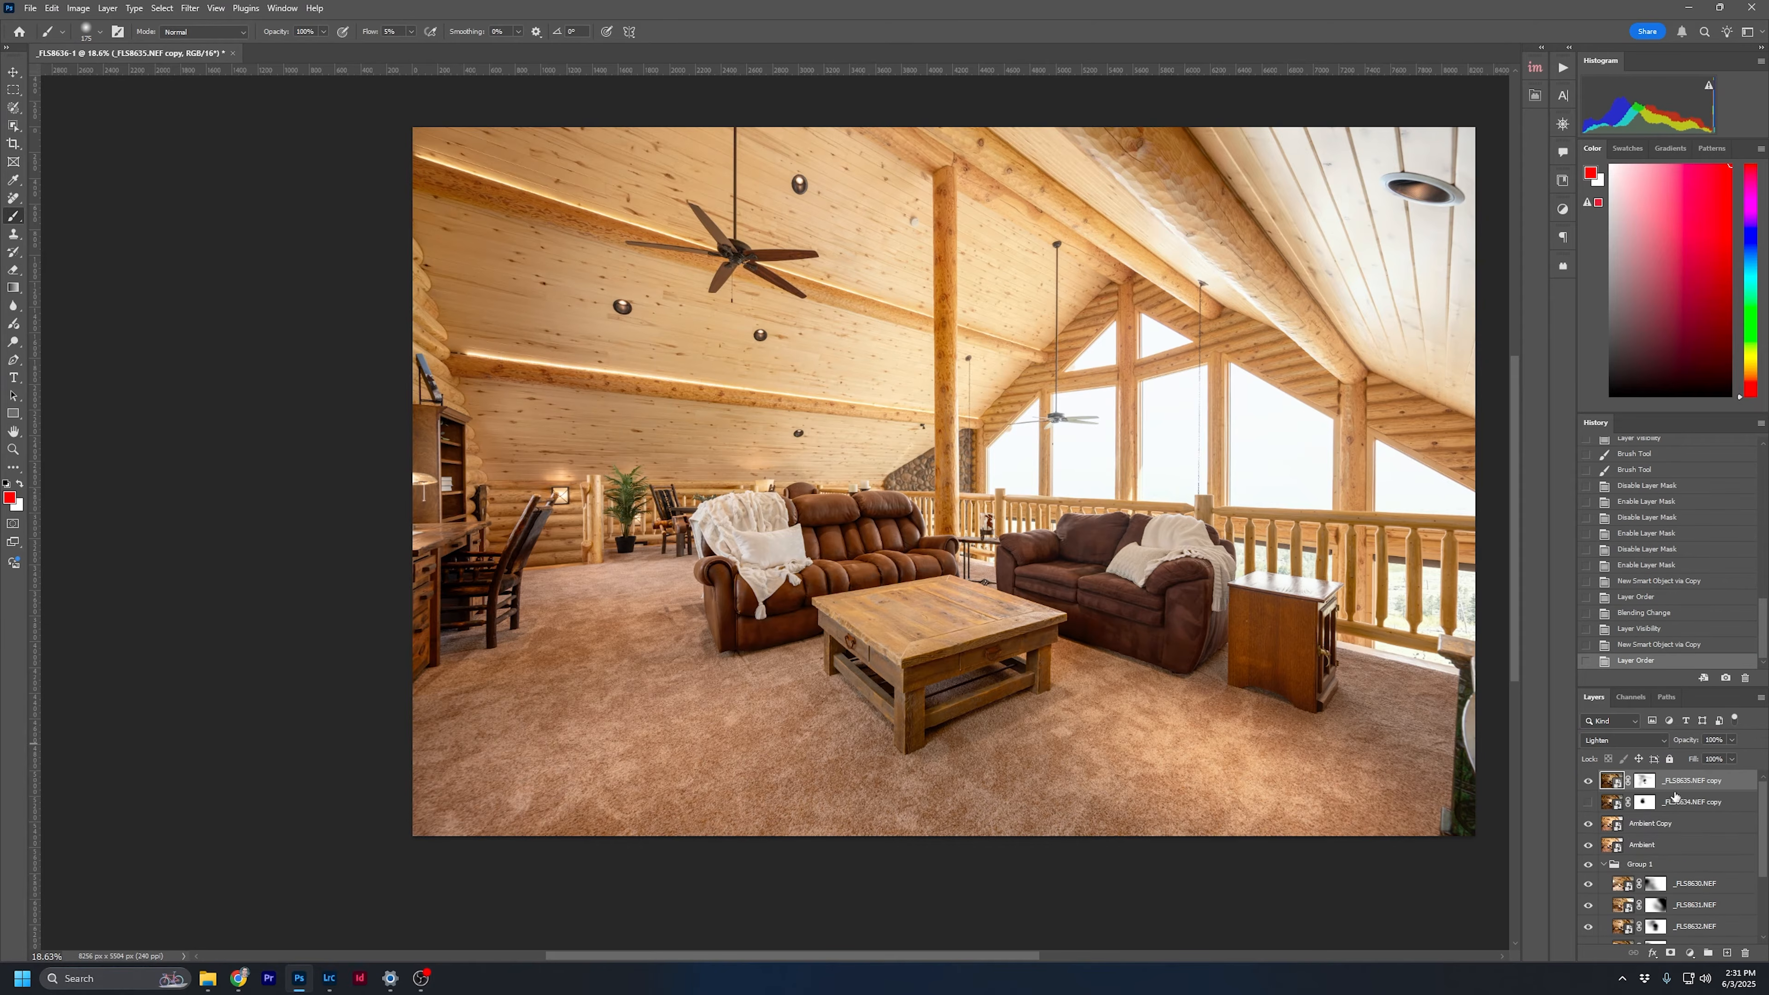
Set the _FLS8635.NEF copy's blend mode to Normal and hide the layer
{"action": "left_click", "coordinate": [1612, 736]}
{"action": "left_click", "coordinate": [1615, 586]}
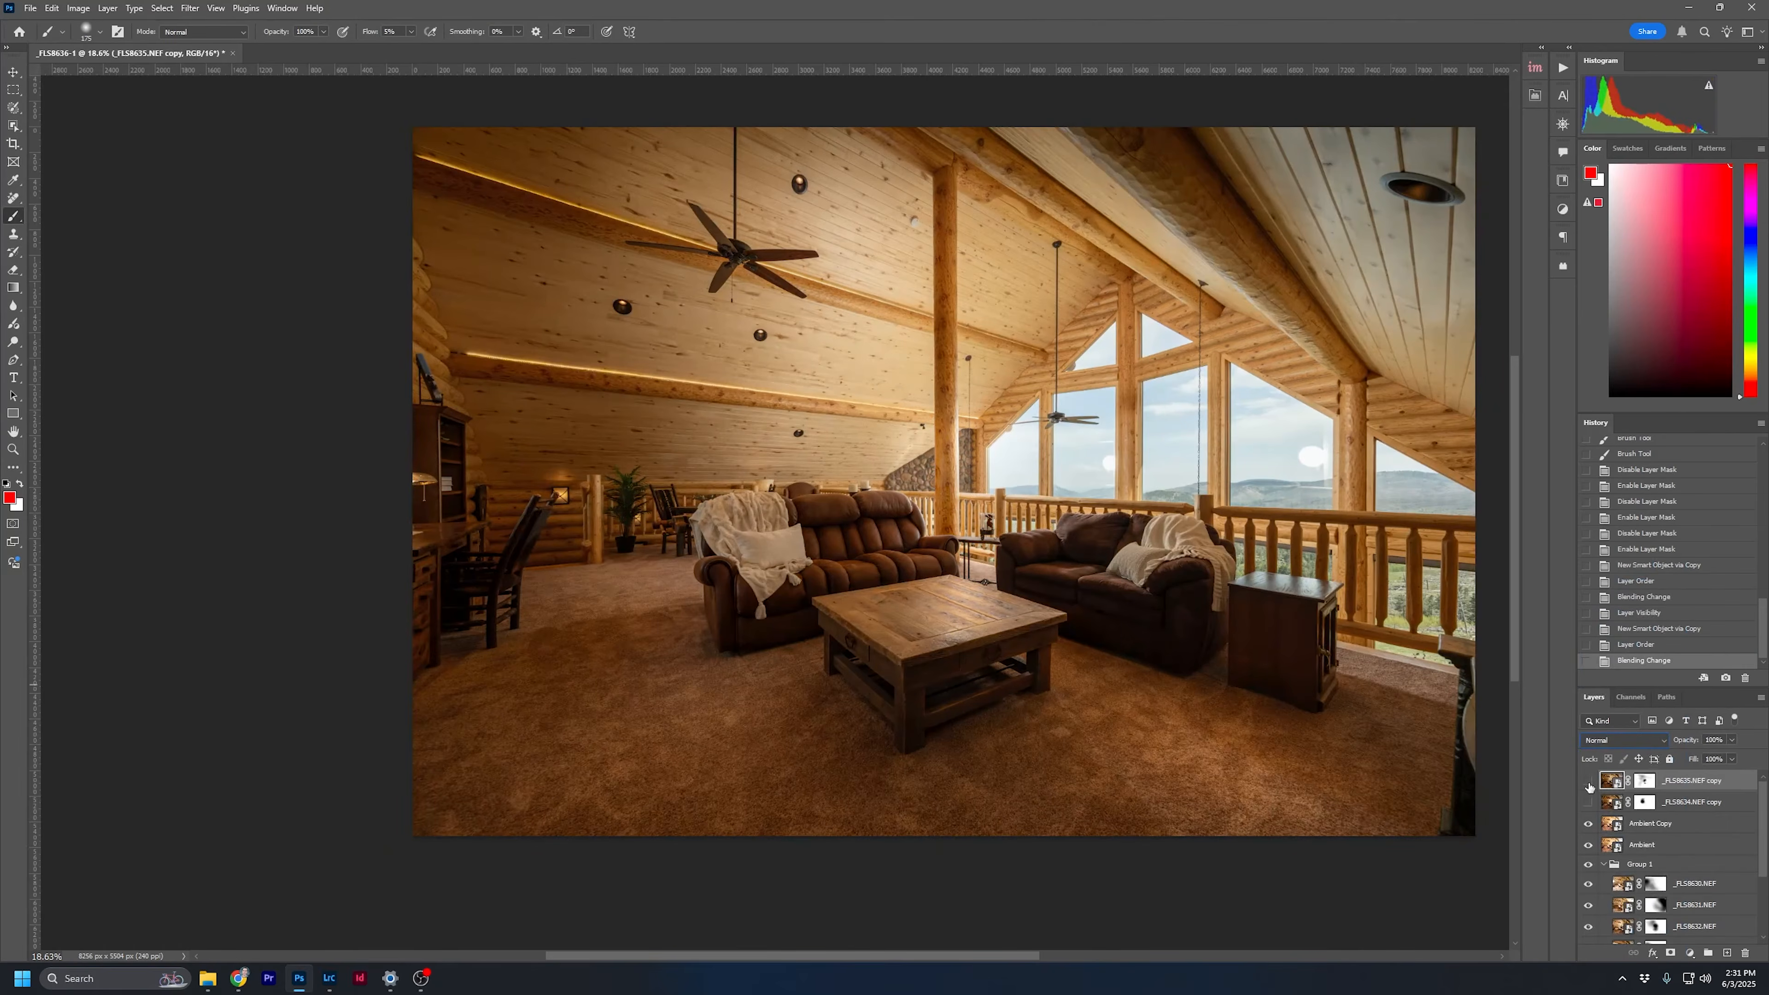
{"action": "left_click", "coordinate": [1589, 781]}
Delete the layer masks from the _FLS8635.NEF and _FLS8634.NEF copies
{"action": "right_click", "coordinate": [1645, 781]}
{"action": "left_click", "coordinate": [1673, 815]}
{"action": "right_click", "coordinate": [1646, 803]}
{"action": "left_click", "coordinate": [1675, 787]}
{"action": "scroll", "coordinate": [1734, 906], "scroll_direction": "down", "scroll_amount": 3}
{"action": "left_click", "coordinate": [1735, 916]}
{"action": "right_click", "coordinate": [1736, 919]}
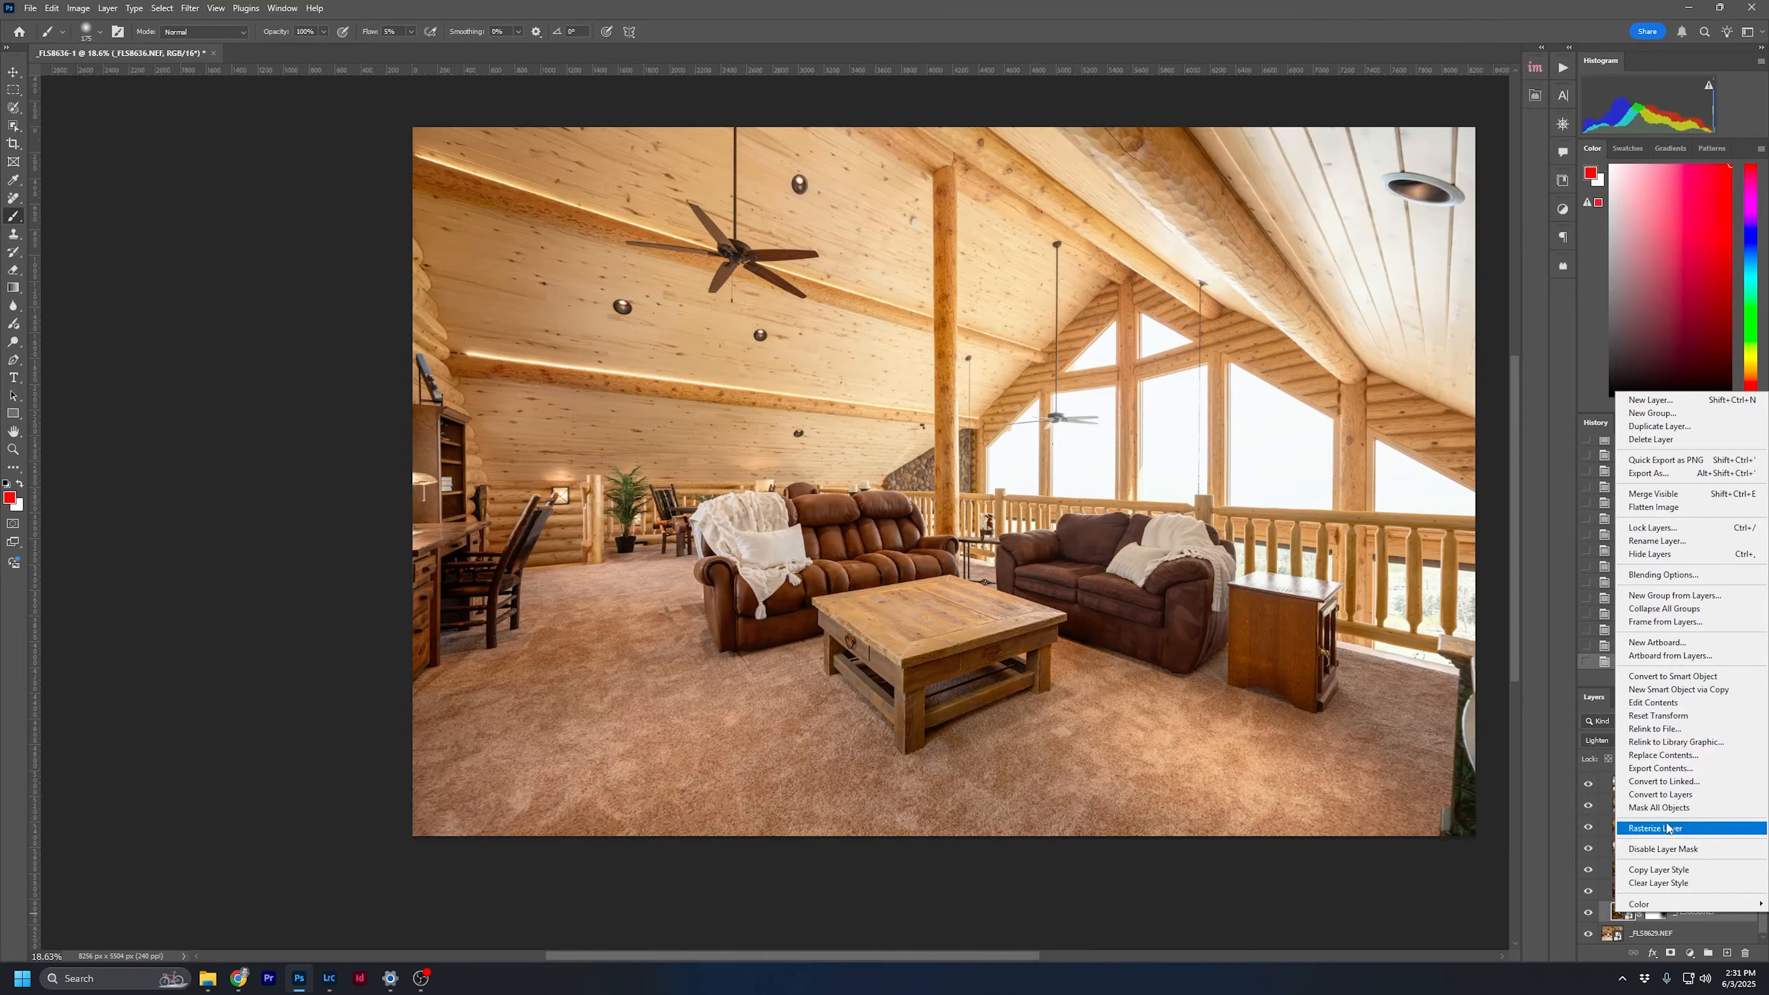
{"action": "left_click", "coordinate": [1615, 922]}
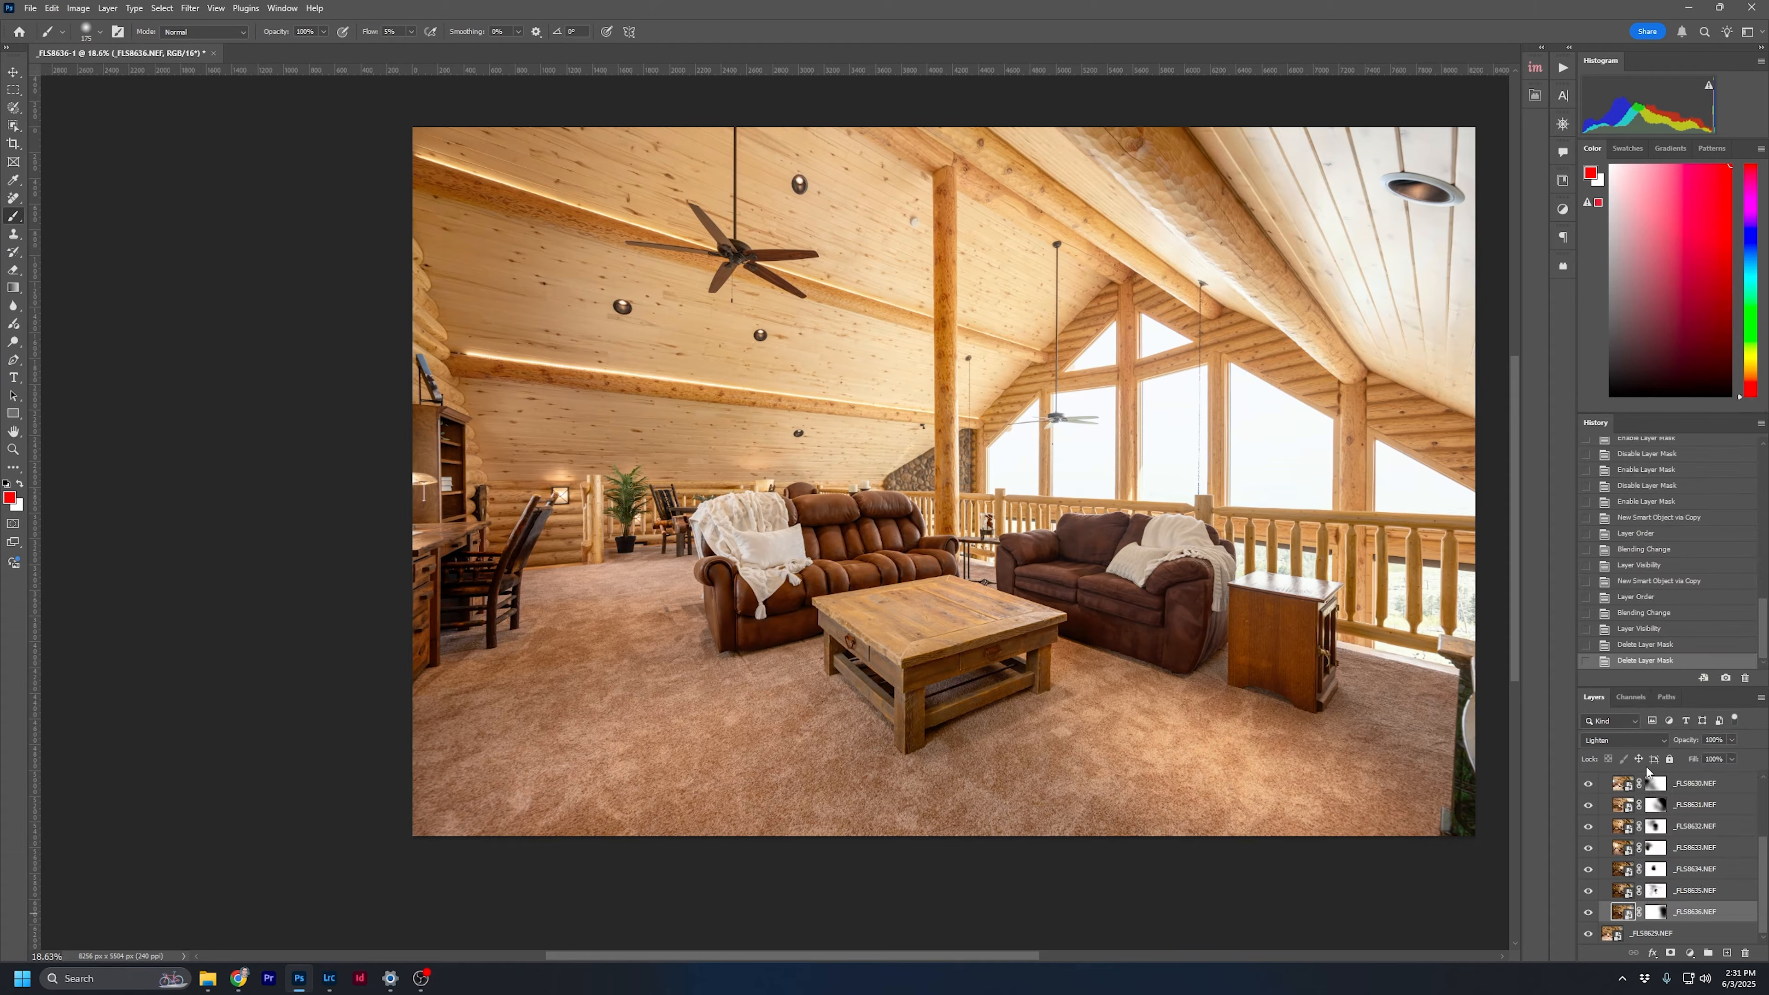
{"action": "scroll", "coordinate": [1637, 788], "scroll_direction": "up", "scroll_amount": 6}
{"action": "scroll", "coordinate": [1652, 810], "scroll_direction": "down", "scroll_amount": 5}
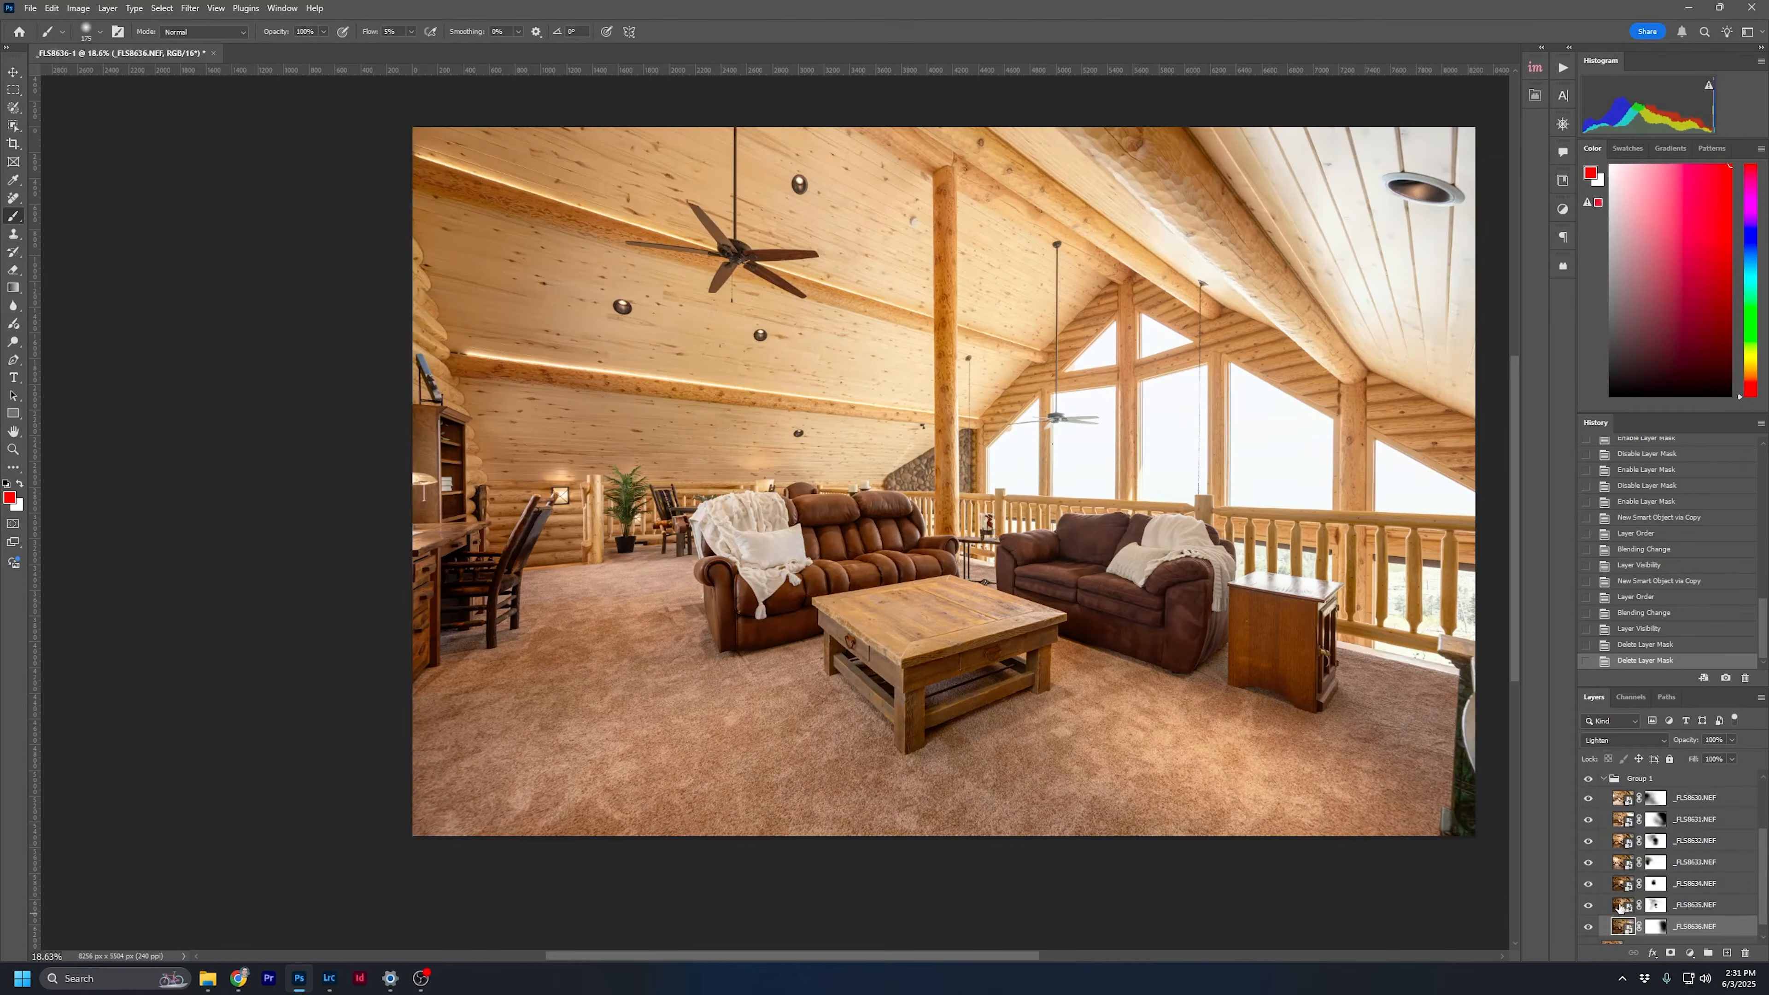
Copy _FLS8636.NEF as a new smart object and move the copy to the top of the layer stack
{"action": "right_click", "coordinate": [1726, 933]}
{"action": "left_click", "coordinate": [1692, 702]}
{"action": "left_click_drag", "start_coordinate": [1705, 923], "coordinate": [1687, 775]}
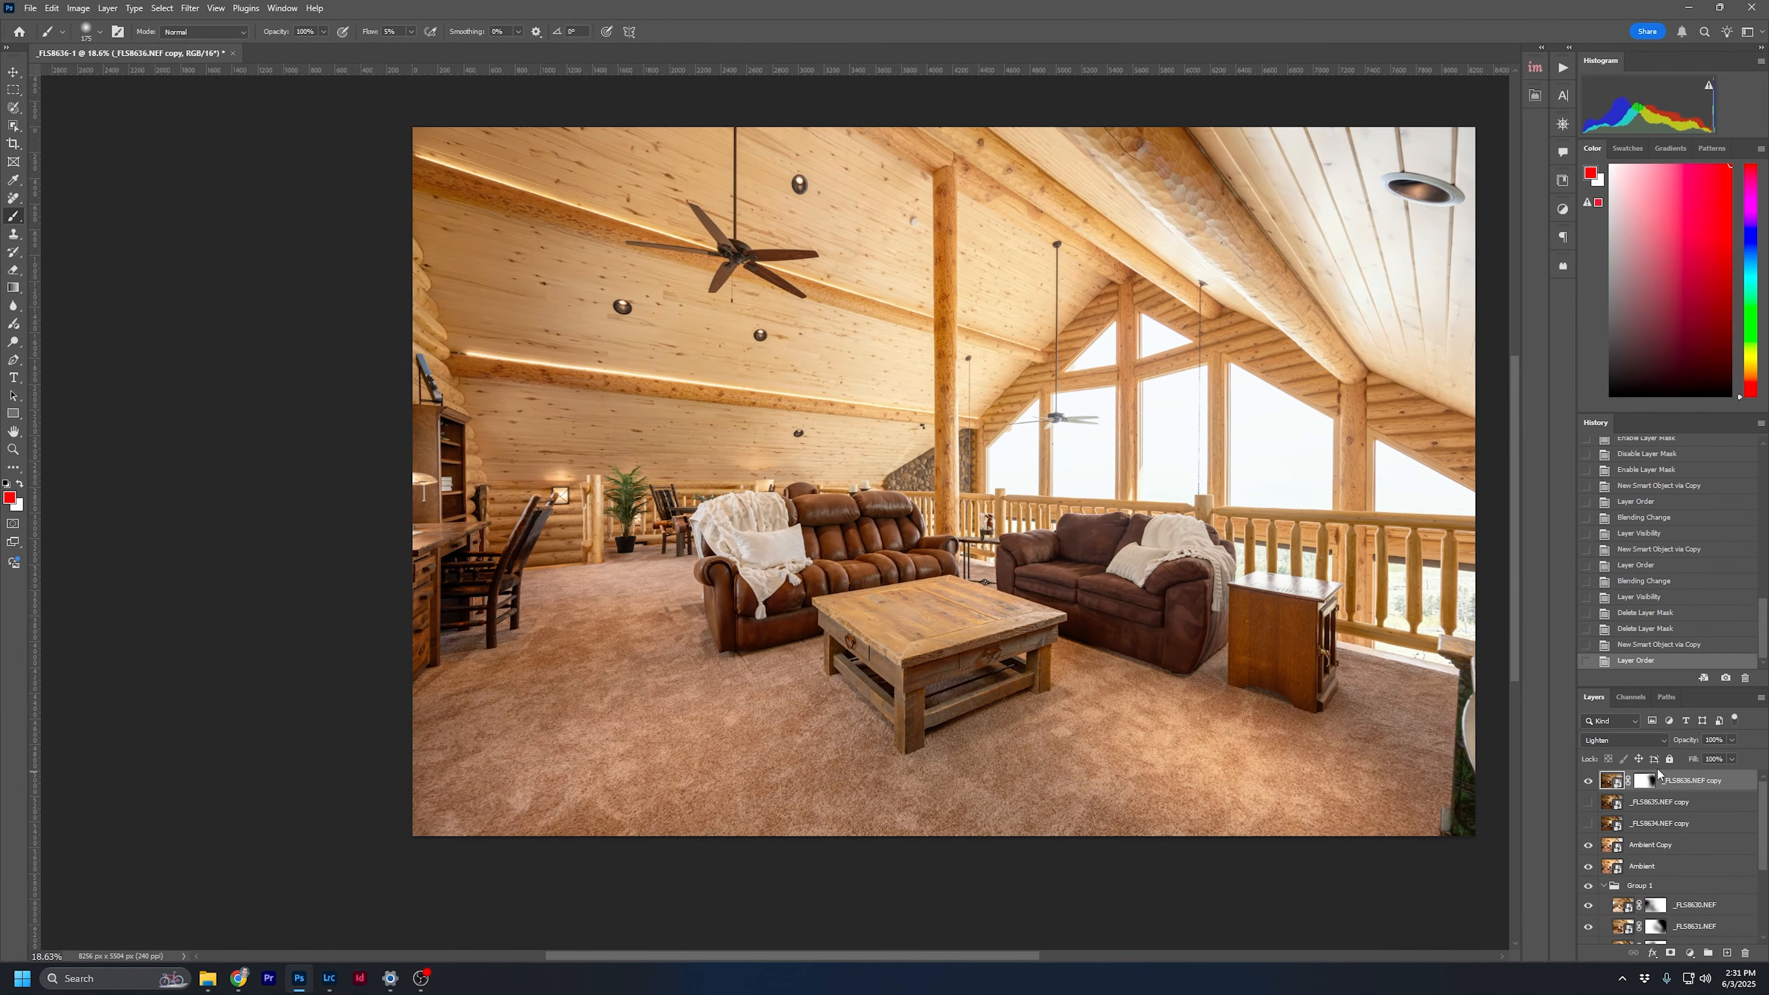
Set the _FLS8636.NEF copy's blend mode to Normal and delete its layer mask
{"action": "left_click", "coordinate": [1634, 741]}
{"action": "left_click", "coordinate": [1602, 589]}
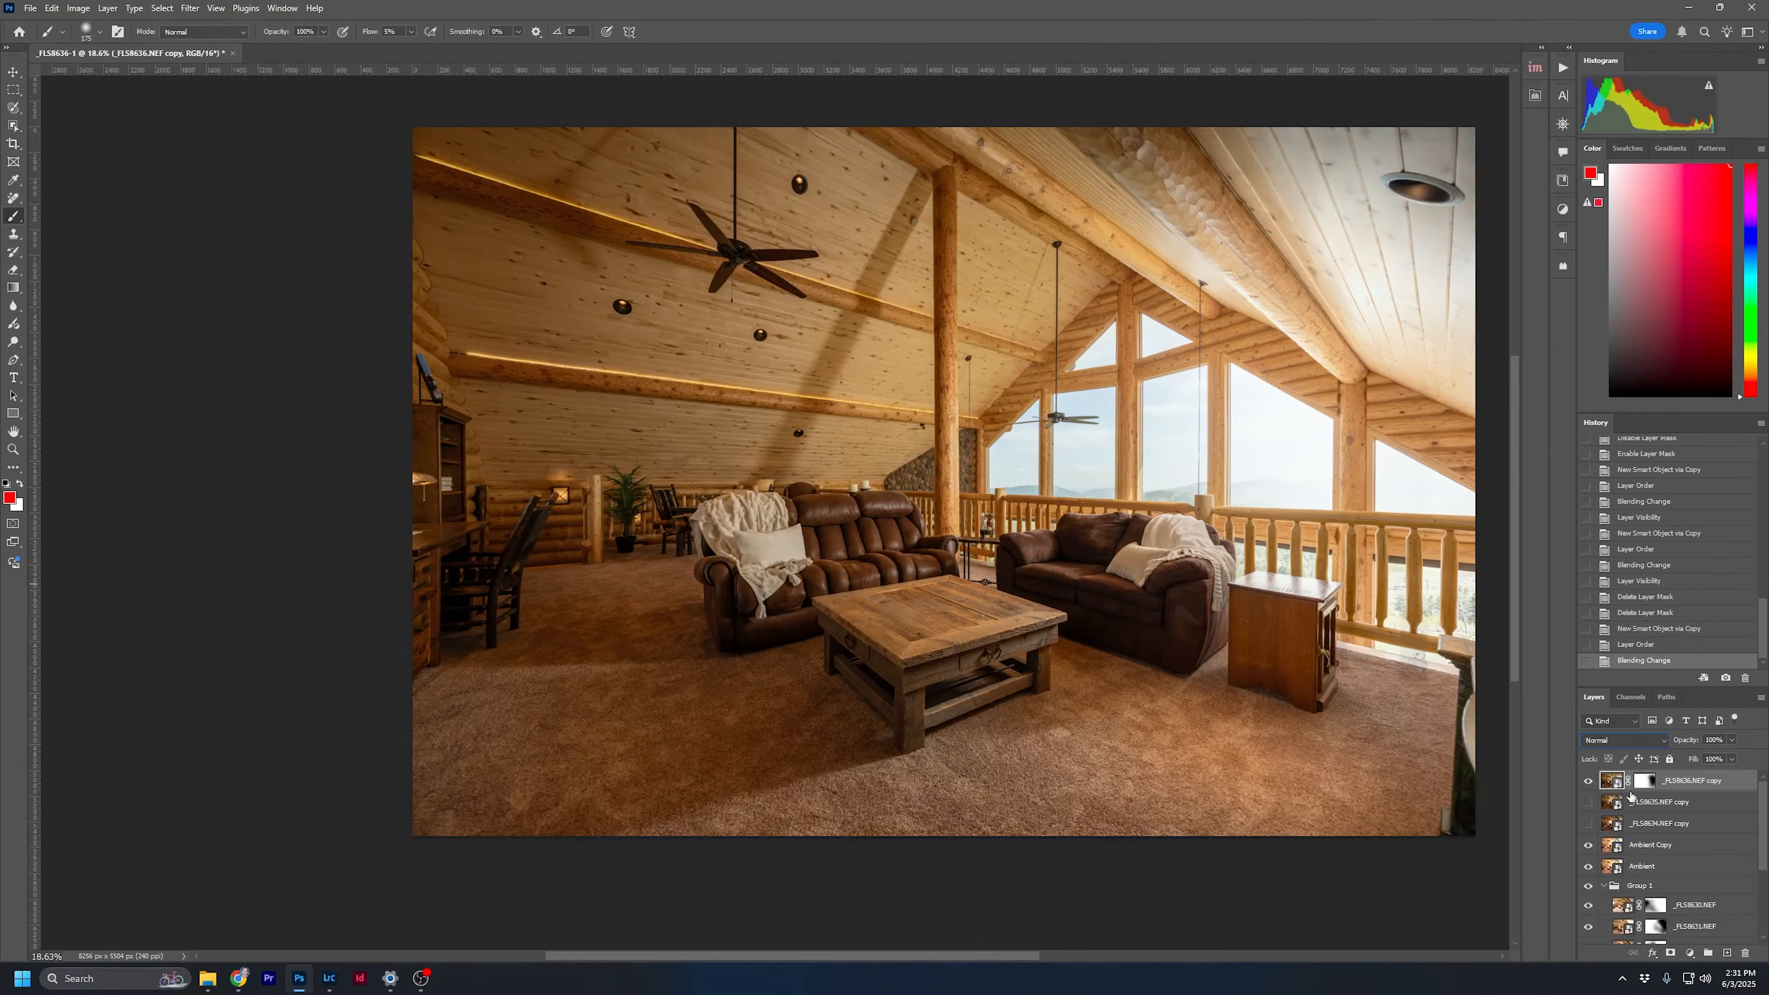
{"action": "right_click", "coordinate": [1649, 786]}
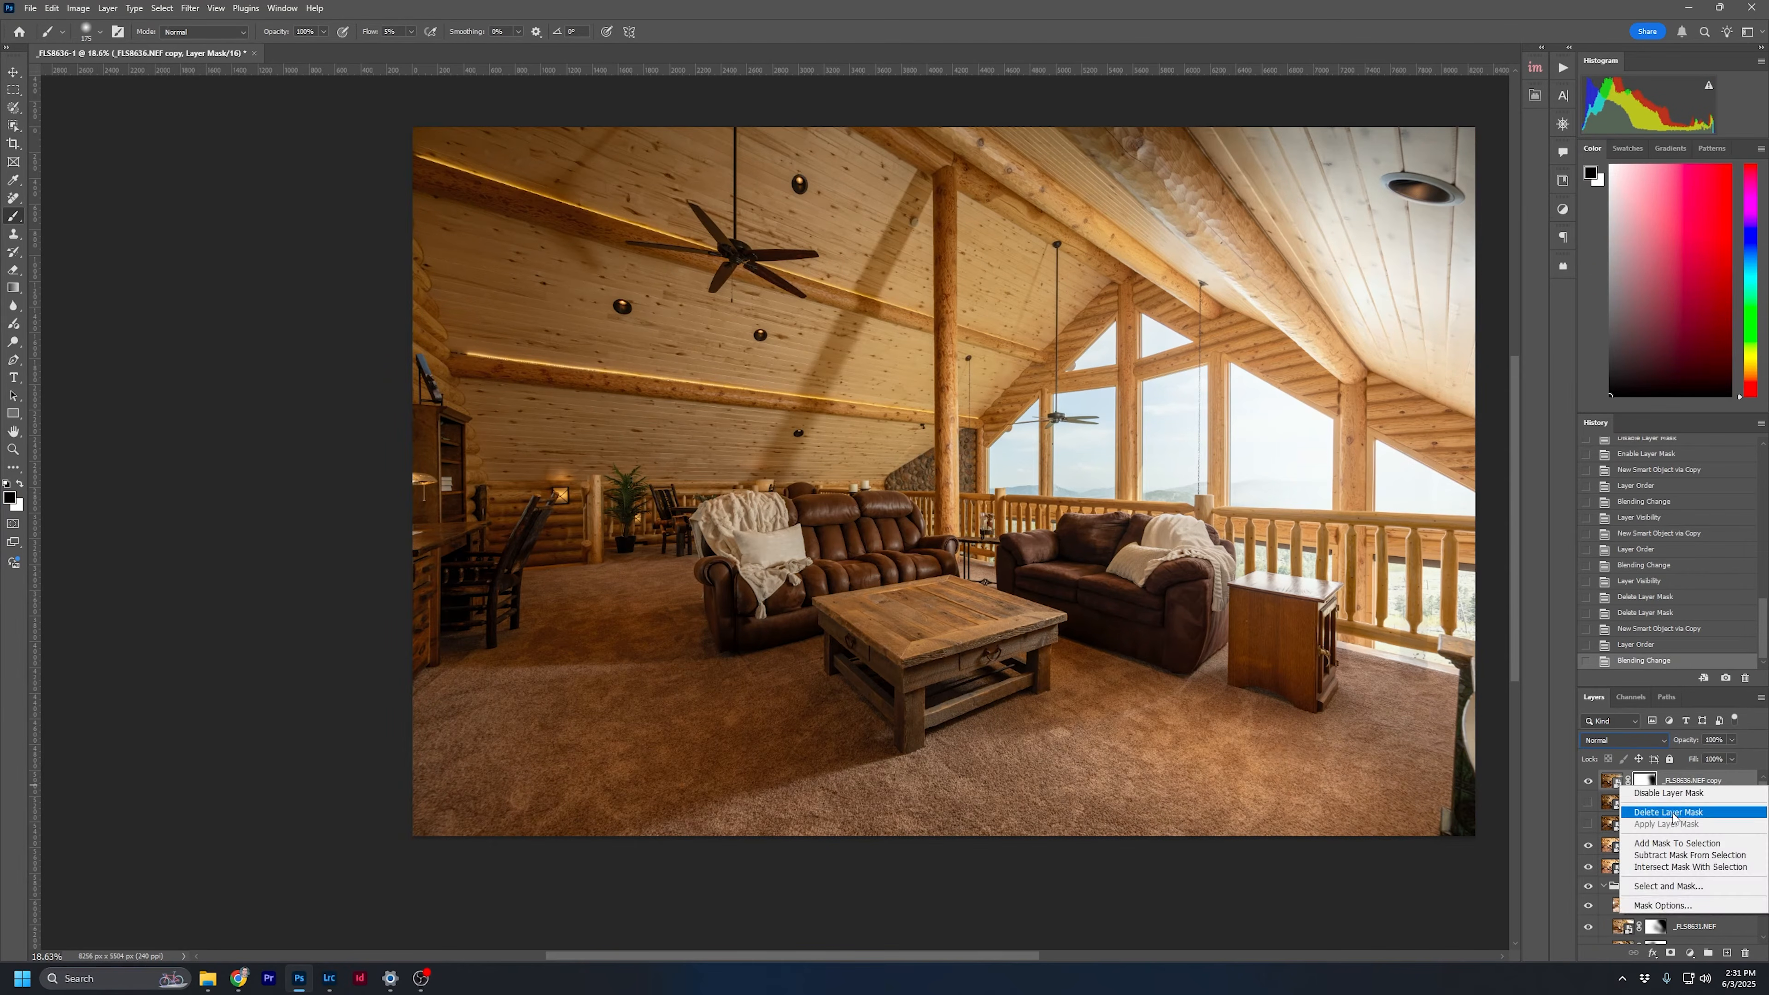
{"action": "left_click", "coordinate": [1691, 813]}
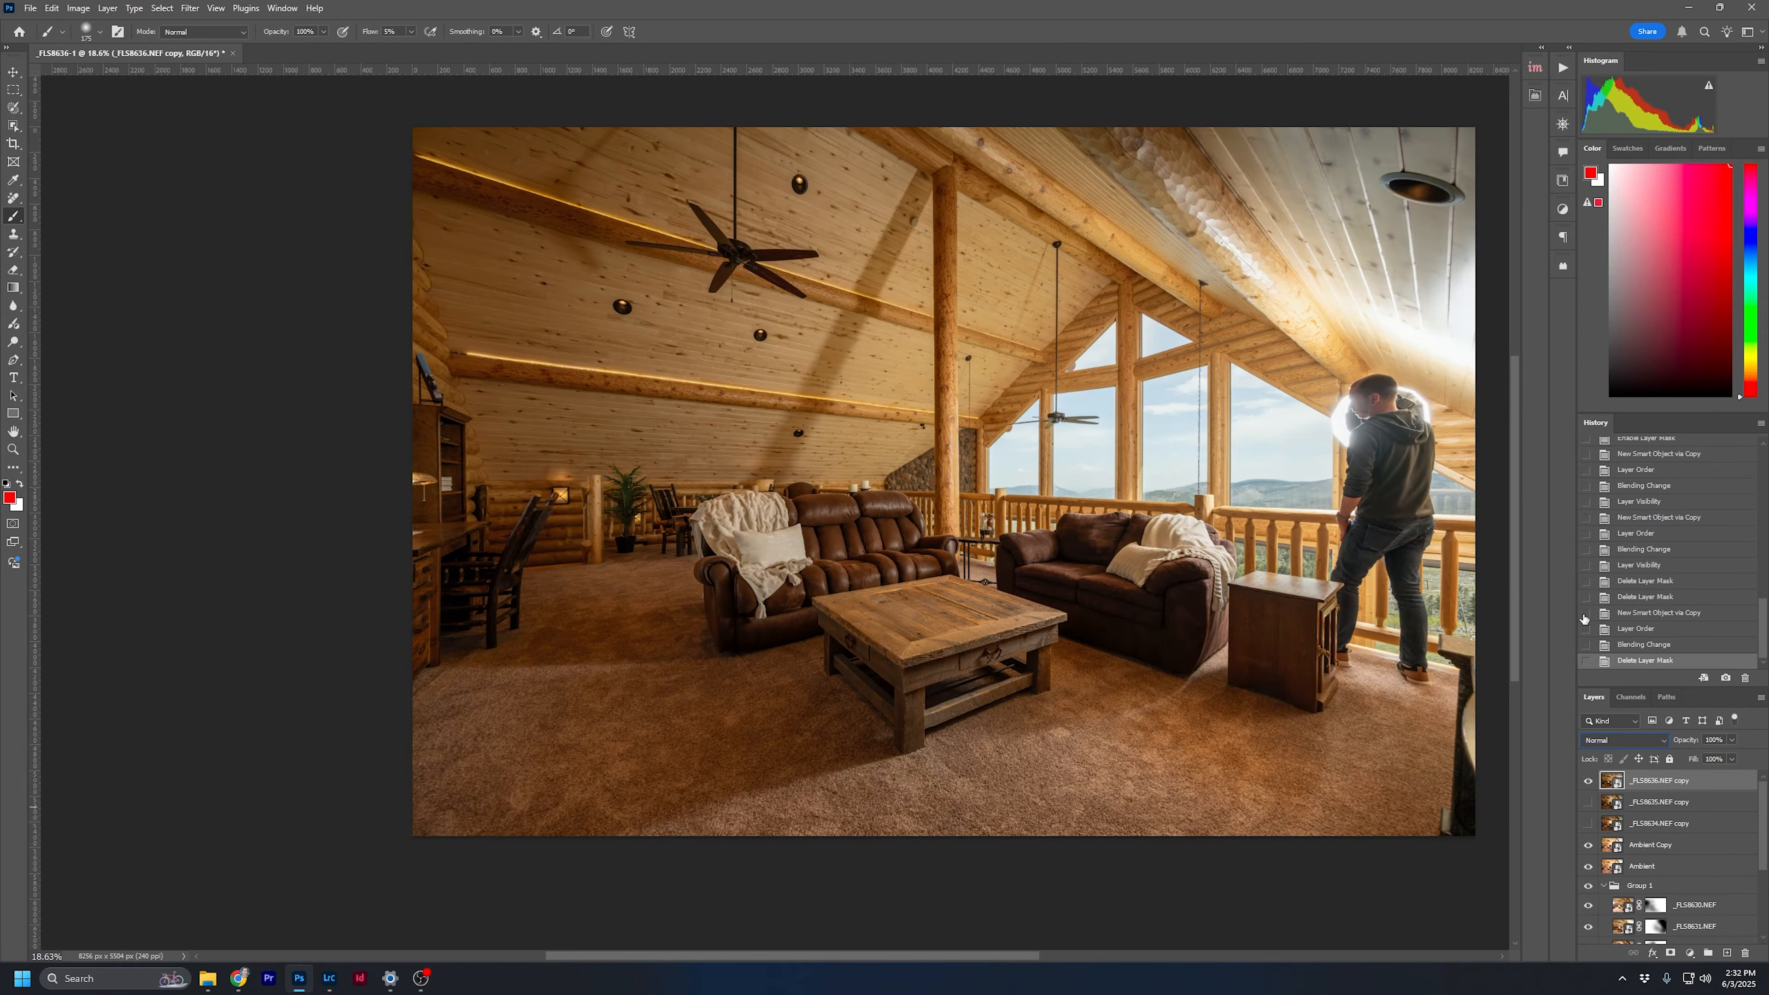
Hide the _FLS8636.NEF copy, show the _FLS8634.NEF copy, and inspect the windows and their flash reflections
{"action": "left_click", "coordinate": [1588, 782]}
{"action": "left_click", "coordinate": [1590, 824]}
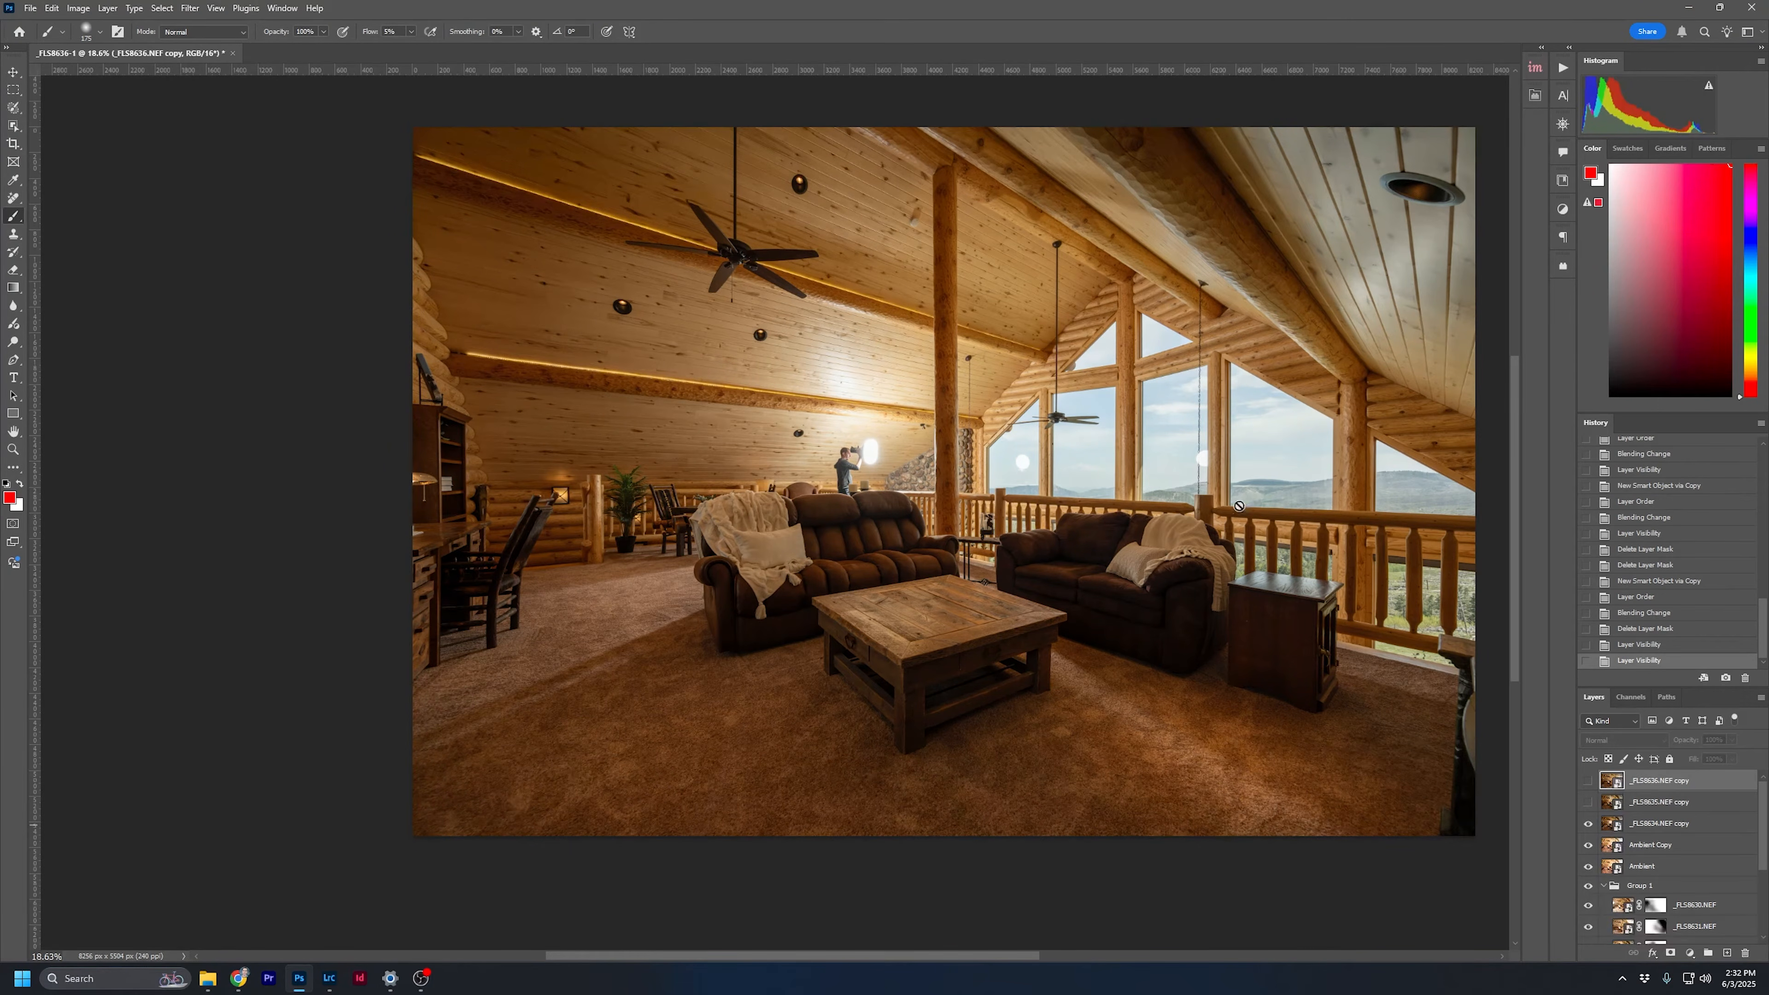
{"action": "scroll", "coordinate": [1057, 461], "scroll_direction": "up", "scroll_amount": 5}
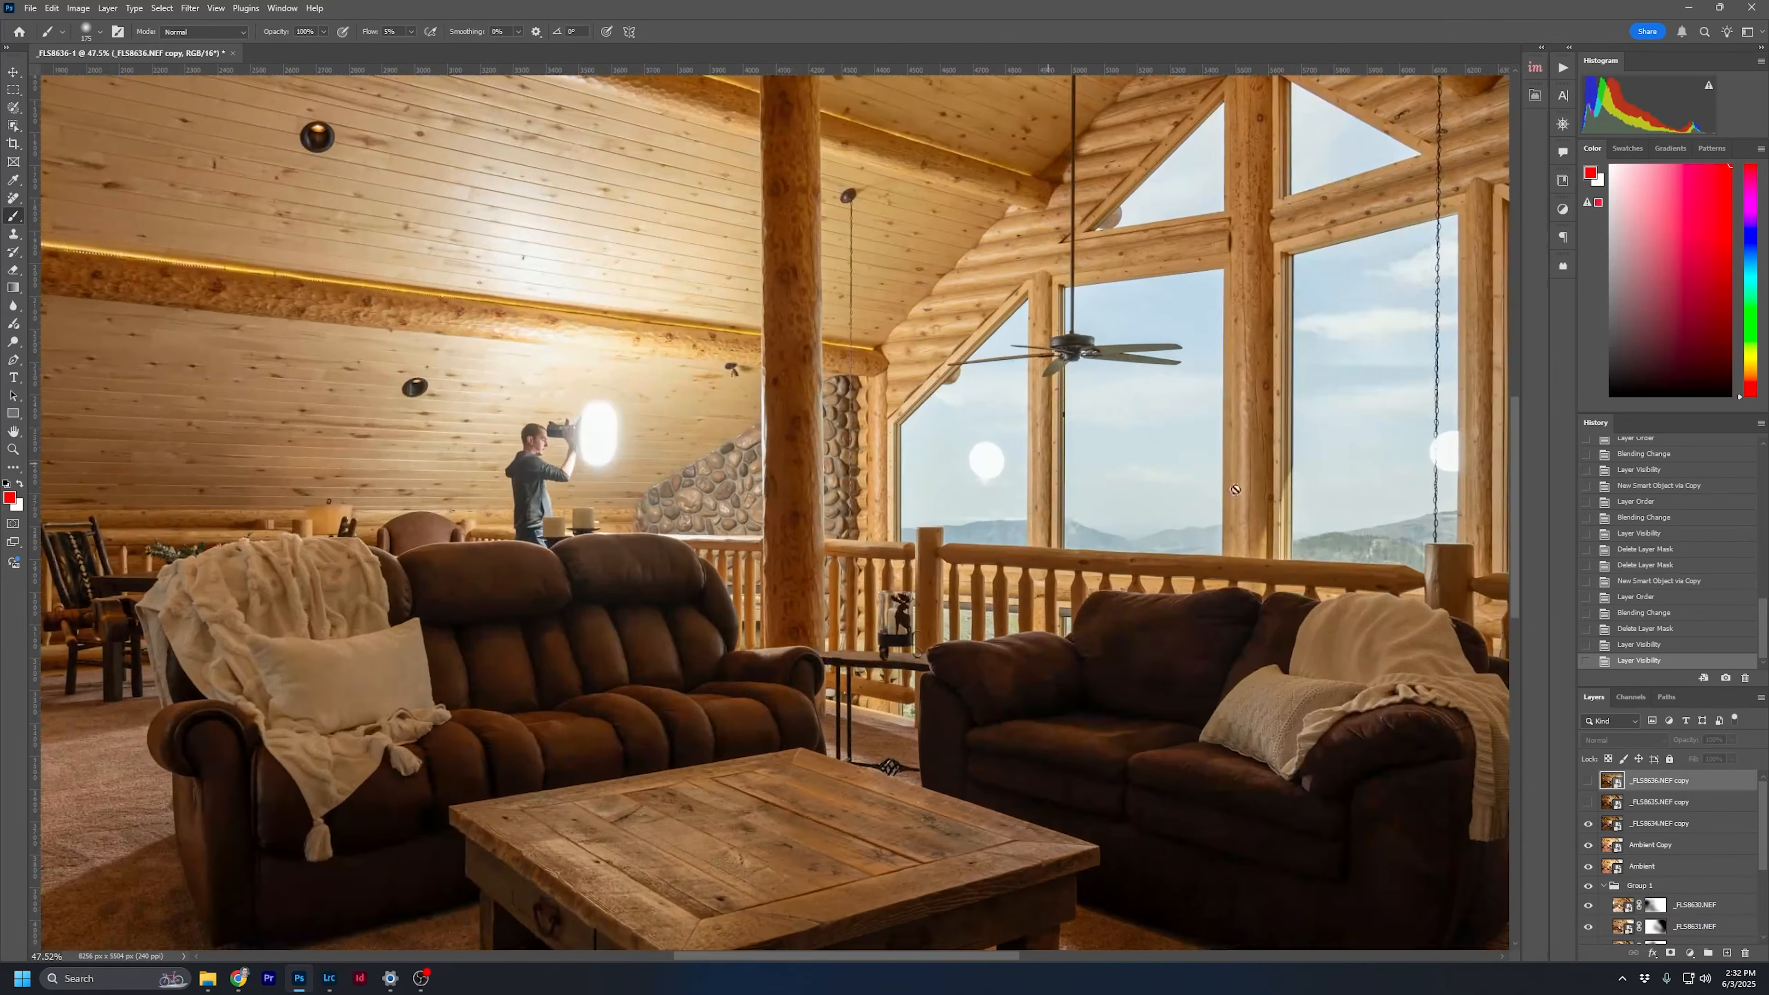
{"action": "scroll", "coordinate": [1234, 489], "scroll_direction": "down", "scroll_amount": 5}
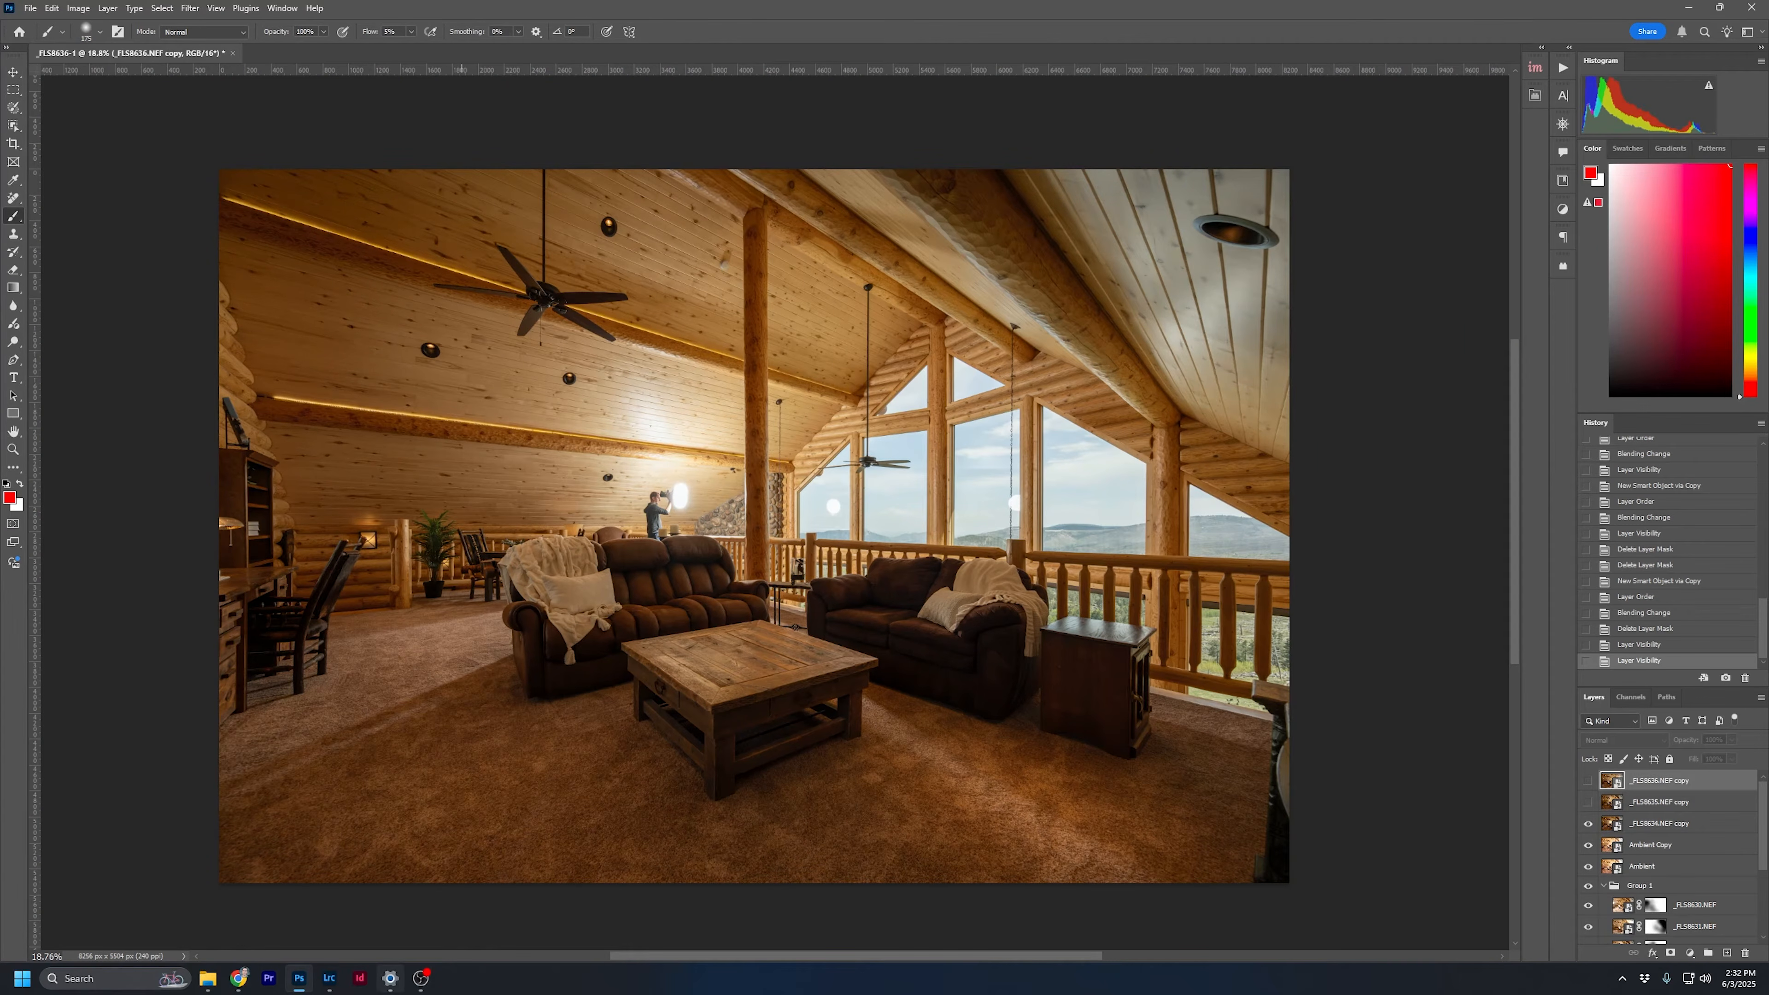
{"action": "left_click", "coordinate": [421, 977]}
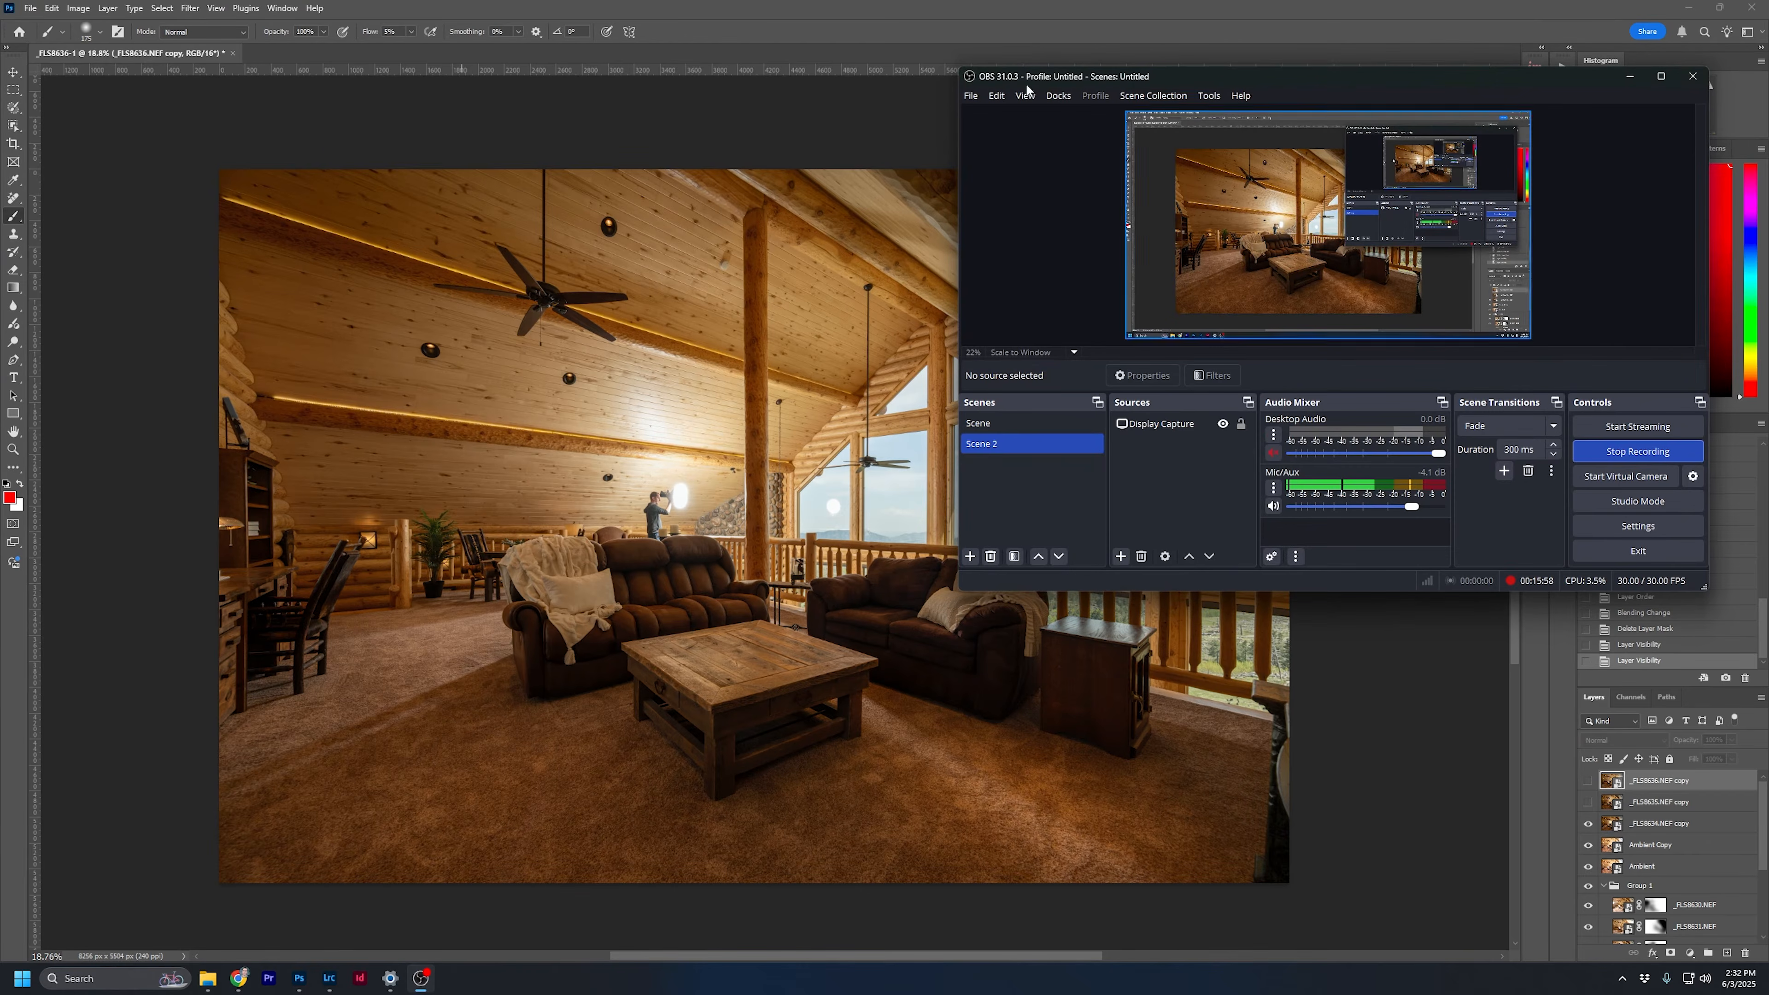
{"action": "left_click", "coordinate": [870, 19]}
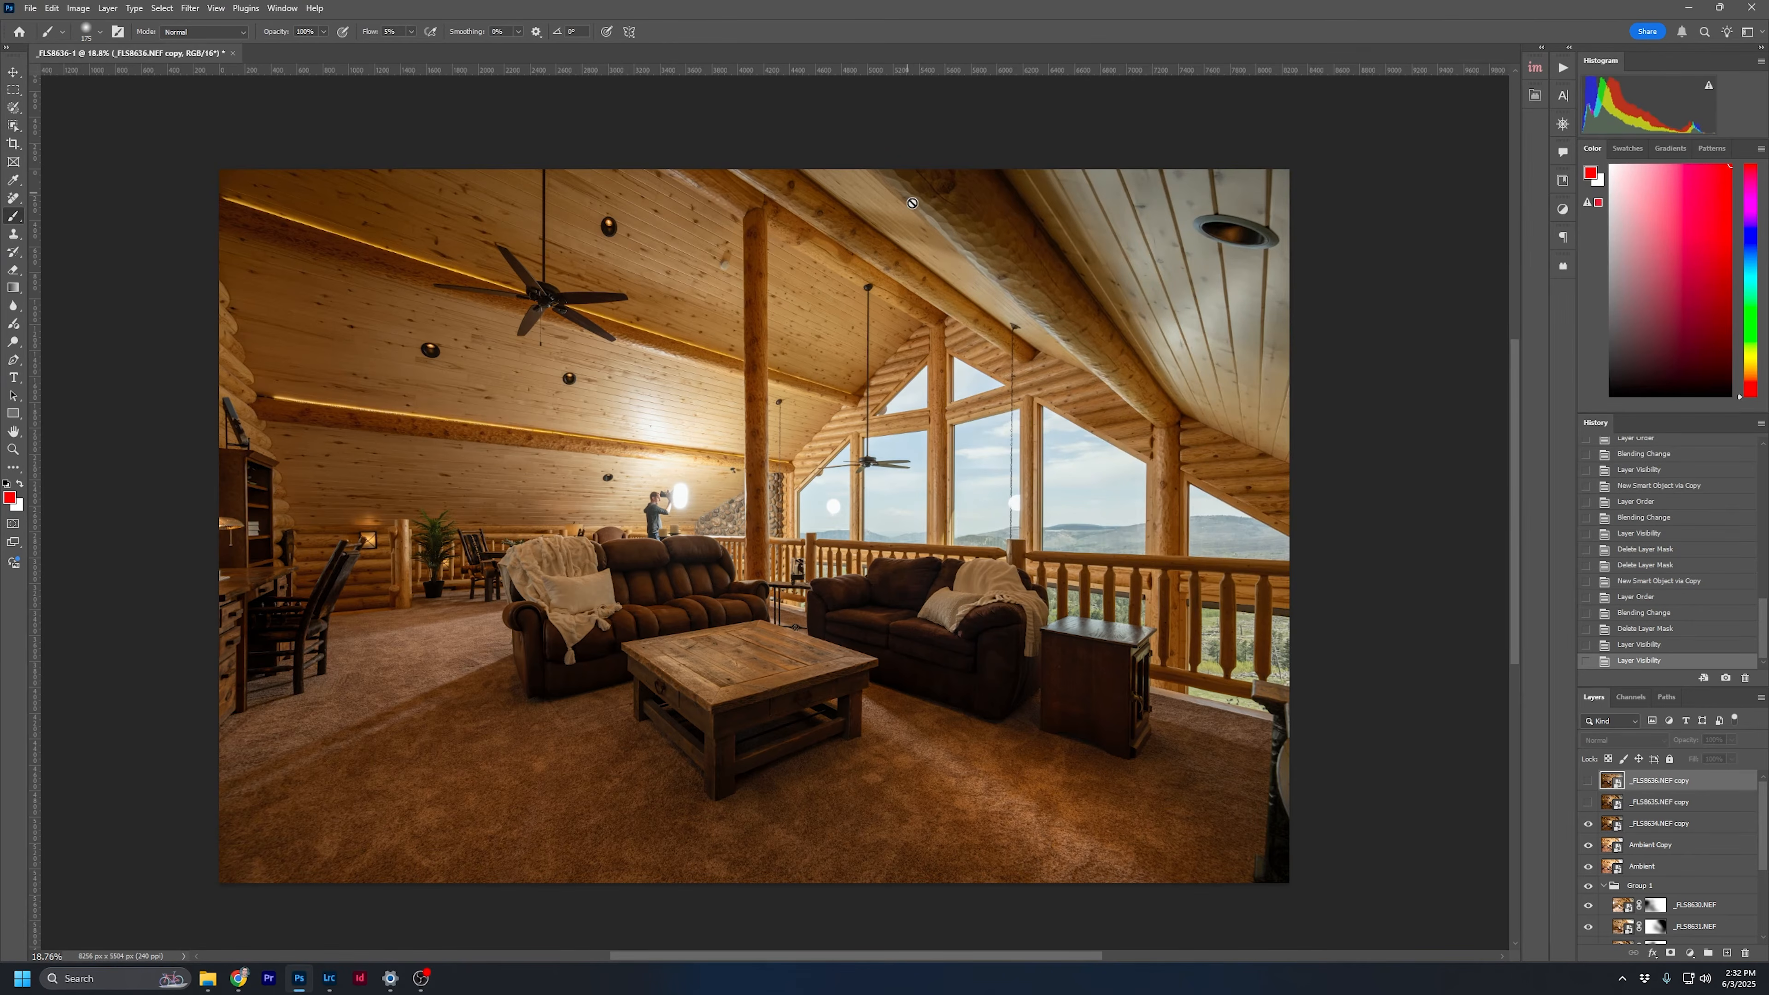
{"action": "left_click", "coordinate": [1394, 587]}
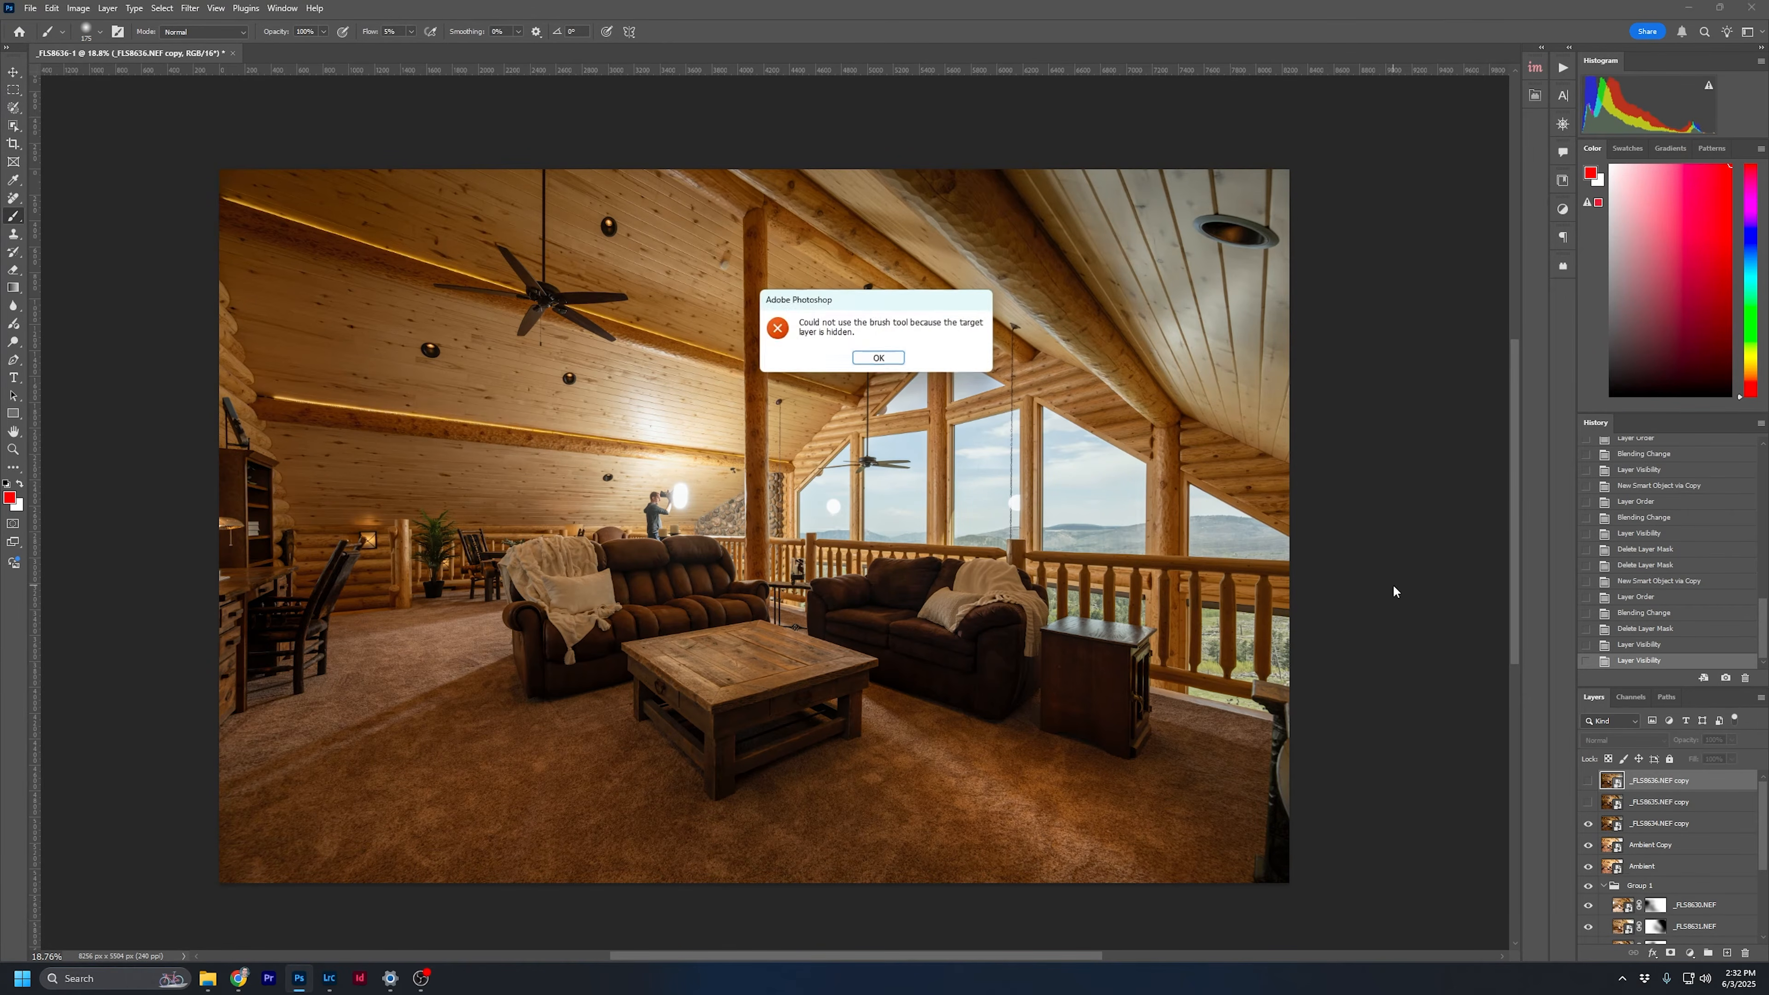
{"action": "key", "text": "Return"}
{"action": "left_click", "coordinate": [13, 73]}
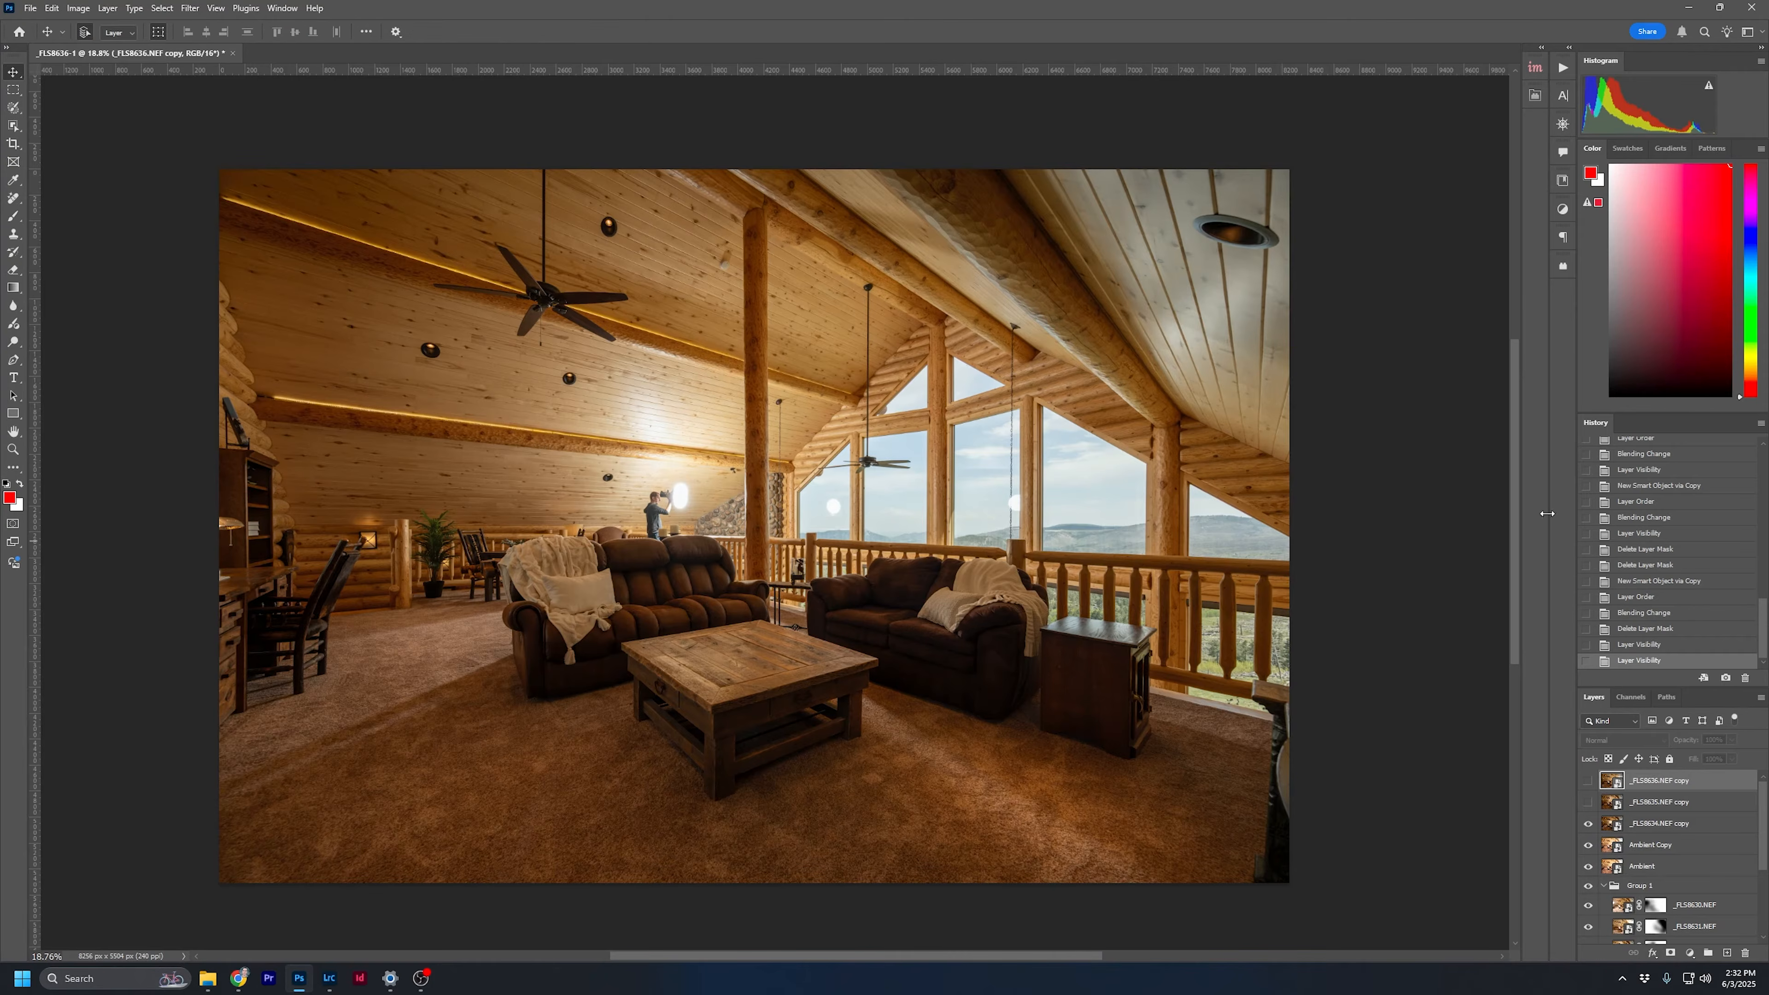
{"action": "left_click", "coordinate": [1391, 500]}
{"action": "left_click_drag", "start_coordinate": [993, 671], "coordinate": [1096, 727]}
{"action": "left_click_drag", "start_coordinate": [1001, 605], "coordinate": [882, 474]}
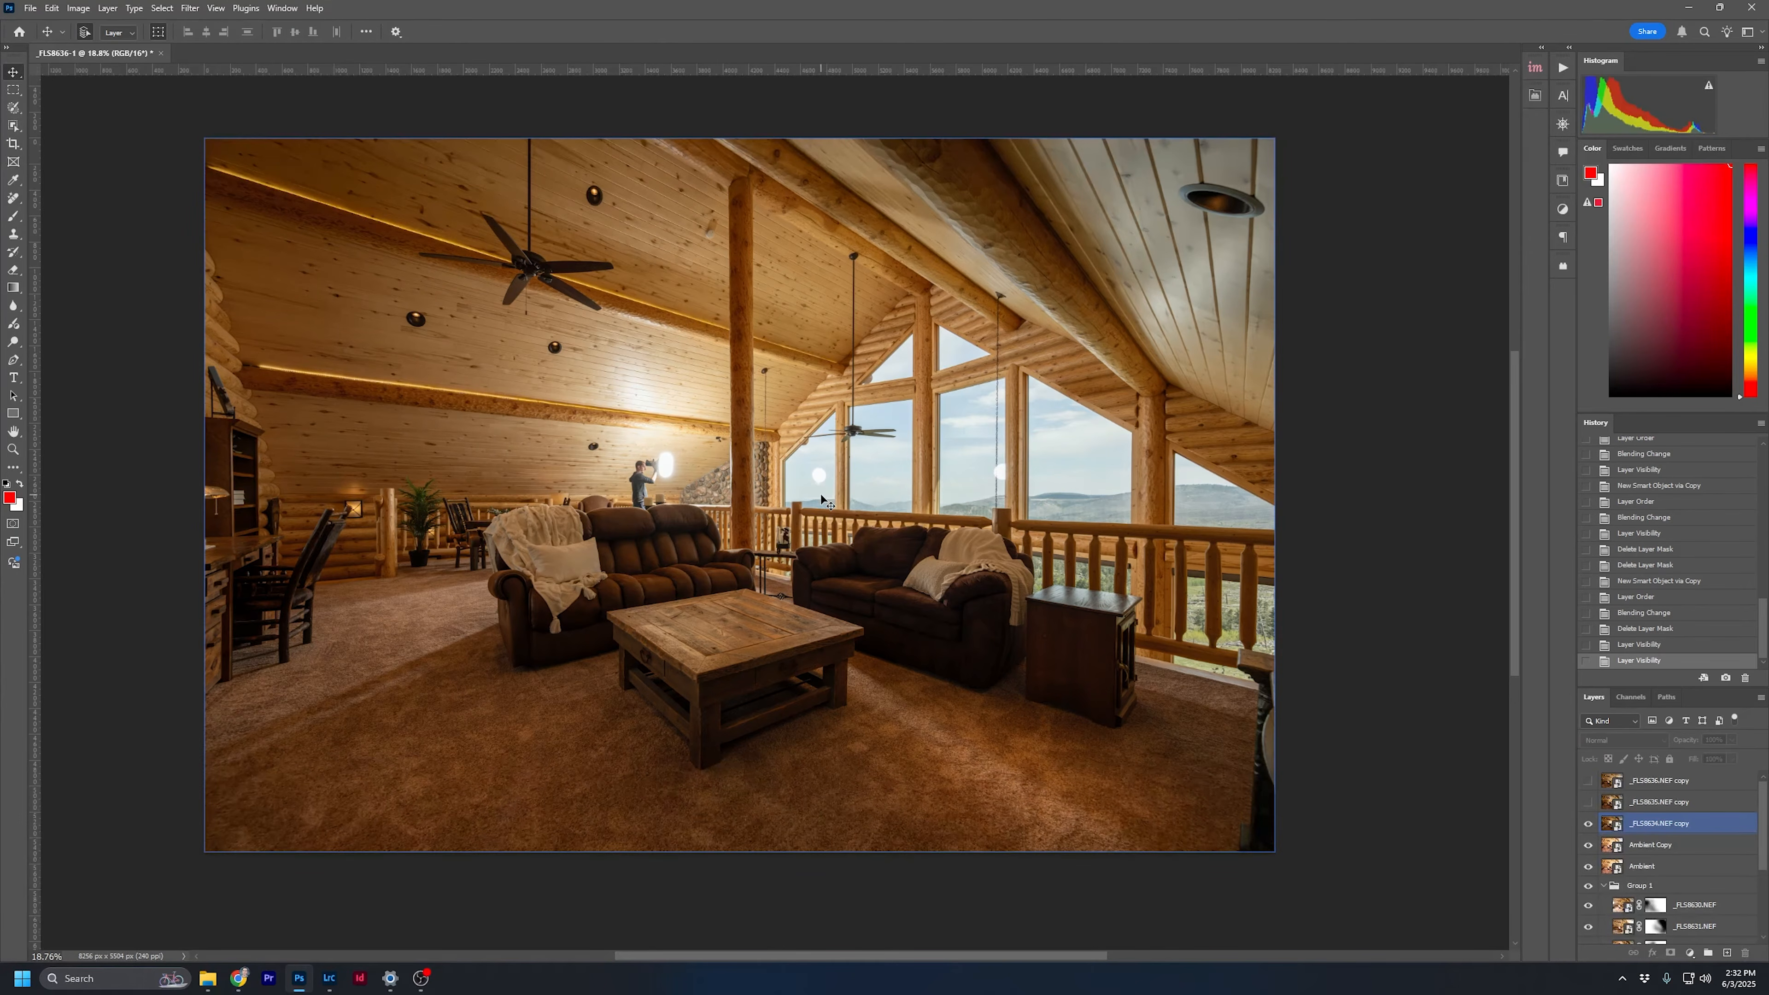
{"action": "left_click", "coordinate": [1380, 547]}
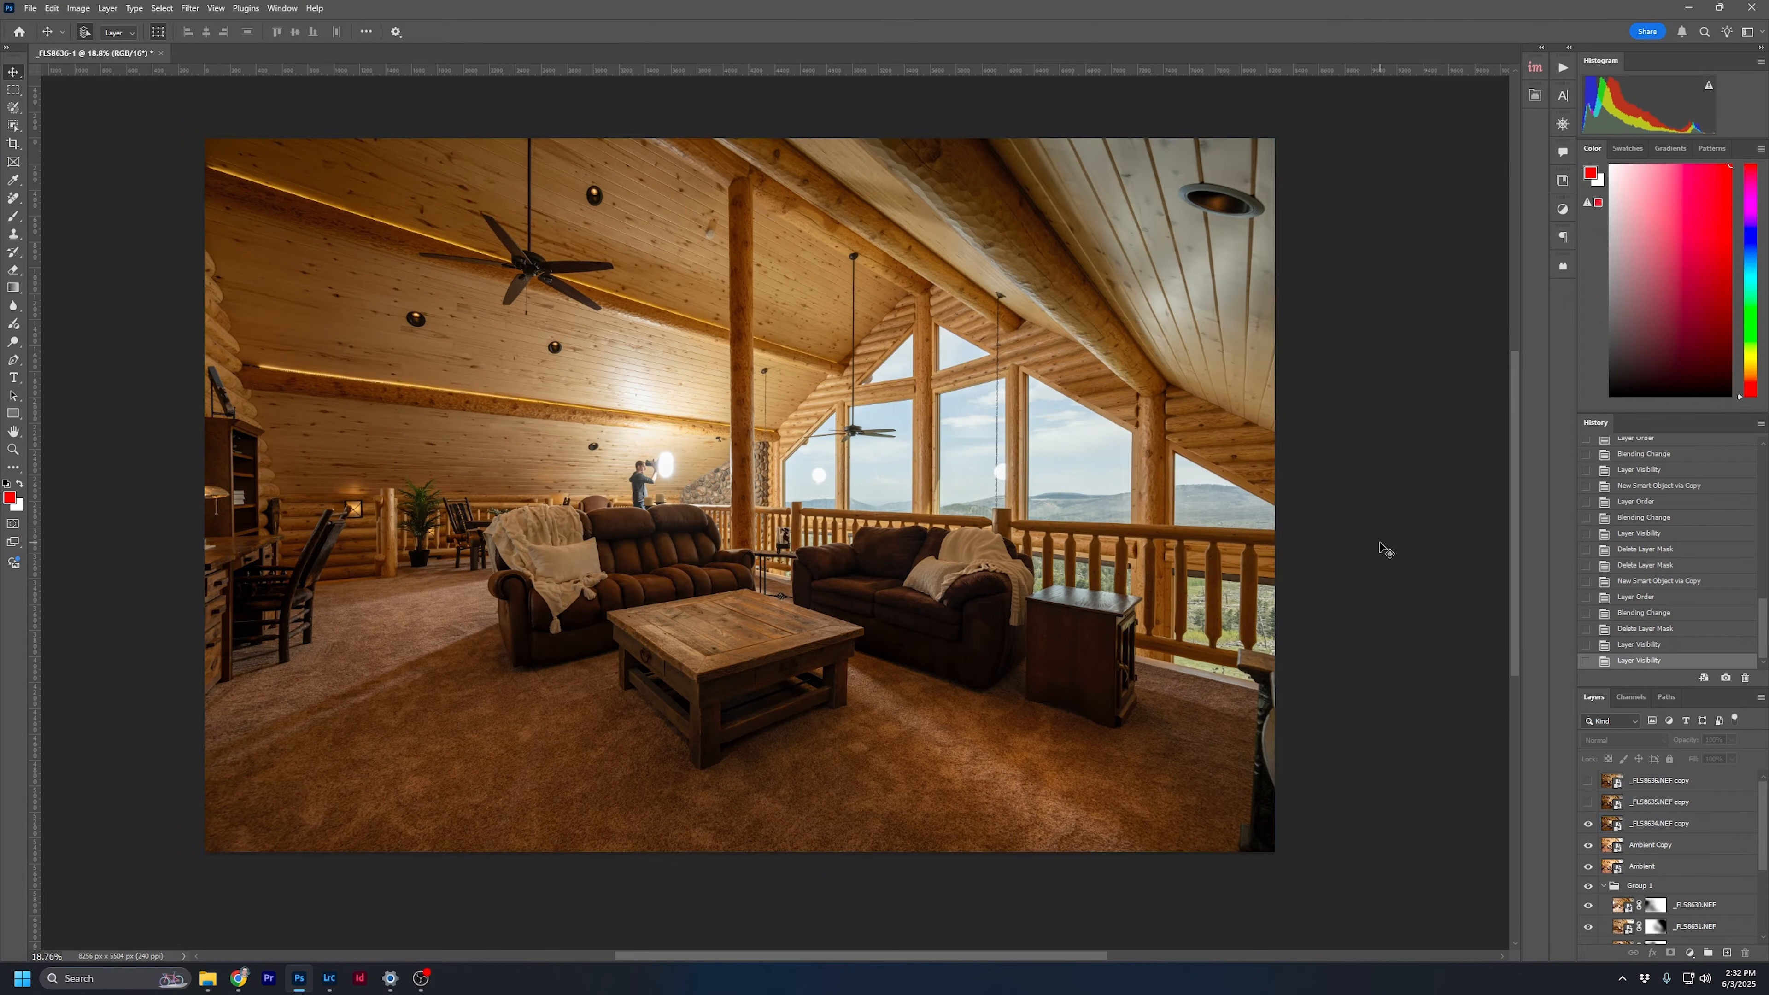
{"action": "left_click", "coordinate": [1054, 591]}
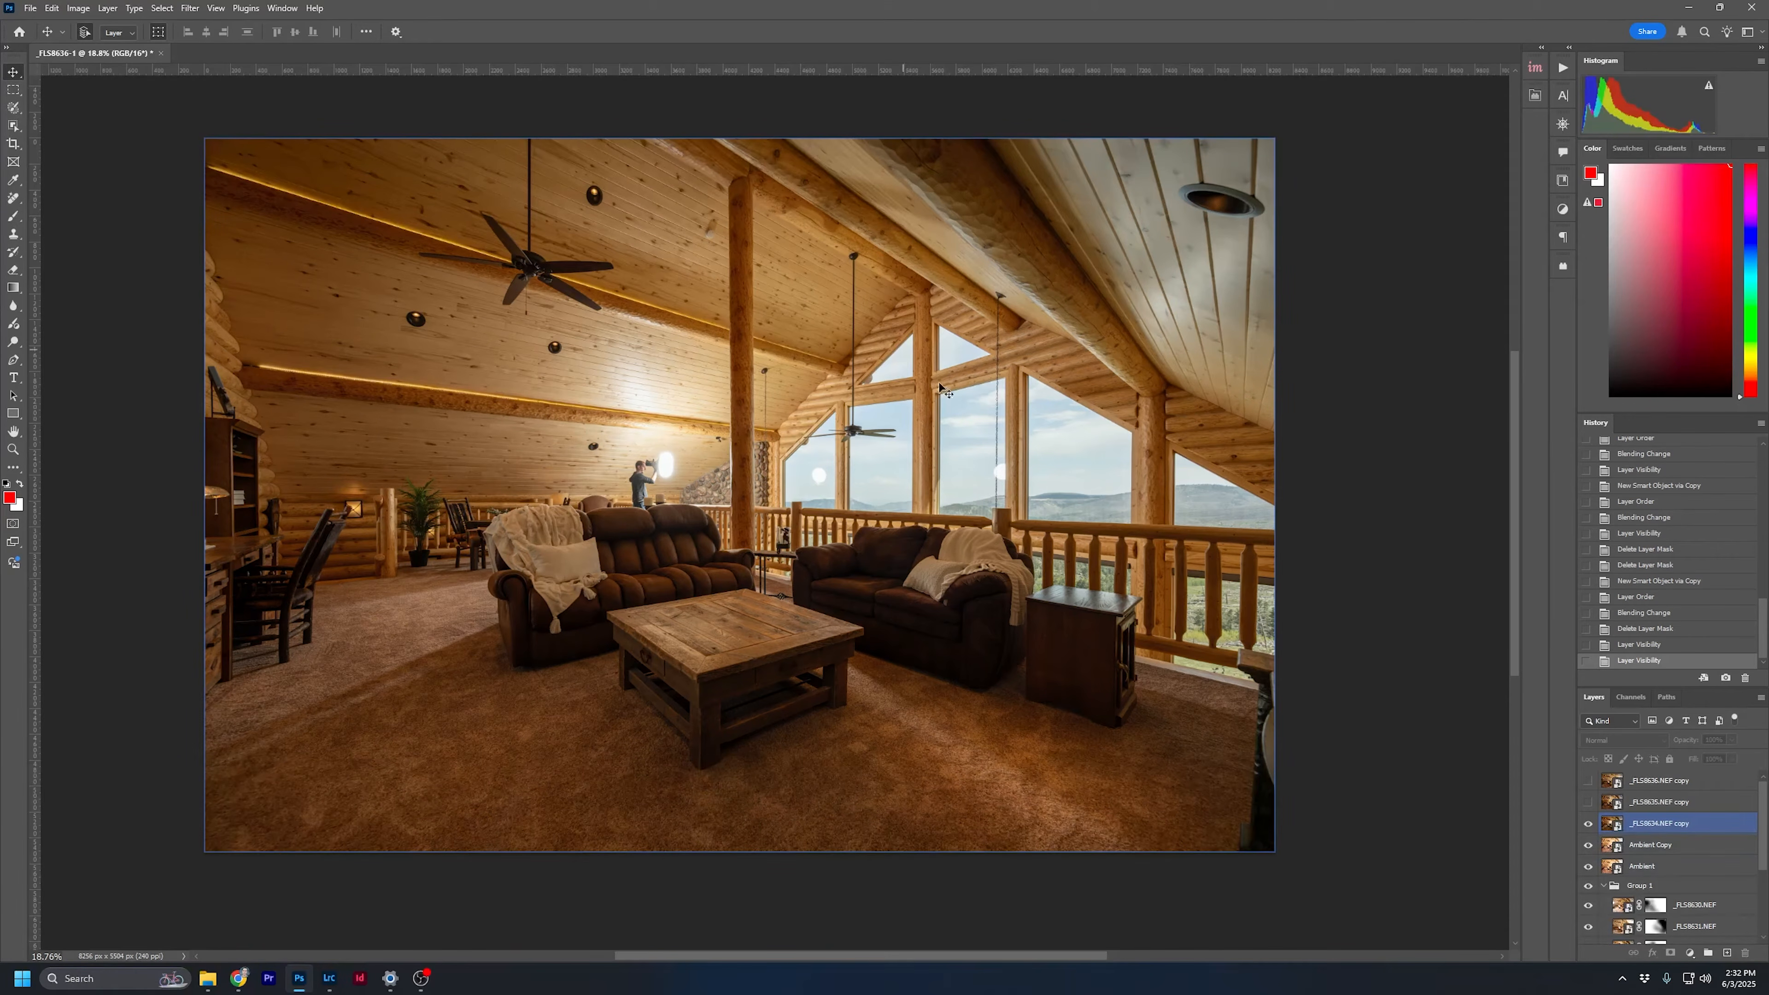
{"action": "left_click", "coordinate": [1376, 744]}
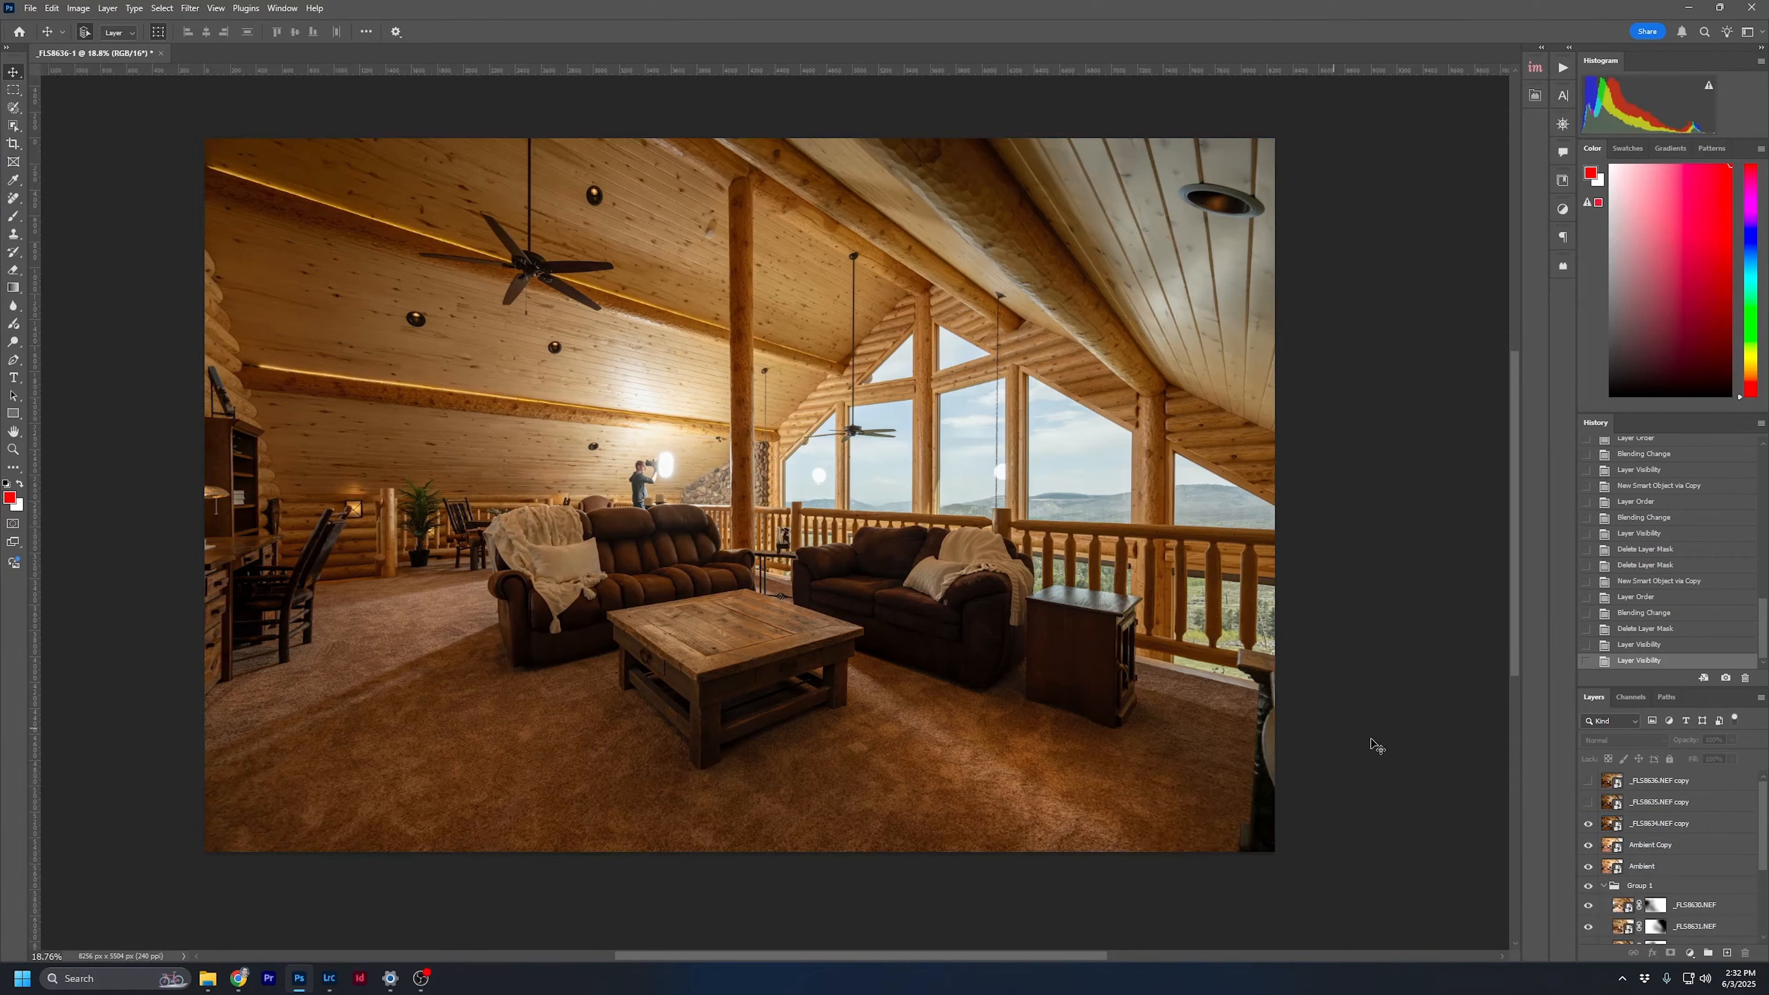
{"action": "left_click", "coordinate": [1589, 826]}
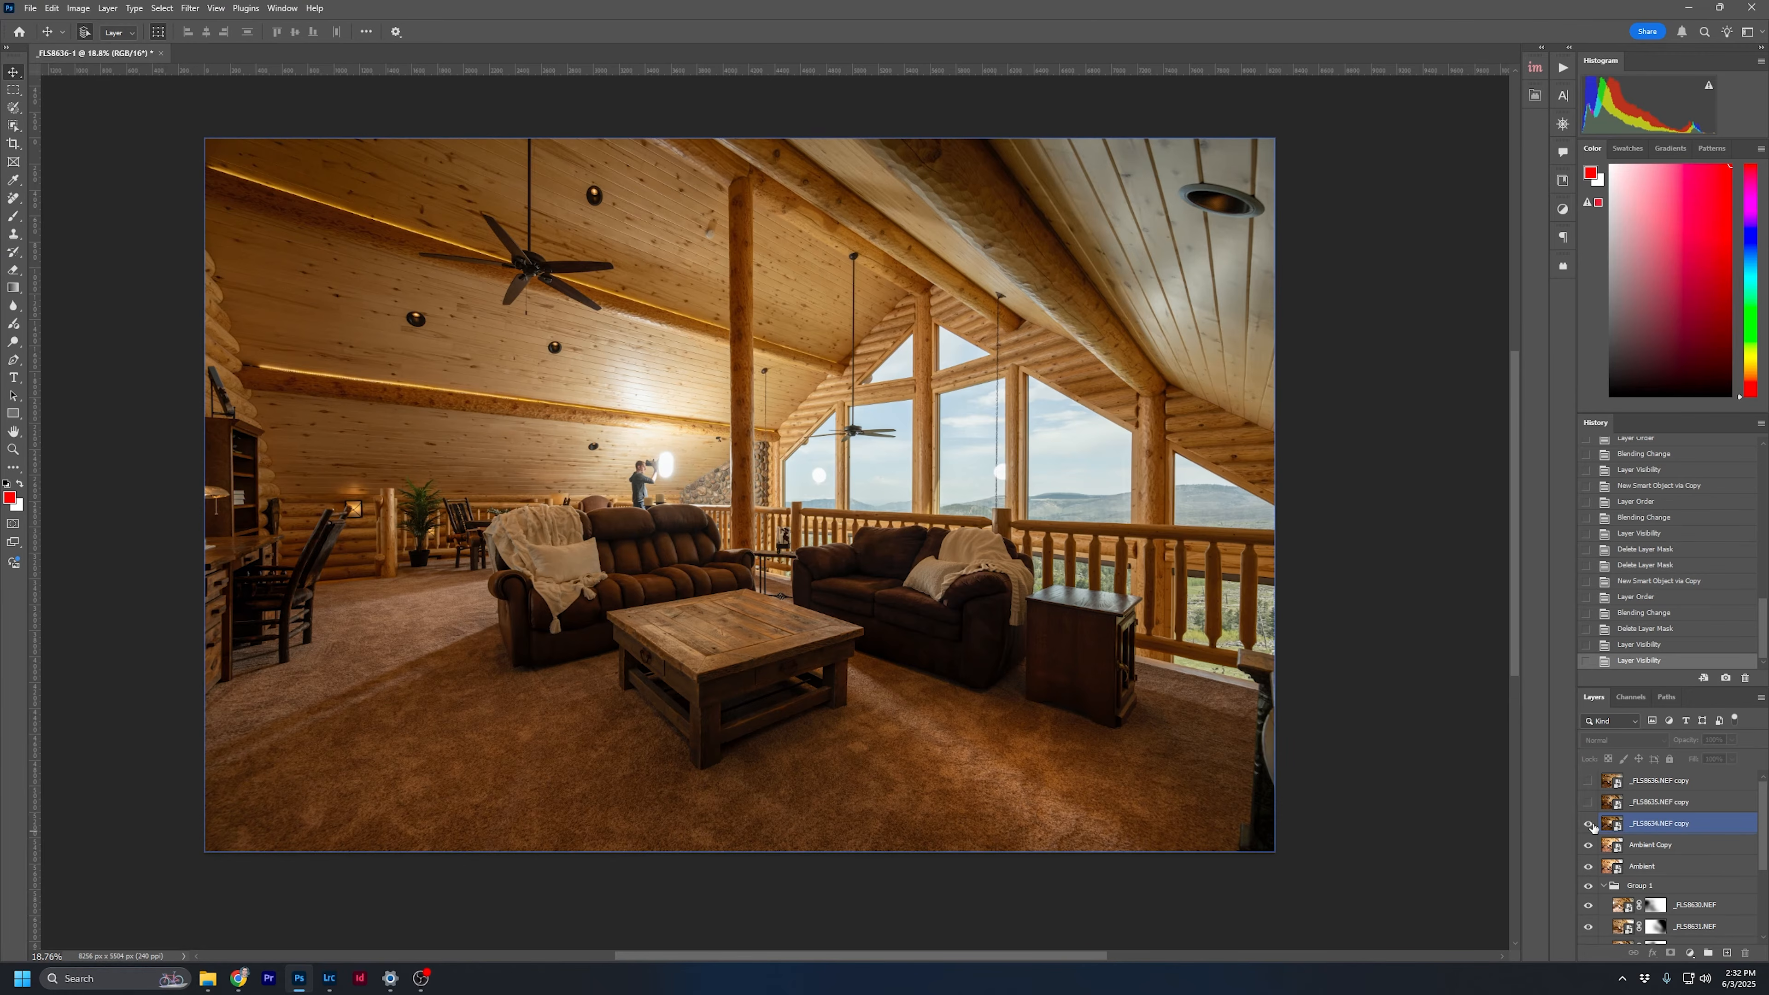
Add a new empty layer directly below the _FLS8634.NEF copy and ready the Pen tool at the leftmost window
{"action": "scroll", "coordinate": [828, 474], "scroll_direction": "up", "scroll_amount": 6}
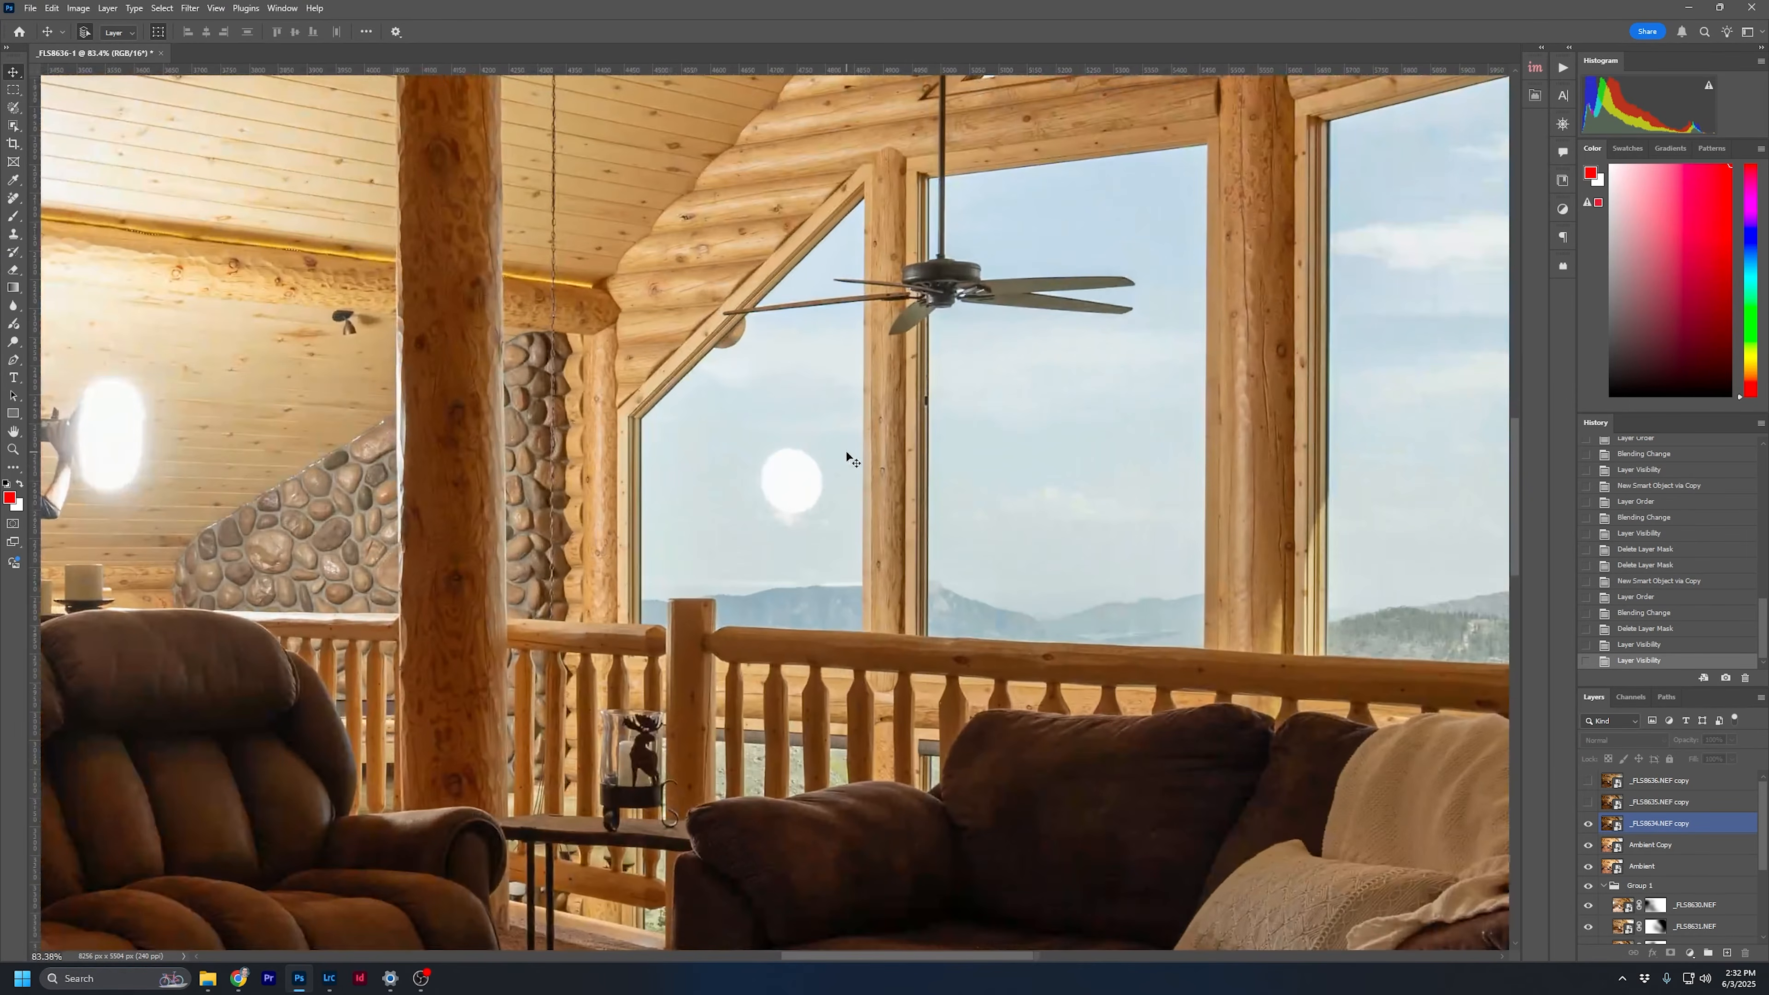
{"action": "key", "text": "p"}
{"action": "scroll", "coordinate": [721, 427], "scroll_direction": "up", "scroll_amount": 1}
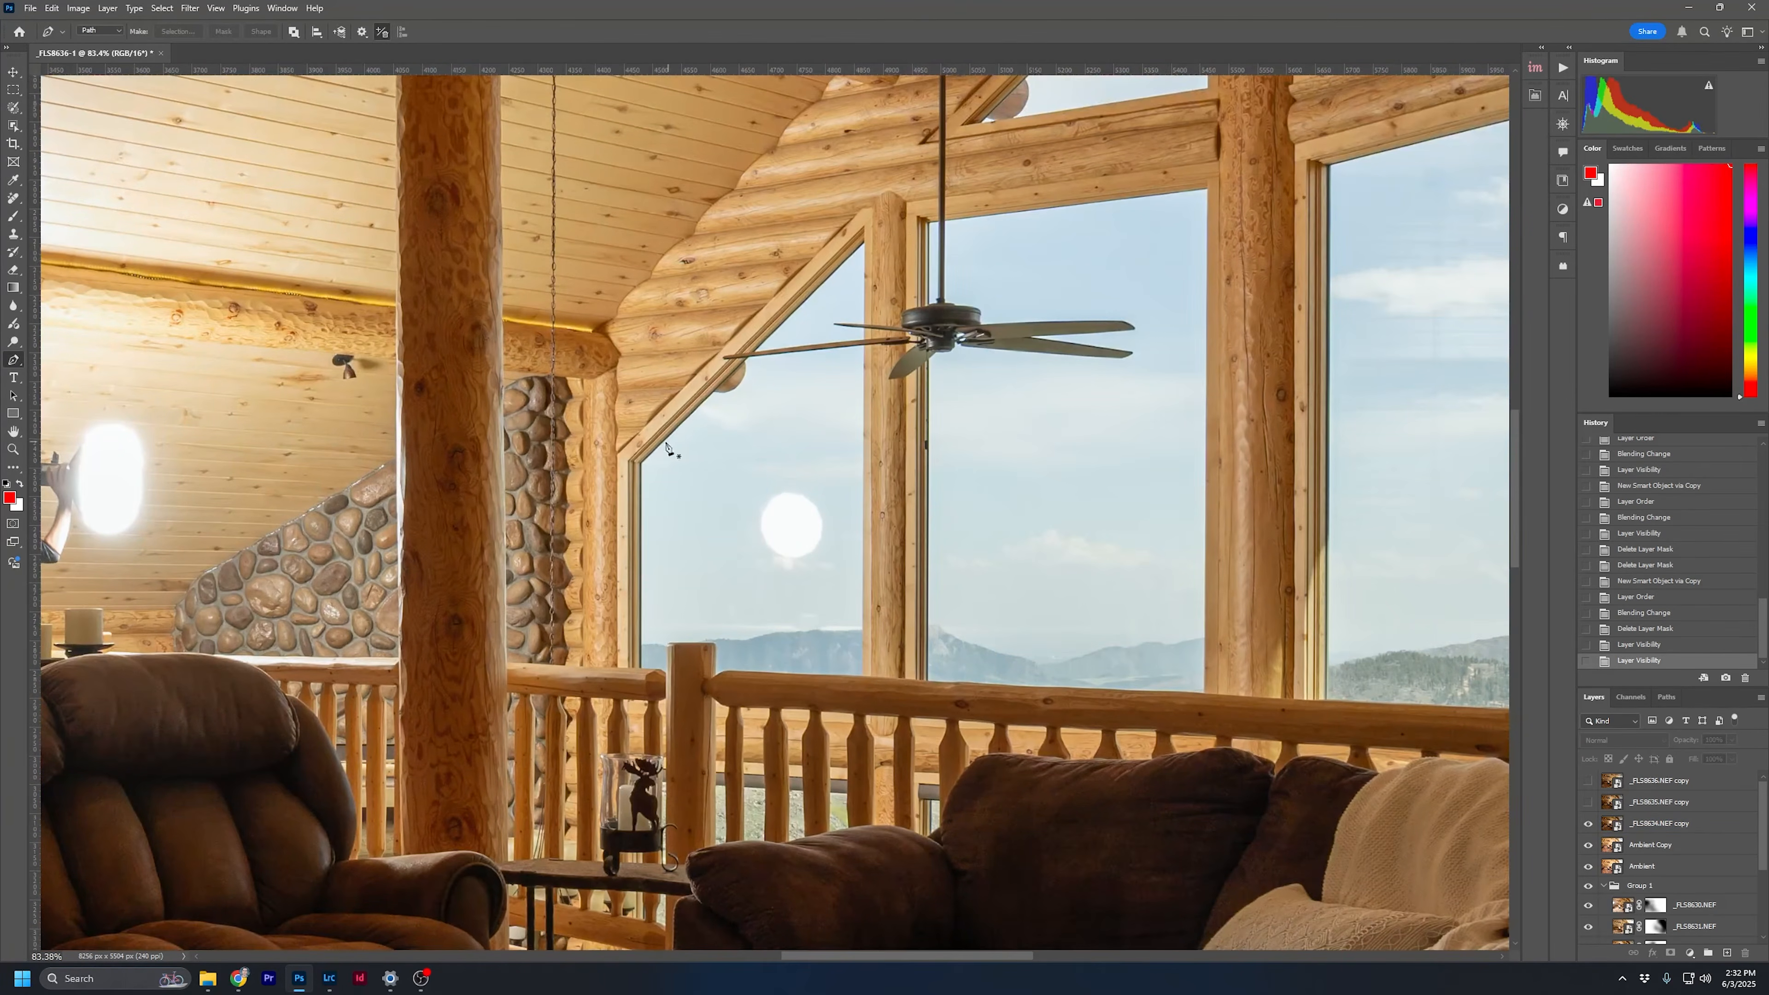
{"action": "scroll", "coordinate": [654, 667], "scroll_direction": "up", "scroll_amount": 3}
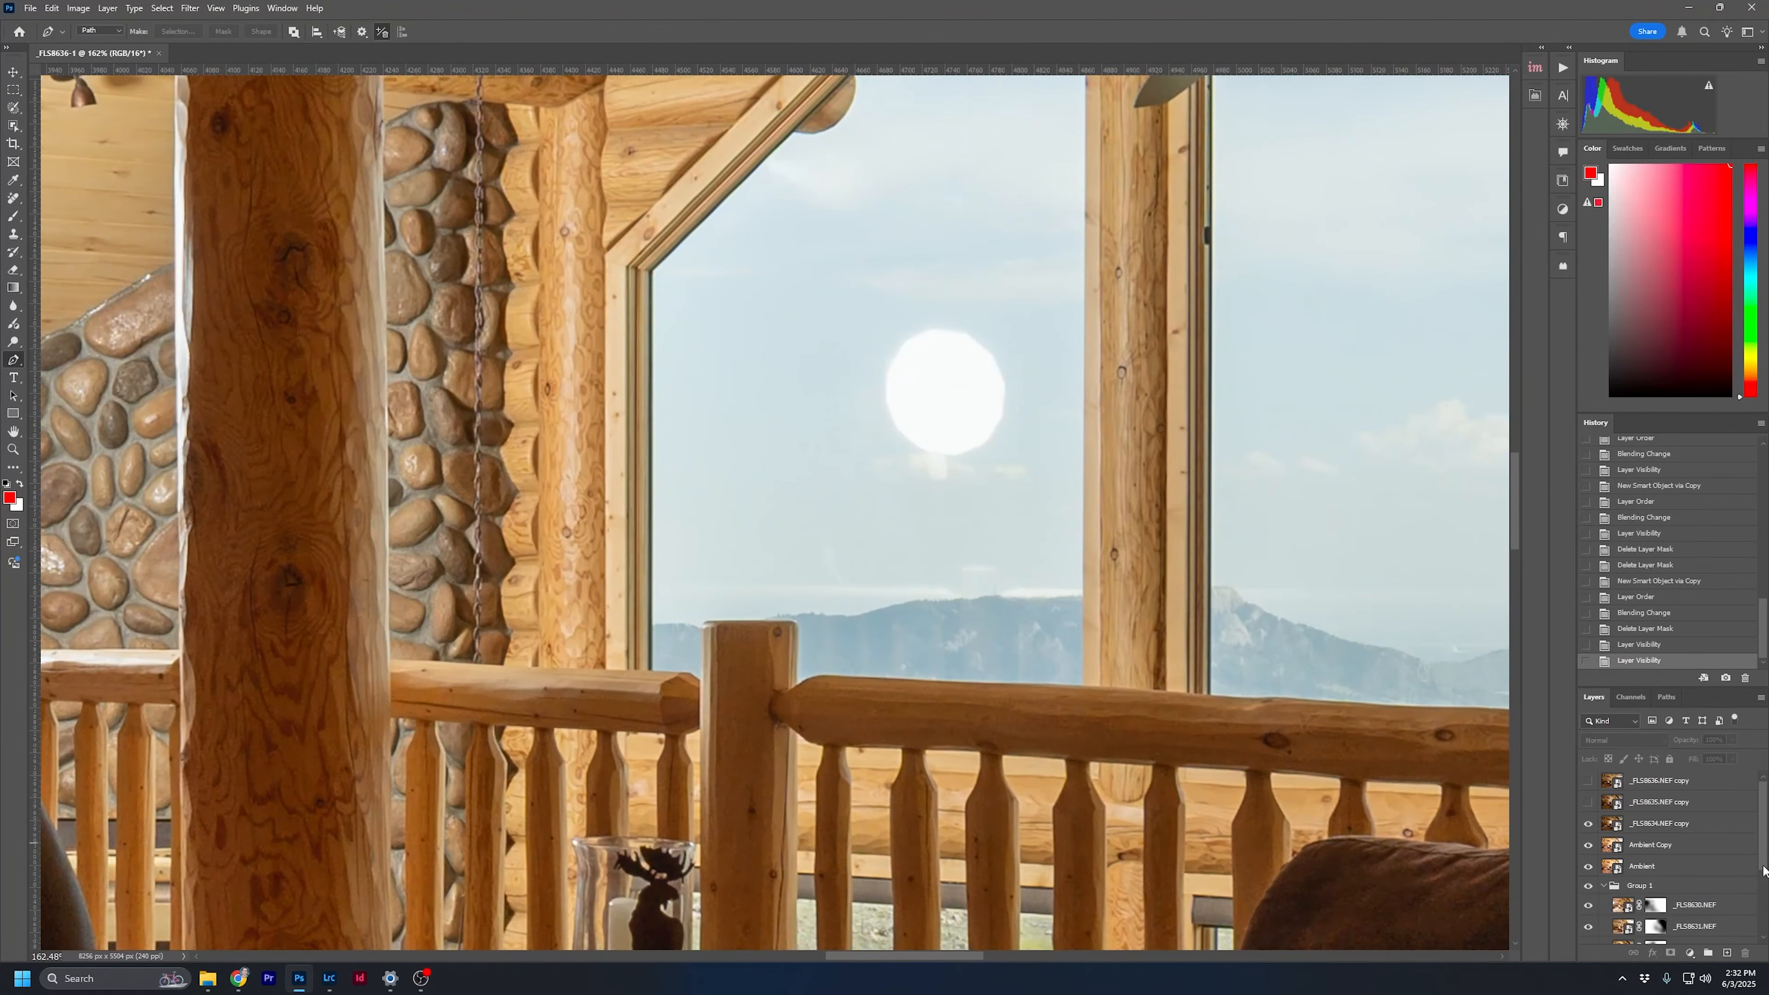
{"action": "left_click", "coordinate": [1718, 825]}
{"action": "left_click", "coordinate": [1726, 953], "text": "ctrl"}
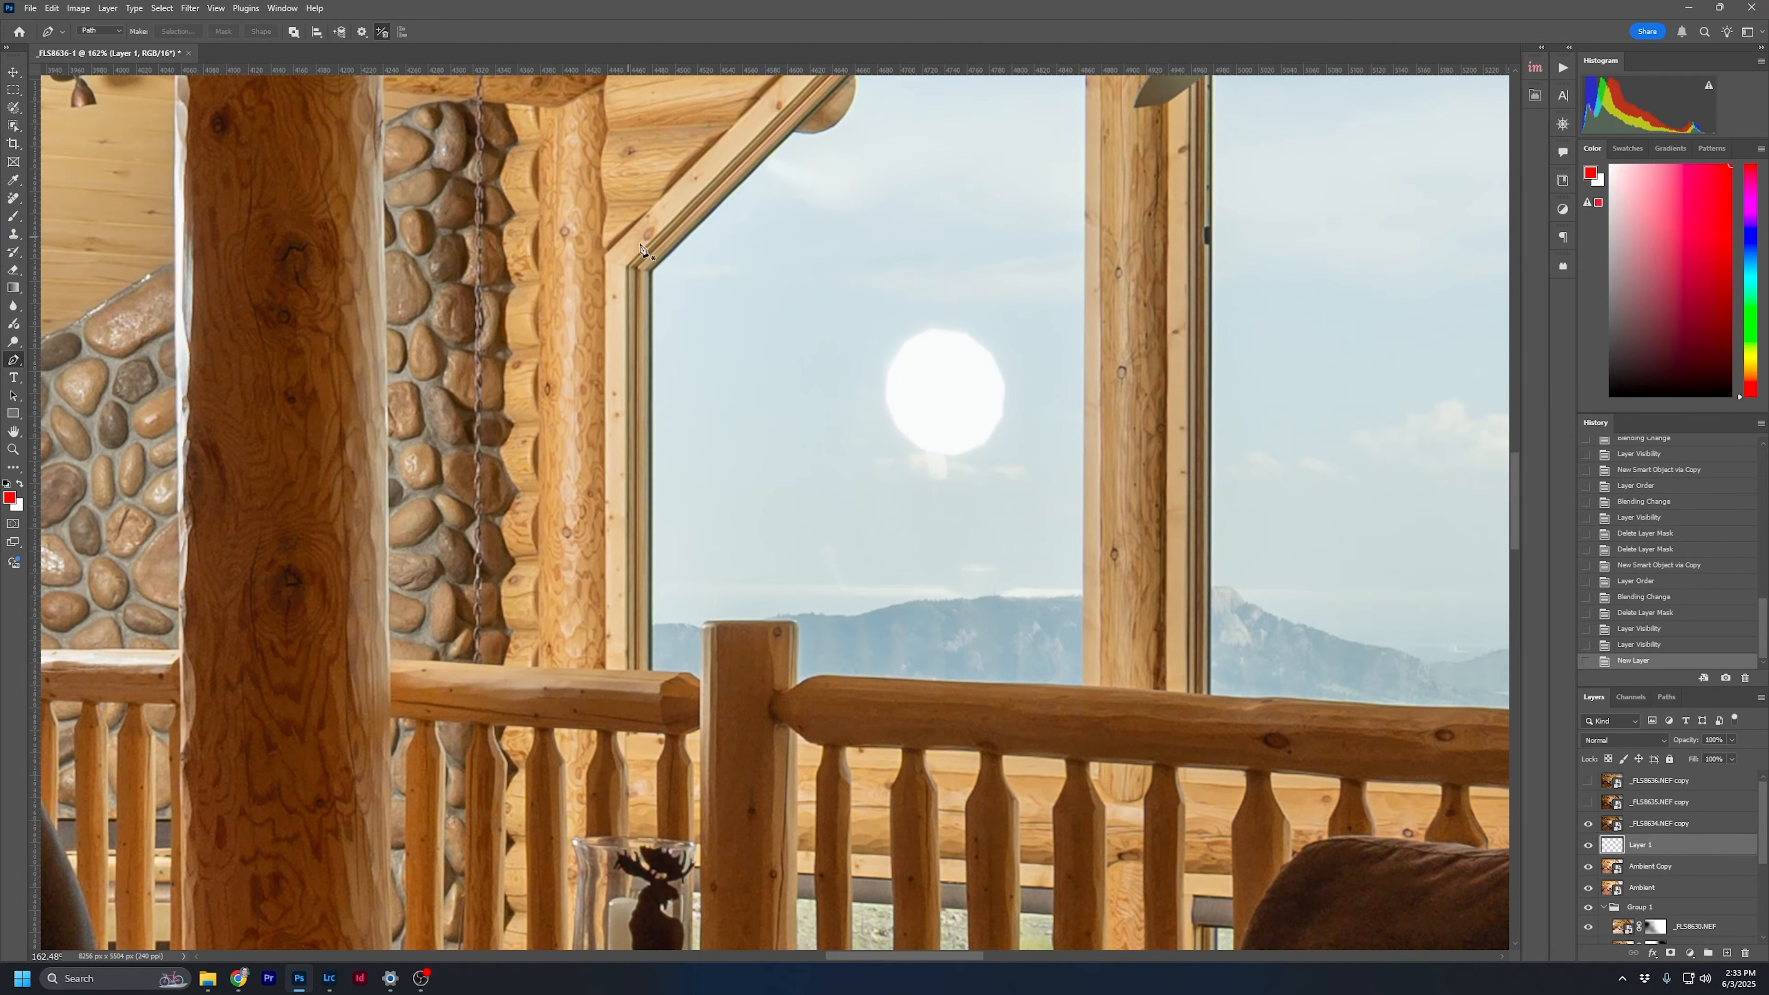
Start a pen path at the leftmost window's upper-left corner, down its left frame and along the railing to the thick post
{"action": "scroll", "coordinate": [648, 277], "scroll_direction": "up", "scroll_amount": 5}
{"action": "left_click", "coordinate": [651, 271]}
{"action": "left_click_drag", "start_coordinate": [671, 718], "coordinate": [707, 362]}
{"action": "left_click", "coordinate": [689, 552]}
{"action": "left_click", "coordinate": [759, 557]}
{"action": "left_click", "coordinate": [772, 569]}
{"action": "left_click", "coordinate": [773, 487]}
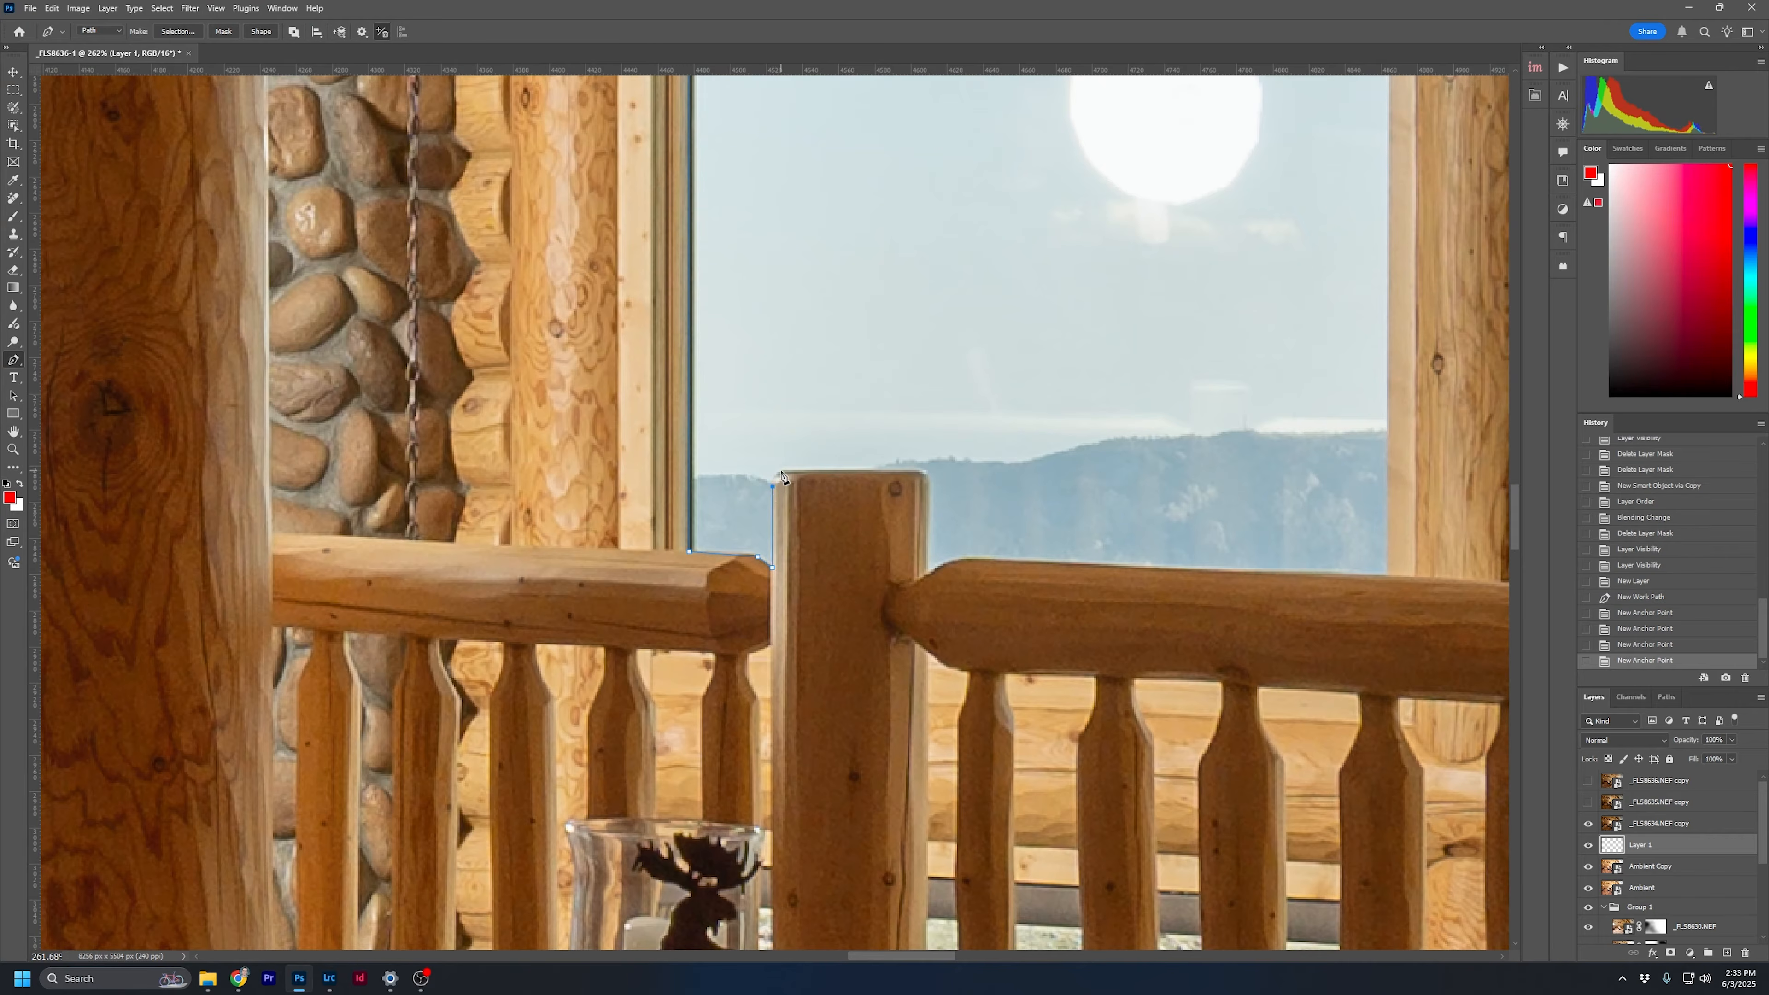
Continue the path around the top of the railing post and down its right edge to the handrail
{"action": "left_click_drag", "start_coordinate": [791, 473], "coordinate": [791, 472]}
{"action": "left_click", "coordinate": [919, 471]}
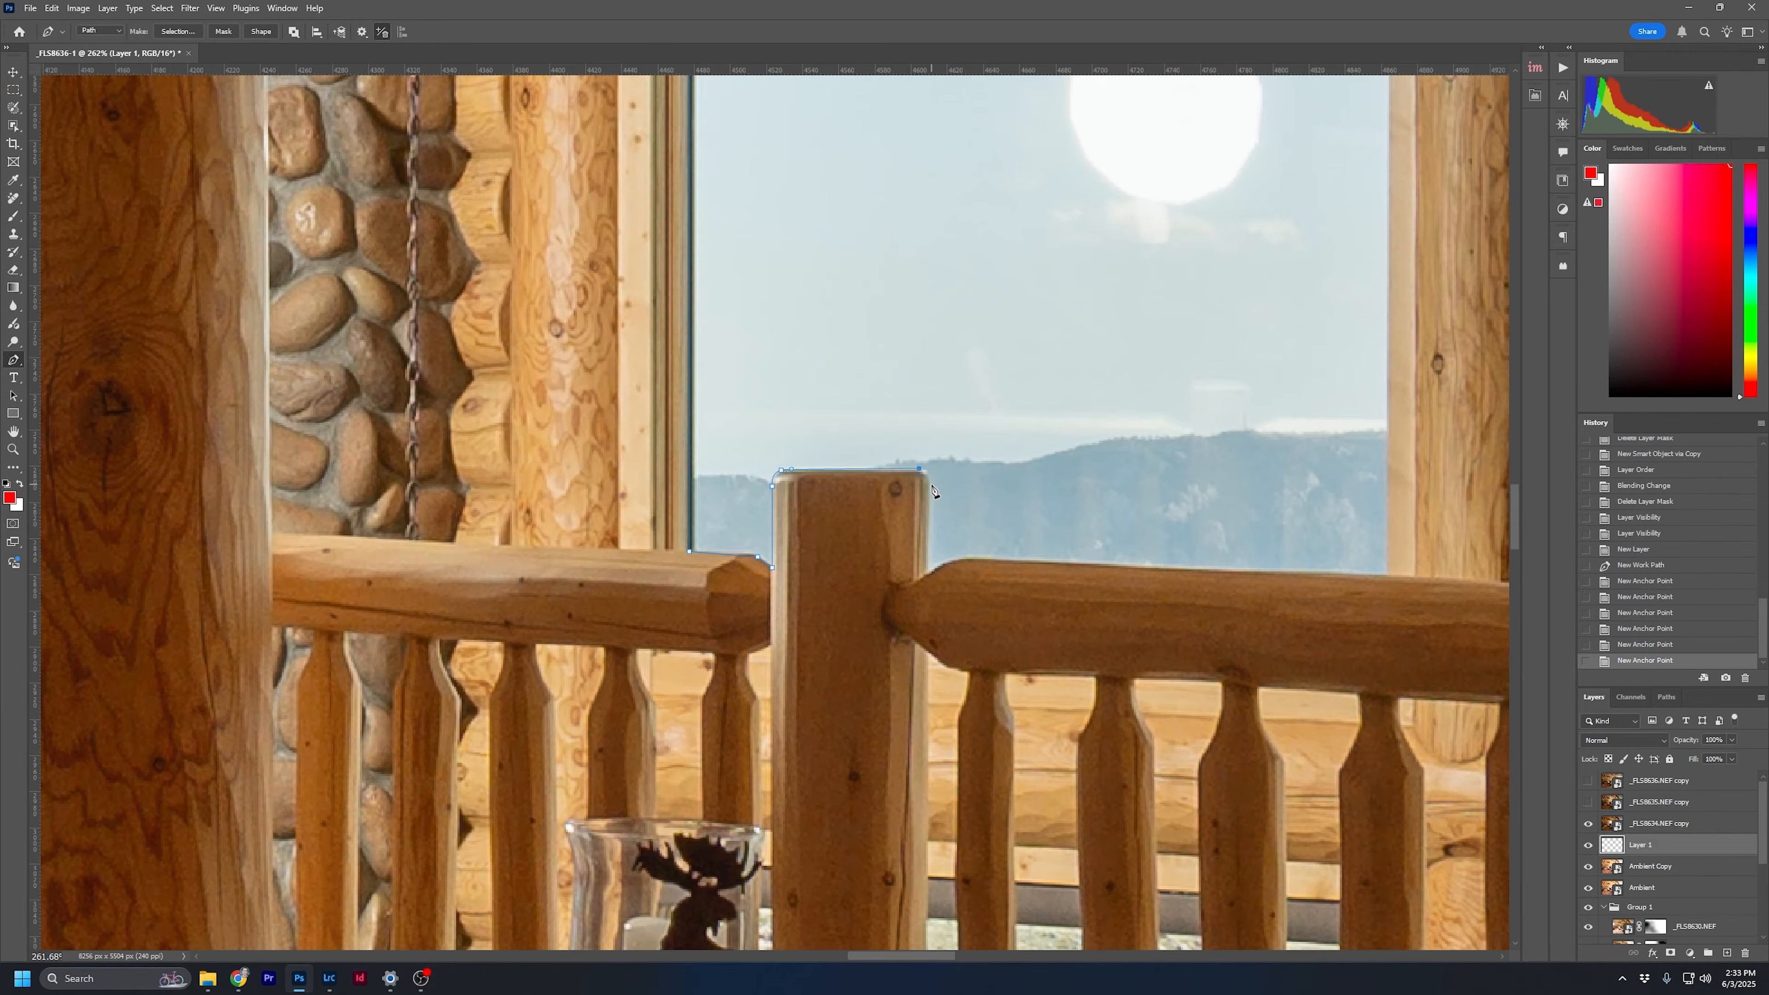
{"action": "left_click_drag", "start_coordinate": [930, 496], "coordinate": [929, 498]}
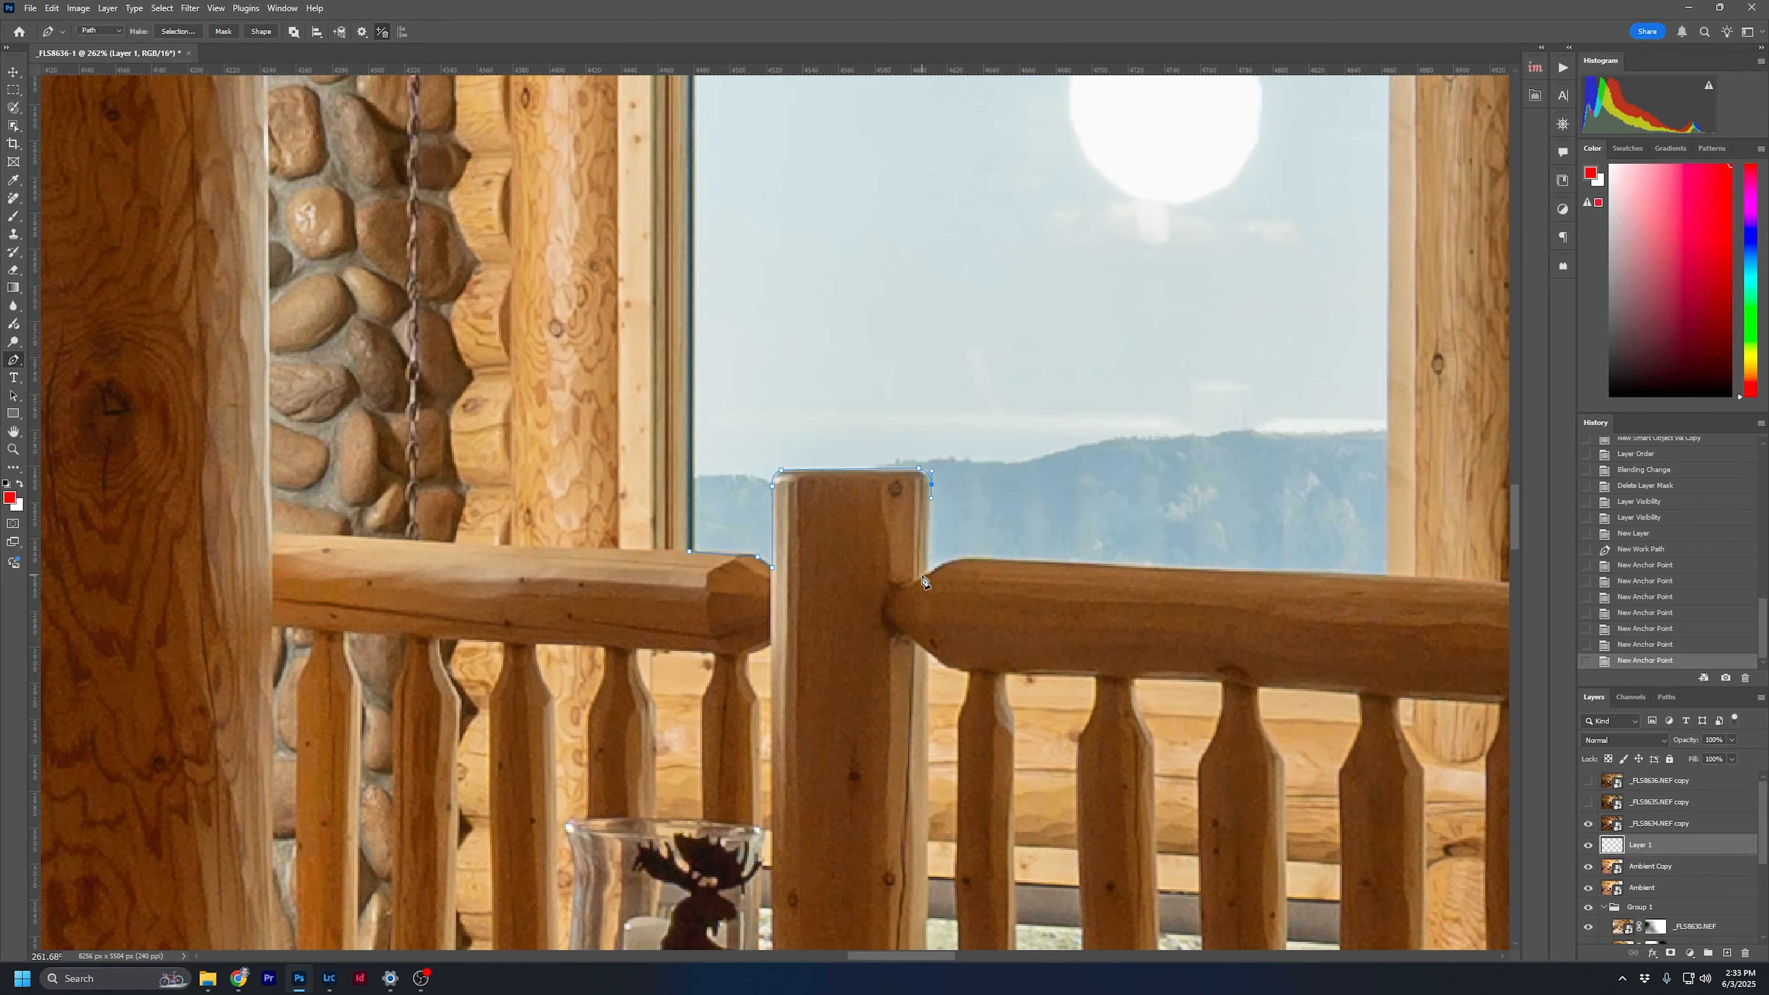
{"action": "left_click", "coordinate": [927, 572]}
{"action": "key", "text": "ctrl+z"}
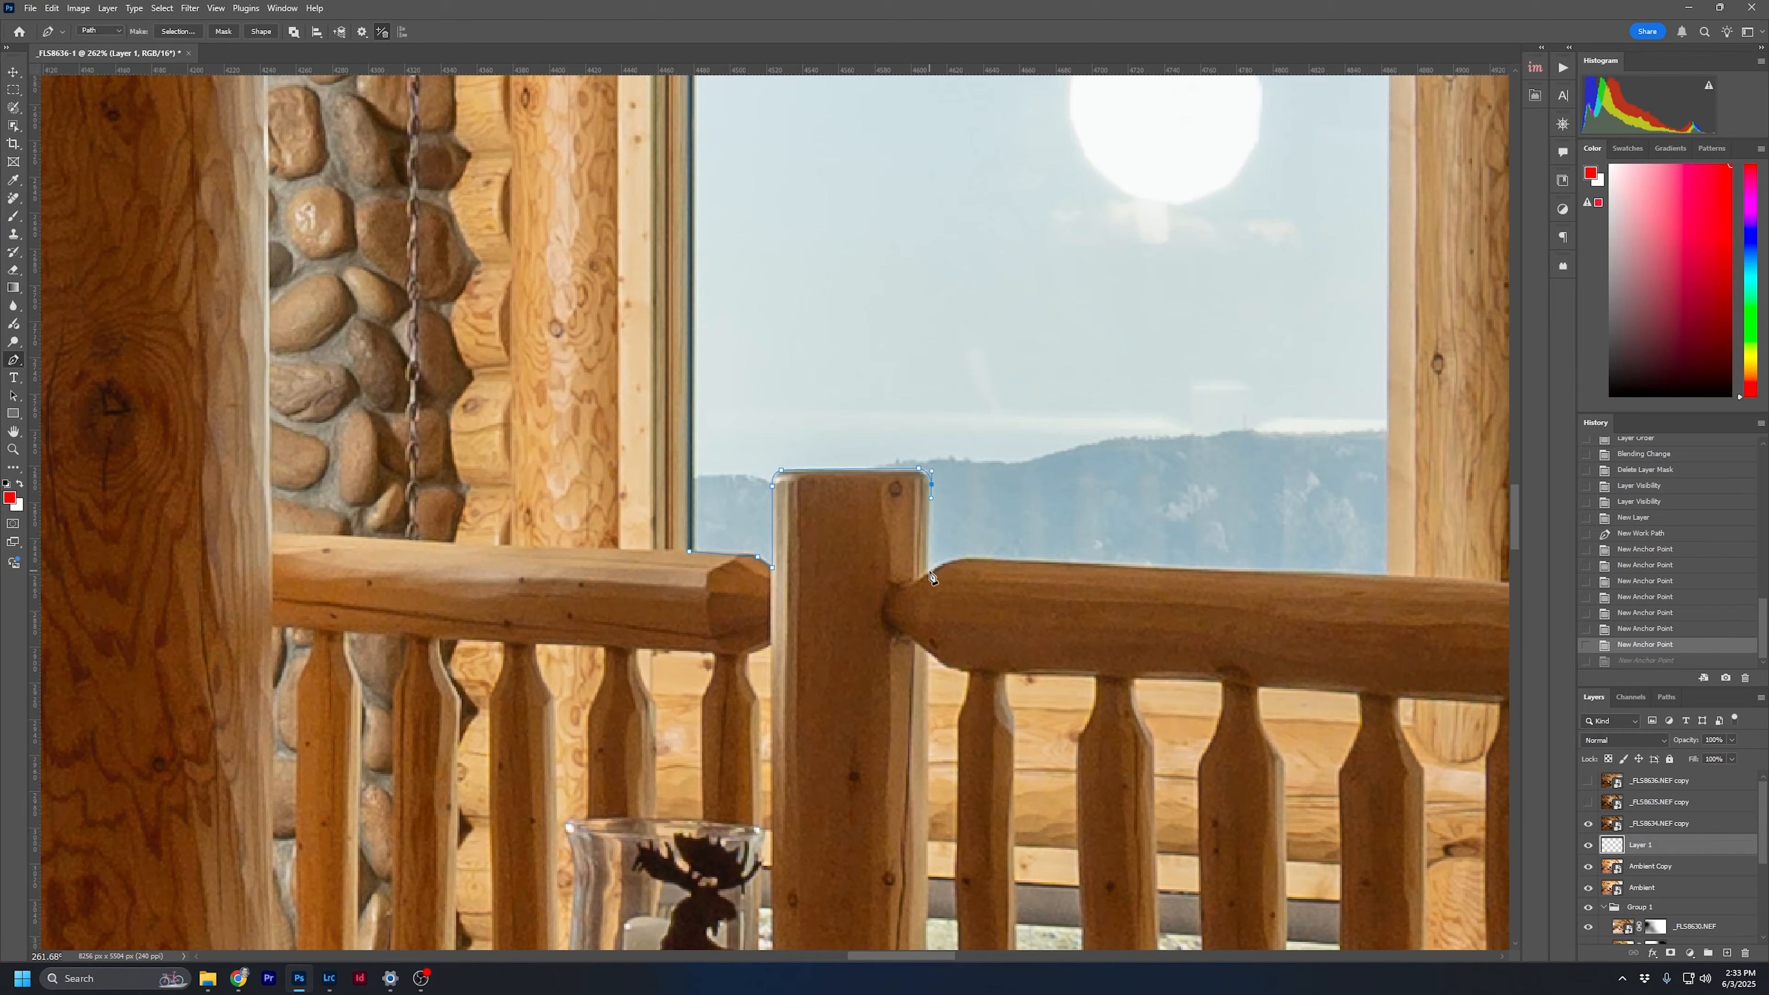
{"action": "left_click", "coordinate": [928, 572]}
Trace the path along the top of the handrail from the post to the window's lower-right corner
{"action": "left_click", "coordinate": [952, 566]}
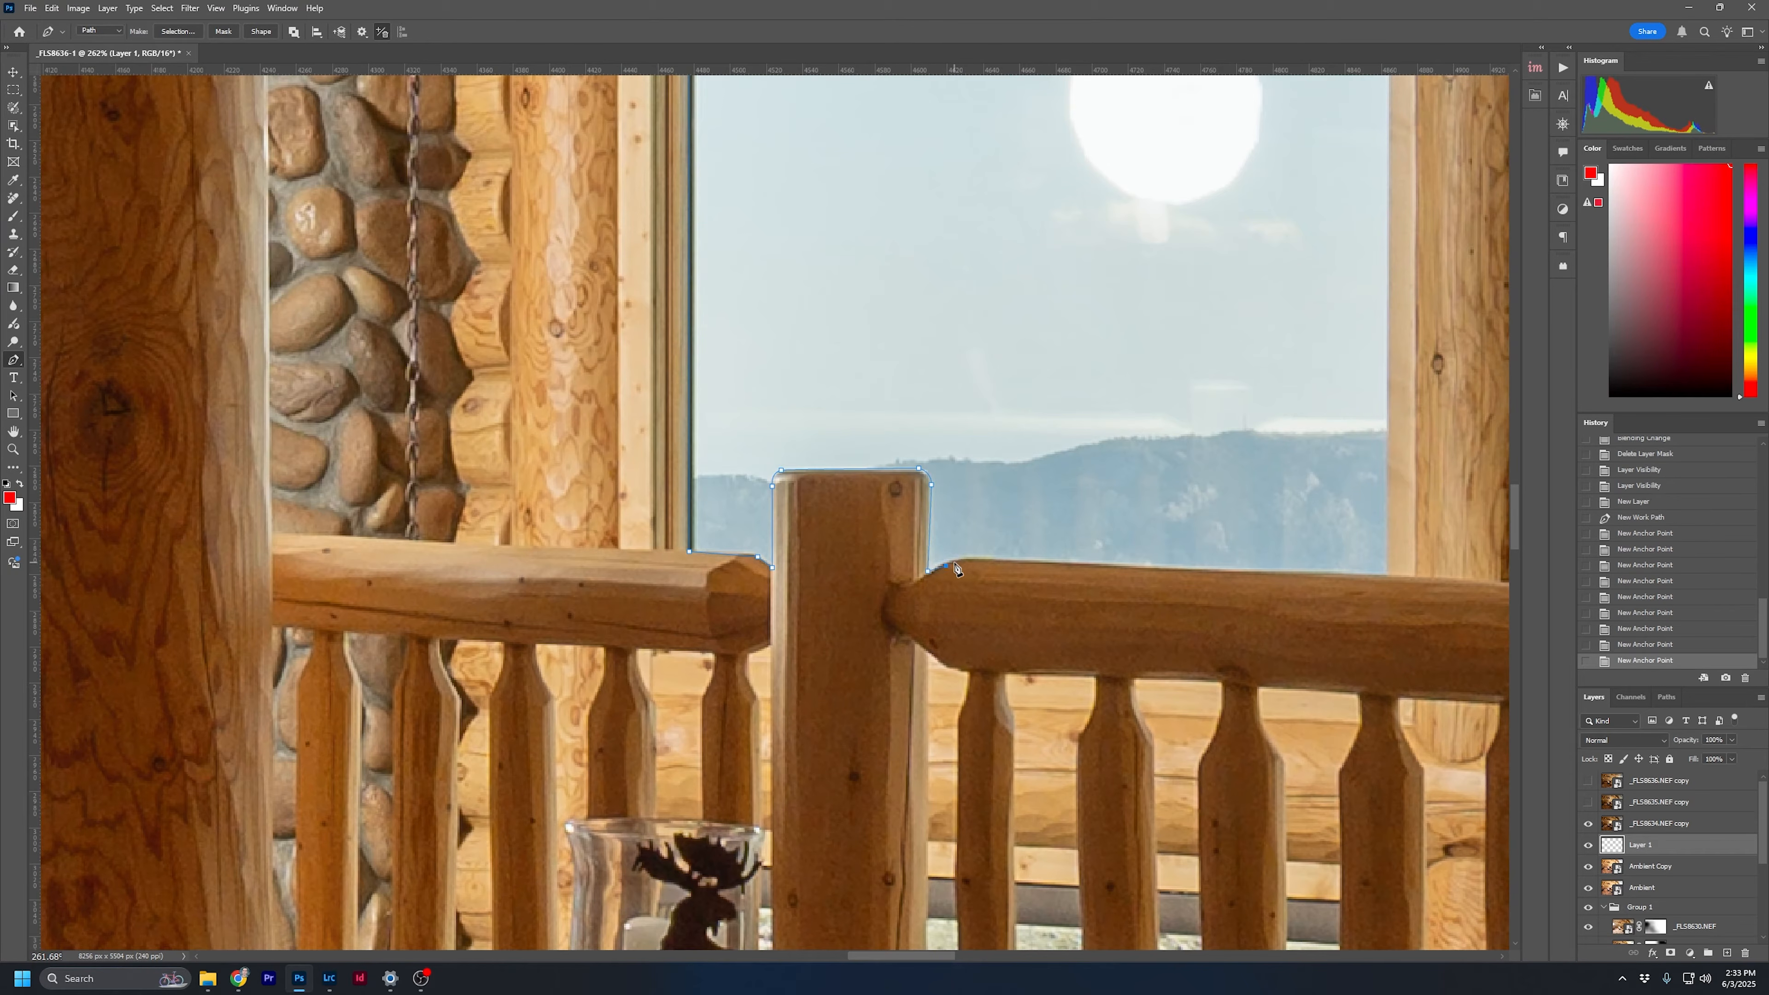
{"action": "left_click", "coordinate": [953, 561]}
{"action": "left_click", "coordinate": [964, 558]}
{"action": "left_click", "coordinate": [970, 558]}
{"action": "left_click", "coordinate": [1069, 563]}
{"action": "left_click_drag", "start_coordinate": [1263, 585], "coordinate": [992, 577]}
{"action": "left_click", "coordinate": [1114, 567]}
Extend the path up the window's right frame to the peak where it meets the sloped trim
{"action": "left_click_drag", "start_coordinate": [1138, 425], "coordinate": [1125, 672]}
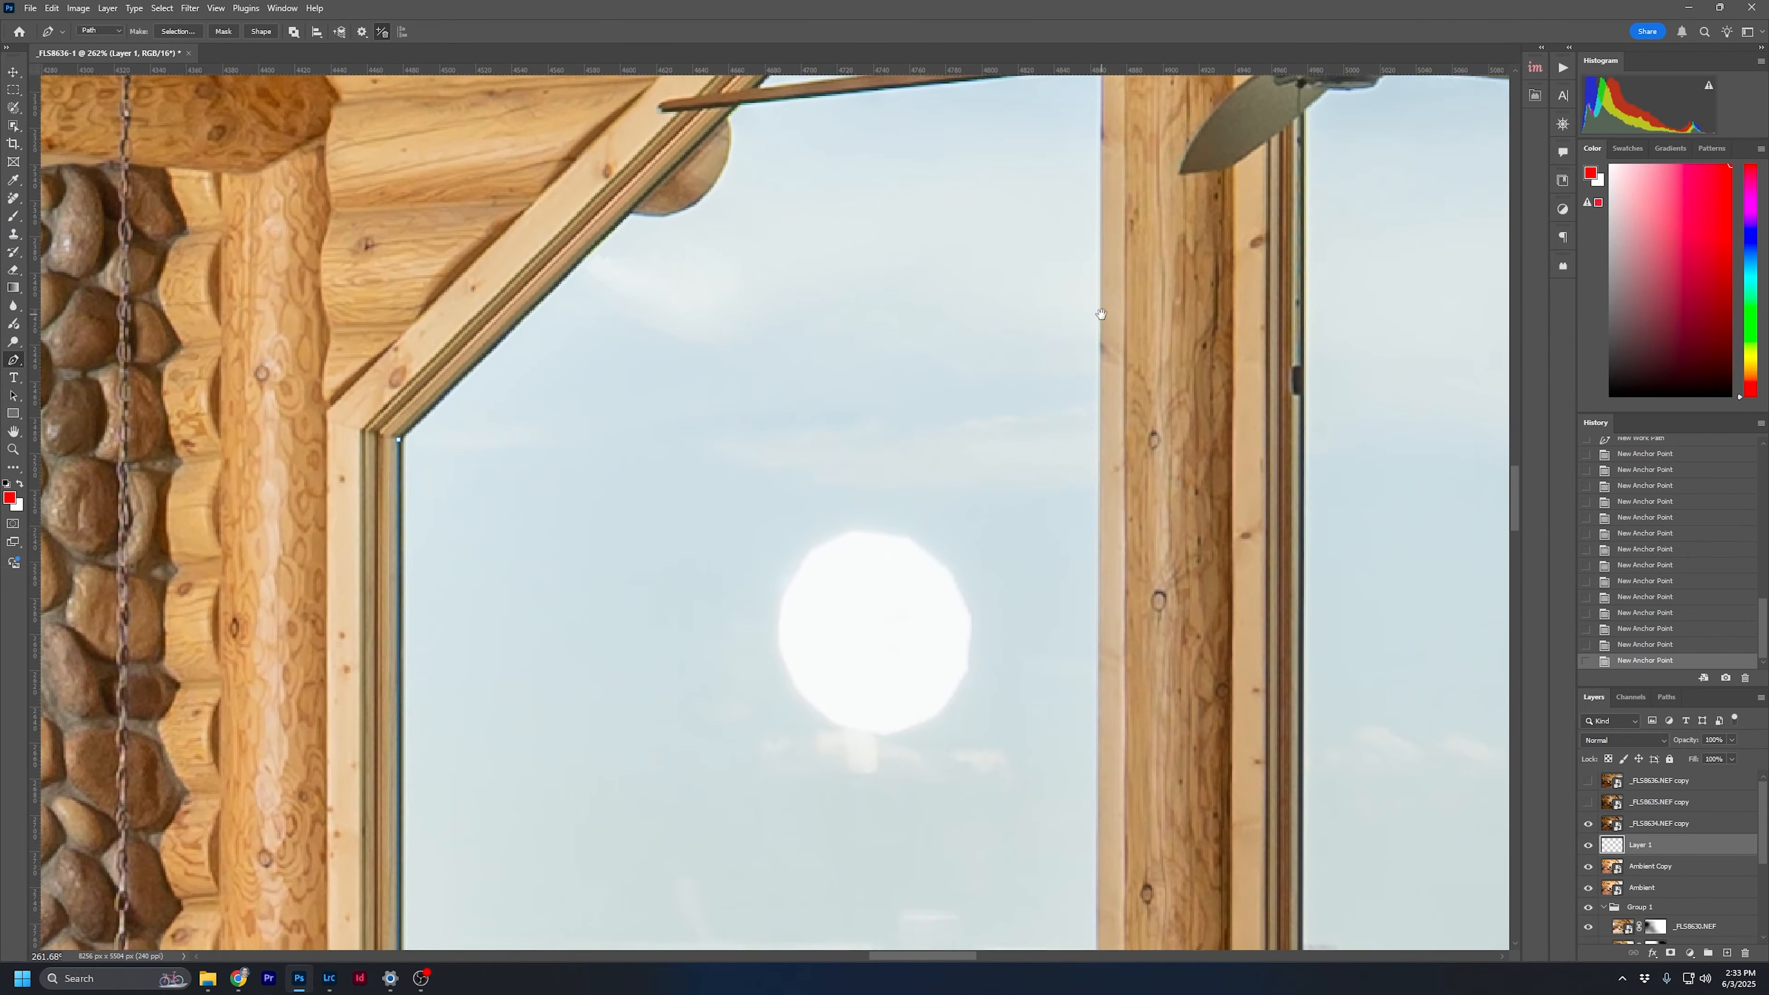
{"action": "left_click", "coordinate": [1100, 311]}
{"action": "scroll", "coordinate": [1103, 314], "scroll_direction": "up", "scroll_amount": 4}
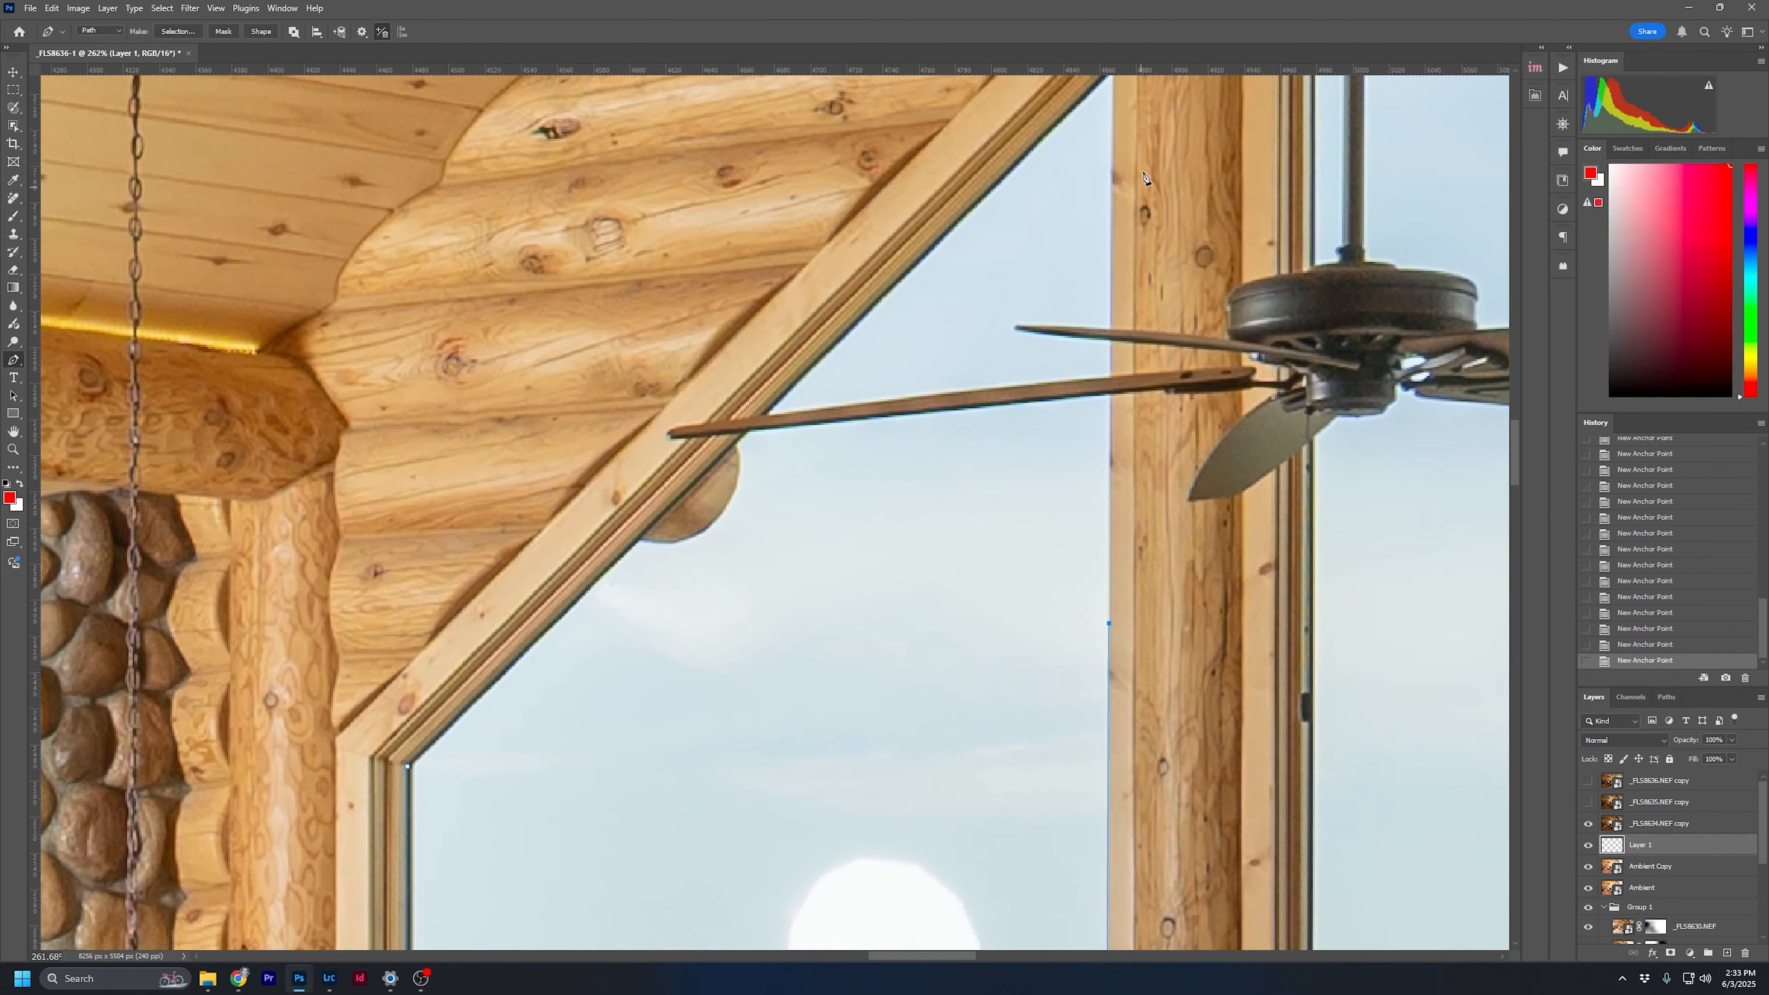
{"action": "scroll", "coordinate": [1118, 300], "scroll_direction": "up", "scroll_amount": 3}
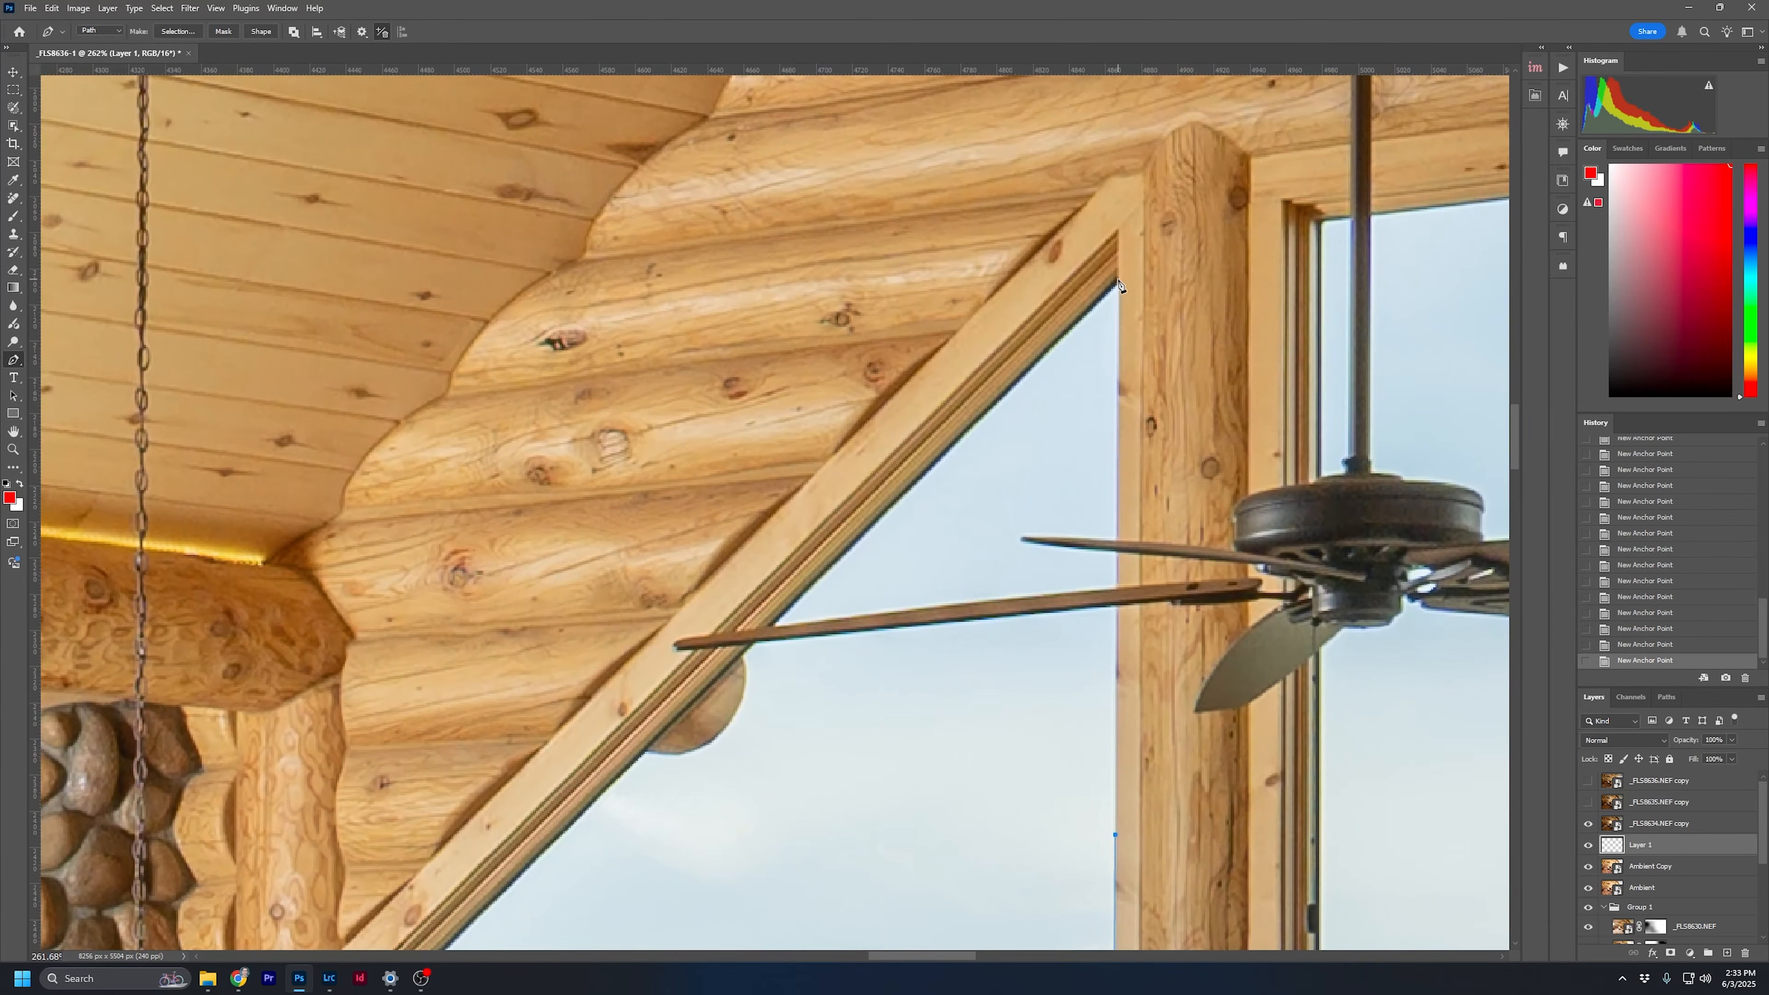
{"action": "left_click", "coordinate": [1117, 280]}
Close the path at the window's starting corner and convert it to a new anti-aliased selection with a 2-pixel feather radius
{"action": "left_click_drag", "start_coordinate": [787, 704], "coordinate": [1009, 446]}
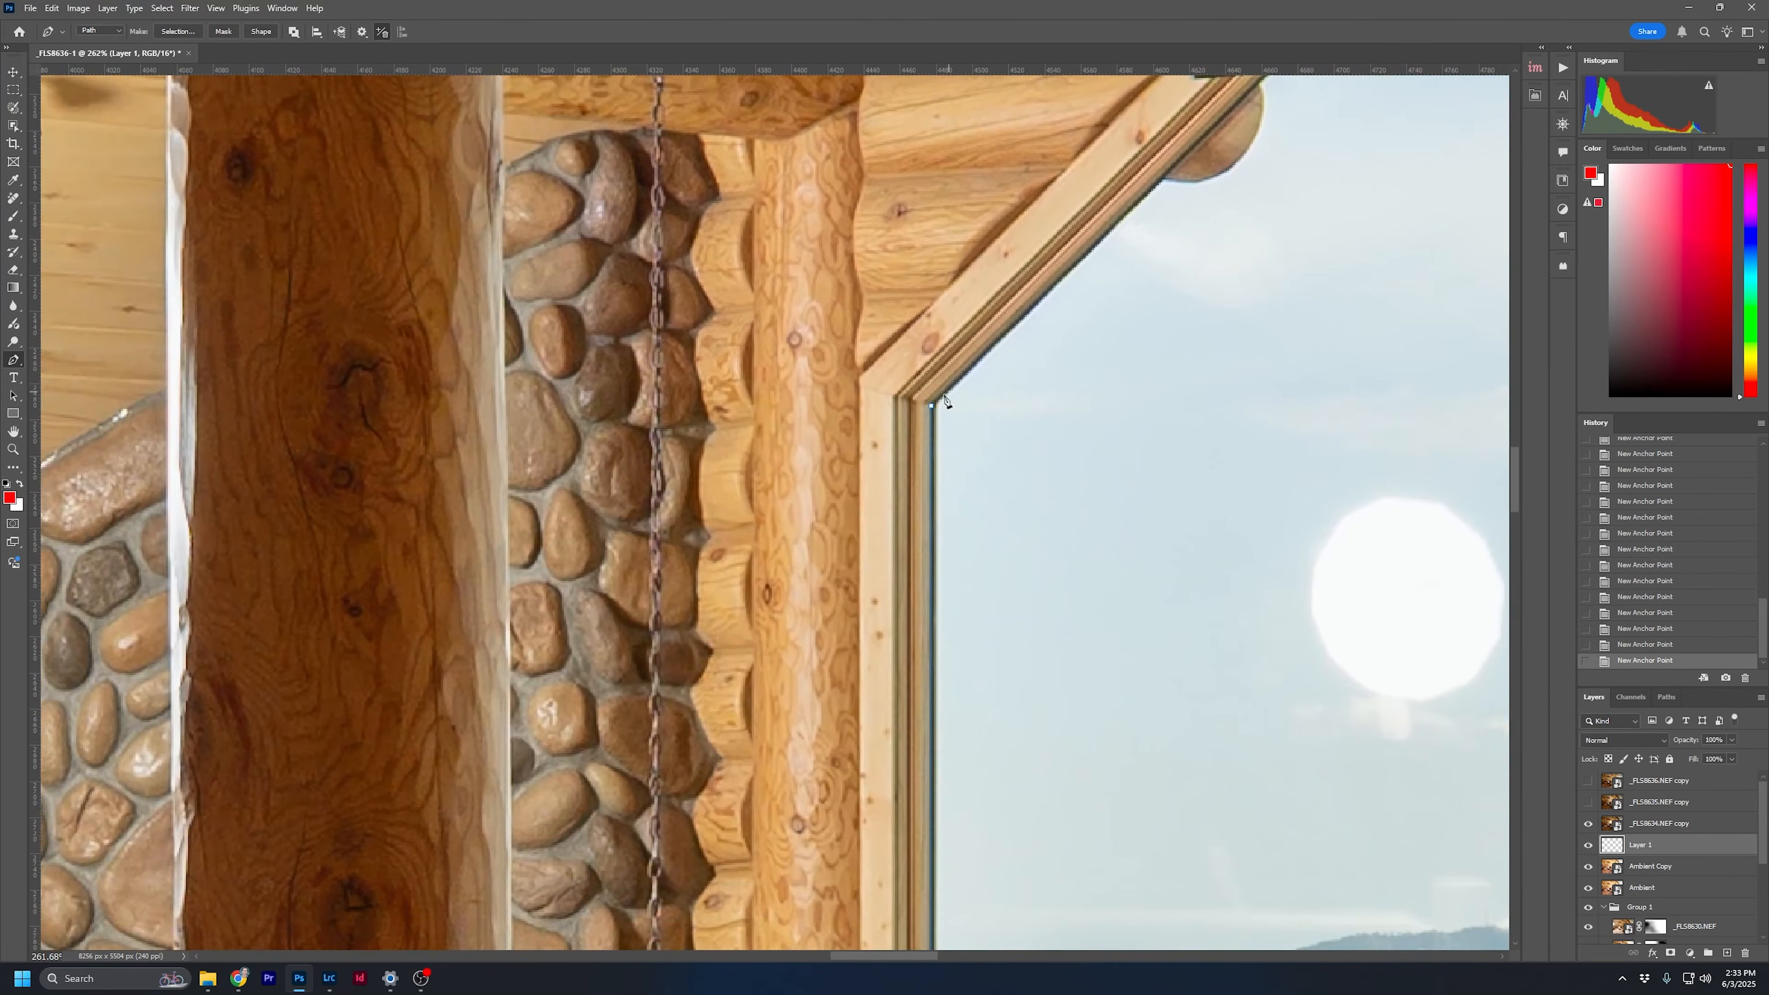
{"action": "left_click", "coordinate": [932, 406]}
{"action": "left_click", "coordinate": [181, 32]}
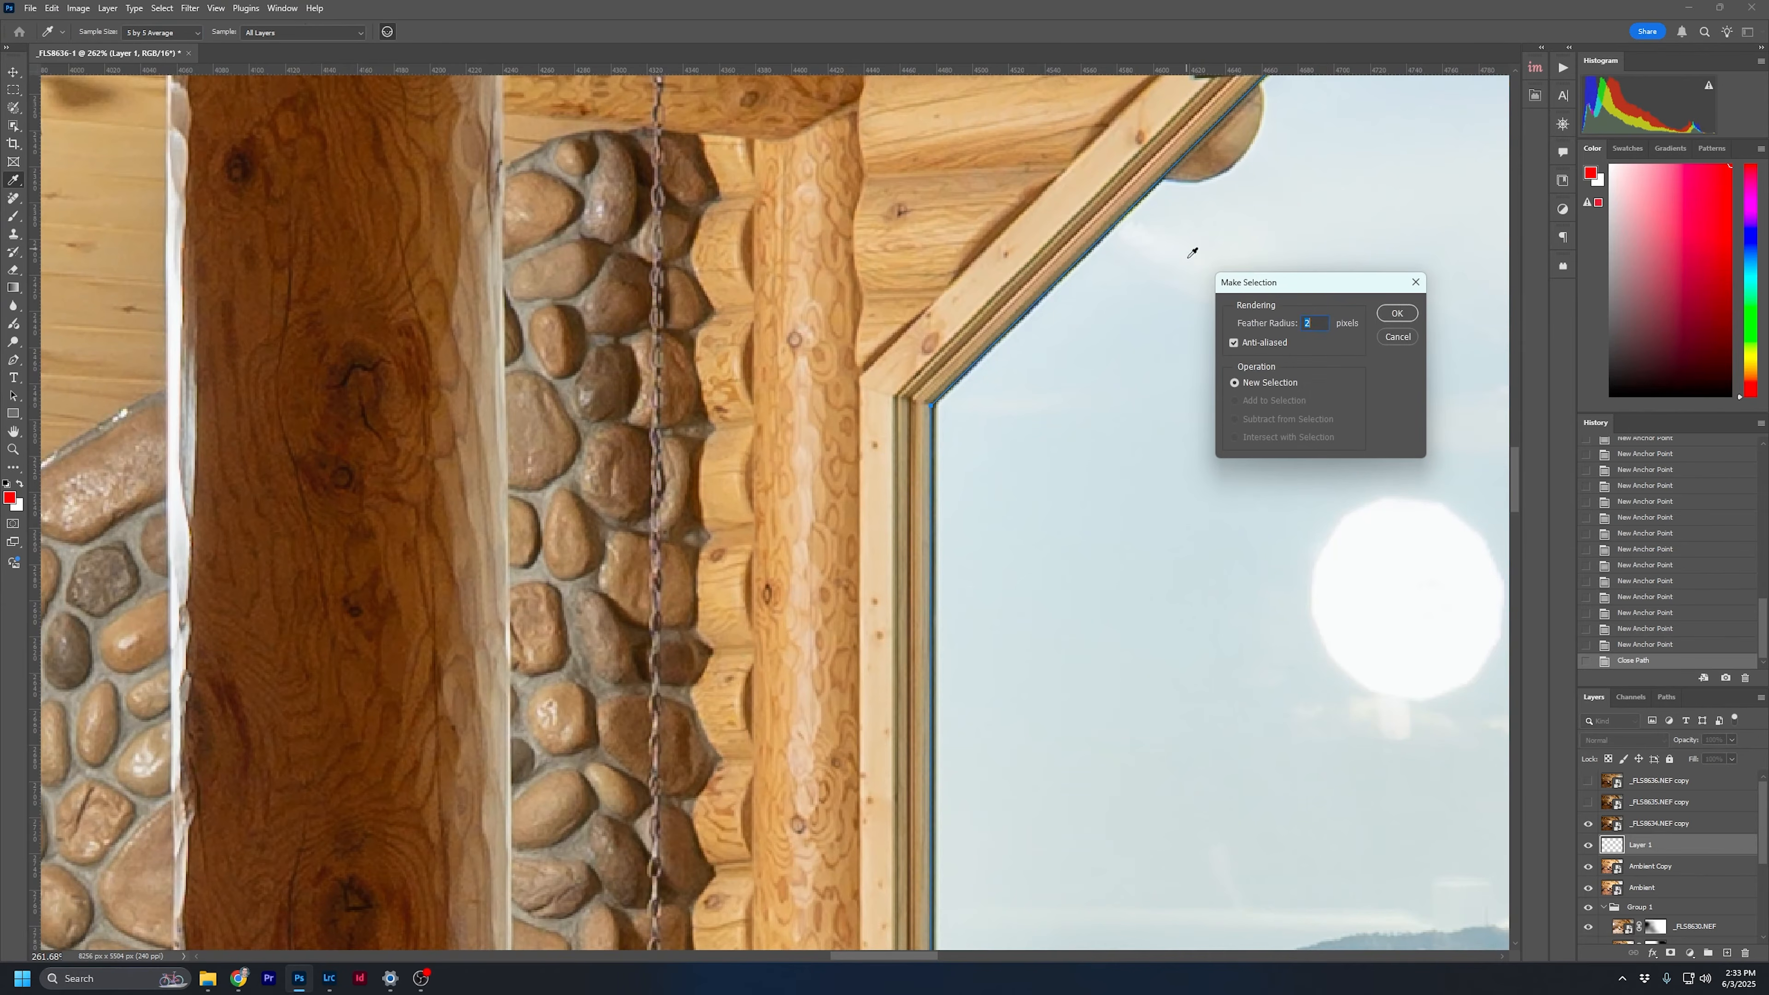
{"action": "left_click", "coordinate": [1397, 312]}
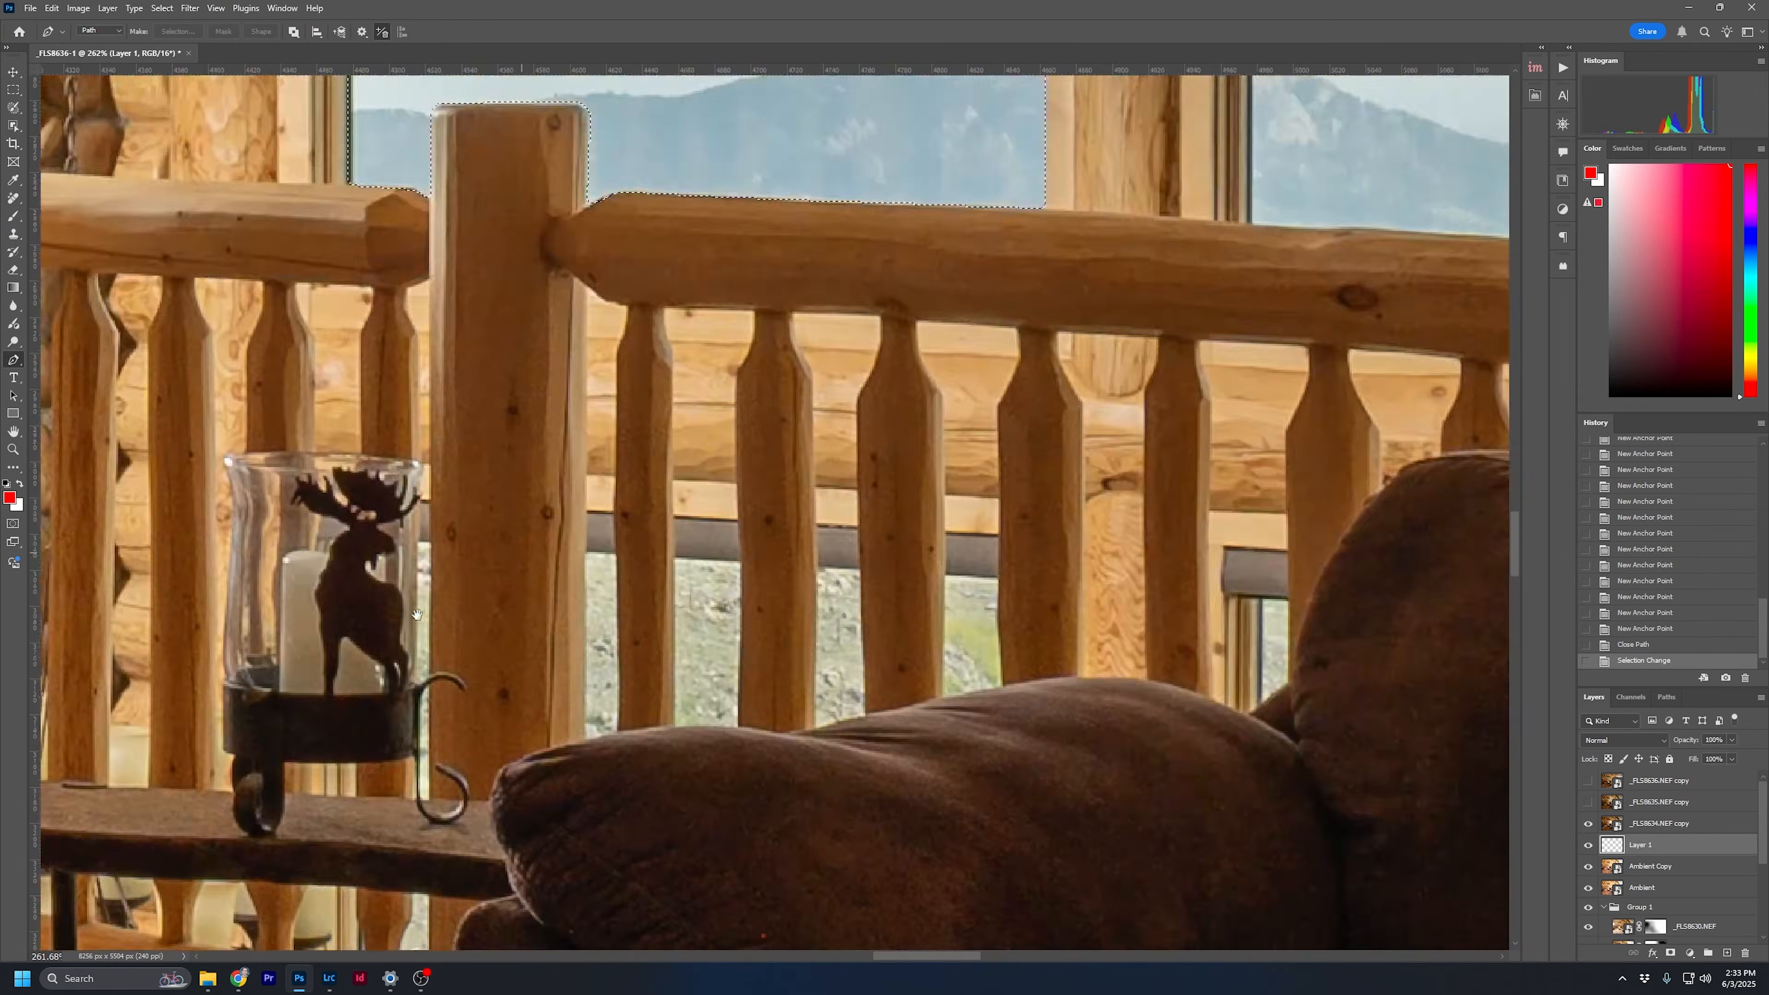
Start a pen path for the lower window from the moose candle holder across the balusters and down to the sofa back
{"action": "left_click_drag", "start_coordinate": [417, 615], "coordinate": [163, 760]}
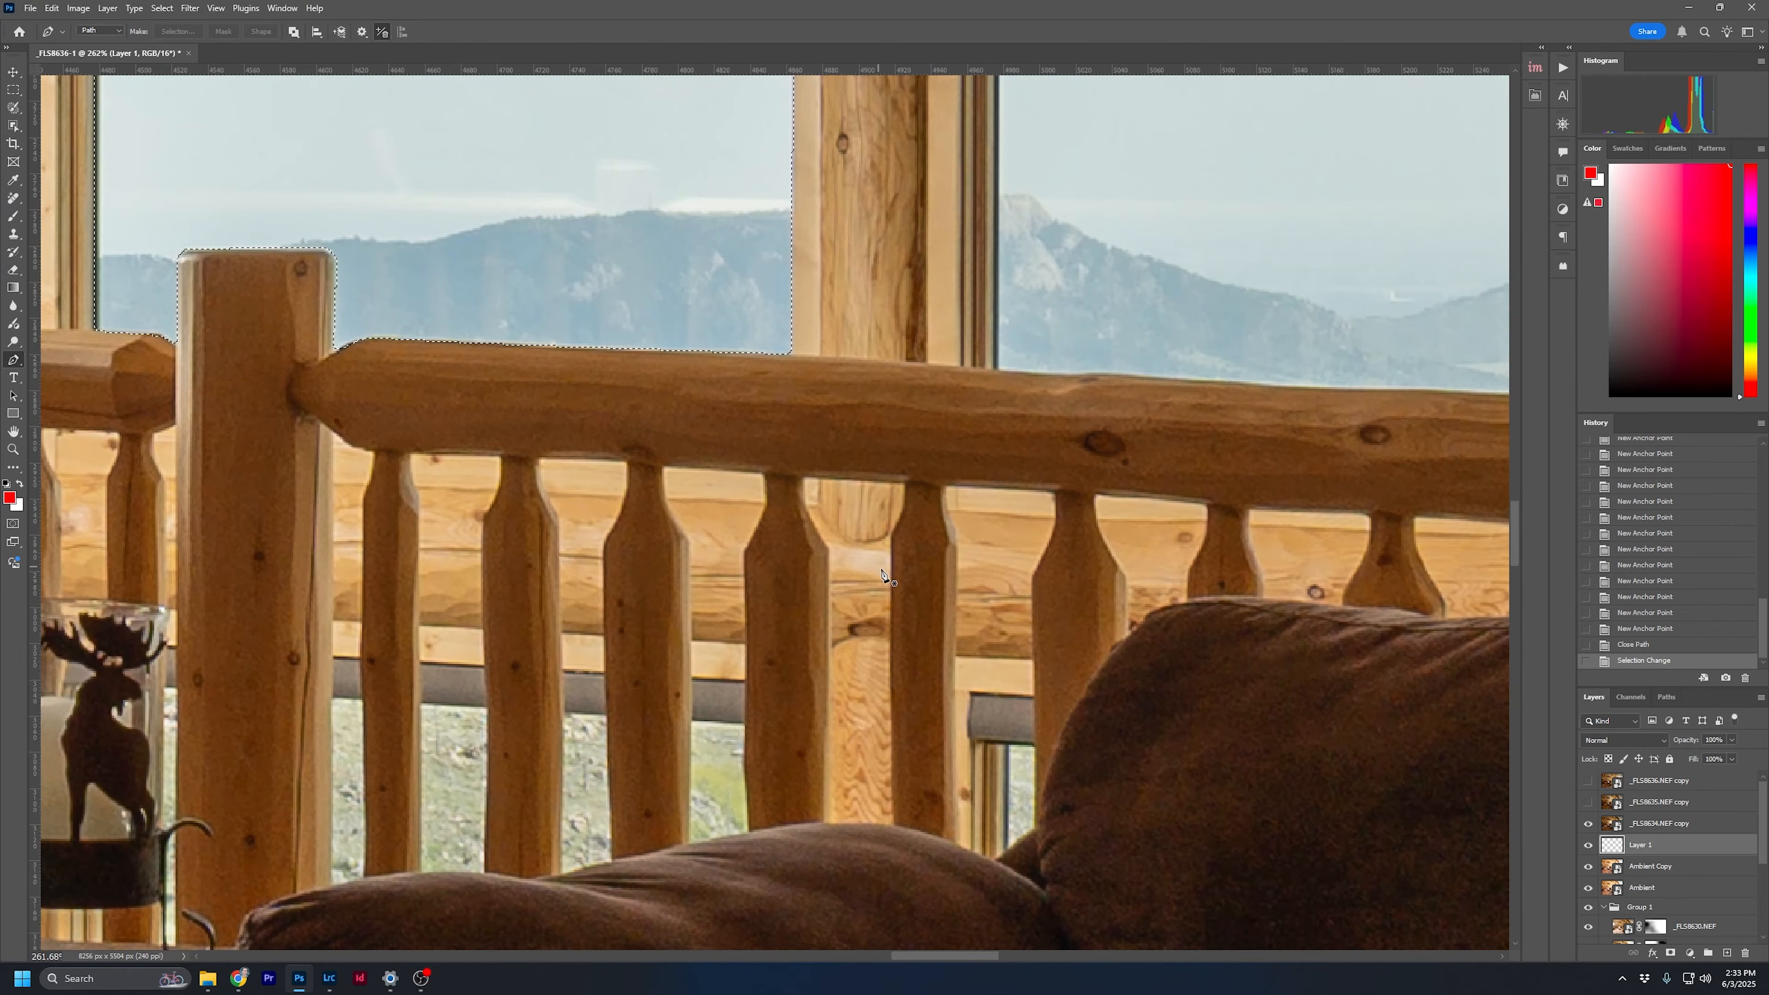
{"action": "left_click_drag", "start_coordinate": [193, 730], "coordinate": [612, 465]}
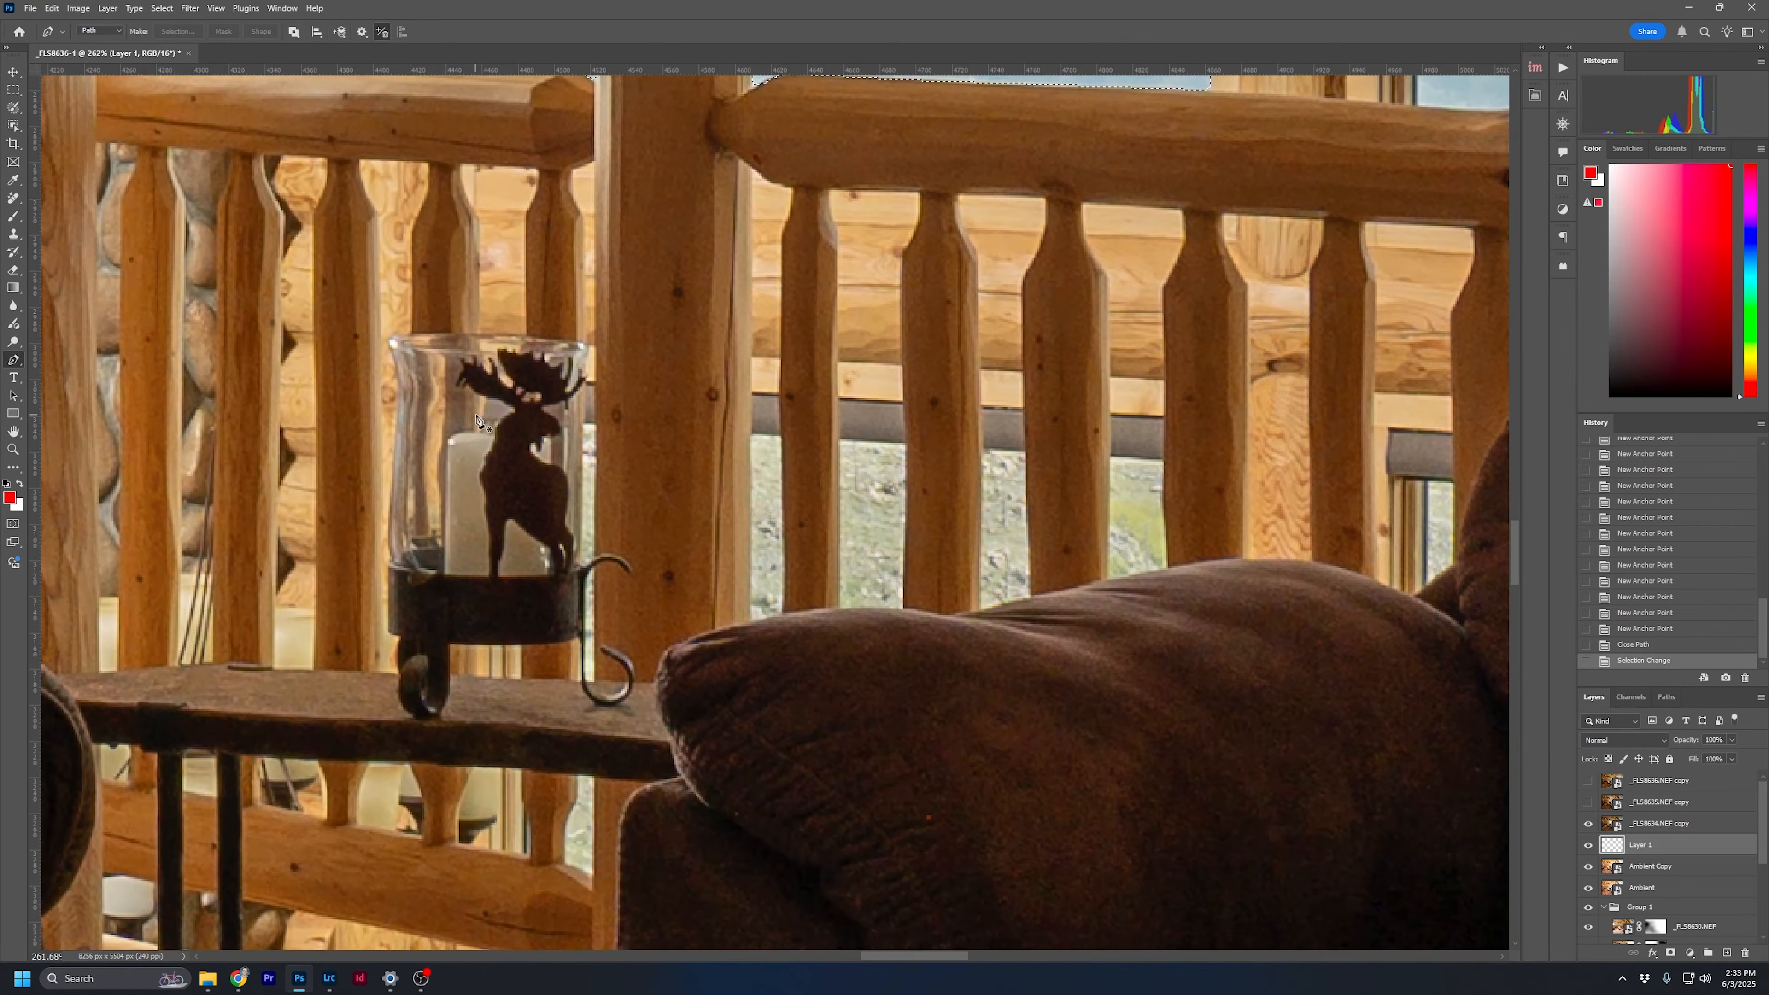
{"action": "left_click", "coordinate": [483, 418]}
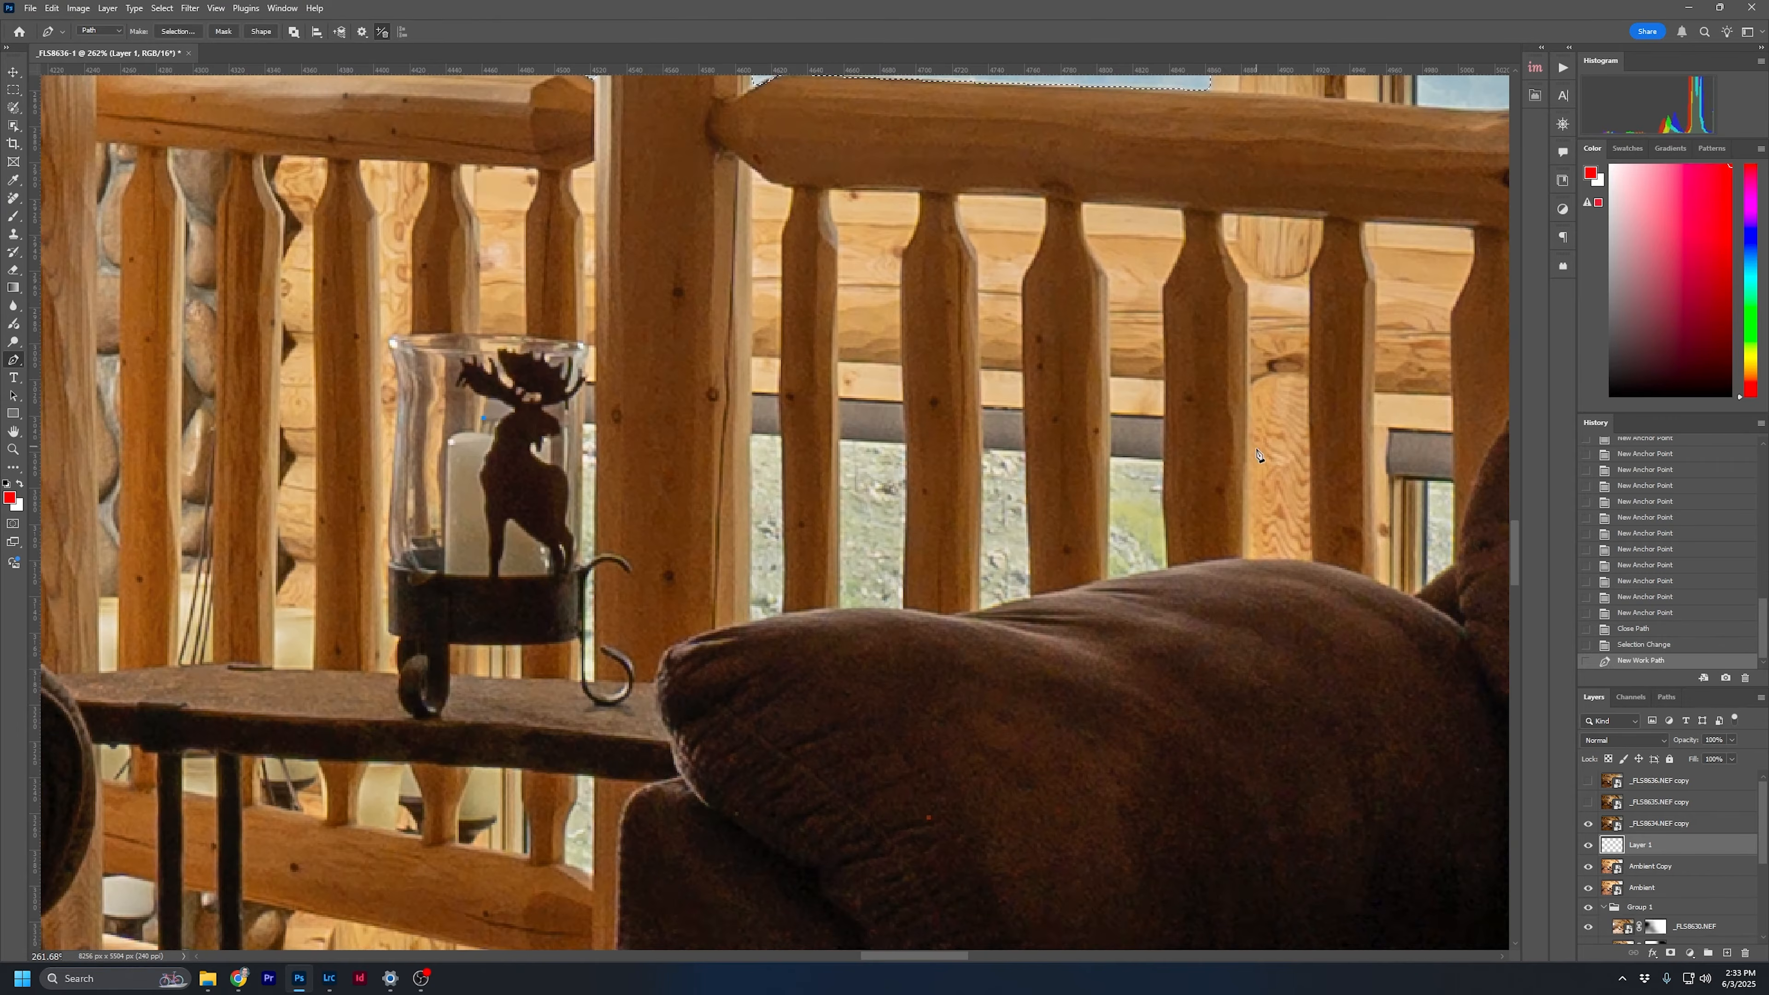
{"action": "left_click", "coordinate": [1229, 463]}
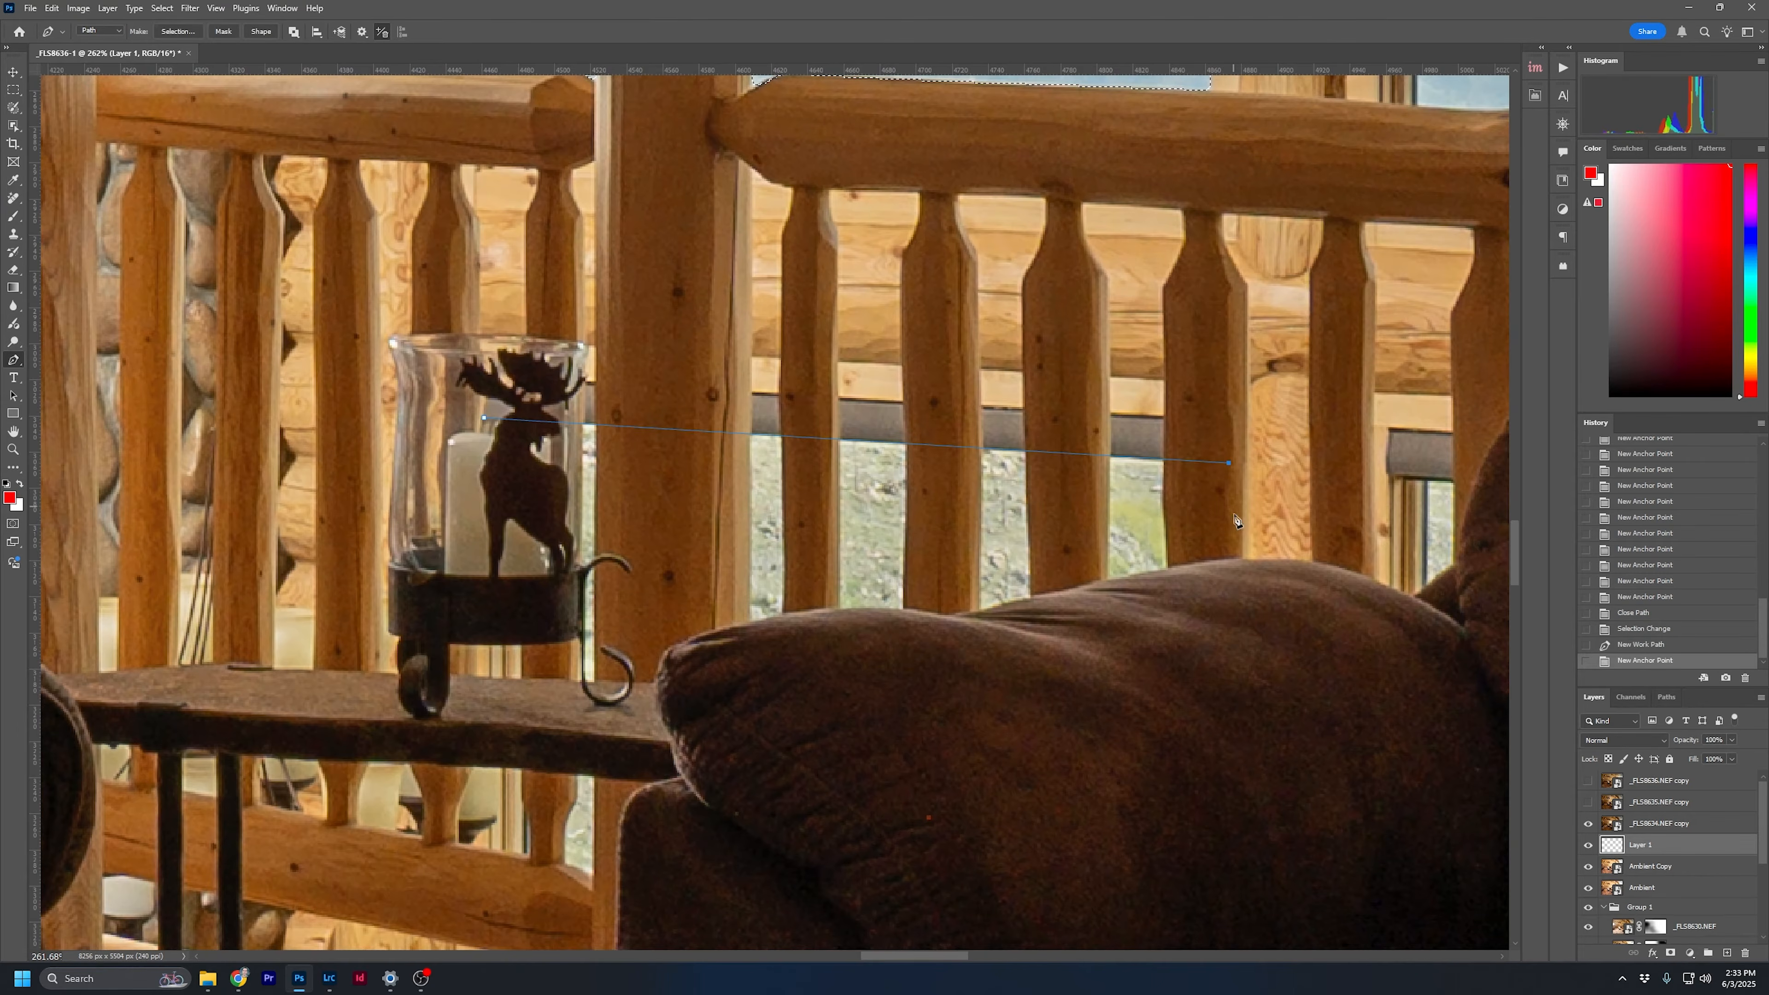
{"action": "left_click", "coordinate": [1240, 559]}
Trace the path along the top edge of the sofa back and down around its rounded end to the side table
{"action": "left_click", "coordinate": [1150, 569]}
{"action": "left_click", "coordinate": [1040, 597]}
{"action": "left_click", "coordinate": [998, 608]}
{"action": "left_click", "coordinate": [961, 614]}
{"action": "left_click", "coordinate": [939, 614]}
{"action": "left_click", "coordinate": [917, 610]}
{"action": "left_click", "coordinate": [906, 610]}
{"action": "left_click", "coordinate": [892, 610]}
{"action": "left_click", "coordinate": [842, 606]}
{"action": "left_click", "coordinate": [798, 614]}
{"action": "left_click", "coordinate": [742, 619]}
{"action": "left_click", "coordinate": [702, 632]}
{"action": "left_click", "coordinate": [676, 645]}
{"action": "left_click", "coordinate": [661, 660]}
{"action": "left_click", "coordinate": [660, 724]}
Close the path along the lower rail beneath the side table and add it to the selection, anti-aliased with a 2-pixel feather
{"action": "left_click", "coordinate": [593, 875]}
{"action": "left_click_drag", "start_coordinate": [502, 861], "coordinate": [587, 867]}
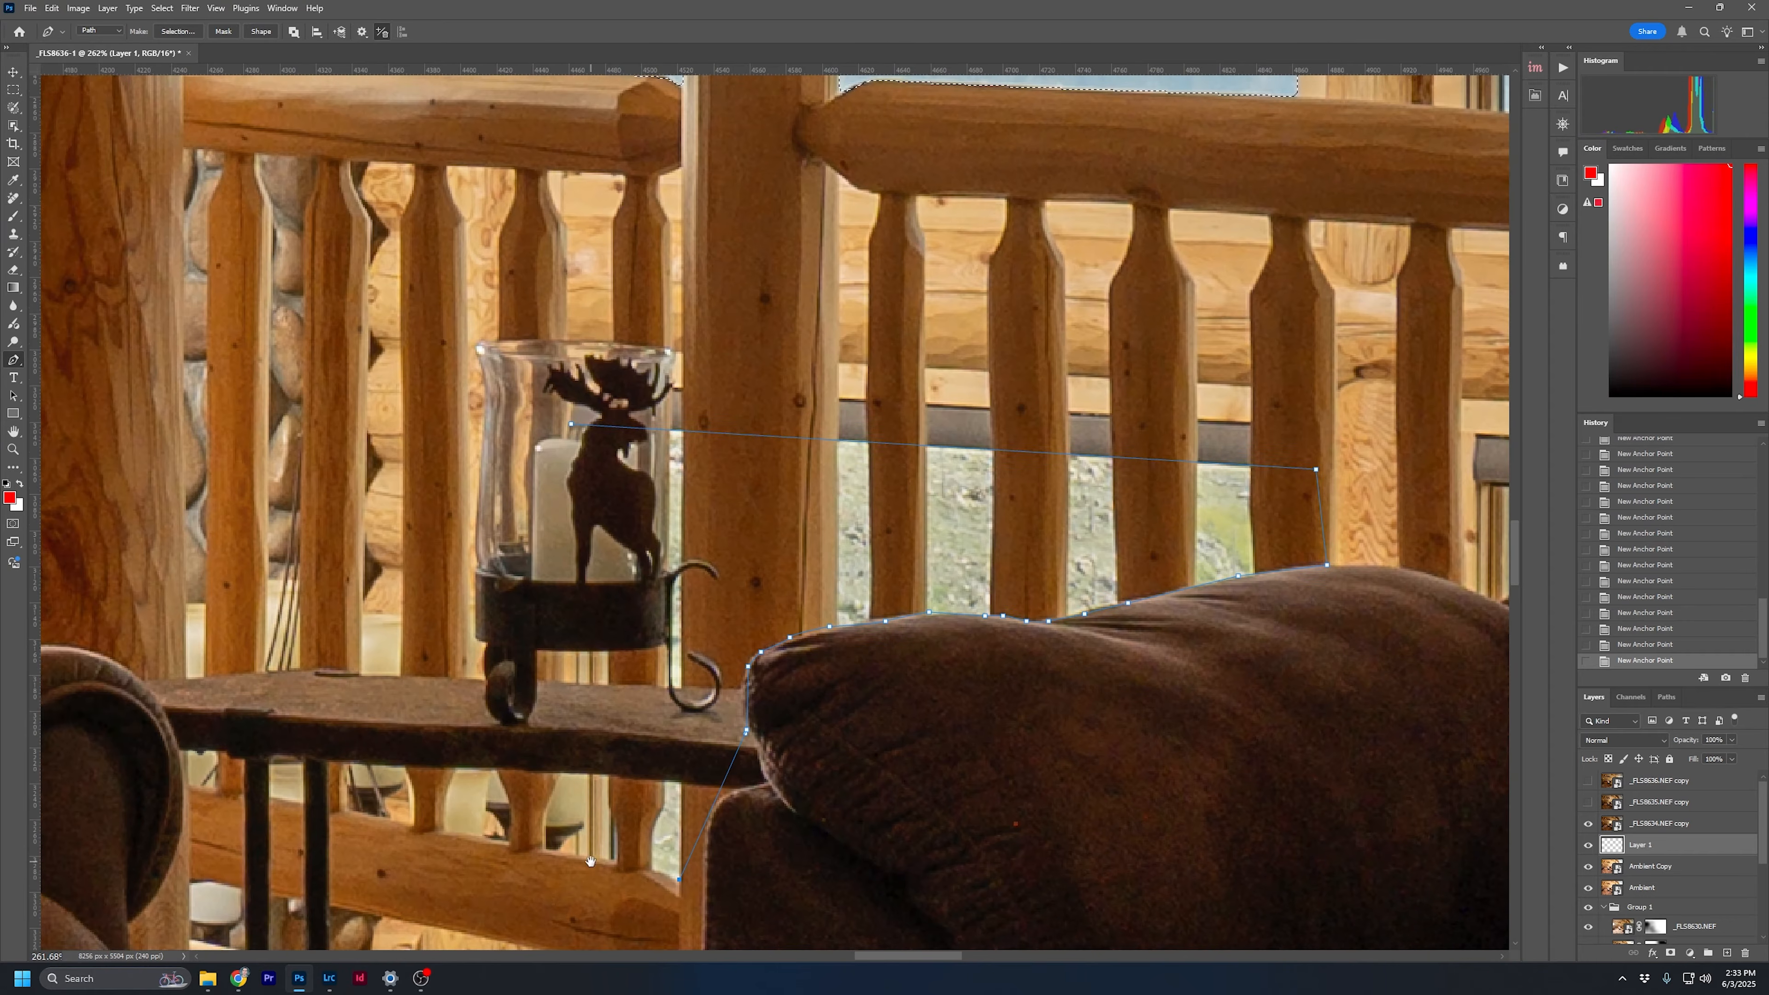
{"action": "left_click", "coordinate": [610, 865]}
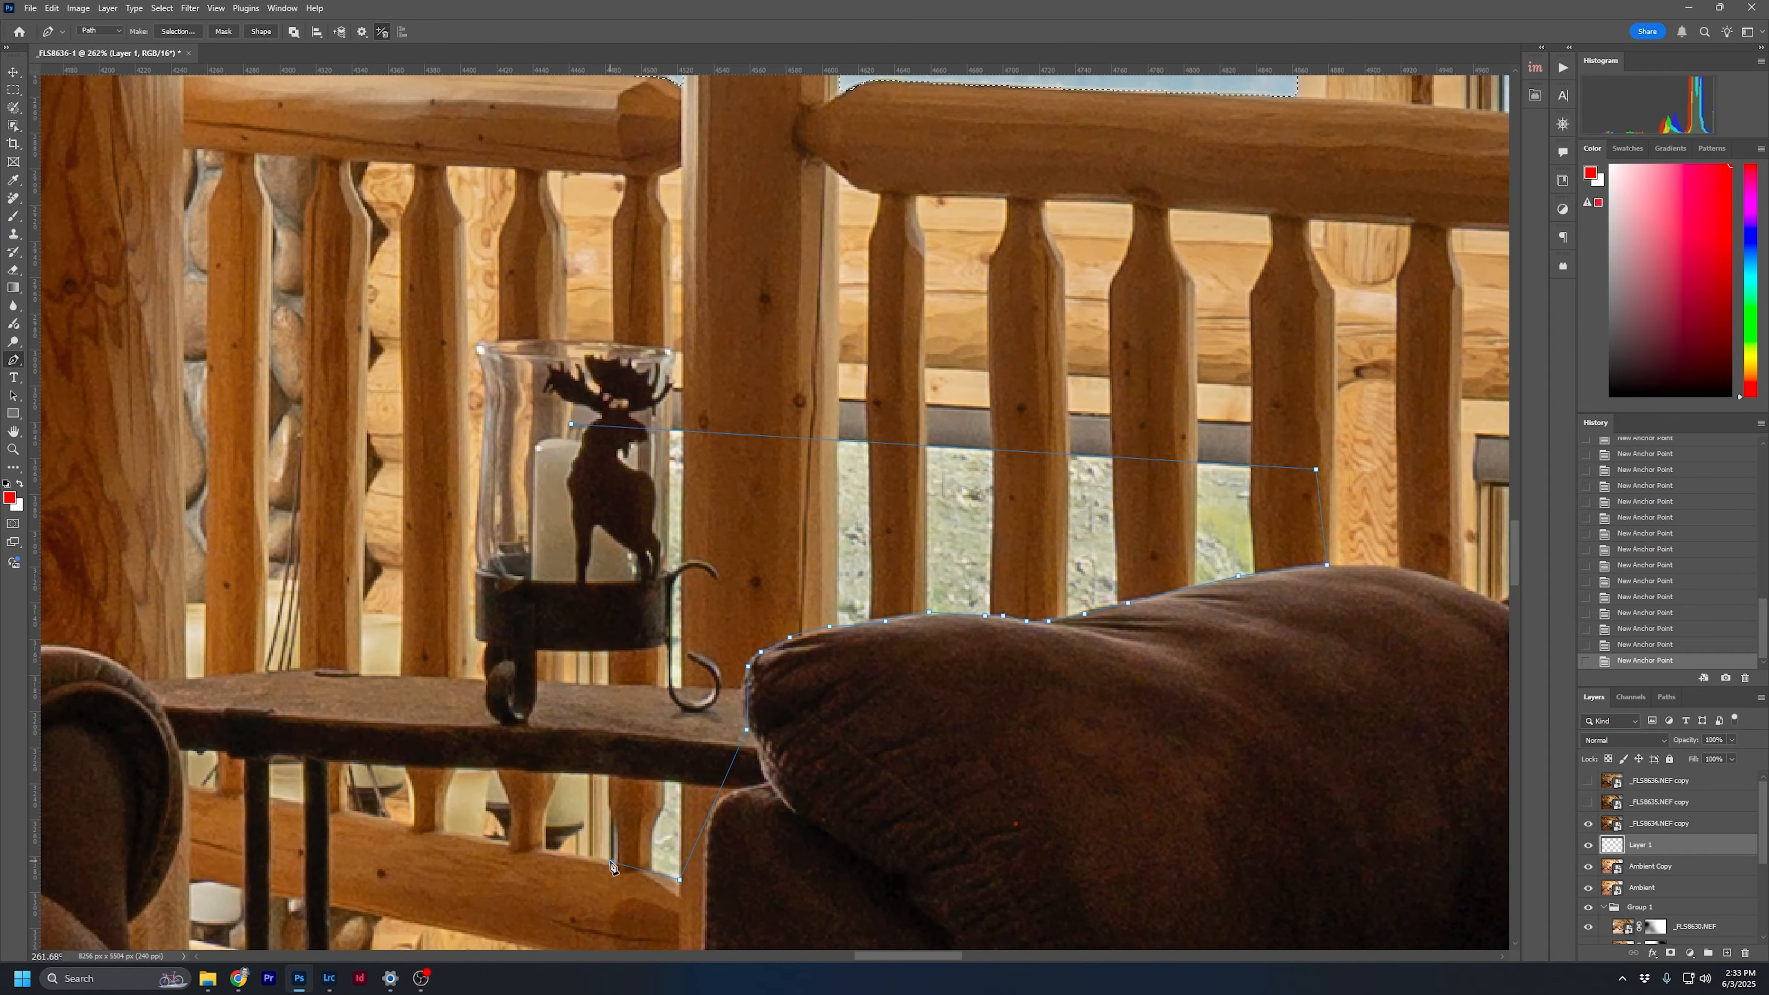
{"action": "left_click", "coordinate": [571, 425]}
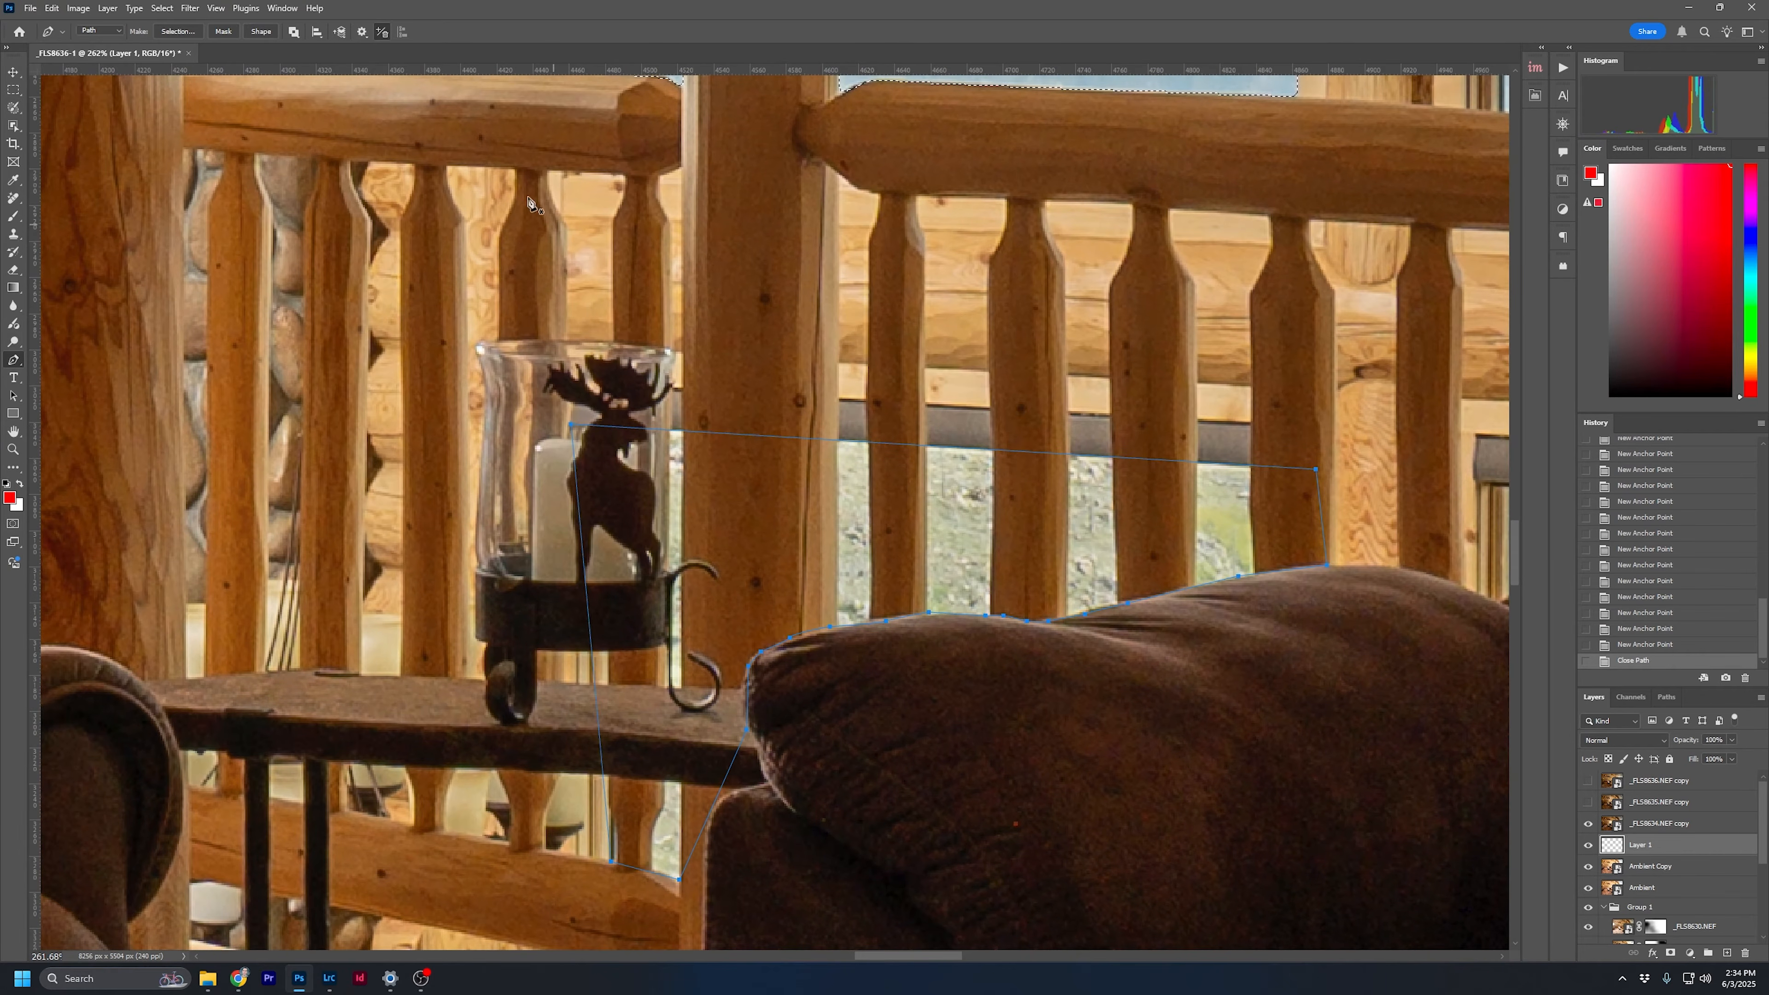
{"action": "left_click", "coordinate": [178, 31]}
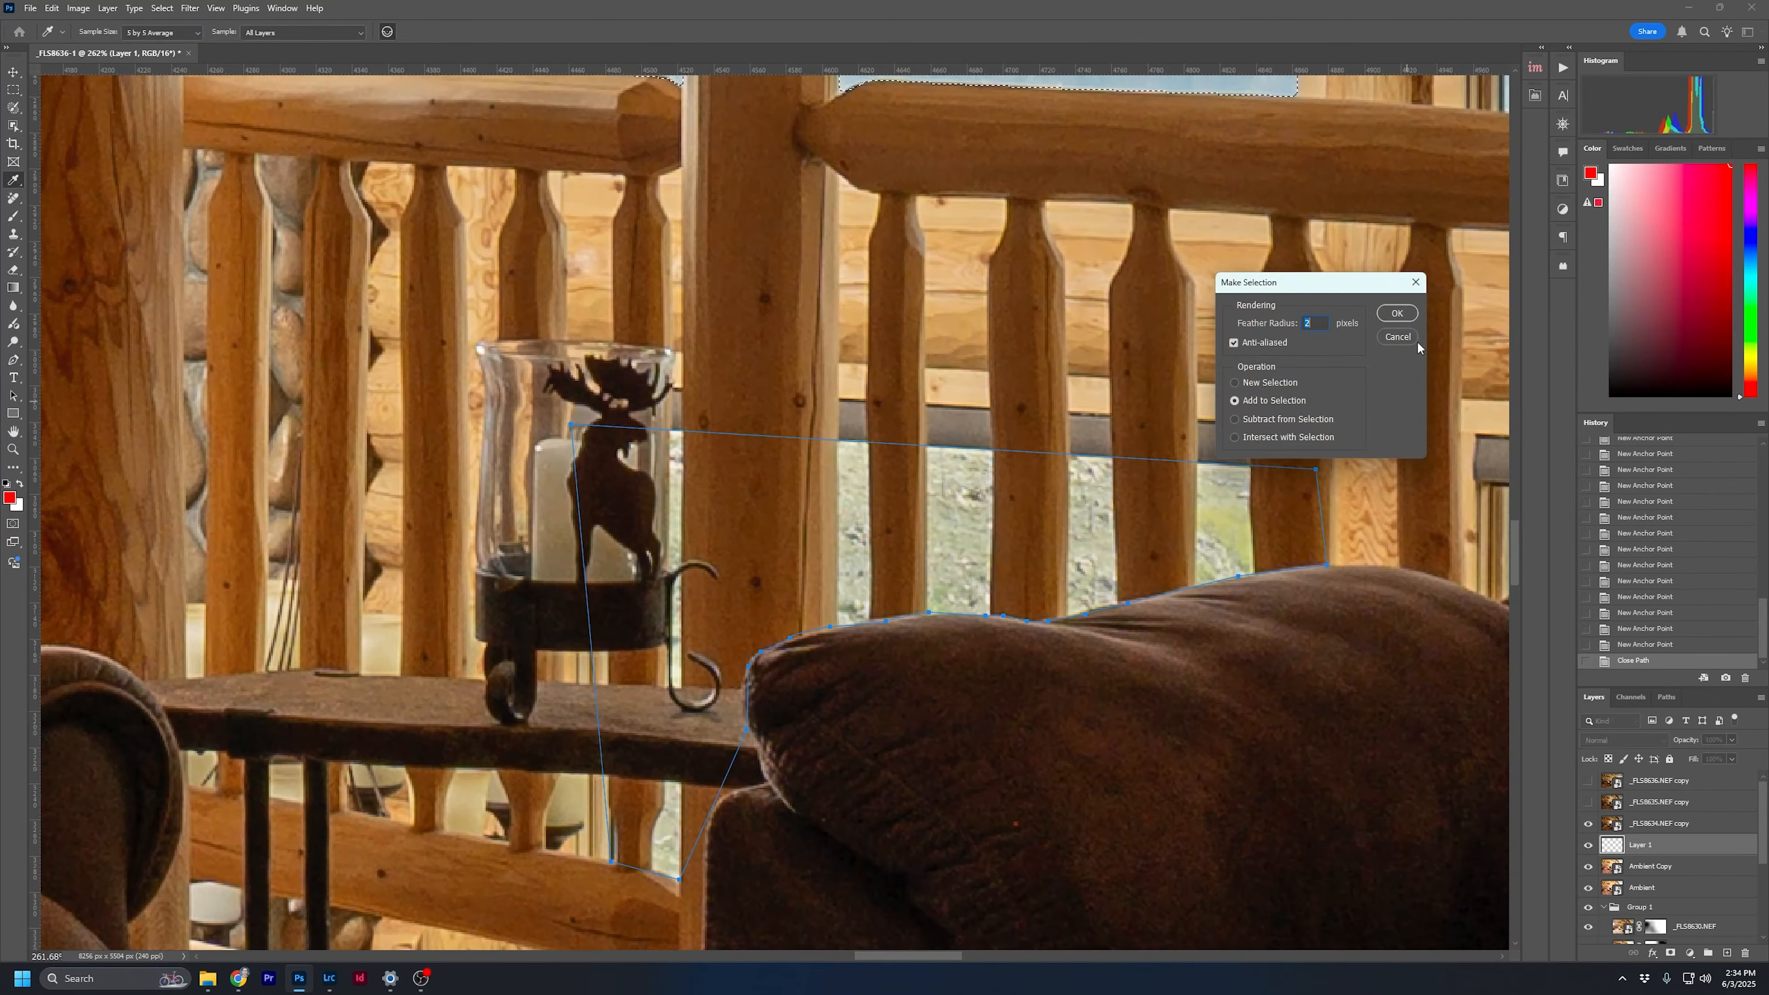
{"action": "key", "text": "Return"}
Outline the small strip of glass beside the sofa's tall back cushion with a closed path and add it to the selection
{"action": "left_click_drag", "start_coordinate": [1339, 294], "coordinate": [482, 665]}
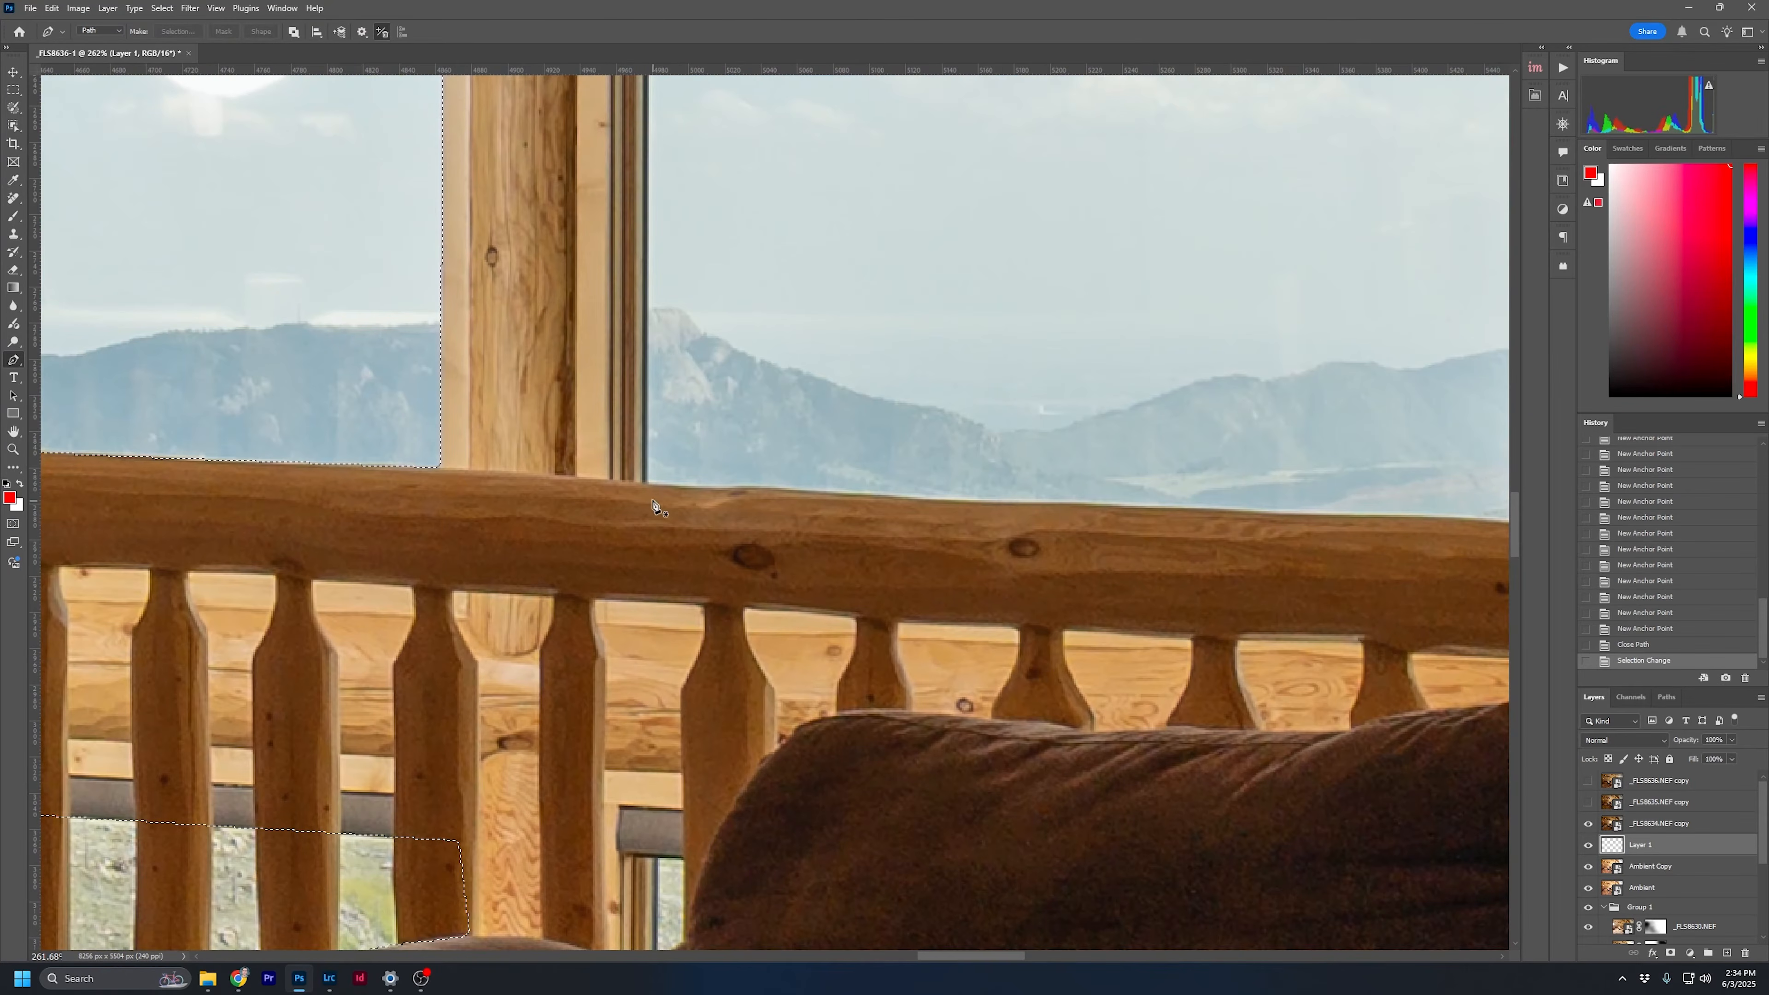
{"action": "left_click_drag", "start_coordinate": [656, 954], "coordinate": [681, 683]}
{"action": "left_click", "coordinate": [682, 688]}
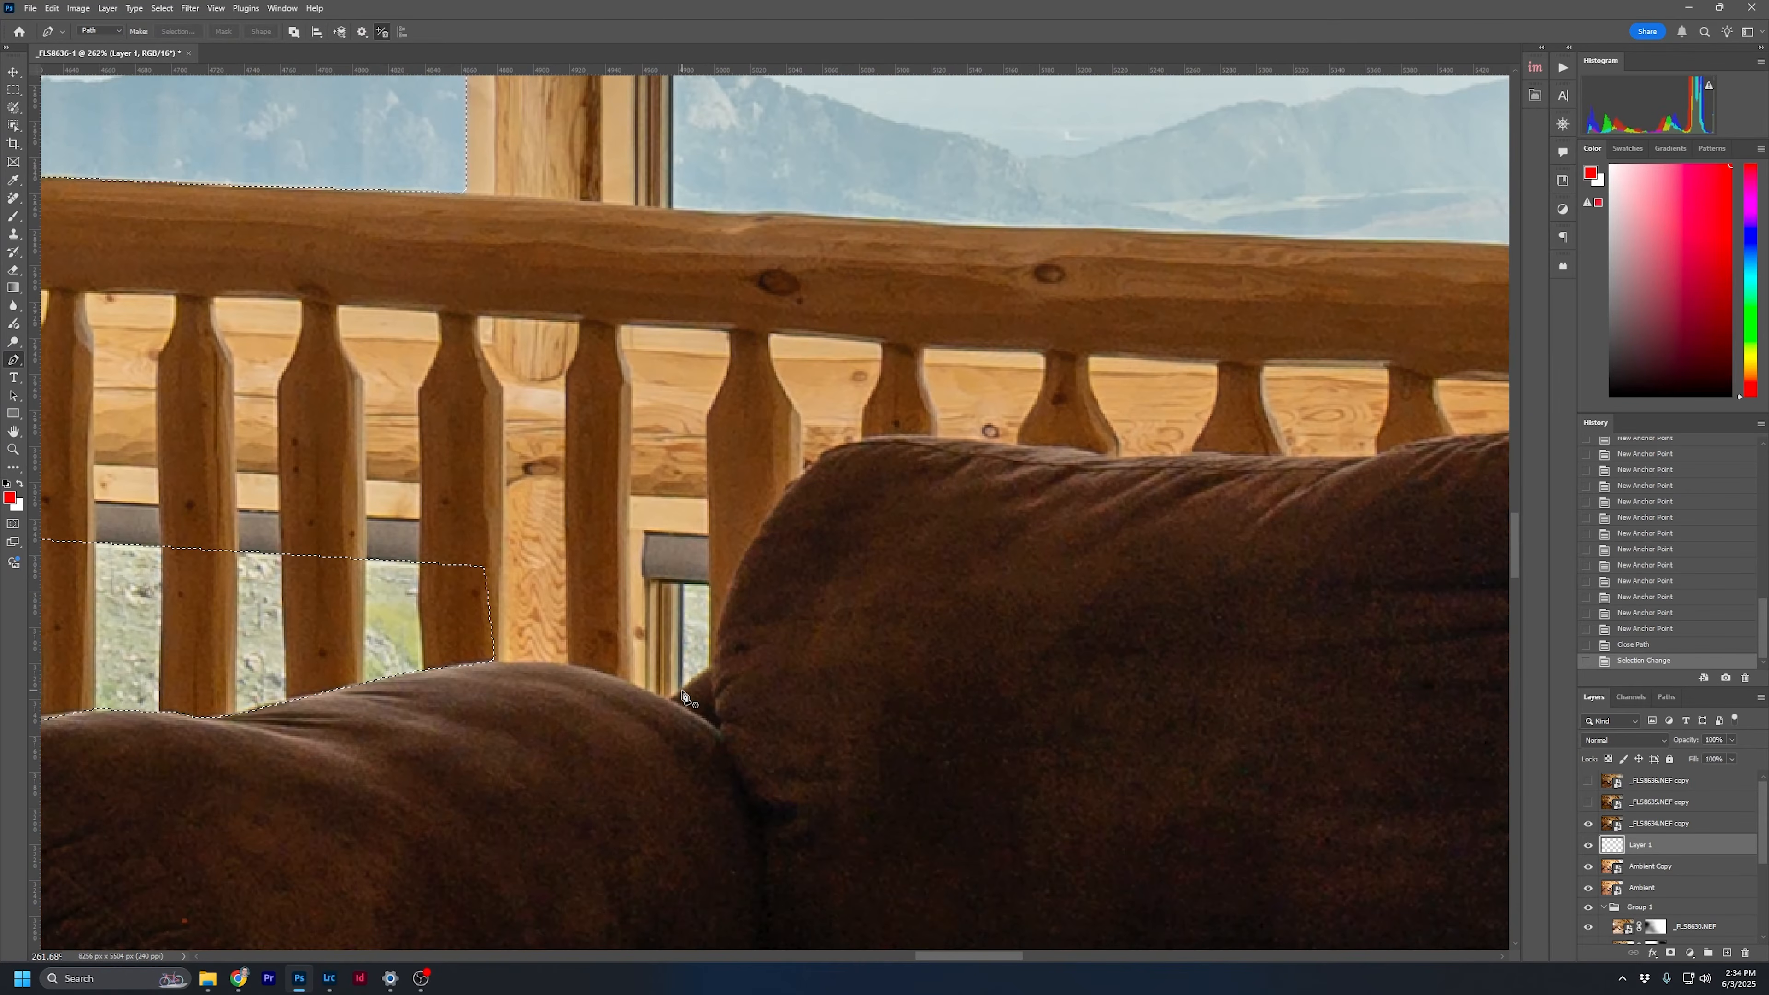
{"action": "left_click", "coordinate": [683, 582]}
{"action": "left_click", "coordinate": [709, 582]}
{"action": "left_click", "coordinate": [709, 662]}
{"action": "left_click", "coordinate": [683, 690]}
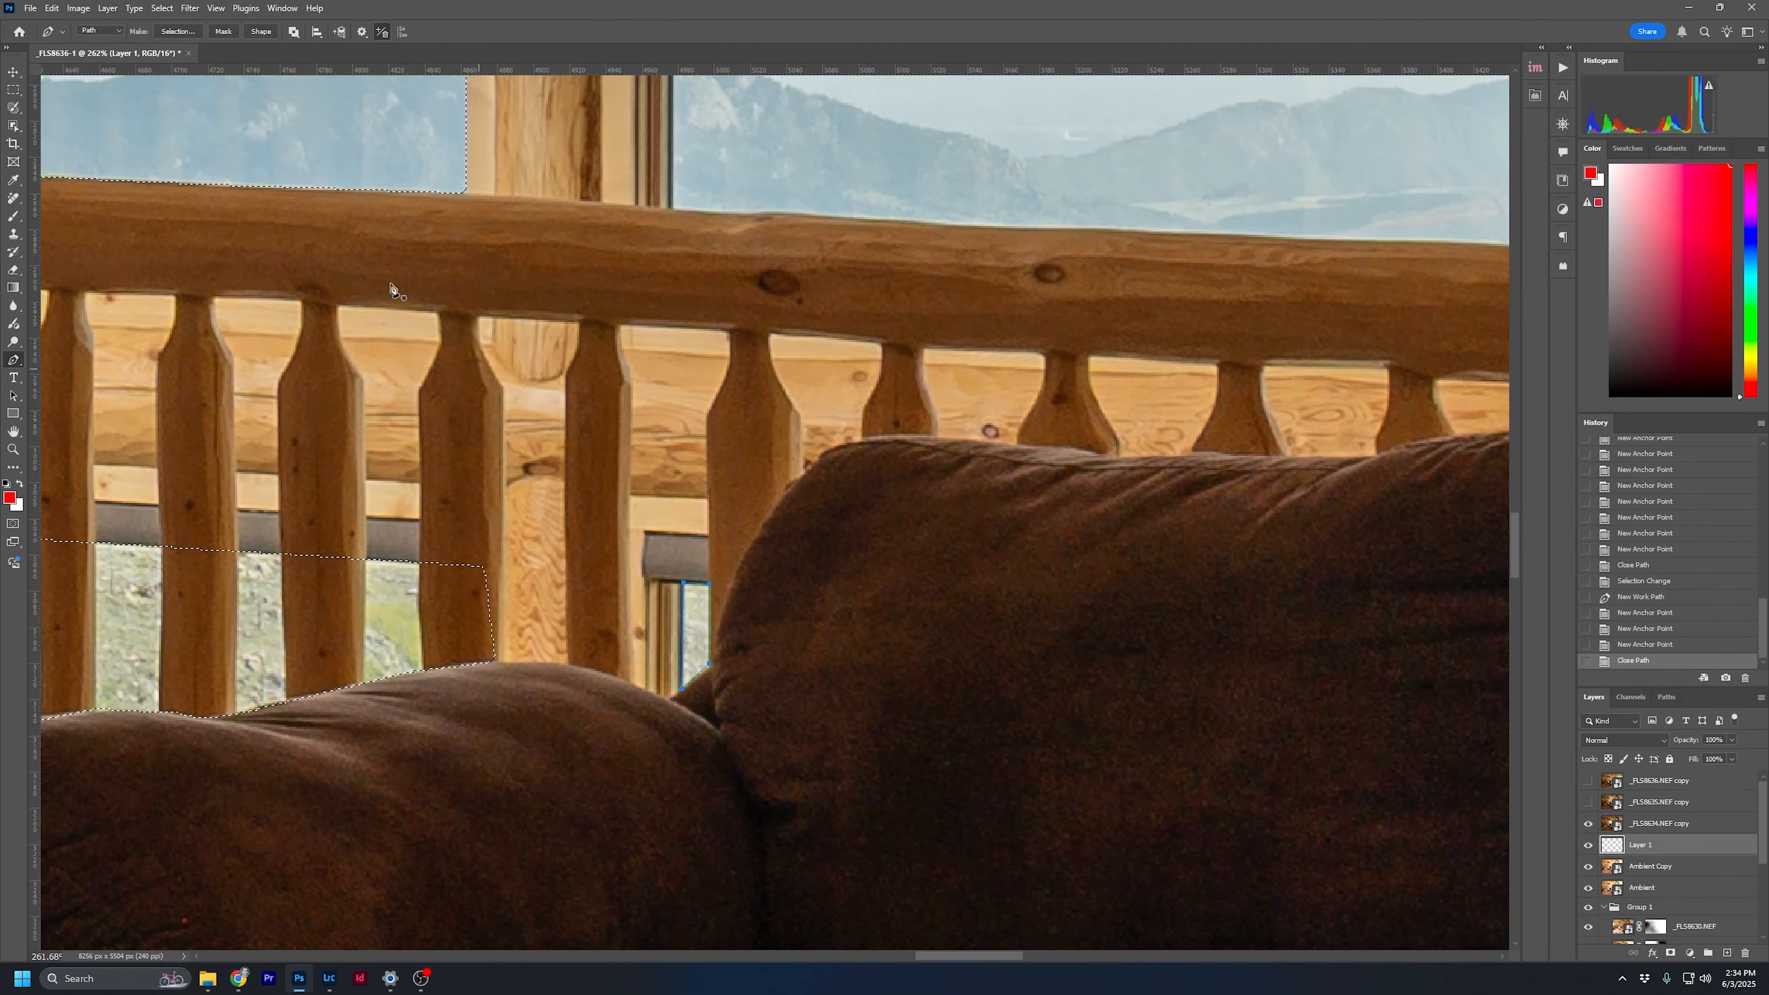
{"action": "left_click", "coordinate": [182, 33]}
{"action": "left_click", "coordinate": [1398, 314]}
Start a path around the window behind the ceiling fan, covering its left, top and right frame edges down to the handrail
{"action": "scroll", "coordinate": [686, 524], "scroll_direction": "up", "scroll_amount": 5}
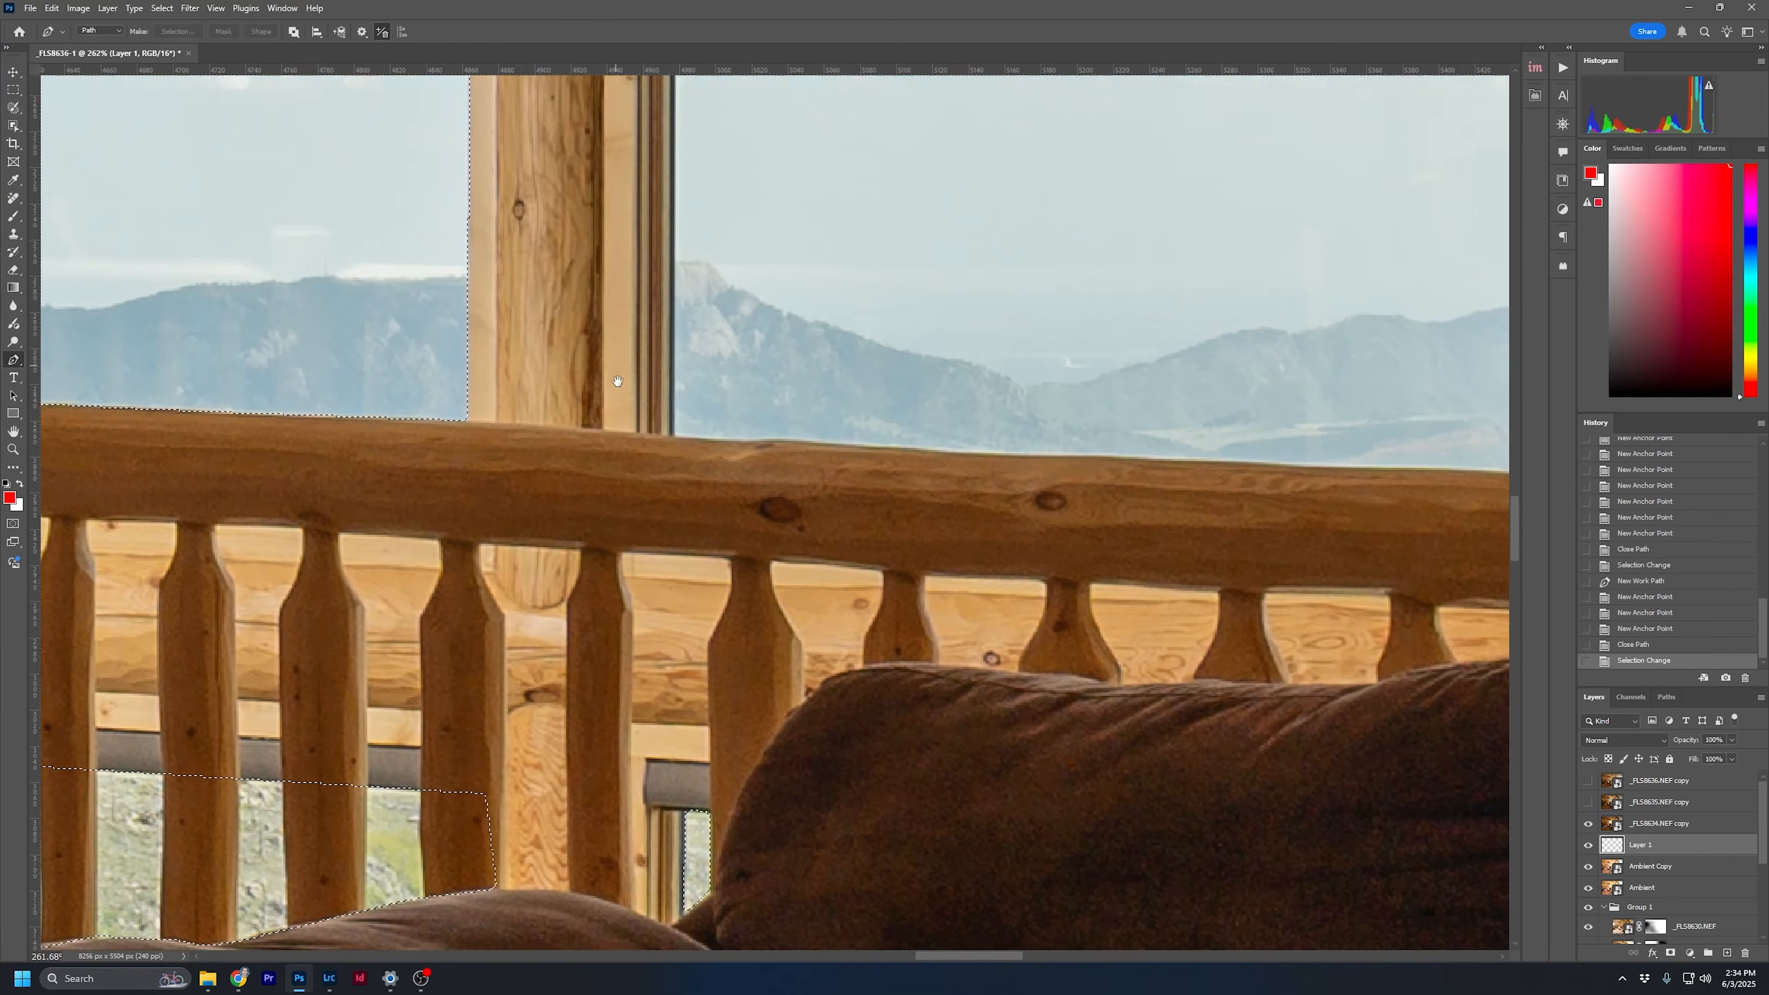
{"action": "left_click", "coordinate": [683, 517]}
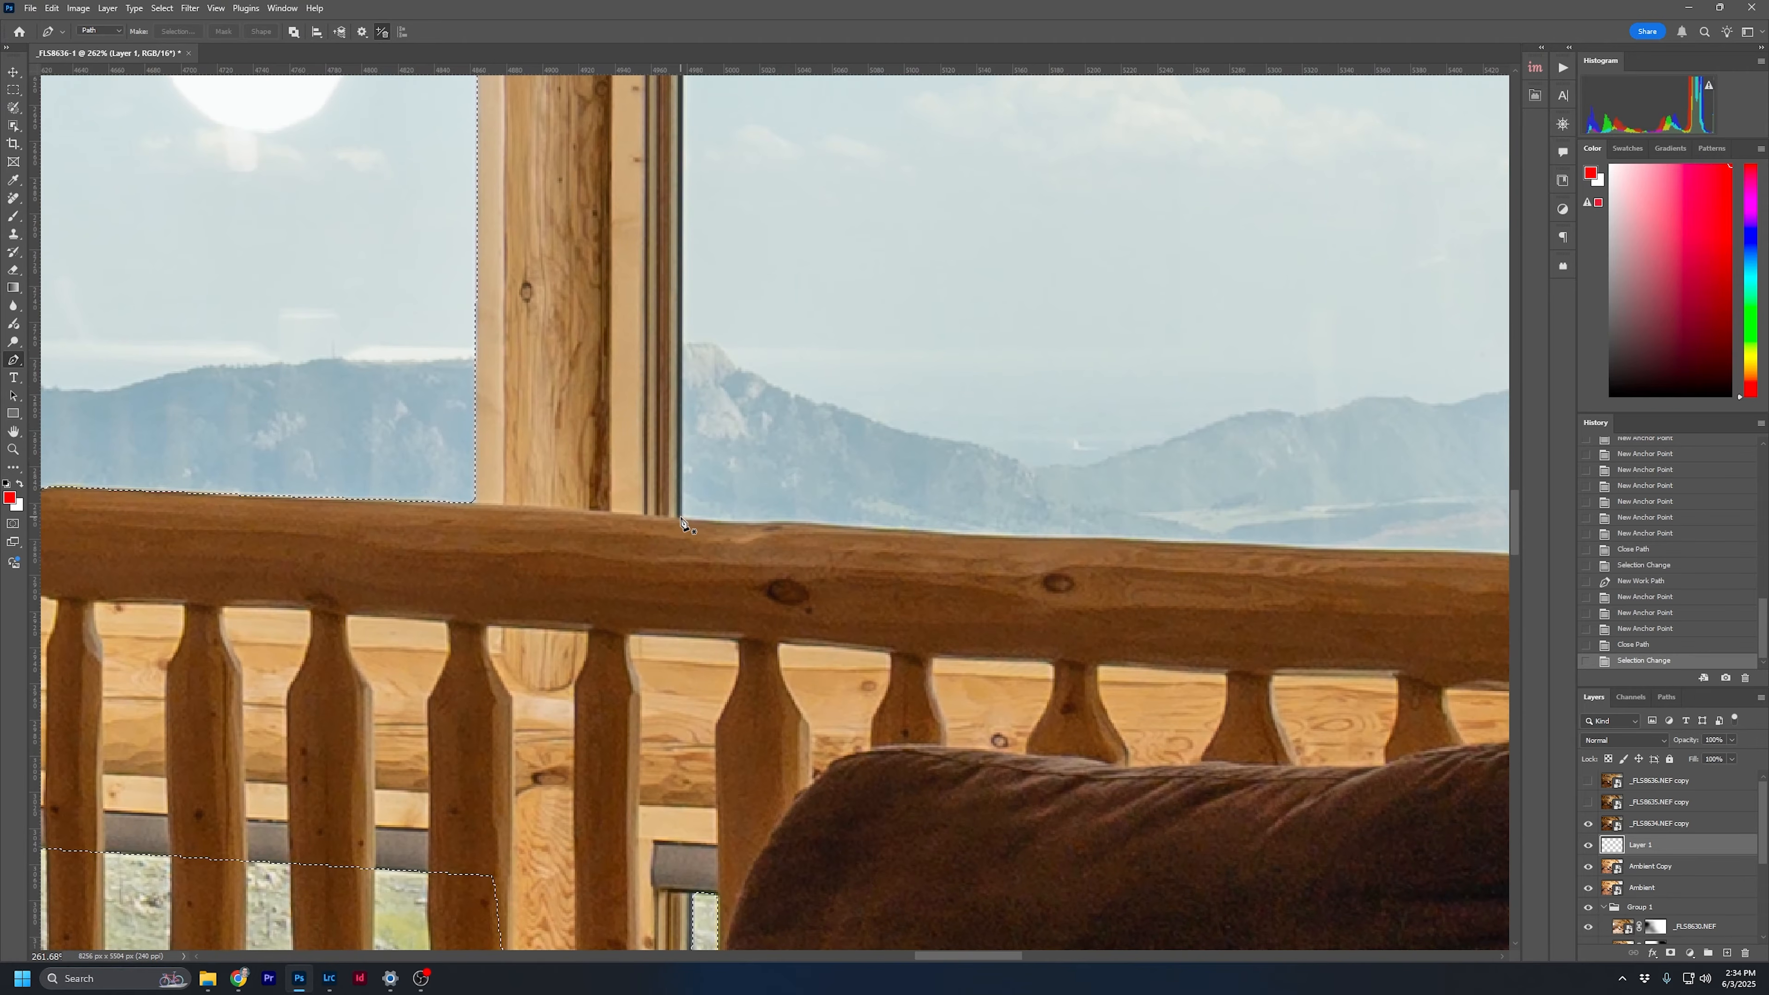
{"action": "left_click_drag", "start_coordinate": [703, 325], "coordinate": [664, 644]}
{"action": "left_click", "coordinate": [573, 224]}
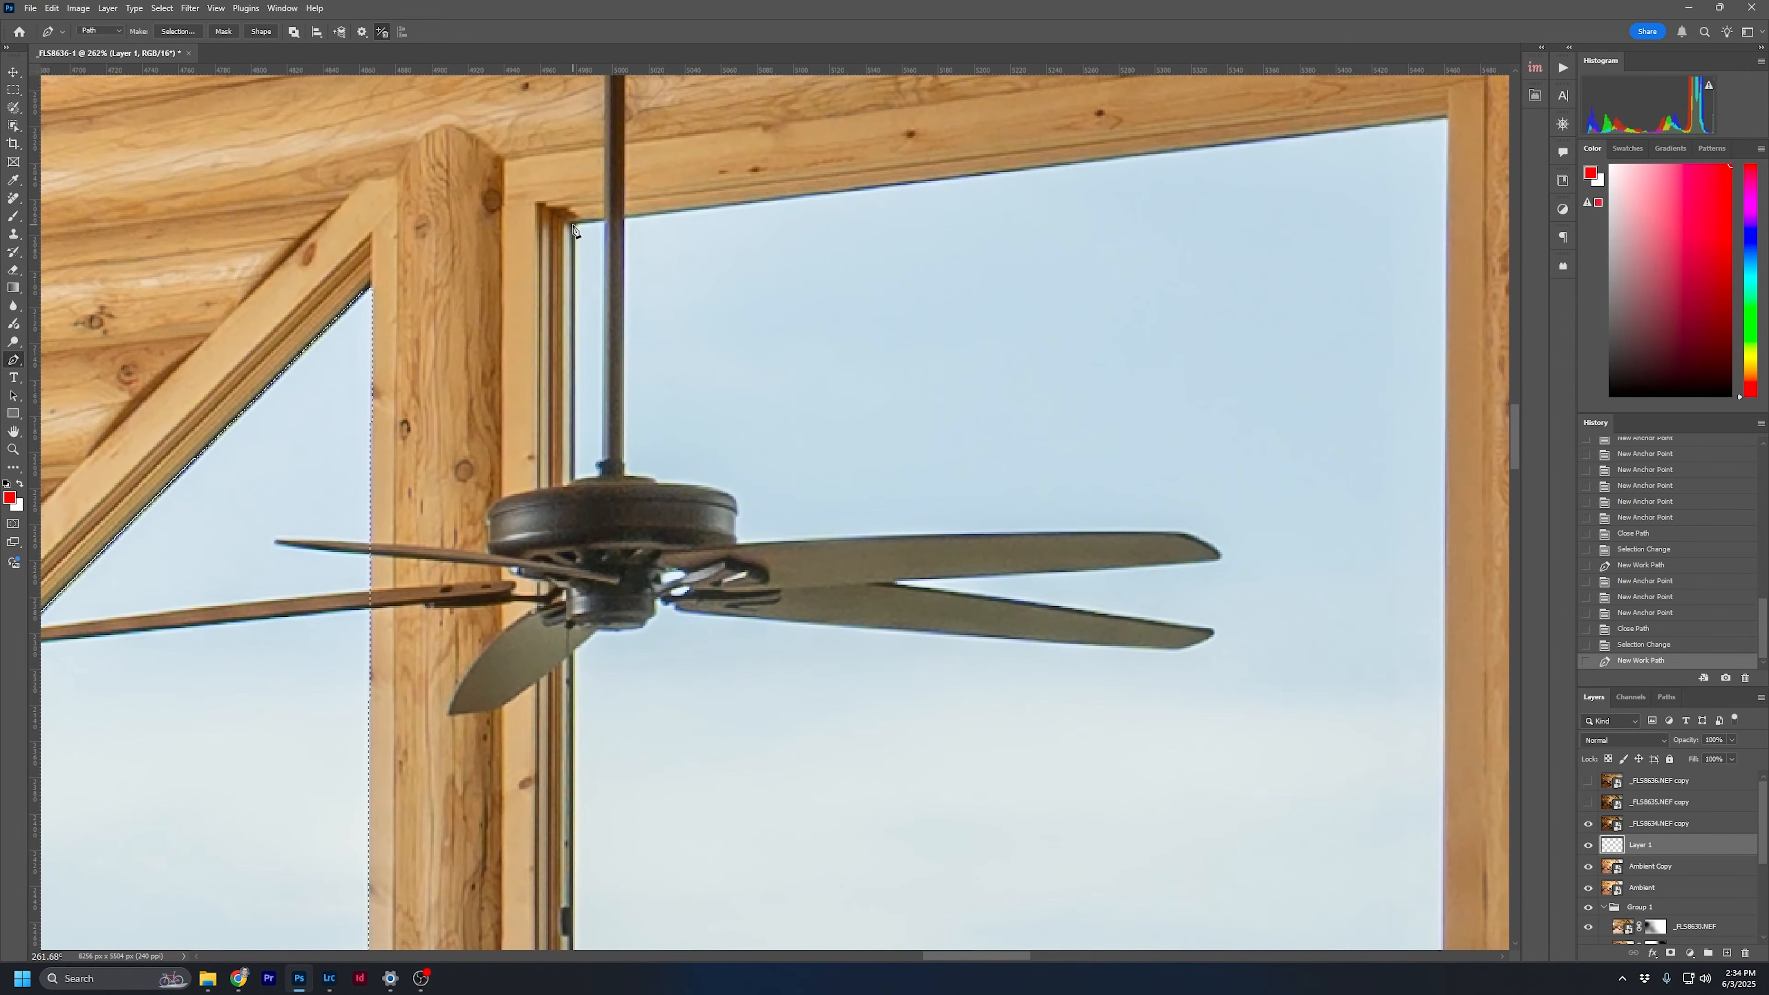
{"action": "left_click", "coordinate": [1449, 124]}
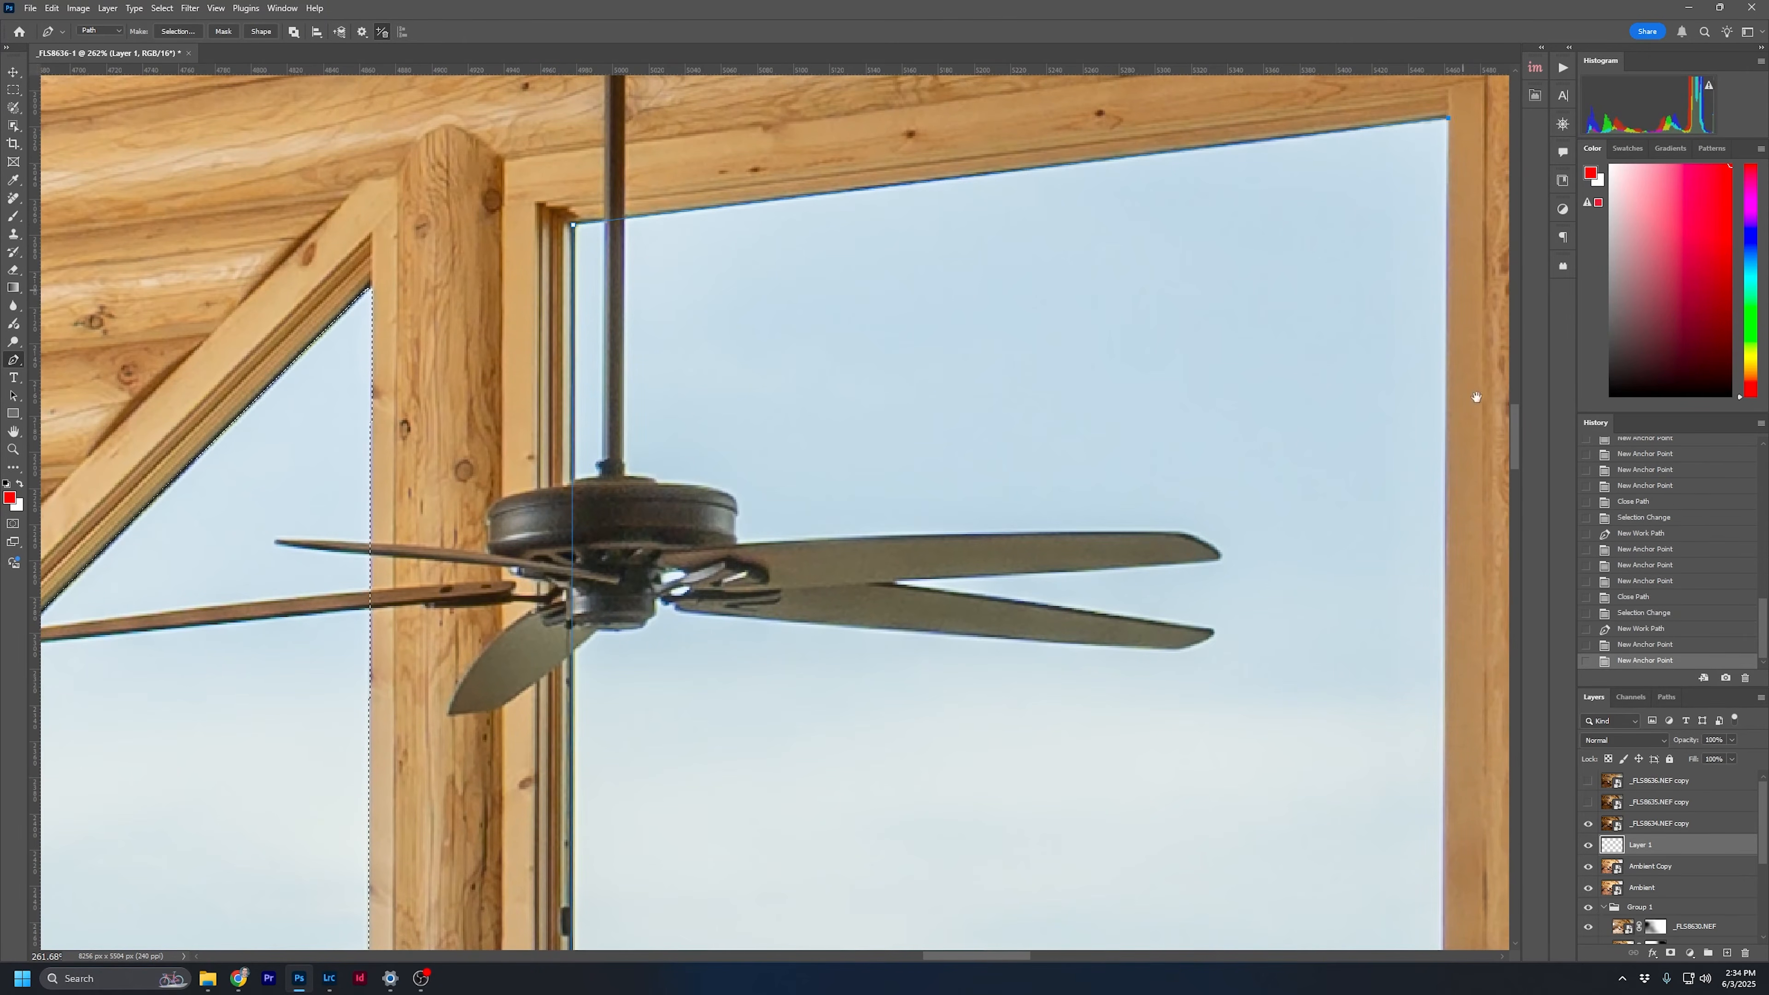
{"action": "scroll", "coordinate": [1149, 279], "scroll_direction": "down", "scroll_amount": 10}
{"action": "left_click", "coordinate": [1197, 247]}
Trace the path along the top of the handrail from the window's lower-right corner toward its lower-left corner
{"action": "left_click", "coordinate": [1130, 241]}
{"action": "left_click", "coordinate": [1028, 241]}
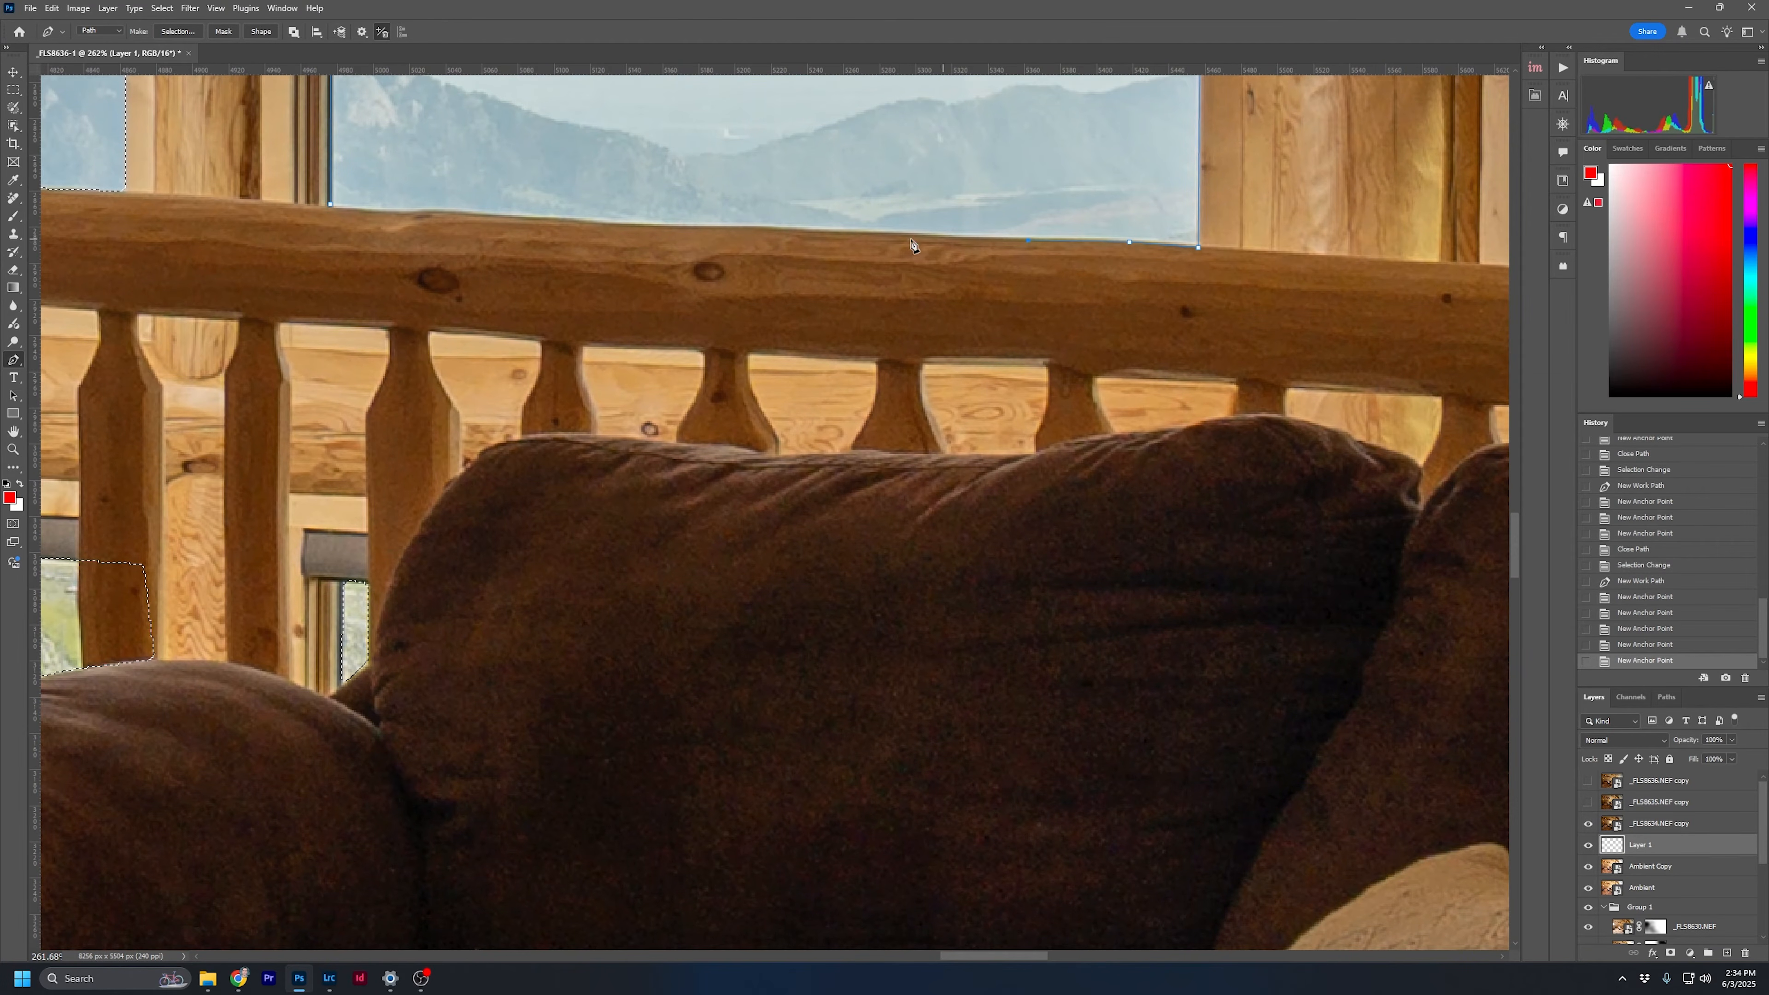
{"action": "left_click", "coordinate": [898, 232]}
{"action": "left_click", "coordinate": [811, 229]}
{"action": "left_click", "coordinate": [708, 225]}
{"action": "left_click", "coordinate": [566, 219]}
{"action": "left_click", "coordinate": [461, 213]}
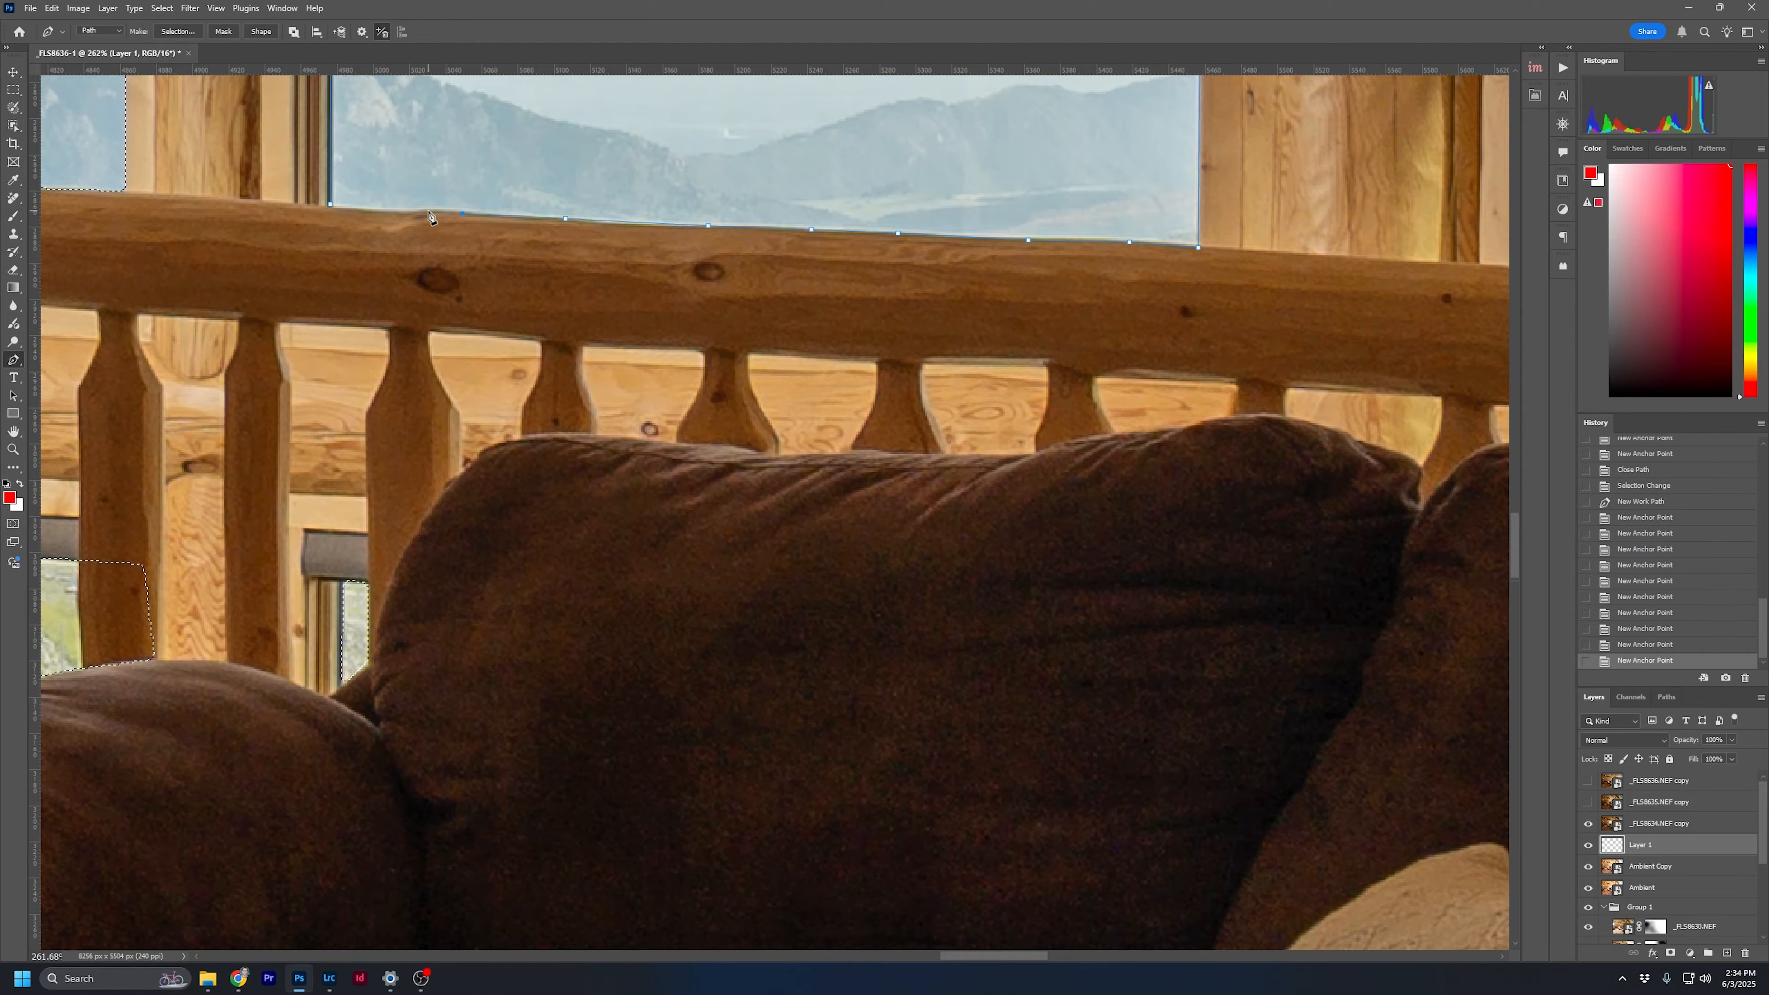
{"action": "left_click", "coordinate": [357, 211]}
Close the fan window's path at its starting corner and add it to the selection
{"action": "left_click", "coordinate": [330, 204]}
{"action": "left_click", "coordinate": [169, 32]}
{"action": "left_click", "coordinate": [1393, 322]}
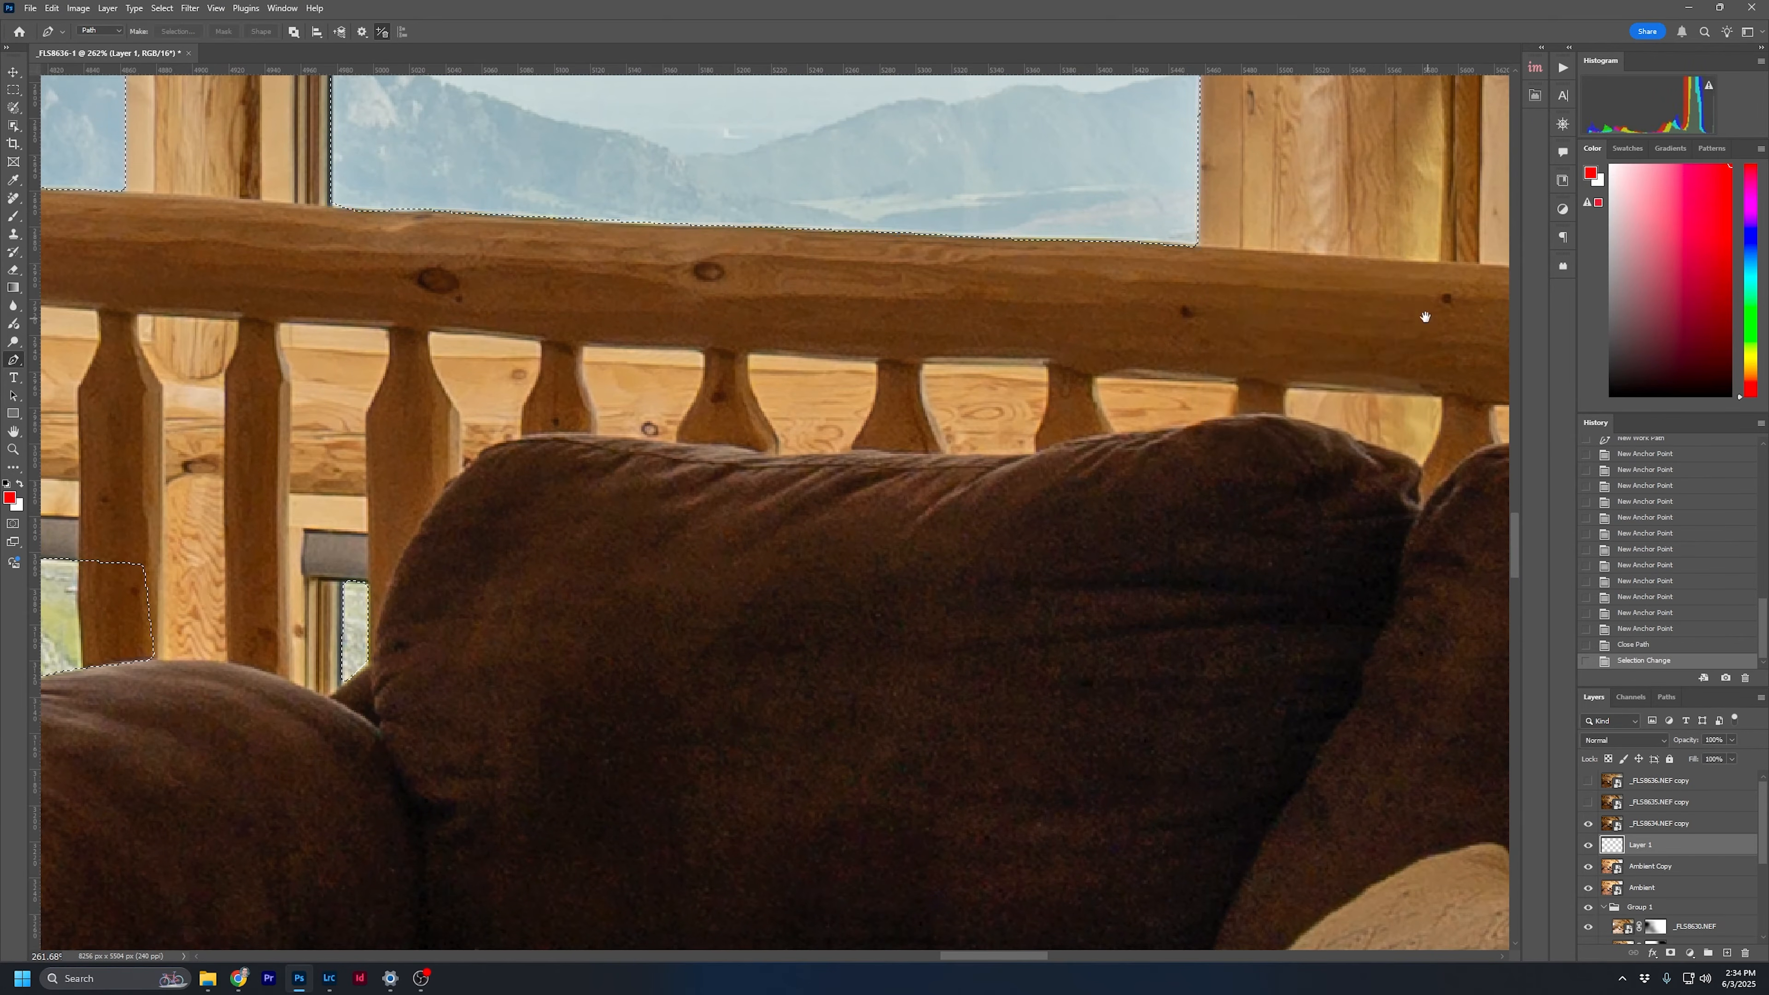
Start a path for the window with the hanging chain, tracing the handrail from the railing post to the window's lower-left corner
{"action": "left_click_drag", "start_coordinate": [1421, 315], "coordinate": [413, 391]}
{"action": "left_click", "coordinate": [1296, 420]}
{"action": "left_click", "coordinate": [1189, 368]}
{"action": "left_click", "coordinate": [957, 361]}
{"action": "left_click", "coordinate": [568, 339]}
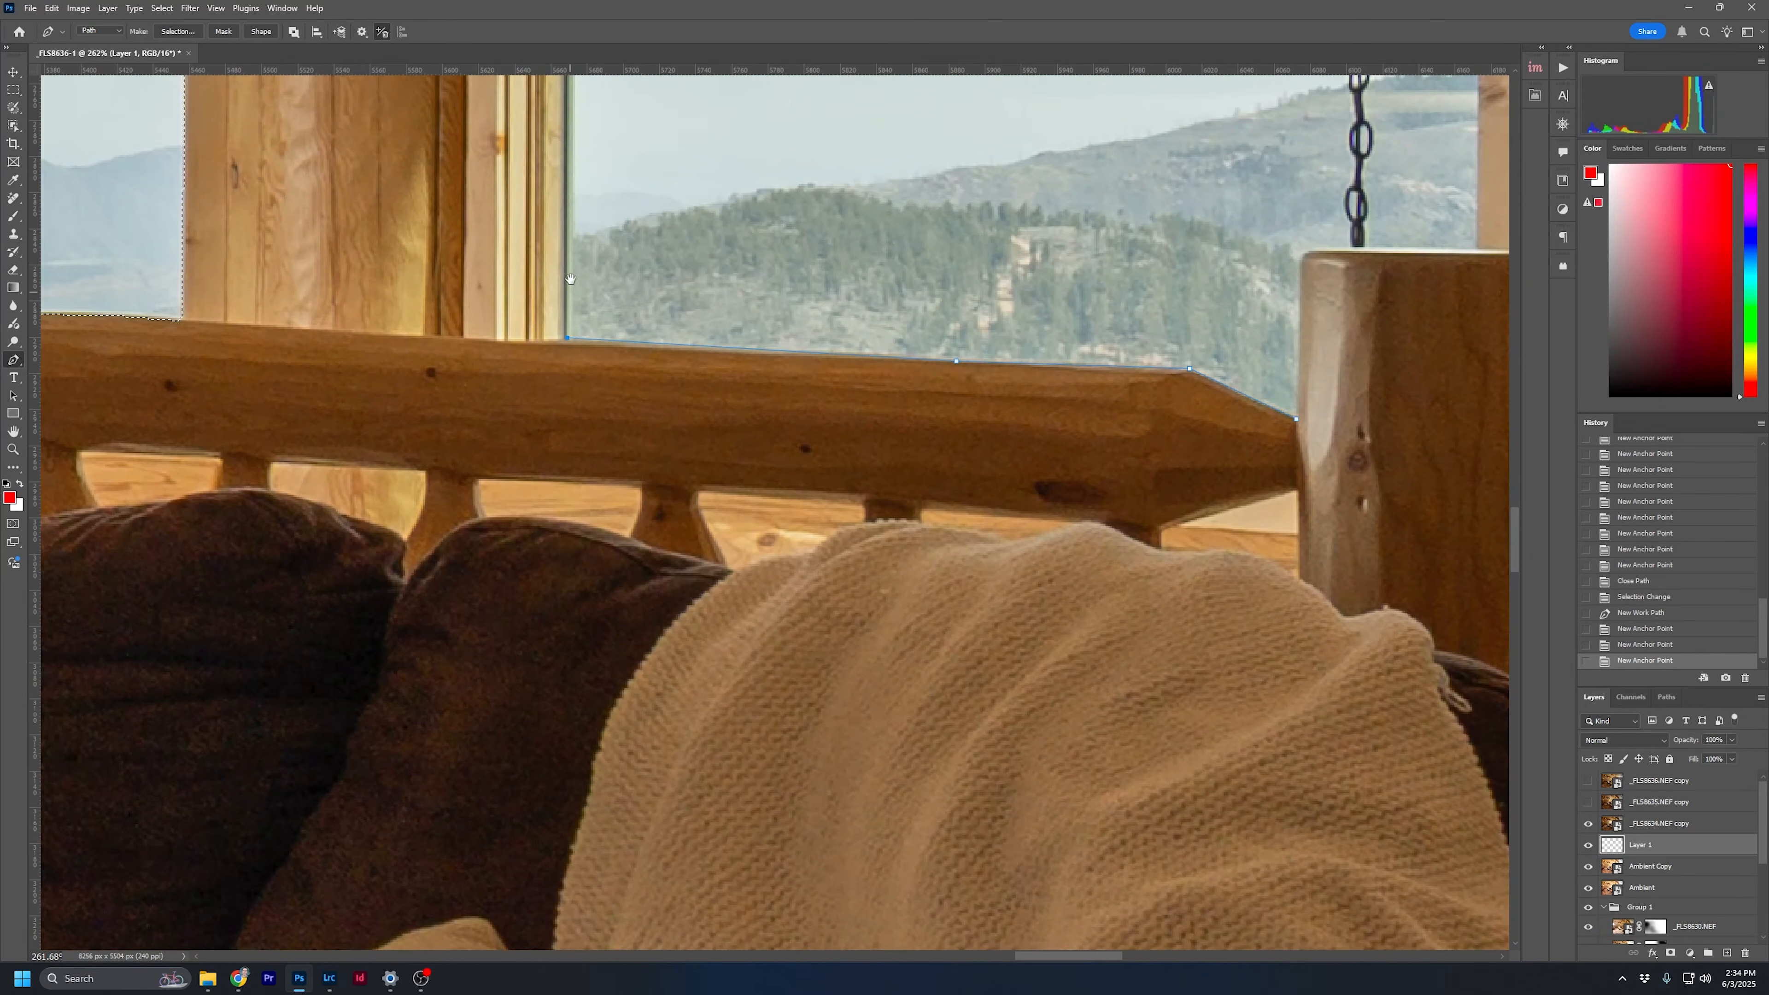
Extend the path up the window's left frame, along its sloped top and down the right frame to the railing post's top
{"action": "left_click_drag", "start_coordinate": [592, 188], "coordinate": [676, 885]}
{"action": "left_click_drag", "start_coordinate": [683, 296], "coordinate": [681, 629]}
{"action": "left_click_drag", "start_coordinate": [742, 174], "coordinate": [746, 787]}
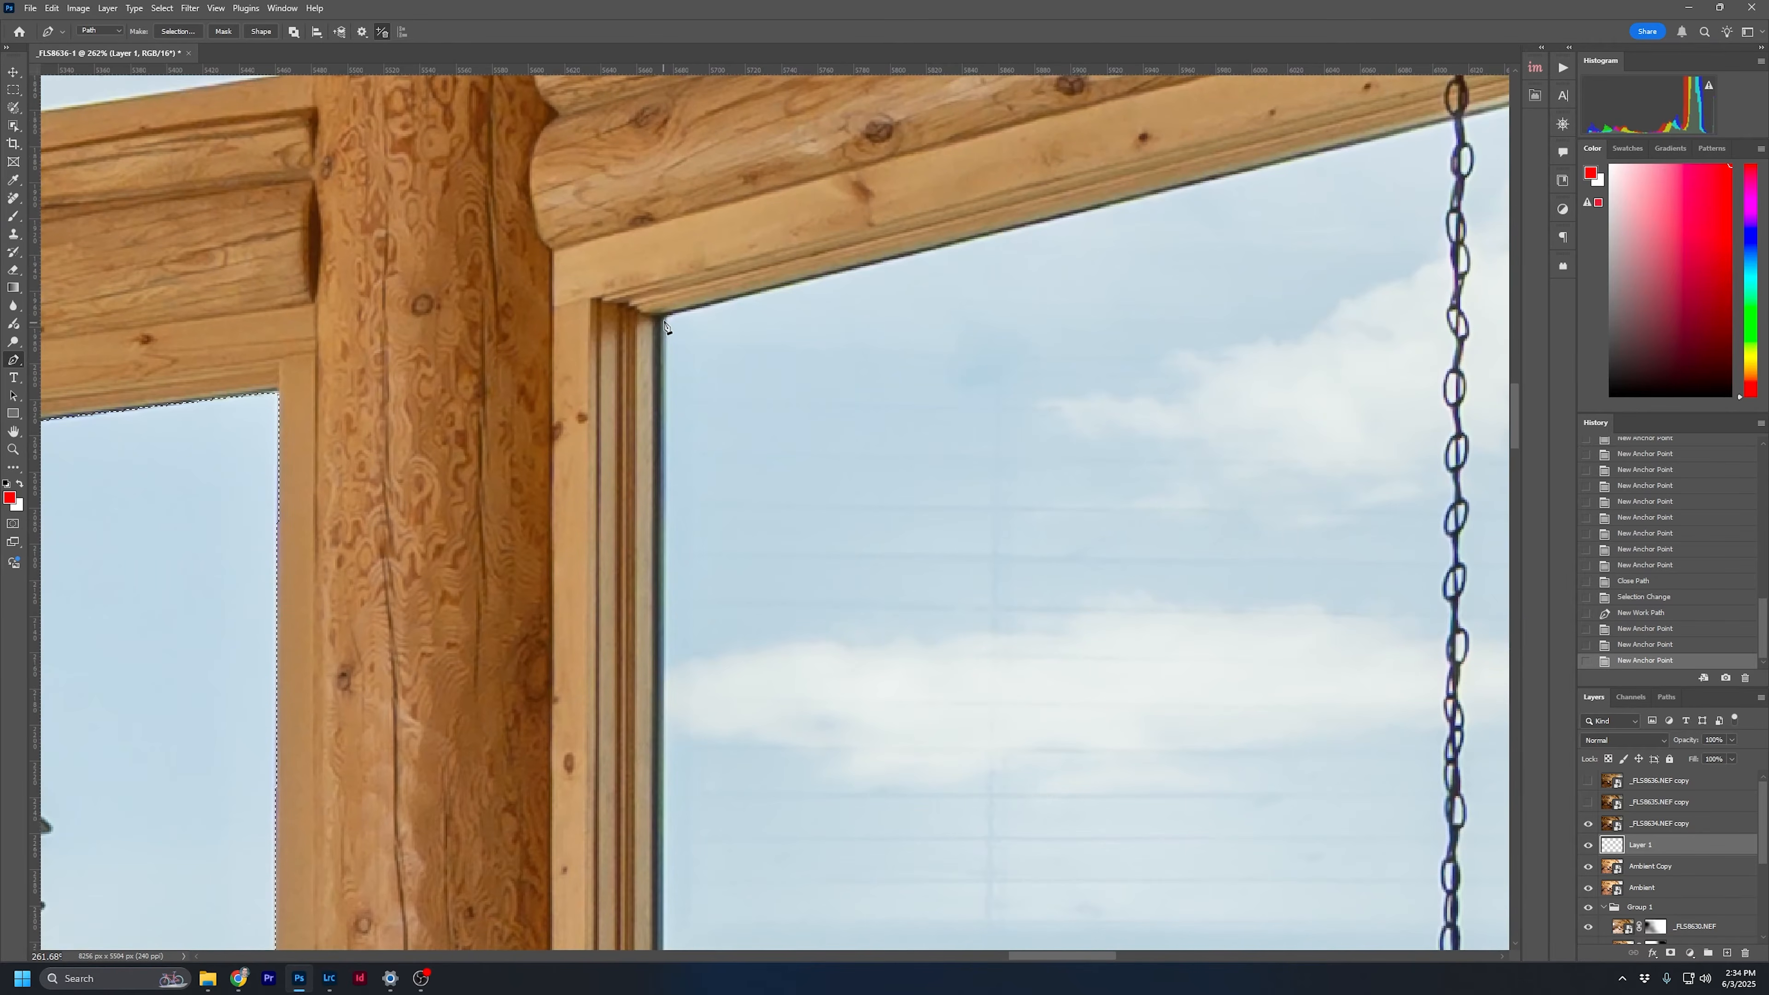
{"action": "left_click_drag", "start_coordinate": [1412, 369], "coordinate": [330, 367]}
{"action": "left_click", "coordinate": [481, 315]}
{"action": "left_click_drag", "start_coordinate": [510, 704], "coordinate": [801, 94]}
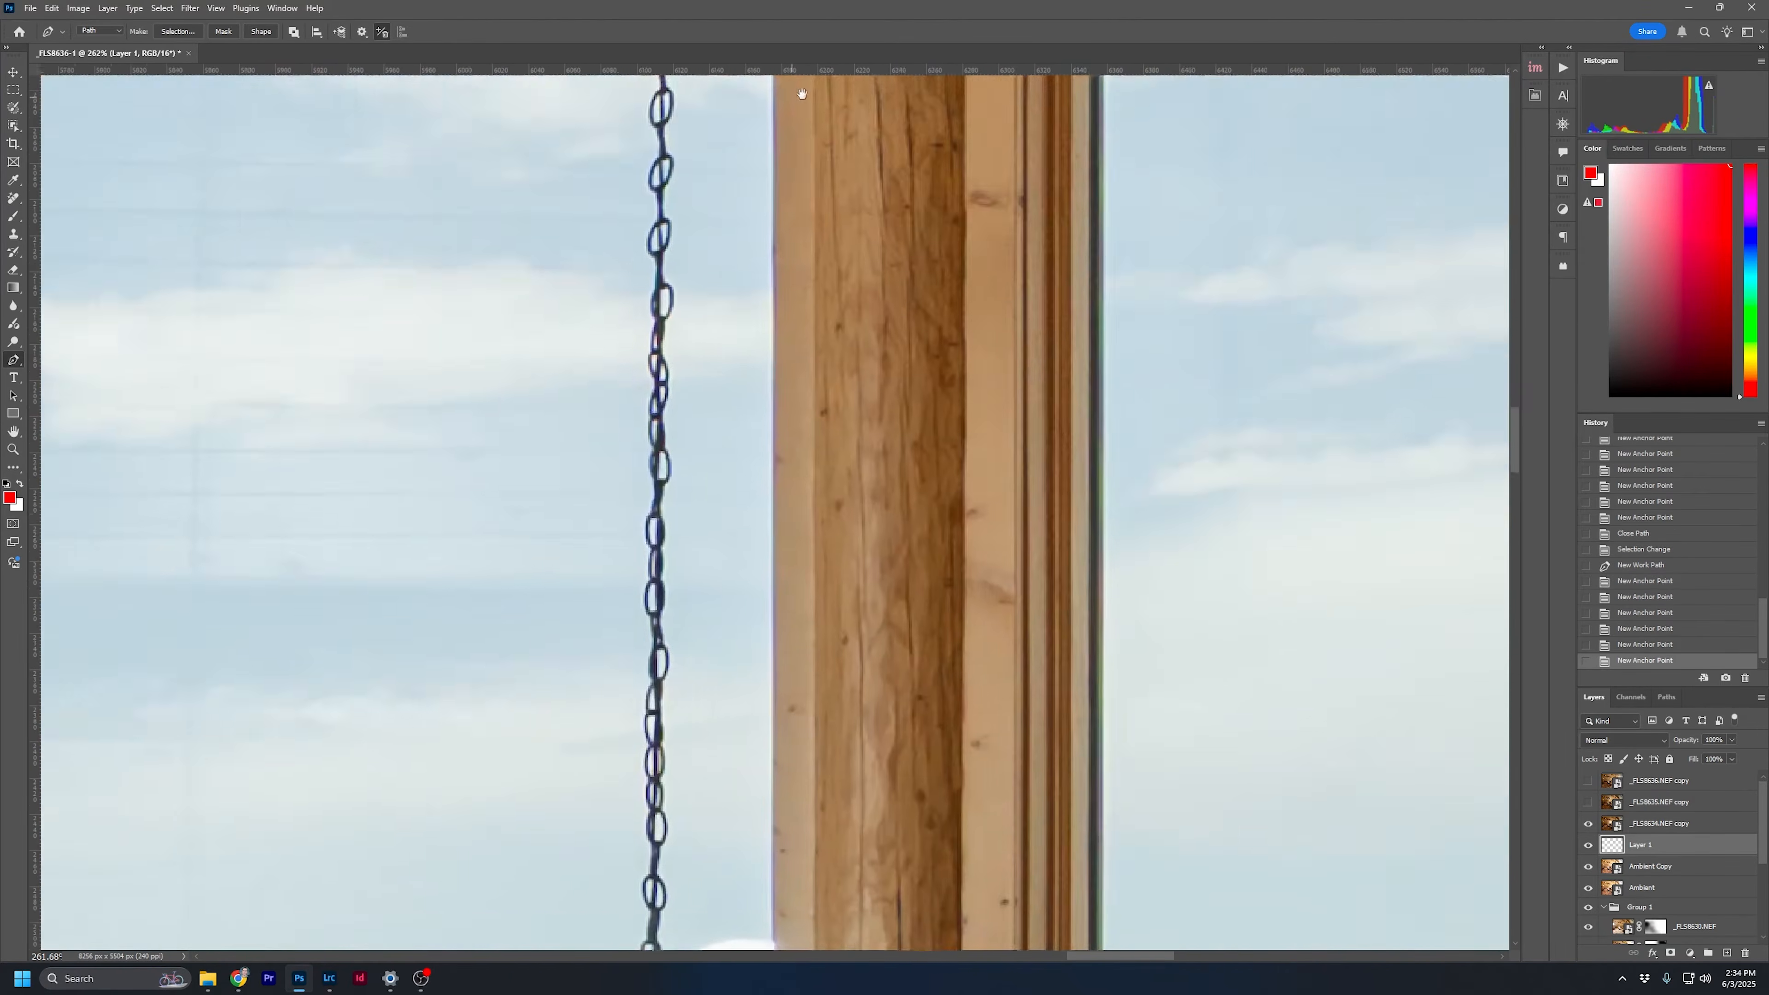
{"action": "left_click_drag", "start_coordinate": [650, 927], "coordinate": [834, 301]}
{"action": "left_click_drag", "start_coordinate": [972, 819], "coordinate": [995, 473]}
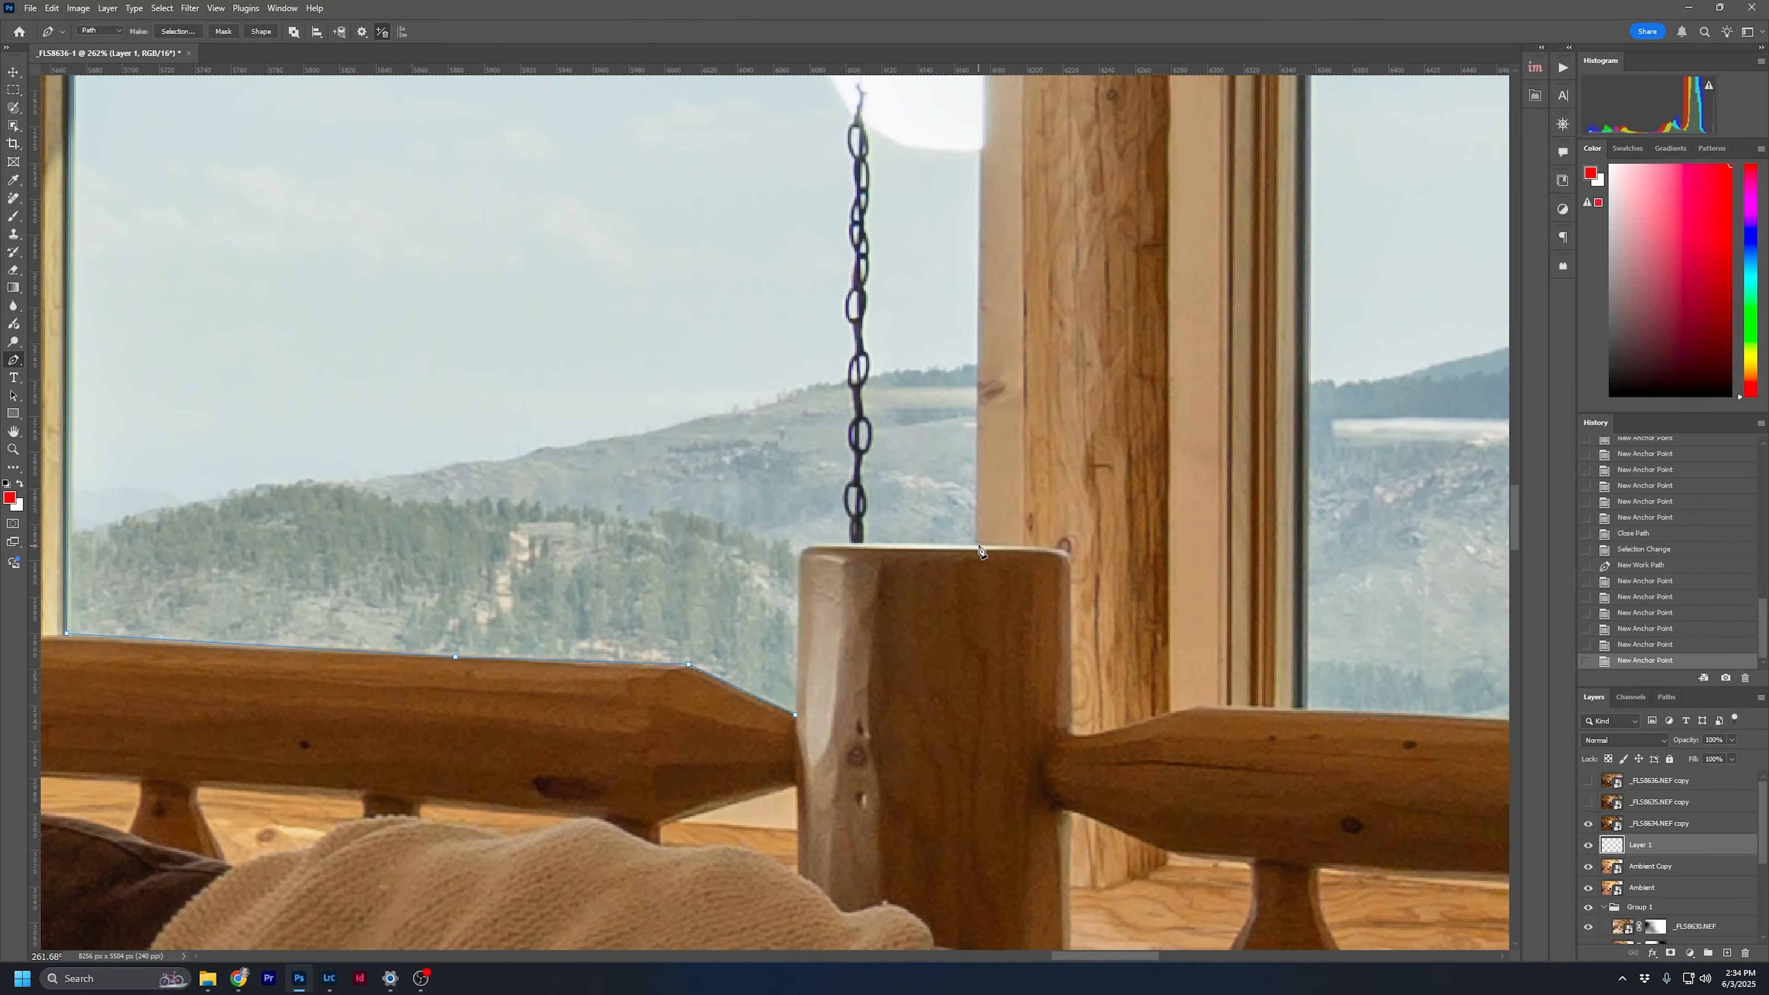
{"action": "left_click", "coordinate": [975, 548]}
Trace the path along the top of the railing post and down its left edge toward the handrail
{"action": "left_click", "coordinate": [849, 543]}
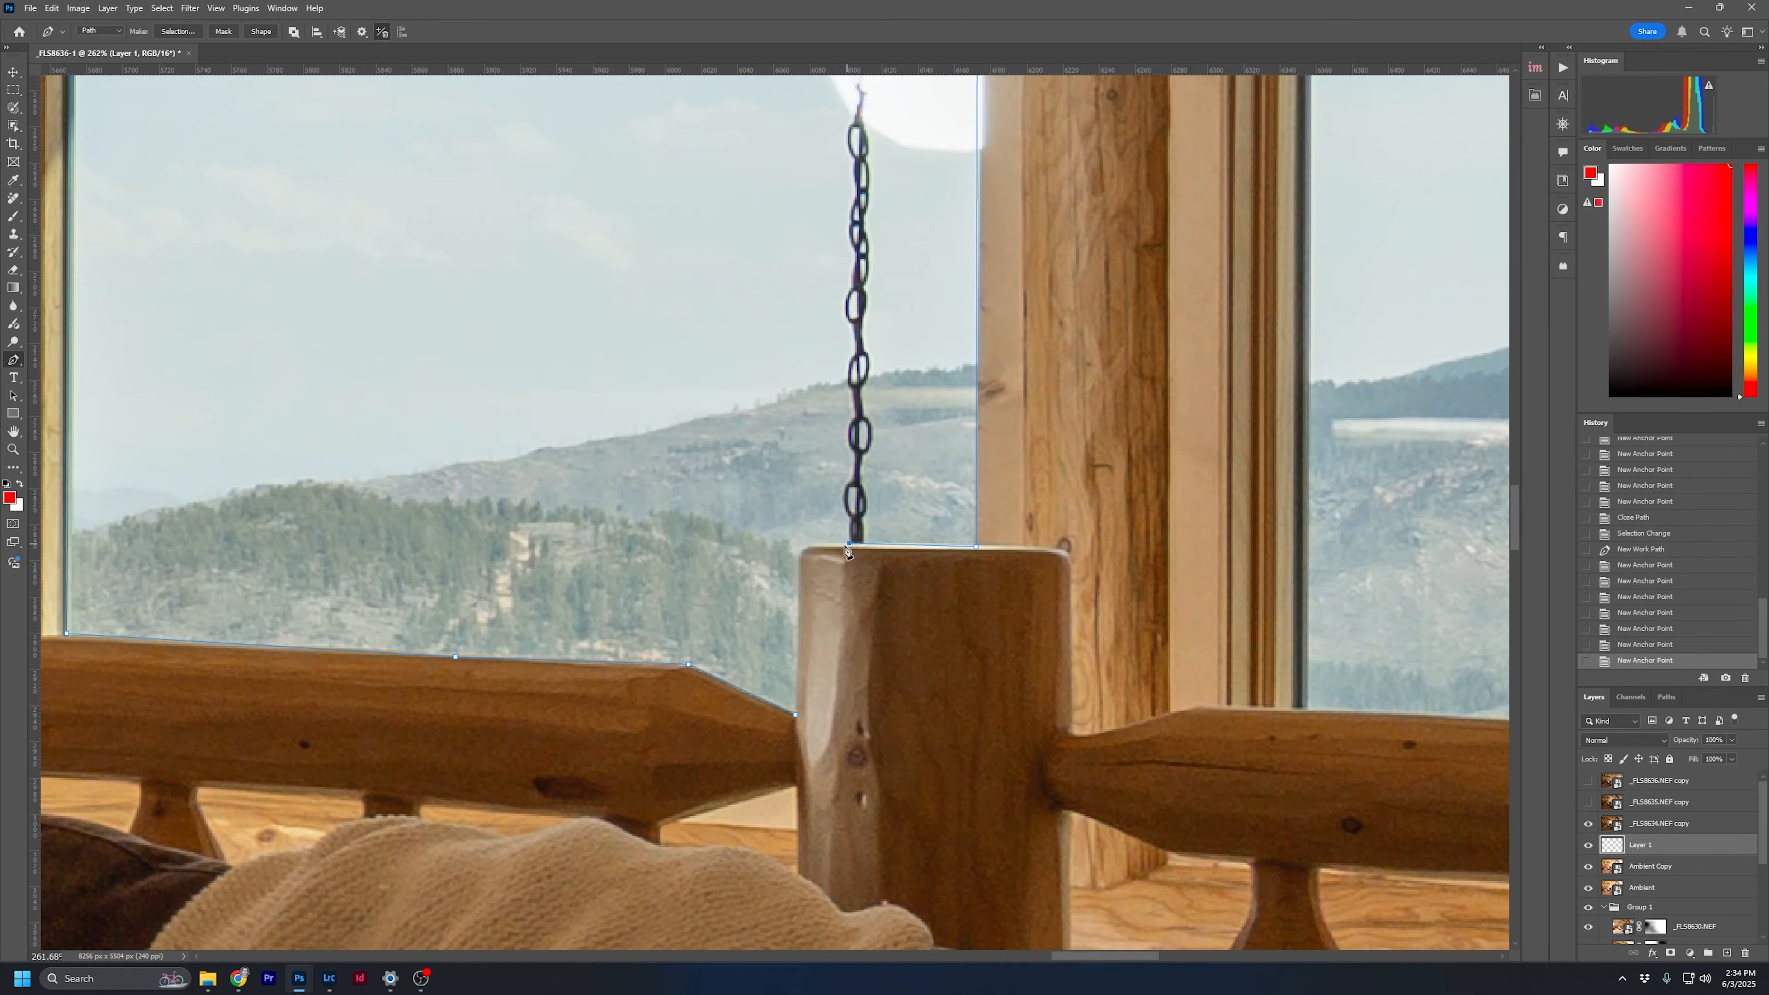
{"action": "left_click", "coordinate": [821, 547]}
{"action": "key", "text": "ctrl+z"}
{"action": "left_click", "coordinate": [825, 541]}
{"action": "left_click", "coordinate": [797, 555]}
{"action": "left_click", "coordinate": [798, 566]}
{"action": "left_click", "coordinate": [798, 670]}
Close the path where the post meets the handrail and add it to the selection, anti-aliased with a 2-pixel feather
{"action": "left_click", "coordinate": [795, 714]}
{"action": "left_click", "coordinate": [178, 32]}
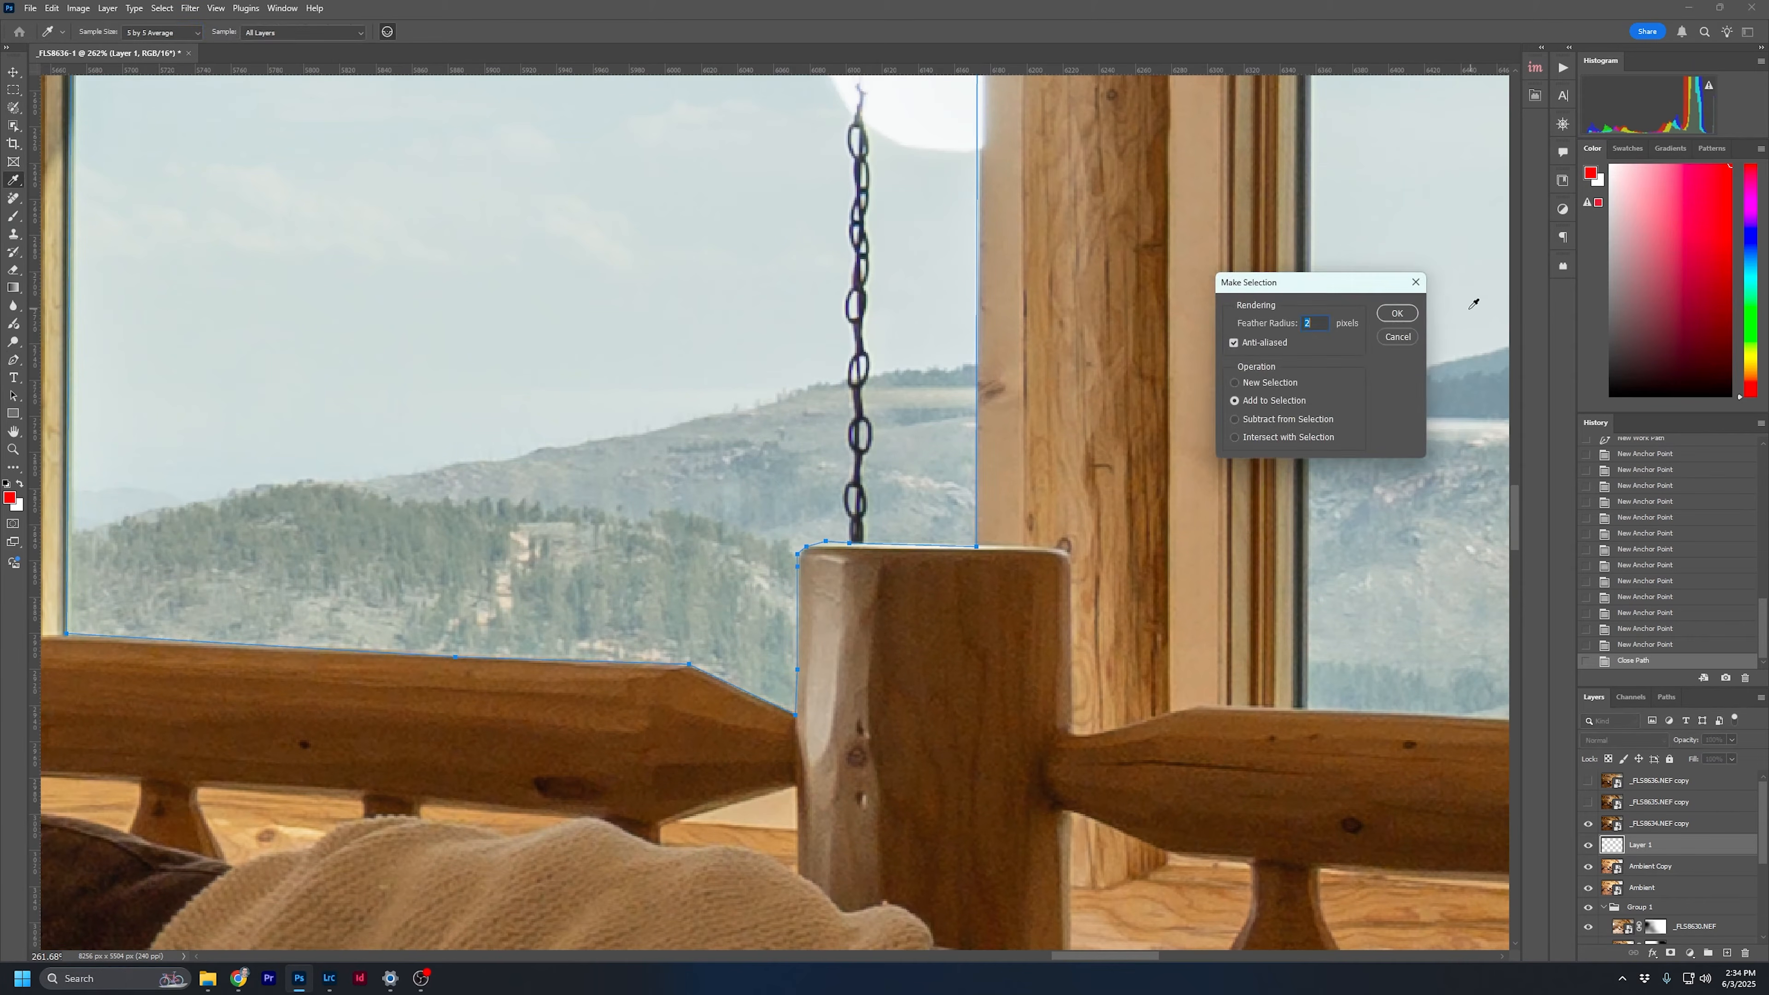
{"action": "left_click", "coordinate": [1397, 313]}
Start a path around the window right of the post, following its left frame, sloped trim and right frame to the handrail
{"action": "left_click_drag", "start_coordinate": [1390, 579], "coordinate": [1003, 406]}
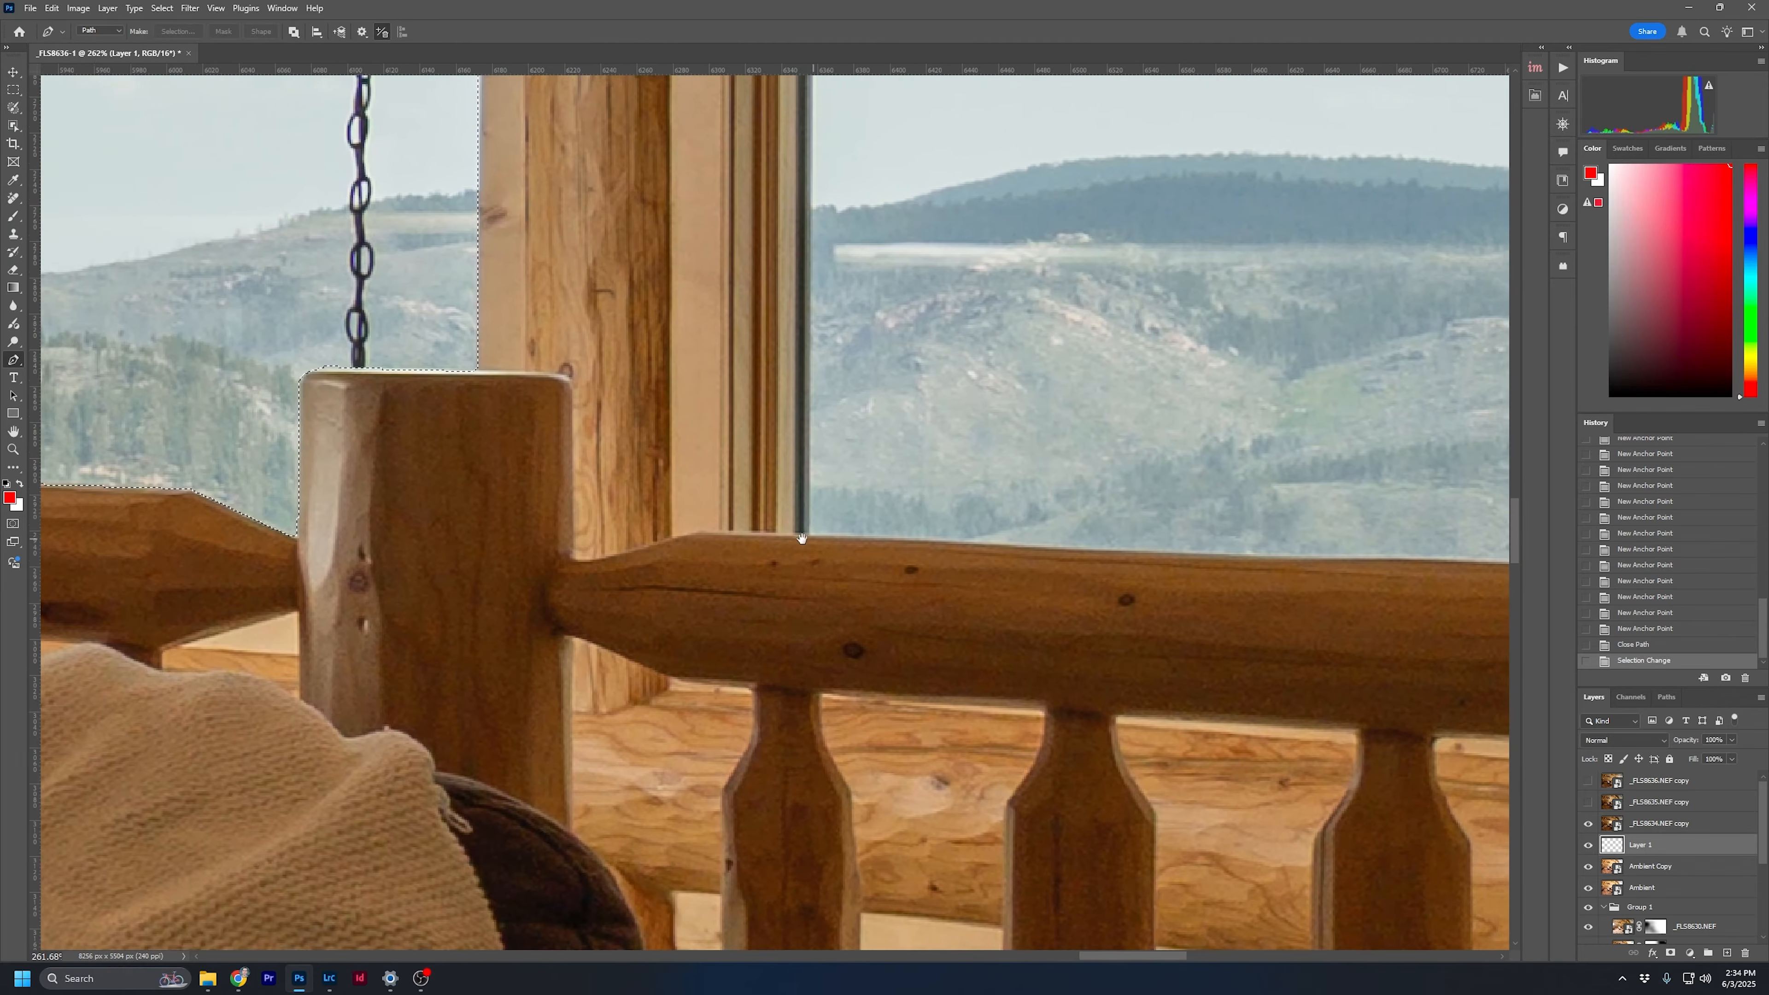
{"action": "left_click", "coordinate": [801, 538]}
{"action": "scroll", "coordinate": [800, 488], "scroll_direction": "up", "scroll_amount": 10}
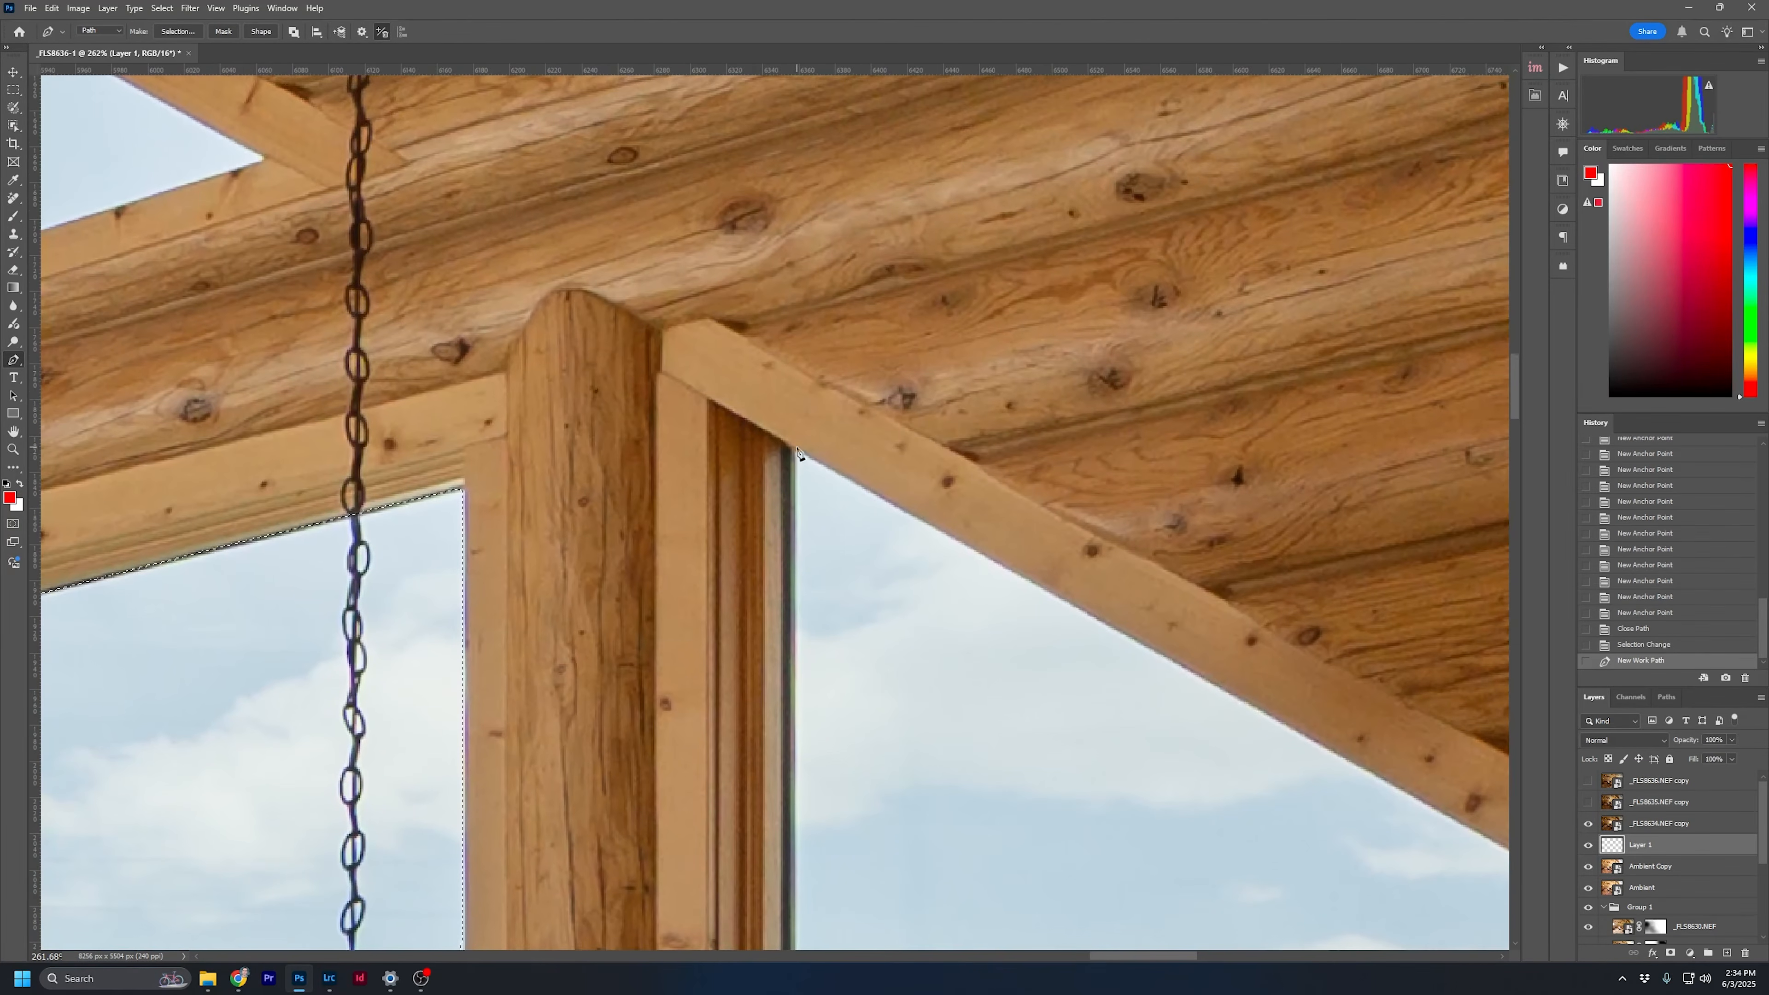
{"action": "left_click", "coordinate": [796, 452]}
{"action": "left_click_drag", "start_coordinate": [1083, 814], "coordinate": [673, 804]}
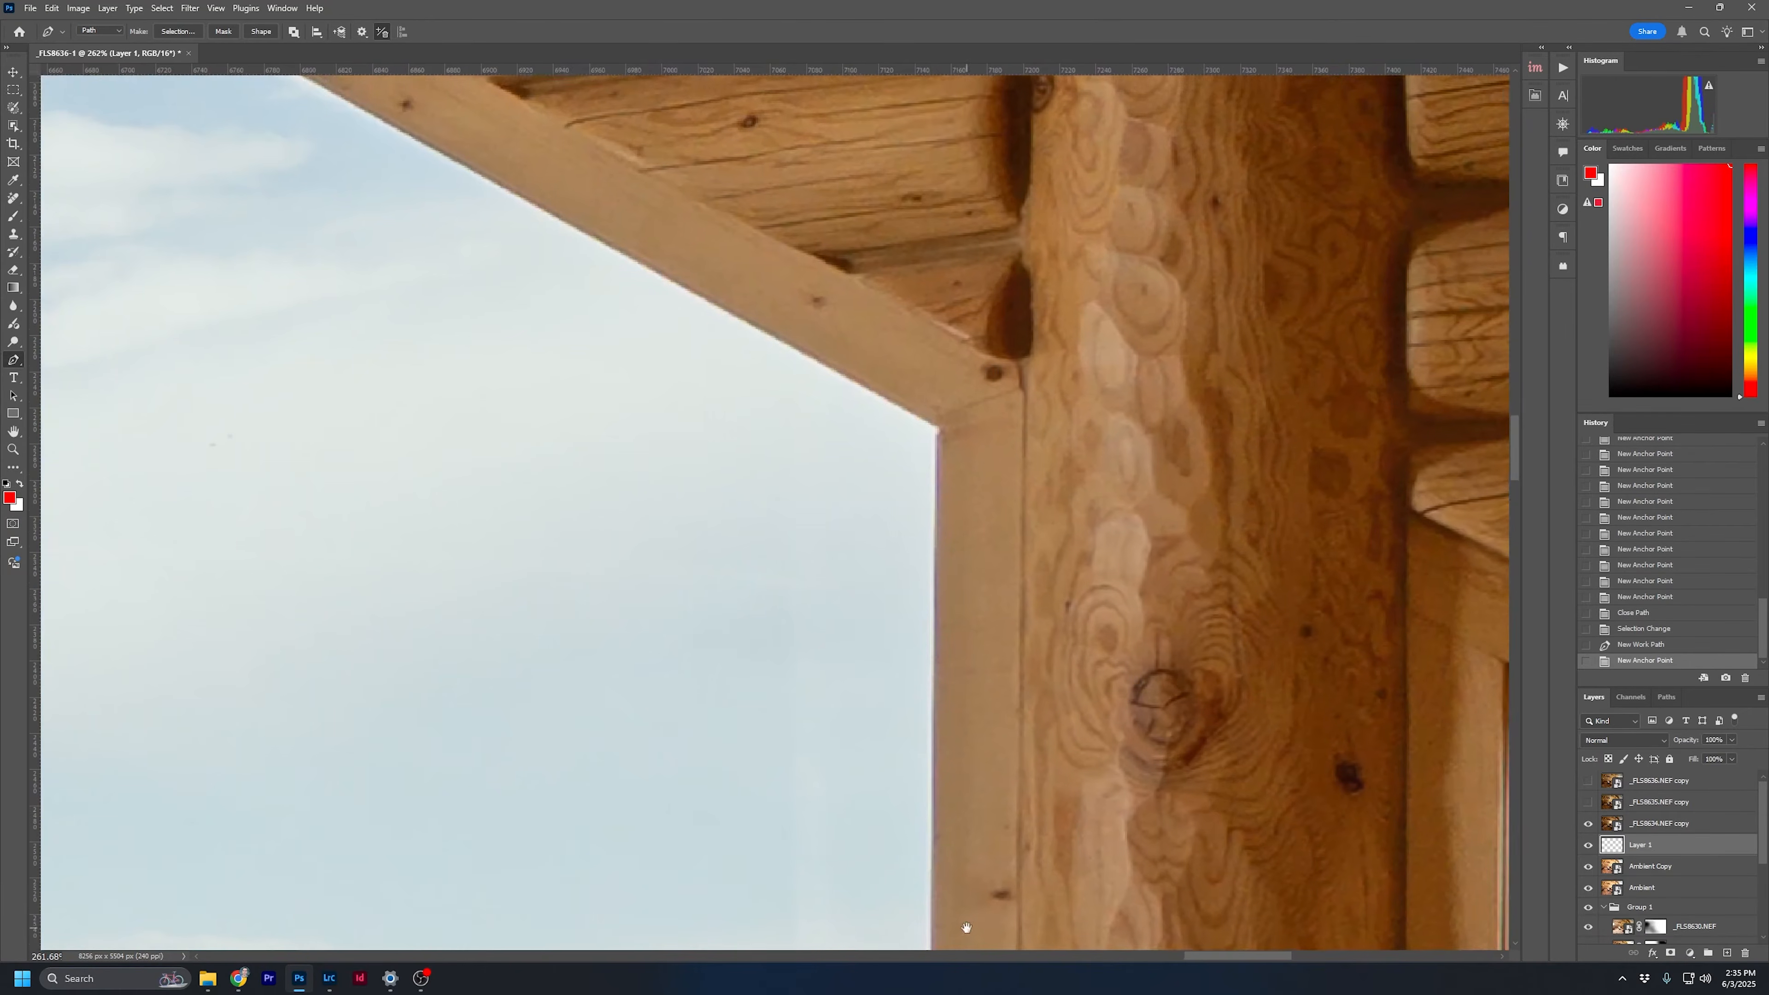
{"action": "left_click", "coordinate": [936, 421]}
{"action": "left_click", "coordinate": [939, 423]}
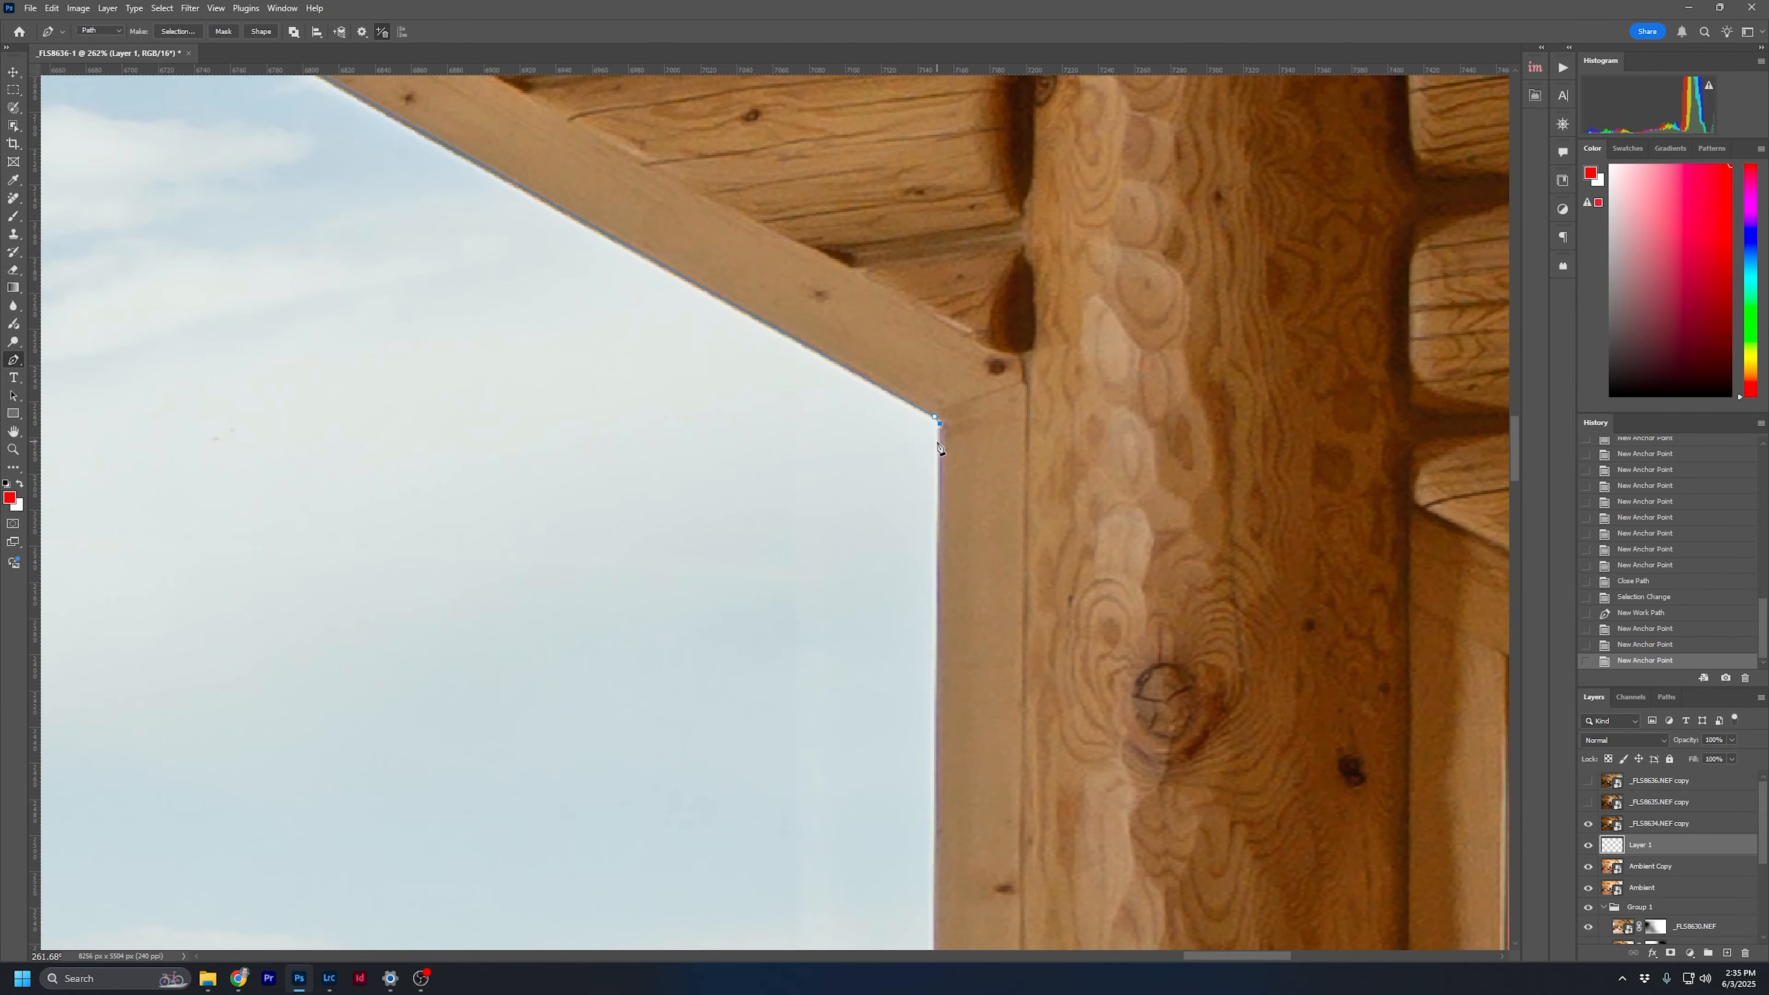
{"action": "scroll", "coordinate": [975, 663], "scroll_direction": "down", "scroll_amount": 10}
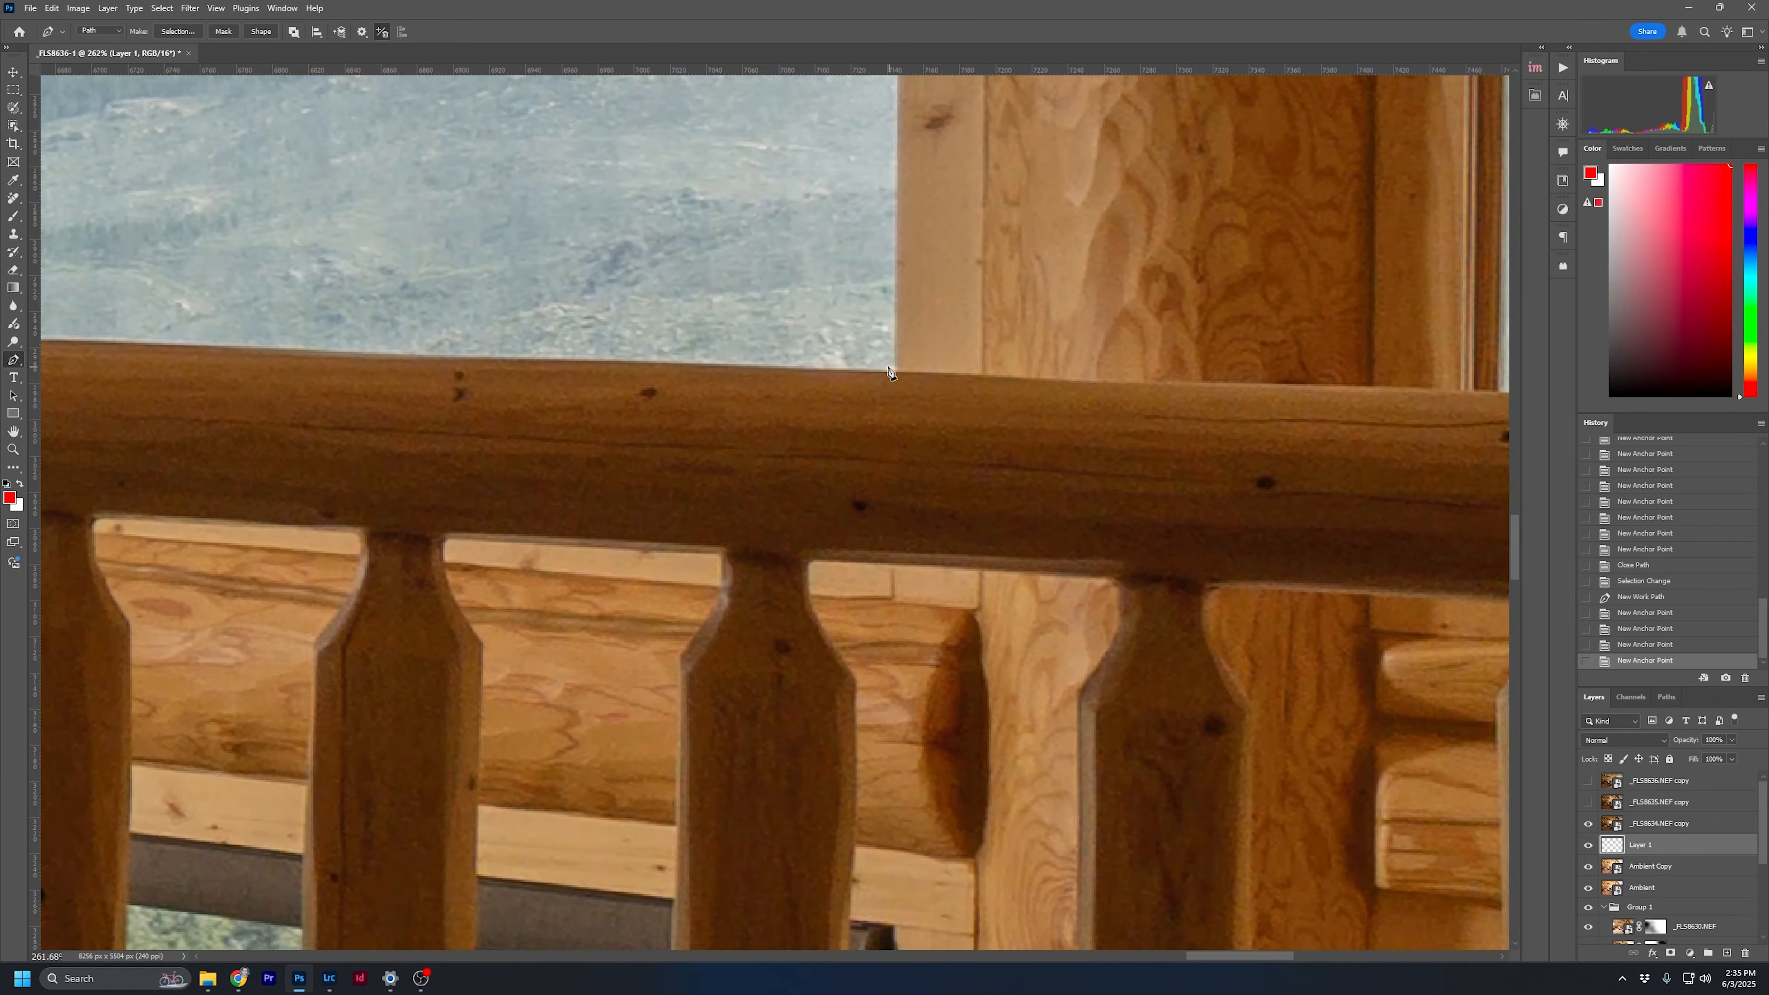
{"action": "left_click", "coordinate": [897, 377]}
Trace the handrail back to the window's lower-left corner, close the path and add it to the selection
{"action": "scroll", "coordinate": [1045, 418], "scroll_direction": "left", "scroll_amount": 8}
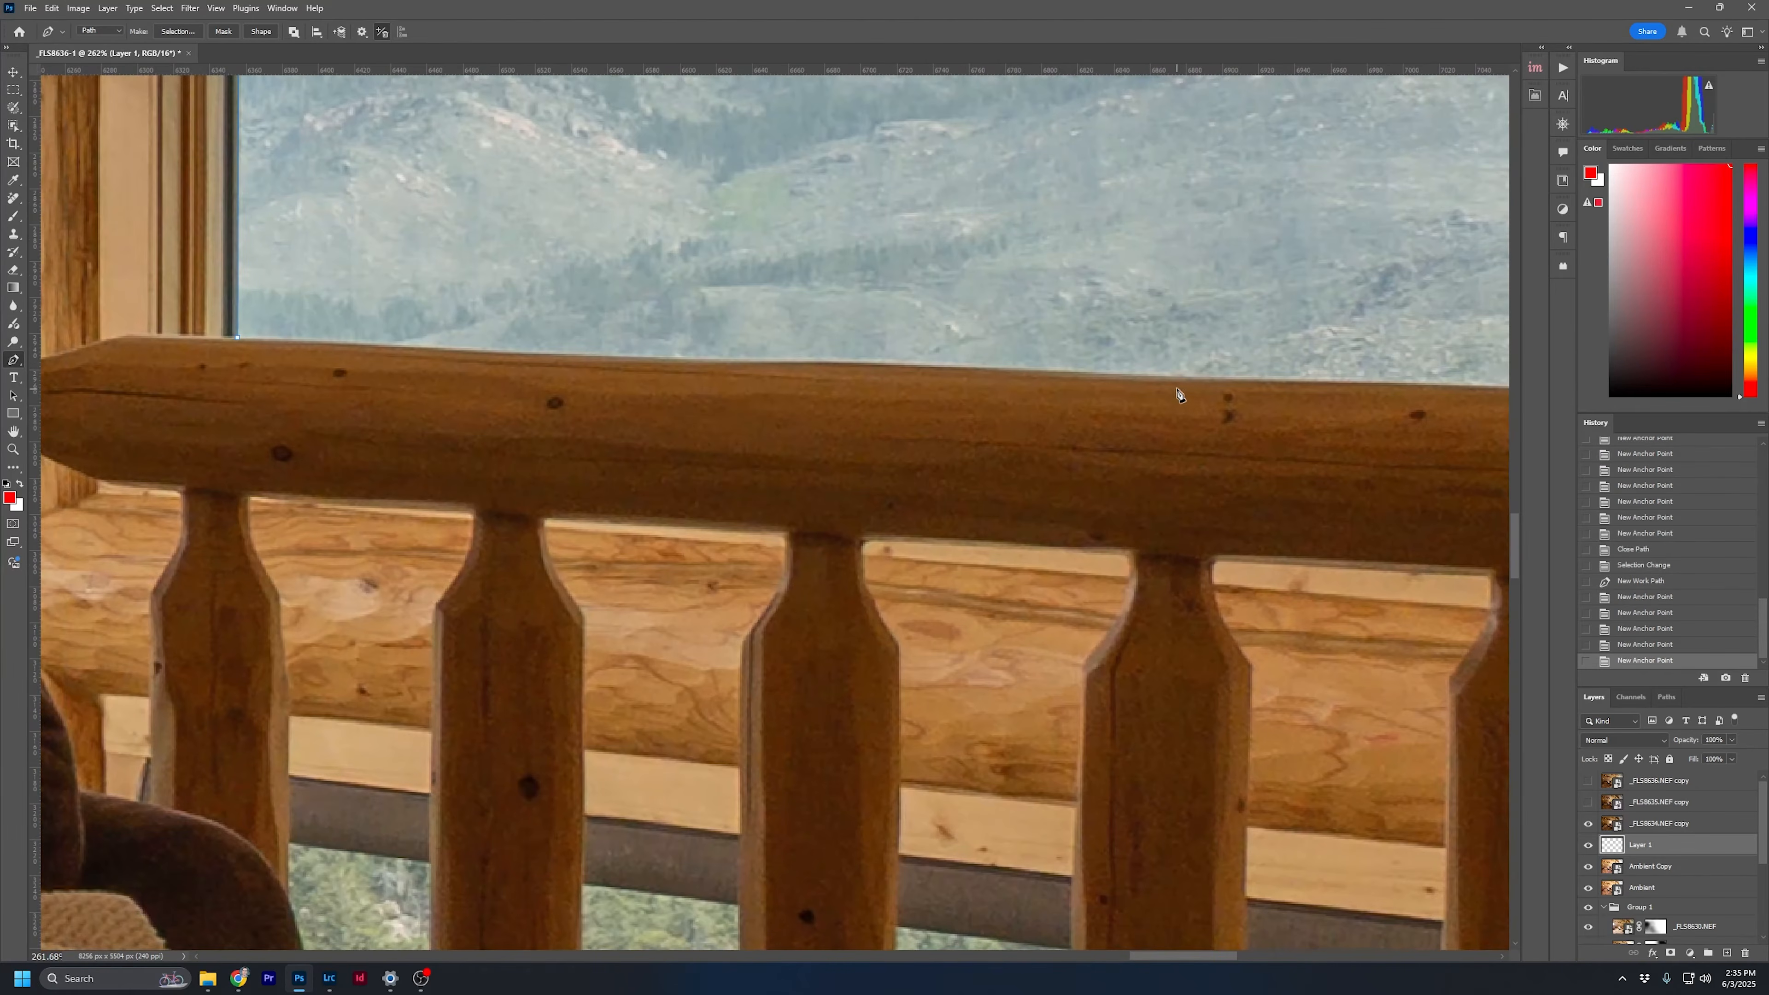
{"action": "left_click", "coordinate": [1178, 379]}
{"action": "left_click", "coordinate": [848, 362]}
{"action": "left_click", "coordinate": [768, 363]}
{"action": "left_click", "coordinate": [476, 353]}
{"action": "left_click", "coordinate": [252, 339]}
{"action": "left_click", "coordinate": [237, 335]}
{"action": "left_click", "coordinate": [1398, 316]}
Start a path for the lower window behind the balusters, running below the shade from the sofa arm to the right frame
{"action": "left_click_drag", "start_coordinate": [1311, 755], "coordinate": [1040, 276]}
{"action": "left_click_drag", "start_coordinate": [333, 496], "coordinate": [421, 477]}
{"action": "scroll", "coordinate": [825, 386], "scroll_direction": "down", "scroll_amount": 8}
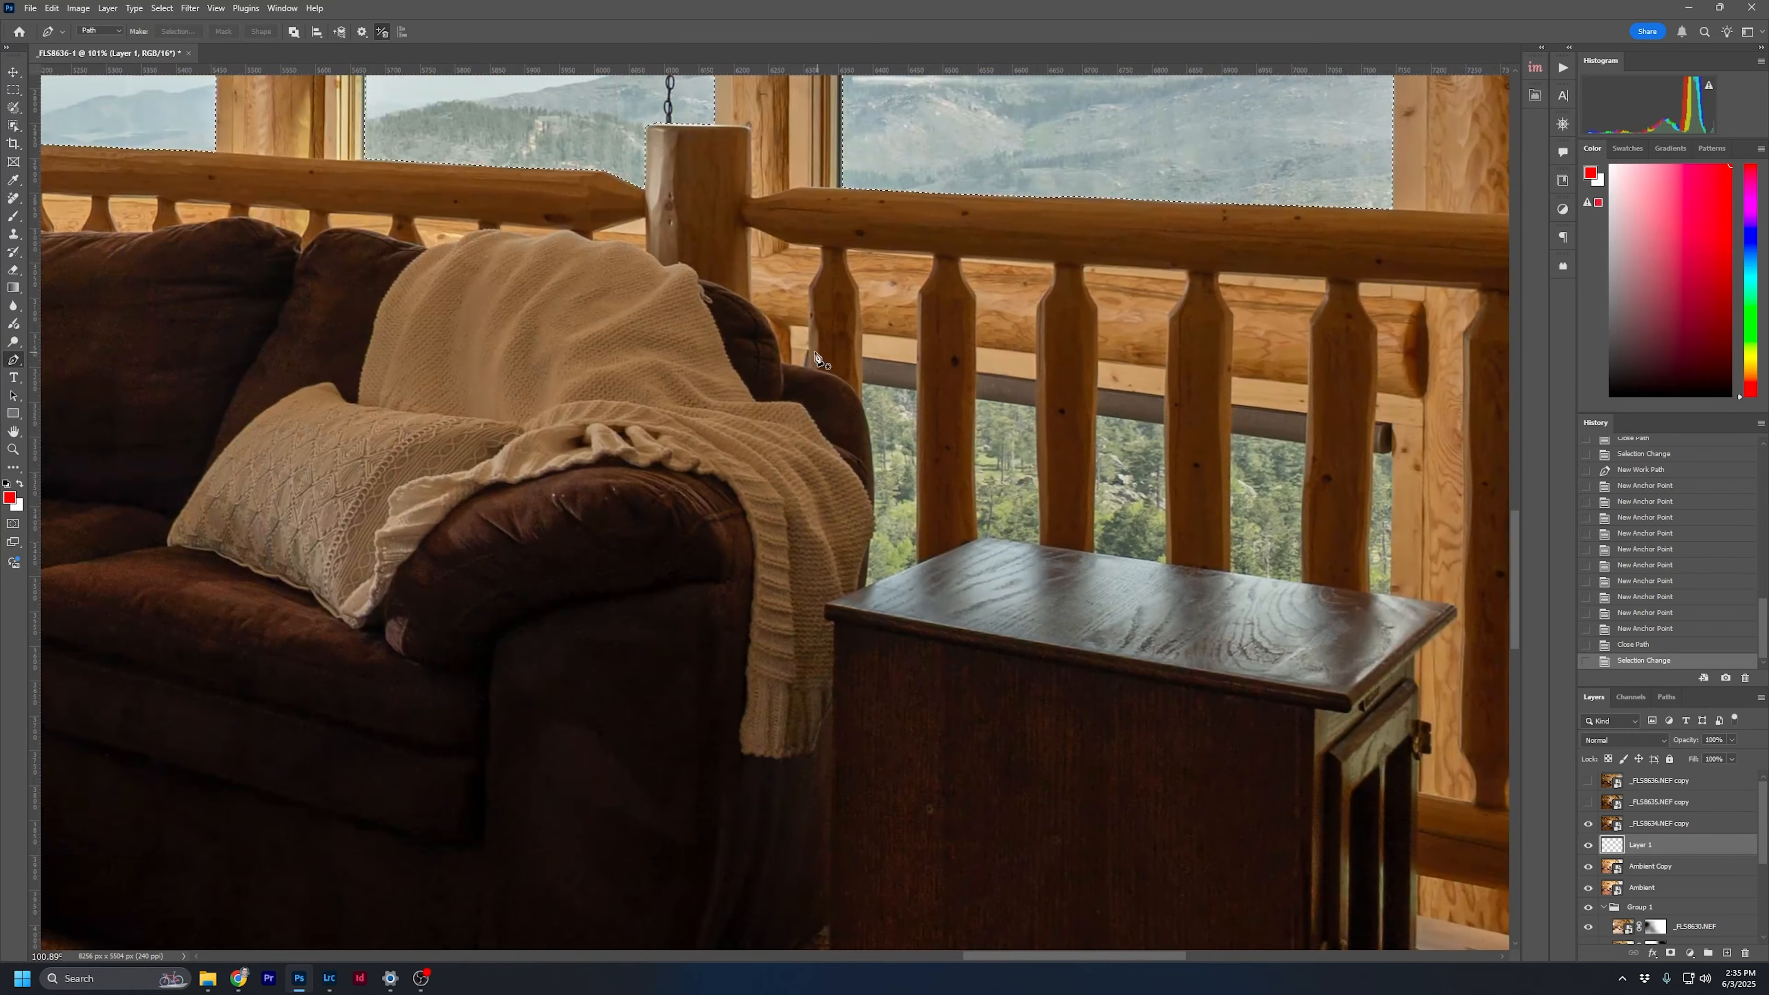
{"action": "left_click", "coordinate": [861, 382]}
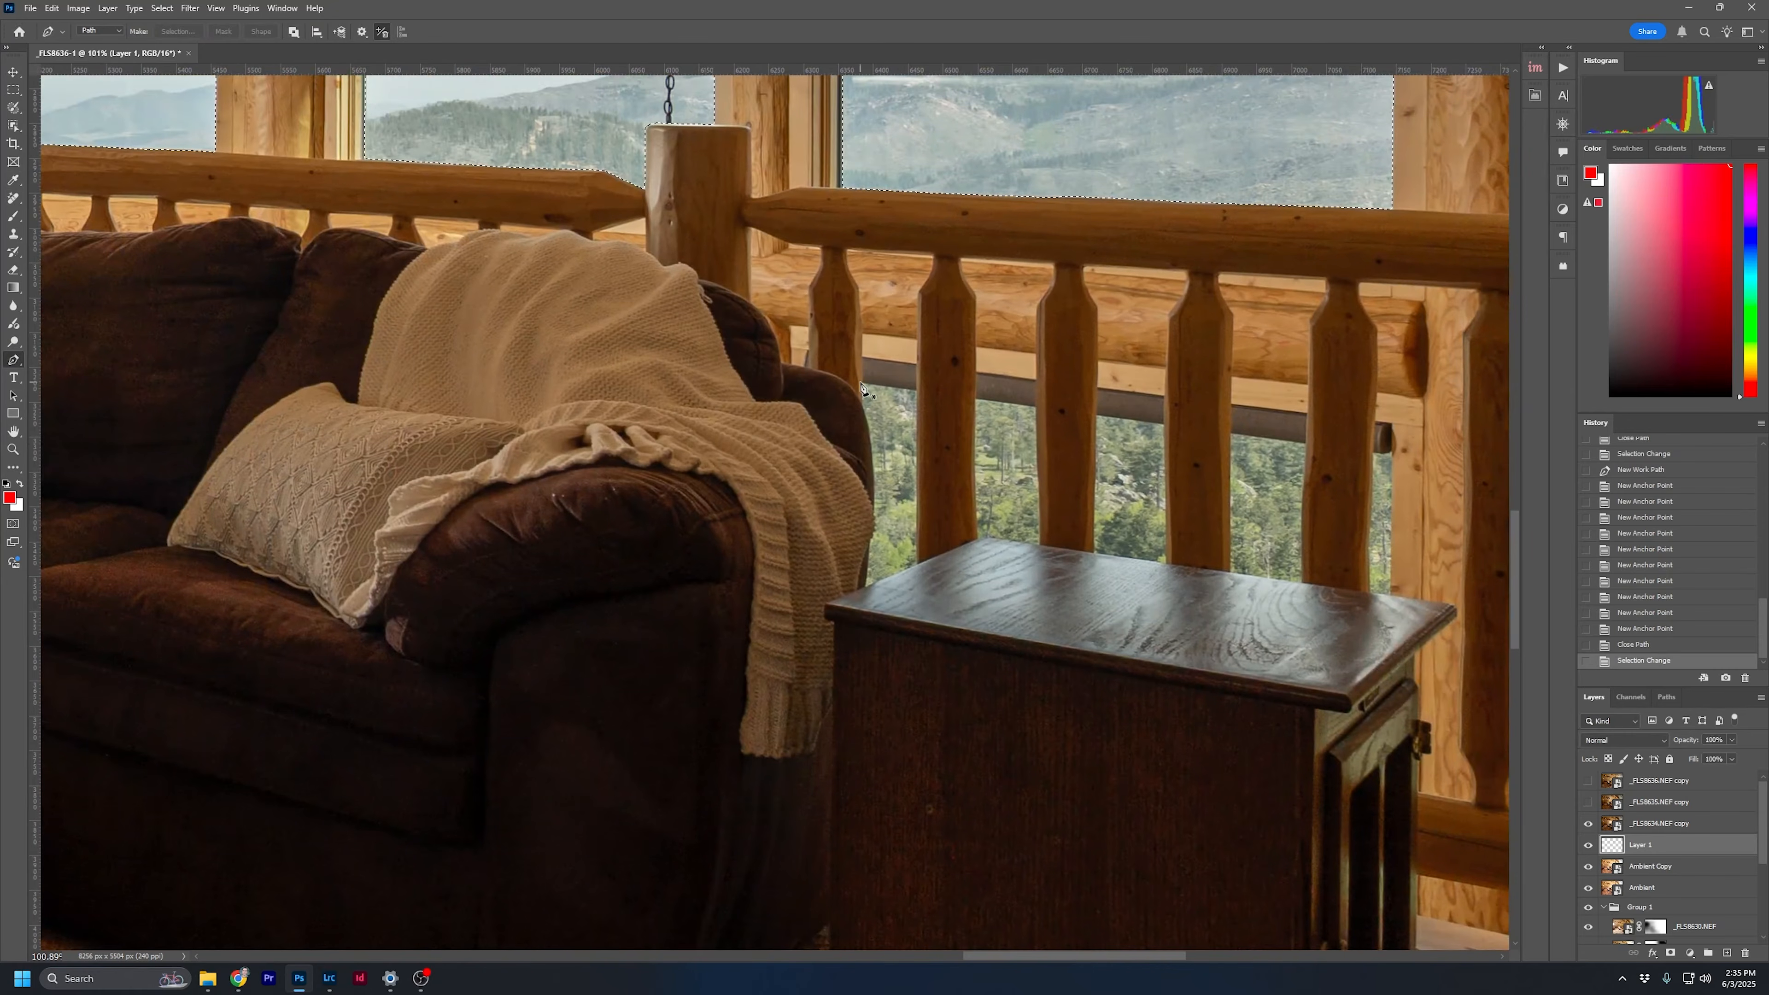
{"action": "scroll", "coordinate": [901, 462], "scroll_direction": "right", "scroll_amount": 5}
{"action": "left_click", "coordinate": [1109, 450]}
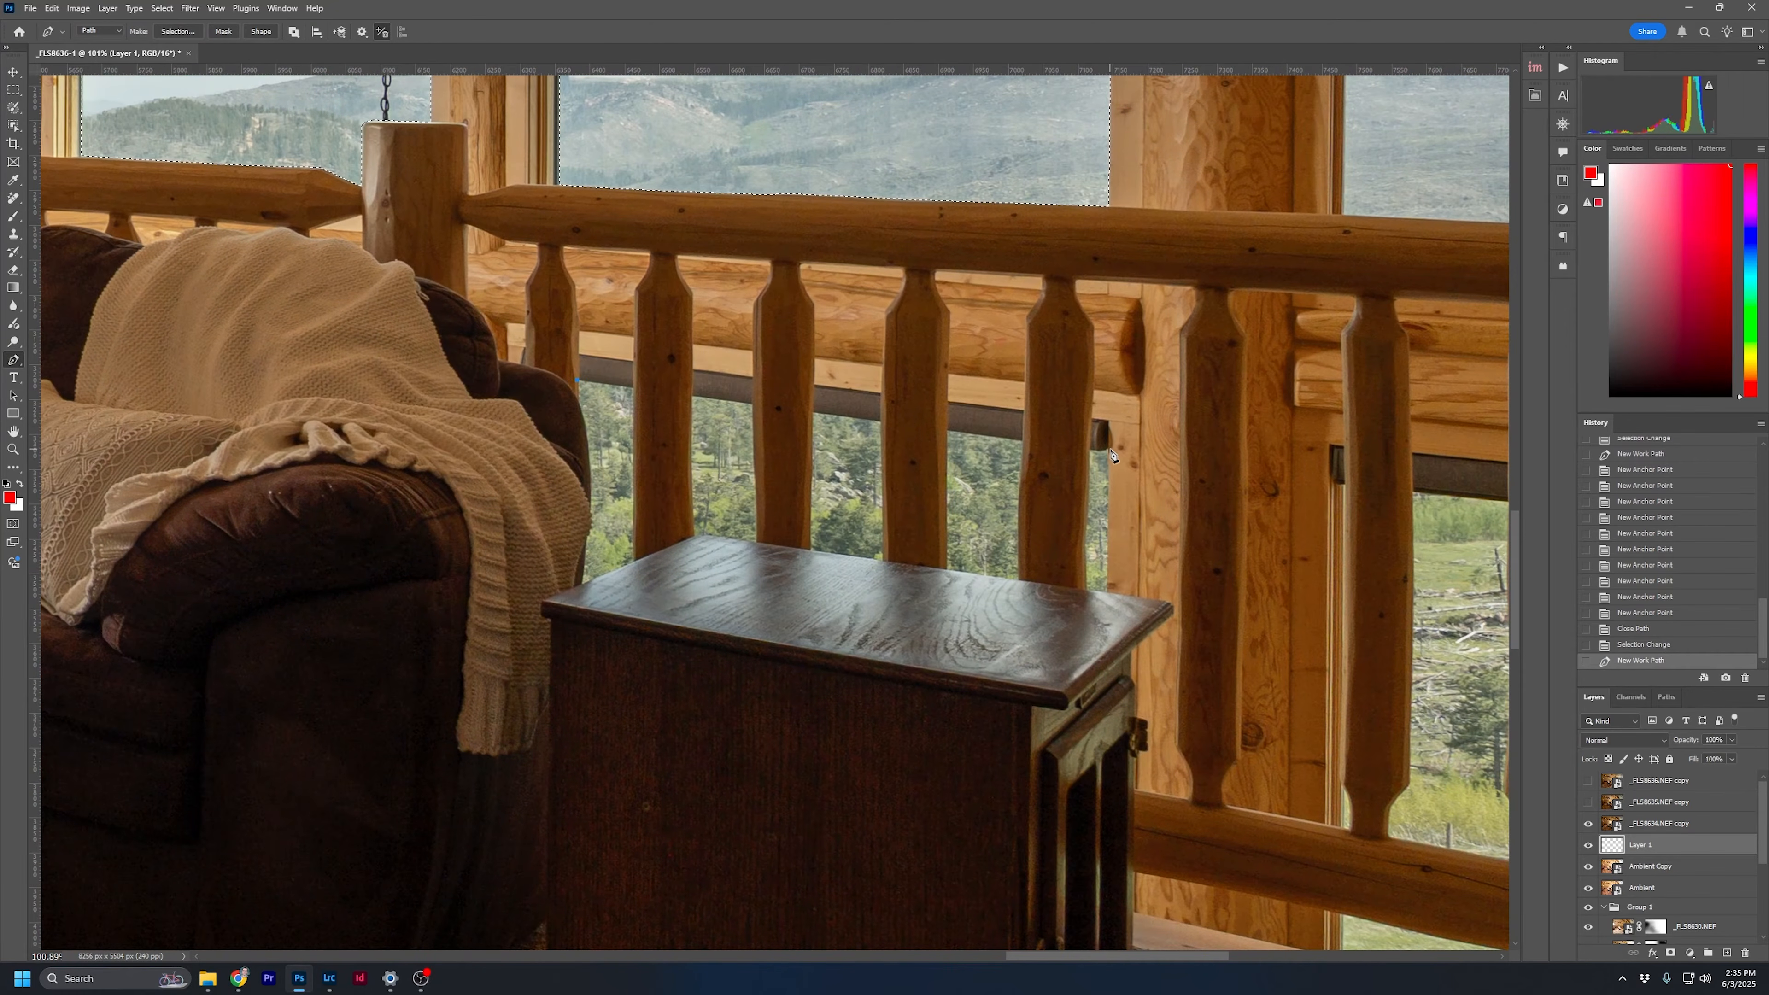
Trace the path along the cabinet top and sofa arm, close it, and add it to the selection, anti-aliased with a 2-pixel feather
{"action": "left_click", "coordinate": [1108, 593]}
{"action": "left_click", "coordinate": [698, 536]}
{"action": "left_click", "coordinate": [583, 584]}
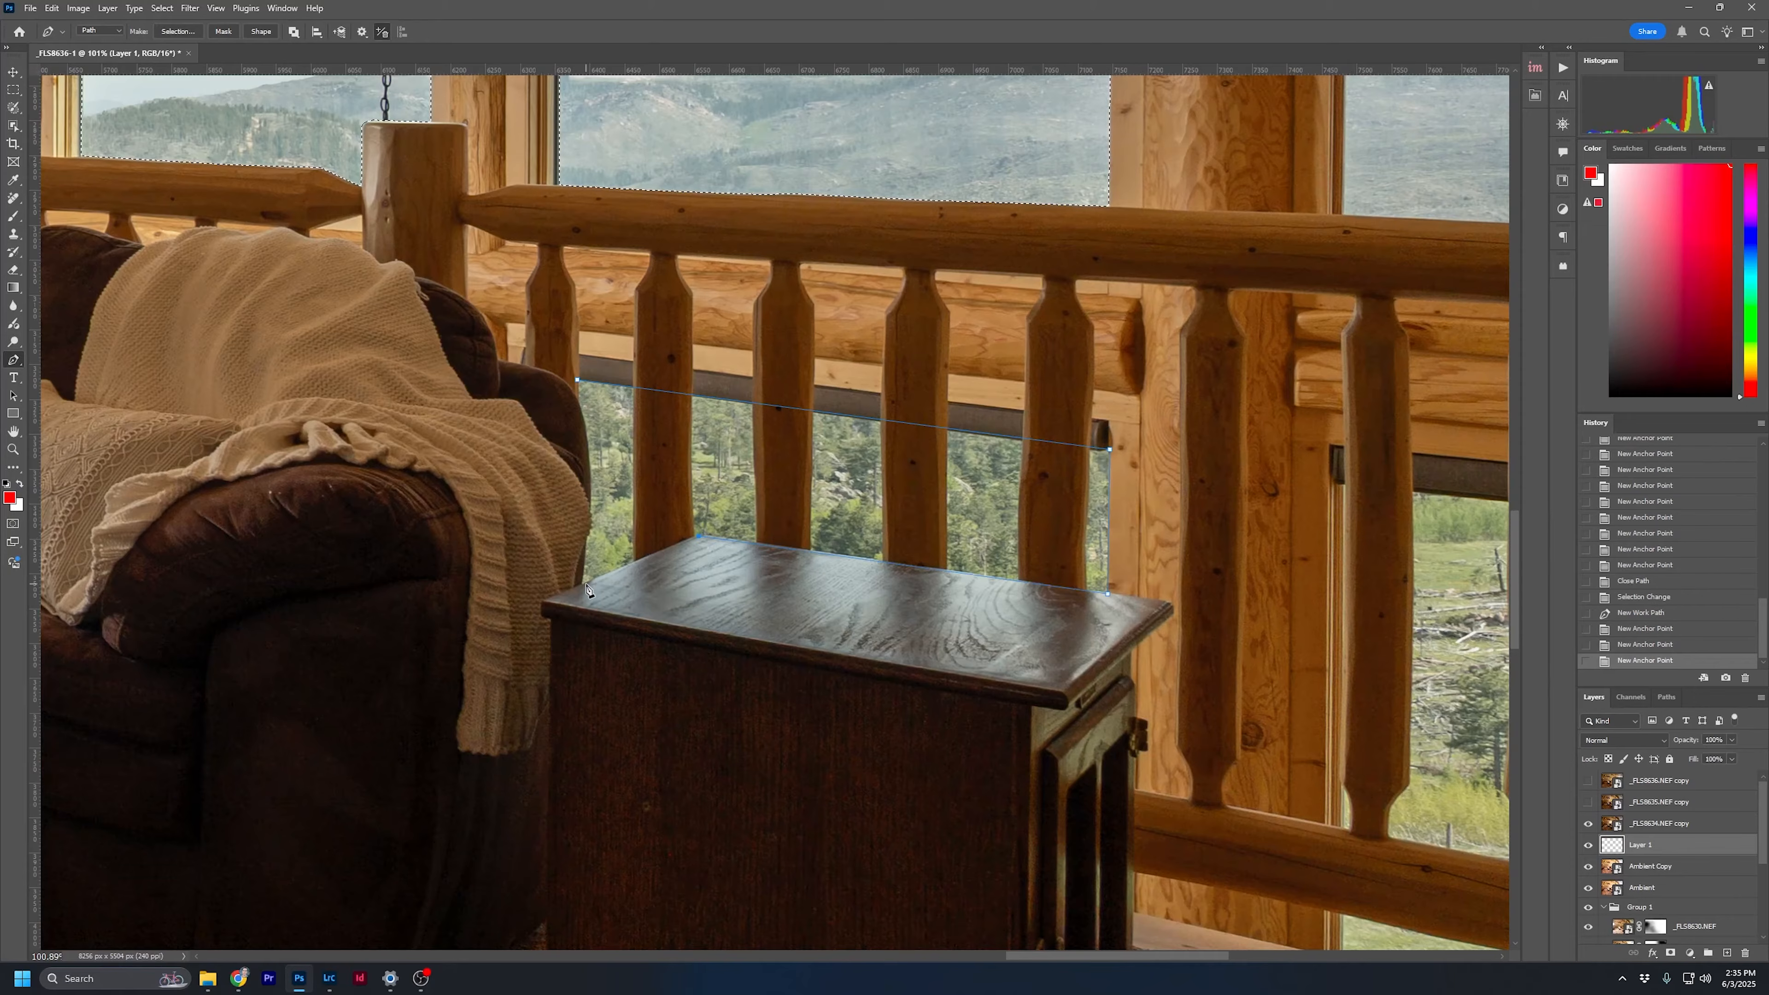
{"action": "left_click", "coordinate": [591, 462]}
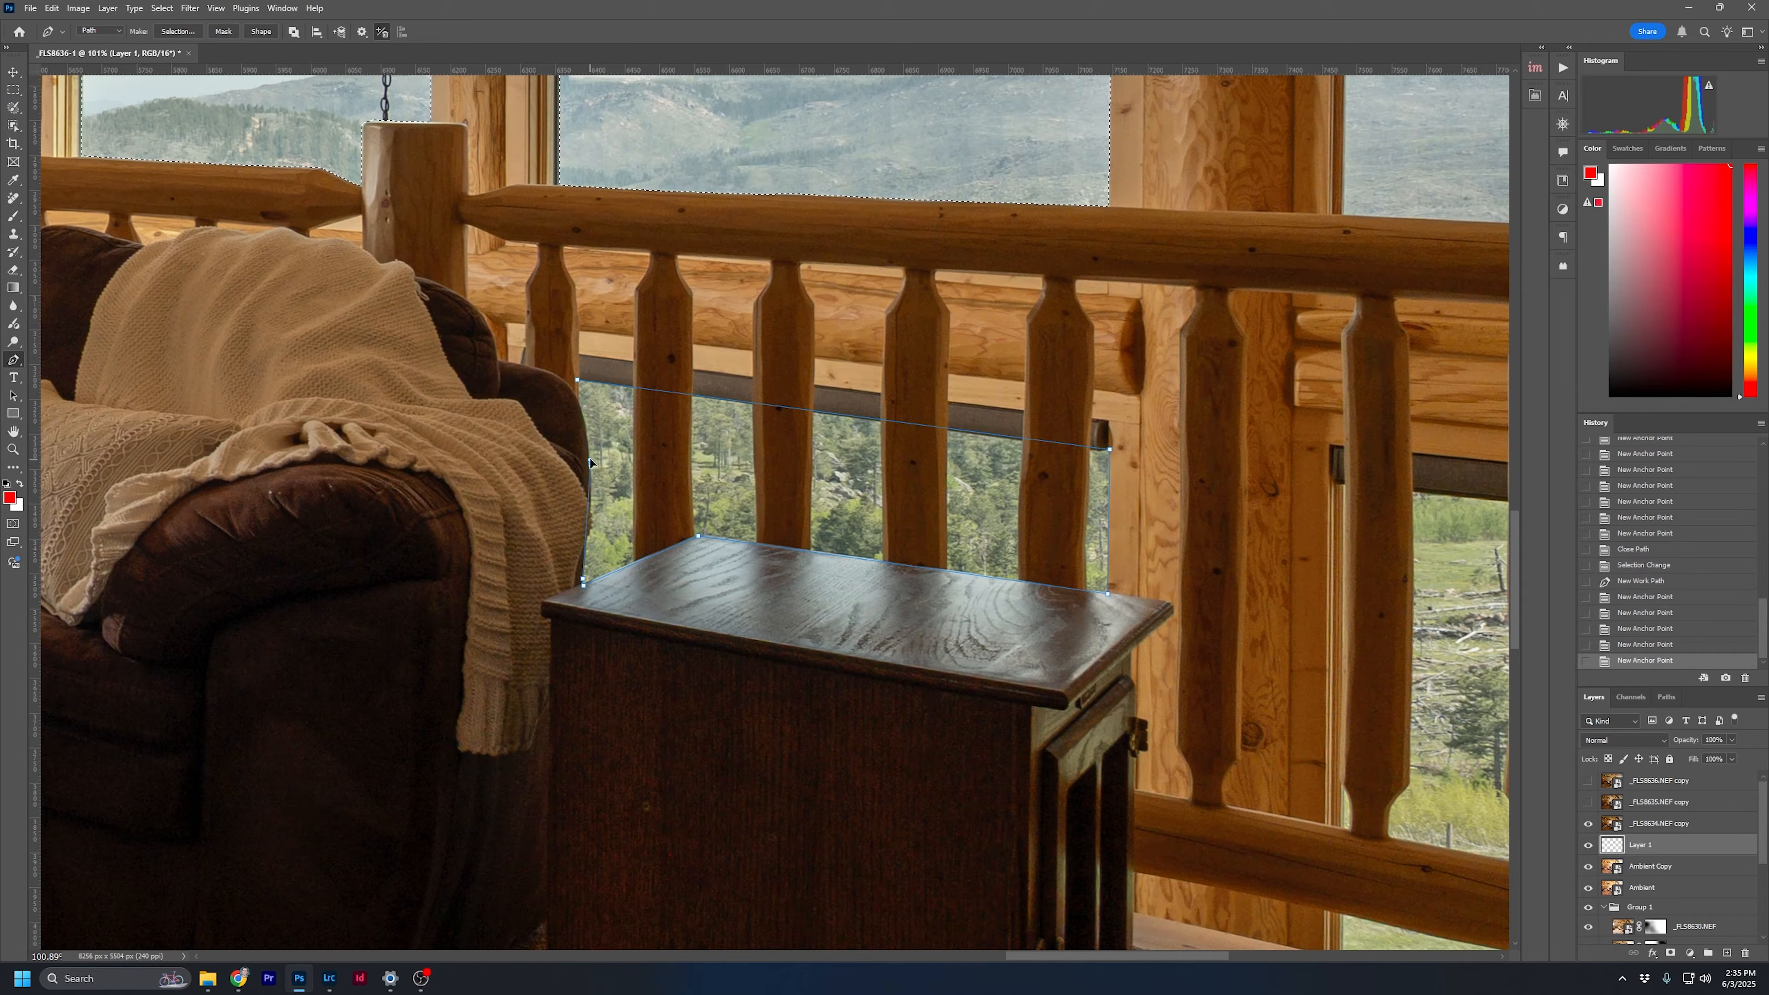
{"action": "left_click", "coordinate": [587, 444]}
{"action": "left_click", "coordinate": [576, 403]}
{"action": "left_click", "coordinate": [577, 381]}
{"action": "left_click", "coordinate": [179, 33]}
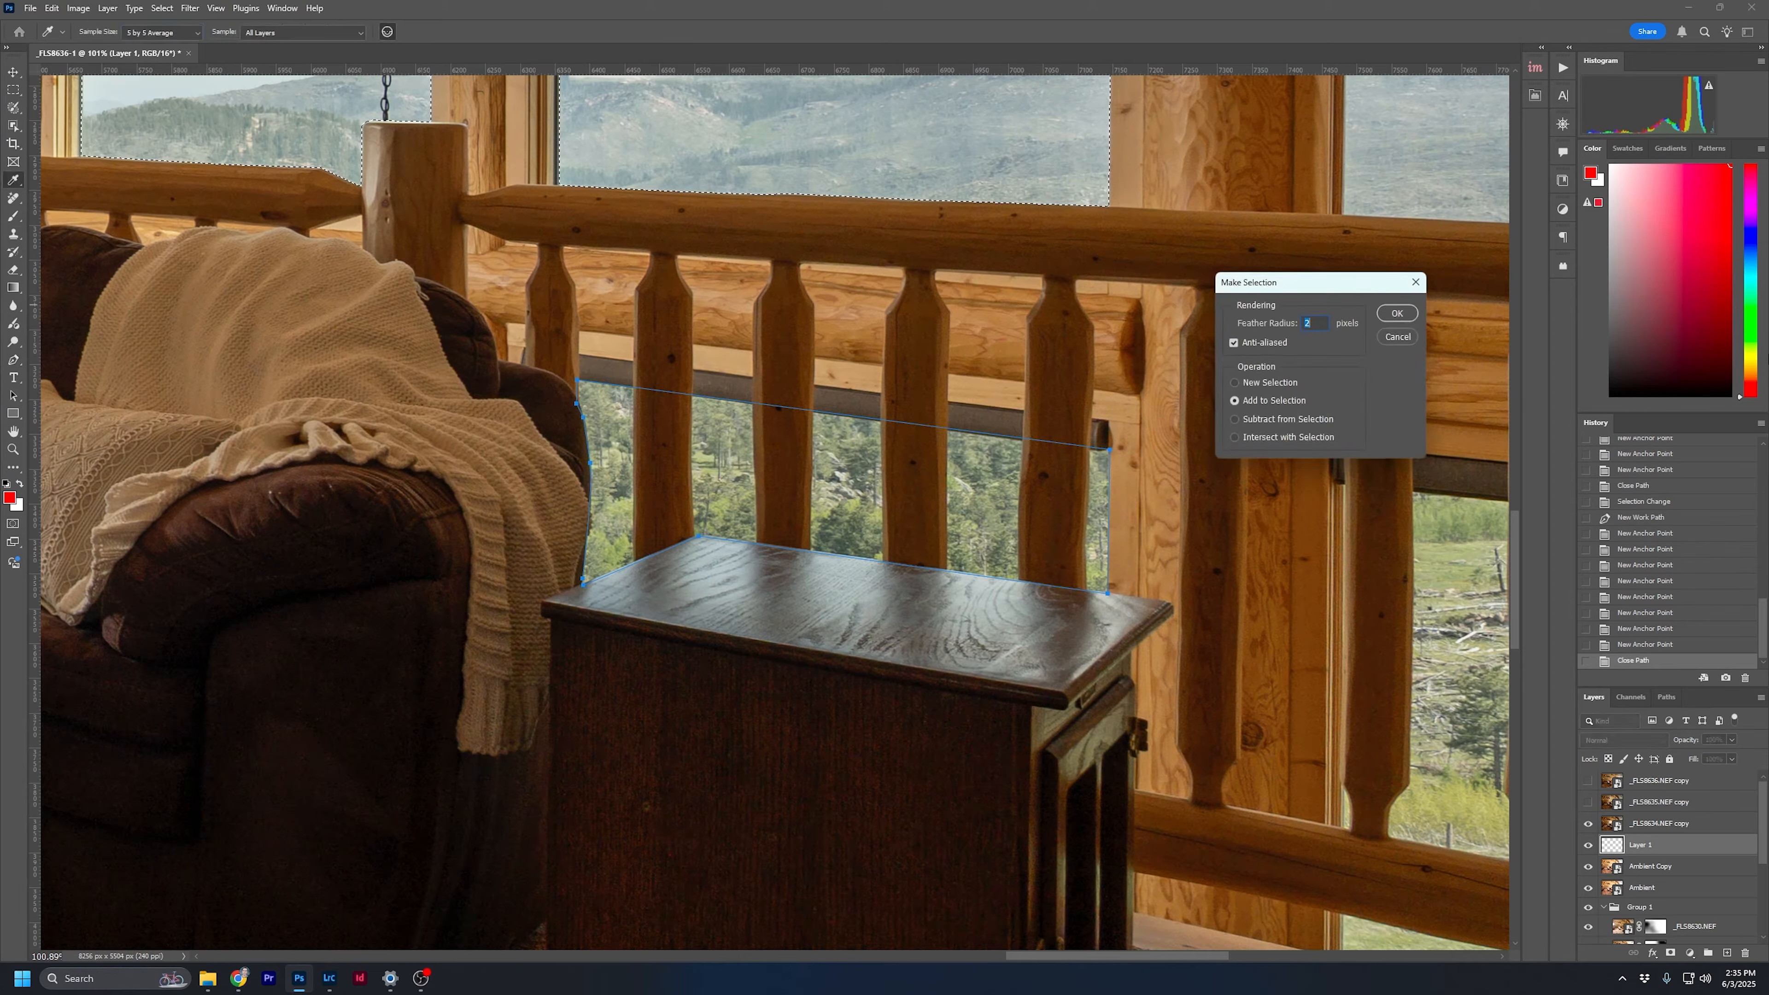
{"action": "left_click", "coordinate": [1397, 313]}
Start a path for the far-right lower window, running down its left frame and along the sill past the image edge
{"action": "left_click_drag", "start_coordinate": [1366, 679], "coordinate": [1007, 671]}
{"action": "left_click", "coordinate": [961, 507]}
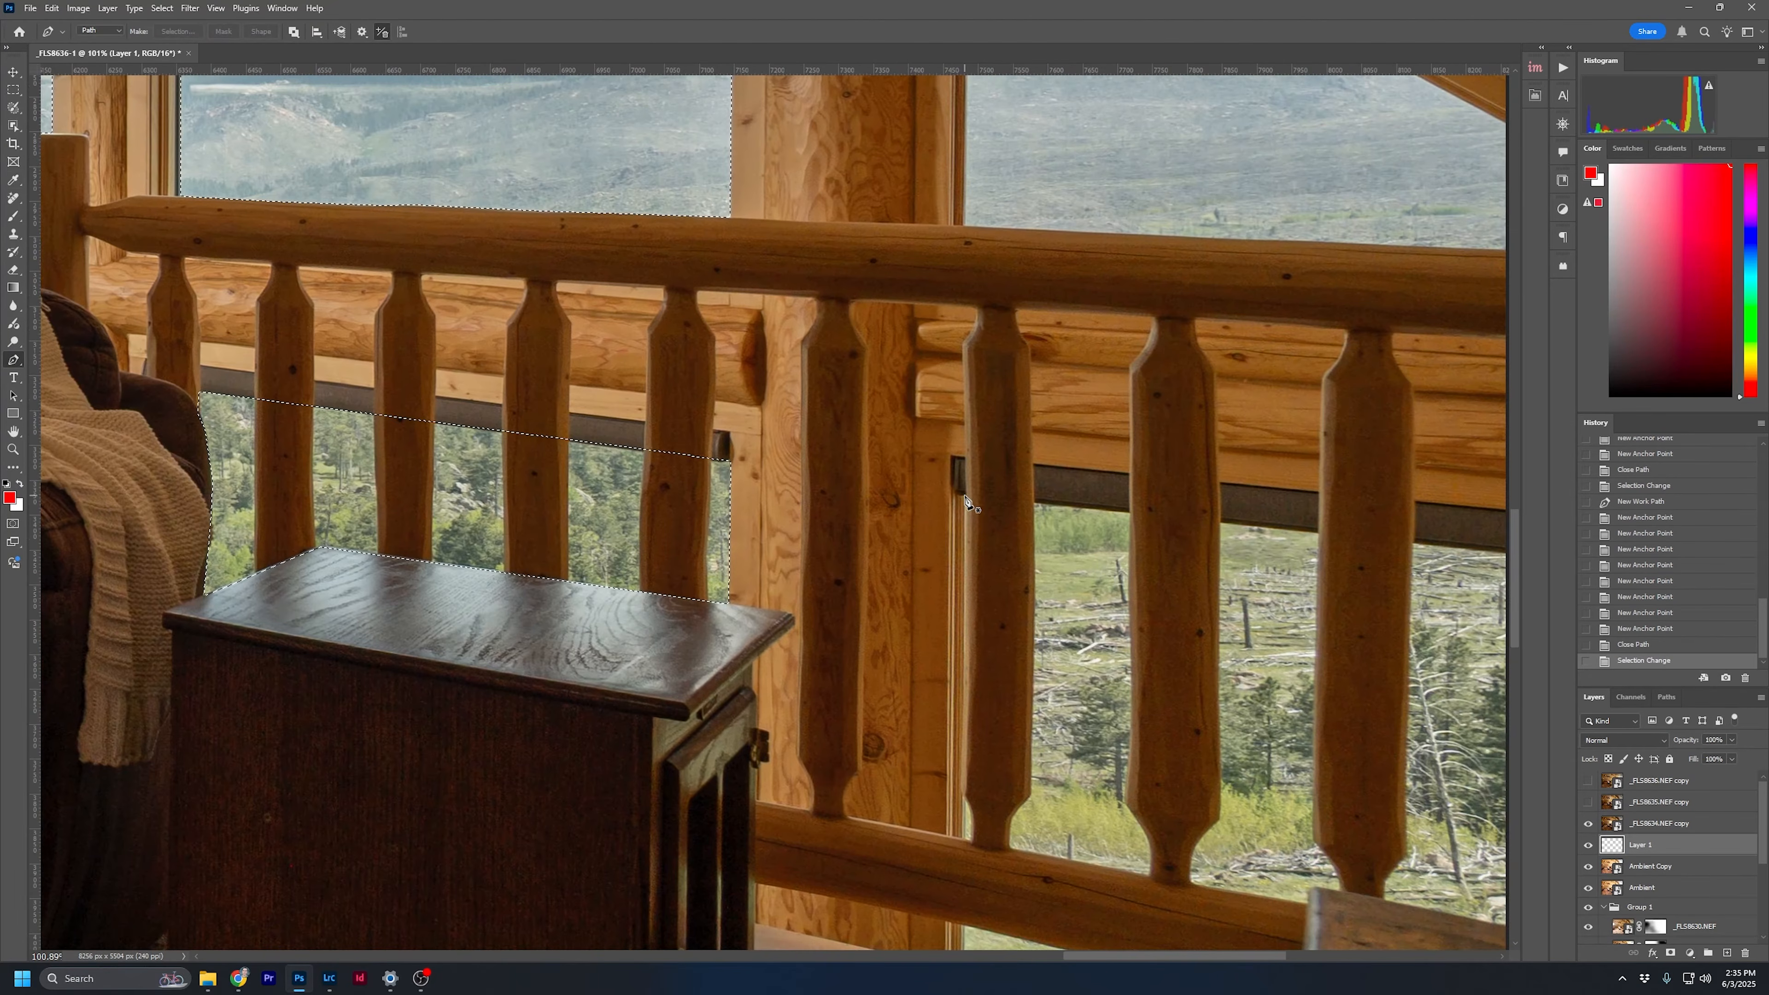
{"action": "scroll", "coordinate": [969, 507], "scroll_direction": "down", "scroll_amount": 5}
{"action": "scroll", "coordinate": [844, 786], "scroll_direction": "right", "scroll_amount": 2}
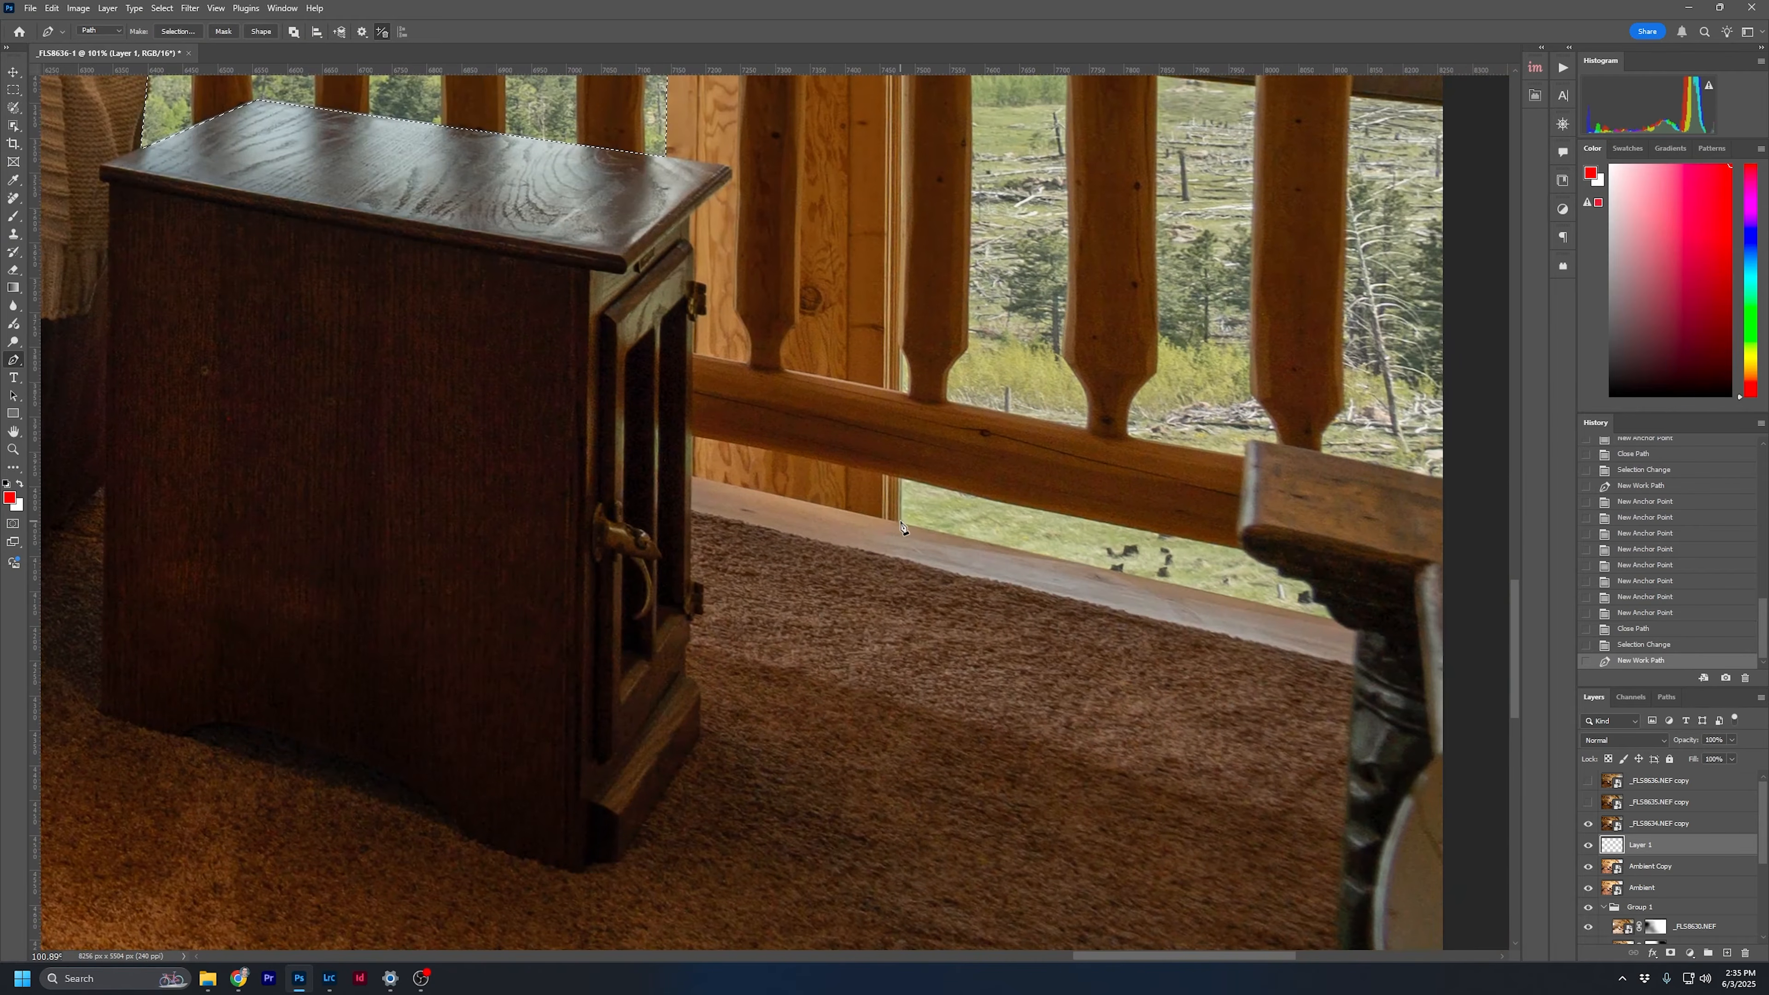
{"action": "left_click", "coordinate": [901, 521]}
{"action": "scroll", "coordinate": [857, 585], "scroll_direction": "right", "scroll_amount": 4}
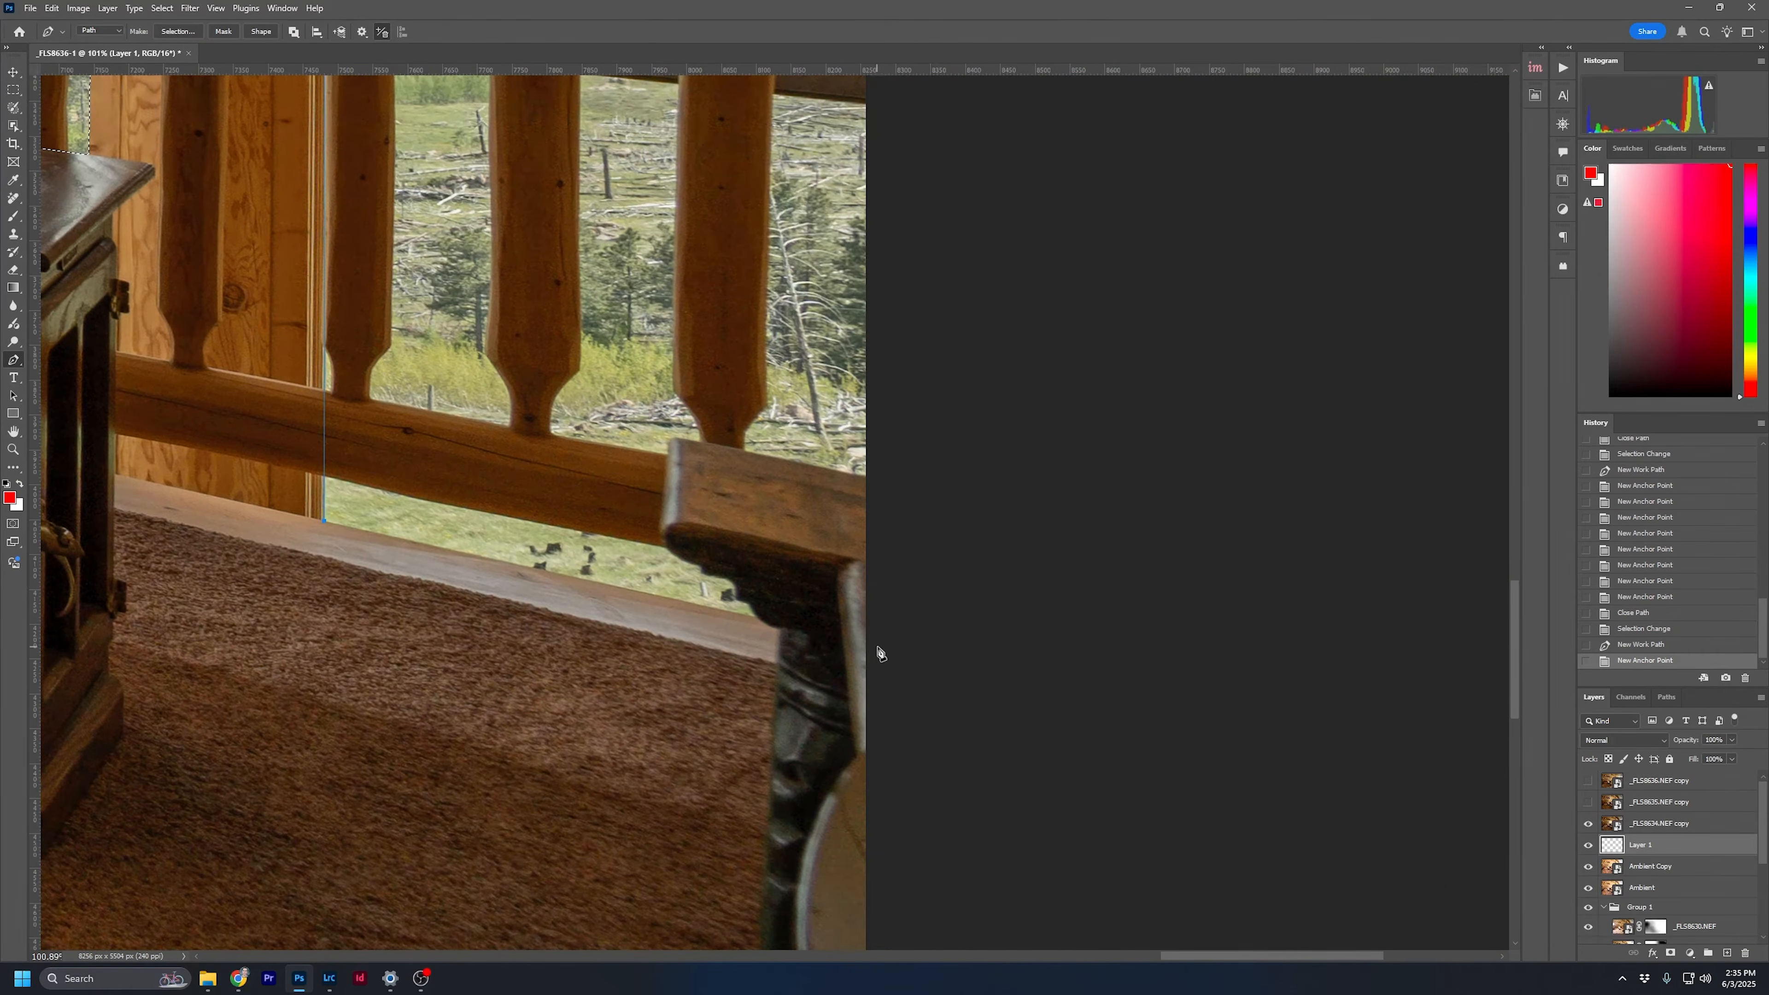
{"action": "left_click", "coordinate": [892, 658]}
Close the far-right lower window's path below its shade and add it to the selection, anti-aliased with a 2-pixel feather
{"action": "scroll", "coordinate": [1003, 288], "scroll_direction": "up", "scroll_amount": 4}
{"action": "scroll", "coordinate": [905, 418], "scroll_direction": "right", "scroll_amount": 1}
{"action": "left_click", "coordinate": [865, 481]}
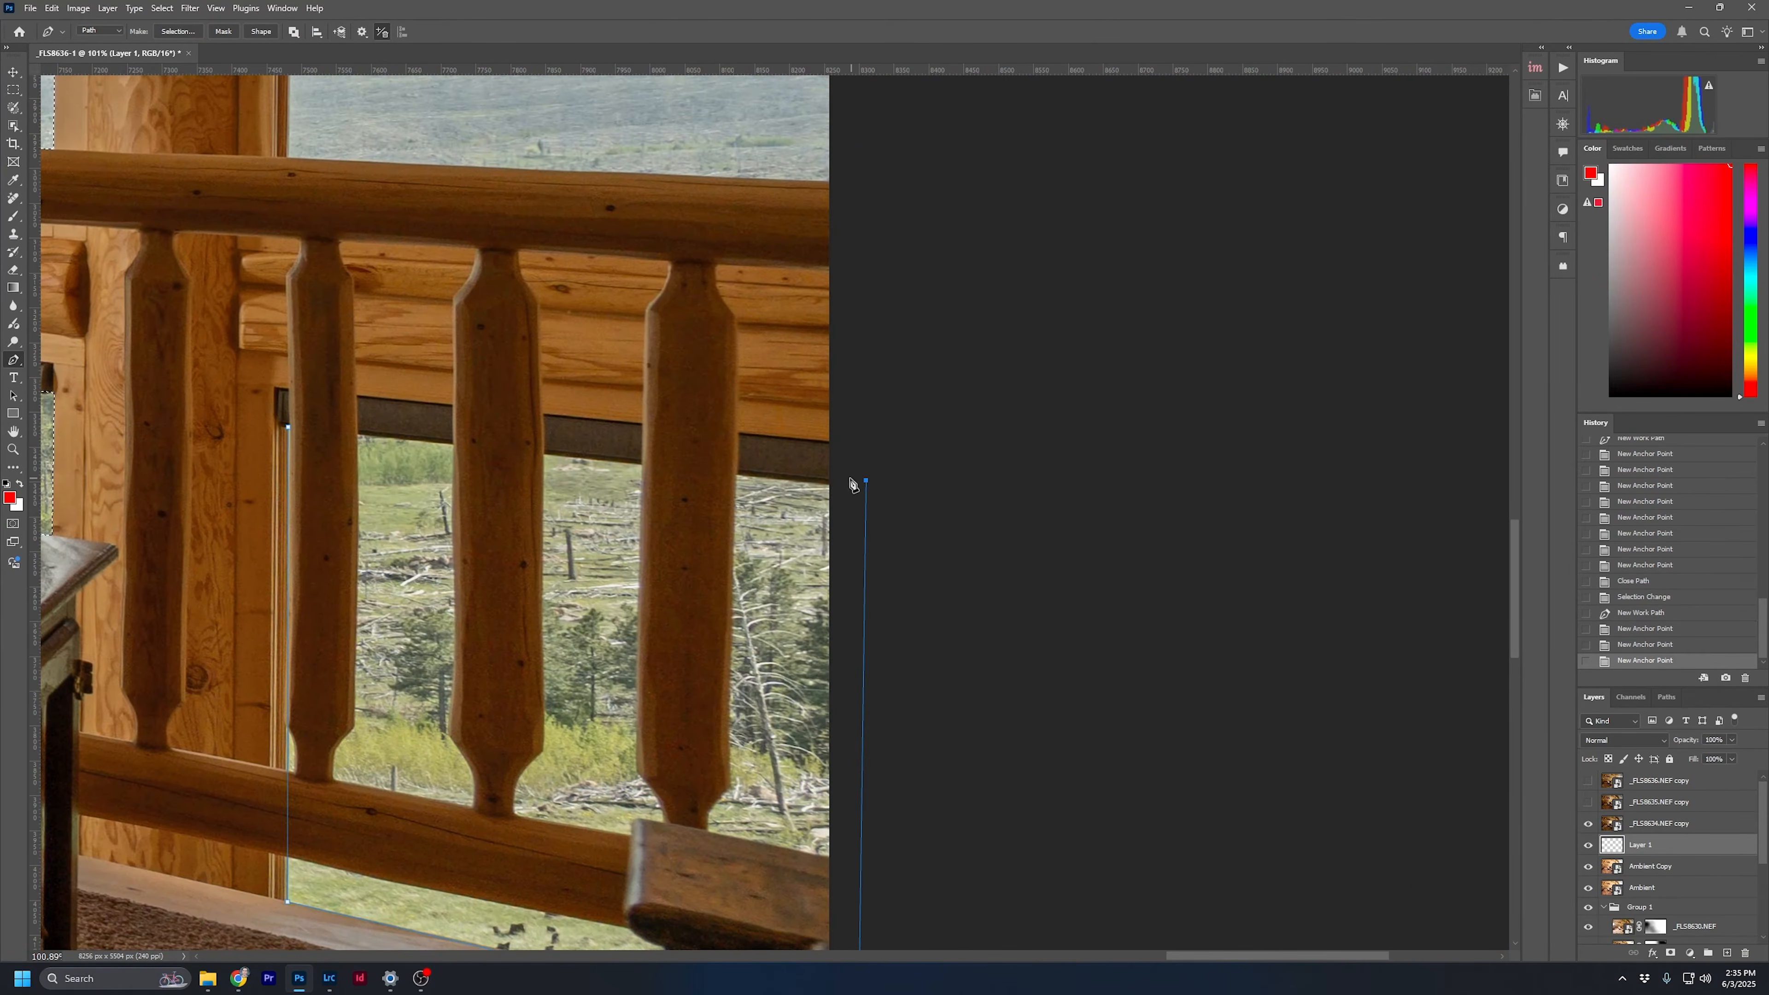
{"action": "left_click", "coordinate": [830, 485]}
{"action": "left_click", "coordinate": [288, 428]}
{"action": "left_click", "coordinate": [177, 33]}
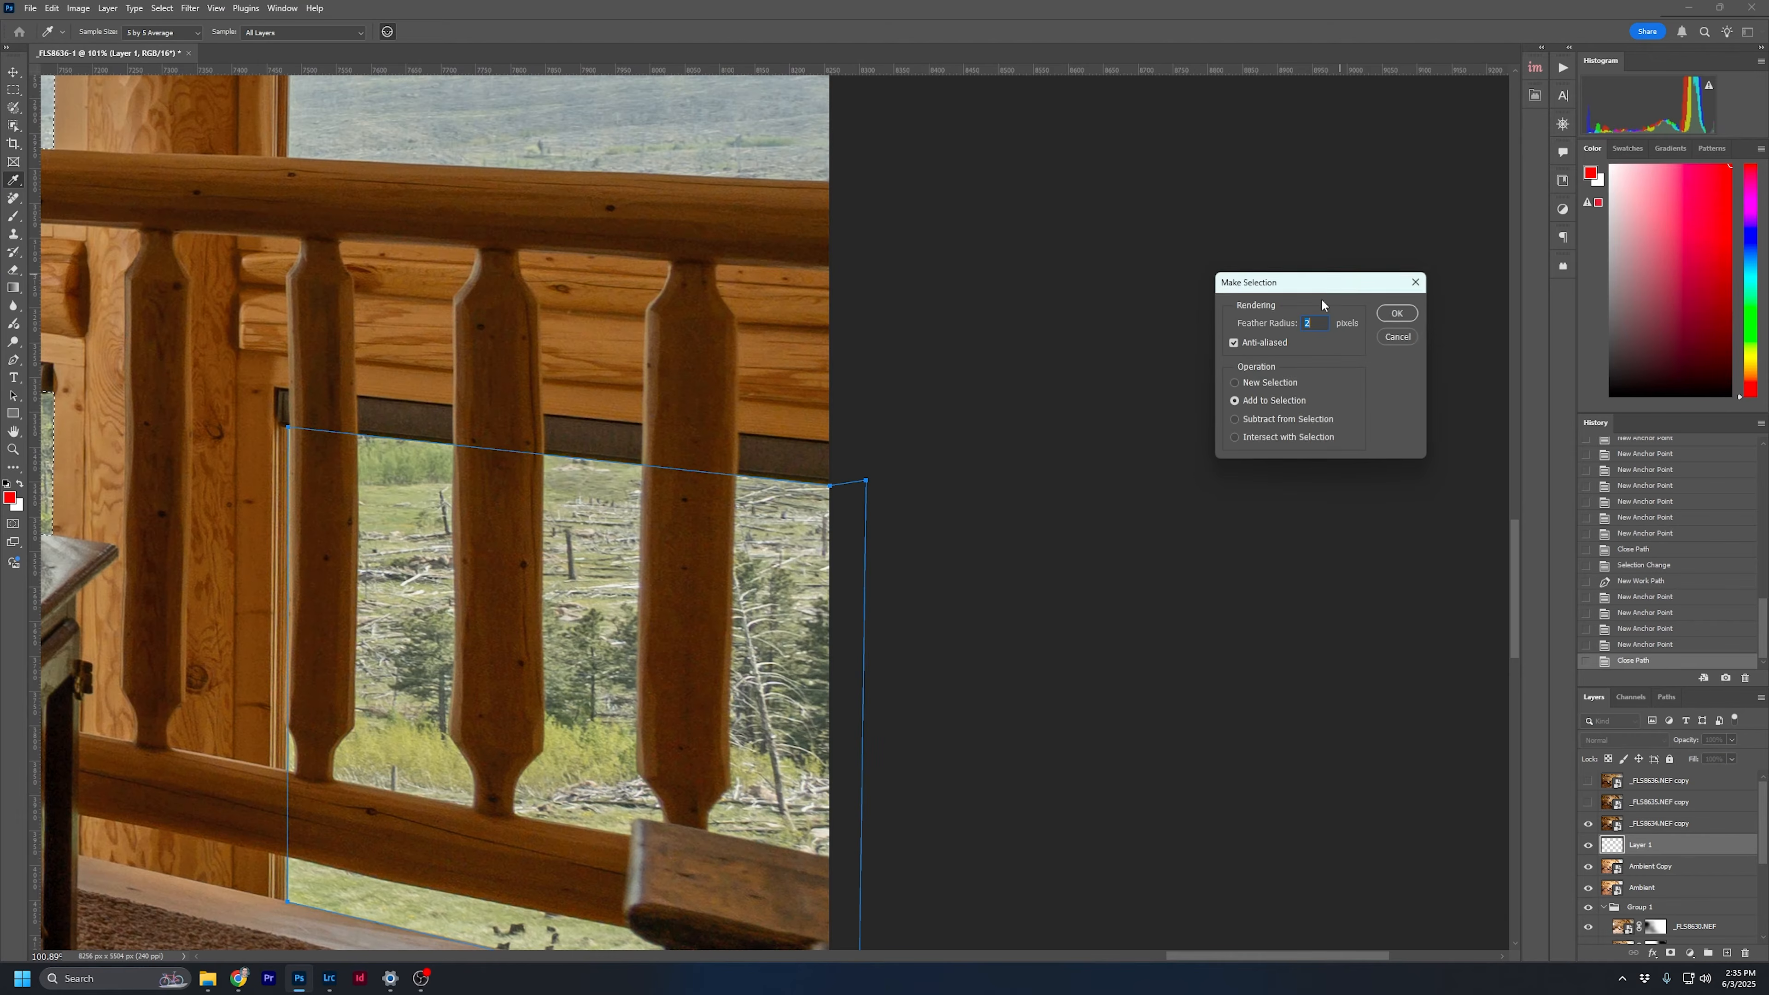
{"action": "left_click", "coordinate": [1392, 307]}
Start a path for the far-right upper window, following the handrail from the image edge and the left frame to the peak
{"action": "scroll", "coordinate": [1191, 738], "scroll_direction": "up", "scroll_amount": 6}
{"action": "scroll", "coordinate": [1191, 738], "scroll_direction": "left", "scroll_amount": 3}
{"action": "left_click", "coordinate": [1218, 730]}
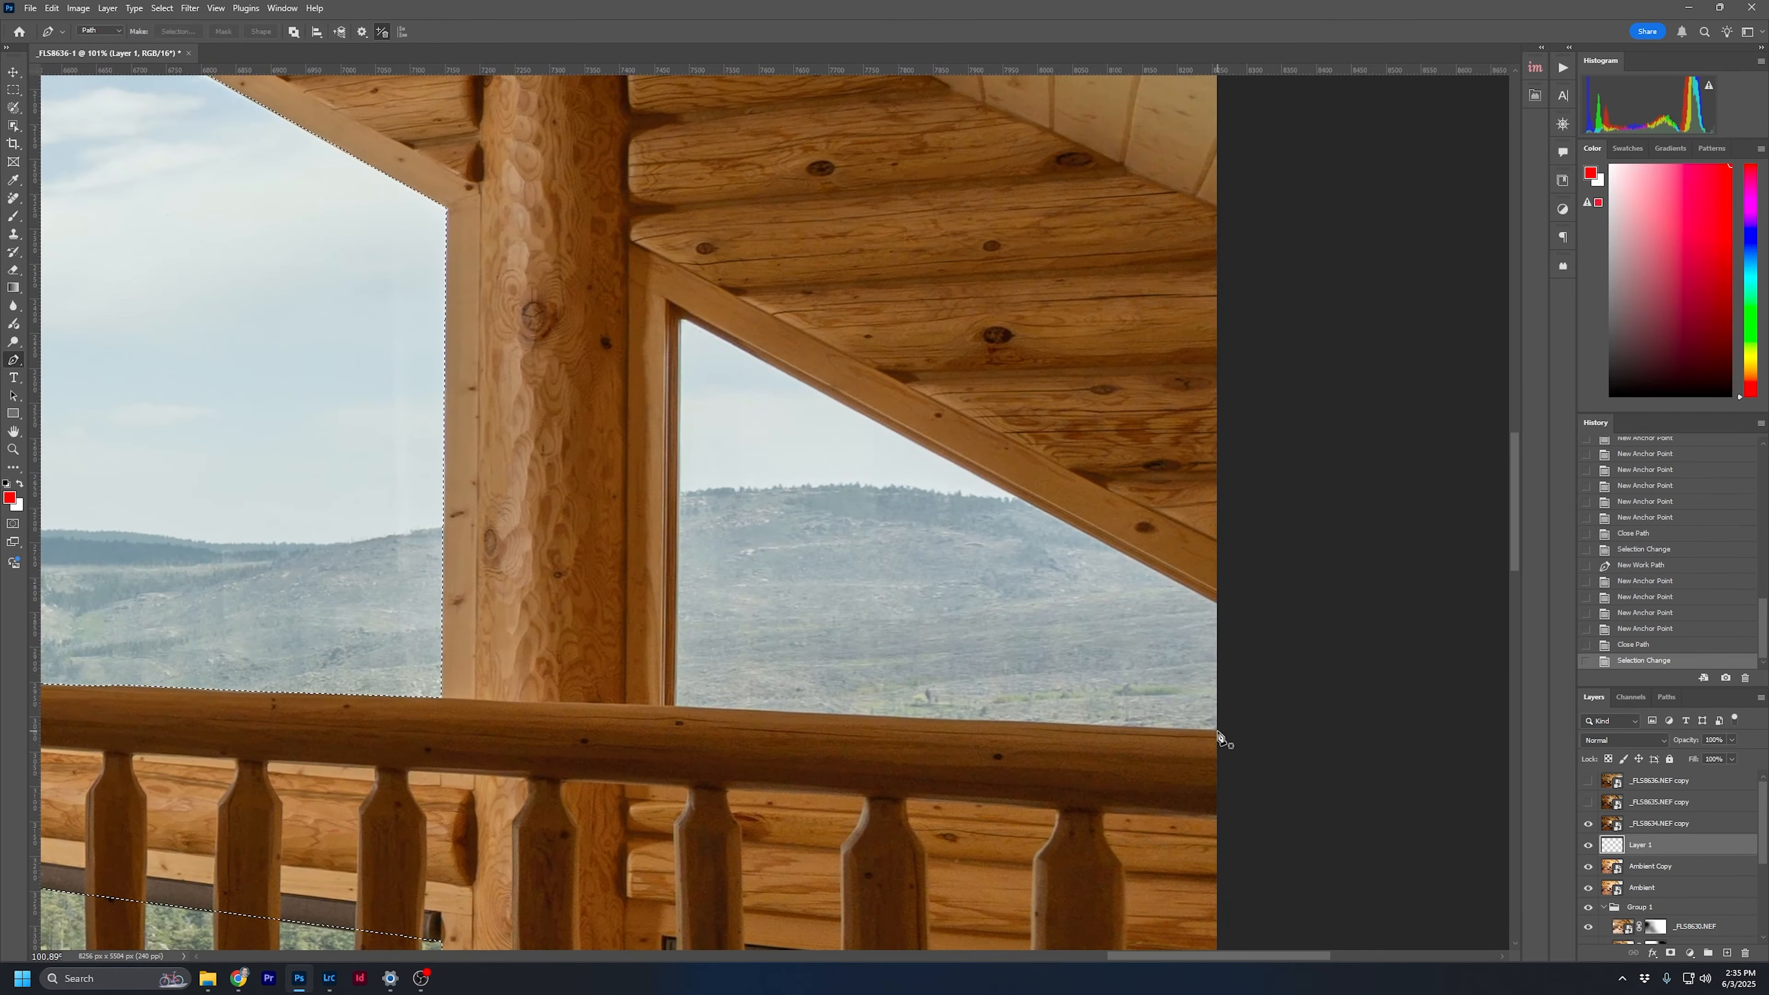
{"action": "left_click", "coordinate": [676, 707]}
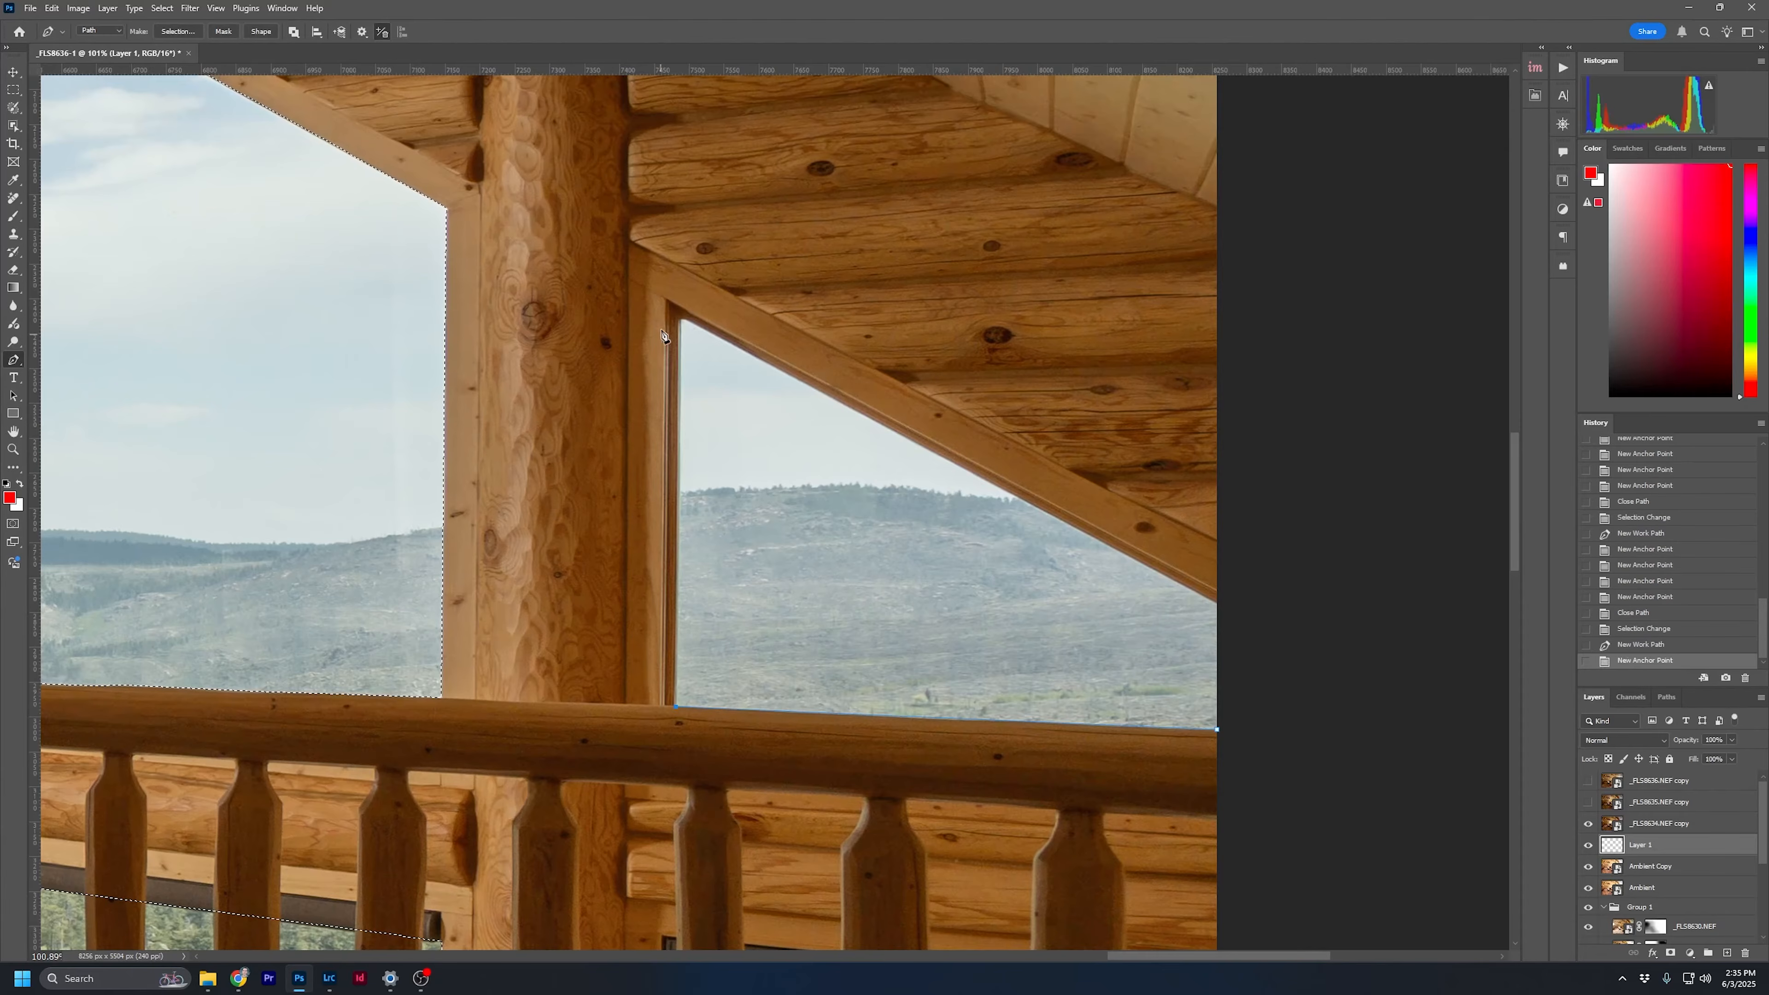
{"action": "left_click", "coordinate": [683, 321]}
{"action": "left_click", "coordinate": [686, 323]}
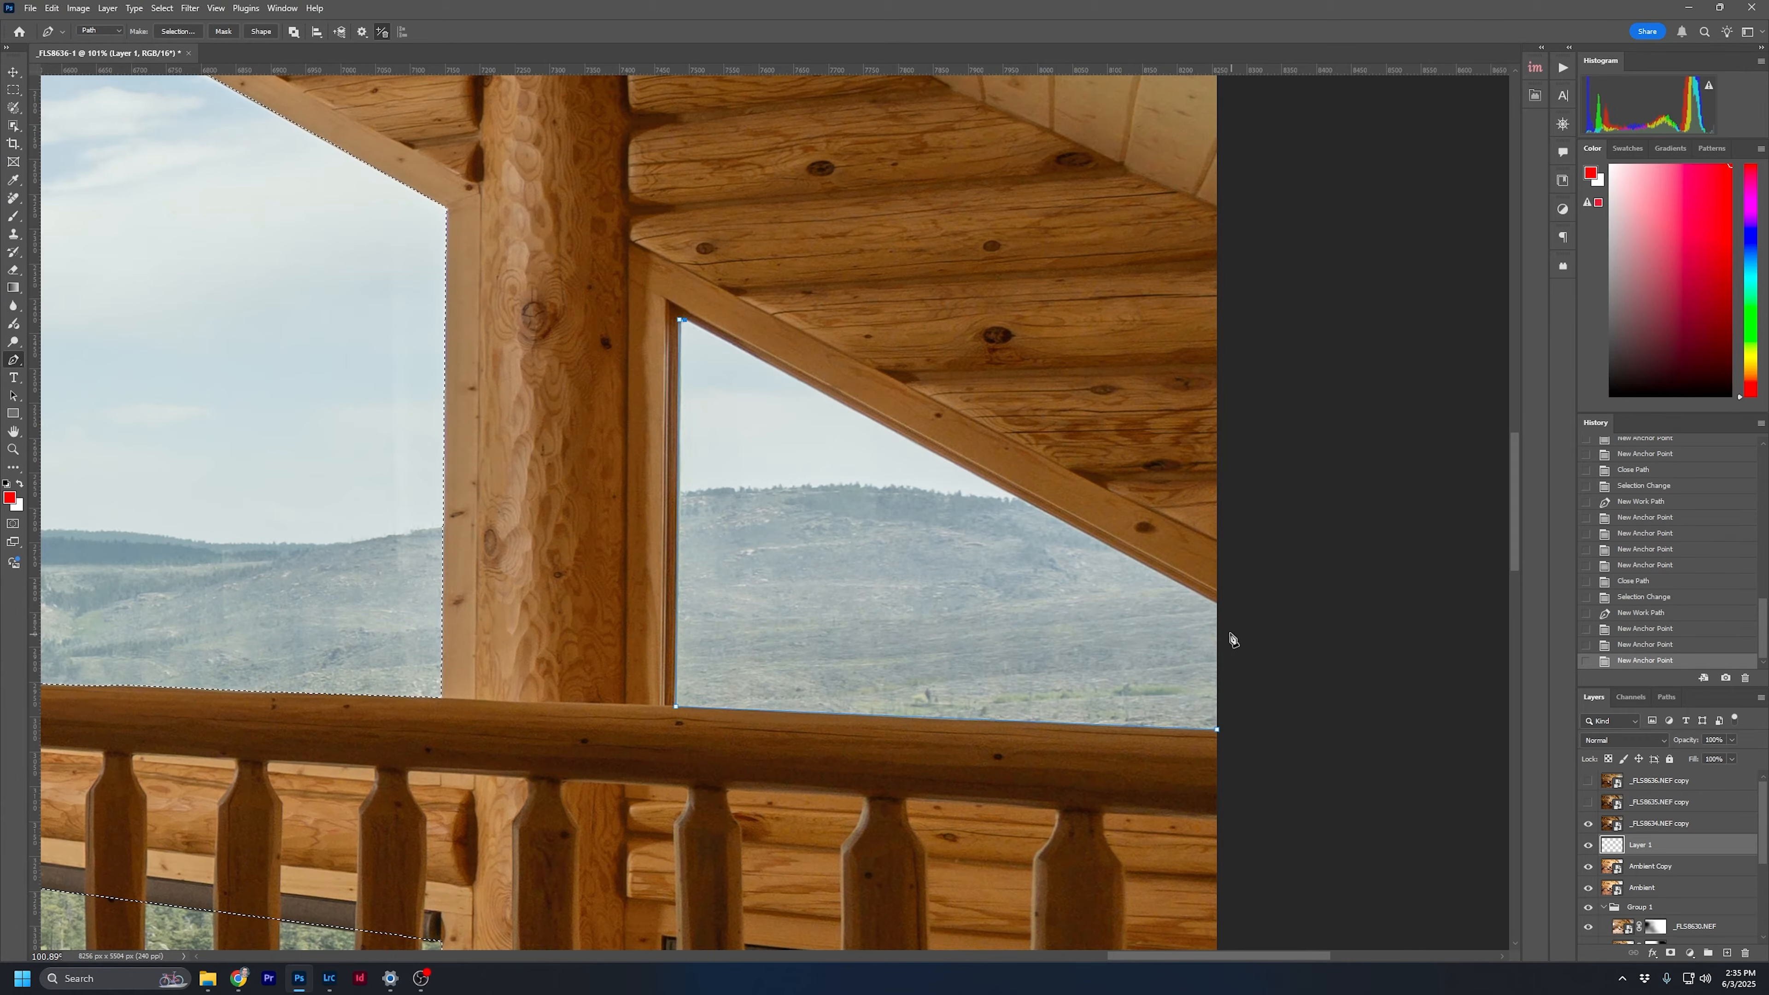
Continue the path down the sloped trim and around outside the image edge, and add it to the selection with a 2-pixel feather
{"action": "left_click", "coordinate": [1217, 603]}
{"action": "left_click", "coordinate": [1246, 631]}
{"action": "left_click", "coordinate": [1266, 715]}
{"action": "left_click", "coordinate": [1235, 727]}
{"action": "left_click", "coordinate": [178, 31]}
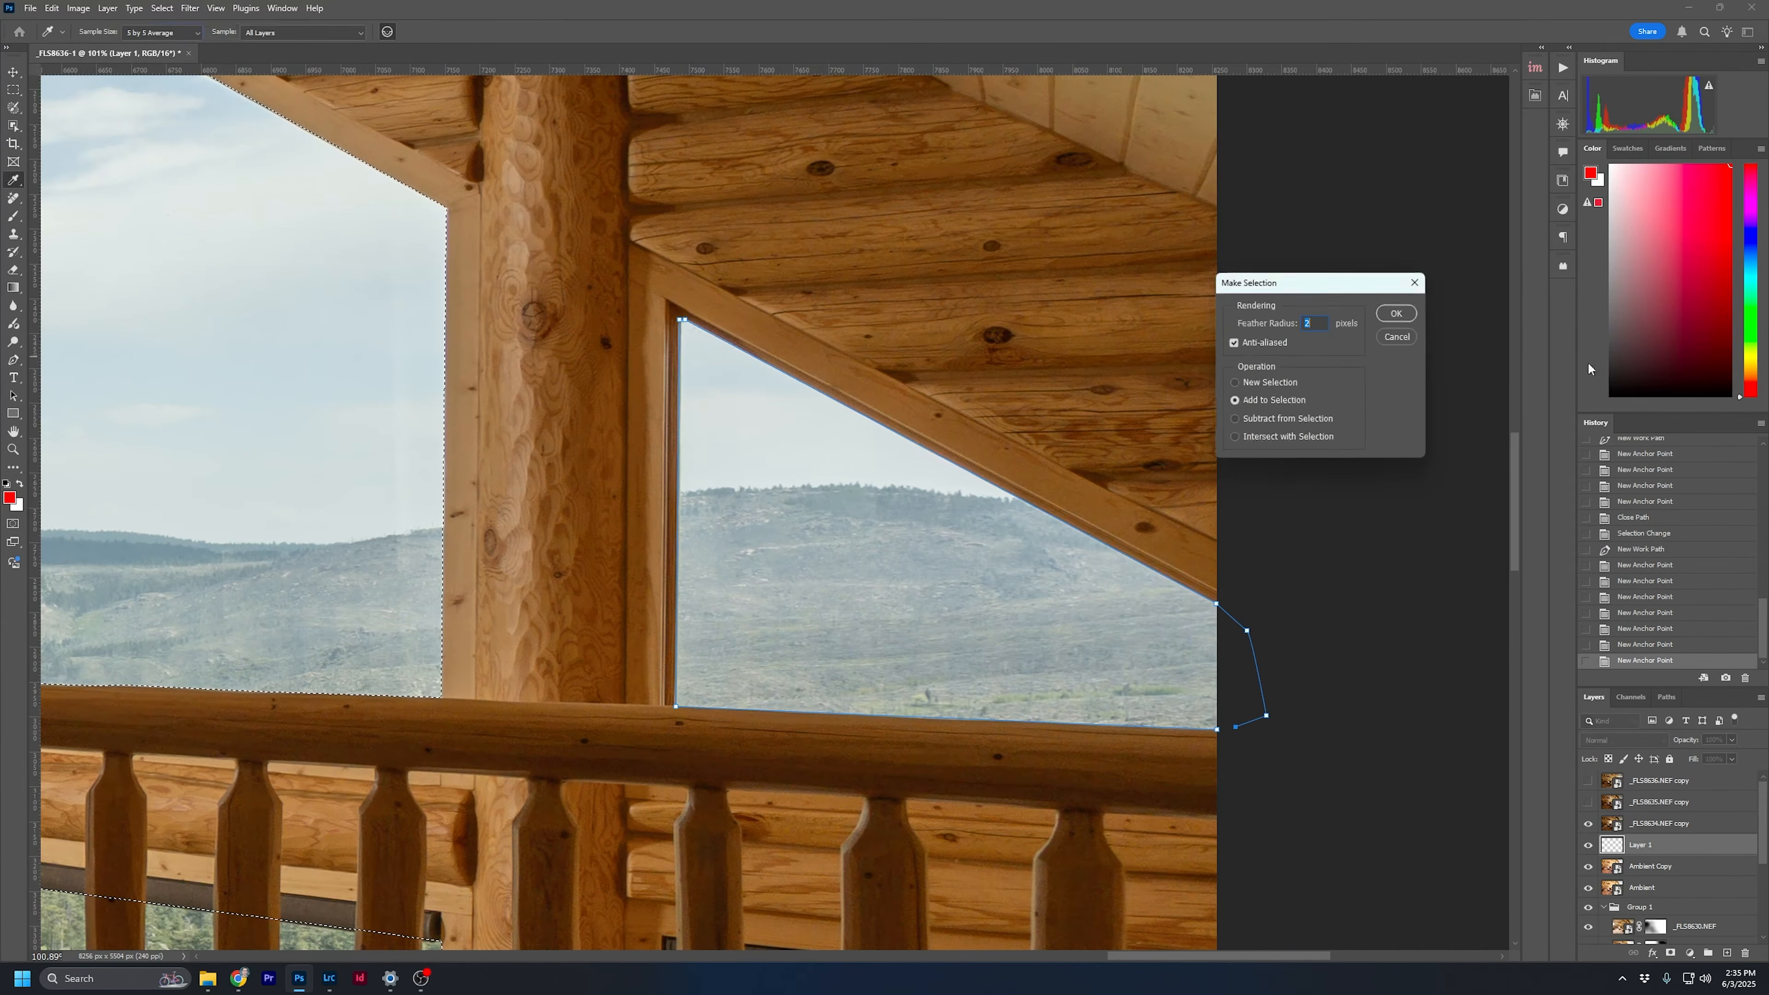
{"action": "left_click", "coordinate": [1399, 314]}
Add a layer mask to Layer 1 from the window selection and inspect the mask on its own before returning to the image
{"action": "scroll", "coordinate": [1149, 558], "scroll_direction": "down", "scroll_amount": 9}
{"action": "left_click_drag", "start_coordinate": [891, 488], "coordinate": [1435, 499]}
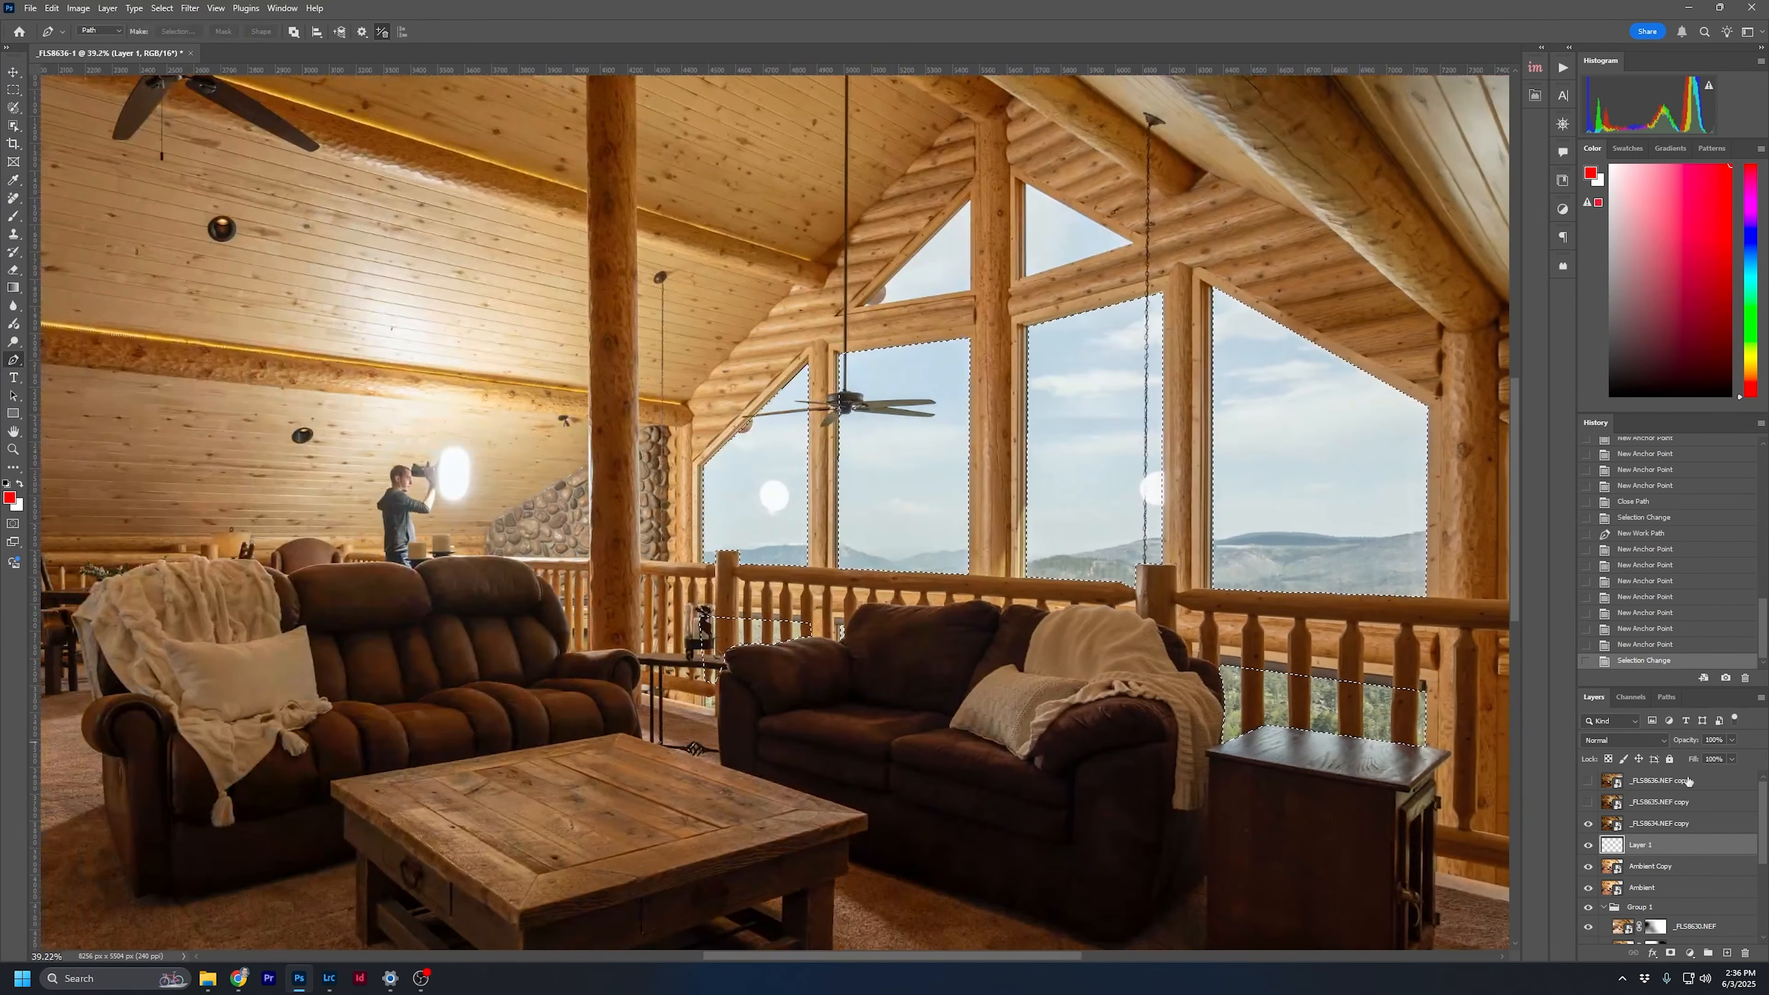
{"action": "left_click", "coordinate": [1670, 953]}
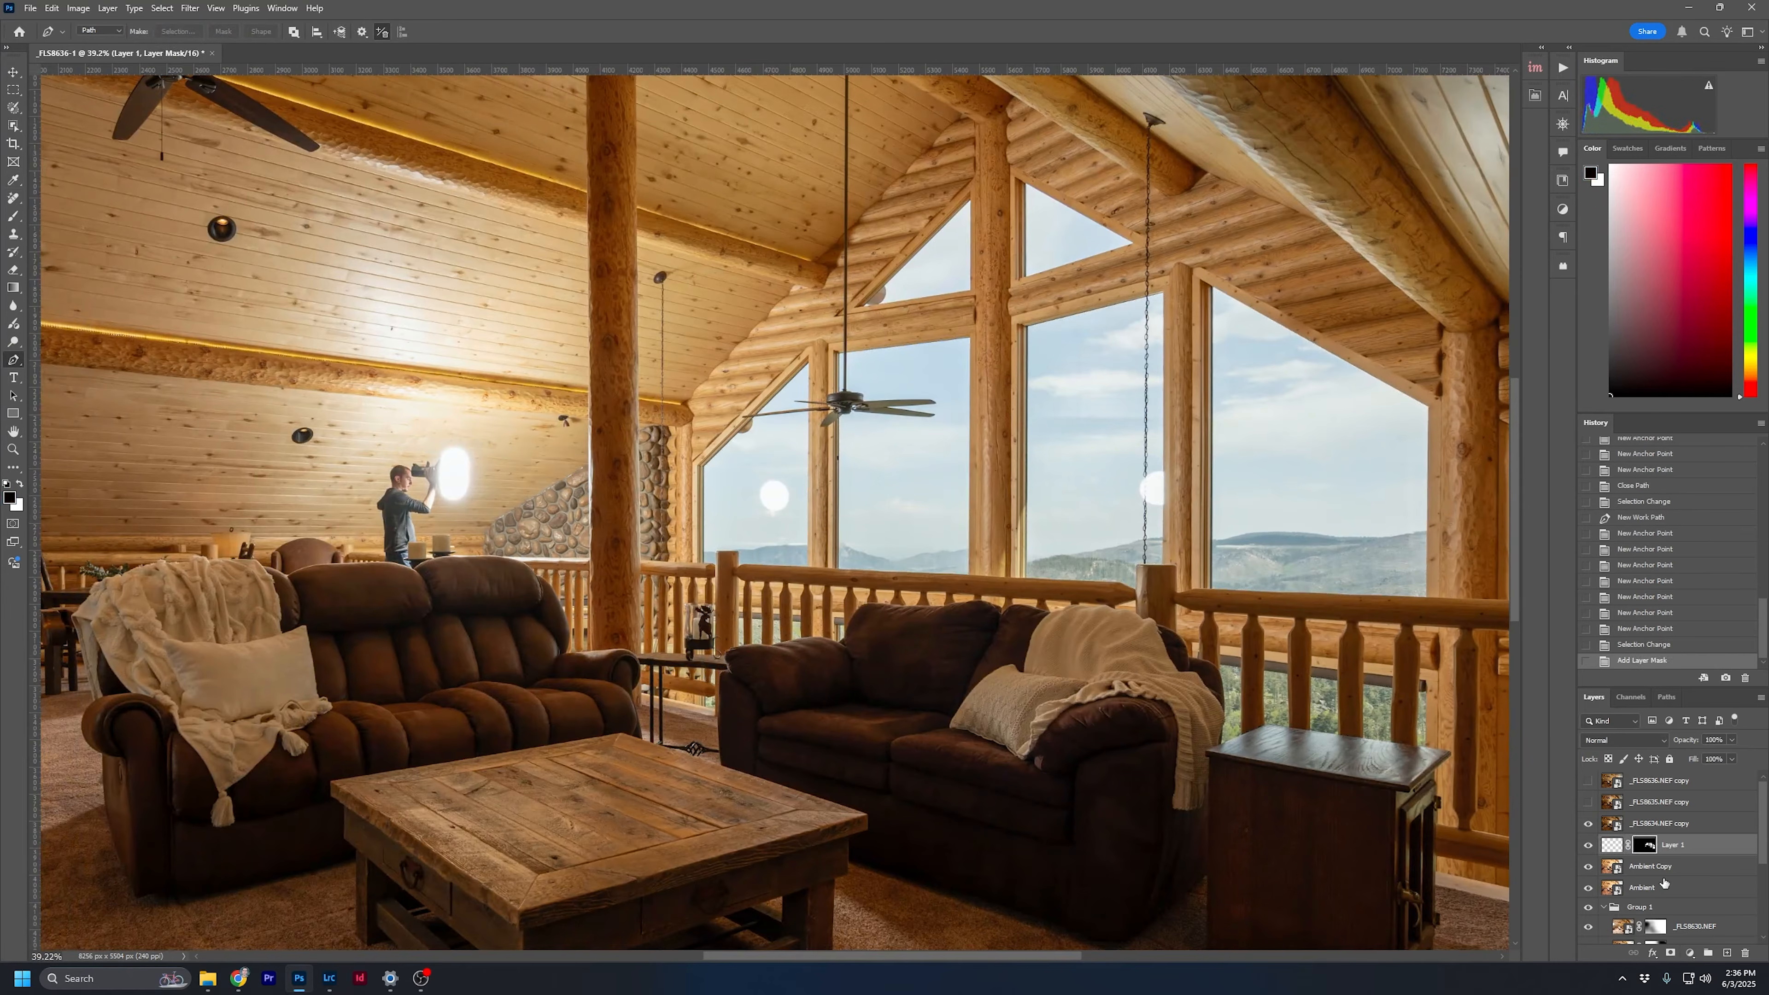
{"action": "left_click", "coordinate": [1647, 845], "text": "alt"}
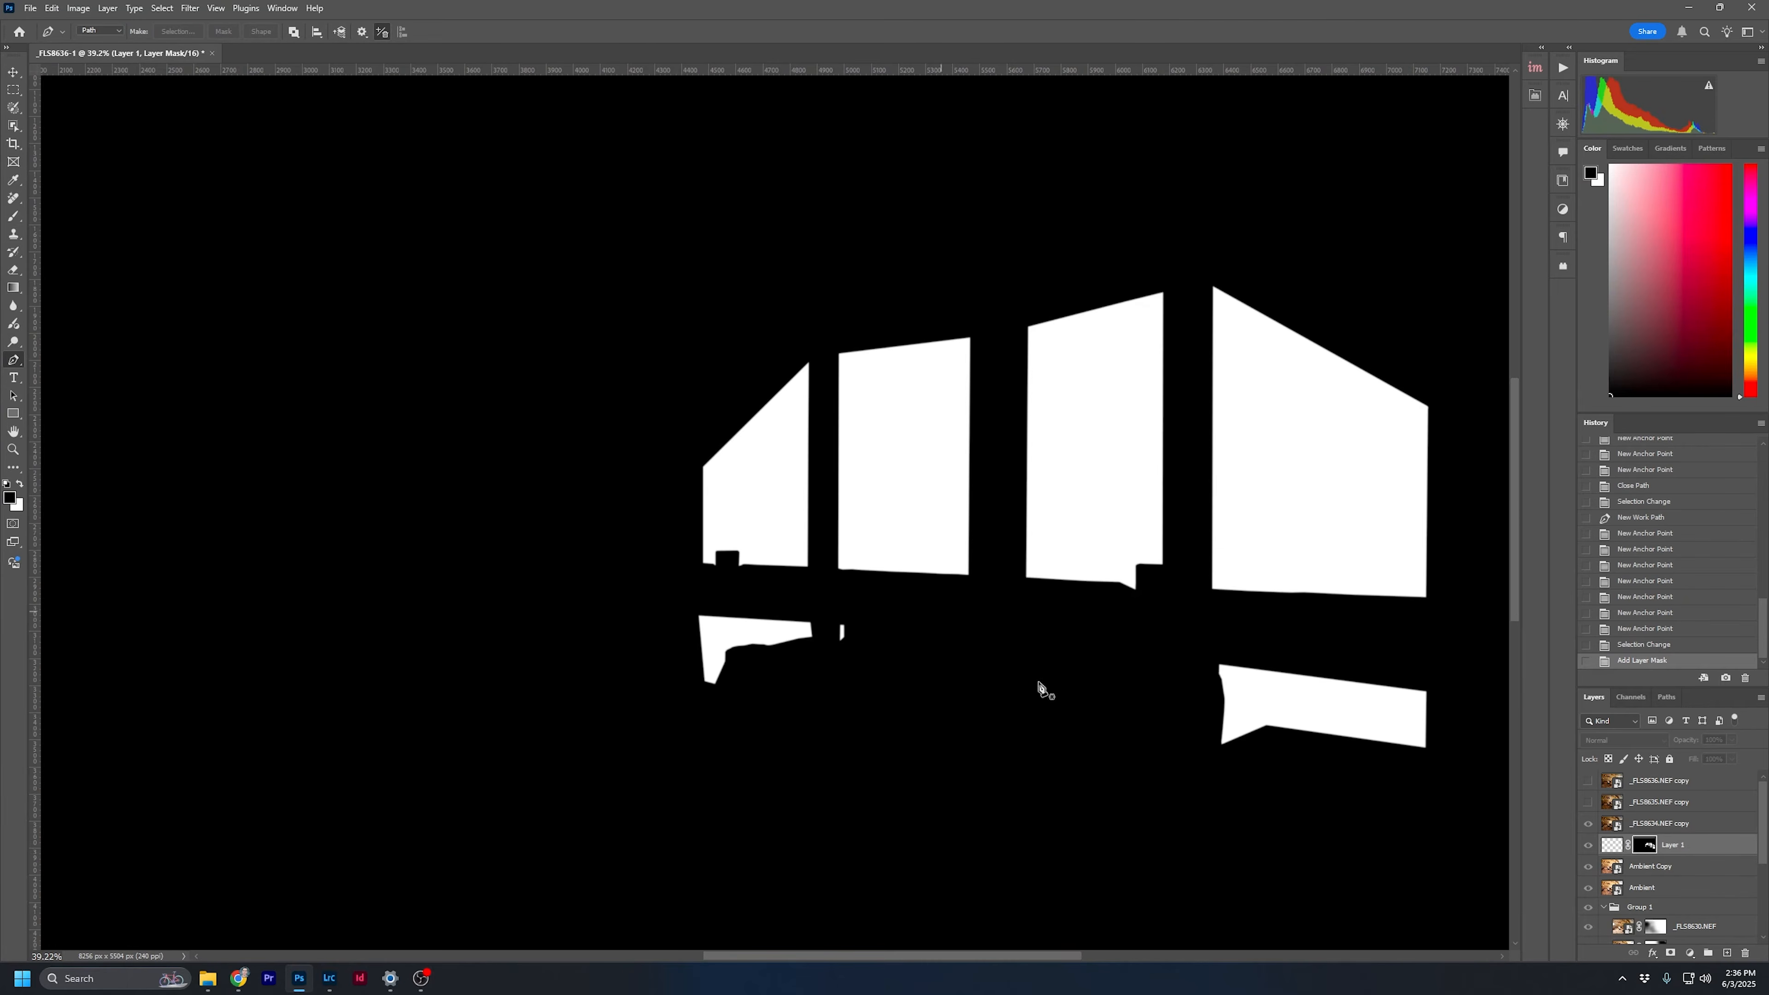
{"action": "left_click", "coordinate": [1646, 845], "text": "alt"}
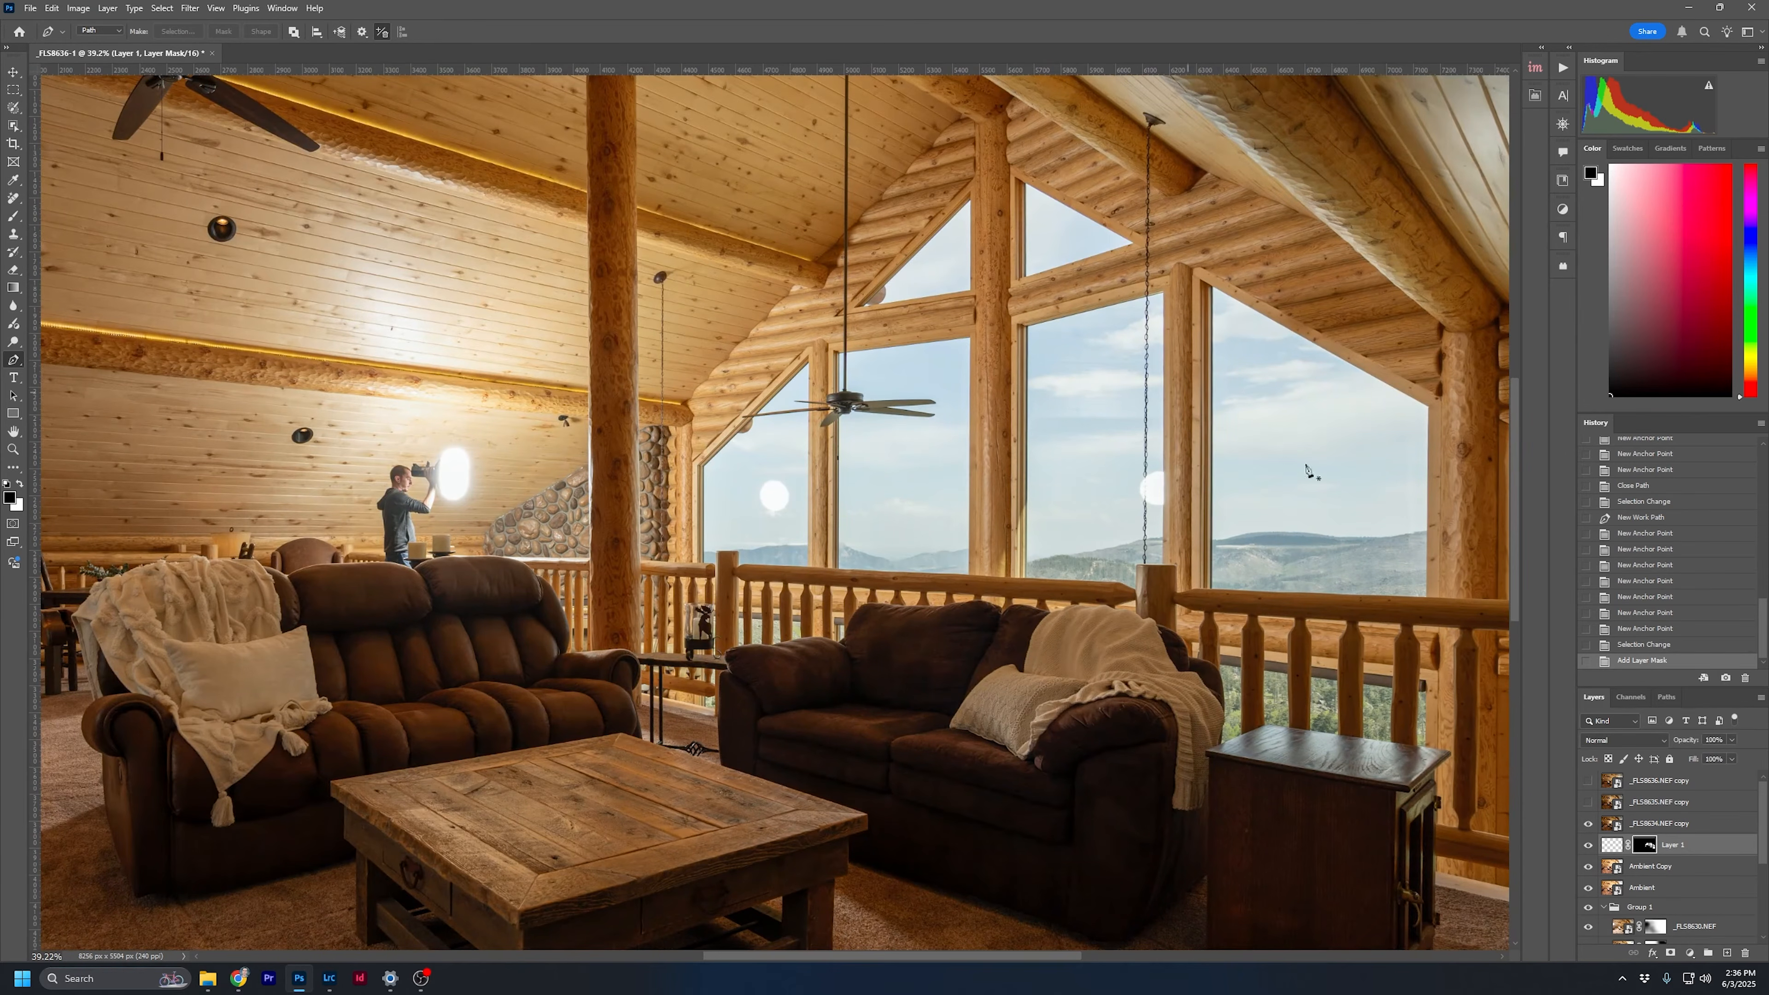
Trace a closed path around the left triangular window below the roof peak and convert it to a selection
{"action": "scroll", "coordinate": [1021, 273], "scroll_direction": "up", "scroll_amount": 5}
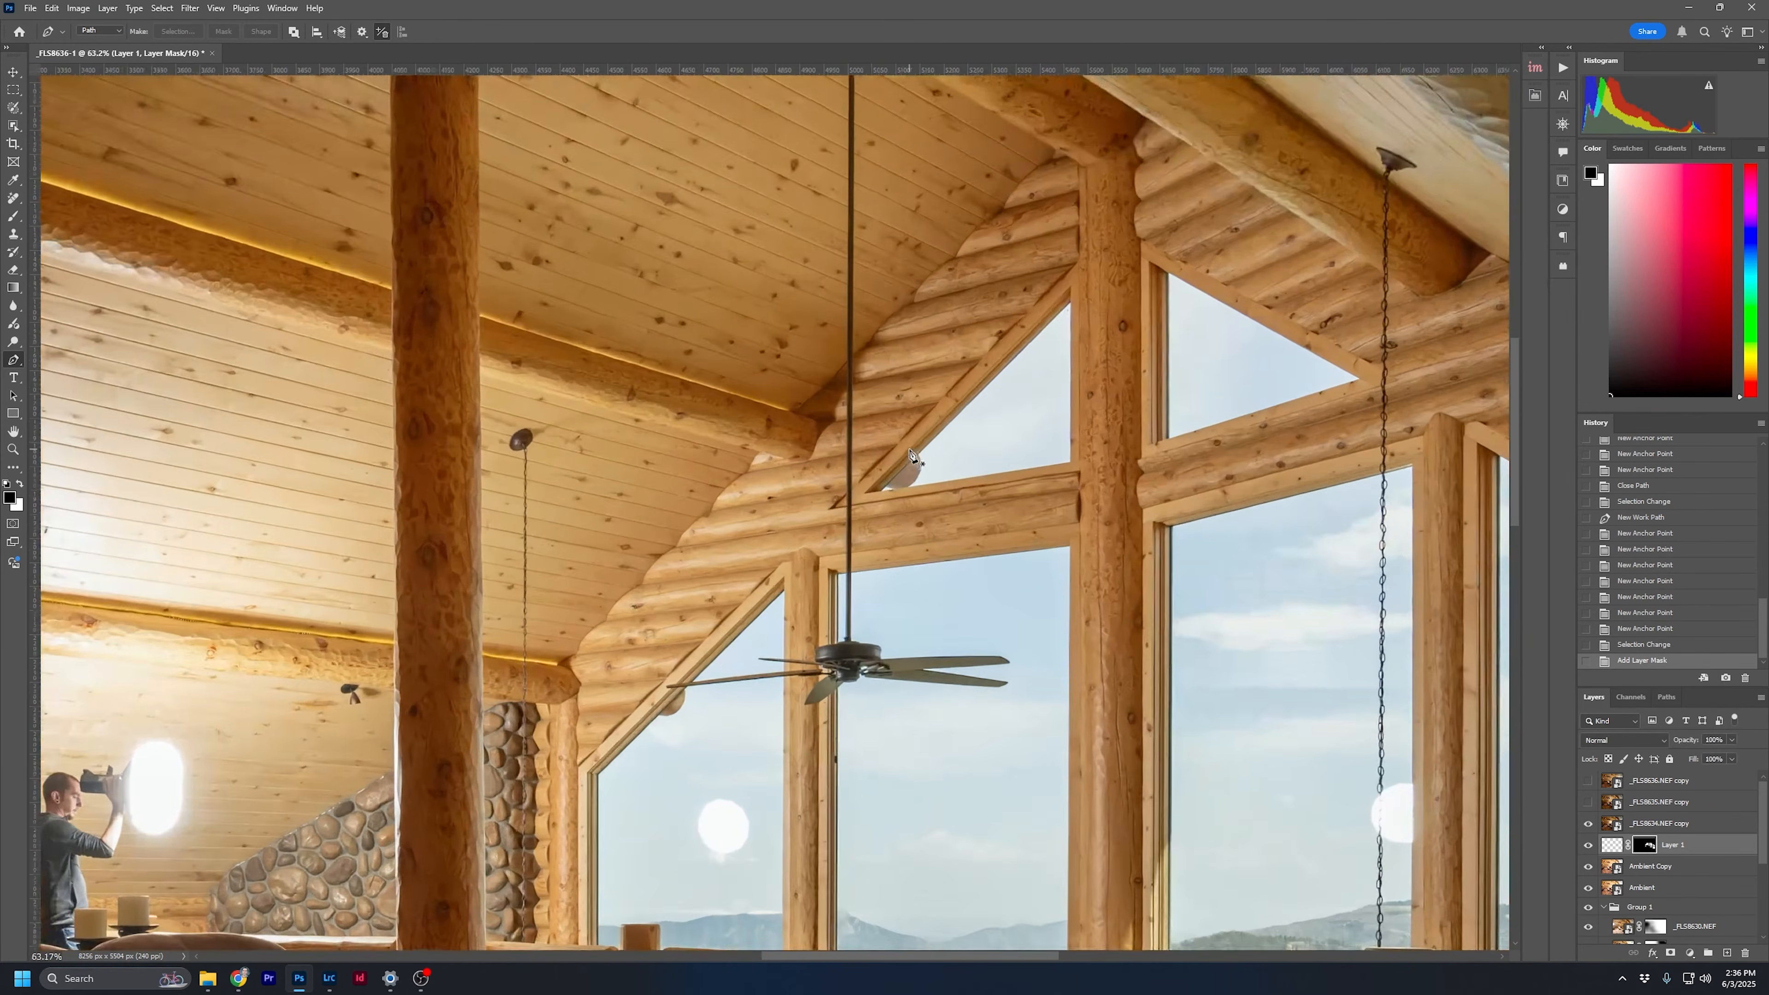
{"action": "scroll", "coordinate": [910, 453], "scroll_direction": "up", "scroll_amount": 6}
{"action": "left_click", "coordinate": [823, 584]}
{"action": "left_click_drag", "start_coordinate": [1234, 197], "coordinate": [923, 580]}
{"action": "left_click", "coordinate": [1121, 356]}
{"action": "scroll", "coordinate": [1141, 558], "scroll_direction": "down", "scroll_amount": 5}
{"action": "left_click", "coordinate": [1140, 549]}
{"action": "left_click", "coordinate": [535, 642]}
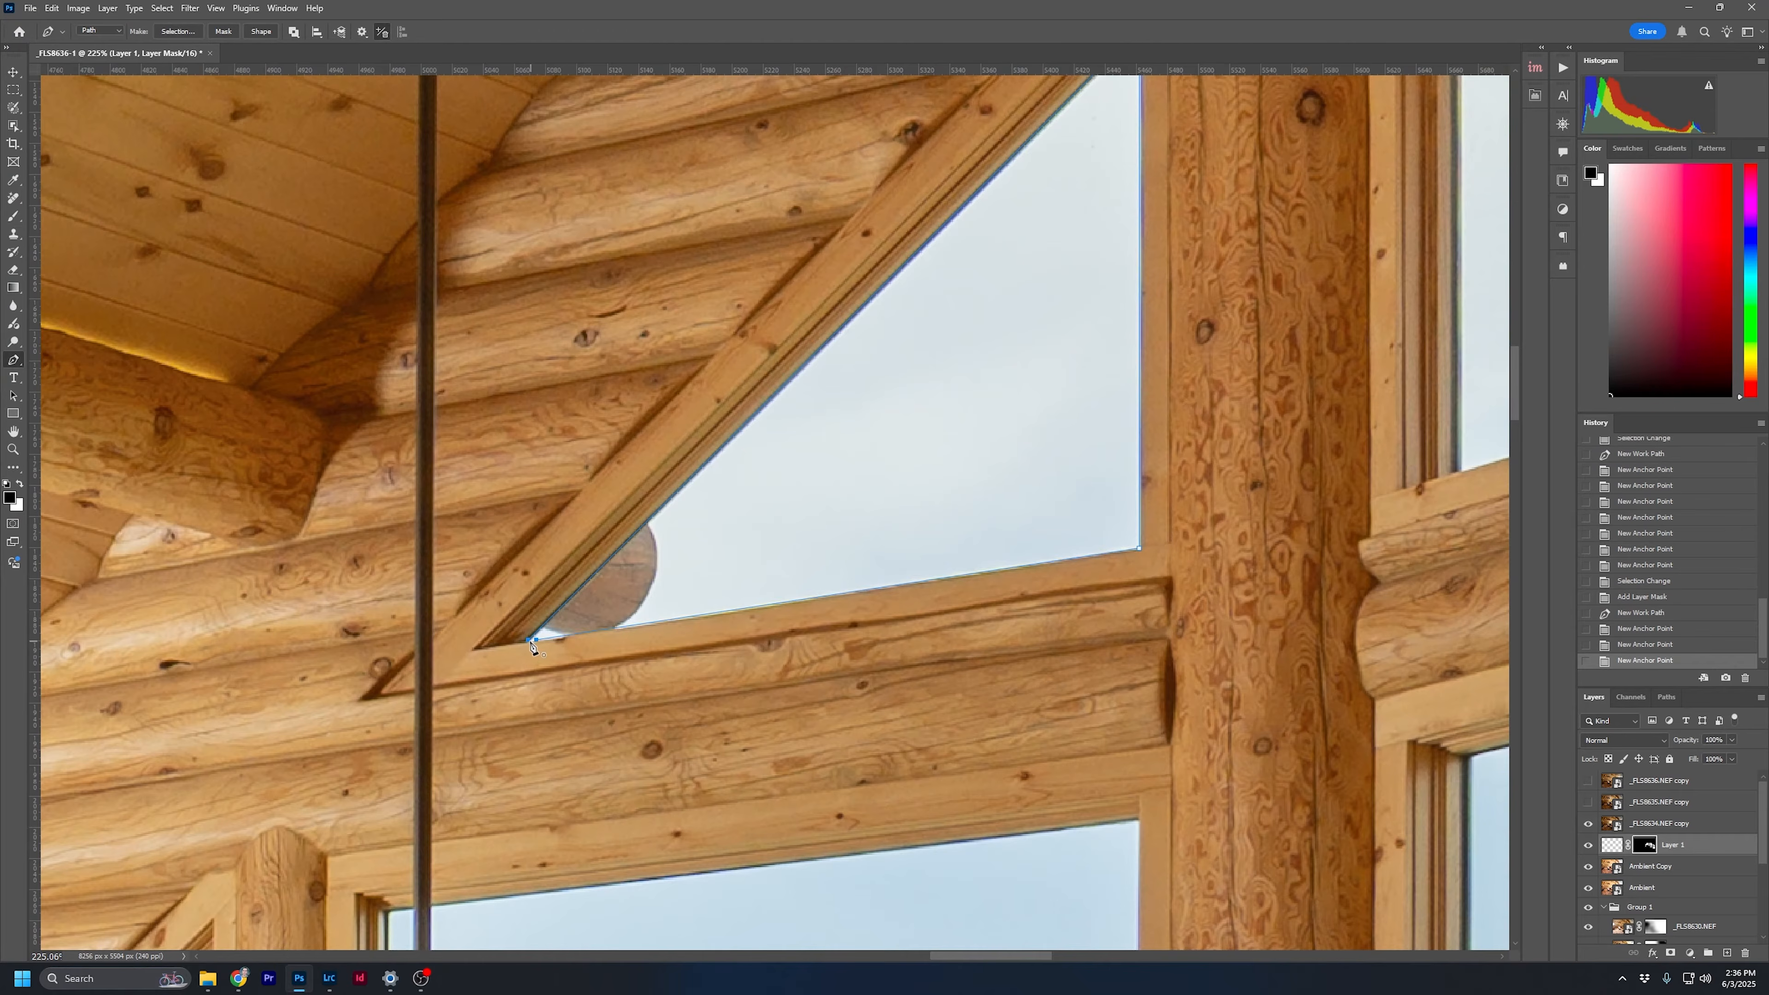
{"action": "left_click", "coordinate": [531, 641]}
{"action": "left_click", "coordinate": [179, 32]}
{"action": "left_click", "coordinate": [1398, 315]}
Trace a closed path around the right triangular window below the roof peak and add it to the selection
{"action": "left_click_drag", "start_coordinate": [1436, 136], "coordinate": [745, 359]}
{"action": "left_click", "coordinate": [767, 163]}
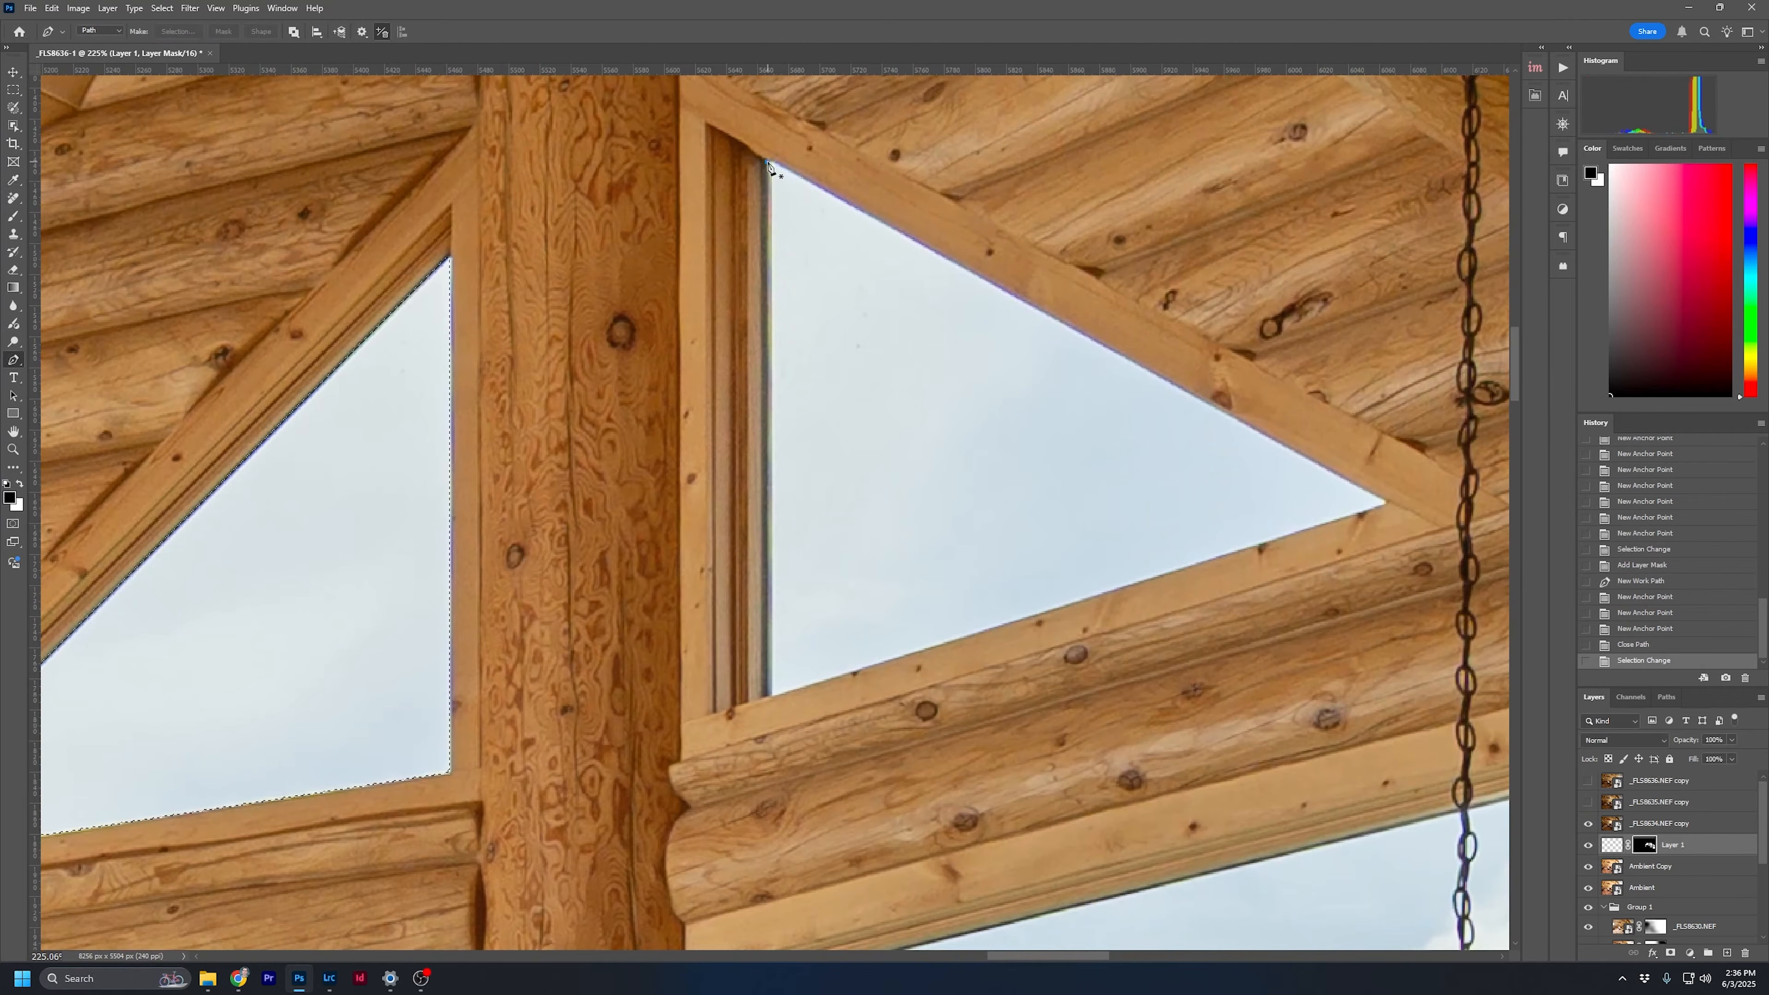
{"action": "left_click", "coordinate": [771, 696]}
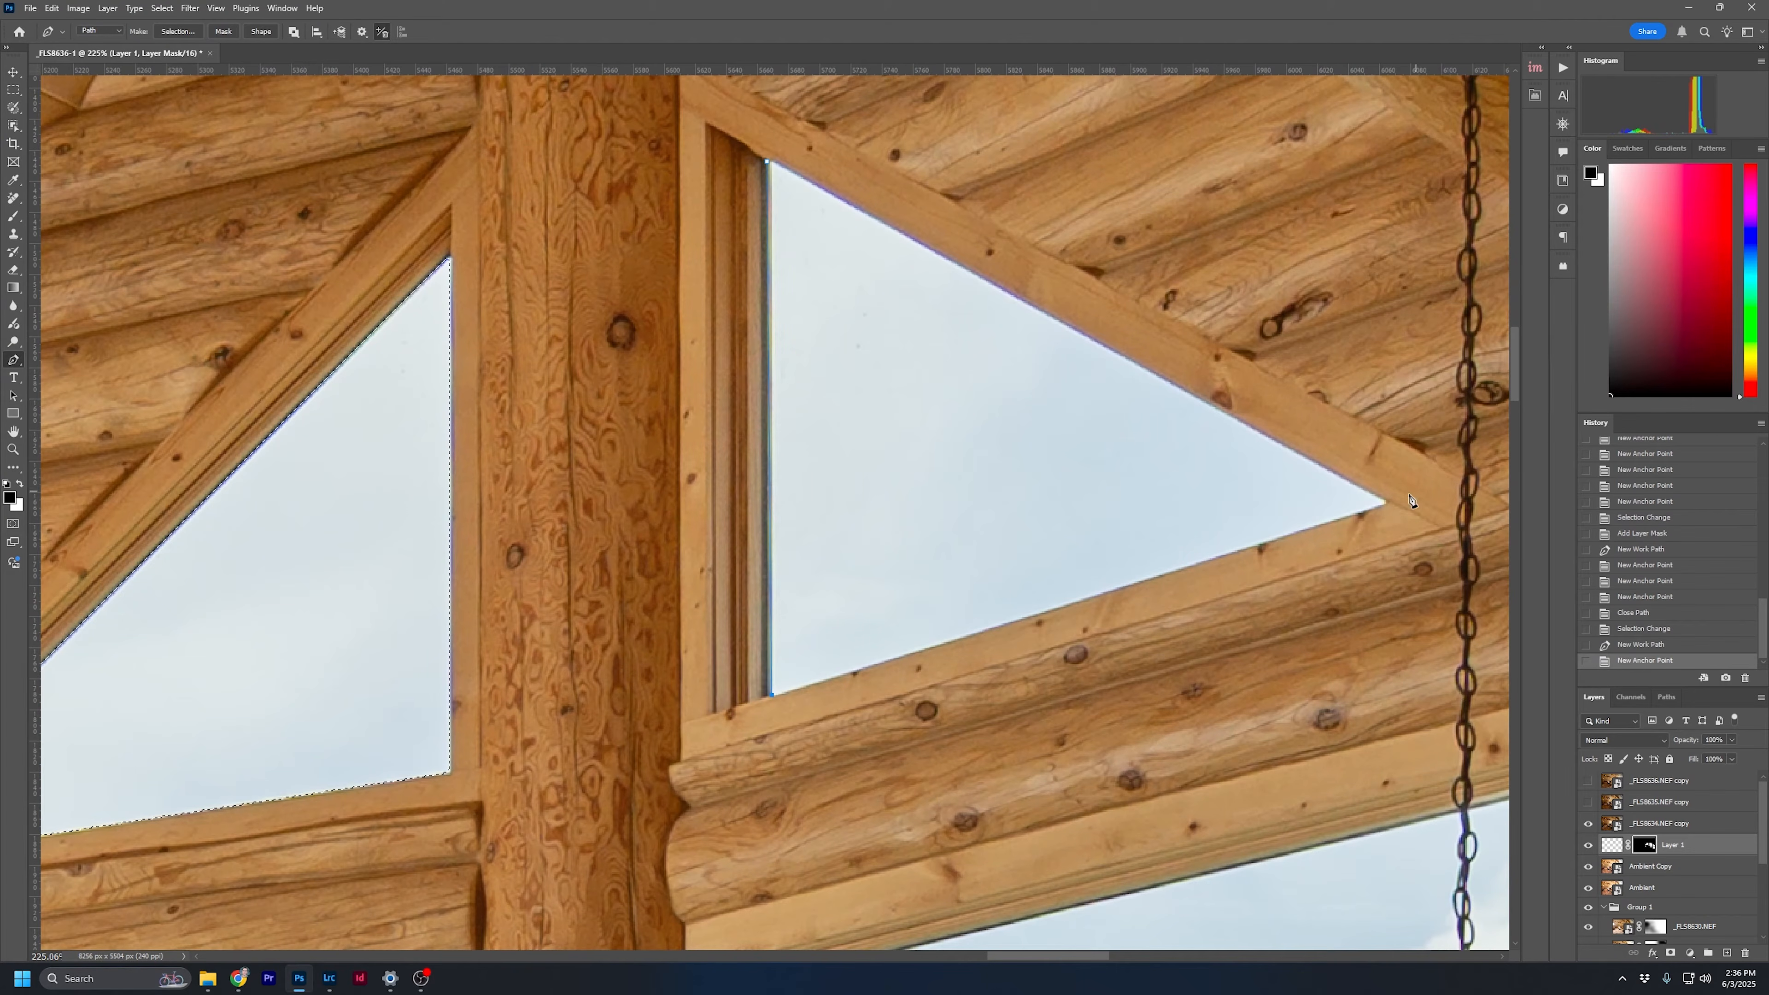
{"action": "left_click", "coordinate": [1386, 503]}
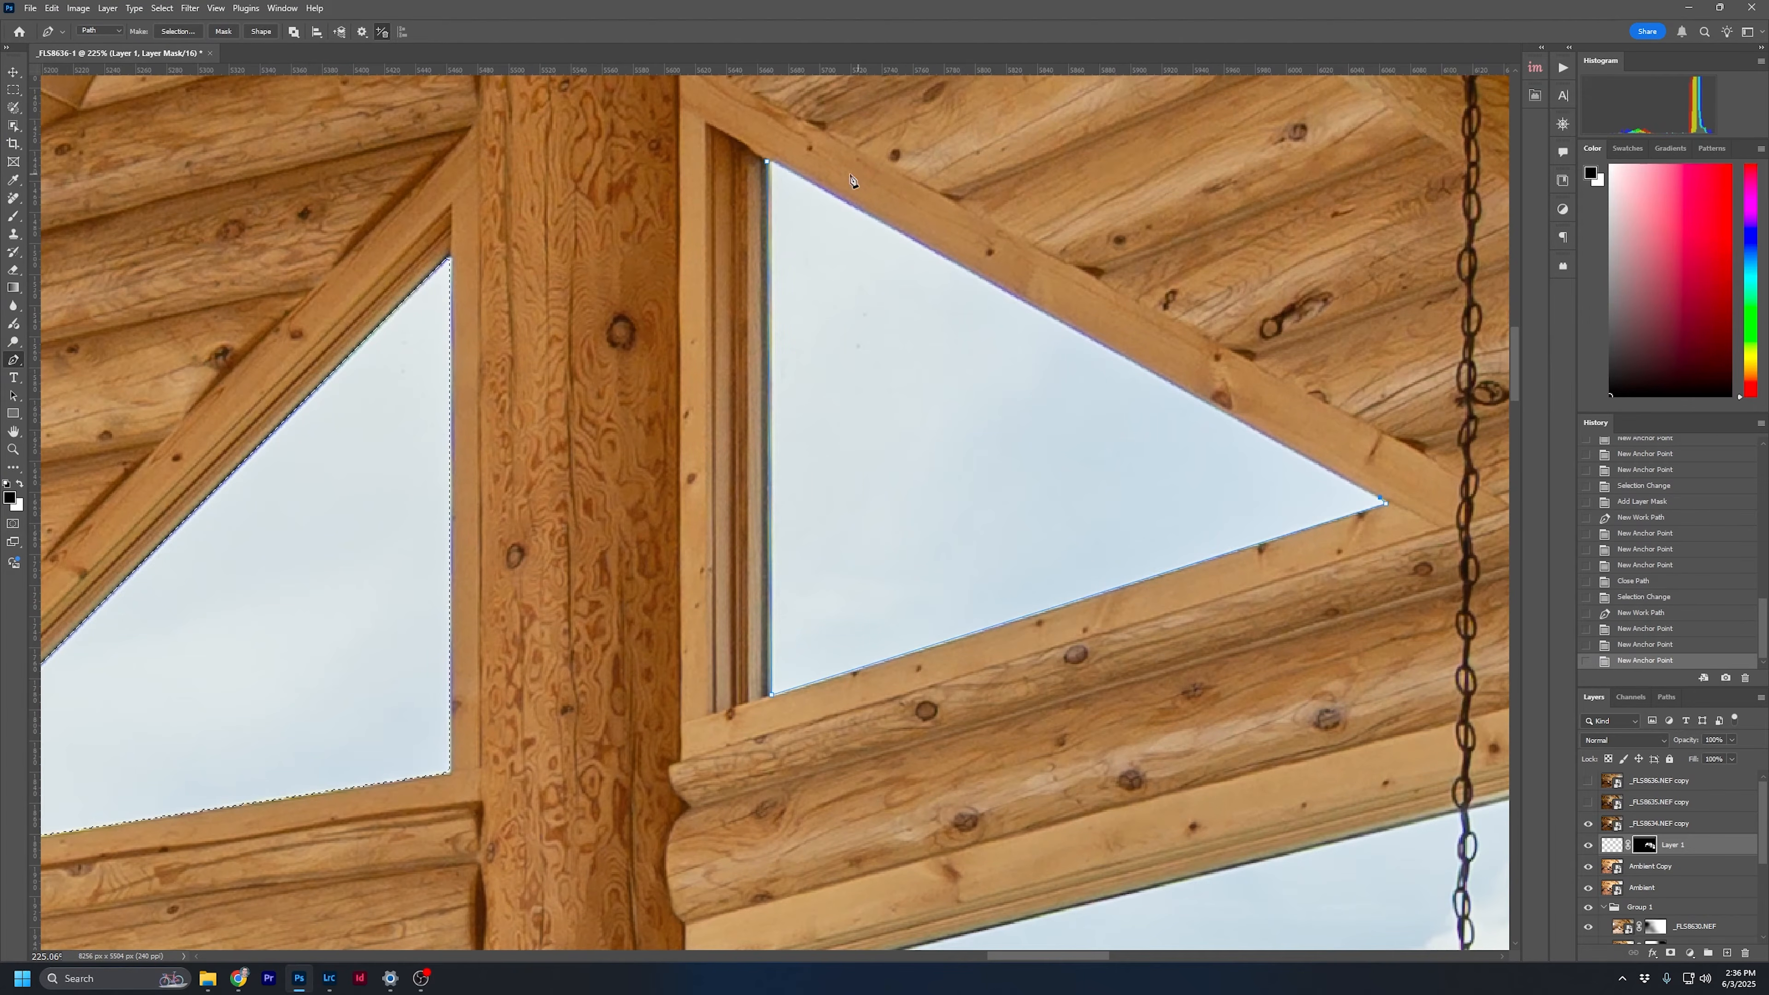
{"action": "left_click", "coordinate": [767, 162]}
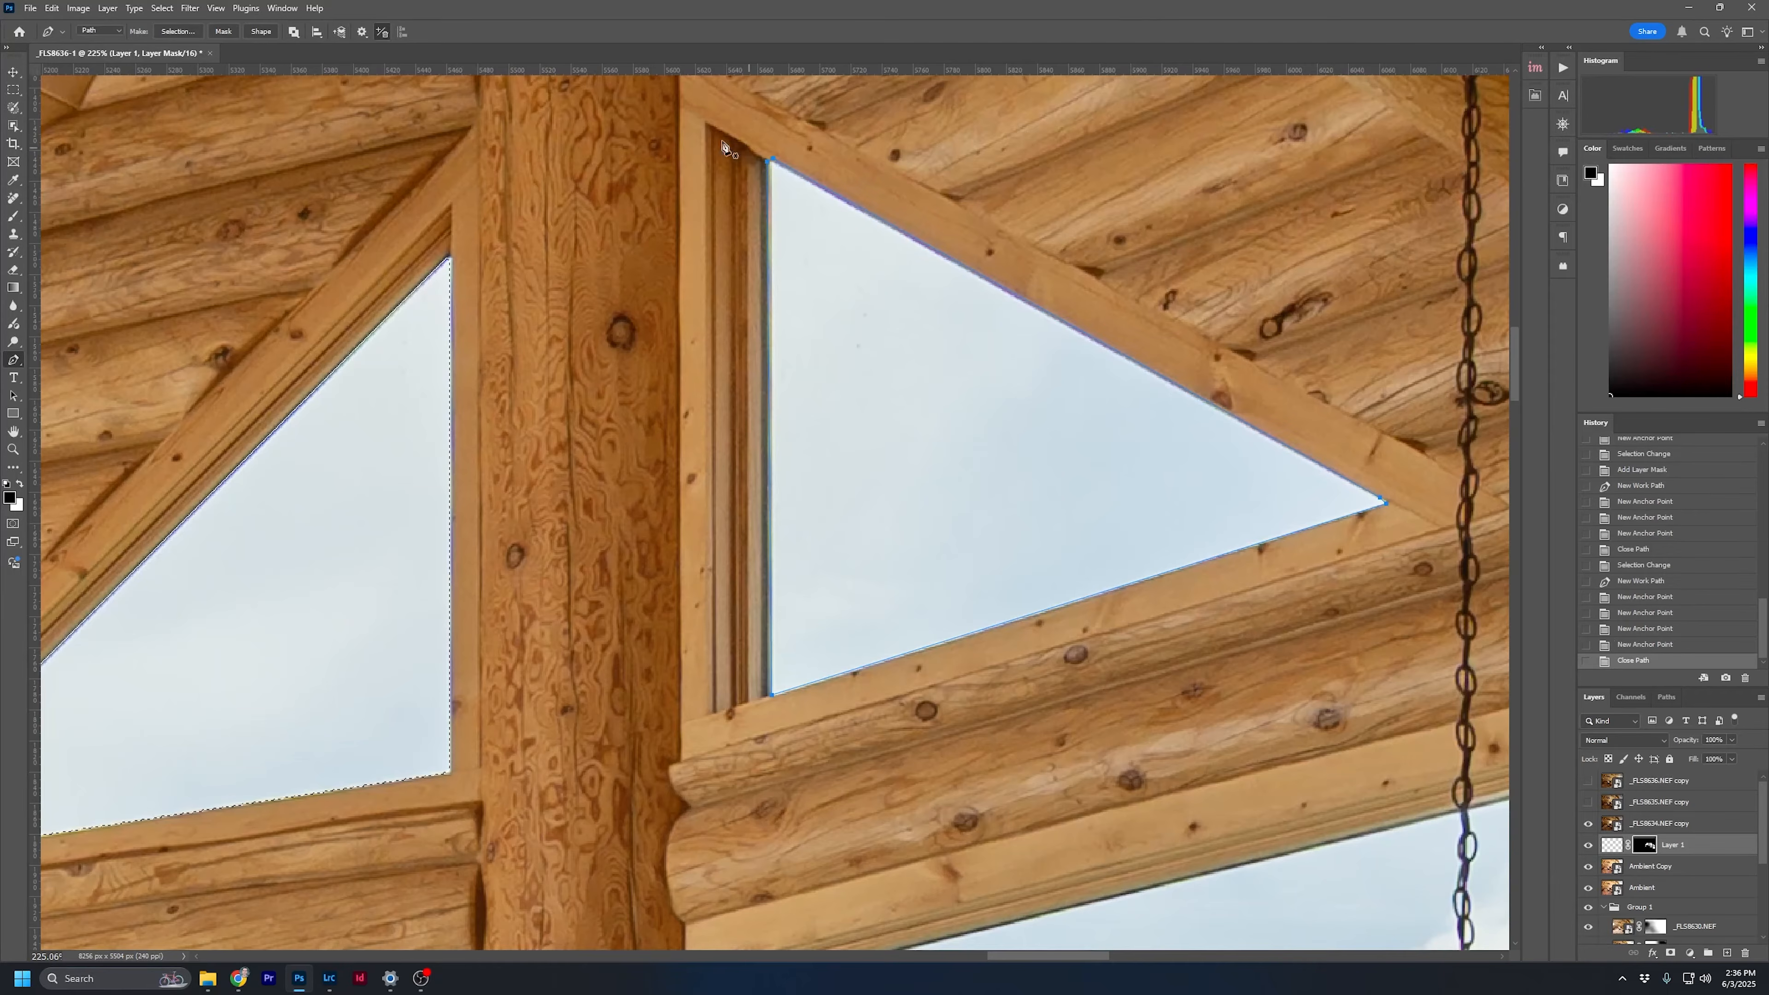
{"action": "left_click", "coordinate": [178, 31]}
{"action": "left_click", "coordinate": [1393, 314]}
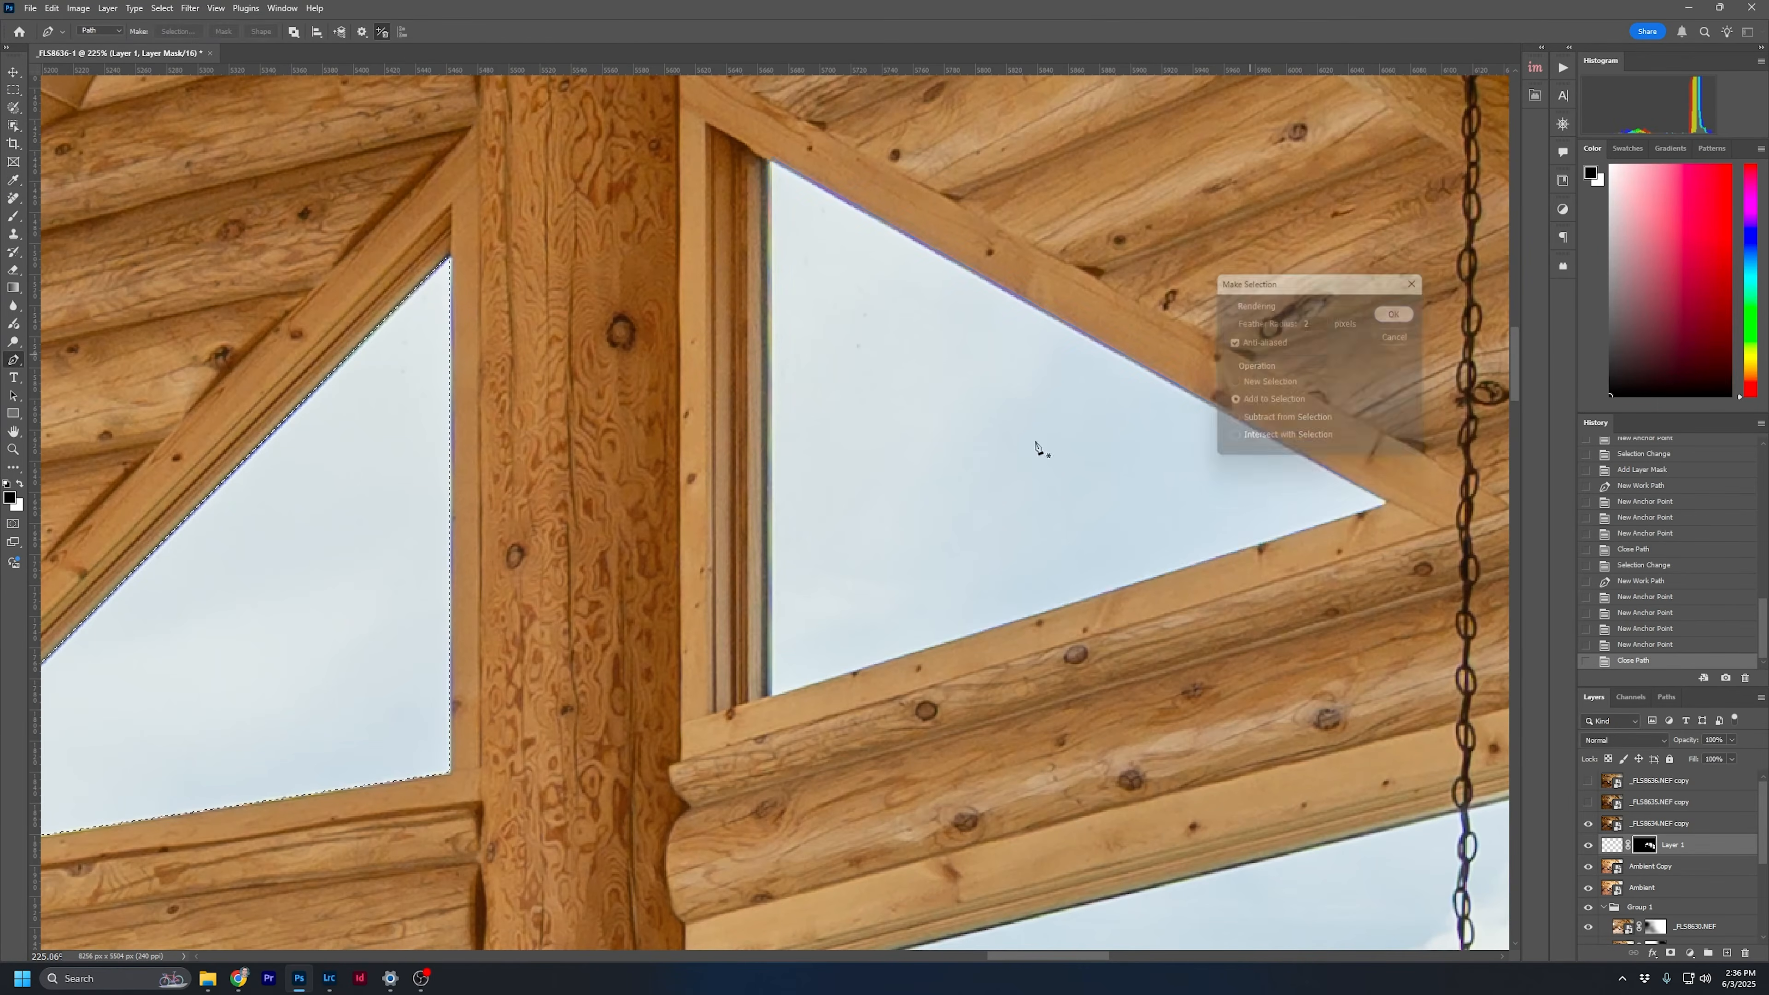
Show the Gradient and Paint Bucket tool choices for filling the two selected triangular windows on Layer 1's mask
{"action": "scroll", "coordinate": [928, 416], "scroll_direction": "down", "scroll_amount": 3}
{"action": "scroll", "coordinate": [928, 417], "scroll_direction": "down", "scroll_amount": 5}
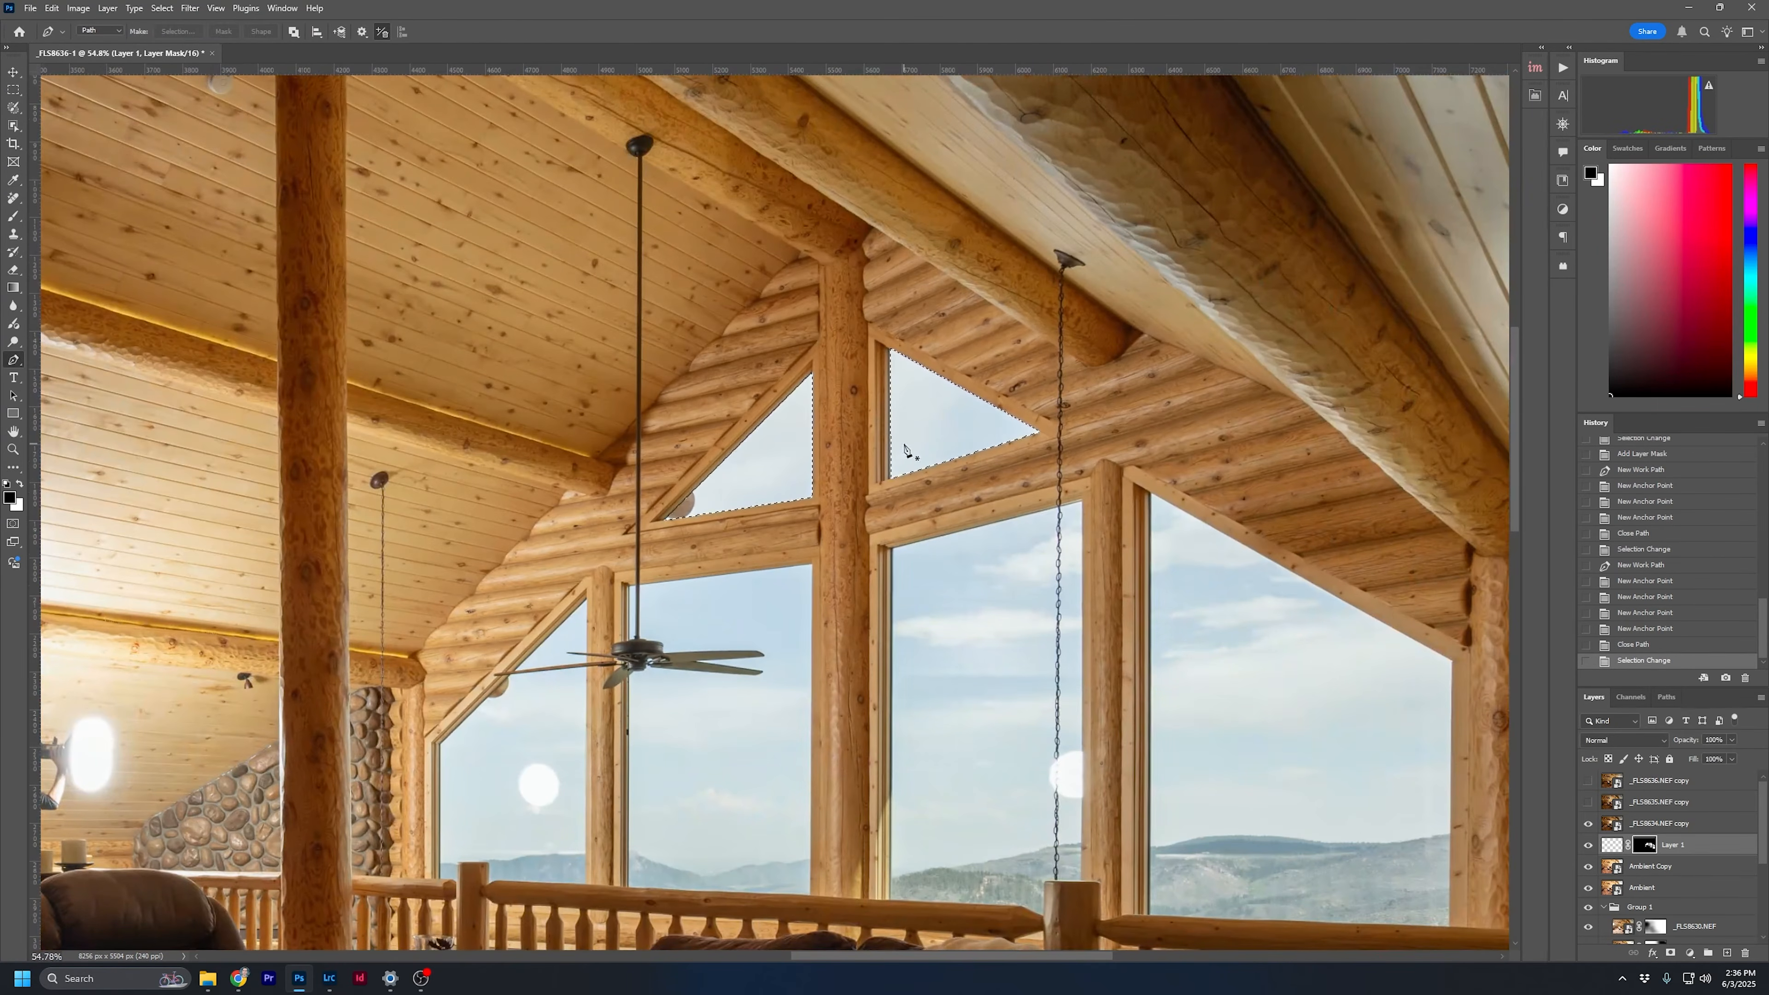
{"action": "left_click_drag", "start_coordinate": [725, 685], "coordinate": [926, 558]}
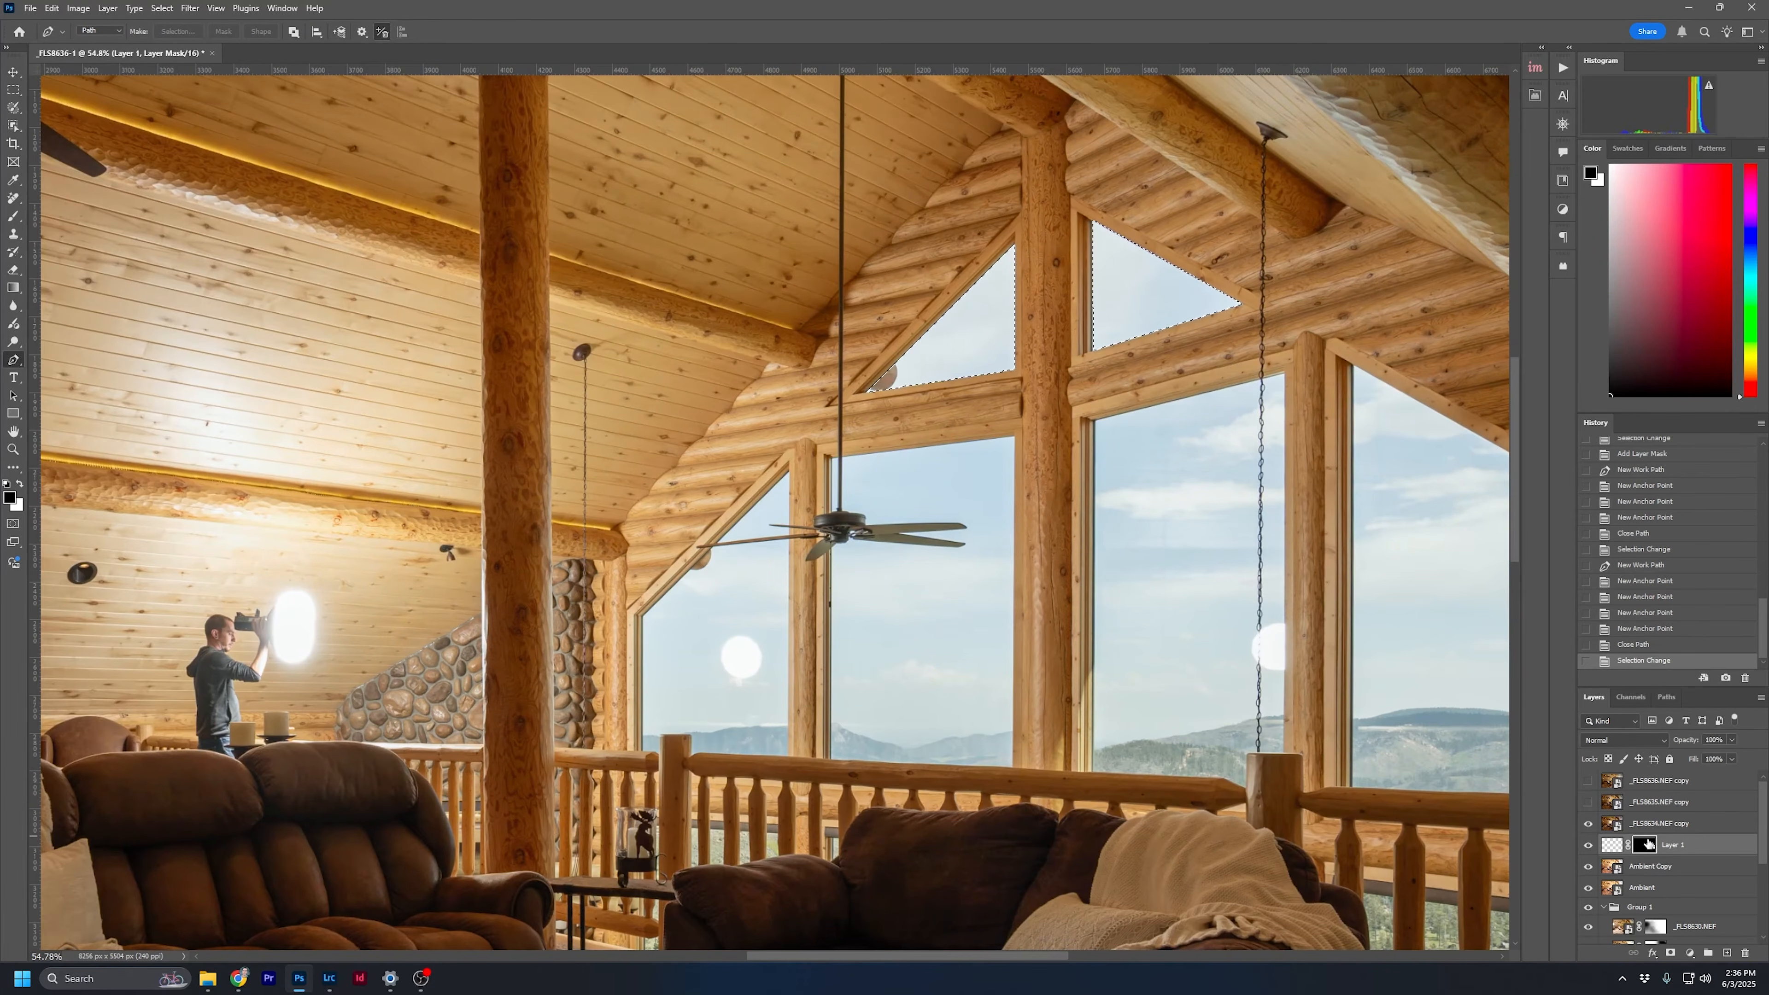
{"action": "key", "text": "b"}
{"action": "left_click", "coordinate": [14, 288]}
{"action": "right_click", "coordinate": [15, 291]}
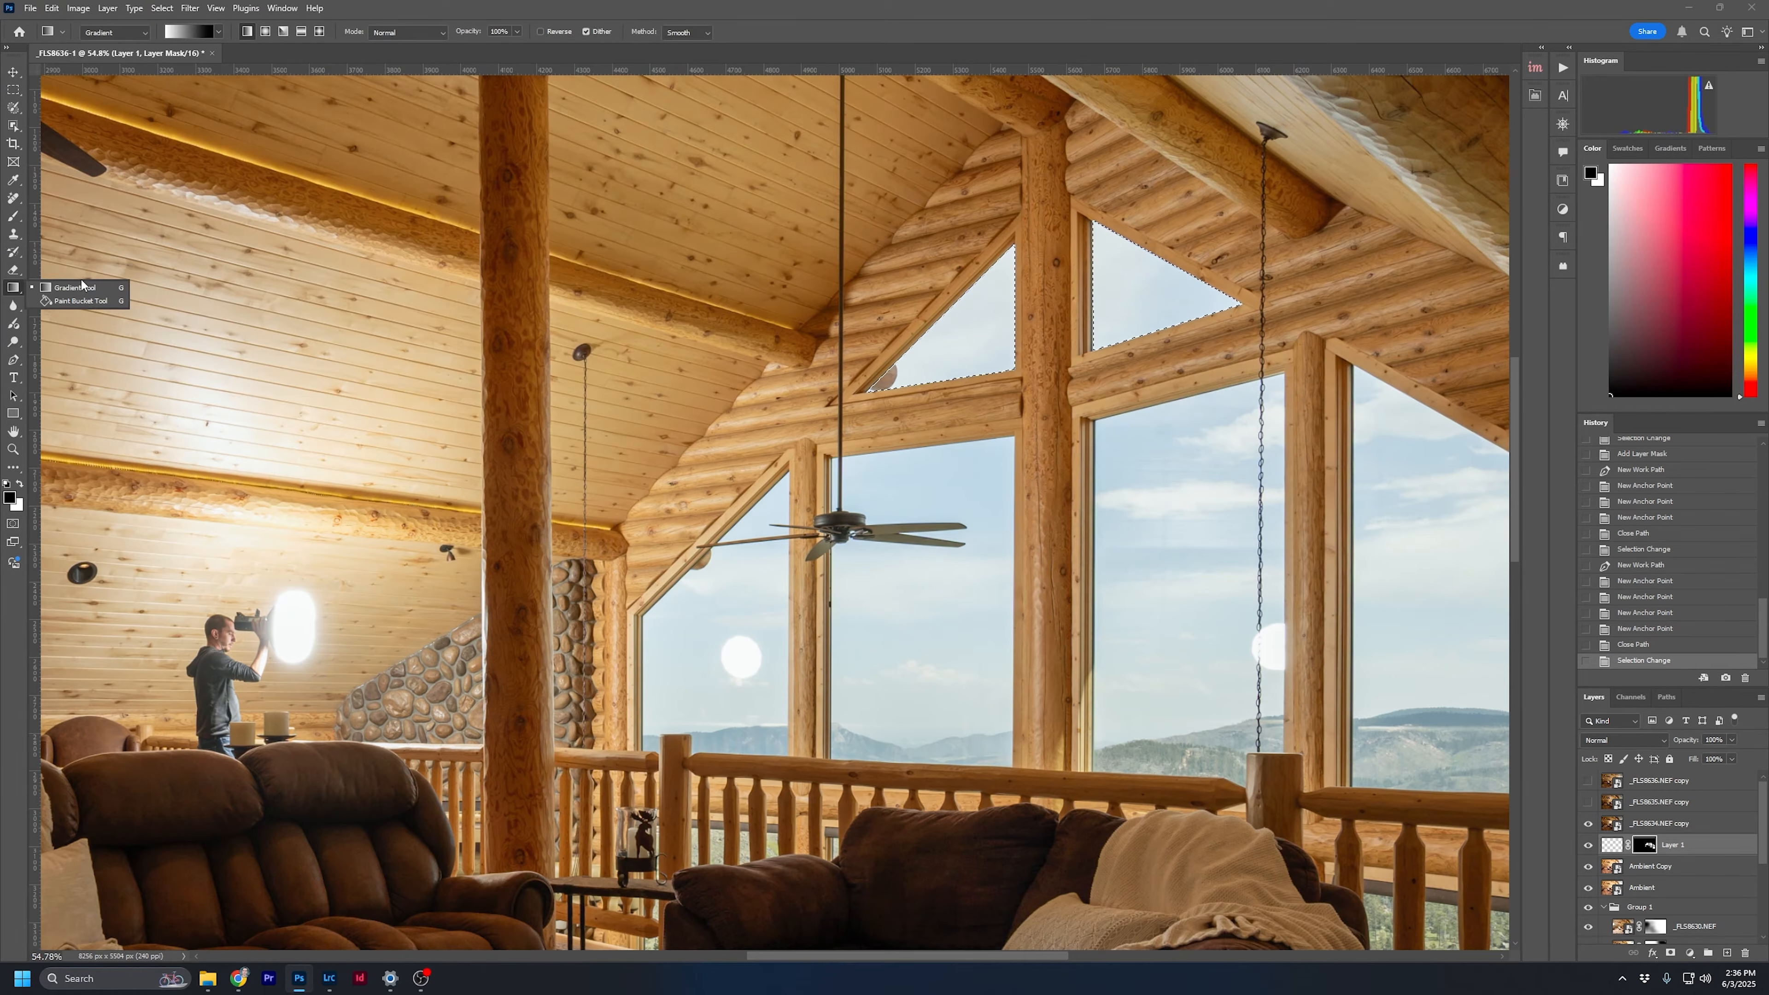
Fill both selected triangular upper windows with white on Layer 1's mask using the Paint Bucket, check the mask and deselect
{"action": "left_click", "coordinate": [66, 300]}
{"action": "key", "text": "x"}
{"action": "left_click", "coordinate": [888, 371]}
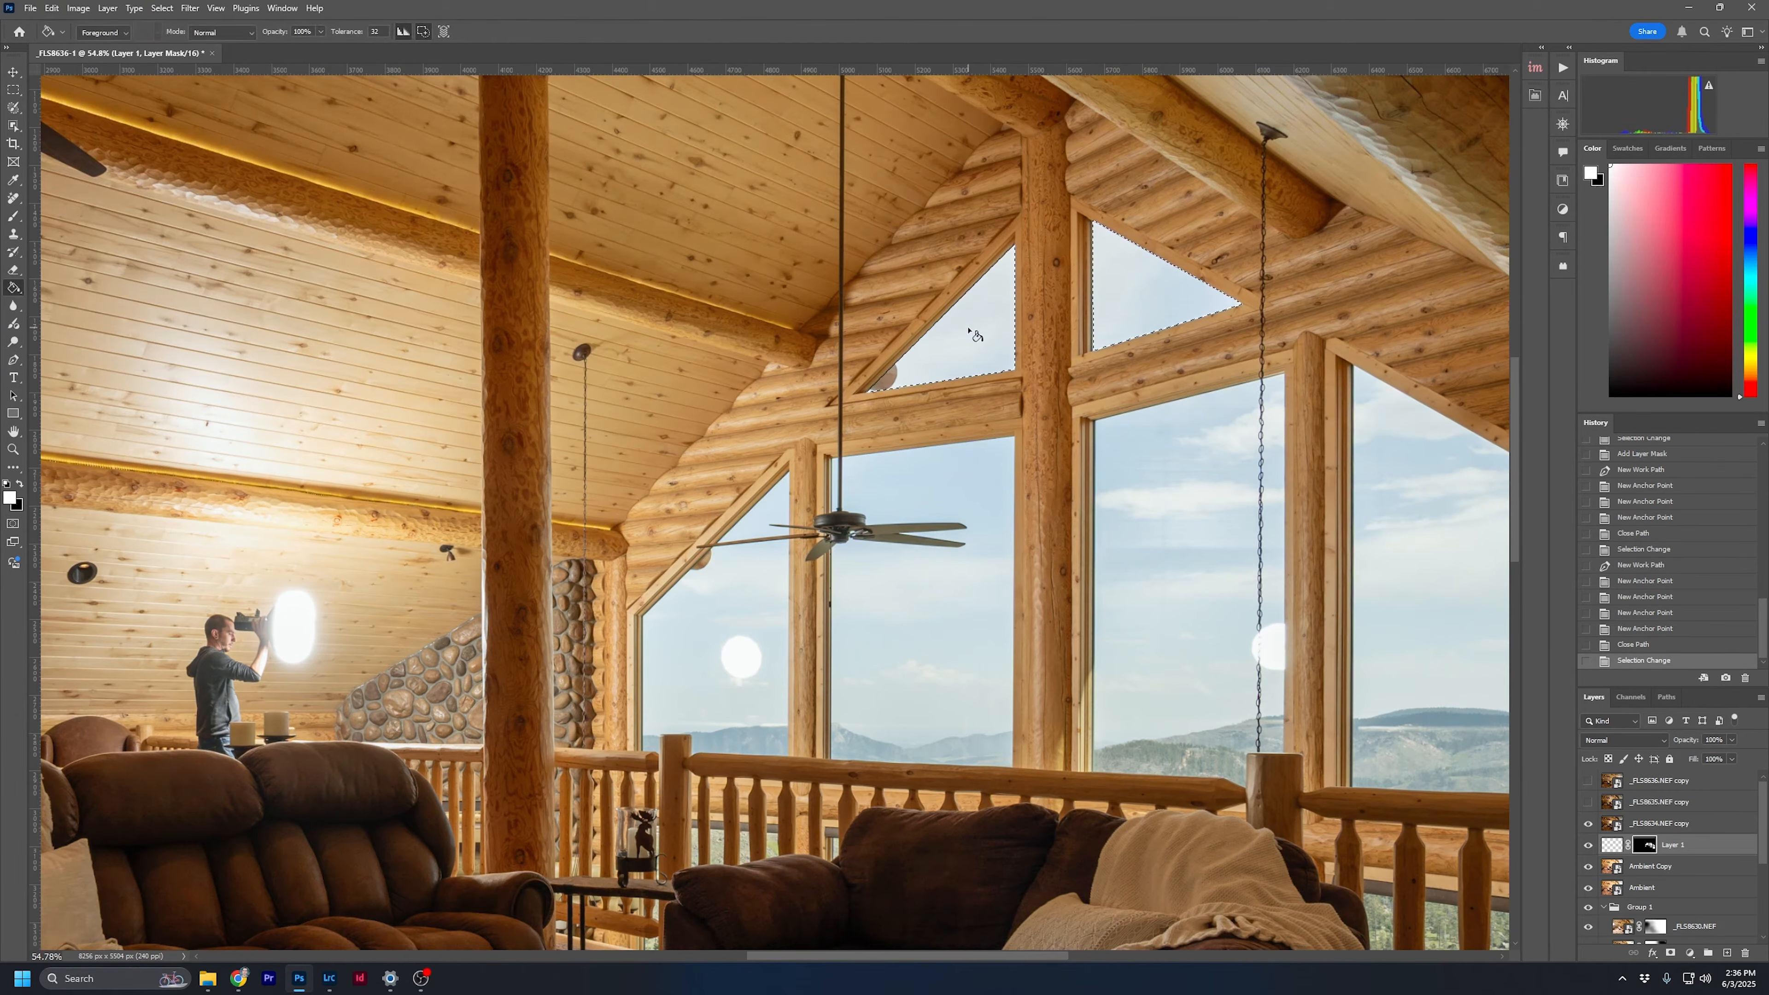
{"action": "left_click", "coordinate": [1142, 303]}
{"action": "left_click", "coordinate": [1656, 852], "text": "alt"}
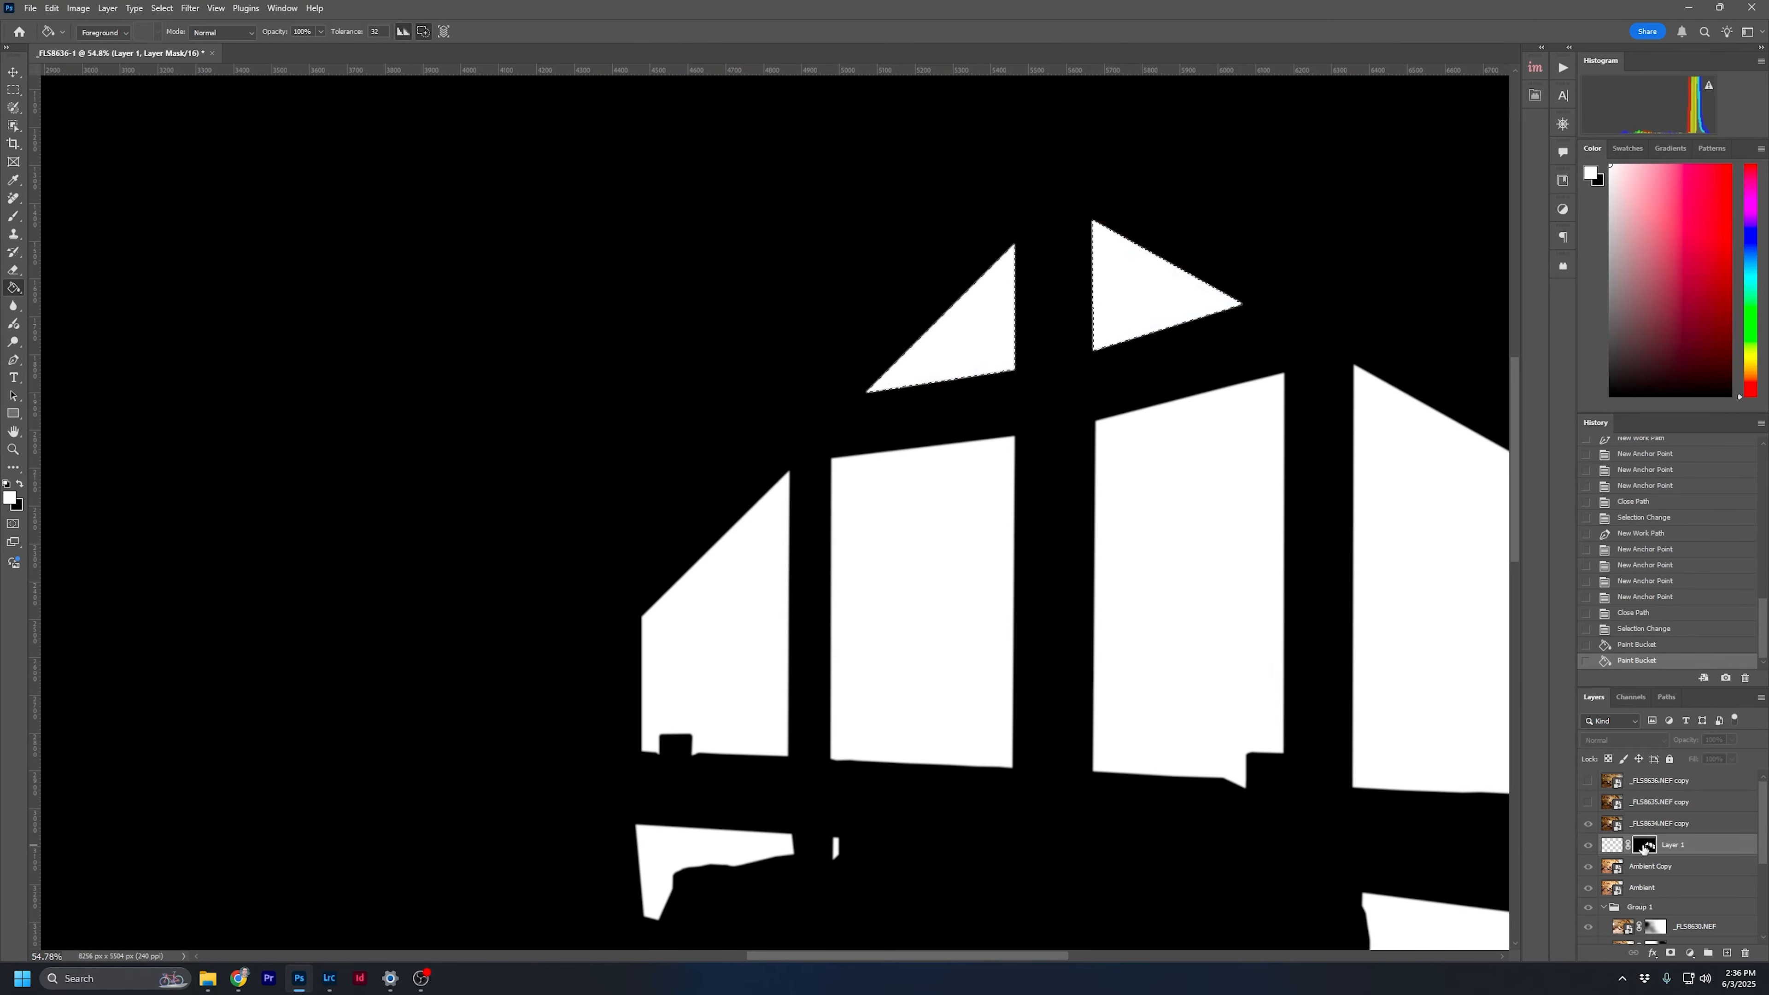
{"action": "key", "text": "ctrl+d"}
{"action": "left_click_drag", "start_coordinate": [978, 546], "coordinate": [820, 360]}
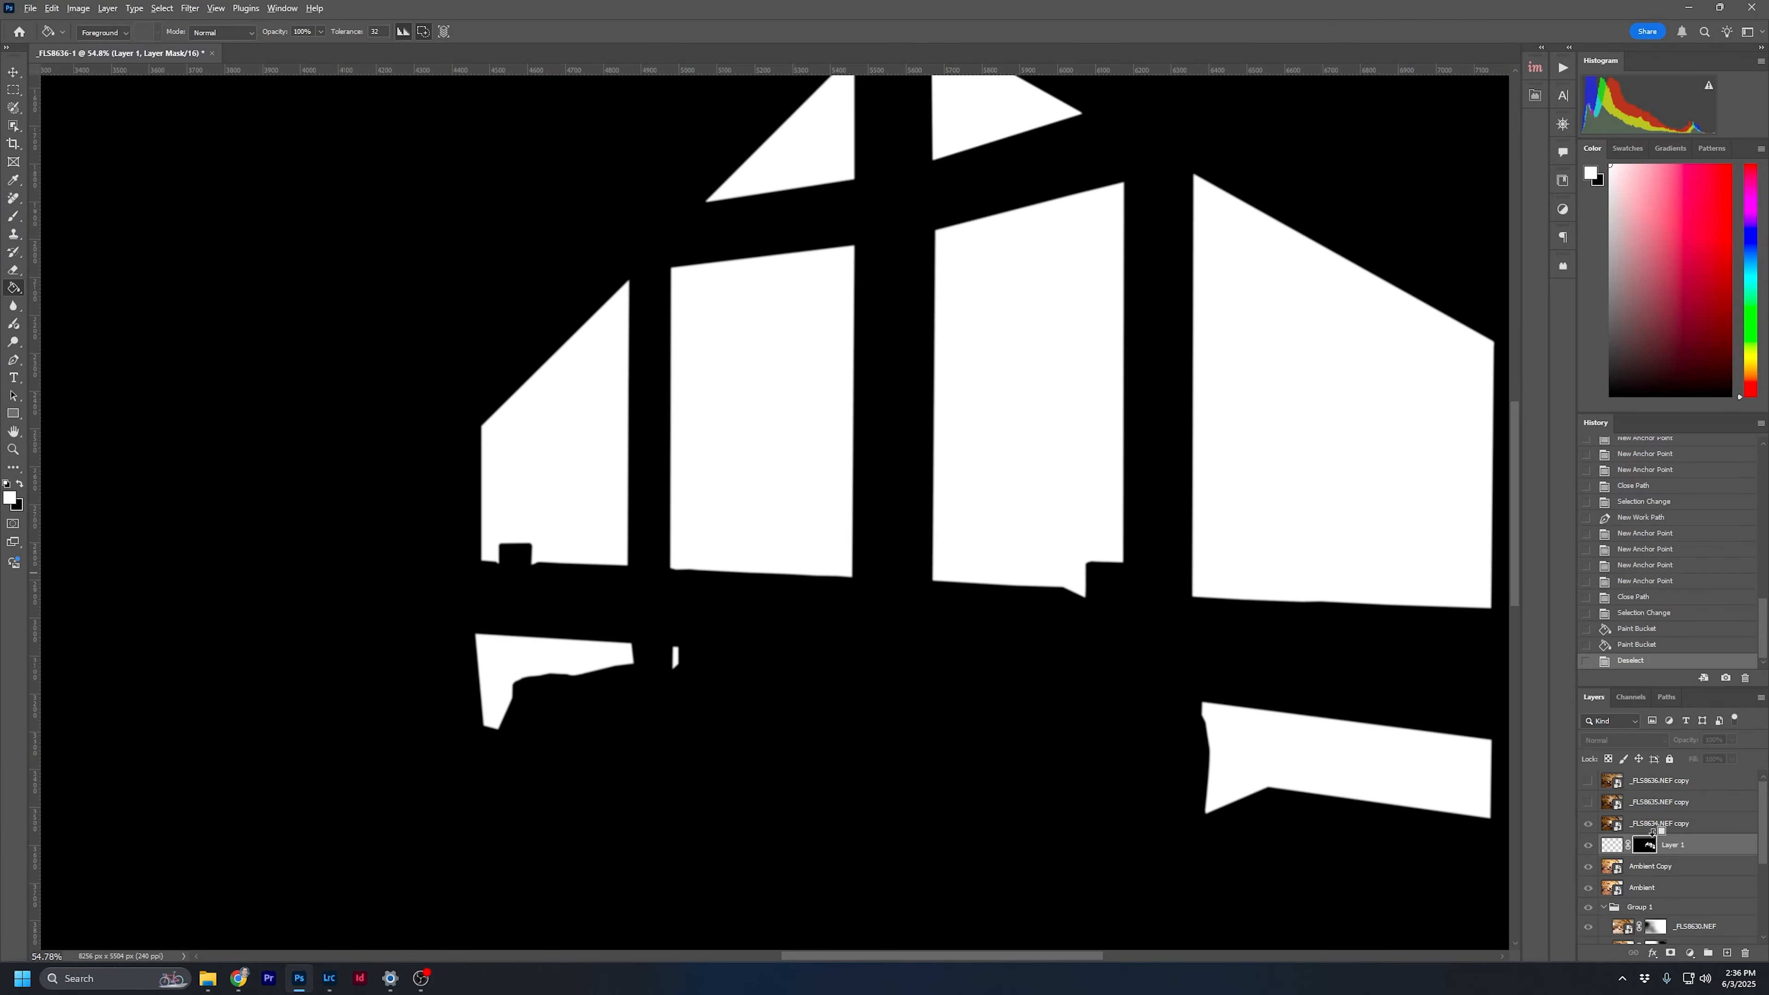
{"action": "left_click", "coordinate": [1648, 846], "text": "alt"}
On the _FLS8634.NEF copy layer, select the ceiling fan and its hanging rod in front of the window with the Object Selection tool
{"action": "left_click", "coordinate": [12, 128]}
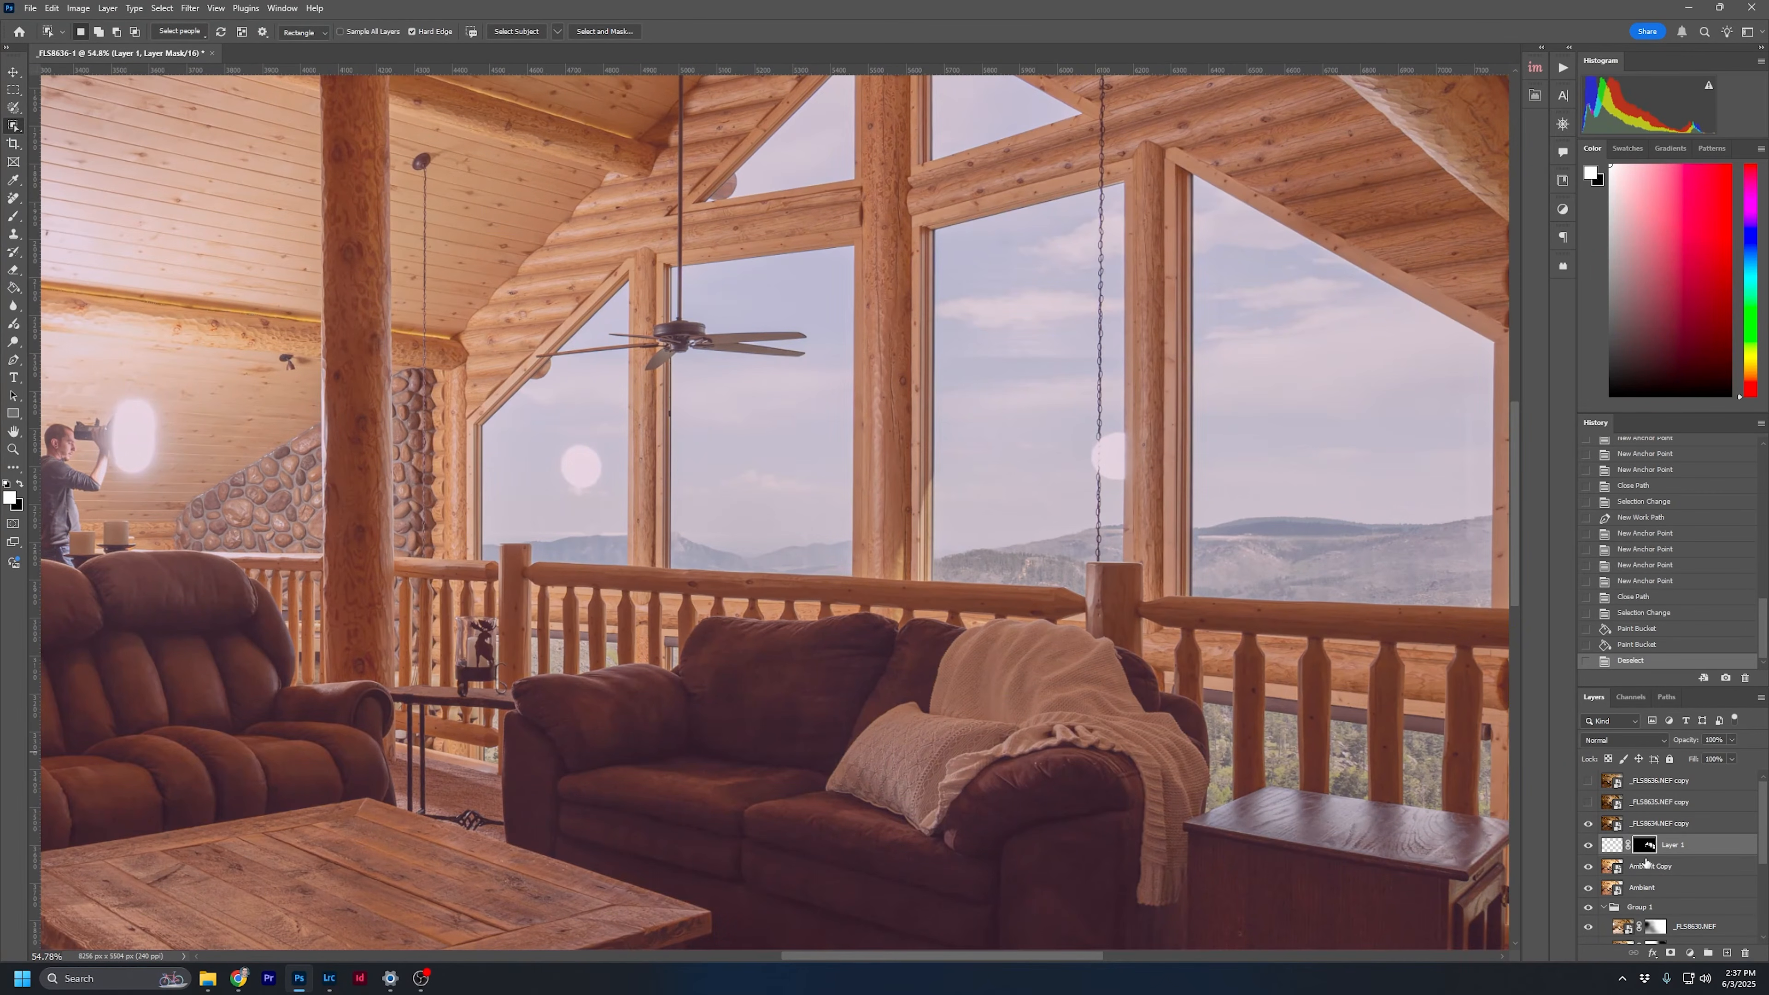
{"action": "left_click", "coordinate": [1605, 824]}
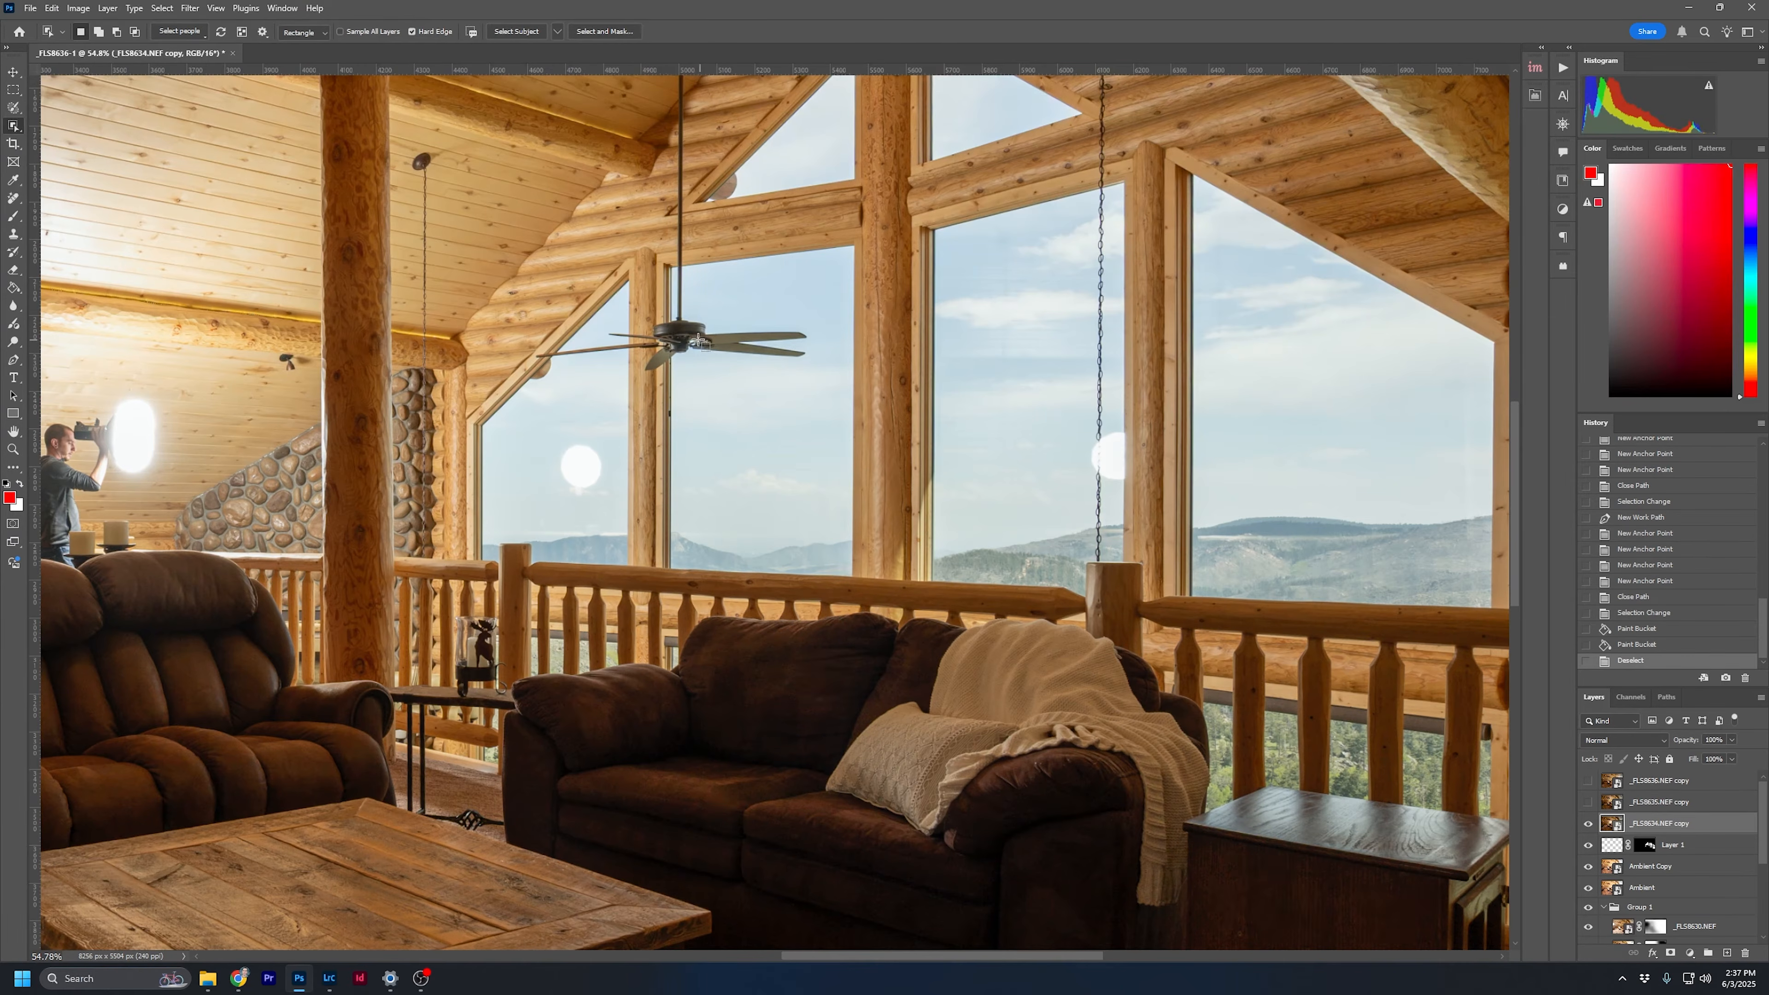
{"action": "left_click_drag", "start_coordinate": [810, 362], "coordinate": [528, 314]}
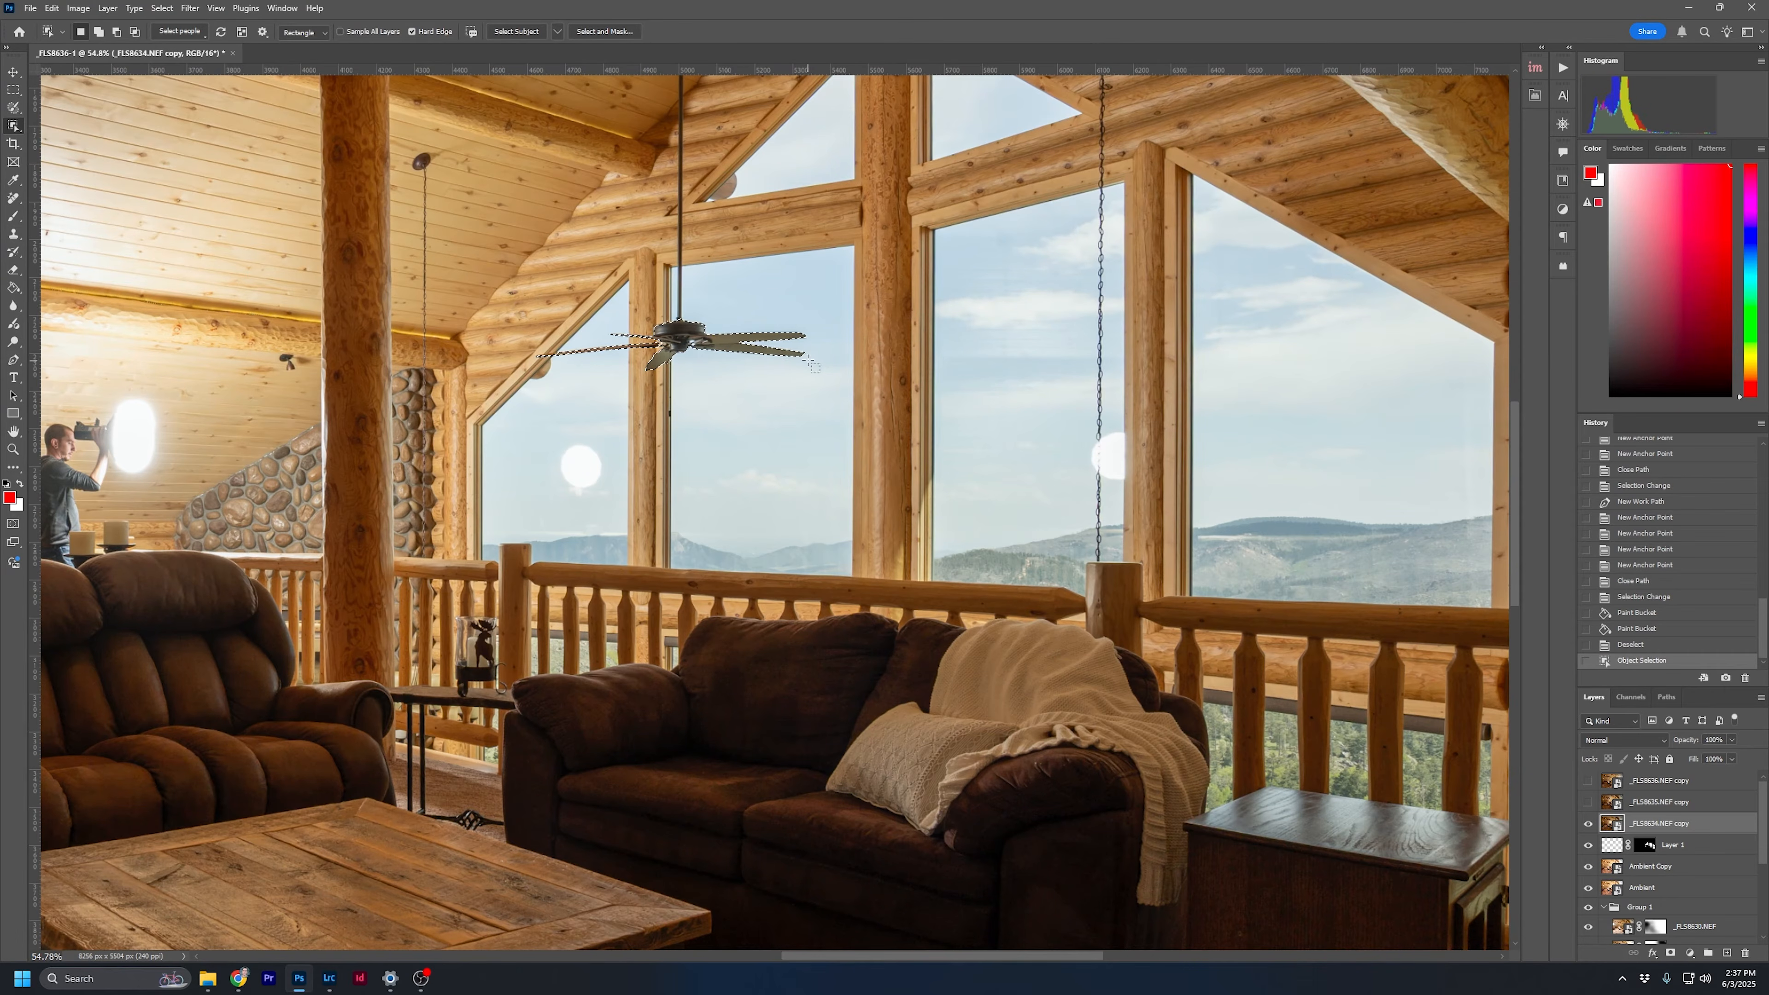
{"action": "key", "text": "shift"}
{"action": "left_click_drag", "start_coordinate": [696, 321], "coordinate": [669, 268]}
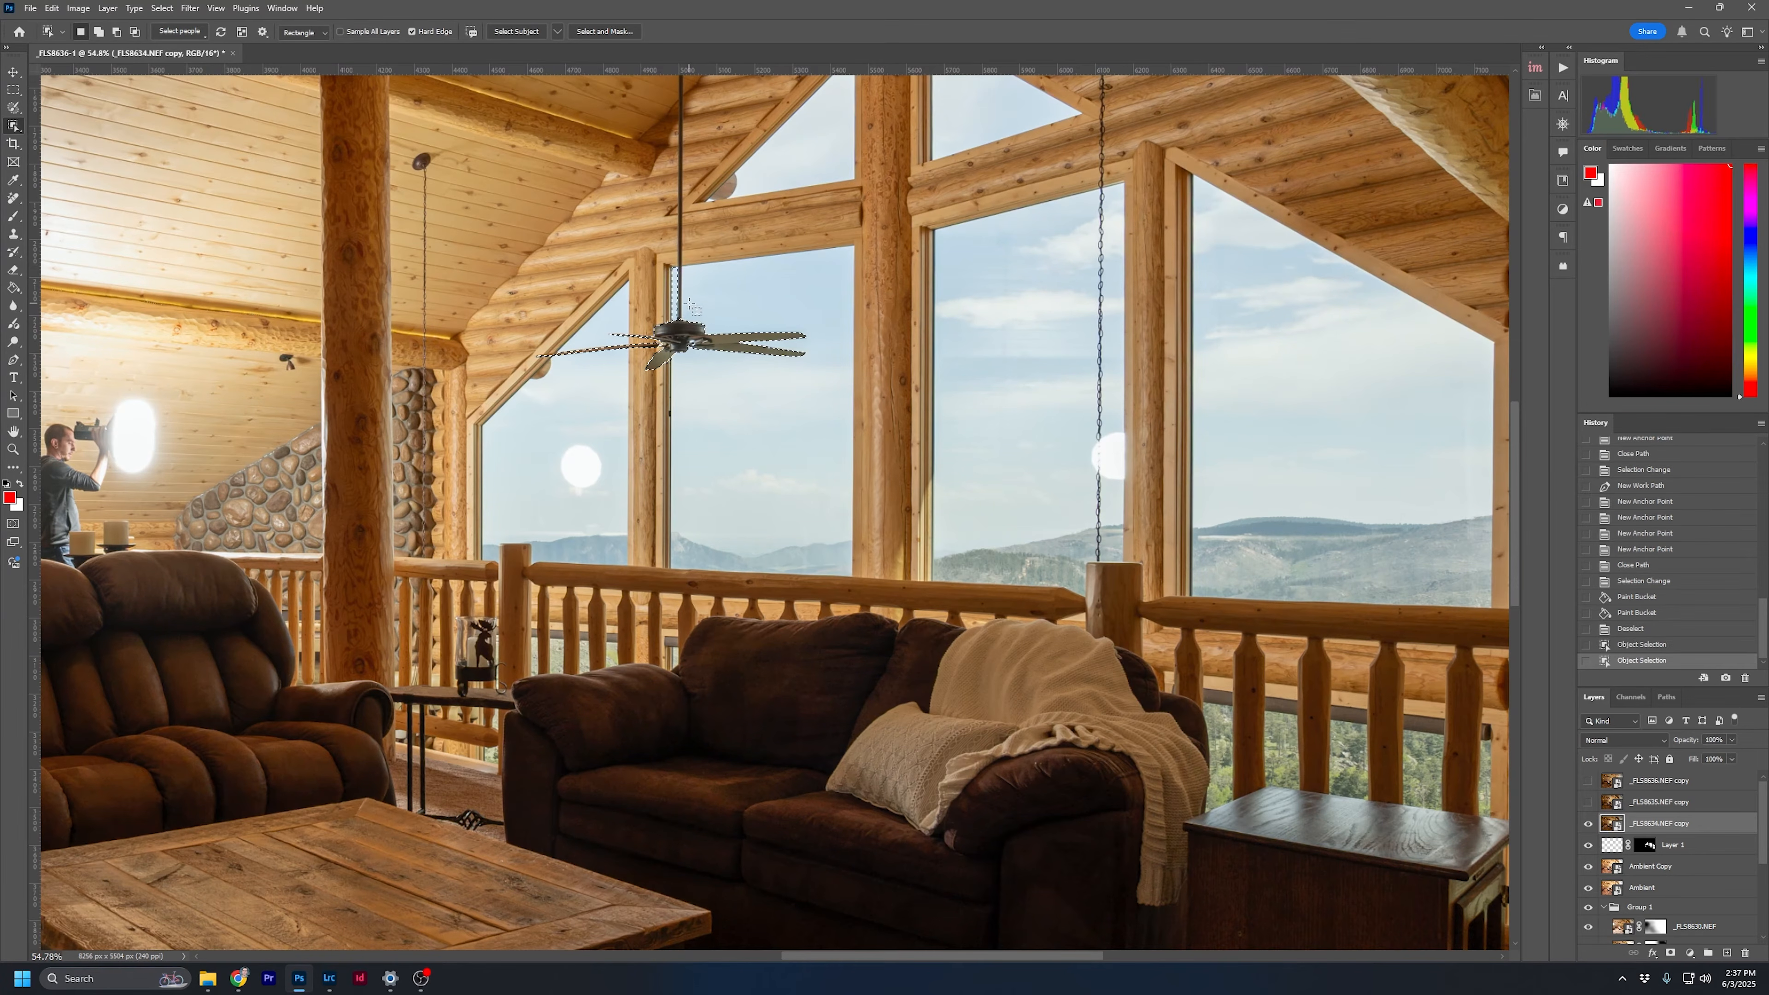
{"action": "key", "text": "ctrl+z"}
{"action": "left_click_drag", "start_coordinate": [677, 267], "coordinate": [685, 321]}
Fill the selected fan and rod with black on Layer 1's mask, inspect the mask alone and deselect
{"action": "left_click", "coordinate": [1645, 848]}
{"action": "key", "text": "backslash"}
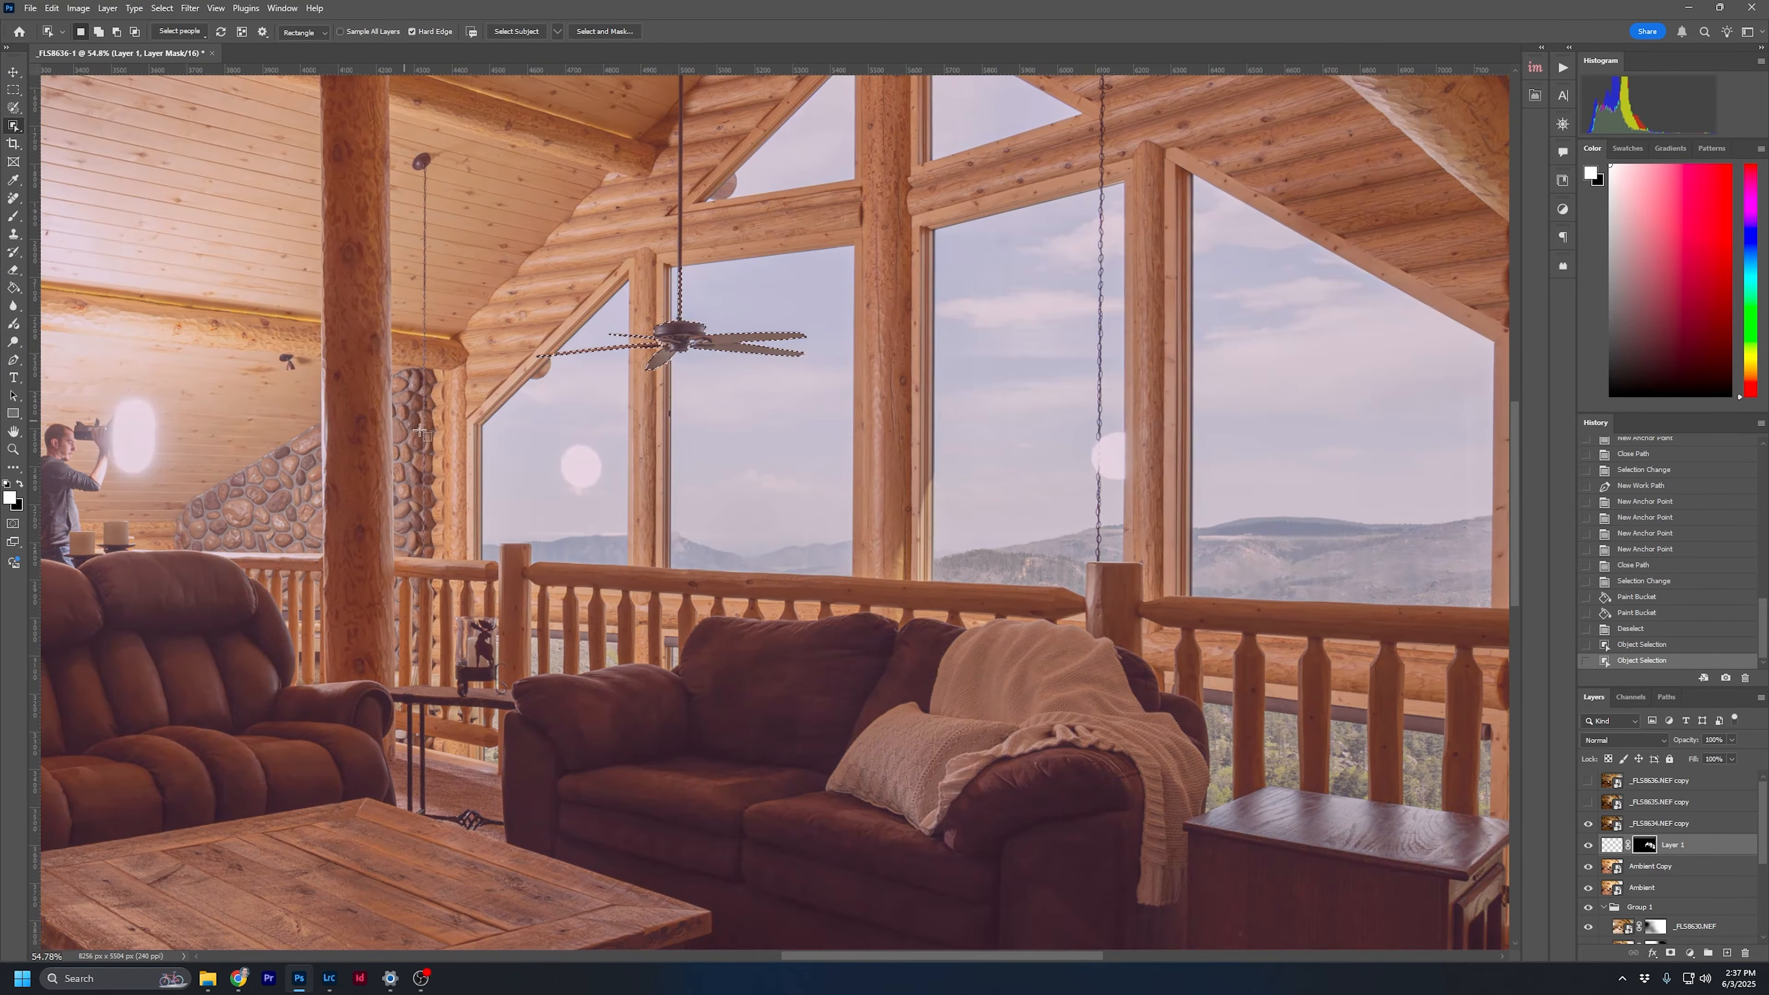
{"action": "key", "text": "backslash"}
{"action": "key", "text": "g"}
{"action": "key", "text": "x"}
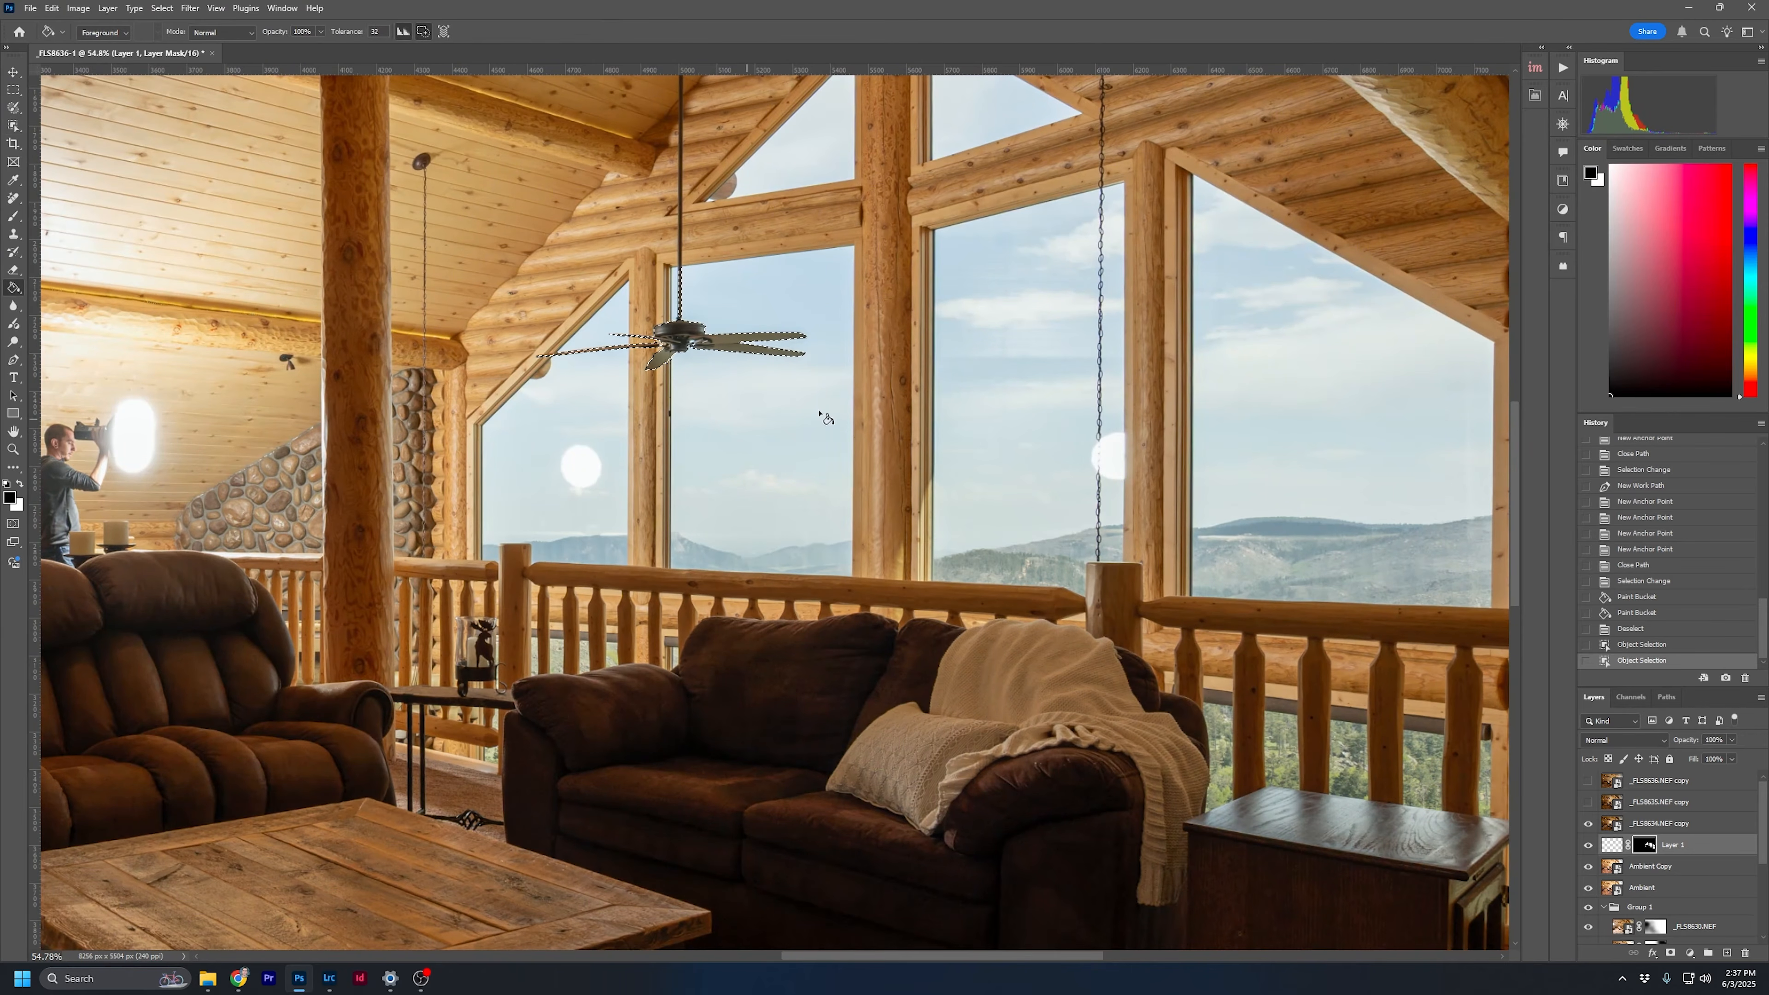
{"action": "left_click", "coordinate": [681, 340]}
{"action": "left_click", "coordinate": [627, 347]}
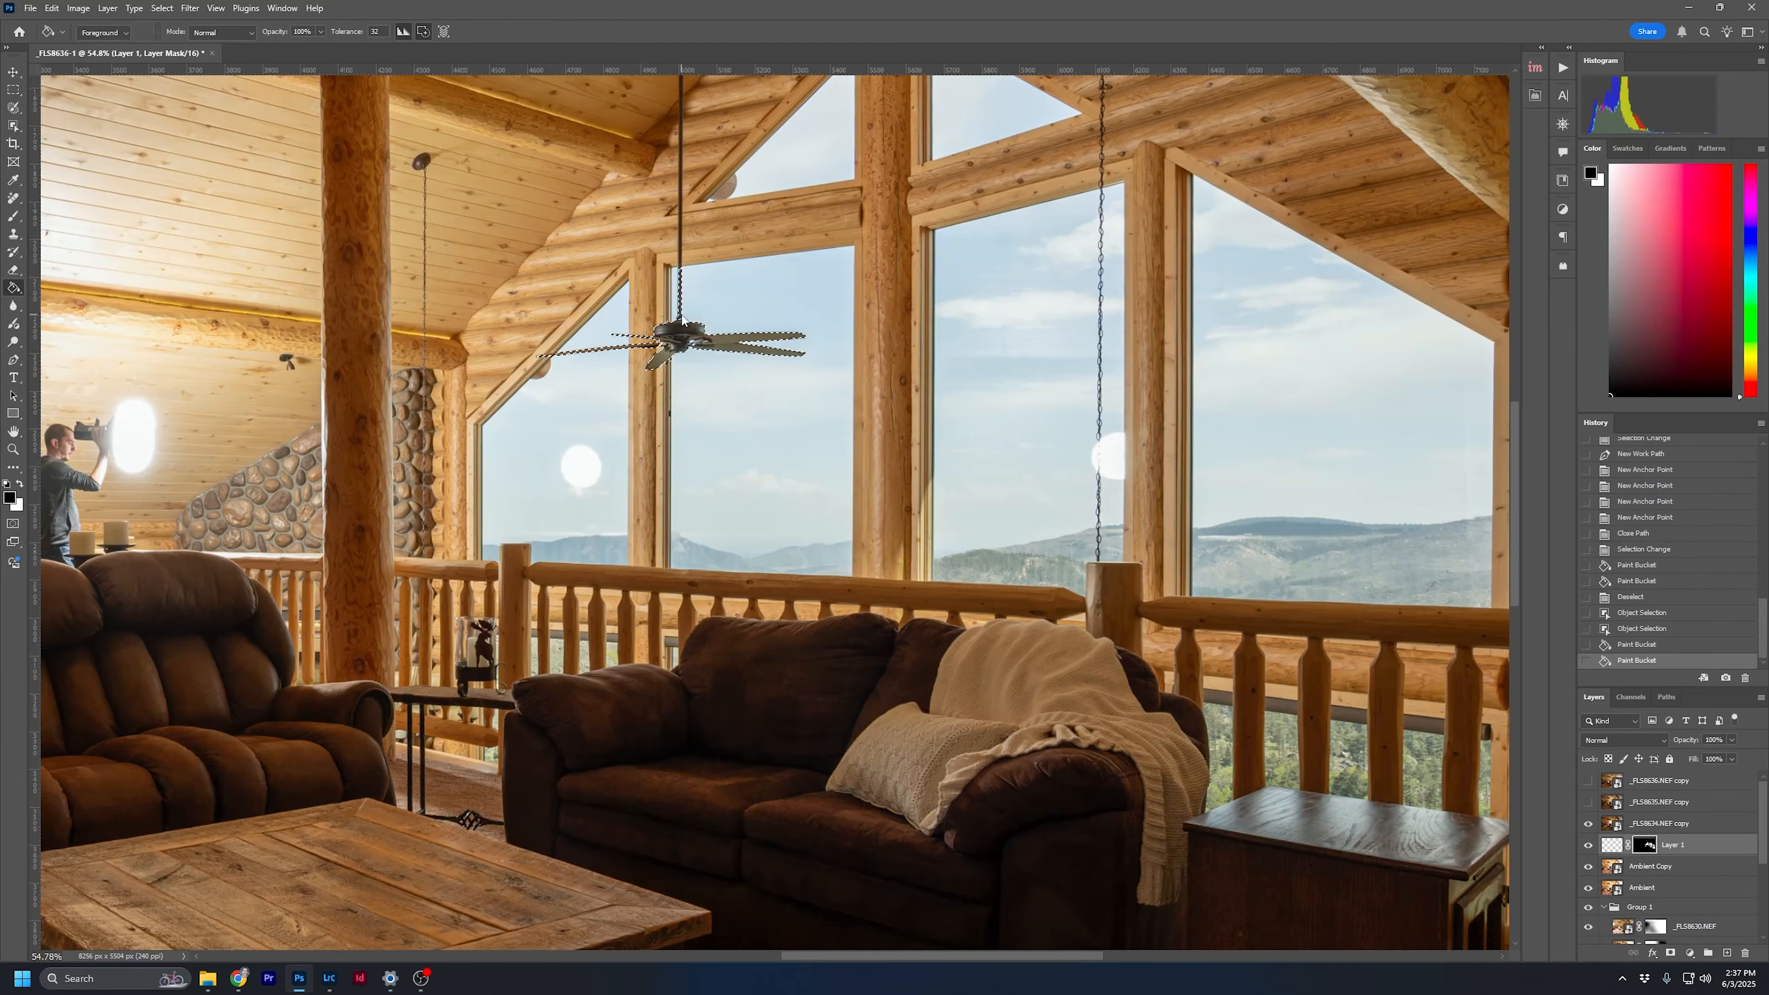
{"action": "left_click", "coordinate": [1645, 844], "text": "alt"}
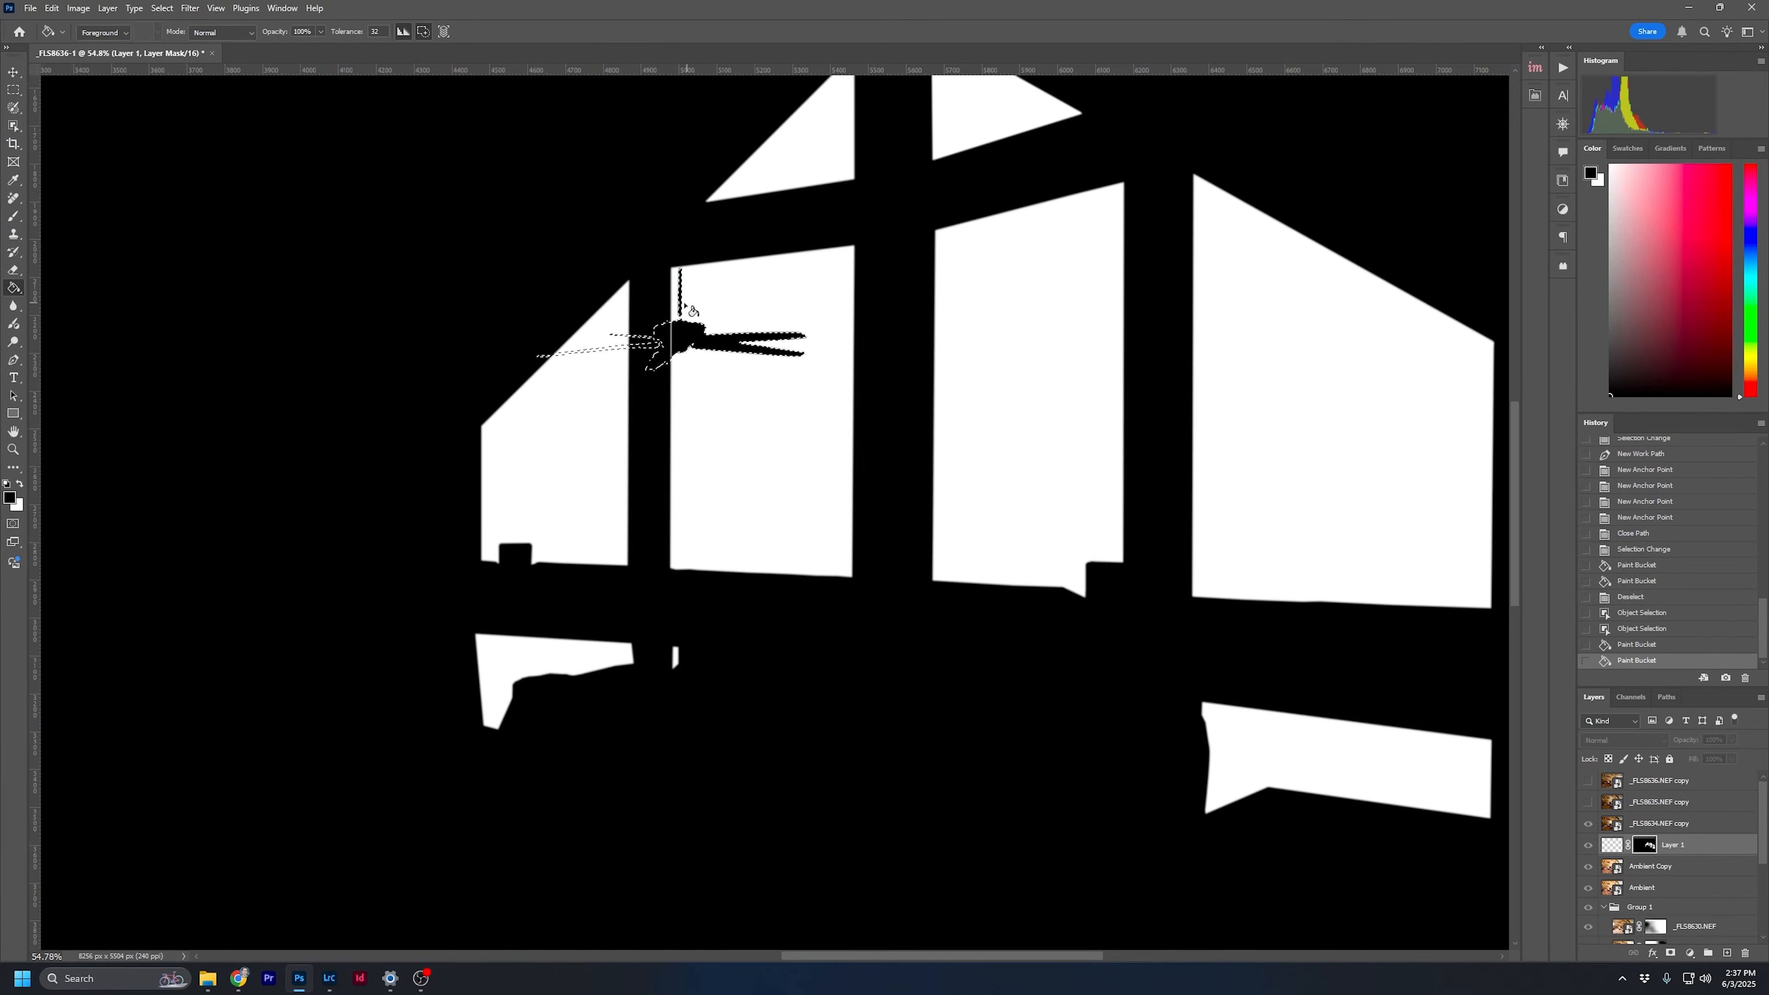
{"action": "scroll", "coordinate": [684, 306], "scroll_direction": "up", "scroll_amount": 1}
{"action": "scroll", "coordinate": [684, 305], "scroll_direction": "up", "scroll_amount": 10}
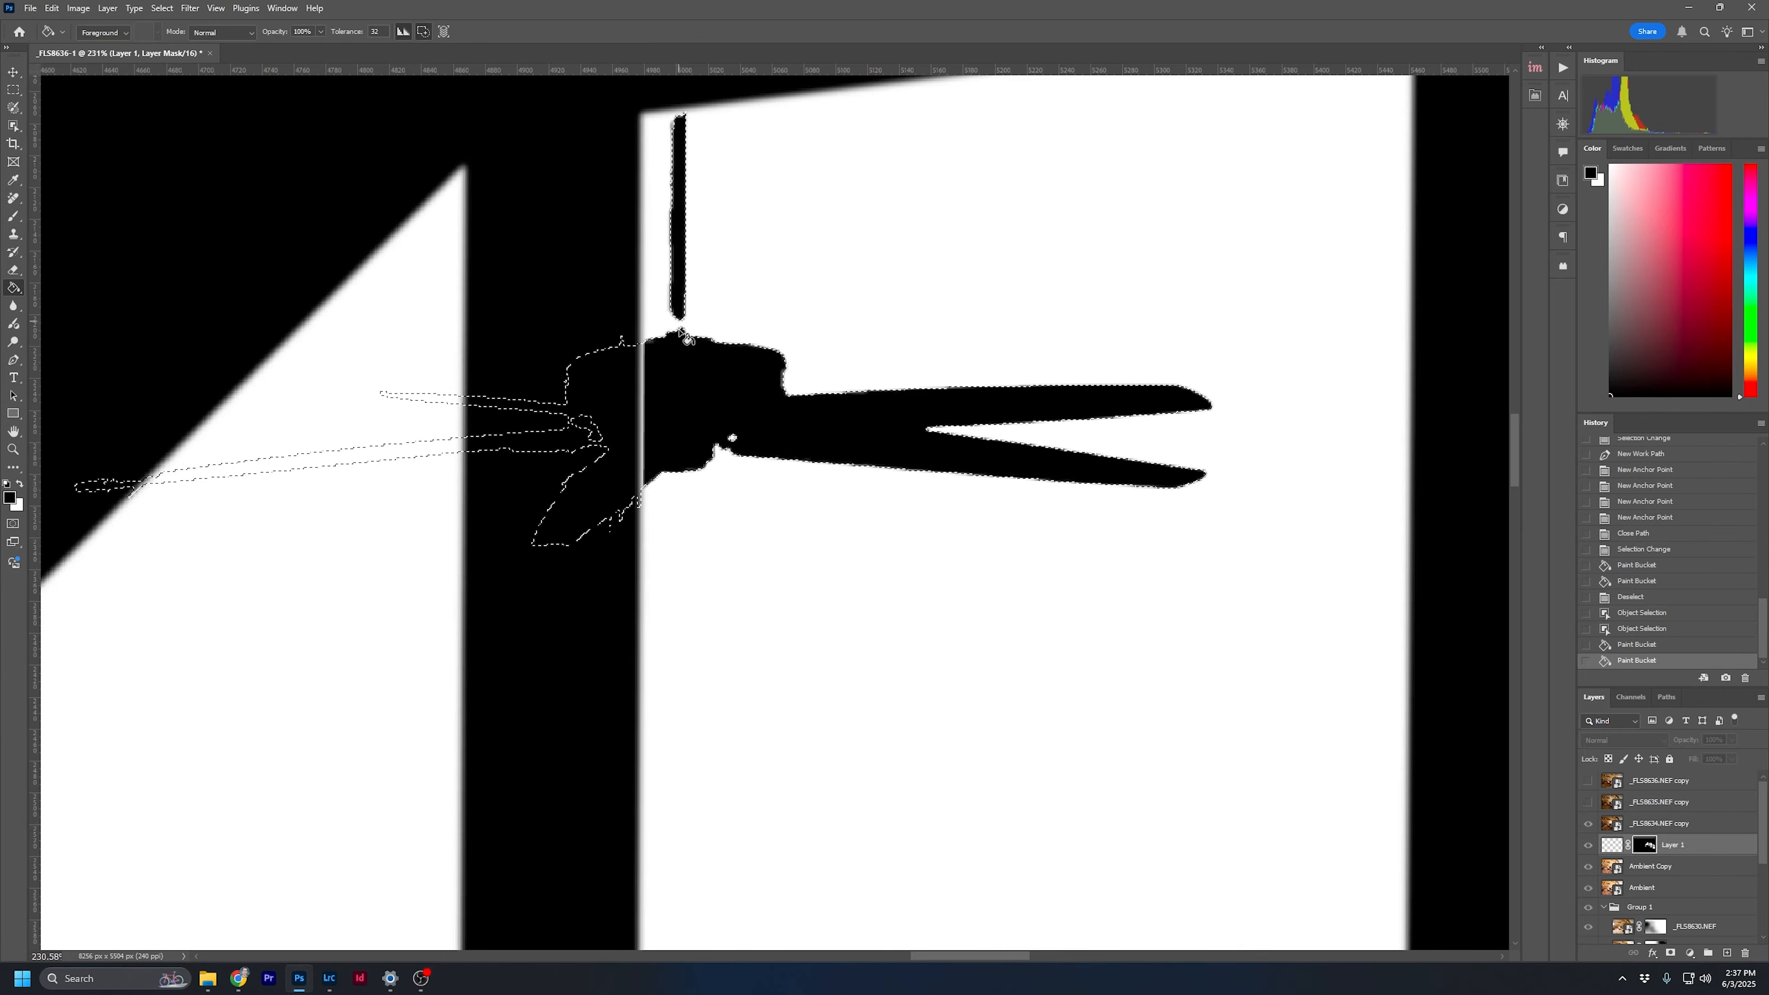
{"action": "key", "text": "ctrl+d"}
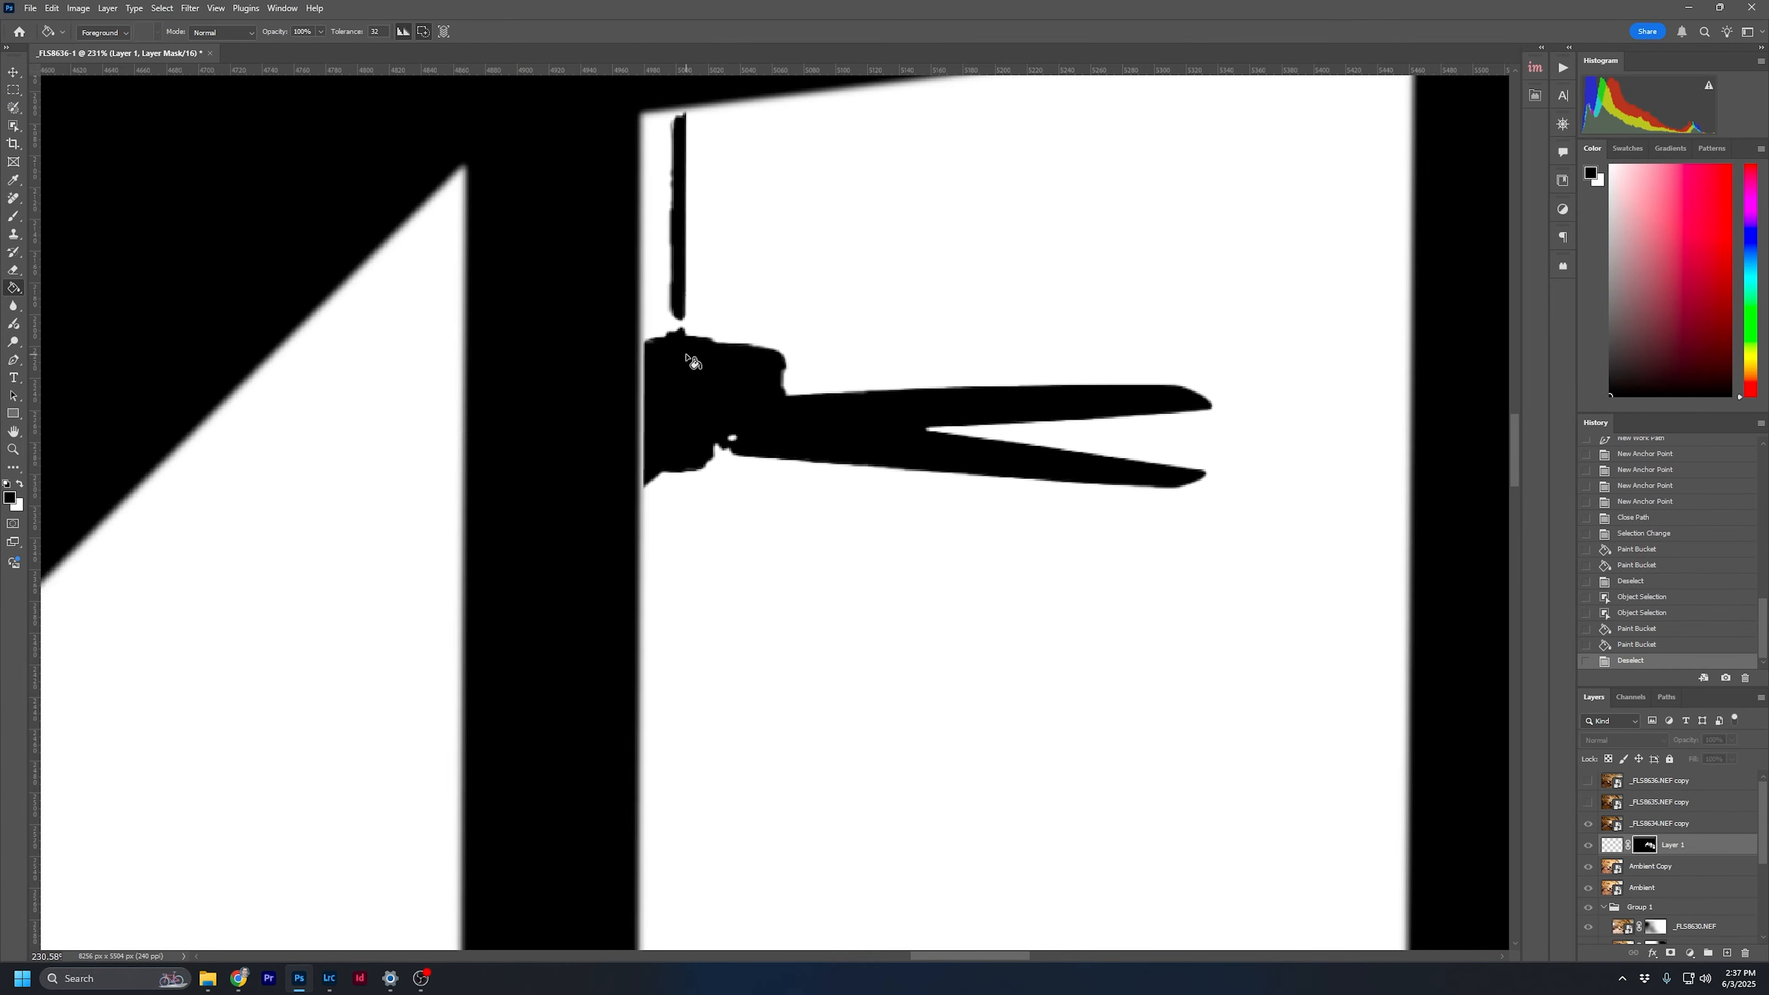
With a small black brush, close the gaps in the fan rod at the motor and window frame on Layer 1's mask
{"action": "key", "text": "b"}
{"action": "key", "text": "bracketleft"}
{"action": "key", "text": "bracketleft"}
{"action": "key", "text": "bracketleft"}
{"action": "key", "text": "bracketleft"}
{"action": "key", "text": "bracketleft"}
{"action": "key", "text": "bracketleft"}
{"action": "key", "text": "bracketleft"}
{"action": "key", "text": "bracketleft"}
{"action": "key", "text": "bracketleft"}
{"action": "key", "text": "bracketleft"}
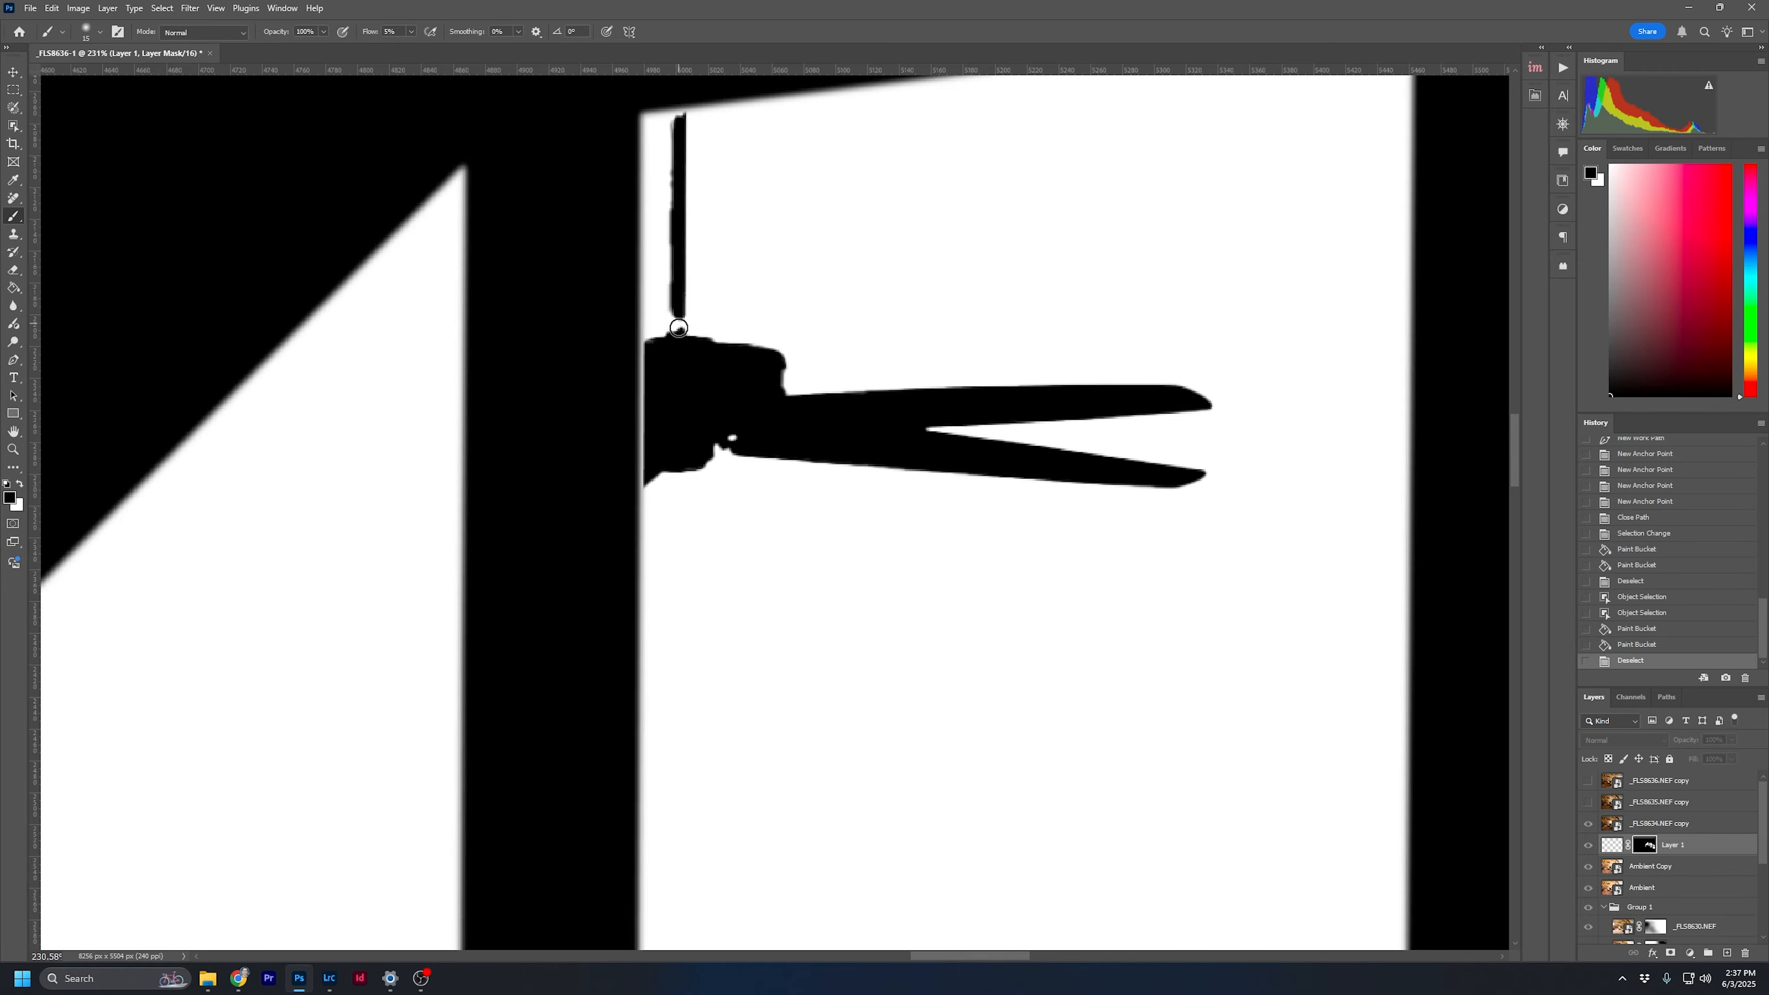
{"action": "key", "text": "bracketleft"}
{"action": "key", "text": "bracketleft"}
{"action": "left_click_drag", "start_coordinate": [679, 323], "coordinate": [673, 315]}
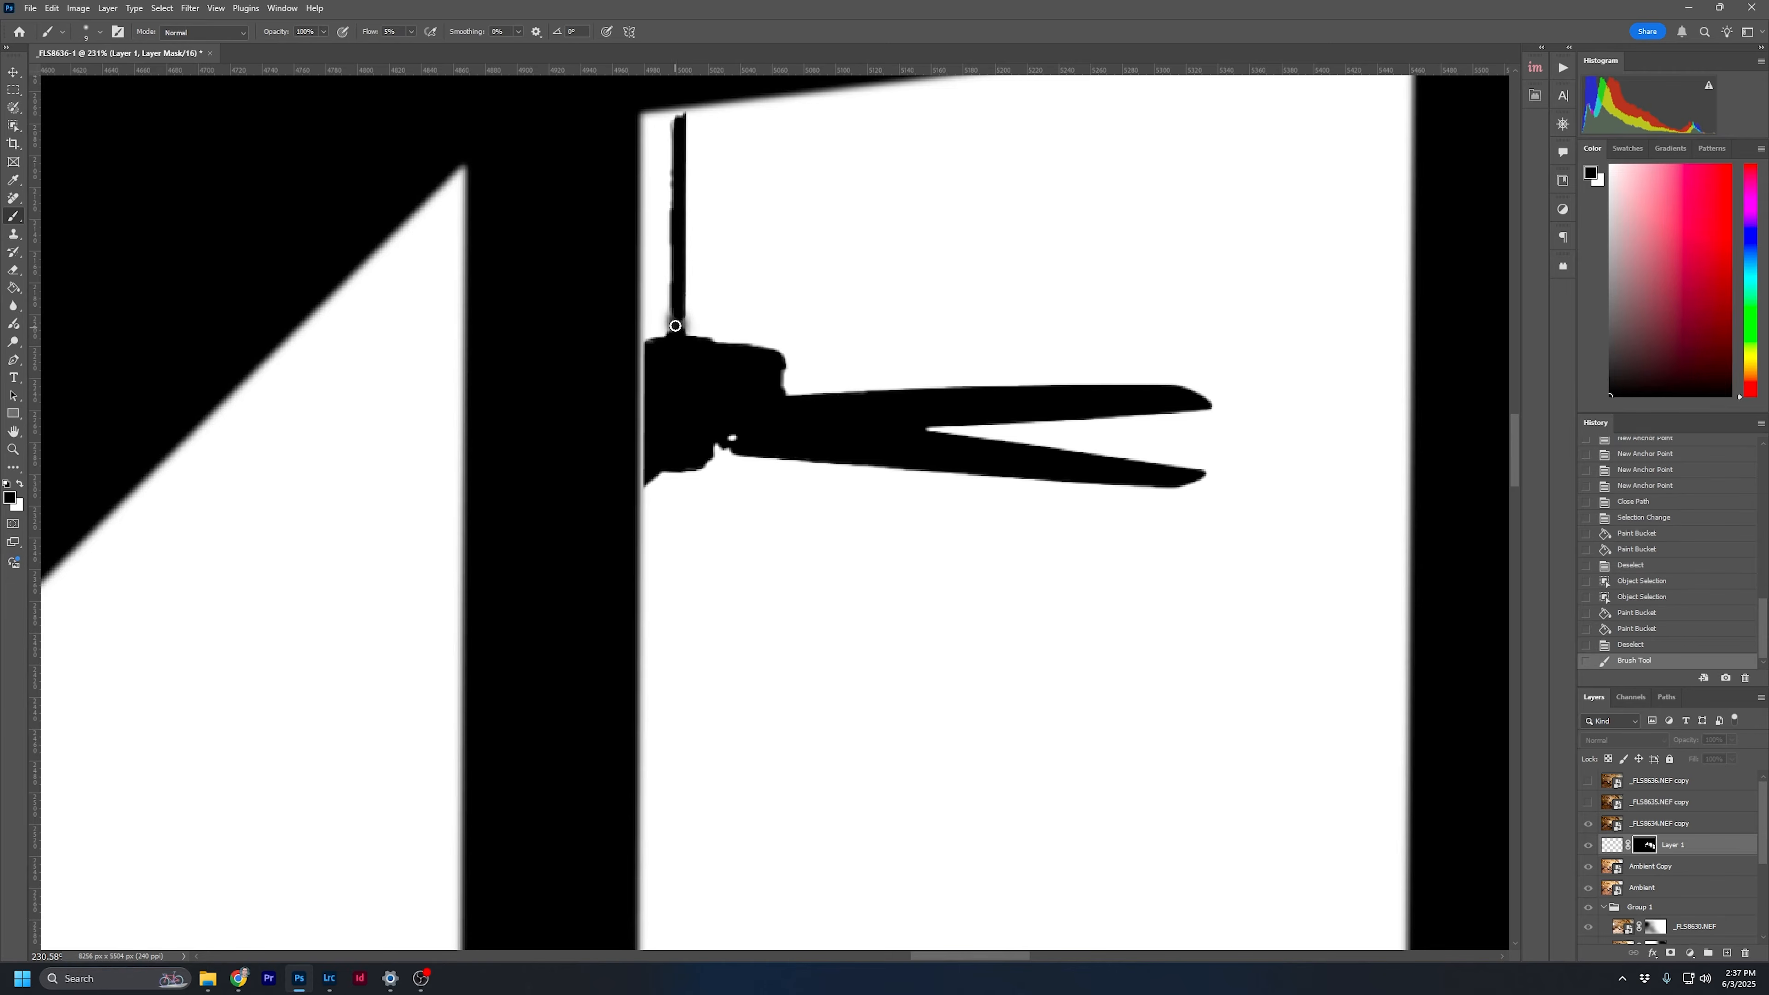
{"action": "left_click_drag", "start_coordinate": [675, 338], "coordinate": [678, 308]}
{"action": "mouse_move", "coordinate": [681, 108]}
{"action": "left_mouse_down"}
{"action": "mouse_move", "coordinate": [680, 125]}
{"action": "mouse_move", "coordinate": [681, 104]}
{"action": "left_mouse_up"}
{"action": "scroll", "coordinate": [820, 373], "scroll_direction": "down", "scroll_amount": 5}
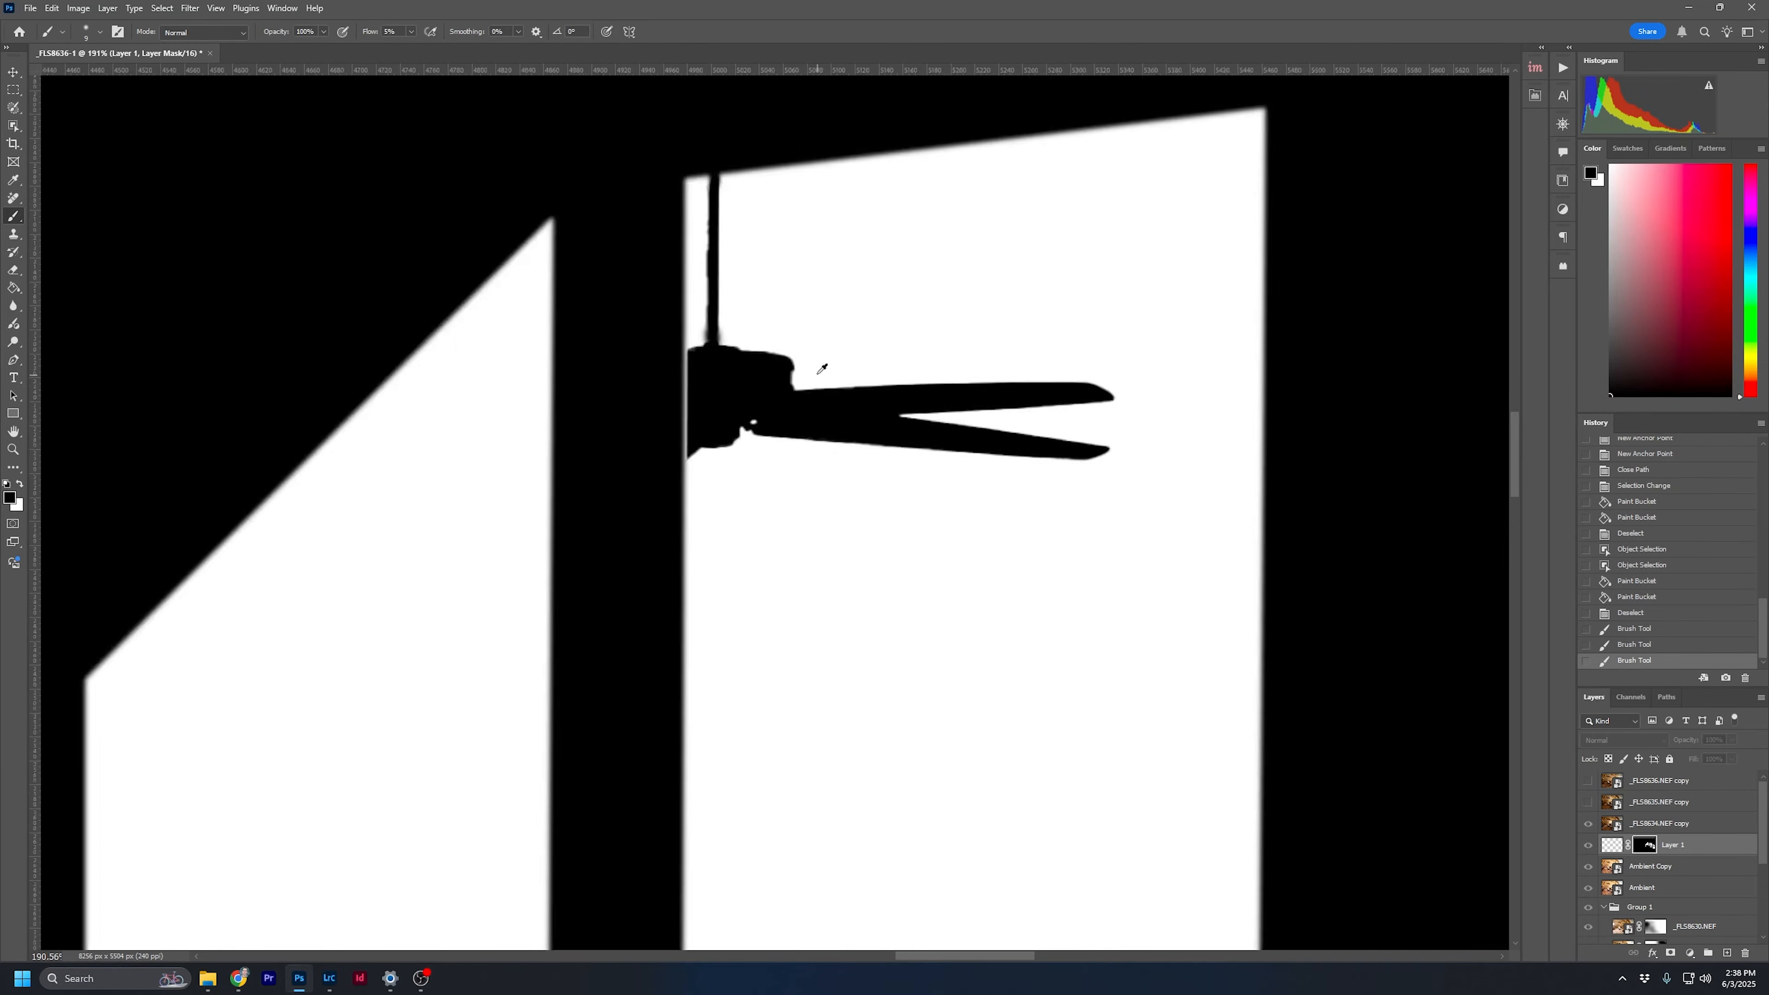
Using a larger black brush, paint out the white sliver between the fan motor and the window frame on the mask
{"action": "key", "text": "bracketright"}
{"action": "key", "text": "bracketright"}
{"action": "key", "text": "bracketright"}
{"action": "key", "text": "bracketright"}
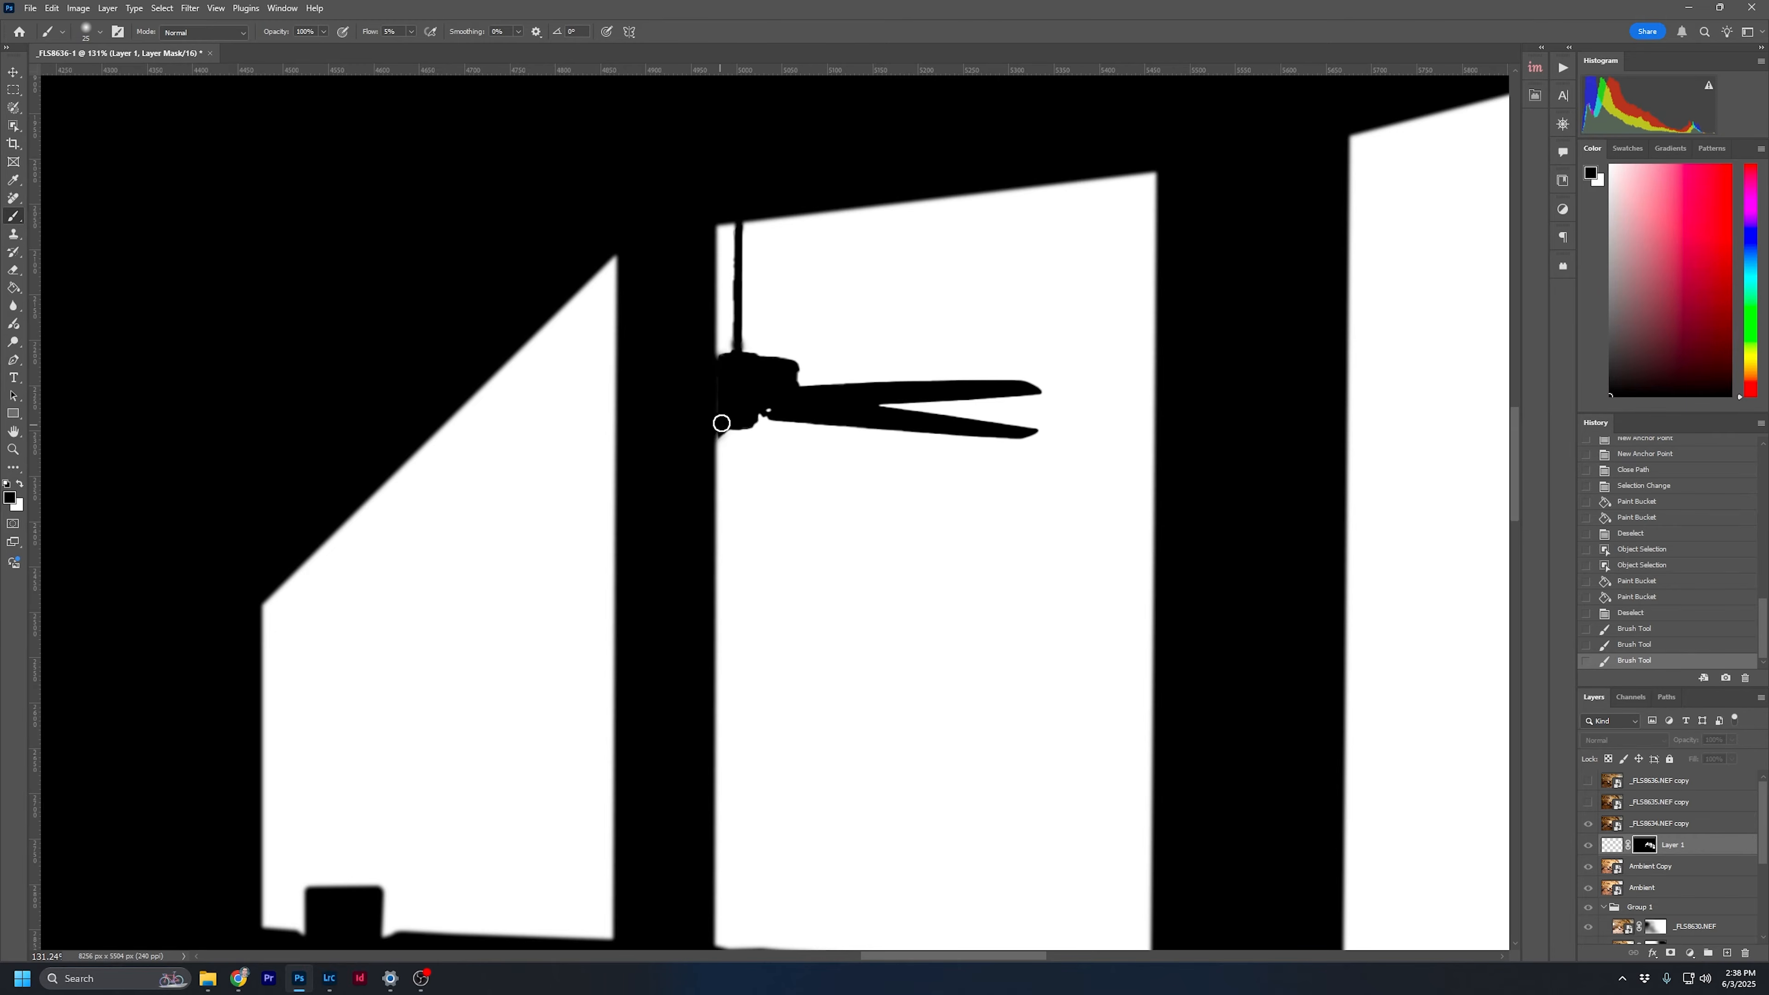
{"action": "left_click_drag", "start_coordinate": [720, 395], "coordinate": [716, 427]}
{"action": "scroll", "coordinate": [808, 382], "scroll_direction": "down", "scroll_amount": 3}
{"action": "scroll", "coordinate": [808, 382], "scroll_direction": "down", "scroll_amount": 2}
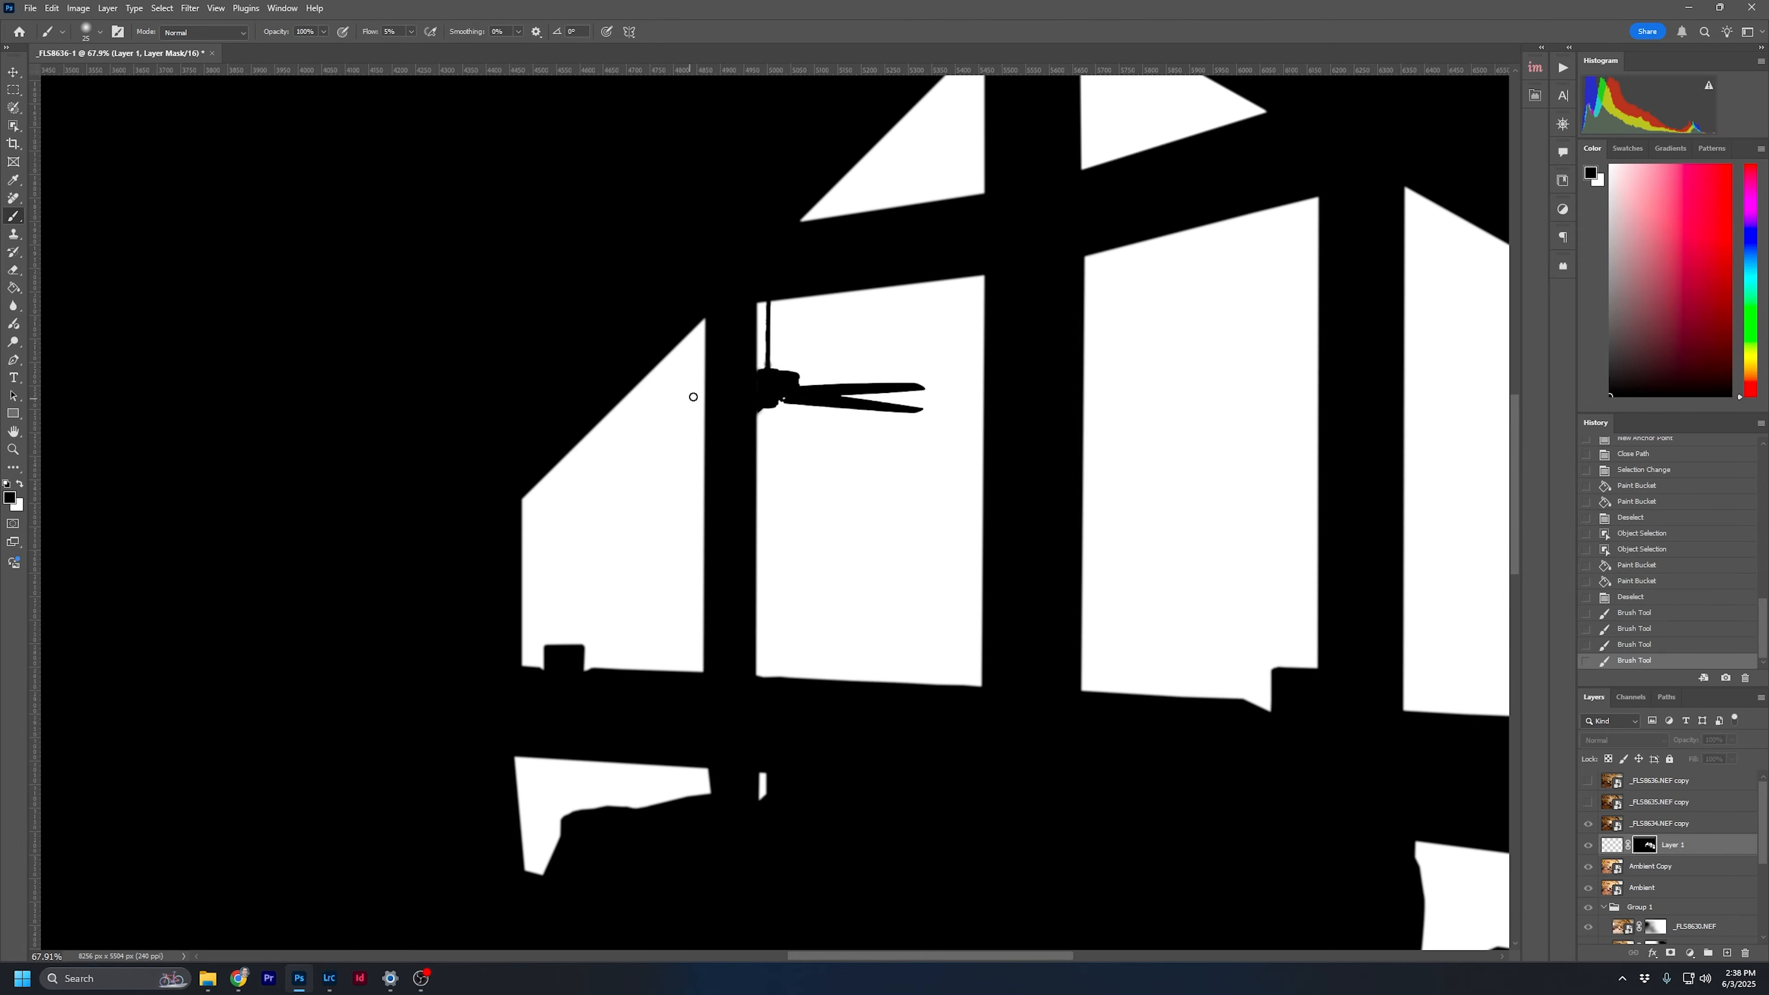
On the _FLS8634.NEF copy layer, select the two fan blades crossing the slanted window with the Object Selection tool
{"action": "left_click", "coordinate": [1614, 824]}
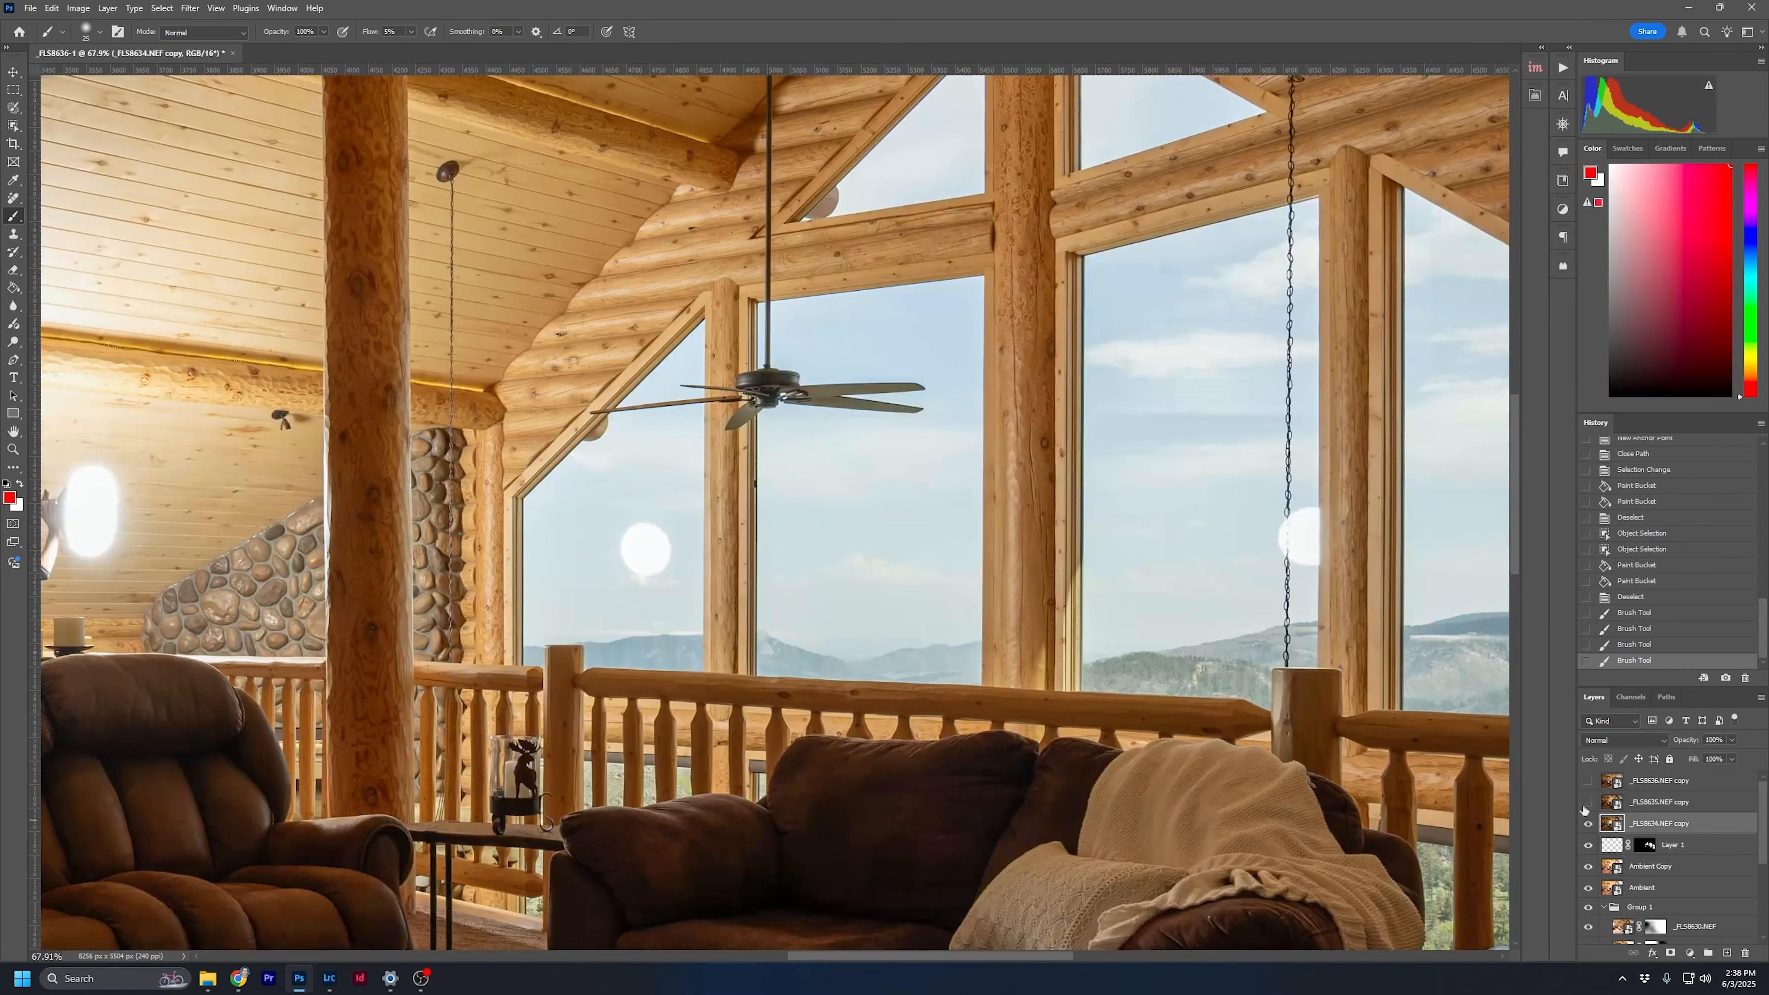
{"action": "key", "text": "w"}
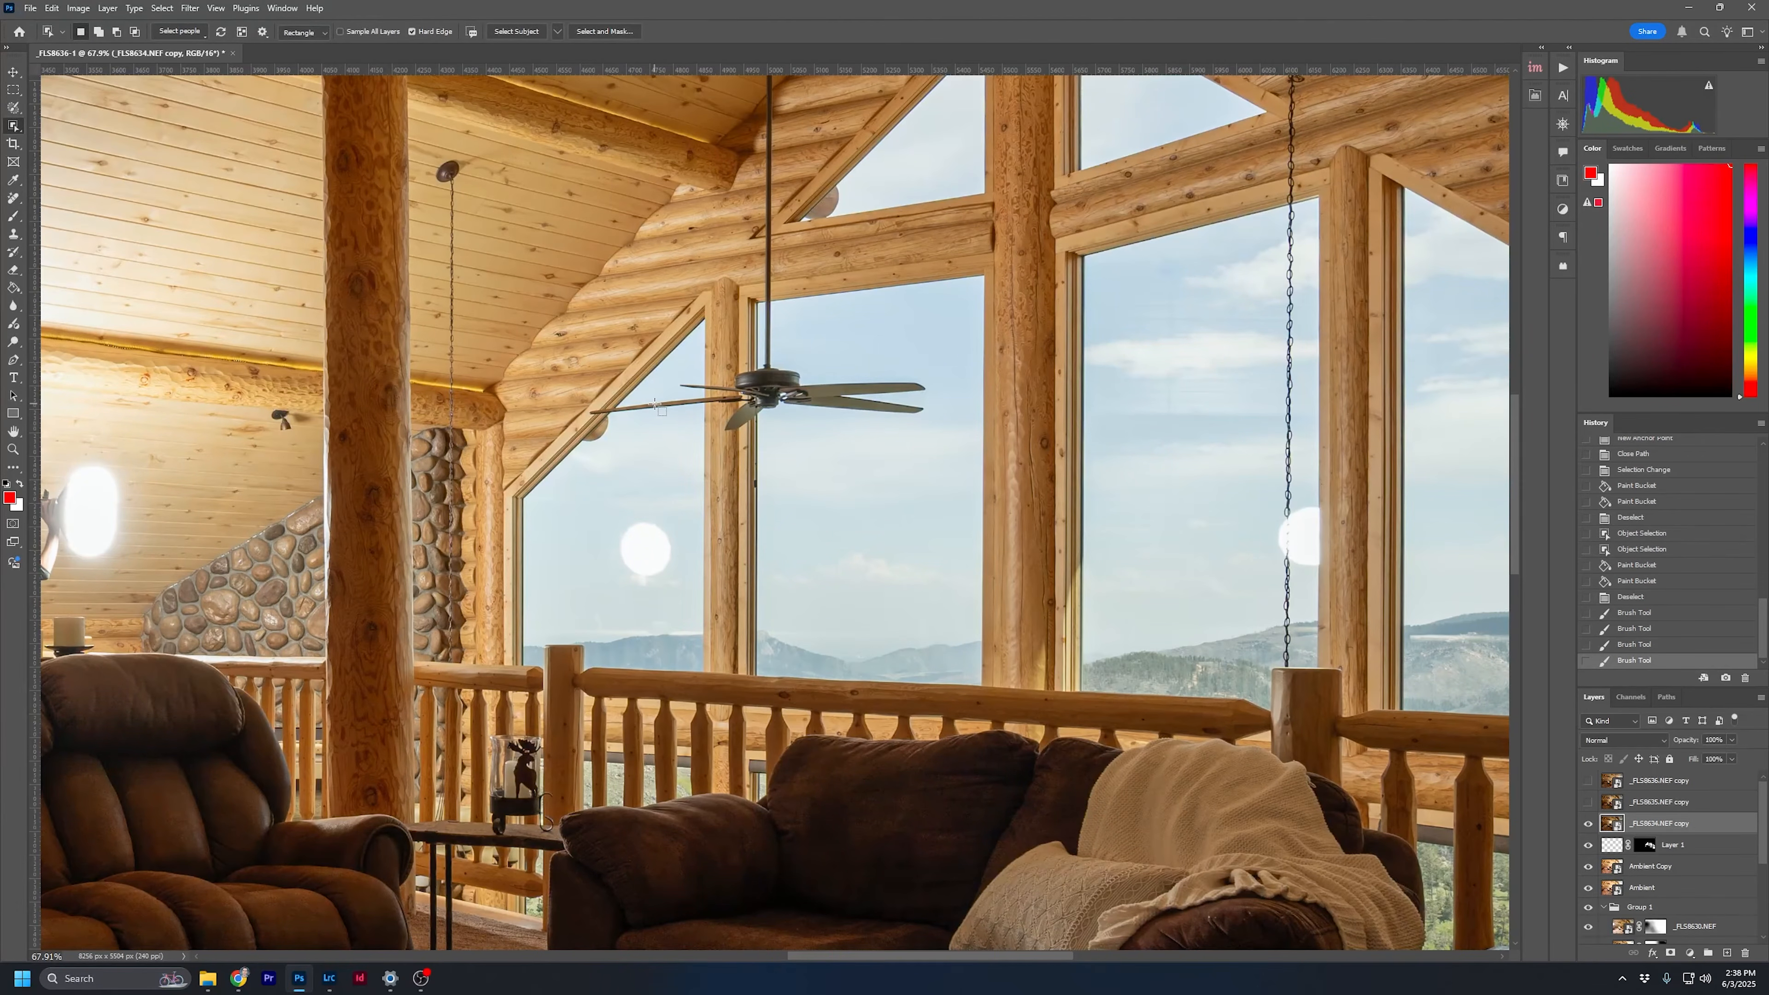
{"action": "right_click", "coordinate": [14, 129]}
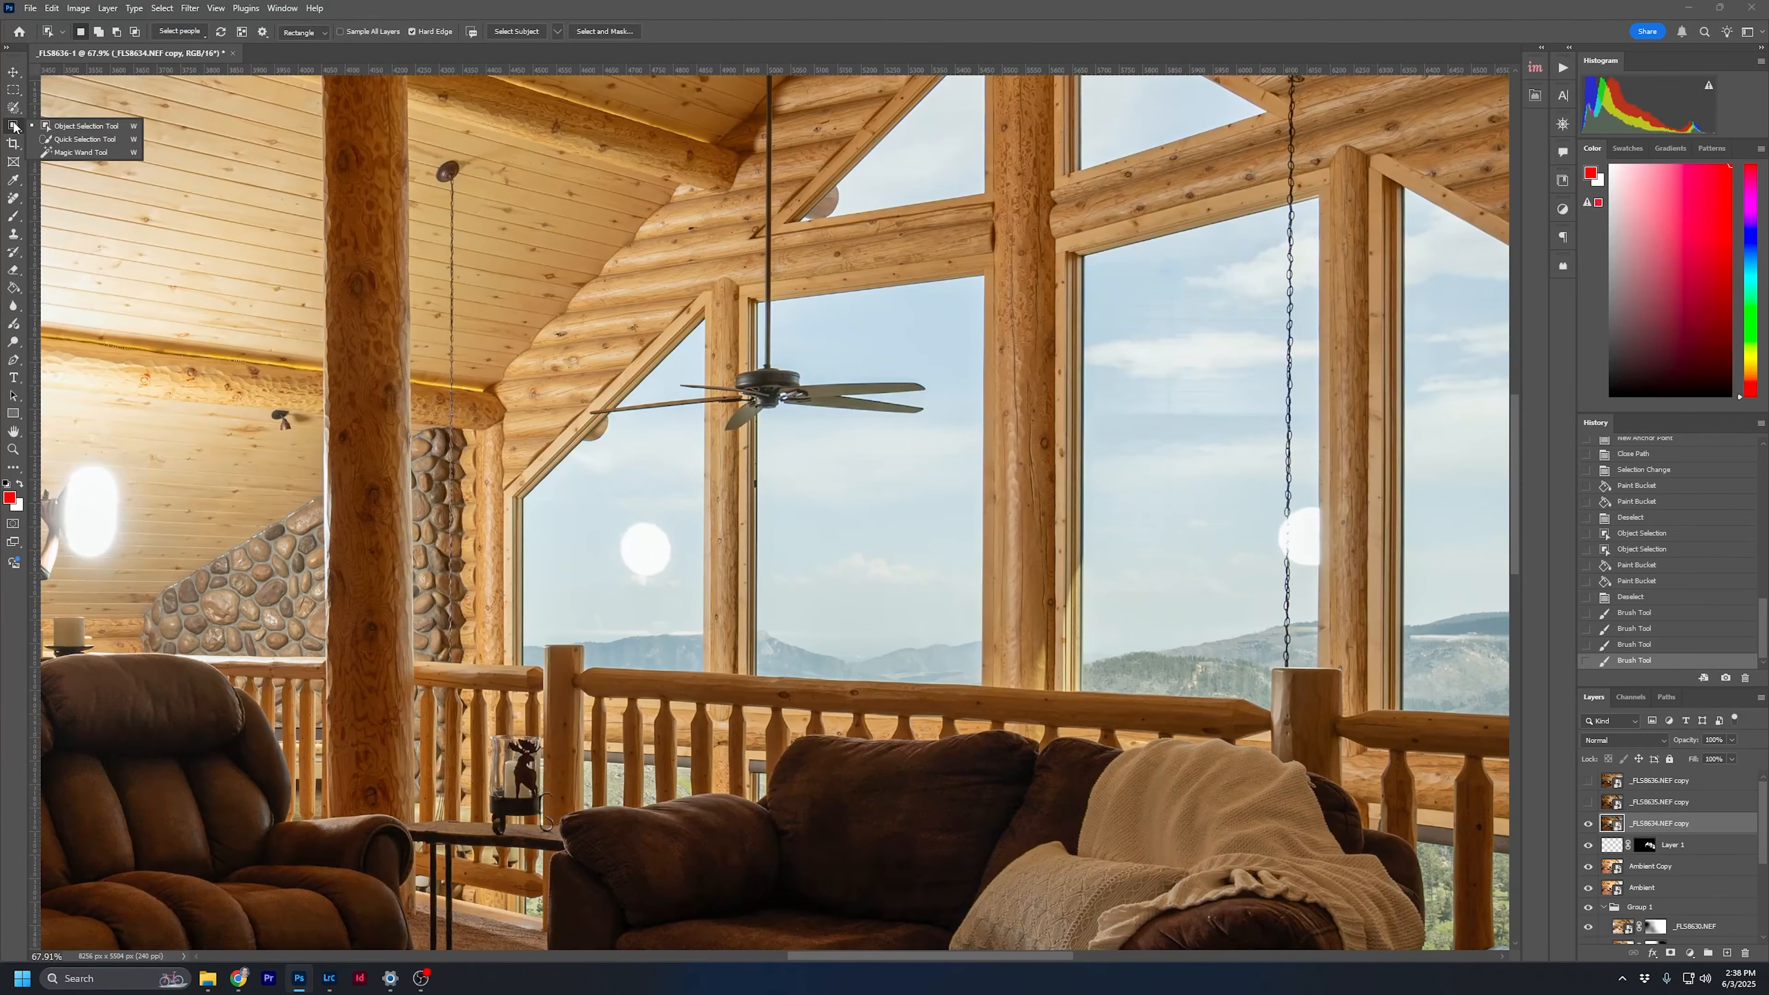
{"action": "left_click", "coordinate": [58, 130]}
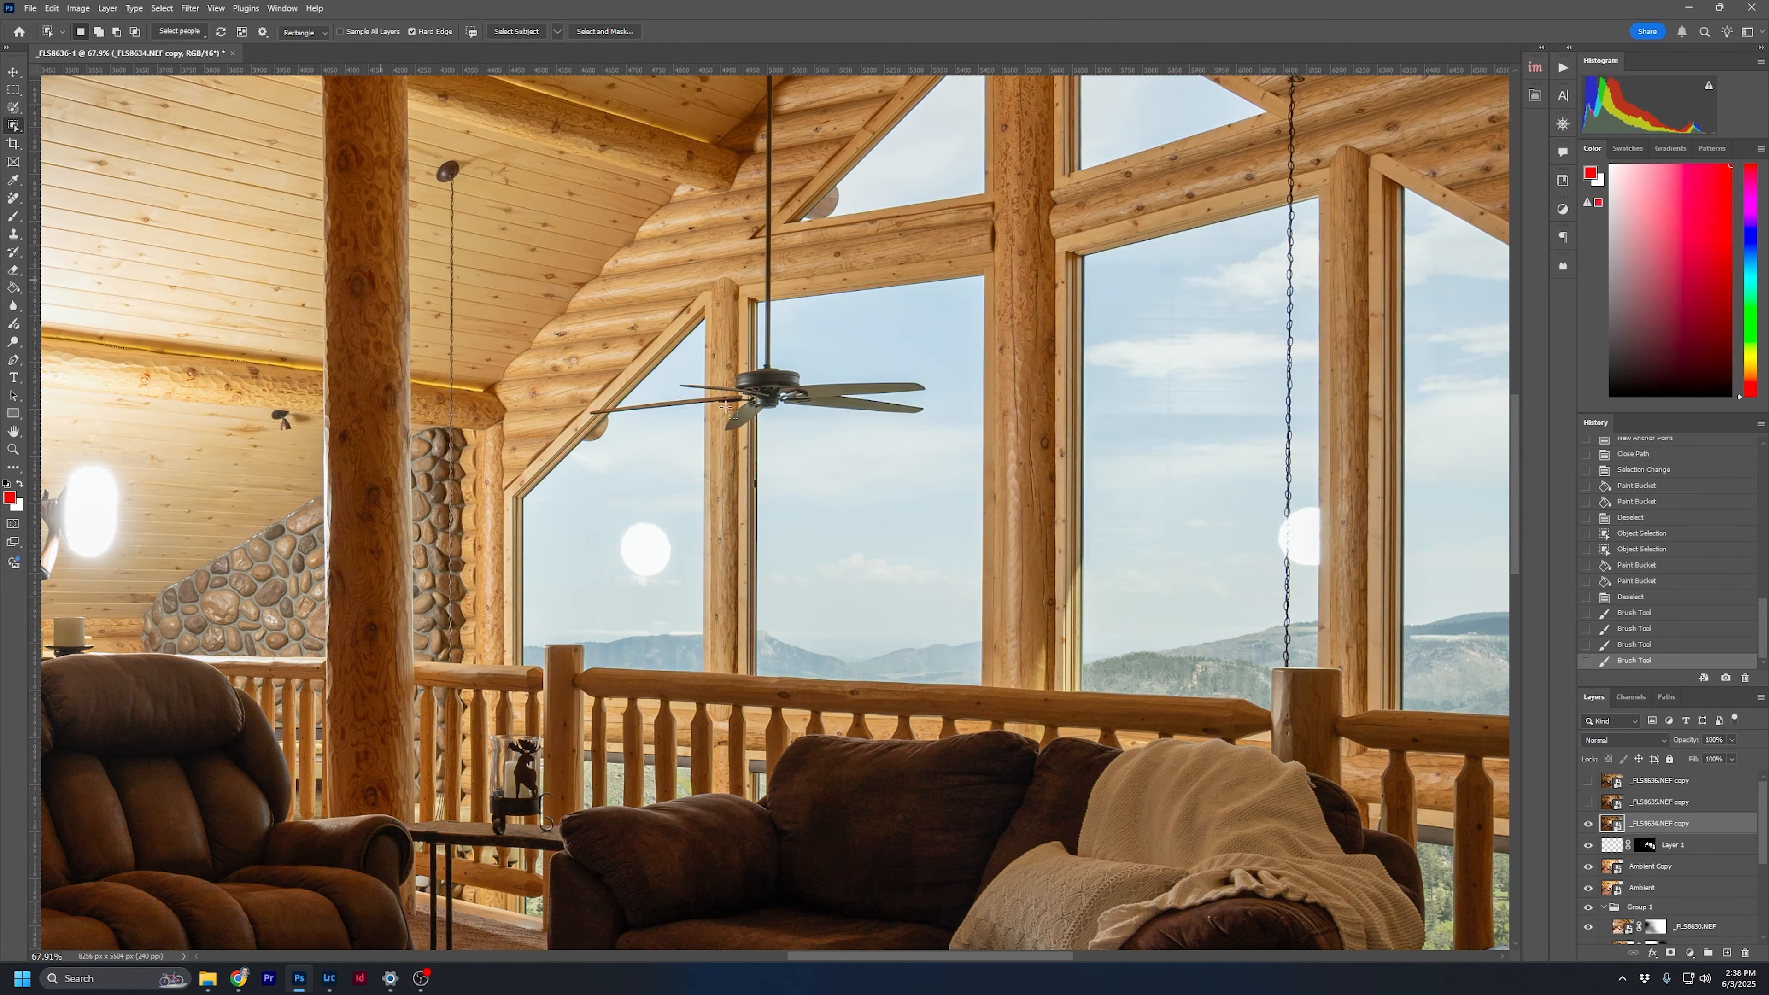
{"action": "scroll", "coordinate": [630, 400], "scroll_direction": "up", "scroll_amount": 5}
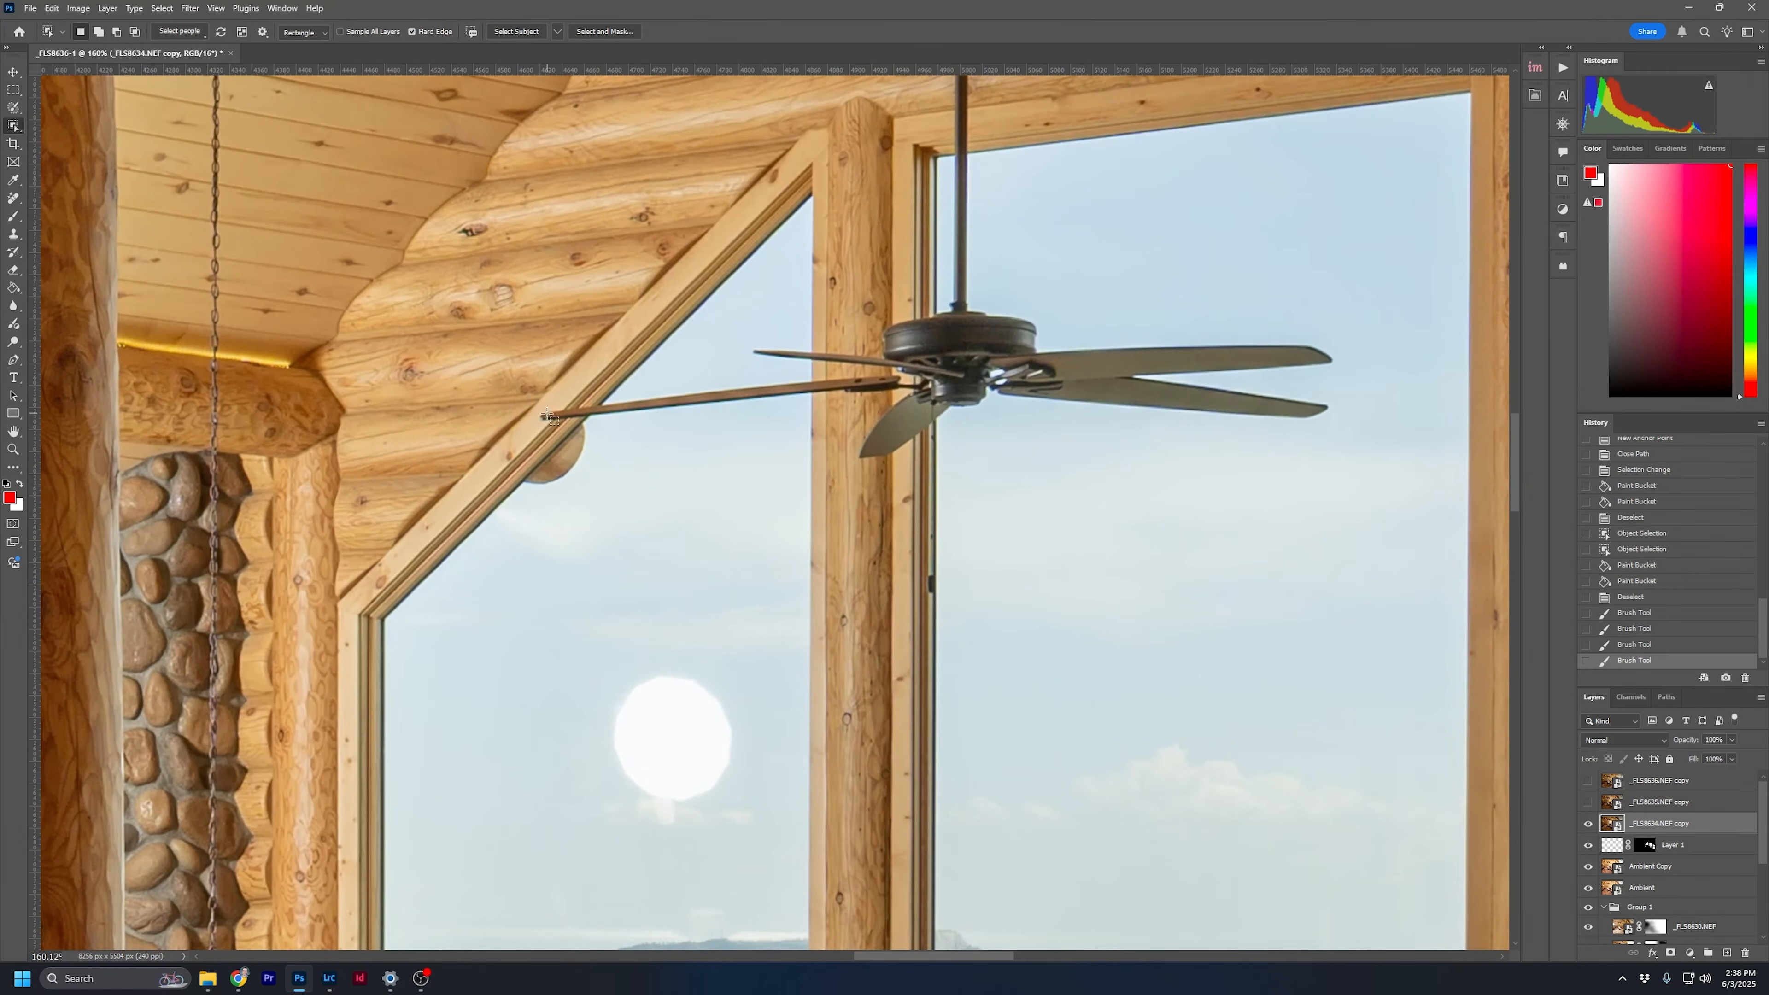
{"action": "left_click_drag", "start_coordinate": [540, 407], "coordinate": [812, 383]}
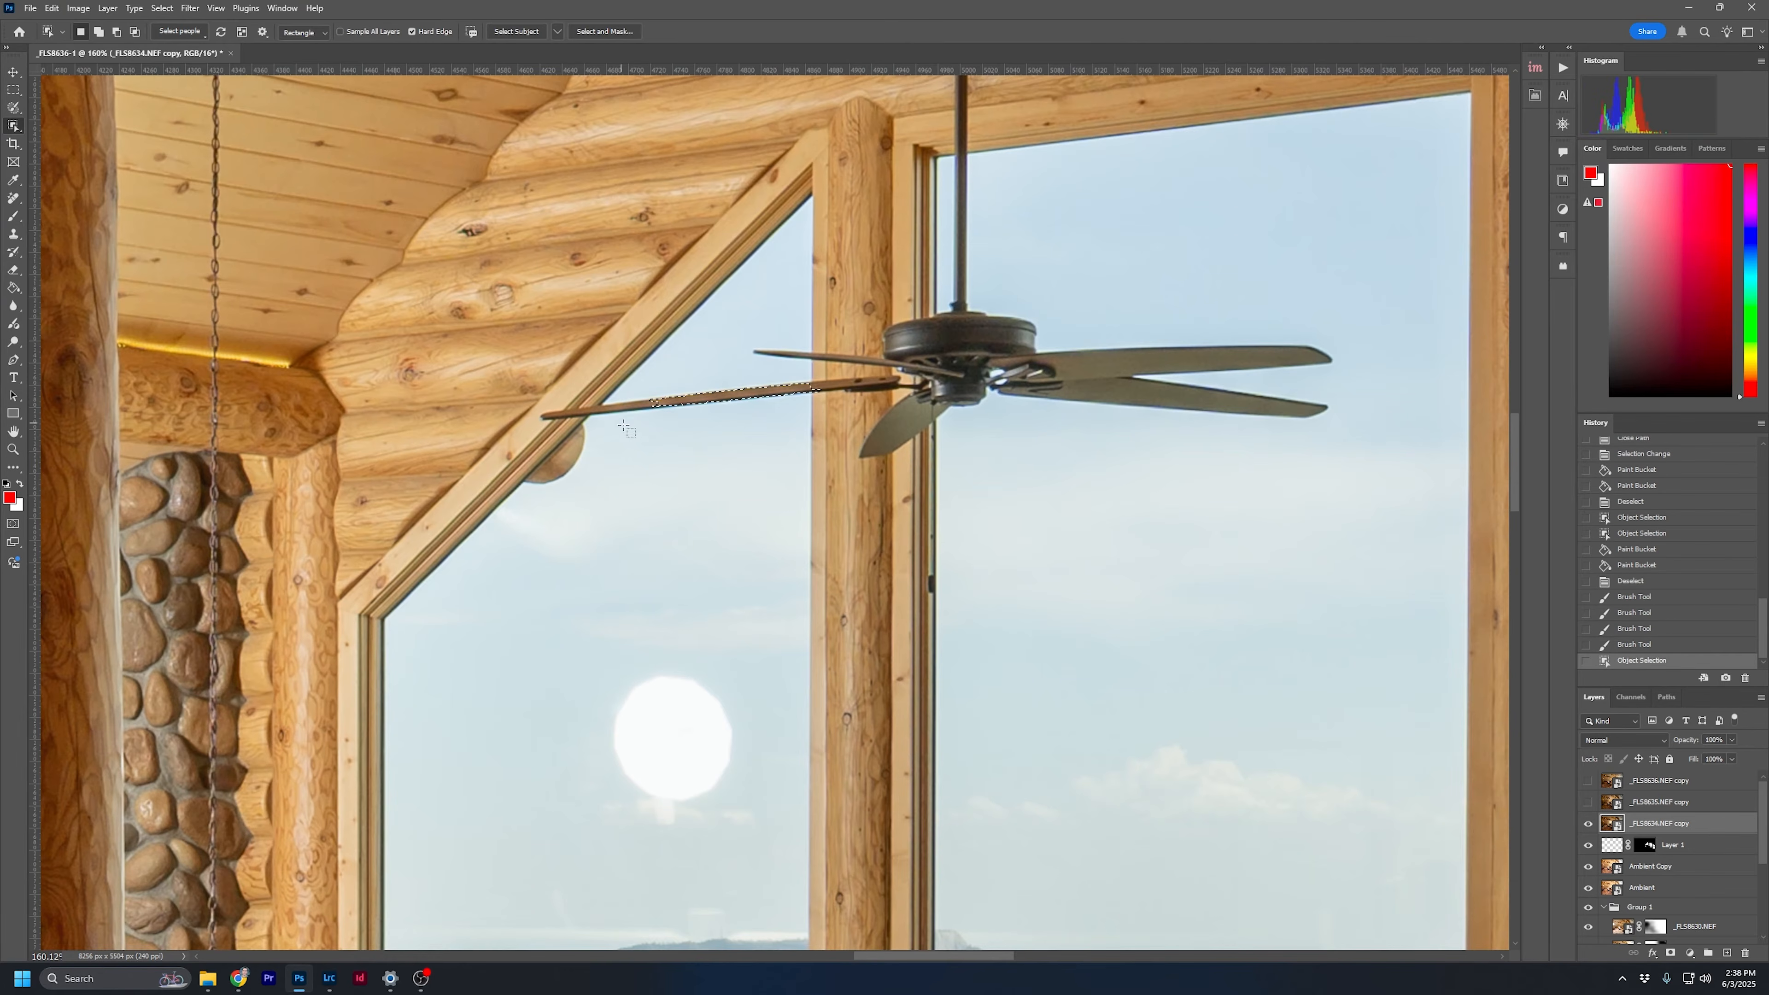
{"action": "key", "text": "shift"}
{"action": "left_click_drag", "start_coordinate": [806, 423], "coordinate": [536, 392]}
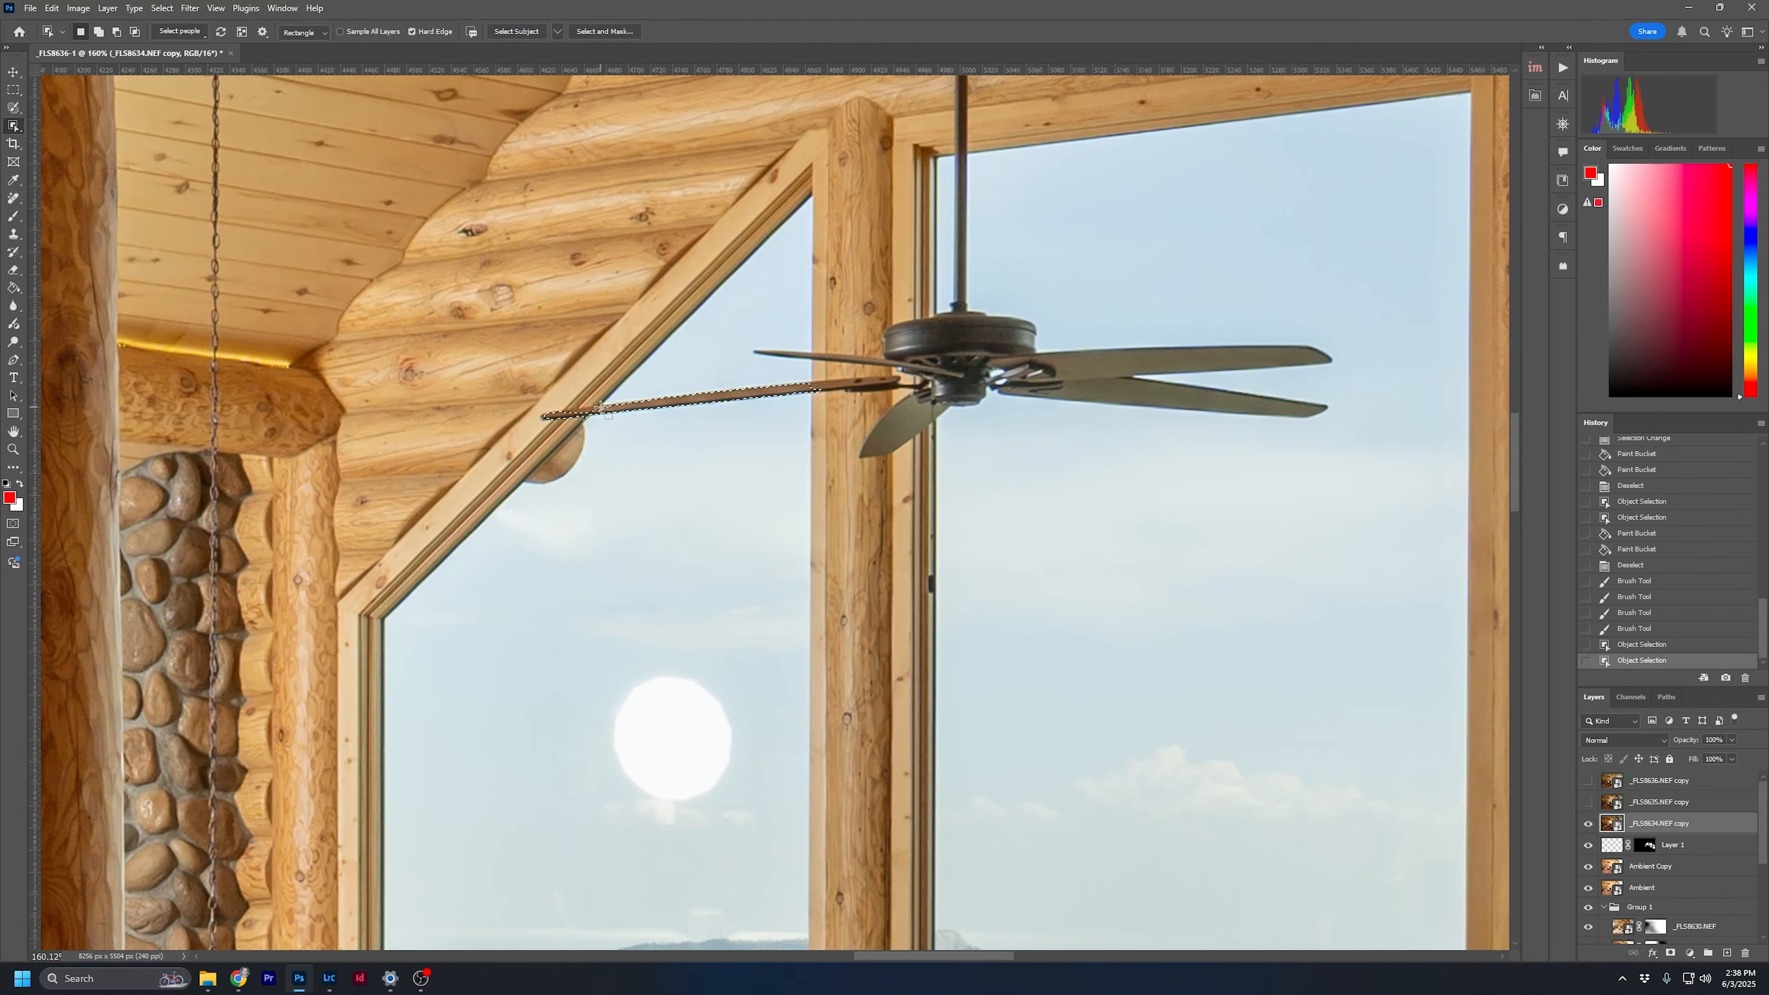
{"action": "key", "text": "shift"}
{"action": "left_click_drag", "start_coordinate": [749, 345], "coordinate": [891, 356]}
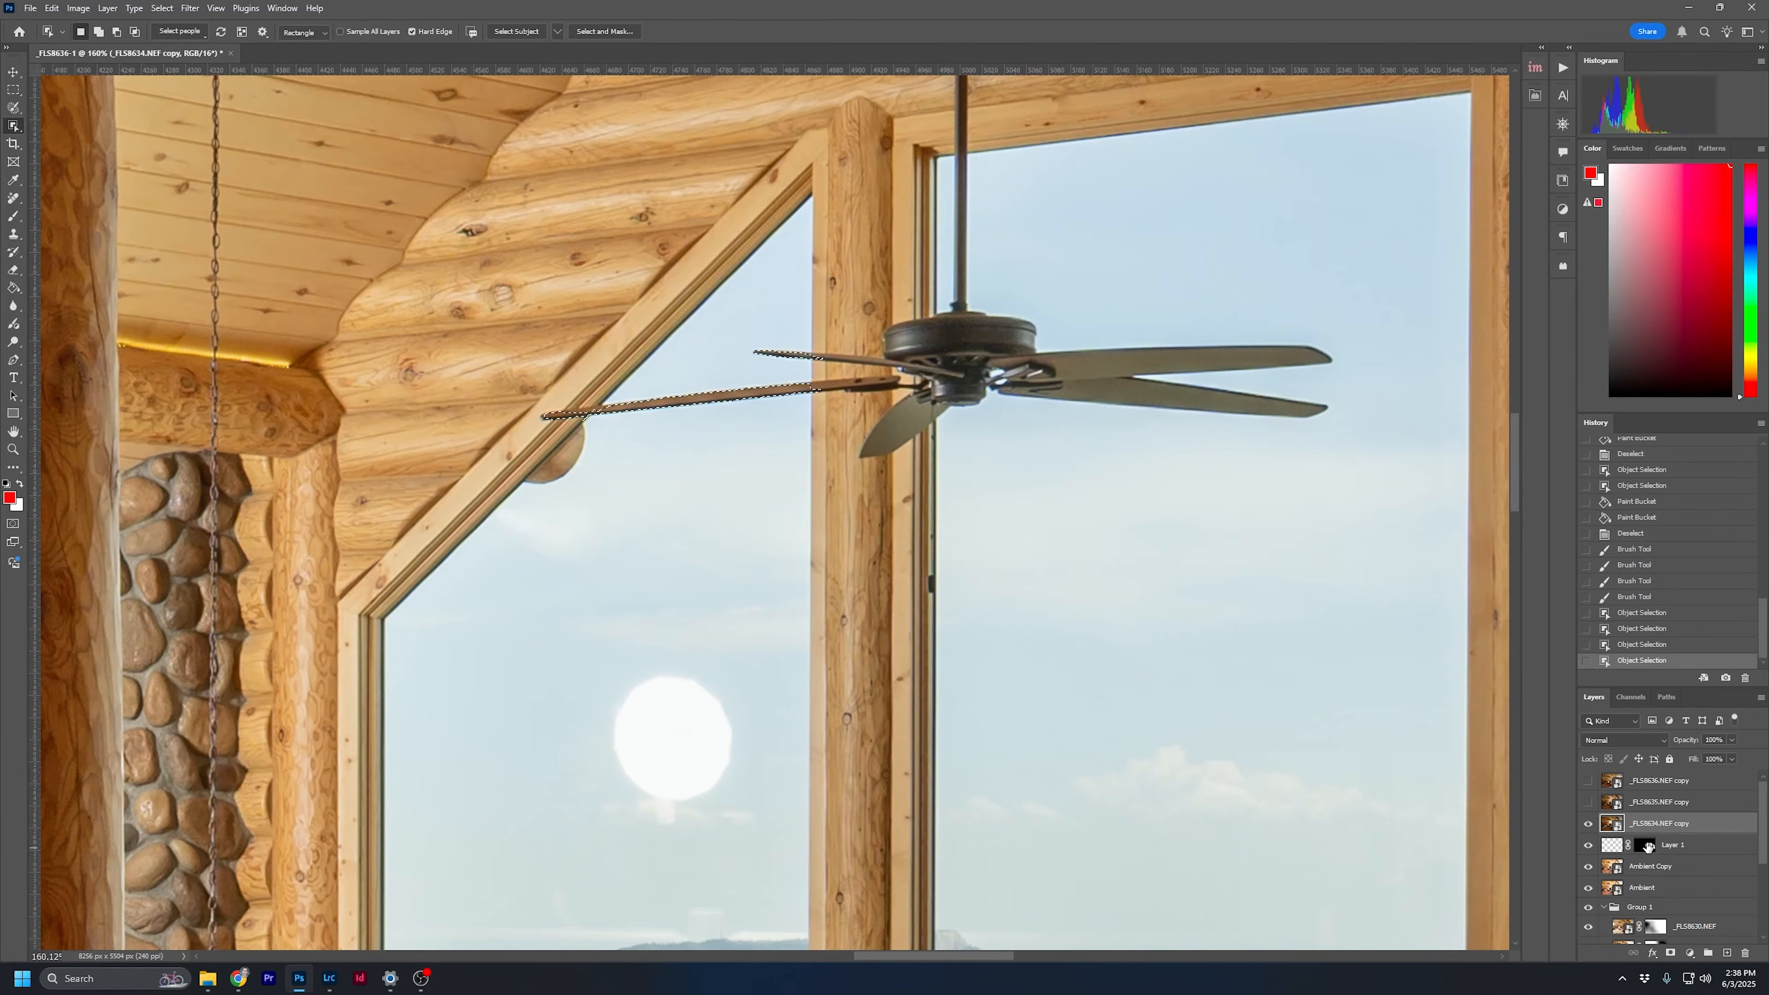
Fill the two selected fan blades with black on Layer 1's mask, inspect the mask alone and deselect
{"action": "left_click", "coordinate": [1645, 846]}
{"action": "key", "text": "g"}
{"action": "left_click", "coordinate": [773, 395]}
{"action": "left_click", "coordinate": [801, 358]}
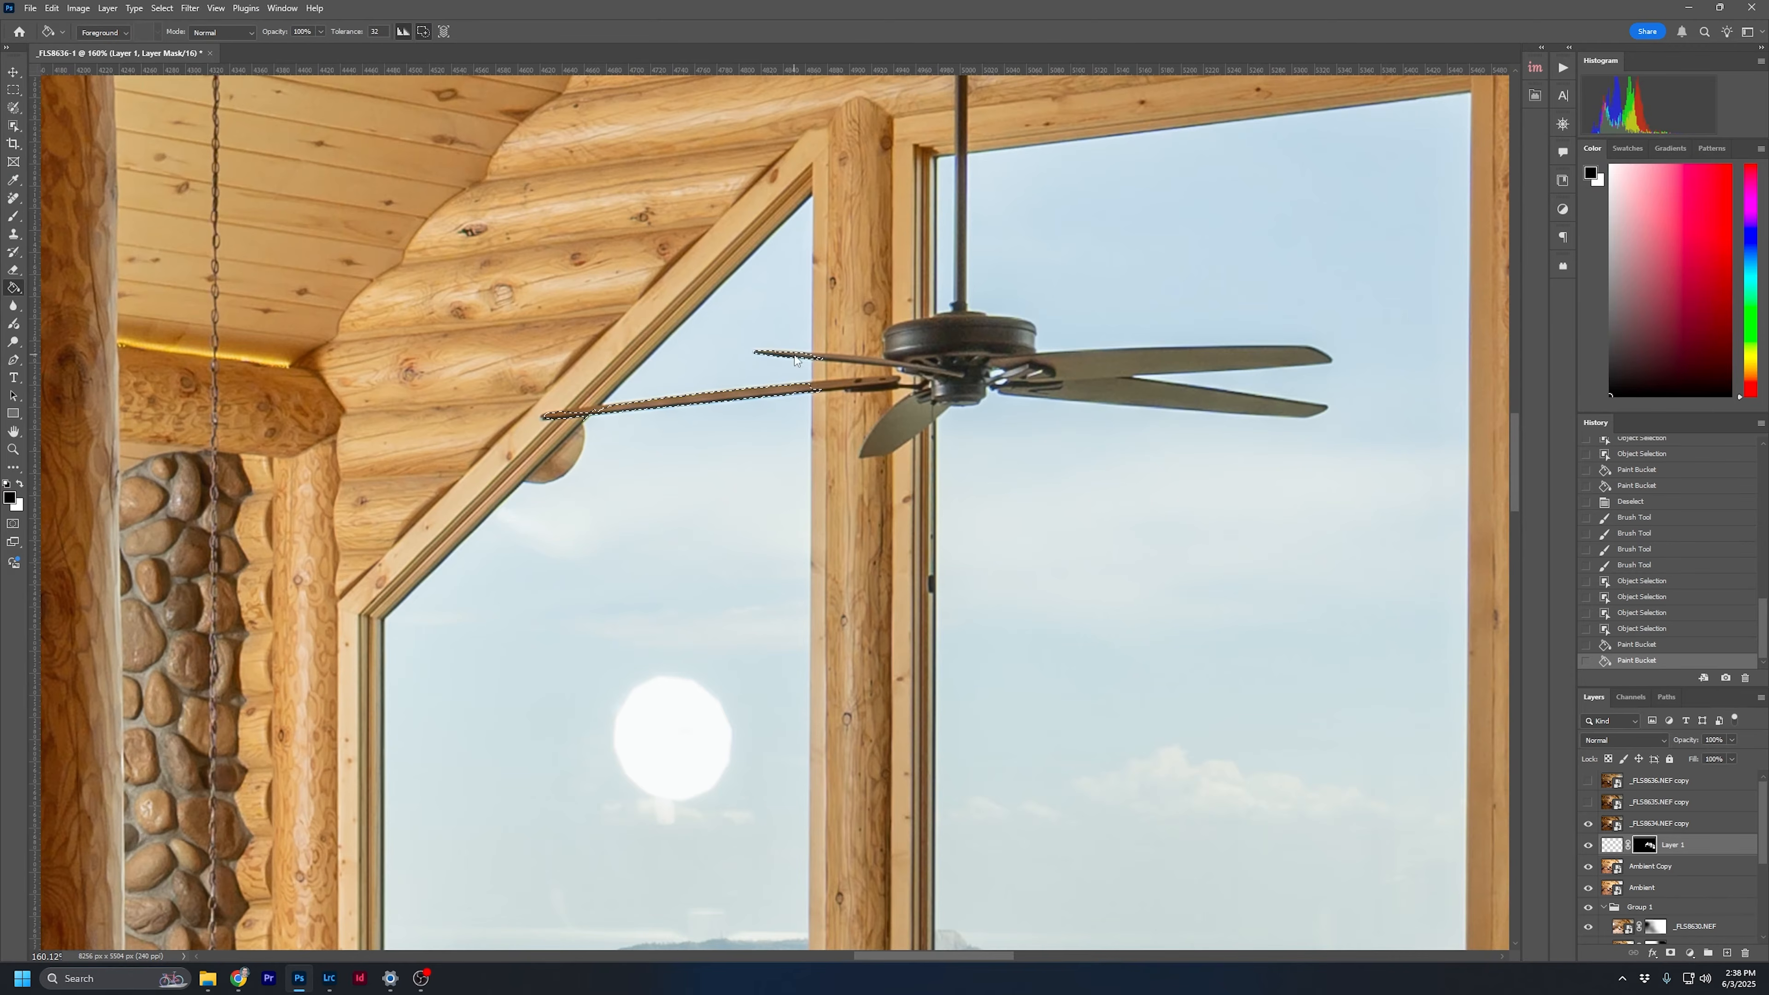
{"action": "left_click", "coordinate": [1645, 845], "text": "alt"}
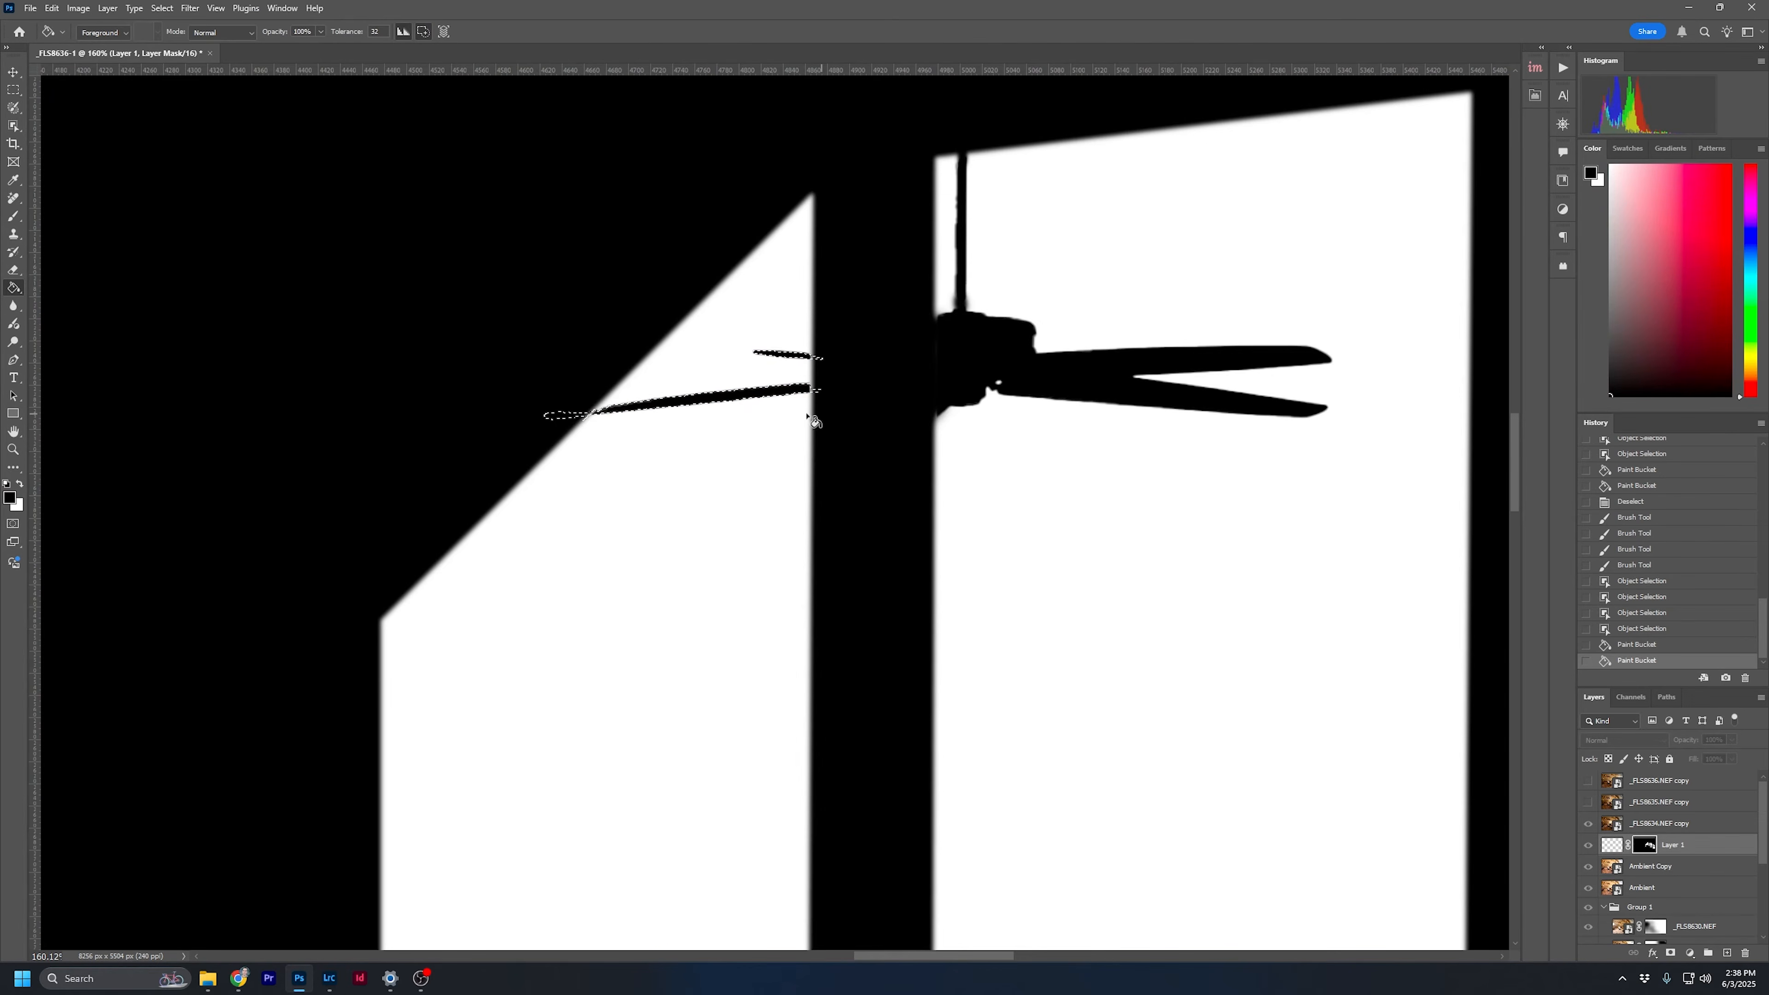
{"action": "key", "text": "ctrl+d"}
With a small black brush, join the ends of the two fan blades to the surrounding window frame on the mask
{"action": "key", "text": "b"}
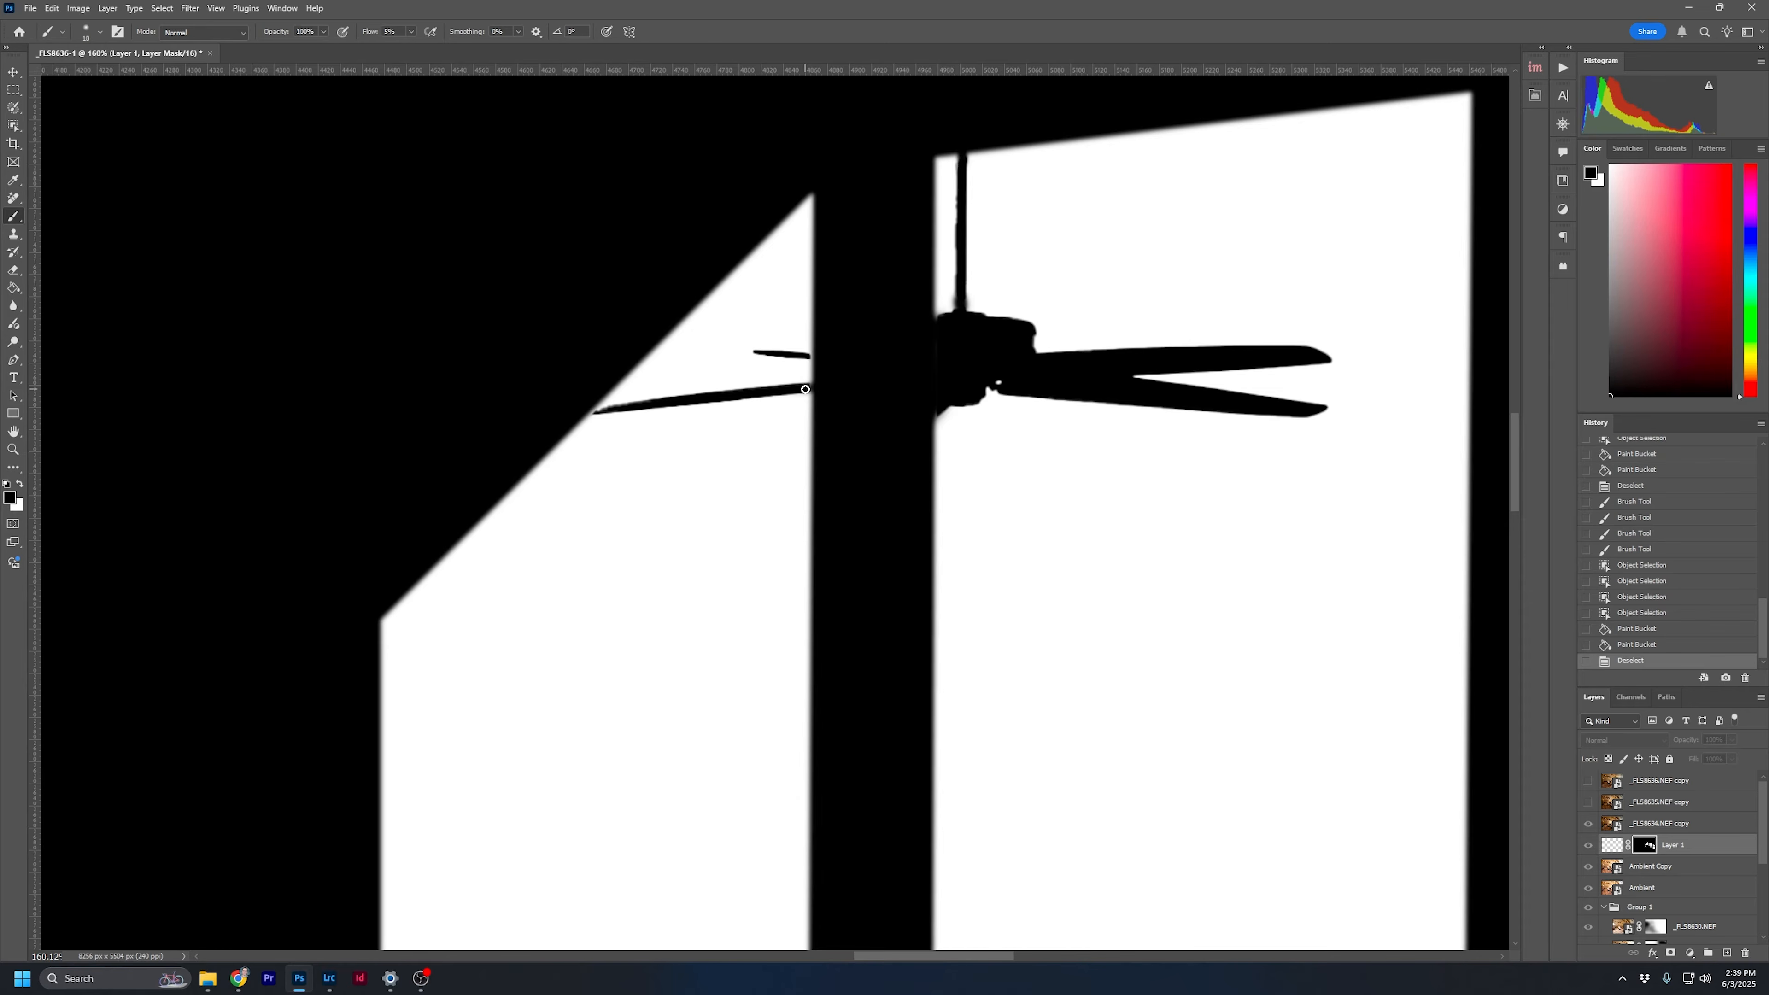
{"action": "key", "text": "bracketleft"}
{"action": "left_click", "coordinate": [815, 356]}
{"action": "left_click", "coordinate": [608, 418]}
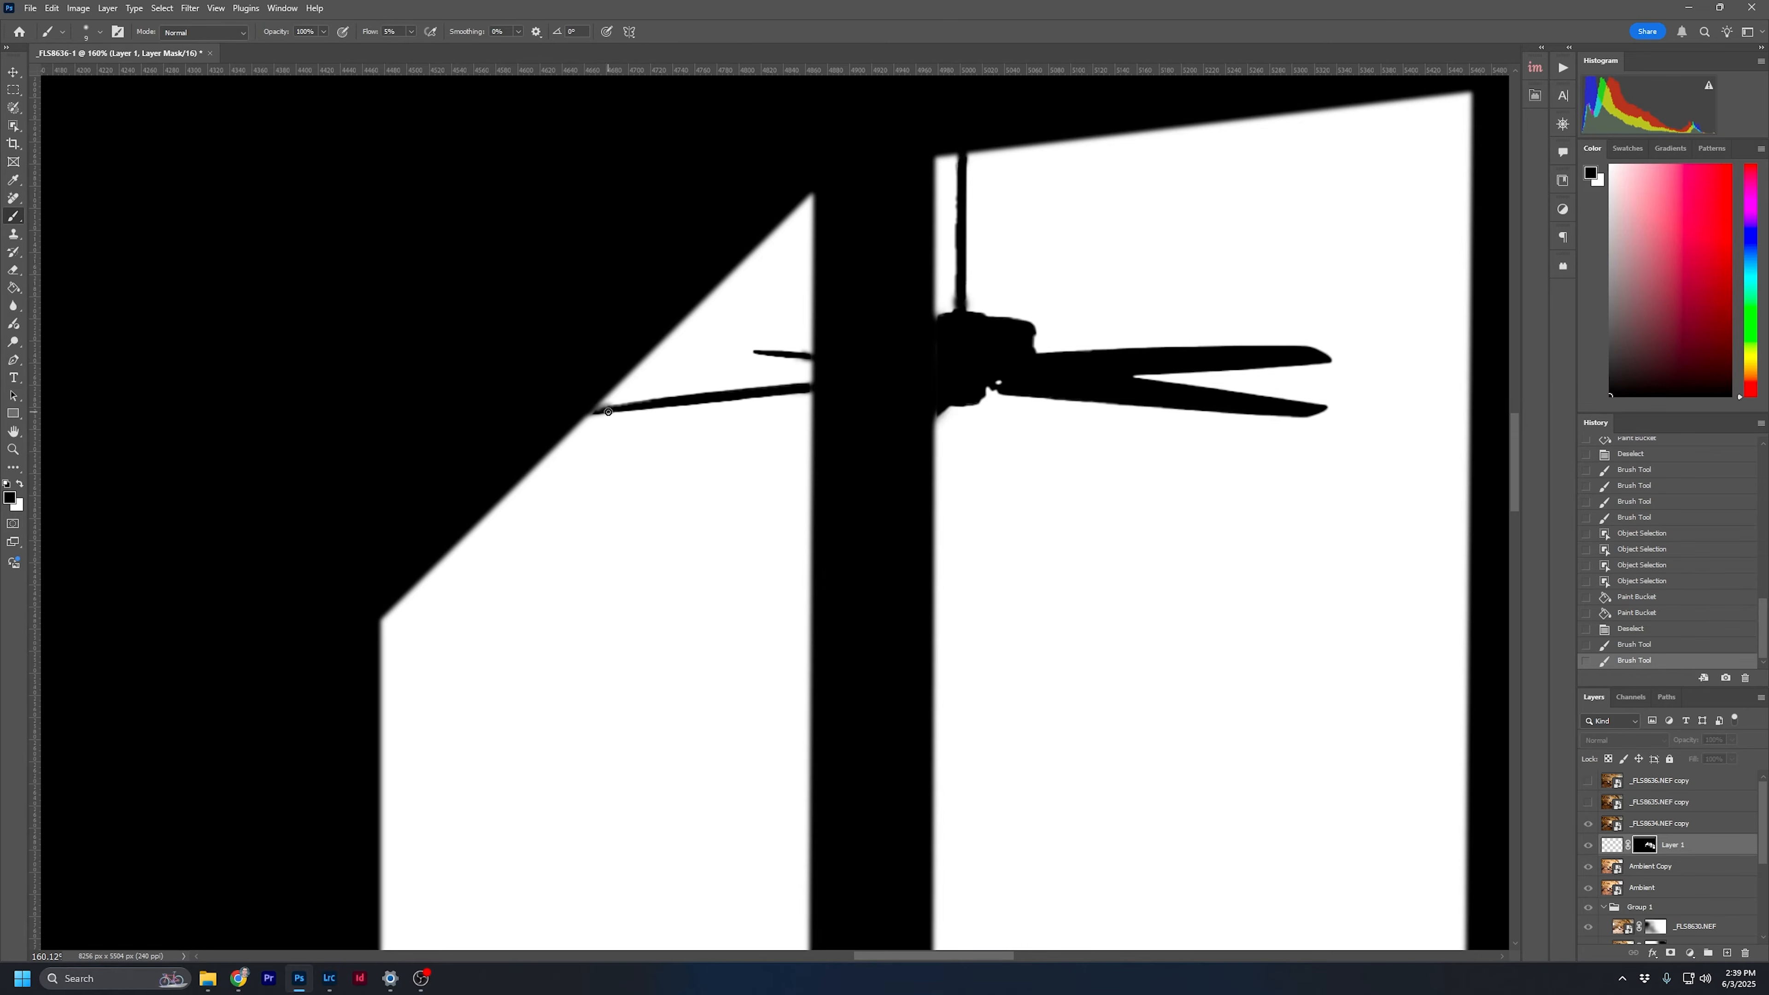
{"action": "left_click", "coordinate": [581, 414]}
{"action": "scroll", "coordinate": [581, 413], "scroll_direction": "down", "scroll_amount": 8}
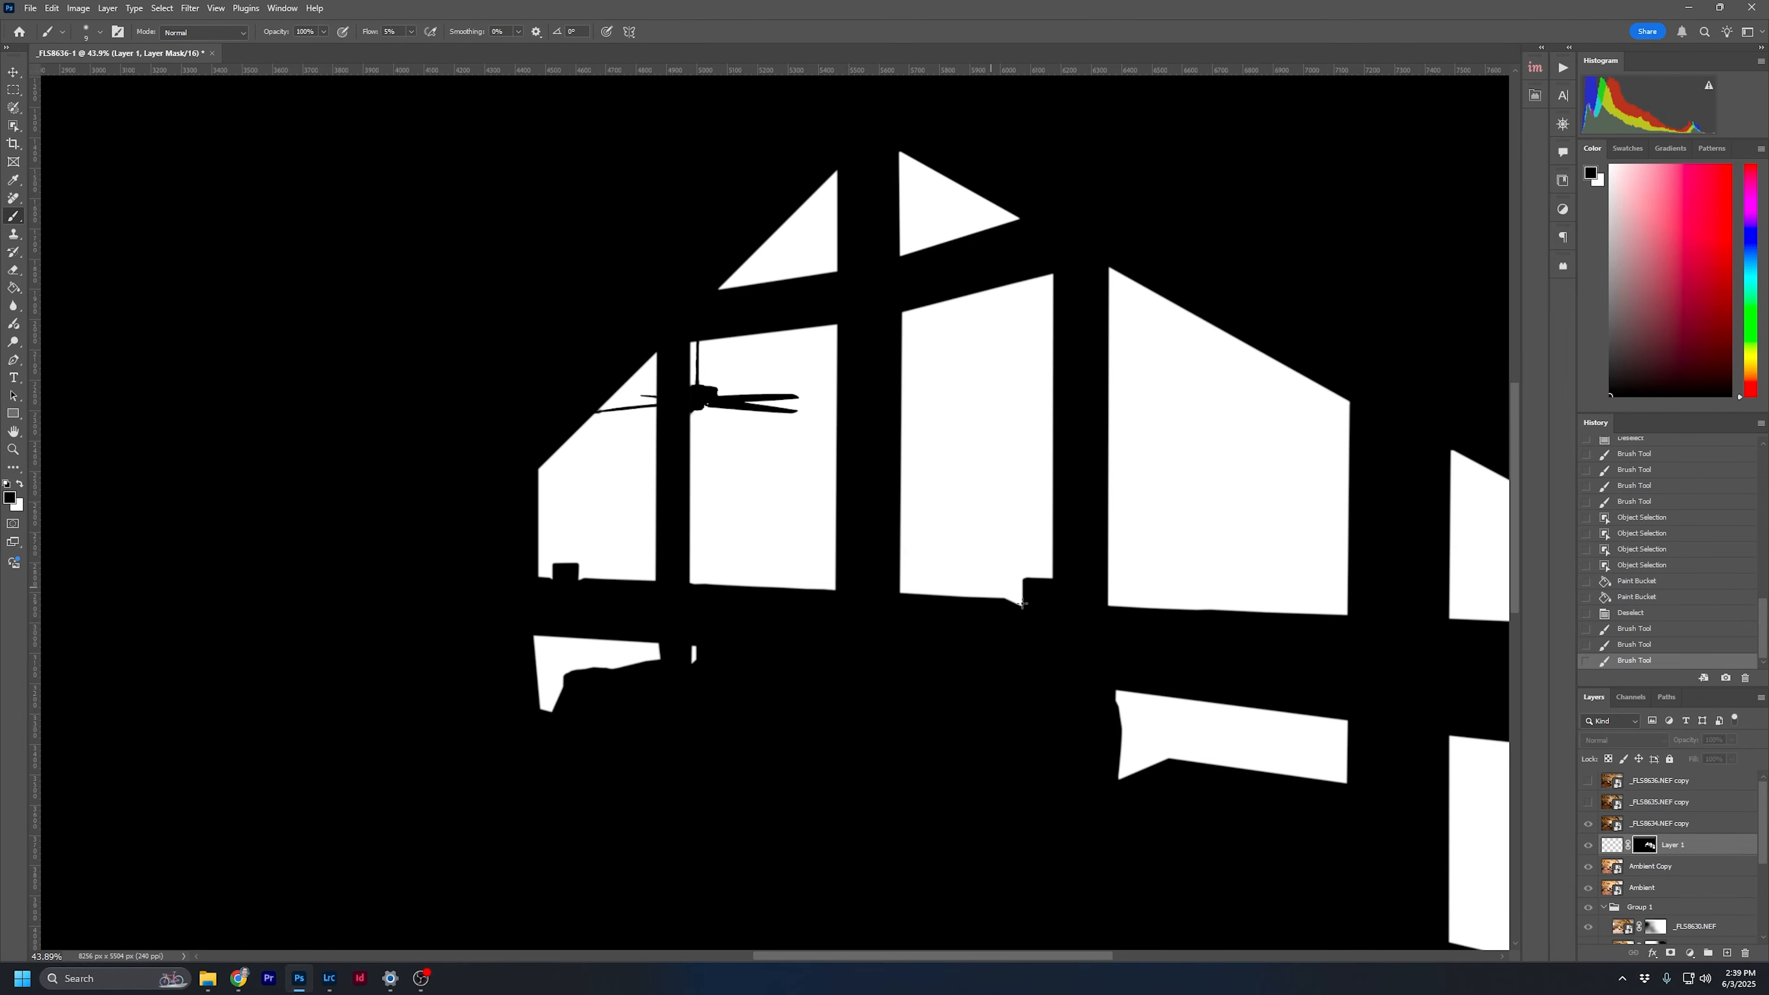
Duplicate the _FLS8634.NEF copy layer and rasterize the duplicate, _FLS8634.NEF copy 2
{"action": "left_click", "coordinate": [1617, 824]}
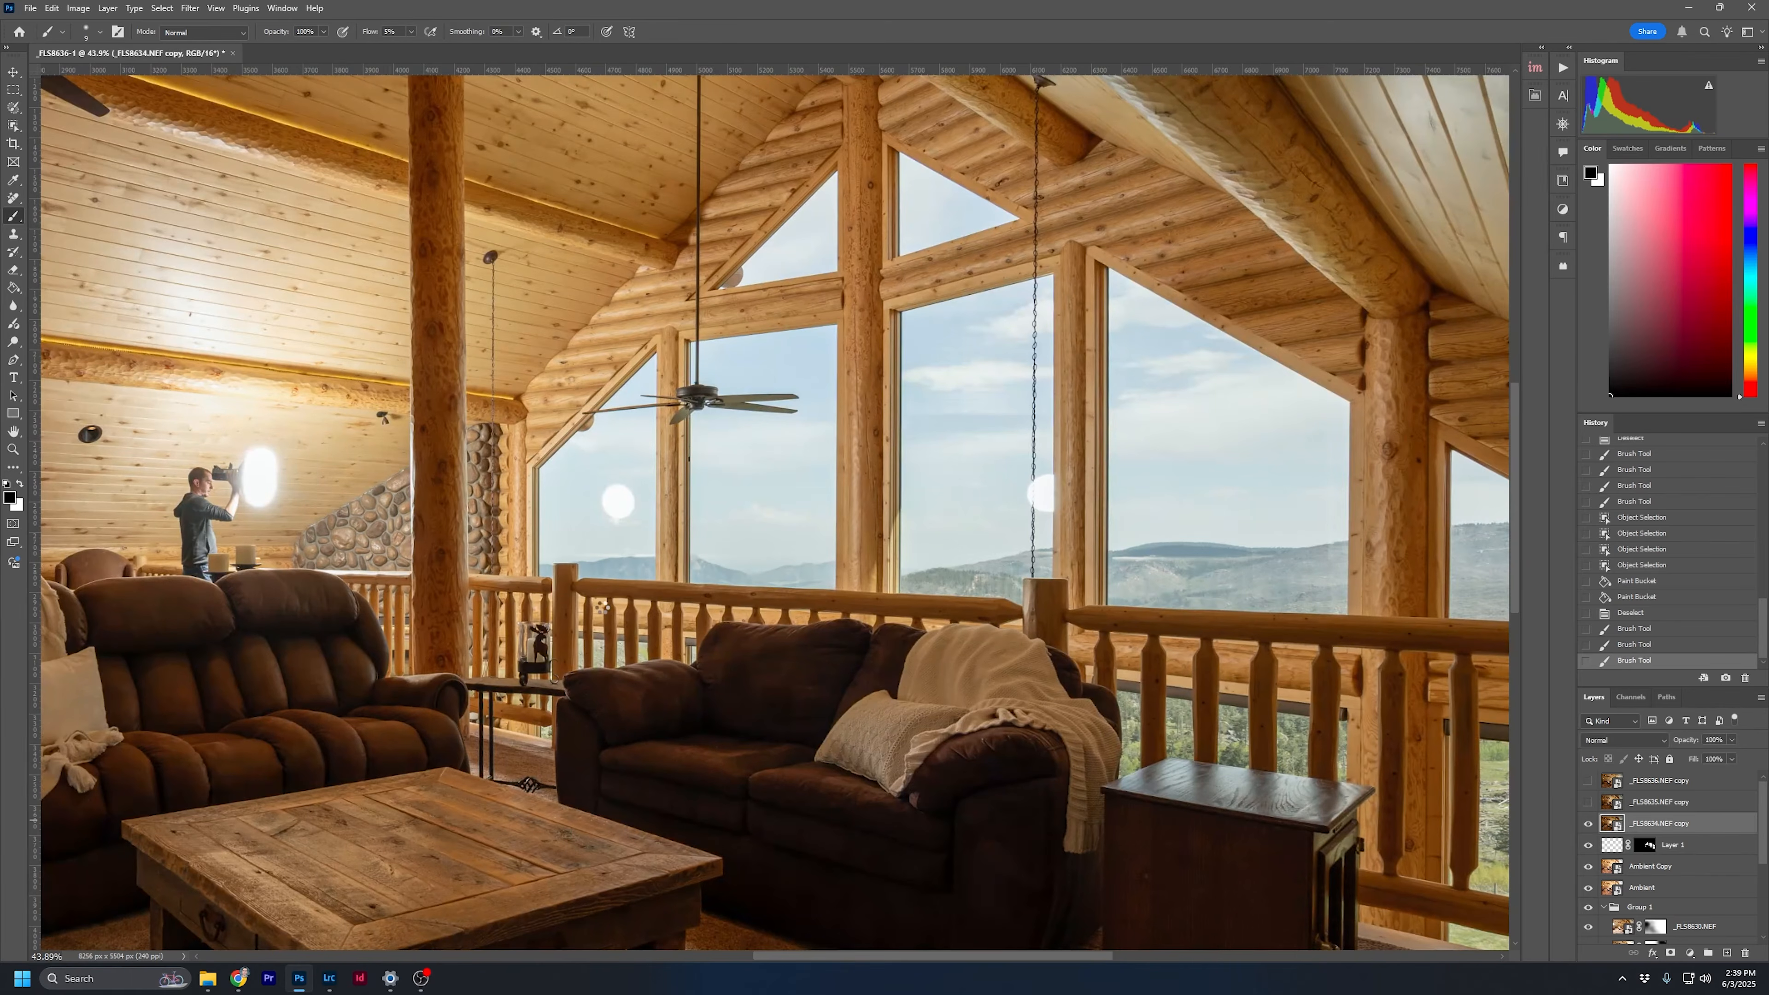
{"action": "key", "text": "Escape"}
{"action": "key", "text": "w"}
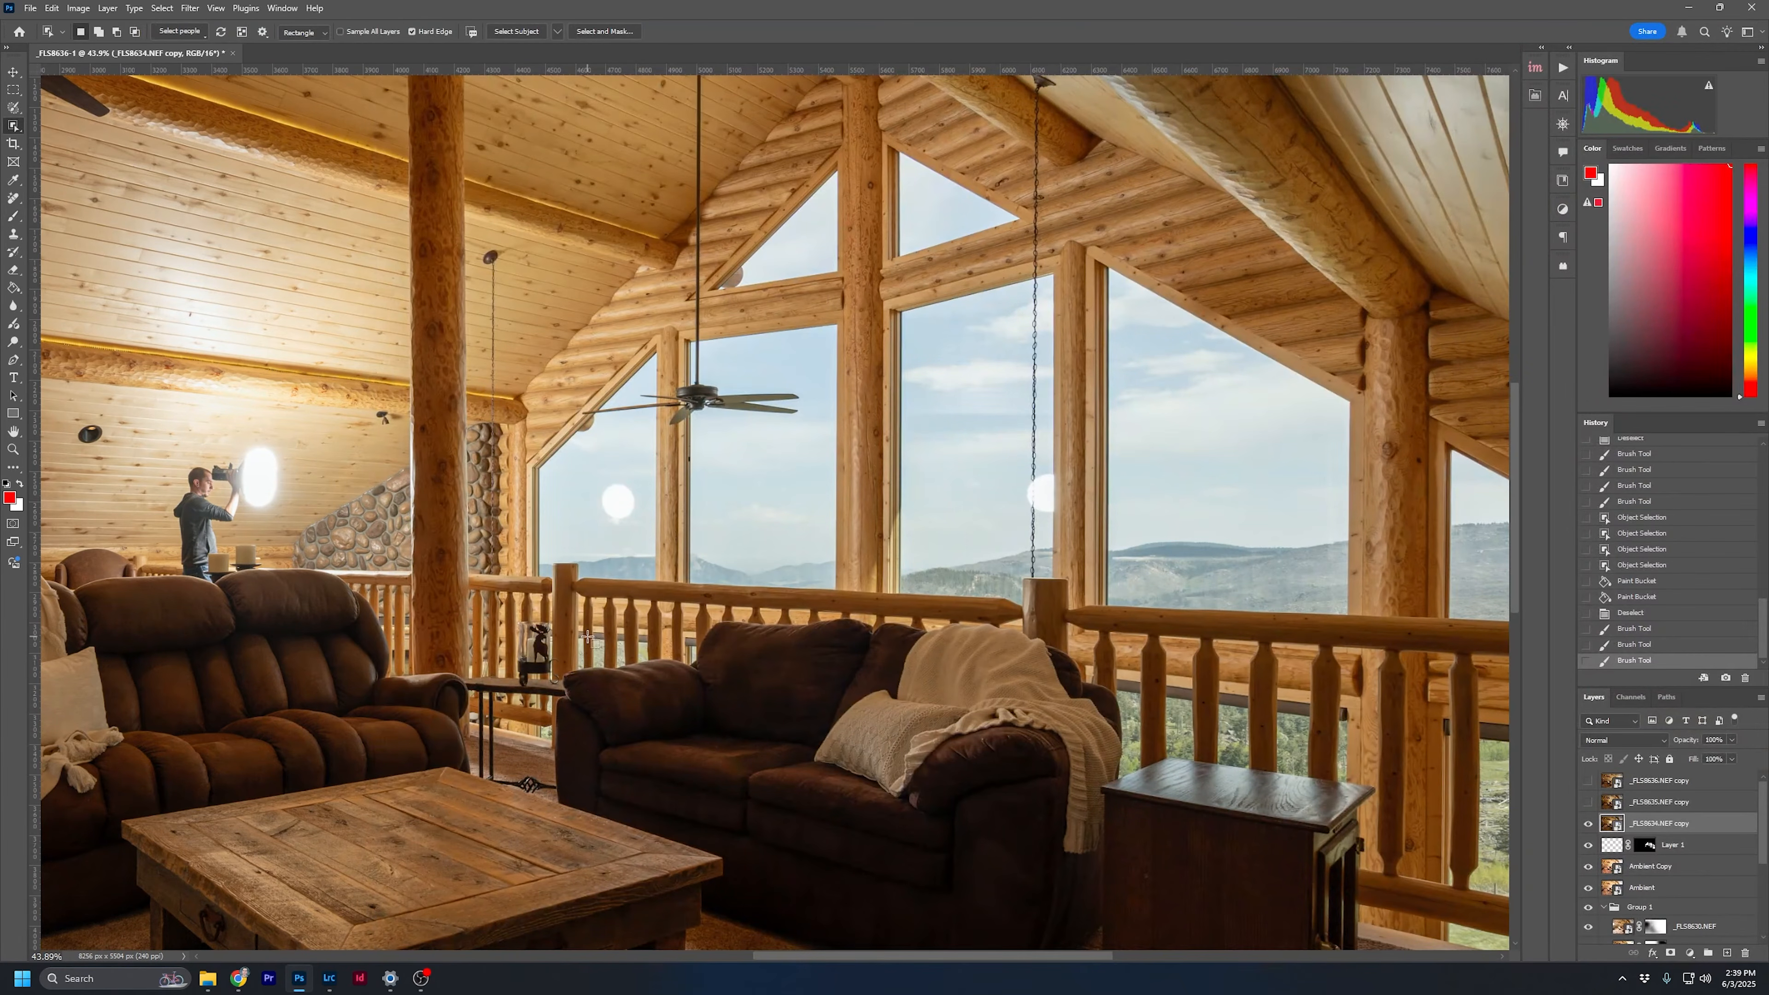
{"action": "scroll", "coordinate": [675, 623], "scroll_direction": "up", "scroll_amount": 3}
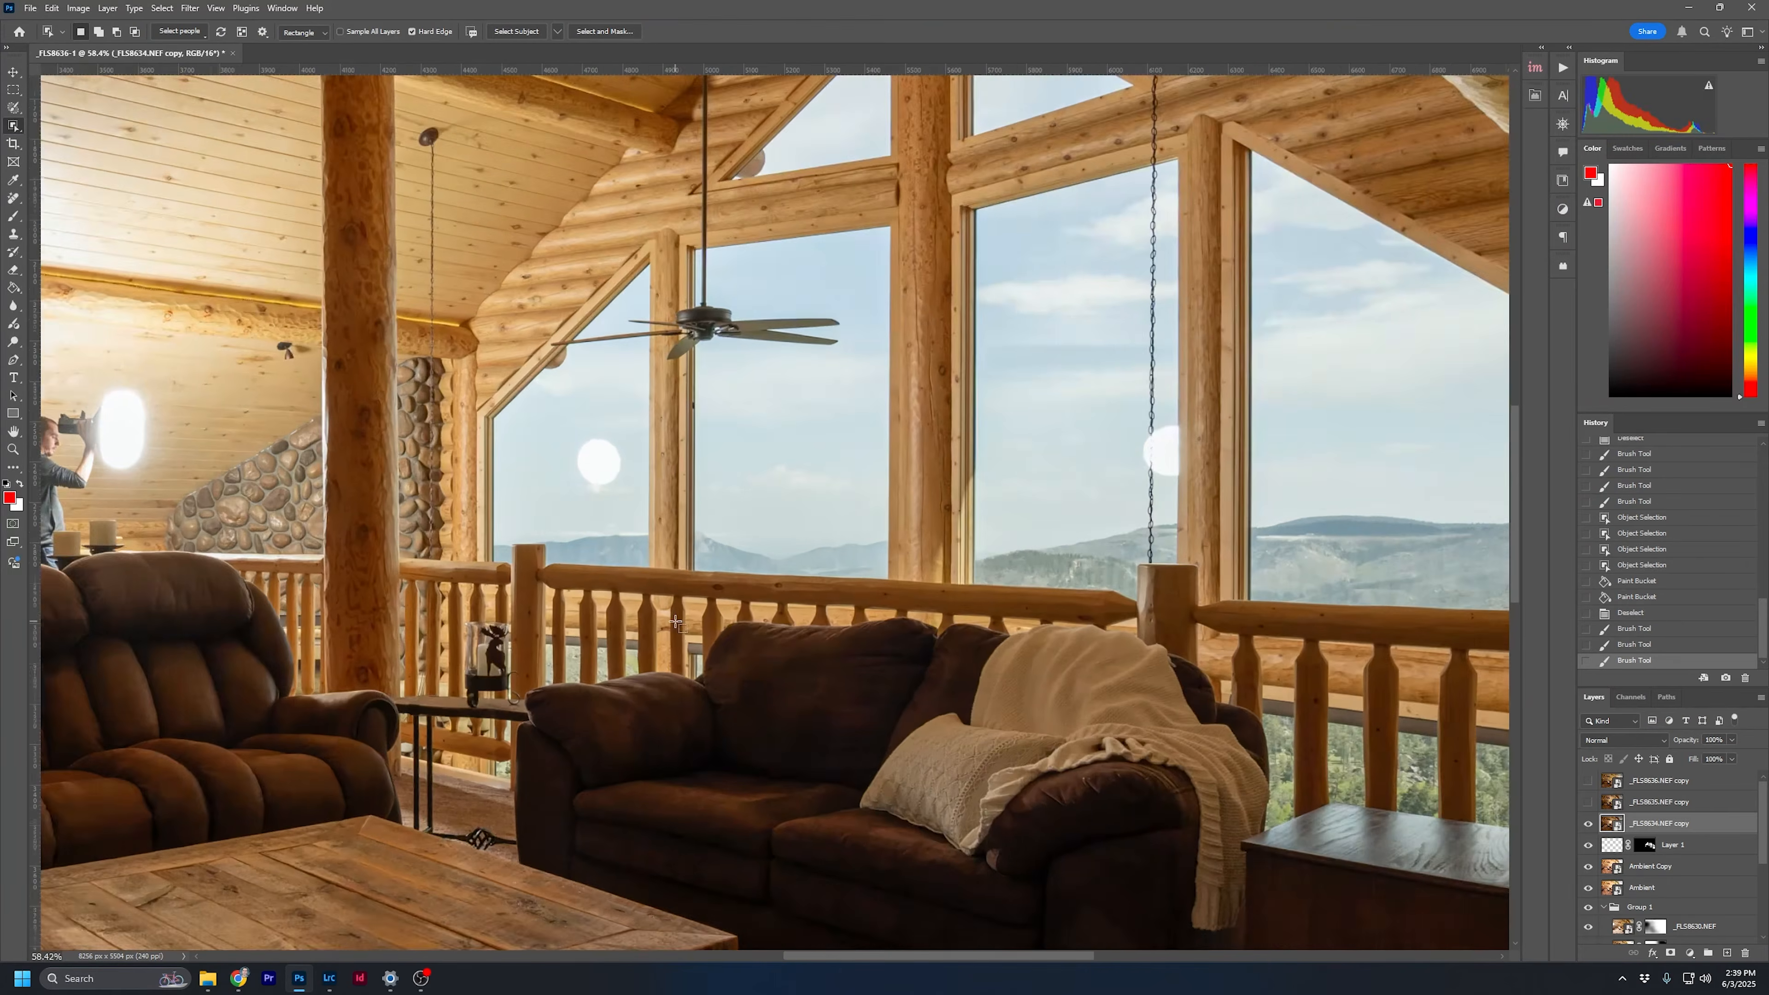
{"action": "scroll", "coordinate": [675, 623], "scroll_direction": "up", "scroll_amount": 3}
{"action": "right_click", "coordinate": [1730, 830]}
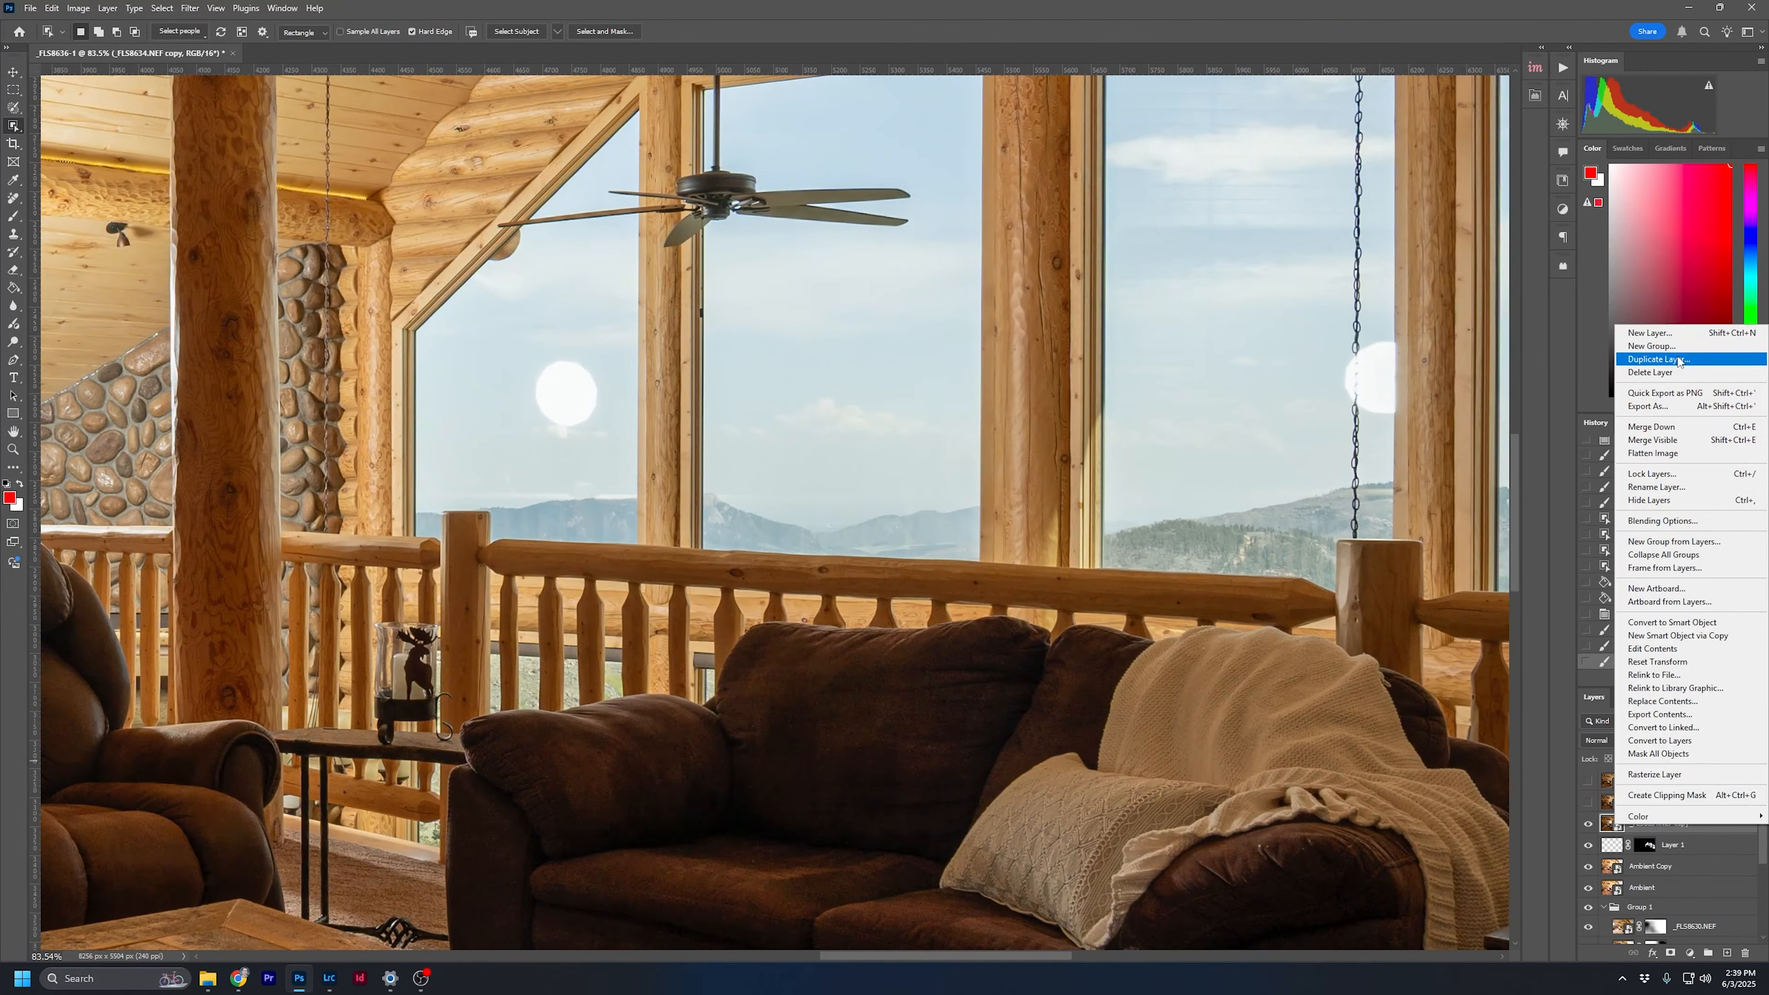
{"action": "left_click", "coordinate": [1659, 359]}
{"action": "left_click", "coordinate": [1441, 321]}
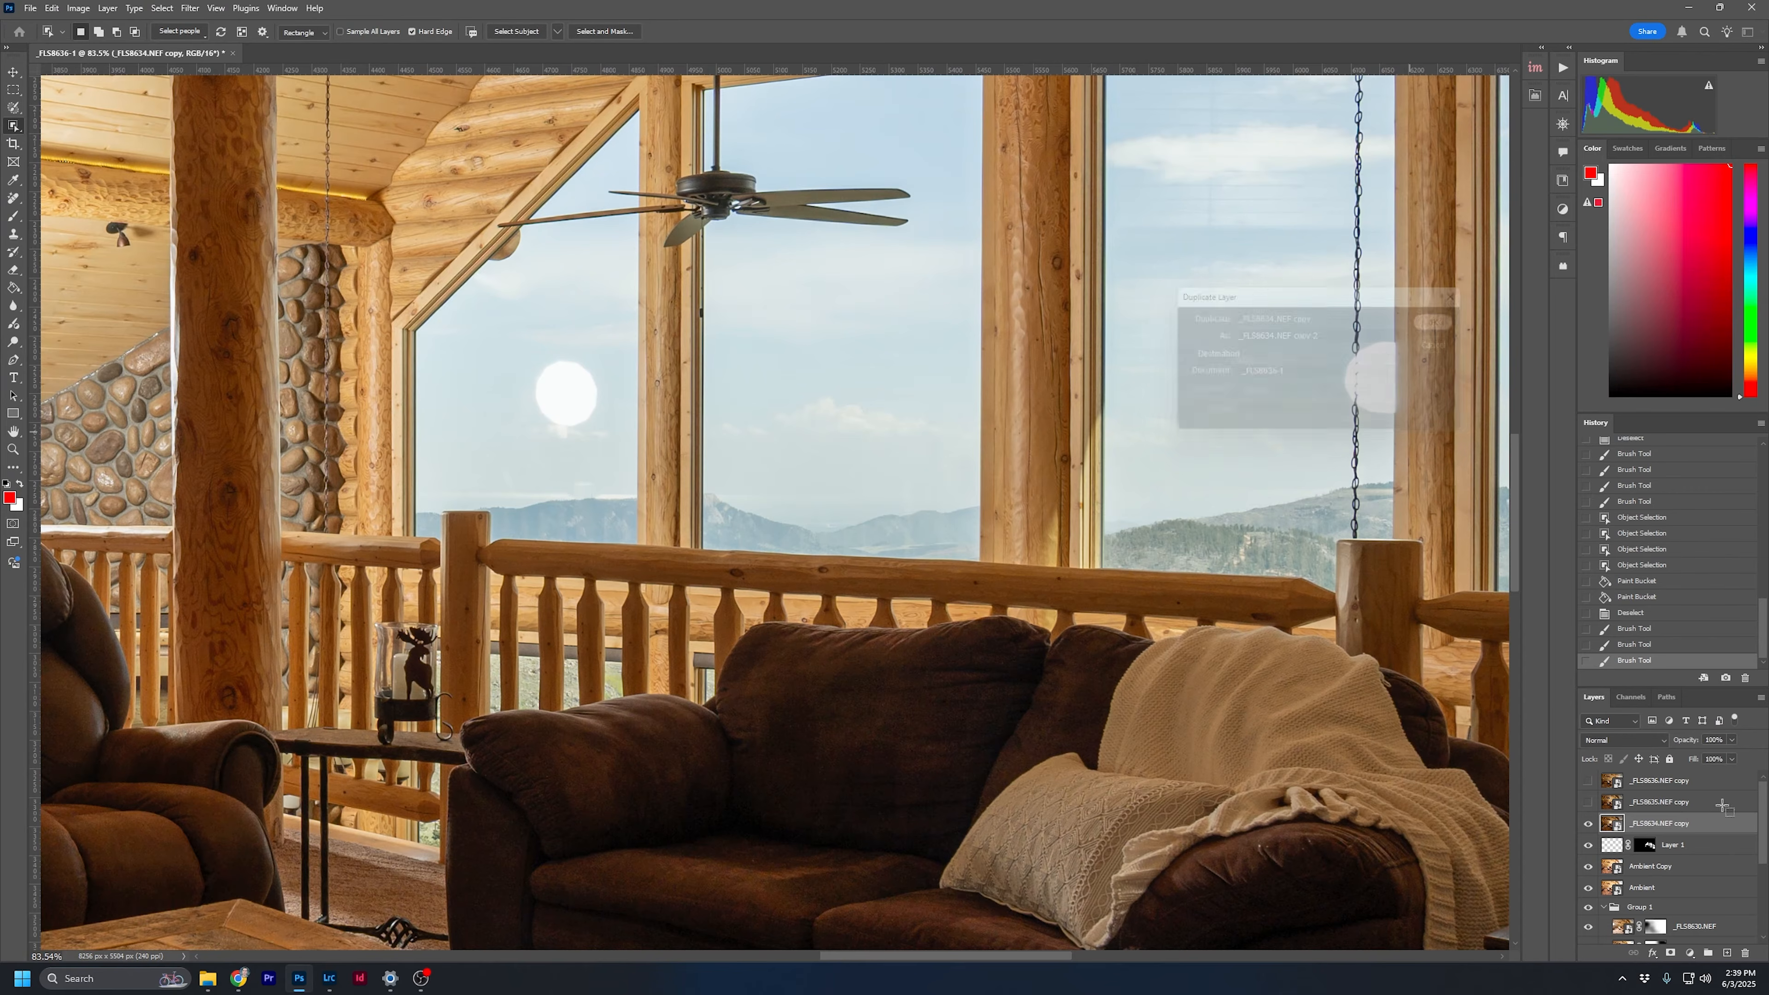
{"action": "right_click", "coordinate": [1733, 822]}
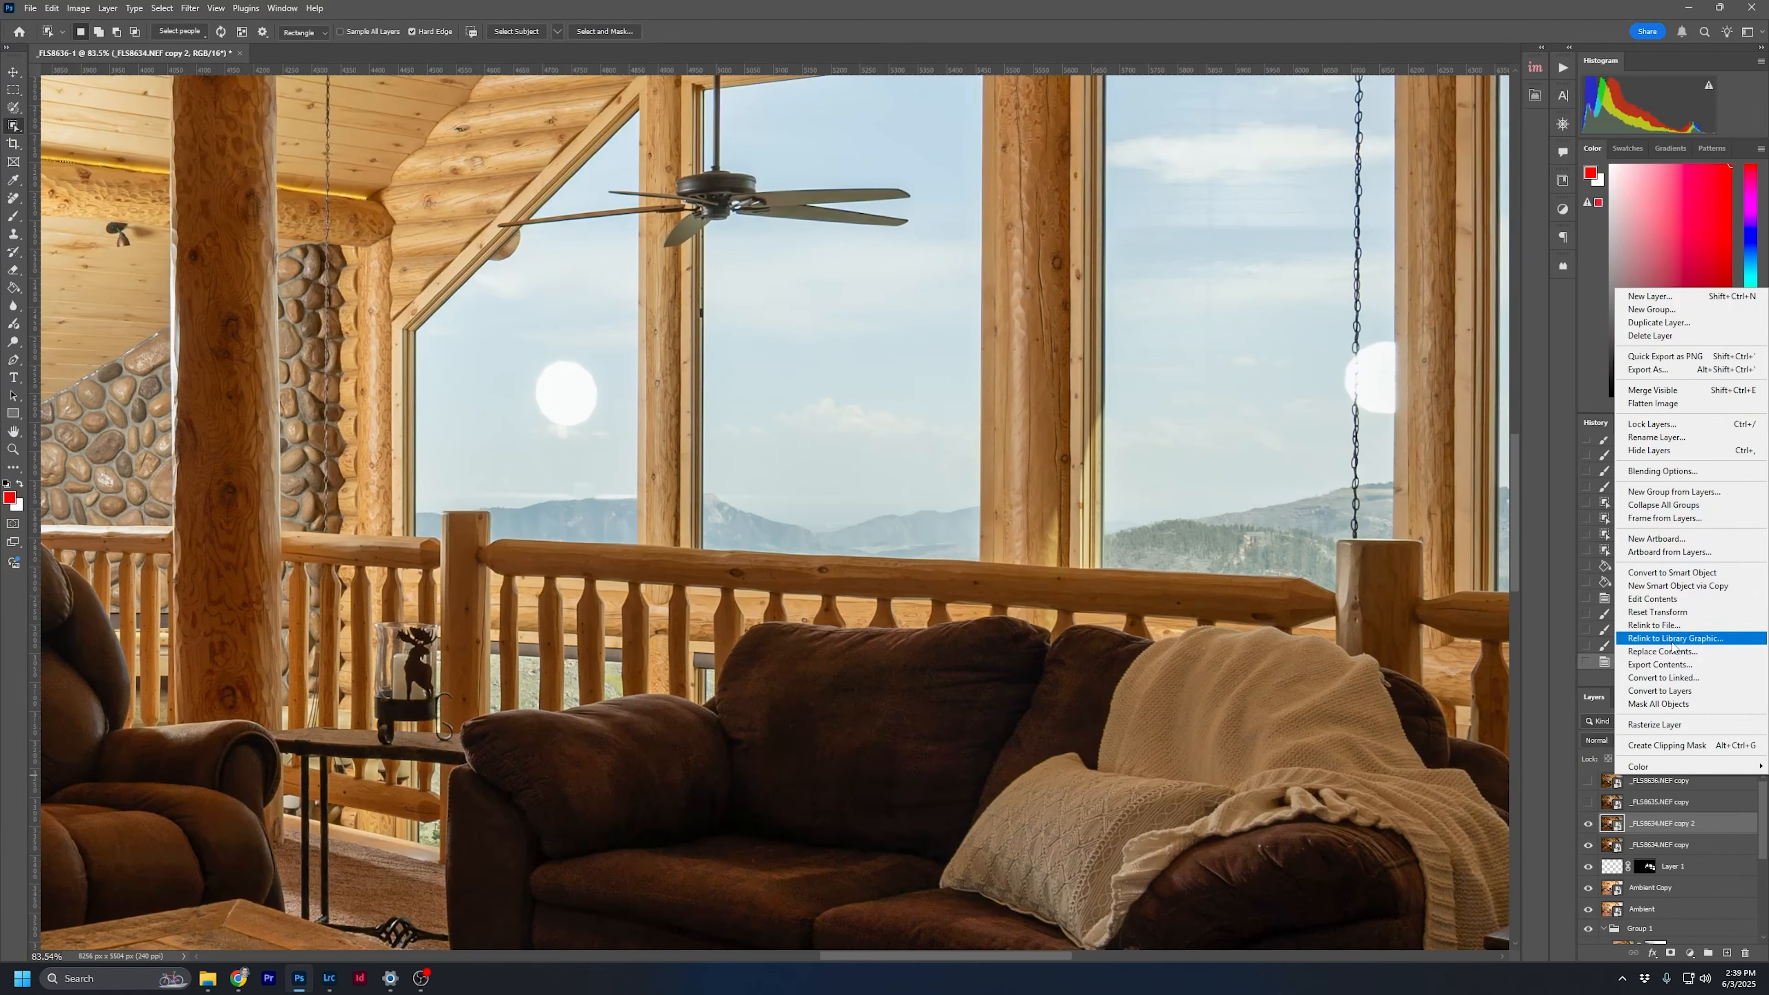
{"action": "left_click", "coordinate": [1684, 637]}
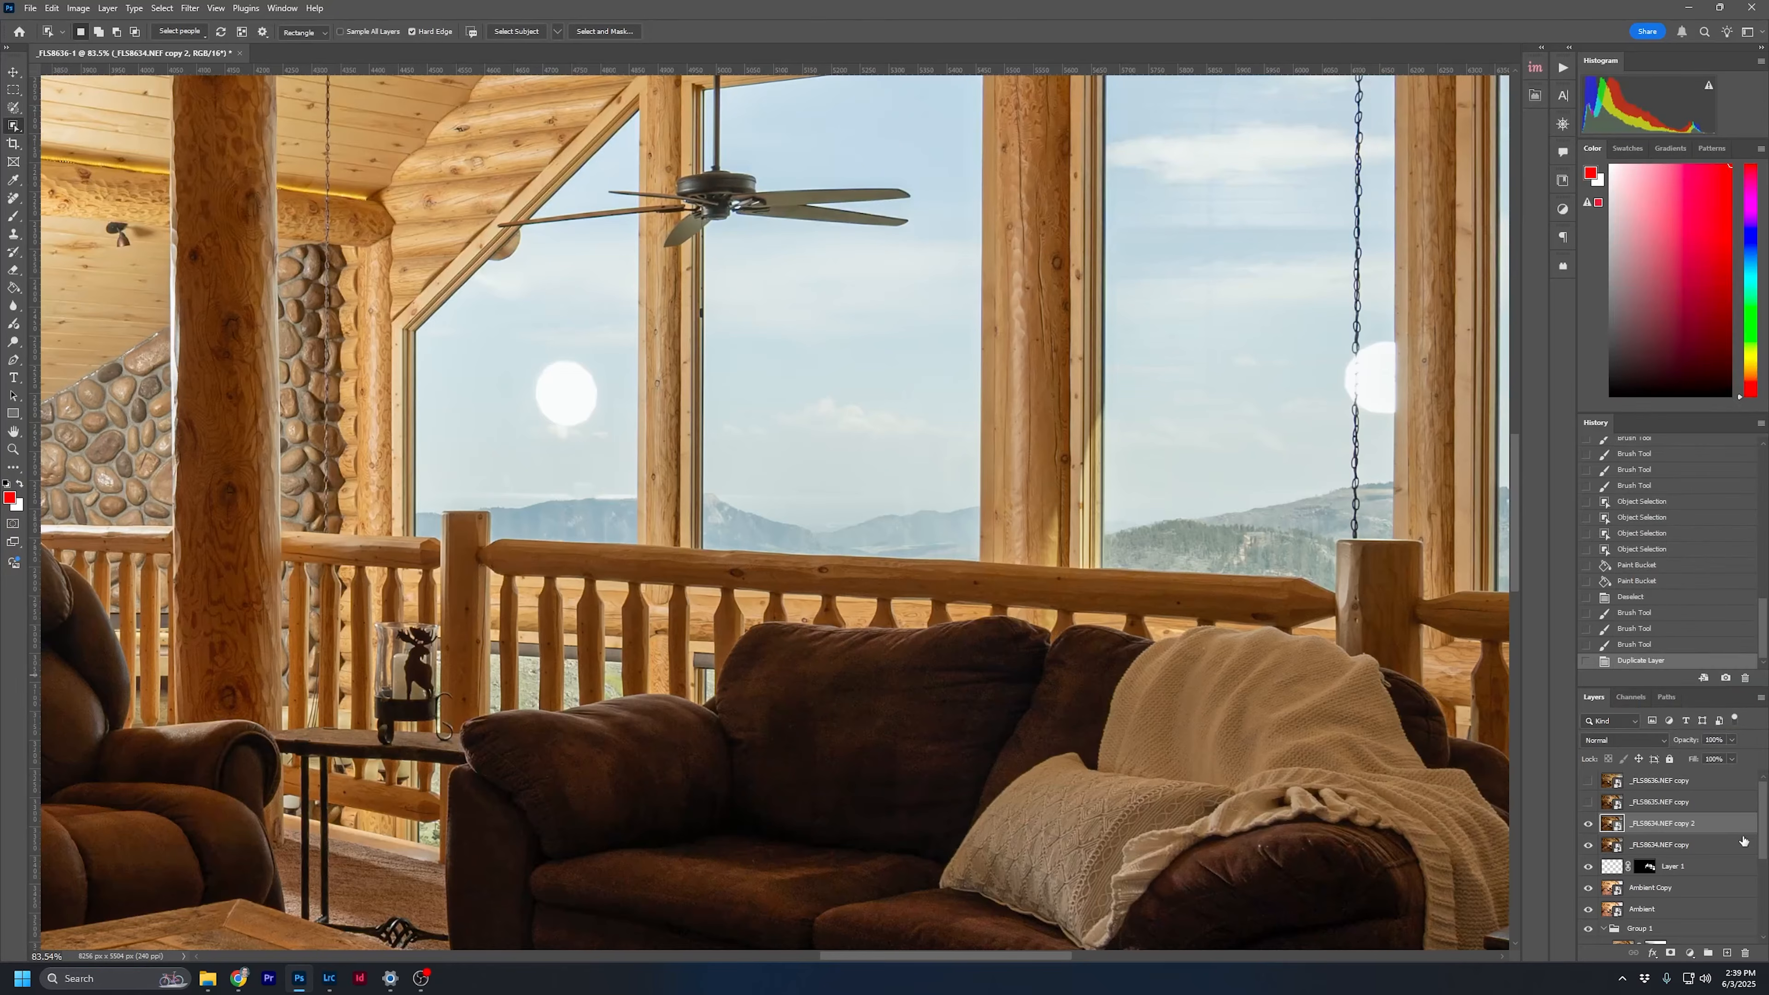
{"action": "right_click", "coordinate": [1685, 824]}
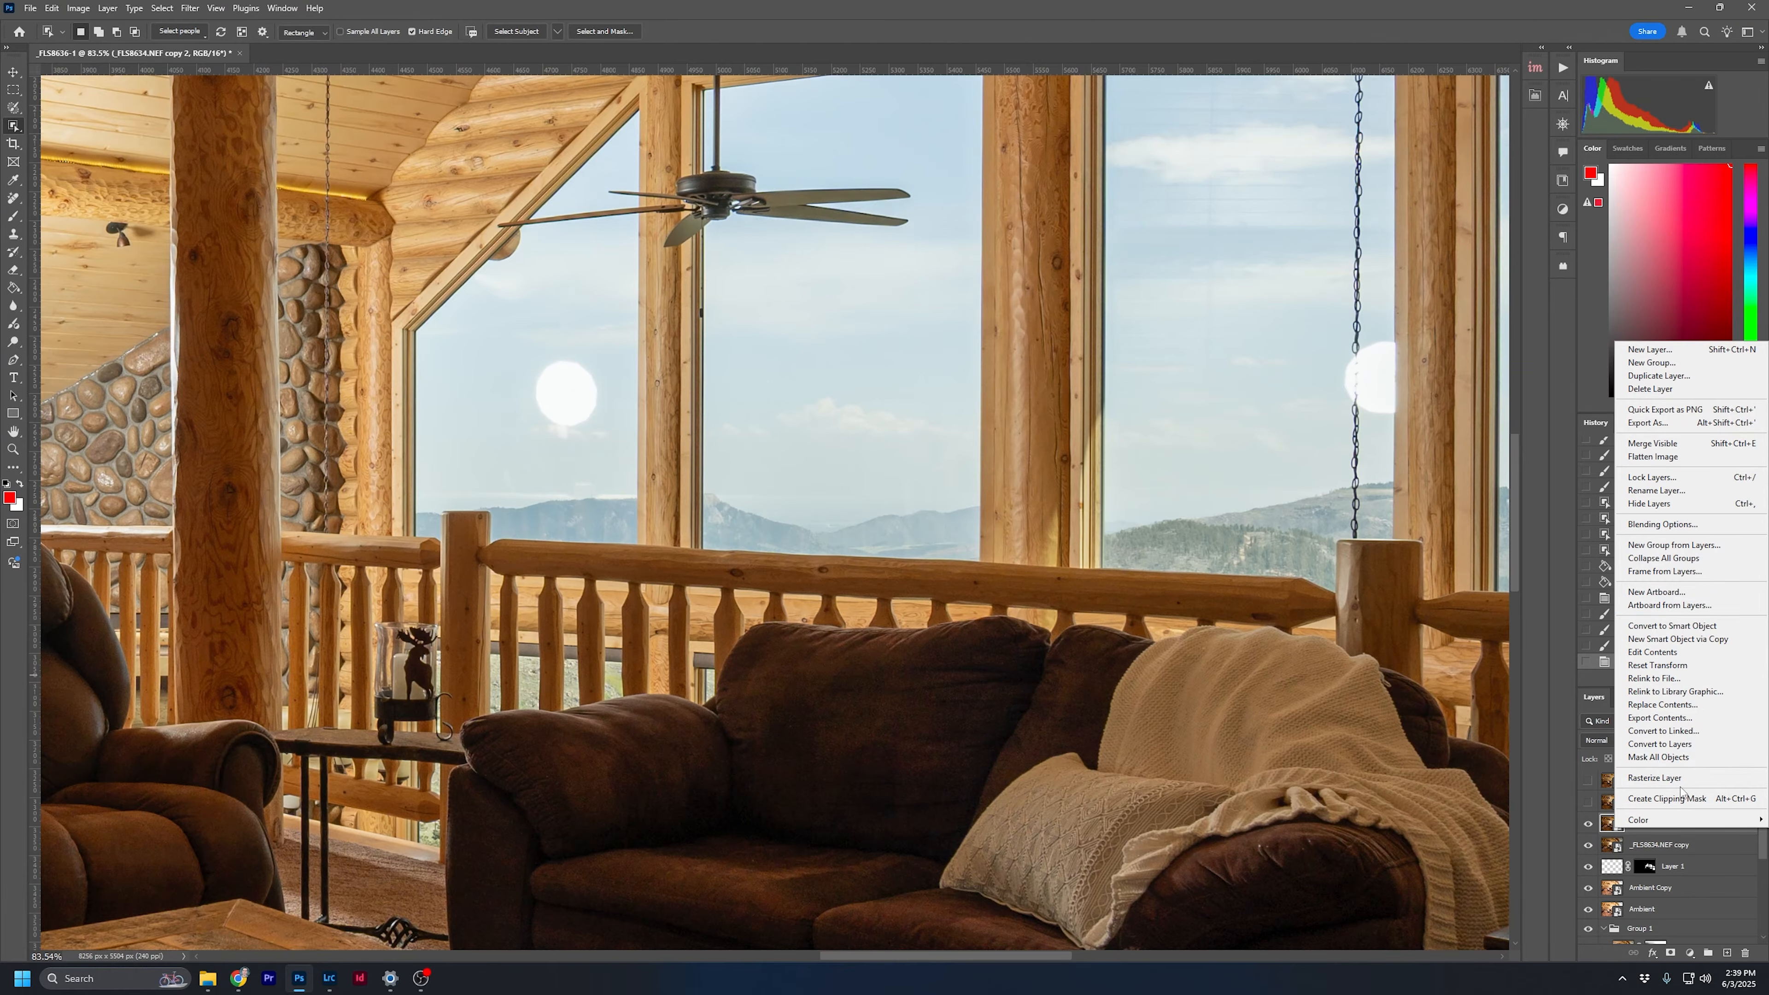
{"action": "left_click", "coordinate": [1658, 777]}
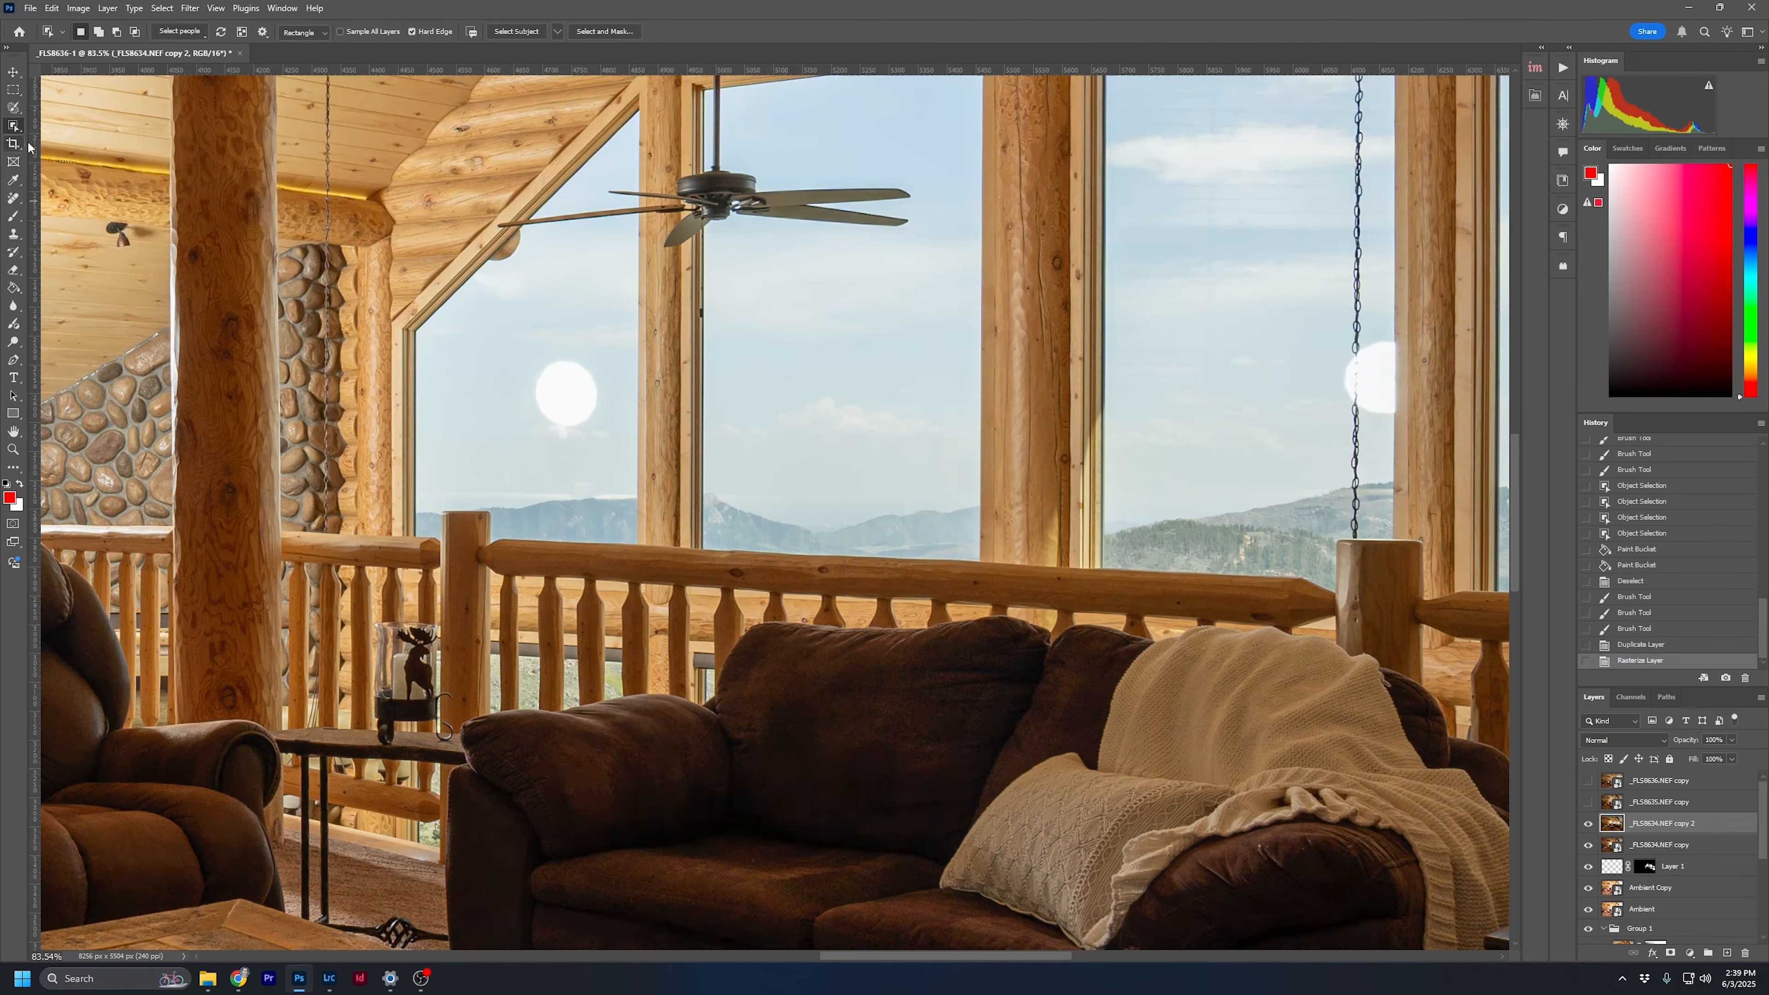
{"action": "right_click", "coordinate": [13, 125]}
{"action": "left_click", "coordinate": [77, 140]}
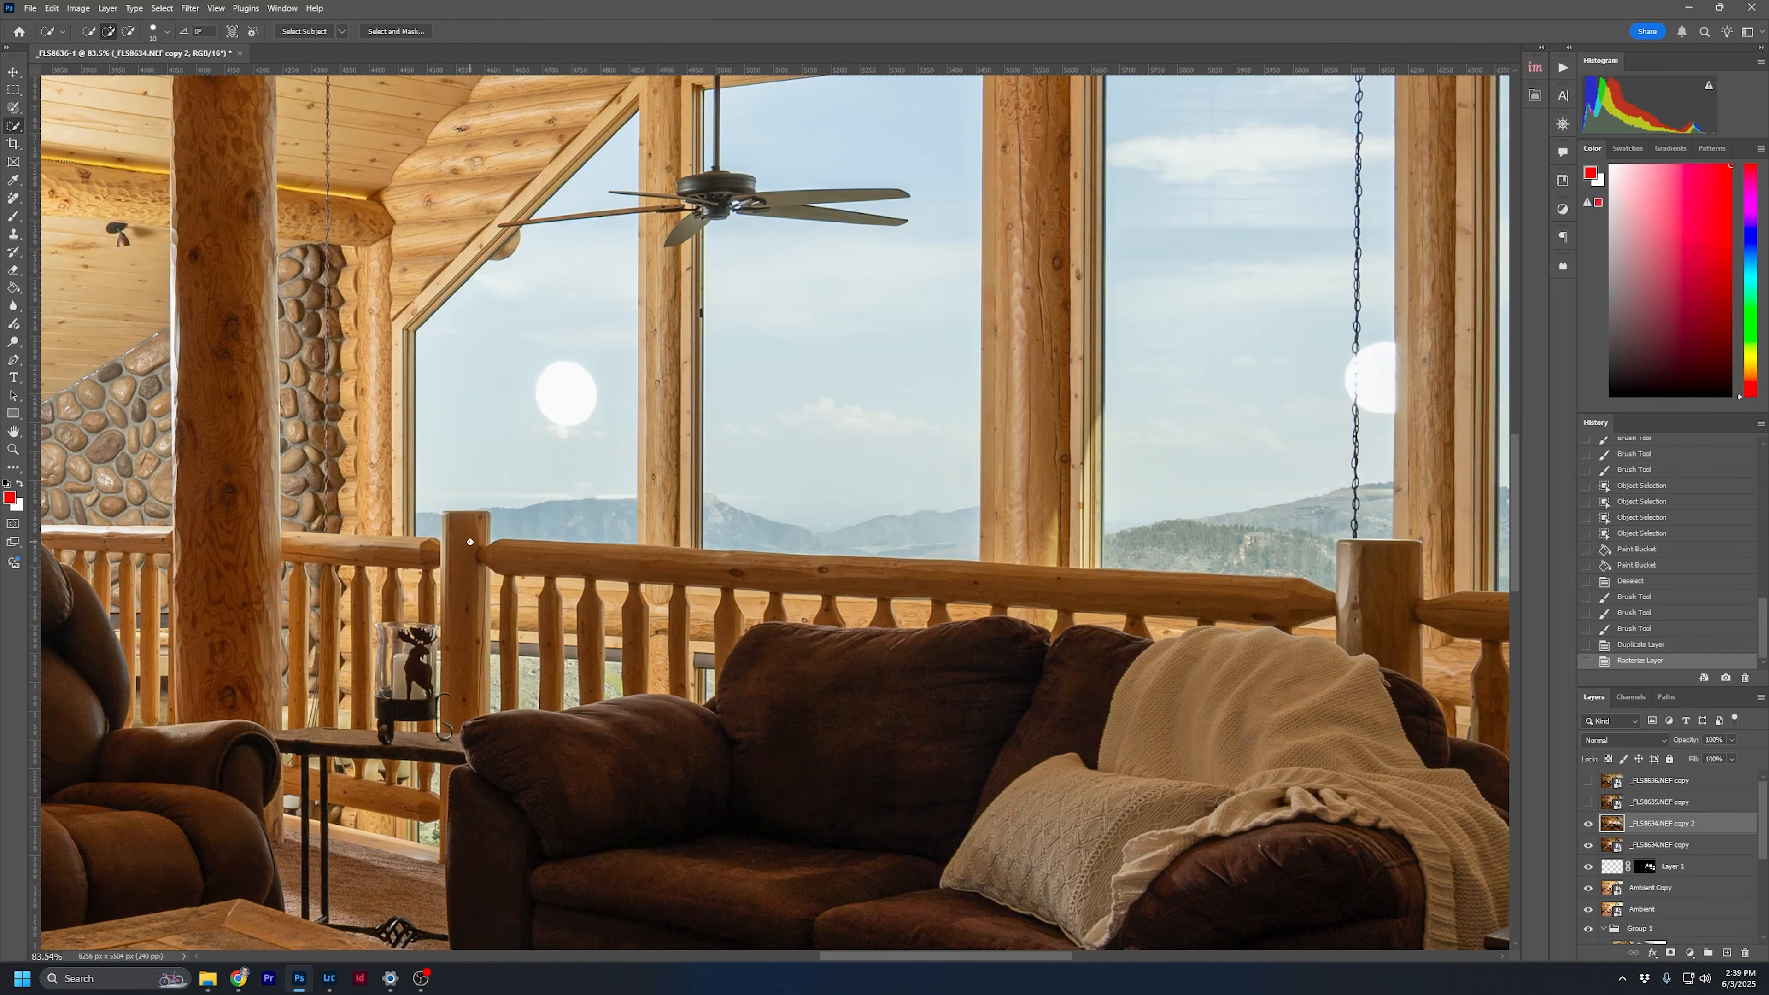
{"action": "left_click", "coordinate": [589, 561]}
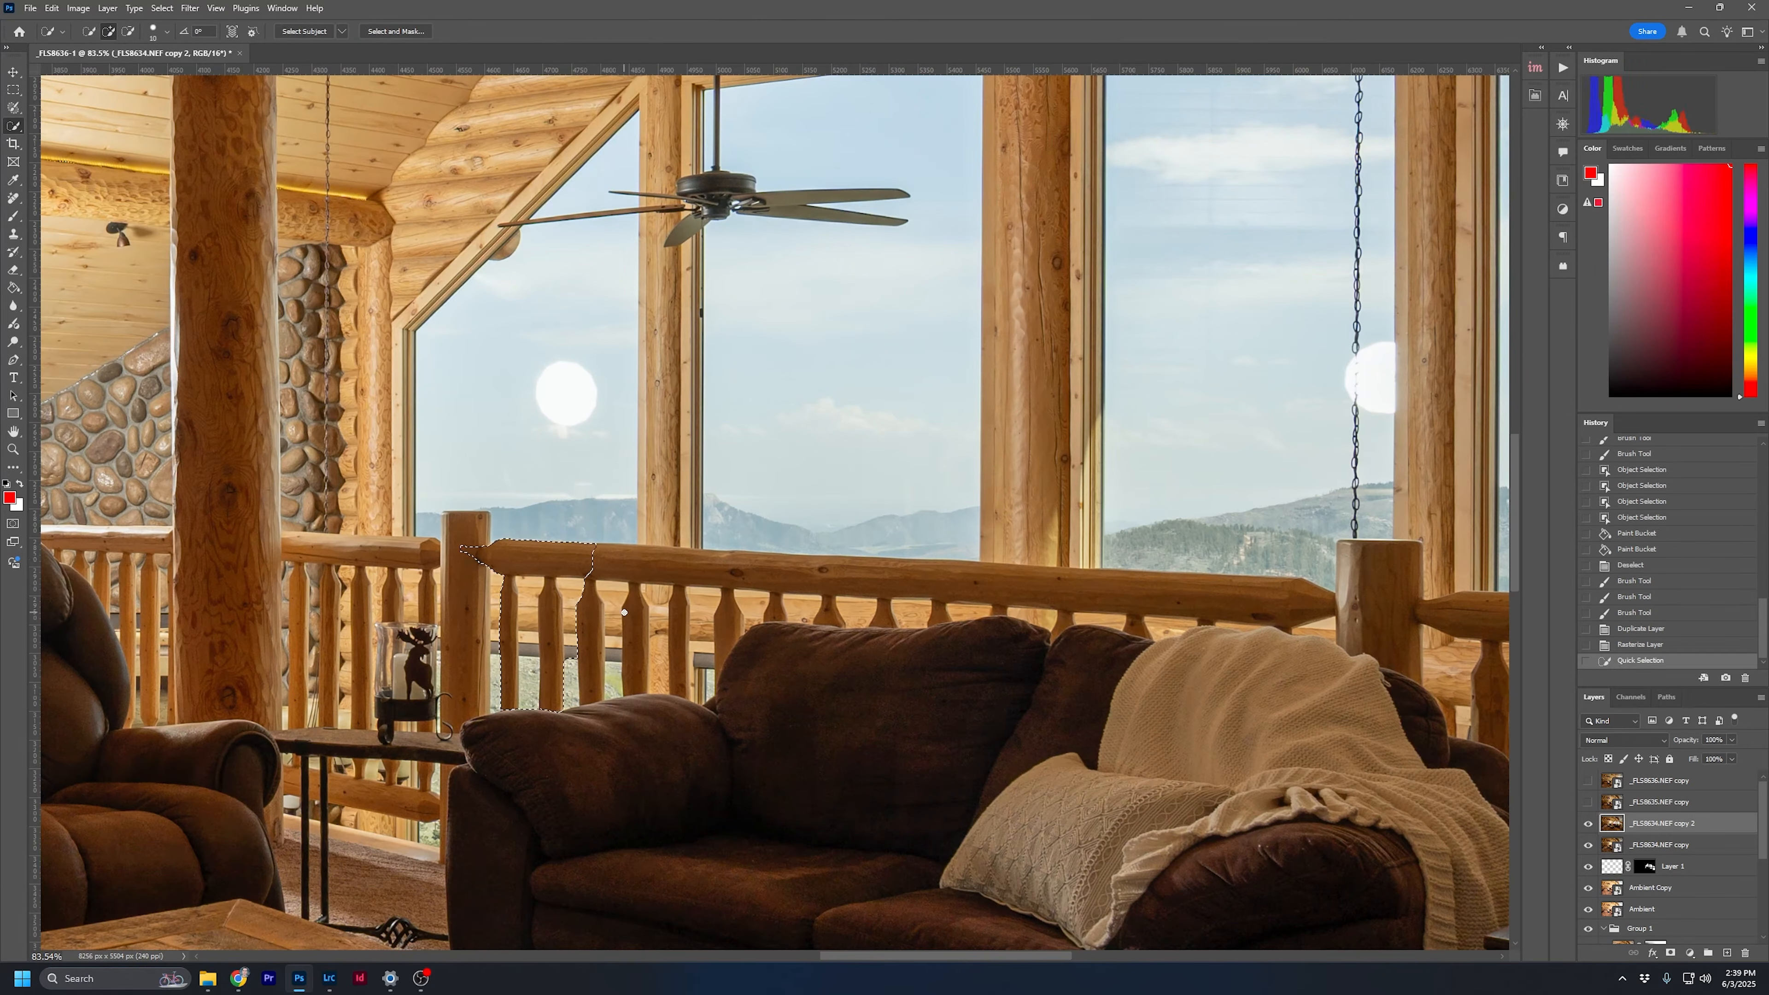
{"action": "left_click", "coordinate": [14, 145]}
{"action": "right_click", "coordinate": [12, 144]}
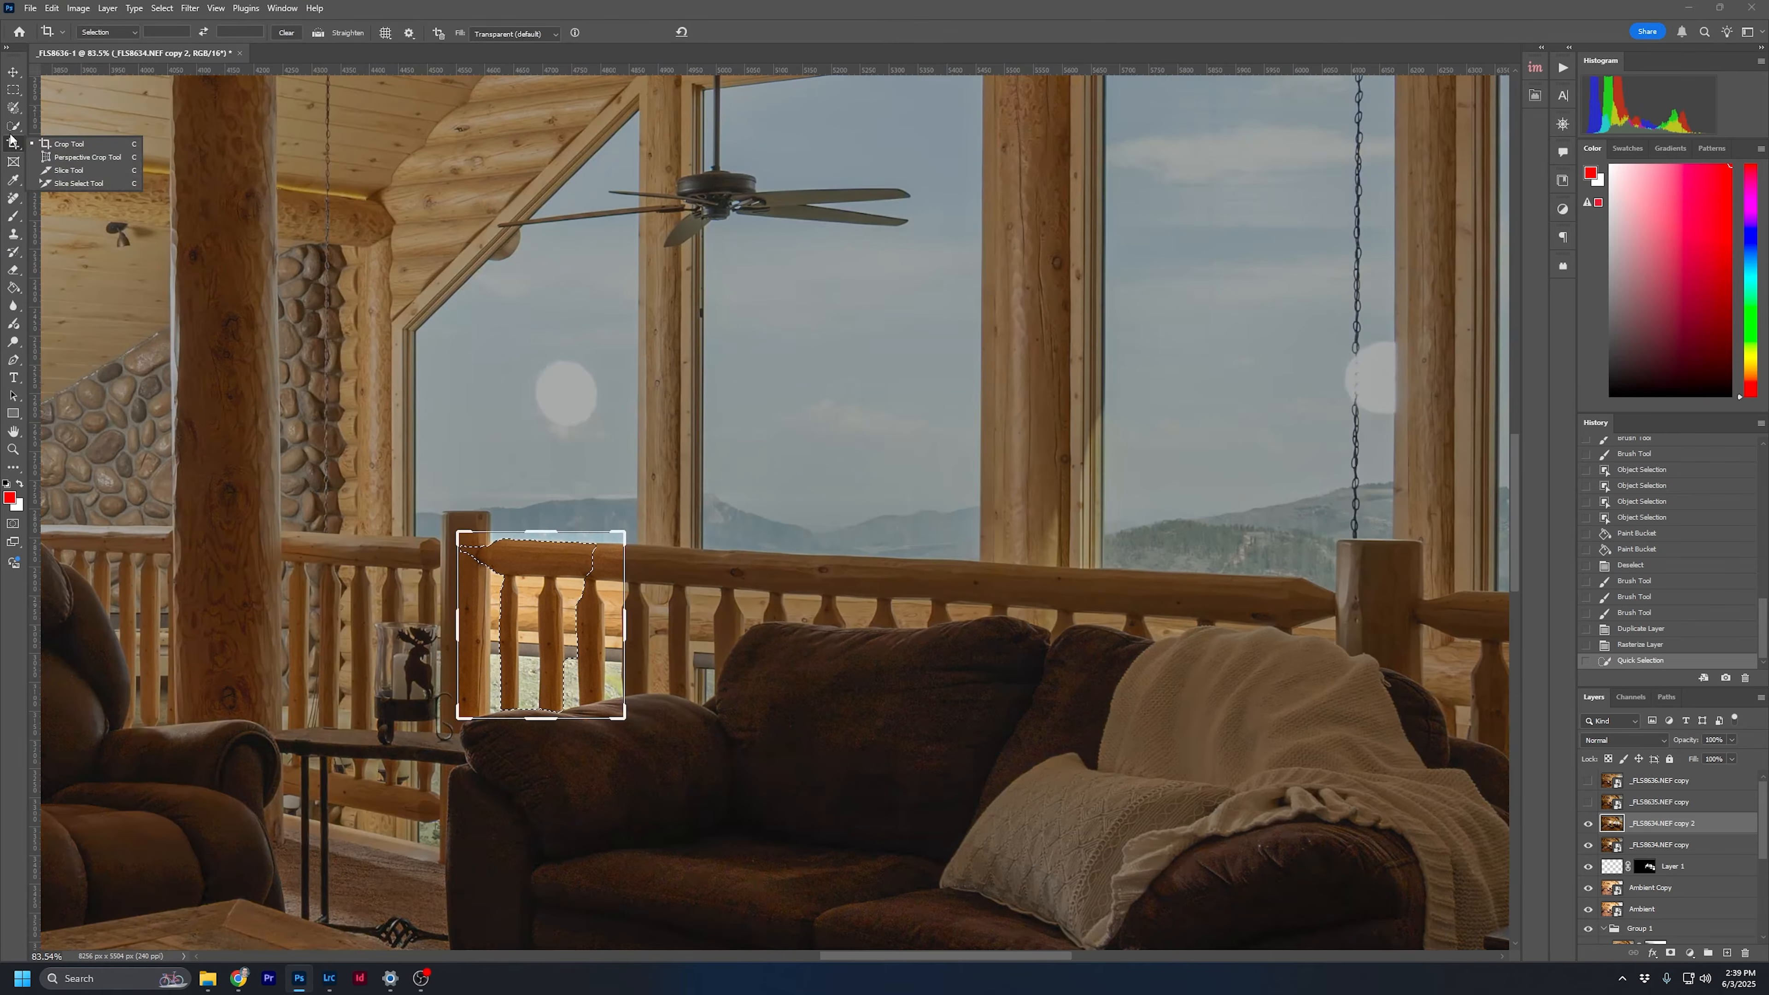
{"action": "left_click", "coordinate": [12, 128]}
{"action": "right_click", "coordinate": [13, 127]}
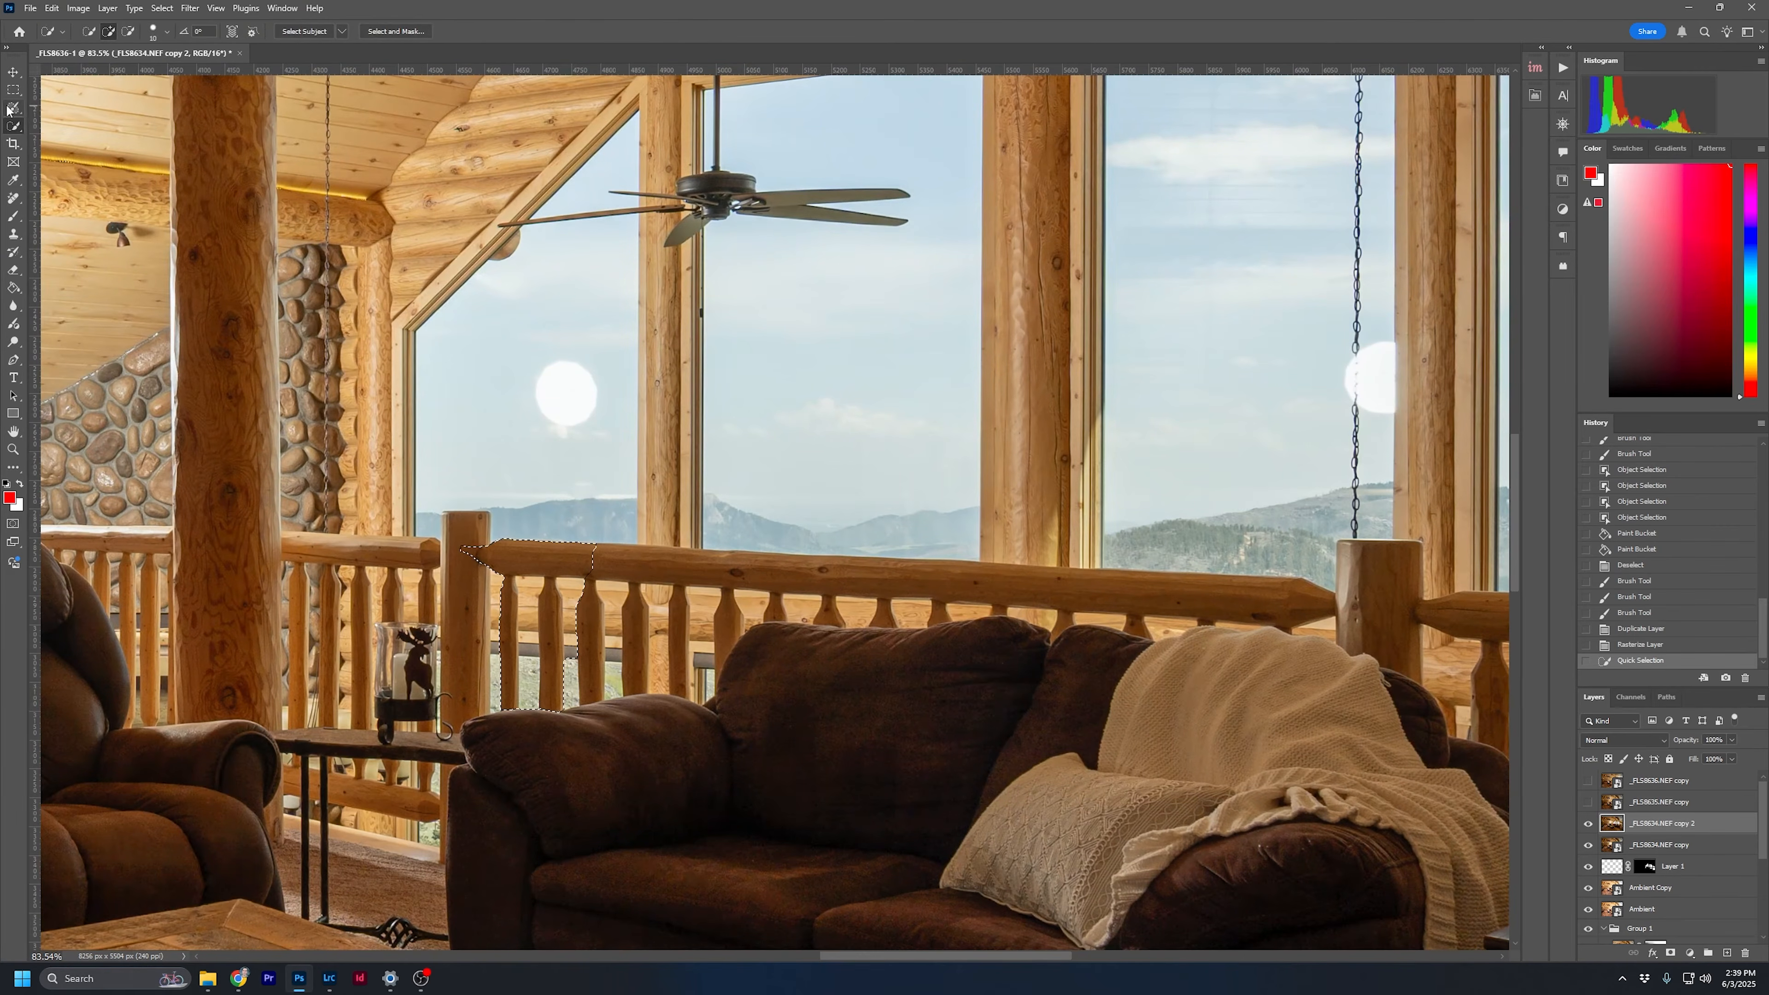
{"action": "left_click", "coordinate": [12, 108]}
{"action": "right_click", "coordinate": [12, 107]}
{"action": "left_click", "coordinate": [12, 126]}
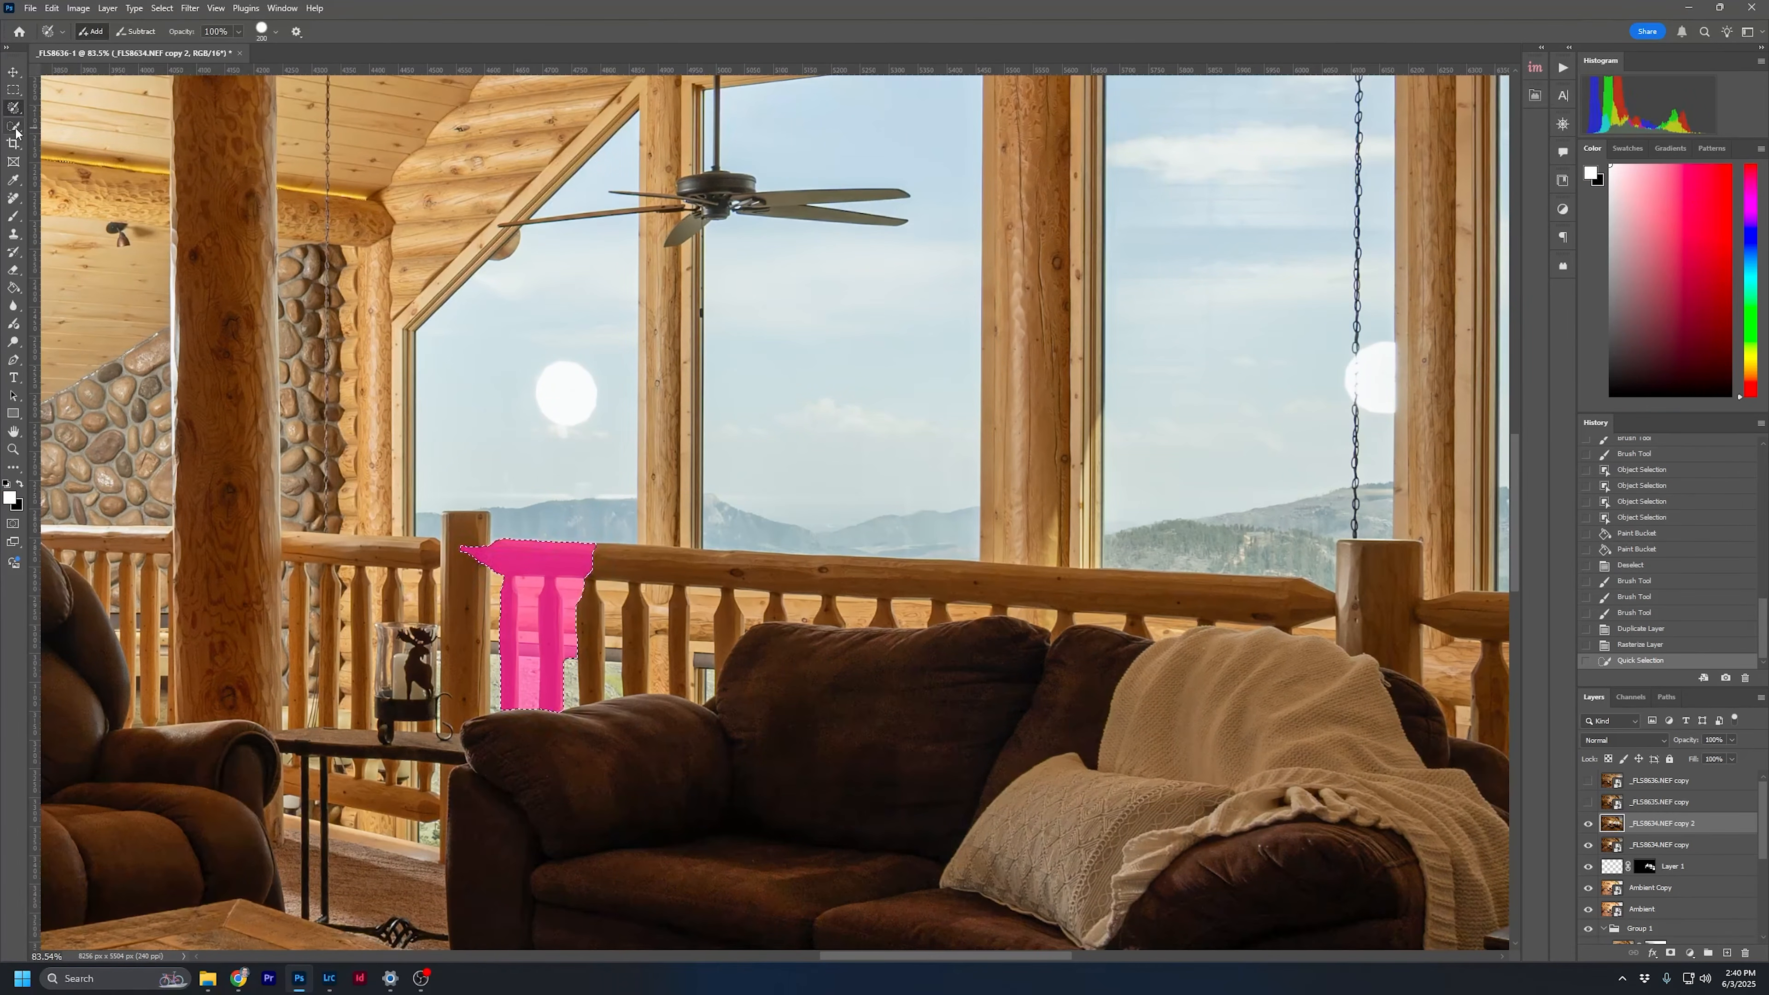
{"action": "right_click", "coordinate": [12, 126]}
{"action": "left_click", "coordinate": [48, 126]}
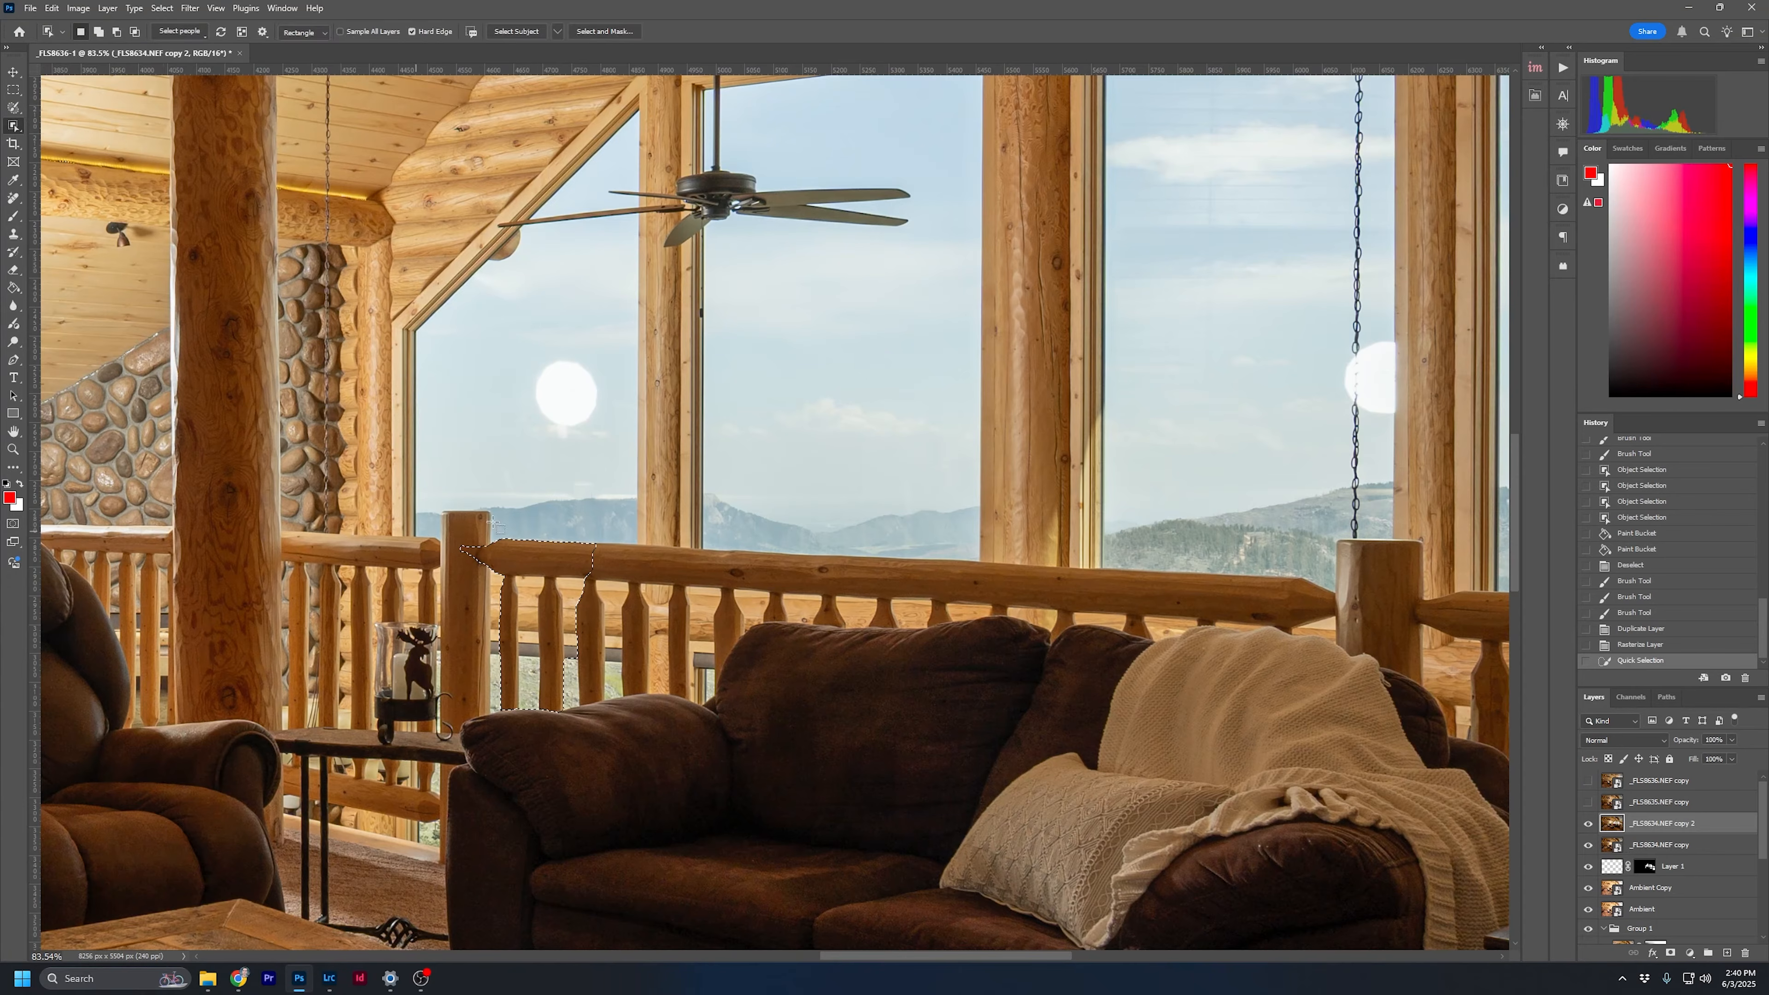
{"action": "key", "text": "ctrl+d"}
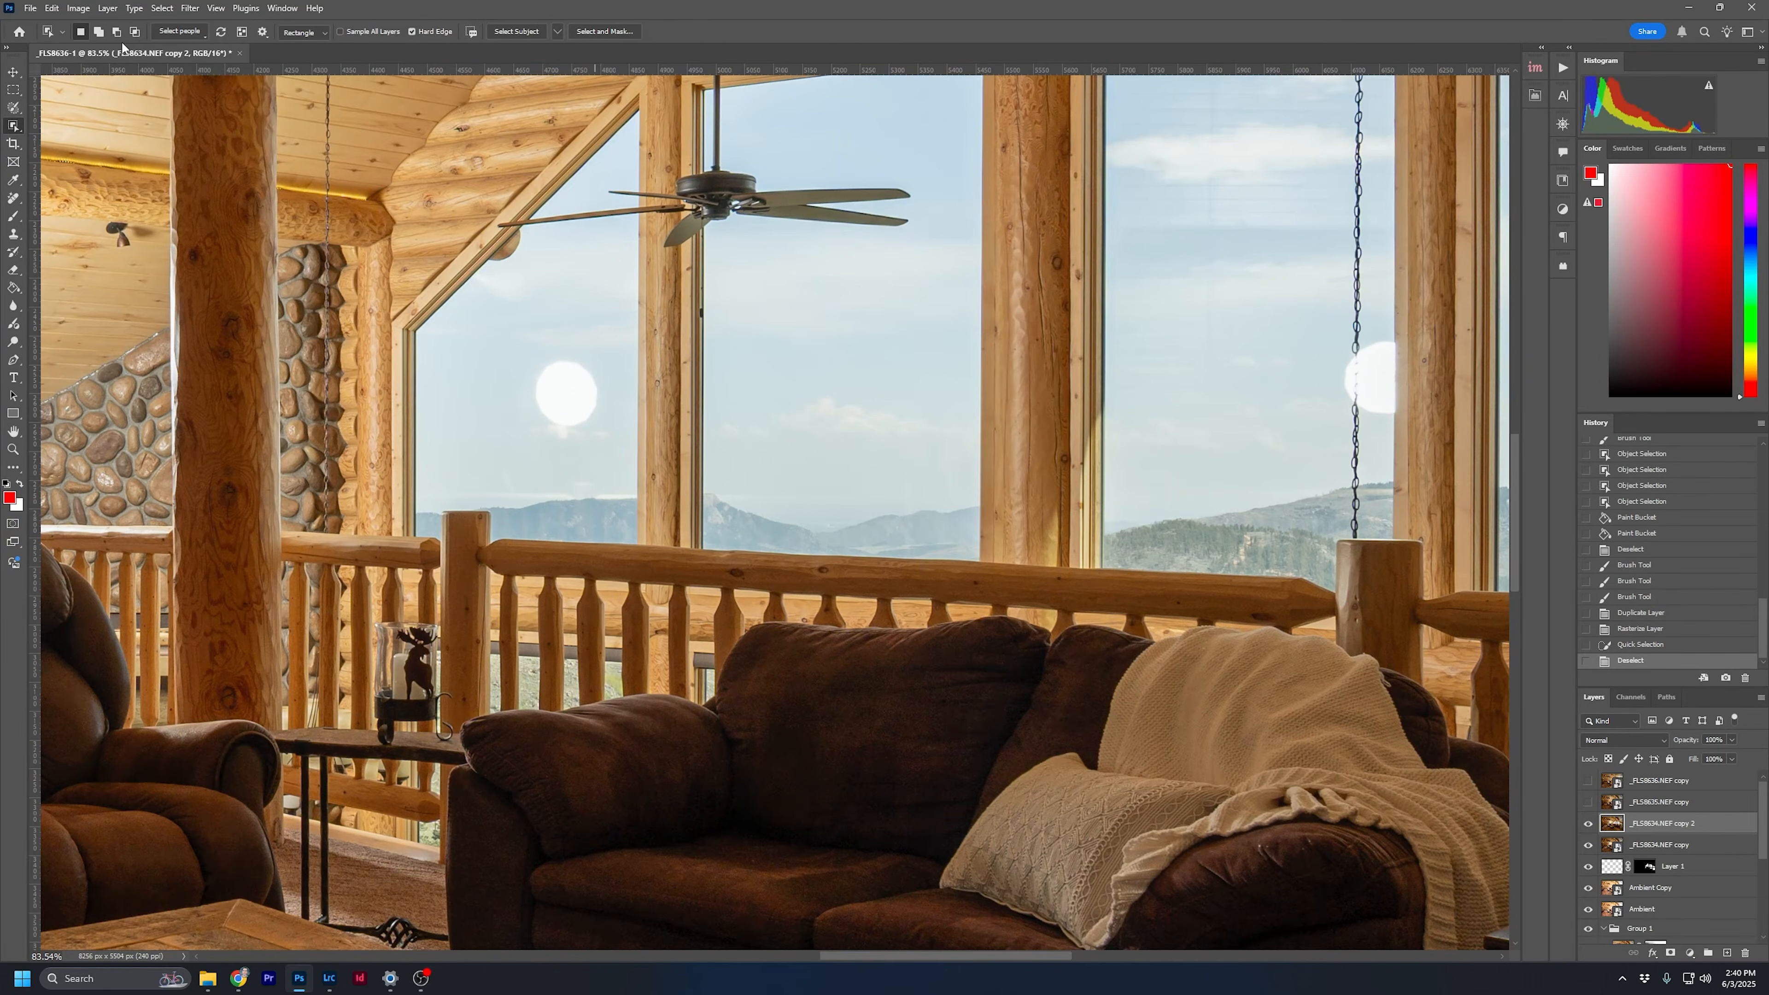
Preview every object the Object Selection tool detects across the whole photo and hide the overlay again
{"action": "left_click", "coordinate": [203, 37]}
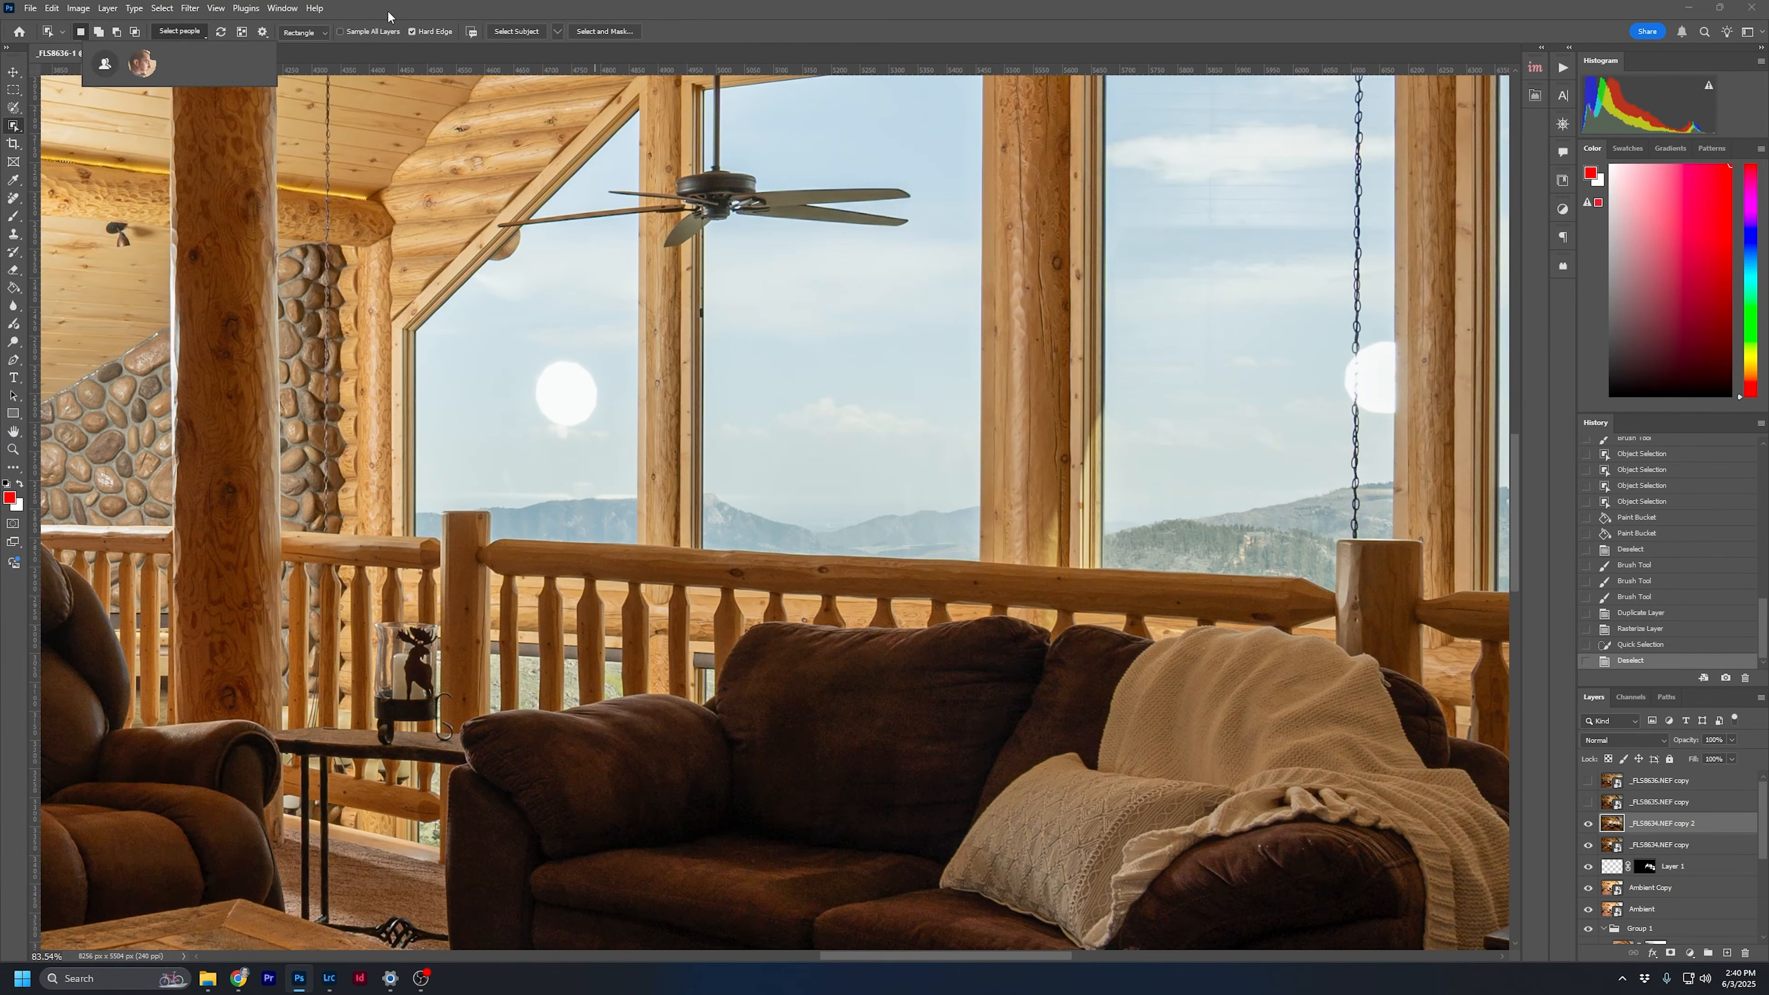
{"action": "left_click", "coordinate": [244, 35]}
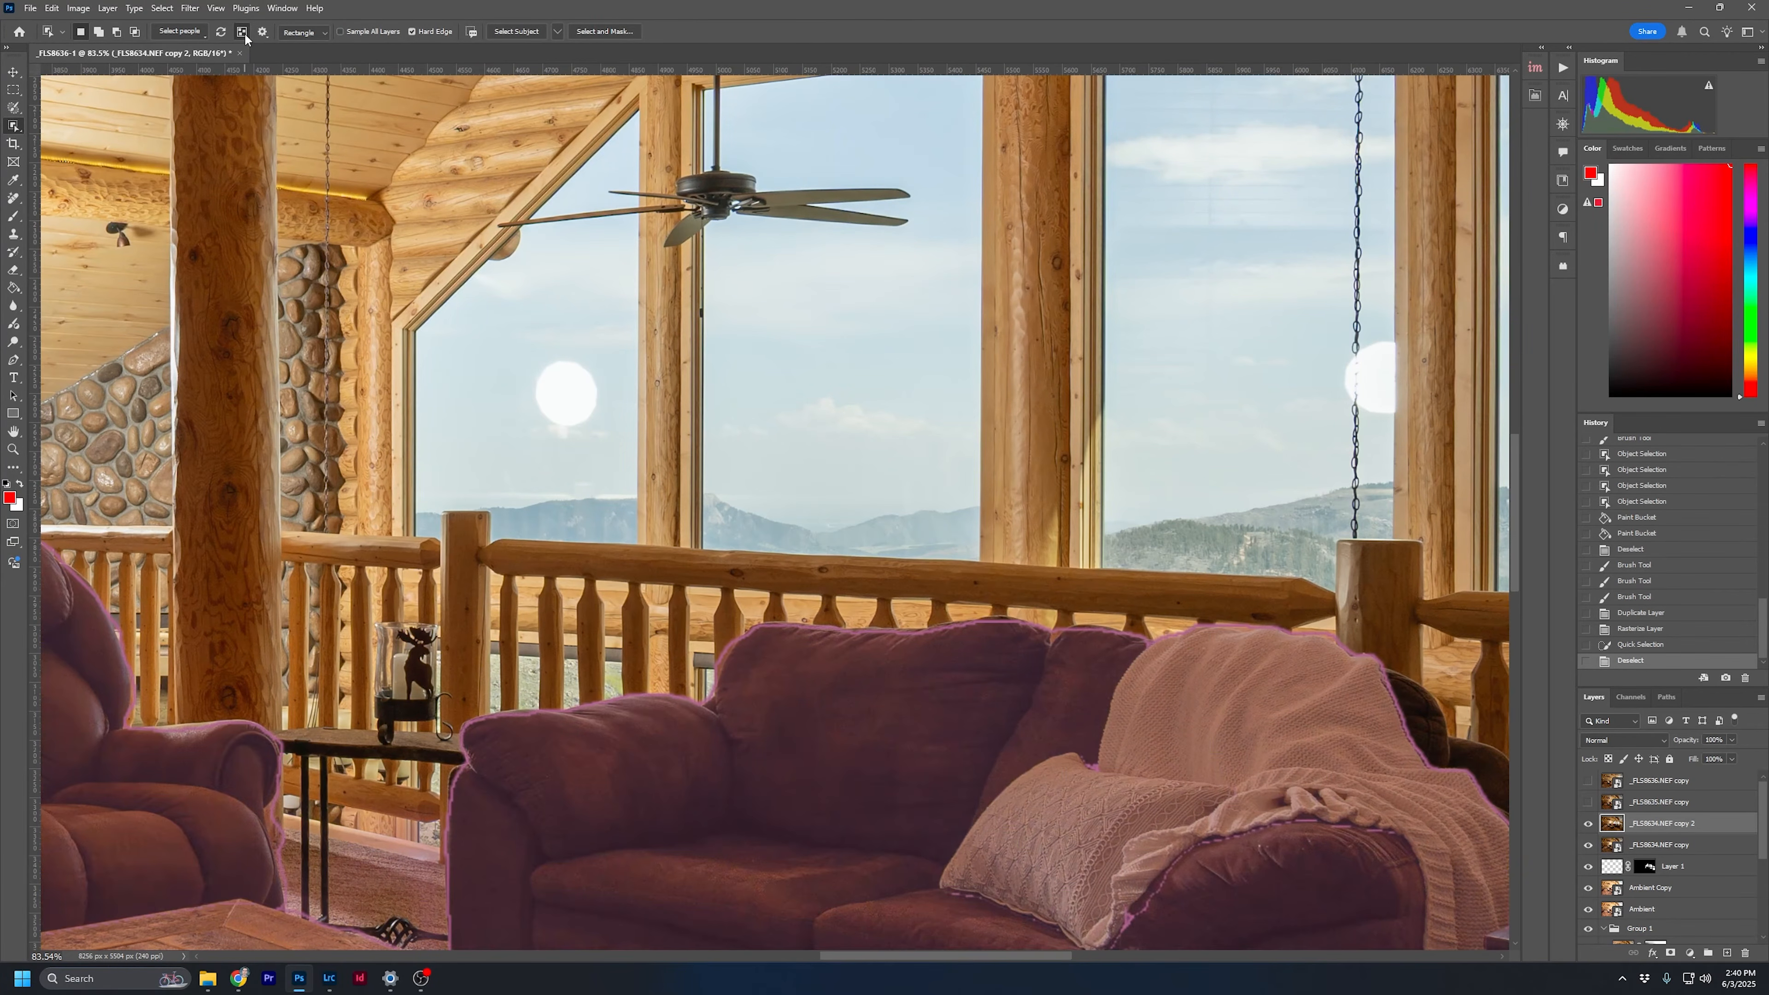
{"action": "scroll", "coordinate": [904, 687], "scroll_direction": "down", "scroll_amount": 3}
{"action": "scroll", "coordinate": [896, 665], "scroll_direction": "down", "scroll_amount": 10}
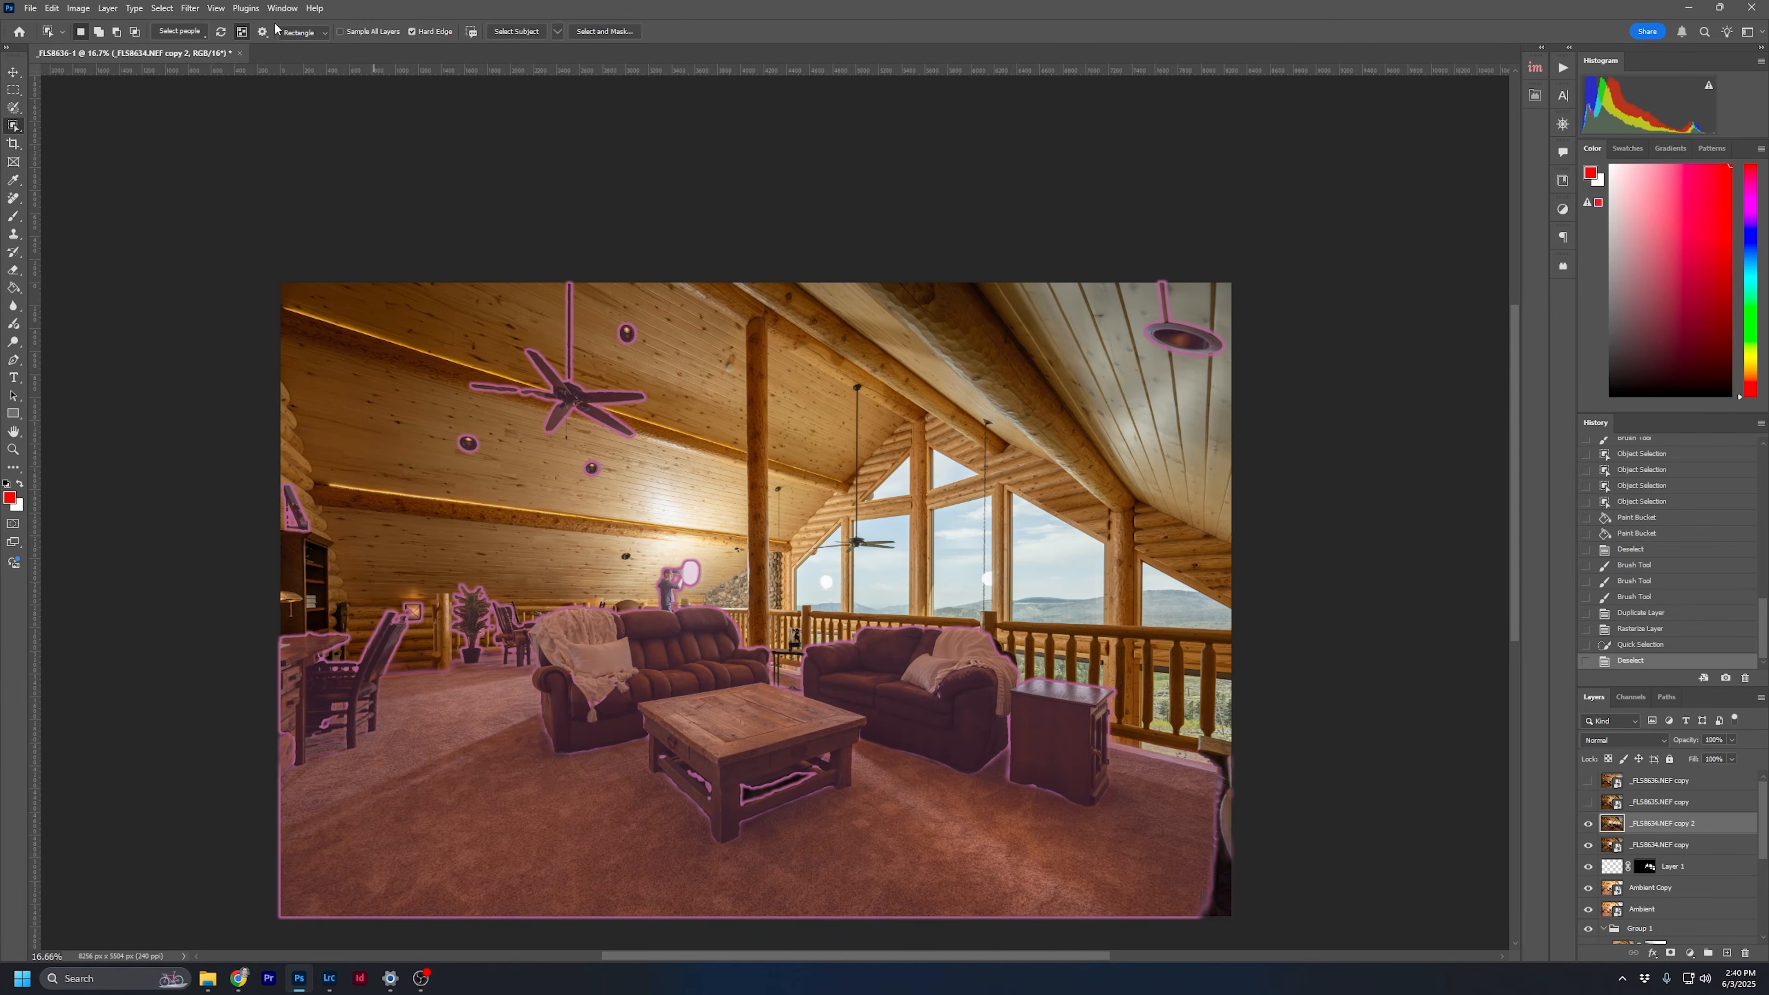
{"action": "left_click", "coordinate": [242, 31]}
Select the landscape gaps between the railing balusters above the wooden side table with the Object Selection tool, combining them into one selection
{"action": "scroll", "coordinate": [750, 674], "scroll_direction": "up", "scroll_amount": 10}
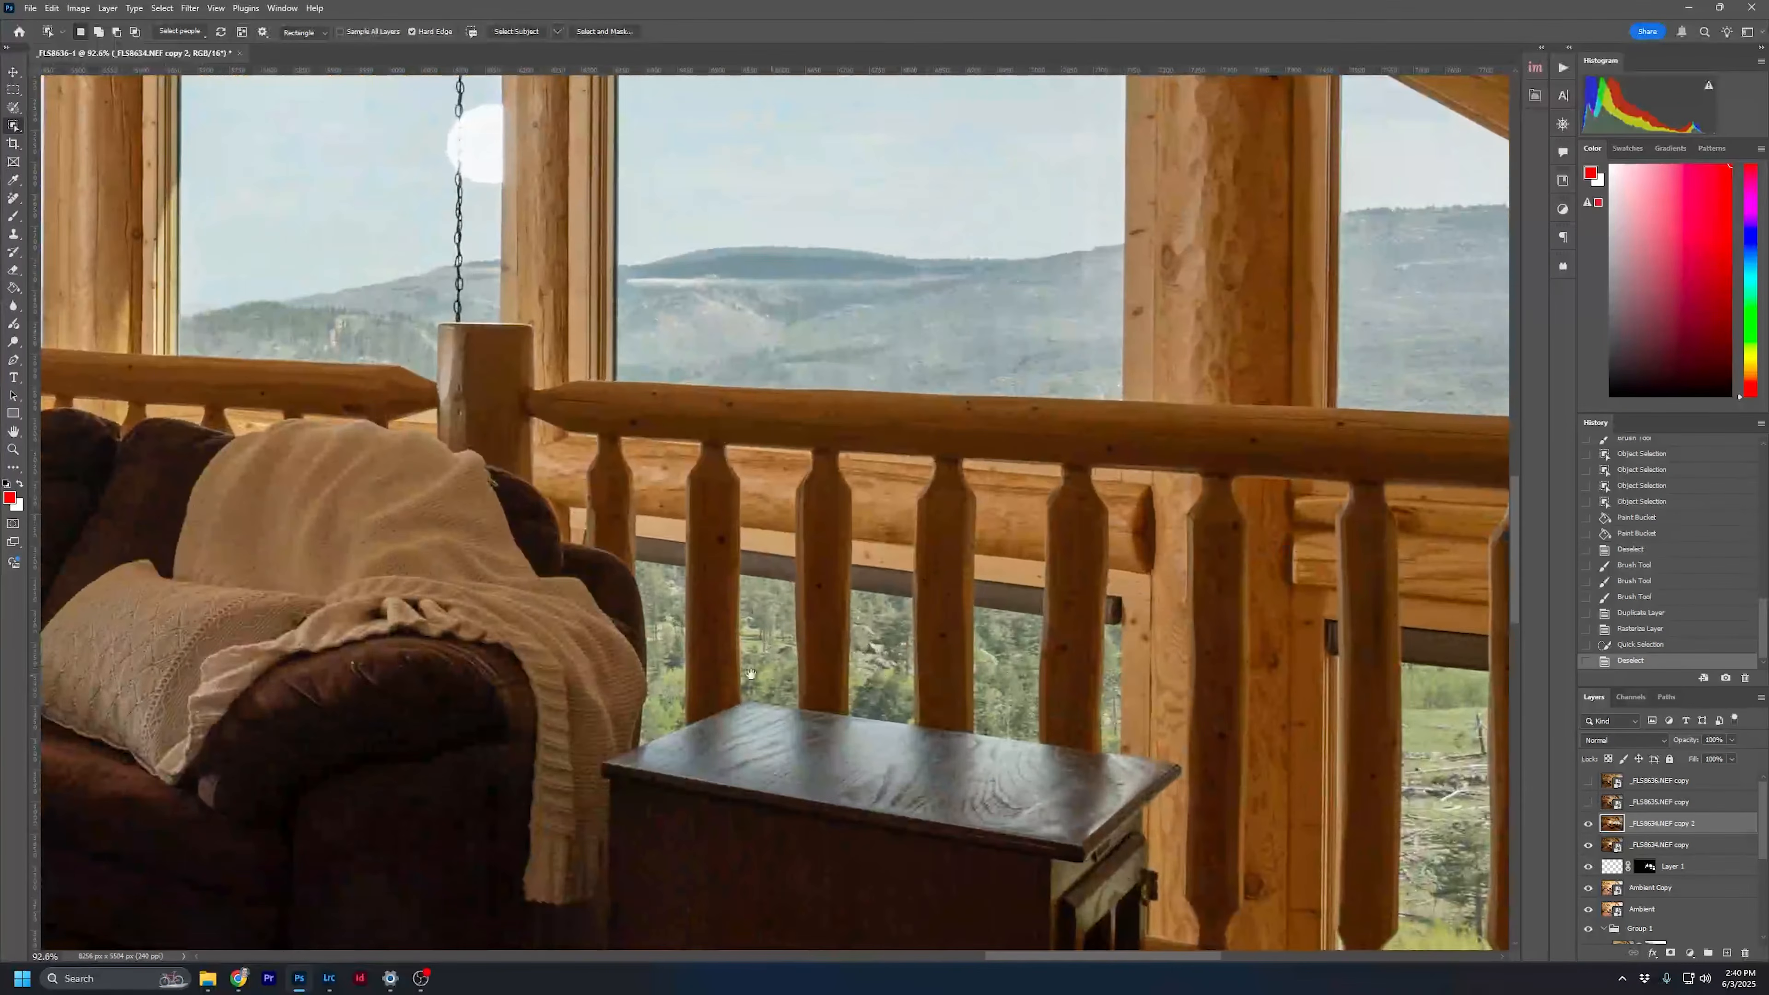
{"action": "left_click_drag", "start_coordinate": [750, 673], "coordinate": [863, 649]}
{"action": "left_click_drag", "start_coordinate": [745, 534], "coordinate": [808, 728]}
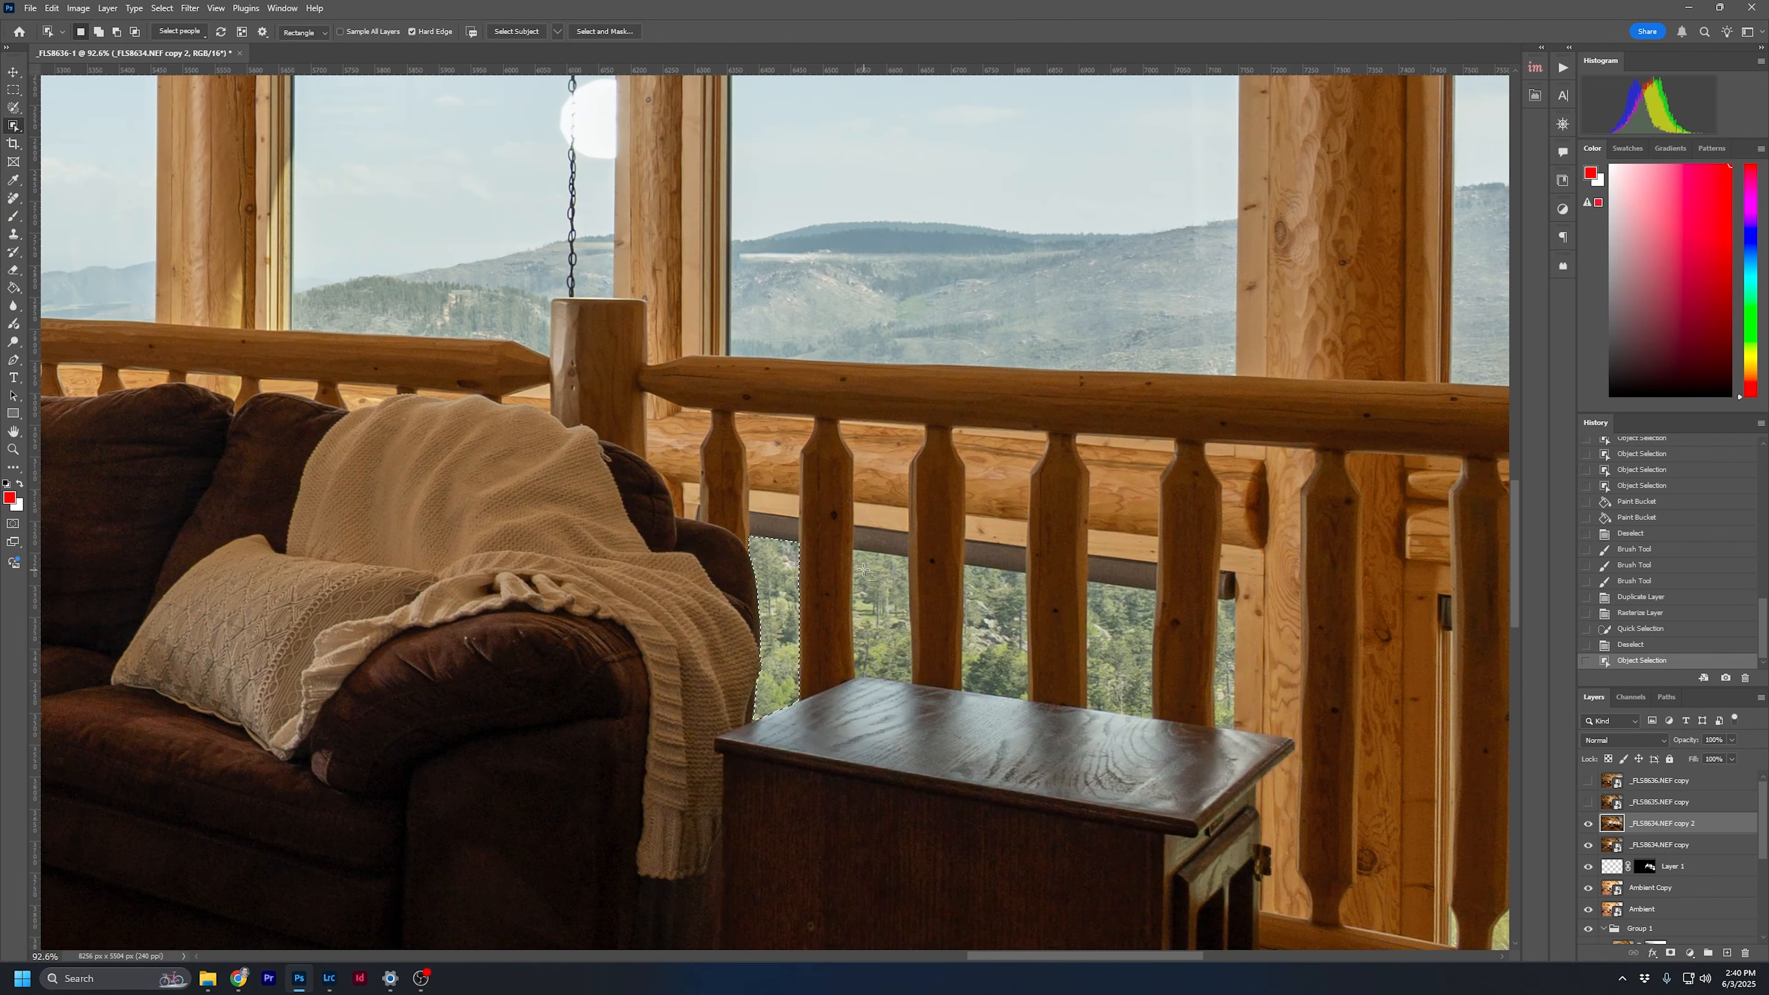
{"action": "left_click_drag", "start_coordinate": [849, 542], "coordinate": [920, 686]}
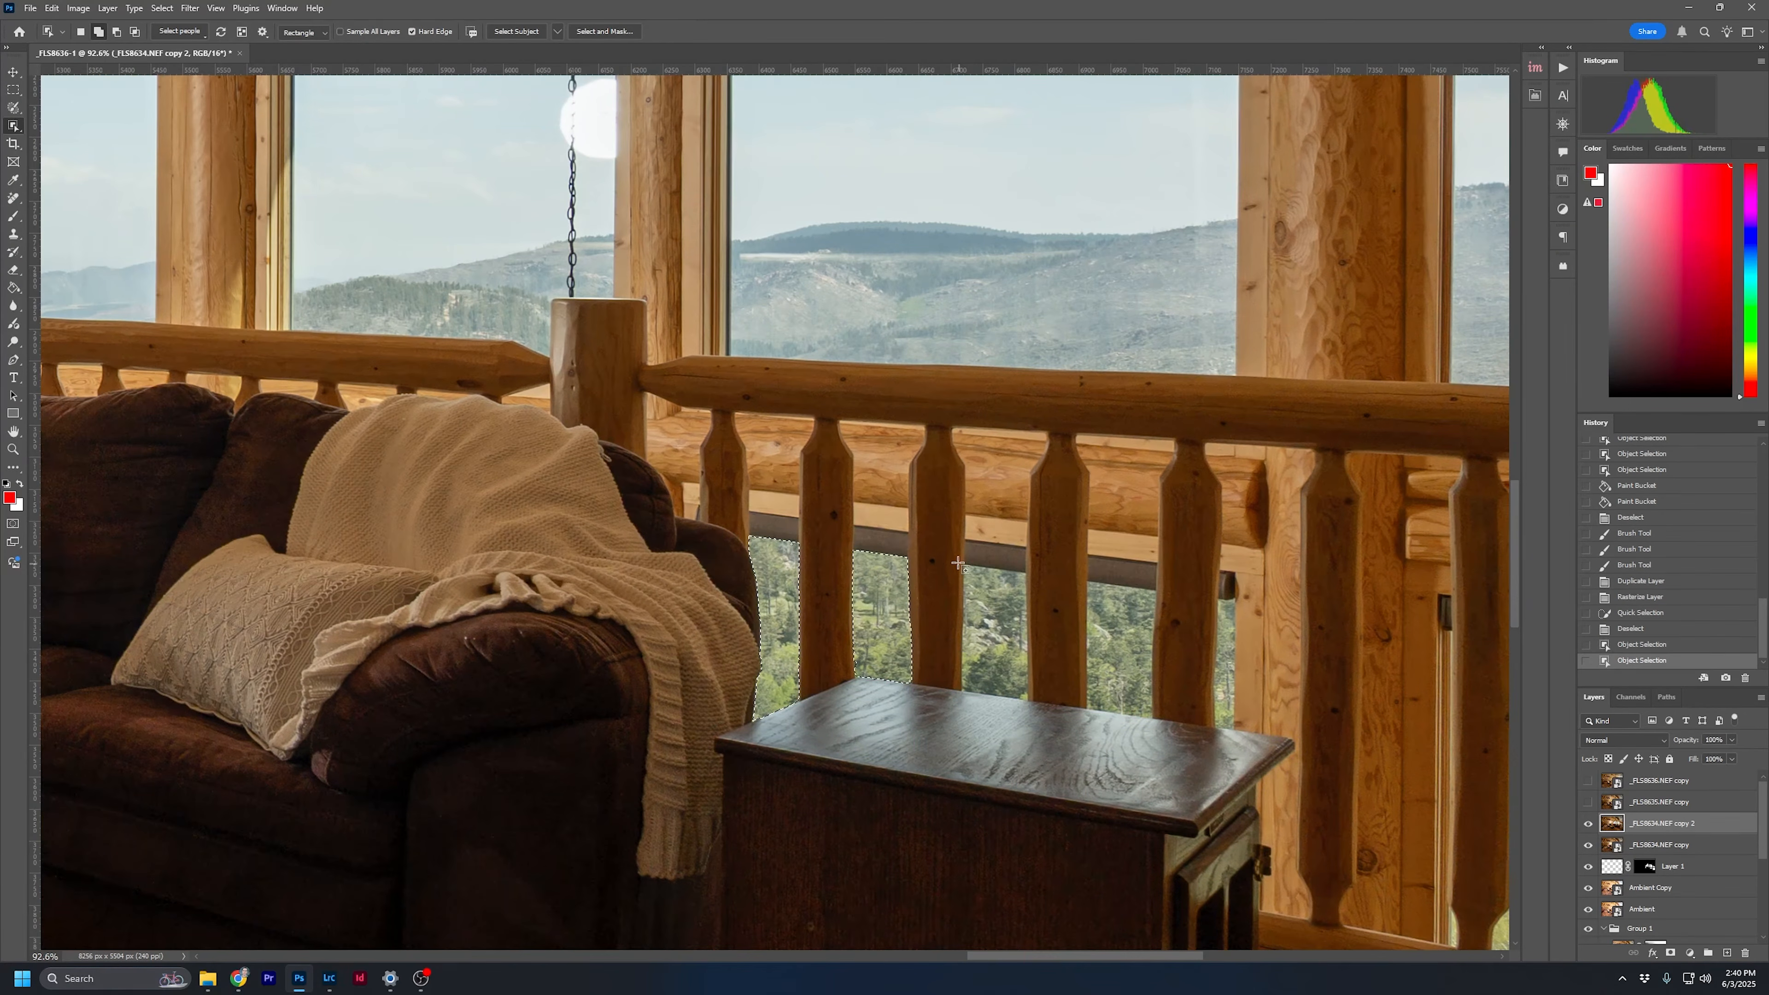
{"action": "left_click_drag", "start_coordinate": [958, 564], "coordinate": [1045, 719]}
{"action": "left_click_drag", "start_coordinate": [1083, 577], "coordinate": [1162, 730]}
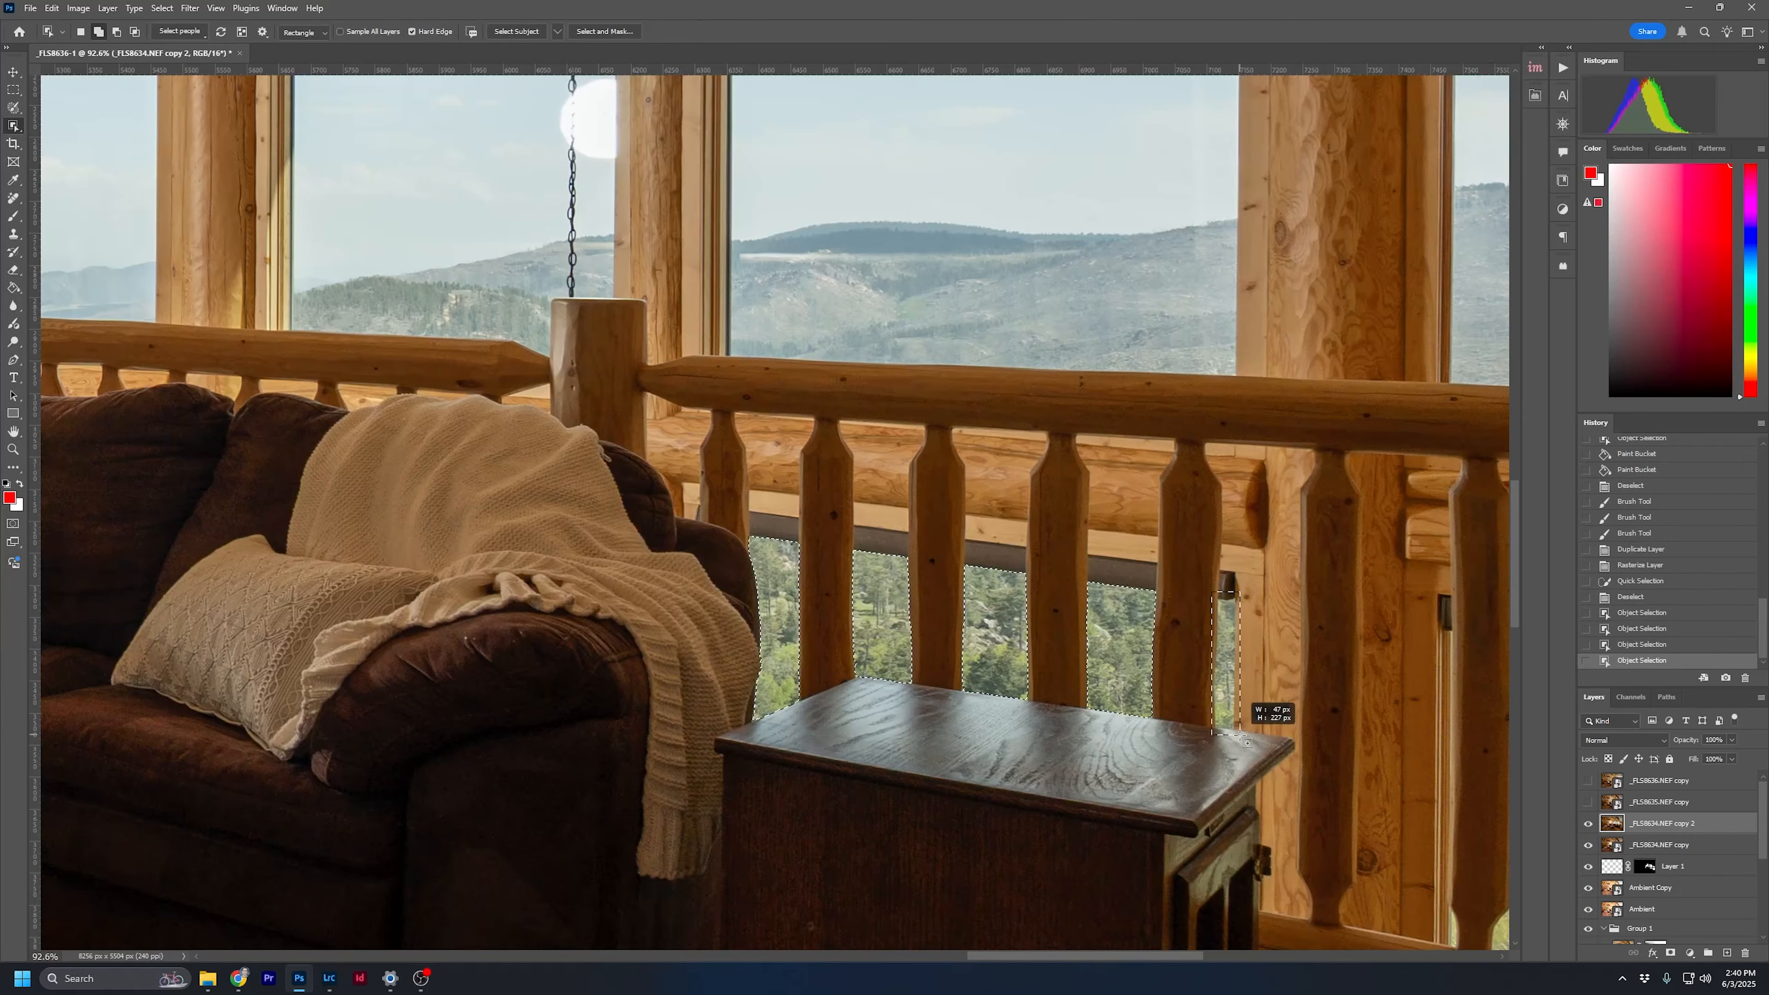
{"action": "left_click_drag", "start_coordinate": [1238, 734], "coordinate": [1238, 734]}
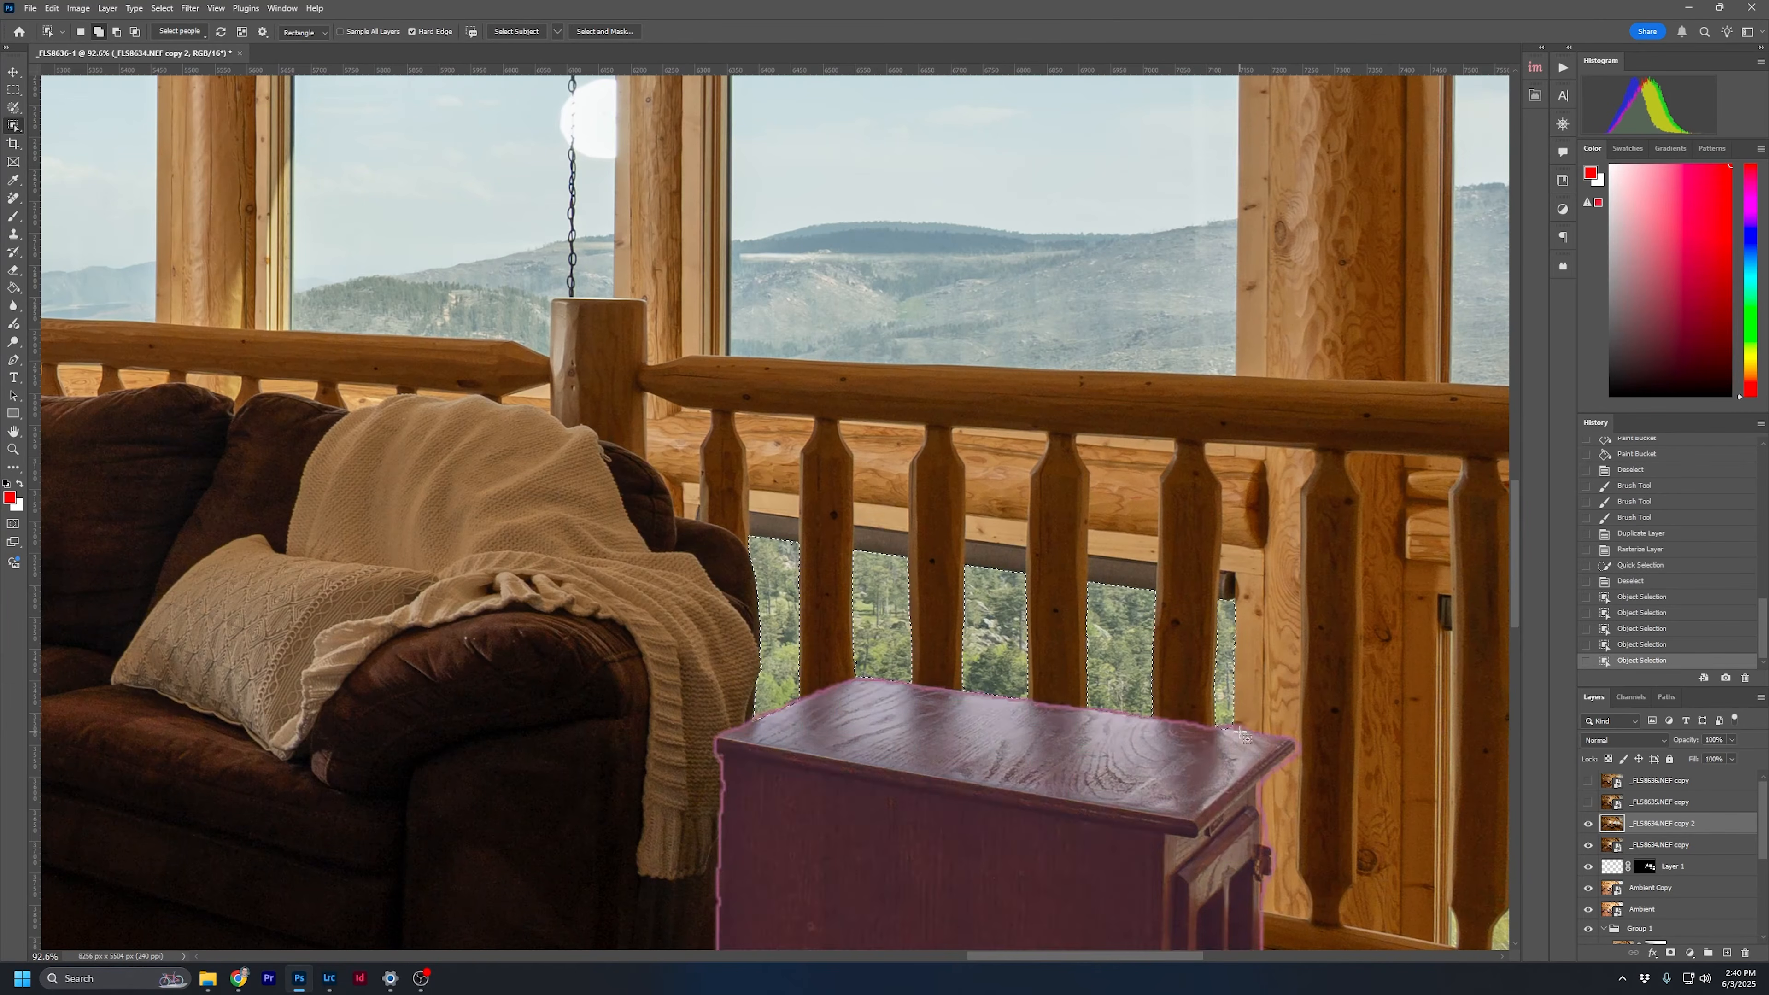
Target Layer 1's mask, invert the selection of the baluster gaps and check it against the mask overlay
{"action": "left_click", "coordinate": [1647, 867]}
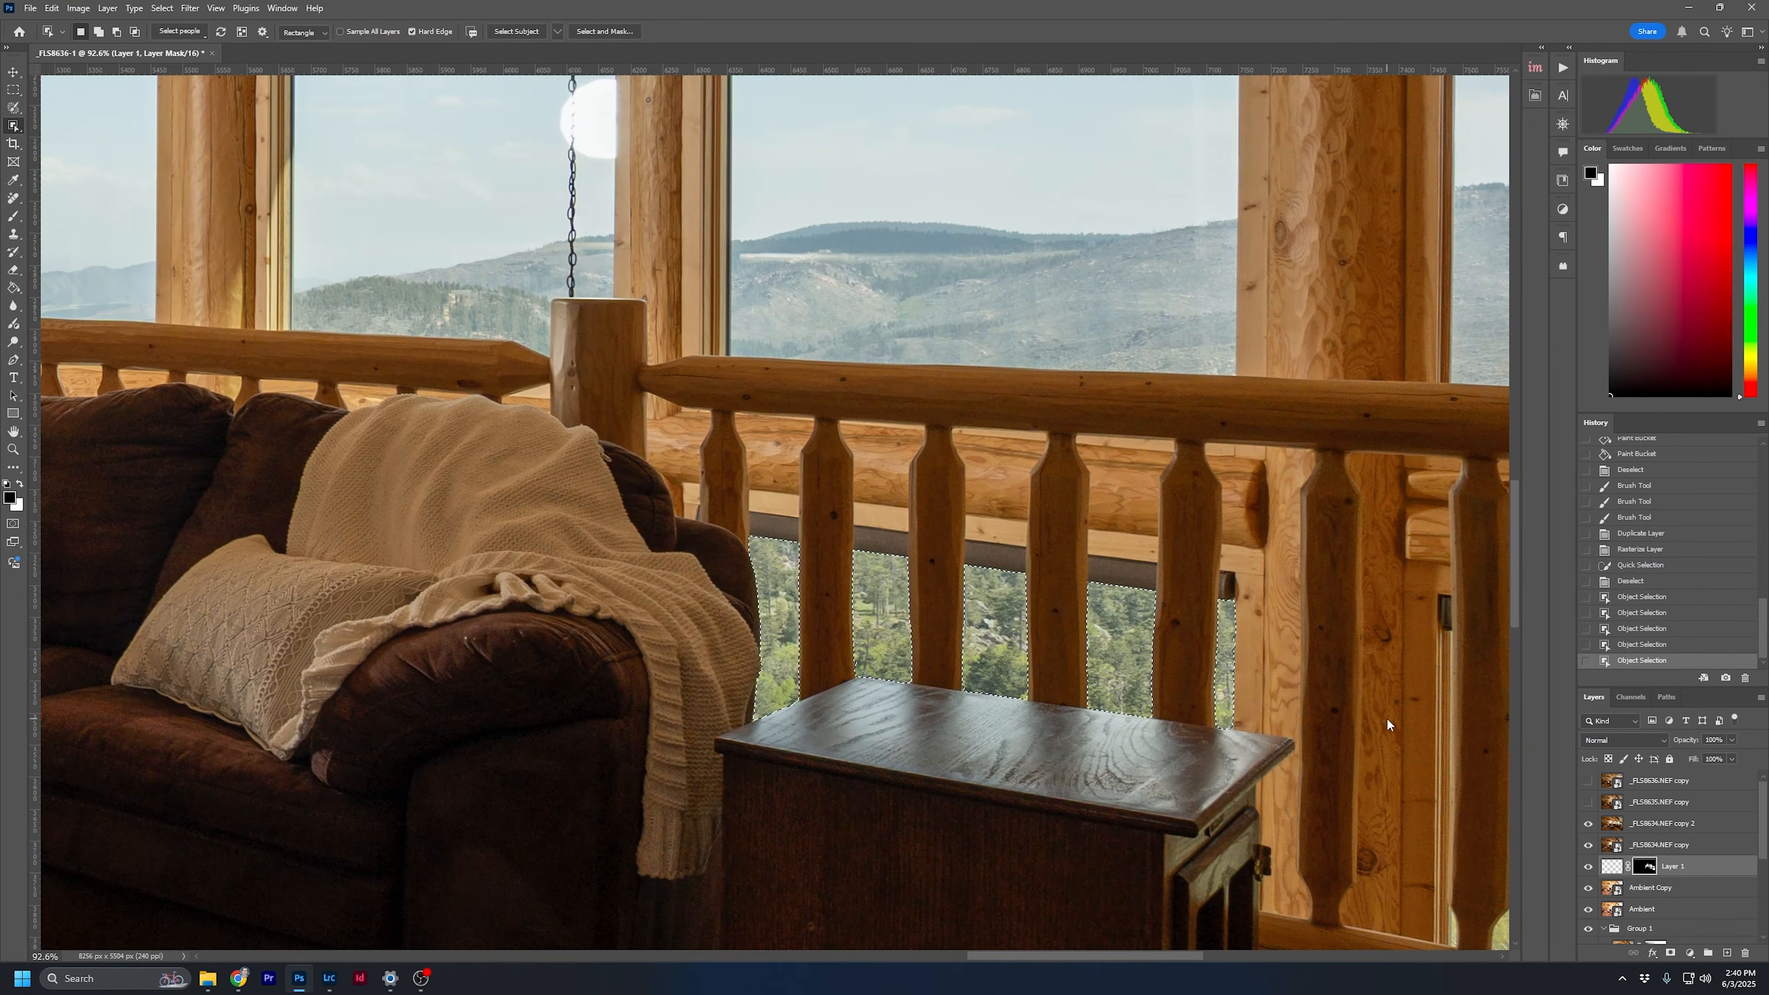
{"action": "key", "text": "backslash"}
{"action": "key", "text": "ctrl+shift+i"}
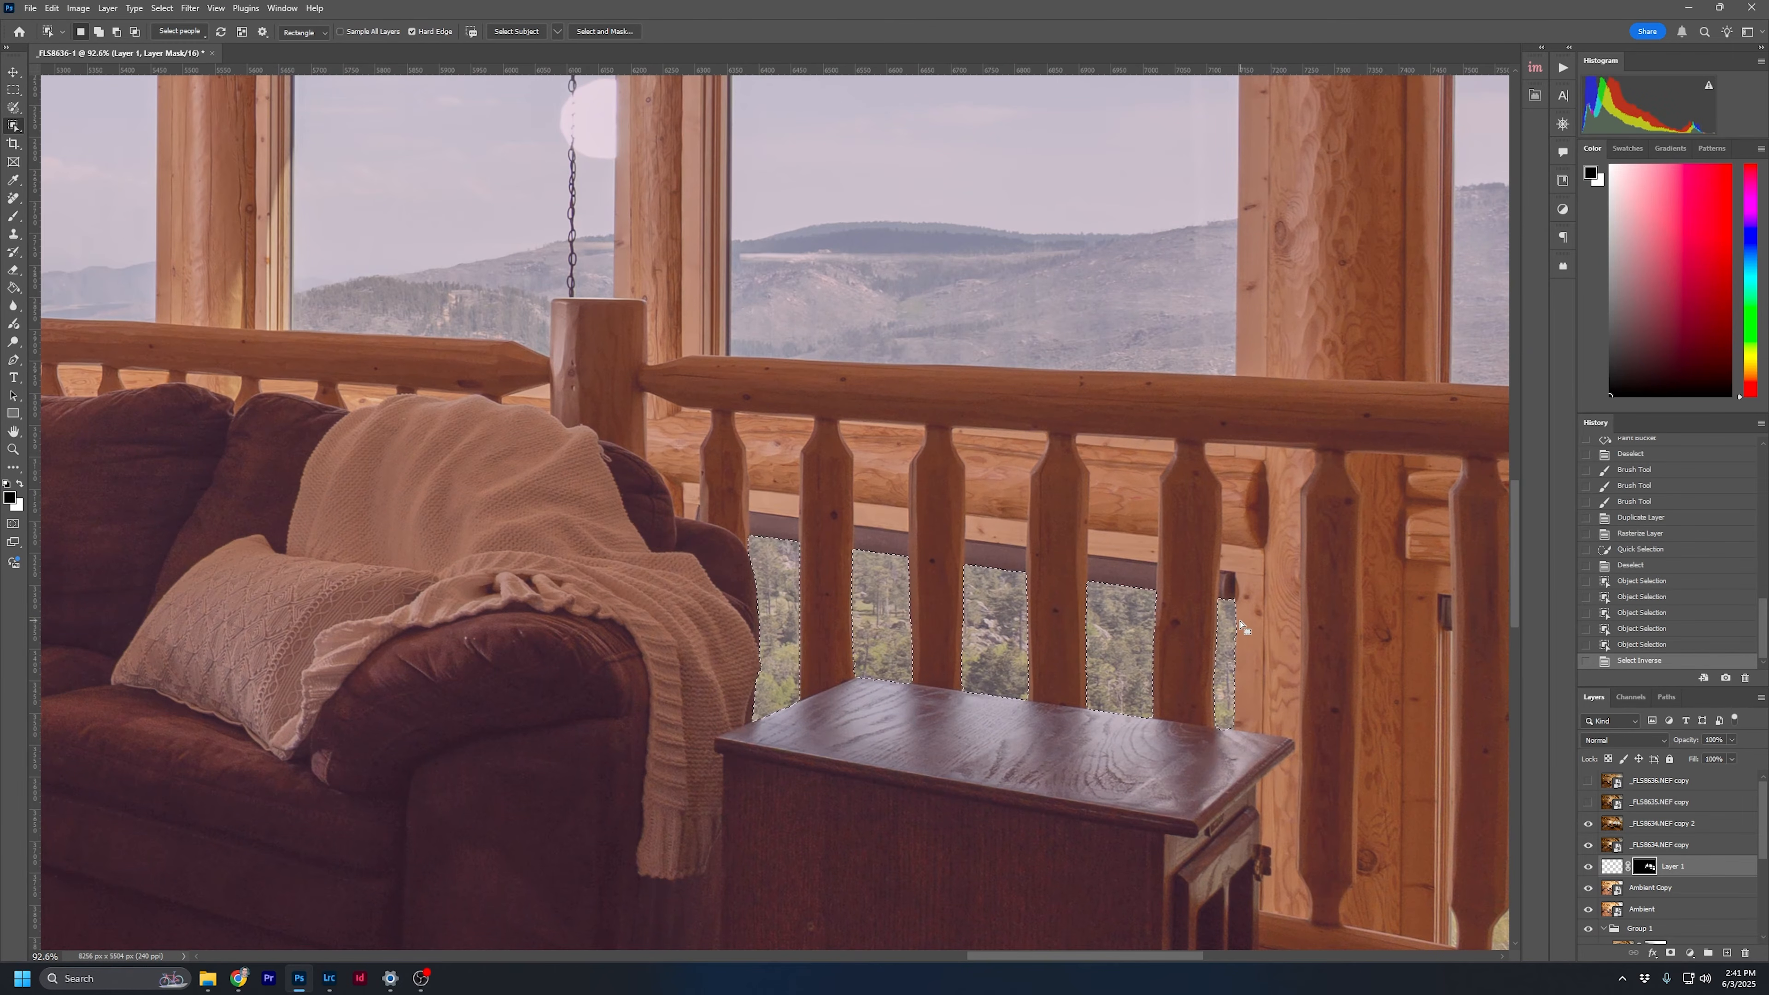
{"action": "key", "text": "b"}
{"action": "key", "text": "backslash"}
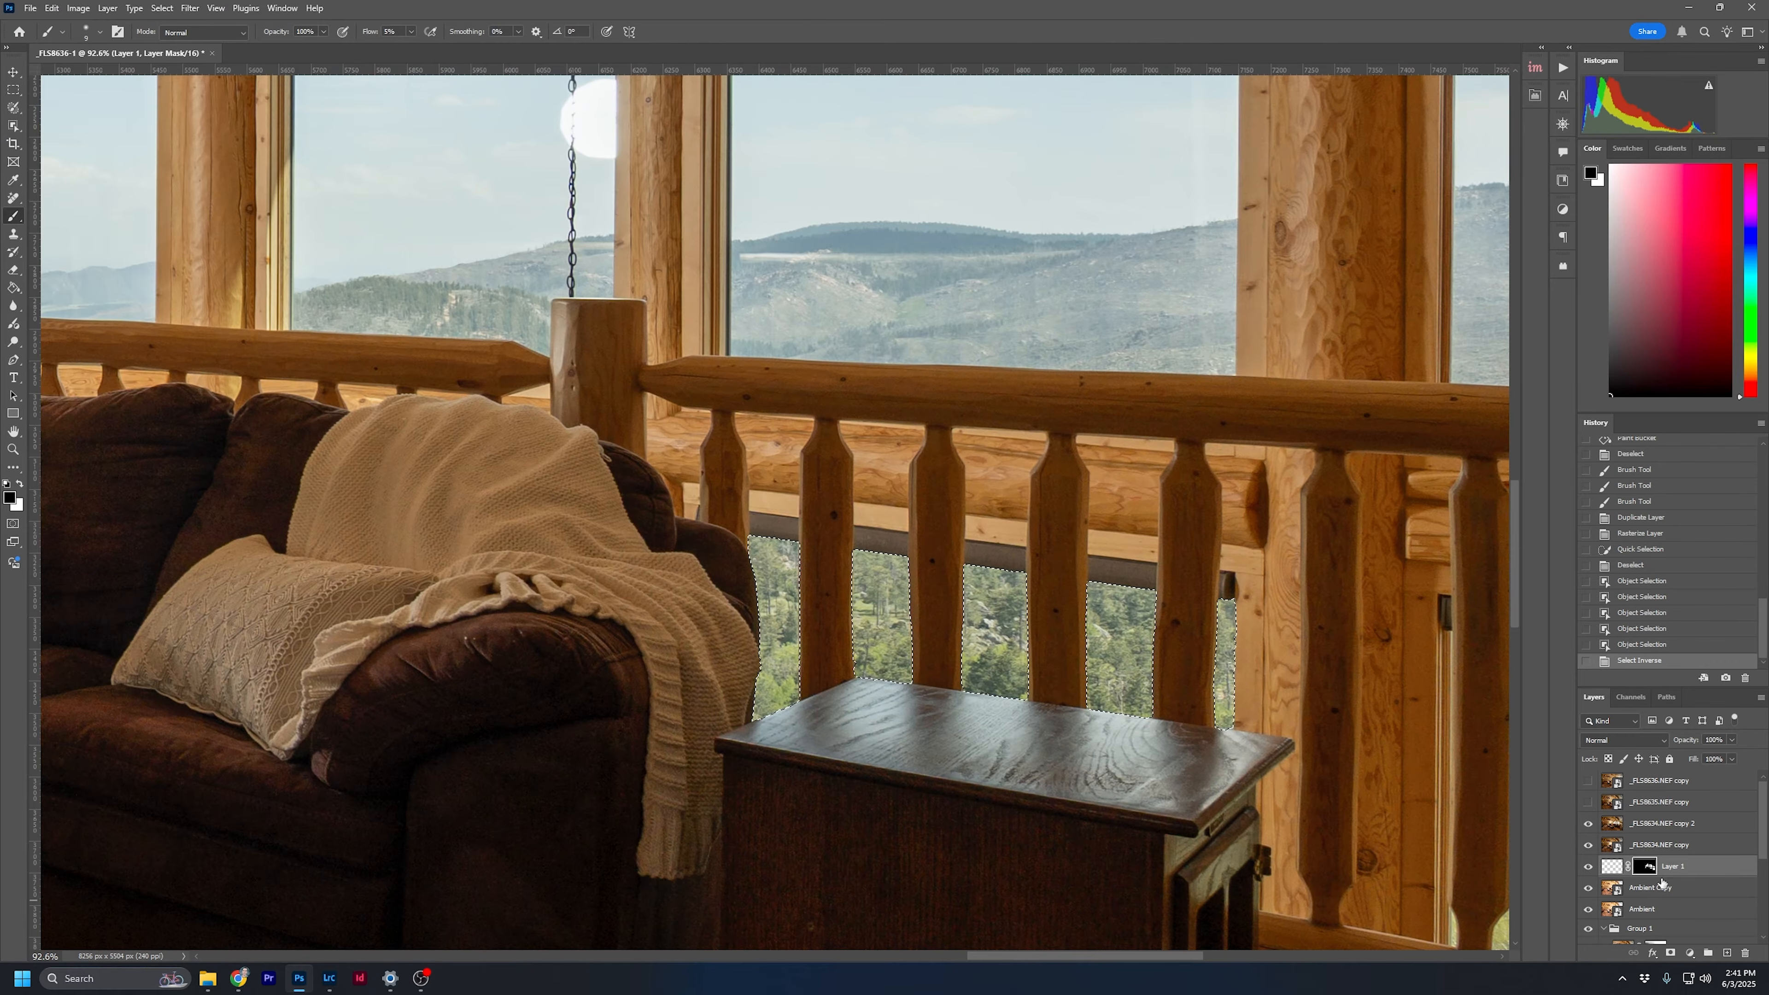
Viewing Layer 1's mask alone, paint the balusters black across the lower window with a much larger brush, return to the photo and deselect
{"action": "left_click", "coordinate": [1648, 869], "text": "alt"}
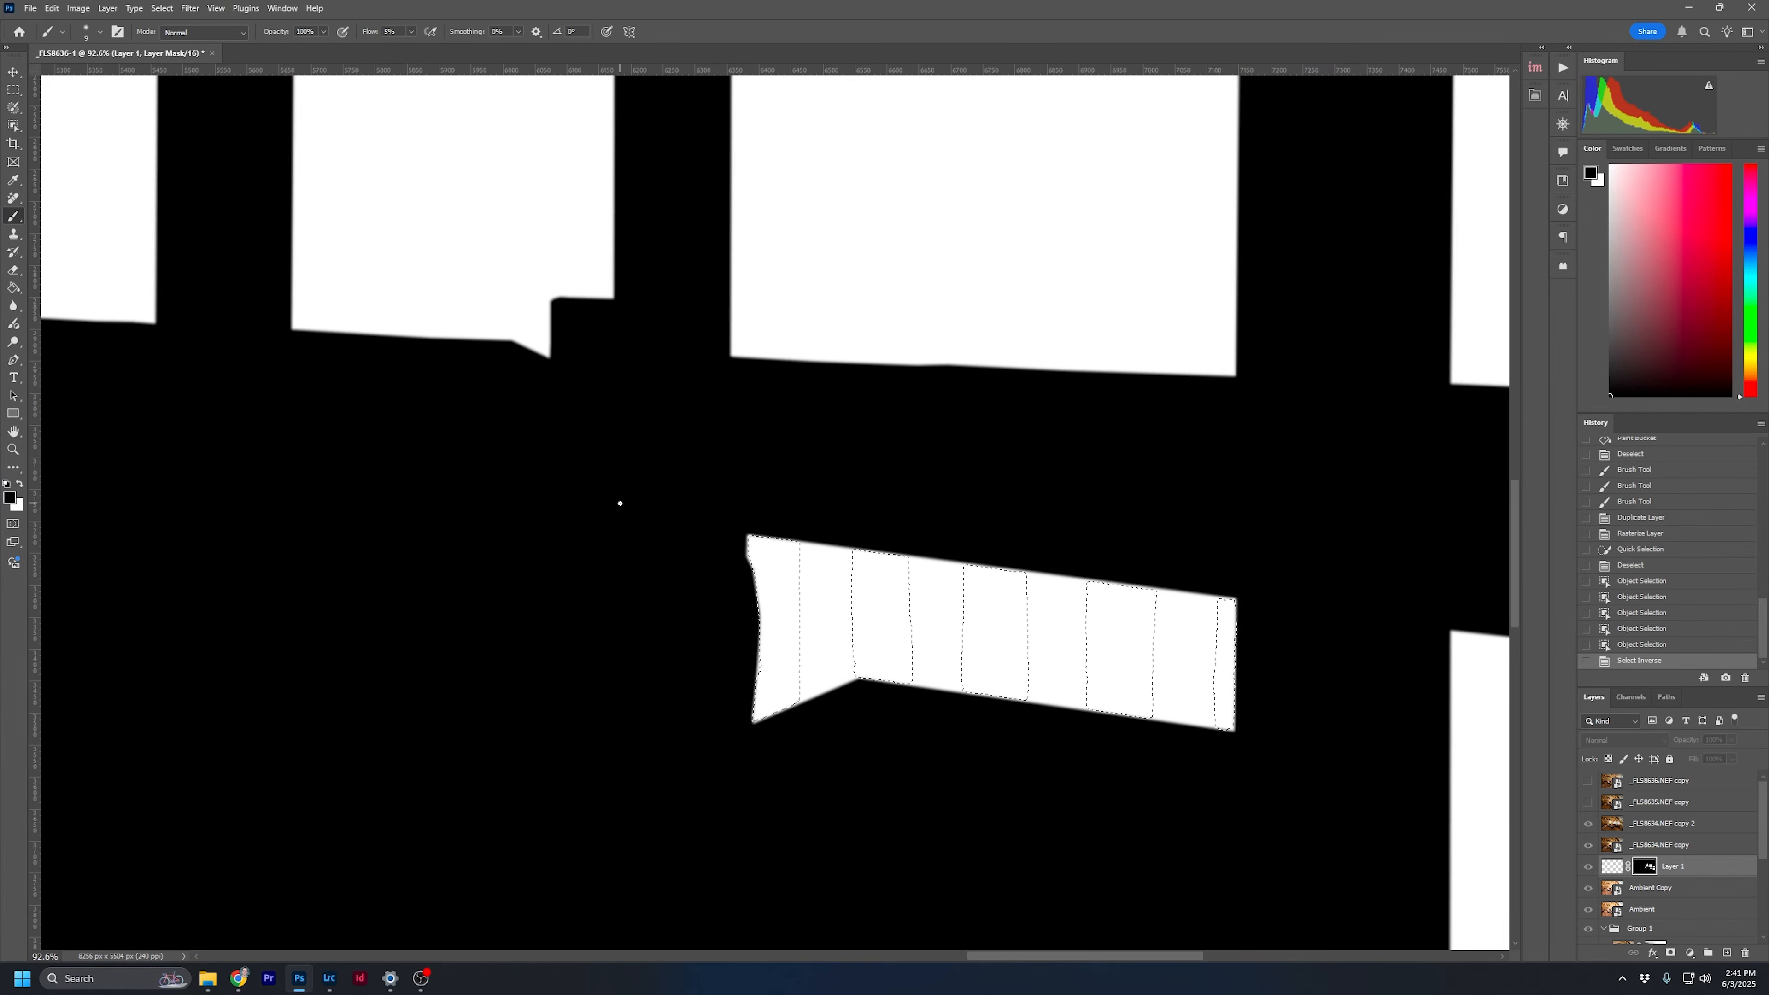
{"action": "key", "text": "bracketright"}
{"action": "key", "text": "bracketright"}
{"action": "key", "text": "bracketright"}
{"action": "key", "text": "bracketright"}
{"action": "key", "text": "bracketright"}
{"action": "key", "text": "bracketright"}
{"action": "key", "text": "bracketright"}
{"action": "key", "text": "bracketright"}
{"action": "key", "text": "bracketright"}
{"action": "key", "text": "bracketright"}
{"action": "key", "text": "bracketright"}
{"action": "key", "text": "bracketright"}
{"action": "key", "text": "bracketright"}
{"action": "key", "text": "bracketright"}
{"action": "key", "text": "bracketright"}
{"action": "key", "text": "bracketright"}
{"action": "key", "text": "bracketright"}
{"action": "key", "text": "bracketright"}
{"action": "key", "text": "bracketright"}
{"action": "key", "text": "bracketleft"}
{"action": "mouse_move", "coordinate": [859, 721]}
{"action": "left_mouse_down"}
{"action": "mouse_move", "coordinate": [842, 597]}
{"action": "mouse_move", "coordinate": [829, 739]}
{"action": "mouse_move", "coordinate": [809, 518]}
{"action": "mouse_move", "coordinate": [819, 761]}
{"action": "mouse_move", "coordinate": [856, 600]}
{"action": "mouse_move", "coordinate": [948, 573]}
{"action": "mouse_move", "coordinate": [952, 764]}
{"action": "mouse_move", "coordinate": [980, 592]}
{"action": "mouse_move", "coordinate": [999, 782]}
{"action": "mouse_move", "coordinate": [1086, 516]}
{"action": "mouse_move", "coordinate": [1039, 731]}
{"action": "mouse_move", "coordinate": [1055, 502]}
{"action": "mouse_move", "coordinate": [1039, 794]}
{"action": "mouse_move", "coordinate": [1074, 663]}
{"action": "mouse_move", "coordinate": [1189, 518]}
{"action": "mouse_move", "coordinate": [1169, 795]}
{"action": "mouse_move", "coordinate": [1198, 624]}
{"action": "mouse_move", "coordinate": [1154, 759]}
{"action": "mouse_move", "coordinate": [1192, 537]}
{"action": "mouse_move", "coordinate": [1188, 819]}
{"action": "mouse_move", "coordinate": [1050, 735]}
{"action": "mouse_move", "coordinate": [959, 585]}
{"action": "mouse_move", "coordinate": [916, 572]}
{"action": "mouse_move", "coordinate": [829, 712]}
{"action": "mouse_move", "coordinate": [849, 652]}
{"action": "left_mouse_up"}
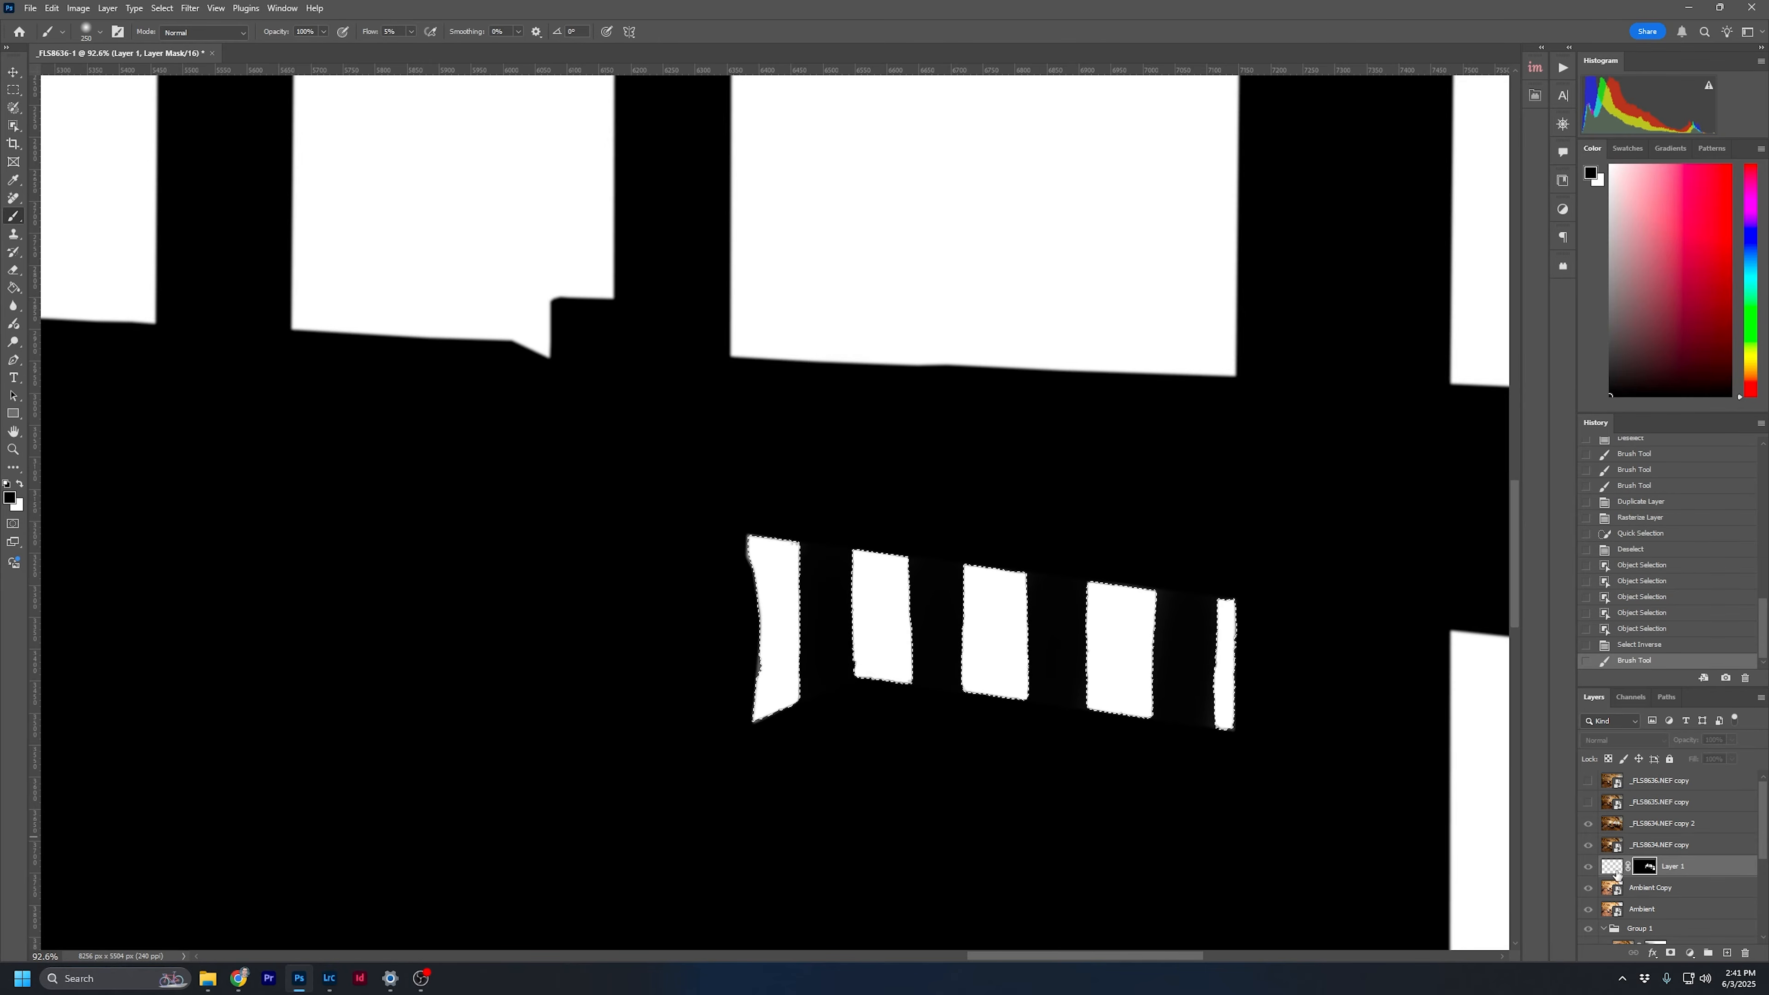
{"action": "left_click", "coordinate": [1645, 868], "text": "alt"}
{"action": "scroll", "coordinate": [849, 620], "scroll_direction": "right", "scroll_amount": 8}
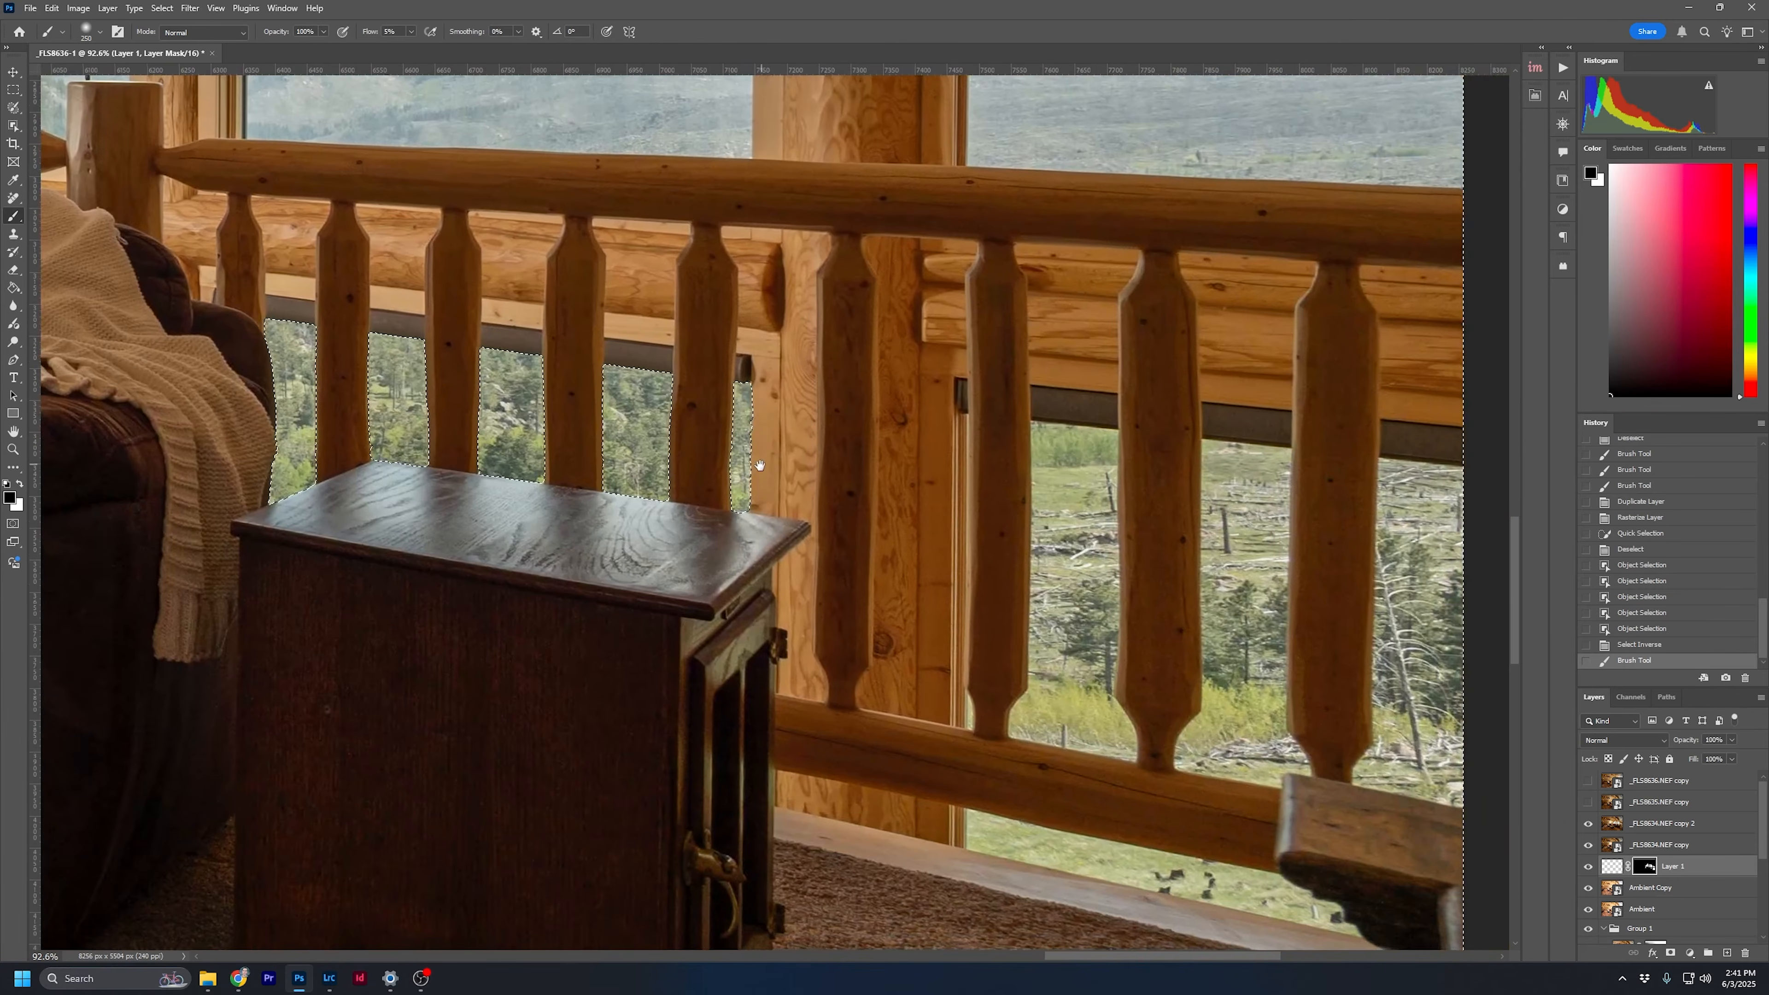
{"action": "key", "text": "ctrl+d"}
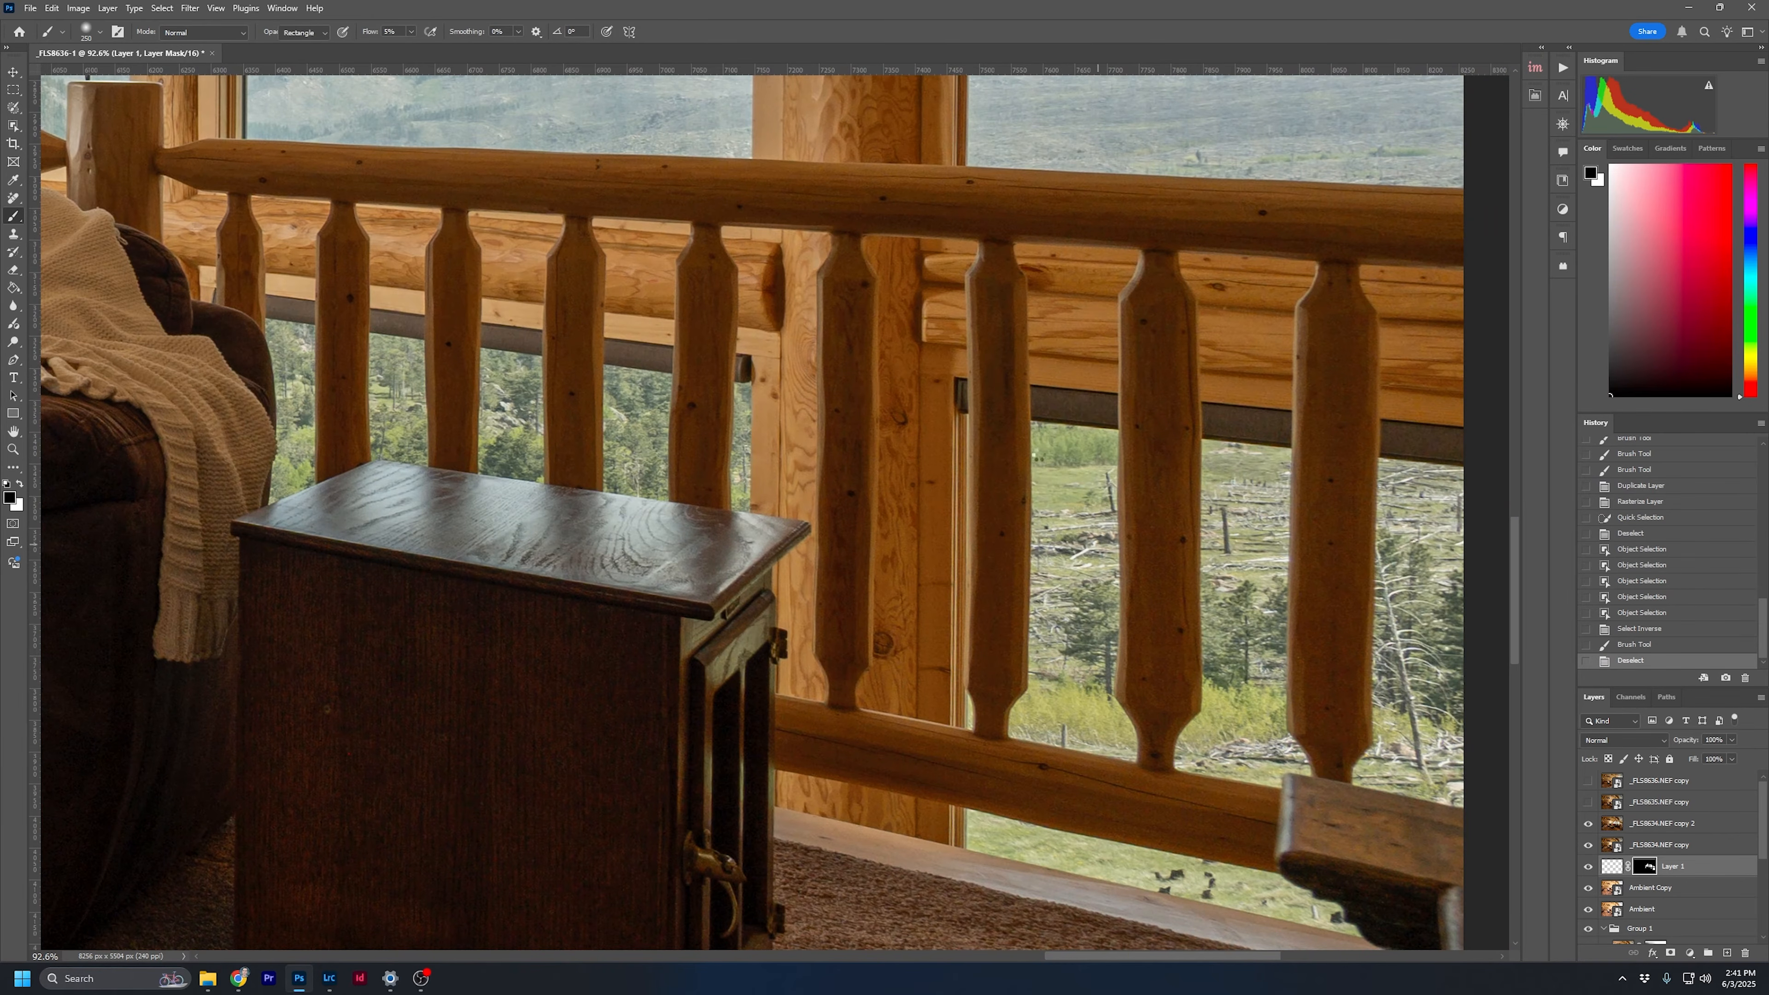
On the _FLS8634.NEF copy 2 layer, select the landscape gaps between the large balusters behind the side table with the Object Selection tool
{"action": "left_click", "coordinate": [13, 125]}
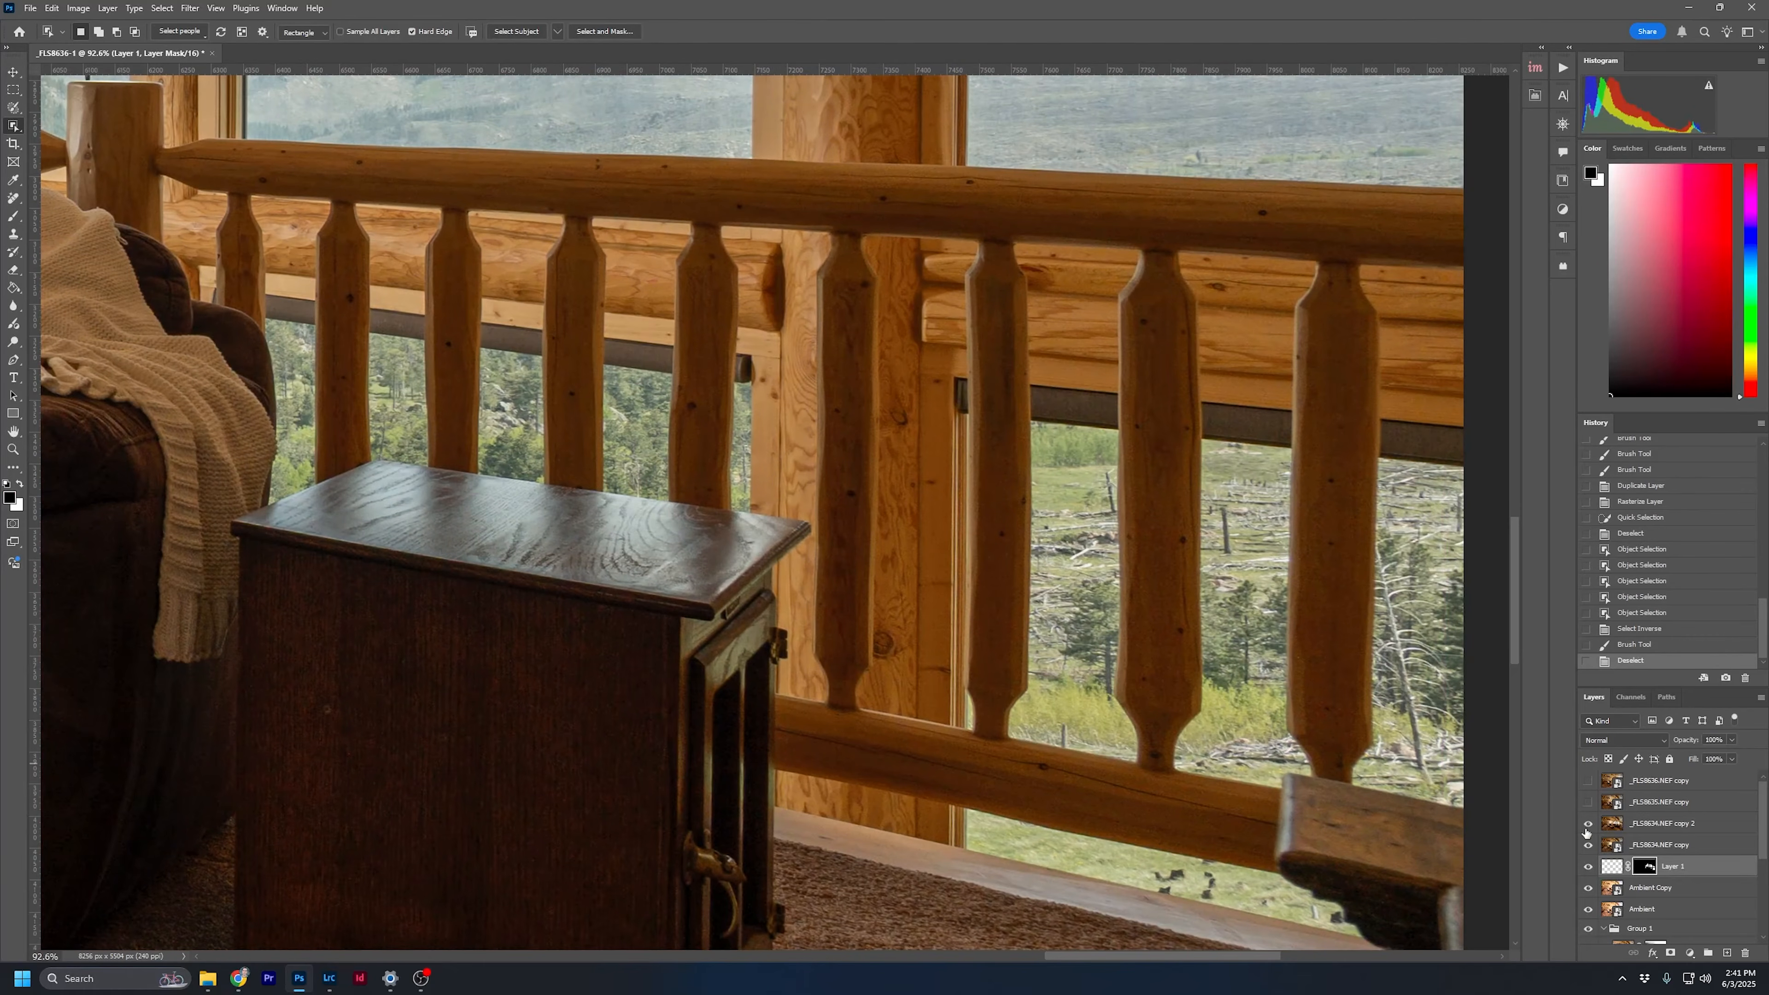
{"action": "left_click", "coordinate": [1606, 826]}
{"action": "left_click_drag", "start_coordinate": [1065, 432], "coordinate": [1146, 776]}
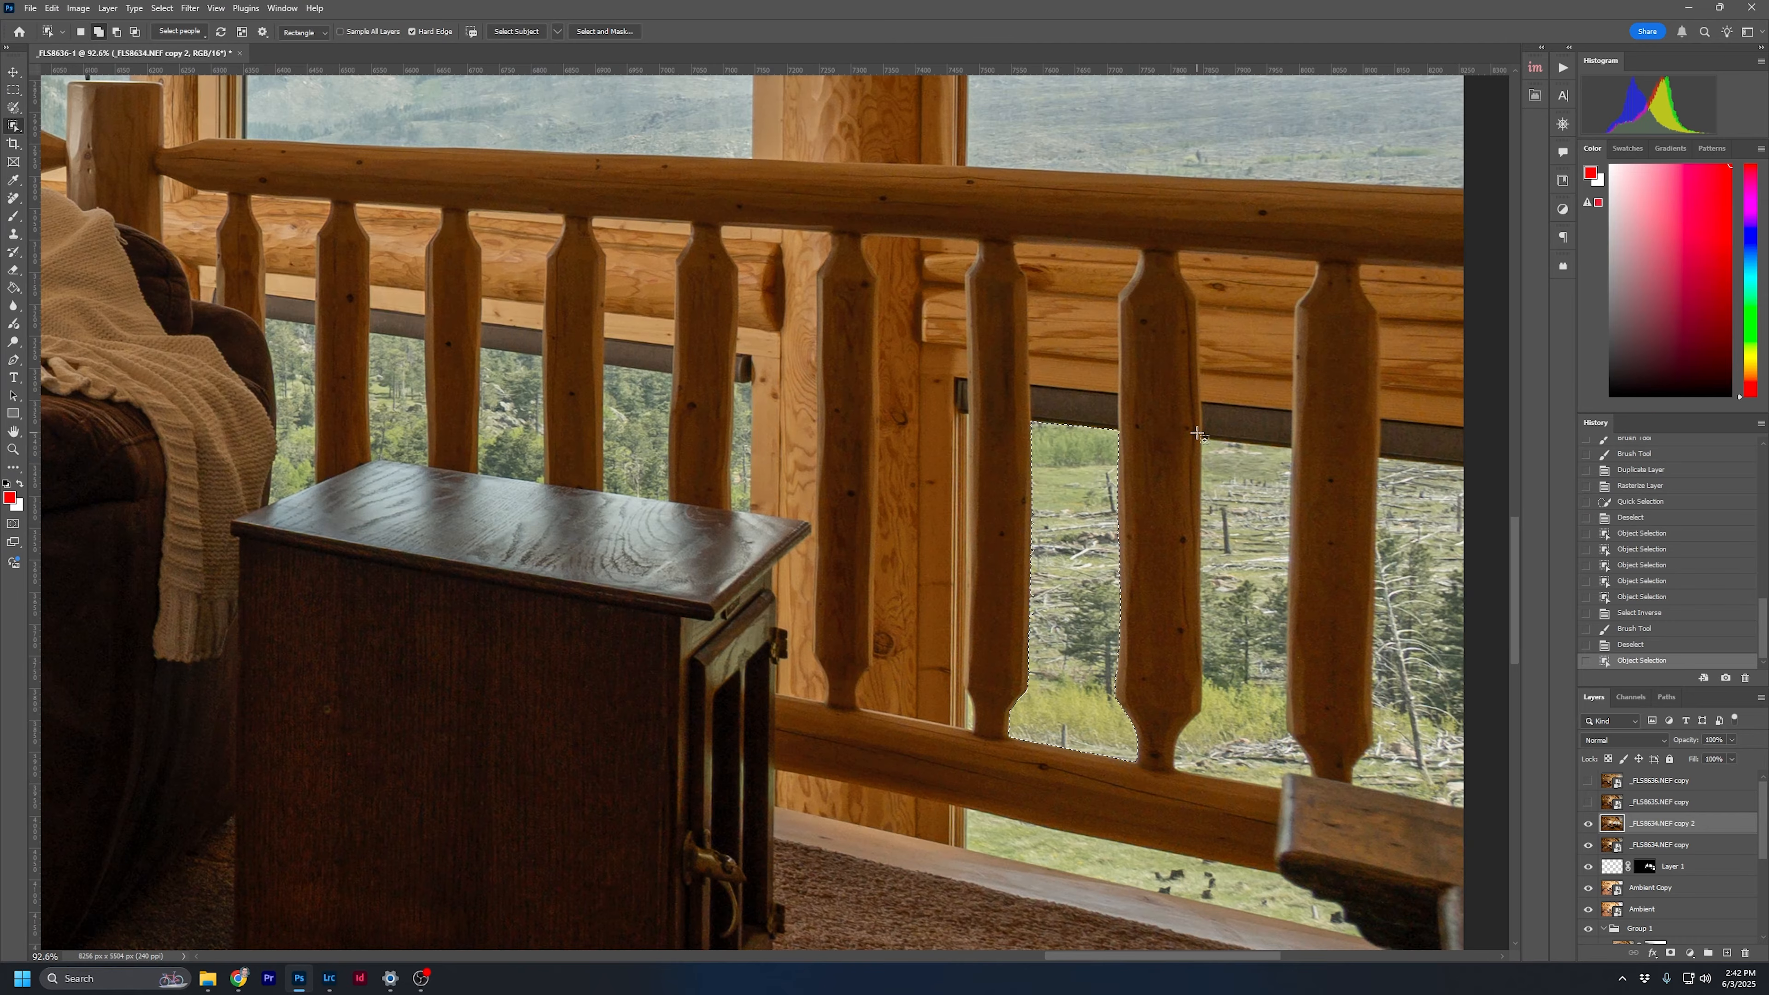
{"action": "left_click_drag", "start_coordinate": [1192, 427], "coordinate": [1316, 780]}
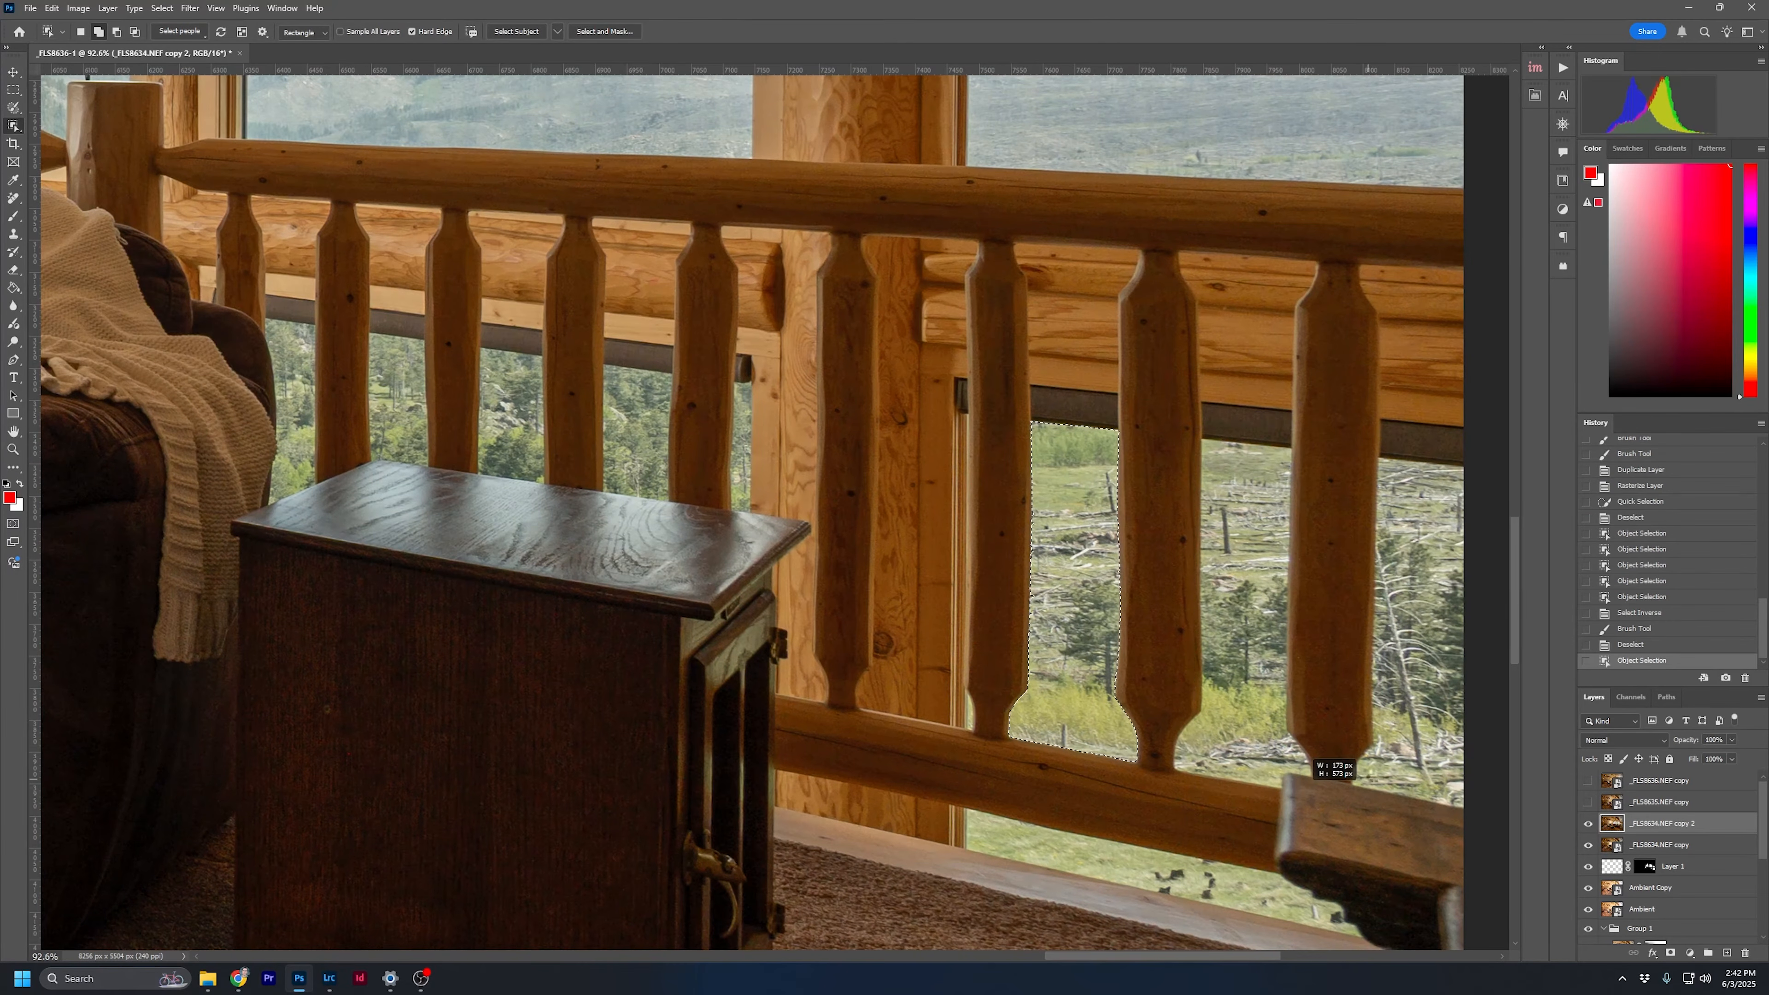
{"action": "left_click_drag", "start_coordinate": [1373, 454], "coordinate": [1501, 806]}
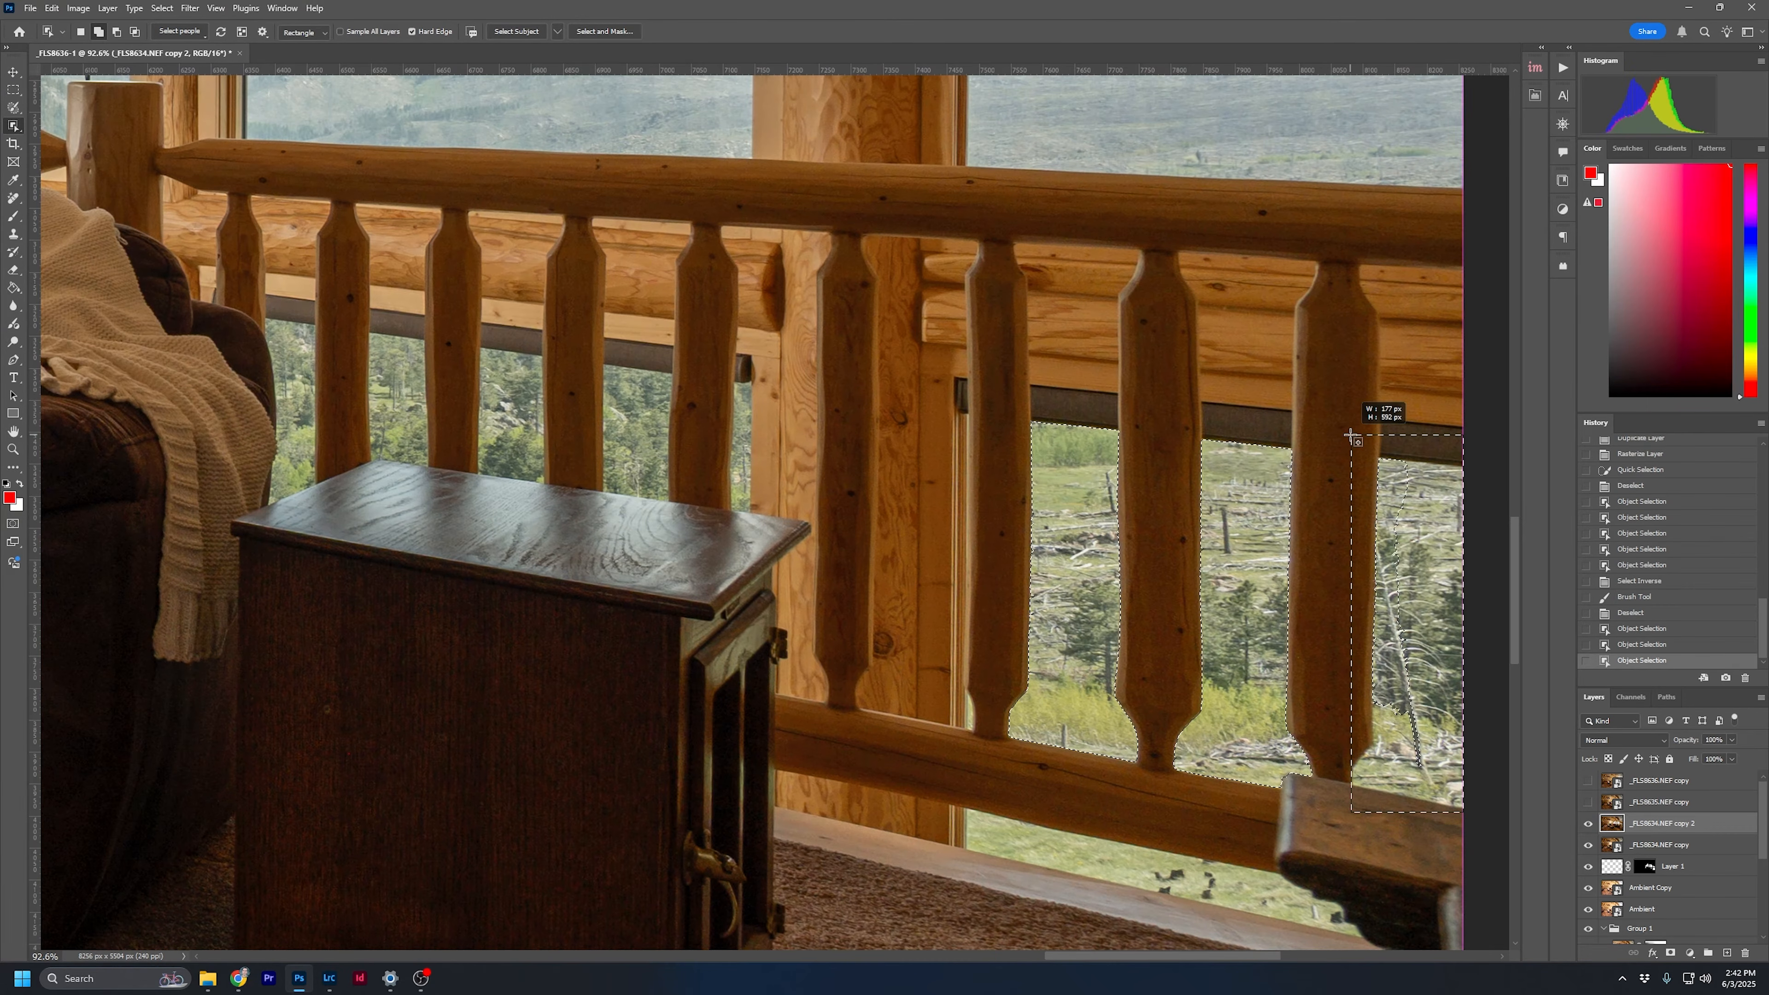
{"action": "left_click_drag", "start_coordinate": [1465, 566], "coordinate": [1470, 570]}
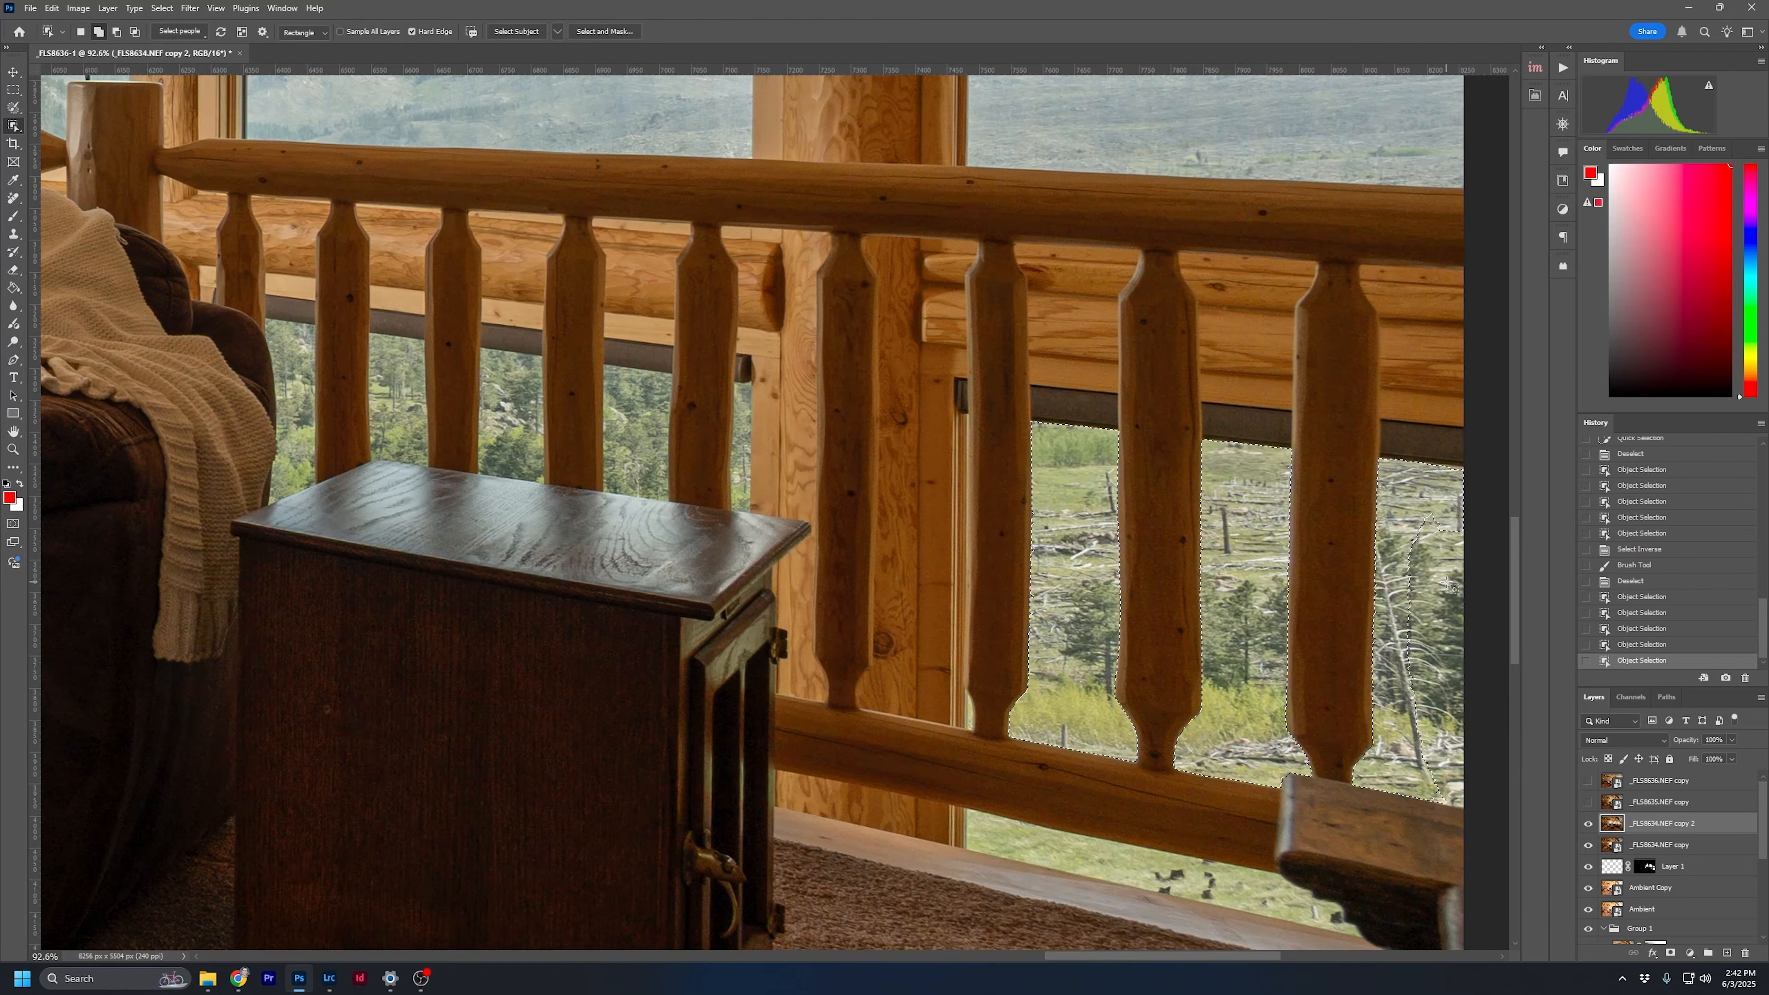
Outline the missed landscape beside the leaning tree at the photo's edge with the Pen tool and add it to the selection, feather 2 pixels
{"action": "key", "text": "p"}
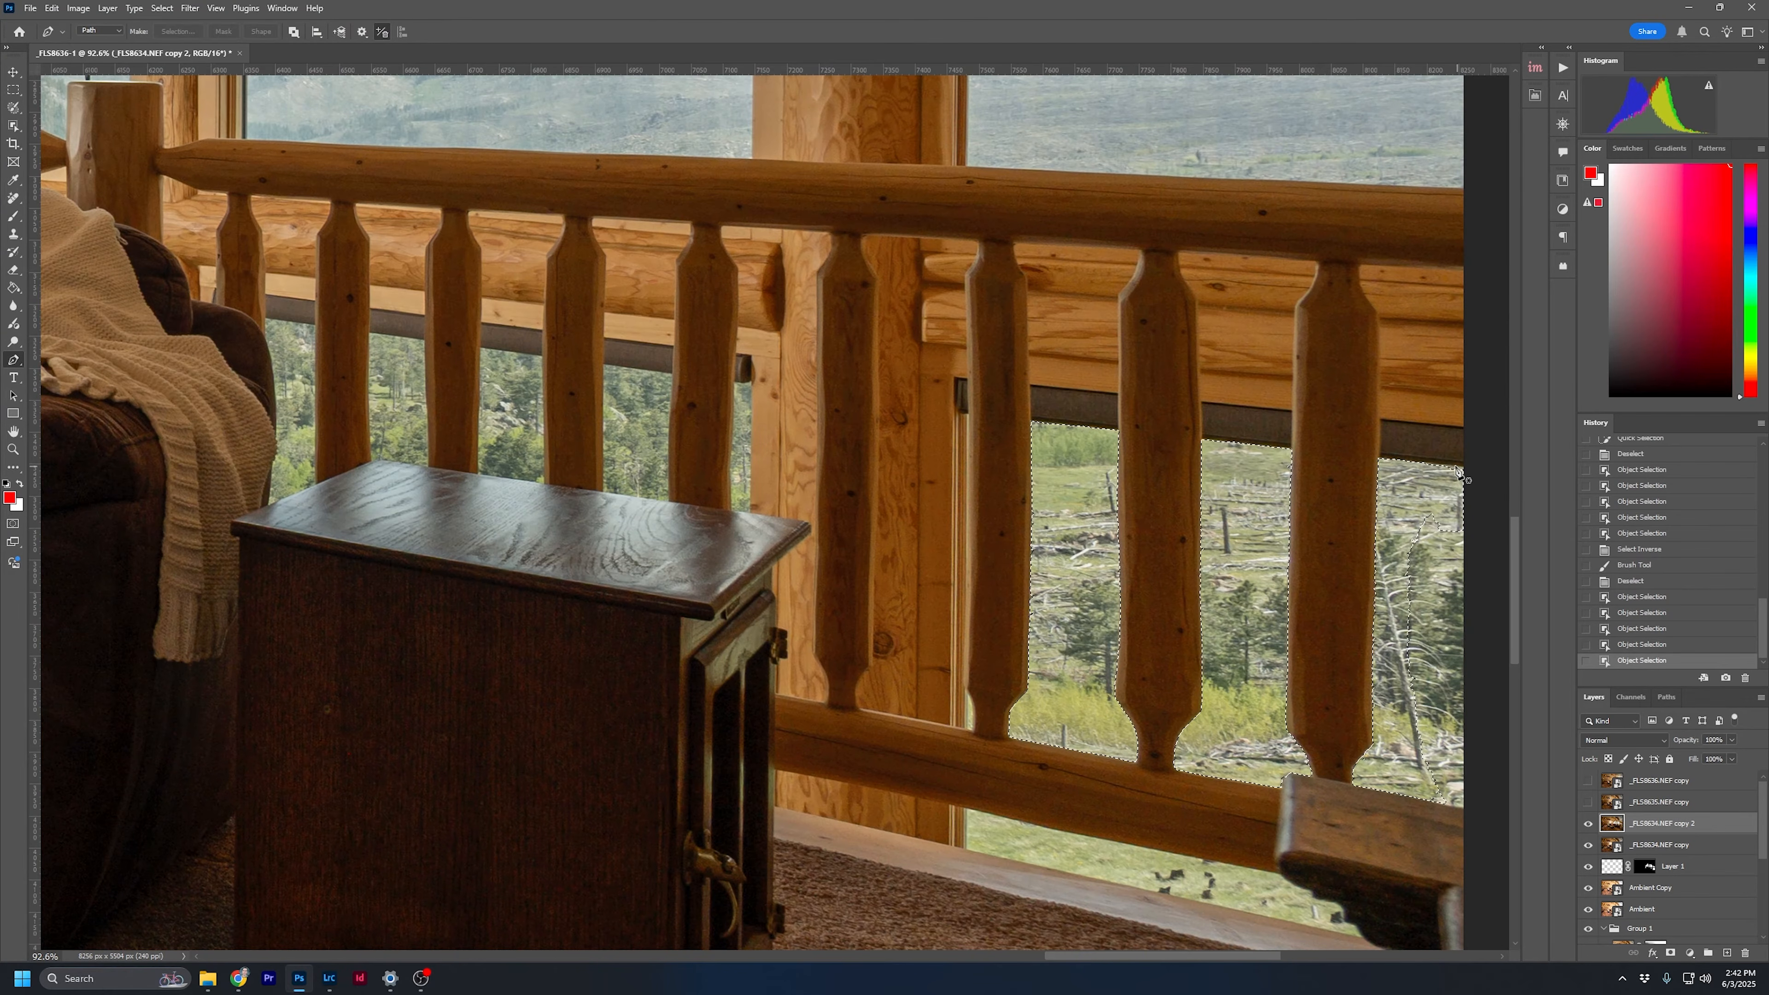
{"action": "left_click", "coordinate": [1439, 466]}
{"action": "left_click", "coordinate": [1468, 466]}
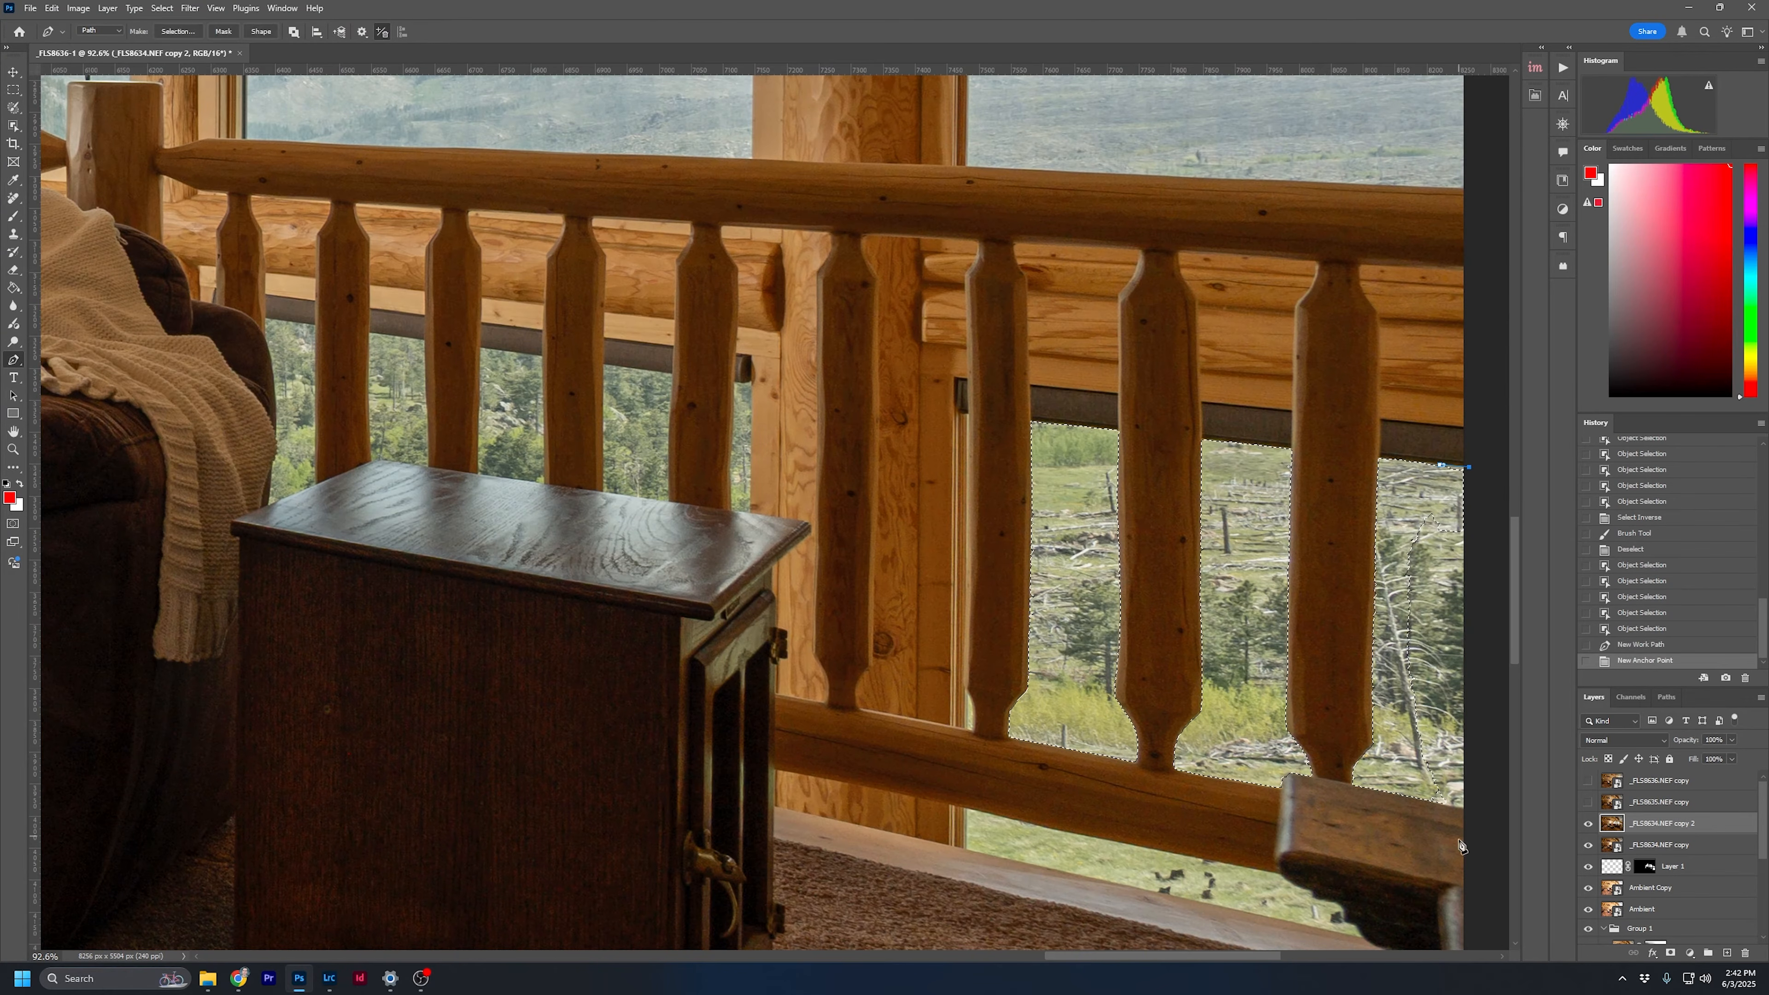
{"action": "left_click", "coordinate": [1464, 809]}
{"action": "left_click", "coordinate": [1432, 801]}
{"action": "left_click", "coordinate": [1417, 778]}
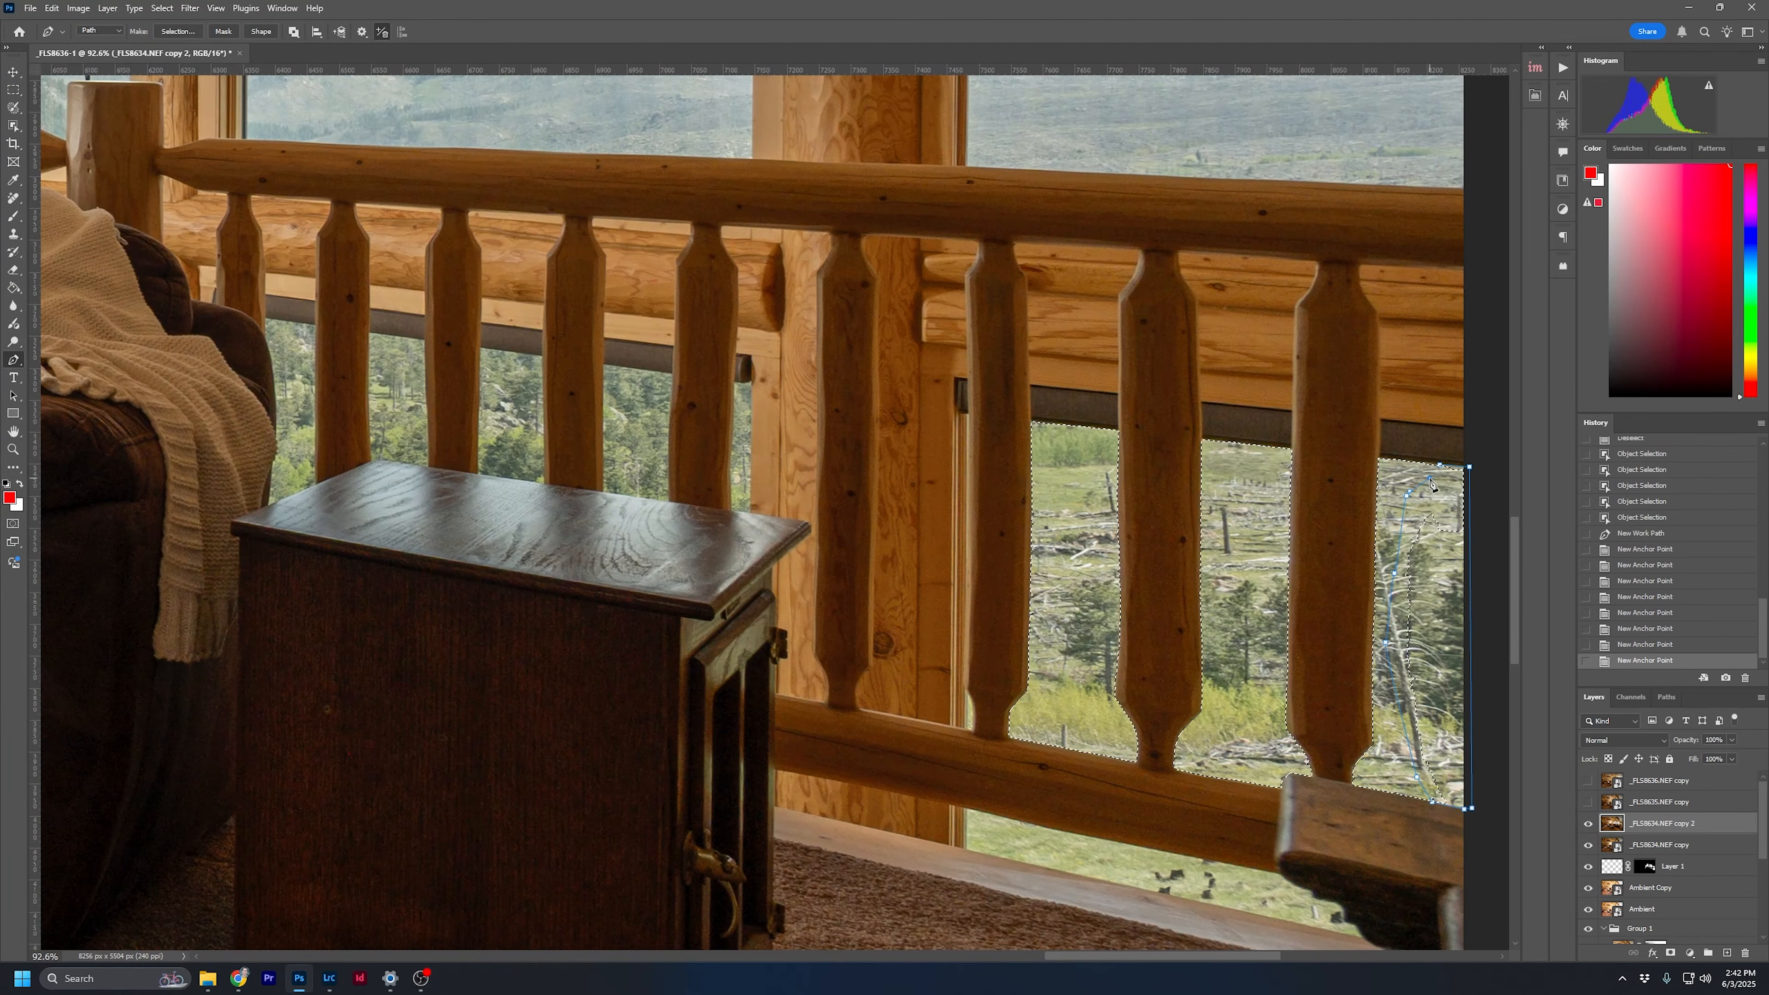
{"action": "left_click", "coordinate": [190, 34]}
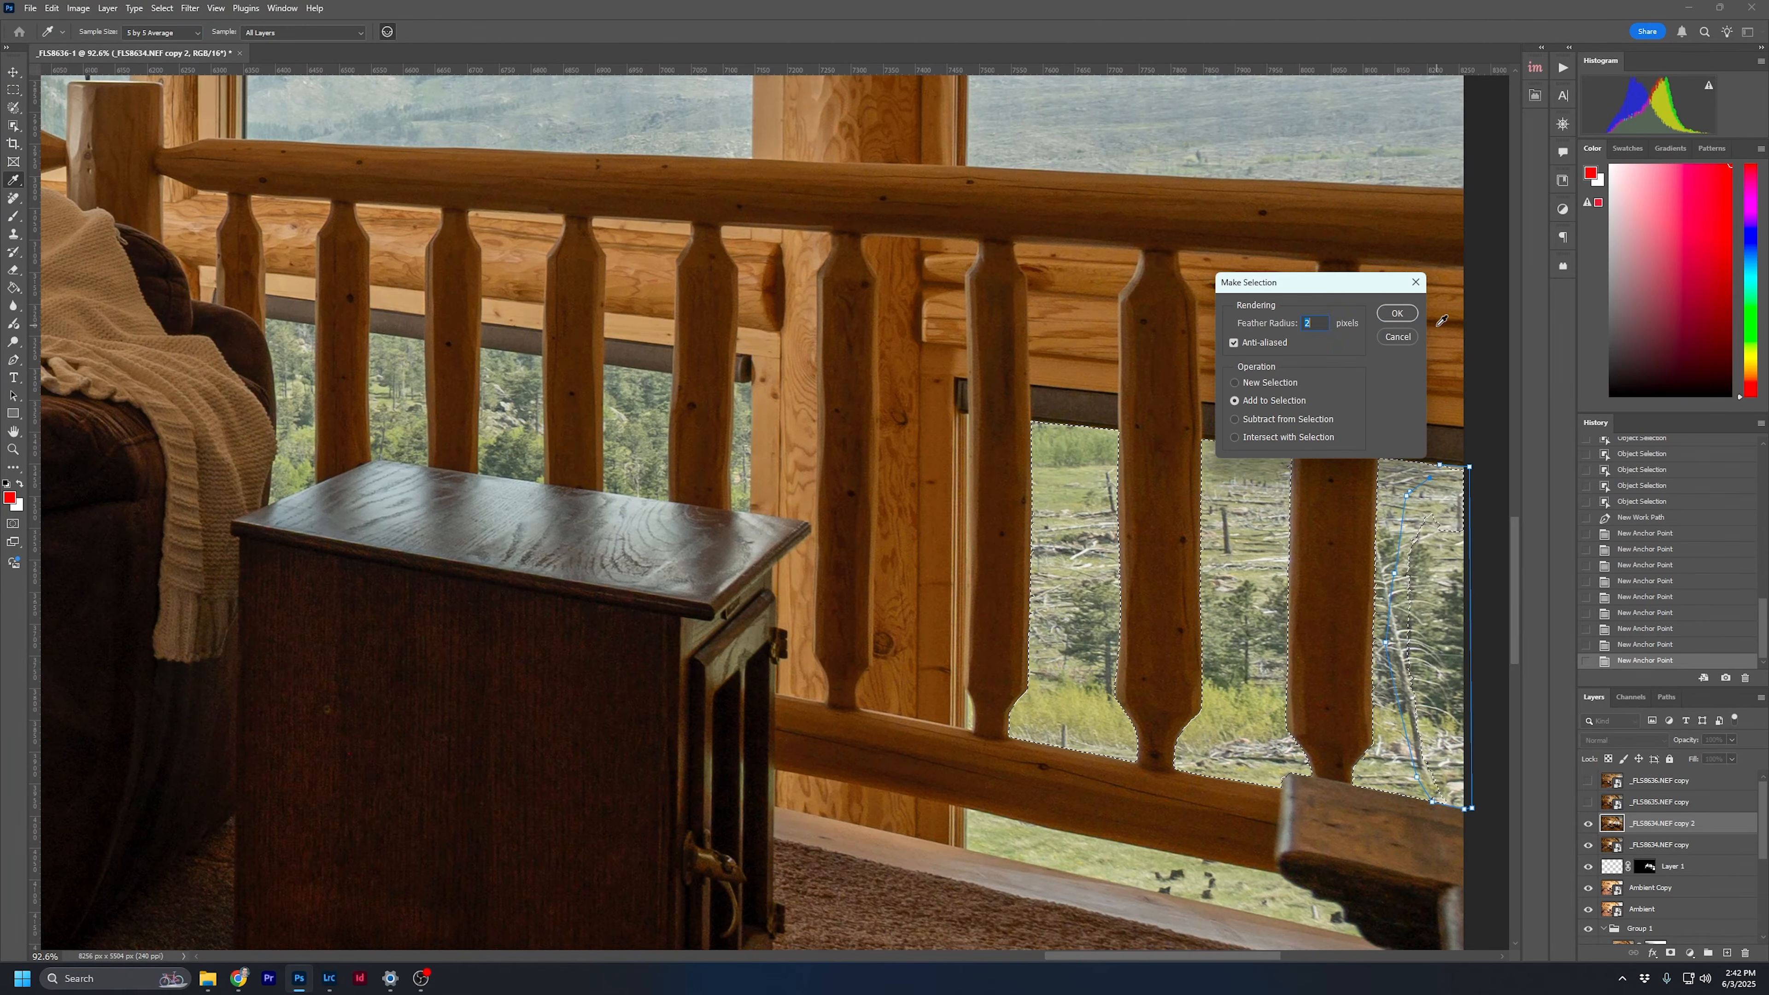
{"action": "left_click", "coordinate": [1396, 315]}
Add the strip of grass below the bottom rail to the baluster-gap selection with the Object Selection tool
{"action": "key", "text": "w"}
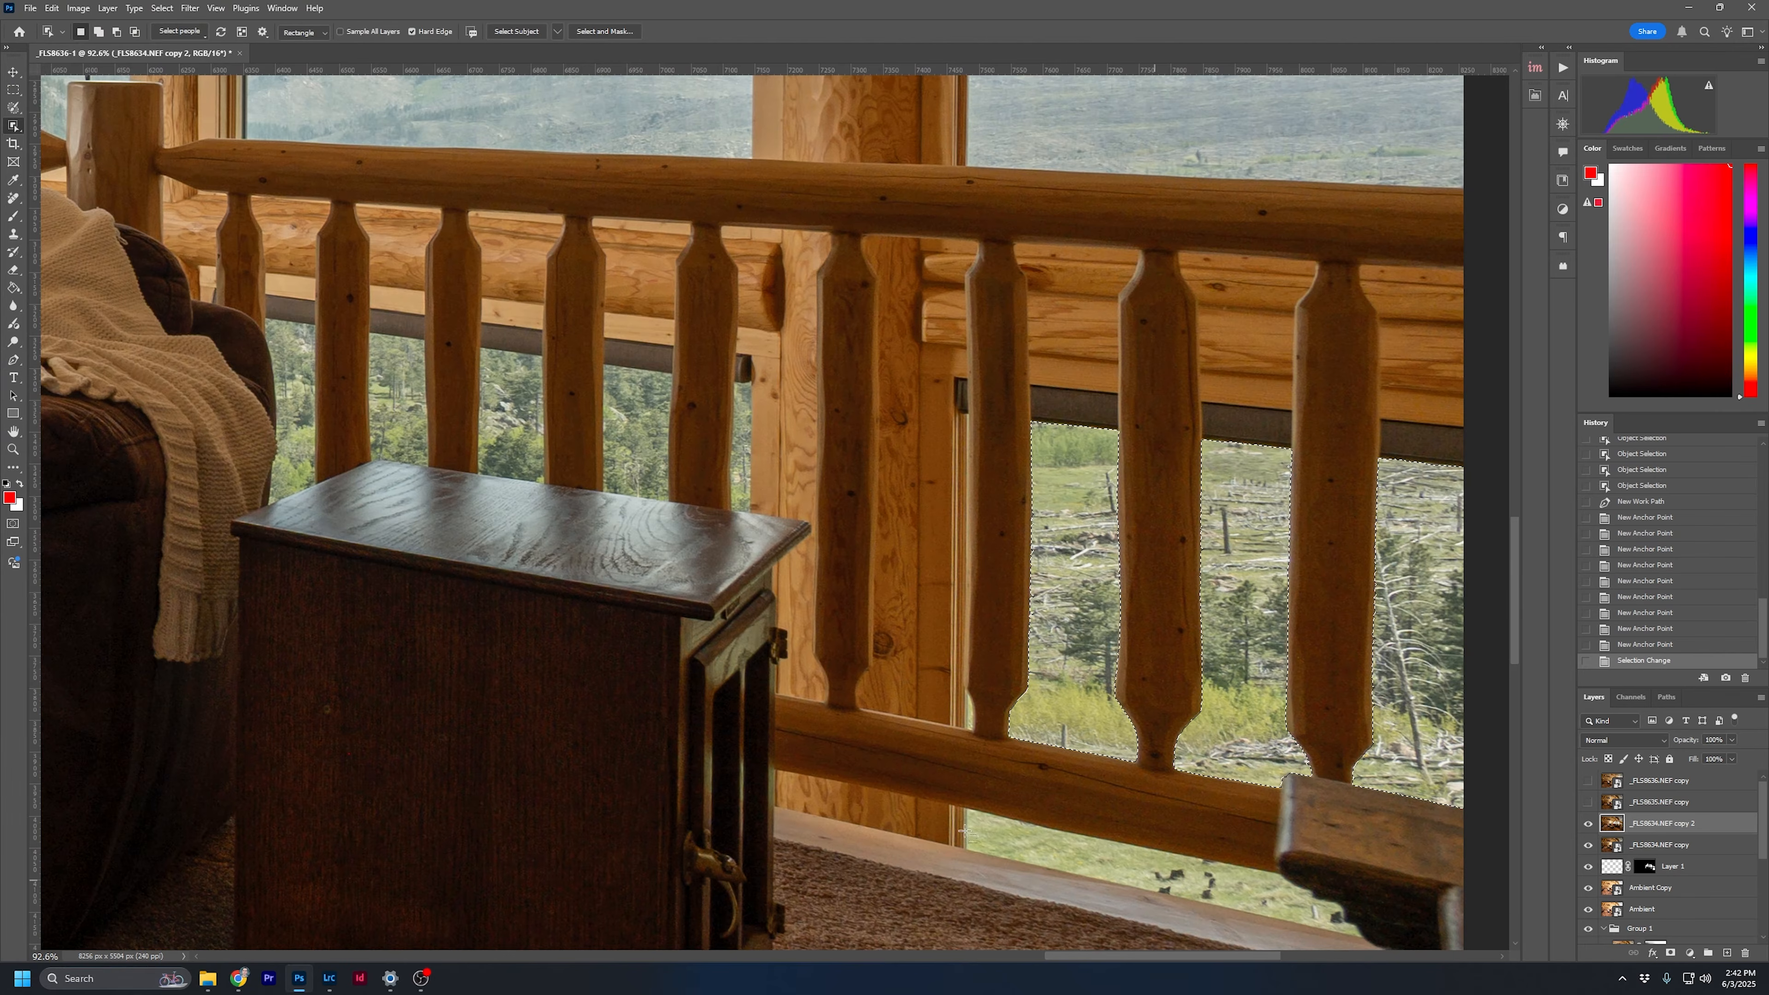
{"action": "left_click_drag", "start_coordinate": [992, 820], "coordinate": [999, 597]}
{"action": "left_click_drag", "start_coordinate": [1200, 725], "coordinate": [1361, 712]}
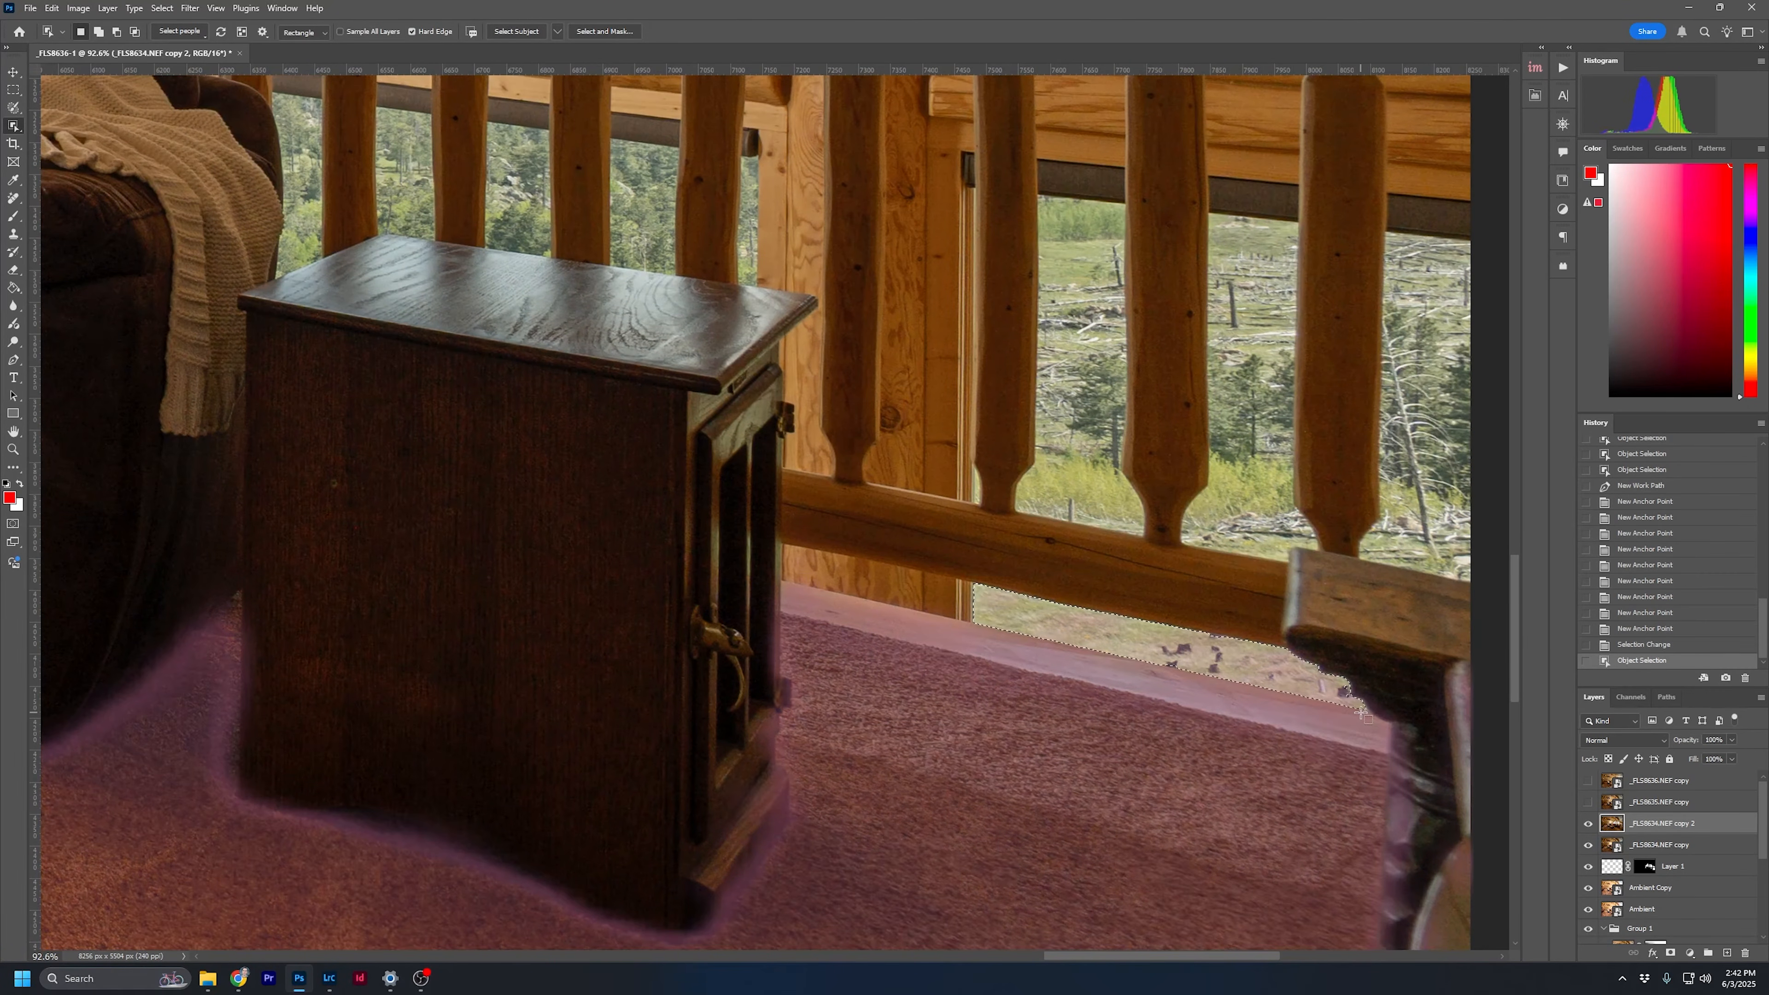
{"action": "left_click_drag", "start_coordinate": [447, 264], "coordinate": [1057, 472]}
{"action": "left_click_drag", "start_coordinate": [540, 451], "coordinate": [1449, 662]}
{"action": "left_click_drag", "start_coordinate": [370, 639], "coordinate": [83, 390]}
{"action": "left_click_drag", "start_coordinate": [1490, 533], "coordinate": [55, 447]}
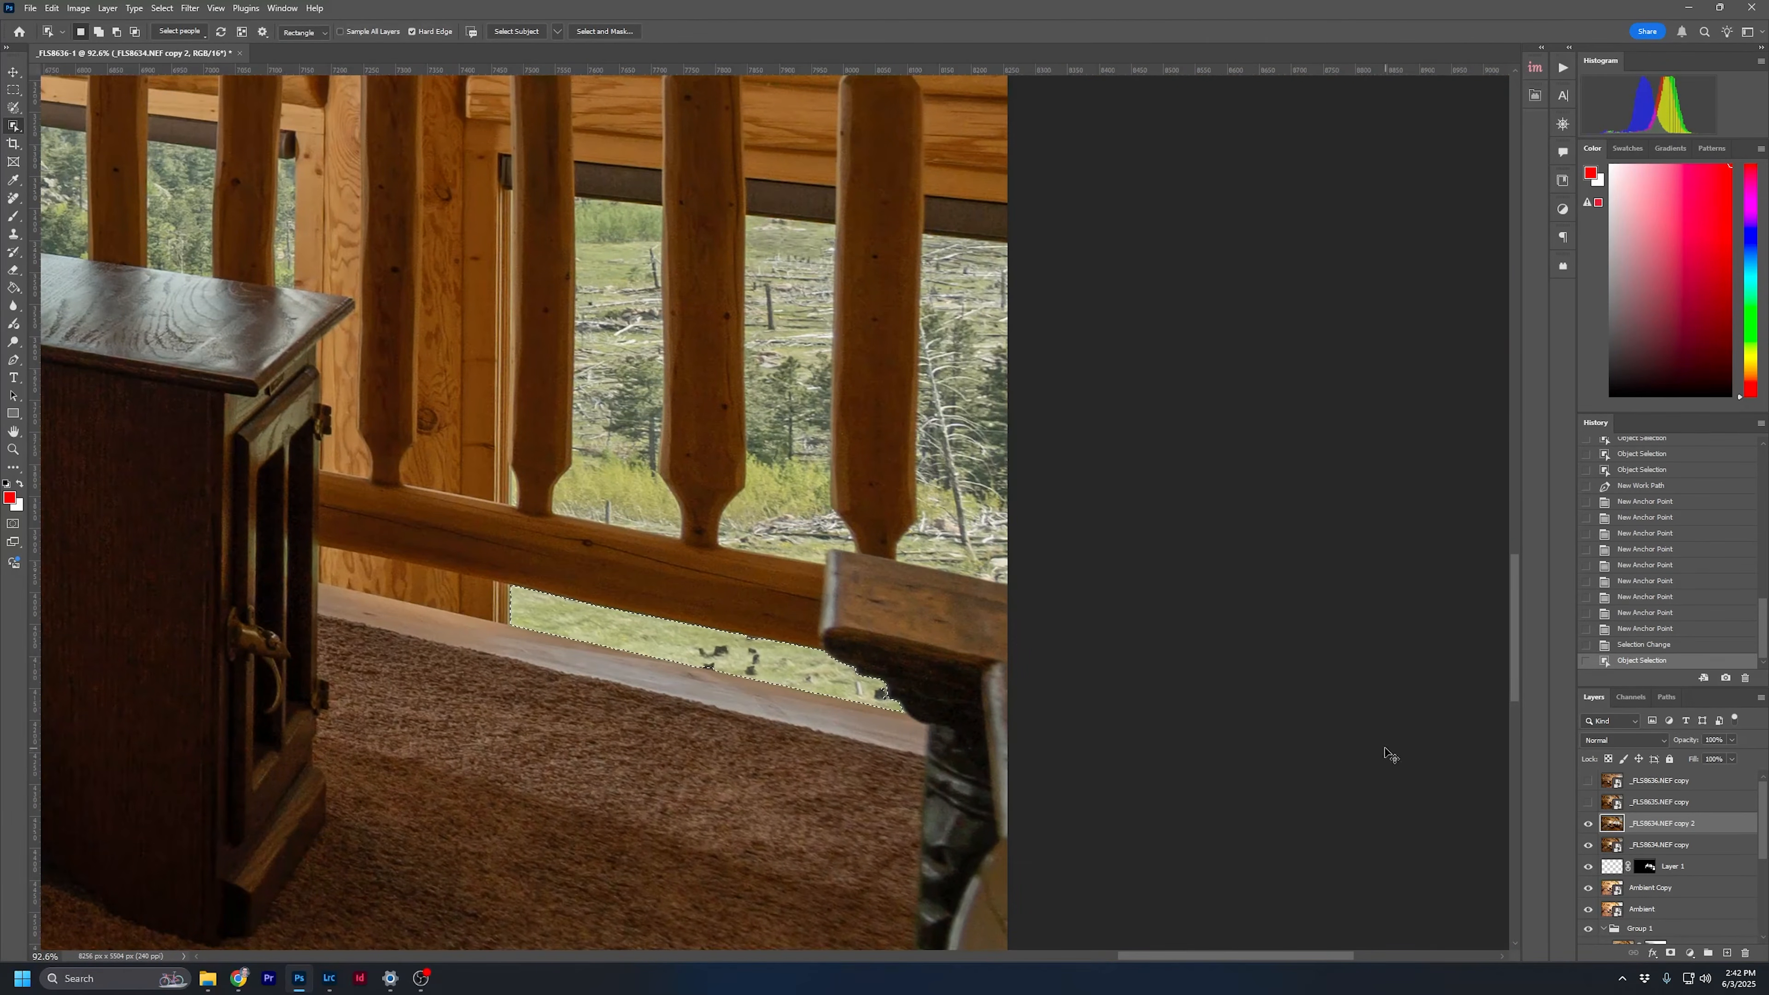
{"action": "key", "text": "ctrl+z"}
{"action": "left_click_drag", "start_coordinate": [653, 708], "coordinate": [918, 728]}
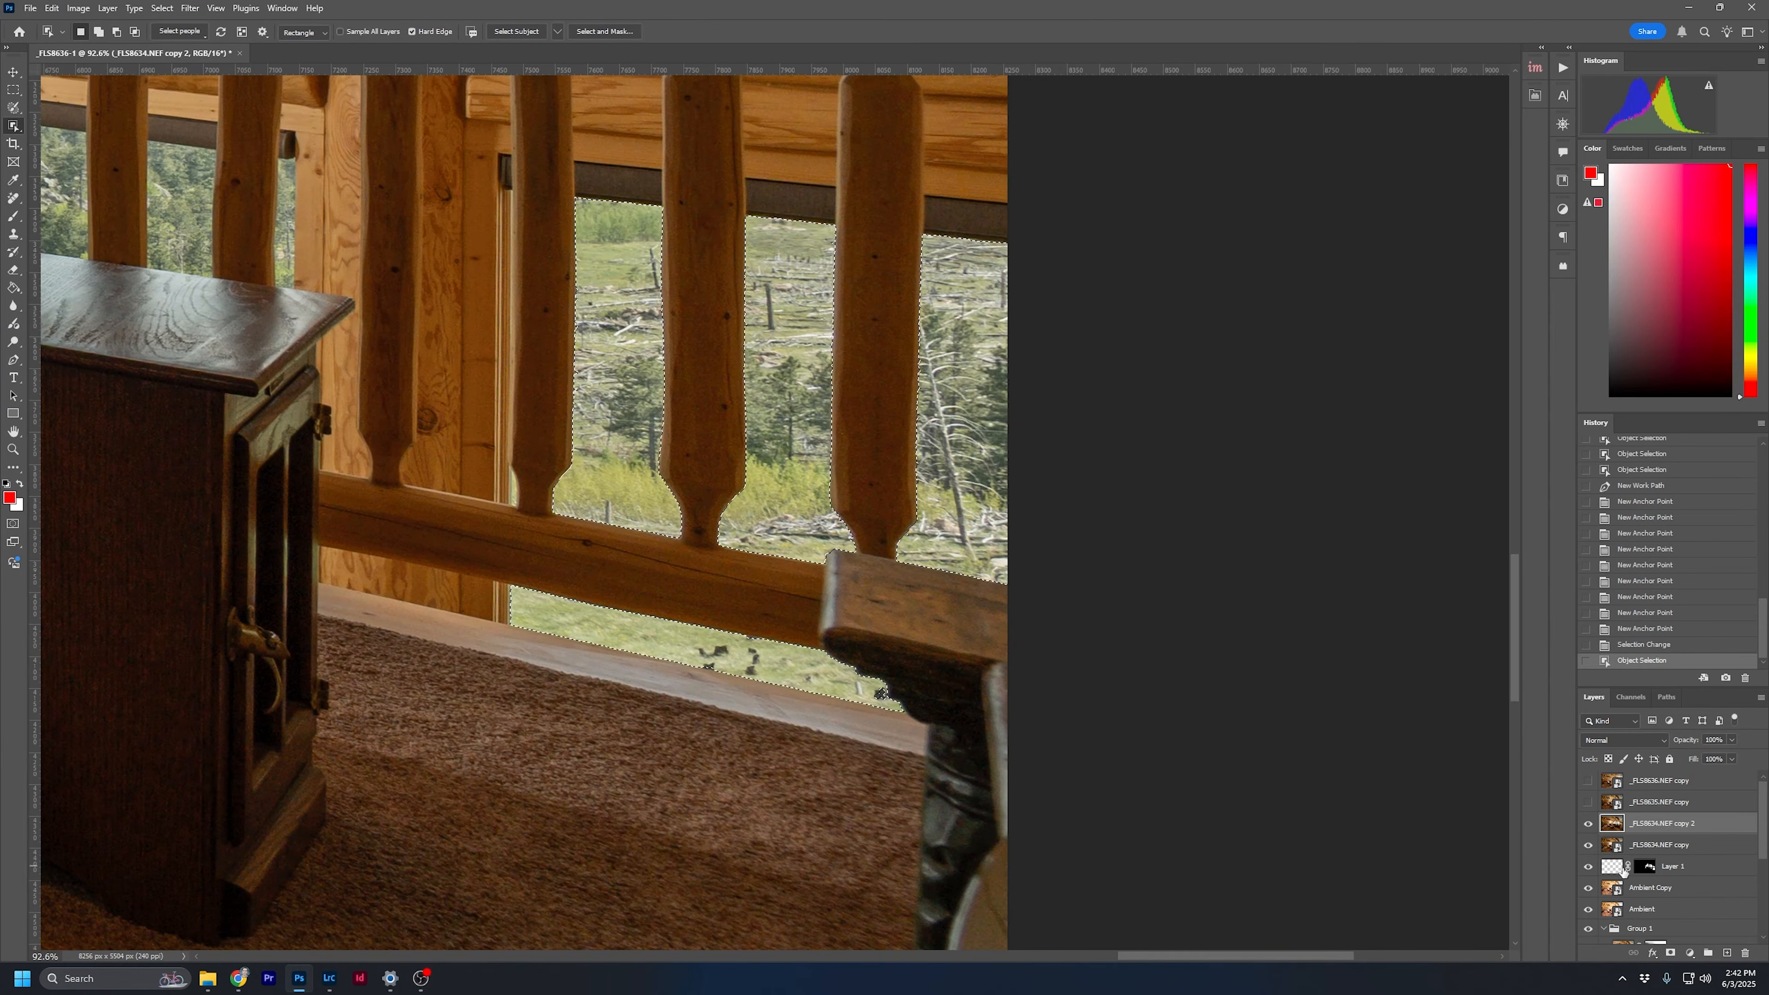
Invert the gap selection, paint black over the balusters with Layer 1's mask shown alone, and raise the brush flow to 100%
{"action": "key", "text": "ctrl+shift+i"}
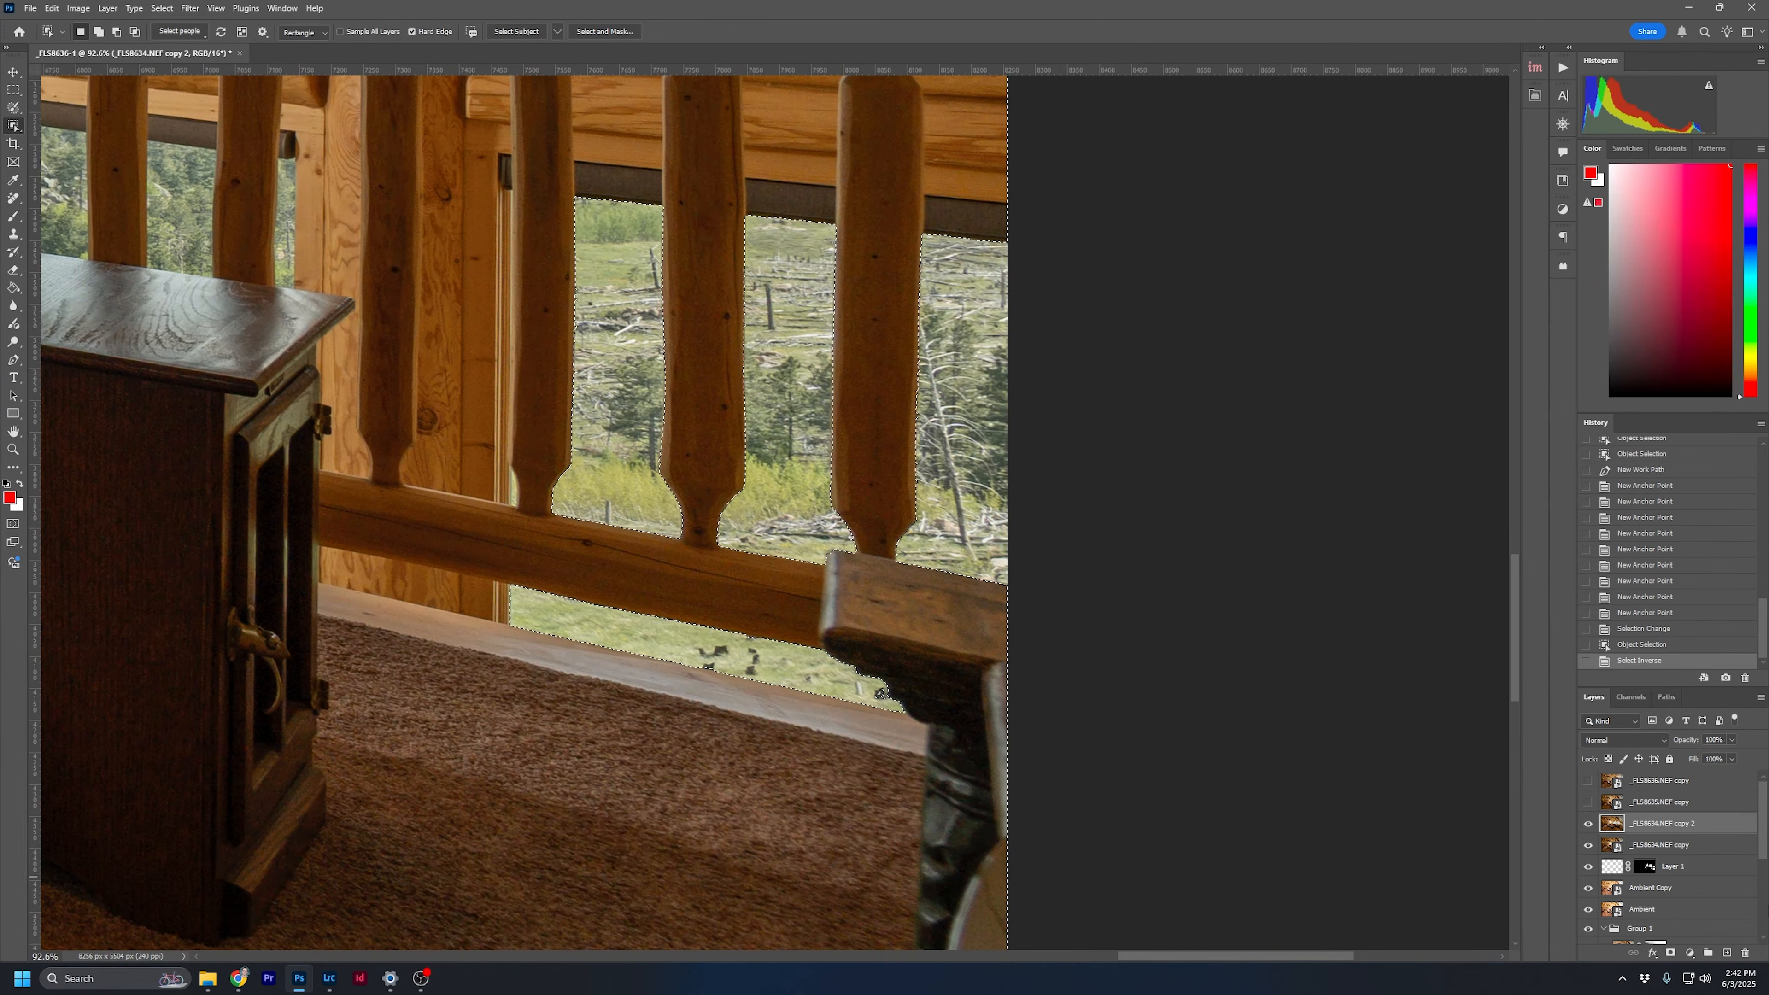
{"action": "left_click", "coordinate": [1644, 866]}
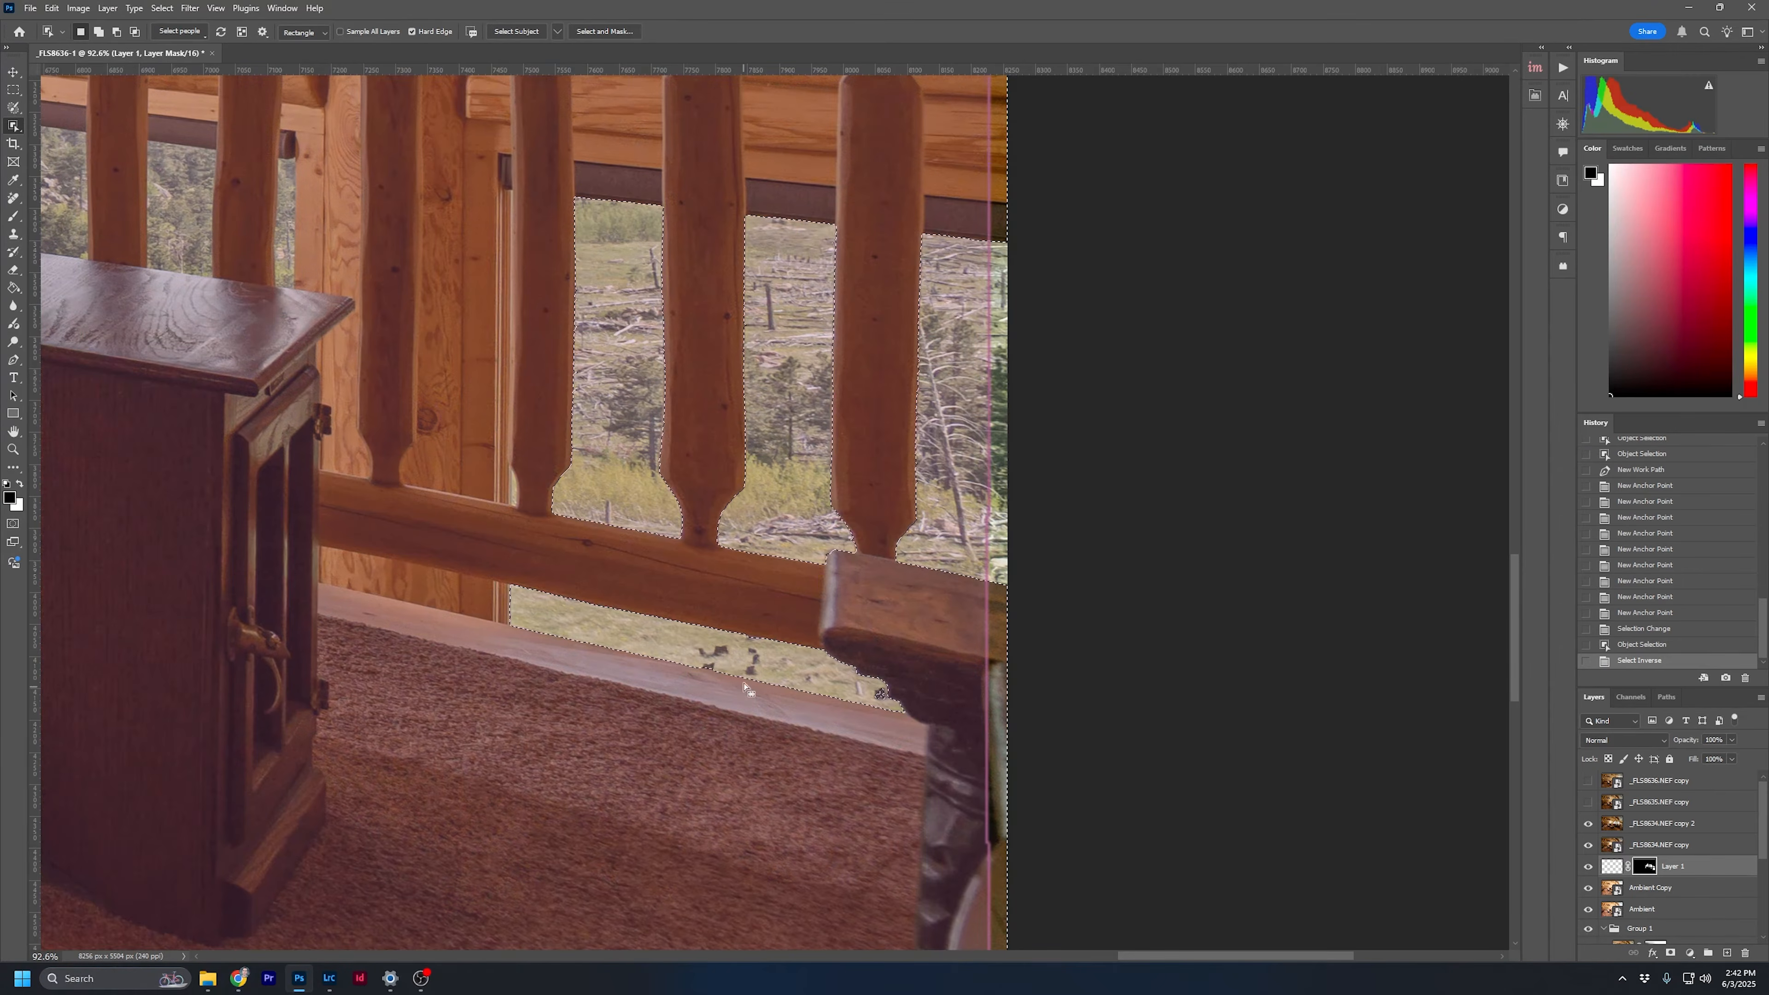
{"action": "key", "text": "b"}
{"action": "left_click", "coordinate": [1644, 866], "text": "alt"}
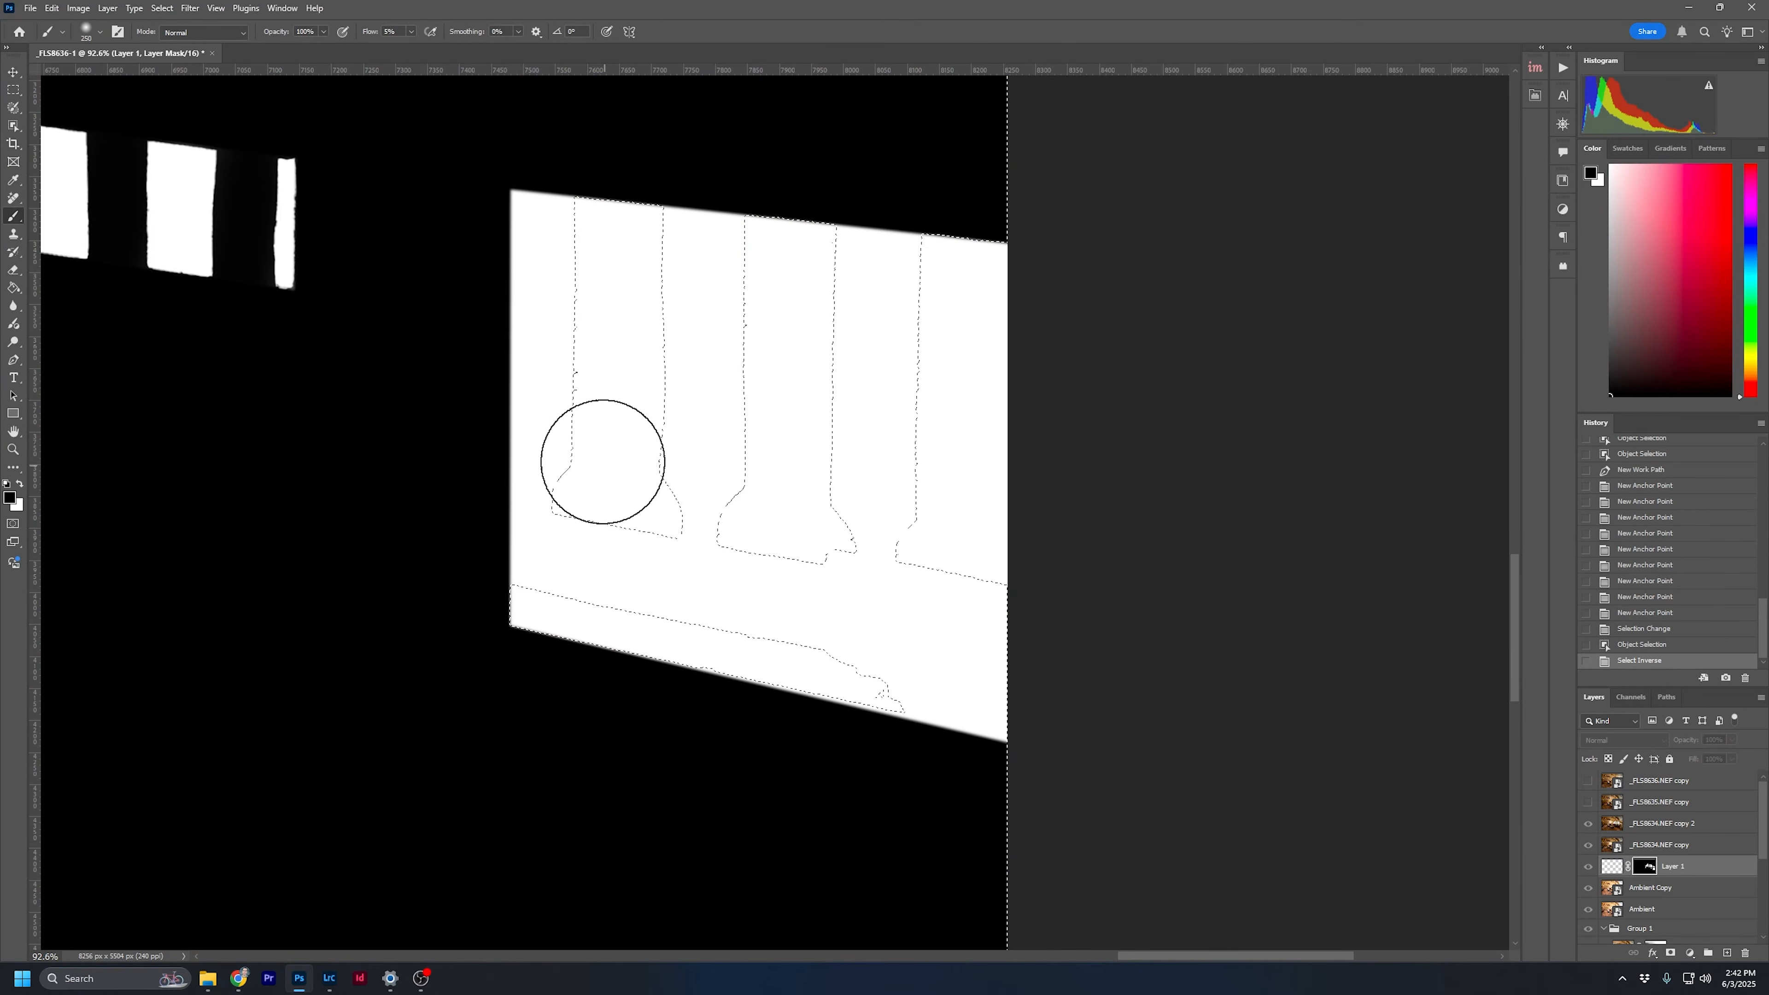
{"action": "mouse_move", "coordinate": [530, 423]}
{"action": "left_mouse_down"}
{"action": "mouse_move", "coordinate": [542, 624]}
{"action": "mouse_move", "coordinate": [904, 601]}
{"action": "mouse_move", "coordinate": [1044, 693]}
{"action": "mouse_move", "coordinate": [1062, 762]}
{"action": "mouse_move", "coordinate": [903, 699]}
{"action": "mouse_move", "coordinate": [995, 802]}
{"action": "mouse_move", "coordinate": [801, 580]}
{"action": "mouse_move", "coordinate": [853, 490]}
{"action": "mouse_move", "coordinate": [901, 521]}
{"action": "mouse_move", "coordinate": [875, 284]}
{"action": "mouse_move", "coordinate": [698, 348]}
{"action": "mouse_move", "coordinate": [679, 324]}
{"action": "mouse_move", "coordinate": [608, 332]}
{"action": "mouse_move", "coordinate": [540, 266]}
{"action": "mouse_move", "coordinate": [584, 367]}
{"action": "left_mouse_up"}
{"action": "key", "text": "shift+0"}
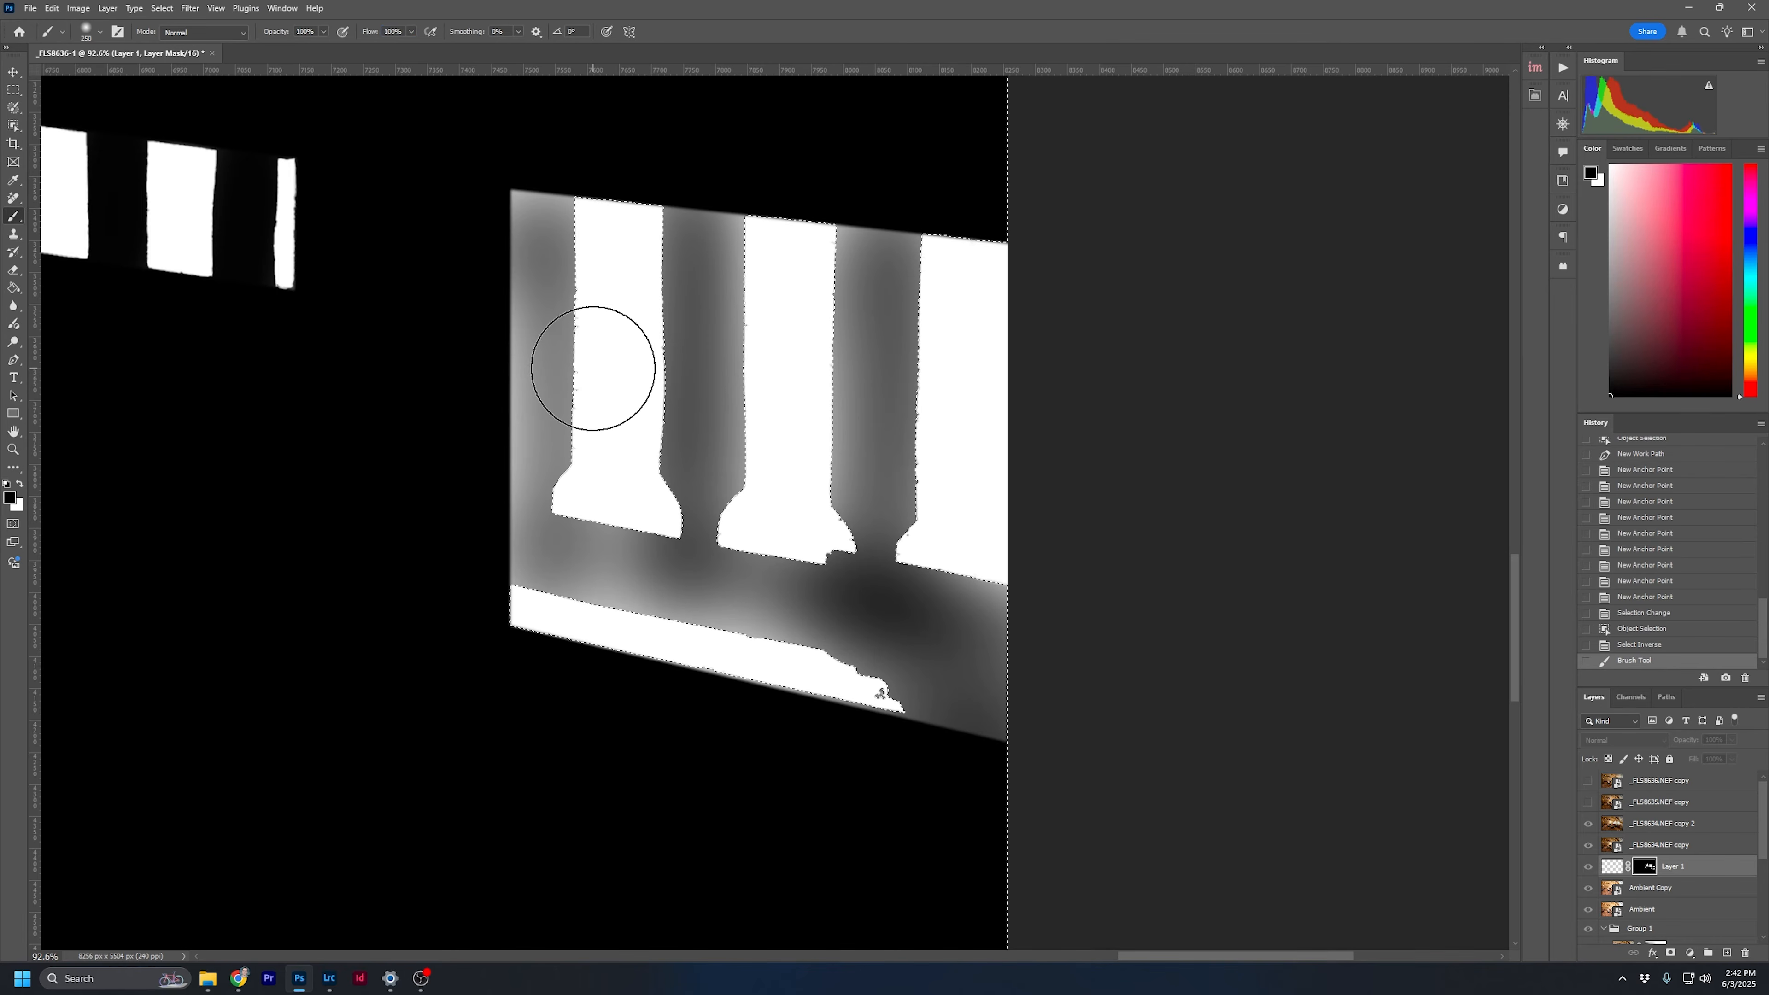
{"action": "key", "text": "bracketright"}
{"action": "key", "text": "bracketright"}
{"action": "key", "text": "bracketright"}
{"action": "key", "text": "bracketright"}
{"action": "mouse_move", "coordinate": [535, 228]}
{"action": "left_mouse_down"}
{"action": "mouse_move", "coordinate": [1085, 719]}
{"action": "mouse_move", "coordinate": [572, 245]}
{"action": "mouse_move", "coordinate": [553, 158]}
{"action": "mouse_move", "coordinate": [490, 165]}
{"action": "mouse_move", "coordinate": [908, 553]}
{"action": "left_mouse_up"}
{"action": "key", "text": "ctrl+z"}
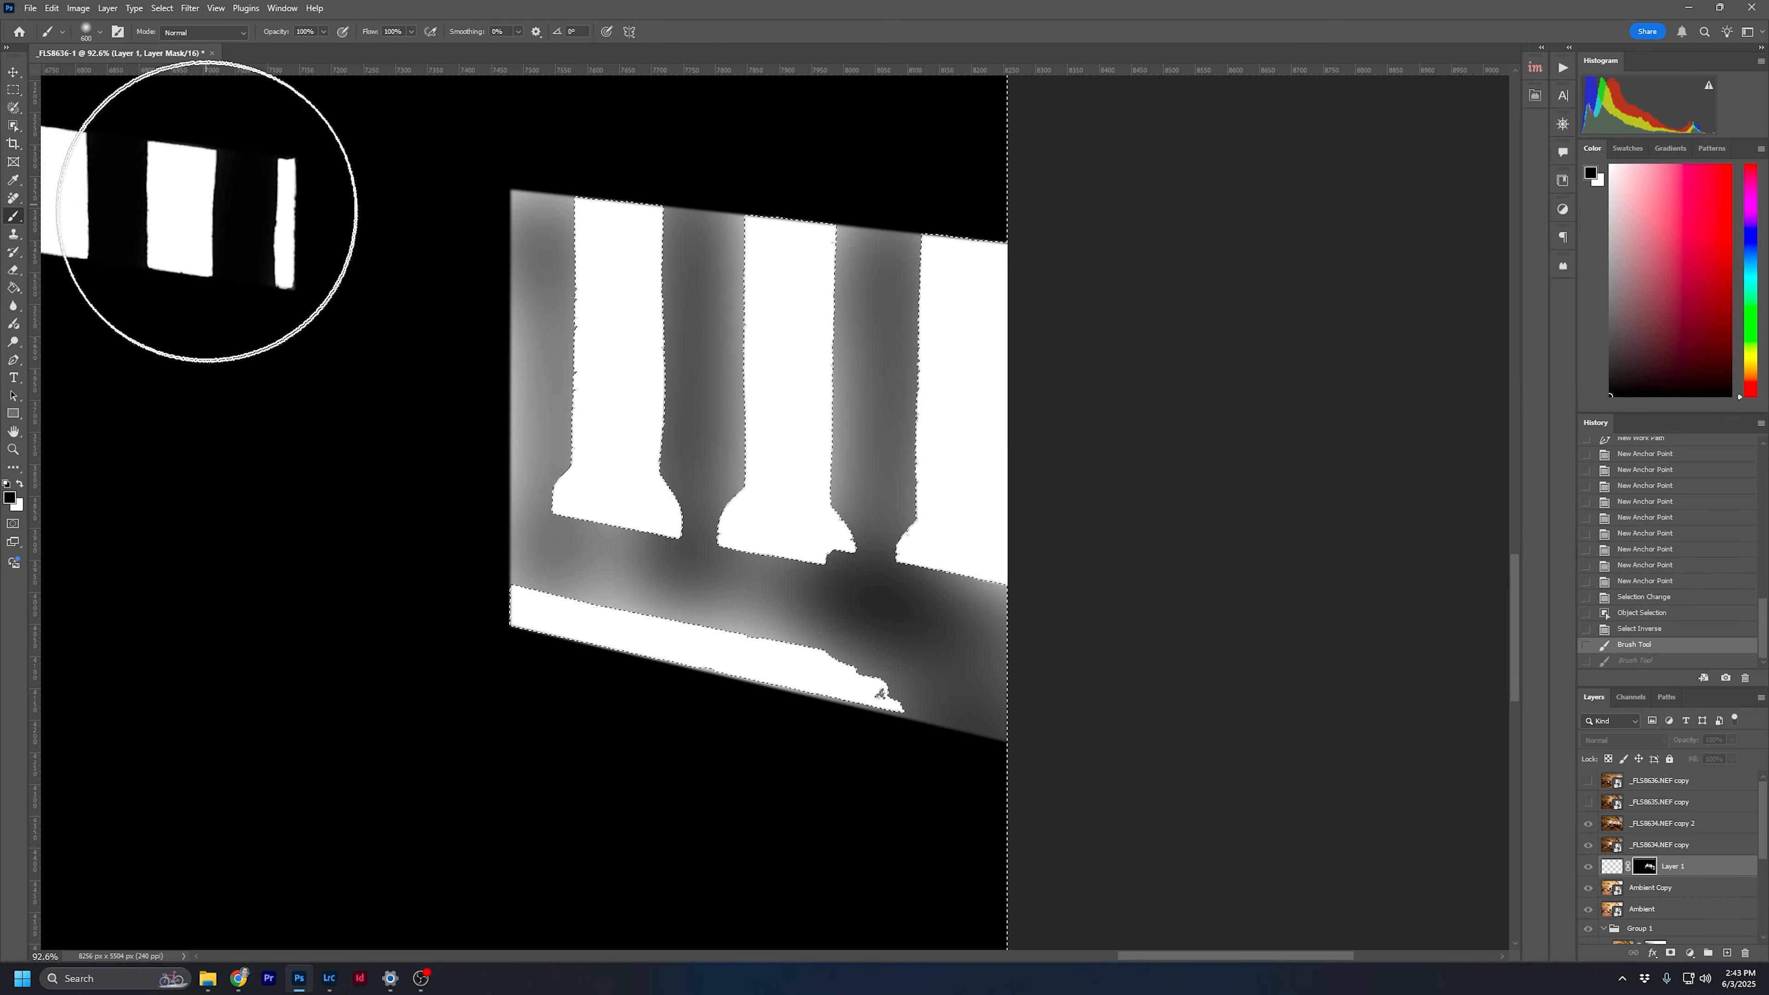
Paint the balusters and bottom rail solid black on Layer 1's mask with a smaller brush, and deselect
{"action": "key", "text": "bracketleft"}
{"action": "key", "text": "bracketleft"}
{"action": "key", "text": "bracketleft"}
{"action": "key", "text": "bracketleft"}
{"action": "key", "text": "bracketleft"}
{"action": "mouse_move", "coordinate": [551, 225]}
{"action": "left_mouse_down"}
{"action": "mouse_move", "coordinate": [521, 514]}
{"action": "mouse_move", "coordinate": [877, 703]}
{"action": "mouse_move", "coordinate": [975, 644]}
{"action": "mouse_move", "coordinate": [916, 340]}
{"action": "mouse_move", "coordinate": [848, 259]}
{"action": "mouse_move", "coordinate": [663, 387]}
{"action": "mouse_move", "coordinate": [695, 225]}
{"action": "mouse_move", "coordinate": [697, 515]}
{"action": "left_mouse_up"}
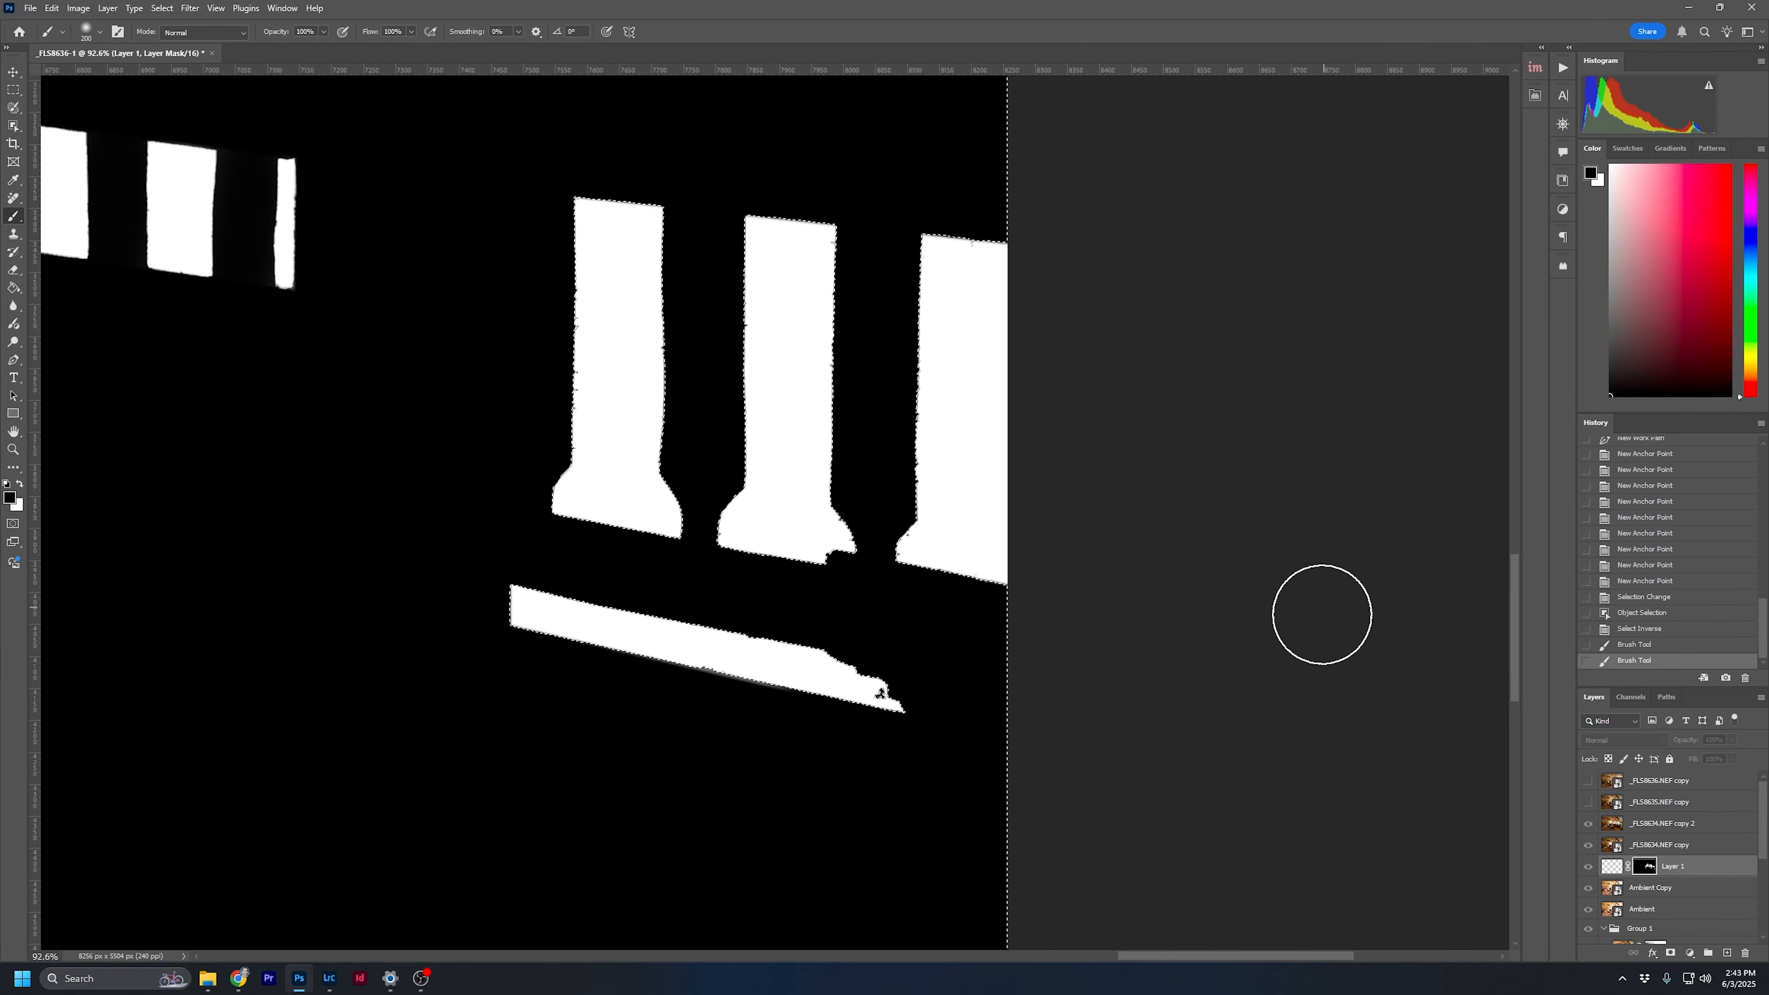
{"action": "key", "text": "ctrl+d"}
{"action": "key", "text": "Return"}
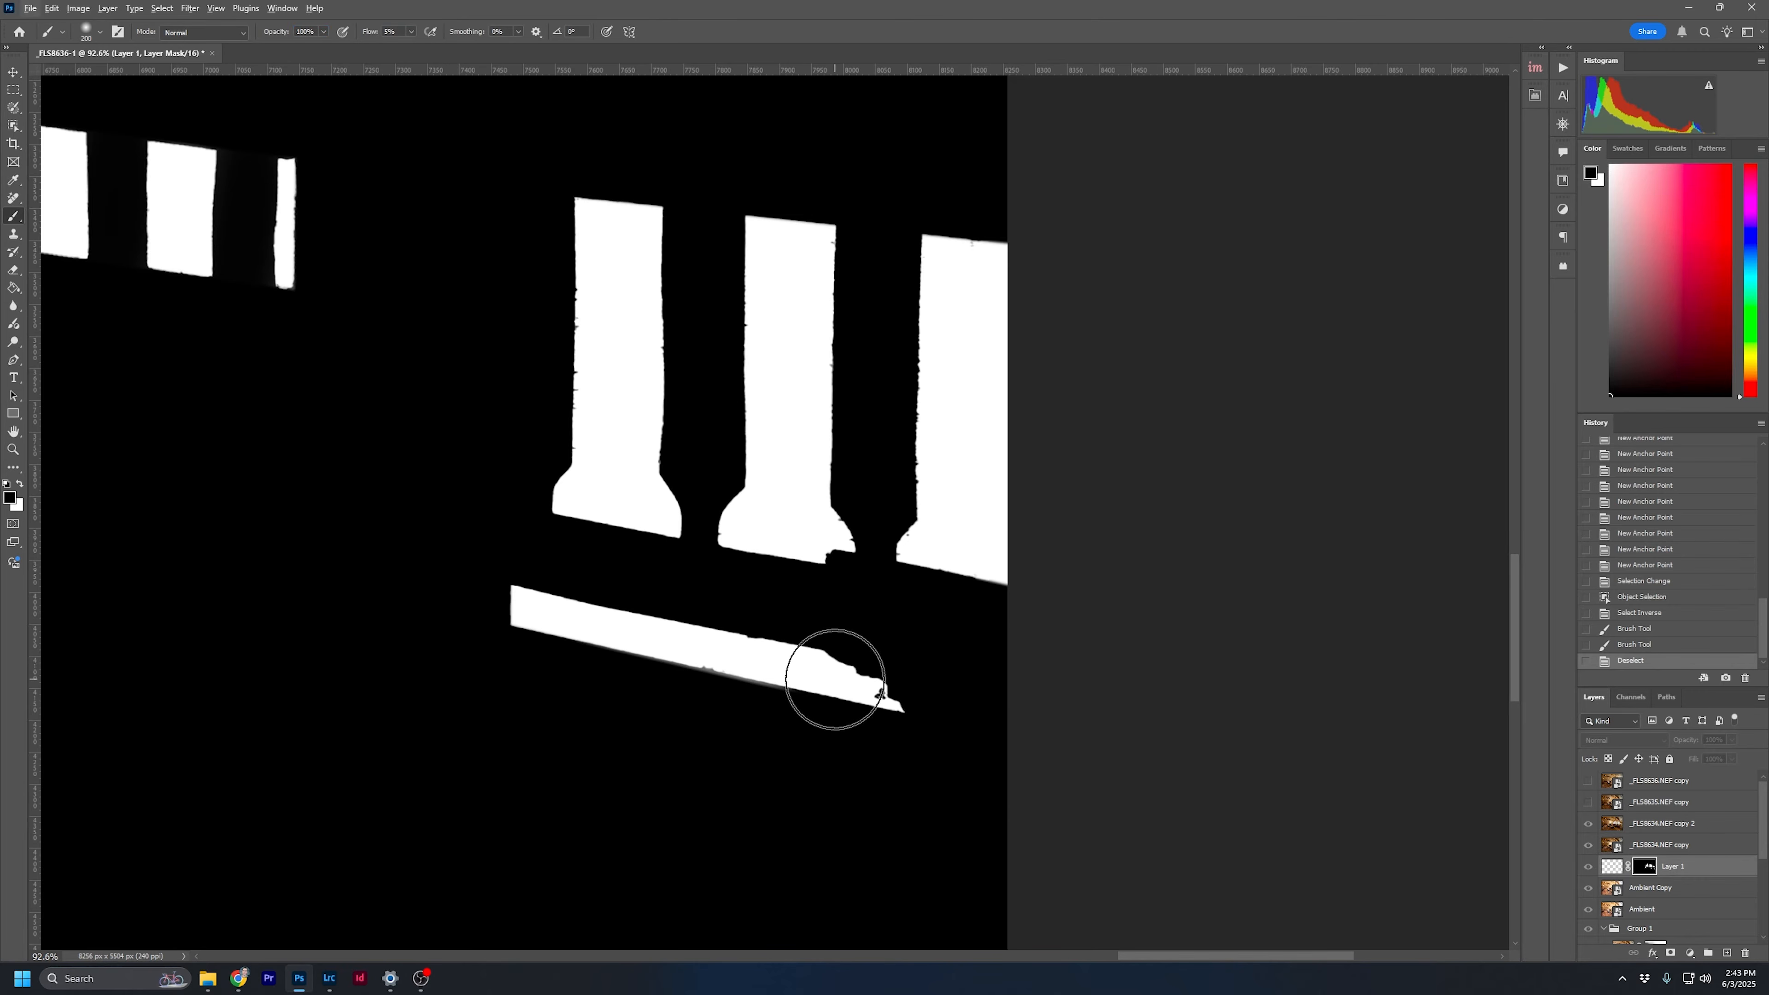
With a much smaller white brush, clean the grey specks at the tip and along the lower edge of the mask's bottom strip
{"action": "scroll", "coordinate": [835, 681], "scroll_direction": "up", "scroll_amount": 5}
{"action": "key", "text": "bracketleft"}
{"action": "key", "text": "bracketleft"}
{"action": "key", "text": "bracketleft"}
{"action": "key", "text": "bracketleft"}
{"action": "key", "text": "bracketleft"}
{"action": "key", "text": "bracketleft"}
{"action": "key", "text": "bracketleft"}
{"action": "key", "text": "bracketleft"}
{"action": "key", "text": "bracketleft"}
{"action": "key", "text": "bracketleft"}
{"action": "key", "text": "bracketleft"}
{"action": "key", "text": "bracketleft"}
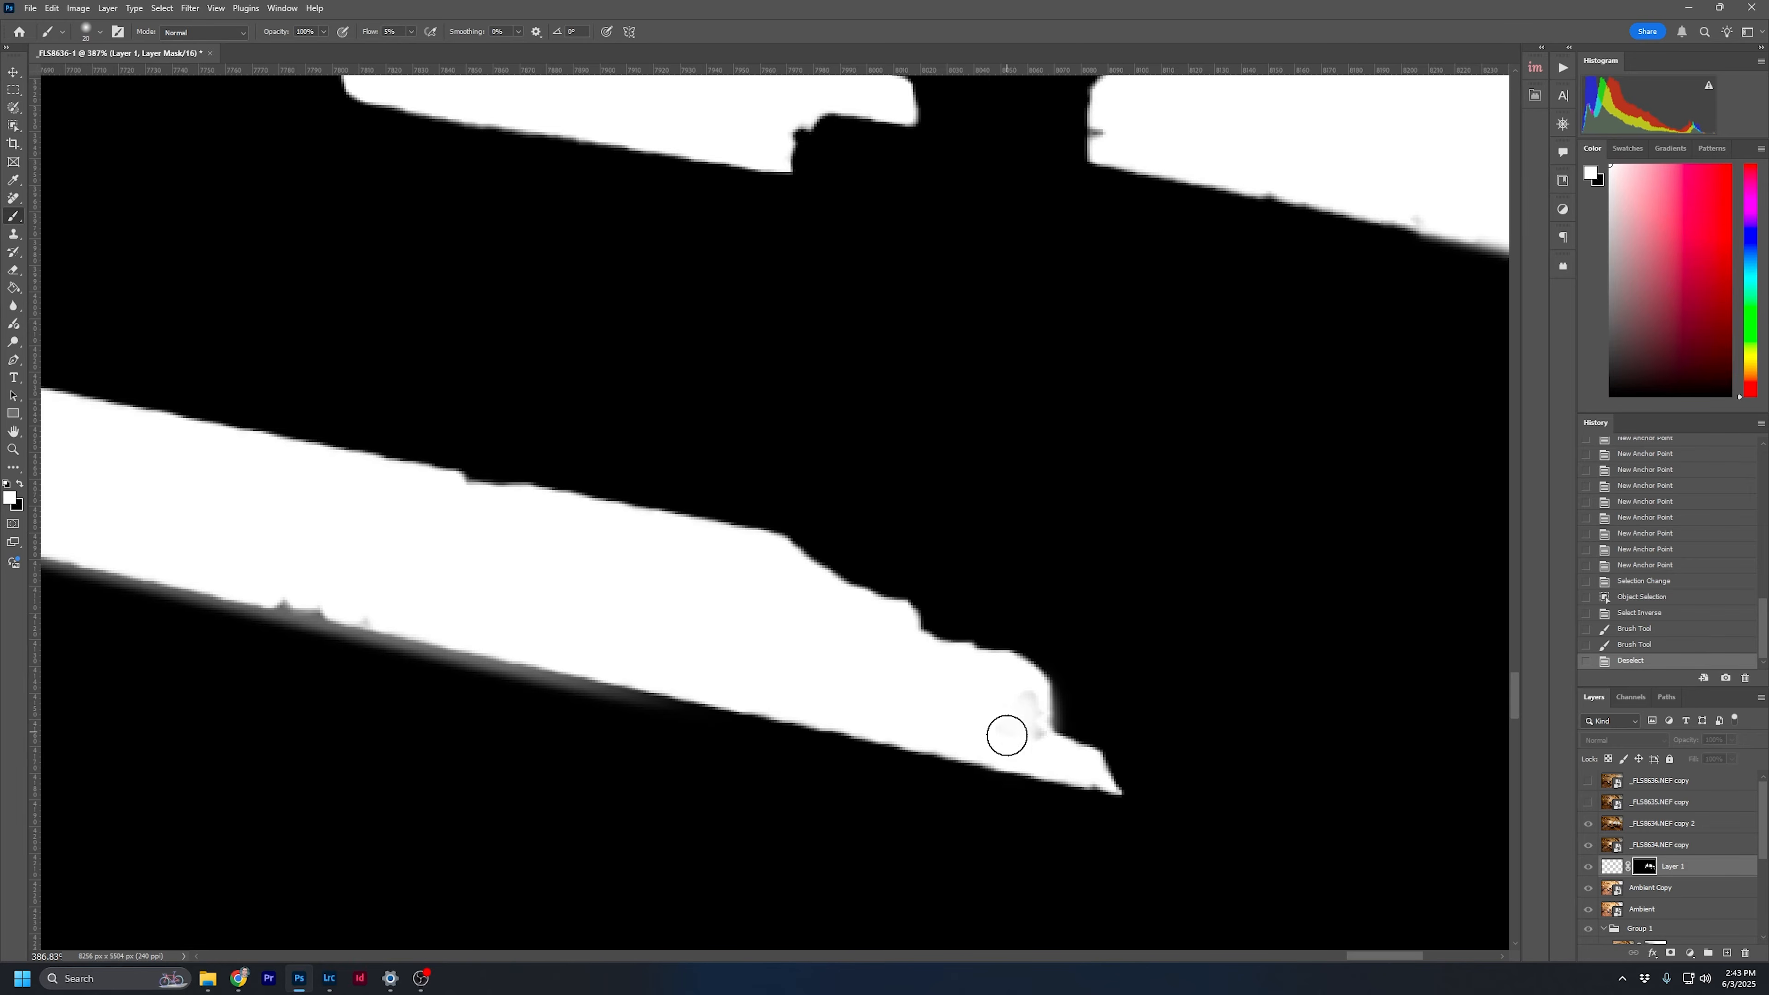
{"action": "left_click", "coordinate": [1028, 703]}
{"action": "key", "text": "bracketleft"}
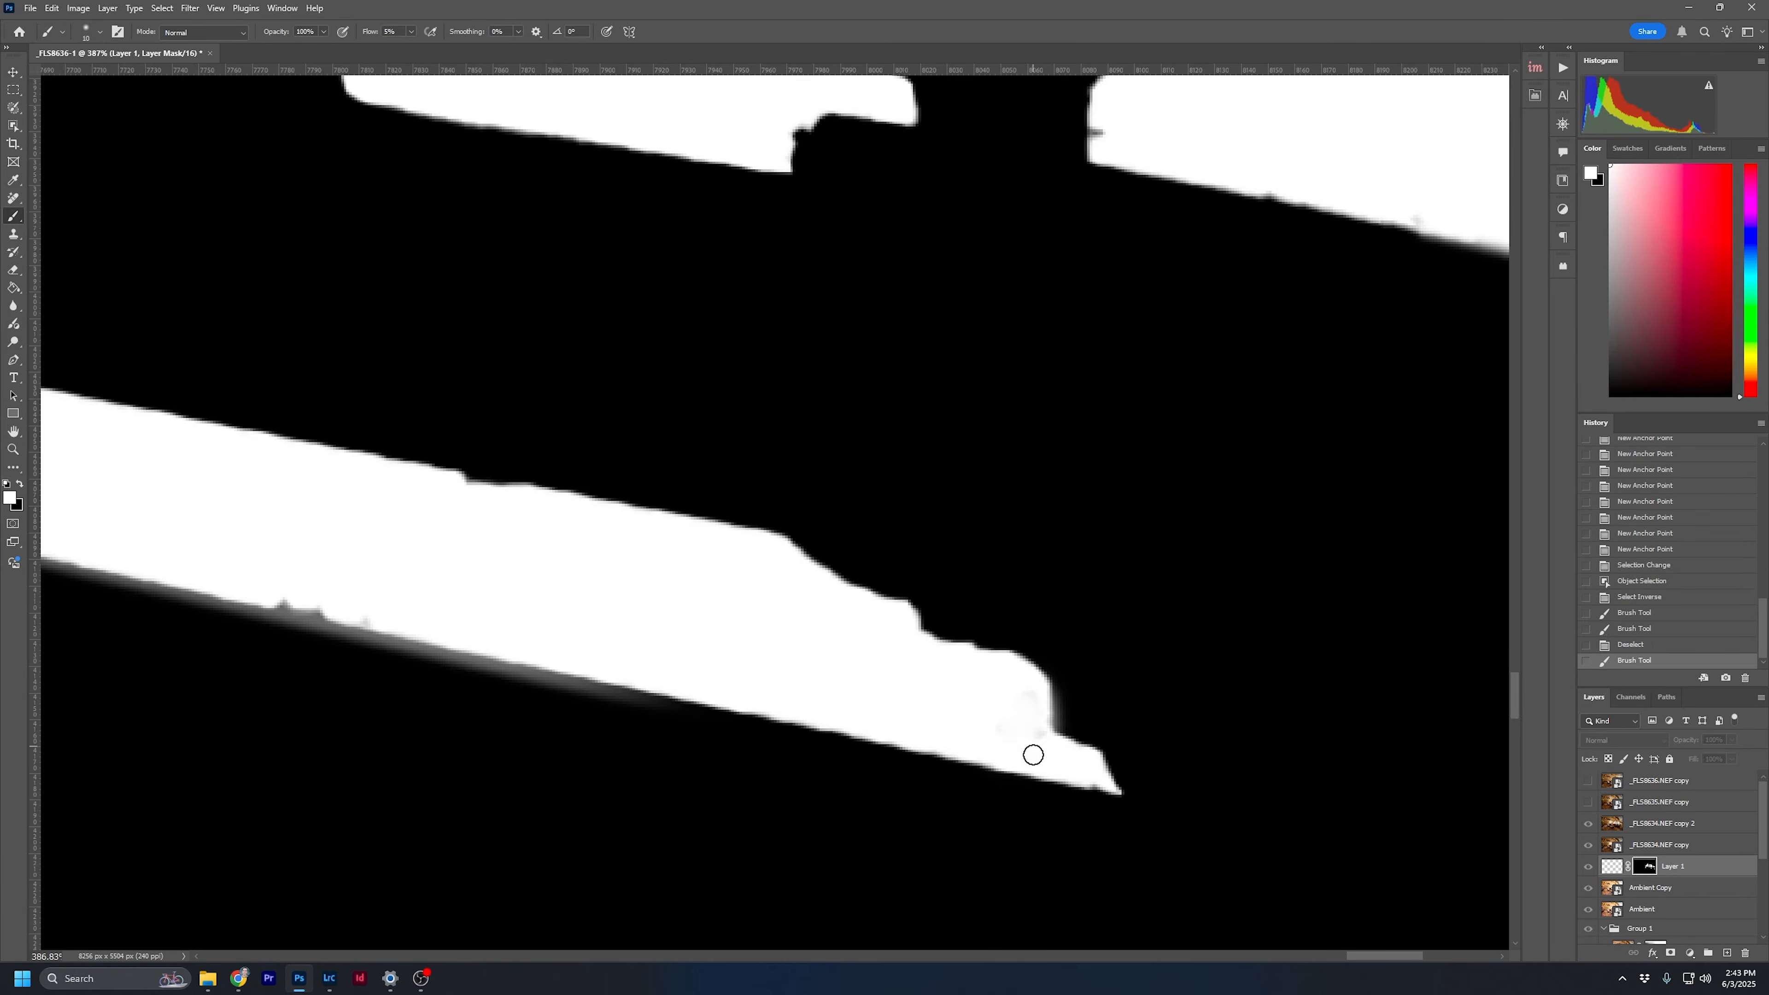
{"action": "key", "text": "bracketright"}
{"action": "key", "text": "bracketright"}
{"action": "left_click", "coordinate": [352, 619]}
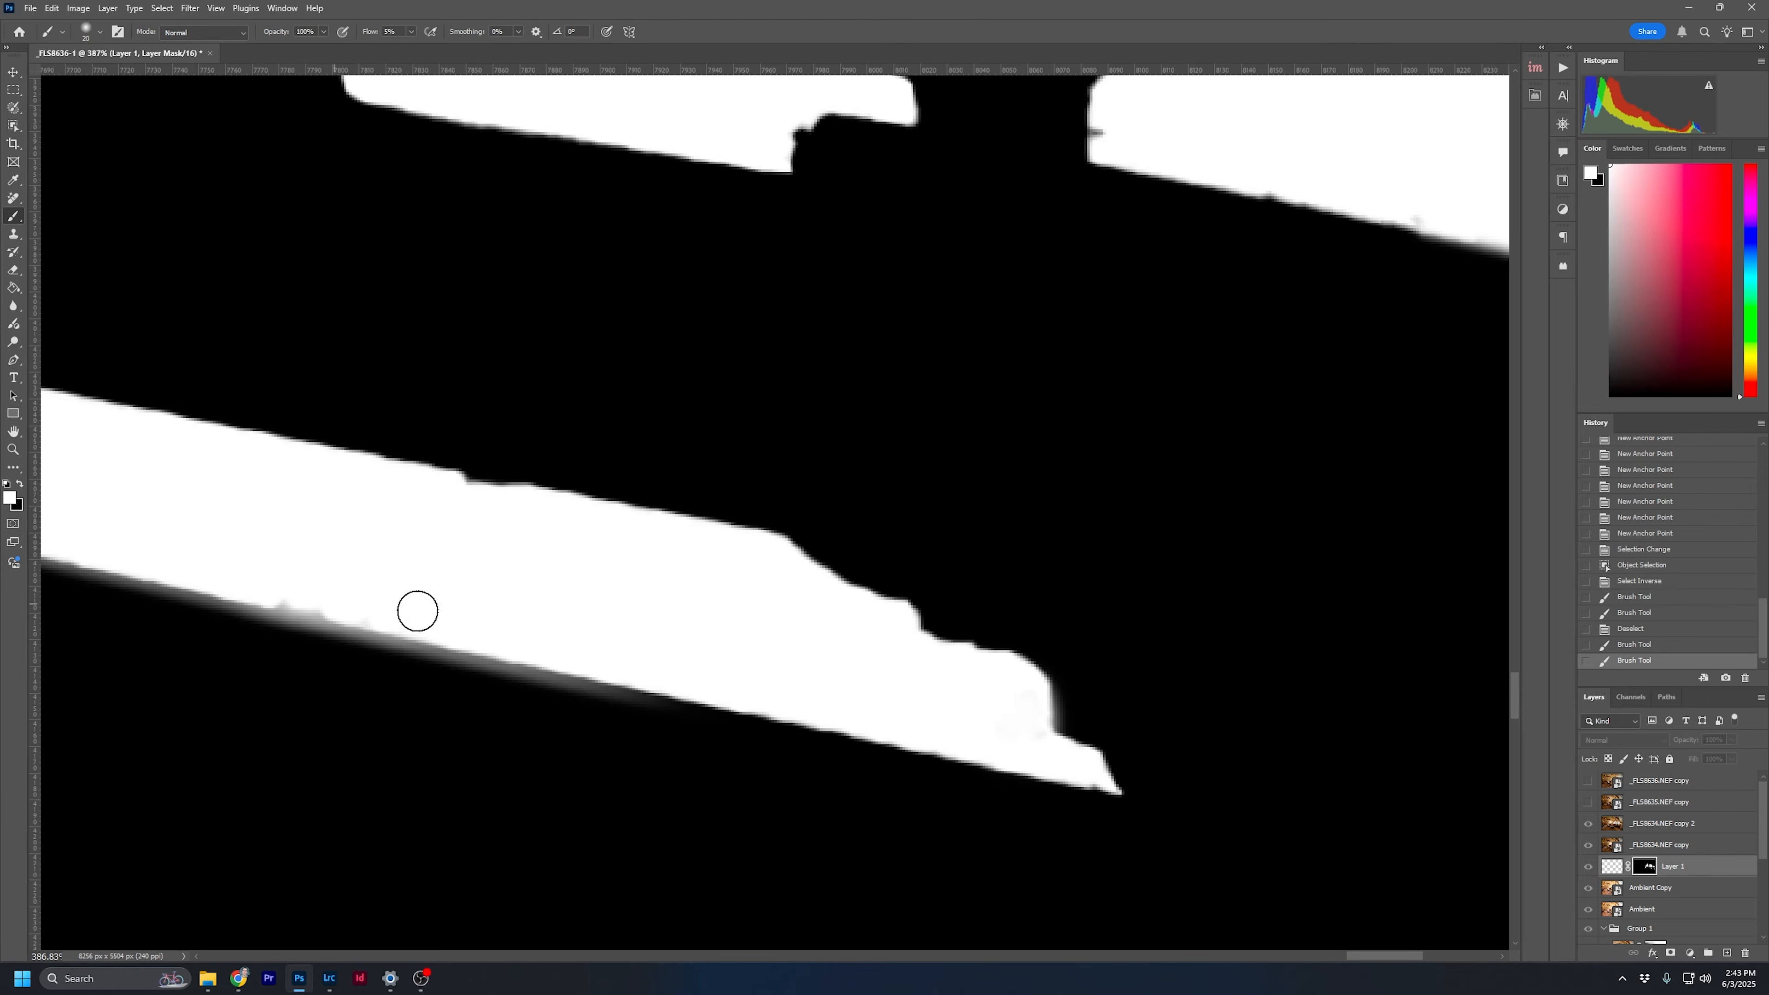
Review Layer 1's whole window mask and return from the mask-only view to the photo
{"action": "scroll", "coordinate": [719, 592], "scroll_direction": "down", "scroll_amount": 10}
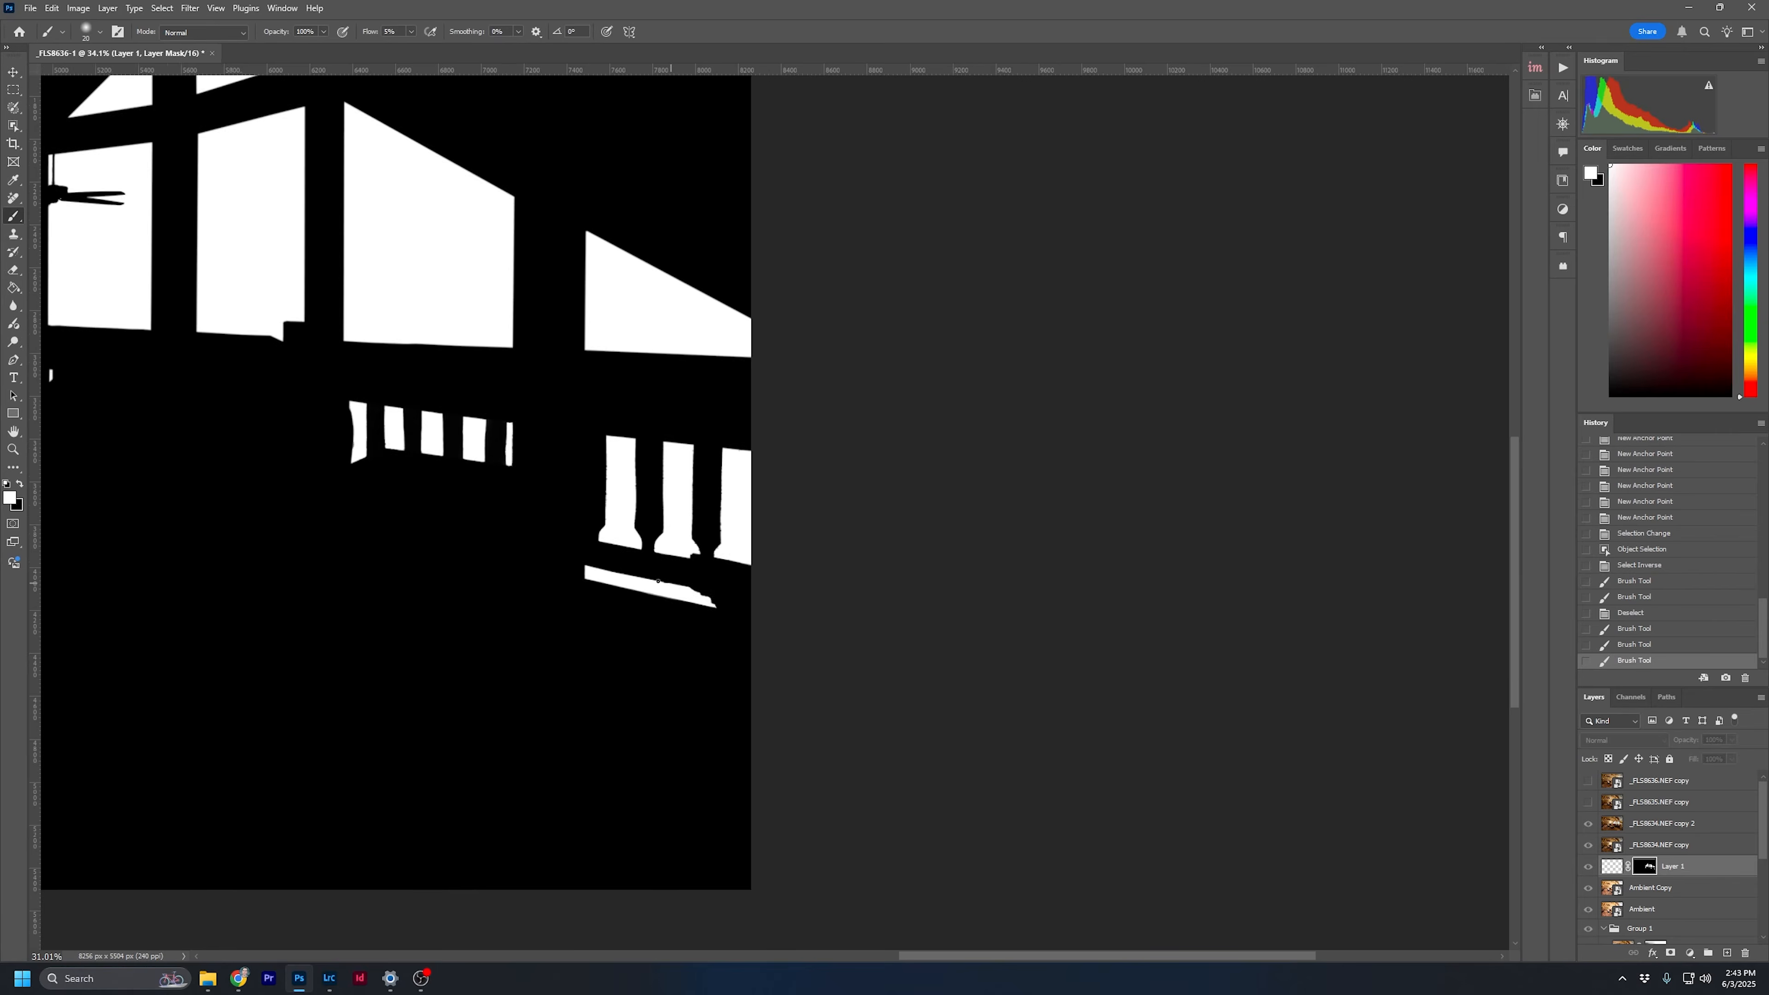
{"action": "scroll", "coordinate": [658, 581], "scroll_direction": "down", "scroll_amount": 2}
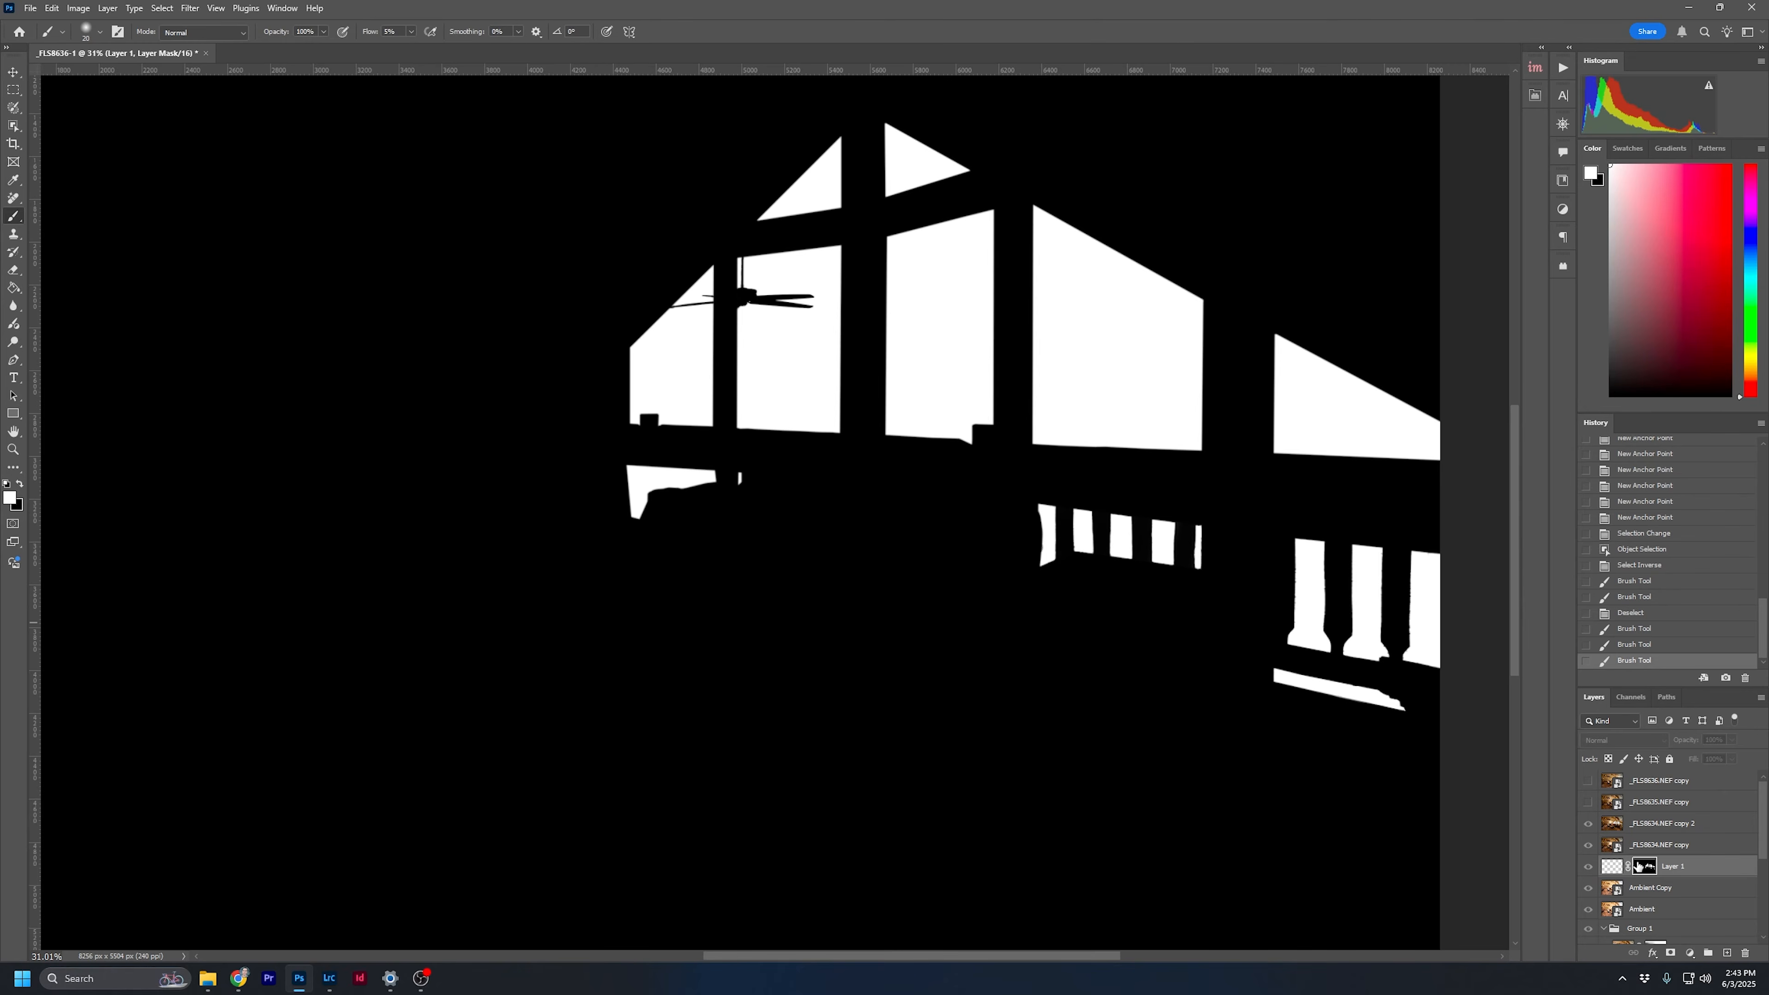
{"action": "left_click", "coordinate": [1637, 864], "text": "alt"}
Try to select the landscape gaps above the brown sofa with the Object Selection tool while Layer 1's mask is targeted
{"action": "scroll", "coordinate": [708, 478], "scroll_direction": "up", "scroll_amount": 8}
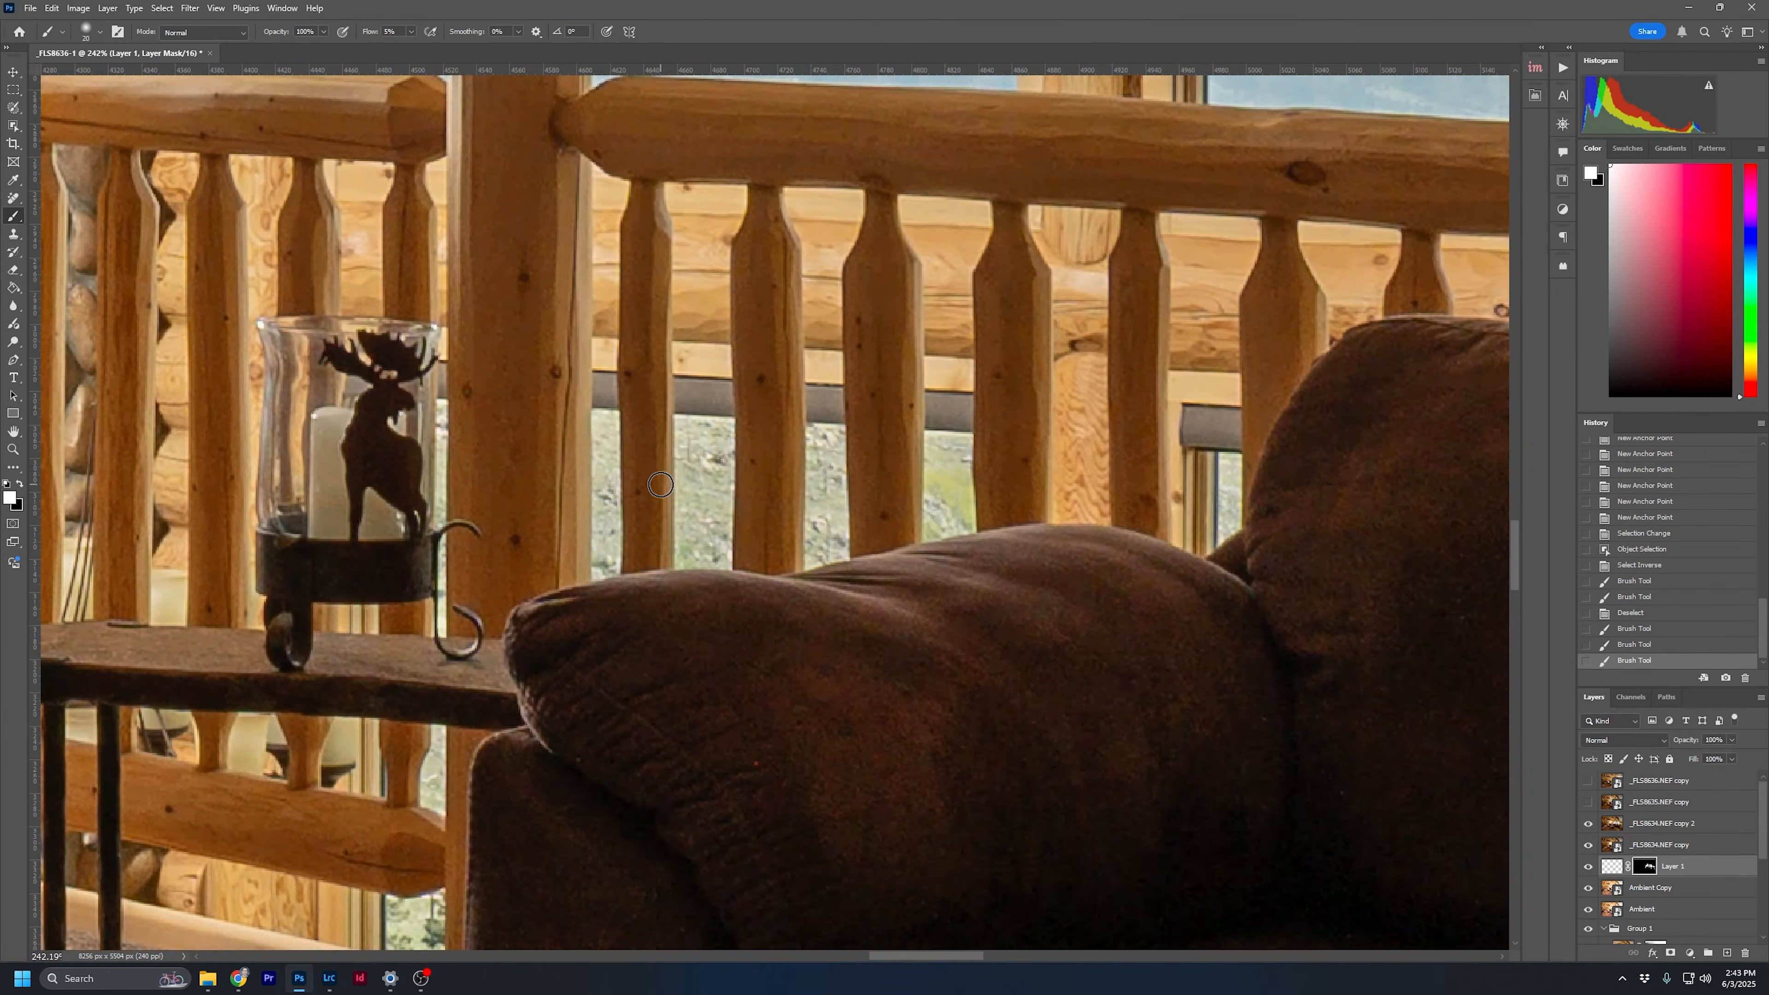
{"action": "key", "text": "w"}
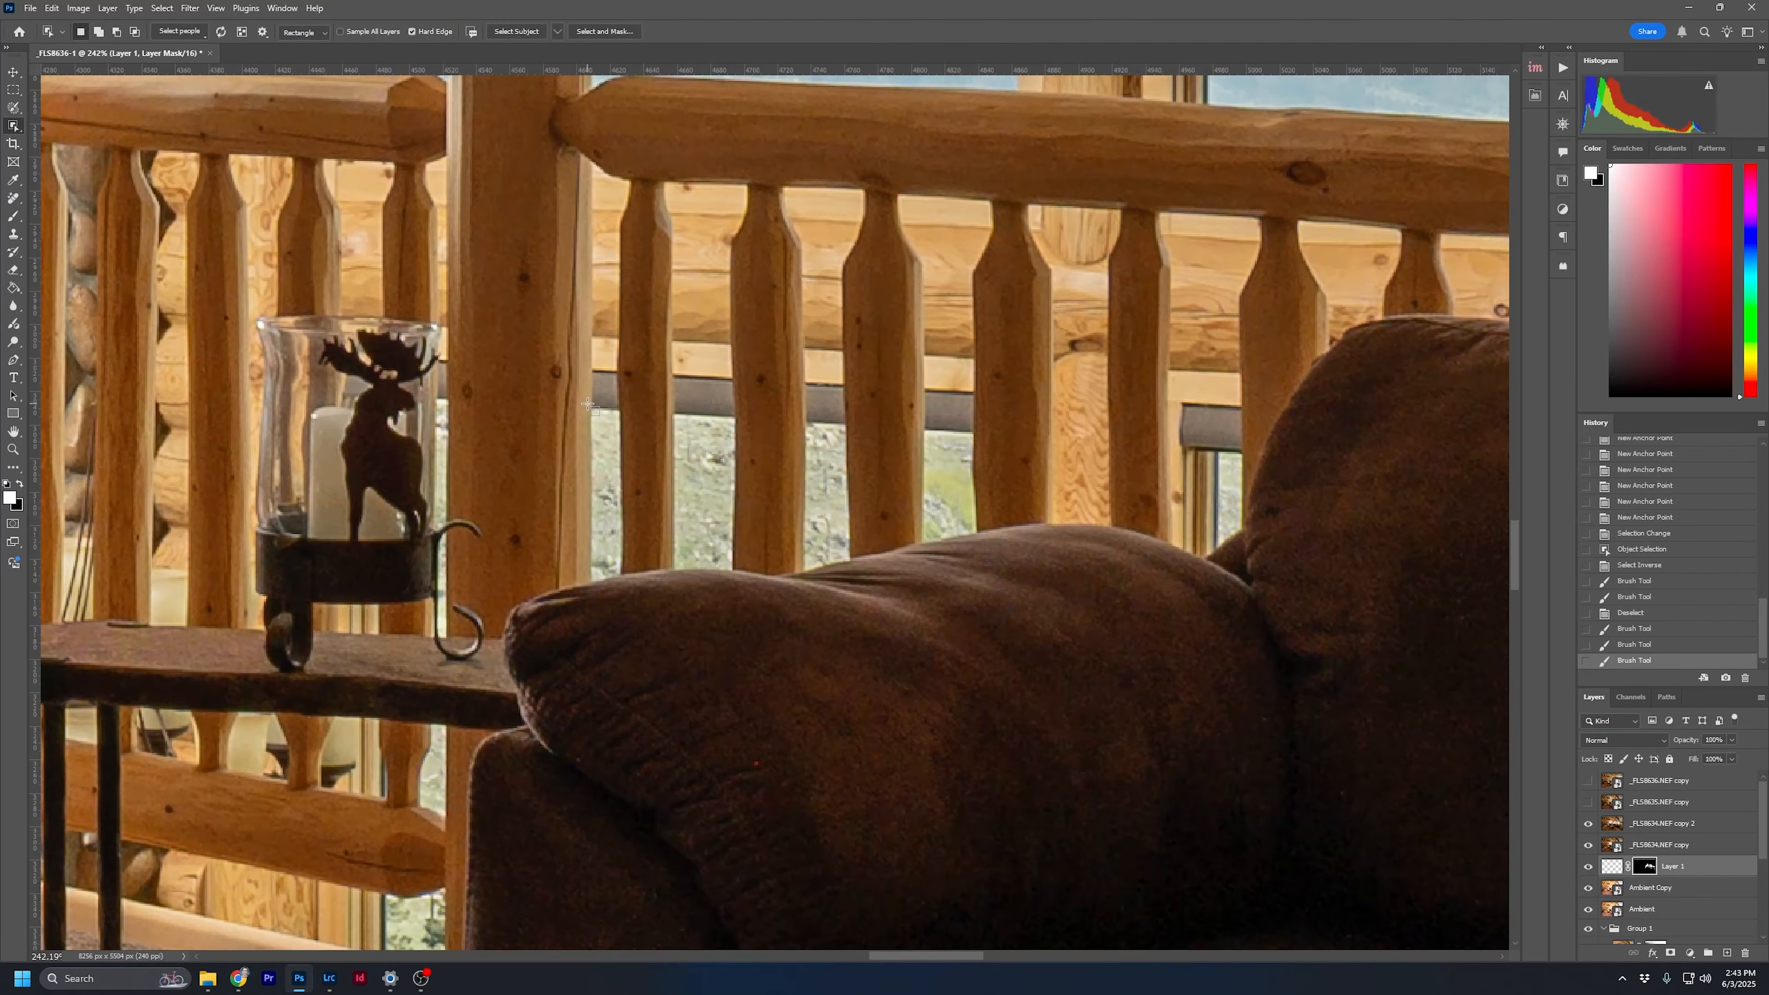
{"action": "left_click_drag", "start_coordinate": [612, 422], "coordinate": [1472, 594]}
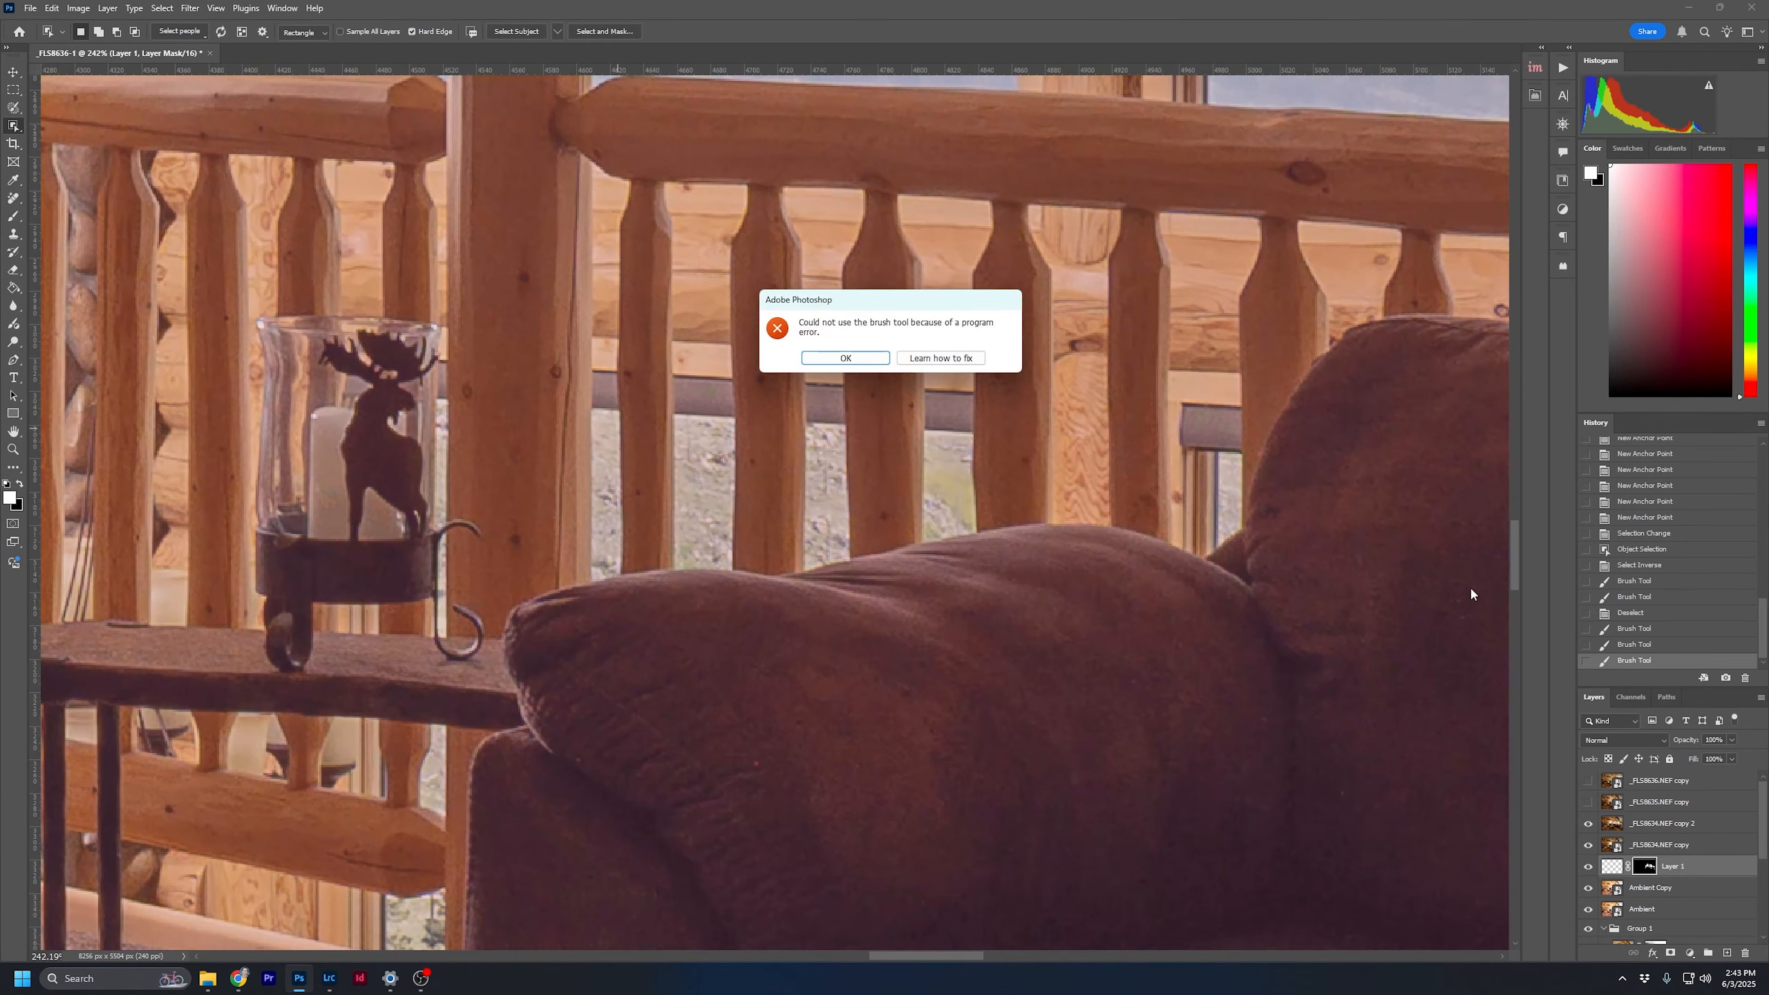
{"action": "left_click", "coordinate": [879, 362]}
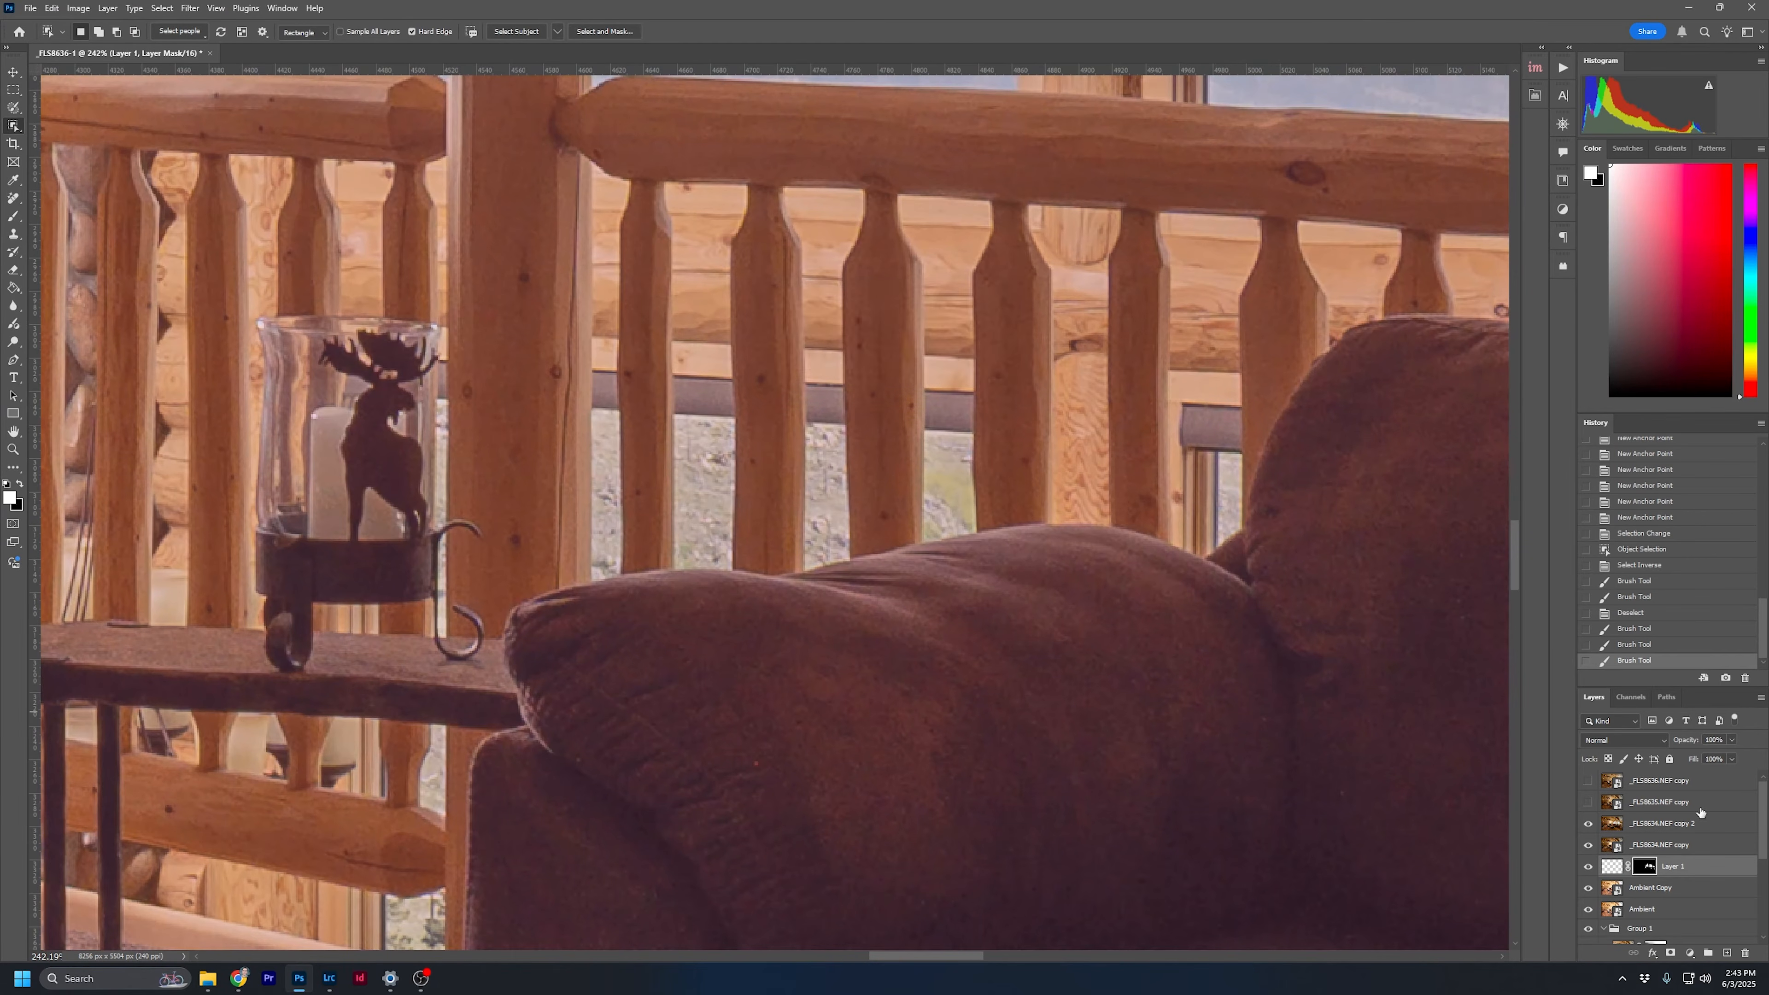
Delete the _FLS8634.NEF copy 2 layer
{"action": "left_click", "coordinate": [1612, 822]}
{"action": "key", "text": "Delete"}
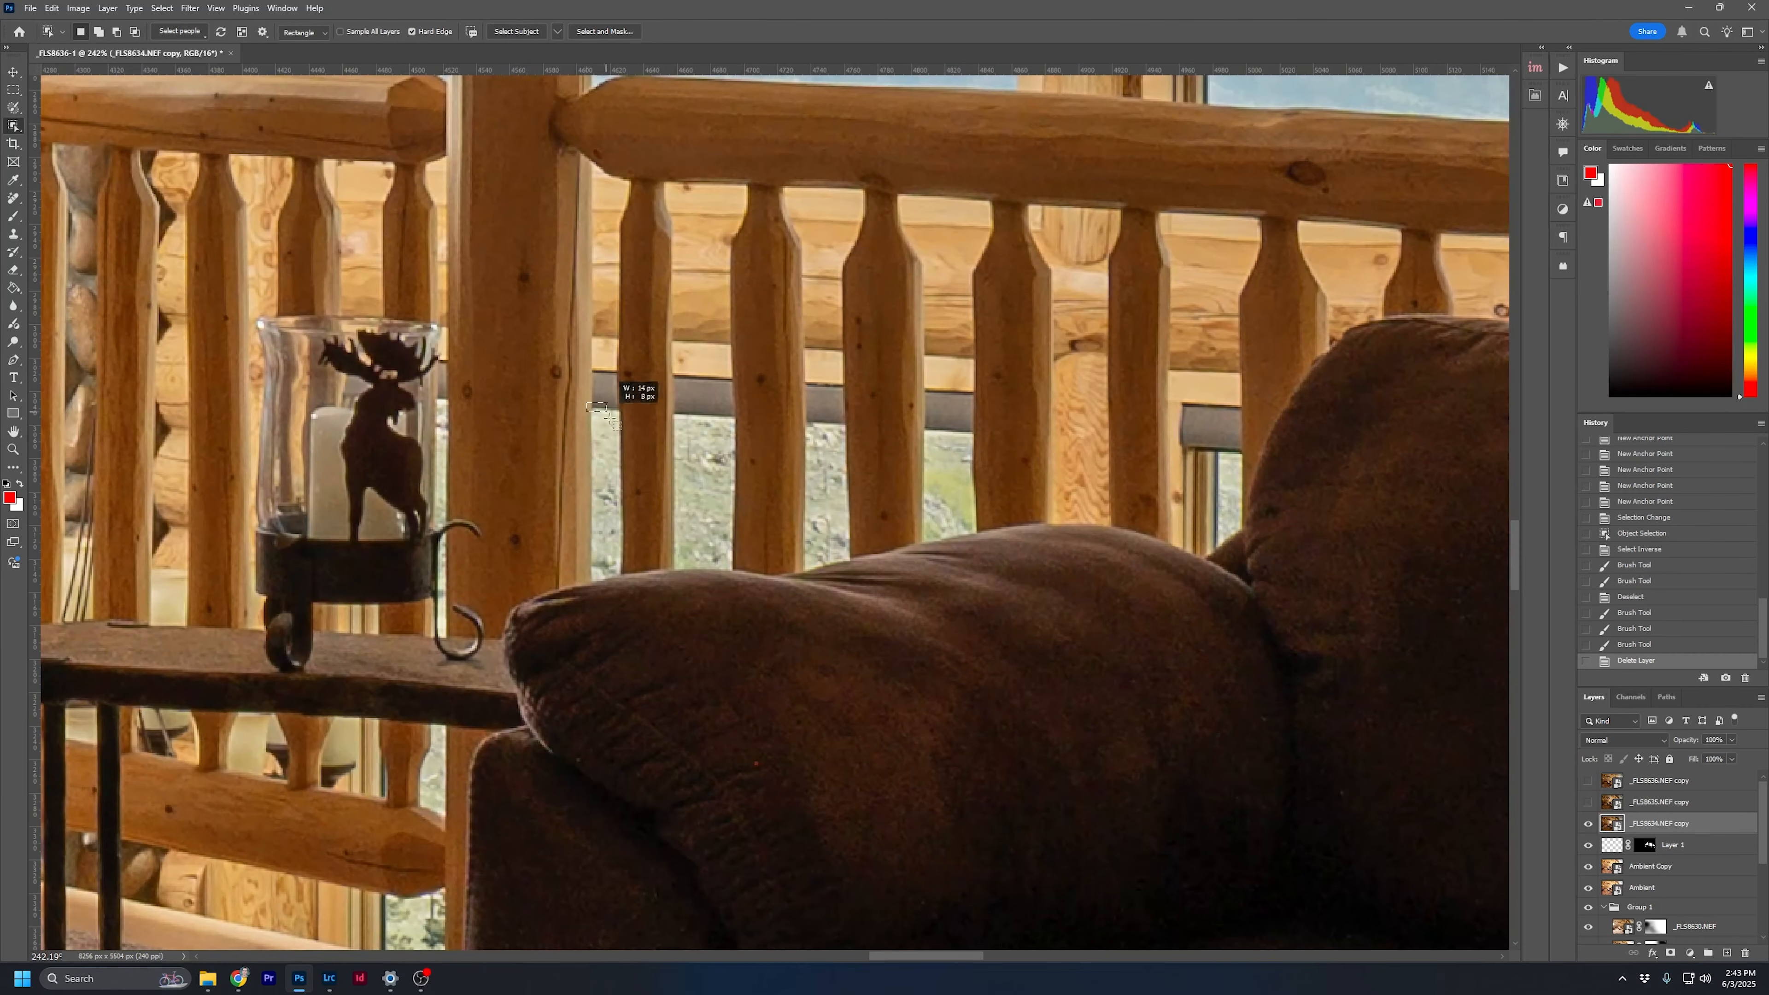
On the _FLS8634.NEF copy layer, select the four landscape gaps between the balusters above the brown sofa with the Object Selection tool
{"action": "left_click_drag", "start_coordinate": [607, 411], "coordinate": [622, 578]}
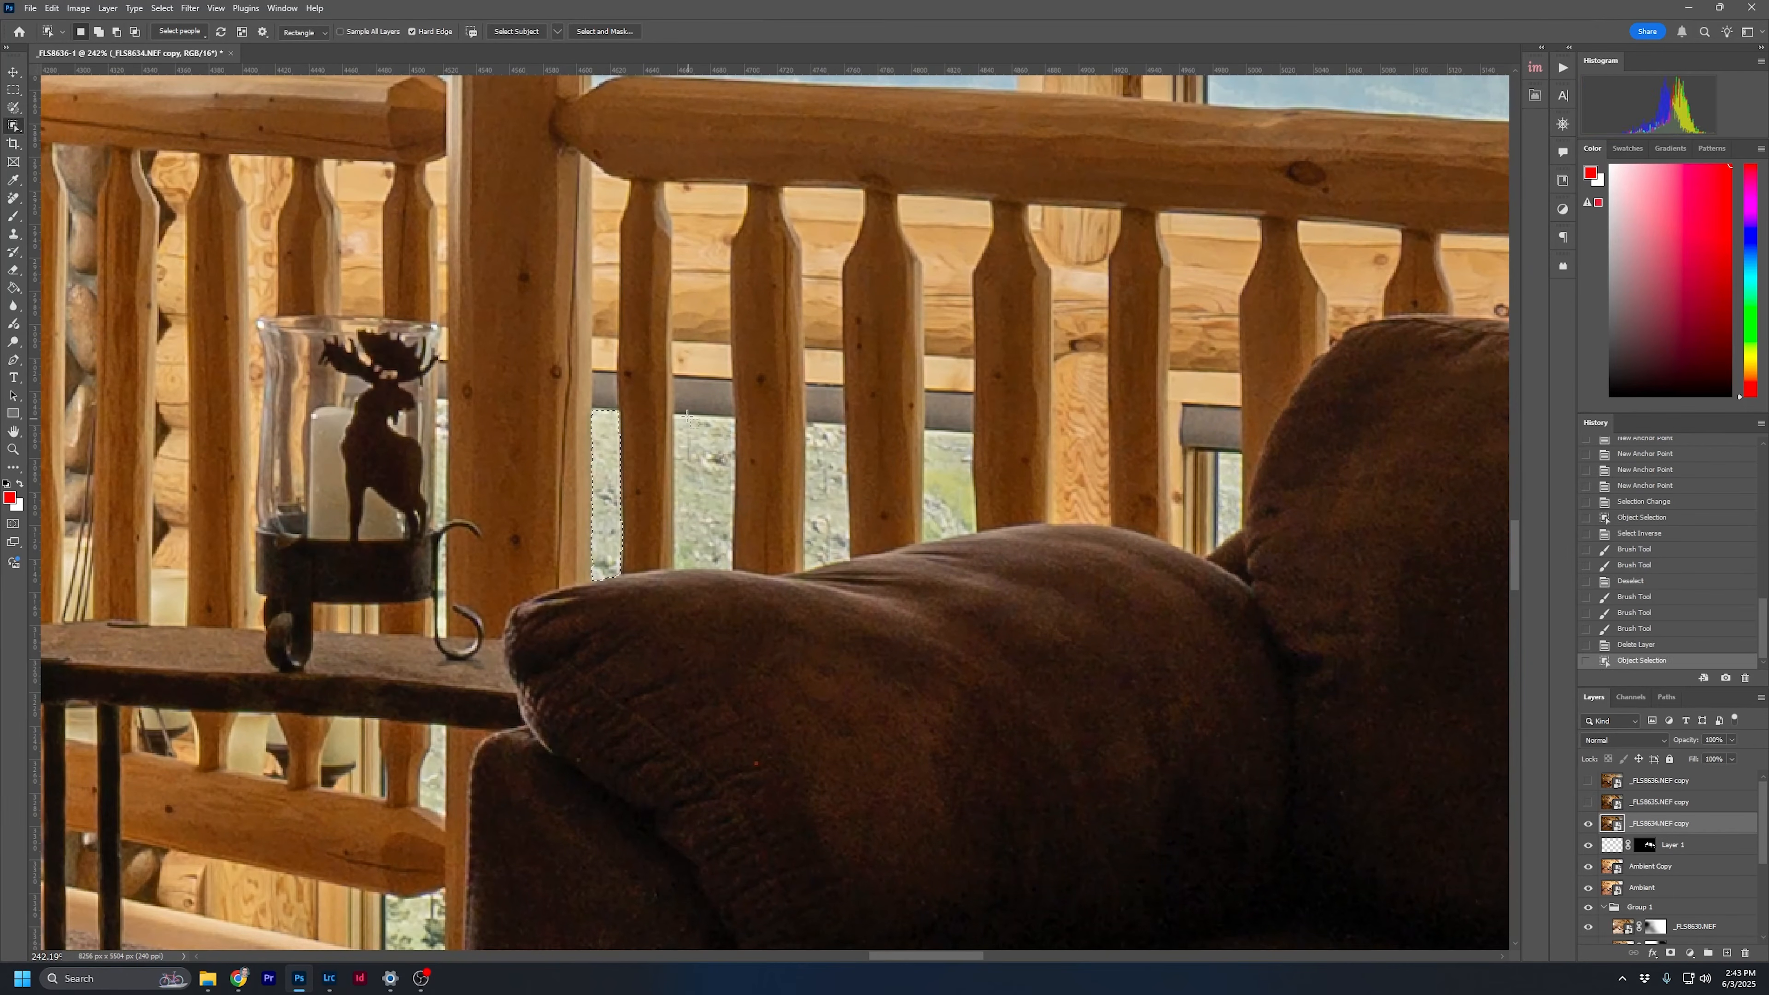
{"action": "left_click_drag", "start_coordinate": [738, 486], "coordinate": [738, 588]}
{"action": "left_click_drag", "start_coordinate": [806, 420], "coordinate": [851, 573]}
{"action": "left_click_drag", "start_coordinate": [925, 426], "coordinate": [973, 548]}
Add the landscape slivers beside the moose candle holder, below the side table and under the lower rail to the selection
{"action": "left_click_drag", "start_coordinate": [390, 694], "coordinate": [734, 587]}
{"action": "left_click_drag", "start_coordinate": [792, 864], "coordinate": [754, 763]}
{"action": "left_click_drag", "start_coordinate": [762, 616], "coordinate": [796, 706]}
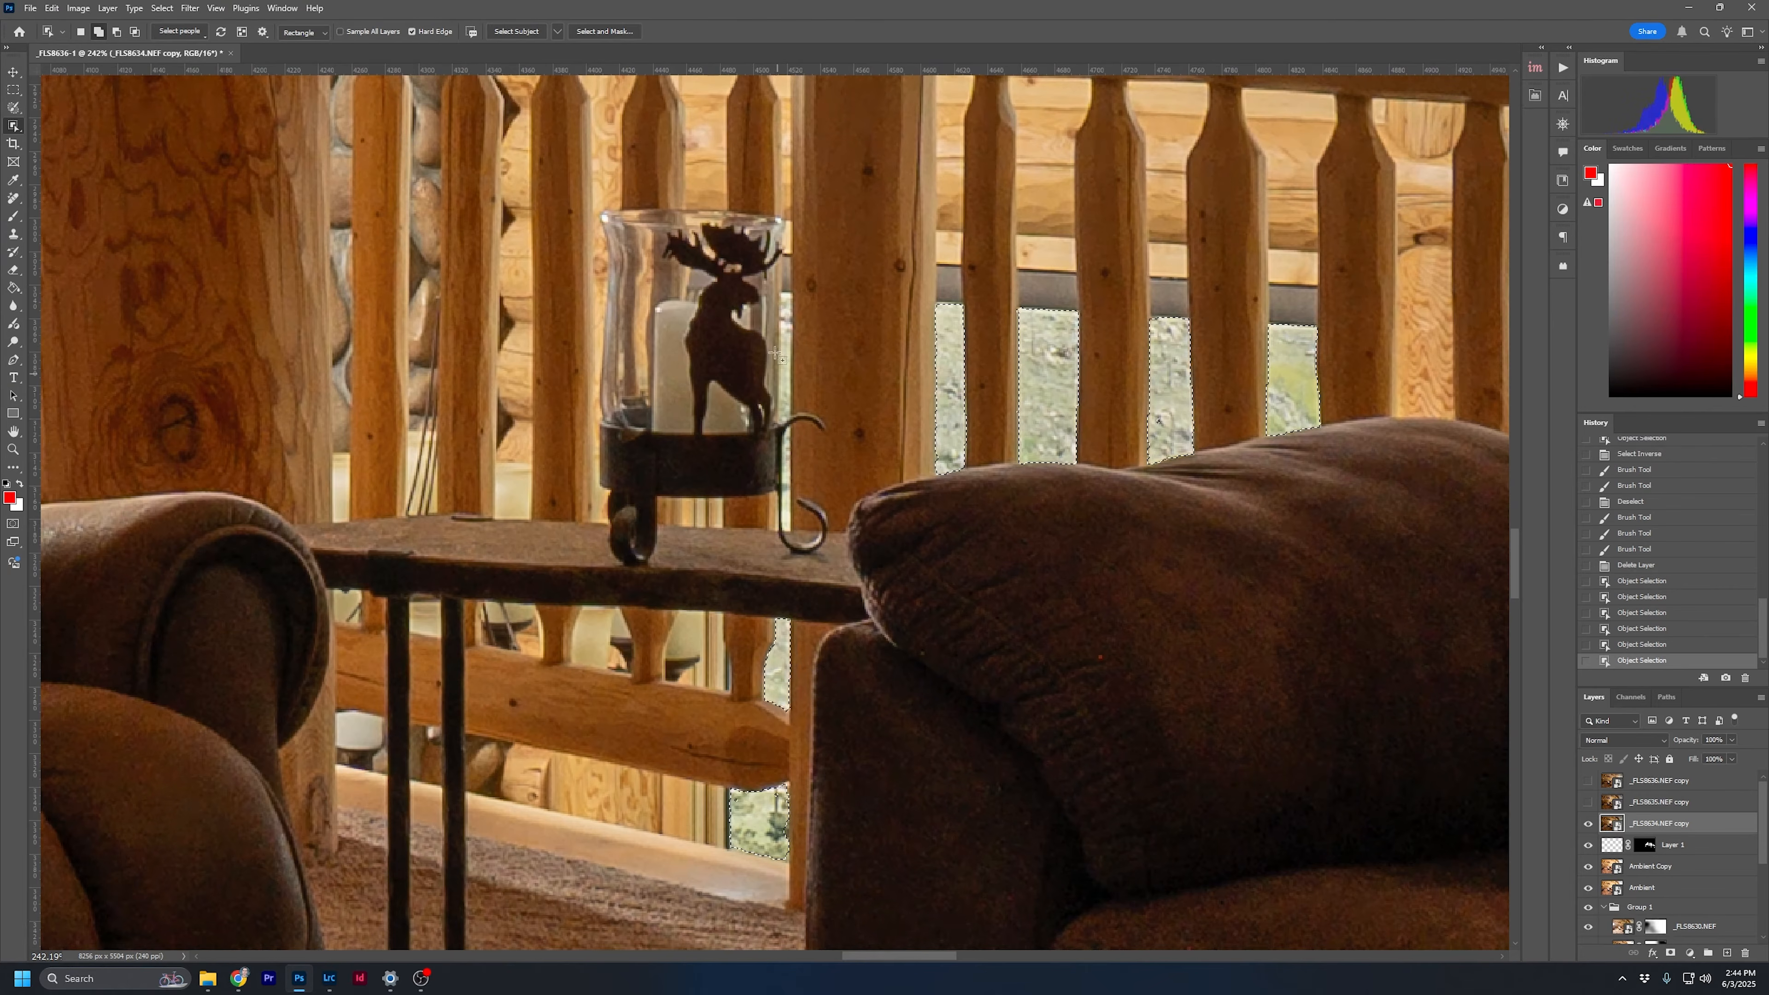
{"action": "left_click_drag", "start_coordinate": [778, 291], "coordinate": [794, 535]}
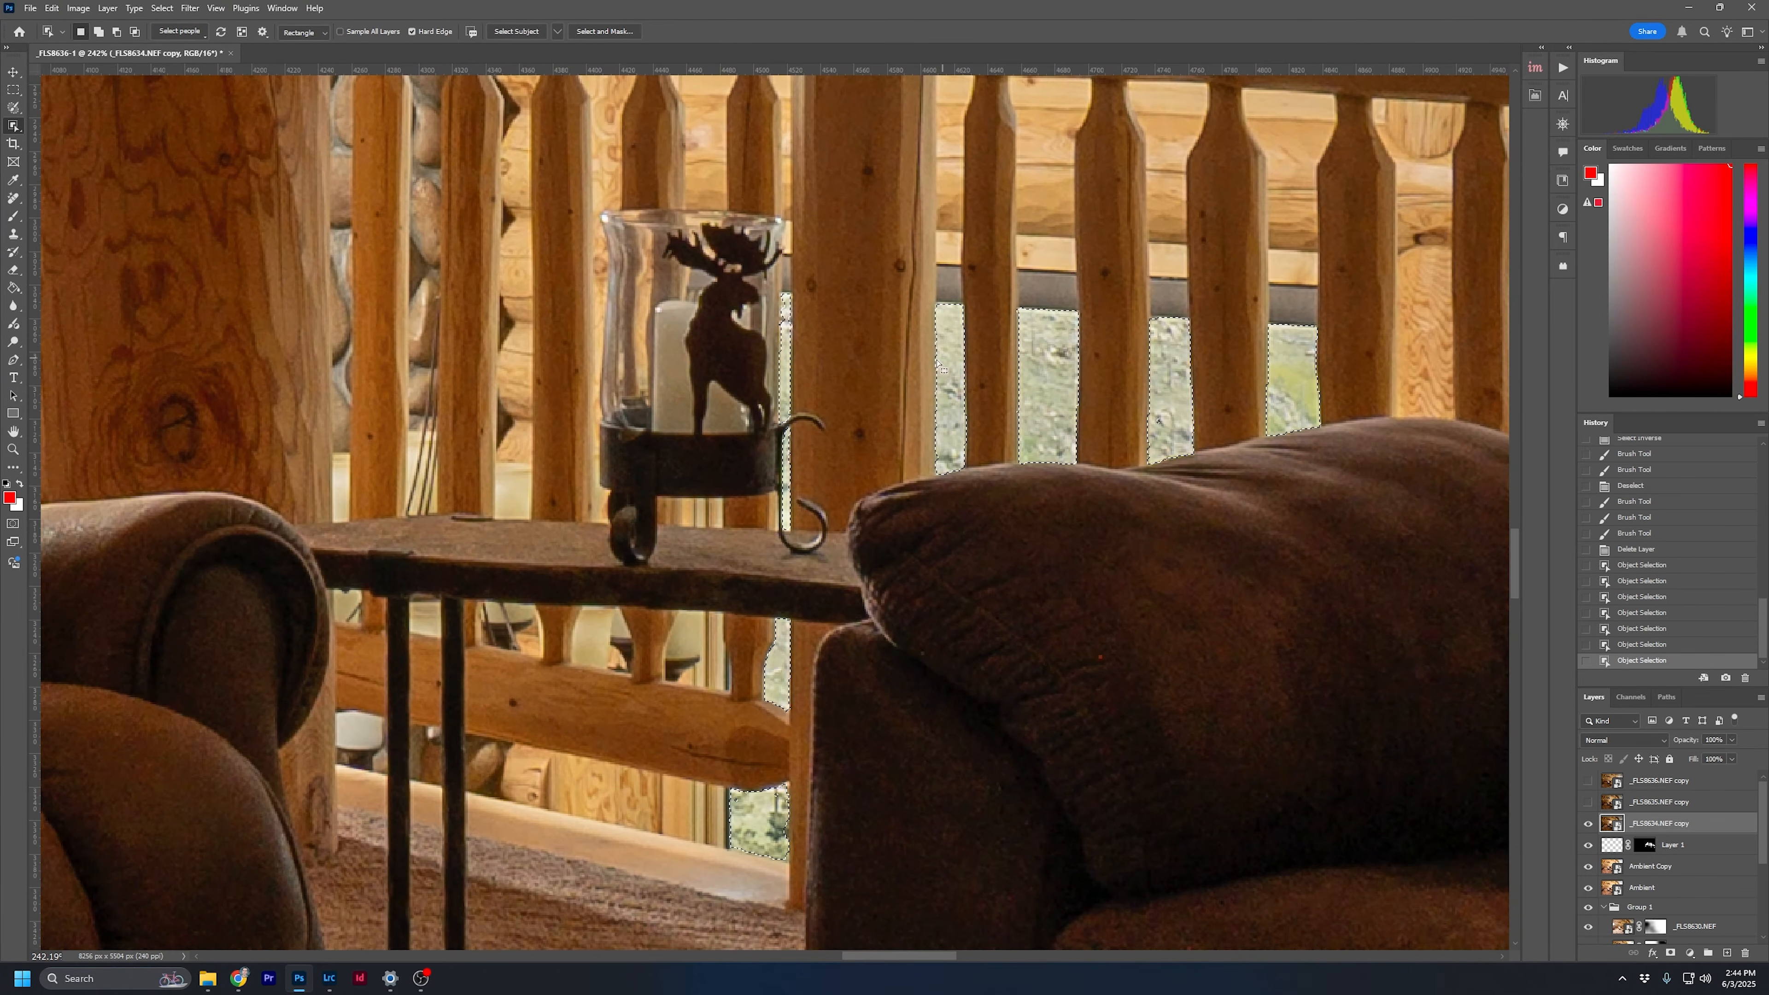
Display Layer 1's mask and invert the selection of the railing gaps, ready for brushing
{"action": "left_click", "coordinate": [1645, 845], "text": "alt"}
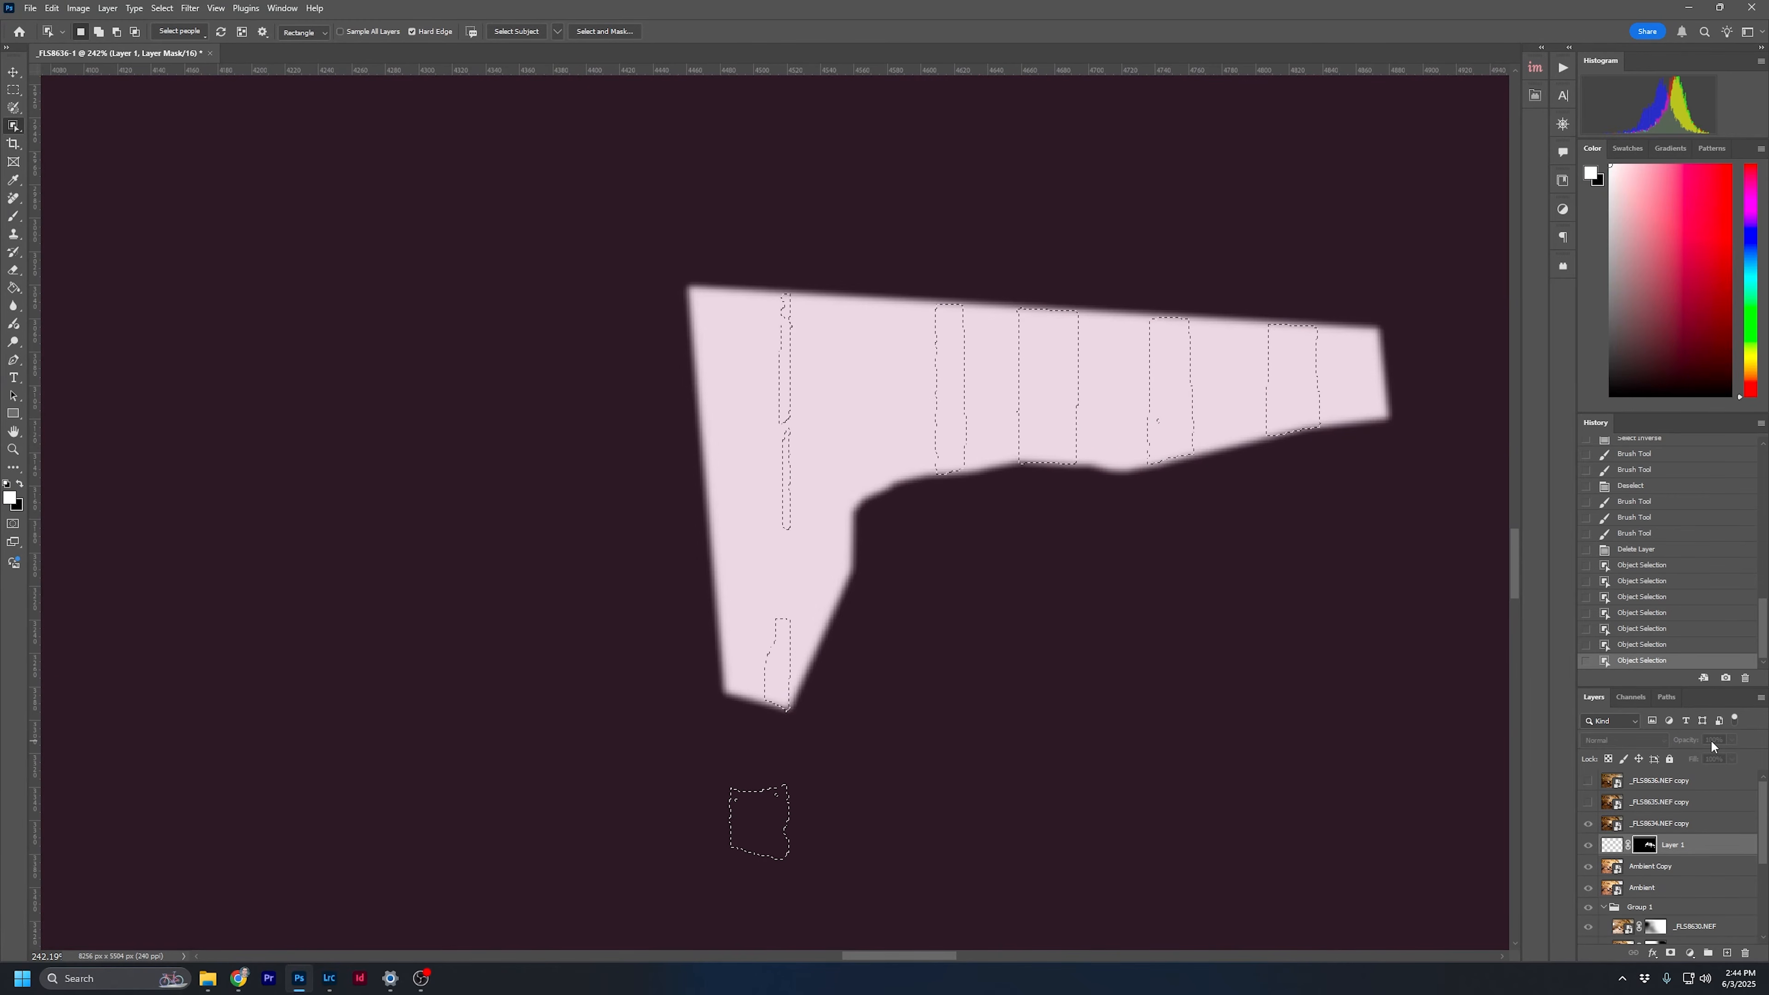
{"action": "key", "text": "ctrl+shift+i"}
{"action": "key", "text": "b"}
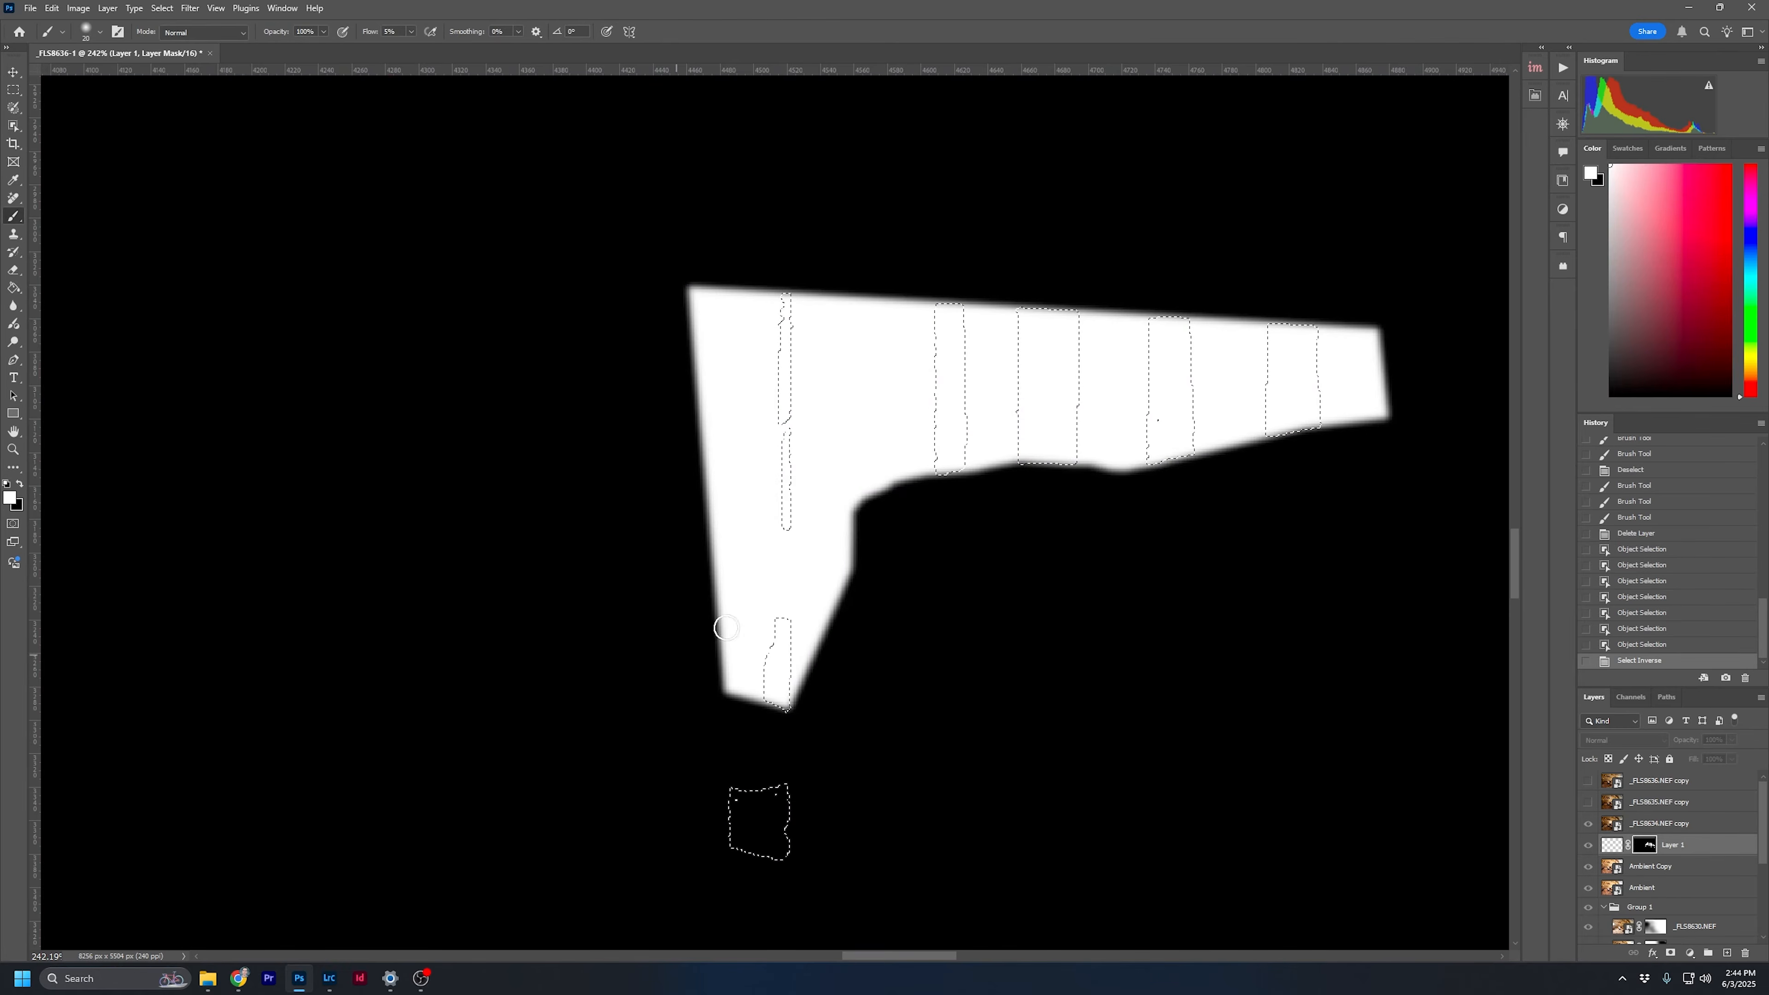
Try to paint the area around the railing gaps black on Layer 1's mask with a very large soft brush
{"action": "key", "text": "bracketright"}
{"action": "key", "text": "bracketright"}
{"action": "key", "text": "bracketright"}
{"action": "key", "text": "bracketright"}
{"action": "key", "text": "bracketright"}
{"action": "key", "text": "bracketright"}
{"action": "key", "text": "bracketright"}
{"action": "key", "text": "bracketright"}
{"action": "key", "text": "bracketright"}
{"action": "key", "text": "bracketright"}
{"action": "key", "text": "bracketright"}
{"action": "key", "text": "bracketright"}
{"action": "key", "text": "bracketright"}
{"action": "key", "text": "bracketright"}
{"action": "key", "text": "bracketright"}
{"action": "key", "text": "bracketright"}
{"action": "key", "text": "bracketright"}
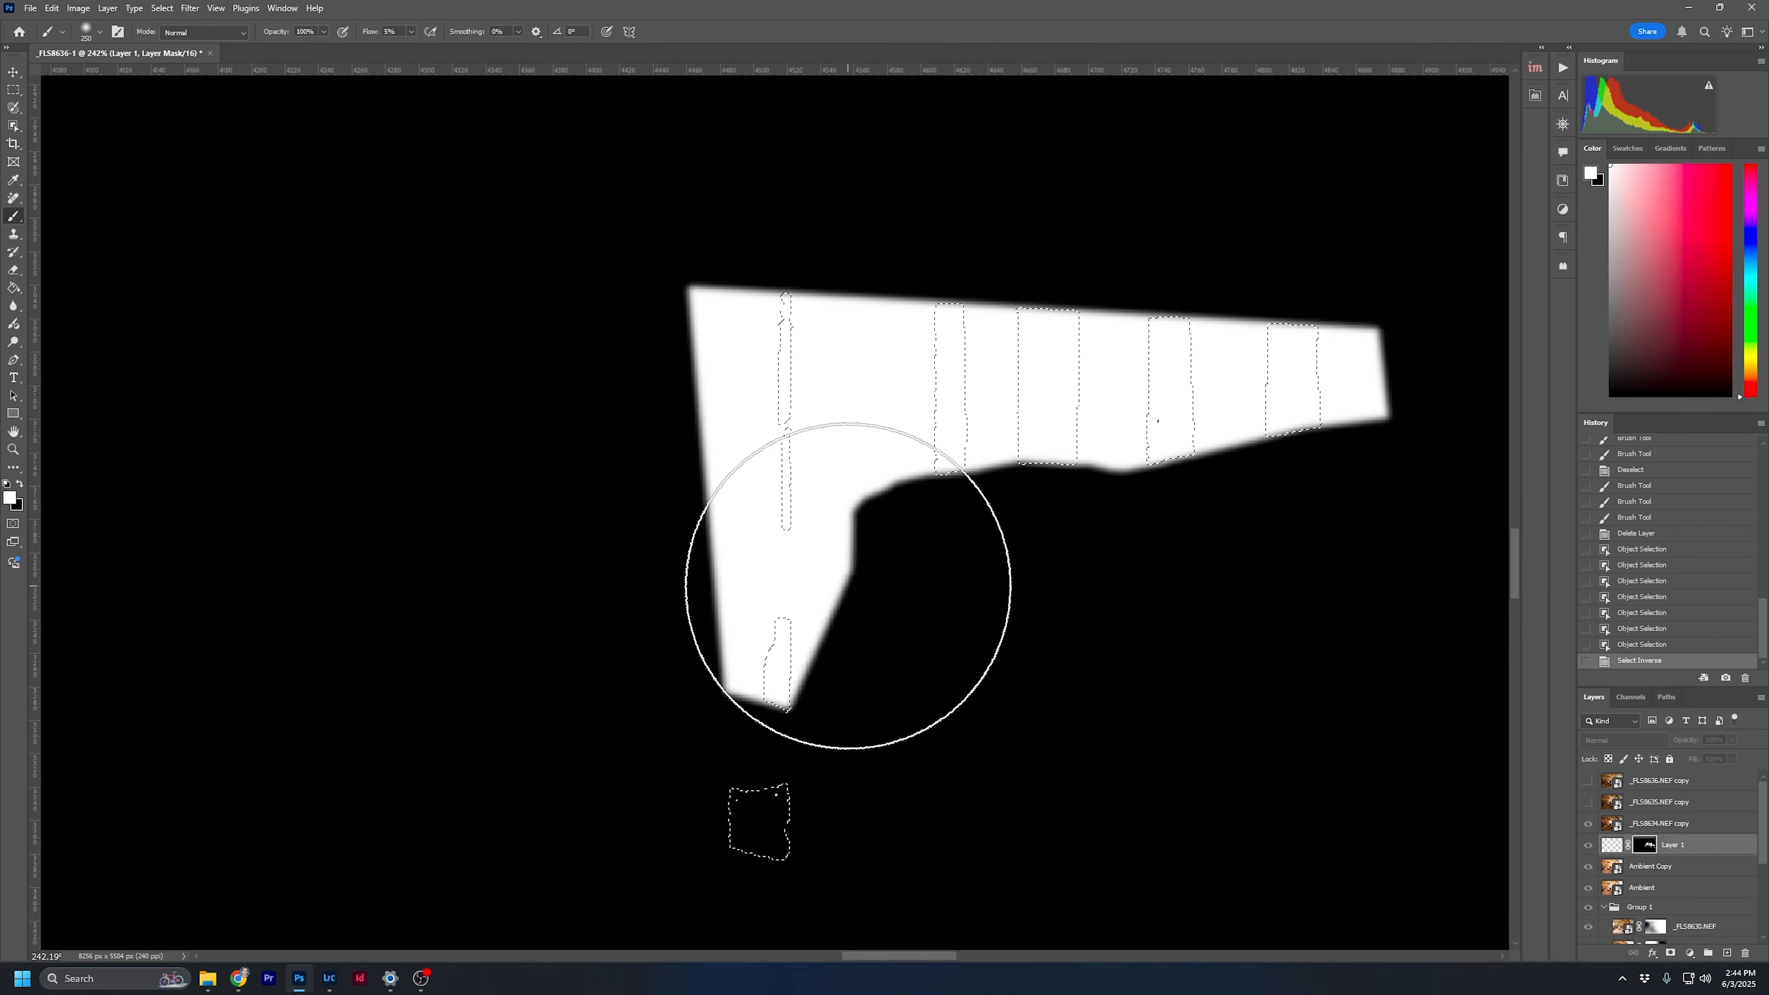
{"action": "mouse_move", "coordinate": [923, 489]}
{"action": "left_mouse_down"}
{"action": "mouse_move", "coordinate": [1011, 509]}
{"action": "mouse_move", "coordinate": [513, 474]}
{"action": "mouse_move", "coordinate": [1303, 474]}
{"action": "mouse_move", "coordinate": [518, 462]}
{"action": "mouse_move", "coordinate": [696, 465]}
{"action": "mouse_move", "coordinate": [996, 583]}
{"action": "mouse_move", "coordinate": [575, 416]}
{"action": "mouse_move", "coordinate": [828, 514]}
{"action": "mouse_move", "coordinate": [1153, 553]}
{"action": "mouse_move", "coordinate": [1469, 542]}
{"action": "mouse_move", "coordinate": [1490, 562]}
{"action": "mouse_move", "coordinate": [1106, 493]}
{"action": "mouse_move", "coordinate": [1501, 414]}
{"action": "mouse_move", "coordinate": [1086, 467]}
{"action": "mouse_move", "coordinate": [1077, 492]}
{"action": "left_mouse_up"}
{"action": "key", "text": "x"}
{"action": "scroll", "coordinate": [1077, 492], "scroll_direction": "down", "scroll_amount": 5}
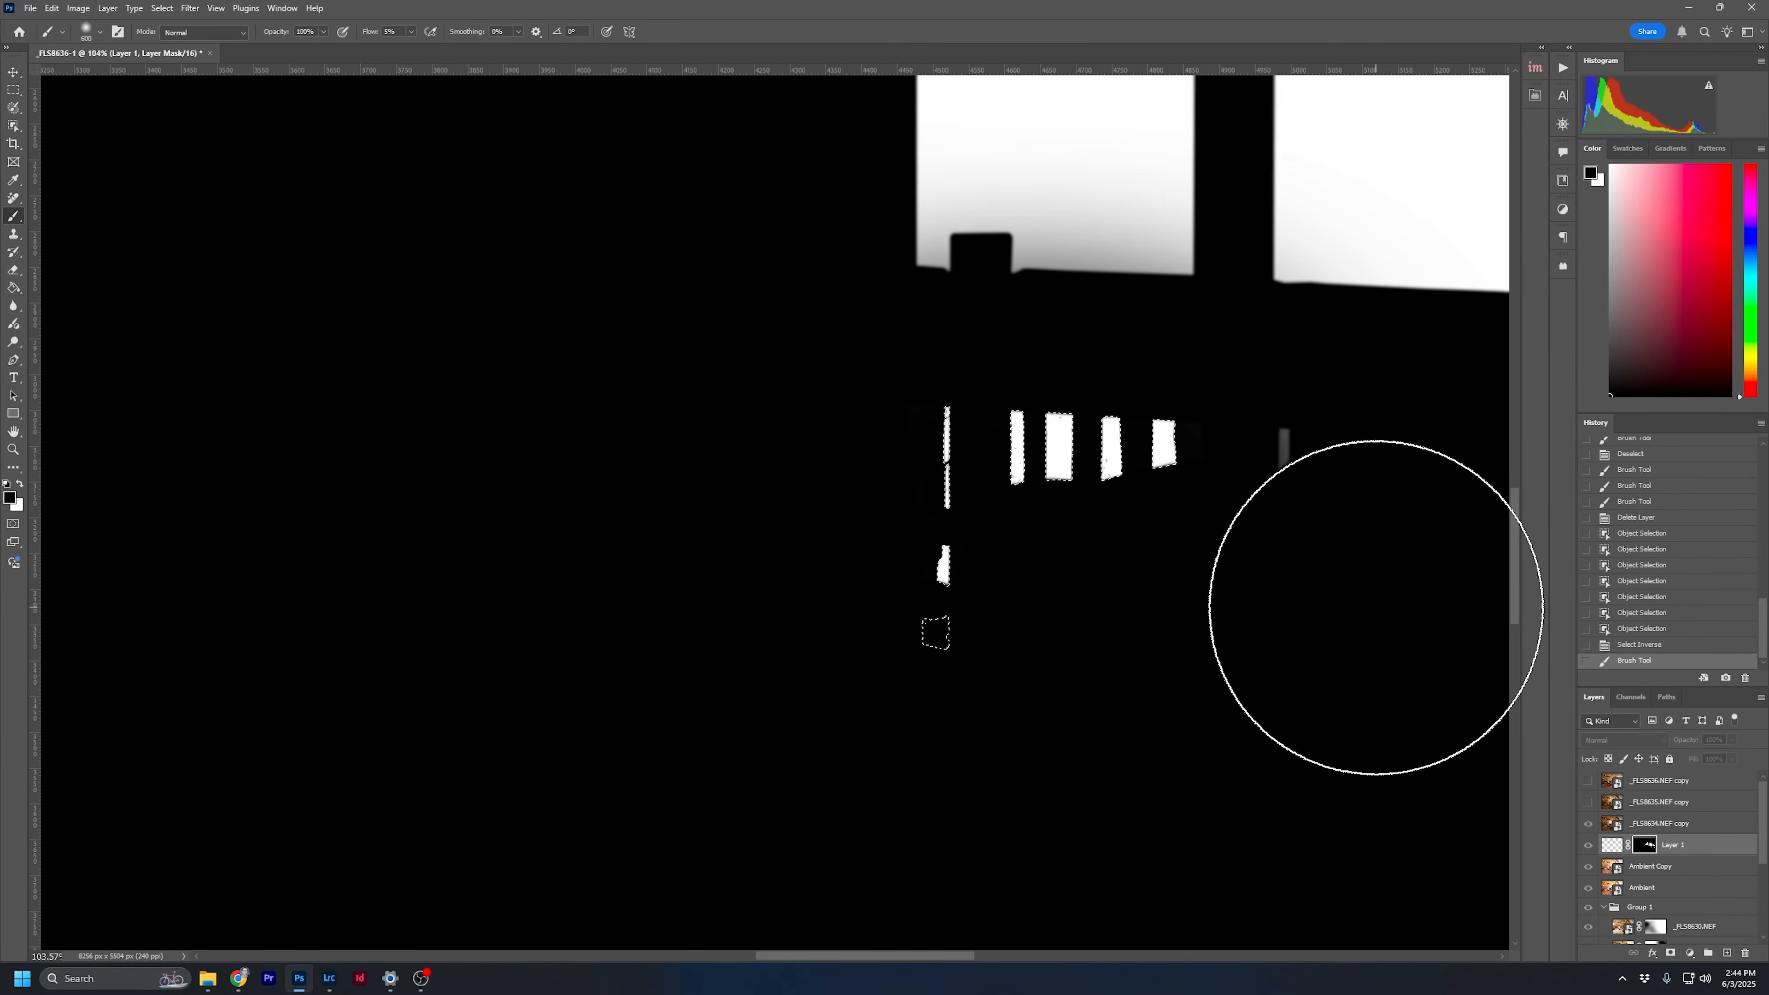
{"action": "key", "text": "ctrl+z"}
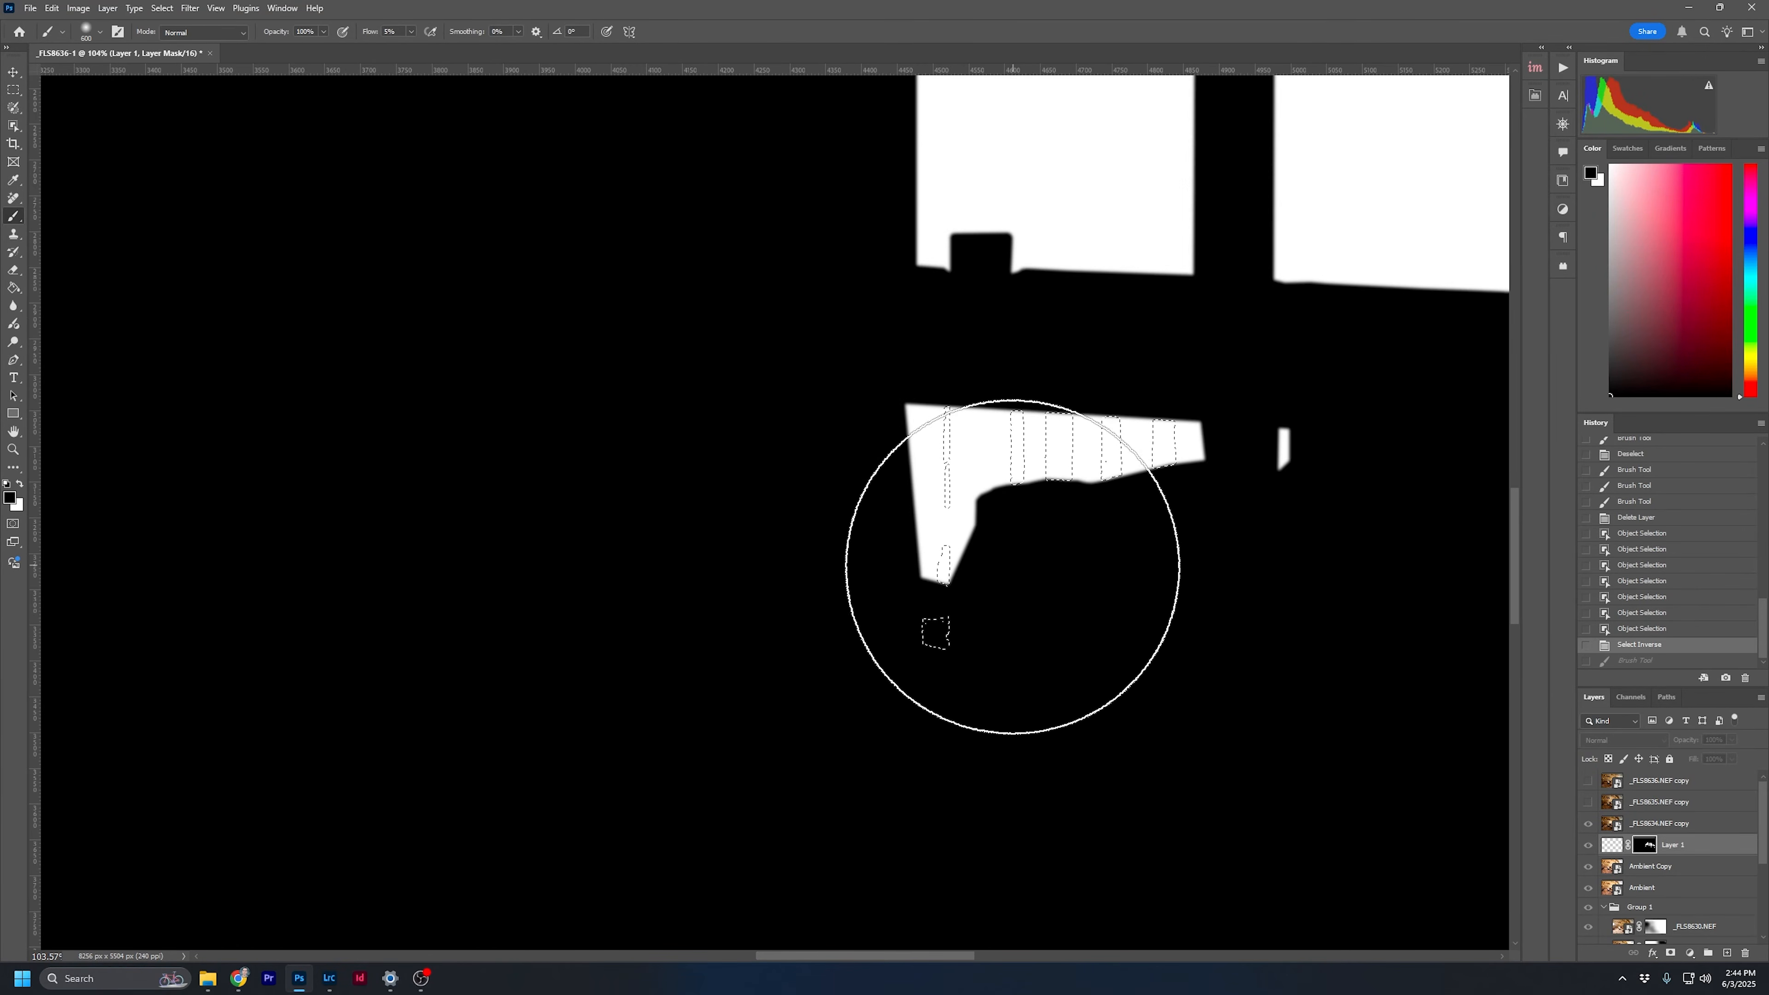
Paint Layer 1's mask black around the railing gaps with a smaller brush, keeping the gaps white, and deselect
{"action": "key", "text": "bracketleft"}
{"action": "key", "text": "bracketleft"}
{"action": "key", "text": "bracketleft"}
{"action": "key", "text": "bracketleft"}
{"action": "key", "text": "bracketleft"}
{"action": "key", "text": "bracketleft"}
{"action": "key", "text": "bracketleft"}
{"action": "key", "text": "bracketleft"}
{"action": "mouse_move", "coordinate": [937, 512]}
{"action": "left_mouse_down"}
{"action": "mouse_move", "coordinate": [1091, 488]}
{"action": "mouse_move", "coordinate": [1016, 436]}
{"action": "mouse_move", "coordinate": [890, 504]}
{"action": "mouse_move", "coordinate": [929, 403]}
{"action": "mouse_move", "coordinate": [918, 599]}
{"action": "mouse_move", "coordinate": [939, 597]}
{"action": "mouse_move", "coordinate": [954, 416]}
{"action": "mouse_move", "coordinate": [924, 605]}
{"action": "mouse_move", "coordinate": [956, 401]}
{"action": "mouse_move", "coordinate": [813, 385]}
{"action": "mouse_move", "coordinate": [948, 408]}
{"action": "mouse_move", "coordinate": [1078, 465]}
{"action": "mouse_move", "coordinate": [1137, 447]}
{"action": "mouse_move", "coordinate": [1138, 479]}
{"action": "mouse_move", "coordinate": [1176, 473]}
{"action": "mouse_move", "coordinate": [1160, 520]}
{"action": "mouse_move", "coordinate": [1174, 425]}
{"action": "mouse_move", "coordinate": [1144, 519]}
{"action": "mouse_move", "coordinate": [1037, 541]}
{"action": "mouse_move", "coordinate": [959, 588]}
{"action": "mouse_move", "coordinate": [974, 516]}
{"action": "mouse_move", "coordinate": [1126, 432]}
{"action": "mouse_move", "coordinate": [925, 604]}
{"action": "mouse_move", "coordinate": [952, 647]}
{"action": "mouse_move", "coordinate": [869, 613]}
{"action": "mouse_move", "coordinate": [1087, 632]}
{"action": "mouse_move", "coordinate": [1060, 645]}
{"action": "mouse_move", "coordinate": [954, 615]}
{"action": "mouse_move", "coordinate": [1013, 472]}
{"action": "mouse_move", "coordinate": [988, 496]}
{"action": "mouse_move", "coordinate": [1128, 593]}
{"action": "left_mouse_up"}
{"action": "key", "text": "bracketright"}
{"action": "key", "text": "bracketright"}
{"action": "key", "text": "bracketright"}
{"action": "key", "text": "bracketright"}
{"action": "key", "text": "bracketright"}
{"action": "key", "text": "ctrl+d"}
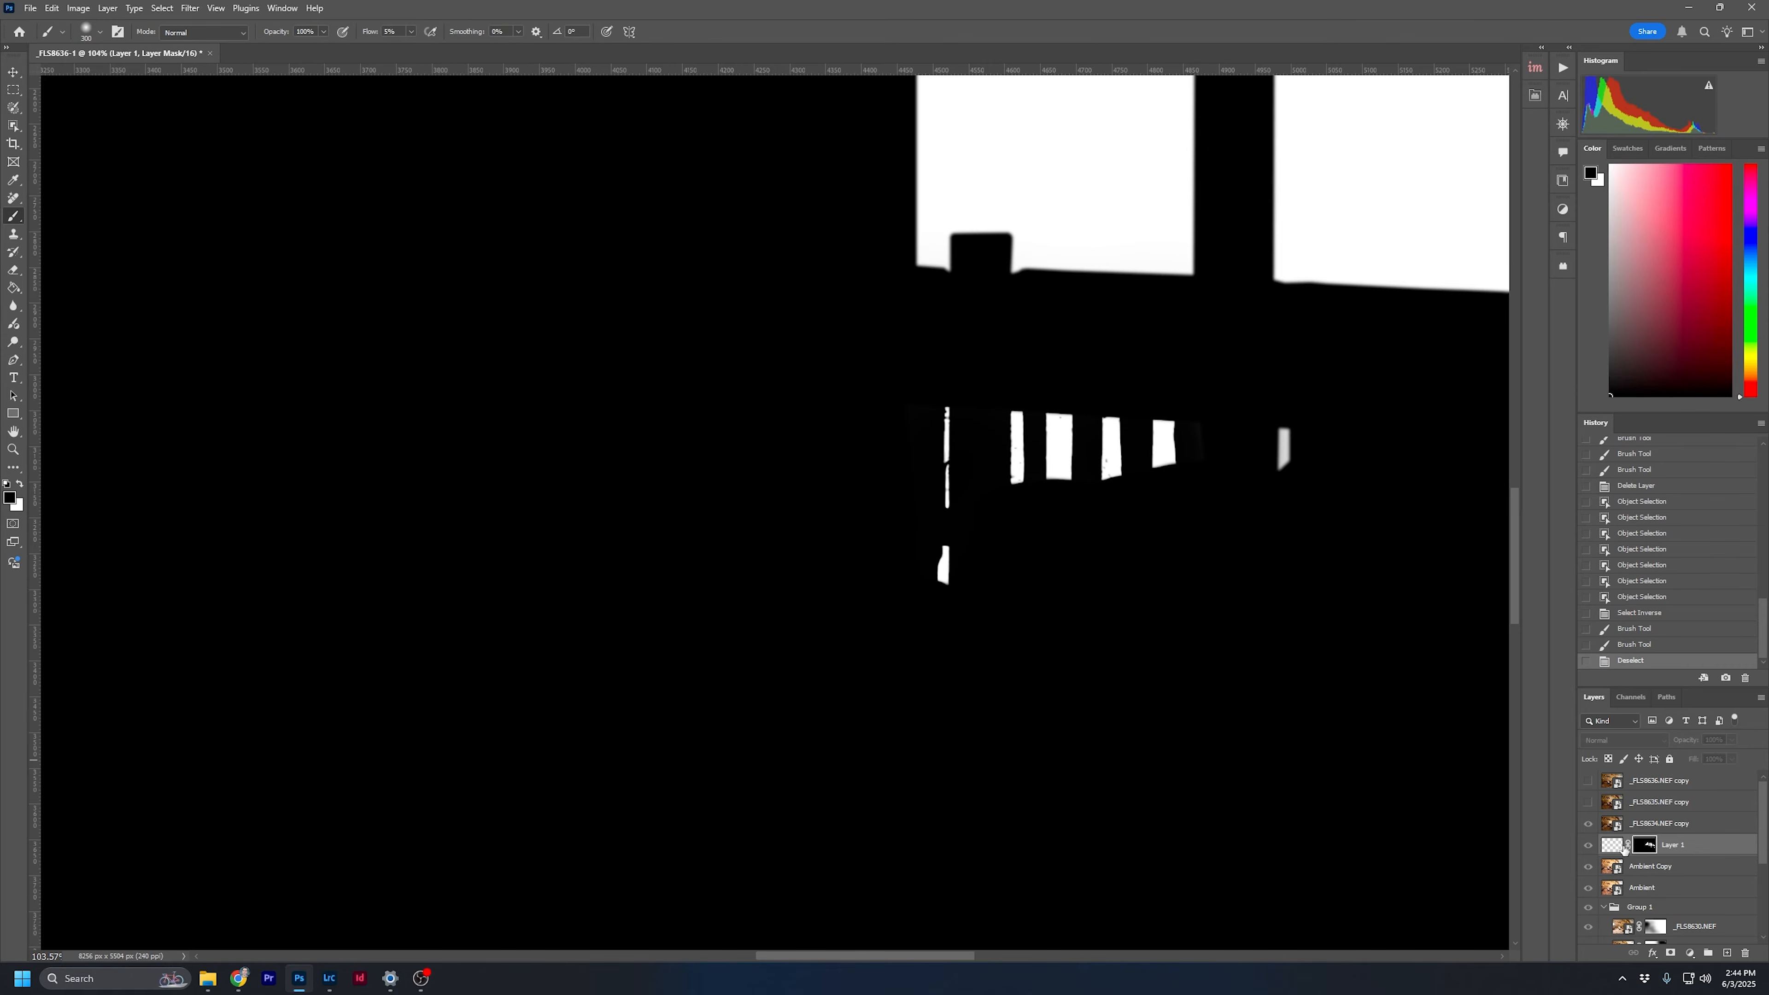
Outline the landscape patch under the lower rail beside the brown sofa with the Pen tool and make it a selection with 2-pixel feather
{"action": "left_click", "coordinate": [1648, 847], "text": "alt"}
{"action": "scroll", "coordinate": [920, 641], "scroll_direction": "up", "scroll_amount": 10}
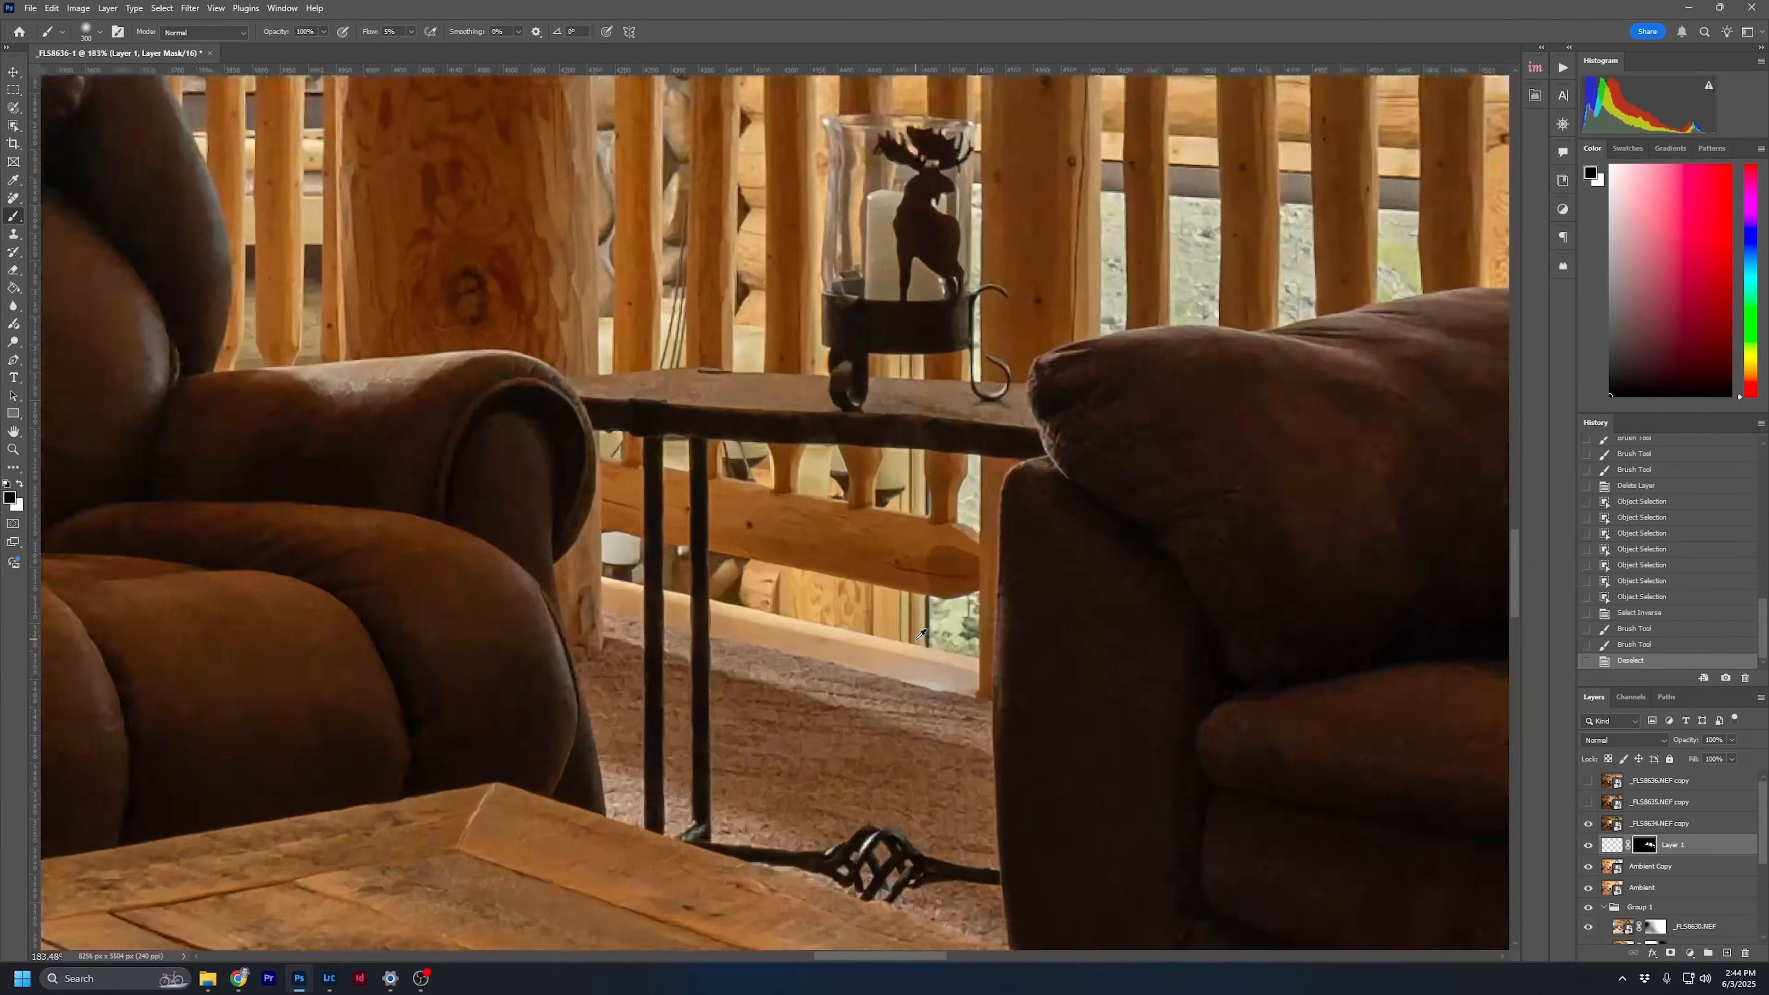
{"action": "key", "text": "p"}
{"action": "left_click", "coordinate": [939, 558]}
{"action": "left_click", "coordinate": [939, 658]}
{"action": "left_click", "coordinate": [1036, 676]}
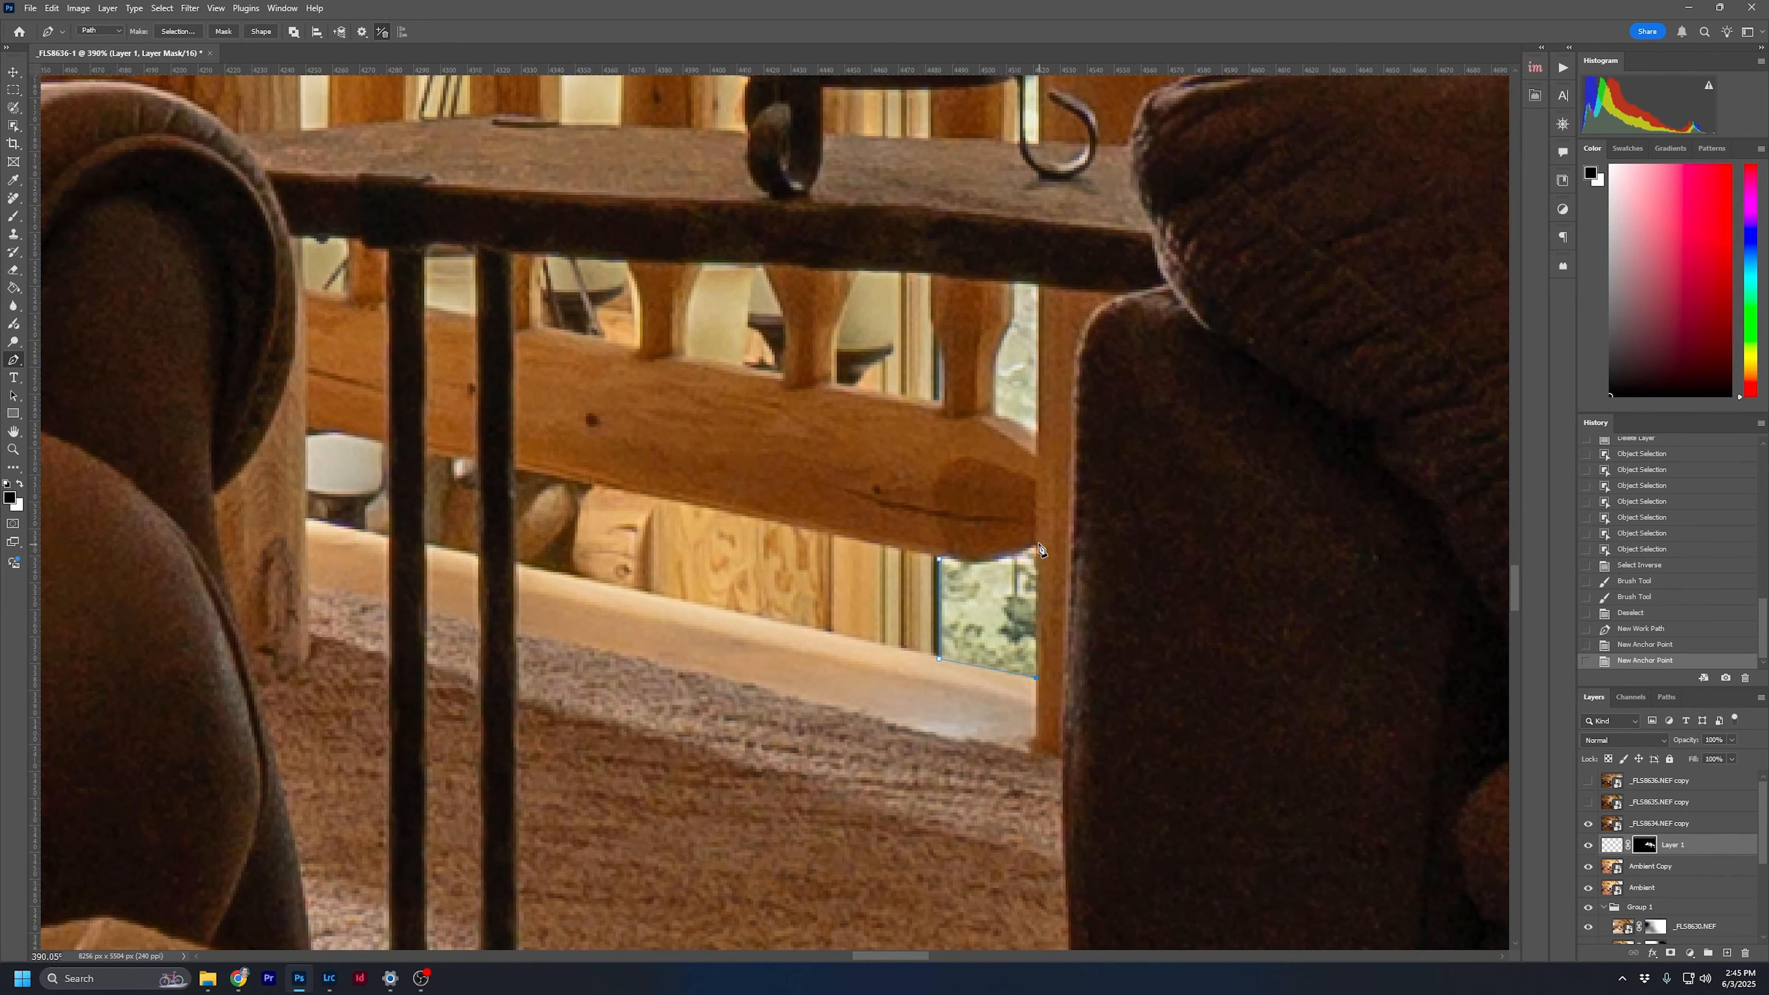
{"action": "left_click", "coordinate": [1035, 547]}
{"action": "left_click", "coordinate": [984, 563]}
{"action": "left_click", "coordinate": [966, 563]}
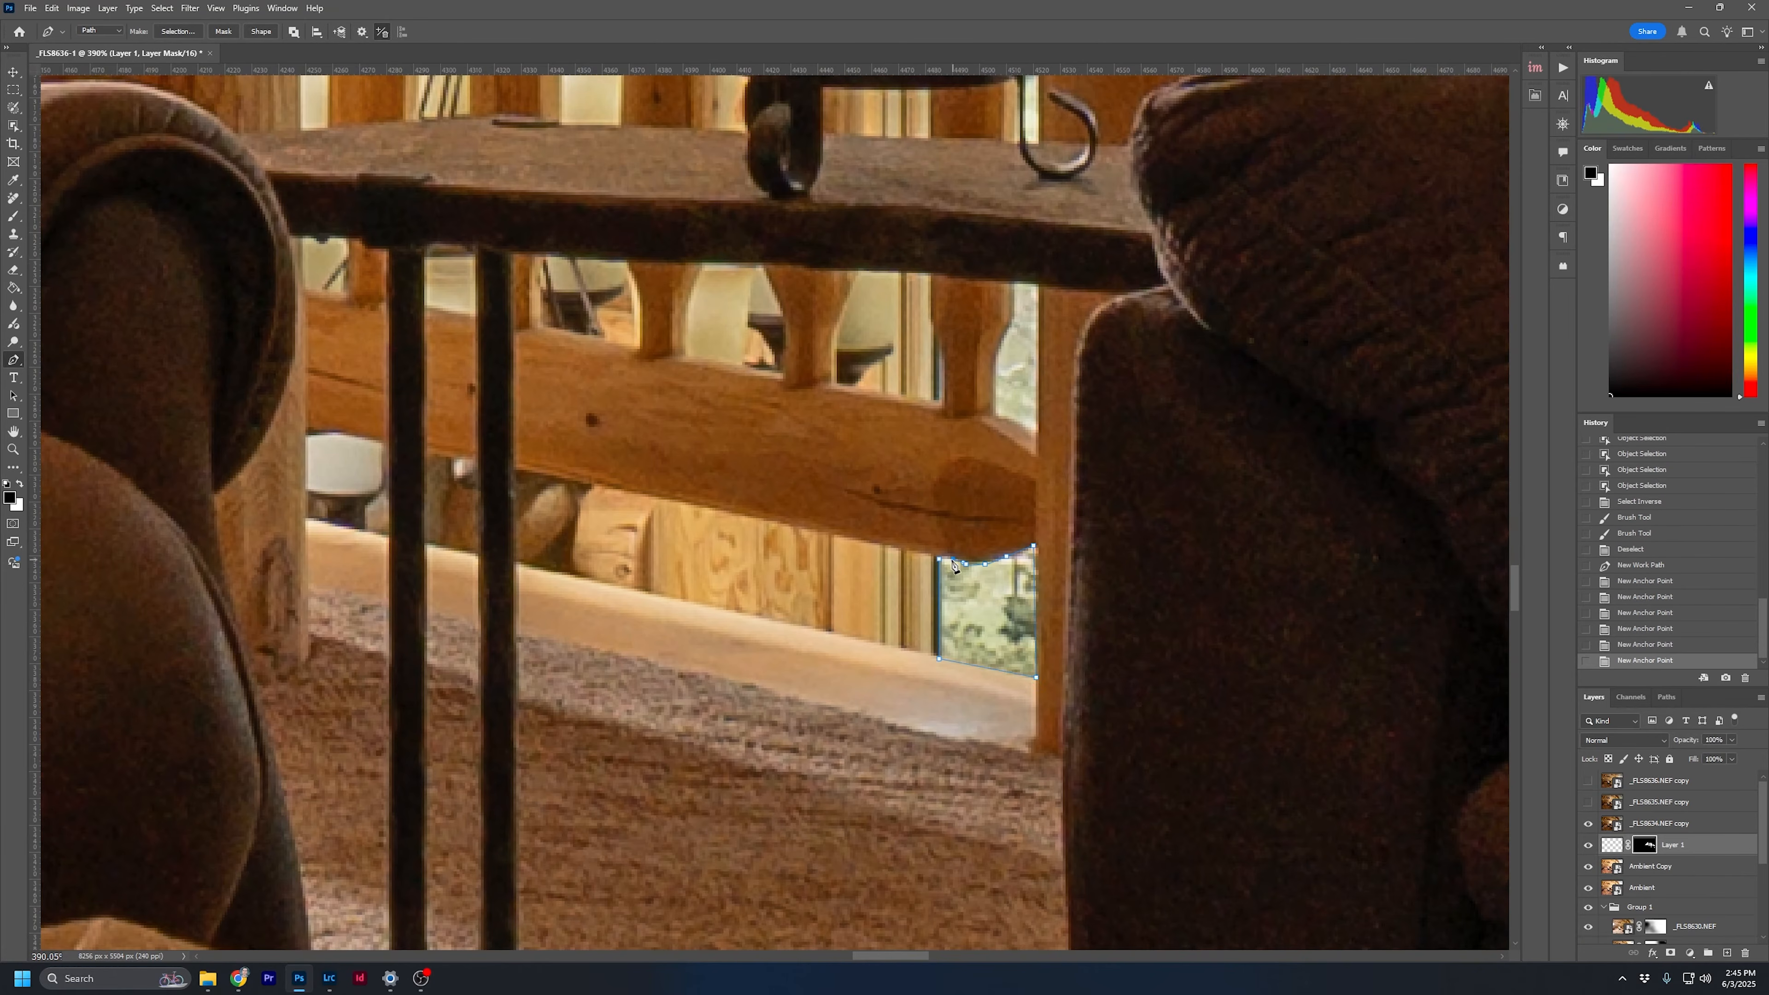
{"action": "left_click", "coordinate": [939, 560]}
{"action": "left_click", "coordinate": [178, 31]}
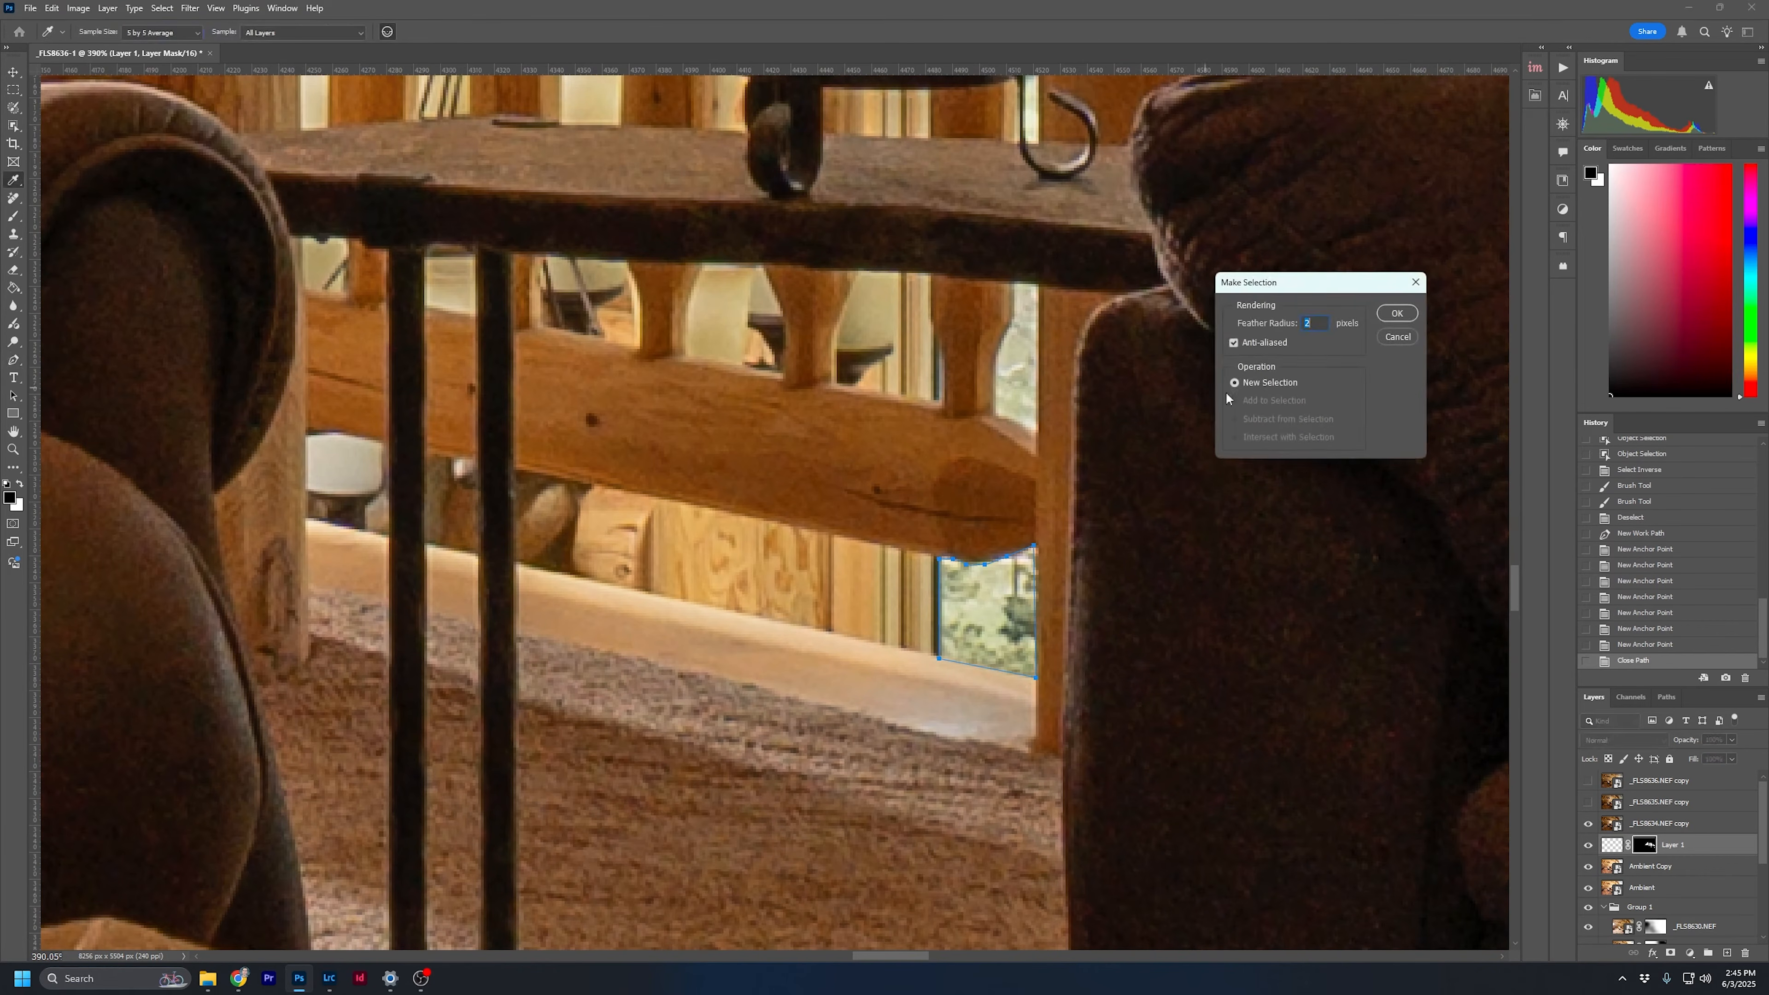
{"action": "left_click", "coordinate": [1397, 312]}
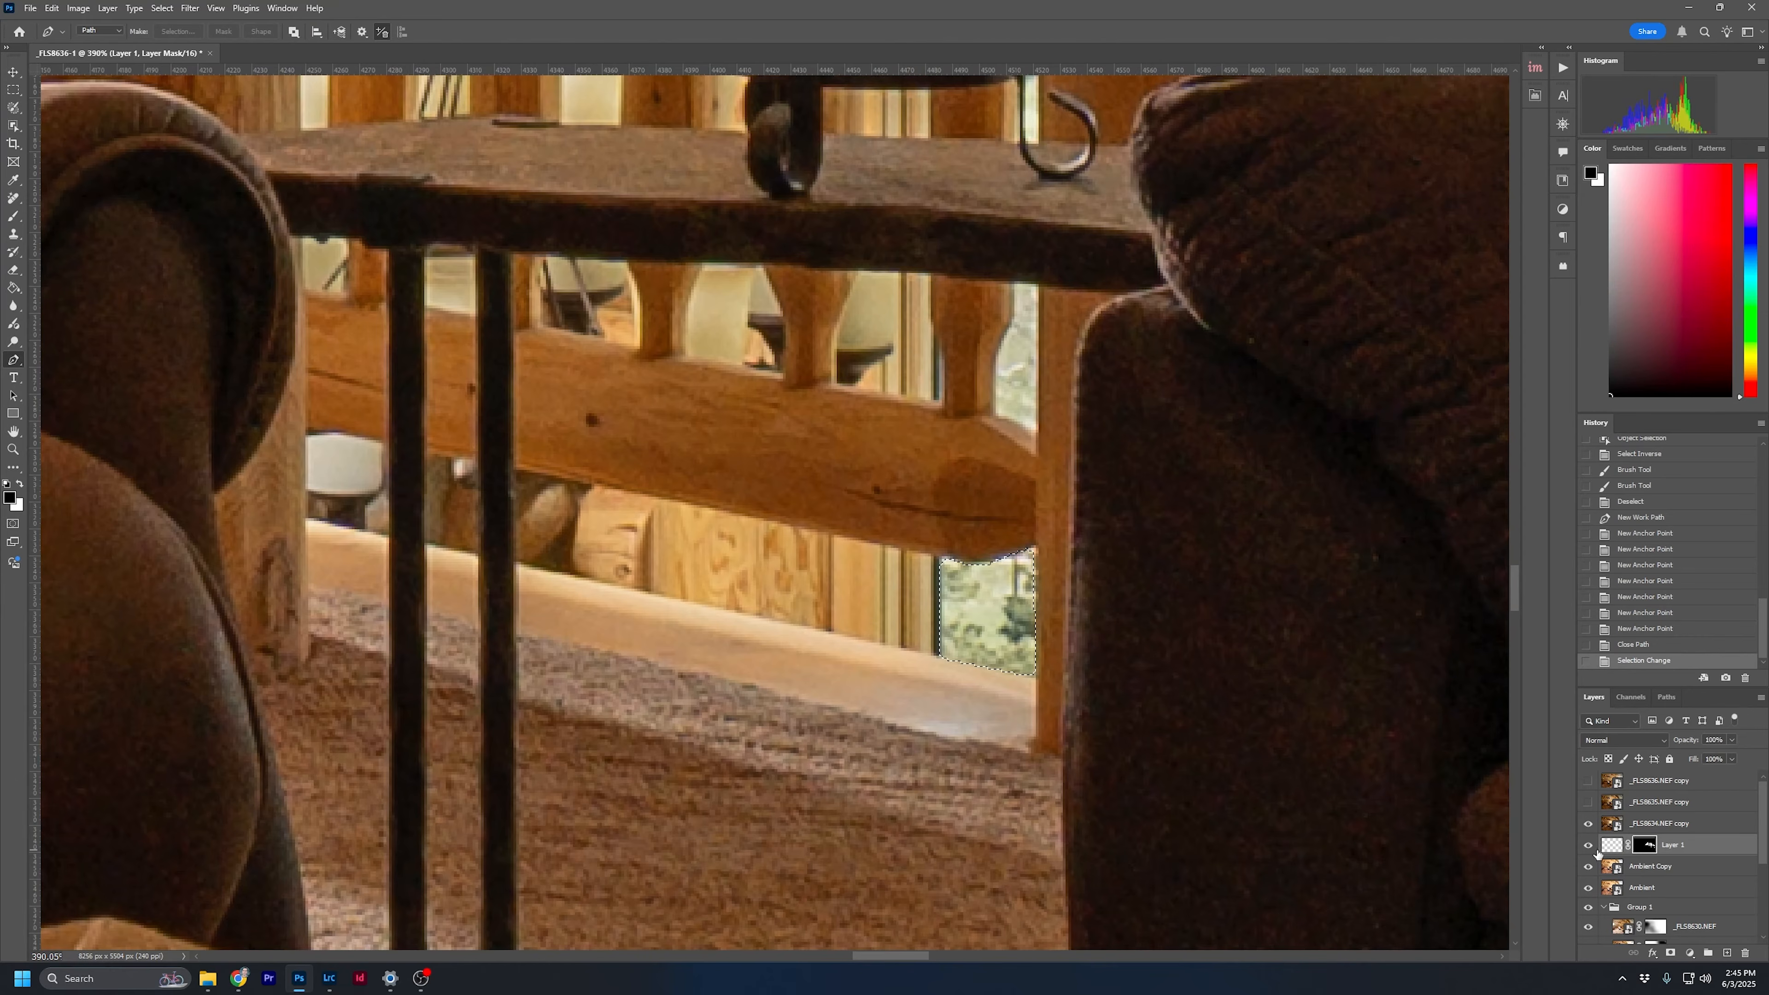
Paint the selected patch under the lower rail white on Layer 1's mask and clear the selection
{"action": "left_click", "coordinate": [1647, 846], "text": "alt"}
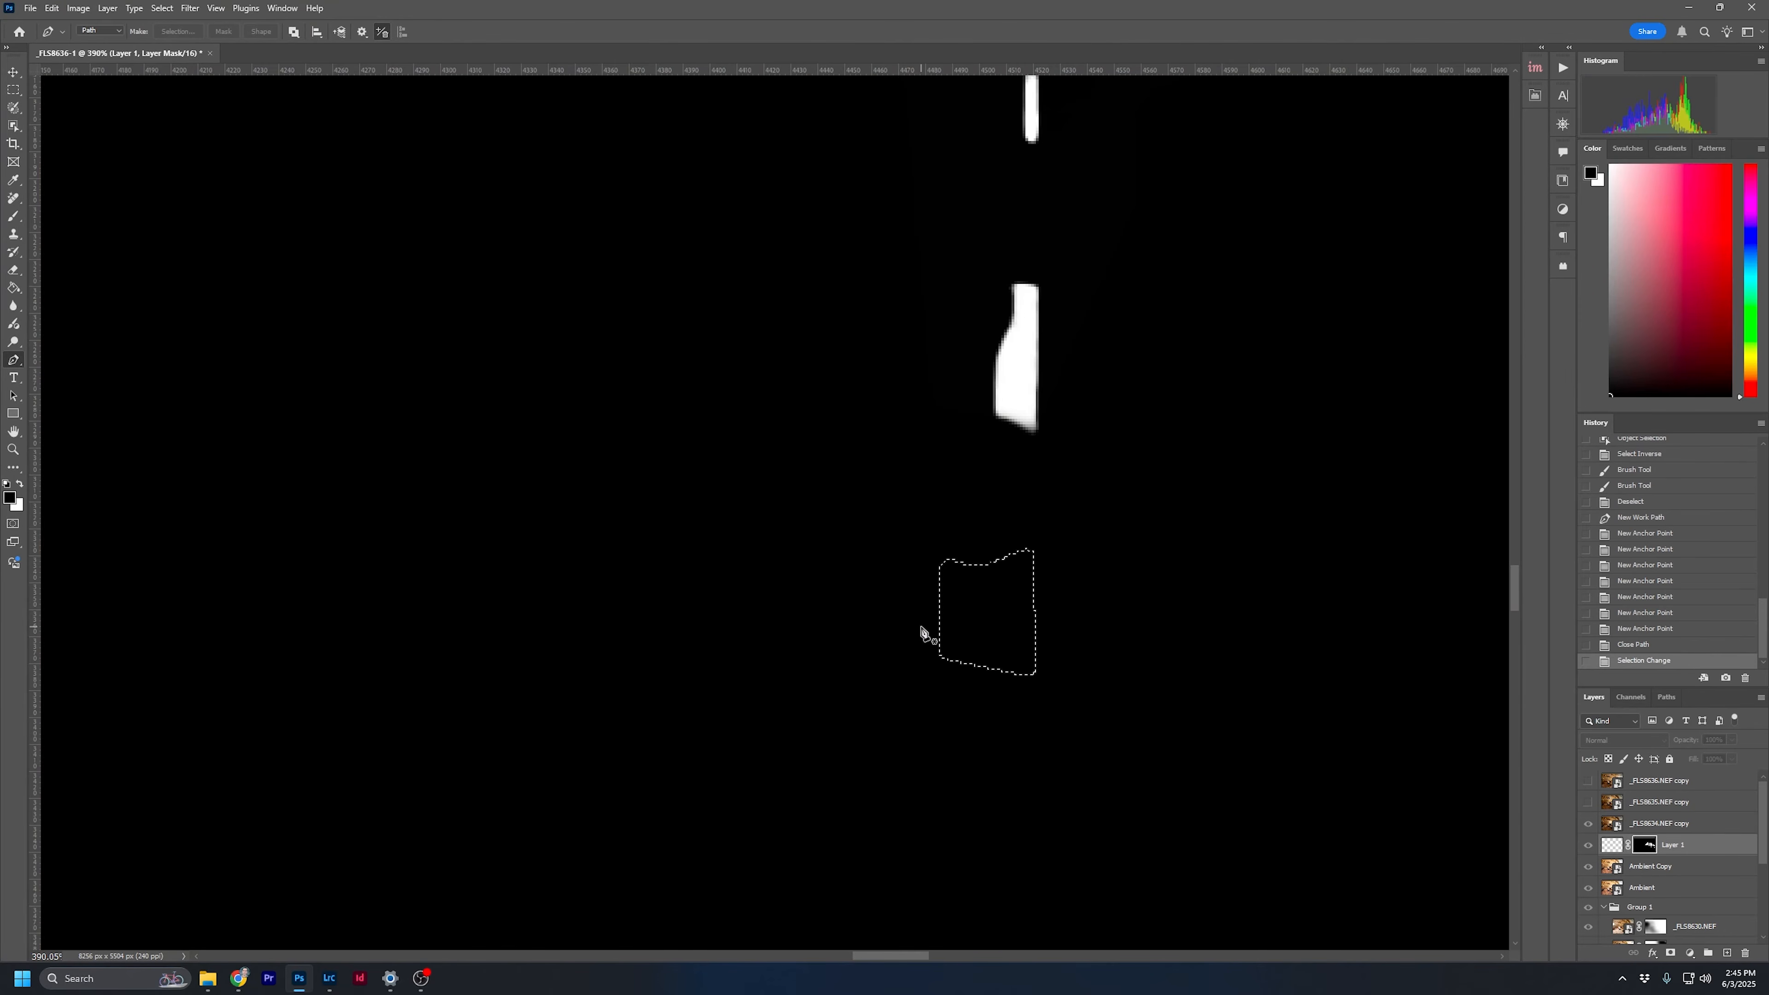
{"action": "key", "text": "x"}
{"action": "key", "text": "b"}
{"action": "key", "text": "bracketleft"}
{"action": "key", "text": "bracketleft"}
{"action": "key", "text": "bracketleft"}
{"action": "key", "text": "bracketleft"}
{"action": "mouse_move", "coordinate": [1099, 718]}
{"action": "left_mouse_down"}
{"action": "mouse_move", "coordinate": [810, 664]}
{"action": "mouse_move", "coordinate": [948, 632]}
{"action": "mouse_move", "coordinate": [1146, 653]}
{"action": "mouse_move", "coordinate": [1034, 644]}
{"action": "left_mouse_up"}
{"action": "key", "text": "ctrl+d"}
Compare Layer 1's mask with the photo across the windows and railing
{"action": "scroll", "coordinate": [1054, 604], "scroll_direction": "down", "scroll_amount": 10, "text": "alt"}
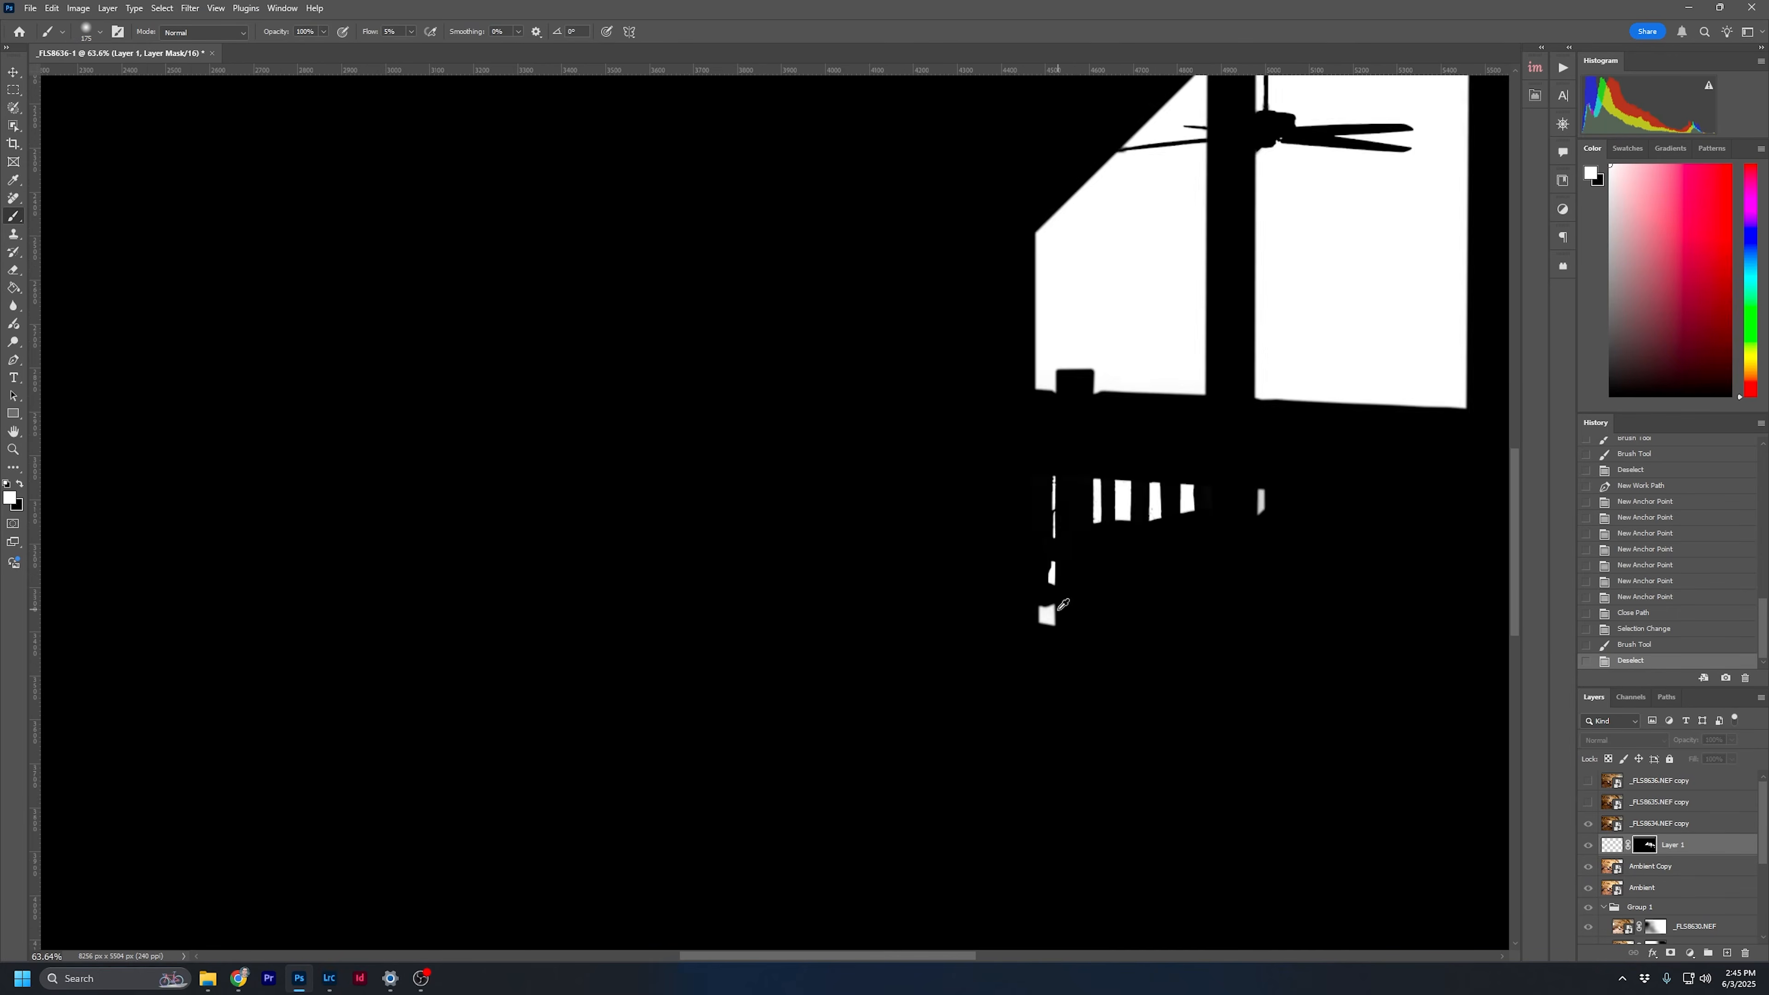
{"action": "scroll", "coordinate": [1064, 604], "scroll_direction": "down", "scroll_amount": 4, "text": "alt"}
{"action": "left_click", "coordinate": [1645, 845], "text": "alt"}
{"action": "left_click_drag", "start_coordinate": [876, 530], "coordinate": [378, 588]}
{"action": "left_click_drag", "start_coordinate": [974, 592], "coordinate": [765, 446]}
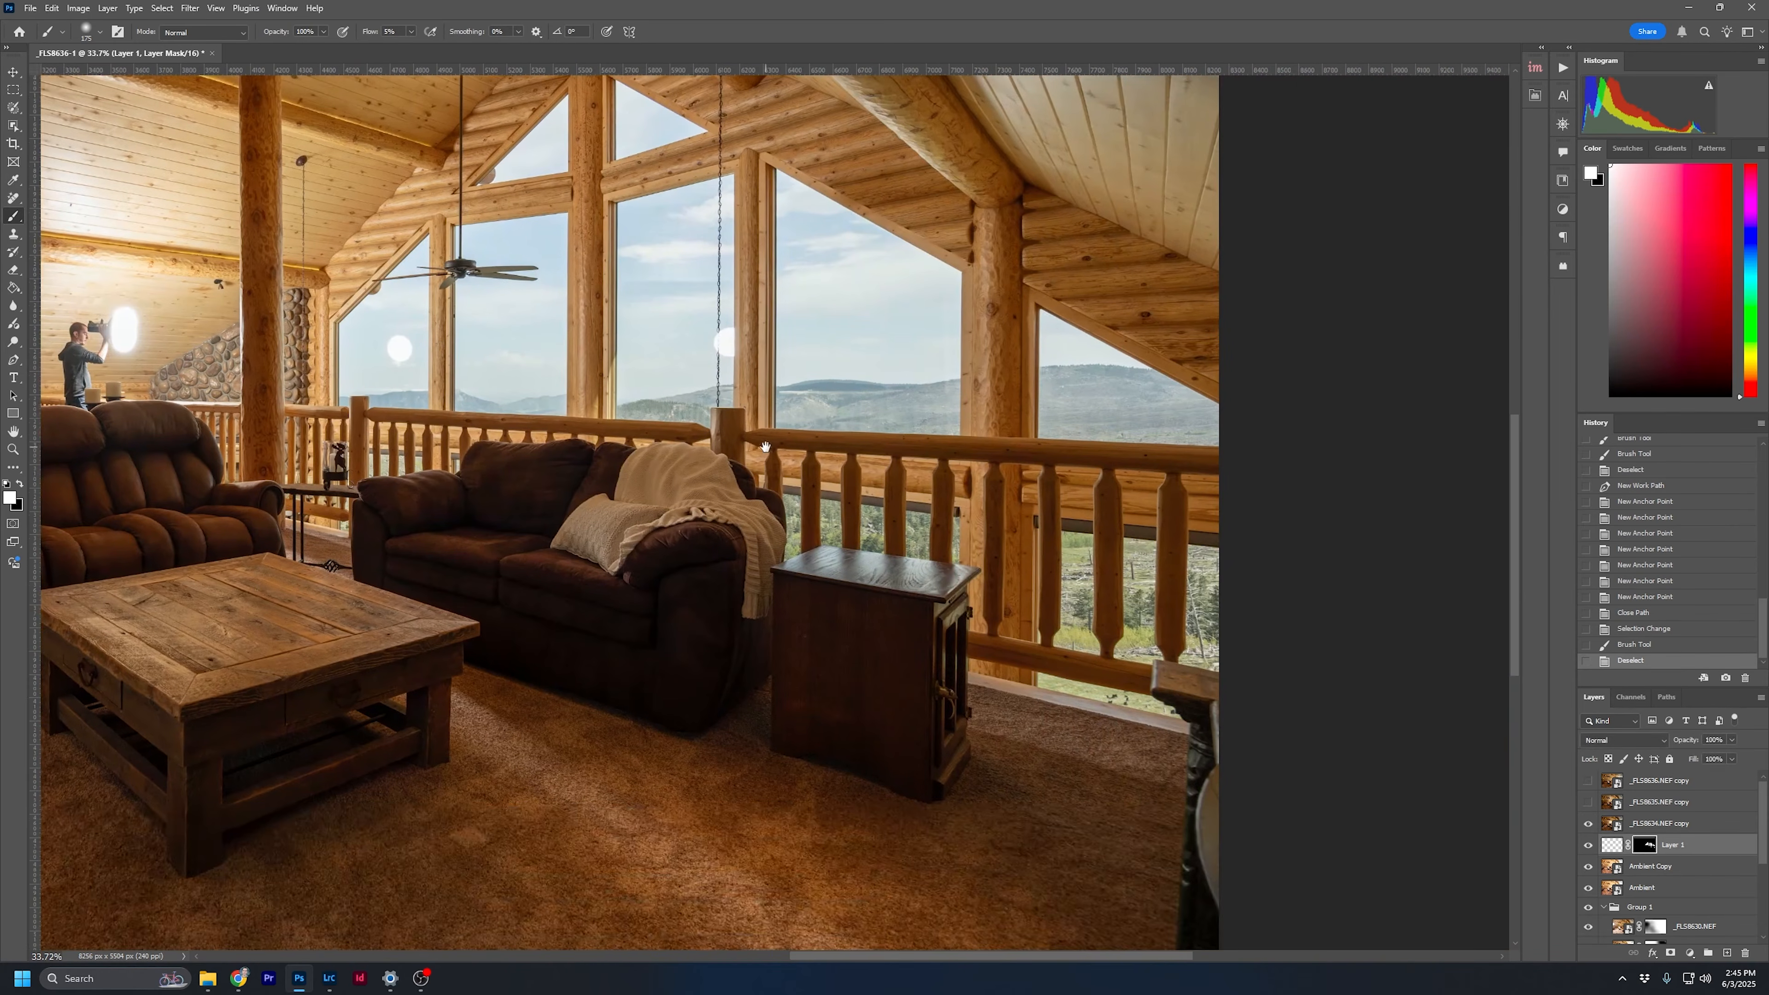
{"action": "left_click", "coordinate": [1648, 849], "text": "alt"}
{"action": "left_click", "coordinate": [1648, 848], "text": "alt"}
{"action": "left_click", "coordinate": [1648, 849], "text": "alt"}
{"action": "left_click", "coordinate": [1648, 849], "text": "alt"}
Load Layer 1's mask as a selection and add it as a layer mask to the _FLS8634.NEF copy layer
{"action": "left_click", "coordinate": [1647, 849], "text": "ctrl"}
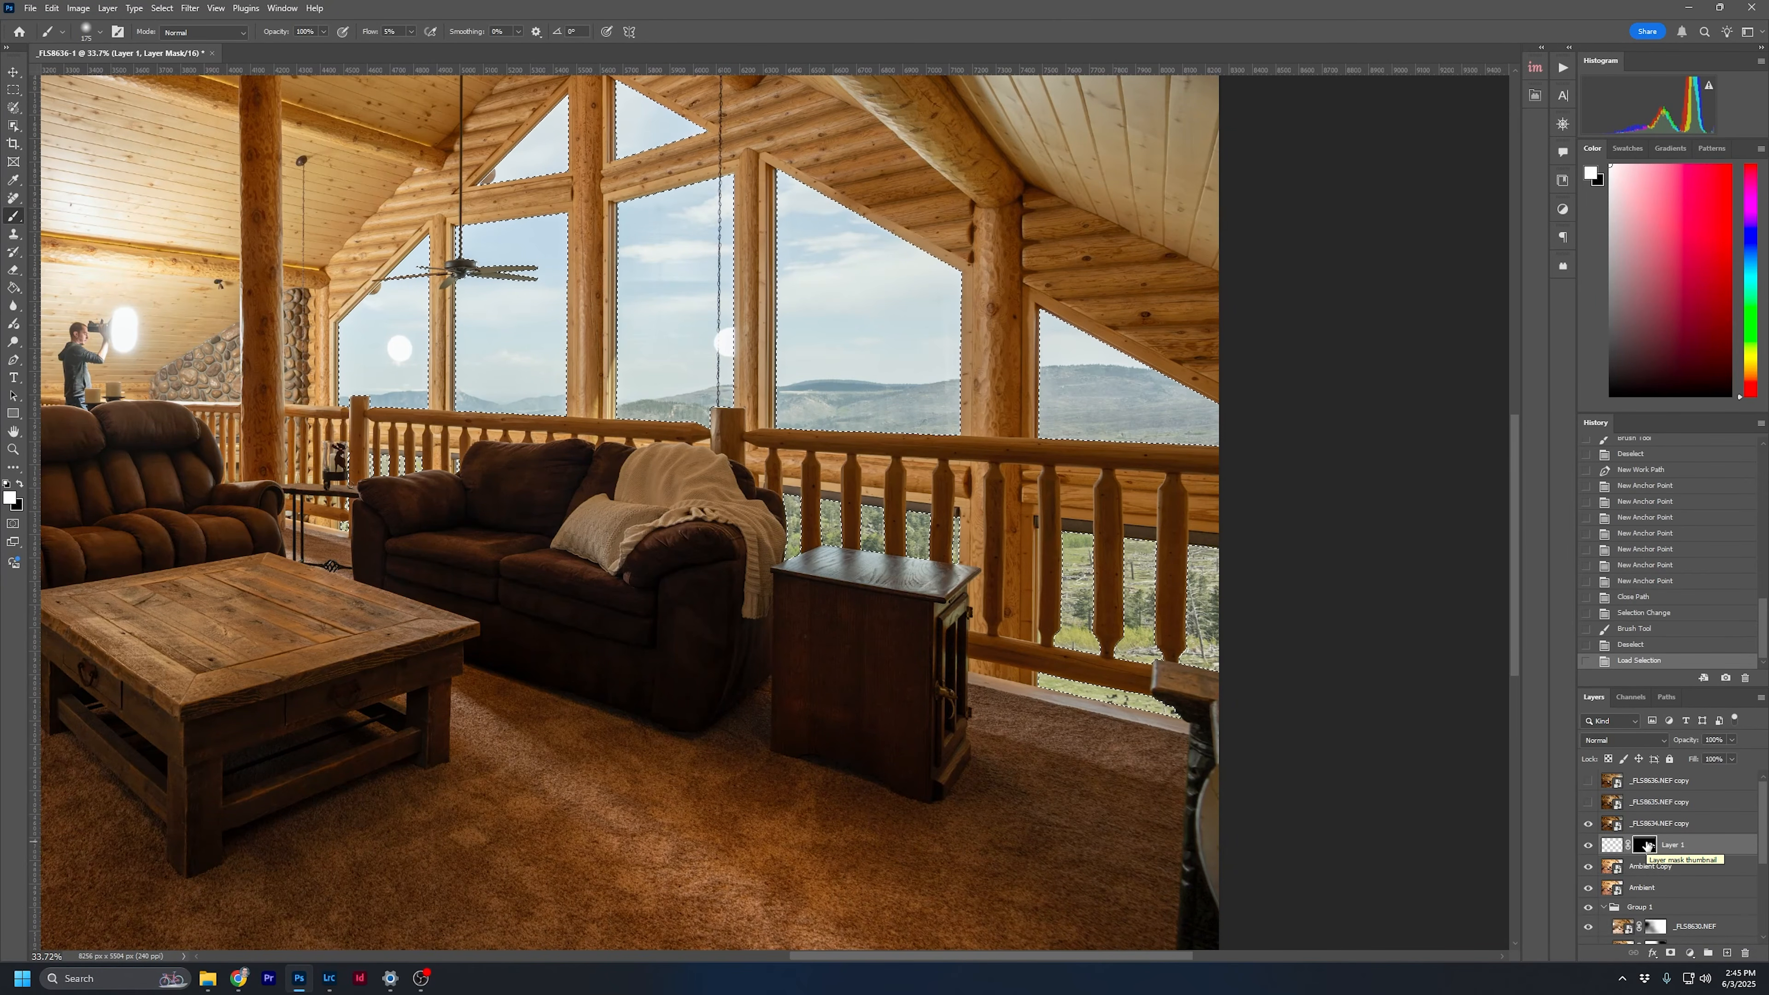
{"action": "left_click", "coordinate": [1658, 823]}
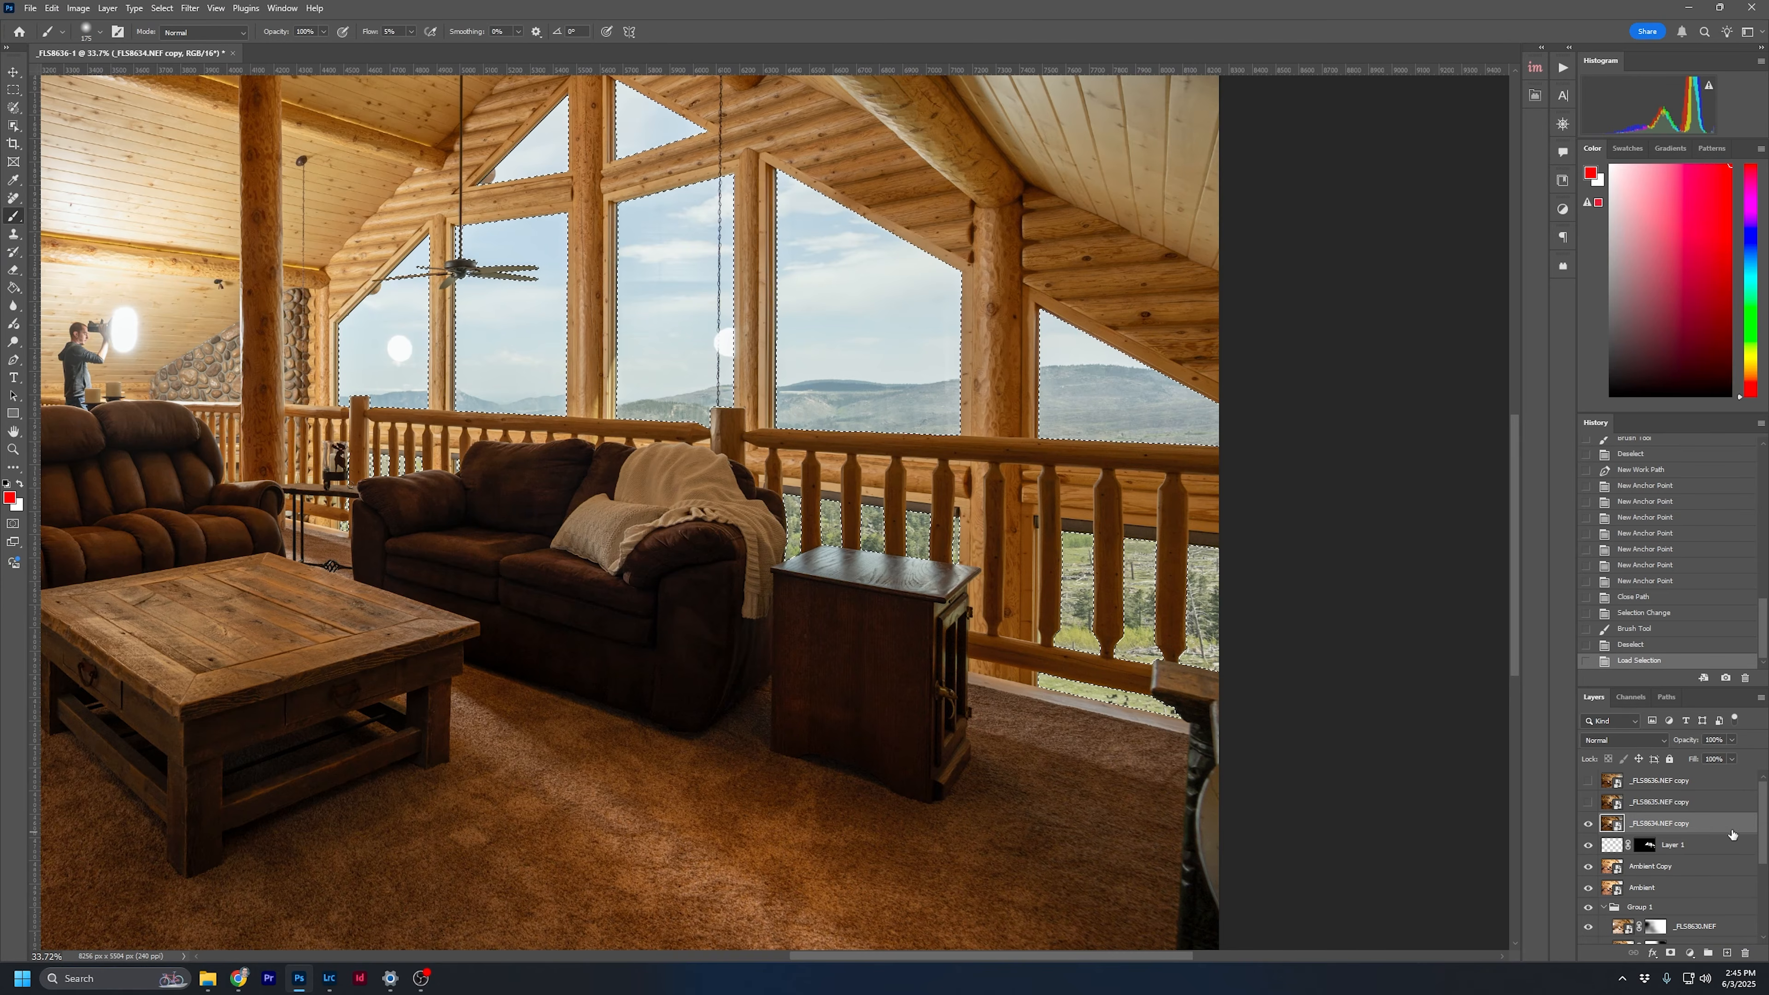
{"action": "left_click", "coordinate": [1670, 952]}
{"action": "key", "text": "ctrl+i"}
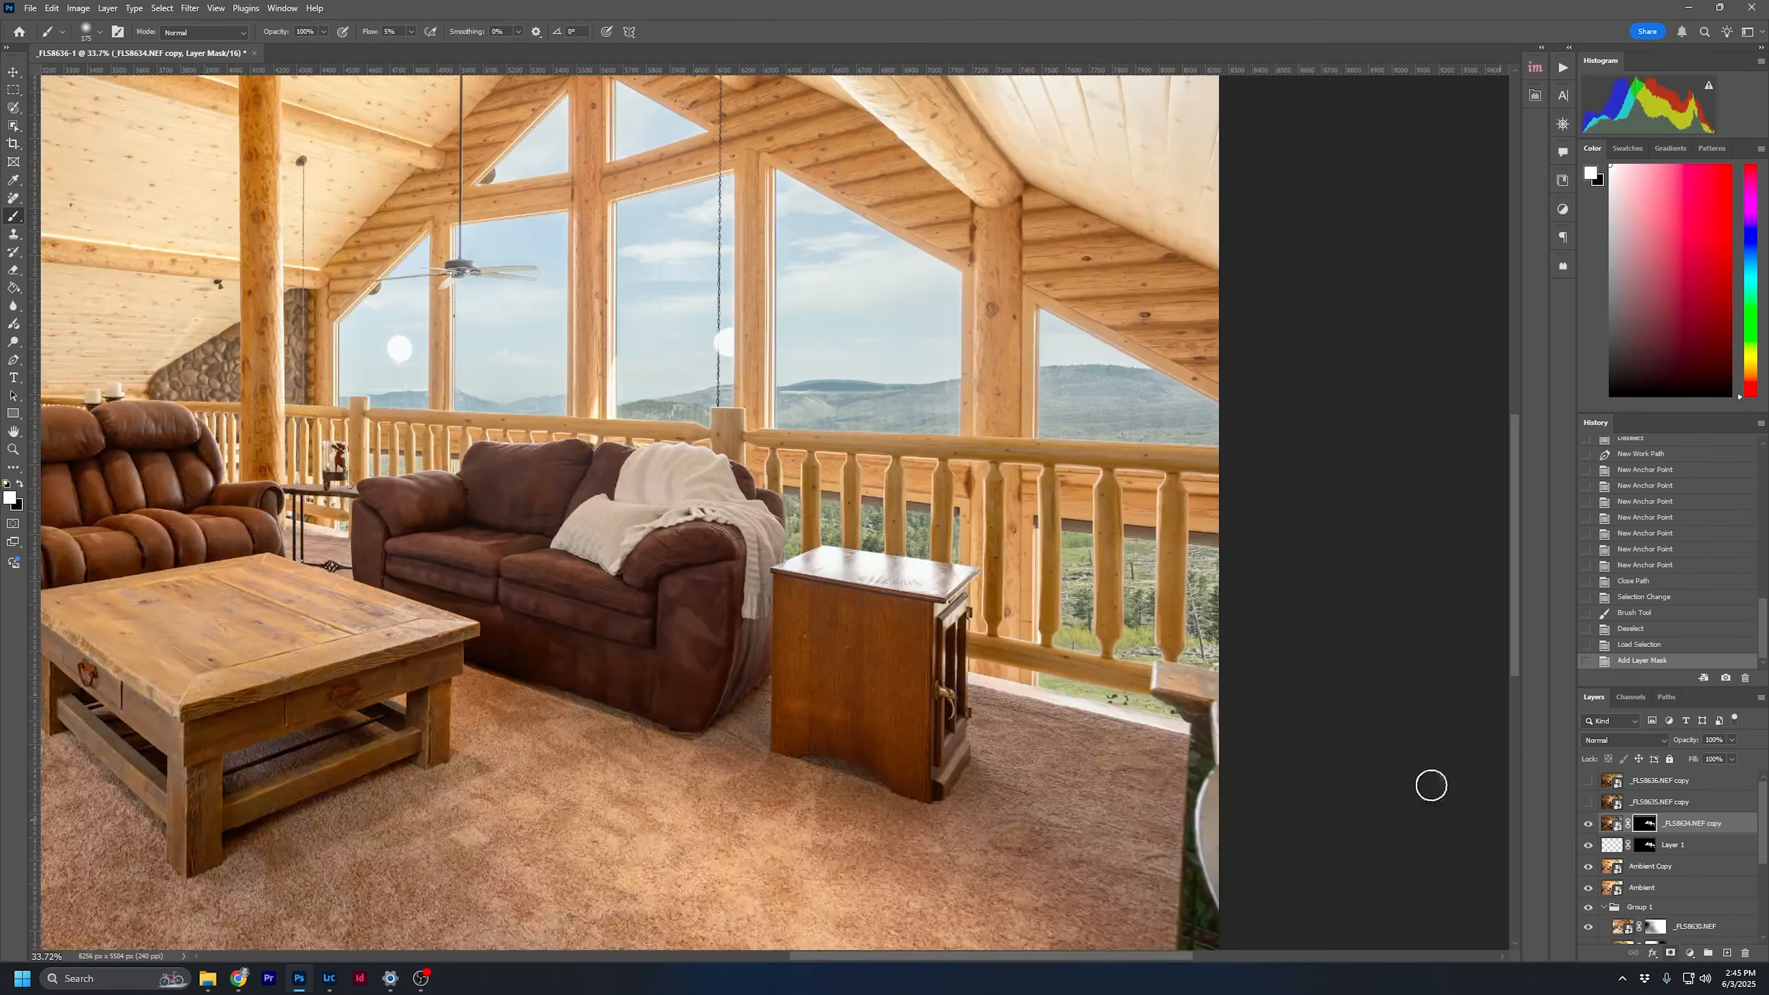
Compare the window area with and without the _FLS8634.NEF copy layer
{"action": "key", "text": "h"}
{"action": "left_click_drag", "start_coordinate": [683, 431], "coordinate": [1002, 474]}
{"action": "left_click", "coordinate": [1588, 824]}
{"action": "left_click", "coordinate": [1588, 824]}
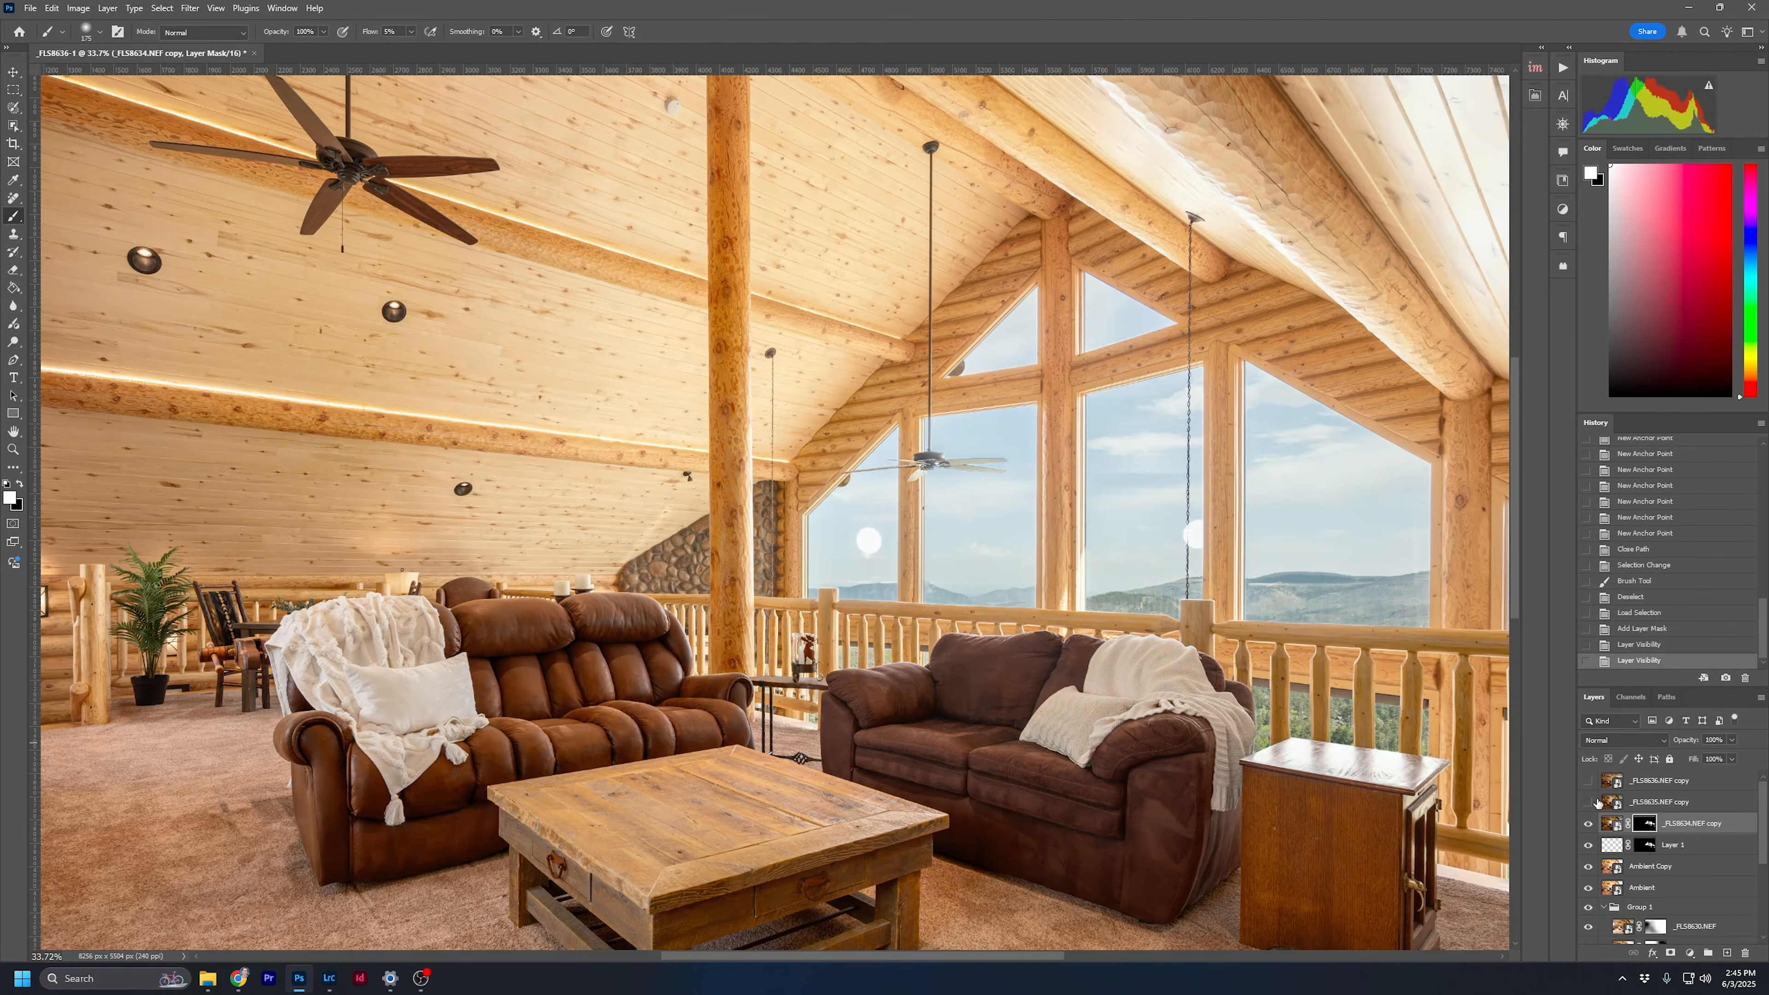
{"action": "left_click_drag", "start_coordinate": [1199, 582], "coordinate": [944, 451]}
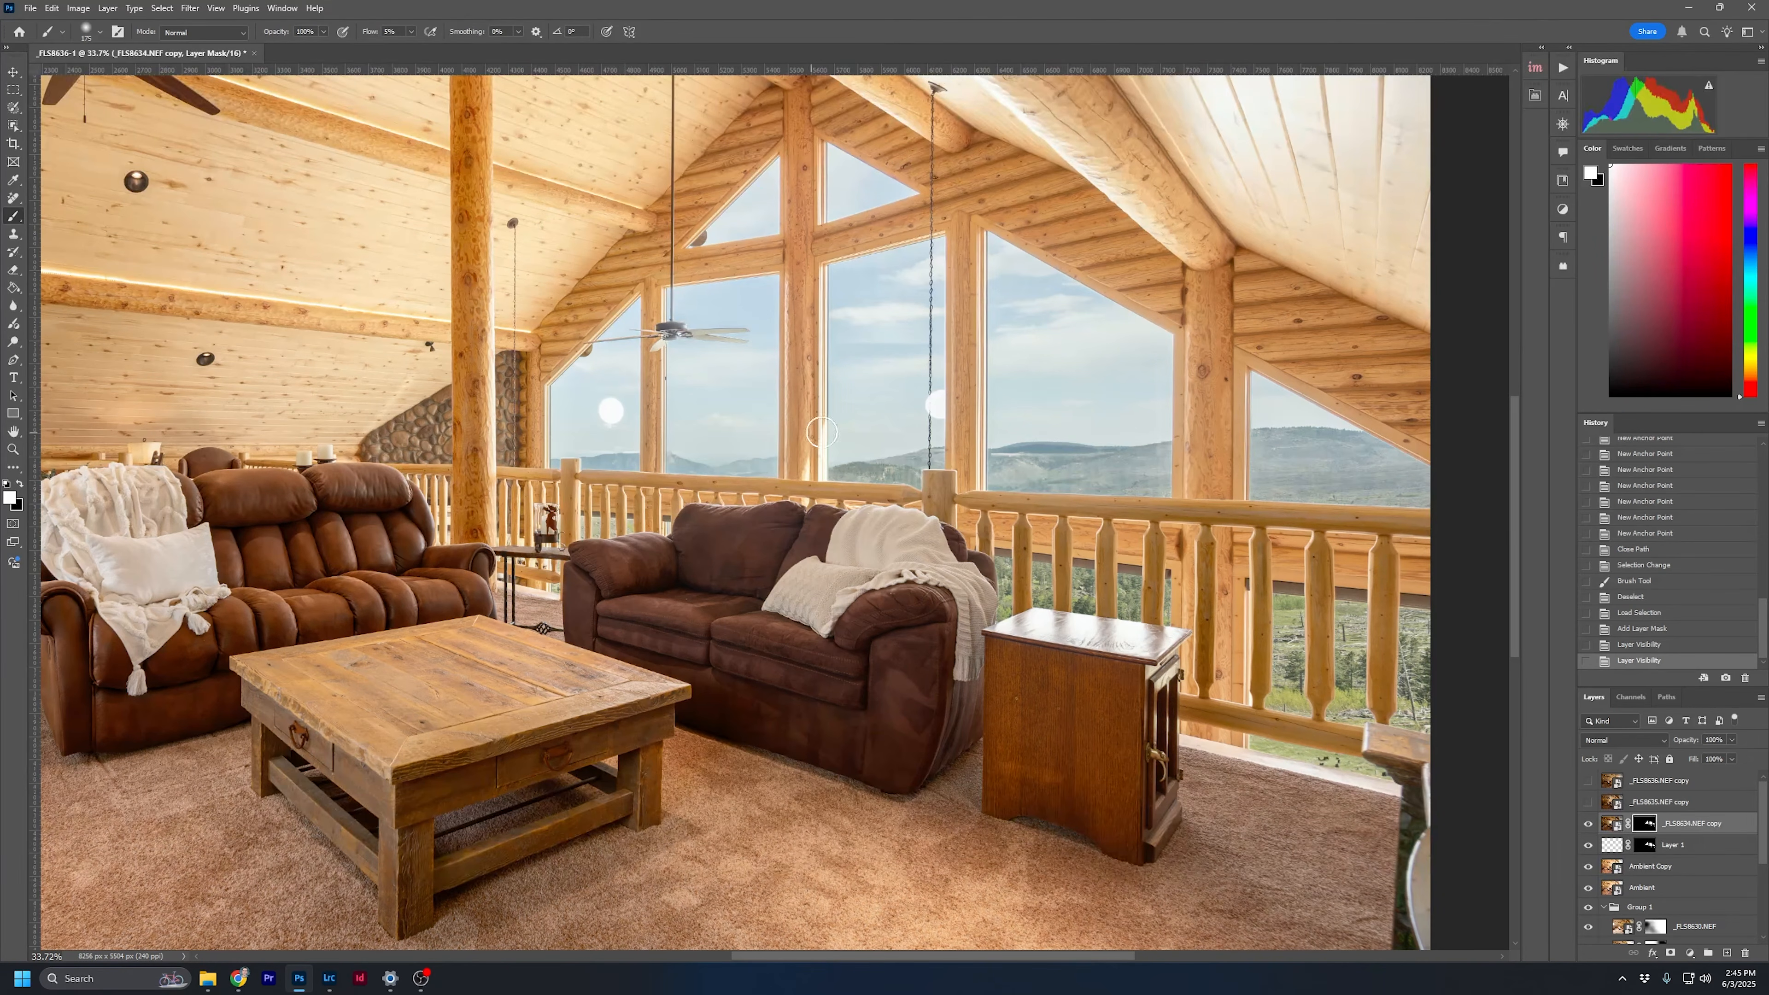
{"action": "left_click", "coordinate": [1587, 824]}
{"action": "left_click", "coordinate": [1587, 825]}
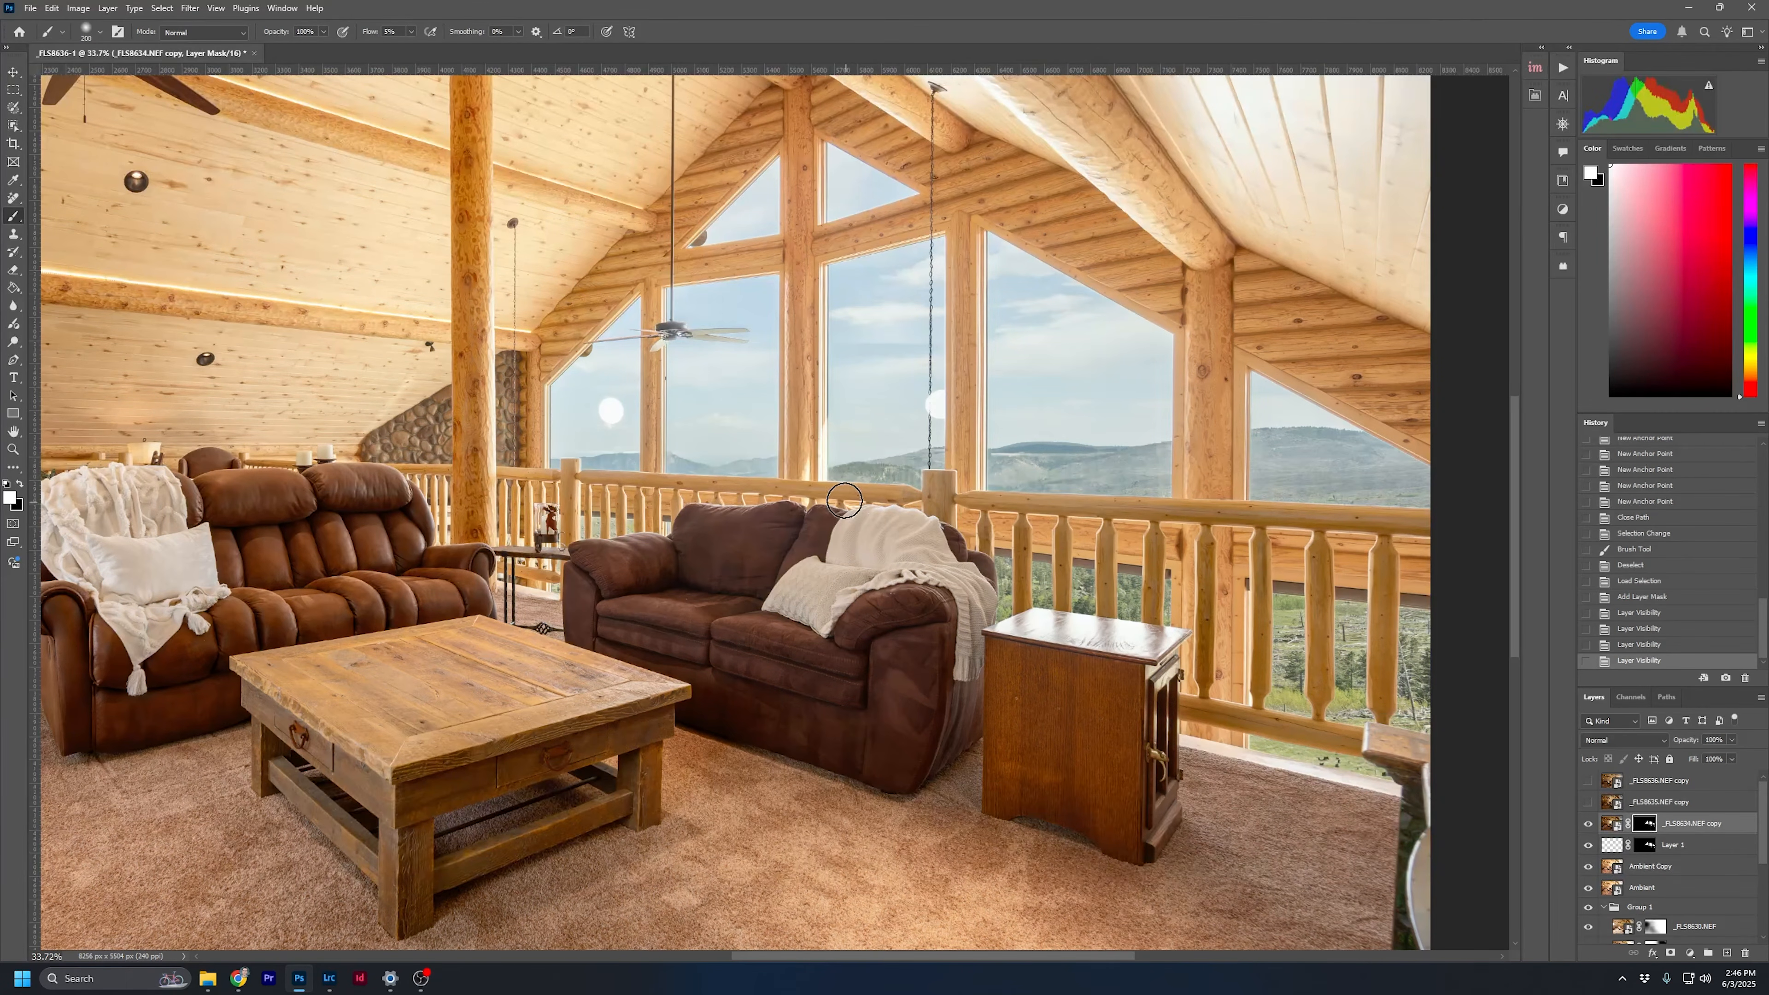
Brush white on the _FLS8634.NEF copy mask over the window frames and surrounding log walls, enlarging the soft brush as needed
{"action": "key", "text": "bracketright"}
{"action": "key", "text": "bracketright"}
{"action": "mouse_move", "coordinate": [808, 449]}
{"action": "left_mouse_down"}
{"action": "mouse_move", "coordinate": [815, 543]}
{"action": "mouse_move", "coordinate": [801, 344]}
{"action": "left_mouse_up"}
{"action": "mouse_move", "coordinate": [537, 394]}
{"action": "left_mouse_down"}
{"action": "mouse_move", "coordinate": [554, 336]}
{"action": "mouse_move", "coordinate": [639, 236]}
{"action": "left_mouse_up"}
{"action": "mouse_move", "coordinate": [834, 80]}
{"action": "left_mouse_down"}
{"action": "mouse_move", "coordinate": [588, 288]}
{"action": "mouse_move", "coordinate": [771, 155]}
{"action": "left_mouse_up"}
{"action": "mouse_move", "coordinate": [963, 142]}
{"action": "left_mouse_down"}
{"action": "mouse_move", "coordinate": [782, 105]}
{"action": "mouse_move", "coordinate": [1196, 218]}
{"action": "left_mouse_up"}
{"action": "left_click_drag", "start_coordinate": [1086, 227], "coordinate": [1094, 243]}
{"action": "key", "text": "bracketright"}
{"action": "key", "text": "bracketright"}
{"action": "key", "text": "bracketright"}
{"action": "mouse_move", "coordinate": [962, 178]}
{"action": "left_mouse_down"}
{"action": "mouse_move", "coordinate": [889, 115]}
{"action": "mouse_move", "coordinate": [1307, 185]}
{"action": "mouse_move", "coordinate": [1015, 153]}
{"action": "left_mouse_up"}
{"action": "key", "text": "bracketright"}
{"action": "key", "text": "bracketright"}
{"action": "key", "text": "bracketright"}
{"action": "mouse_move", "coordinate": [1277, 372]}
{"action": "left_mouse_down"}
{"action": "mouse_move", "coordinate": [955, 152]}
{"action": "mouse_move", "coordinate": [1208, 519]}
{"action": "left_mouse_up"}
Try one larger white brush stroke on the _FLS8634.NEF copy mask over the window frame and log wall
{"action": "key", "text": "bracketright"}
{"action": "left_click_drag", "start_coordinate": [1192, 327], "coordinate": [1307, 406]}
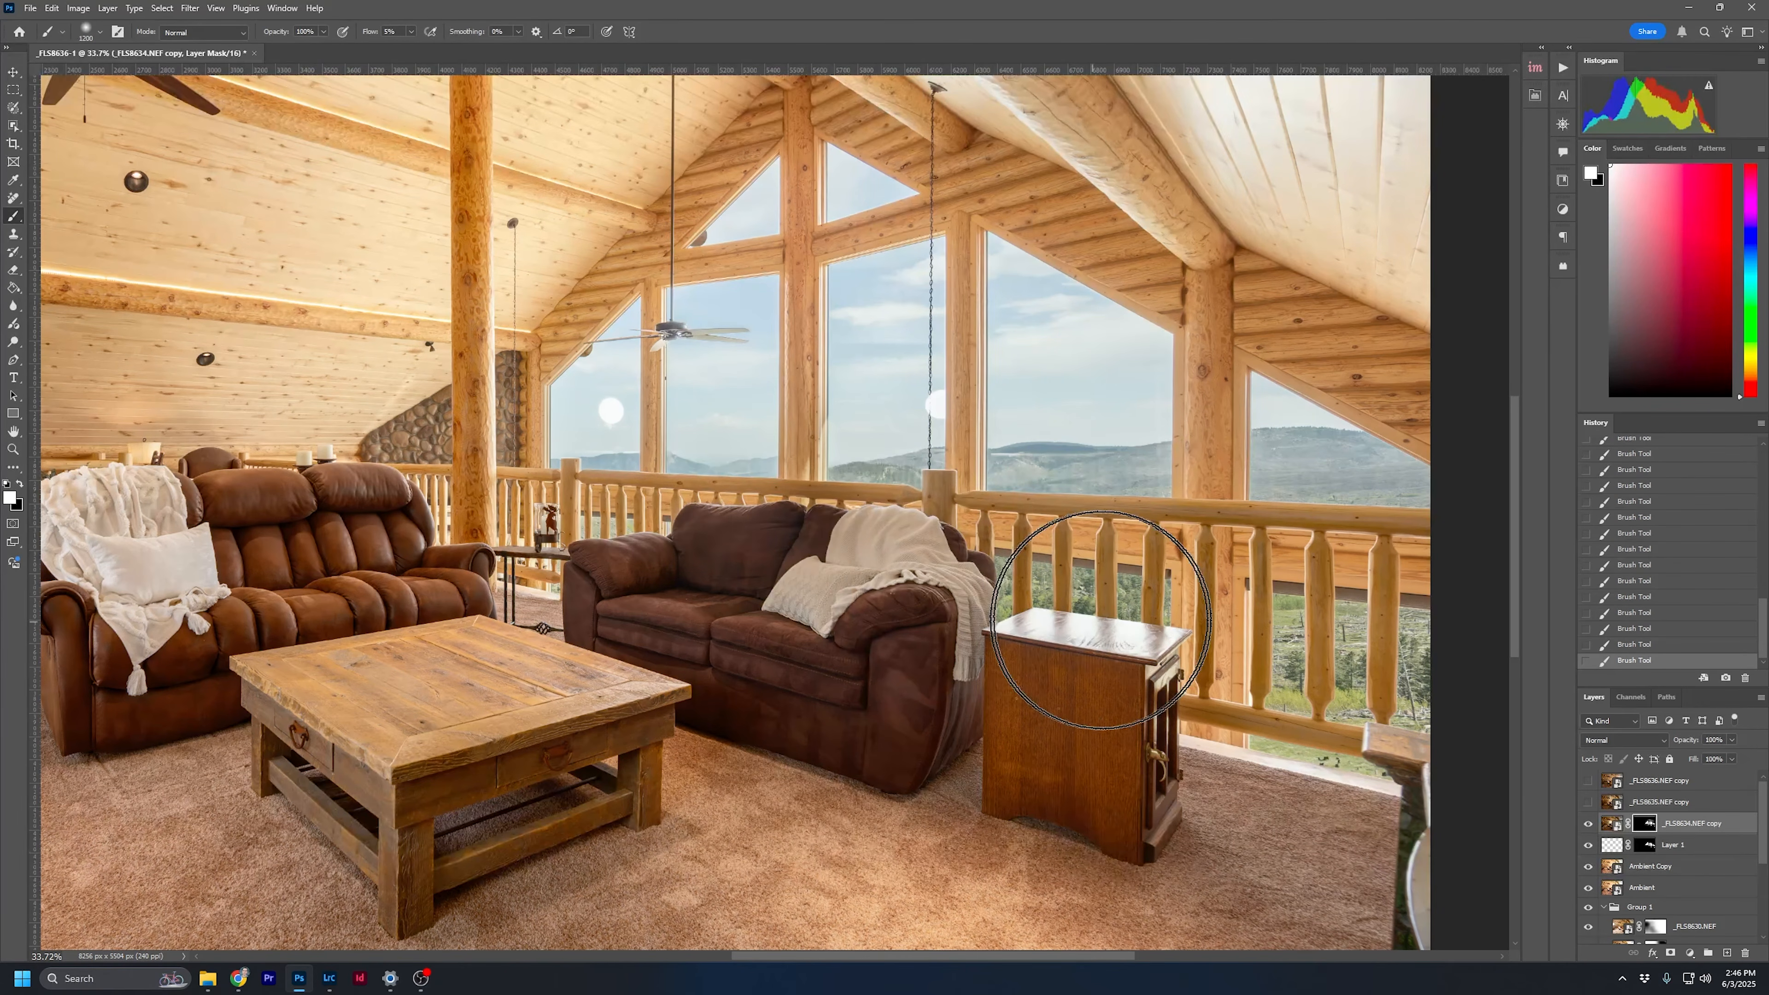
{"action": "key", "text": "ctrl+z"}
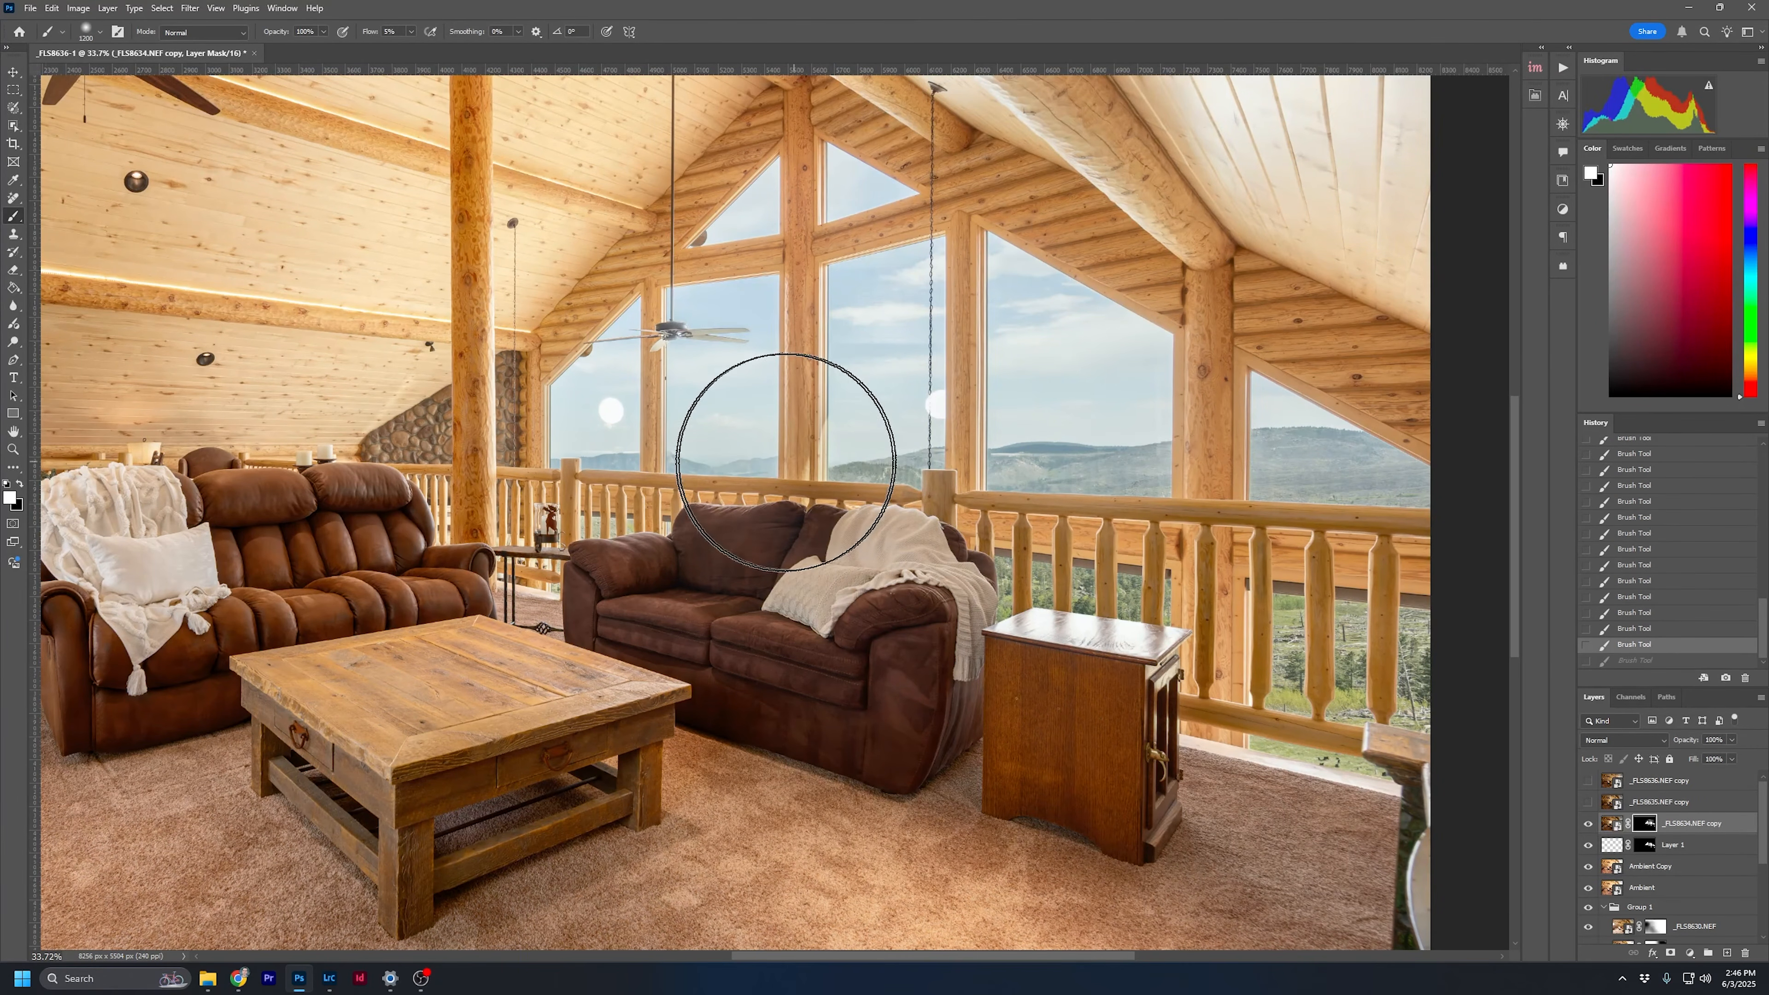
{"action": "key", "text": "bracketleft"}
{"action": "key", "text": "bracketleft"}
{"action": "key", "text": "bracketleft"}
{"action": "key", "text": "bracketleft"}
{"action": "key", "text": "bracketleft"}
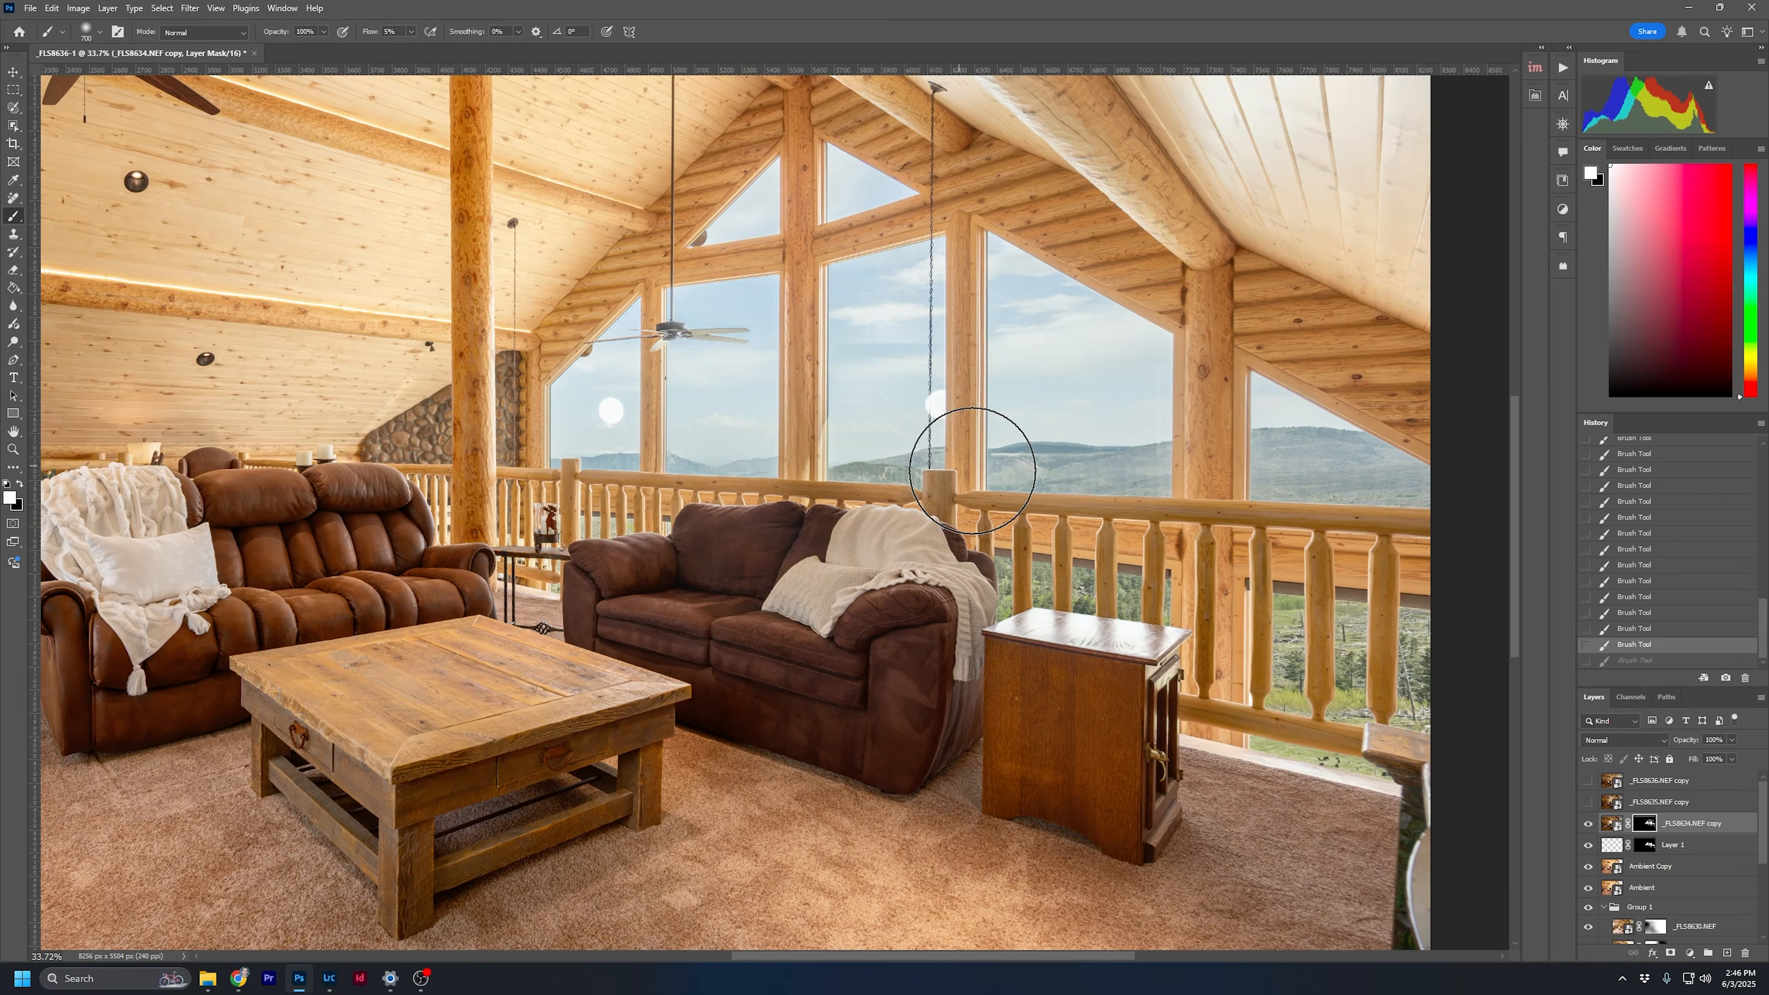
{"action": "key", "text": "ctrl+z"}
{"action": "key", "text": "ctrl+shift+z"}
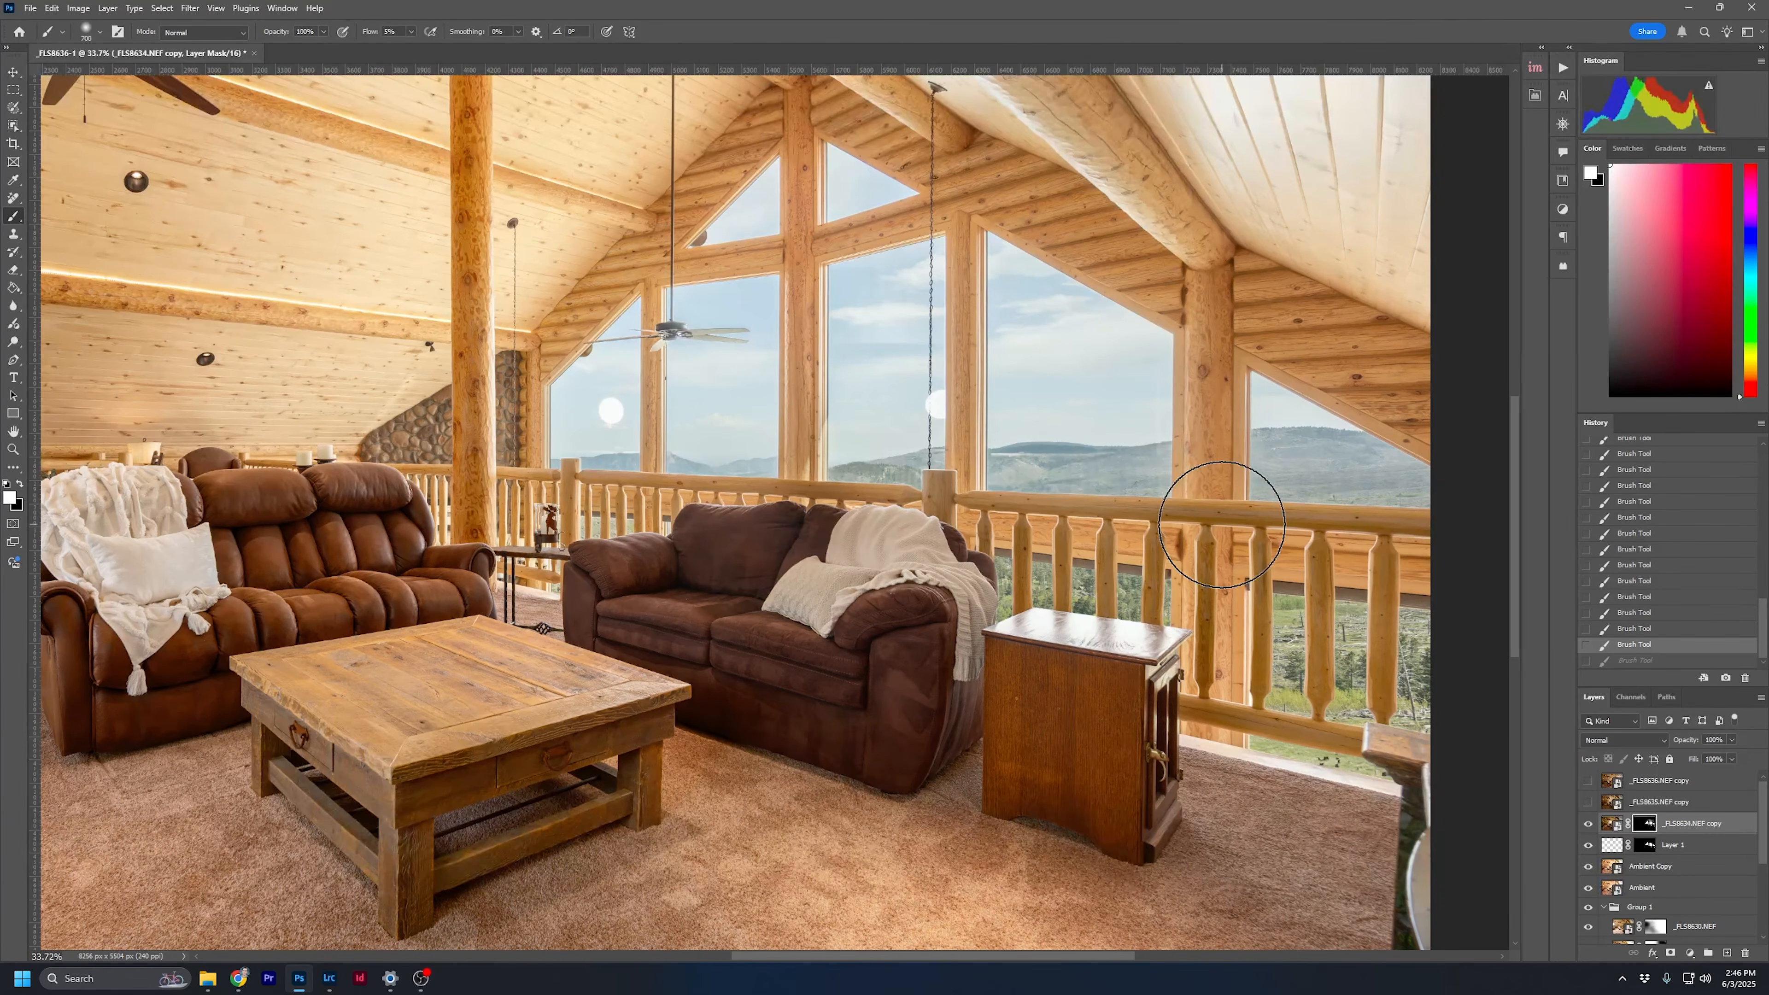
Show the _FLS8635.NEF copy layer and hide its content with a black layer mask
{"action": "left_click", "coordinate": [1588, 802]}
{"action": "left_click", "coordinate": [1611, 801]}
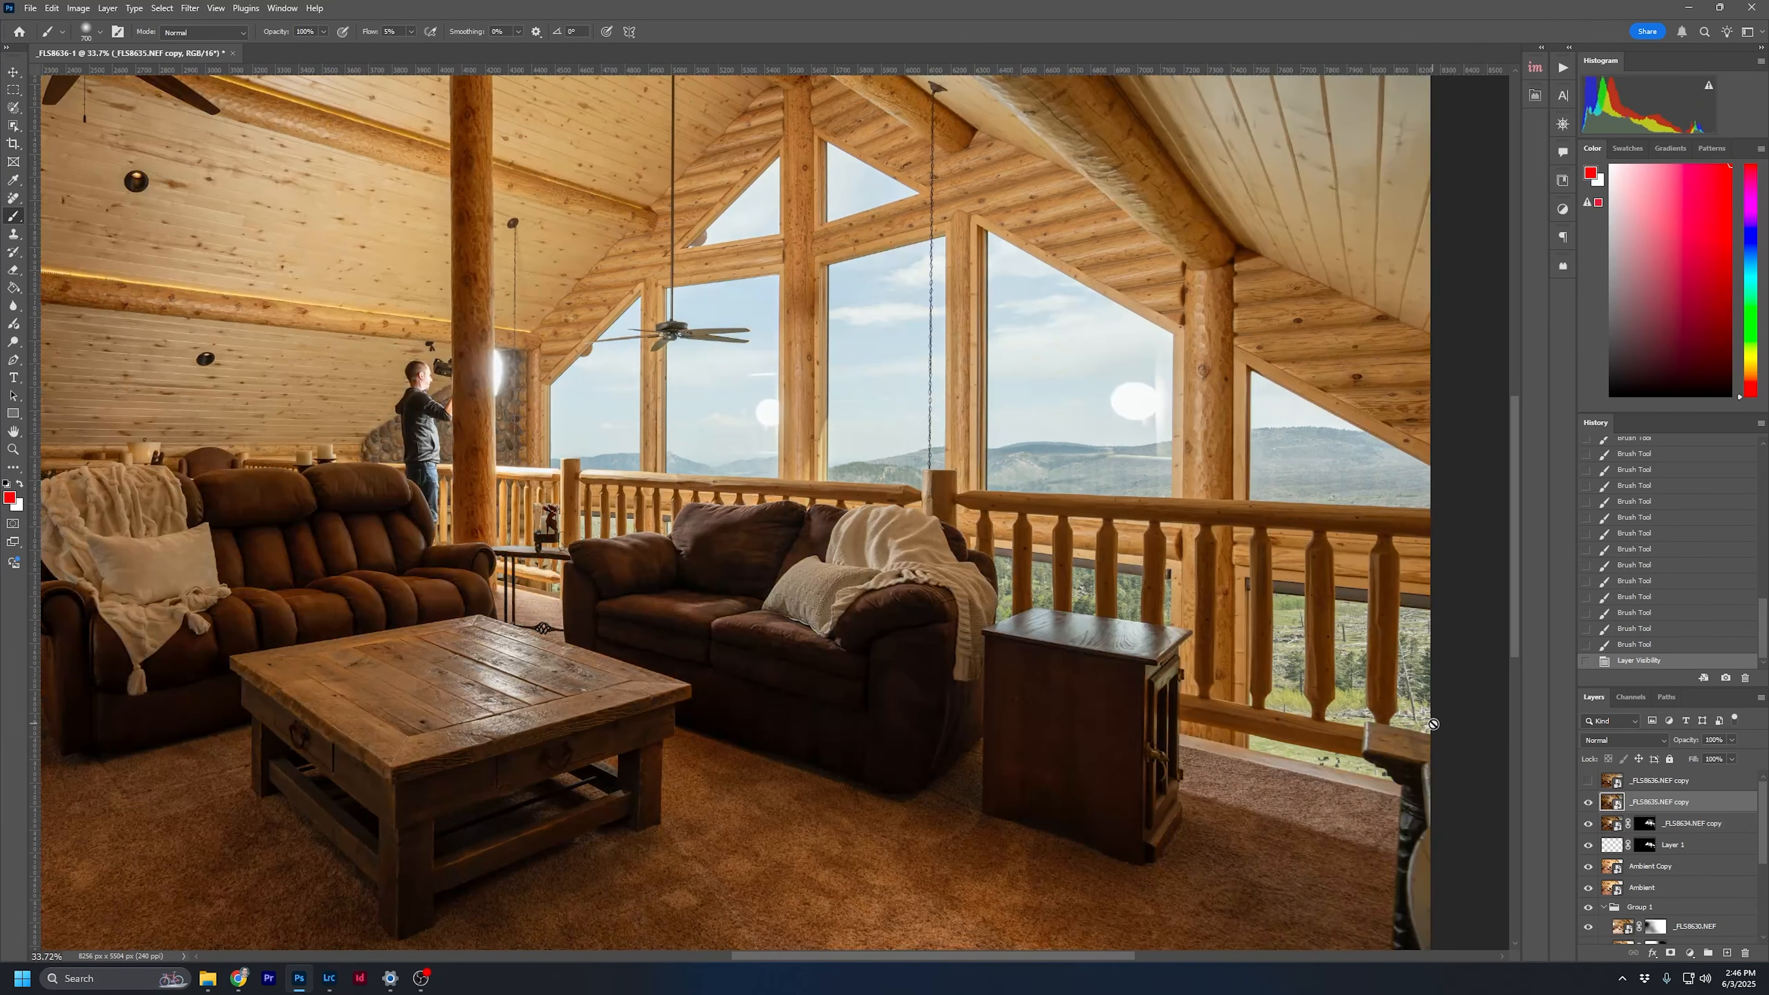
{"action": "left_click", "coordinate": [1668, 953], "text": "alt"}
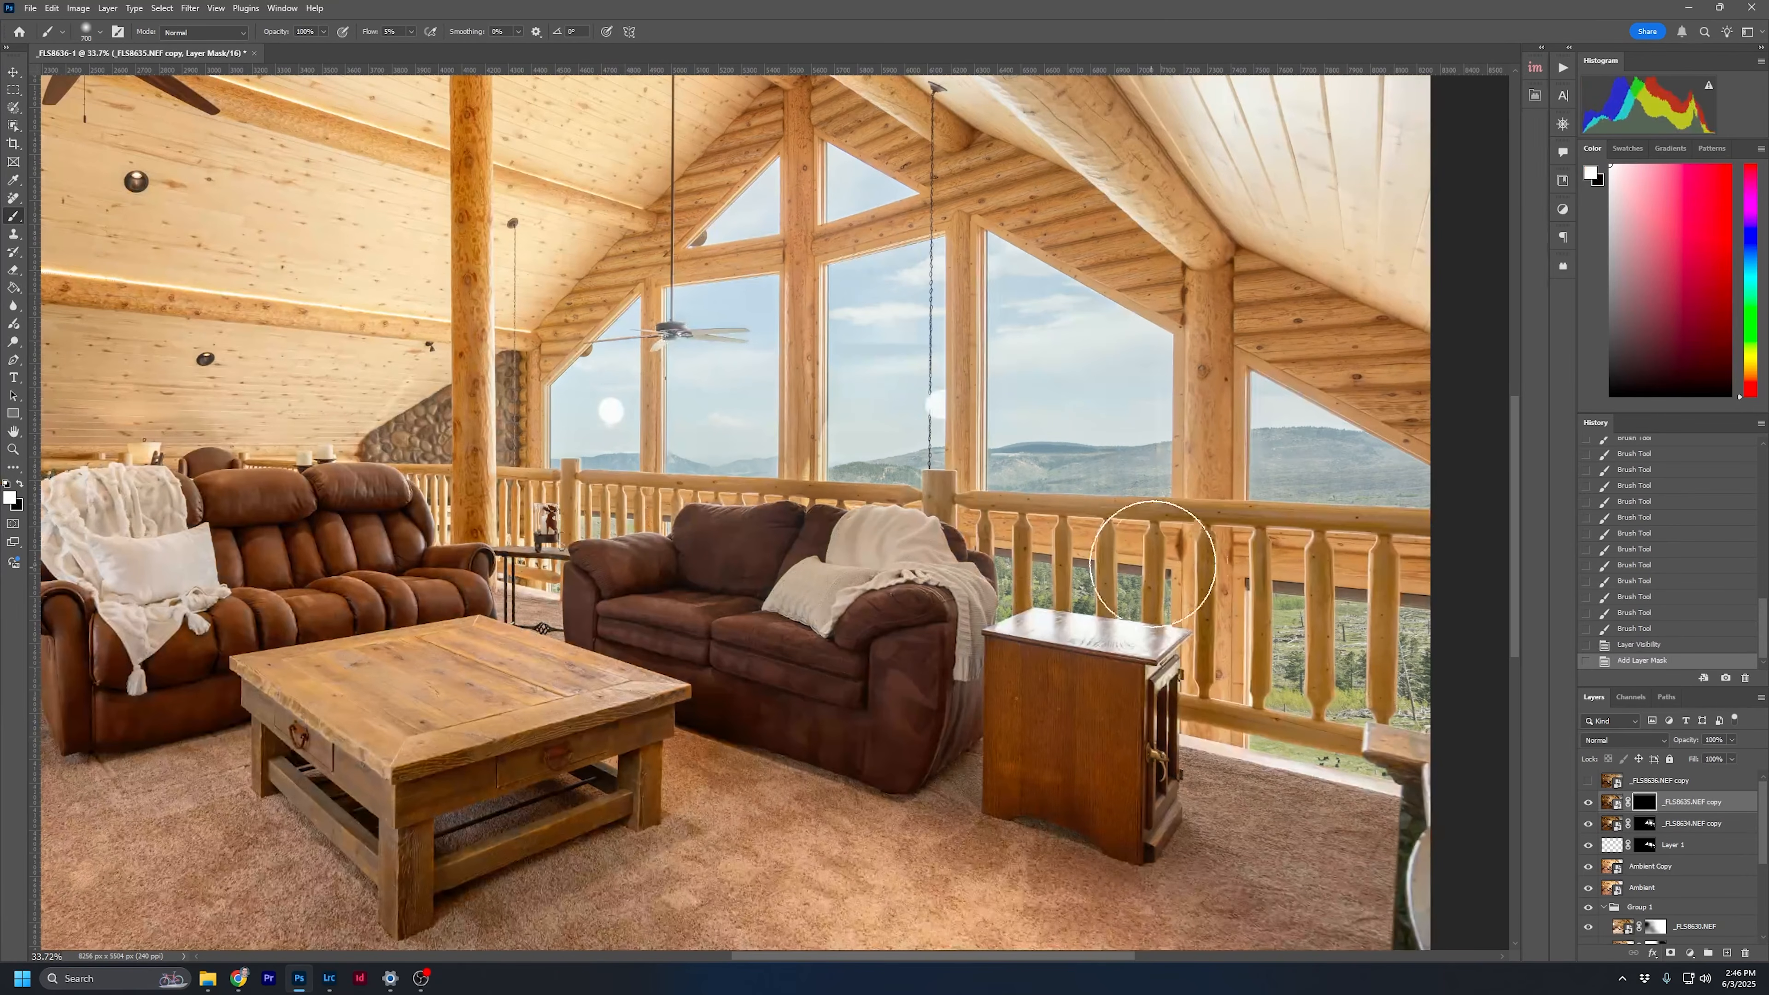
Dab white with a smaller brush on the _FLS8635.NEF copy mask at the flash reflection beside the hanging chain
{"action": "scroll", "coordinate": [971, 427], "scroll_direction": "up", "scroll_amount": 5}
{"action": "scroll", "coordinate": [971, 426], "scroll_direction": "up", "scroll_amount": 2}
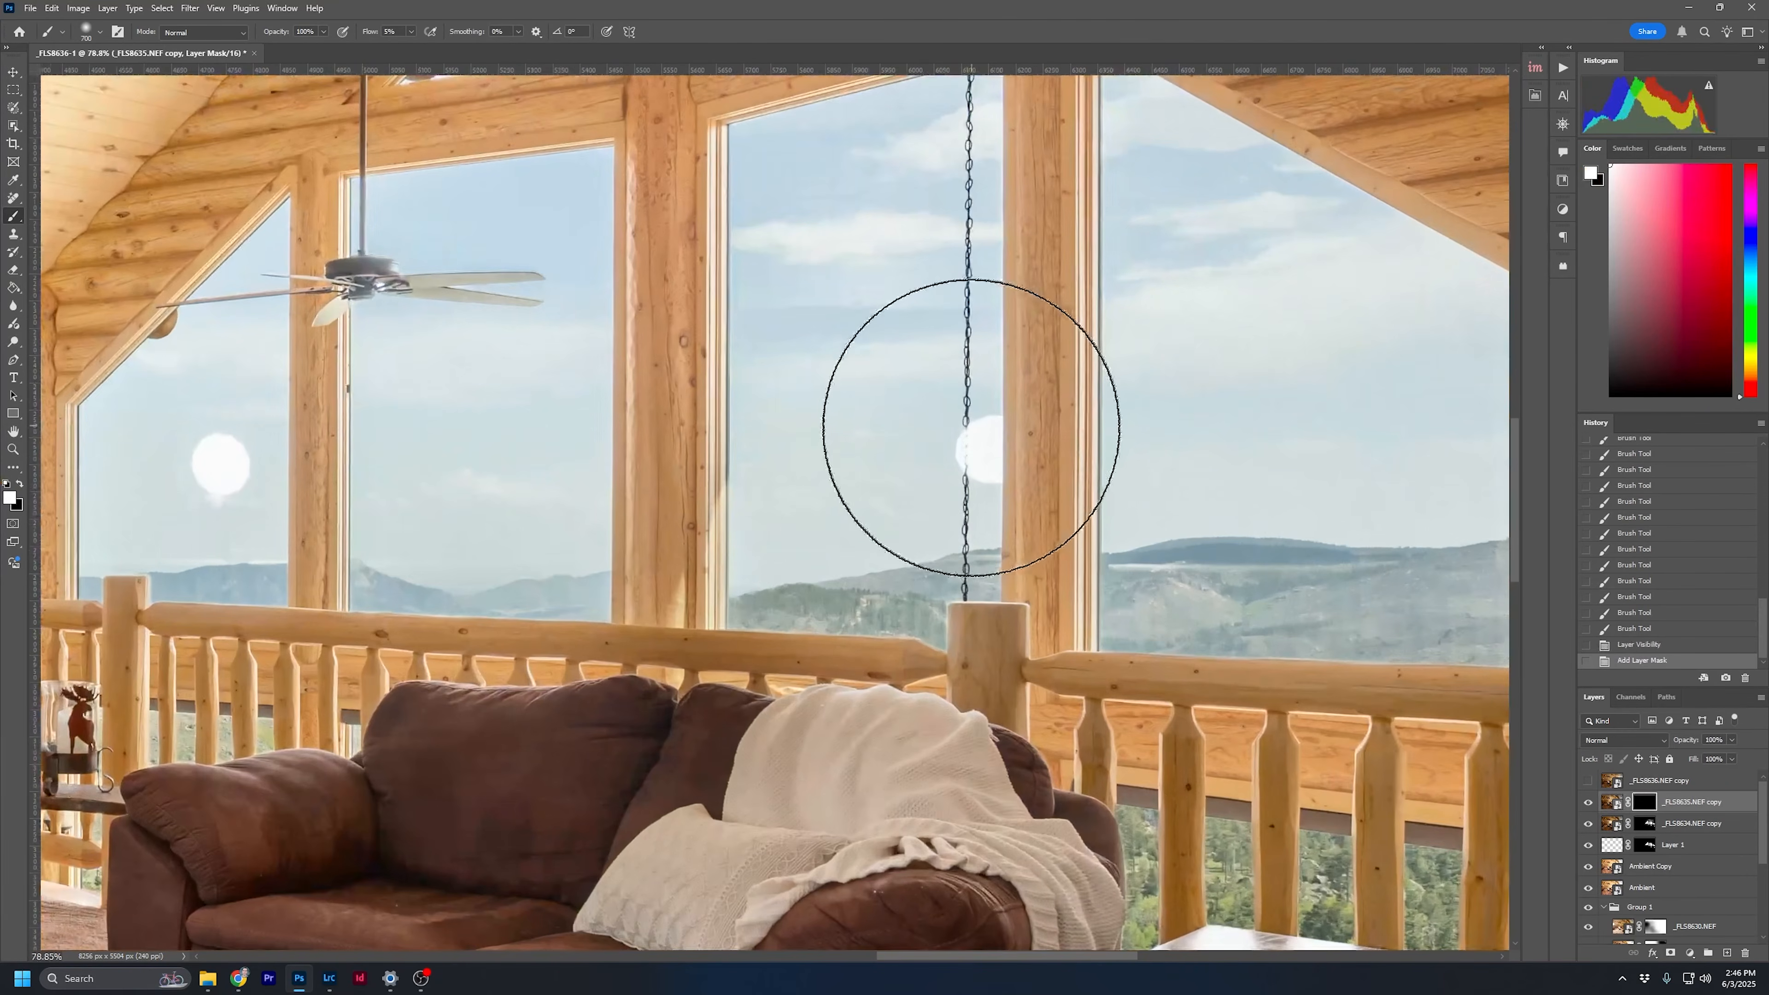
{"action": "key", "text": "bracketleft"}
{"action": "key", "text": "bracketleft"}
{"action": "key", "text": "bracketleft"}
{"action": "key", "text": "bracketleft"}
{"action": "key", "text": "bracketleft"}
{"action": "key", "text": "bracketleft"}
{"action": "key", "text": "bracketleft"}
{"action": "key", "text": "bracketleft"}
{"action": "key", "text": "bracketleft"}
{"action": "key", "text": "bracketleft"}
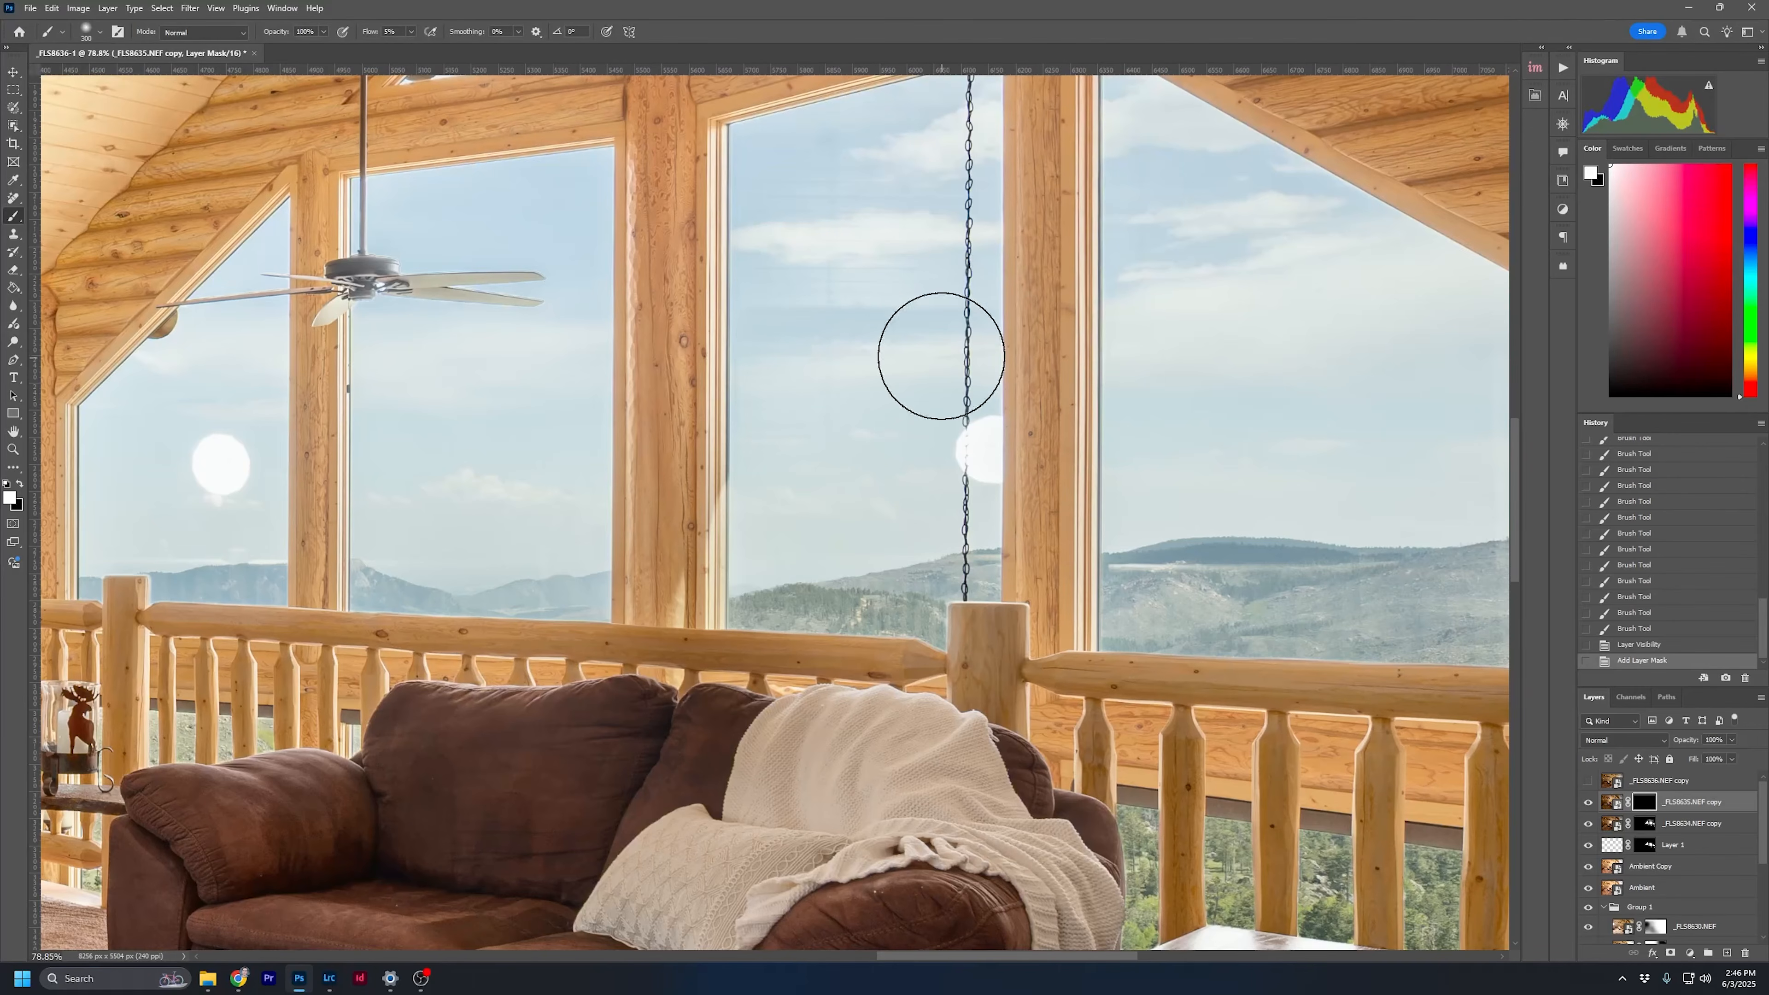
{"action": "left_click", "coordinate": [965, 444]}
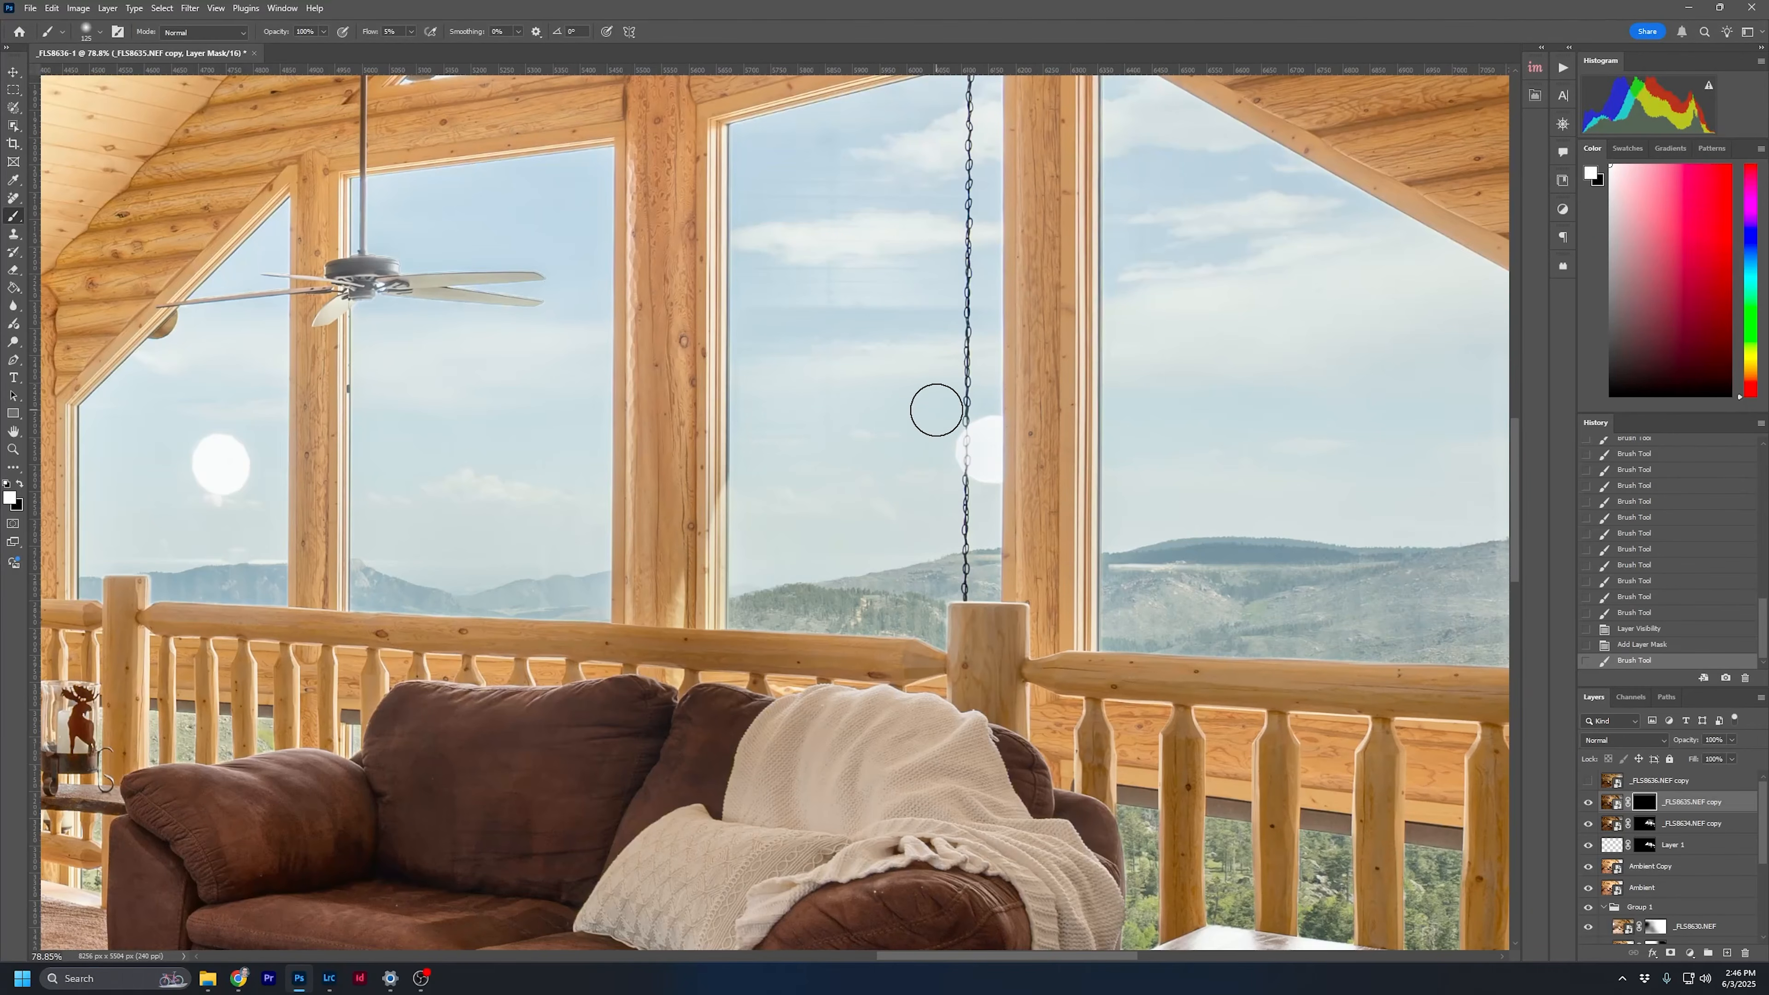
Draw a Pen path along the window frame and around the flash reflection by the chain, and convert it to a selection
{"action": "key", "text": "p"}
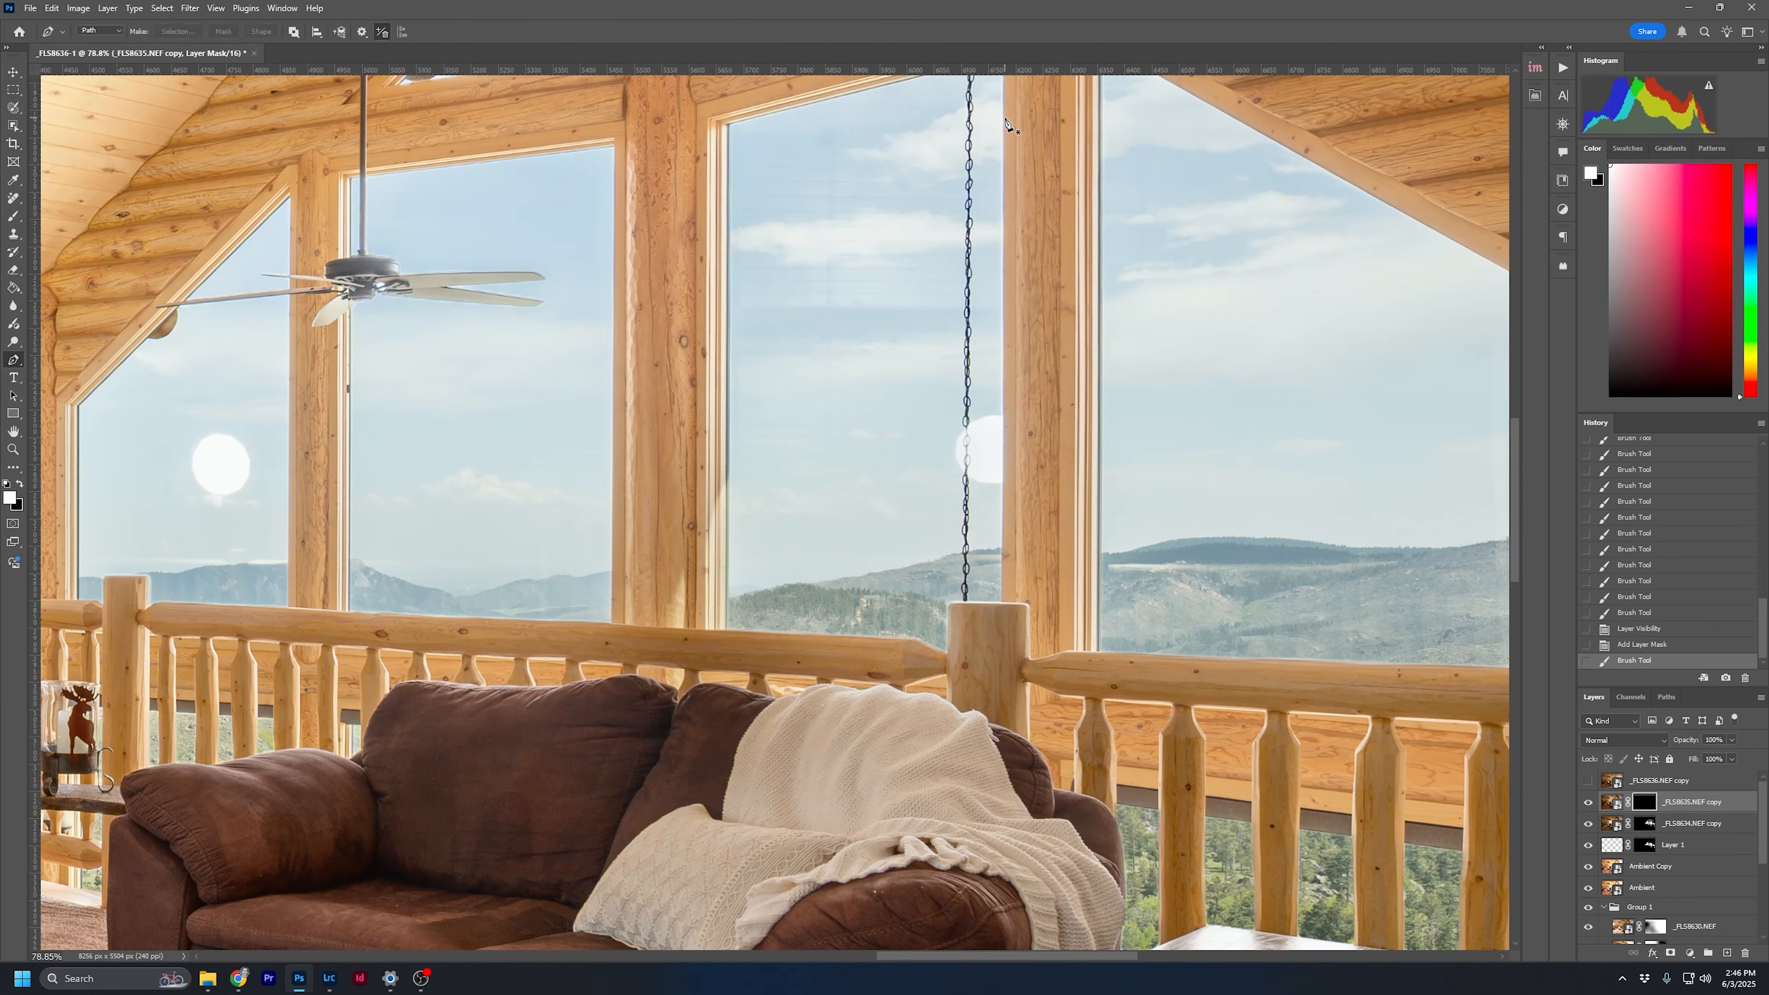
{"action": "left_click", "coordinate": [1002, 117]}
{"action": "left_click", "coordinate": [996, 505]}
{"action": "left_click", "coordinate": [879, 529]}
{"action": "left_click", "coordinate": [782, 461]}
{"action": "left_click", "coordinate": [754, 305]}
{"action": "left_click", "coordinate": [828, 185]}
{"action": "left_click", "coordinate": [882, 154]}
{"action": "left_click", "coordinate": [935, 118]}
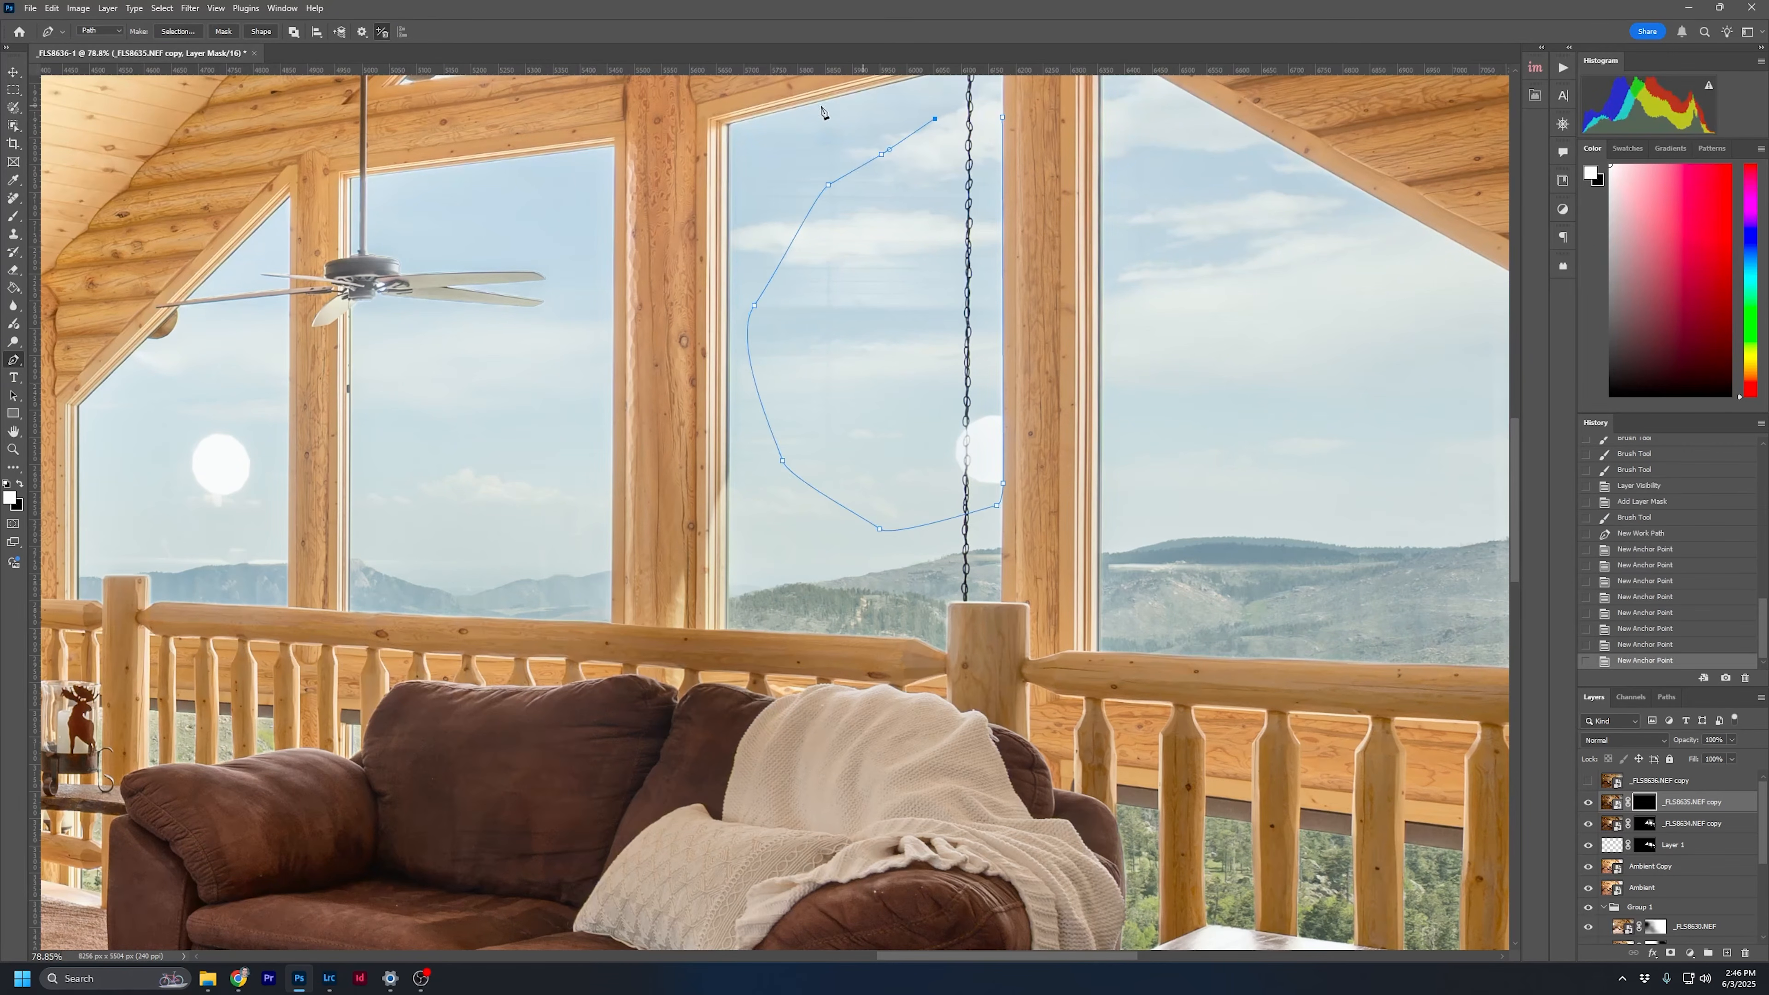
{"action": "left_click", "coordinate": [174, 32]}
{"action": "left_click", "coordinate": [1397, 315]}
Paint white inside the selection on the _FLS8635.NEF copy mask to remove the reflection by the chain, and deselect
{"action": "key", "text": "b"}
{"action": "key", "text": "bracketright"}
{"action": "key", "text": "bracketright"}
{"action": "mouse_move", "coordinate": [933, 450]}
{"action": "left_mouse_down"}
{"action": "mouse_move", "coordinate": [988, 407]}
{"action": "mouse_move", "coordinate": [973, 490]}
{"action": "mouse_move", "coordinate": [968, 392]}
{"action": "mouse_move", "coordinate": [986, 482]}
{"action": "mouse_move", "coordinate": [993, 411]}
{"action": "mouse_move", "coordinate": [907, 489]}
{"action": "mouse_move", "coordinate": [1025, 410]}
{"action": "mouse_move", "coordinate": [982, 415]}
{"action": "mouse_move", "coordinate": [964, 452]}
{"action": "mouse_move", "coordinate": [989, 474]}
{"action": "mouse_move", "coordinate": [1003, 422]}
{"action": "mouse_move", "coordinate": [983, 474]}
{"action": "left_mouse_up"}
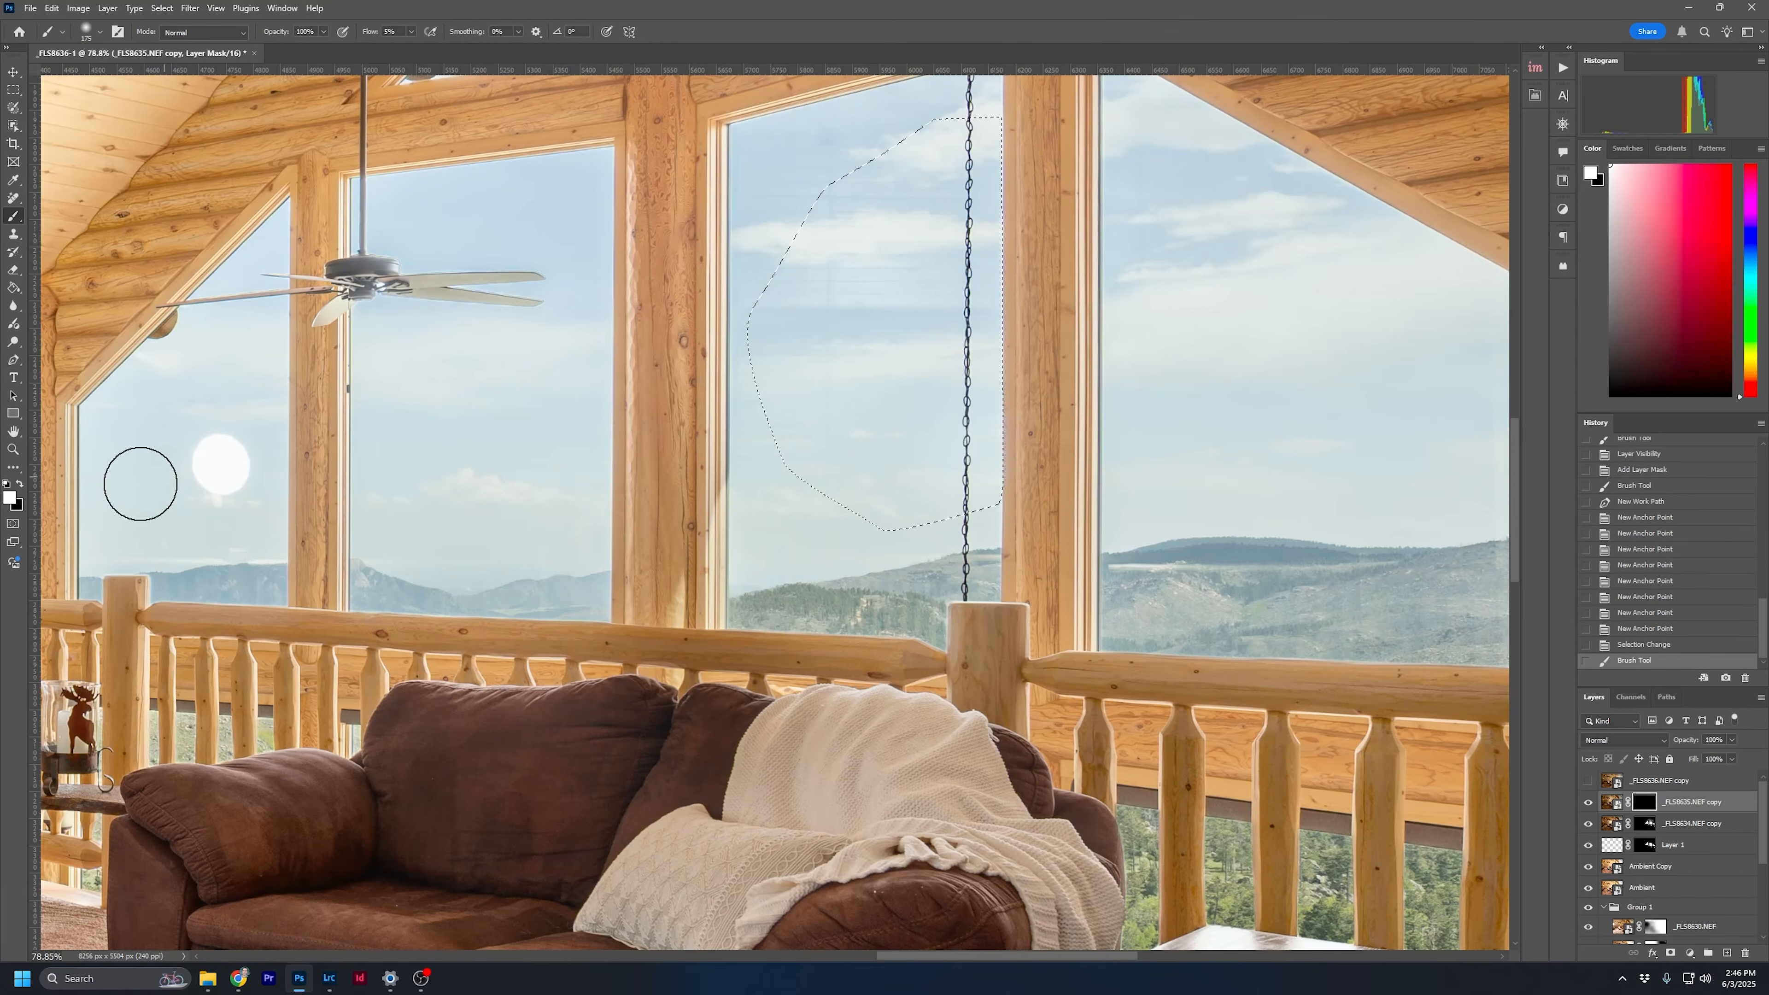
{"action": "key", "text": "ctrl+d"}
Paint white on the _FLS8635.NEF copy mask over the round flash reflection in the leftmost window pane
{"action": "mouse_move", "coordinate": [192, 491]}
{"action": "left_mouse_down"}
{"action": "mouse_move", "coordinate": [218, 446]}
{"action": "mouse_move", "coordinate": [205, 506]}
{"action": "mouse_move", "coordinate": [214, 476]}
{"action": "mouse_move", "coordinate": [183, 465]}
{"action": "mouse_move", "coordinate": [182, 510]}
{"action": "mouse_move", "coordinate": [196, 474]}
{"action": "mouse_move", "coordinate": [234, 496]}
{"action": "mouse_move", "coordinate": [163, 433]}
{"action": "mouse_move", "coordinate": [176, 505]}
{"action": "mouse_move", "coordinate": [248, 443]}
{"action": "mouse_move", "coordinate": [241, 472]}
{"action": "mouse_move", "coordinate": [239, 427]}
{"action": "mouse_move", "coordinate": [243, 486]}
{"action": "mouse_move", "coordinate": [240, 453]}
{"action": "mouse_move", "coordinate": [224, 459]}
{"action": "mouse_move", "coordinate": [222, 509]}
{"action": "mouse_move", "coordinate": [204, 438]}
{"action": "mouse_move", "coordinate": [186, 496]}
{"action": "left_mouse_up"}
{"action": "scroll", "coordinate": [203, 443], "scroll_direction": "down", "scroll_amount": 8}
{"action": "mouse_move", "coordinate": [446, 454]}
{"action": "left_mouse_down"}
{"action": "mouse_move", "coordinate": [996, 460]}
{"action": "mouse_move", "coordinate": [1228, 489]}
{"action": "left_mouse_up"}
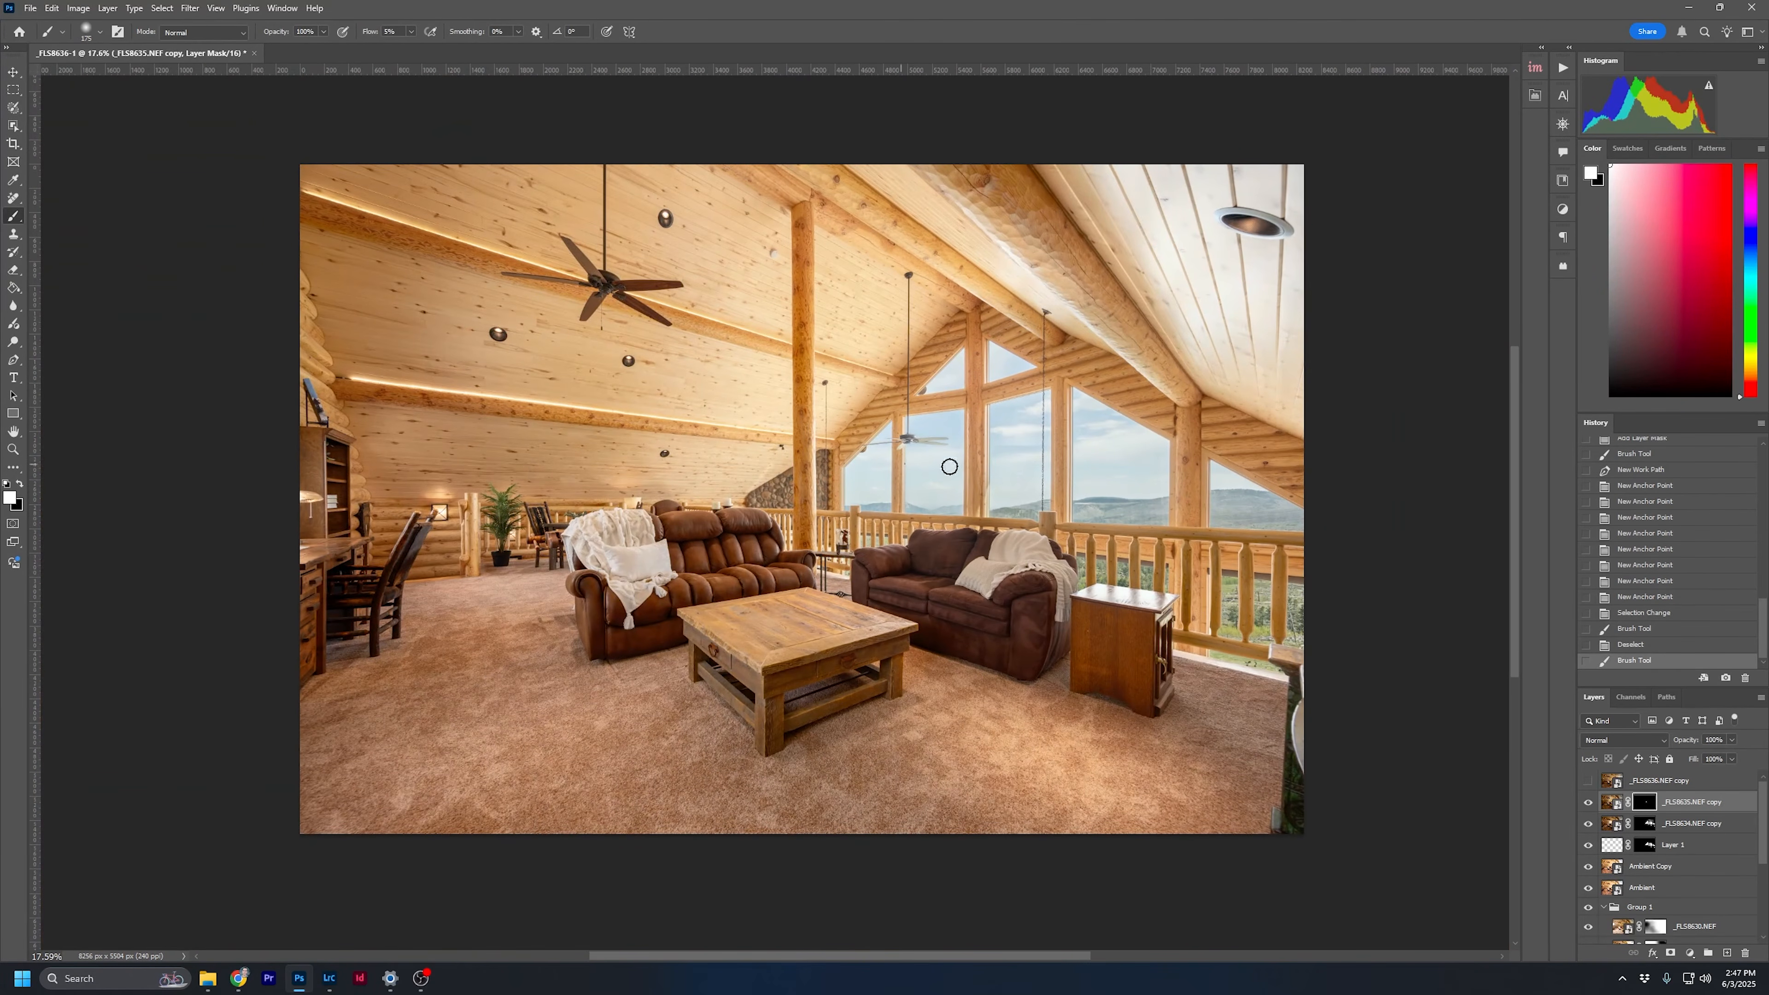
{"action": "scroll", "coordinate": [996, 480], "scroll_direction": "up", "scroll_amount": 5}
{"action": "scroll", "coordinate": [982, 446], "scroll_direction": "down", "scroll_amount": 2}
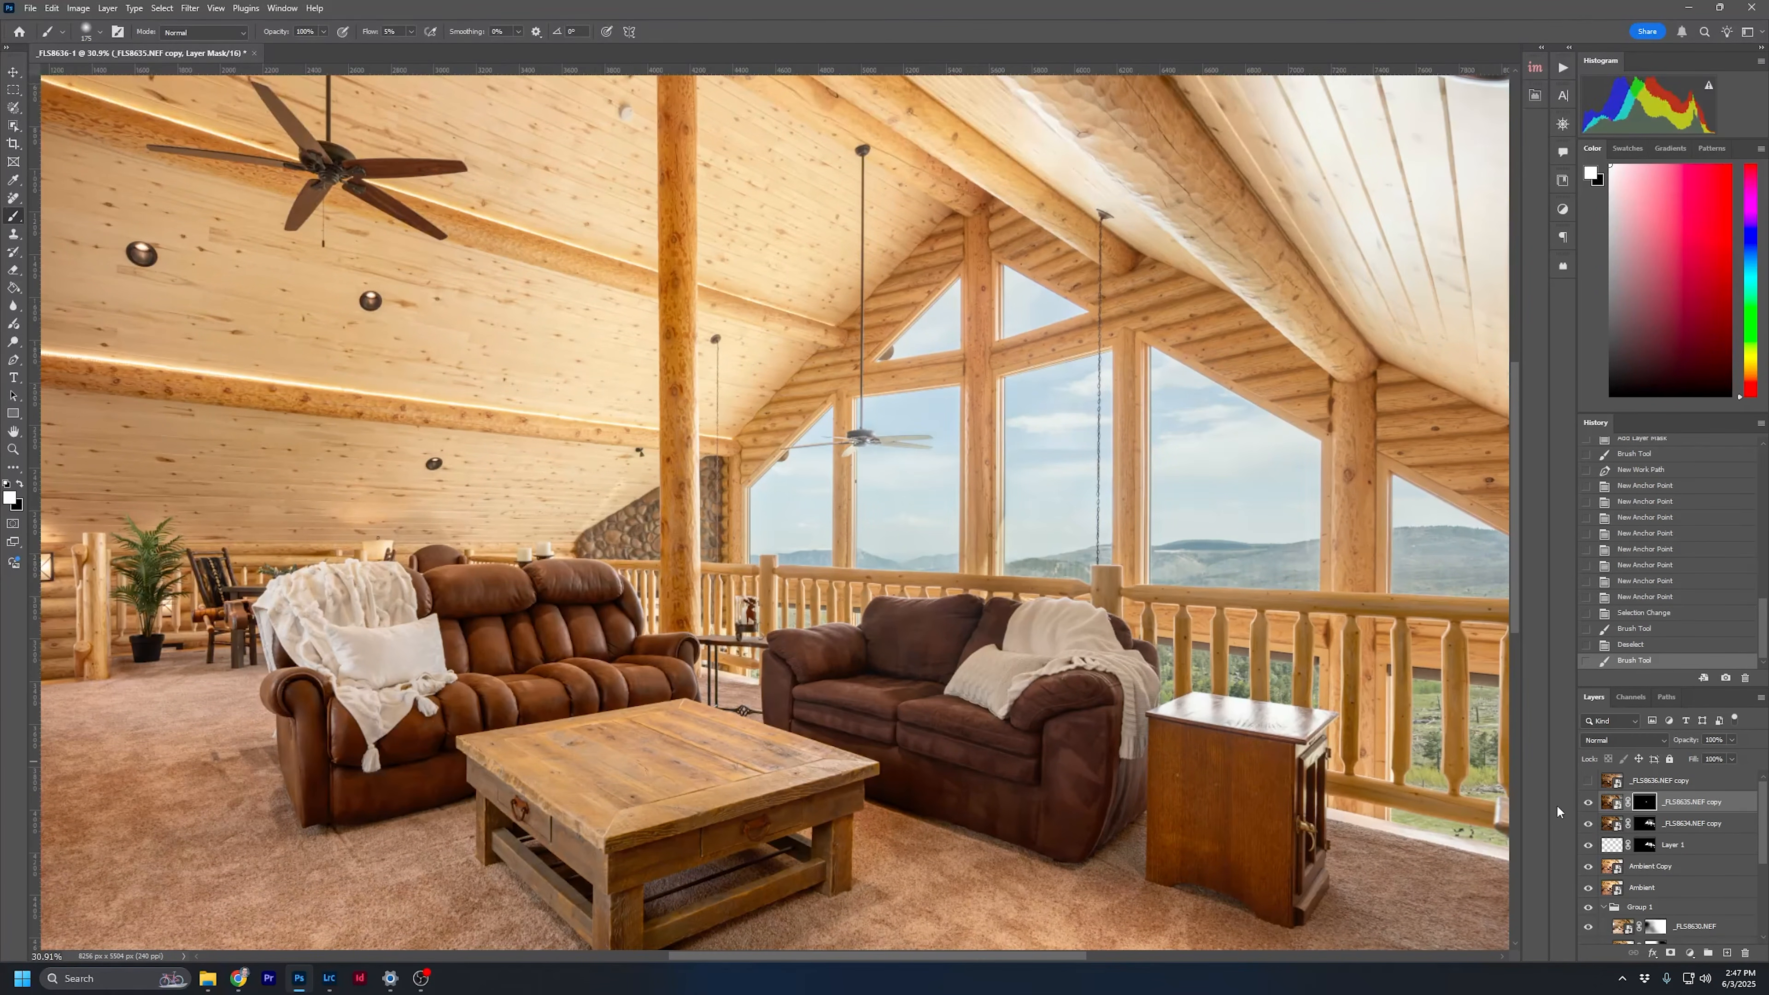
Compare the windows with and without the _FLS8635.NEF copy layer, leave it hidden and select the _FLS8634.NEF copy layer
{"action": "left_click", "coordinate": [1588, 803]}
{"action": "left_click", "coordinate": [1588, 803]}
{"action": "left_click", "coordinate": [1588, 803]}
{"action": "left_click", "coordinate": [1611, 825]}
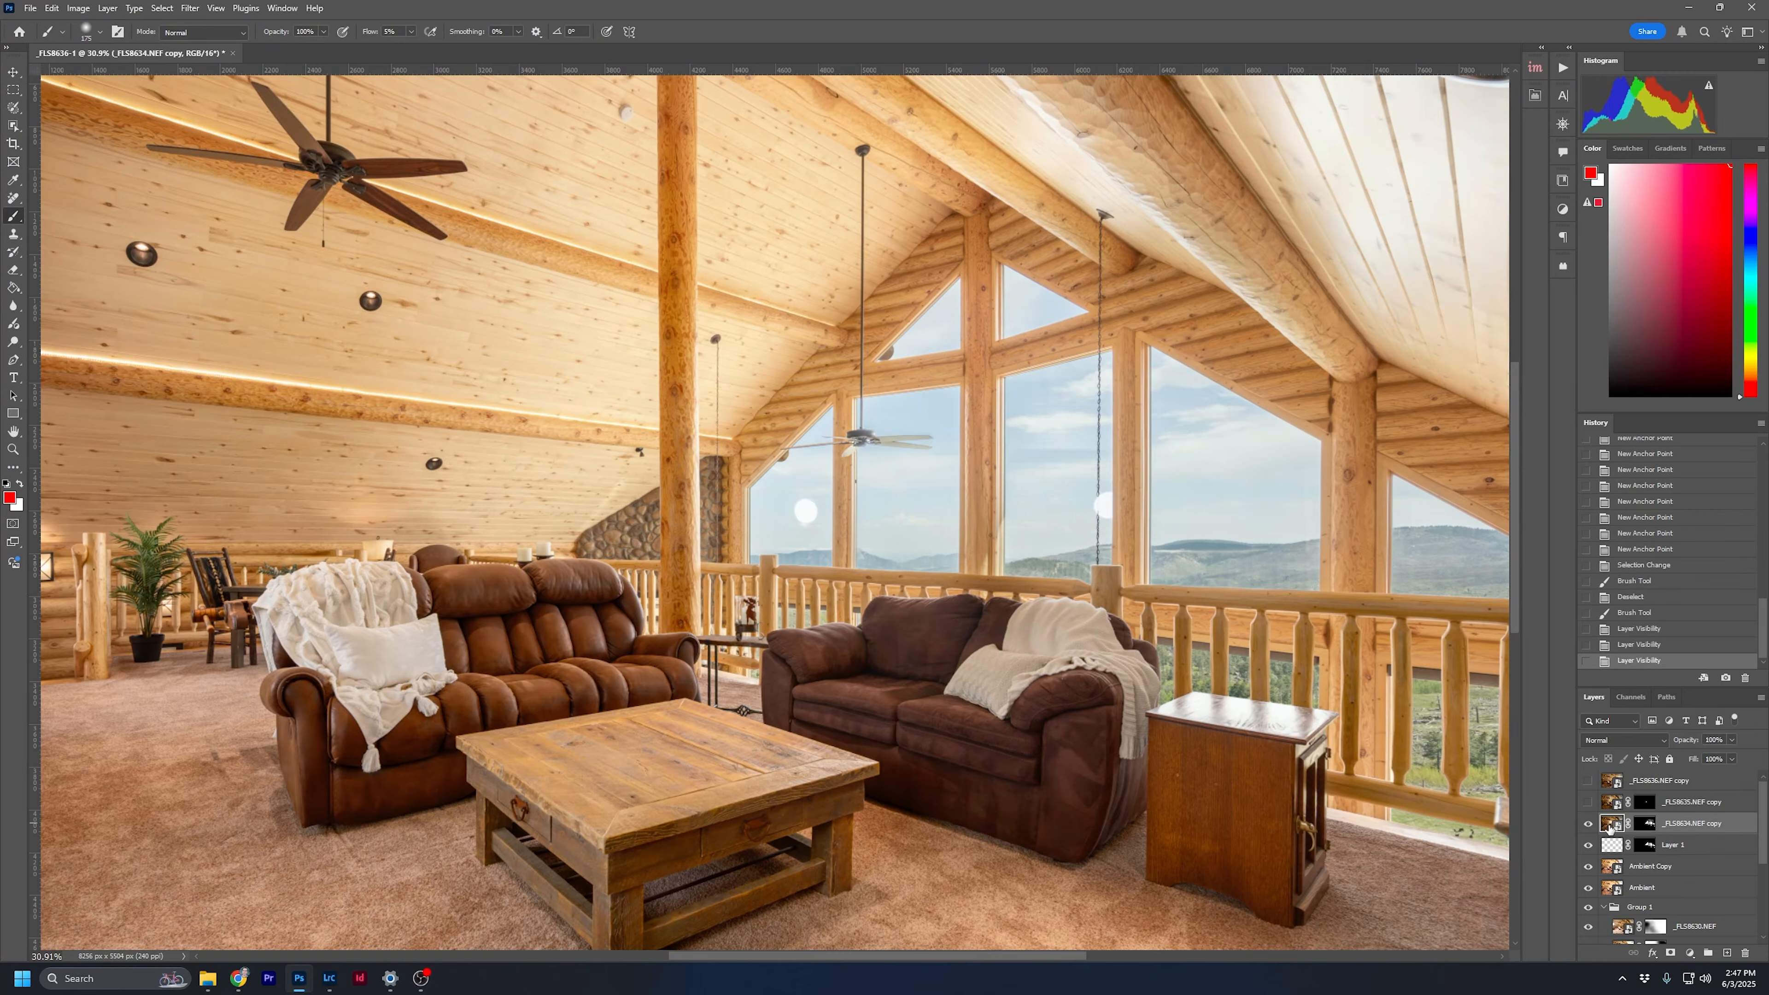
Open the _FLS8634.NEF copy smart object in Camera Raw and set Exposure to +1.00, Highlights to -82 and Shadows to +100
{"action": "double_click", "coordinate": [1608, 827]}
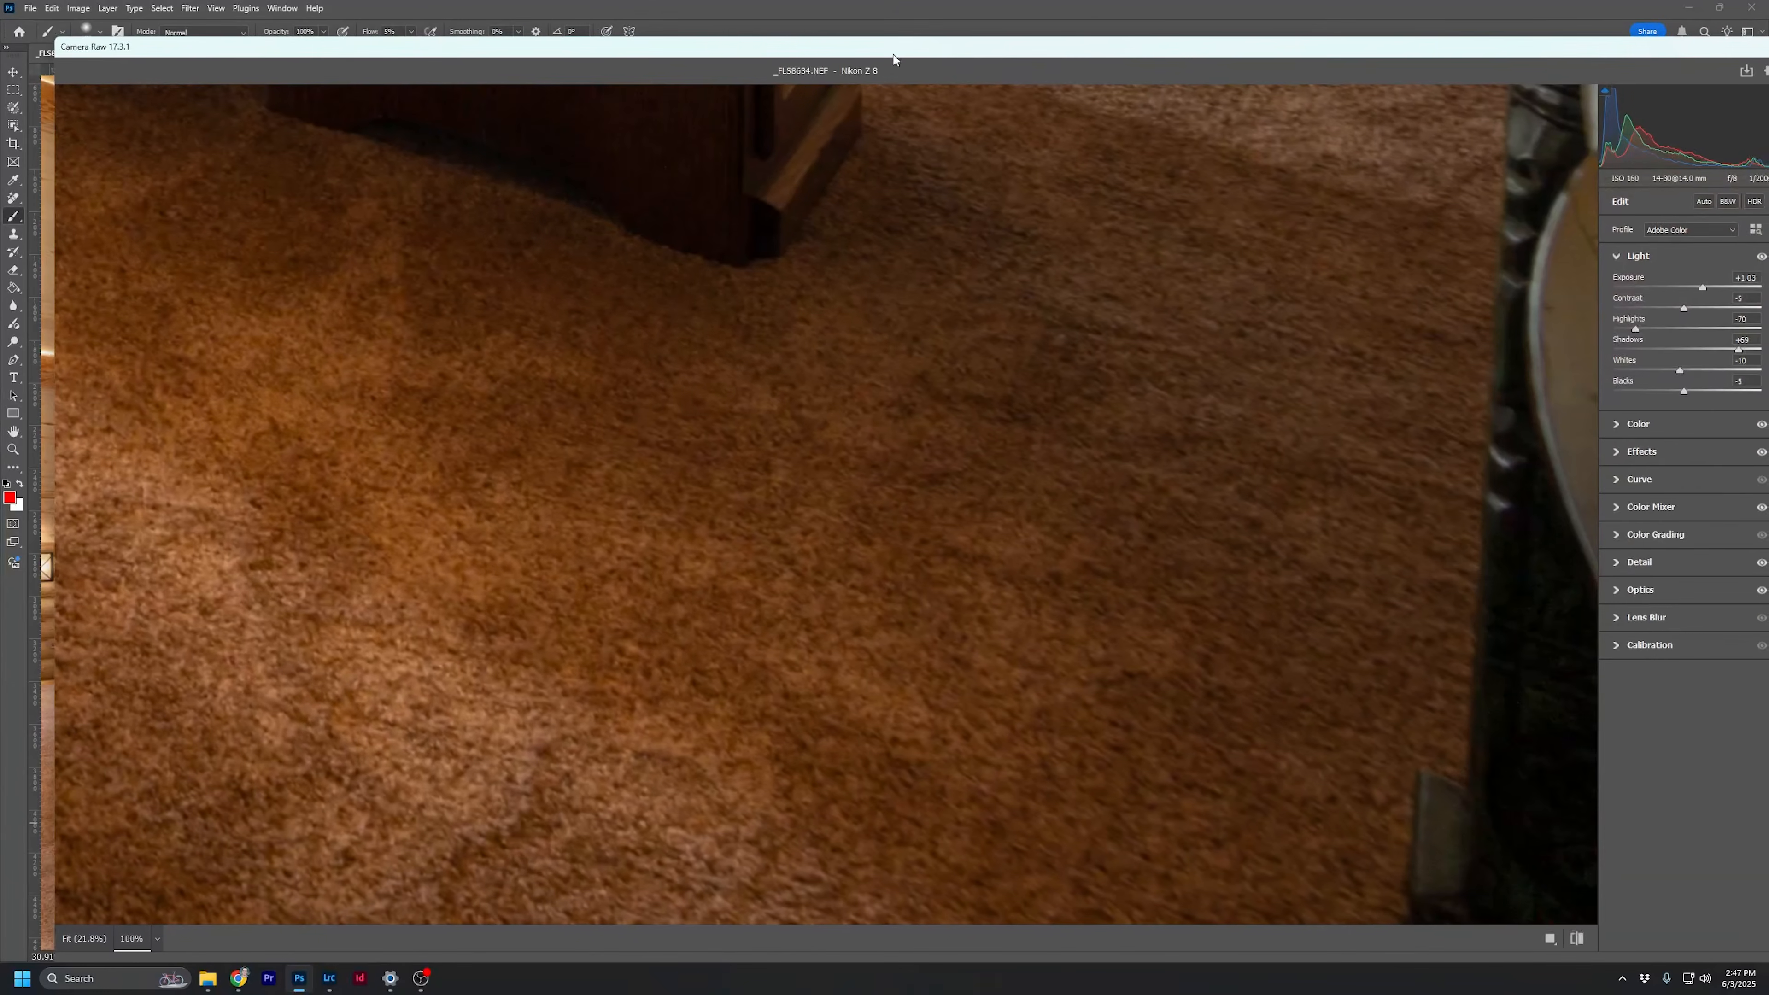
{"action": "left_click_drag", "start_coordinate": [52, 33], "coordinate": [532, 295]}
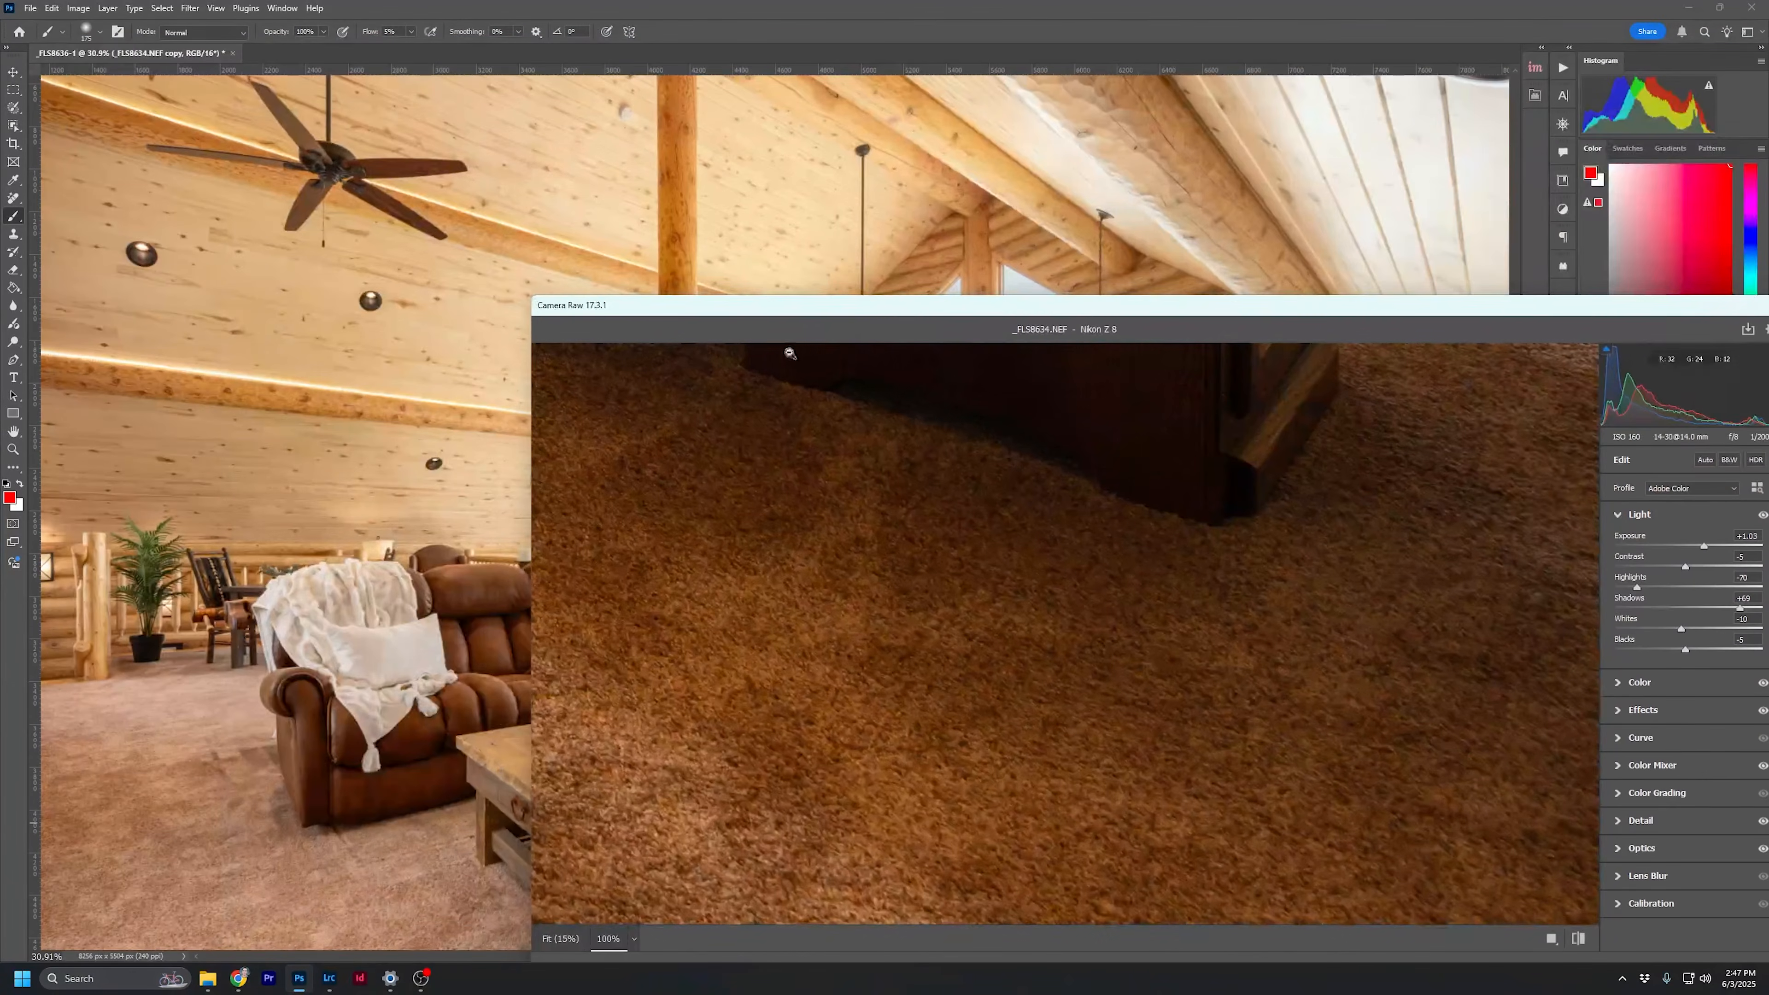
{"action": "left_click_drag", "start_coordinate": [907, 313], "coordinate": [573, 132]}
{"action": "left_click", "coordinate": [792, 403]}
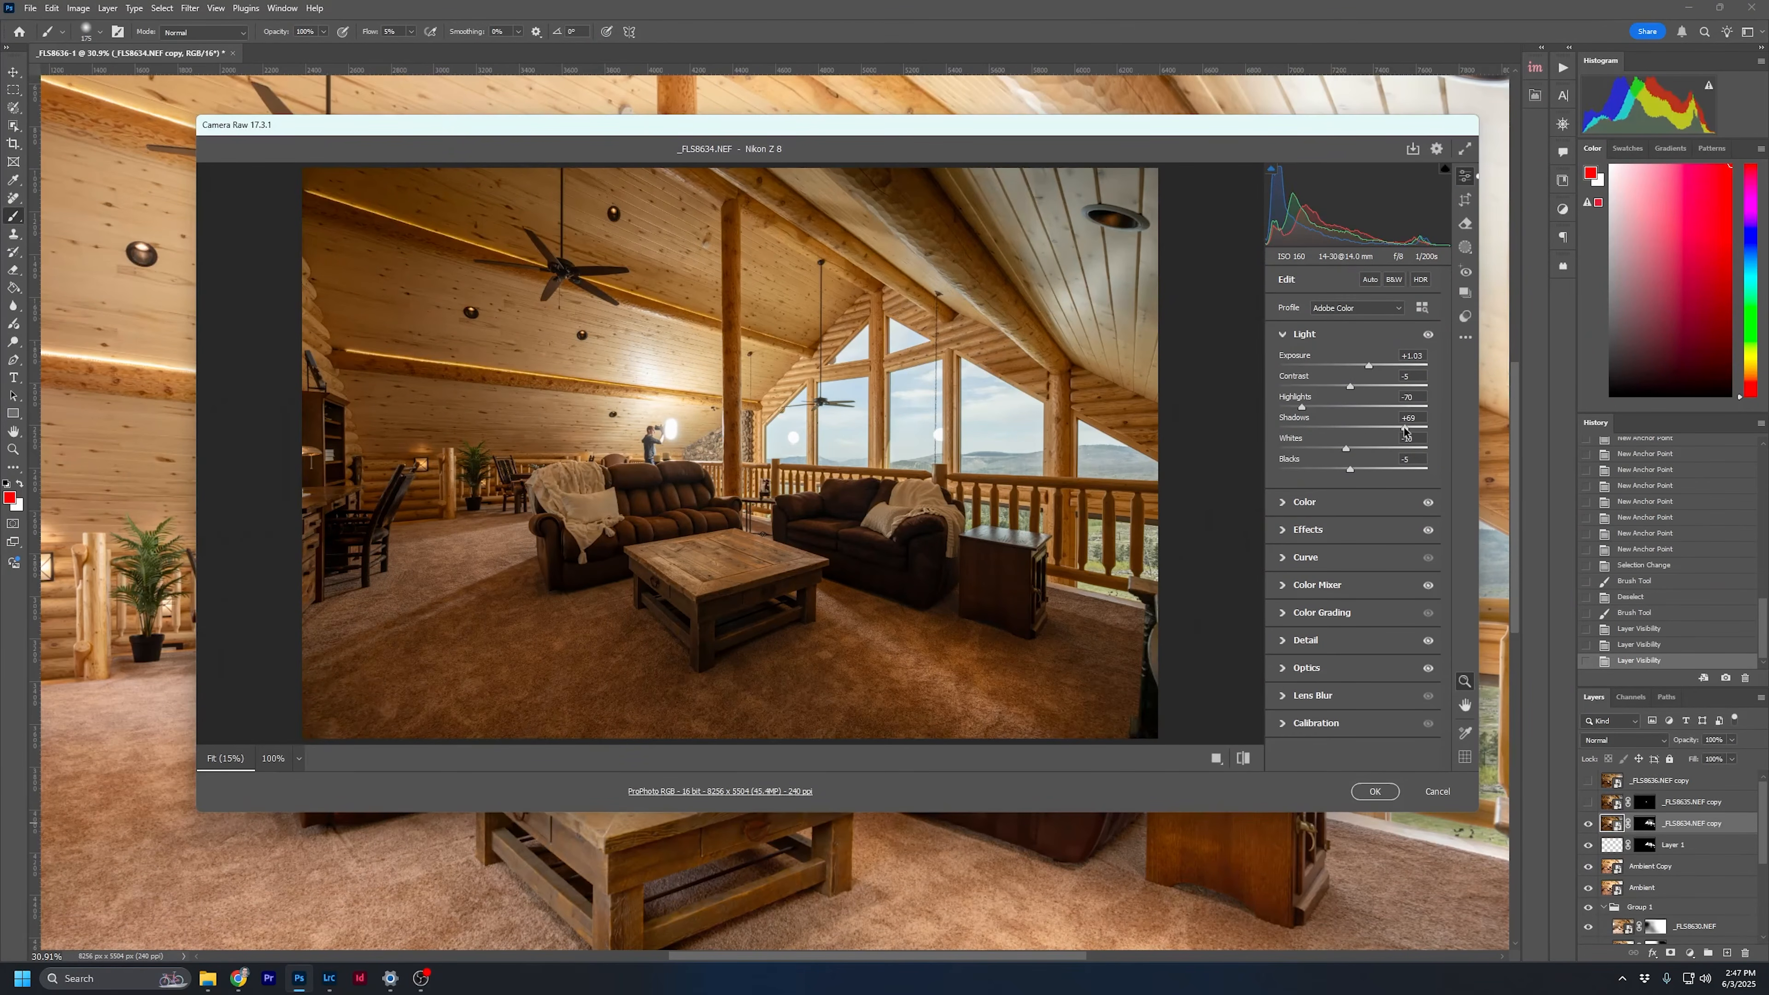
{"action": "left_click_drag", "start_coordinate": [1403, 431], "coordinate": [1445, 433]}
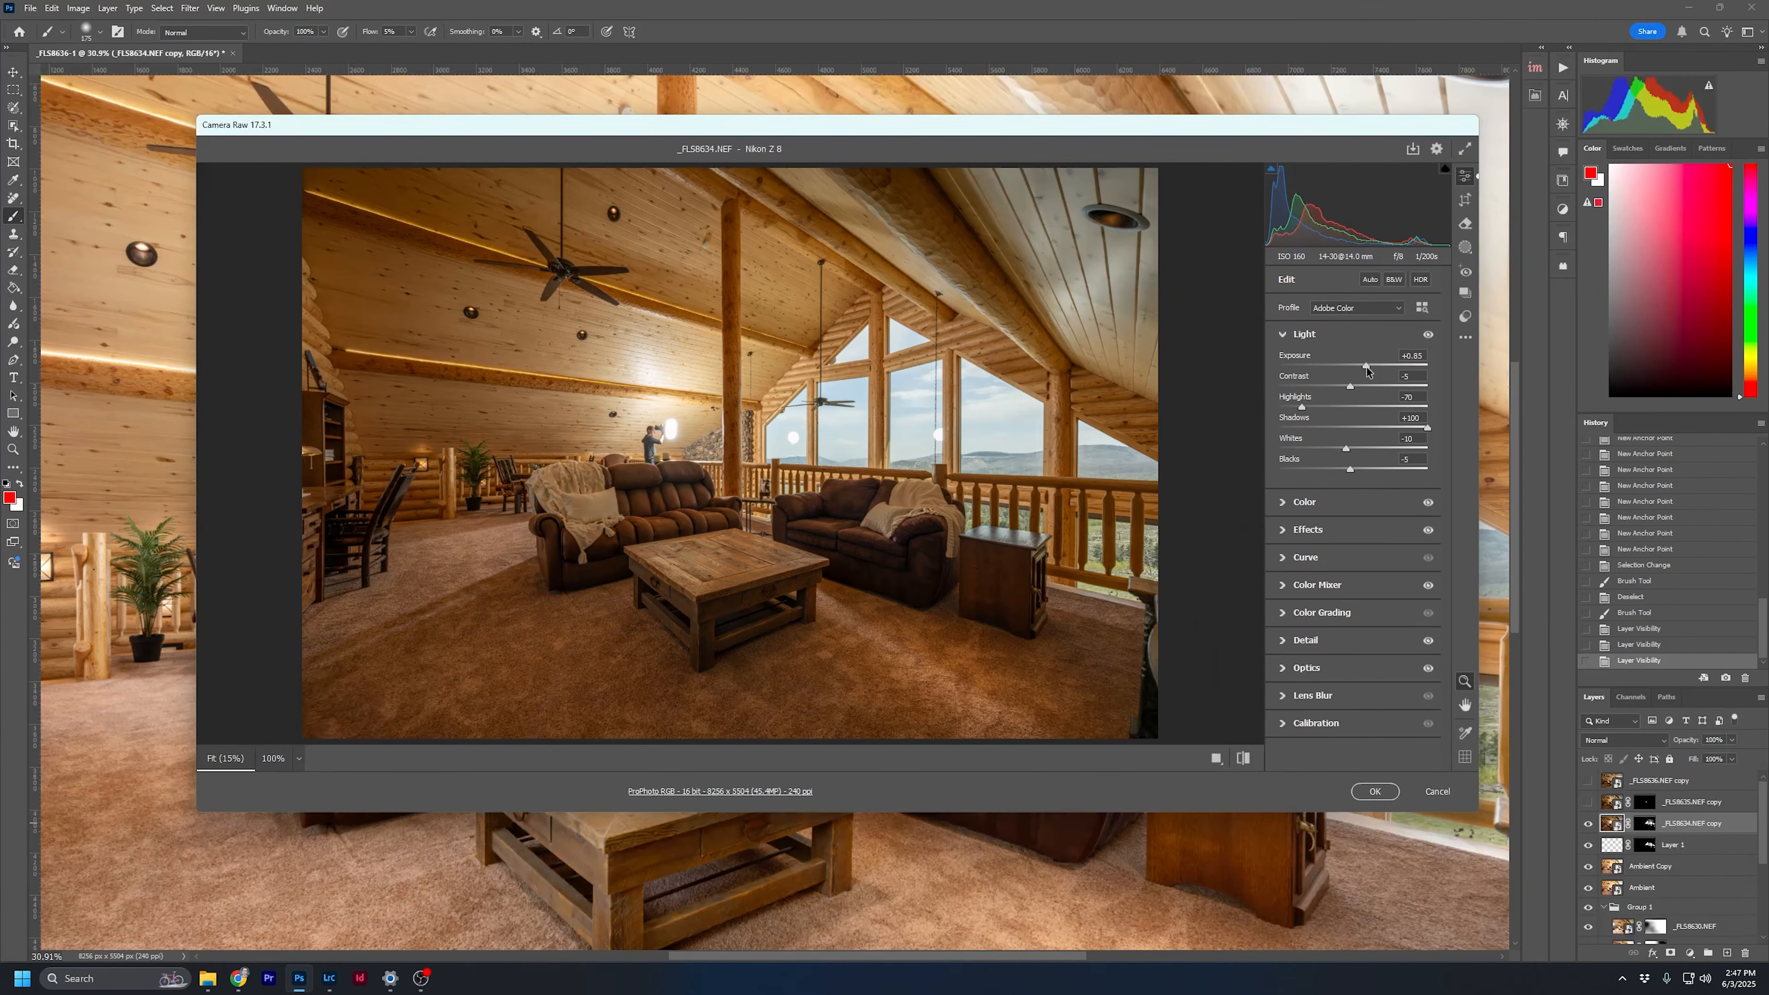
{"action": "left_click_drag", "start_coordinate": [1366, 371], "coordinate": [1369, 371]}
Apply the Adobe Landscape profile to the _FLS8634.NEF copy and accept the Camera Raw edits
{"action": "left_click", "coordinate": [1363, 309]}
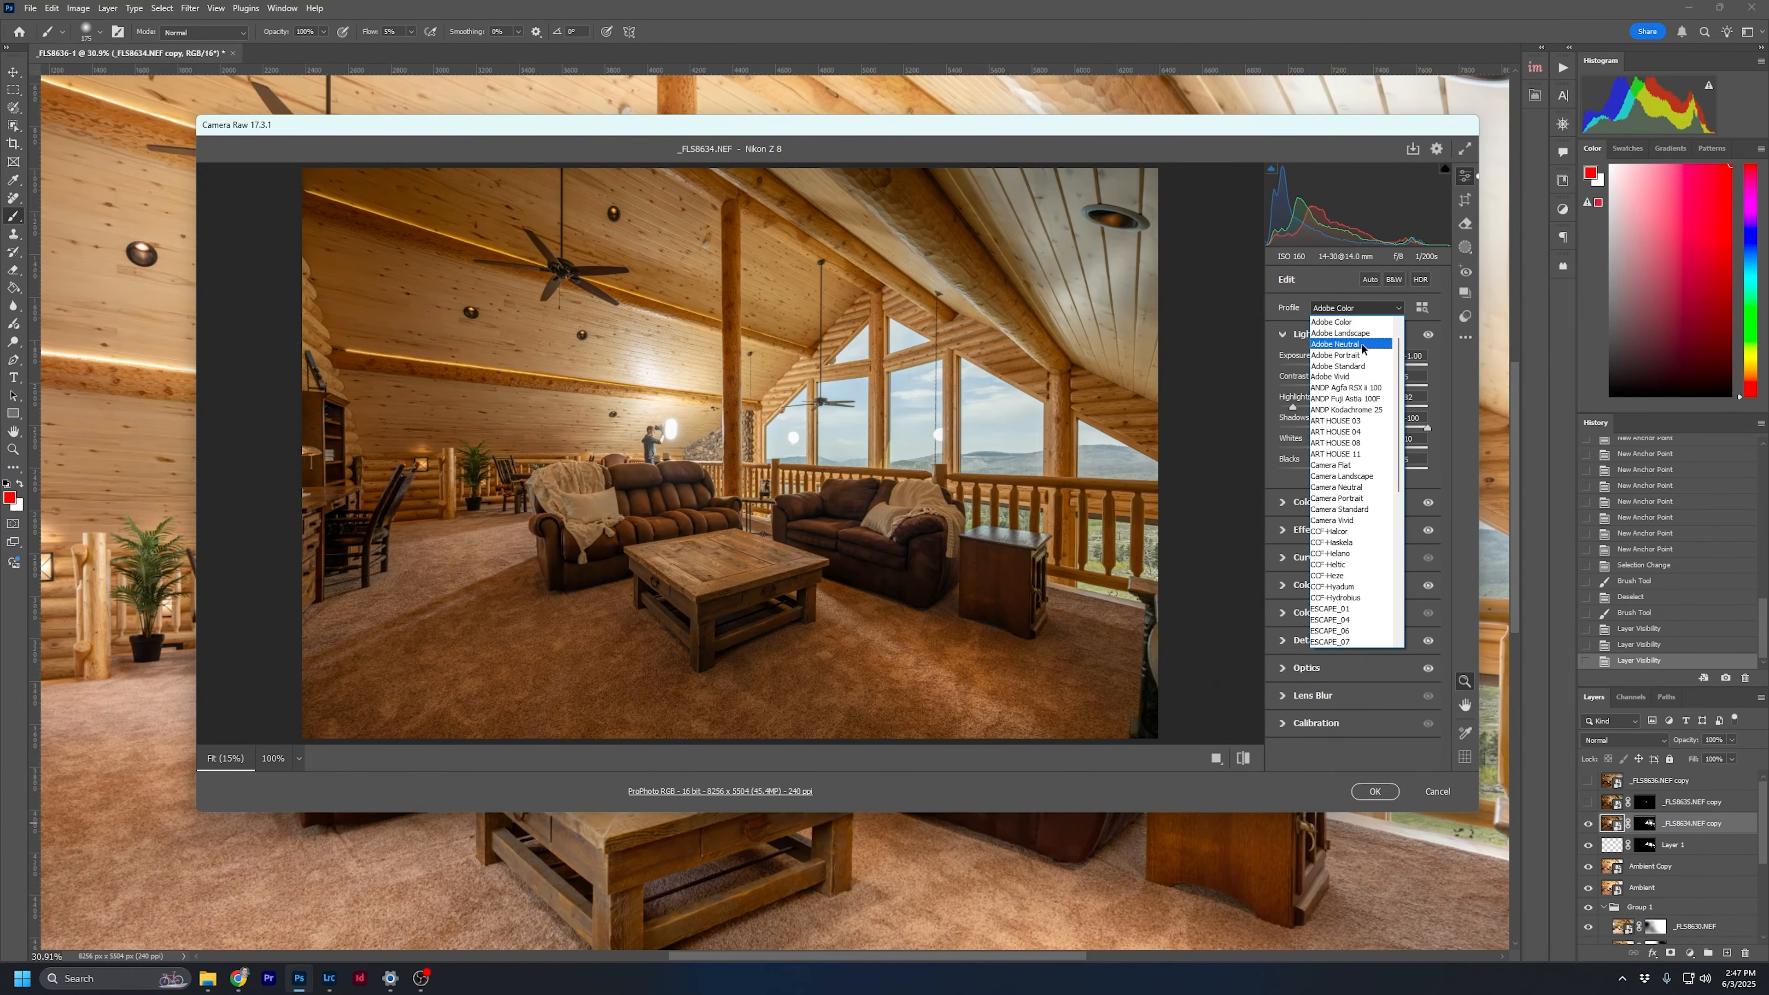
{"action": "left_click", "coordinate": [1363, 335]}
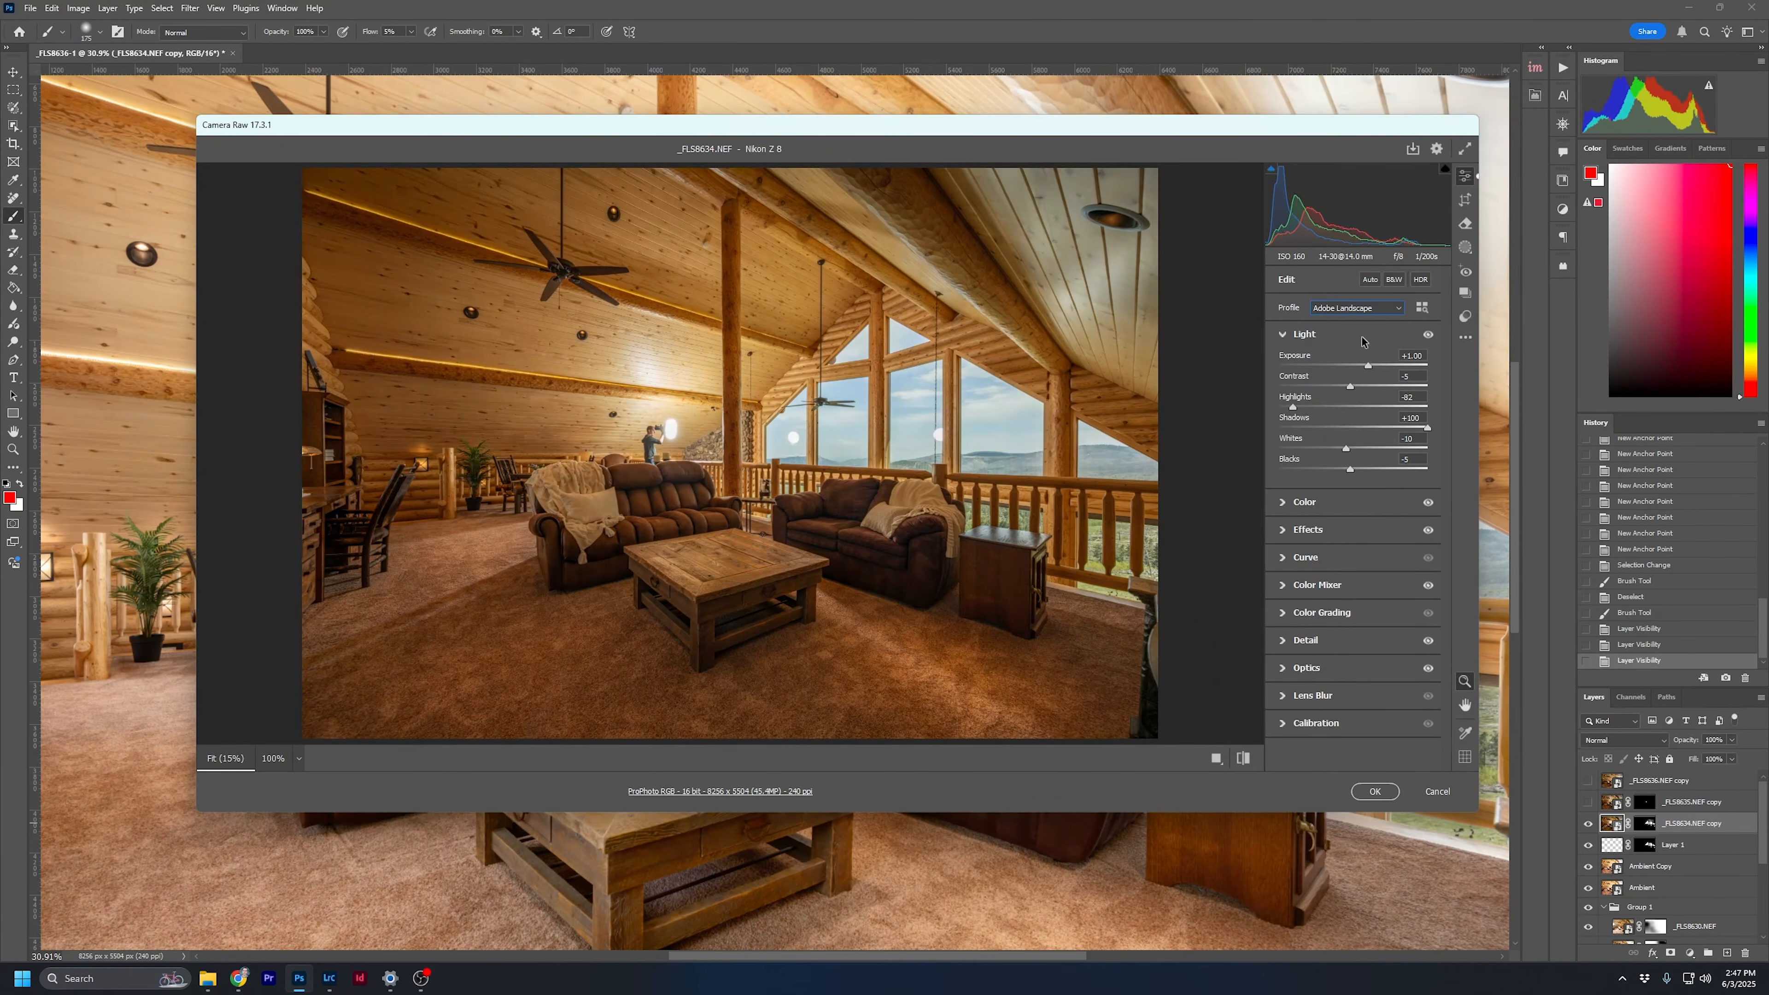
{"action": "left_click", "coordinate": [1374, 791]}
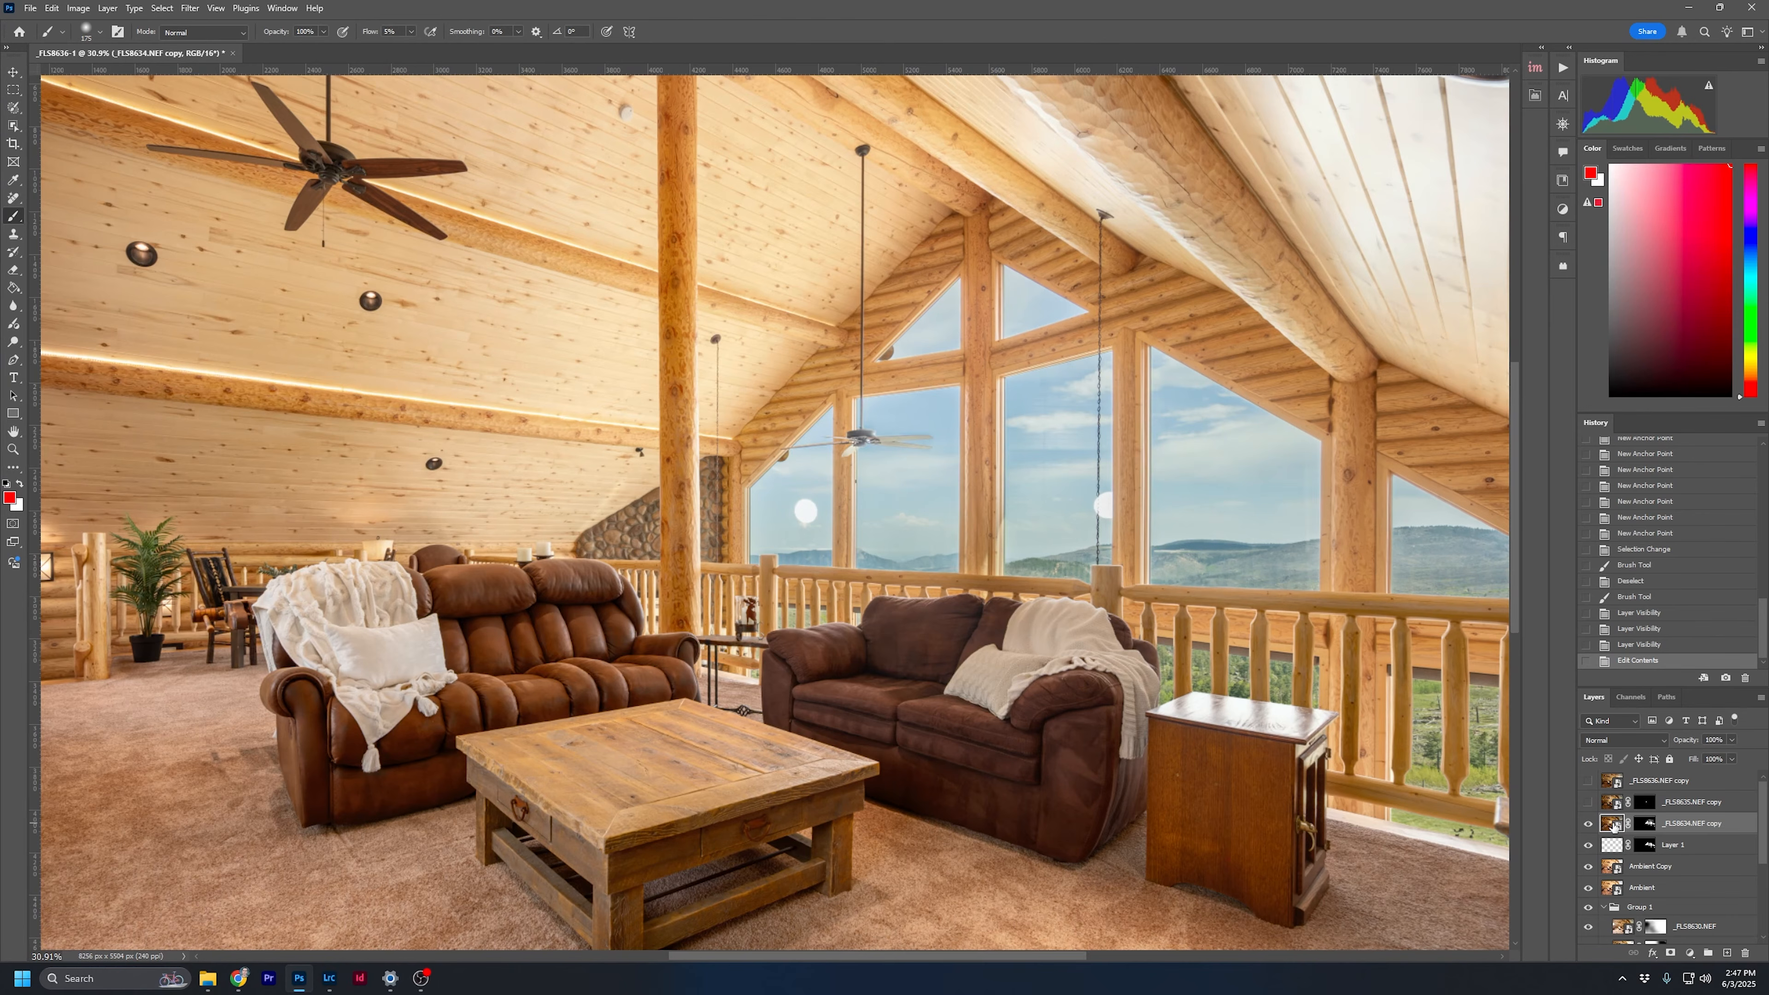
Reopen the _FLS8634.NEF copy in Camera Raw and raise its Exposure to +1.40
{"action": "double_click", "coordinate": [1610, 826]}
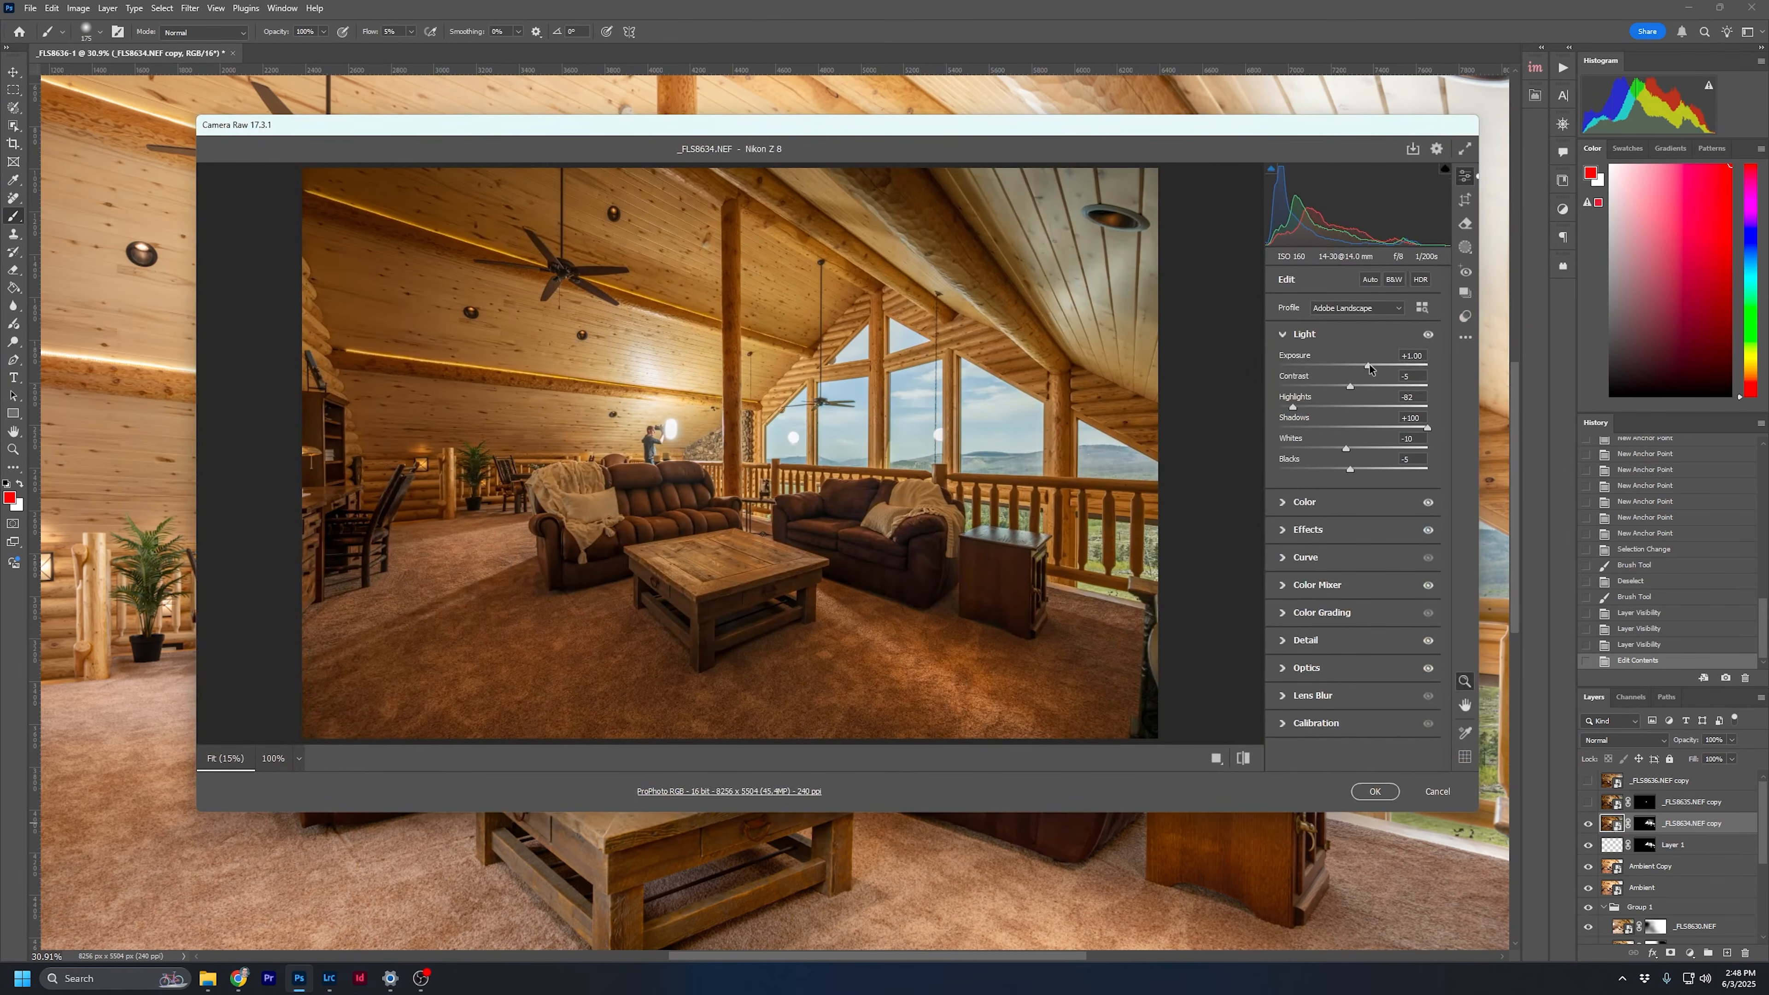
{"action": "left_click_drag", "start_coordinate": [1369, 368], "coordinate": [1377, 370]}
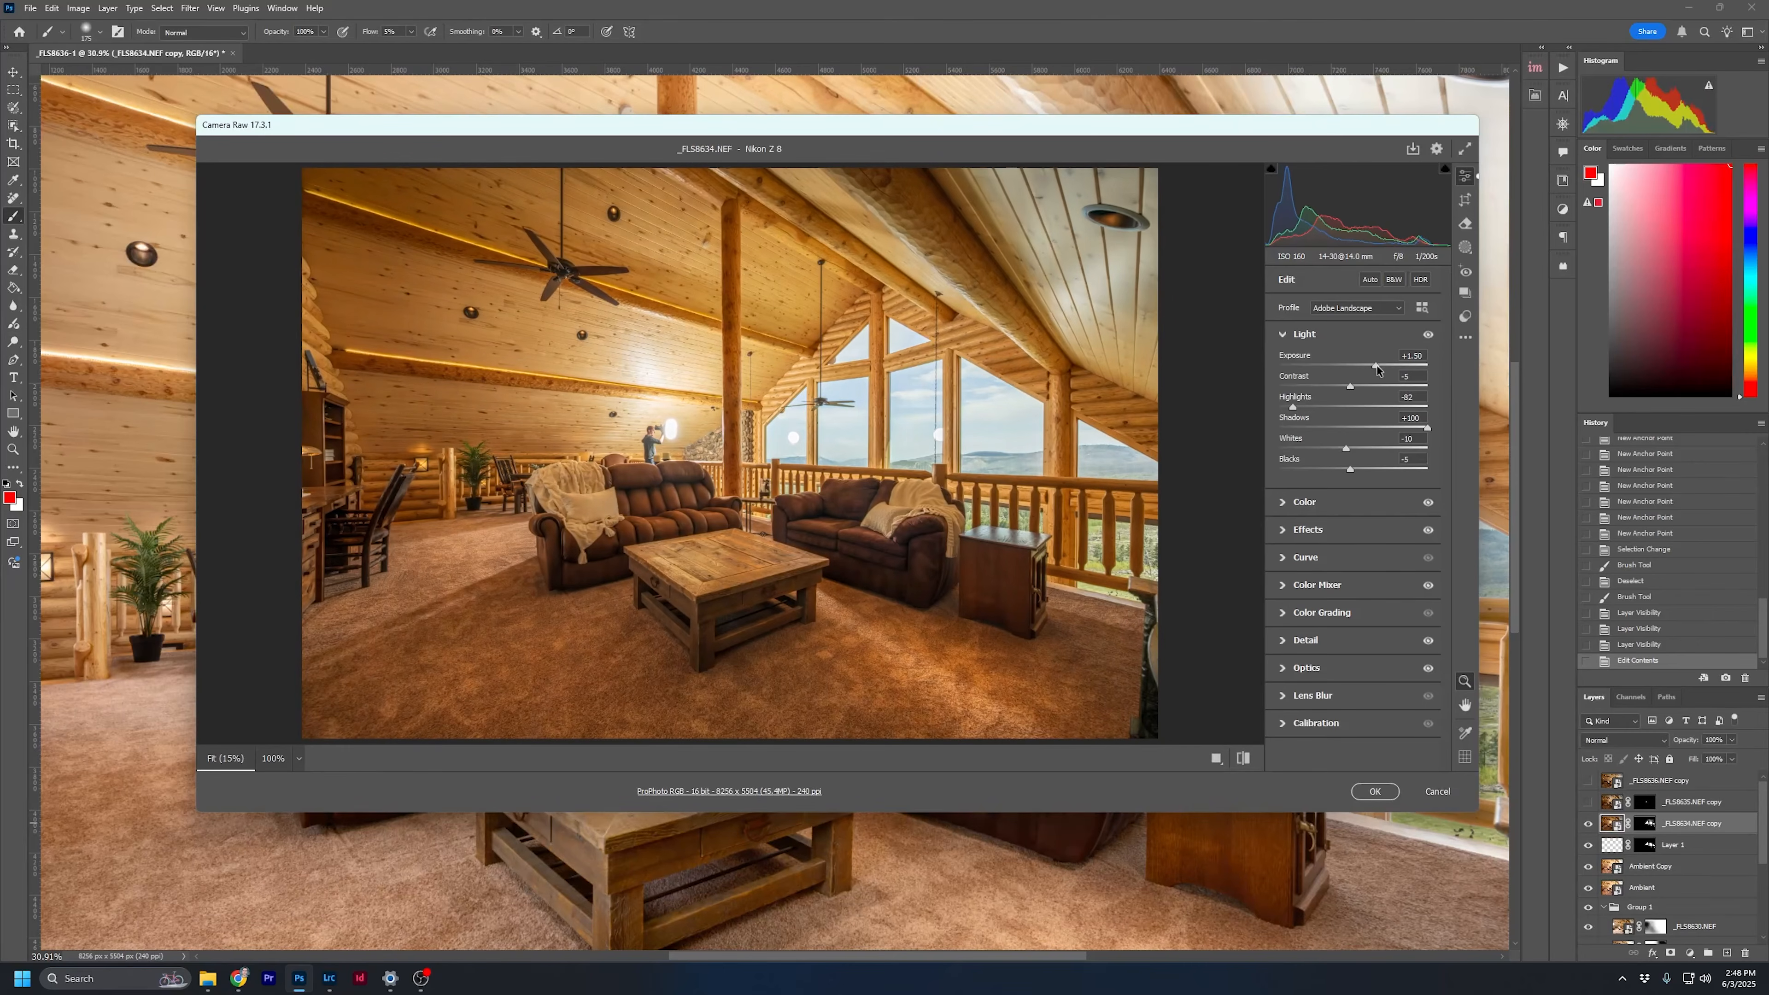
{"action": "left_click", "coordinate": [1374, 791]}
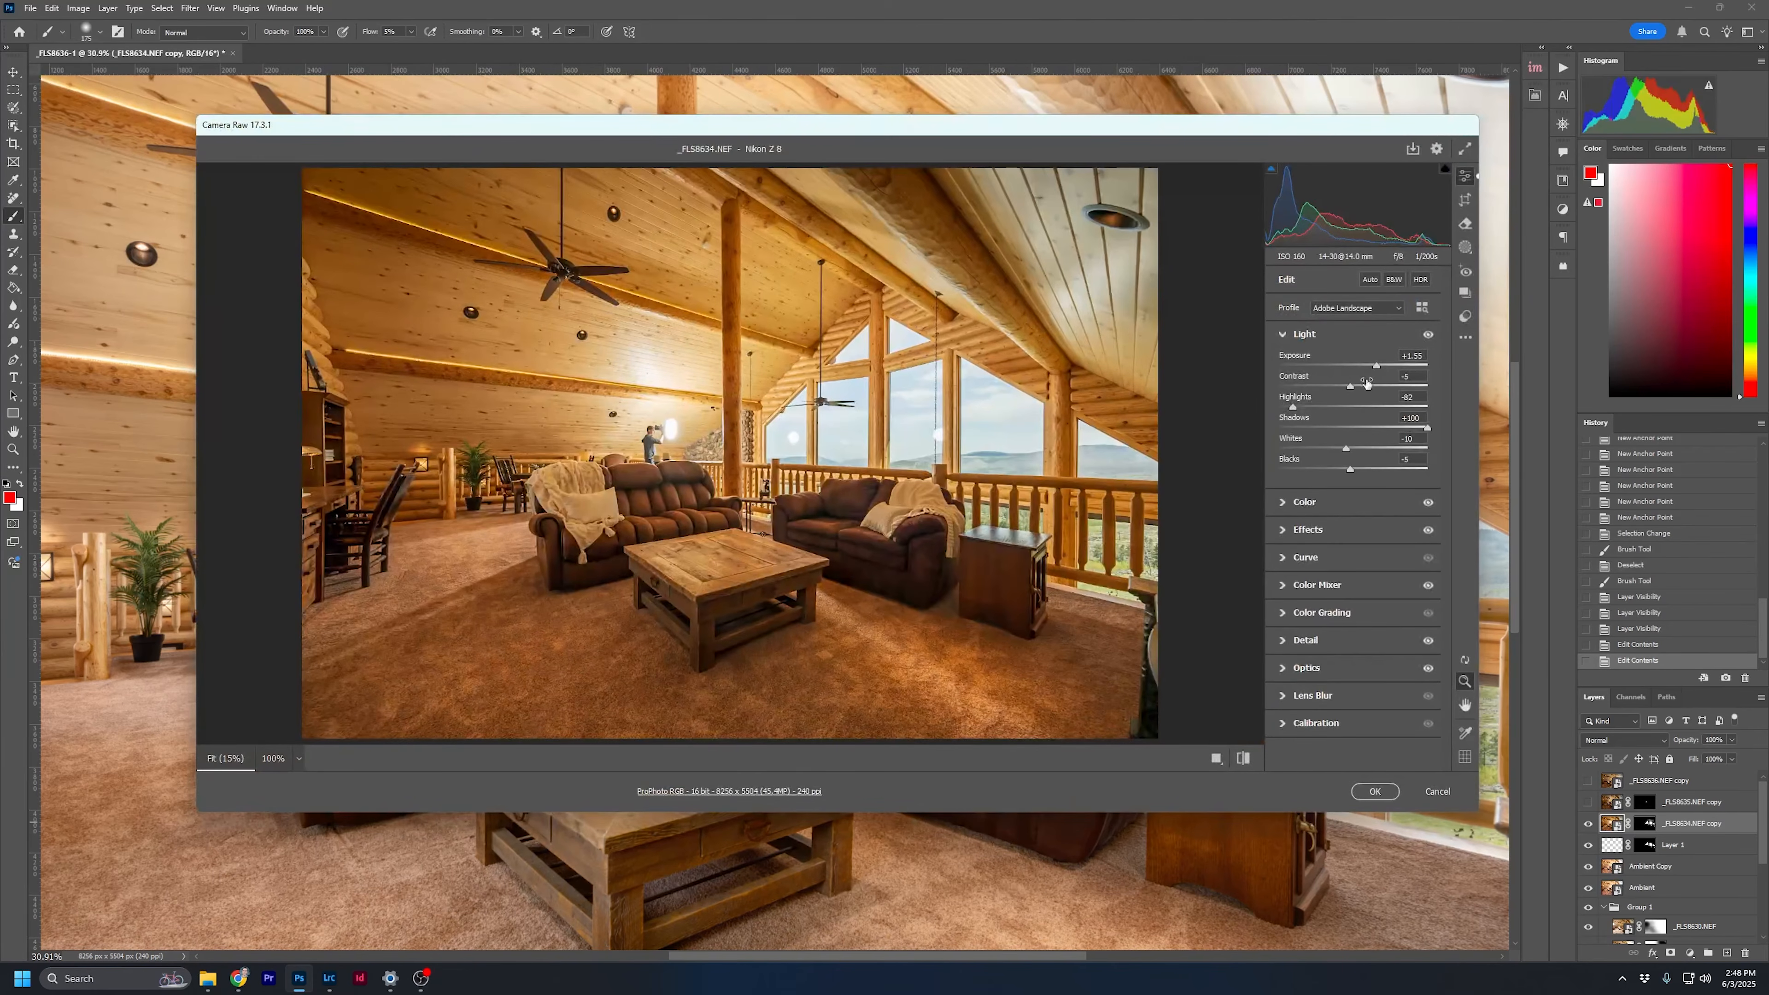
{"action": "left_click_drag", "start_coordinate": [1377, 370], "coordinate": [1375, 370]}
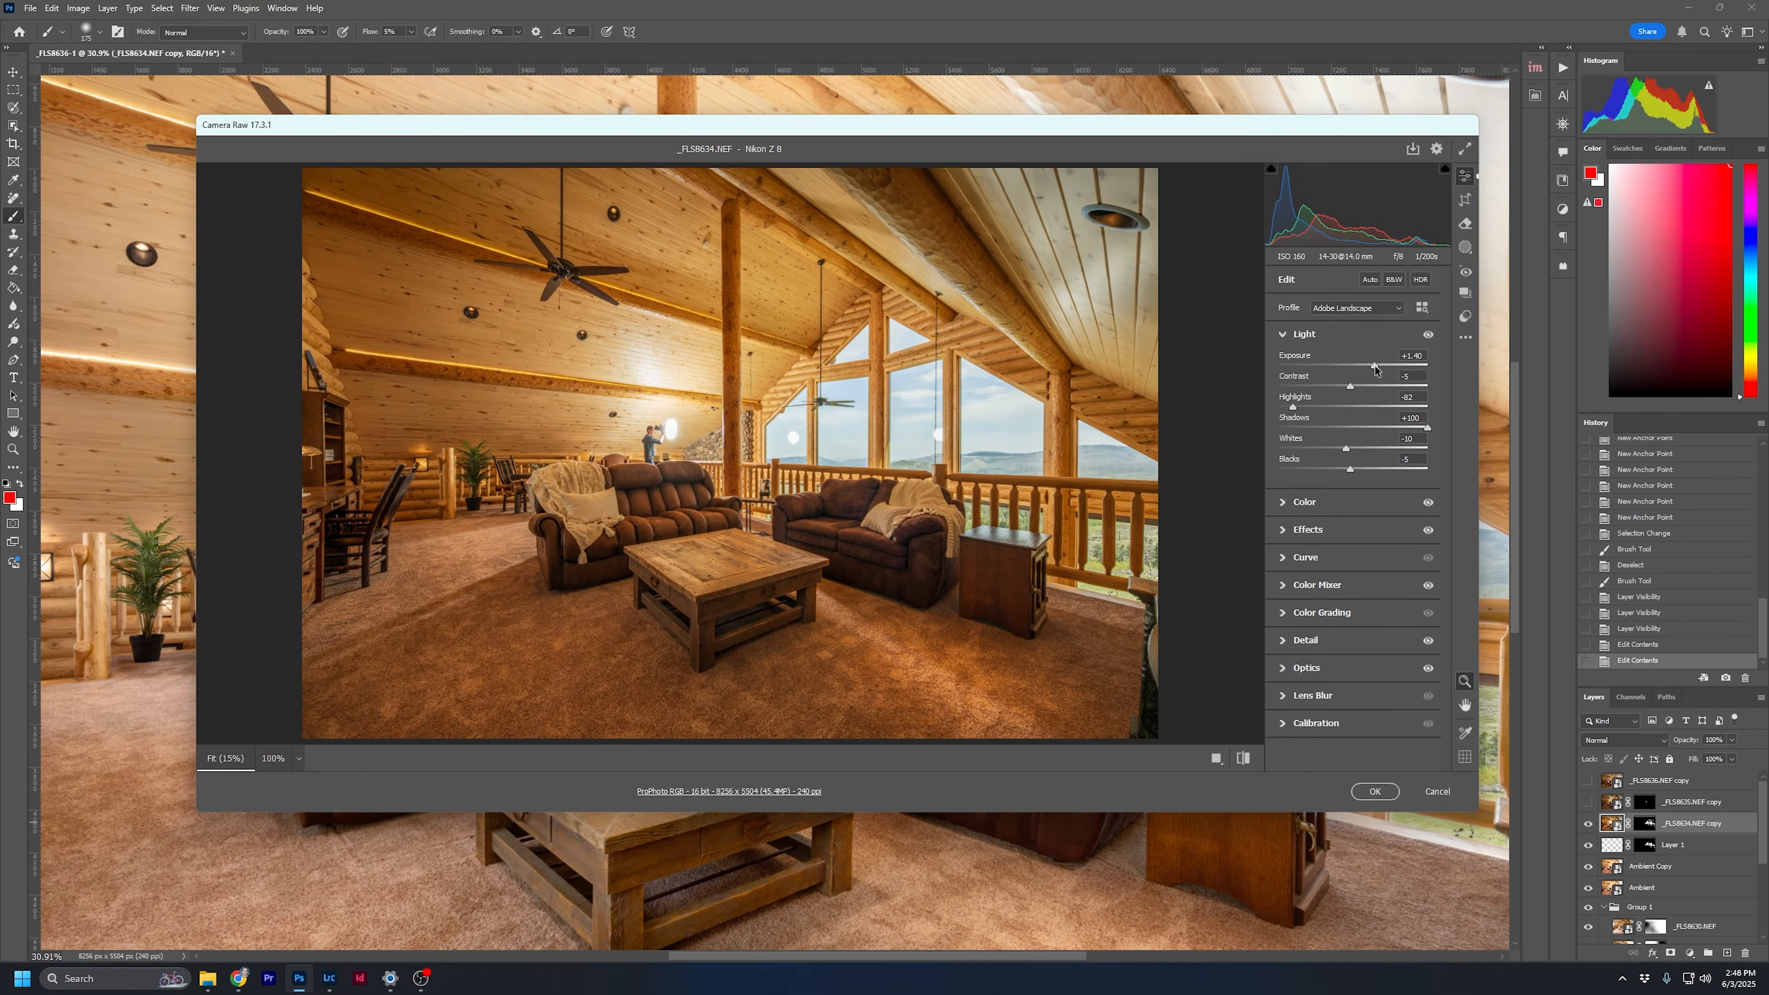
{"action": "left_click", "coordinate": [1372, 791]}
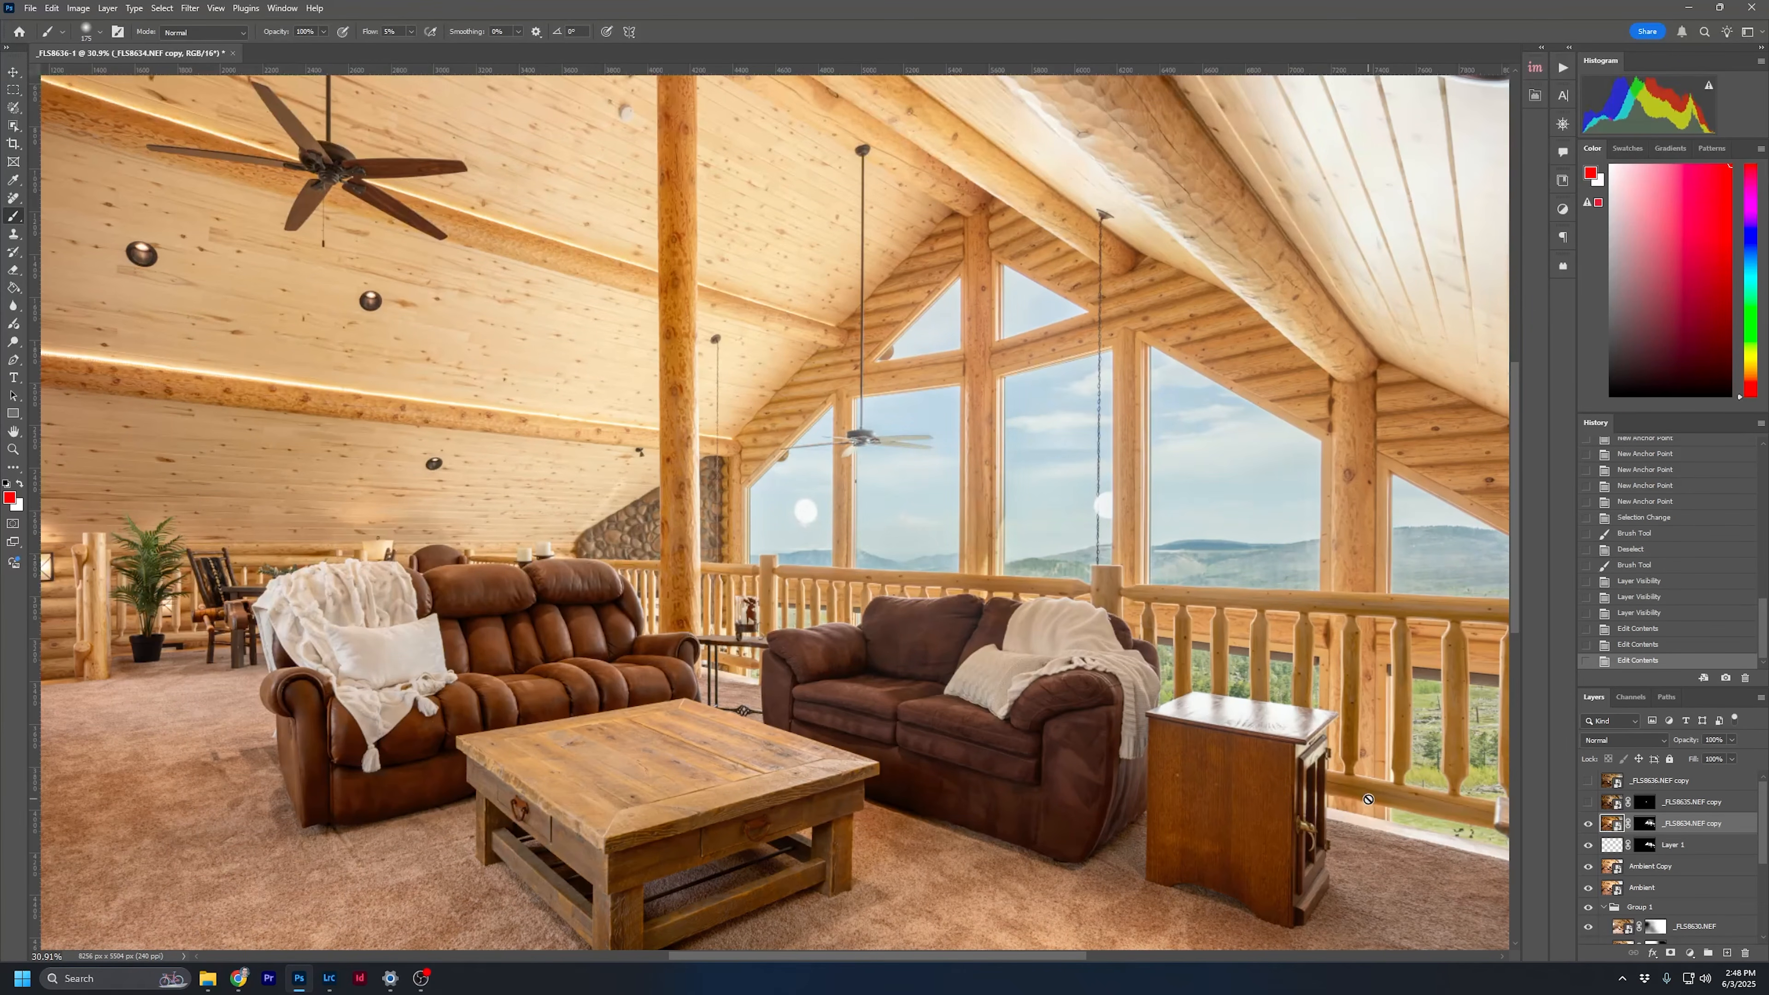
Show the _FLS8635.NEF copy layer and set it in Camera Raw to Adobe Landscape, Exposure +1.45, Highlights -80 and Shadows +100
{"action": "left_click", "coordinate": [1587, 803]}
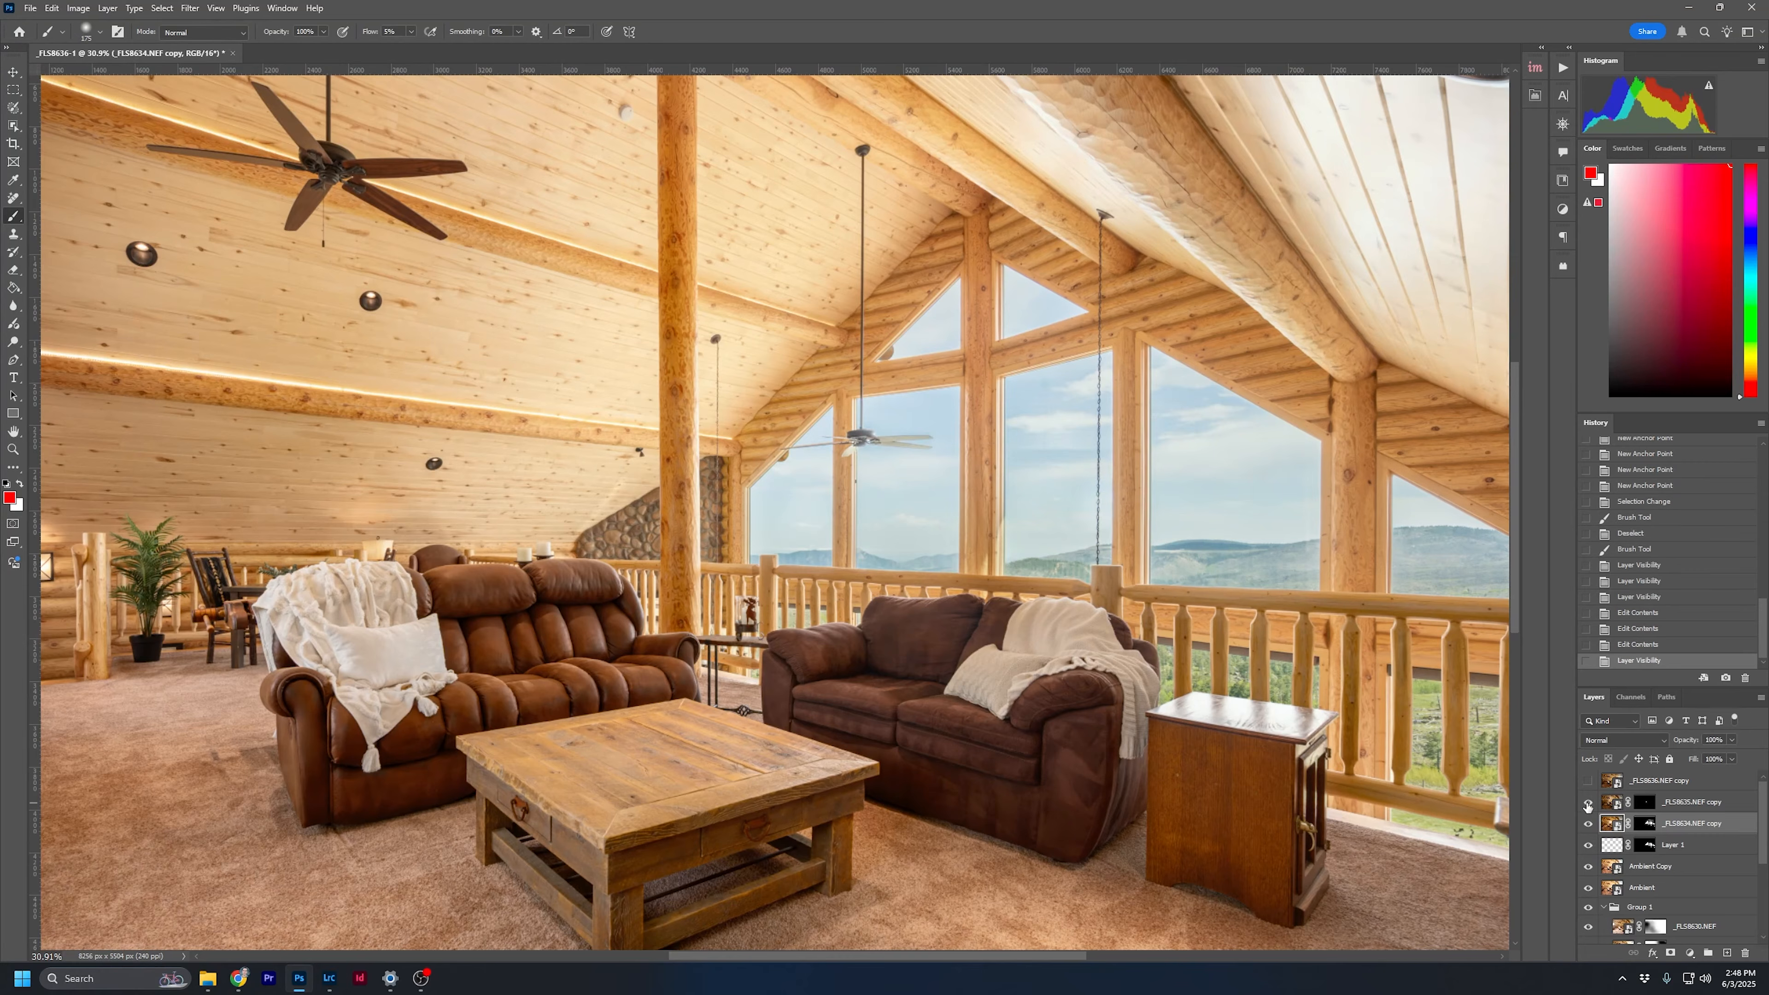
{"action": "left_click", "coordinate": [1613, 802]}
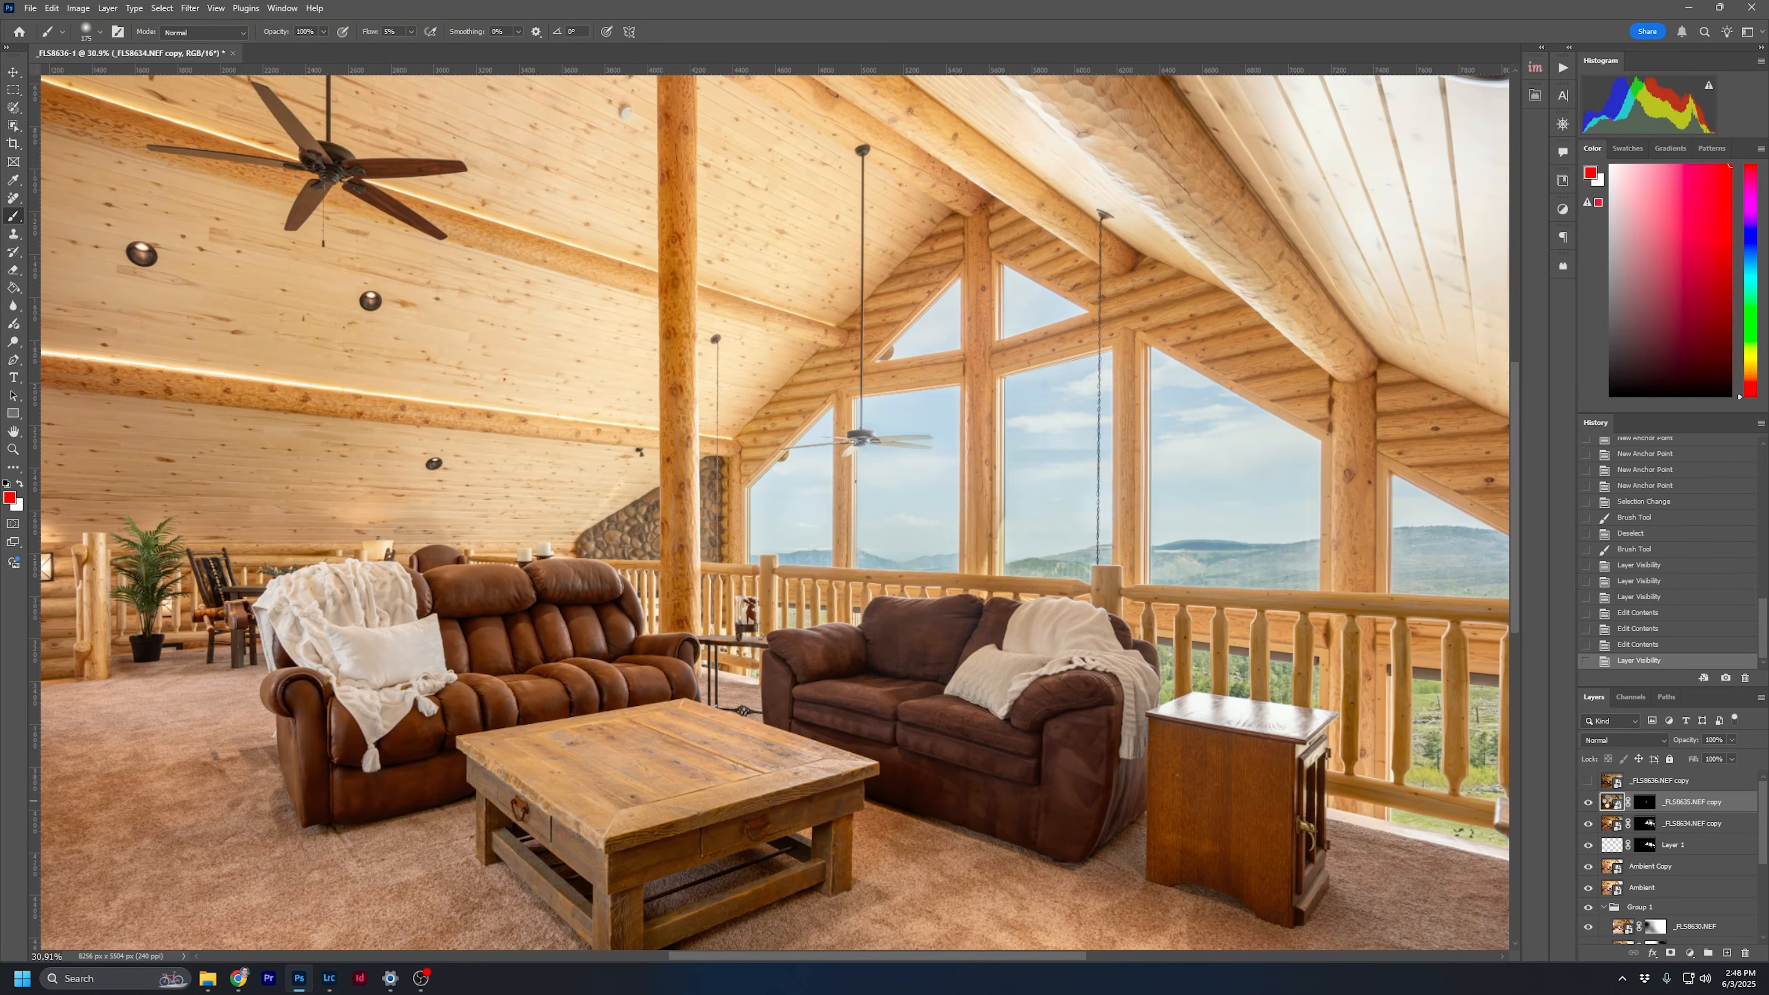
{"action": "double_click", "coordinate": [1613, 802]}
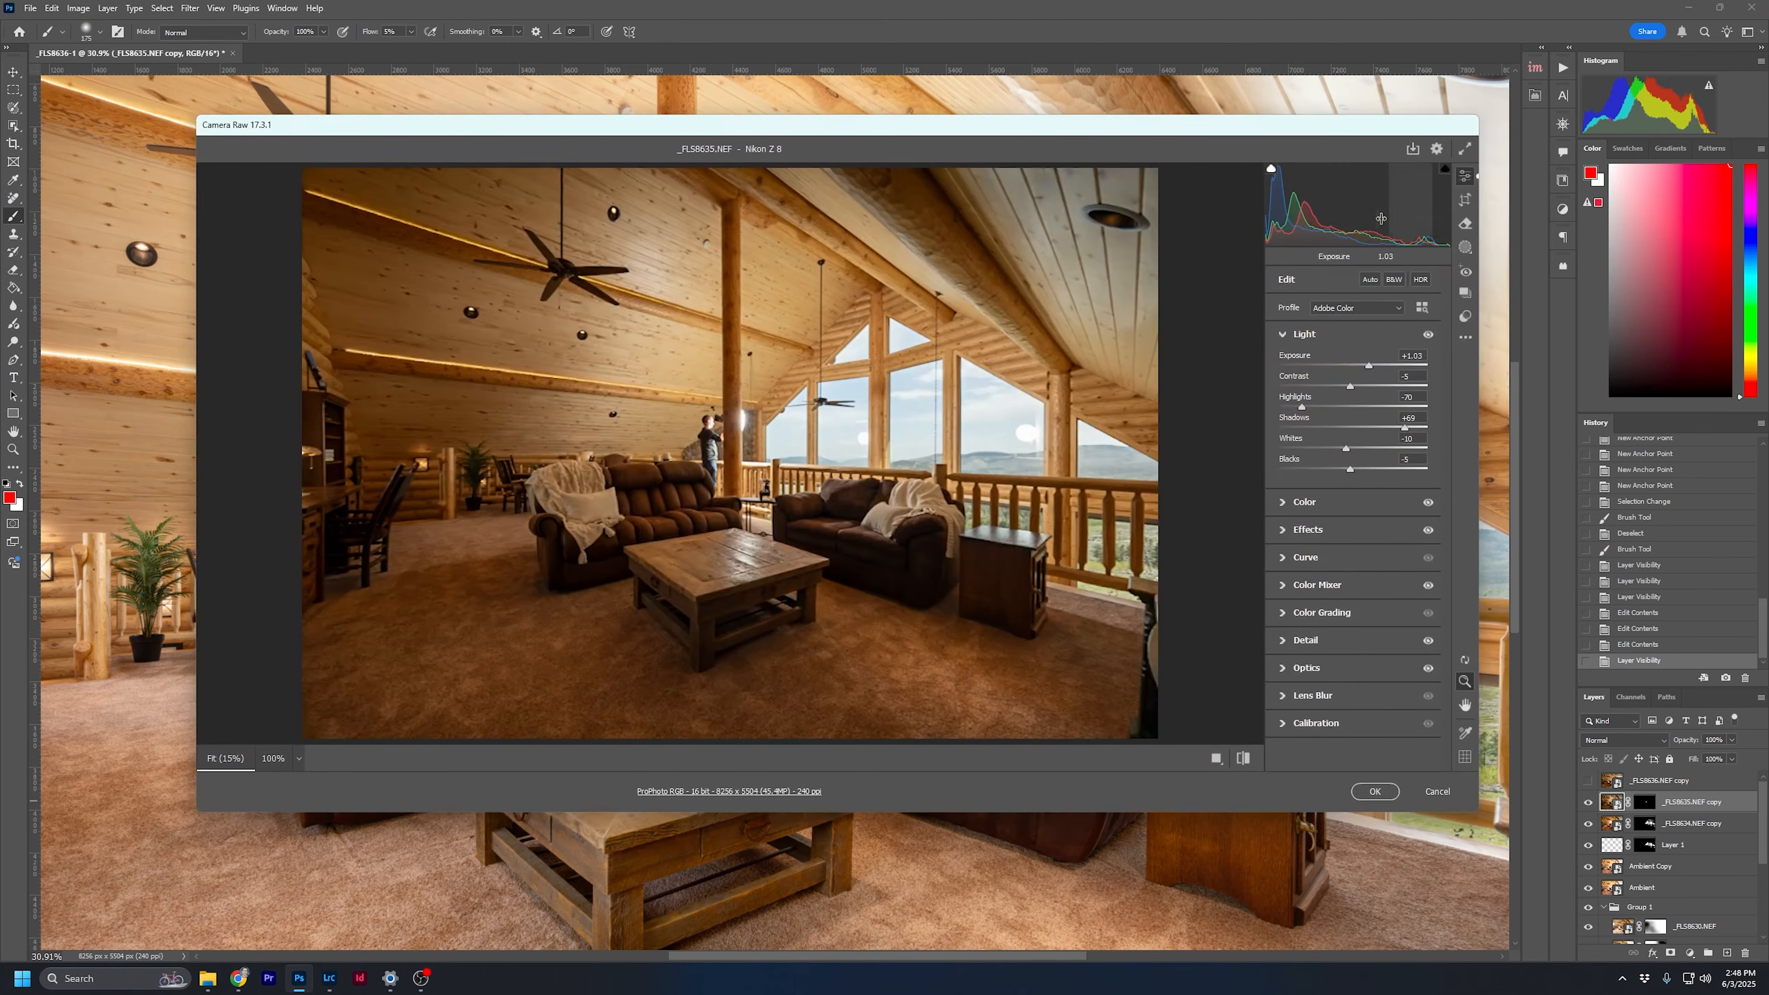
{"action": "left_click", "coordinate": [1367, 307]}
{"action": "left_click", "coordinate": [1365, 333]}
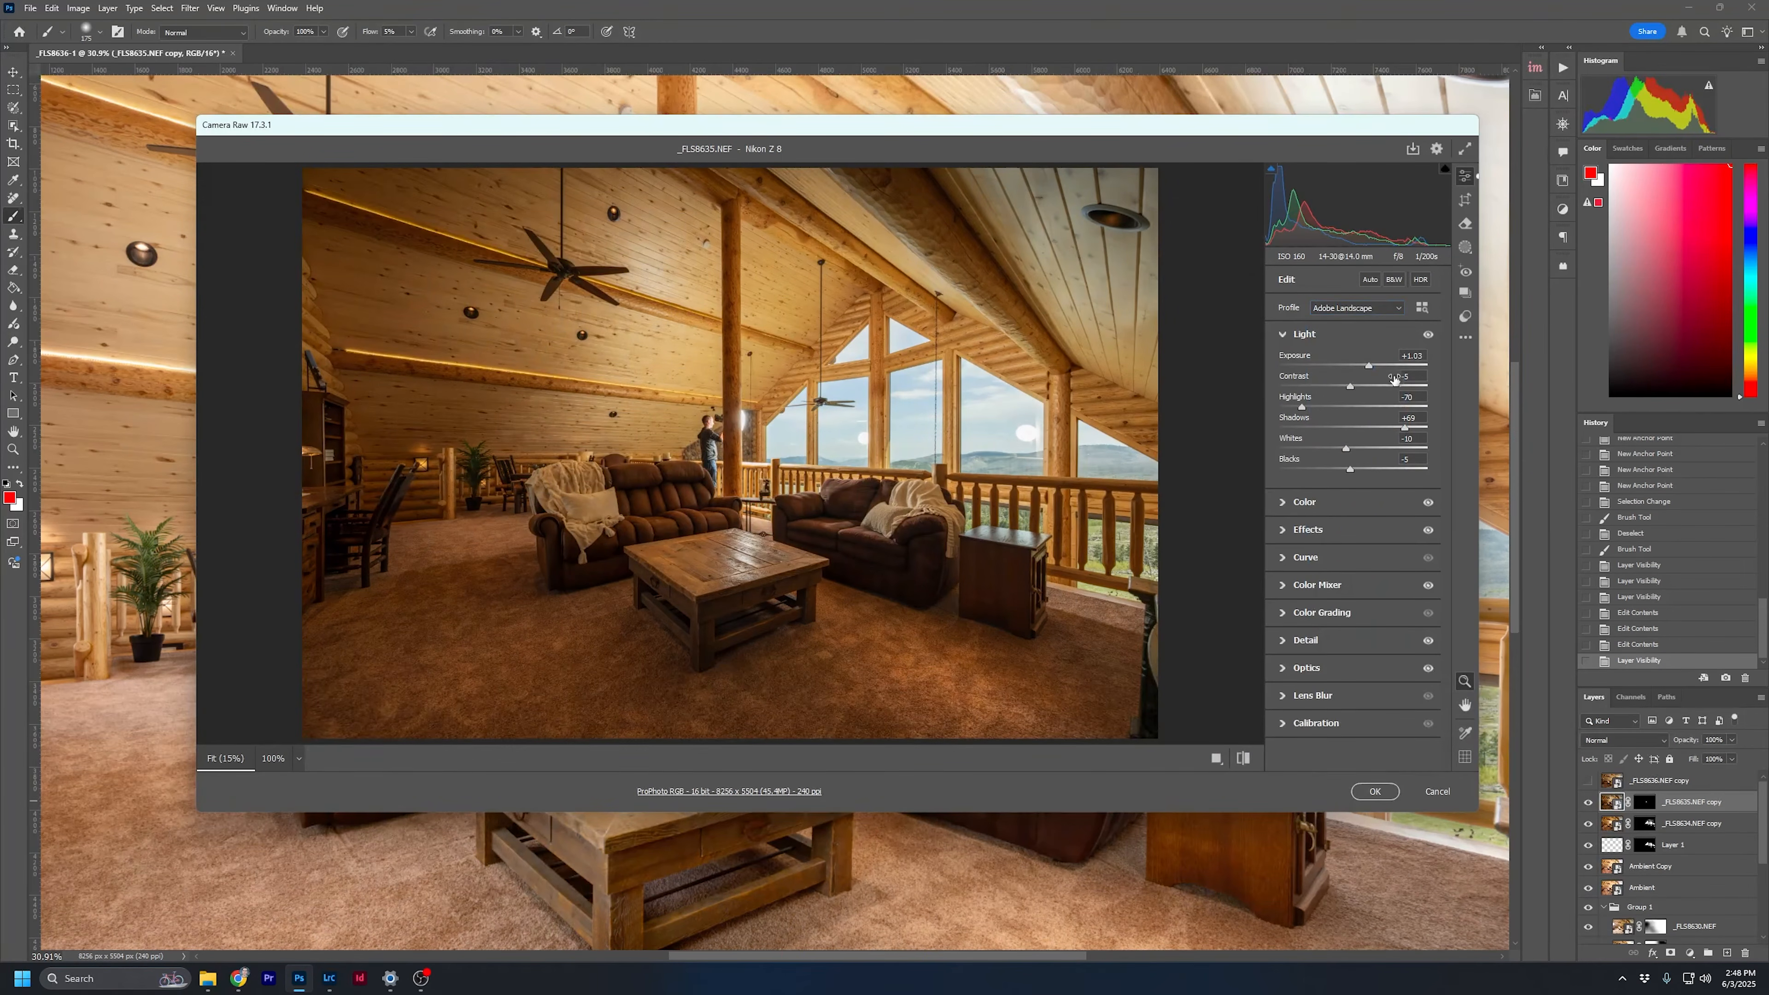
{"action": "left_click_drag", "start_coordinate": [1404, 433], "coordinate": [1470, 443]}
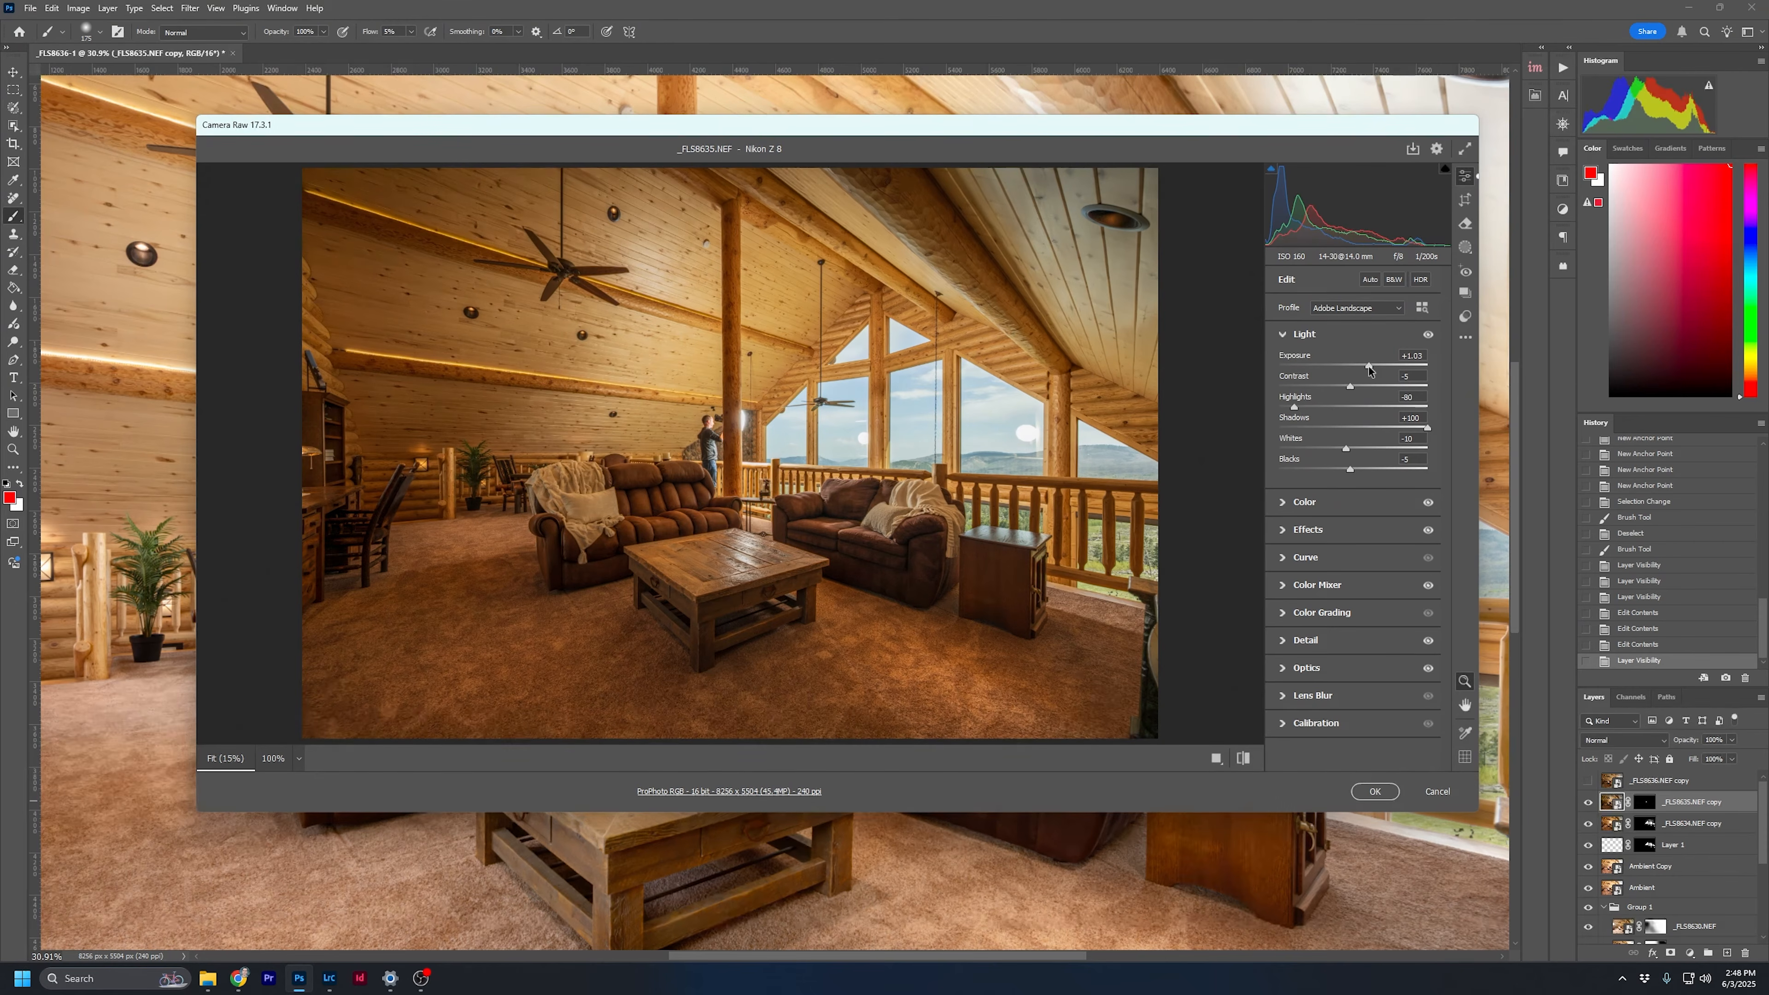
{"action": "left_click_drag", "start_coordinate": [1368, 371], "coordinate": [1375, 371]}
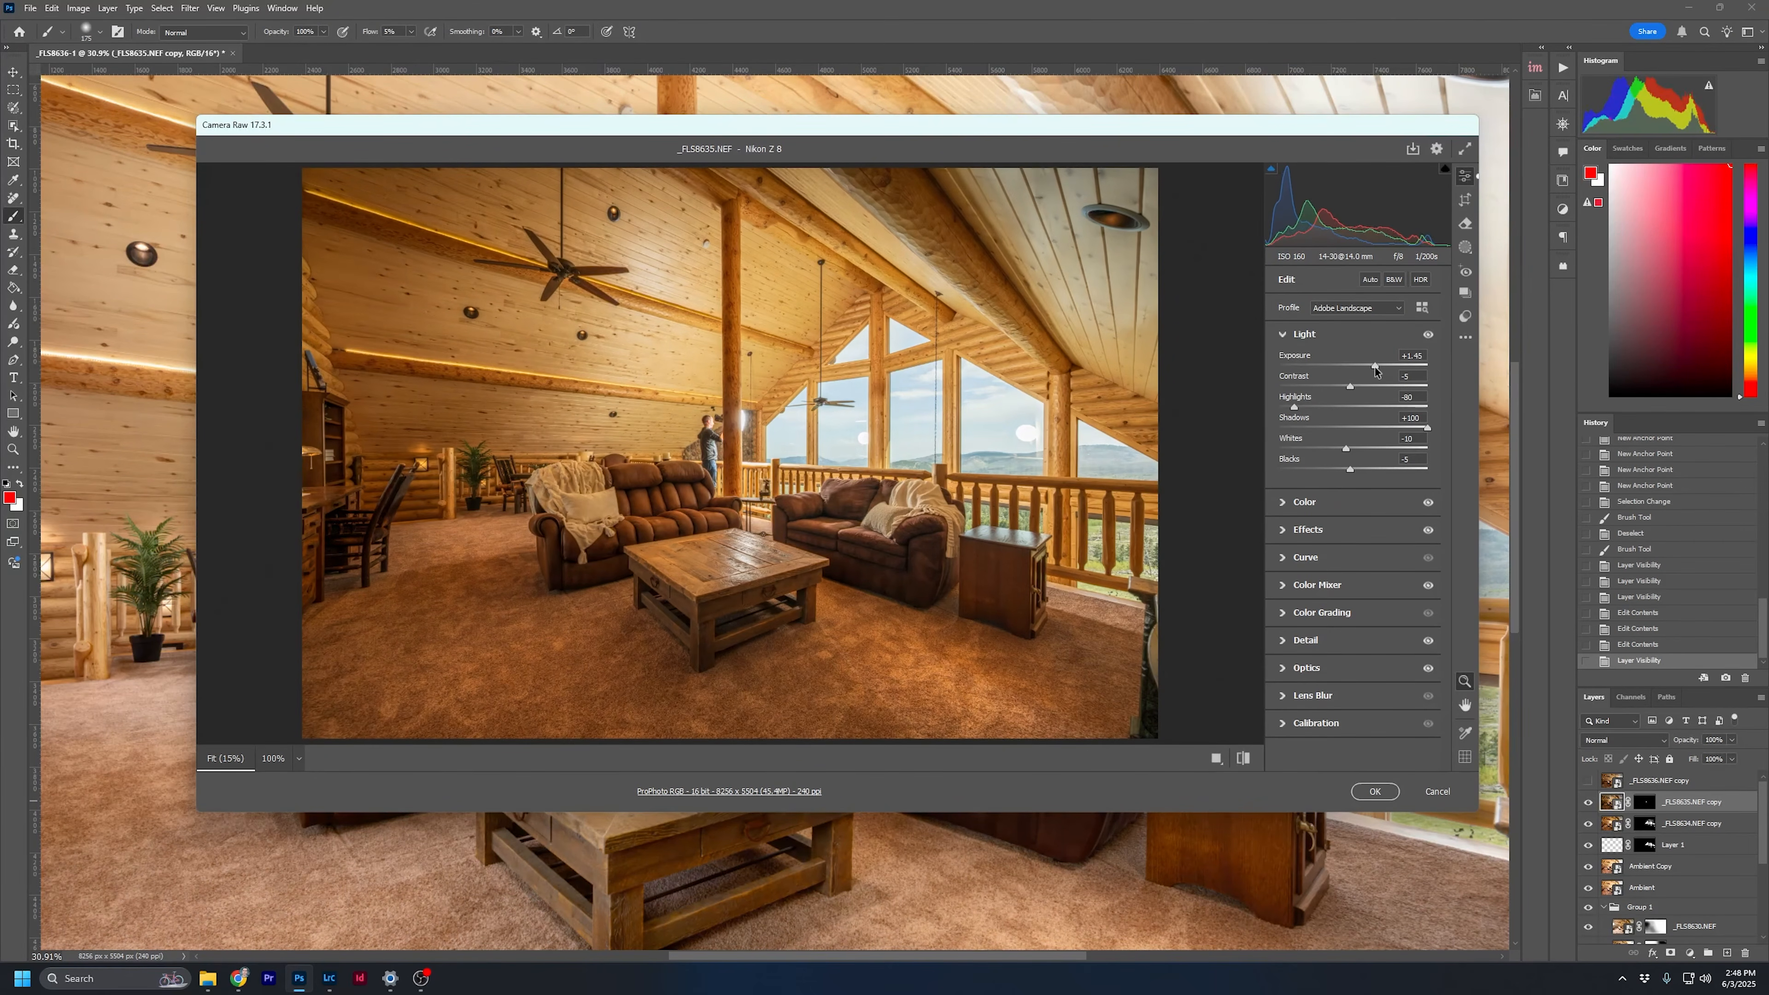
{"action": "left_click", "coordinate": [1373, 790]}
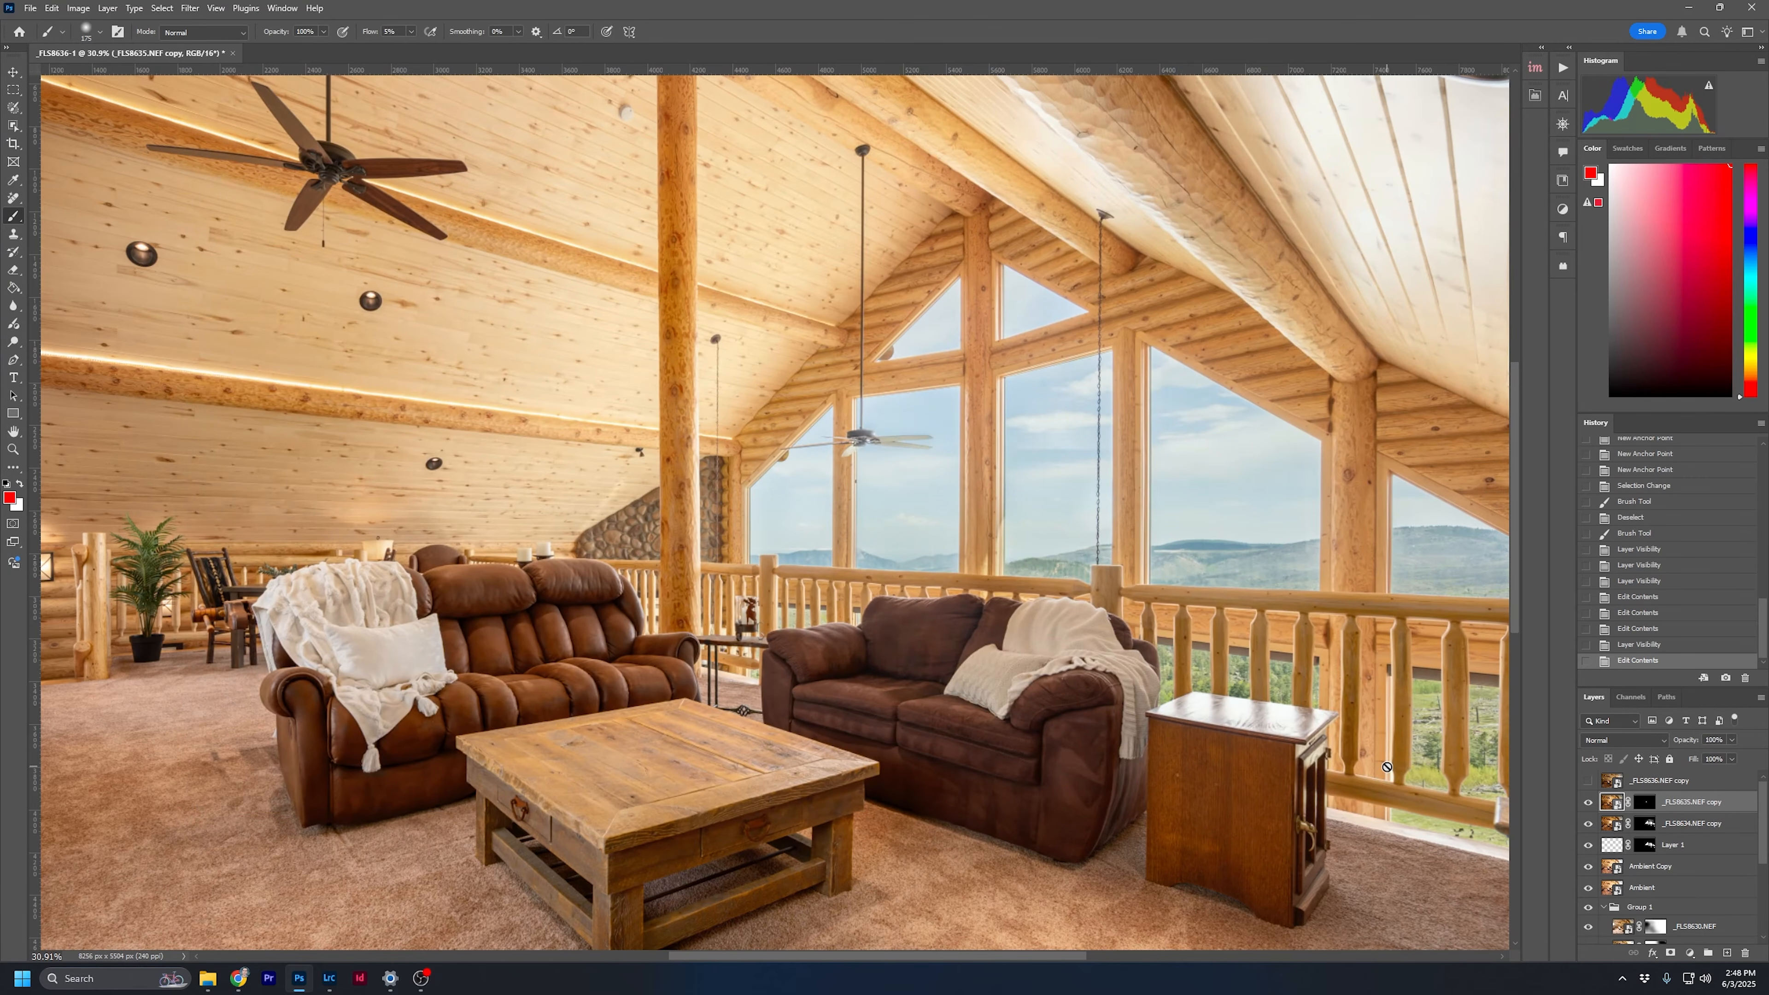
View the whole photo and compare the windows with and without the adjusted exposure layers
{"action": "scroll", "coordinate": [1158, 594], "scroll_direction": "down", "scroll_amount": 6}
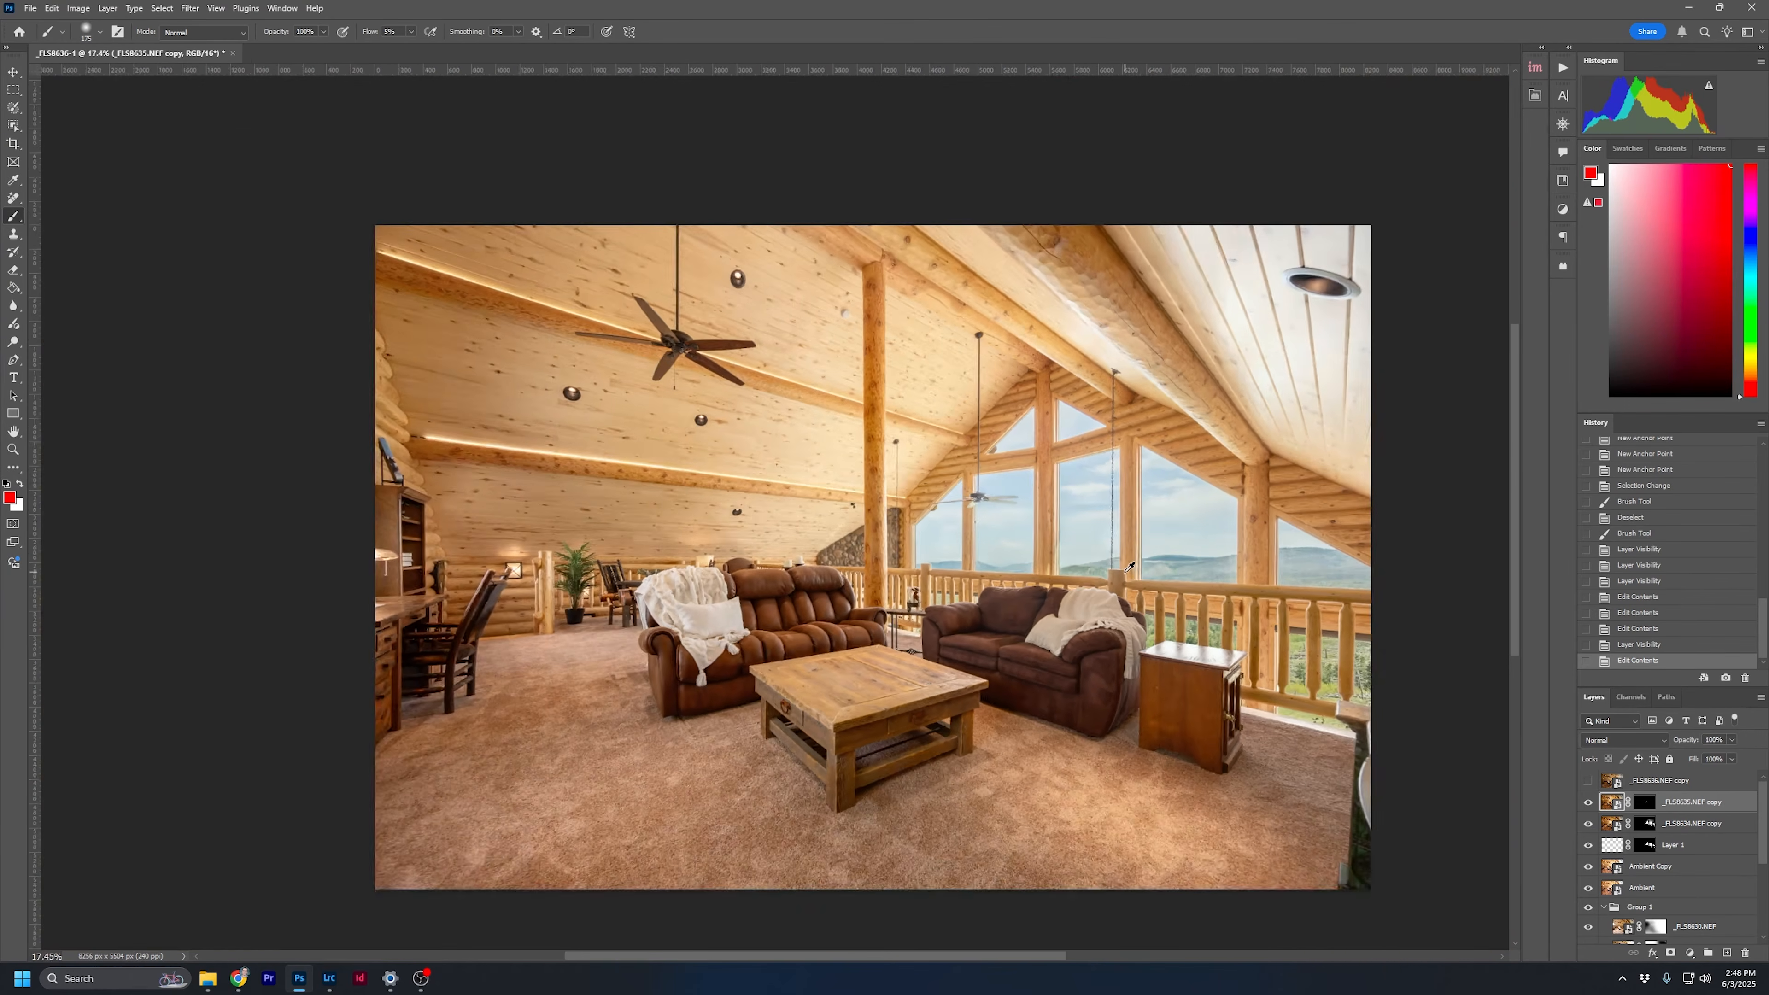
{"action": "left_click_drag", "start_coordinate": [949, 551], "coordinate": [1011, 525]}
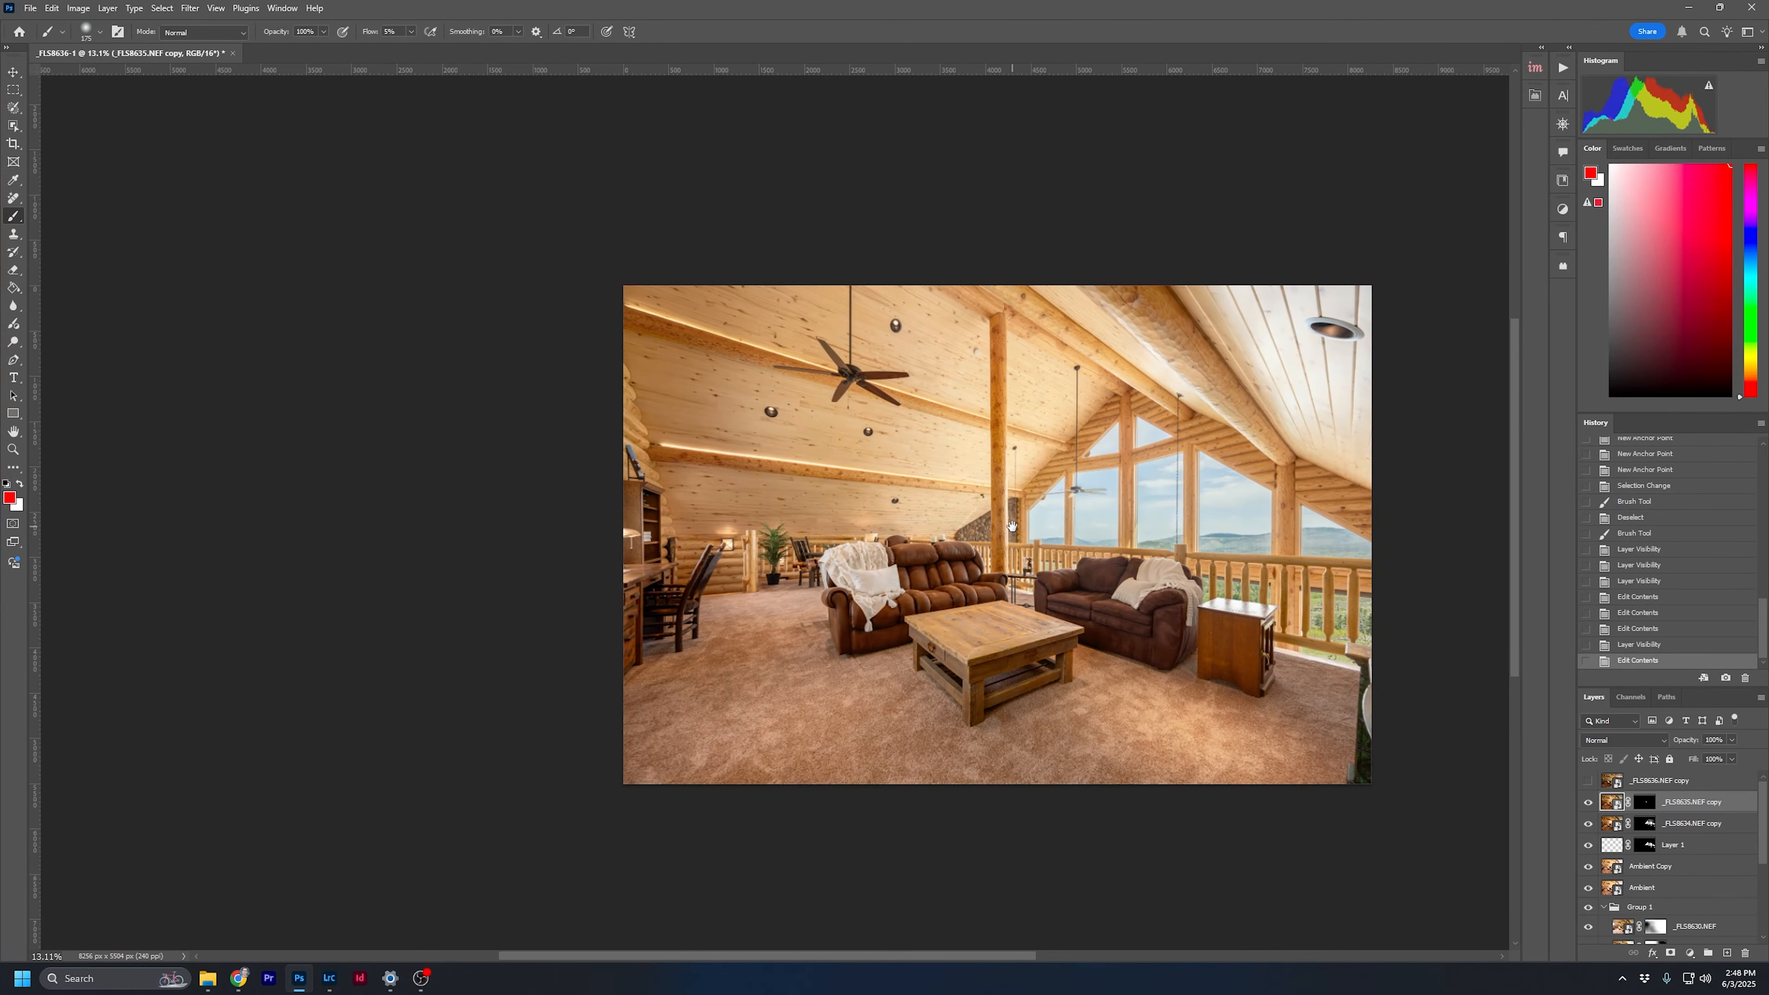
{"action": "left_click", "coordinate": [1588, 803]}
{"action": "left_click", "coordinate": [1591, 823]}
{"action": "left_click", "coordinate": [1590, 823]}
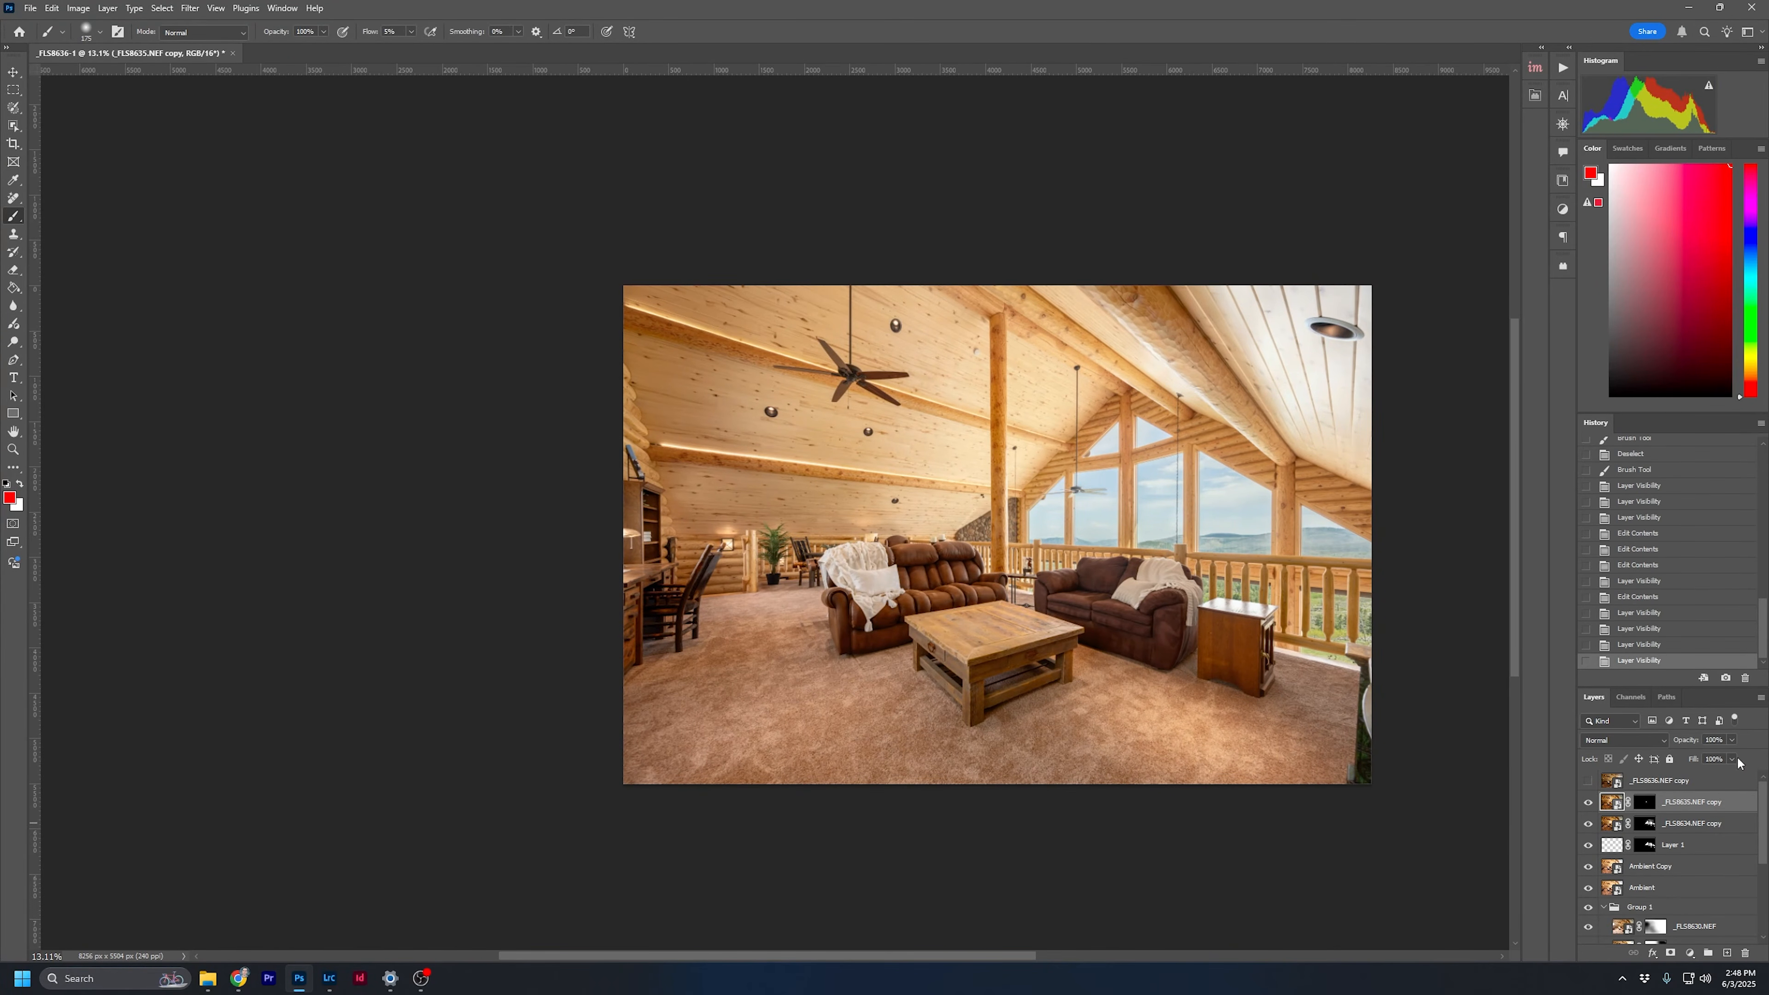
Group the _FLS8635.NEF copy and _FLS8634.NEF copy layers
{"action": "left_click_drag", "start_coordinate": [1732, 740], "coordinate": [1739, 758]}
{"action": "left_click", "coordinate": [1739, 827], "text": "shift"}
{"action": "key", "text": "ctrl+g"}
Set the opacity of the window layers' group to 80% and compare the photo with and without the group
{"action": "left_click", "coordinate": [1732, 740]}
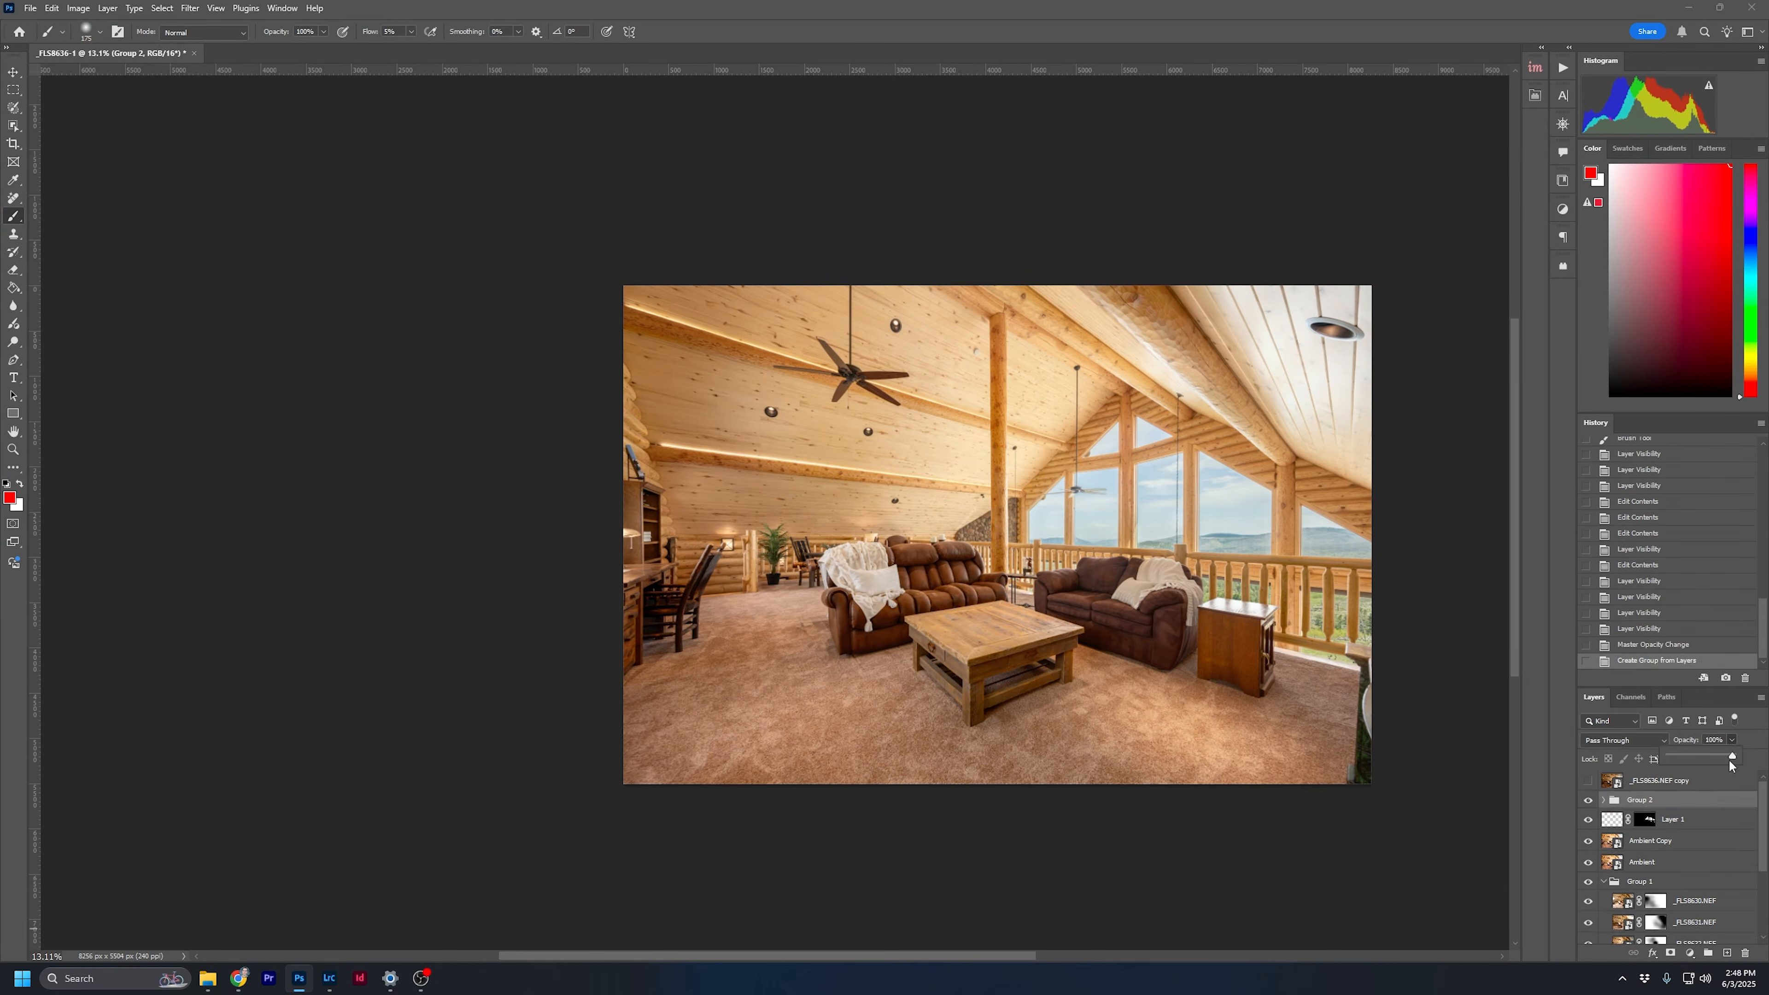
{"action": "left_click_drag", "start_coordinate": [1732, 760], "coordinate": [1719, 757]}
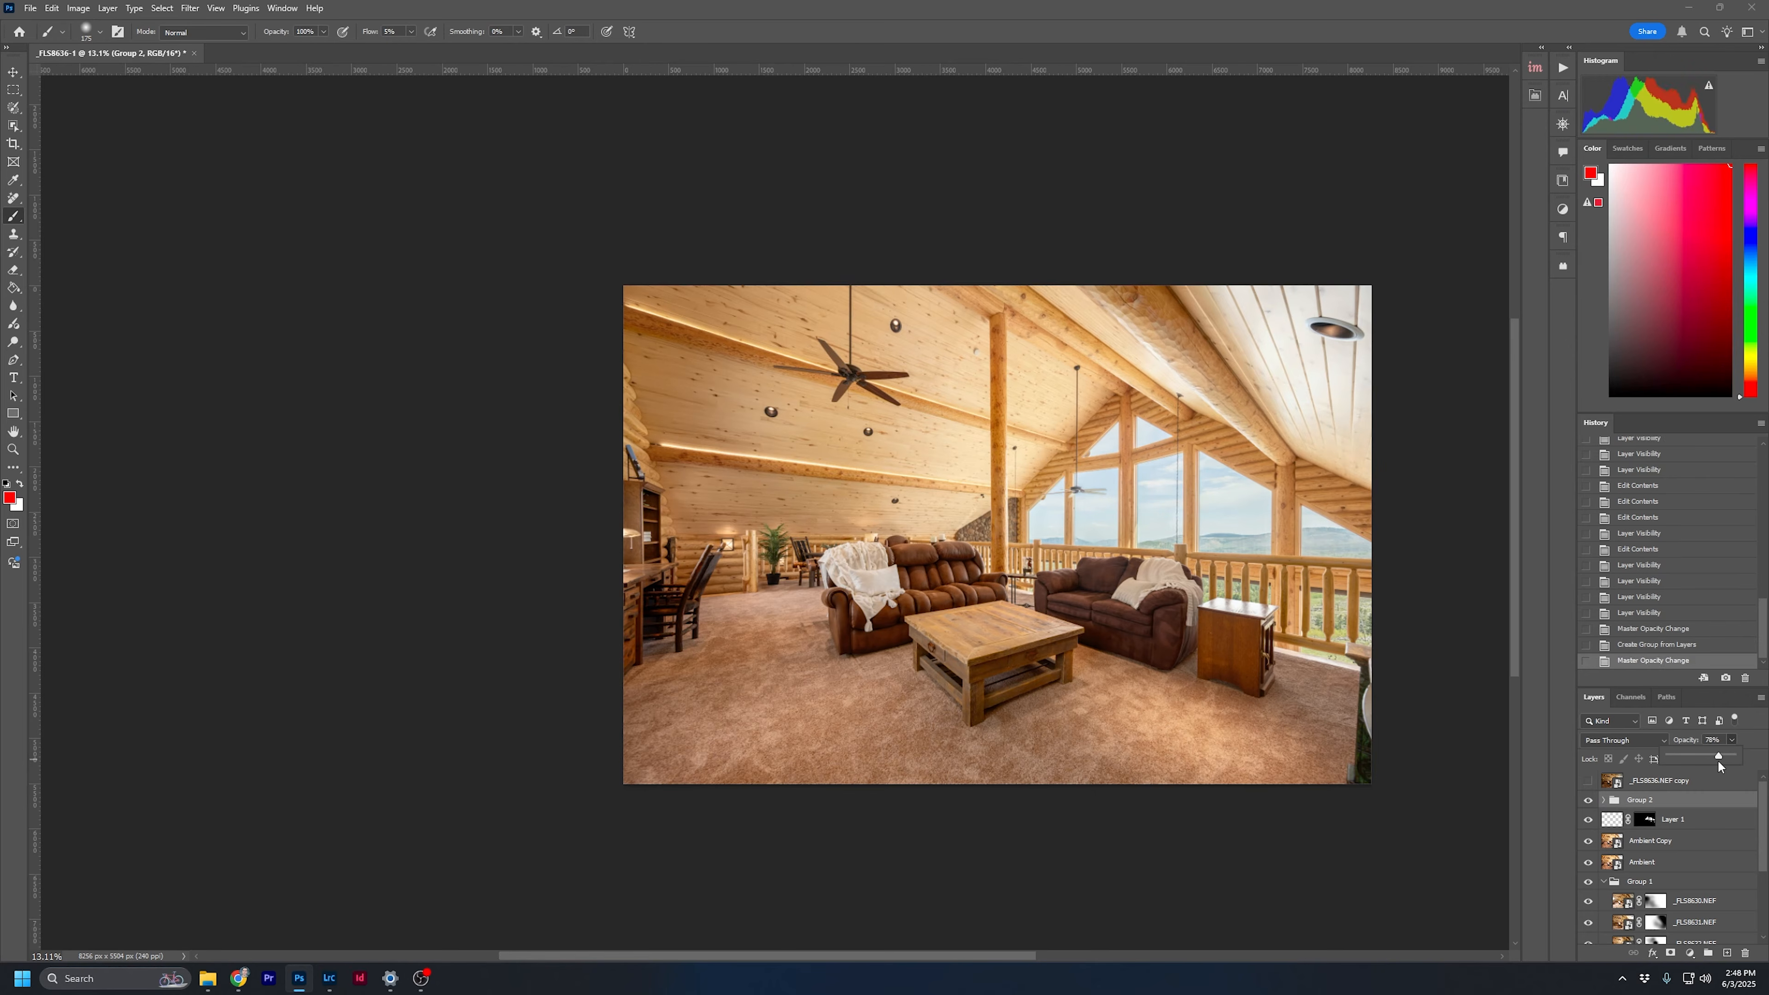
{"action": "mouse_move", "coordinate": [1718, 757]}
{"action": "left_mouse_down"}
{"action": "mouse_move", "coordinate": [1742, 762]}
{"action": "mouse_move", "coordinate": [1728, 755]}
{"action": "left_mouse_up"}
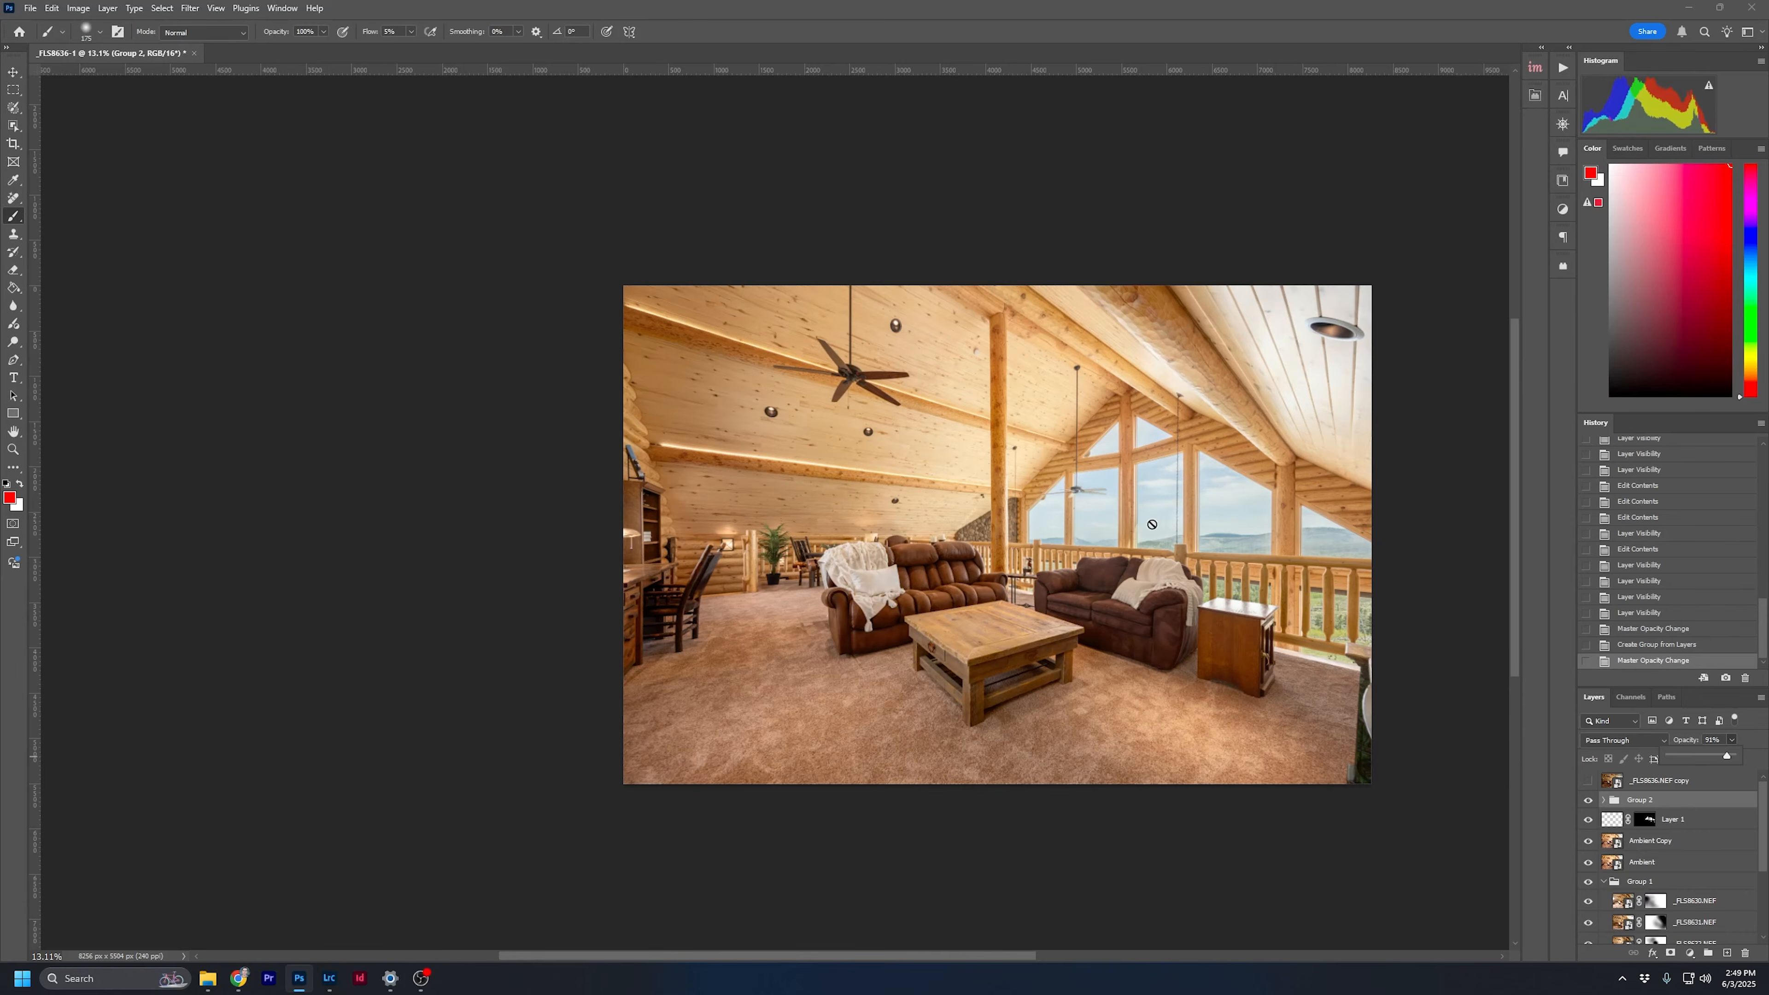
{"action": "left_click_drag", "start_coordinate": [1723, 760], "coordinate": [1718, 759]}
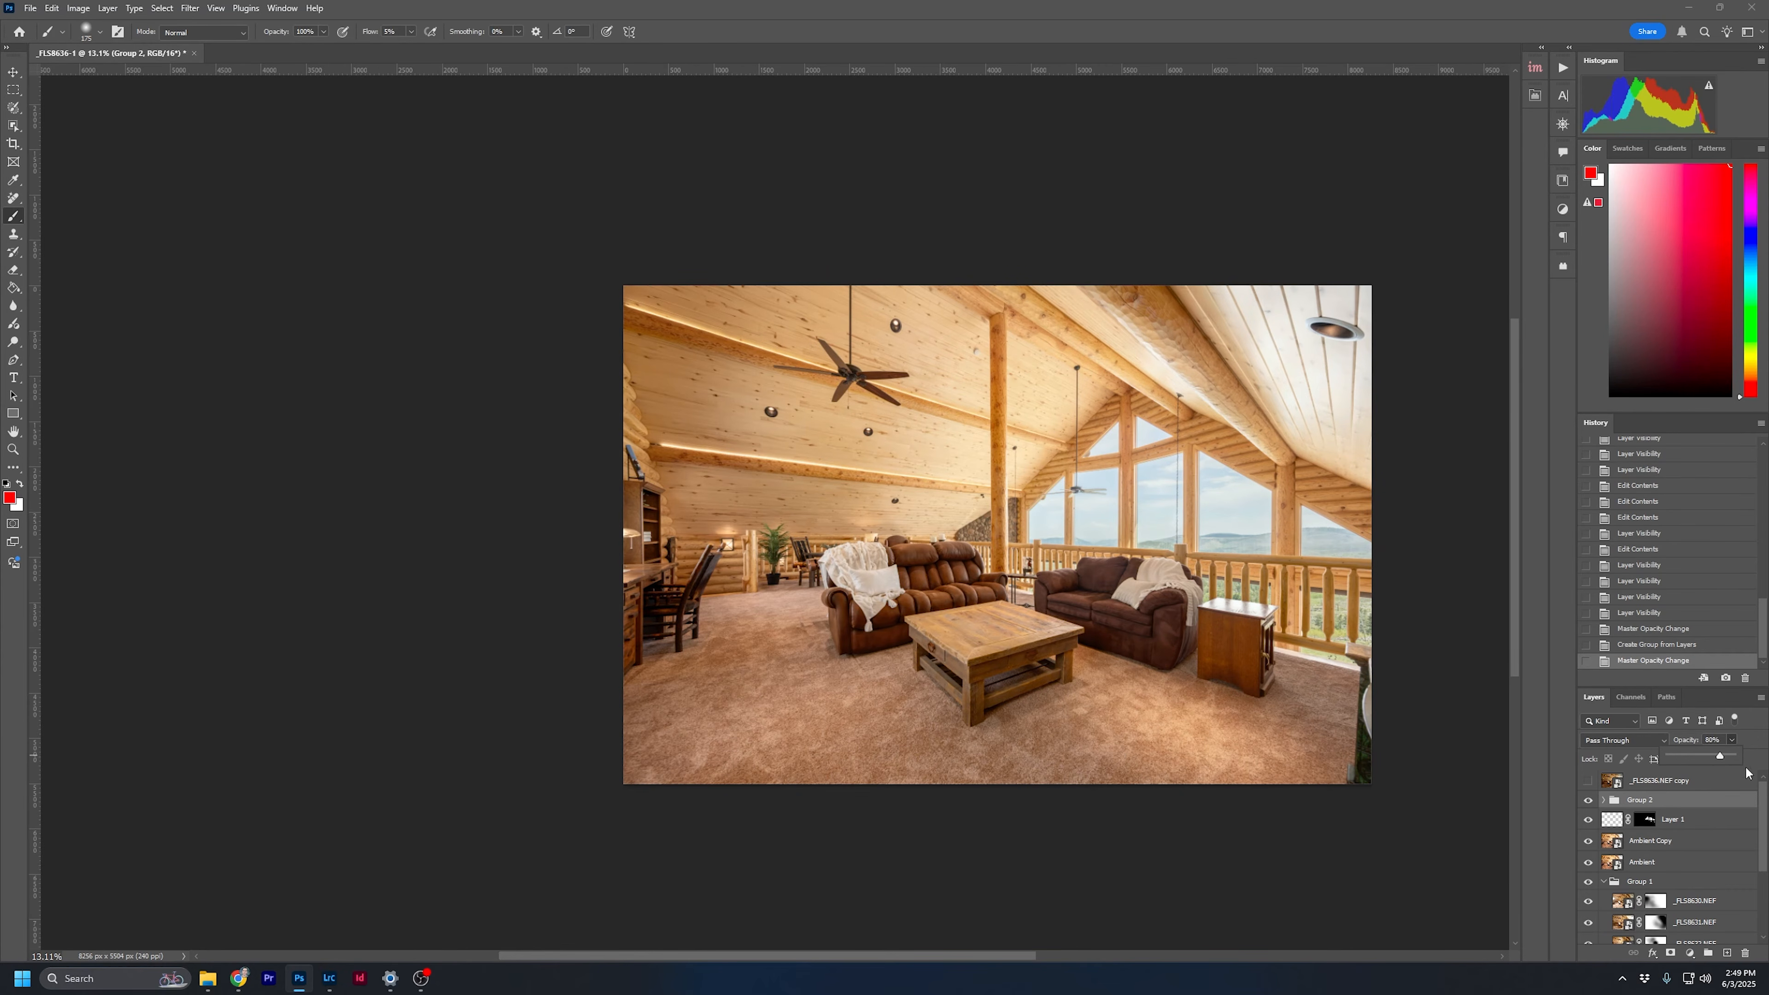
{"action": "left_click", "coordinate": [1588, 805]}
{"action": "left_click", "coordinate": [1588, 805]}
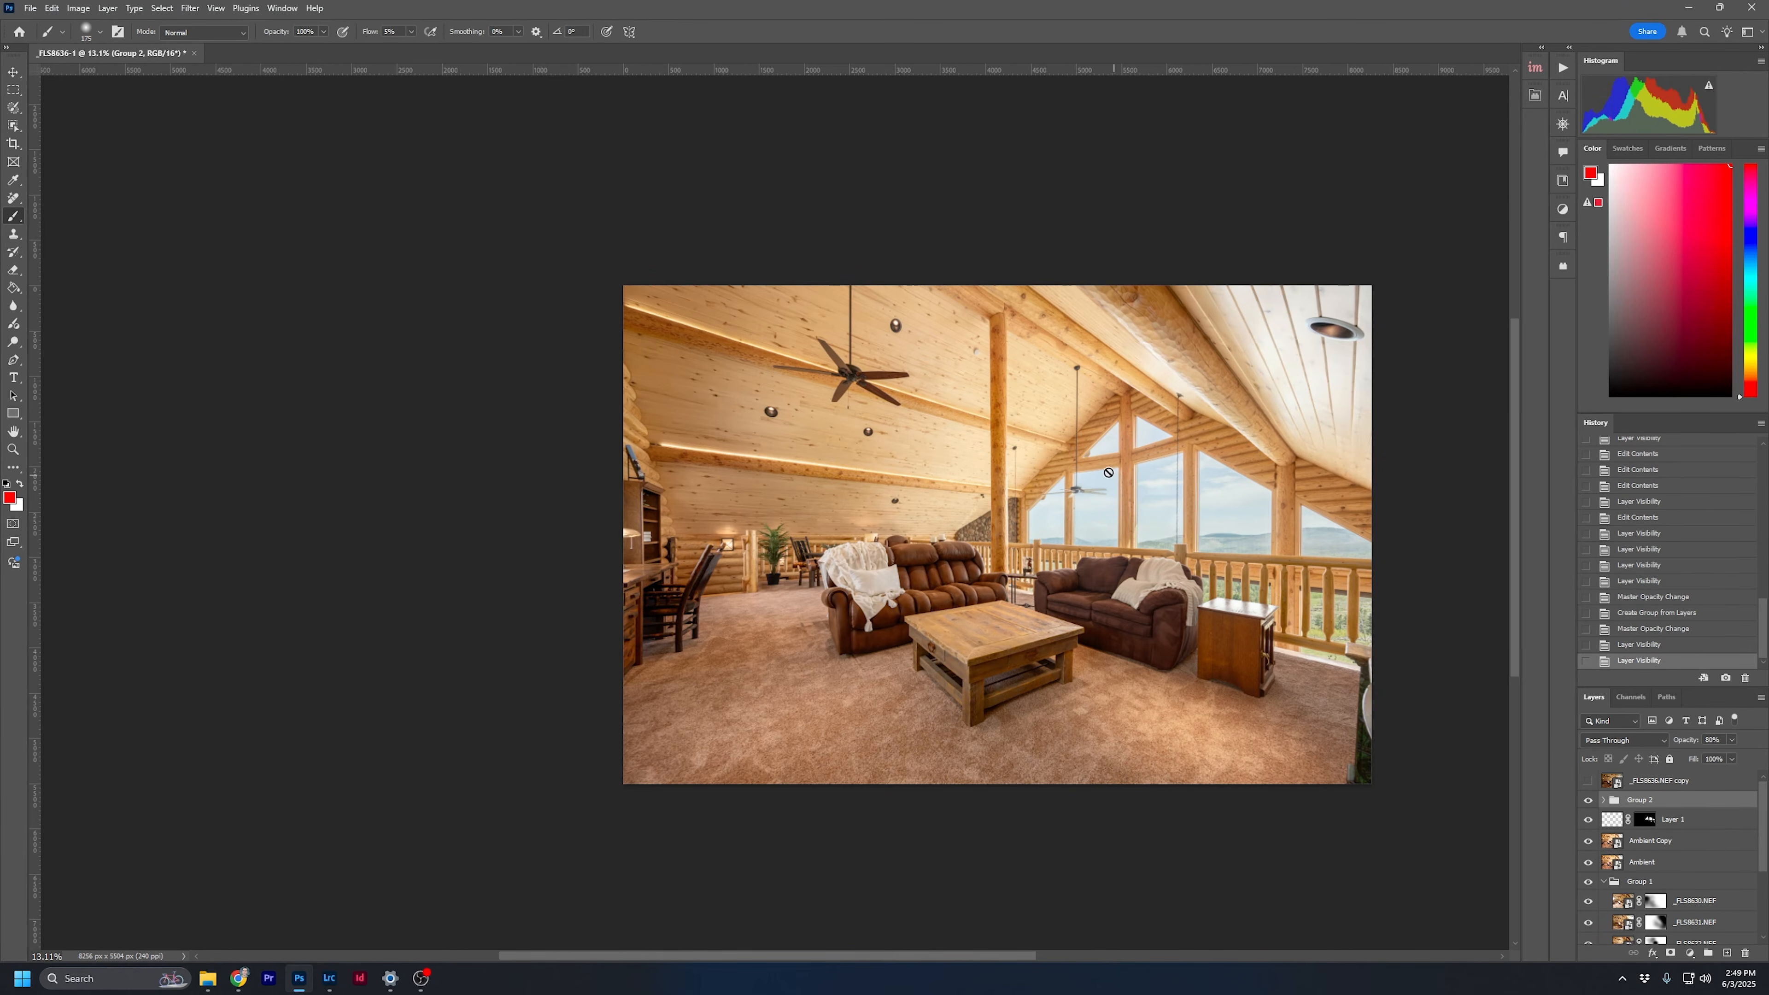
Compare the windows and furniture up close with and without the _FLS8636.NEF copy layer
{"action": "scroll", "coordinate": [1222, 526], "scroll_direction": "up", "scroll_amount": 14}
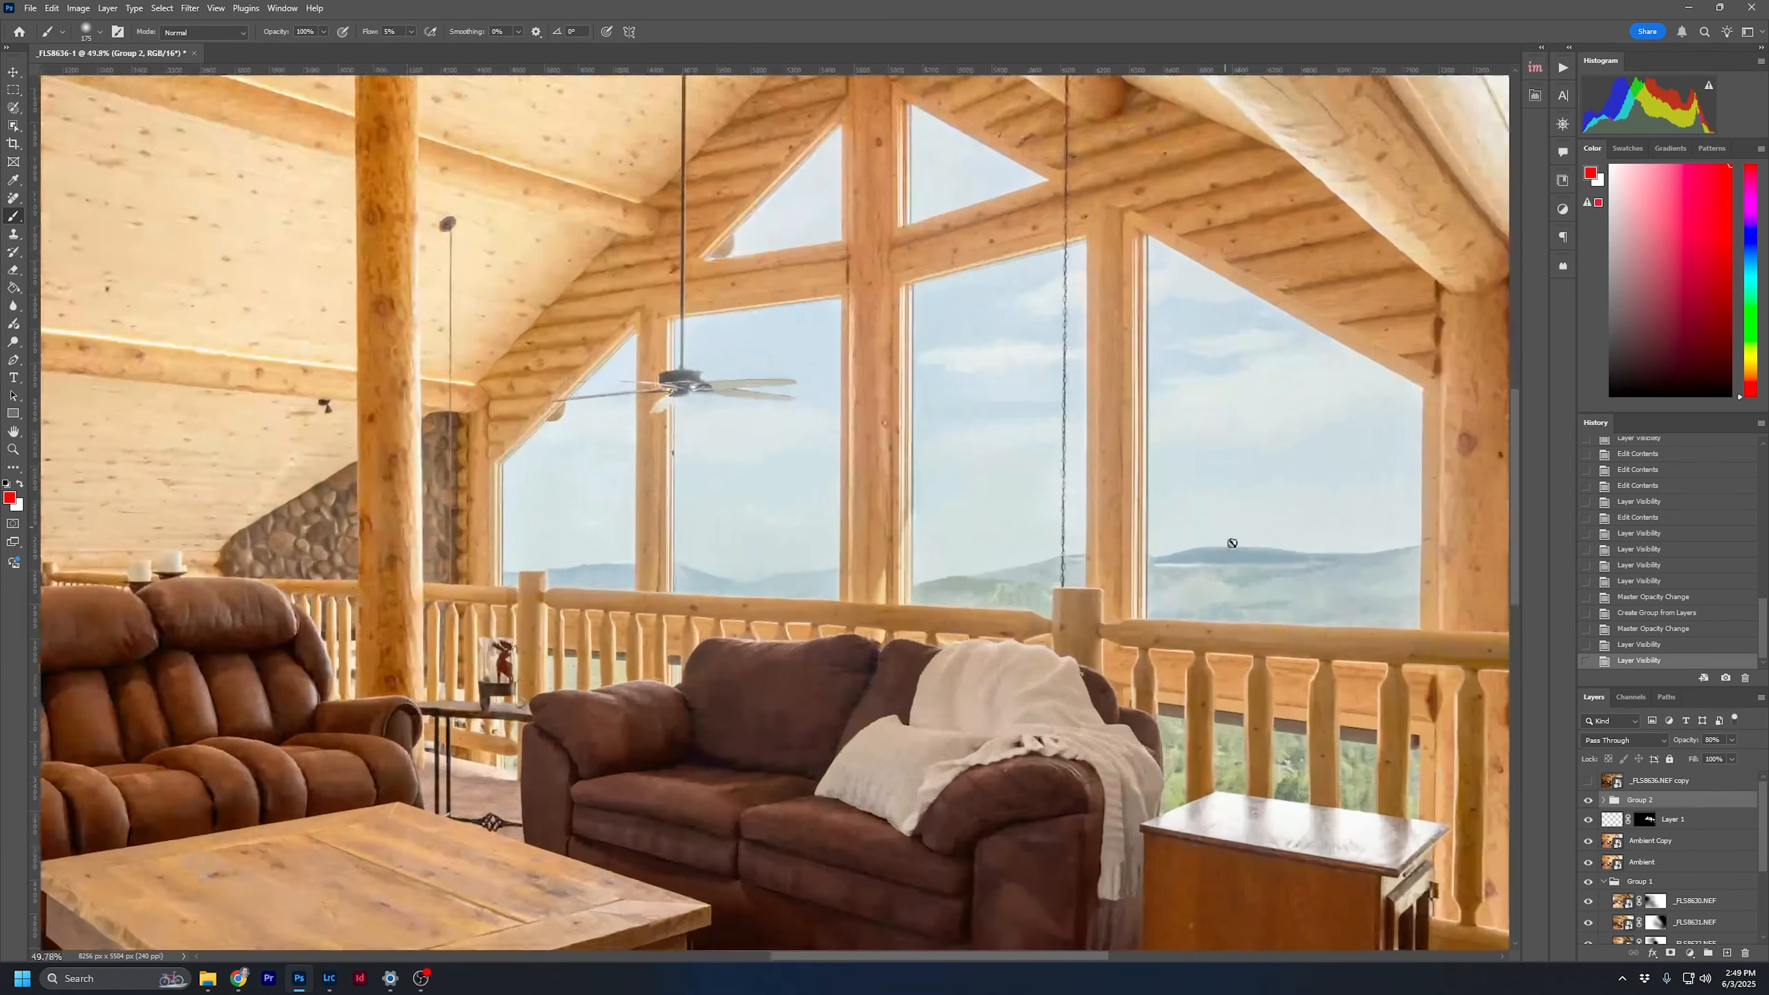
{"action": "left_click_drag", "start_coordinate": [1295, 651], "coordinate": [961, 461]}
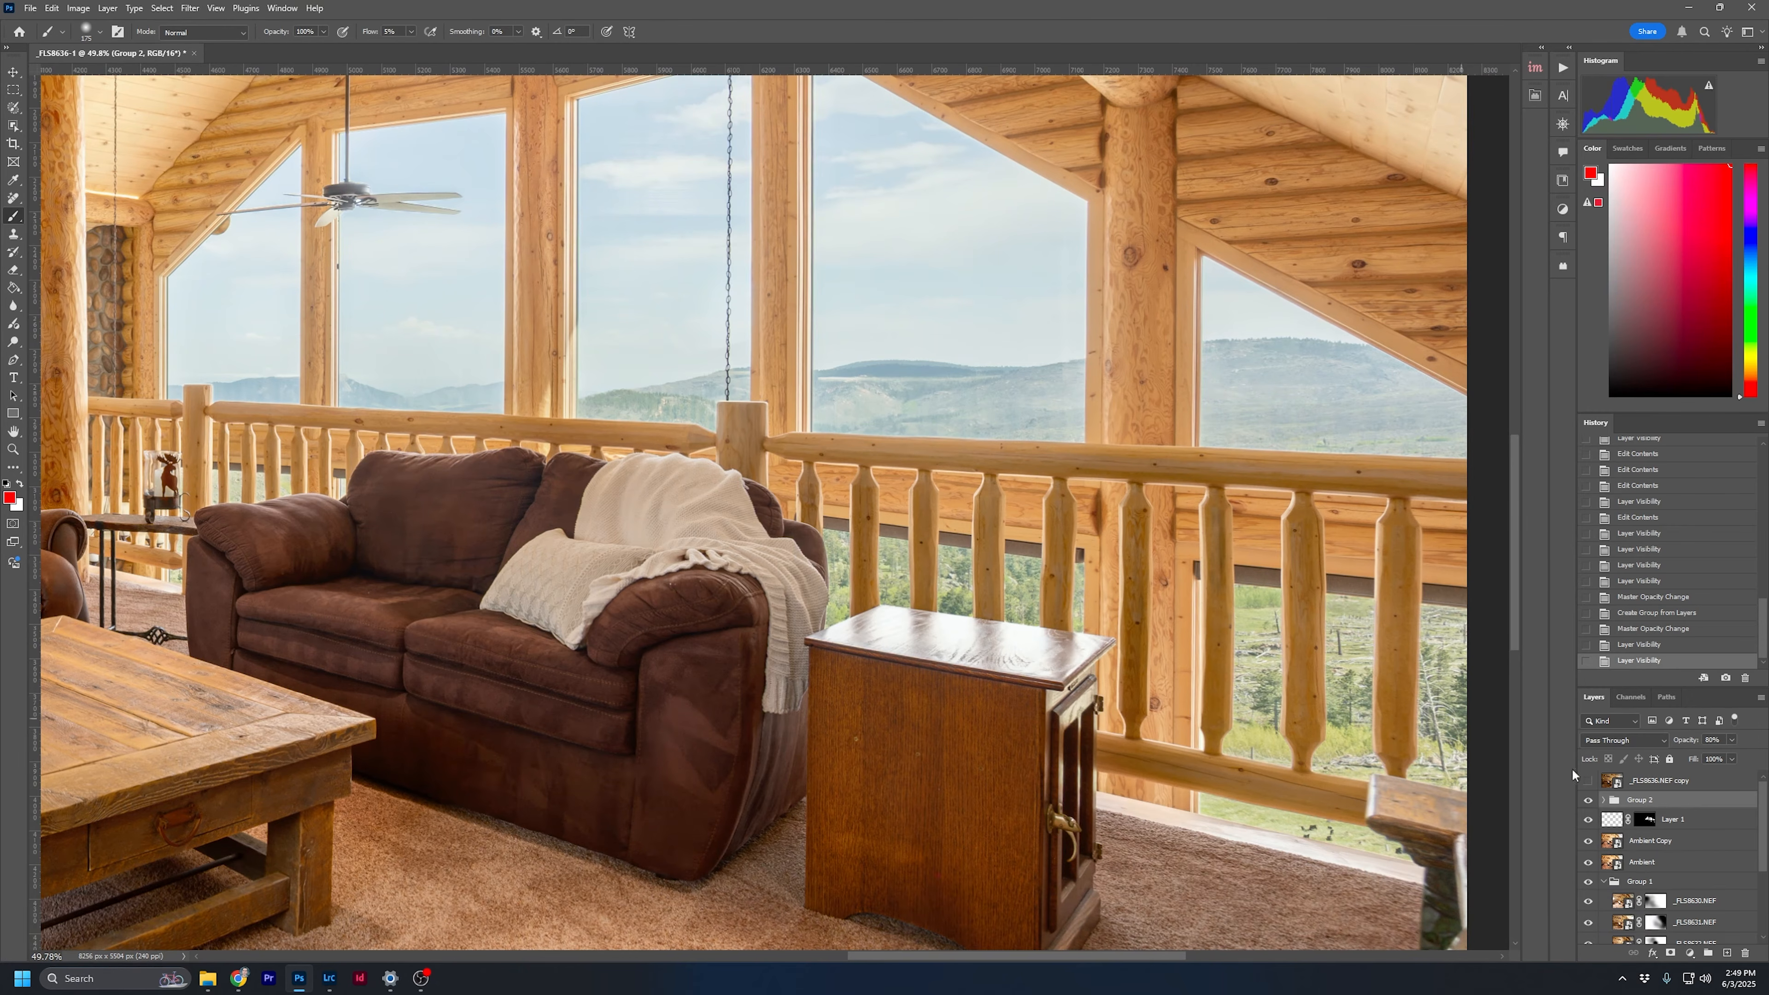
{"action": "left_click", "coordinate": [1589, 781]}
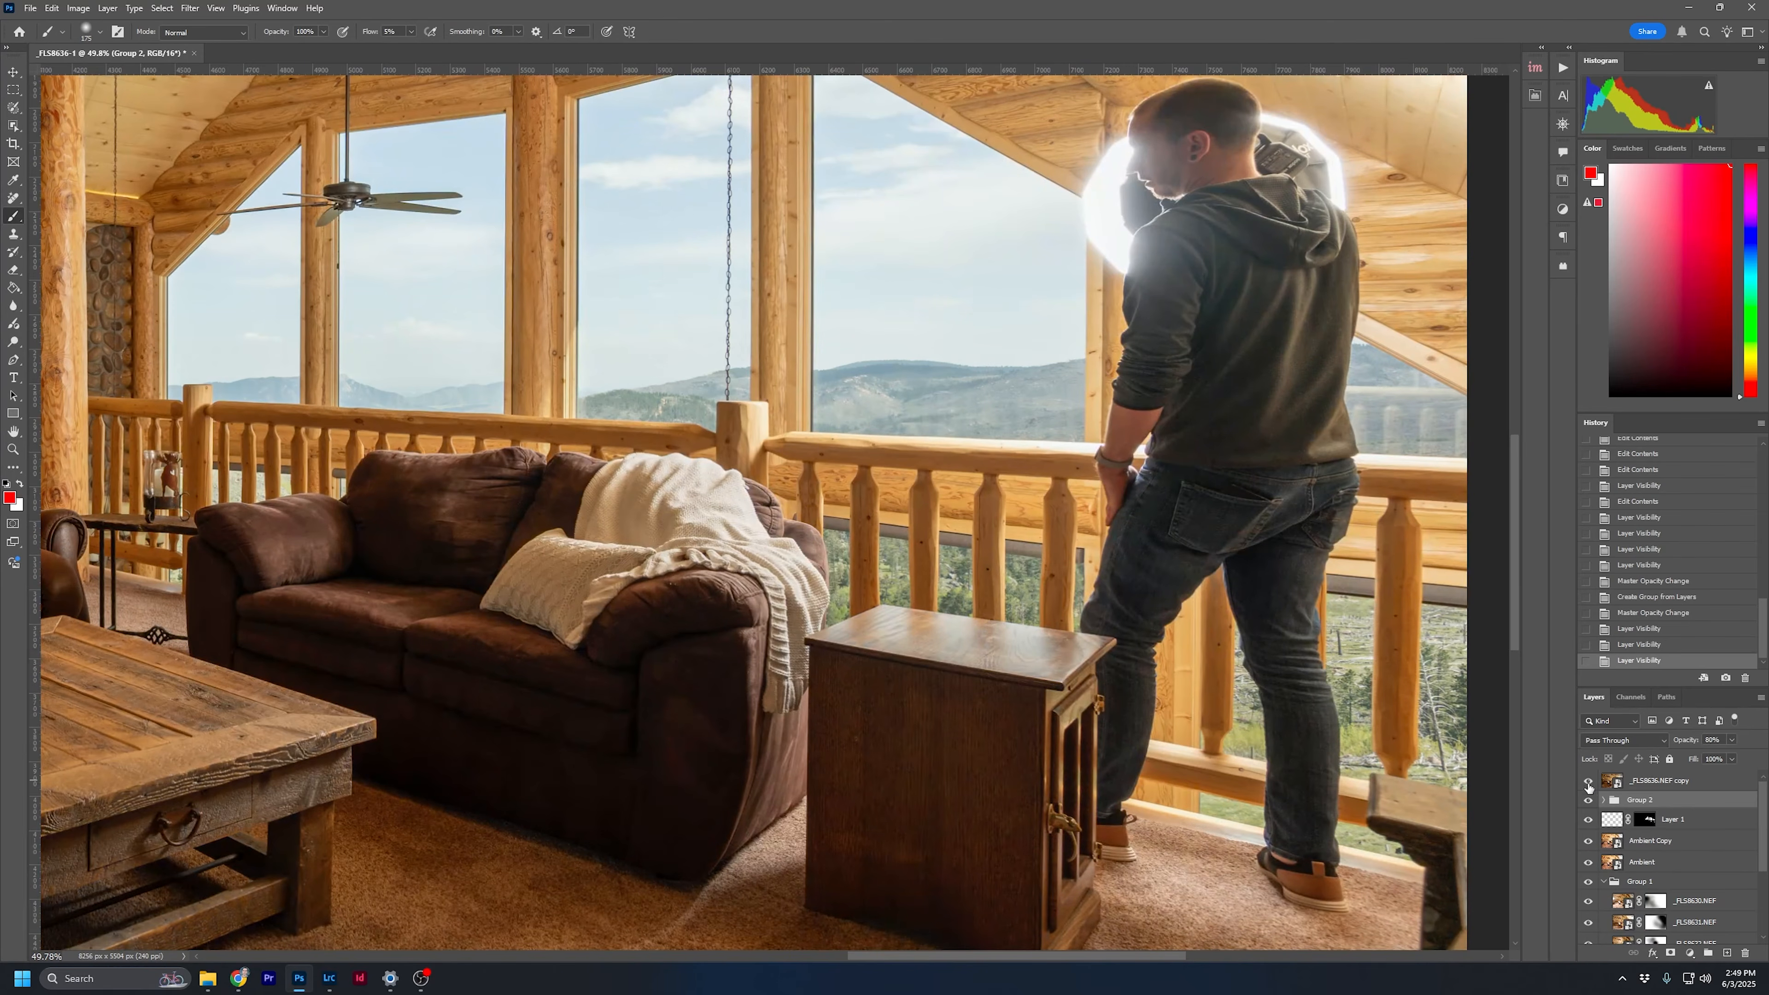
{"action": "left_click", "coordinate": [1588, 782]}
{"action": "left_click", "coordinate": [1588, 782]}
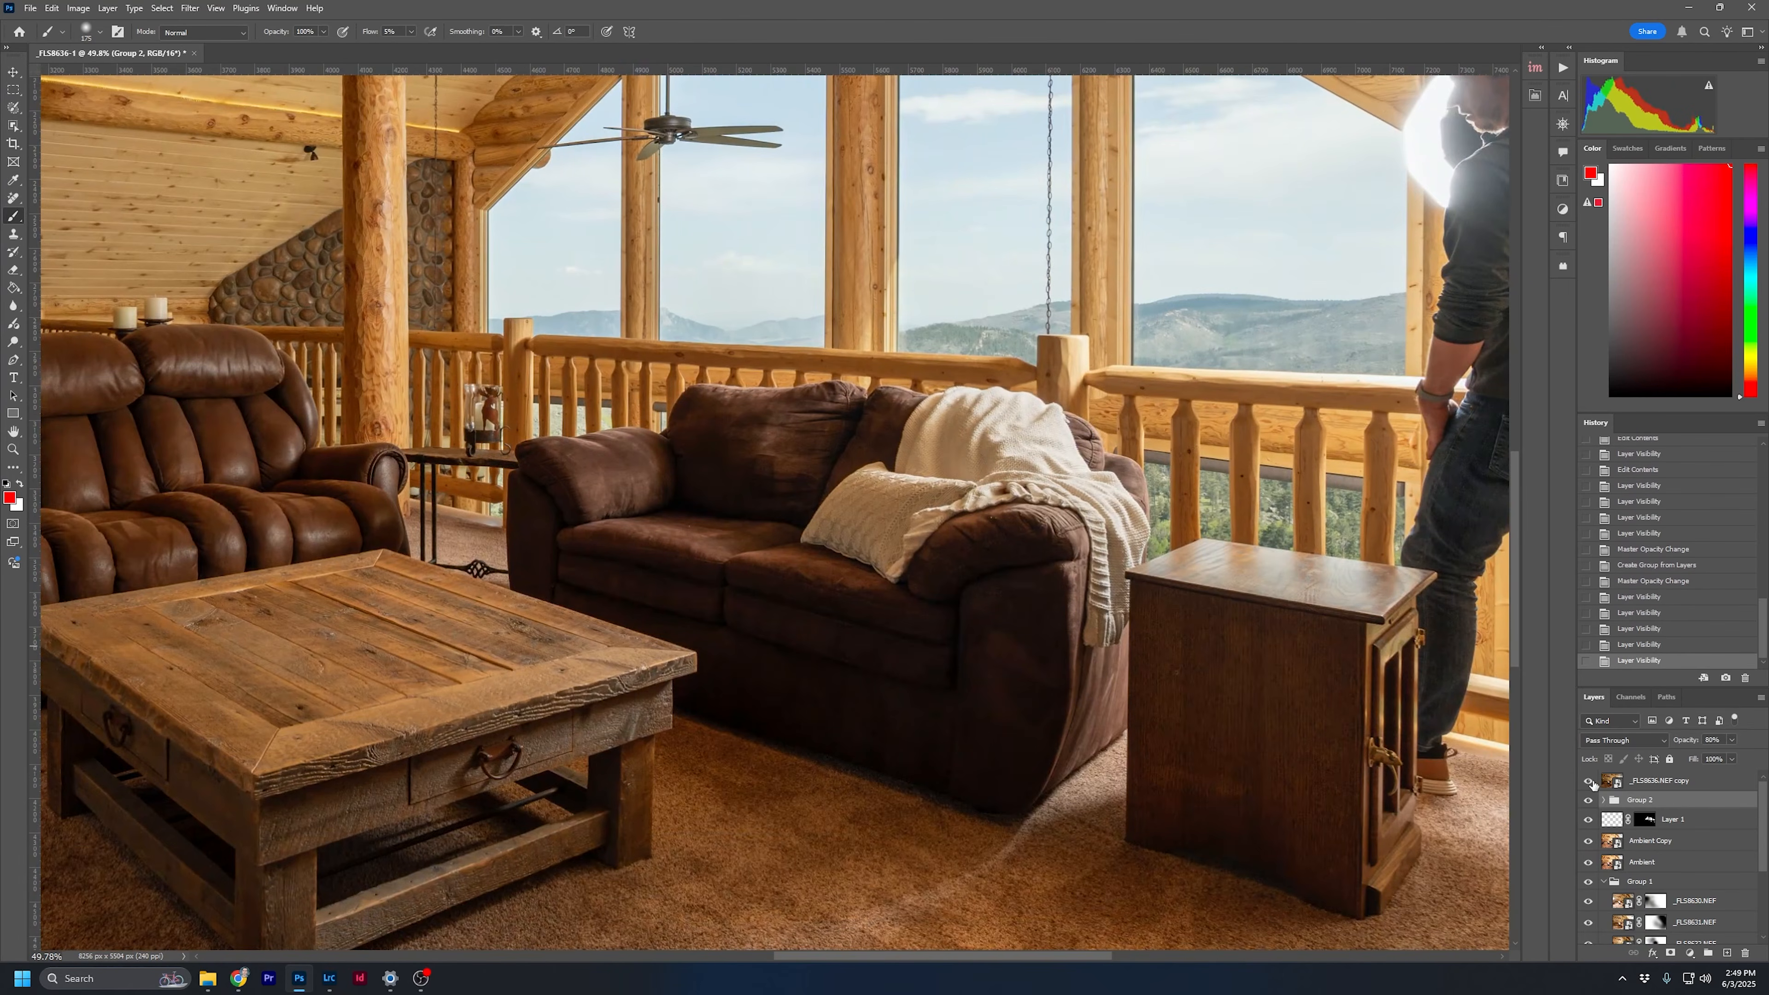
{"action": "left_click", "coordinate": [1589, 782]}
{"action": "scroll", "coordinate": [404, 629], "scroll_direction": "down", "scroll_amount": 3}
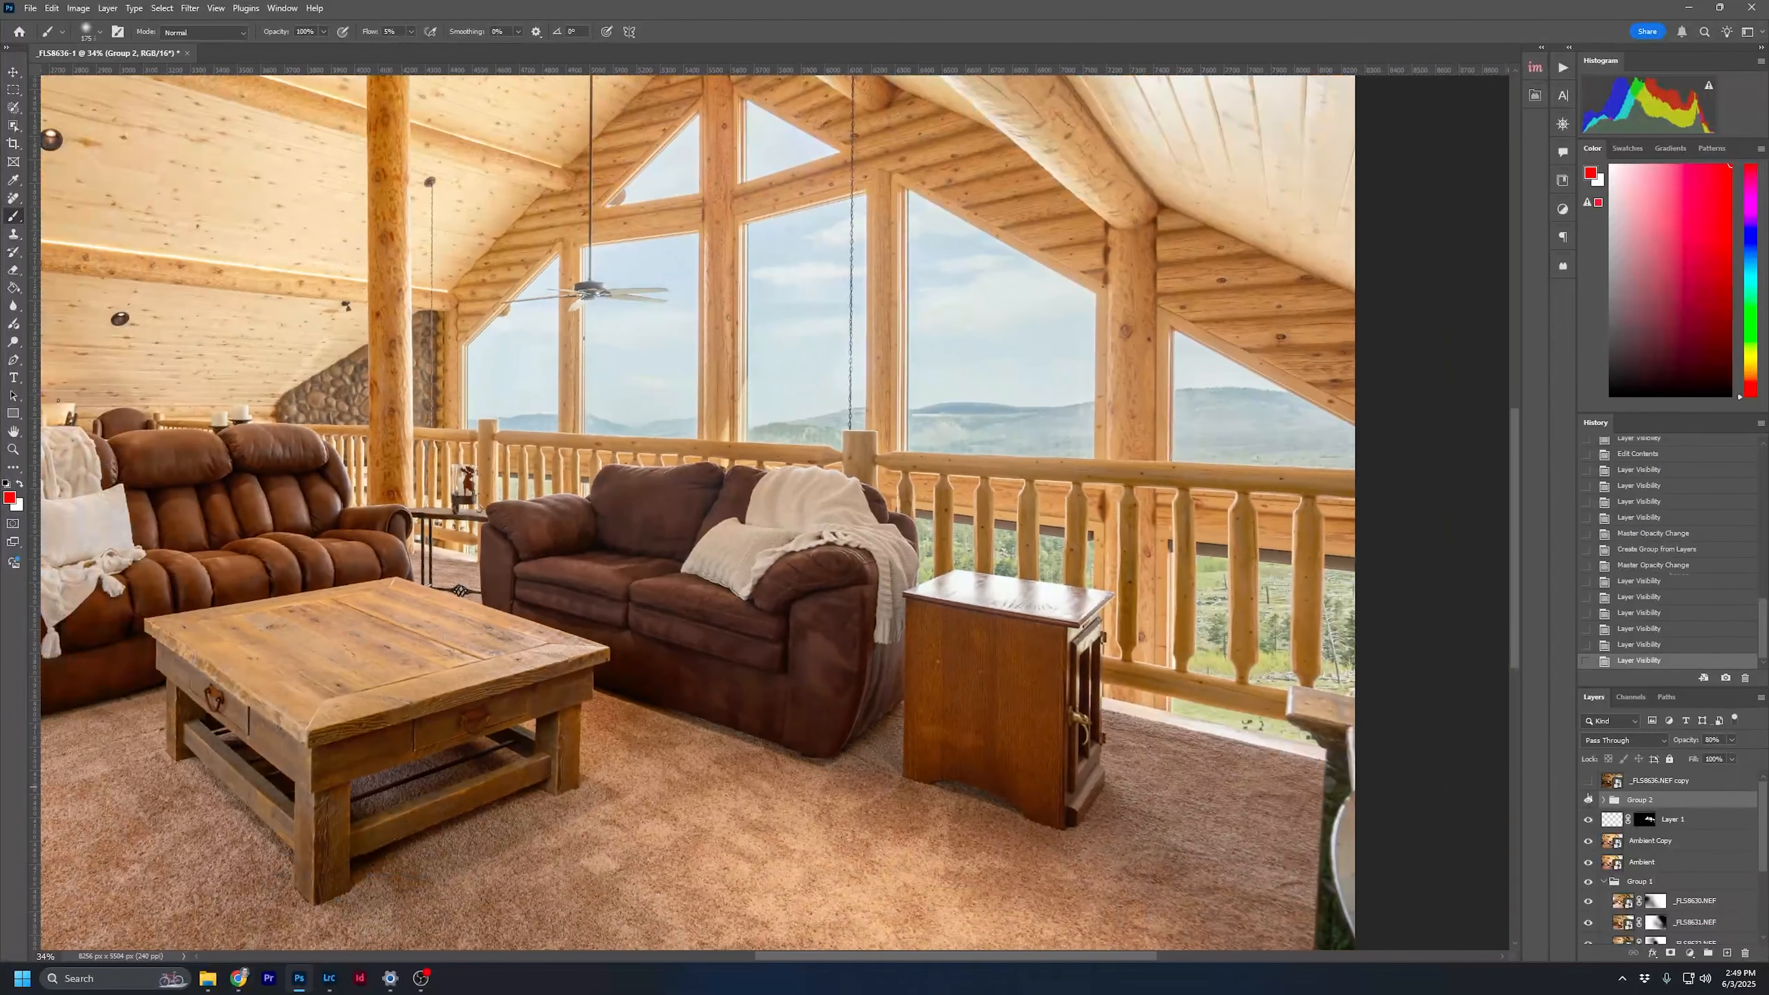
Show the _FLS8636.NEF copy layer, add a black layer mask to it and reset the colours to white and black
{"action": "left_click", "coordinate": [1614, 781]}
{"action": "left_click", "coordinate": [1588, 781]}
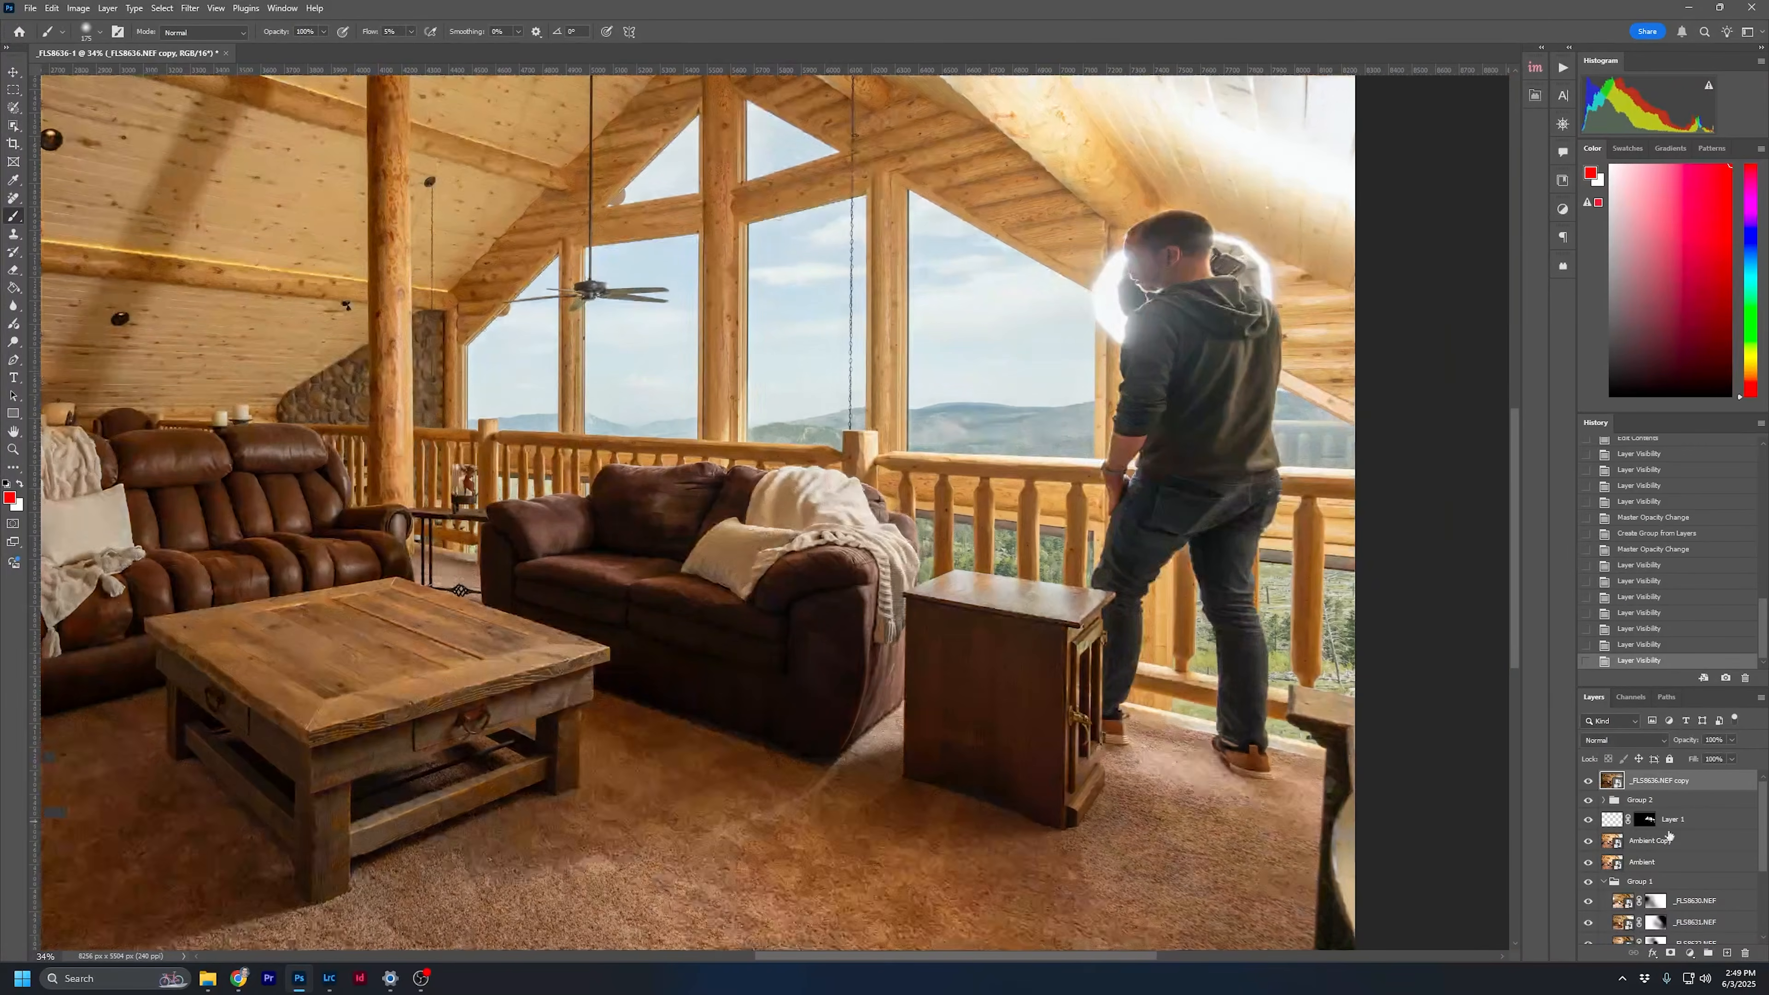
{"action": "left_click", "coordinate": [1669, 953], "text": "alt"}
{"action": "key", "text": "d"}
Paint white on the _FLS8636.NEF copy layer's mask over the side table's top to remove the glare there
{"action": "key", "text": "bracketleft"}
{"action": "key", "text": "bracketleft"}
{"action": "key", "text": "bracketleft"}
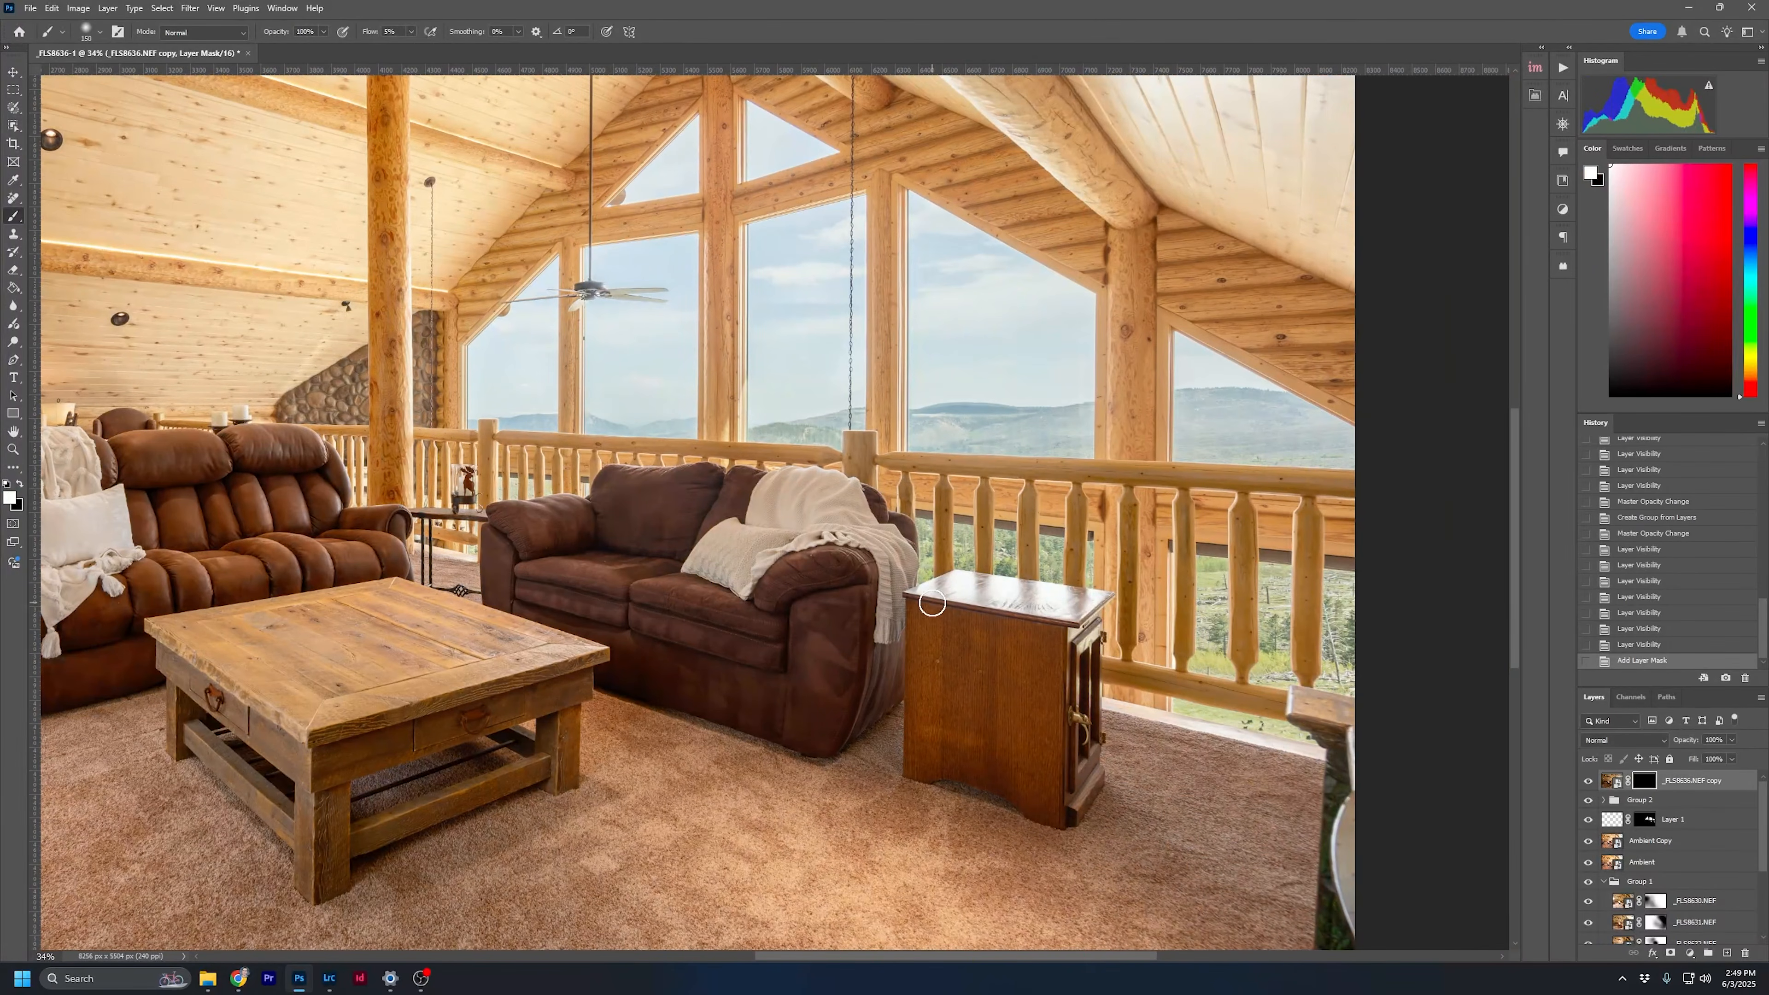
{"action": "key", "text": "bracketright"}
{"action": "key", "text": "bracketright"}
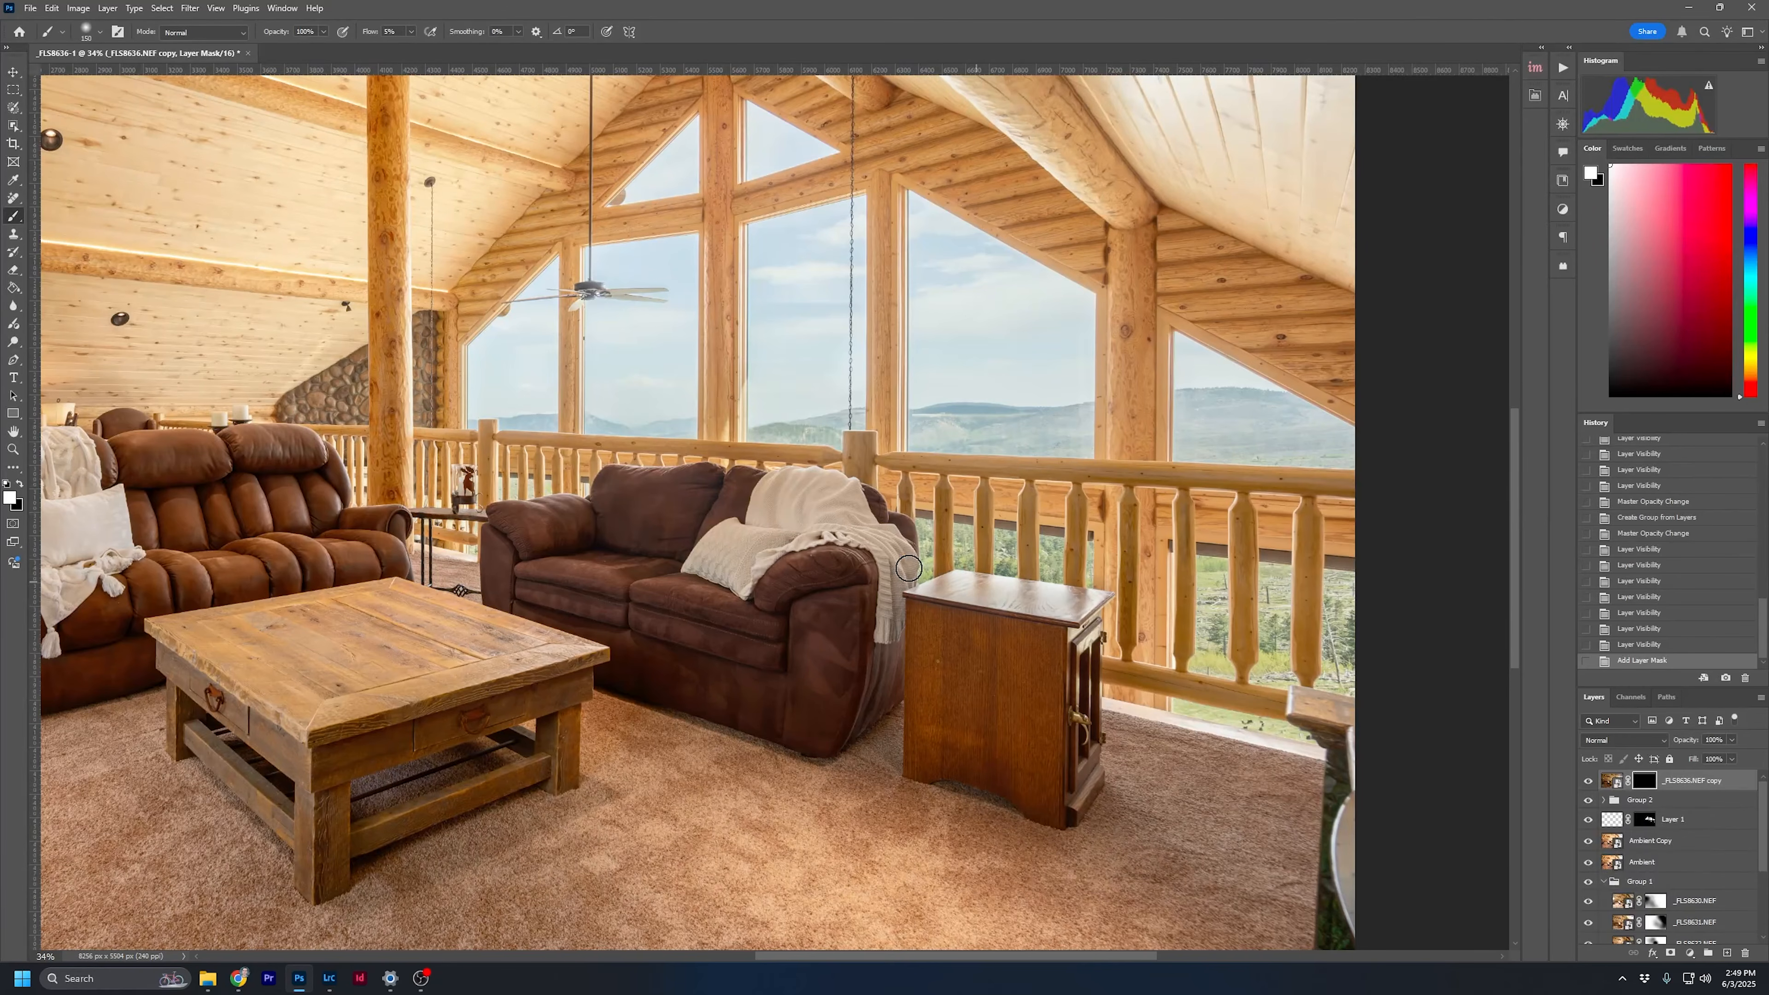
{"action": "mouse_move", "coordinate": [1067, 594]}
{"action": "left_mouse_down"}
{"action": "mouse_move", "coordinate": [1045, 612]}
{"action": "mouse_move", "coordinate": [1071, 621]}
{"action": "mouse_move", "coordinate": [1097, 597]}
{"action": "left_mouse_up"}
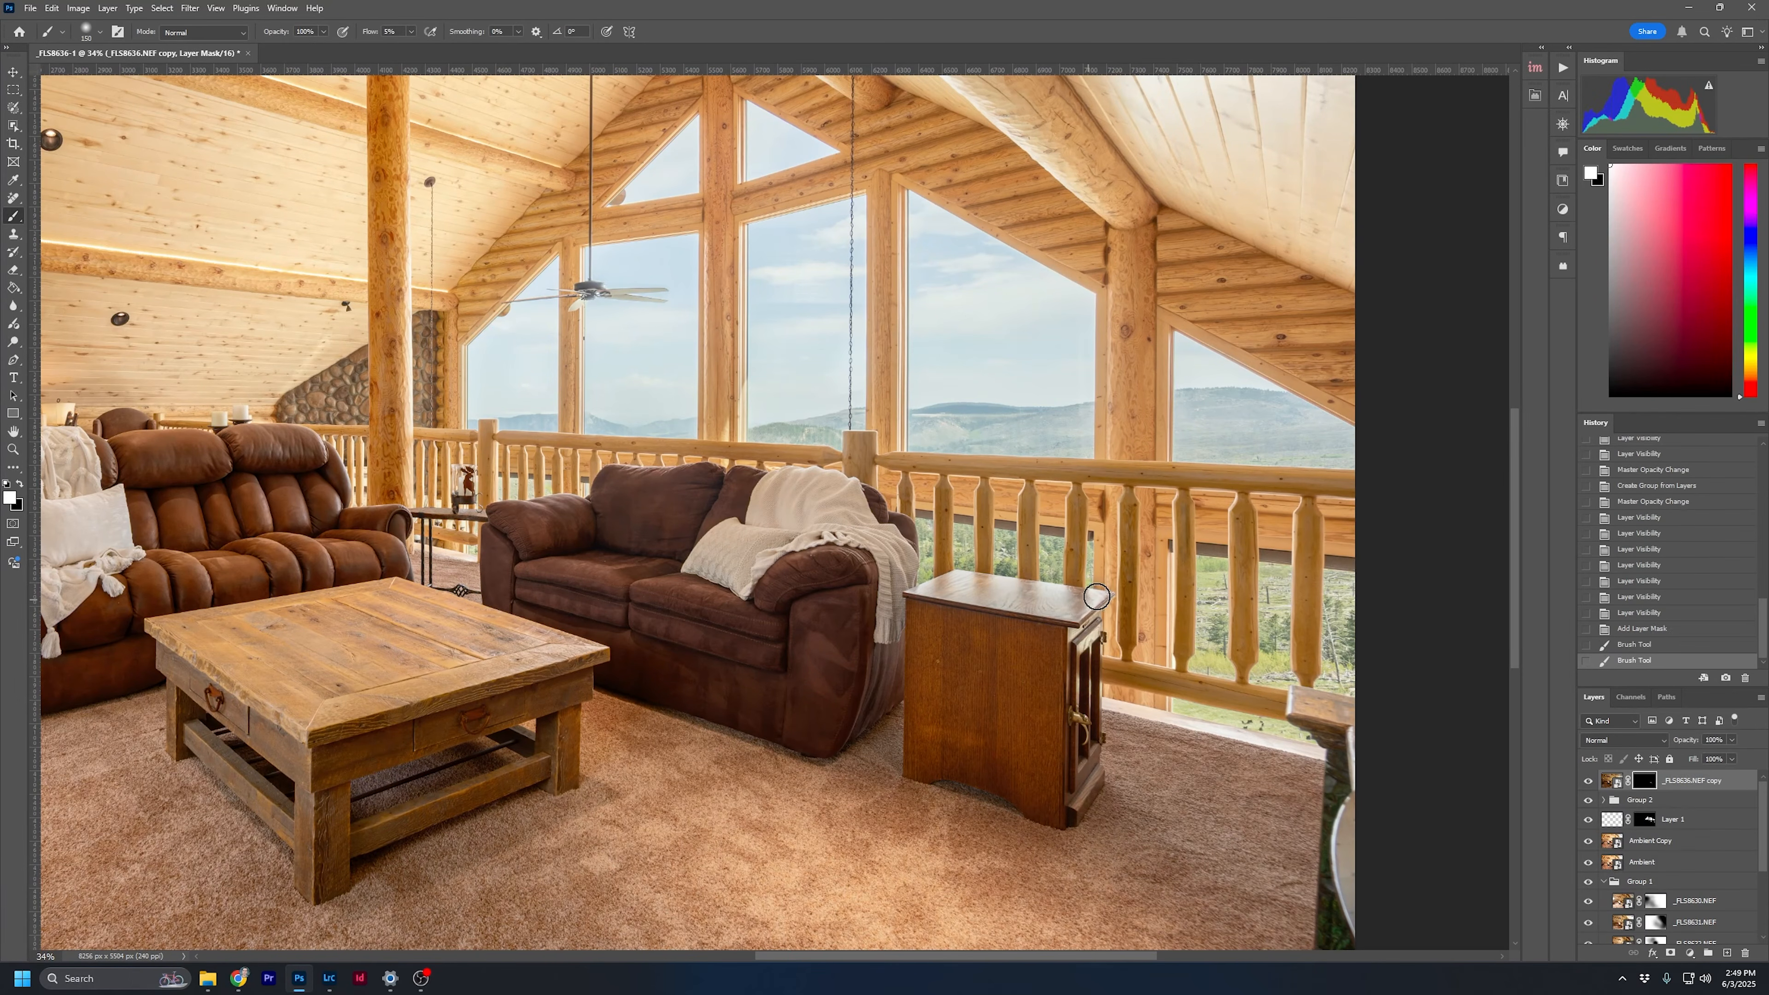
{"action": "mouse_move", "coordinate": [928, 599]}
{"action": "left_mouse_down"}
{"action": "mouse_move", "coordinate": [977, 576]}
{"action": "mouse_move", "coordinate": [1168, 594]}
{"action": "left_mouse_up"}
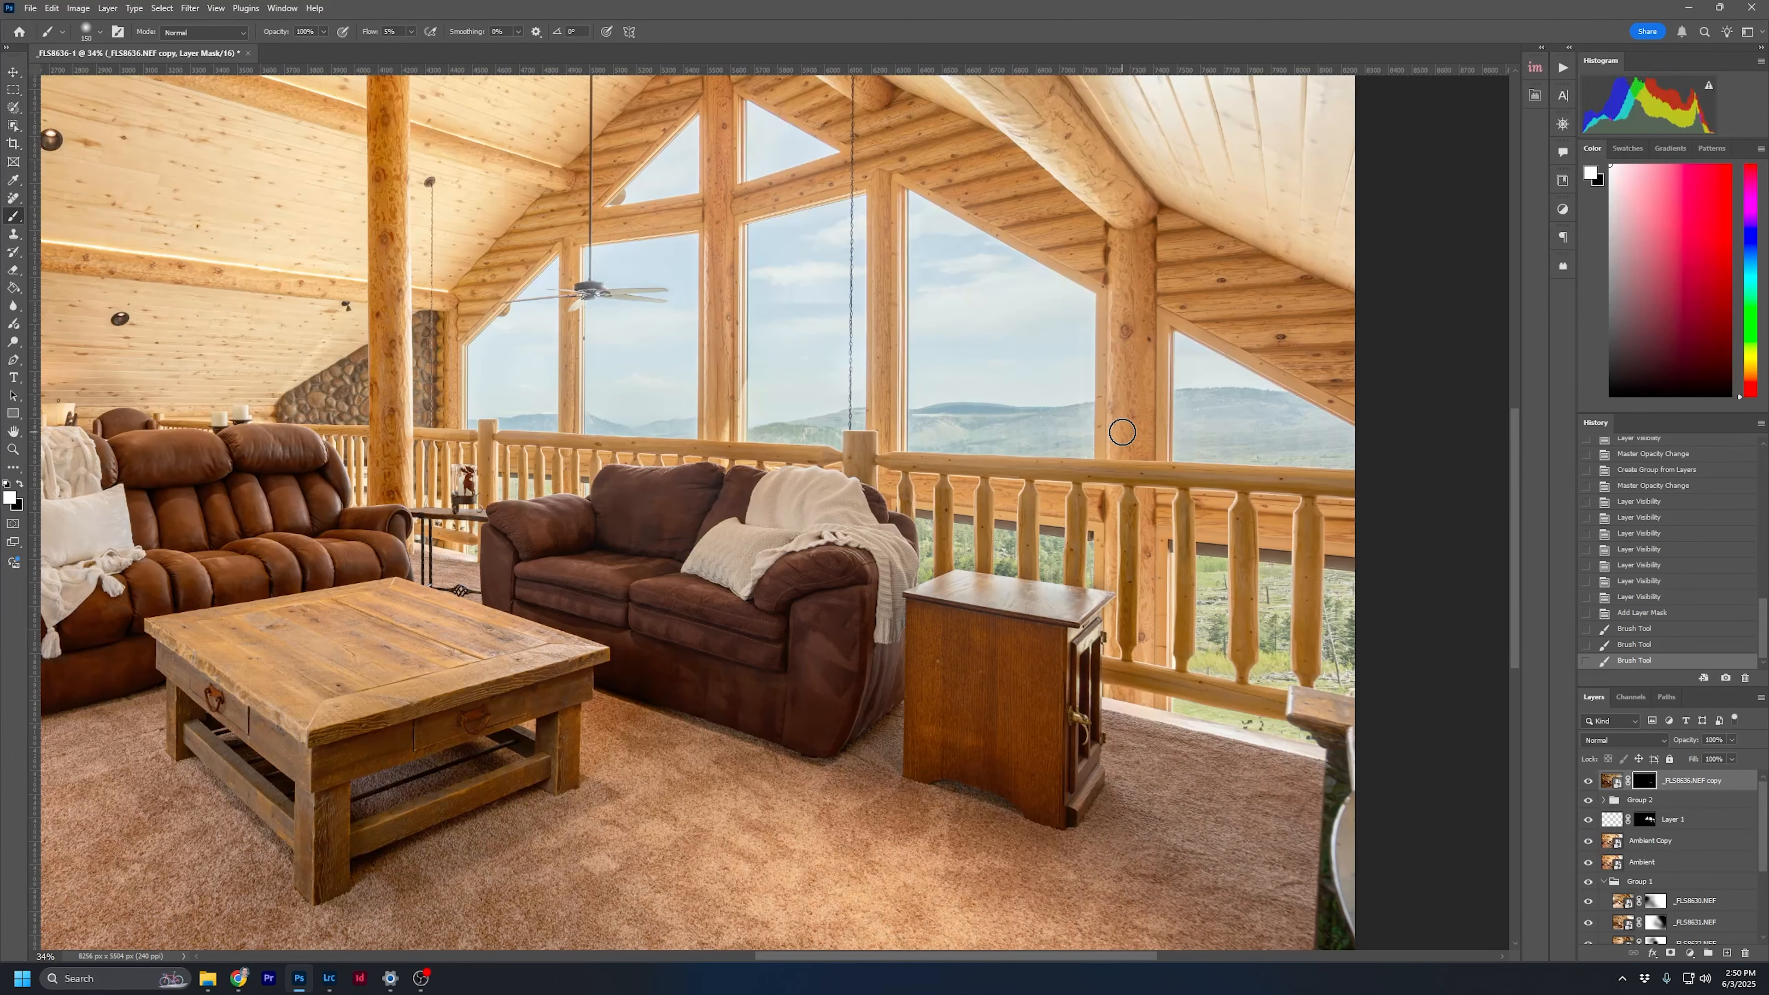
Paint white with a larger brush on the _FLS8636.NEF copy layer's mask over the coffee table's top
{"action": "key", "text": "bracketright"}
{"action": "key", "text": "bracketright"}
{"action": "key", "text": "bracketright"}
{"action": "key", "text": "bracketright"}
{"action": "left_click_drag", "start_coordinate": [996, 567], "coordinate": [925, 715]}
{"action": "key", "text": "ctrl+z"}
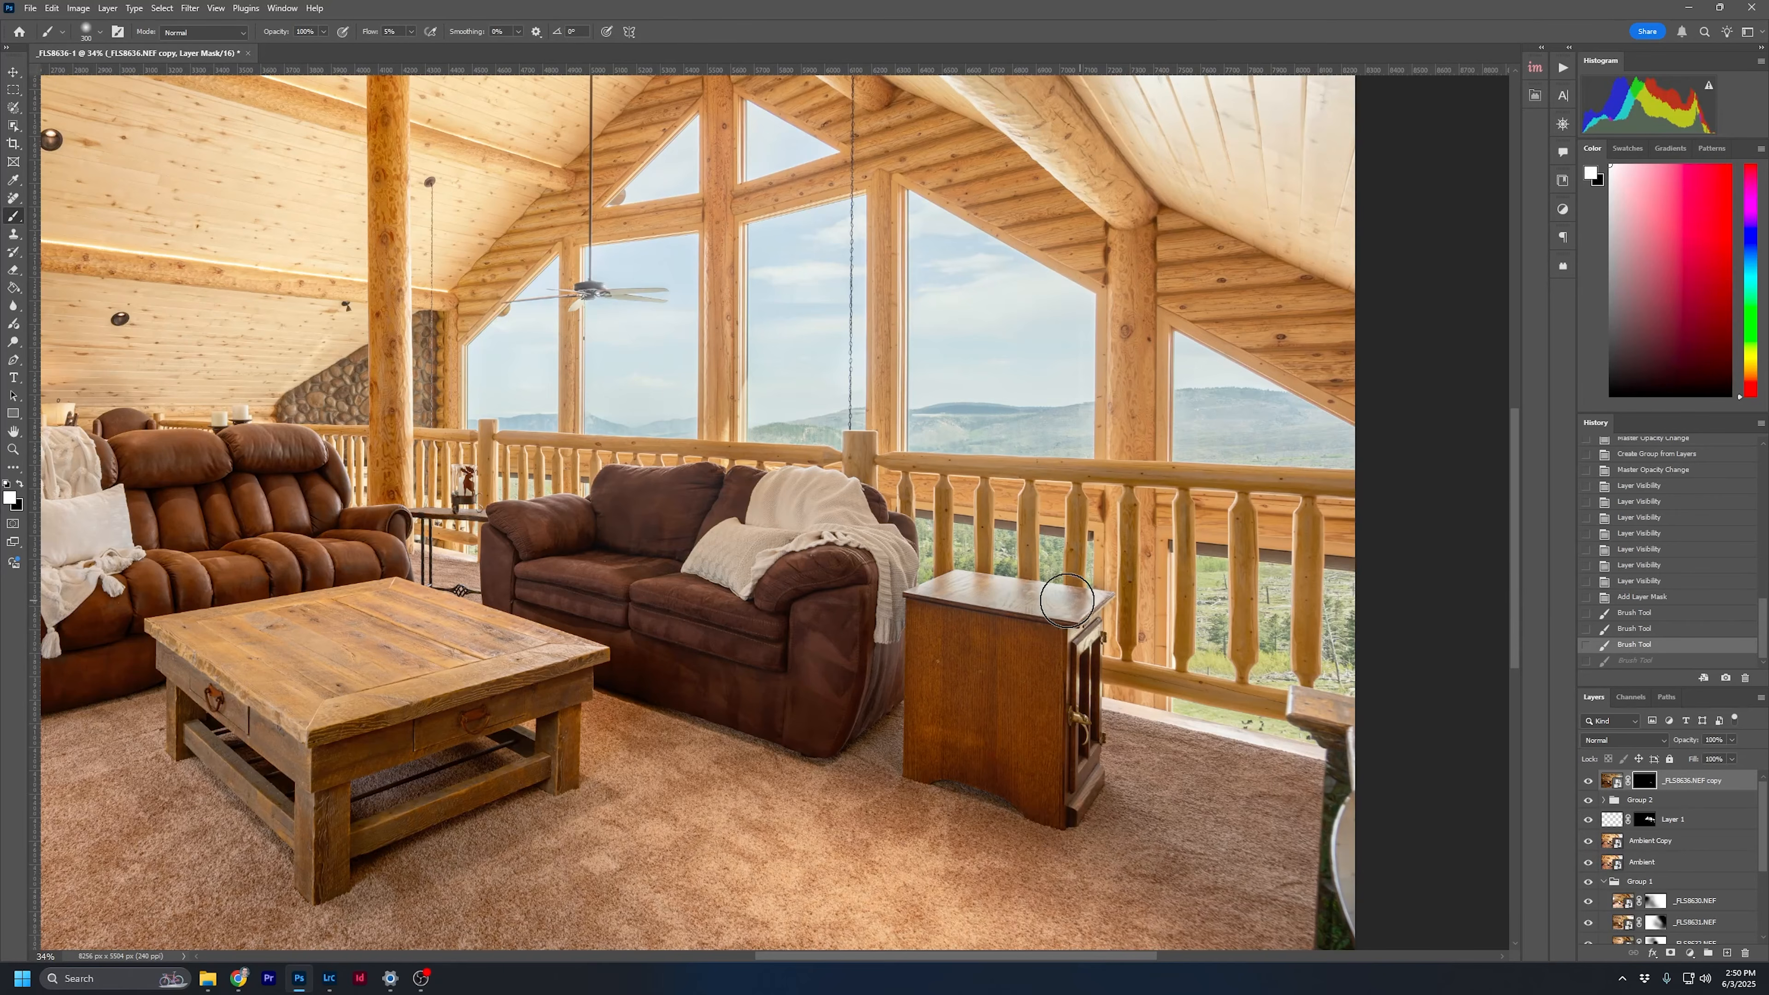
{"action": "left_click_drag", "start_coordinate": [551, 567], "coordinate": [1007, 540]}
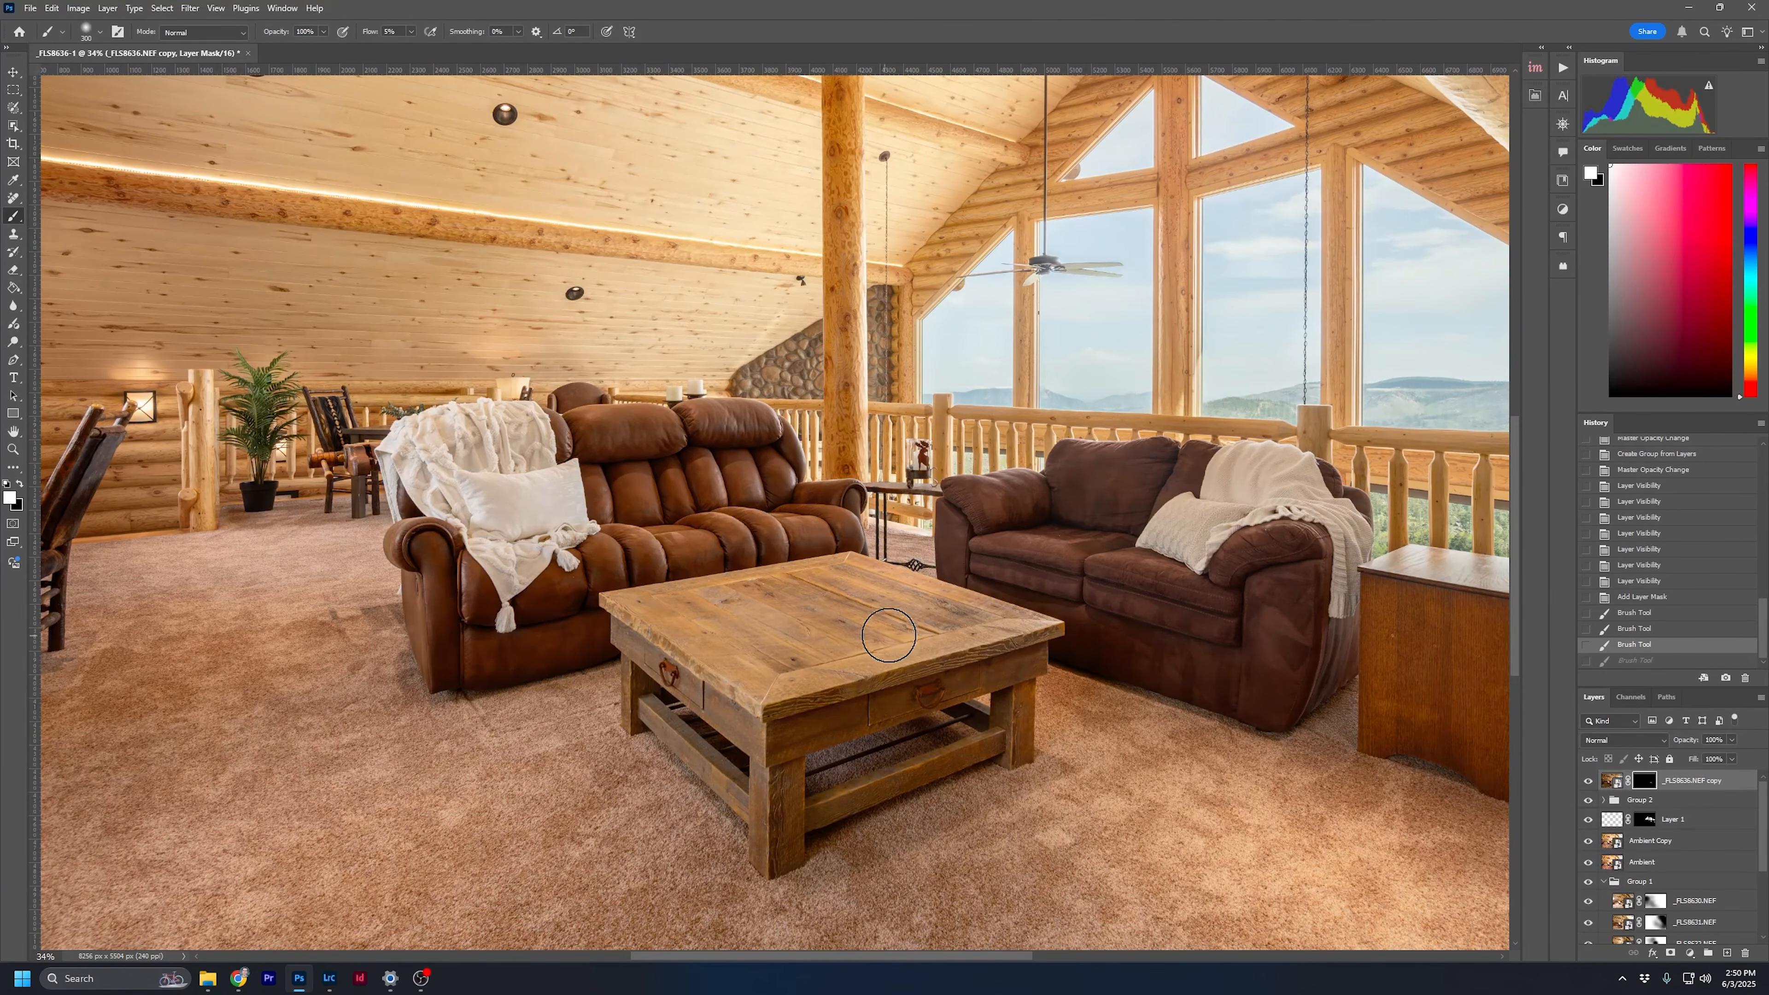
{"action": "mouse_move", "coordinate": [1009, 611]}
{"action": "left_mouse_down"}
{"action": "mouse_move", "coordinate": [1053, 624]}
{"action": "mouse_move", "coordinate": [1003, 632]}
{"action": "left_mouse_up"}
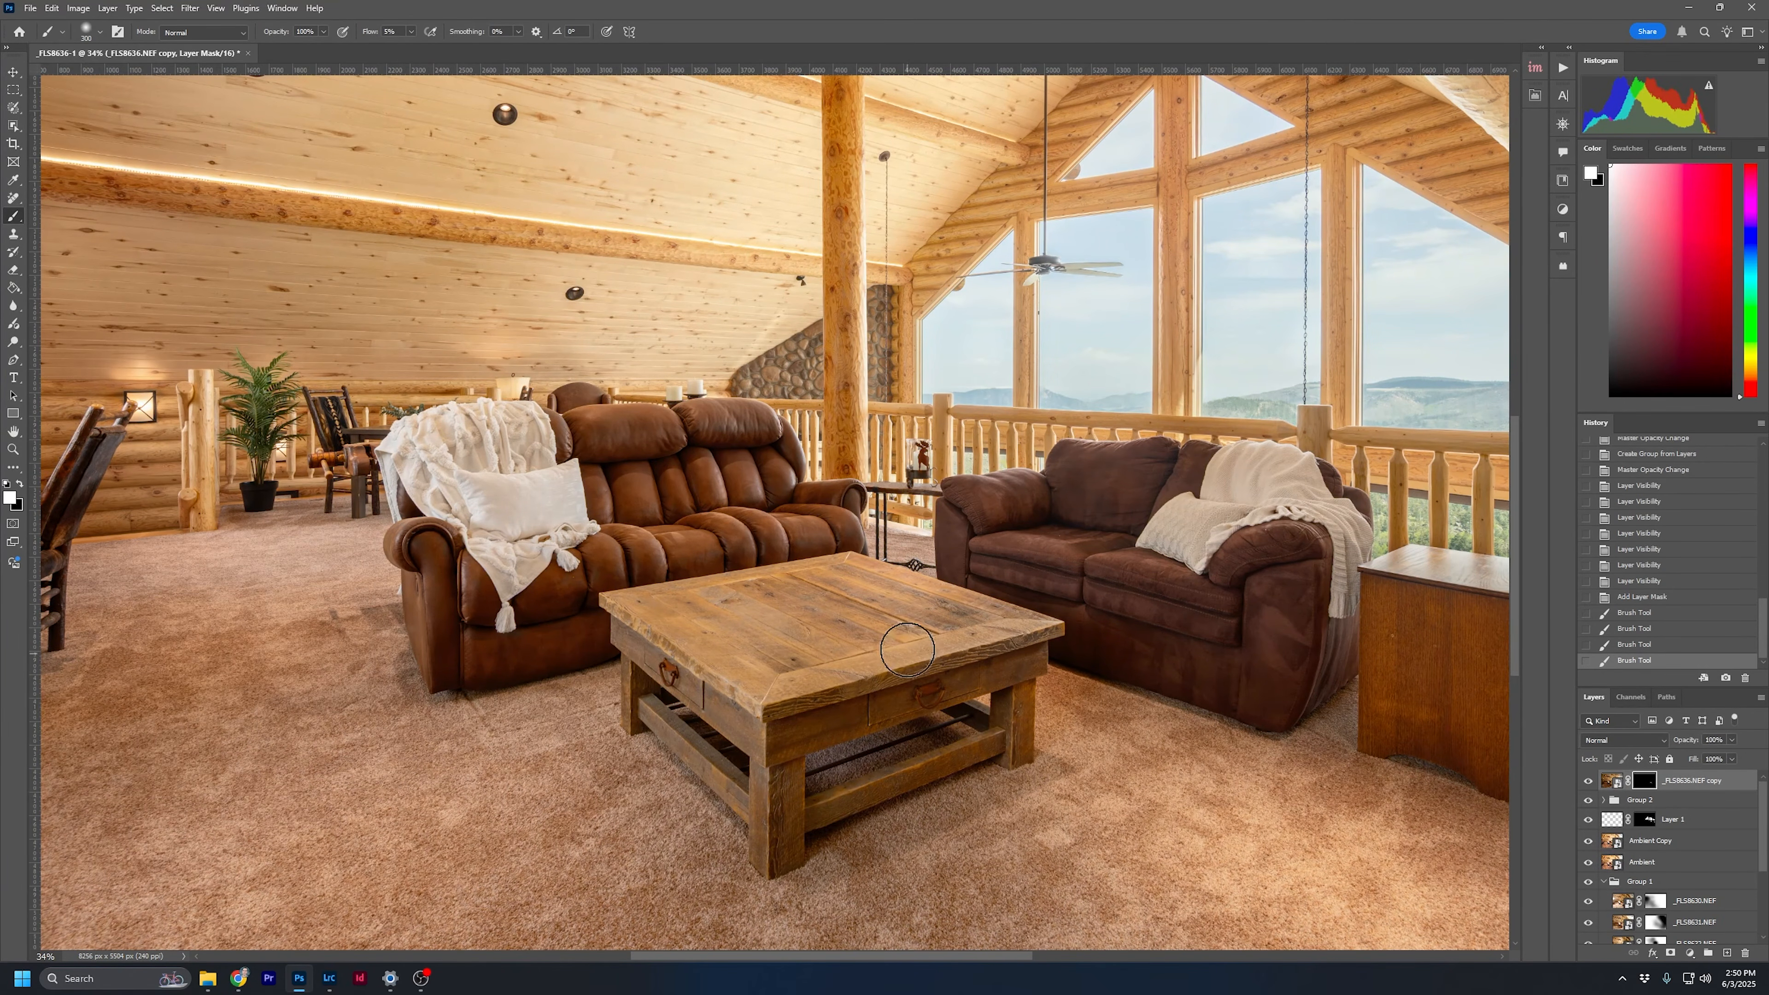
Compare the whole photo with and without the masked _FLS8636.NEF copy layer
{"action": "scroll", "coordinate": [908, 631], "scroll_direction": "down", "scroll_amount": 5}
{"action": "left_click", "coordinate": [1588, 781]}
{"action": "left_click", "coordinate": [1588, 782]}
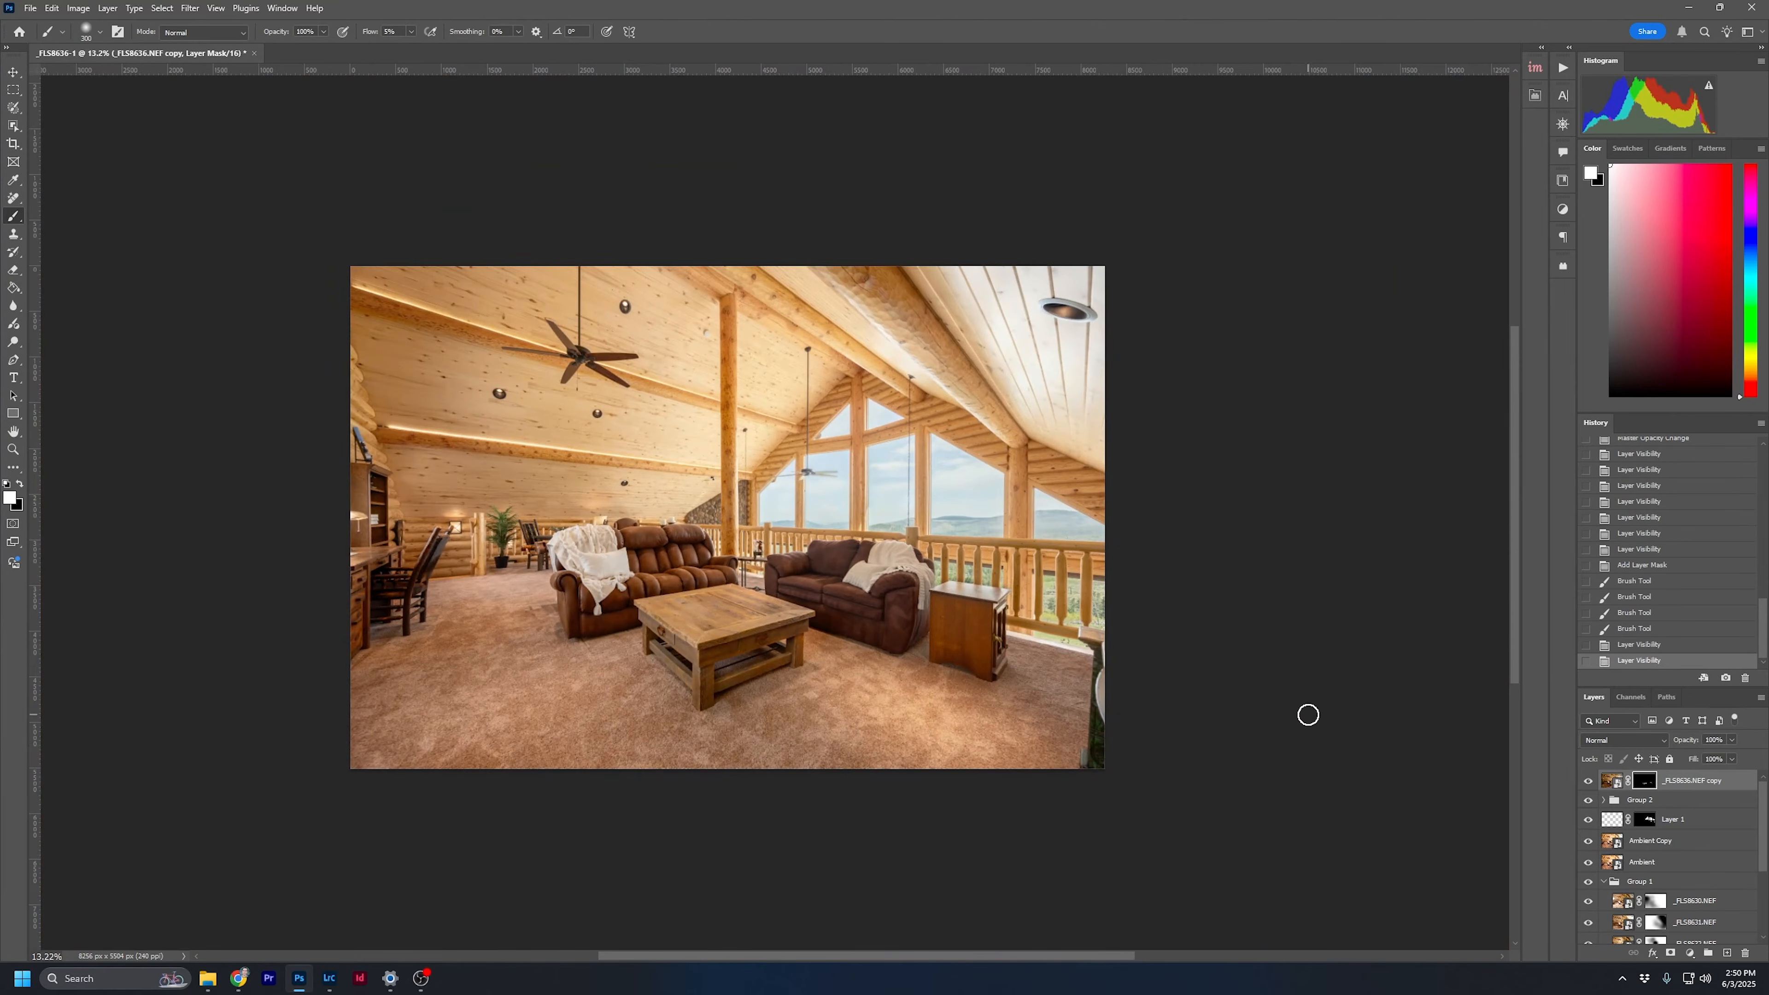
{"action": "left_click", "coordinate": [1588, 781]}
{"action": "left_click", "coordinate": [1588, 781]}
{"action": "left_click", "coordinate": [1587, 781]}
{"action": "left_click", "coordinate": [1588, 781]}
Paint black with a smaller brush on the _FLS8636.NEF copy layer's mask around the side table's edges, comparing with the layer hidden
{"action": "scroll", "coordinate": [1053, 580], "scroll_direction": "up", "scroll_amount": 3}
{"action": "scroll", "coordinate": [1053, 580], "scroll_direction": "up", "scroll_amount": 5}
{"action": "key", "text": "bracketleft"}
{"action": "key", "text": "x"}
{"action": "key", "text": "bracketleft"}
{"action": "key", "text": "bracketleft"}
{"action": "key", "text": "bracketleft"}
{"action": "key", "text": "bracketleft"}
{"action": "key", "text": "bracketleft"}
{"action": "key", "text": "bracketleft"}
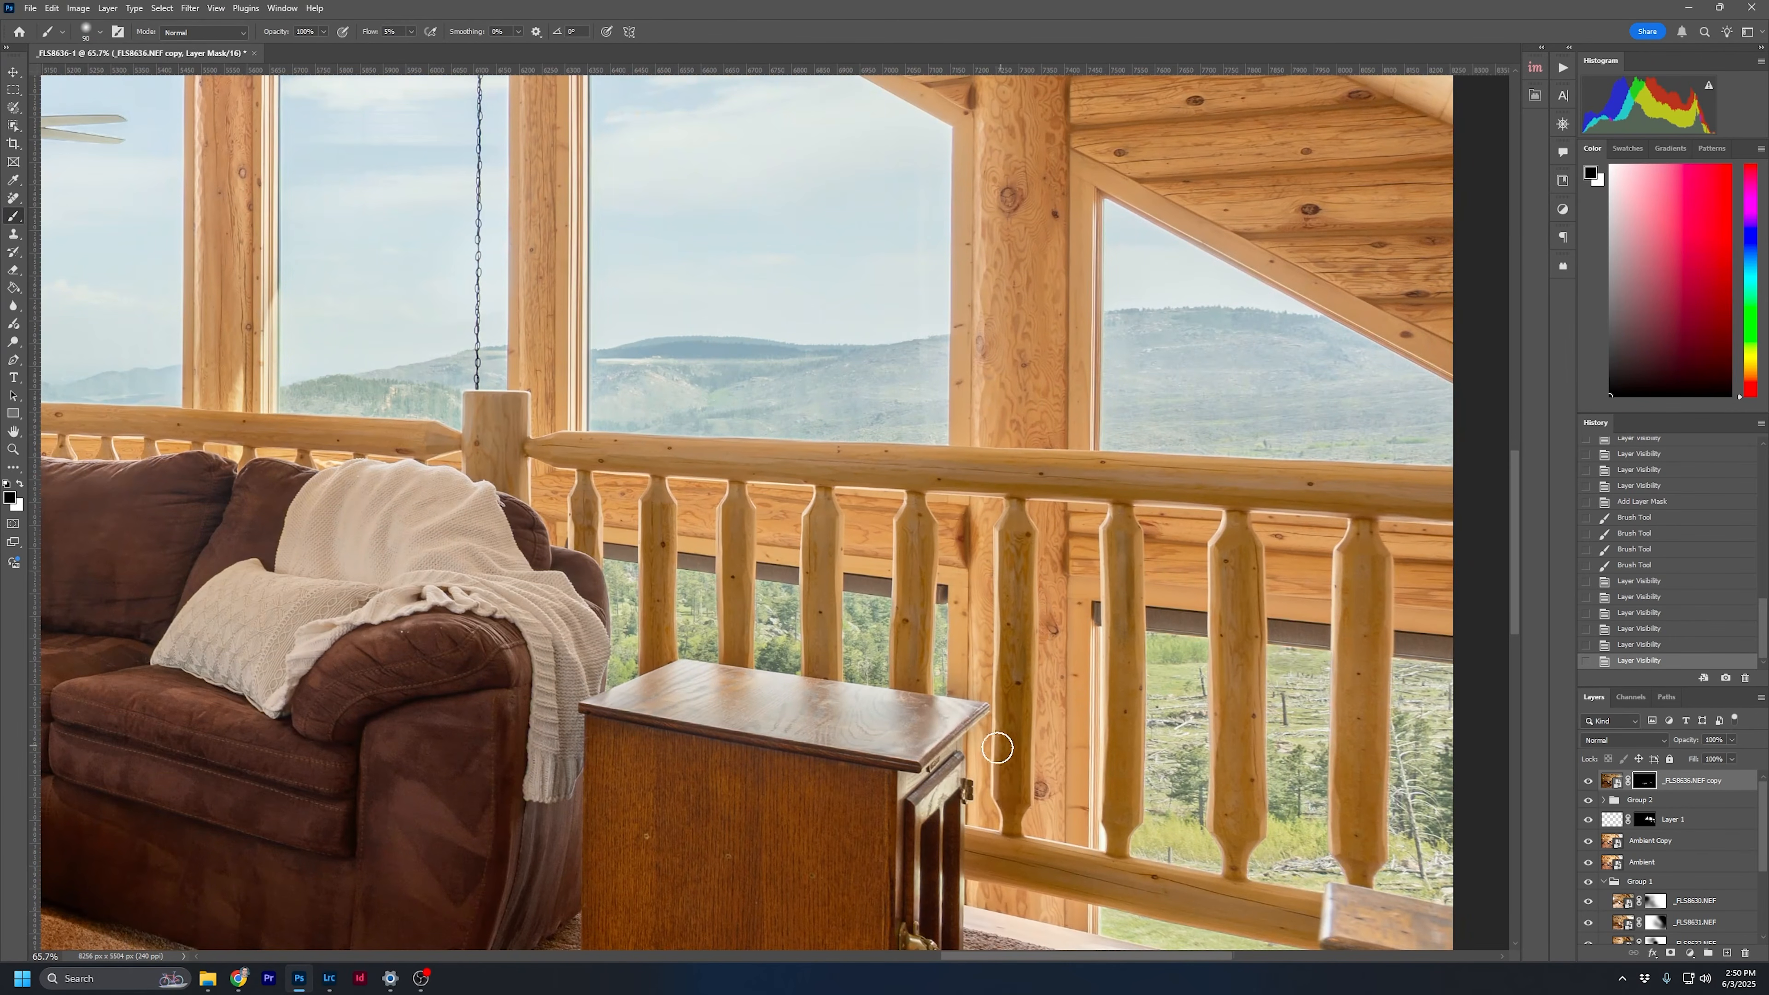
{"action": "mouse_move", "coordinate": [979, 749]}
{"action": "left_mouse_down"}
{"action": "mouse_move", "coordinate": [1003, 712]}
{"action": "mouse_move", "coordinate": [873, 666]}
{"action": "mouse_move", "coordinate": [636, 624]}
{"action": "left_mouse_up"}
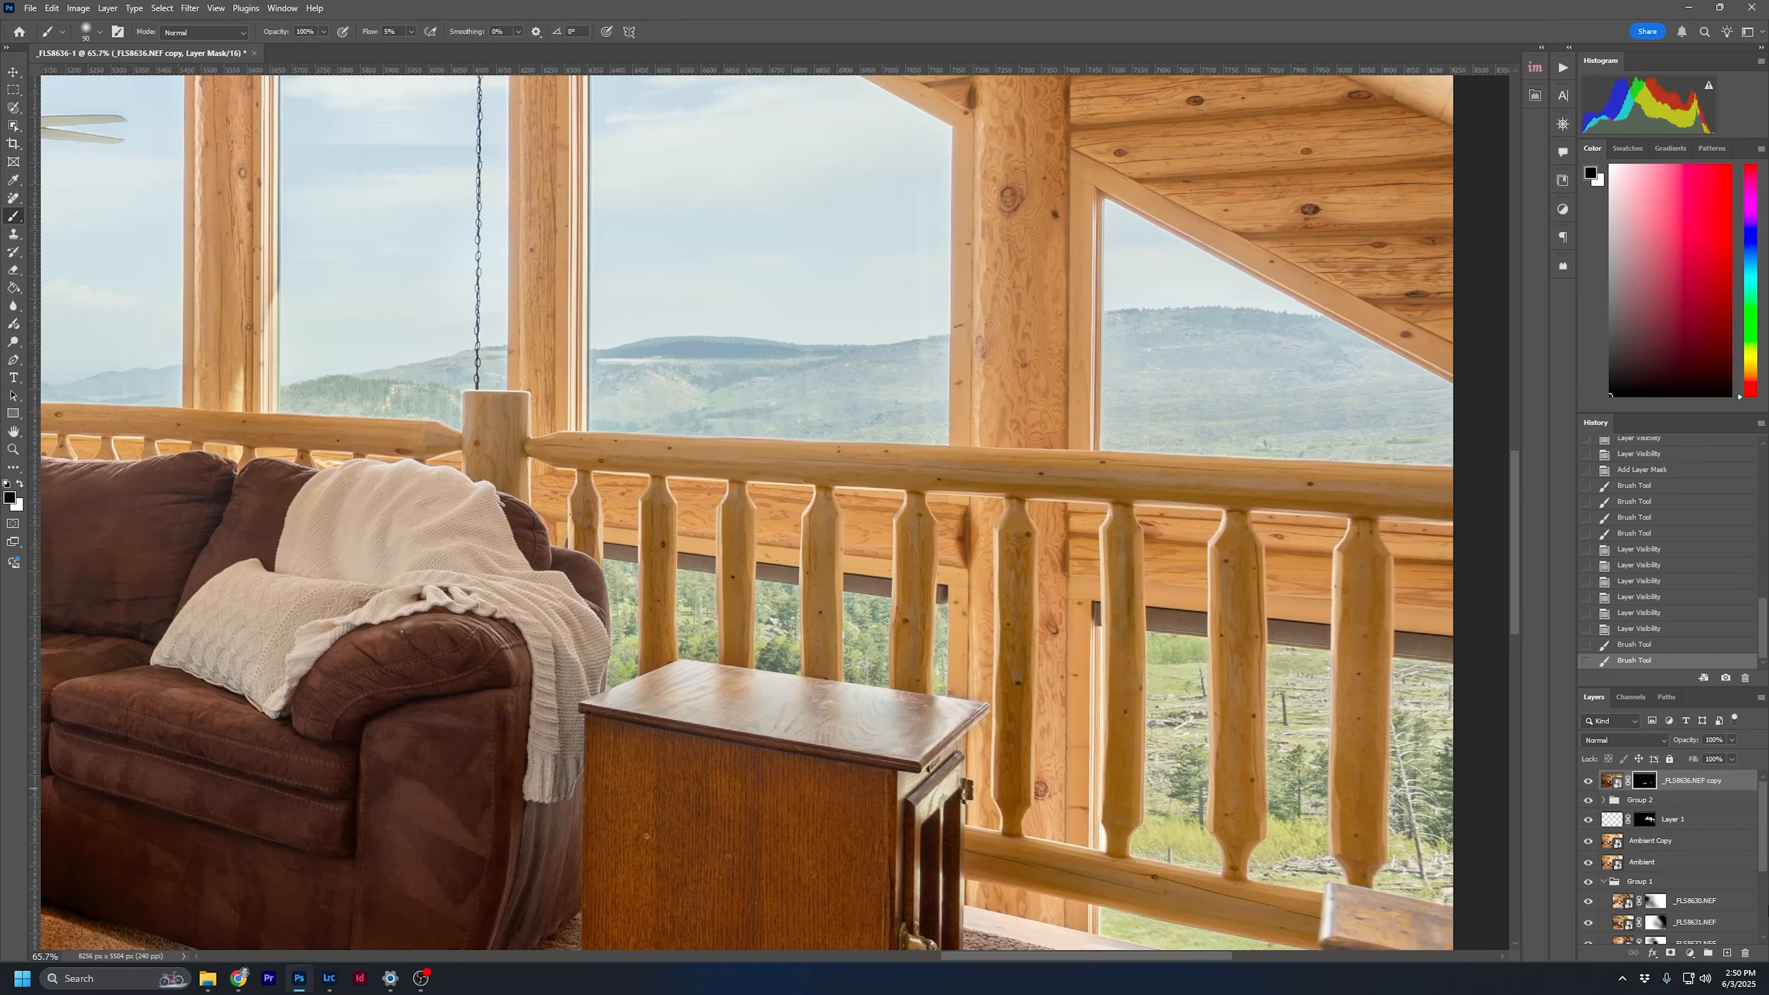
{"action": "left_click", "coordinate": [1588, 781]}
{"action": "left_click", "coordinate": [1588, 781]}
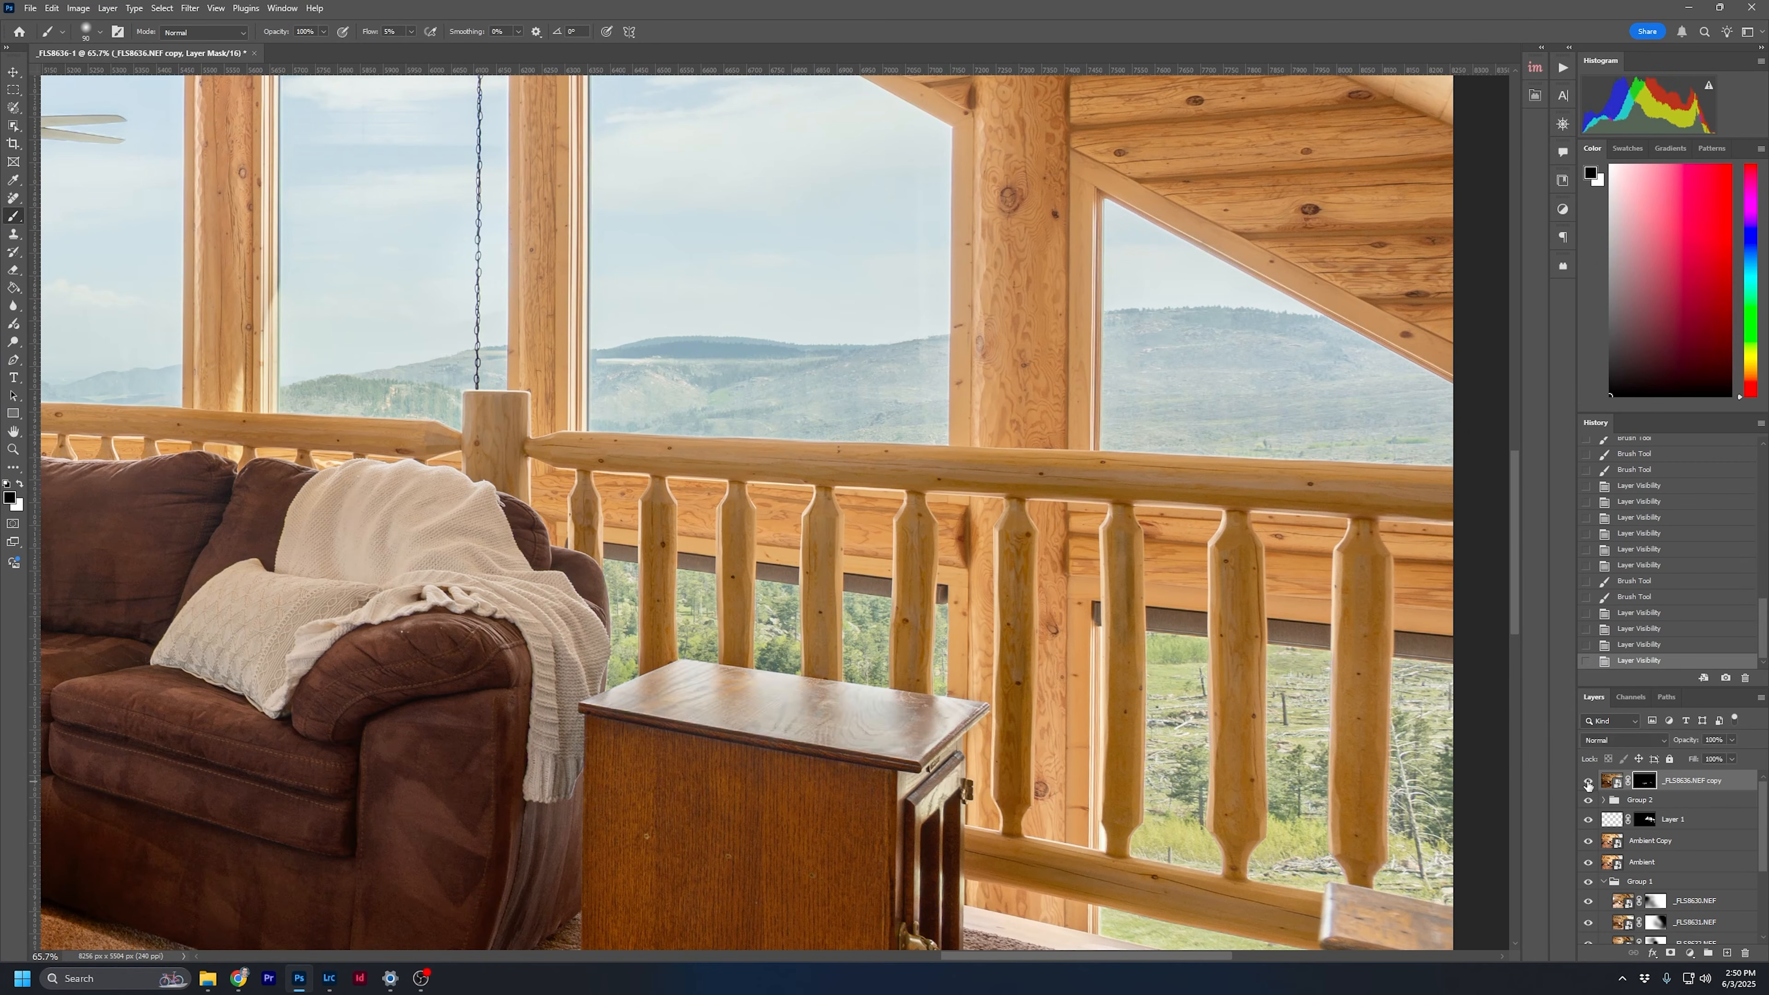
{"action": "left_click_drag", "start_coordinate": [667, 748], "coordinate": [648, 734]}
Flatten all the layers of the cabin photo into one background
{"action": "scroll", "coordinate": [802, 640], "scroll_direction": "down", "scroll_amount": 8}
{"action": "left_click_drag", "start_coordinate": [799, 645], "coordinate": [1058, 624]}
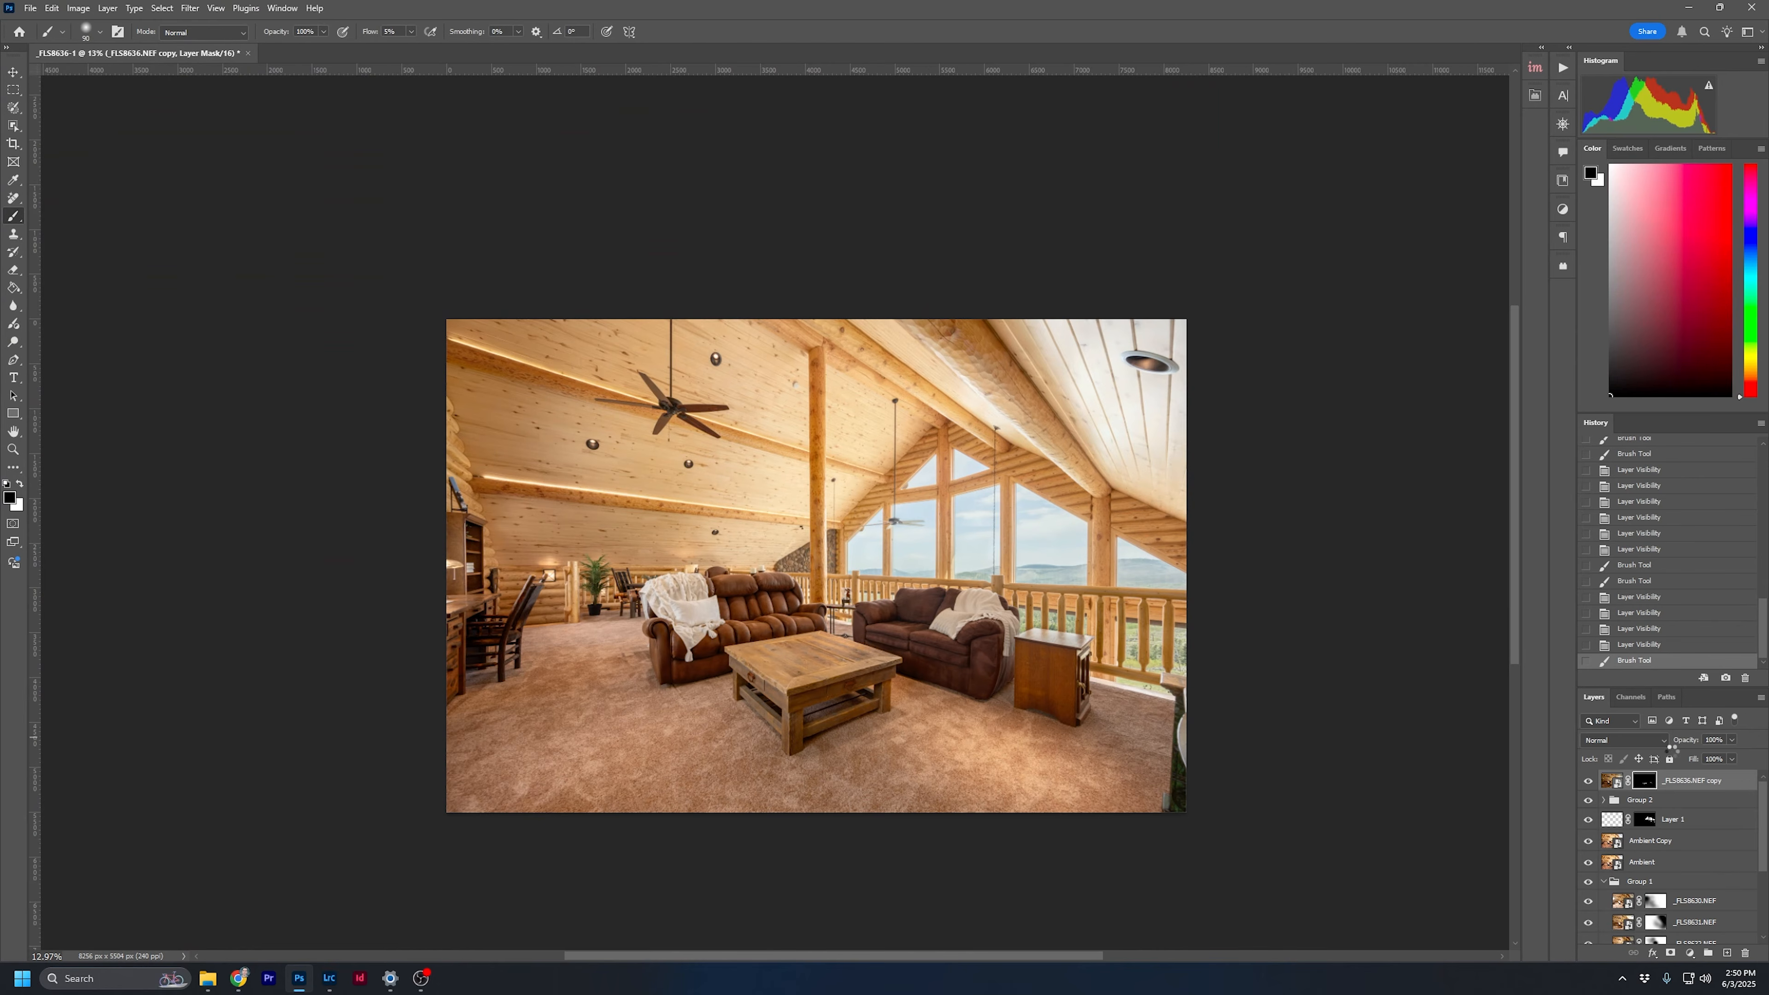
{"action": "key", "text": "ctrl+shift+e"}
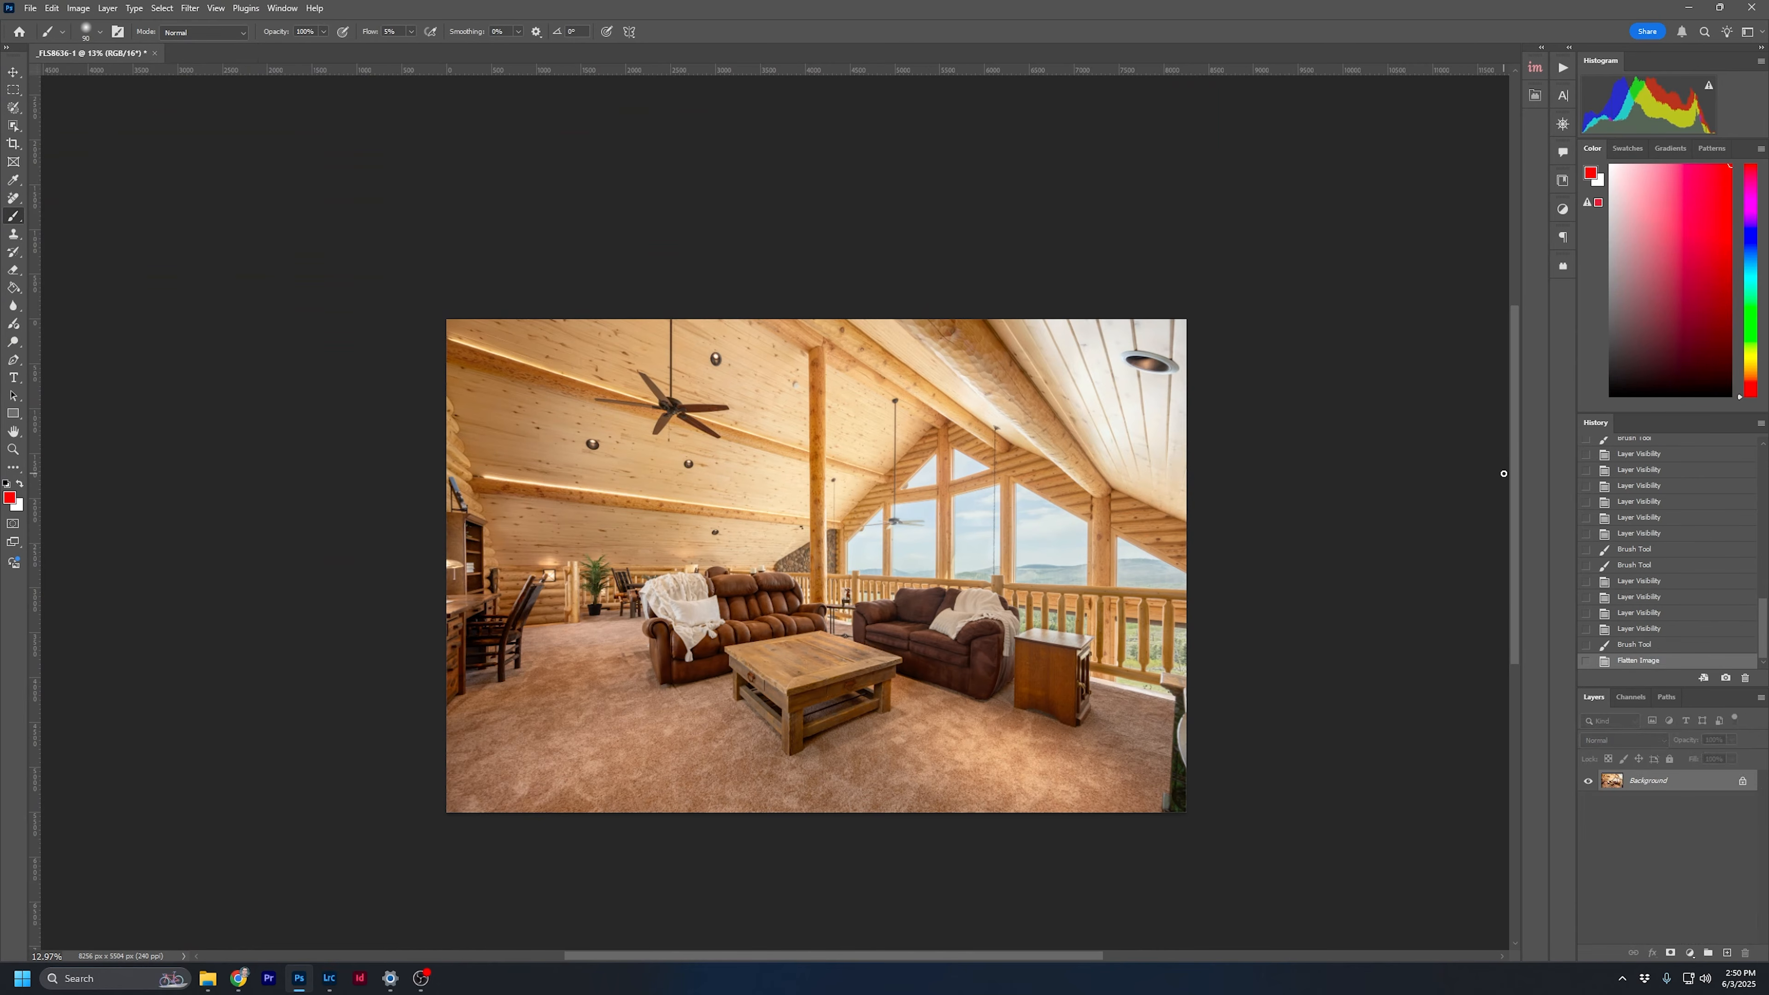
Create a Curves layer from the InstaMask midtones 1 mask and apply the Increase Contrast (RGB) preset to it
{"action": "left_click", "coordinate": [1536, 68]}
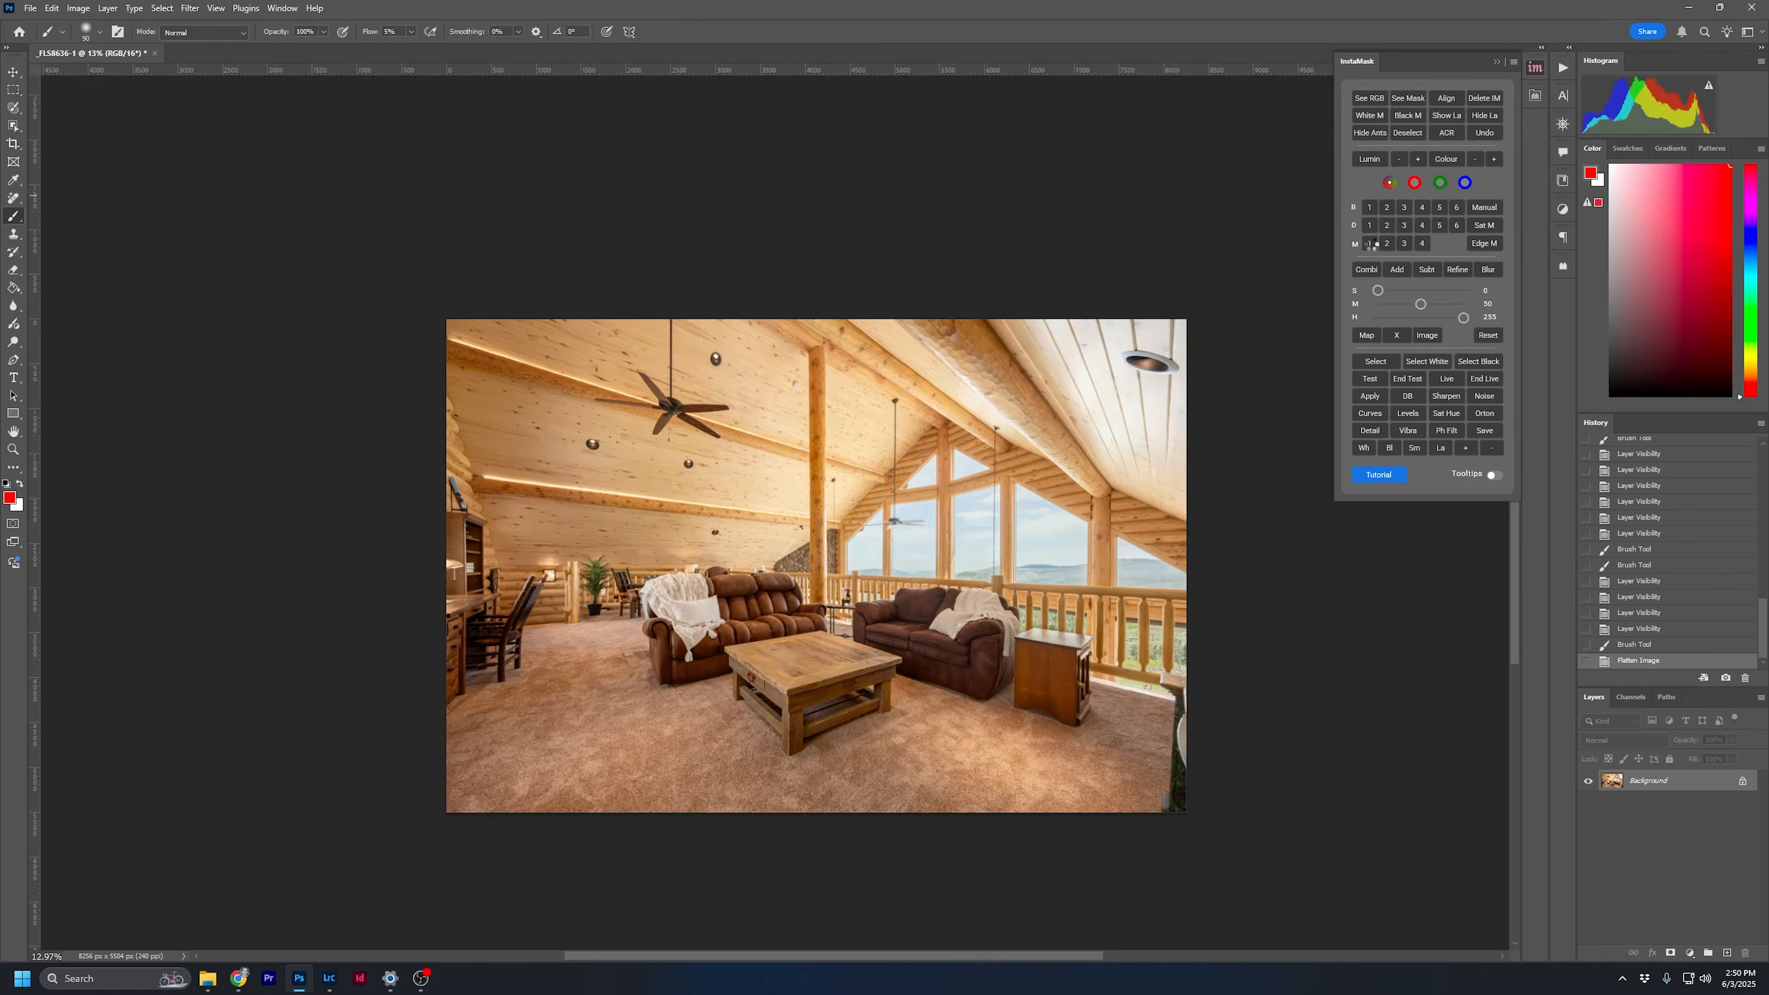
{"action": "left_click", "coordinate": [1370, 242]}
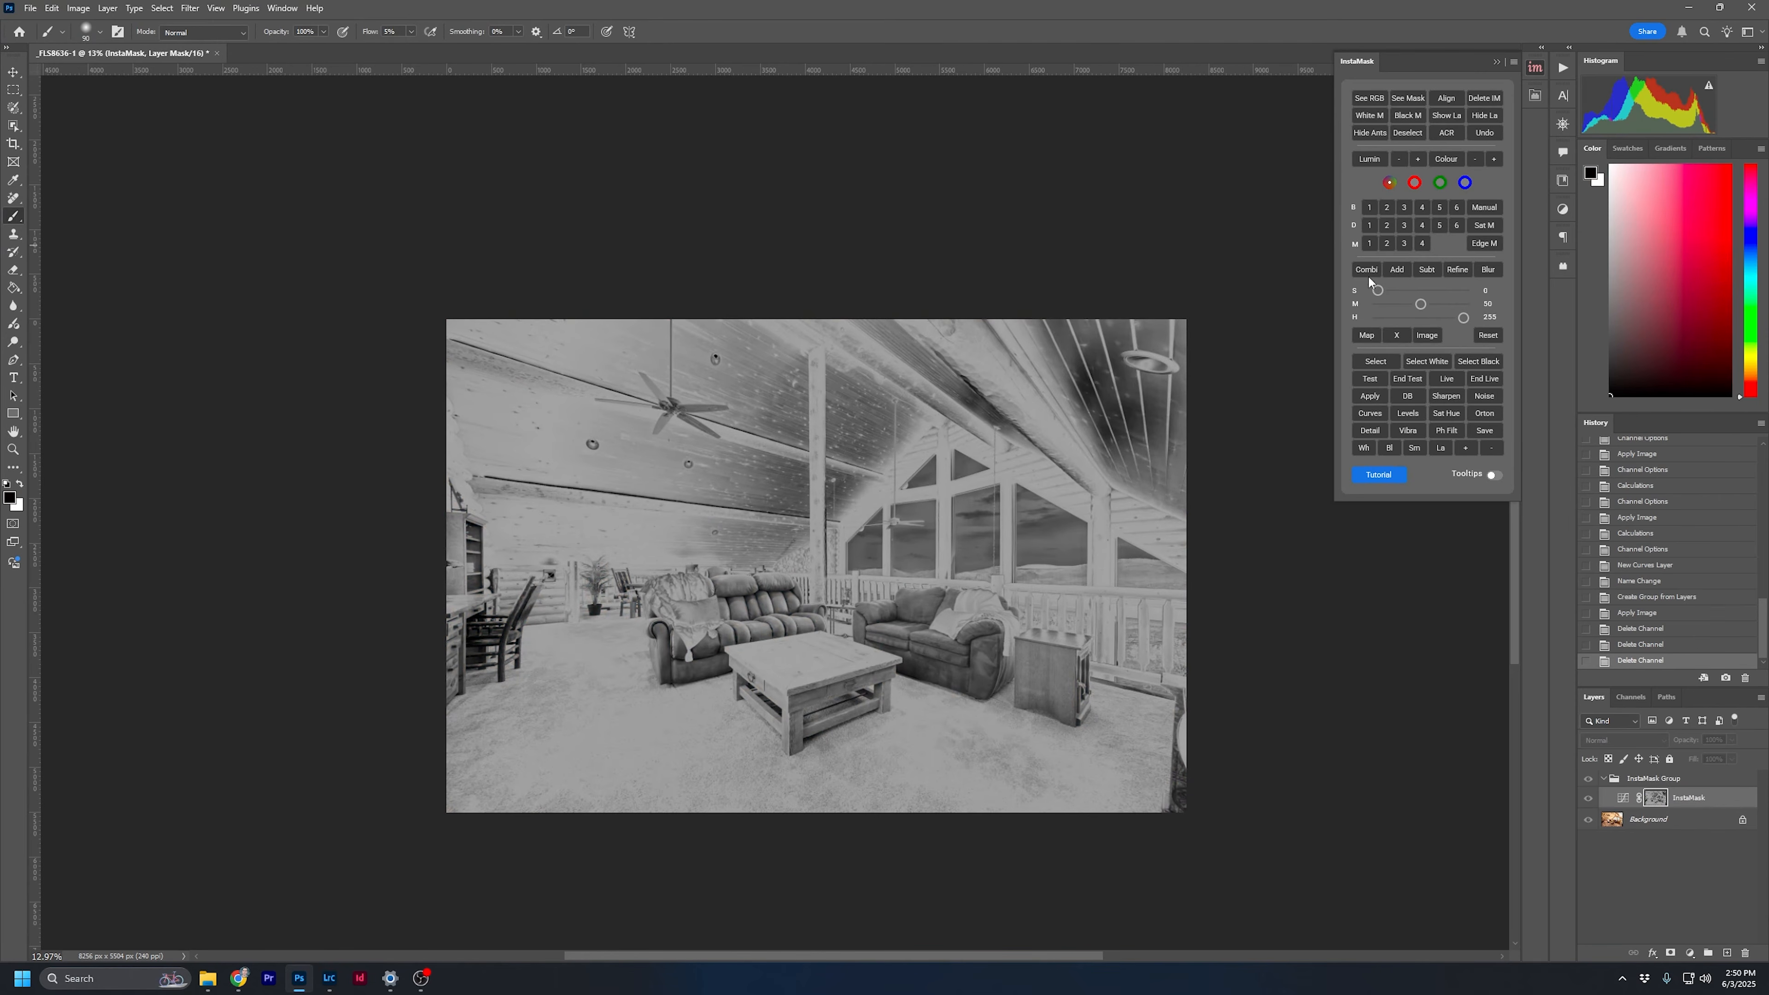
{"action": "left_click", "coordinate": [1370, 414]}
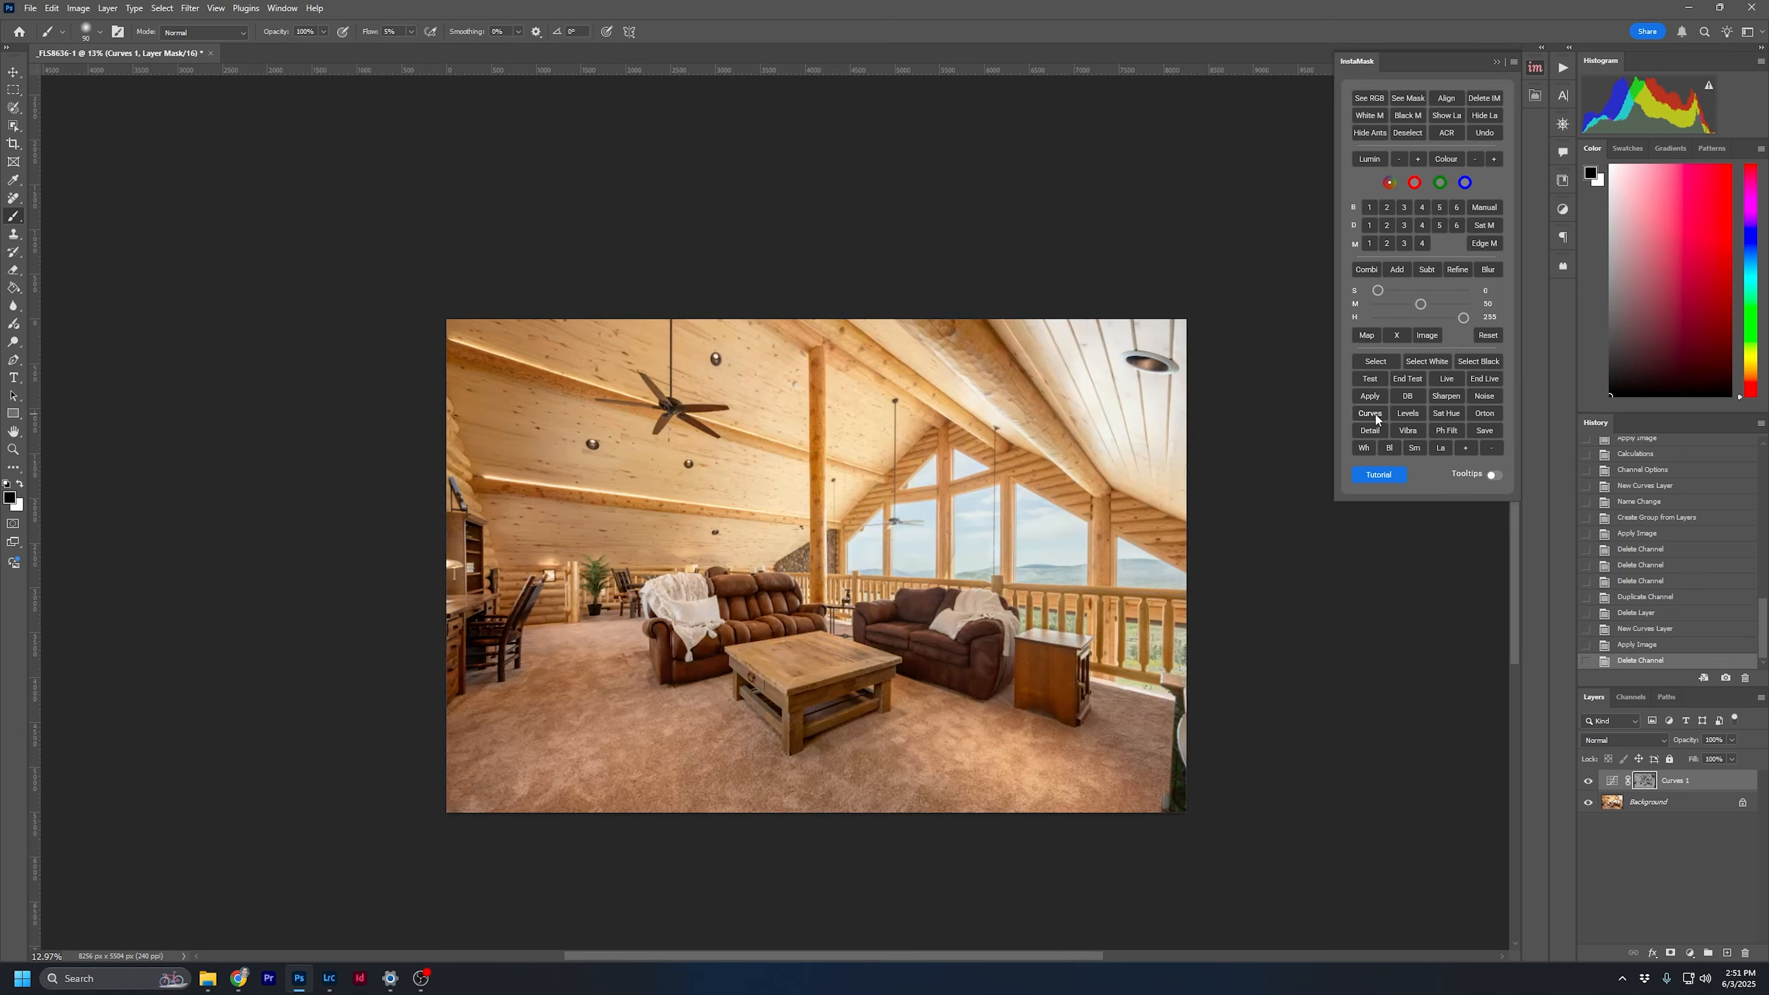
{"action": "double_click", "coordinate": [1611, 783]}
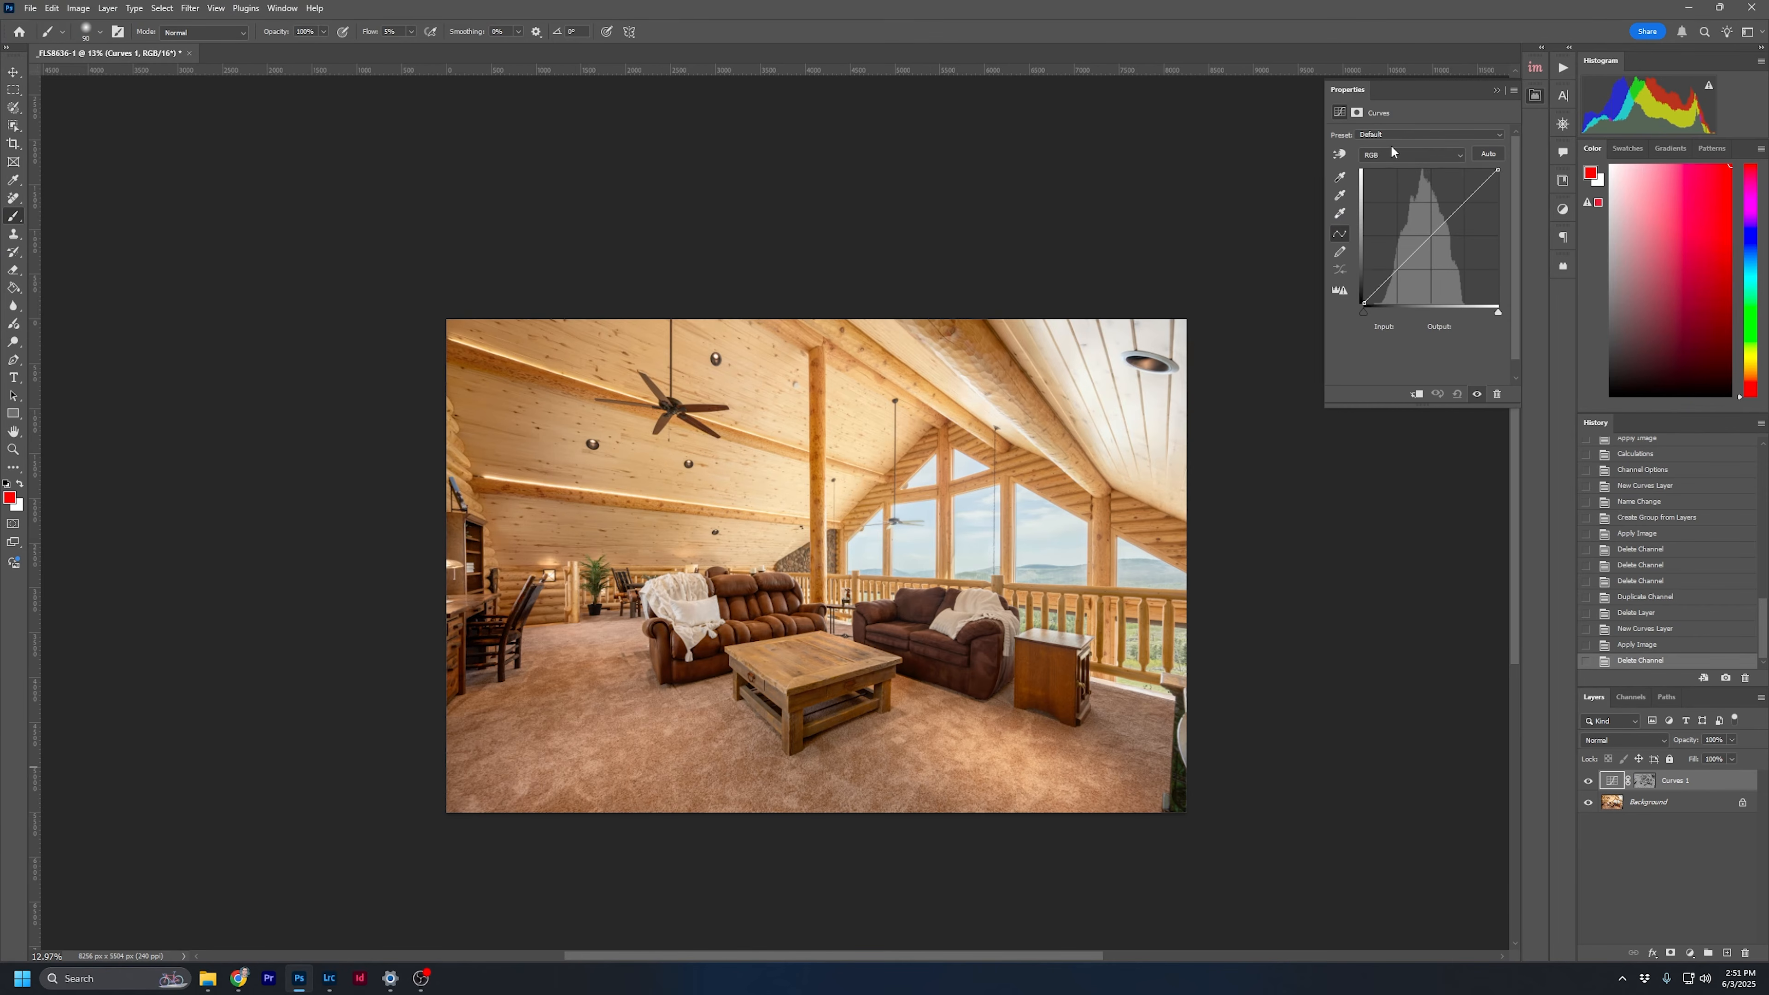
{"action": "left_click", "coordinate": [1421, 134]}
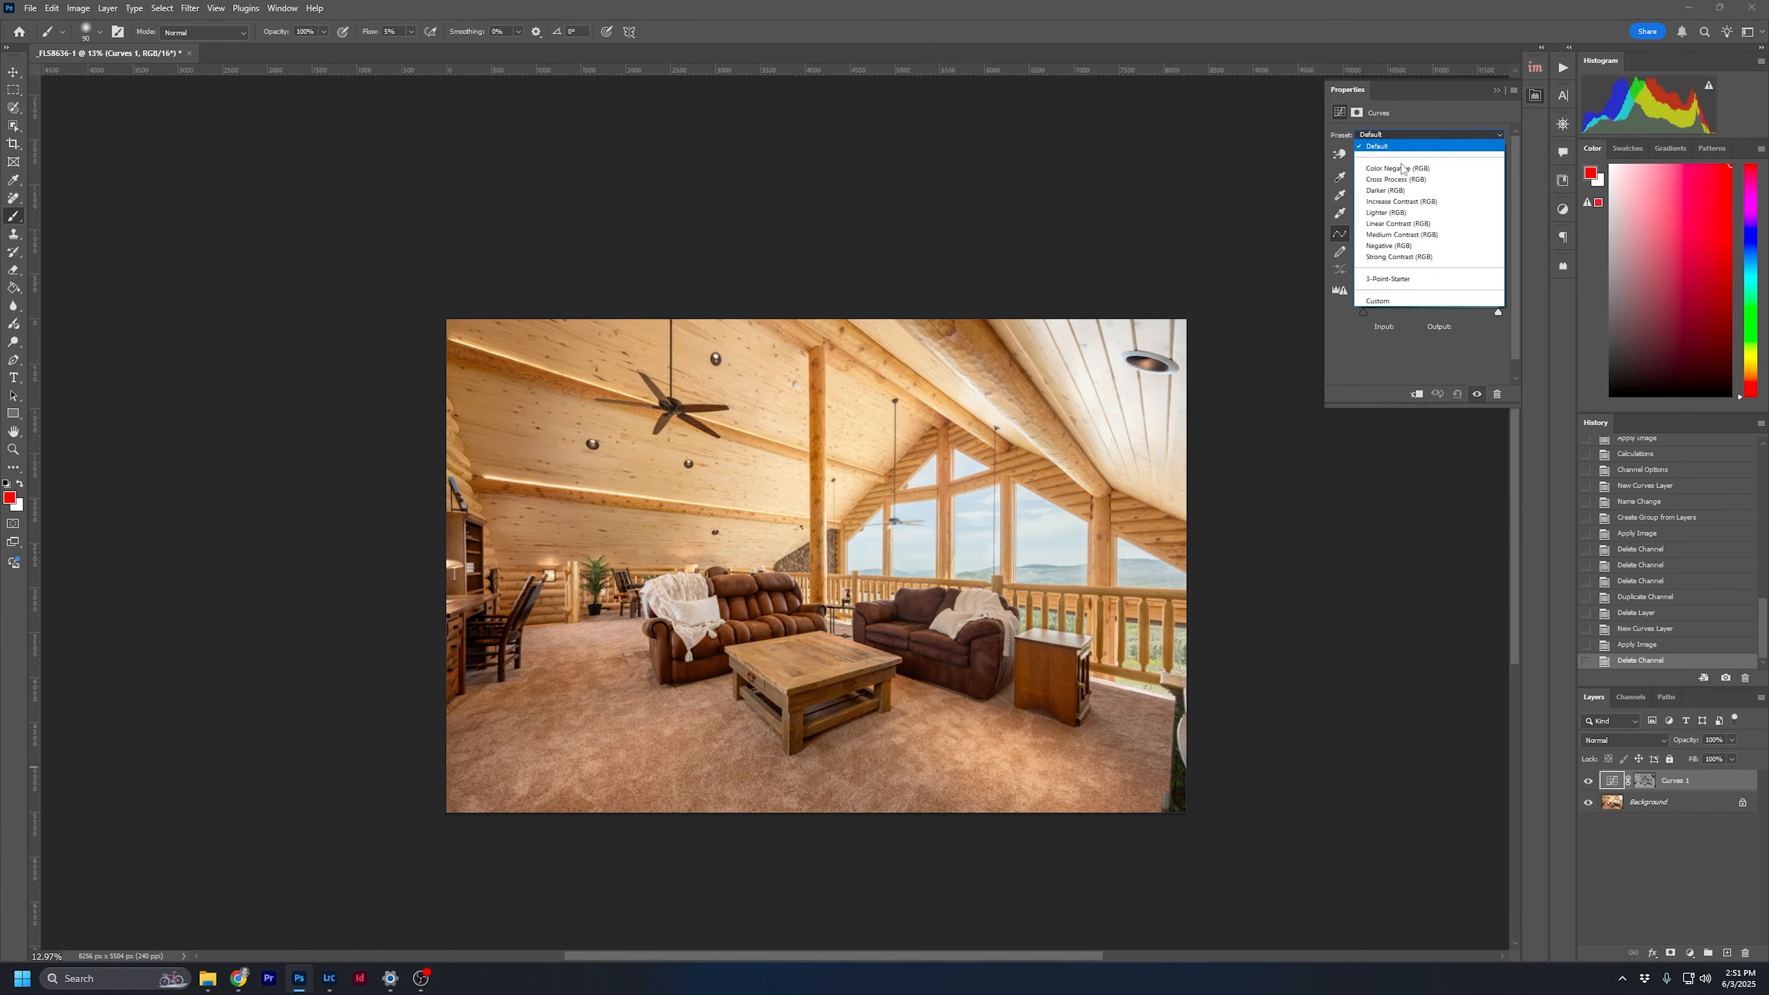
{"action": "left_click", "coordinate": [1407, 204]}
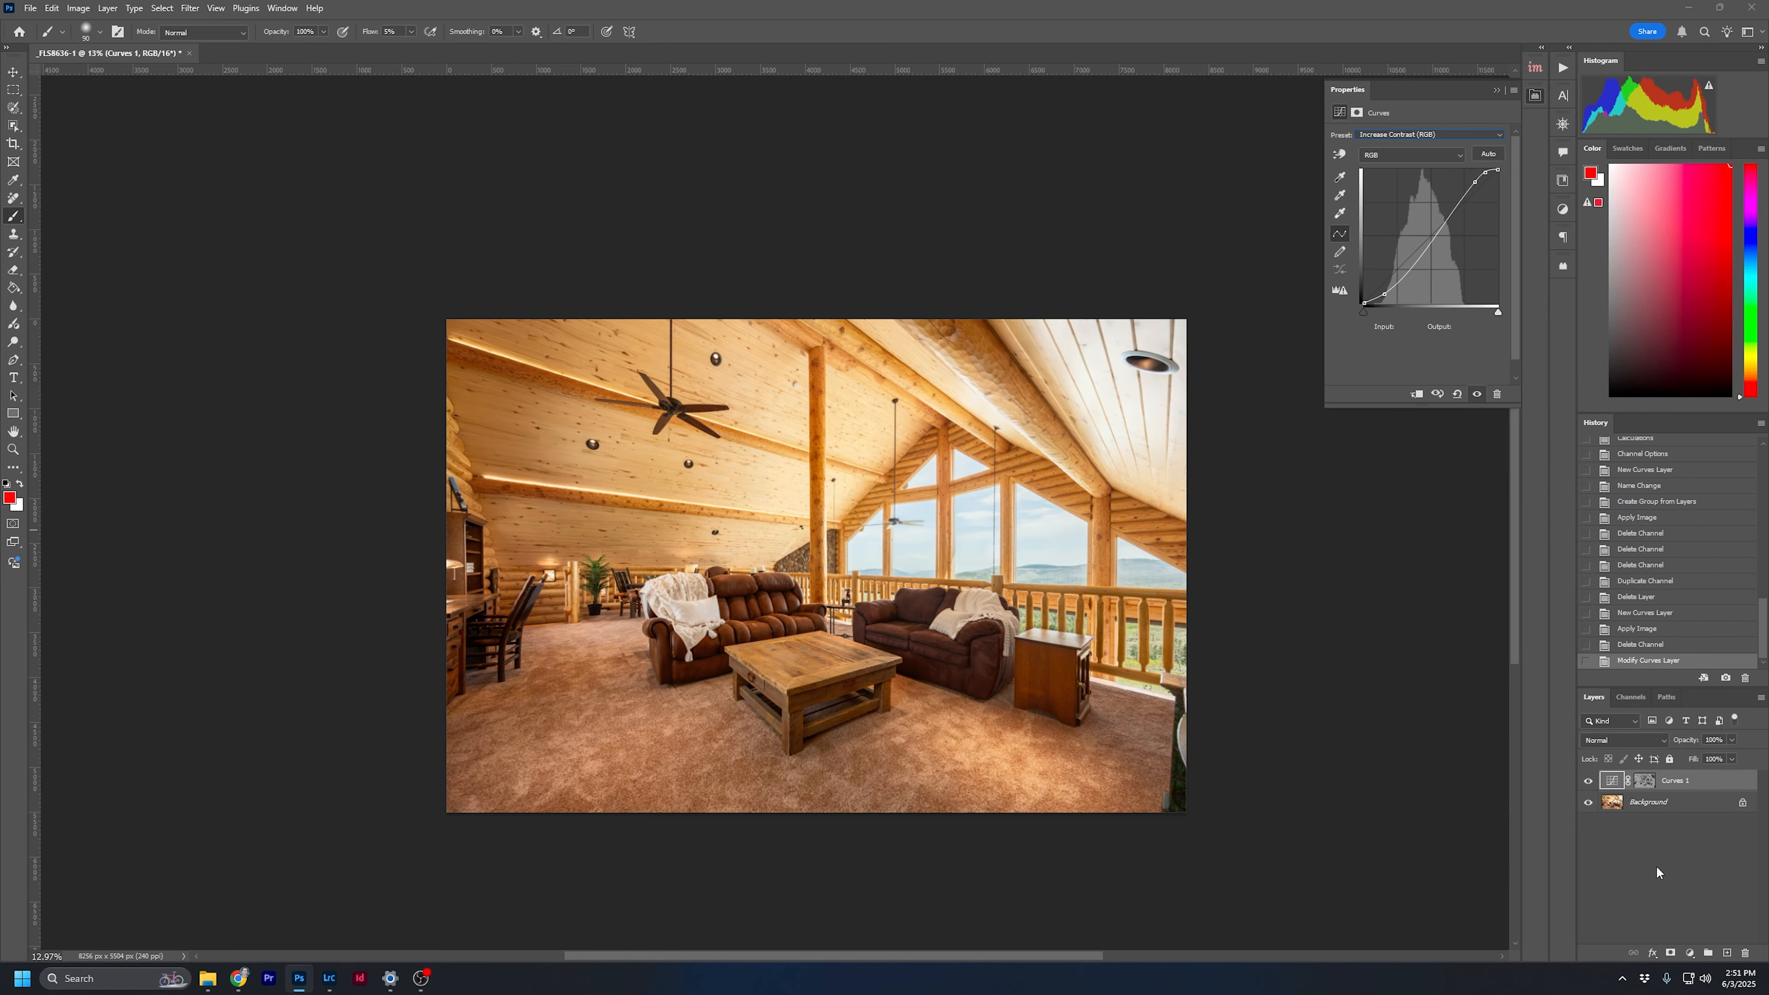
Set the Curves layer's opacity to 40% and compare the photo with and without the layer
{"action": "left_click", "coordinate": [1644, 781]}
{"action": "left_click", "coordinate": [1732, 740]}
{"action": "mouse_move", "coordinate": [1721, 756]}
{"action": "left_mouse_down"}
{"action": "mouse_move", "coordinate": [1667, 759]}
{"action": "mouse_move", "coordinate": [1693, 759]}
{"action": "left_mouse_up"}
{"action": "left_click", "coordinate": [1677, 846]}
{"action": "left_click", "coordinate": [1588, 782]}
{"action": "left_click", "coordinate": [1588, 782]}
{"action": "left_click", "coordinate": [1589, 782]}
{"action": "left_click", "coordinate": [1589, 782]}
{"action": "left_click", "coordinate": [1588, 782]}
{"action": "left_click", "coordinate": [1588, 782]}
{"action": "left_click", "coordinate": [1720, 784]}
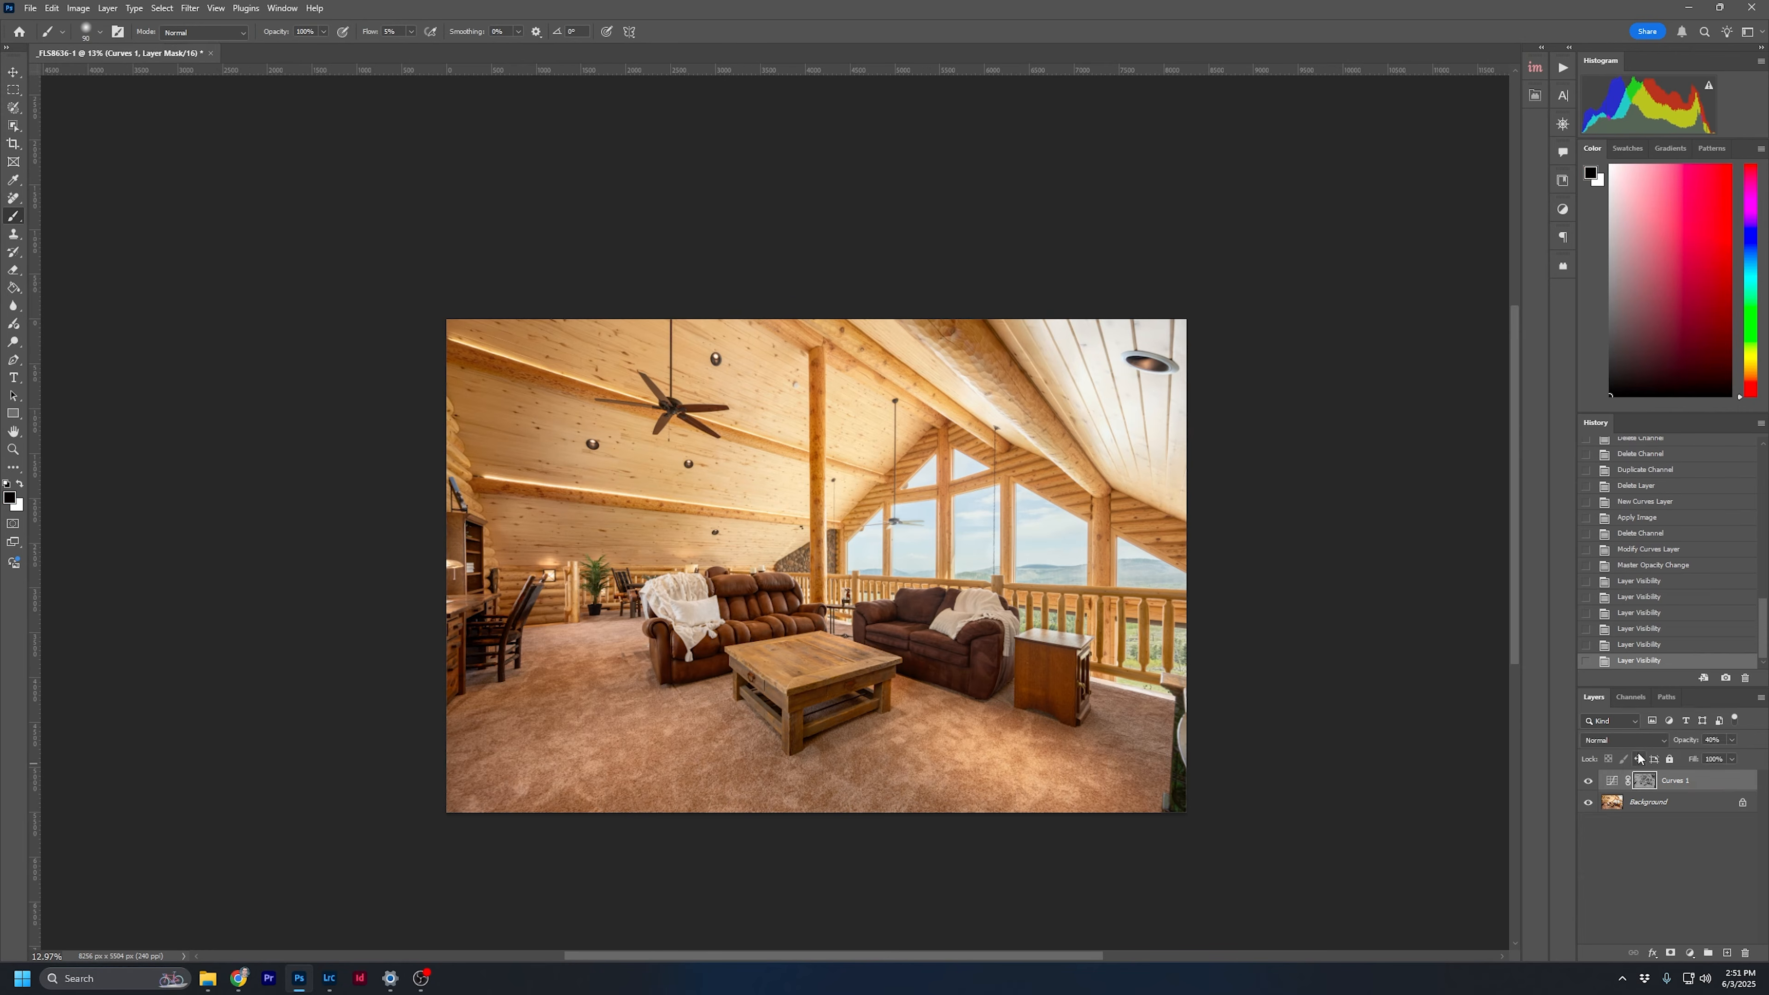
Try the Luminosity blend mode on the Curves layer and compare the photo with and without the layer
{"action": "left_click", "coordinate": [1633, 740]}
{"action": "left_click", "coordinate": [1617, 947]}
{"action": "left_click", "coordinate": [1588, 782]}
{"action": "left_click", "coordinate": [1588, 781]}
{"action": "left_click", "coordinate": [1588, 782]}
{"action": "left_click", "coordinate": [1588, 782]}
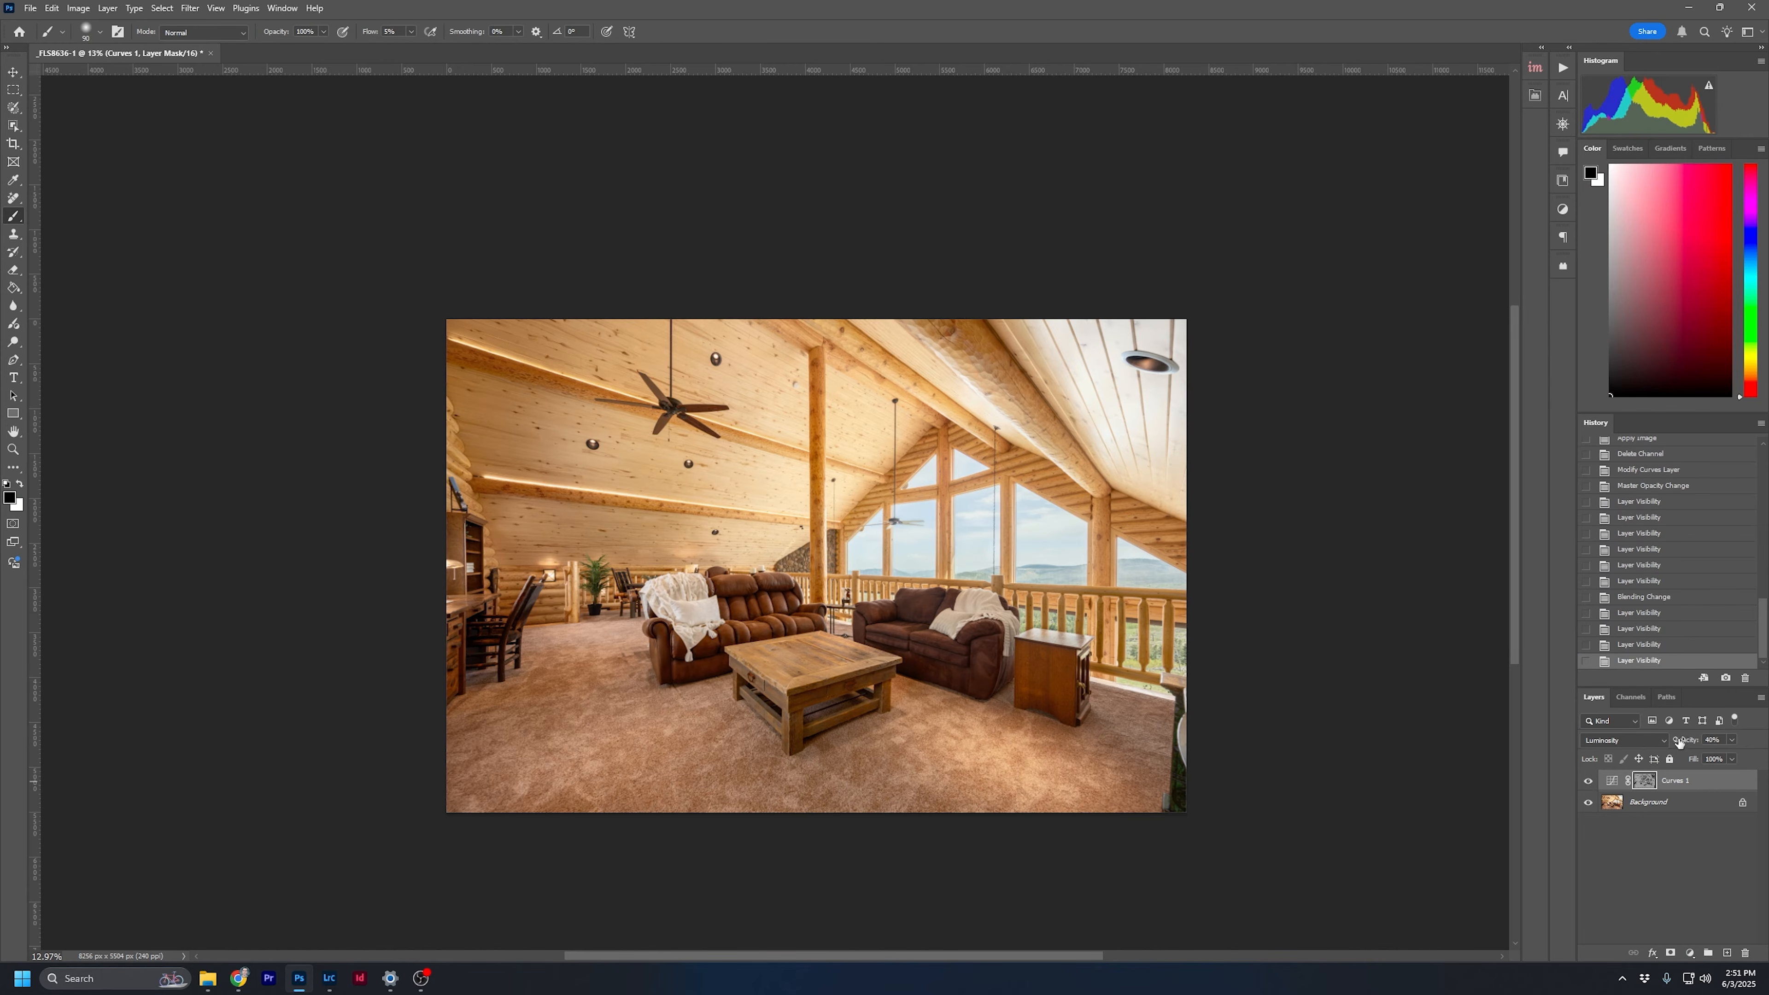
Raise the Curves layer's opacity to 100% and compare its Normal and Luminosity blend modes, ending on Normal
{"action": "left_click", "coordinate": [1732, 740]}
{"action": "left_click_drag", "start_coordinate": [1719, 756], "coordinate": [1762, 758]}
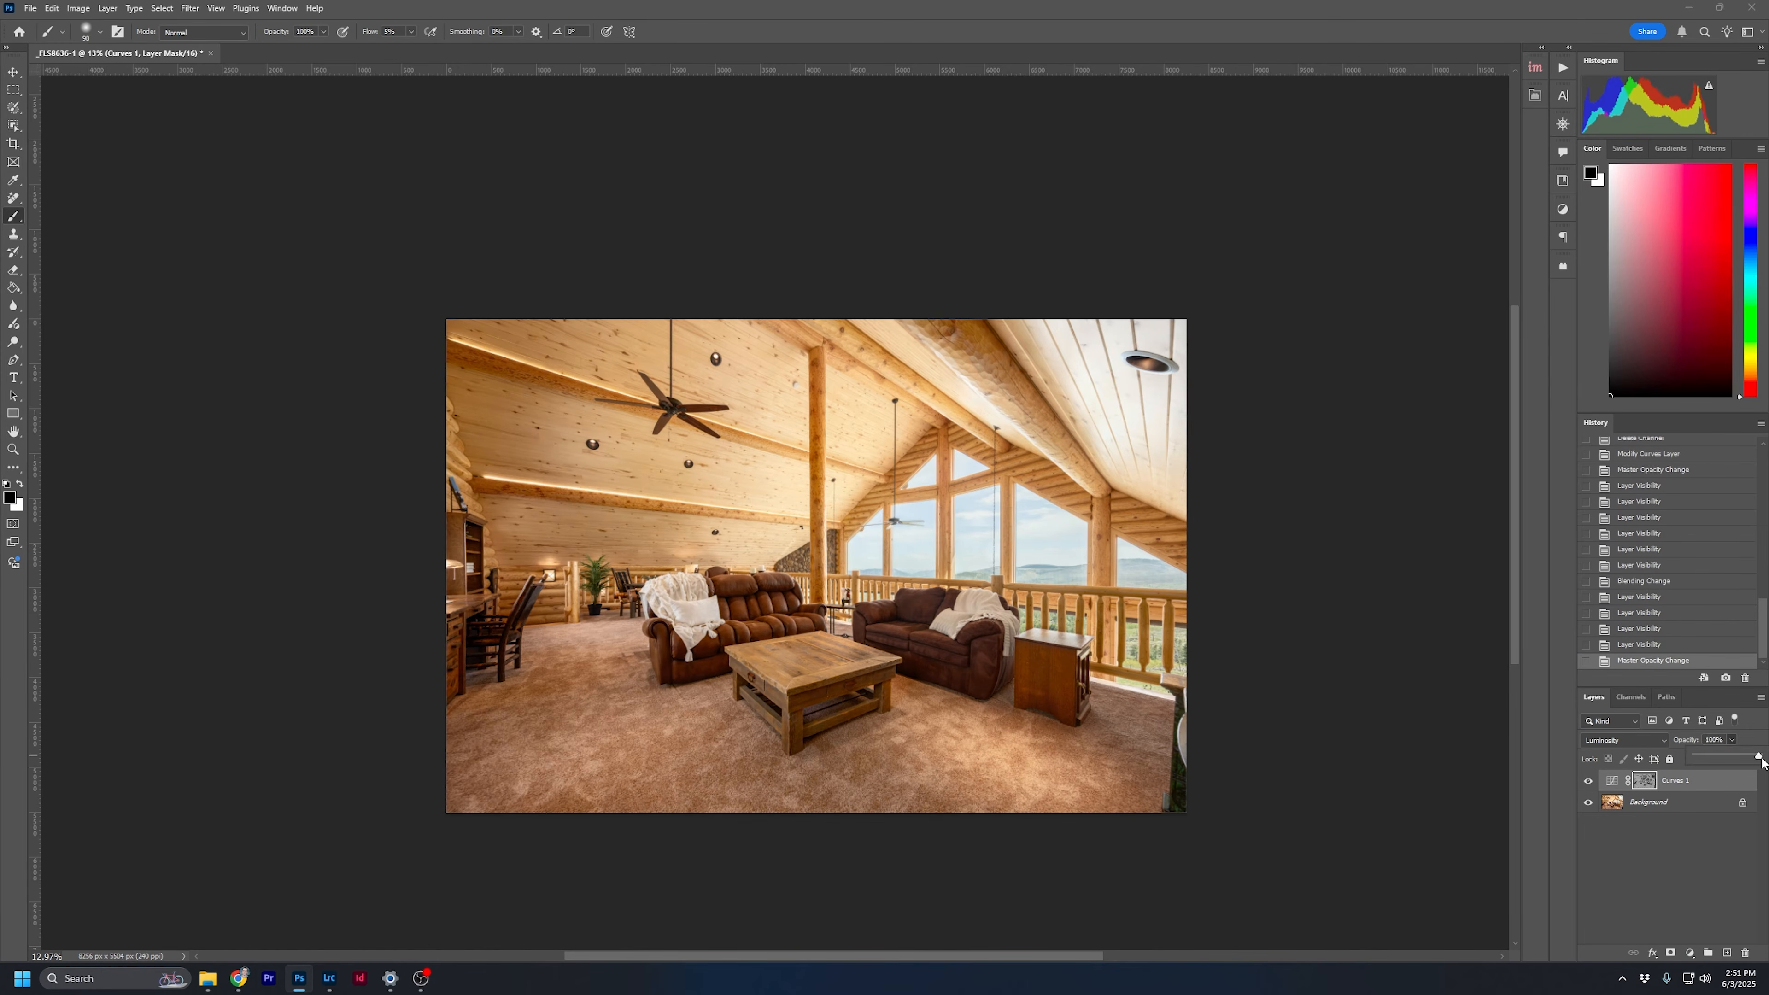
{"action": "left_click", "coordinate": [1655, 739]}
{"action": "left_click", "coordinate": [1613, 587]}
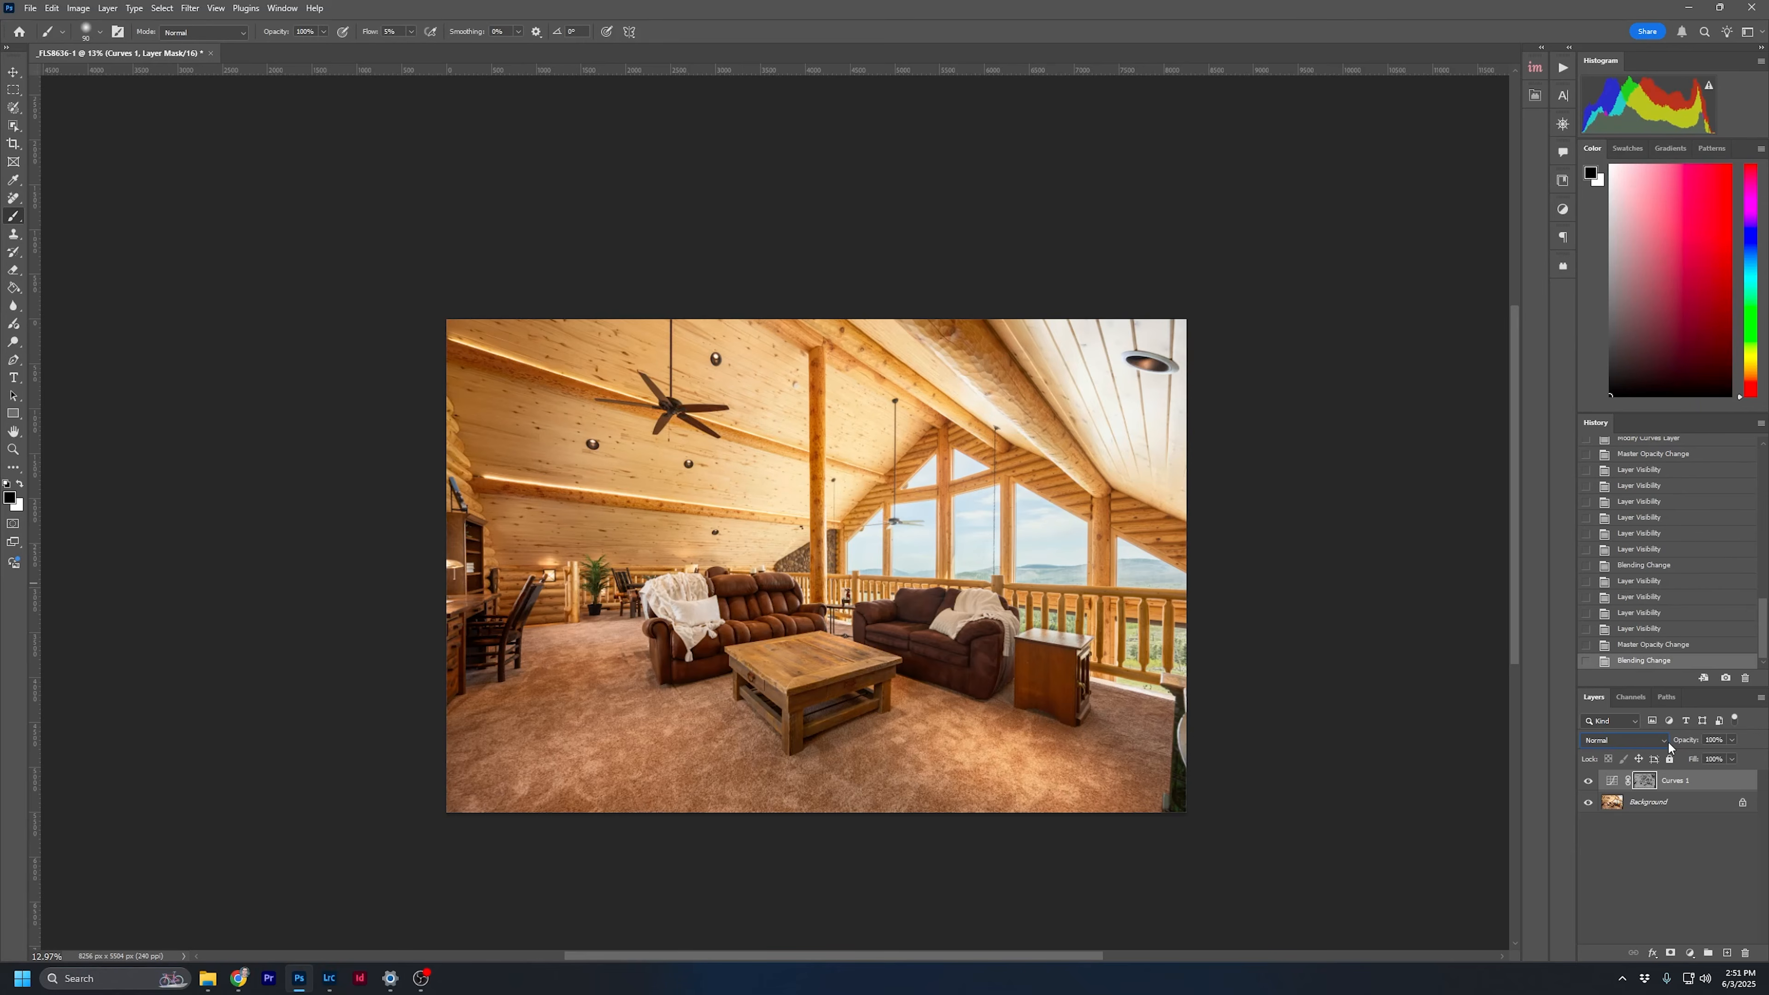
{"action": "left_click", "coordinate": [1644, 739]}
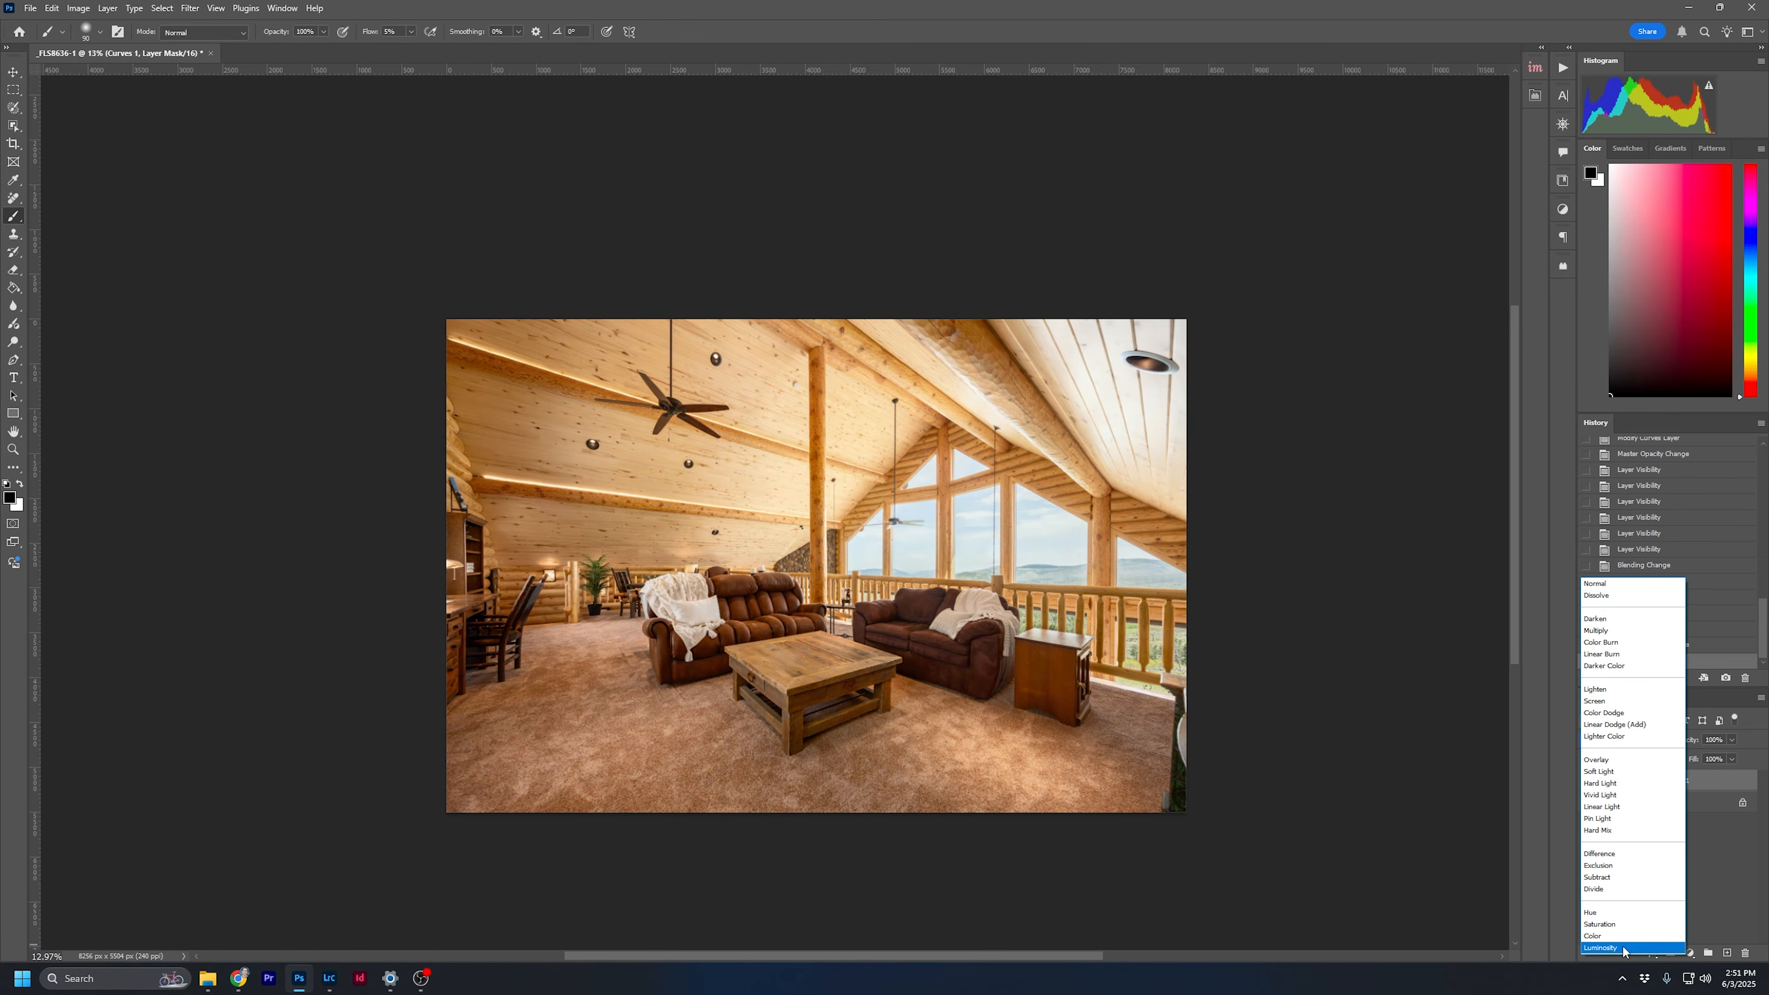
{"action": "left_click", "coordinate": [1661, 947]}
{"action": "left_click", "coordinate": [1656, 740]}
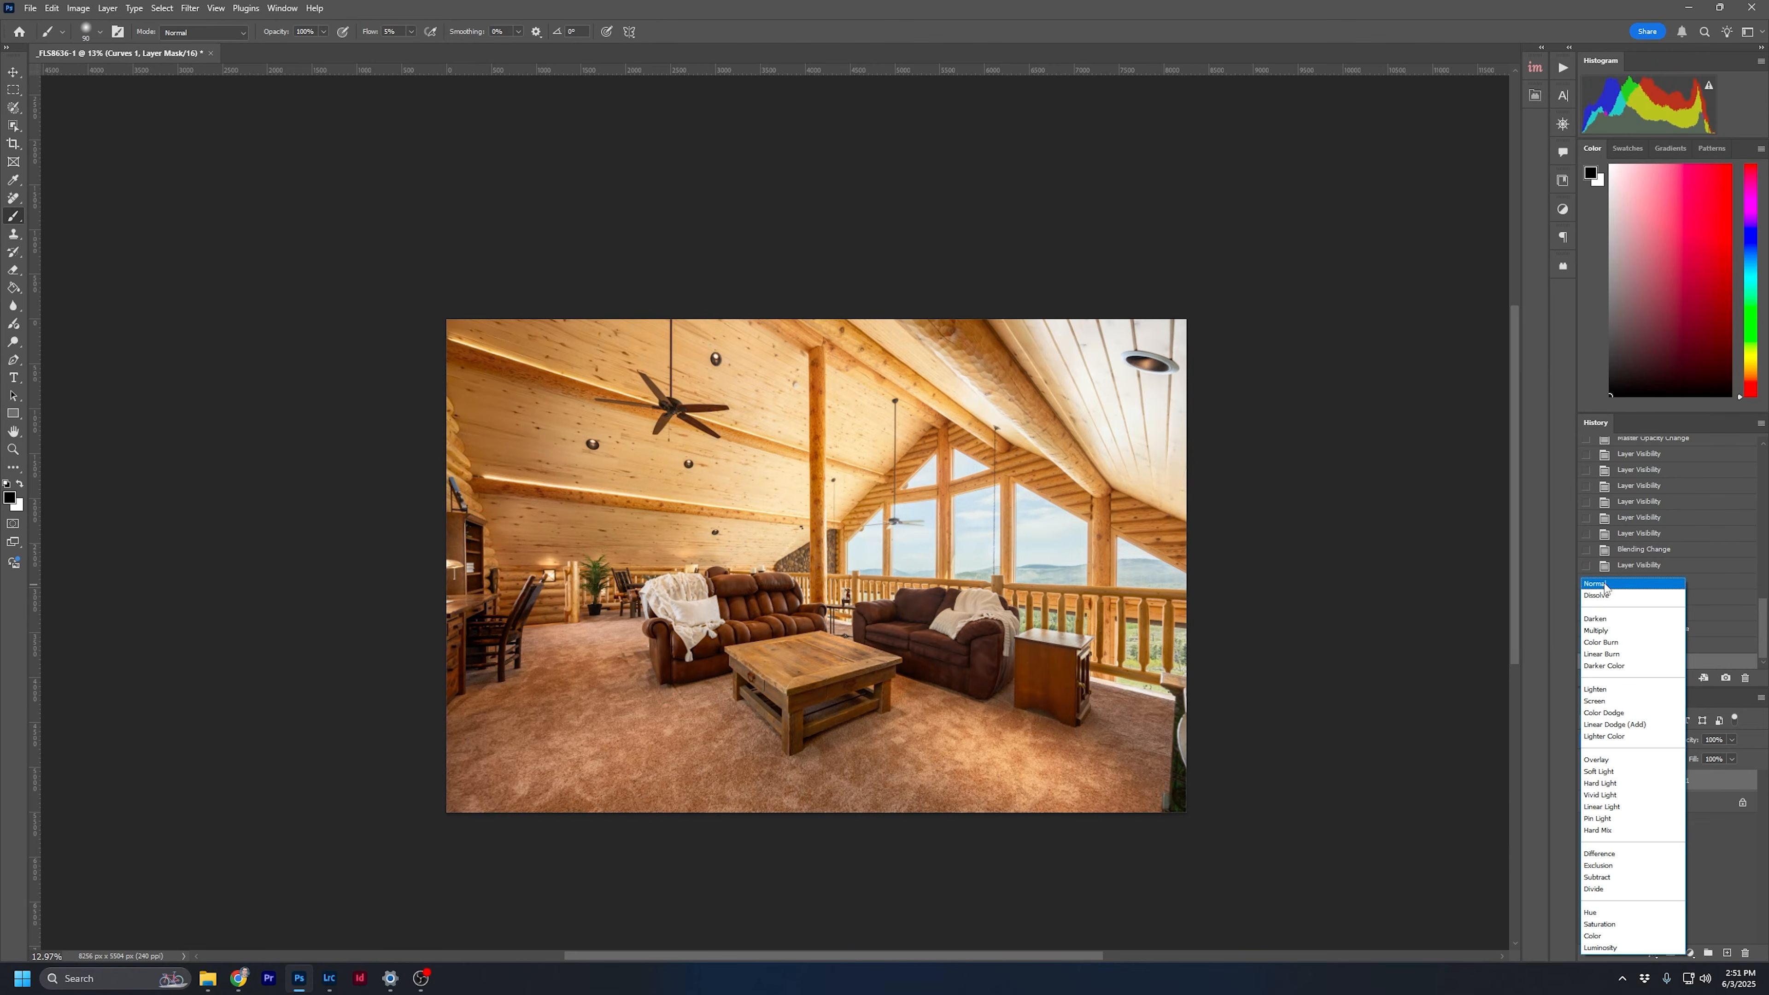
{"action": "left_click", "coordinate": [1613, 590]}
Lower the Curves layer's opacity to 40% in Normal mode and check the photo with and without it
{"action": "left_click", "coordinate": [1732, 740]}
{"action": "left_click_drag", "start_coordinate": [1730, 754], "coordinate": [1690, 757]}
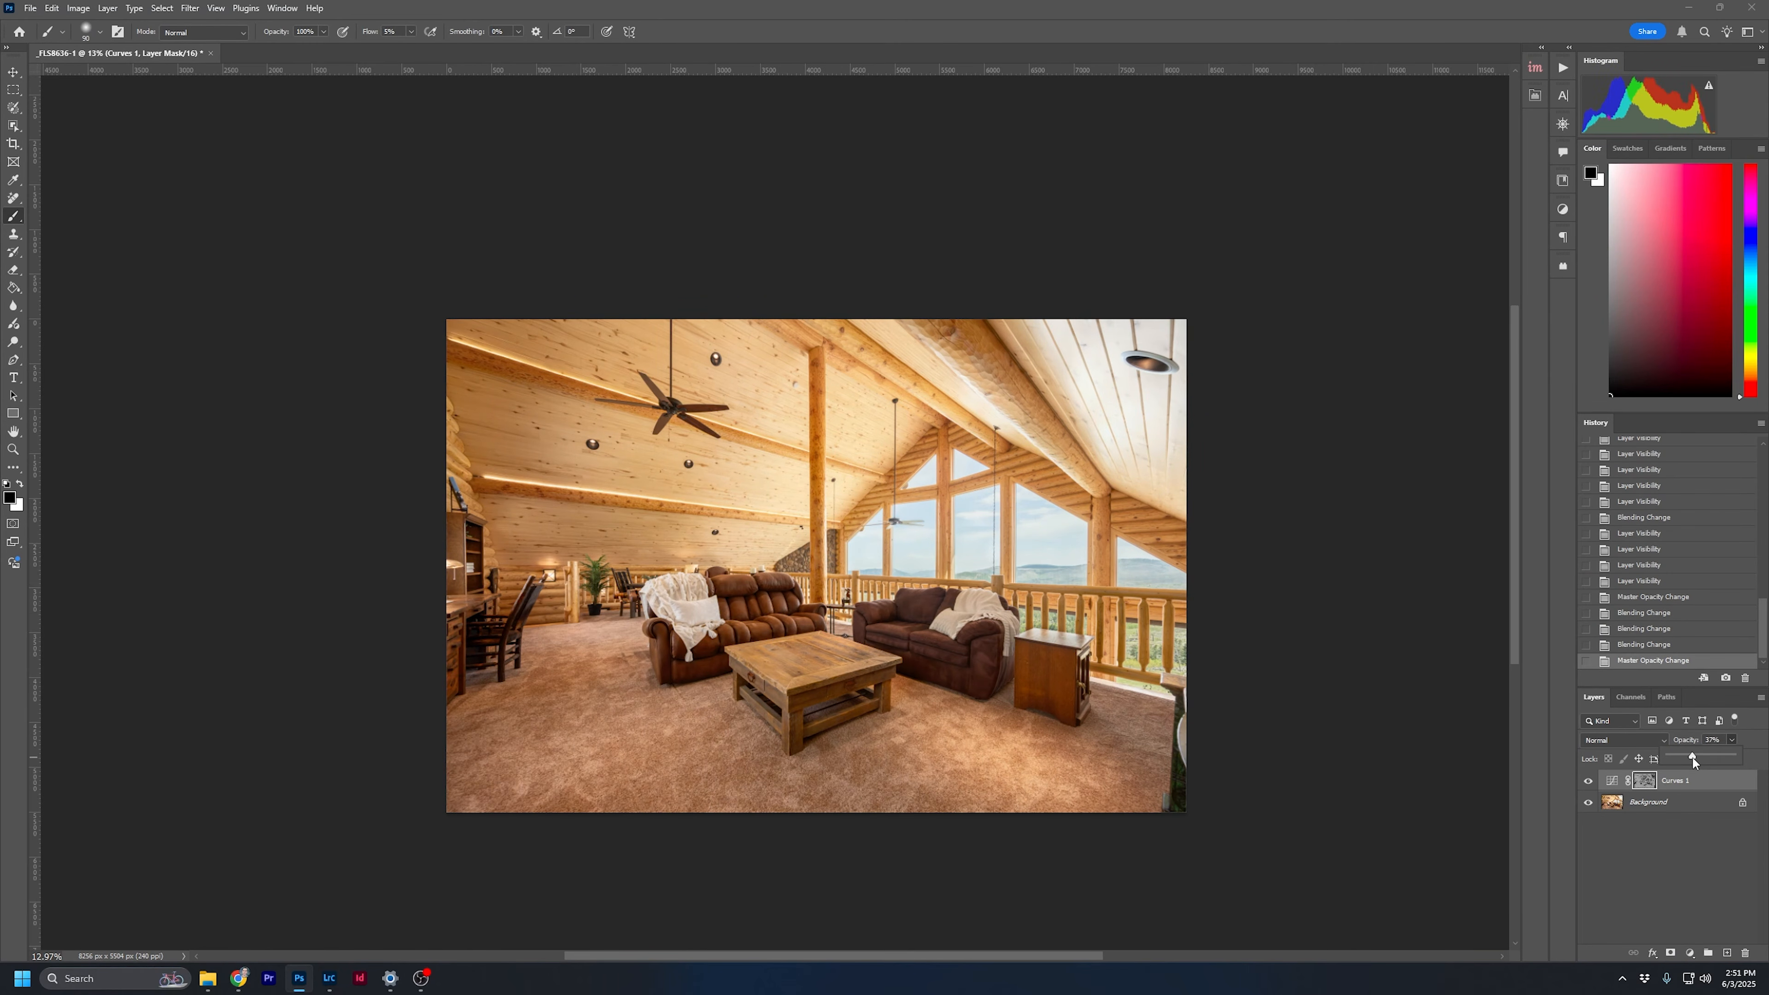
{"action": "left_click_drag", "start_coordinate": [1690, 758], "coordinate": [1694, 757]}
{"action": "left_click", "coordinate": [1587, 781]}
{"action": "left_click", "coordinate": [1587, 781]}
{"action": "left_click", "coordinate": [1588, 782]}
{"action": "left_click", "coordinate": [1588, 782]}
{"action": "left_click", "coordinate": [1739, 878]}
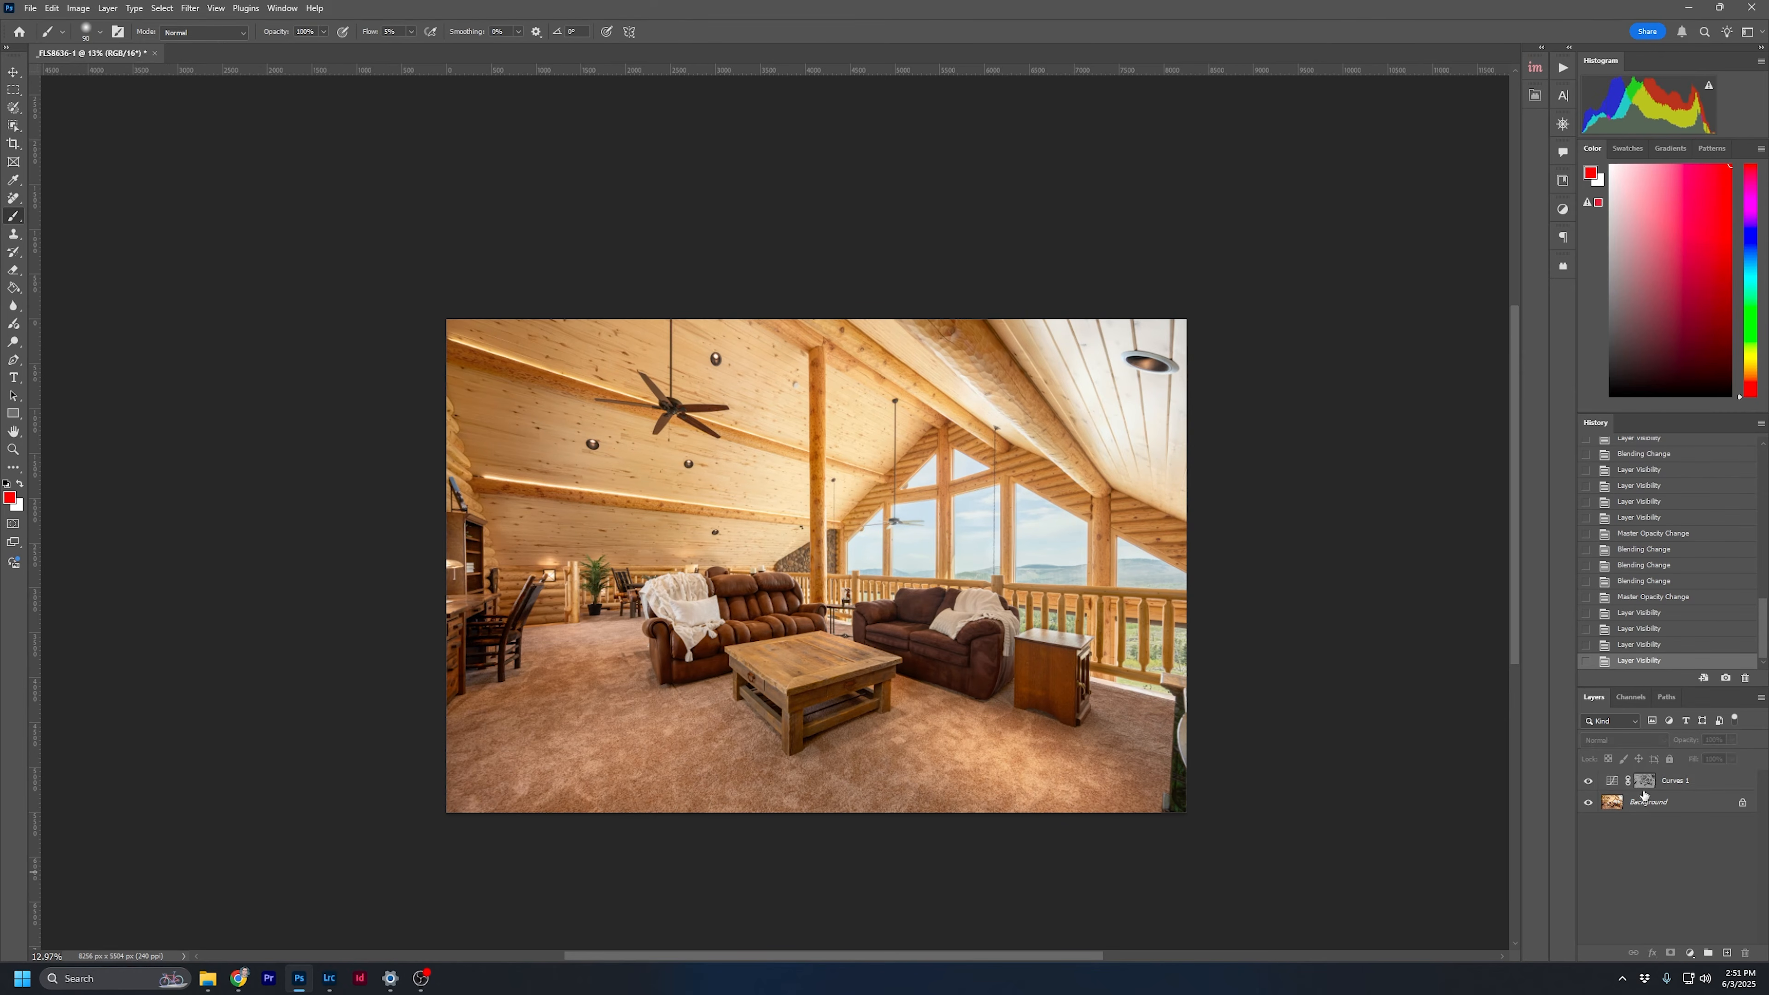
Rename the midtones Curves layer to Mids
{"action": "double_click", "coordinate": [1677, 782]}
{"action": "type", "text": "Mids"}
{"action": "key", "text": "Return"}
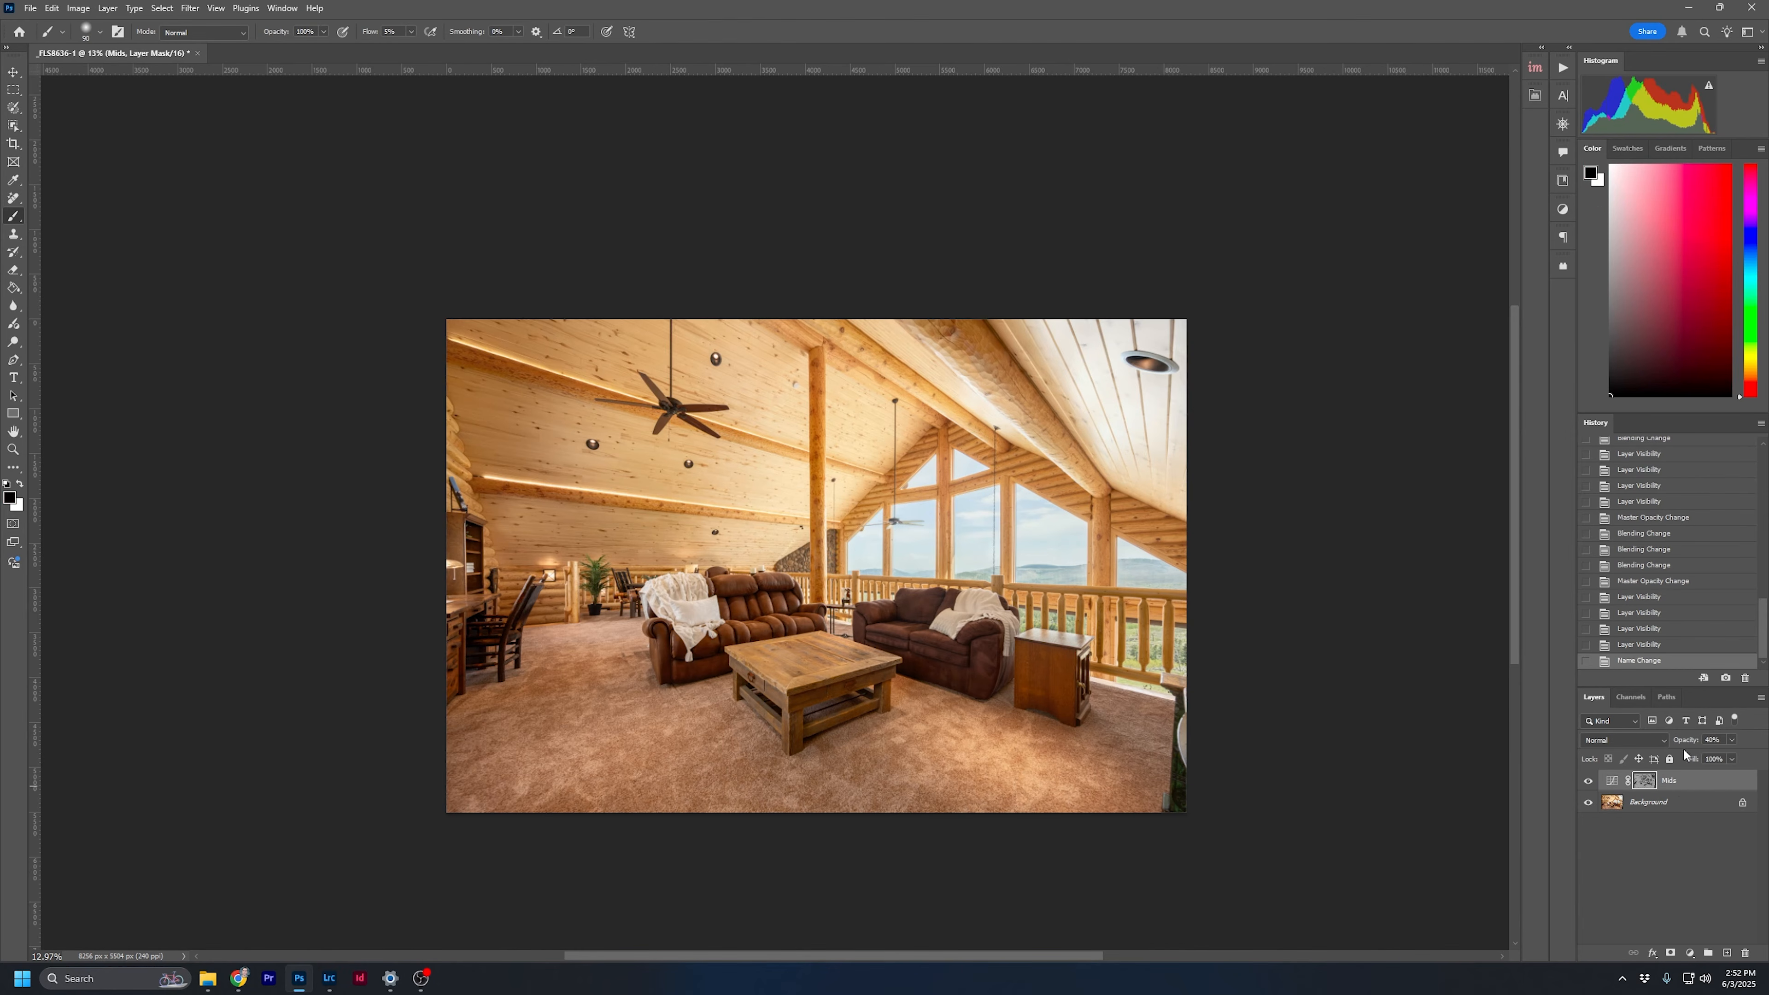
{"action": "left_click", "coordinate": [1536, 67]}
{"action": "left_click", "coordinate": [1370, 226]}
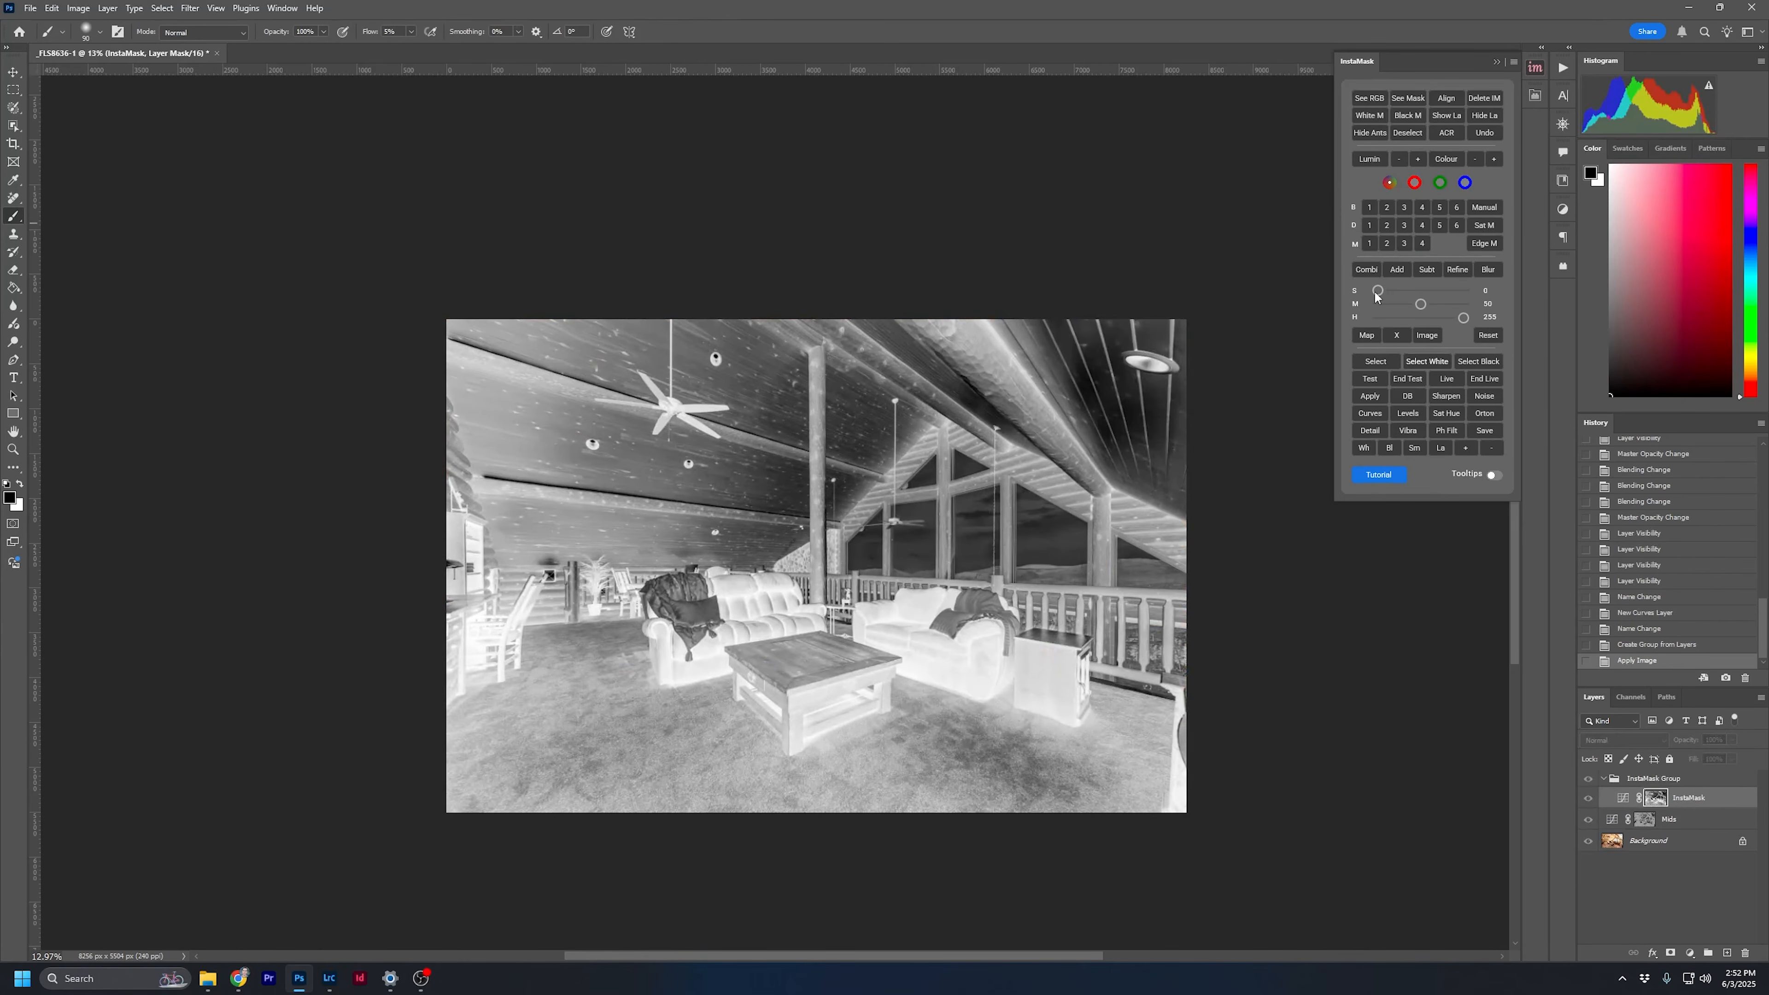
{"action": "left_click", "coordinate": [1370, 413]}
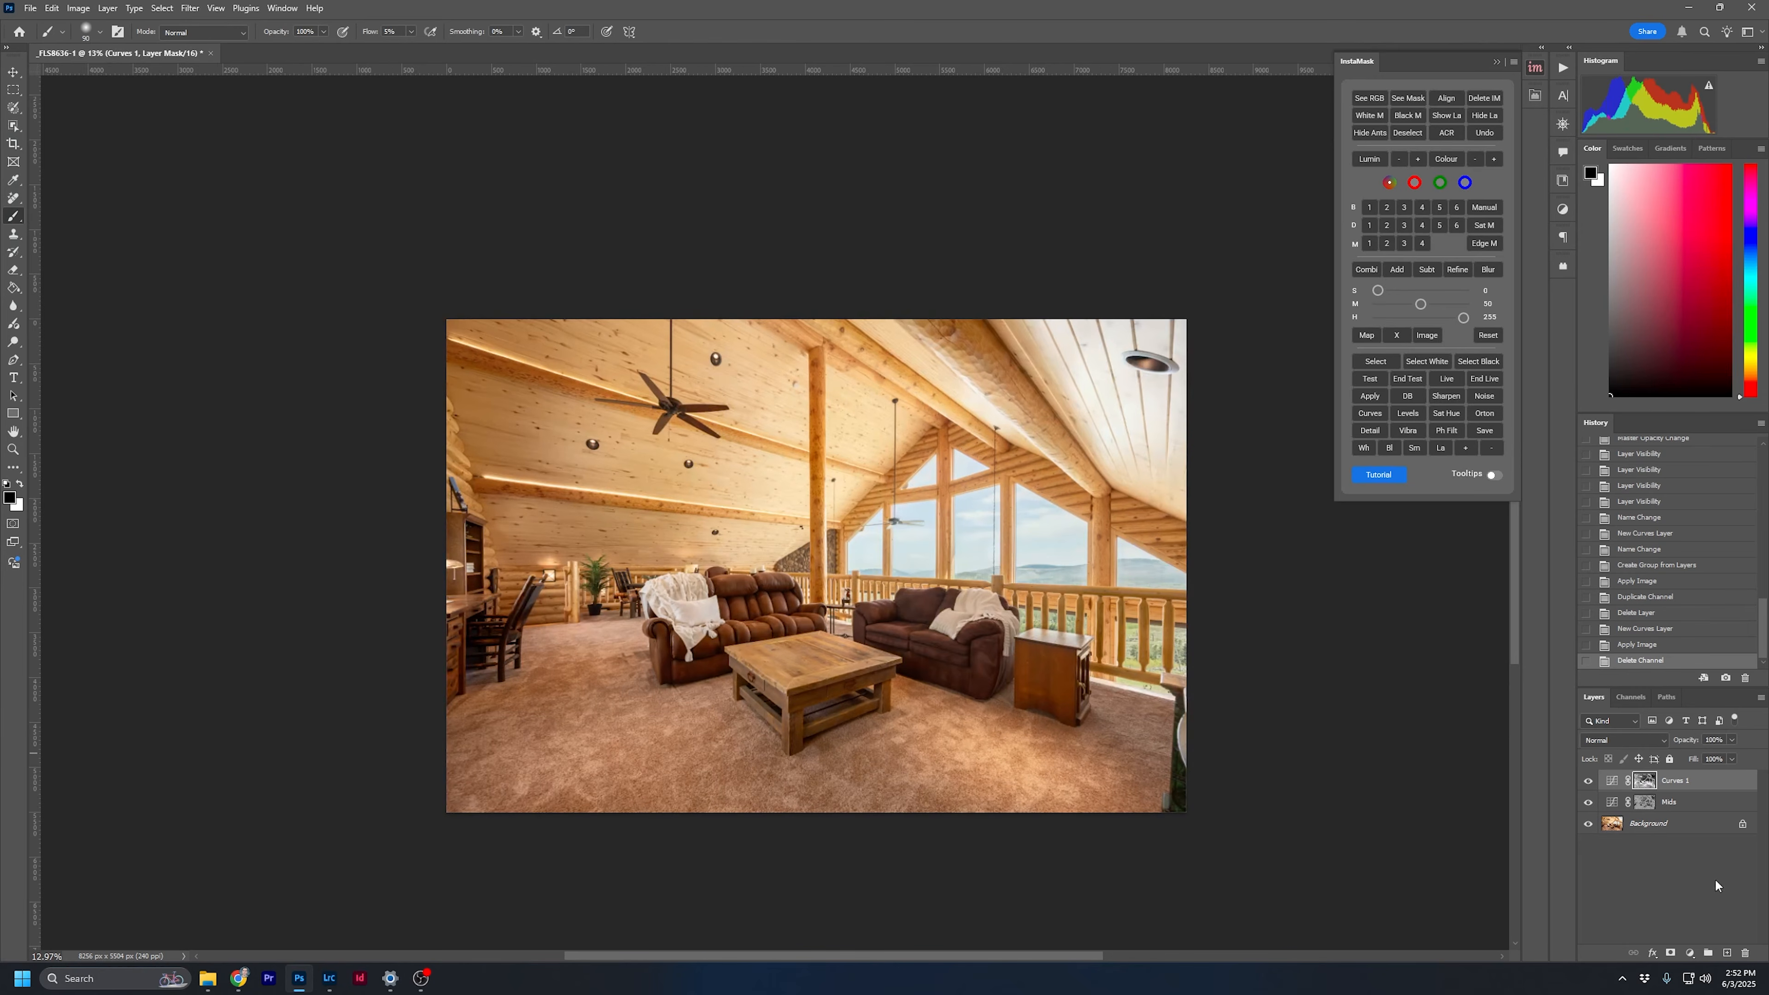
{"action": "double_click", "coordinate": [1677, 781]}
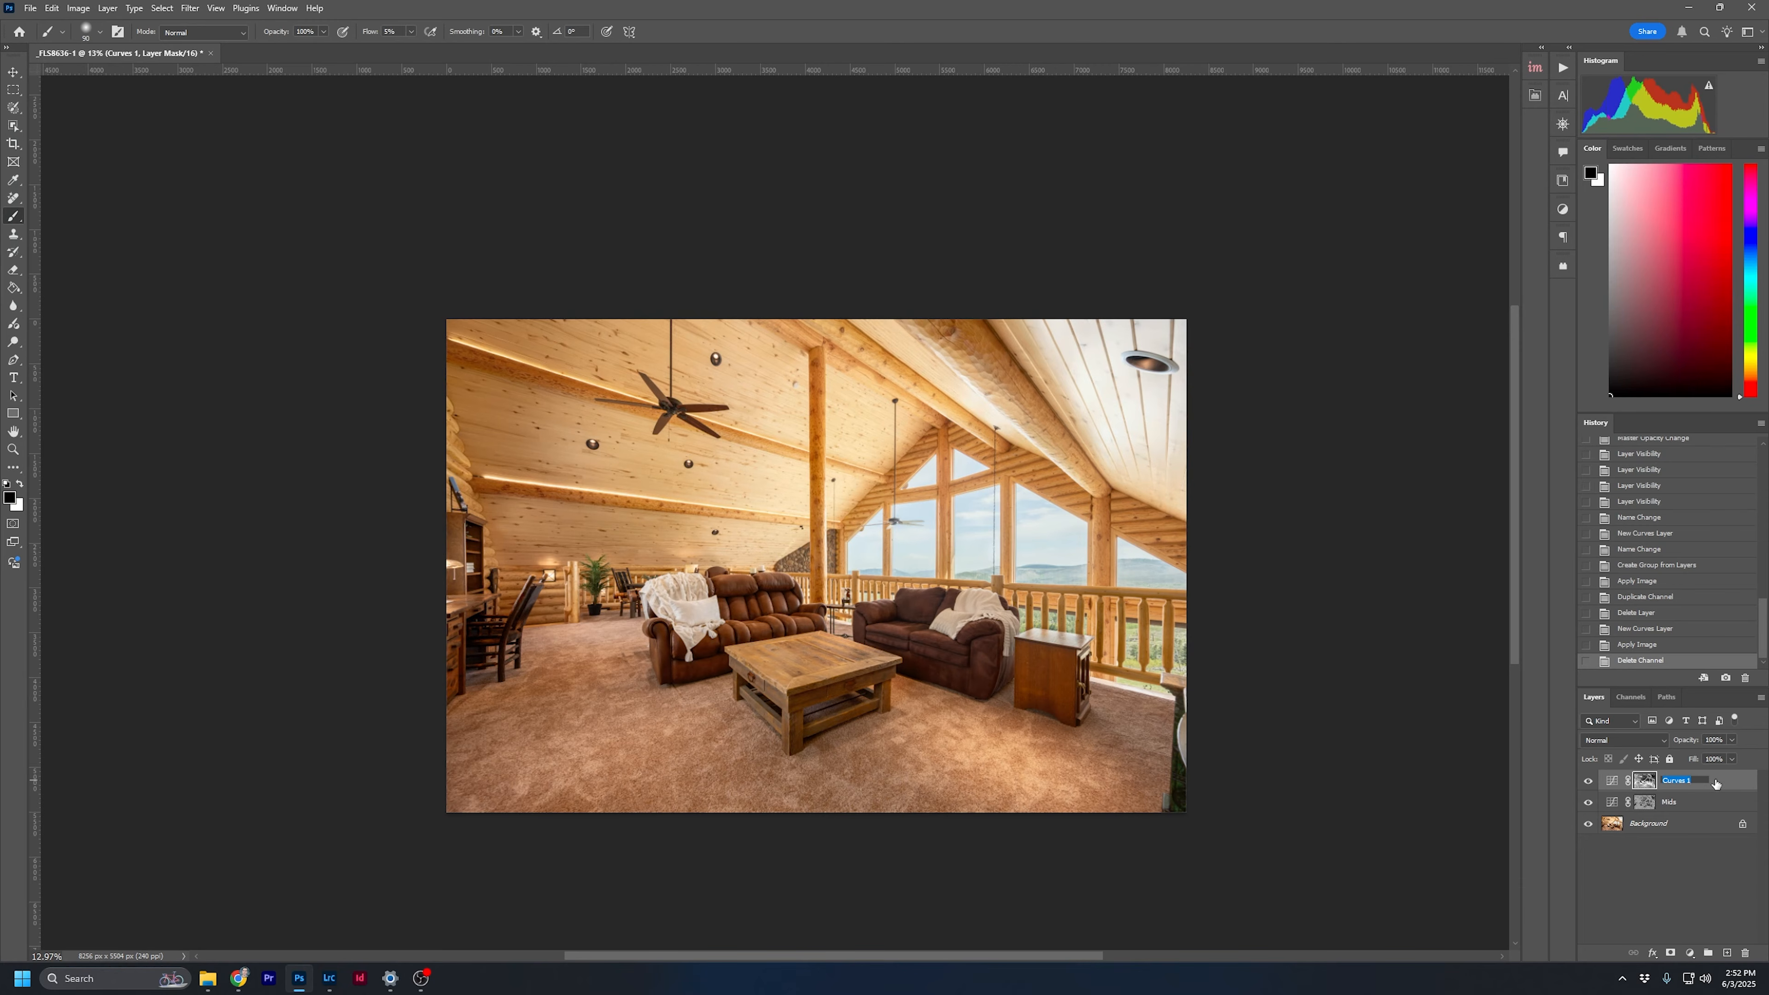
{"action": "left_click", "coordinate": [1702, 856]}
{"action": "left_click", "coordinate": [1614, 782]}
{"action": "key", "text": "Delete"}
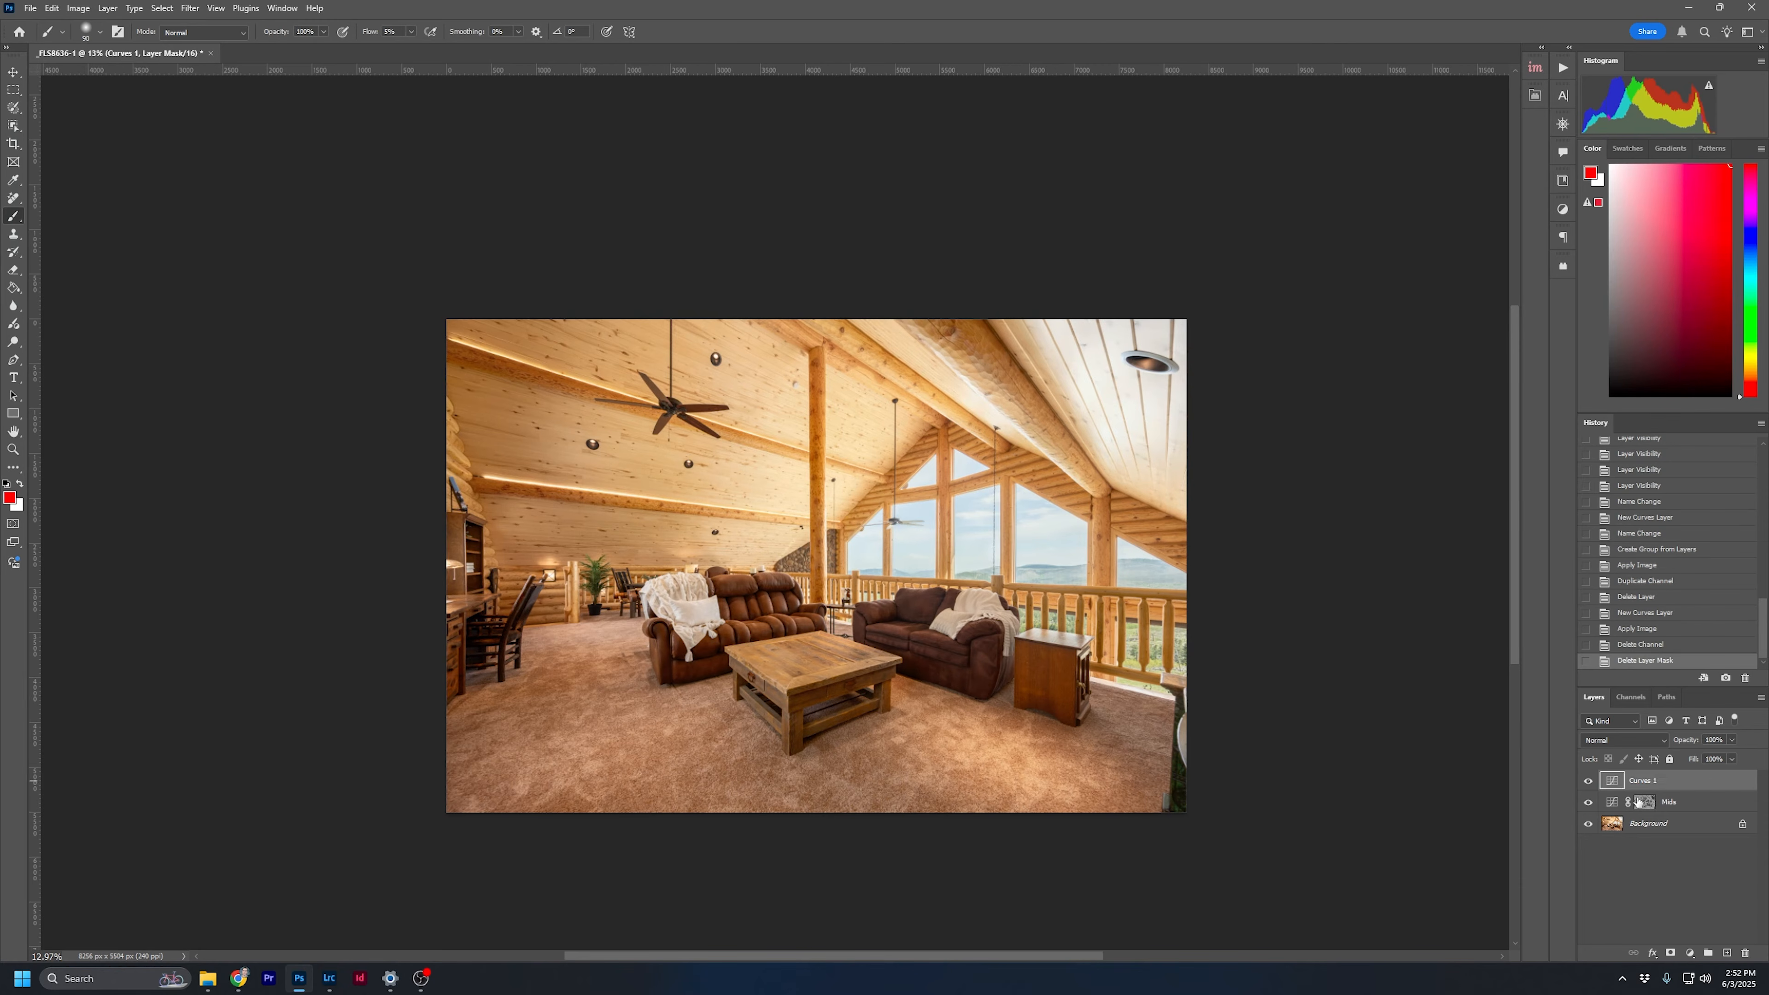
{"action": "left_click", "coordinate": [1694, 825]}
{"action": "left_click", "coordinate": [1626, 787]}
{"action": "key", "text": "Delete"}
Create a Curves layer from the InstaMask darks 1 mask directly above the Background layer
{"action": "left_click", "coordinate": [1683, 805]}
{"action": "left_click", "coordinate": [1535, 67]}
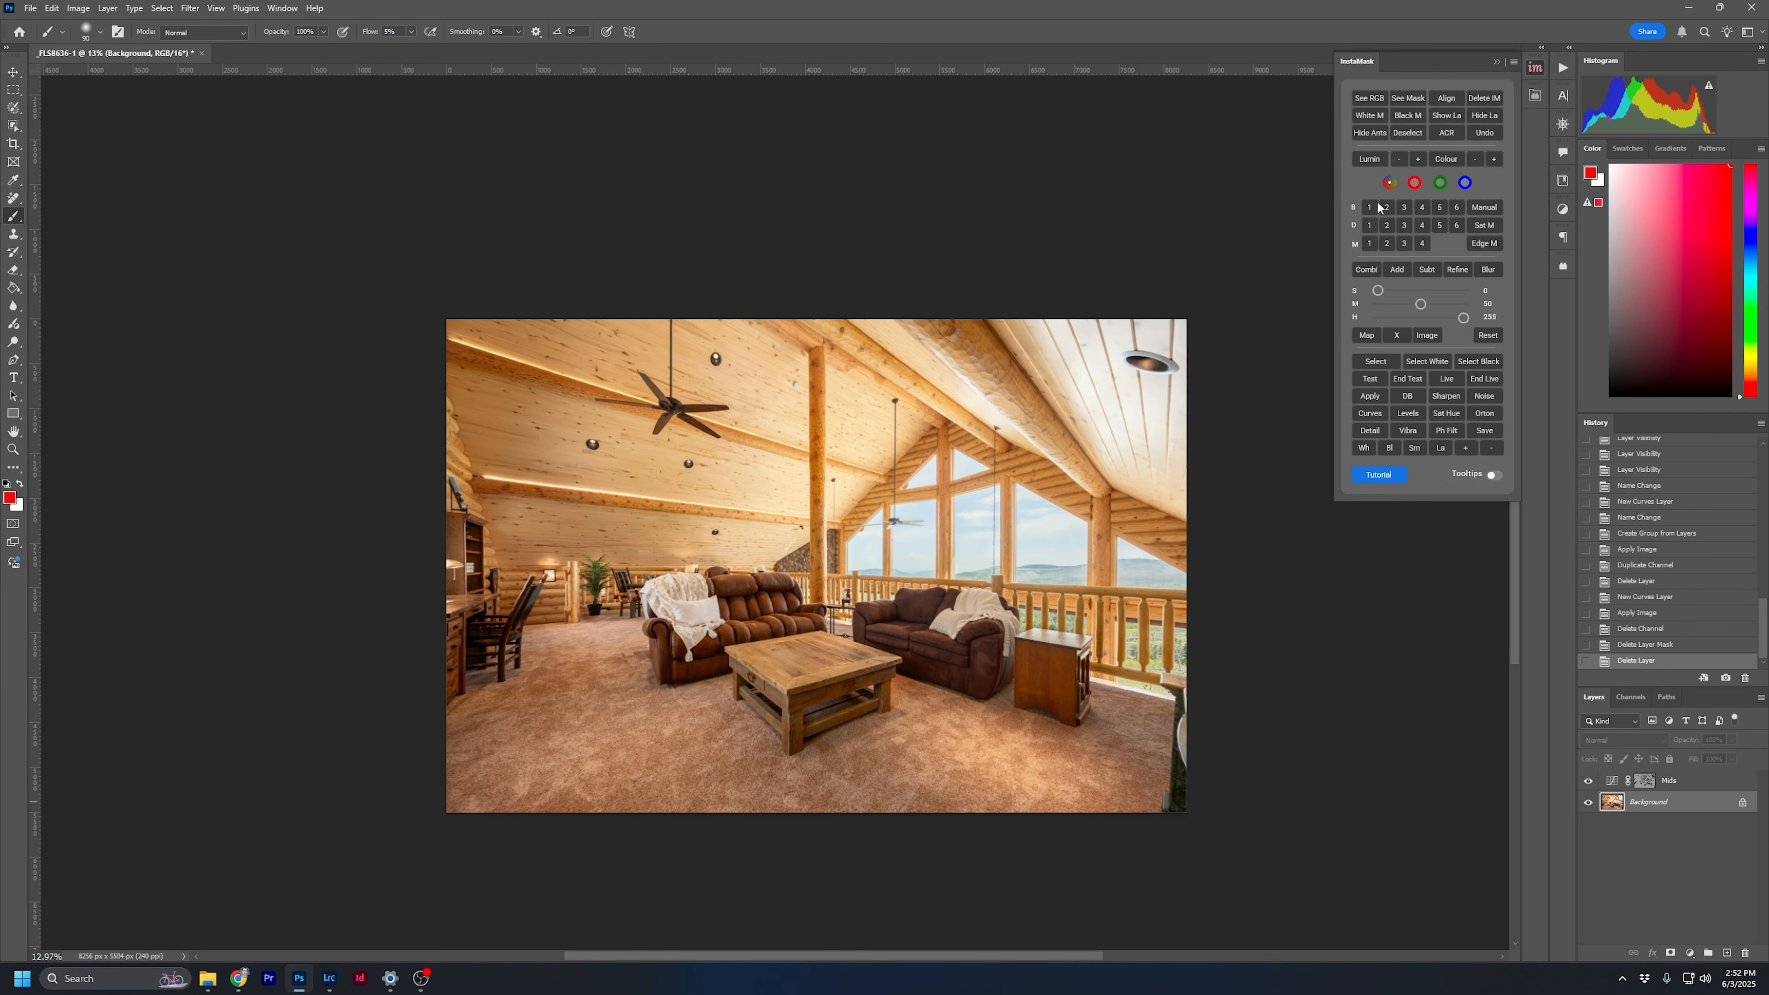
{"action": "left_click", "coordinate": [1368, 227]}
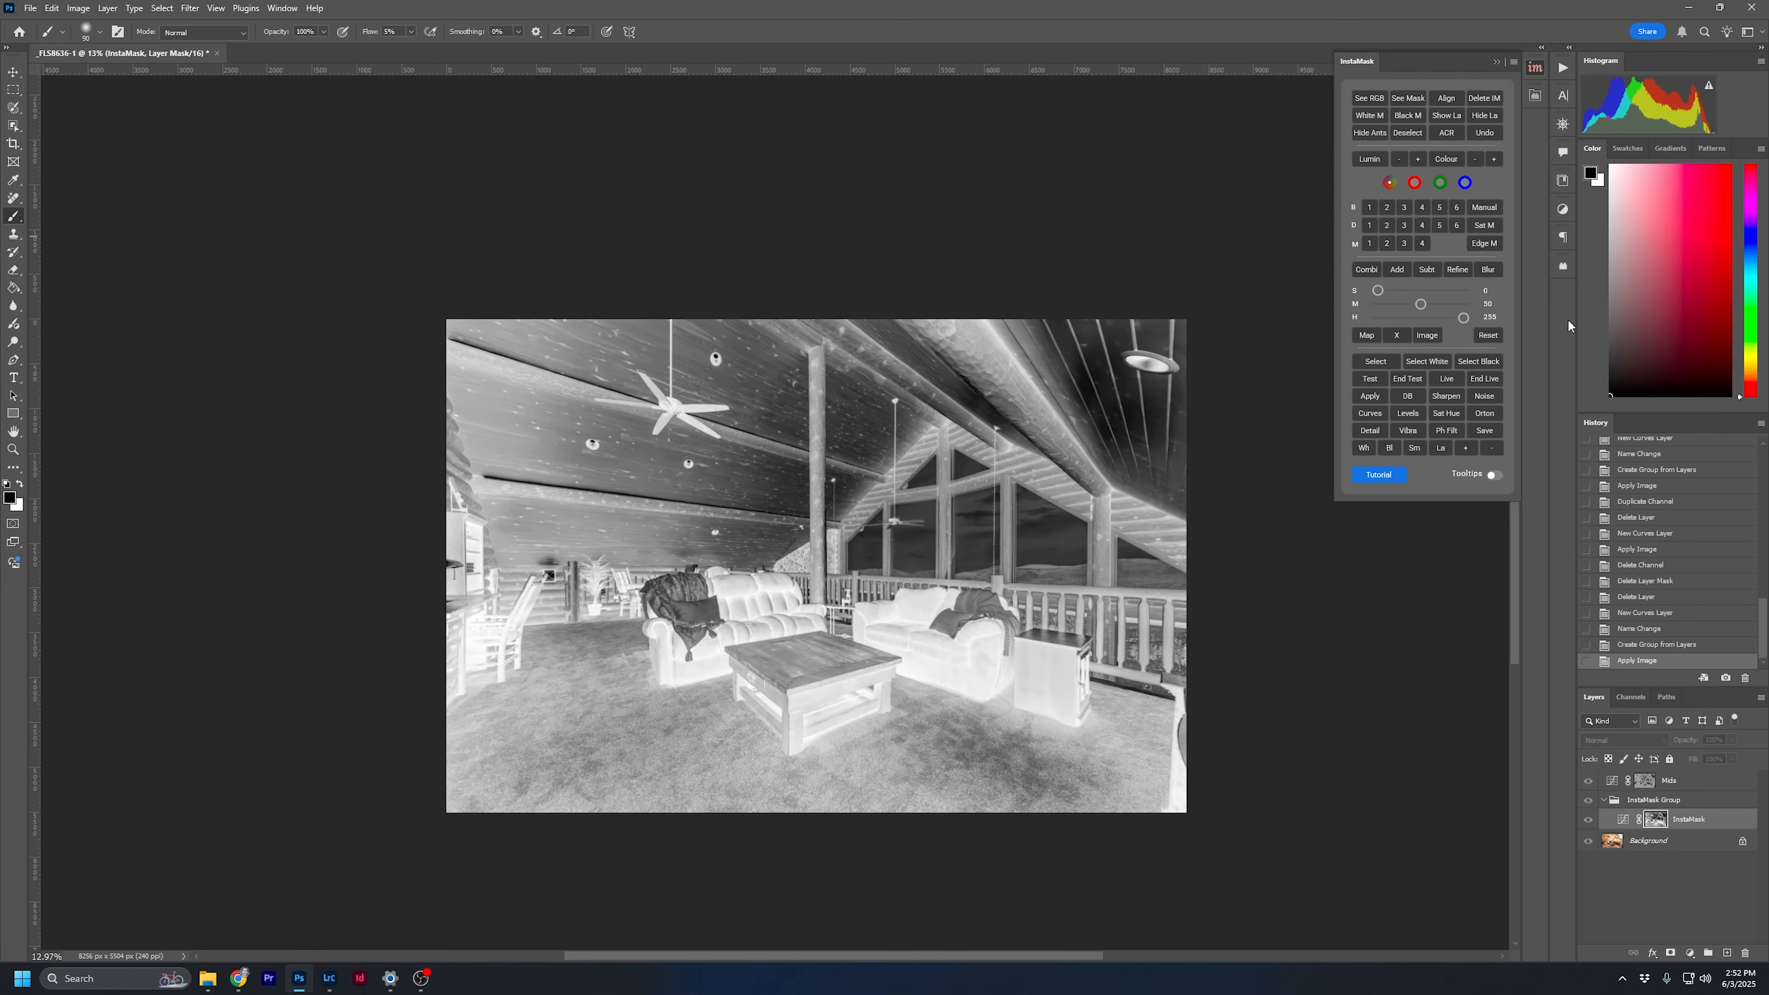
{"action": "left_click", "coordinate": [1373, 414]}
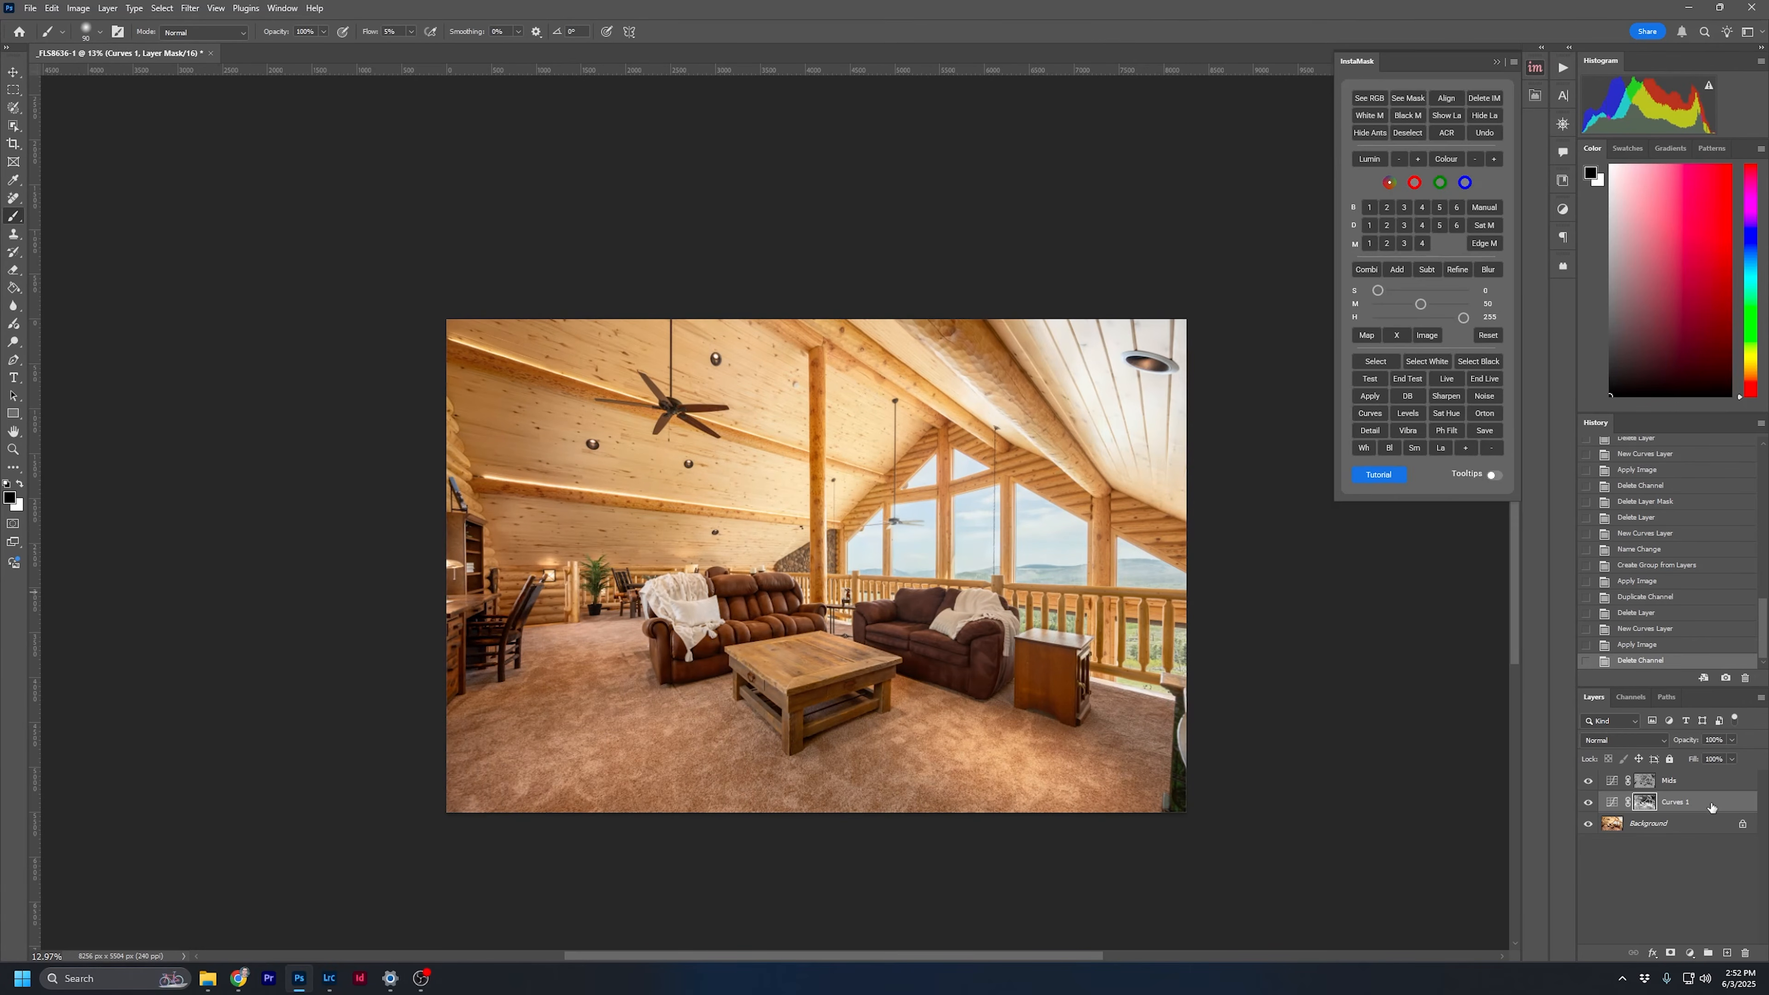
Rename the darks Curves layer to Darks
{"action": "double_click", "coordinate": [1691, 801]}
{"action": "type", "text": "D"}
{"action": "key", "text": "Return"}
Create a Curves layer from an InstaMask brights mask directly above the Background layer
{"action": "left_click", "coordinate": [1671, 823]}
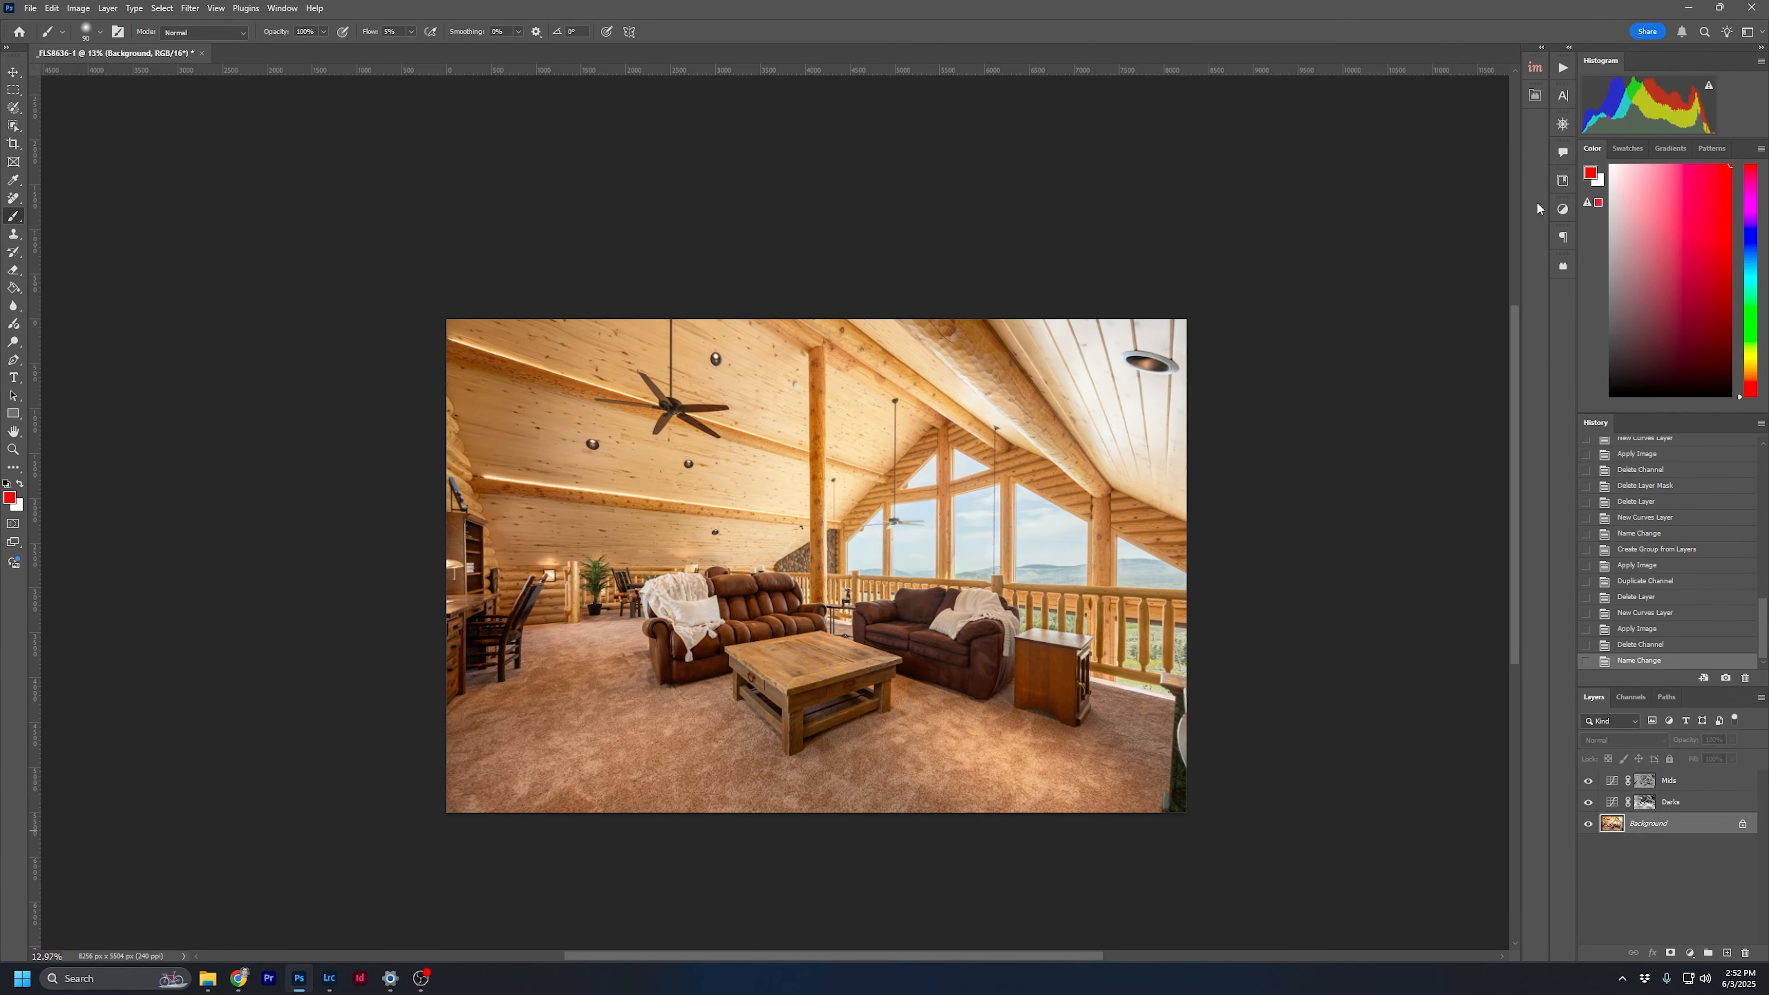
{"action": "left_click", "coordinate": [1535, 68]}
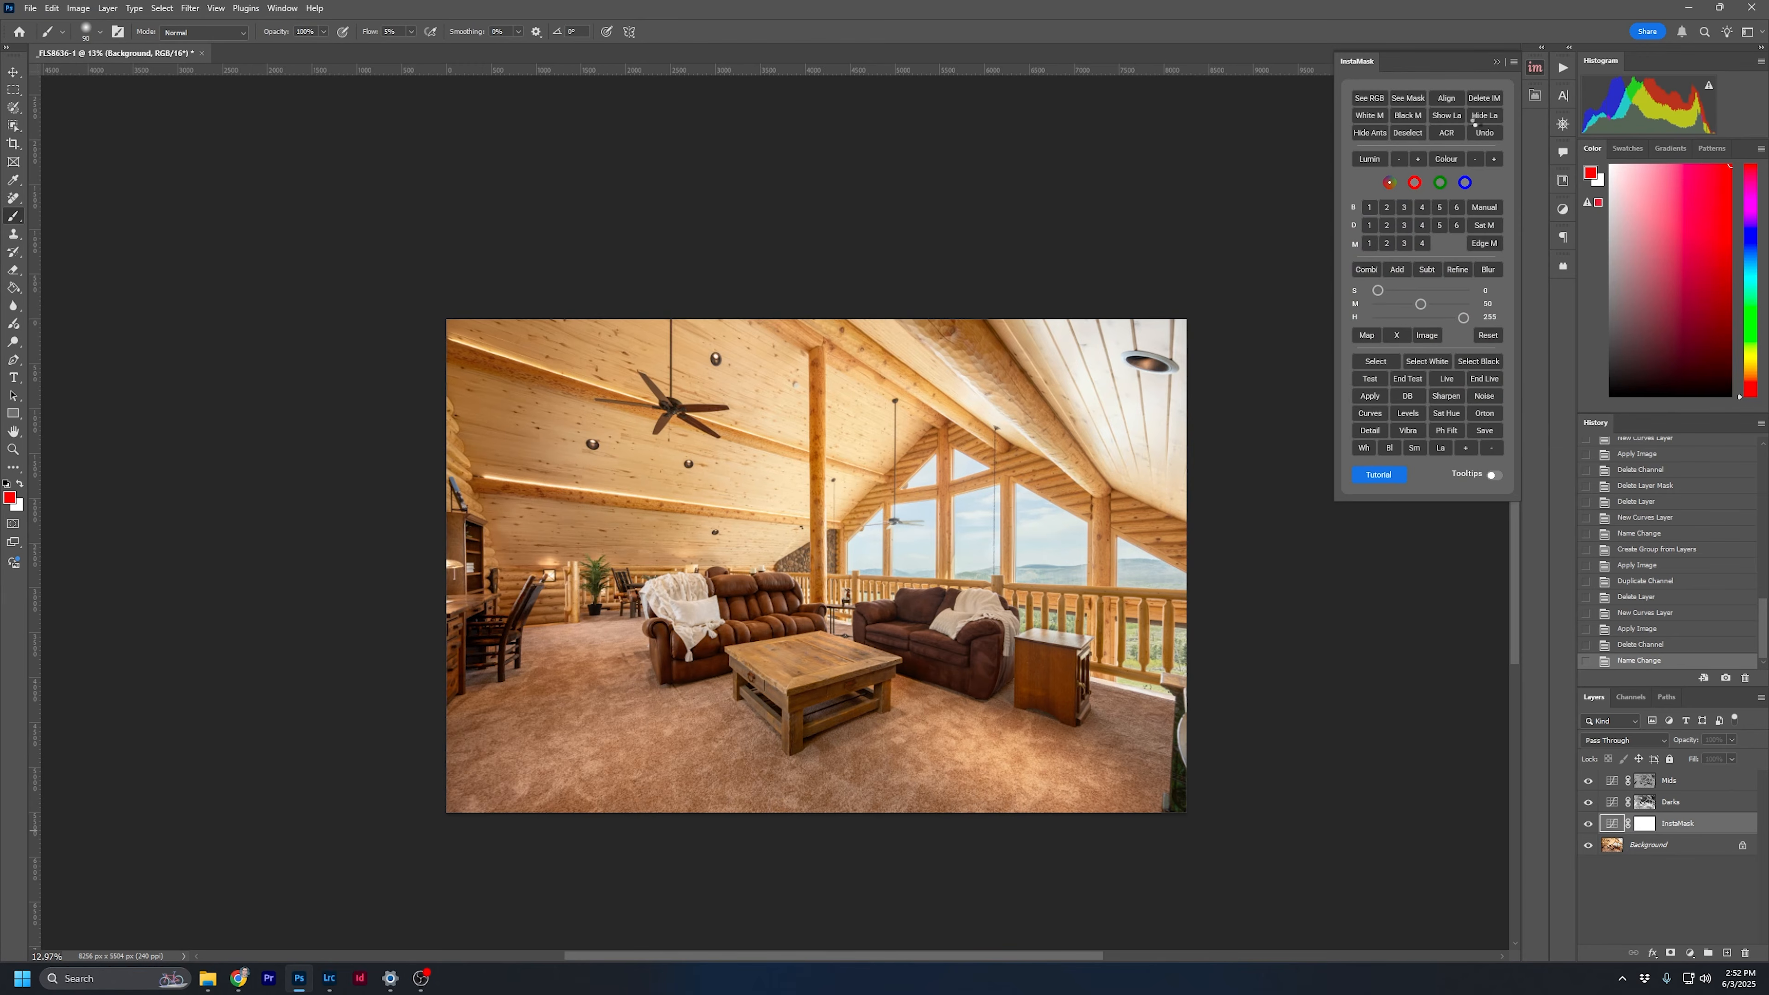
{"action": "left_click", "coordinate": [1370, 395]}
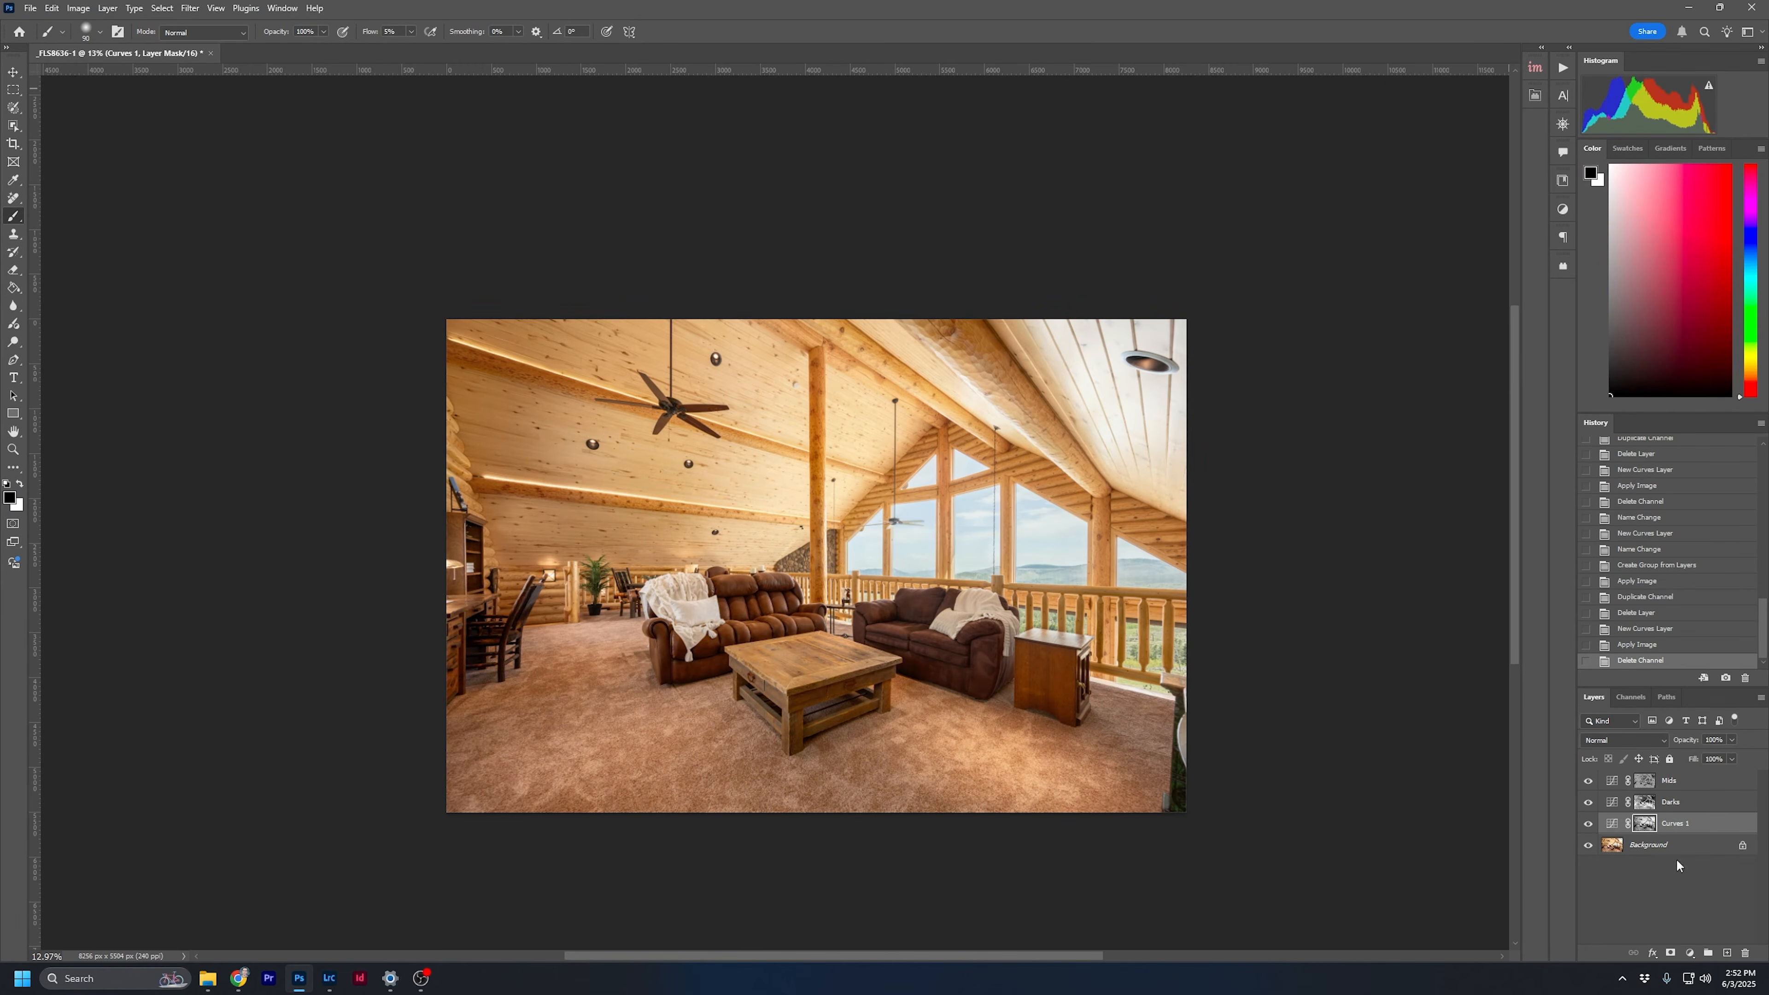
Rename the brights Curves layer to Highs and move it to the top of the layer stack, above Mids
{"action": "double_click", "coordinate": [1682, 824]}
{"action": "type", "text": "Highs"}
{"action": "key", "text": "Return"}
{"action": "left_click_drag", "start_coordinate": [1691, 825], "coordinate": [1692, 786]}
{"action": "left_click", "coordinate": [1652, 790]}
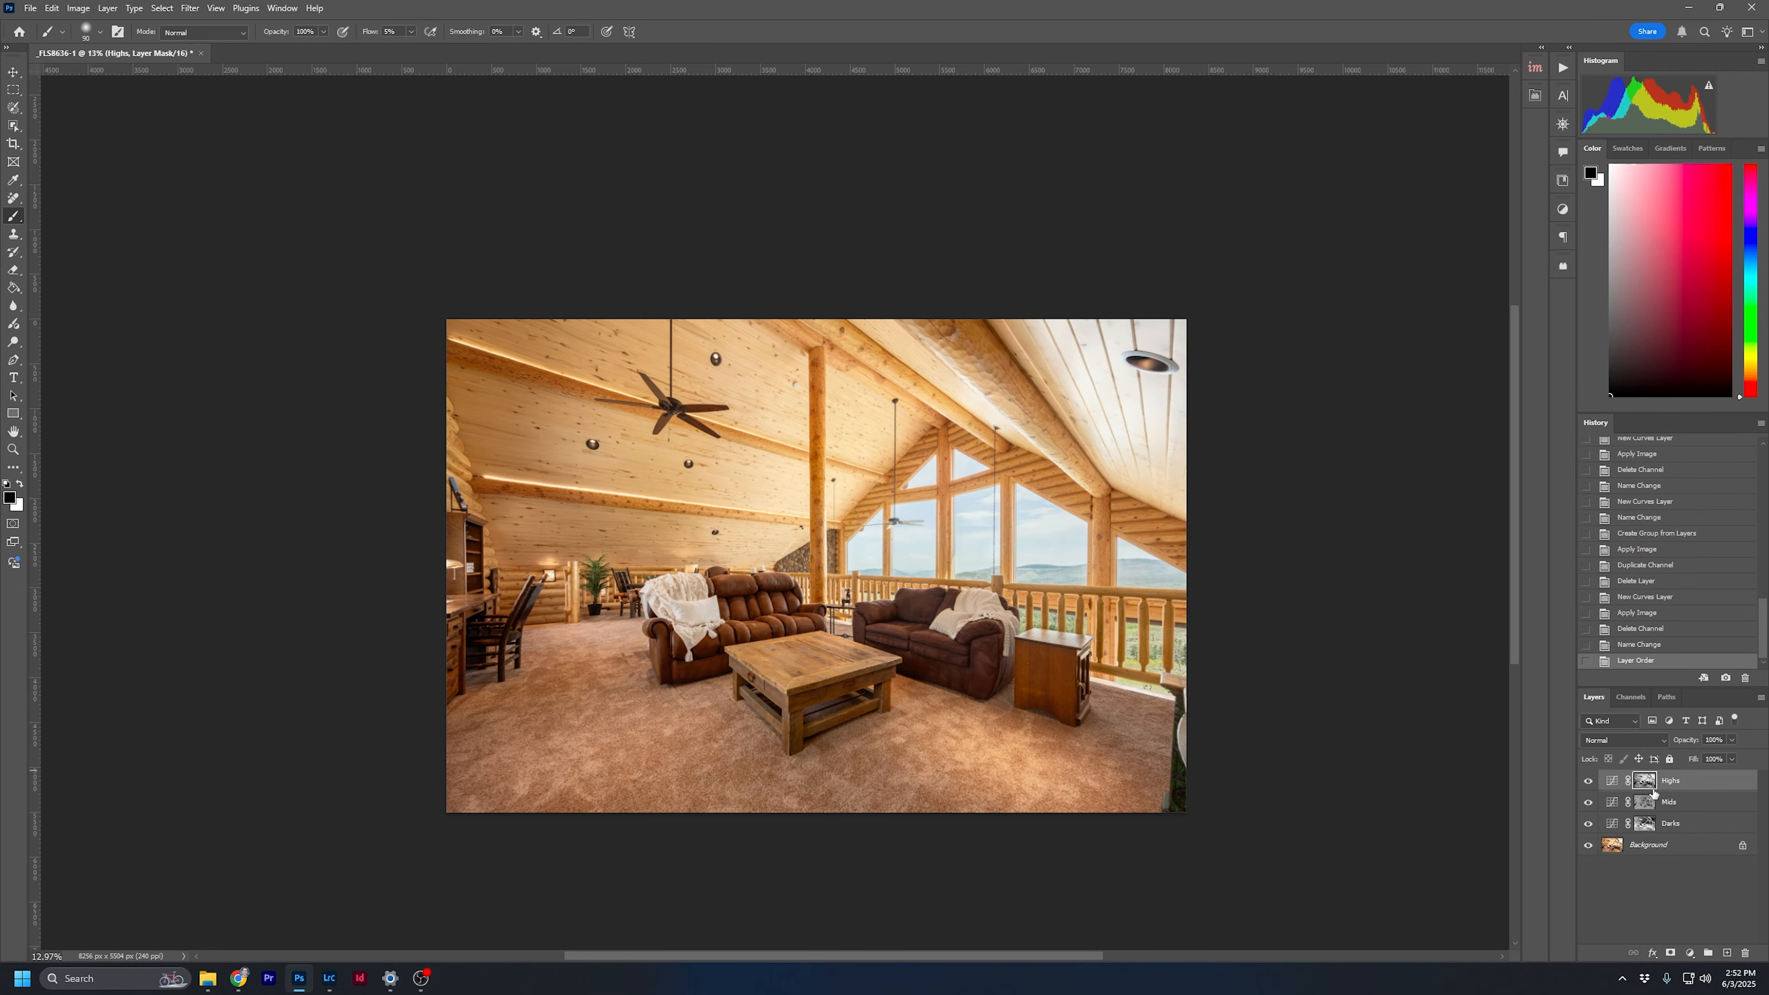
Rename the Darks layer to Lows
{"action": "double_click", "coordinate": [1673, 824]}
{"action": "type", "text": "L"}
{"action": "key", "text": "Return"}
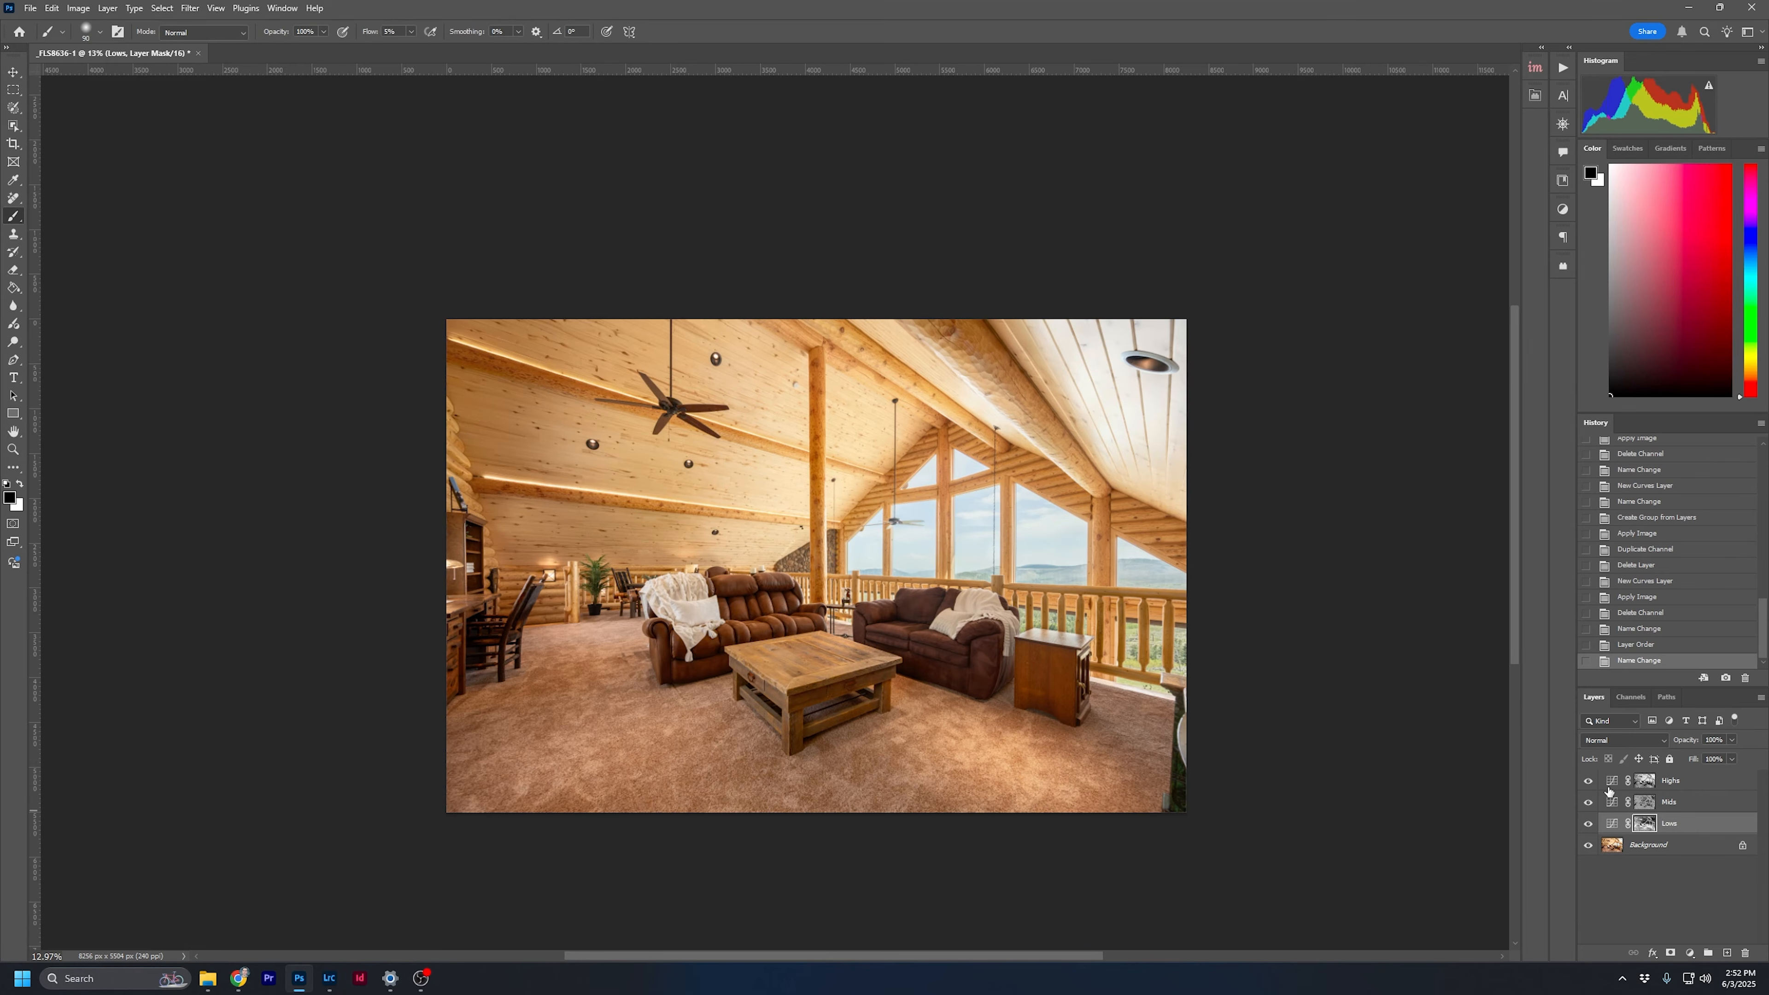
Try the Negative (RGB) preset on the Lows curve, ending on the Darker (RGB) preset
{"action": "double_click", "coordinate": [1611, 822]}
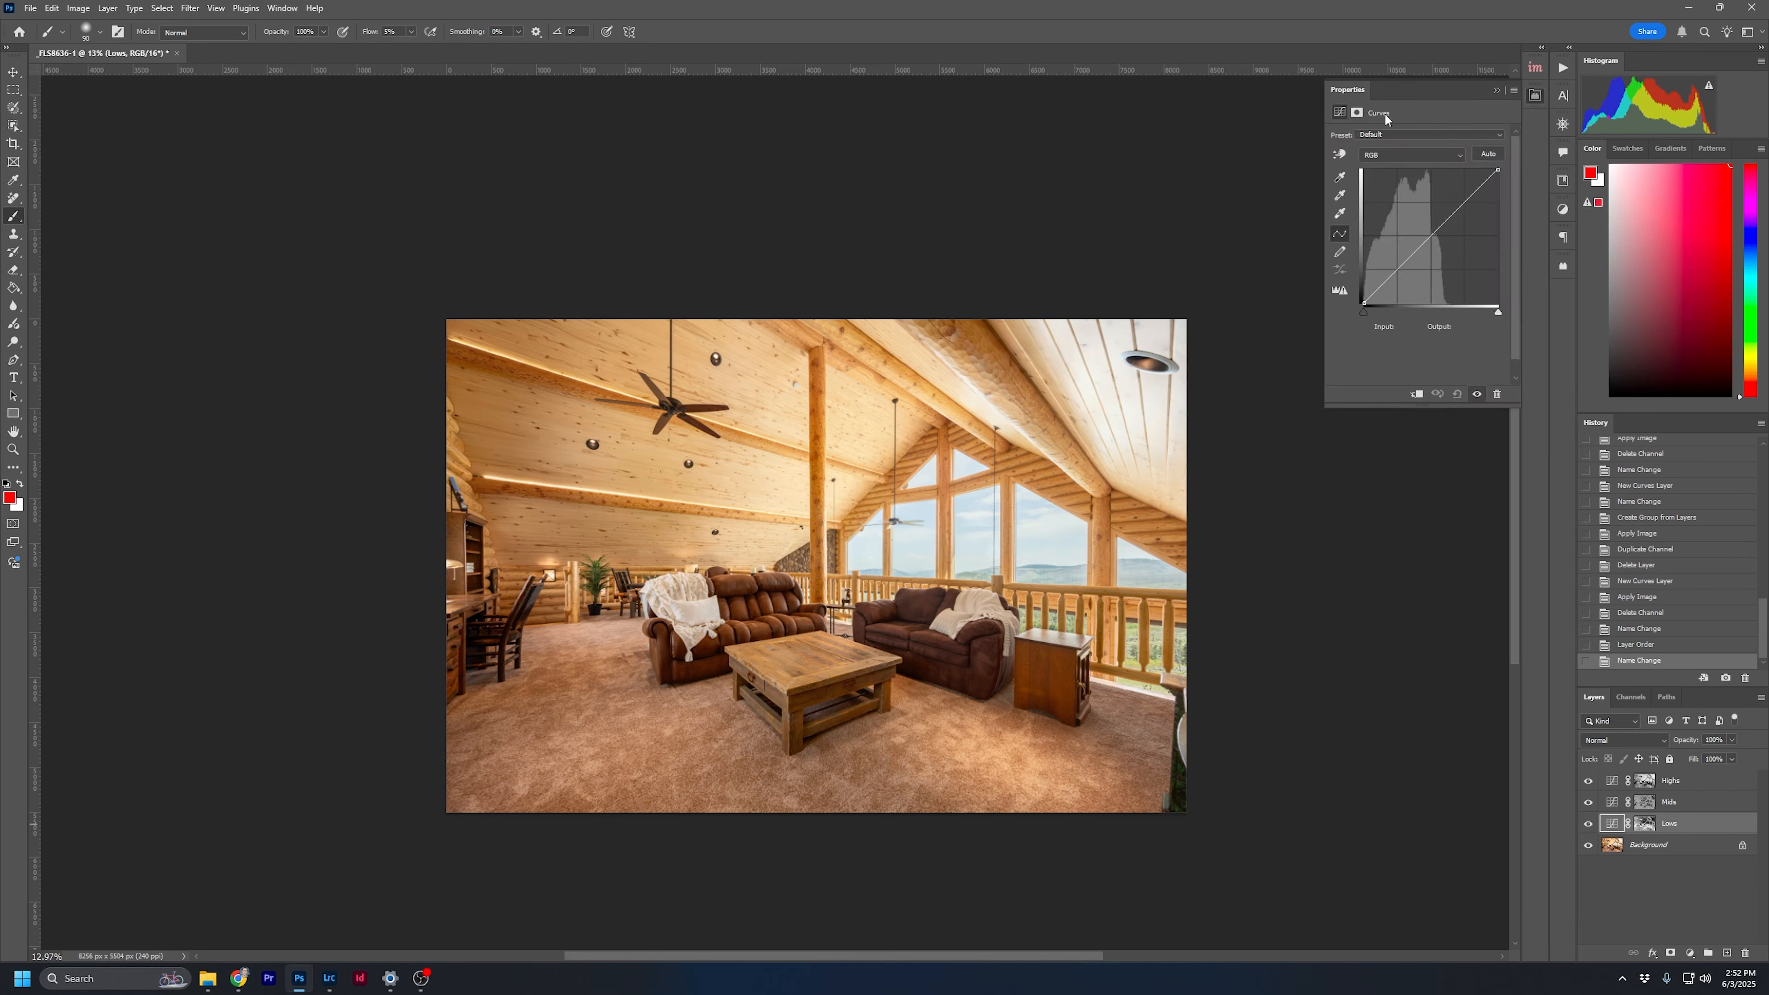
{"action": "left_click", "coordinate": [1414, 135]}
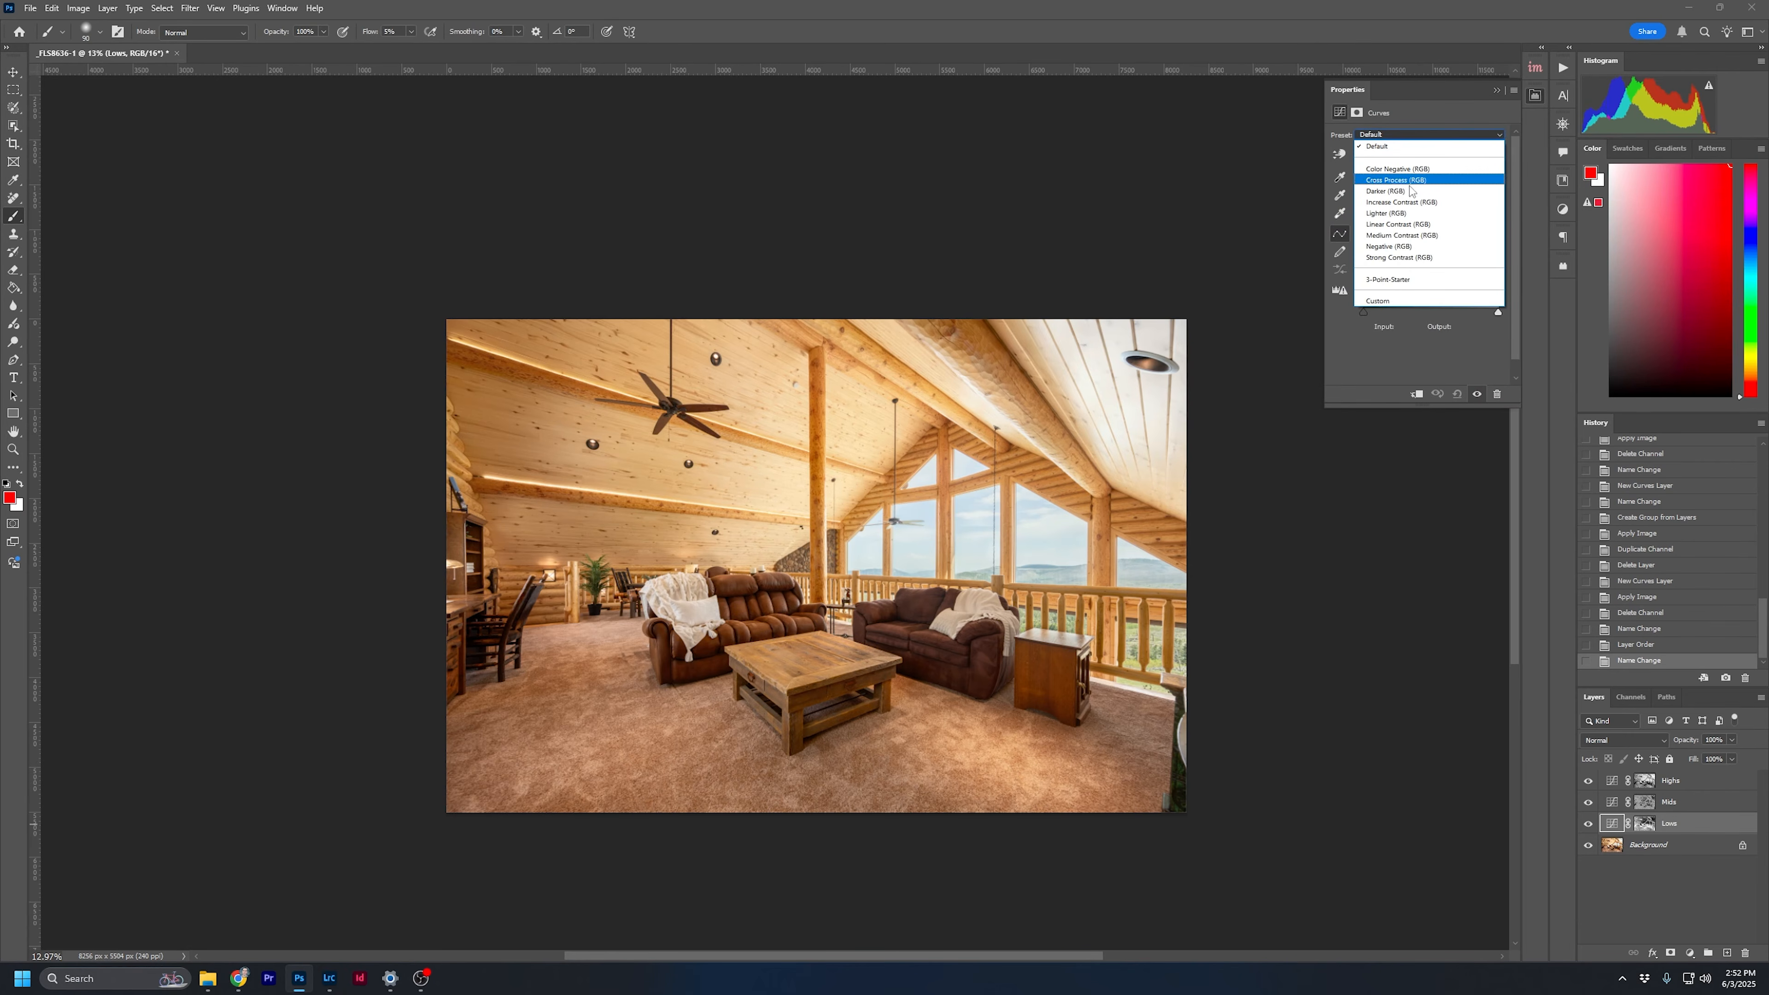
{"action": "left_click", "coordinate": [1409, 246]}
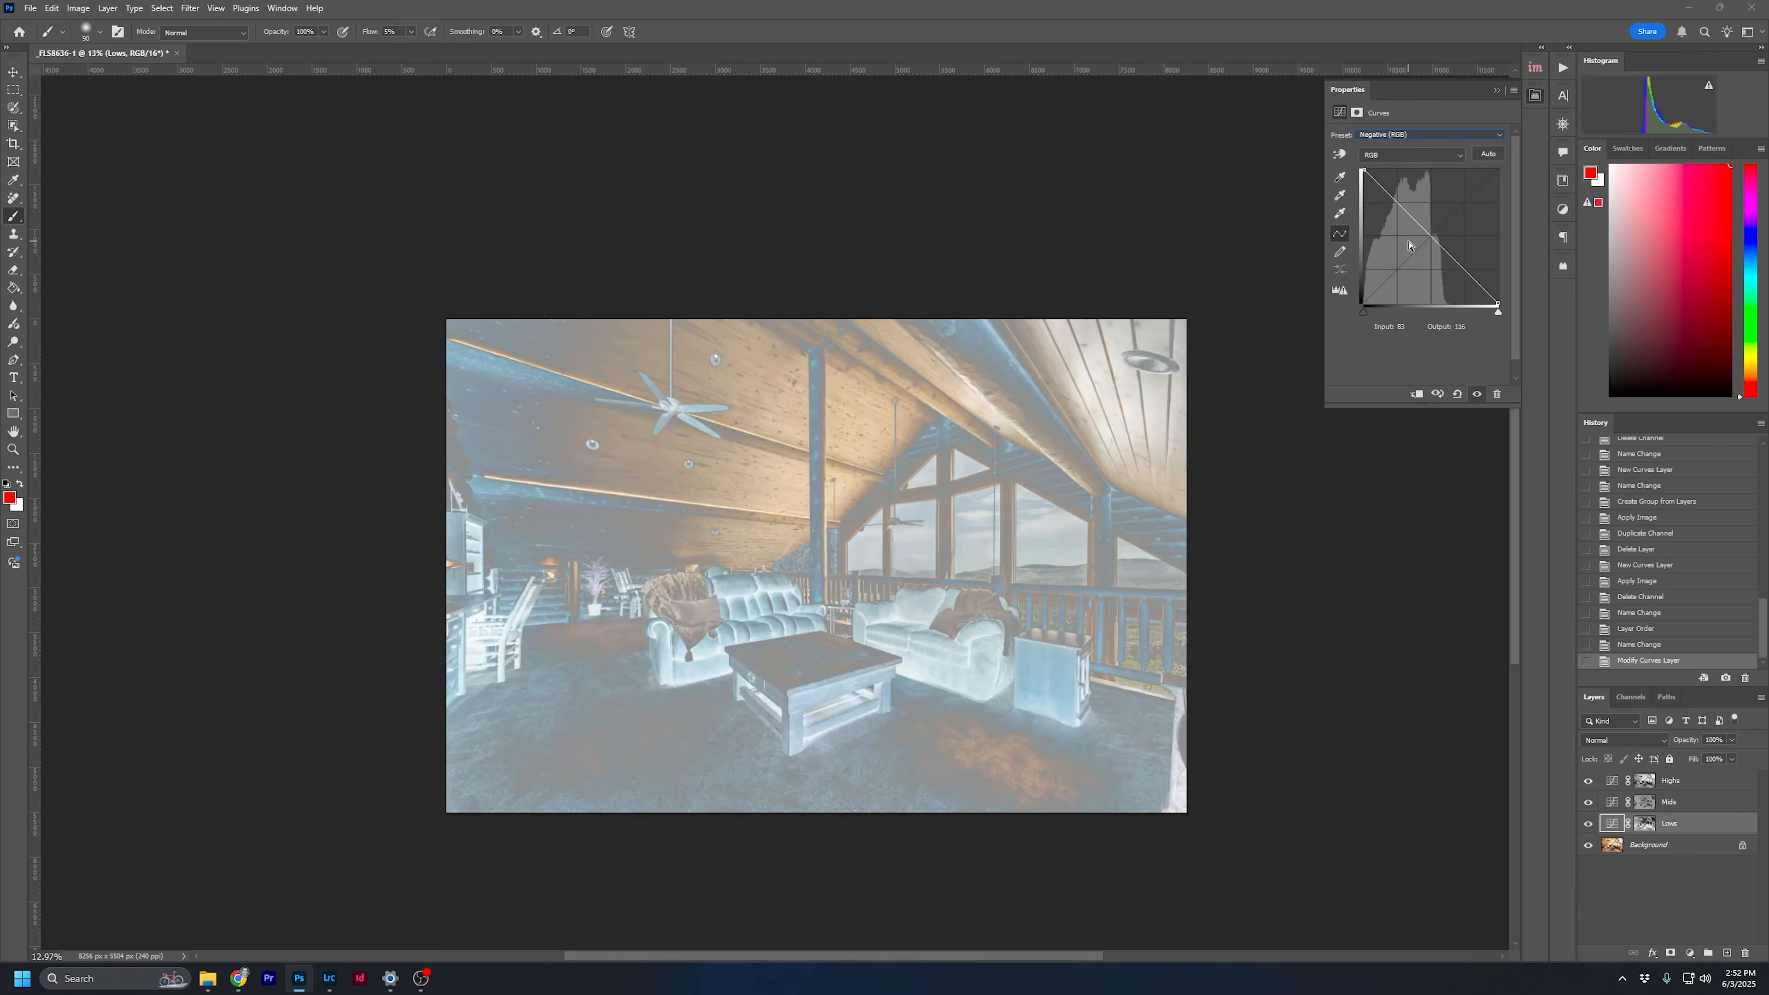
{"action": "left_click", "coordinate": [1430, 133]}
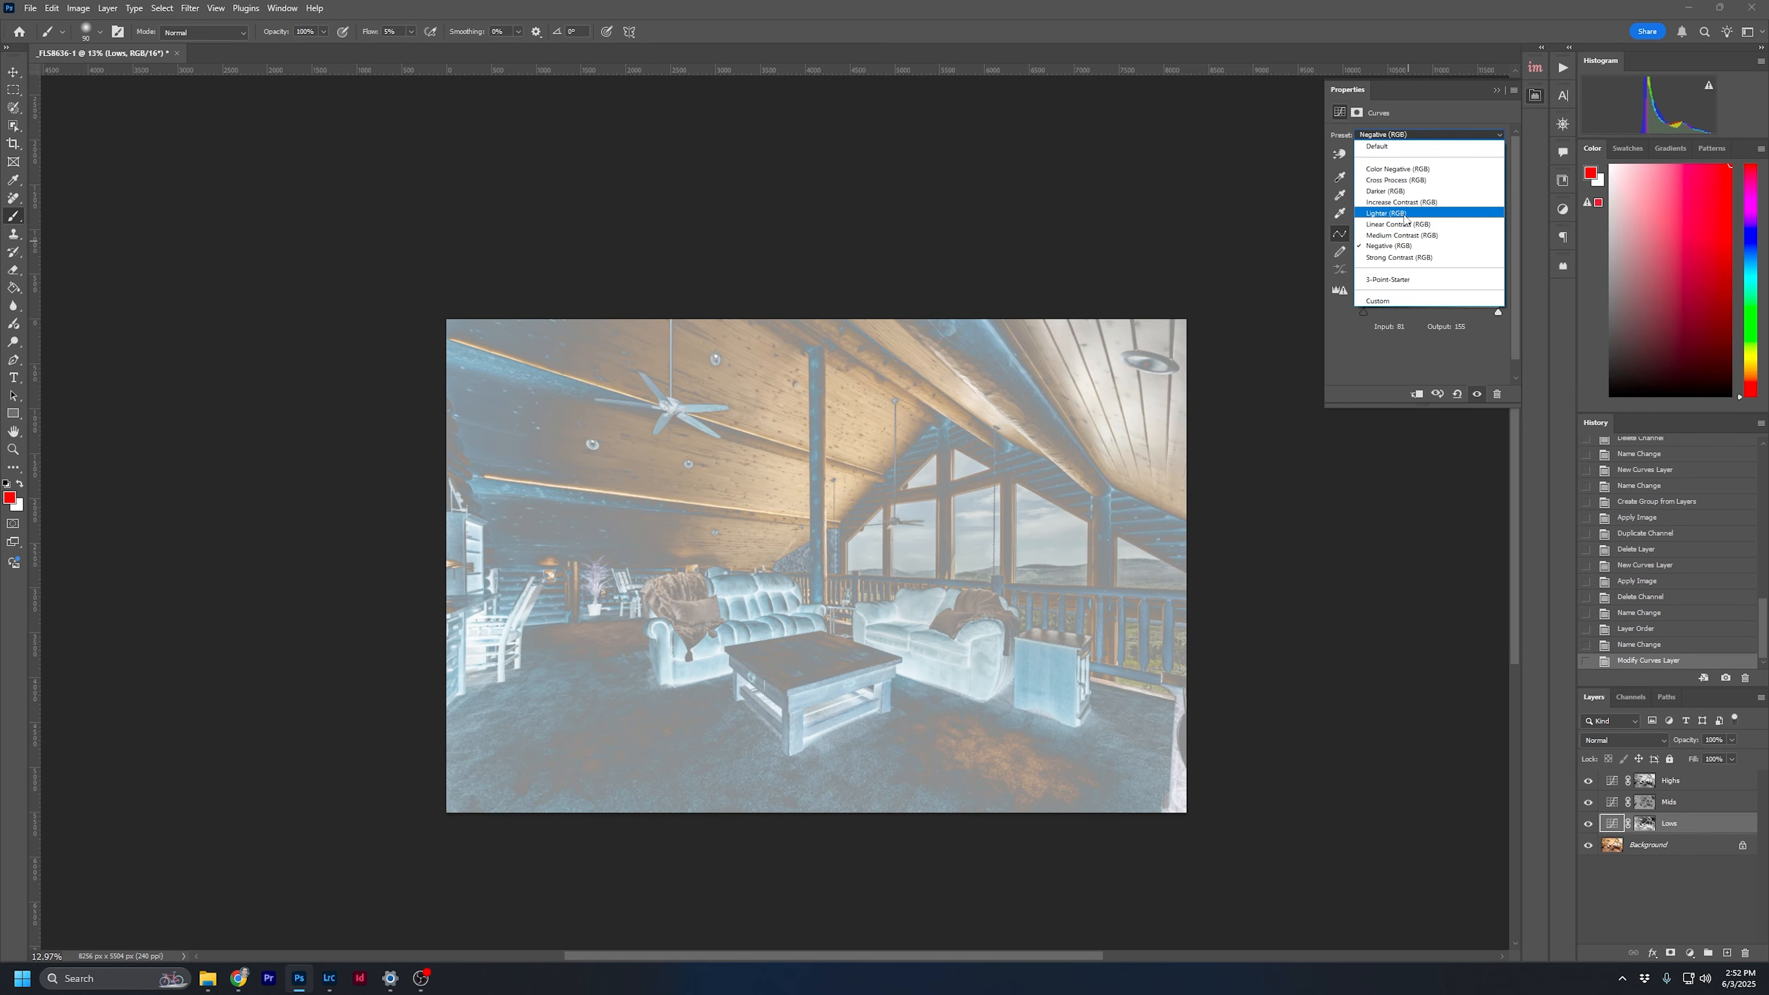
{"action": "left_click", "coordinate": [1397, 194]}
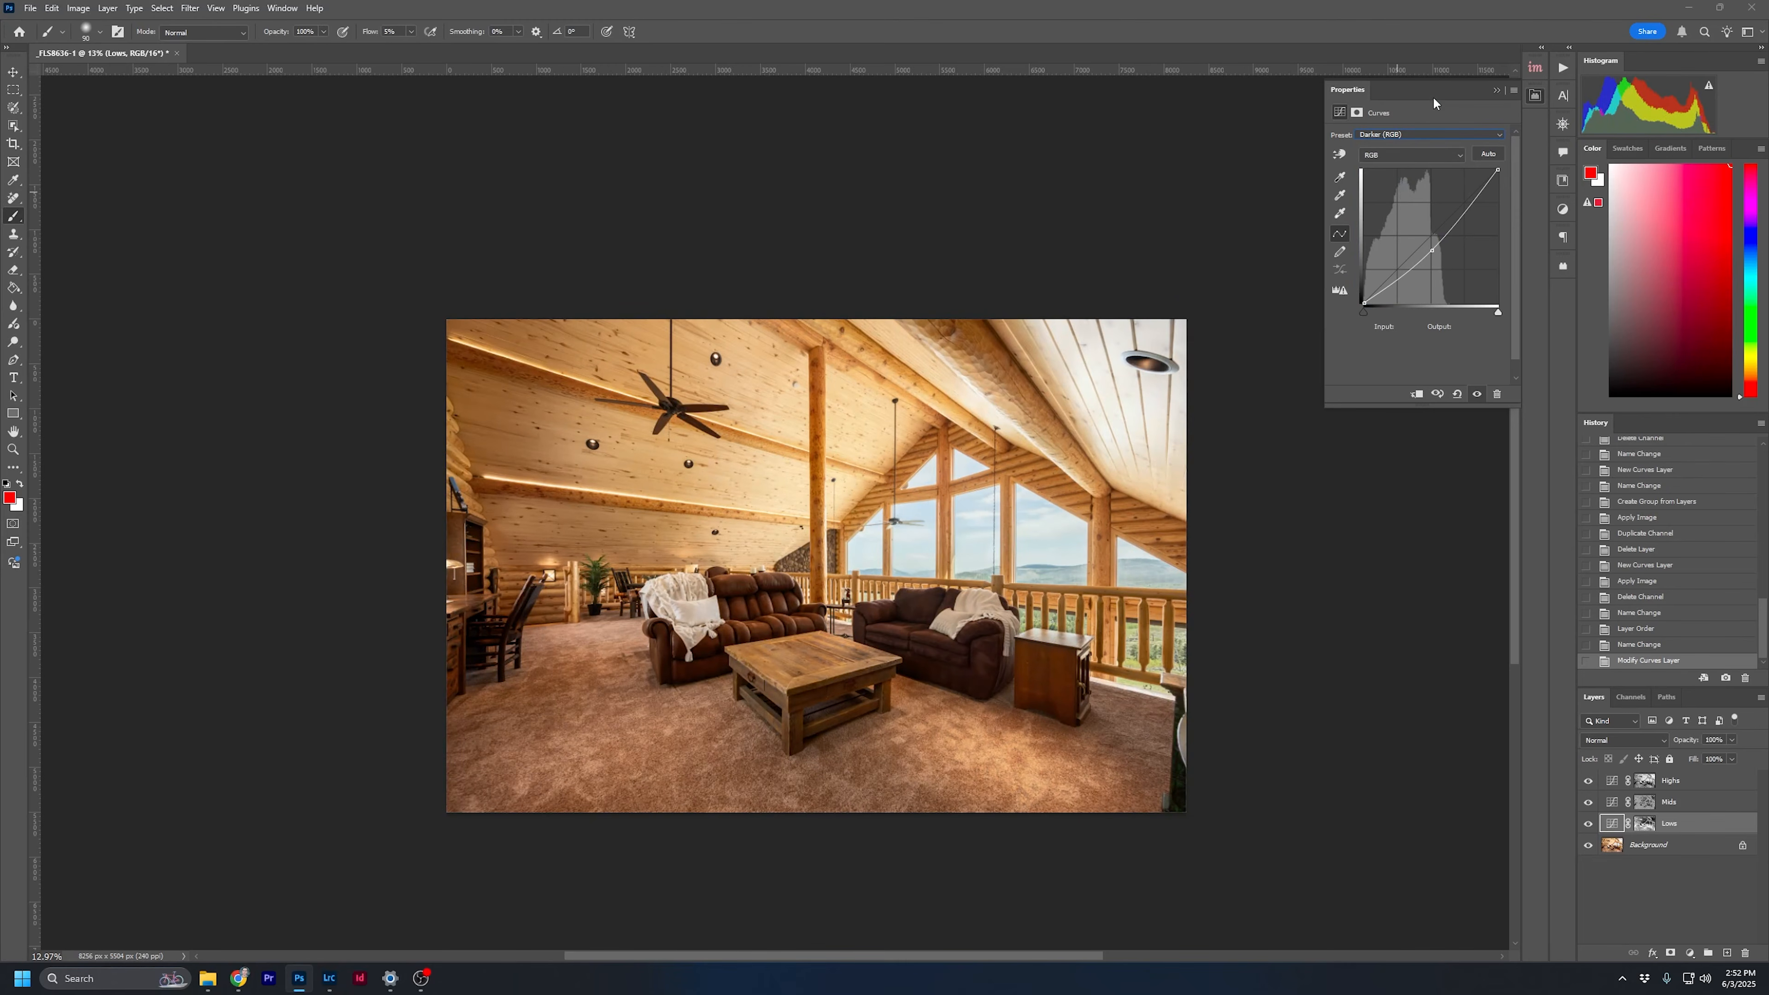
Check the photo with and without the Lows layer and lower its opacity to about 15%
{"action": "left_click", "coordinate": [1668, 917]}
{"action": "left_click", "coordinate": [1588, 824]}
{"action": "left_click", "coordinate": [1587, 824]}
{"action": "left_click", "coordinate": [1607, 825]}
{"action": "left_click", "coordinate": [1611, 822]}
{"action": "left_click", "coordinate": [1732, 740]}
{"action": "left_click_drag", "start_coordinate": [1734, 754], "coordinate": [1679, 758]}
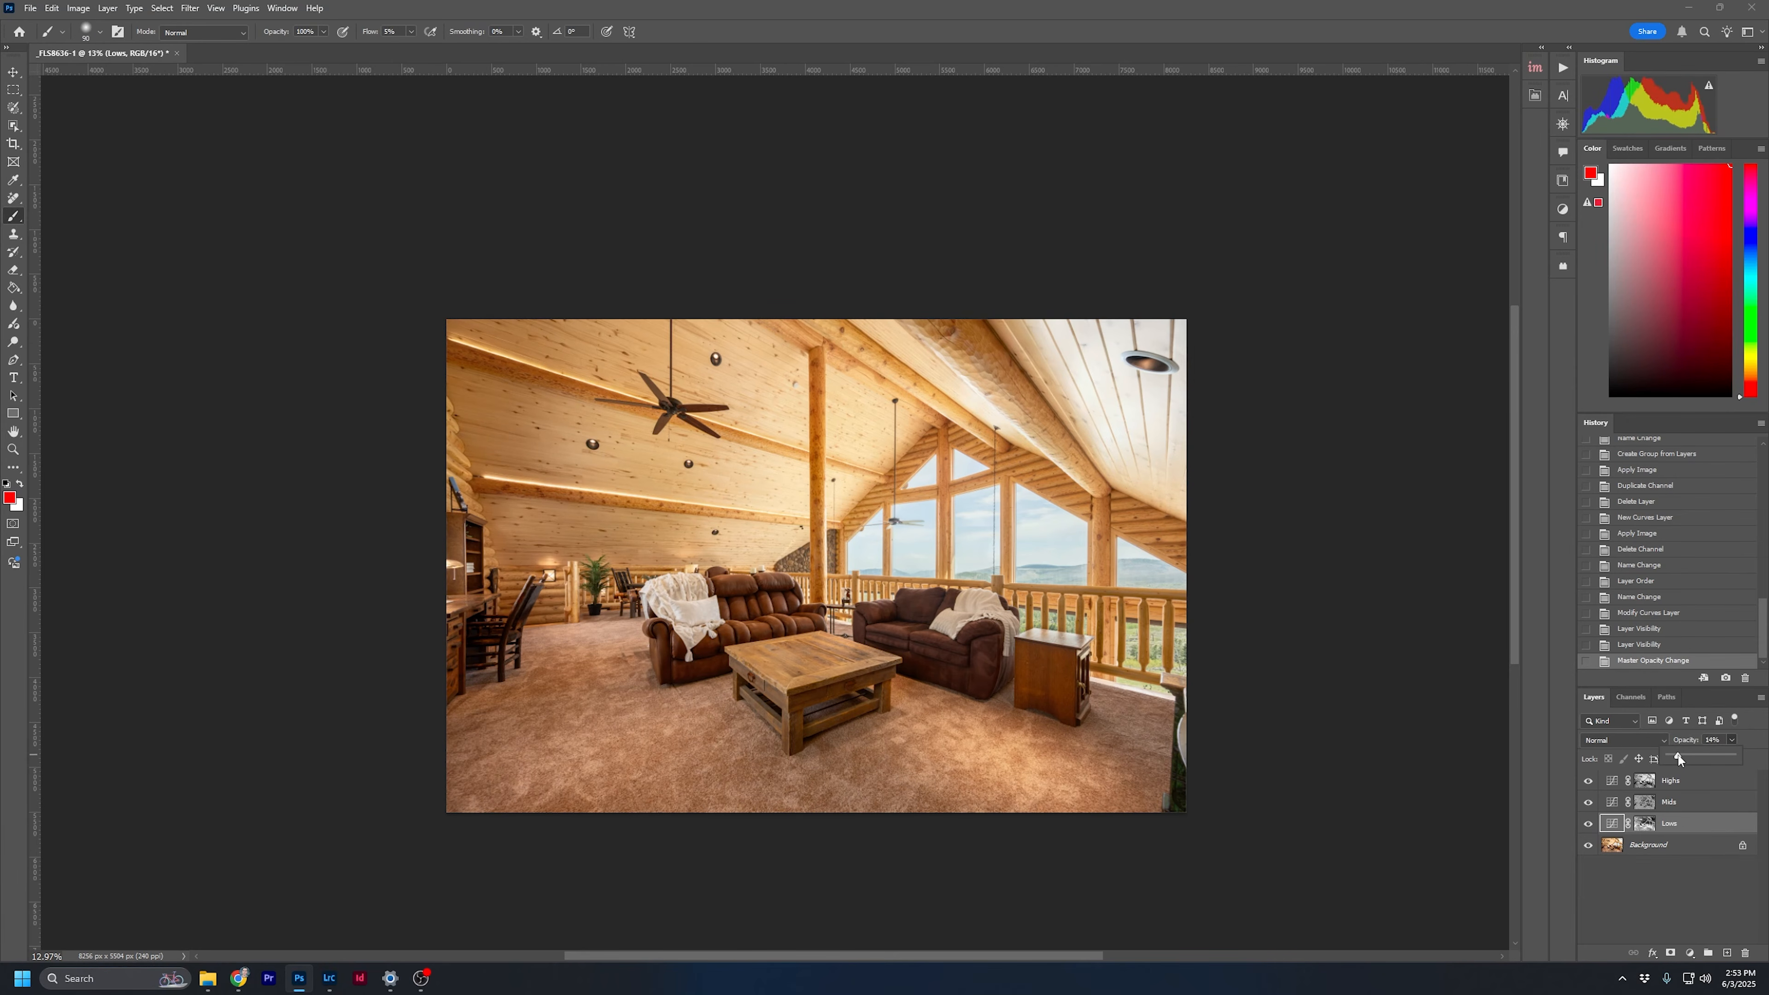
Compare the photo with and without the Lows layer, including a closer view of the furniture and carpet
{"action": "left_click", "coordinate": [1589, 824]}
{"action": "left_click", "coordinate": [1588, 824]}
{"action": "left_click", "coordinate": [1588, 824]}
{"action": "left_click", "coordinate": [1588, 824]}
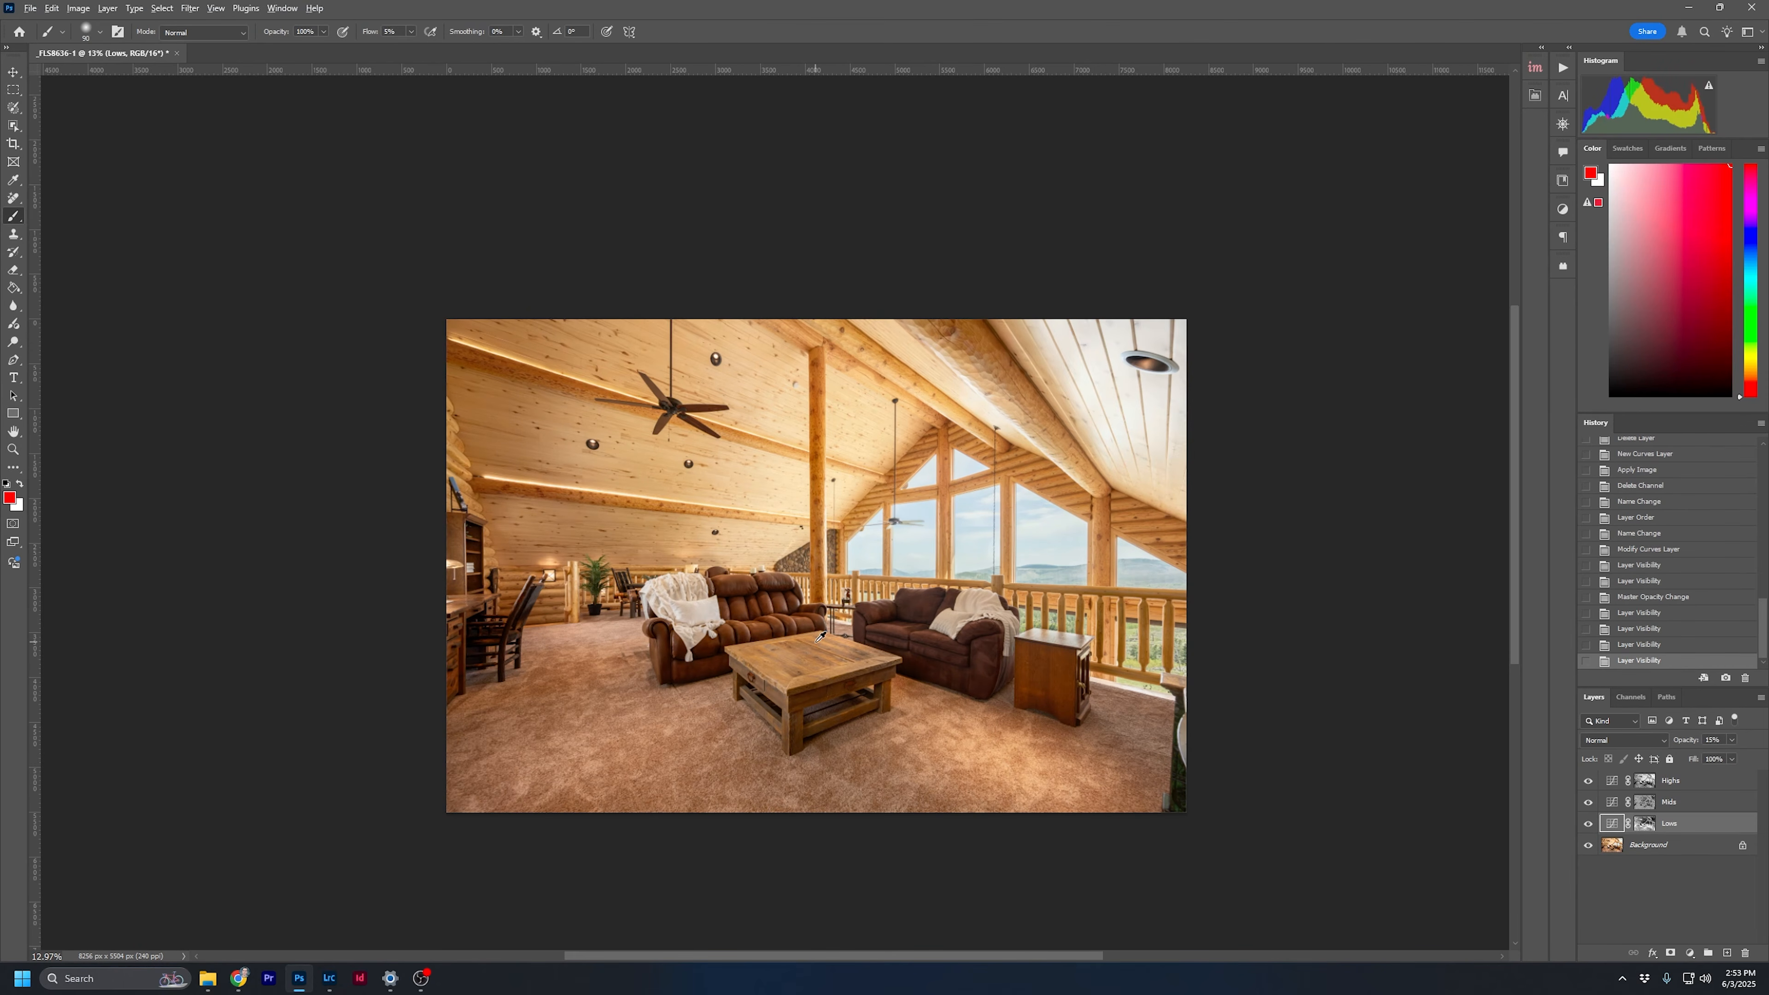
{"action": "scroll", "coordinate": [831, 633], "scroll_direction": "up", "scroll_amount": 3}
{"action": "scroll", "coordinate": [831, 633], "scroll_direction": "up", "scroll_amount": 1}
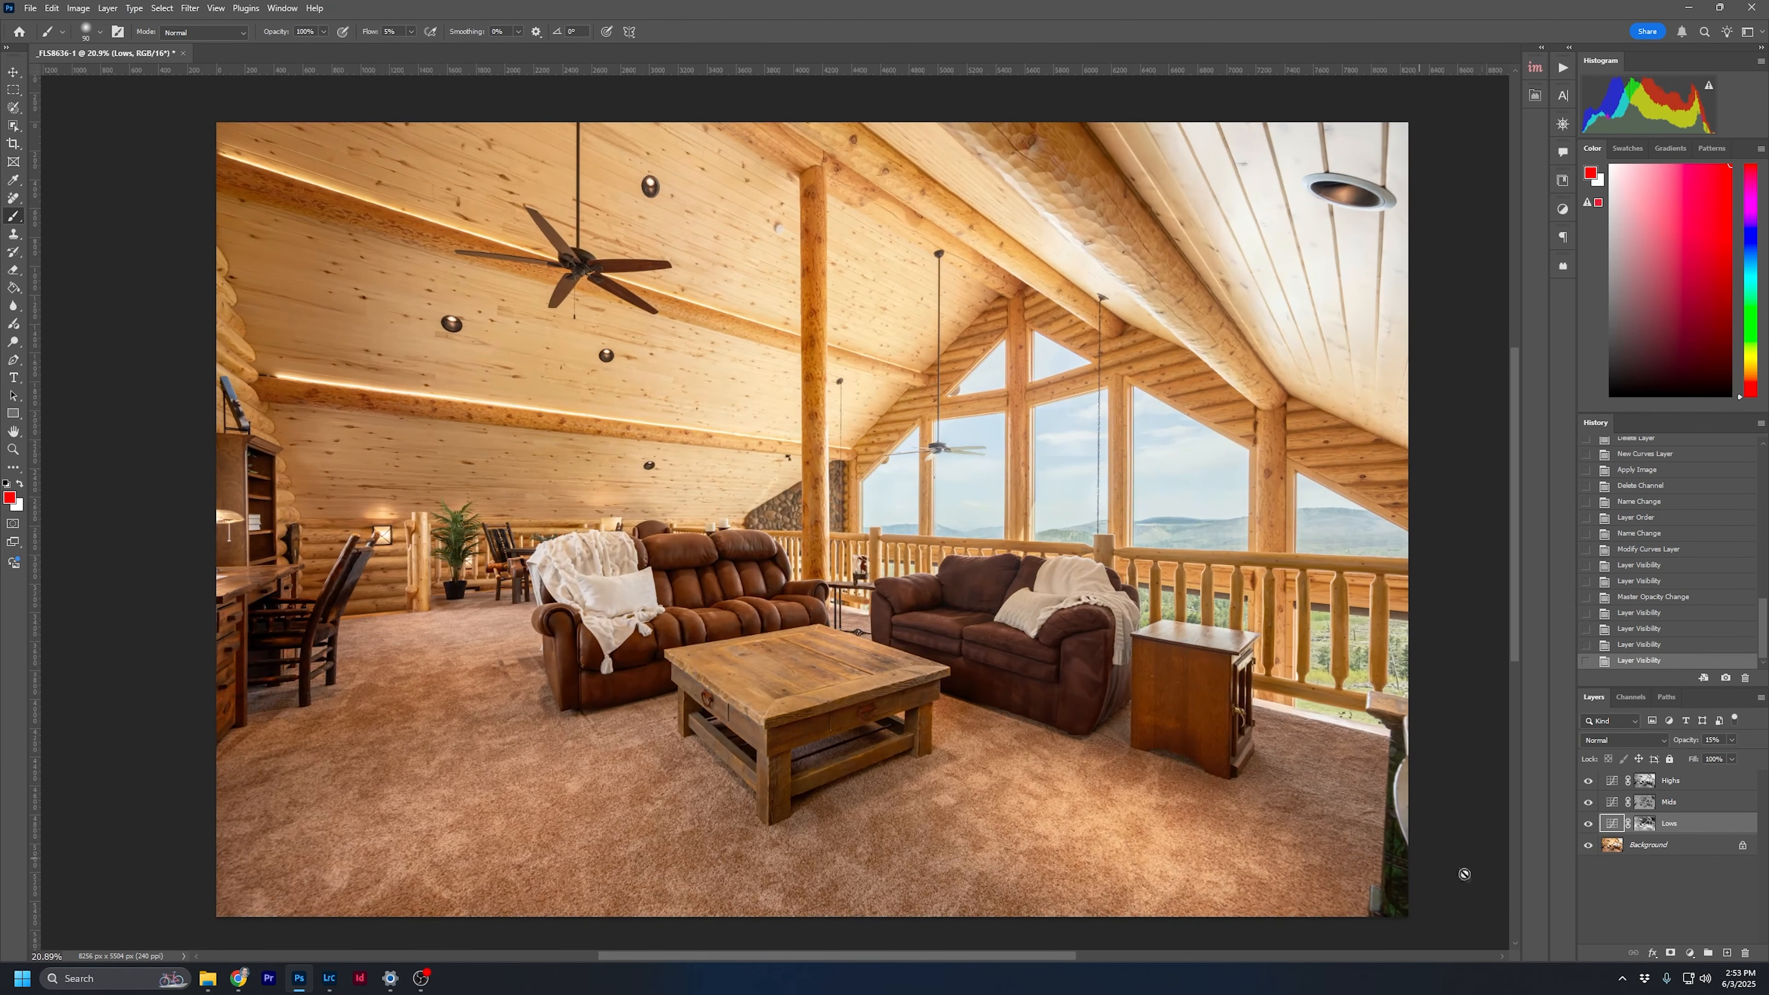
{"action": "left_click", "coordinate": [1589, 824]}
{"action": "left_click", "coordinate": [1588, 824]}
{"action": "left_click", "coordinate": [1588, 824]}
{"action": "left_click", "coordinate": [1588, 824]}
{"action": "left_click", "coordinate": [1589, 824]}
{"action": "left_click", "coordinate": [1588, 825]}
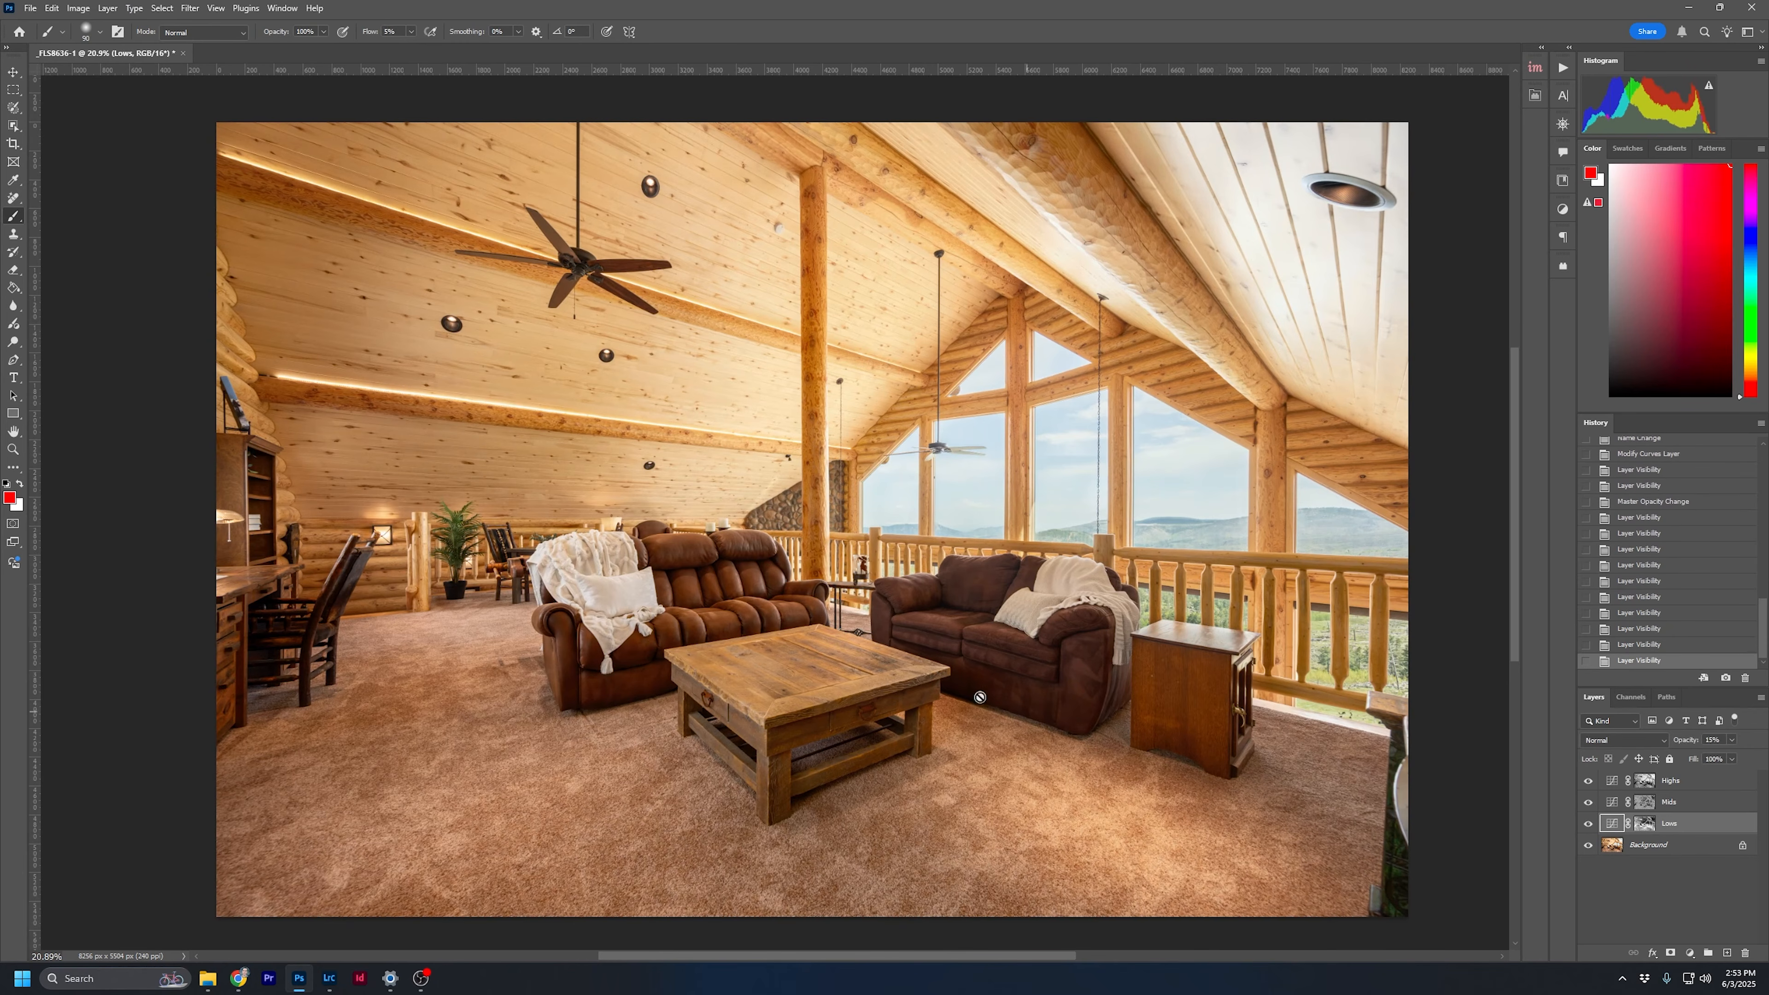
{"action": "left_click", "coordinate": [1588, 824]}
{"action": "left_click", "coordinate": [1589, 824]}
Apply the Lighter (RGB) preset to the Highs layer's curve
{"action": "left_click", "coordinate": [1644, 780]}
{"action": "double_click", "coordinate": [1611, 781]}
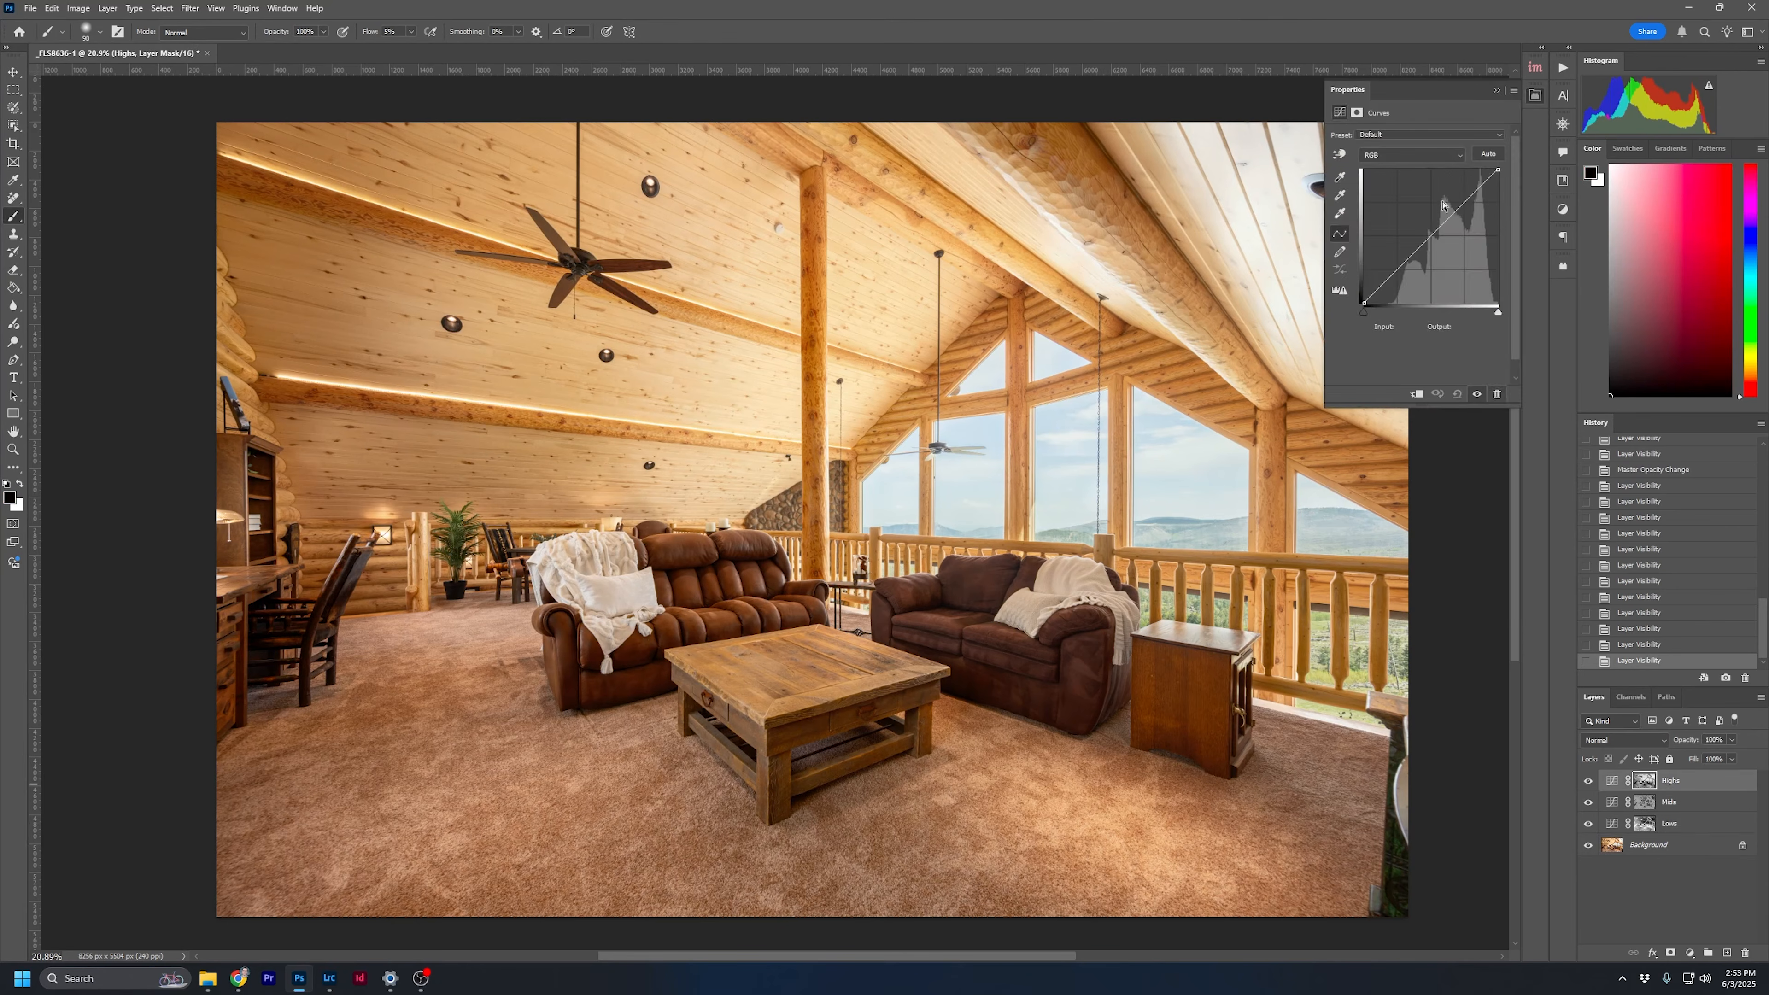
{"action": "left_click", "coordinate": [1409, 135]}
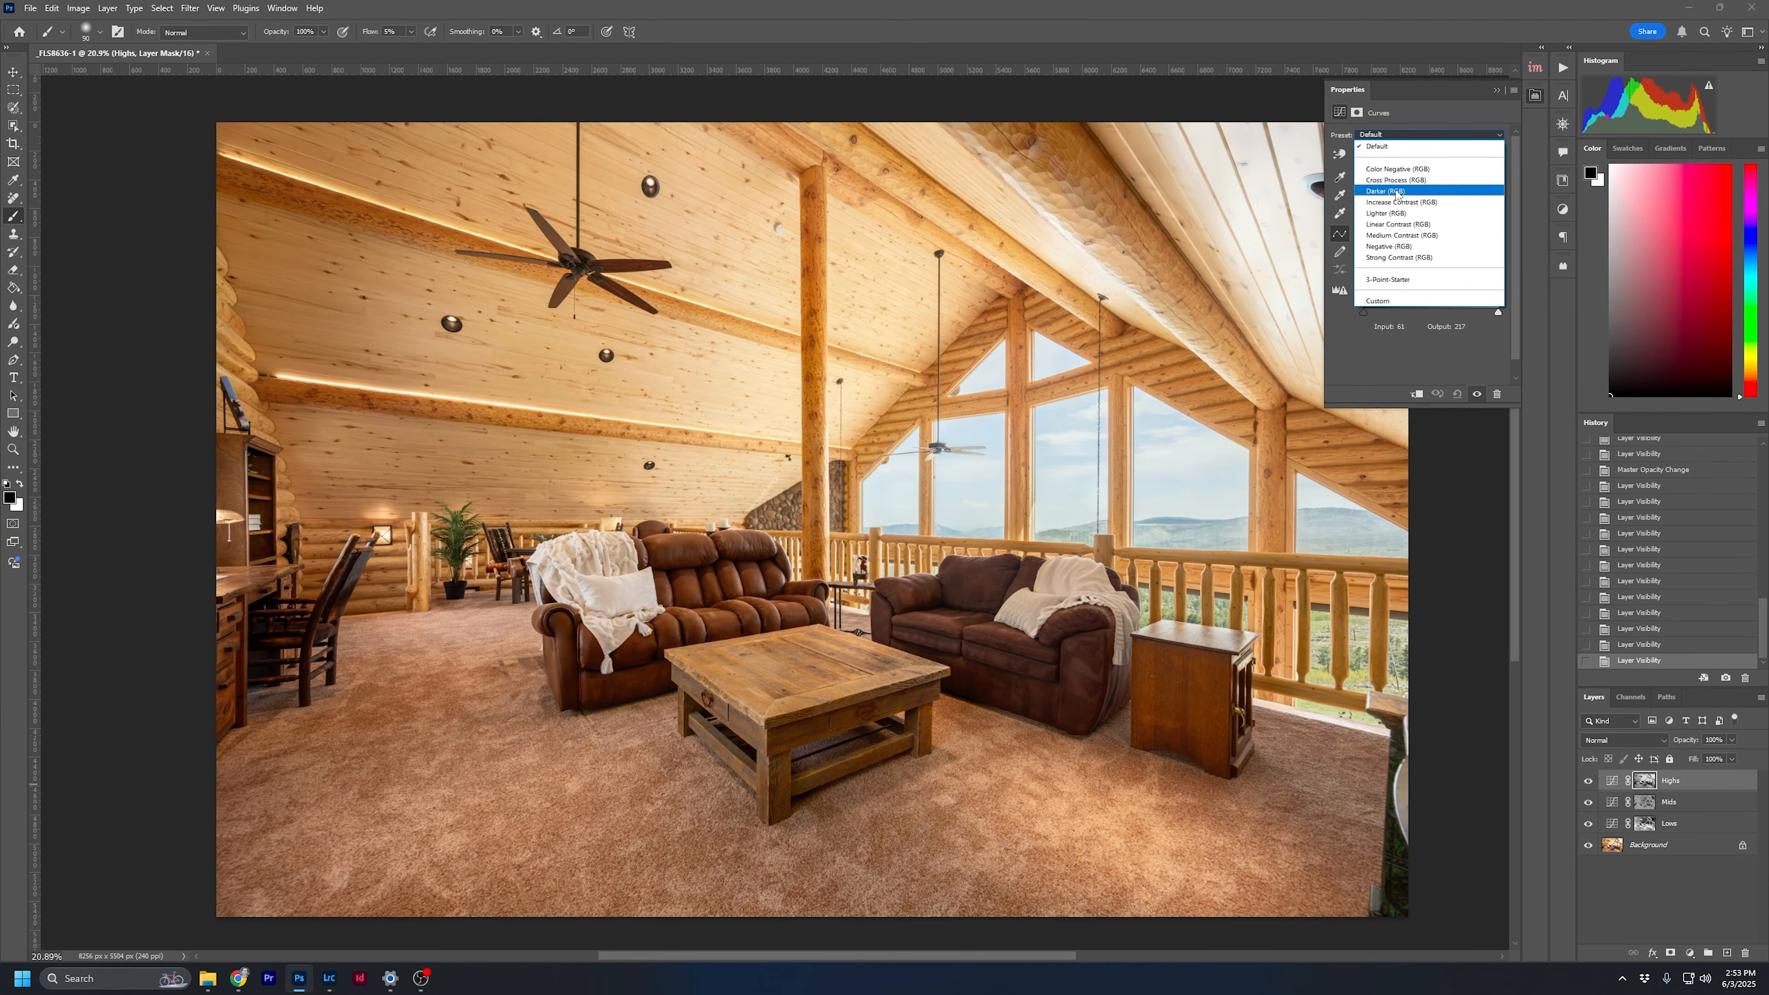
{"action": "left_click", "coordinate": [1399, 213]}
Reduce the Highs layer's opacity by eye, comparing the photo with and without the layer
{"action": "left_click", "coordinate": [1611, 780]}
{"action": "left_click", "coordinate": [1732, 759]}
{"action": "mouse_move", "coordinate": [1690, 762]}
{"action": "left_mouse_down"}
{"action": "mouse_move", "coordinate": [1673, 760]}
{"action": "mouse_move", "coordinate": [1712, 761]}
{"action": "left_mouse_up"}
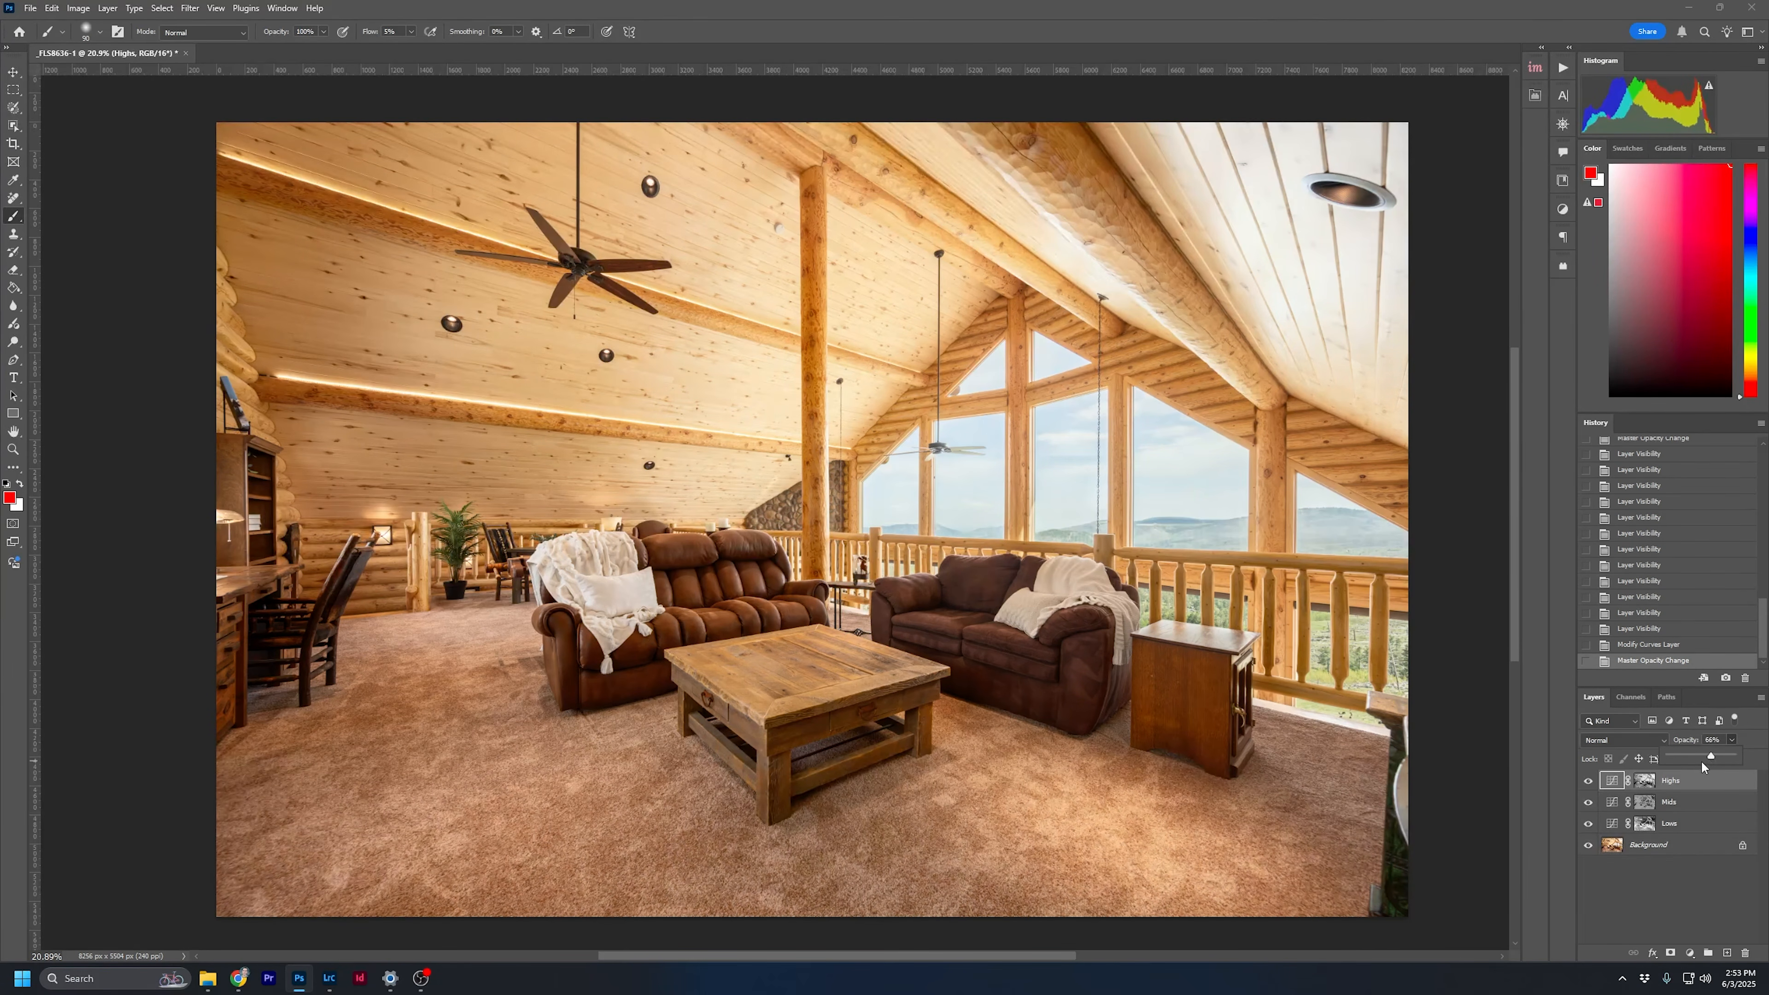
{"action": "left_click_drag", "start_coordinate": [1708, 759], "coordinate": [1699, 759]}
{"action": "left_click", "coordinate": [1588, 782]}
{"action": "left_click", "coordinate": [1589, 782]}
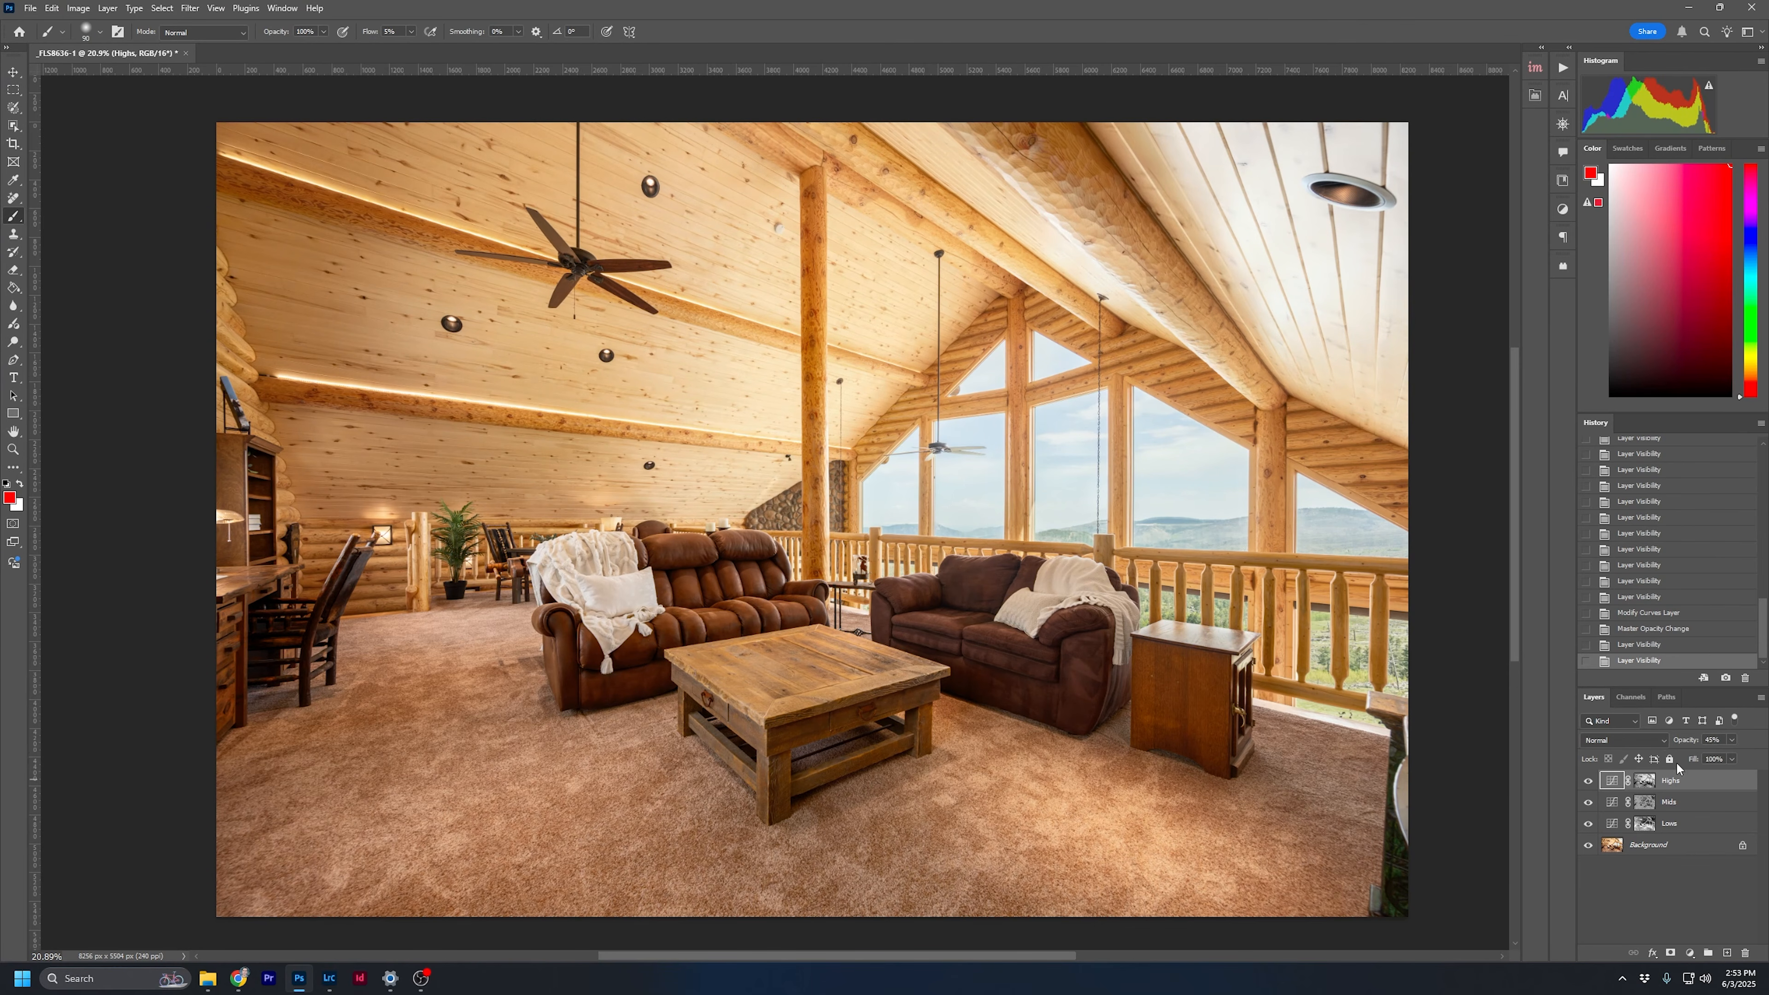
{"action": "left_click", "coordinate": [1732, 739]}
{"action": "left_click_drag", "start_coordinate": [1724, 759], "coordinate": [1719, 760]}
{"action": "left_click_drag", "start_coordinate": [1718, 754], "coordinate": [1717, 756]}
{"action": "left_click", "coordinate": [1588, 783]}
{"action": "left_click", "coordinate": [1589, 783]}
Flatten the image into a single Background layer and save the file
{"action": "left_click", "coordinate": [1702, 901]}
{"action": "key", "text": "ctrl+shift+e"}
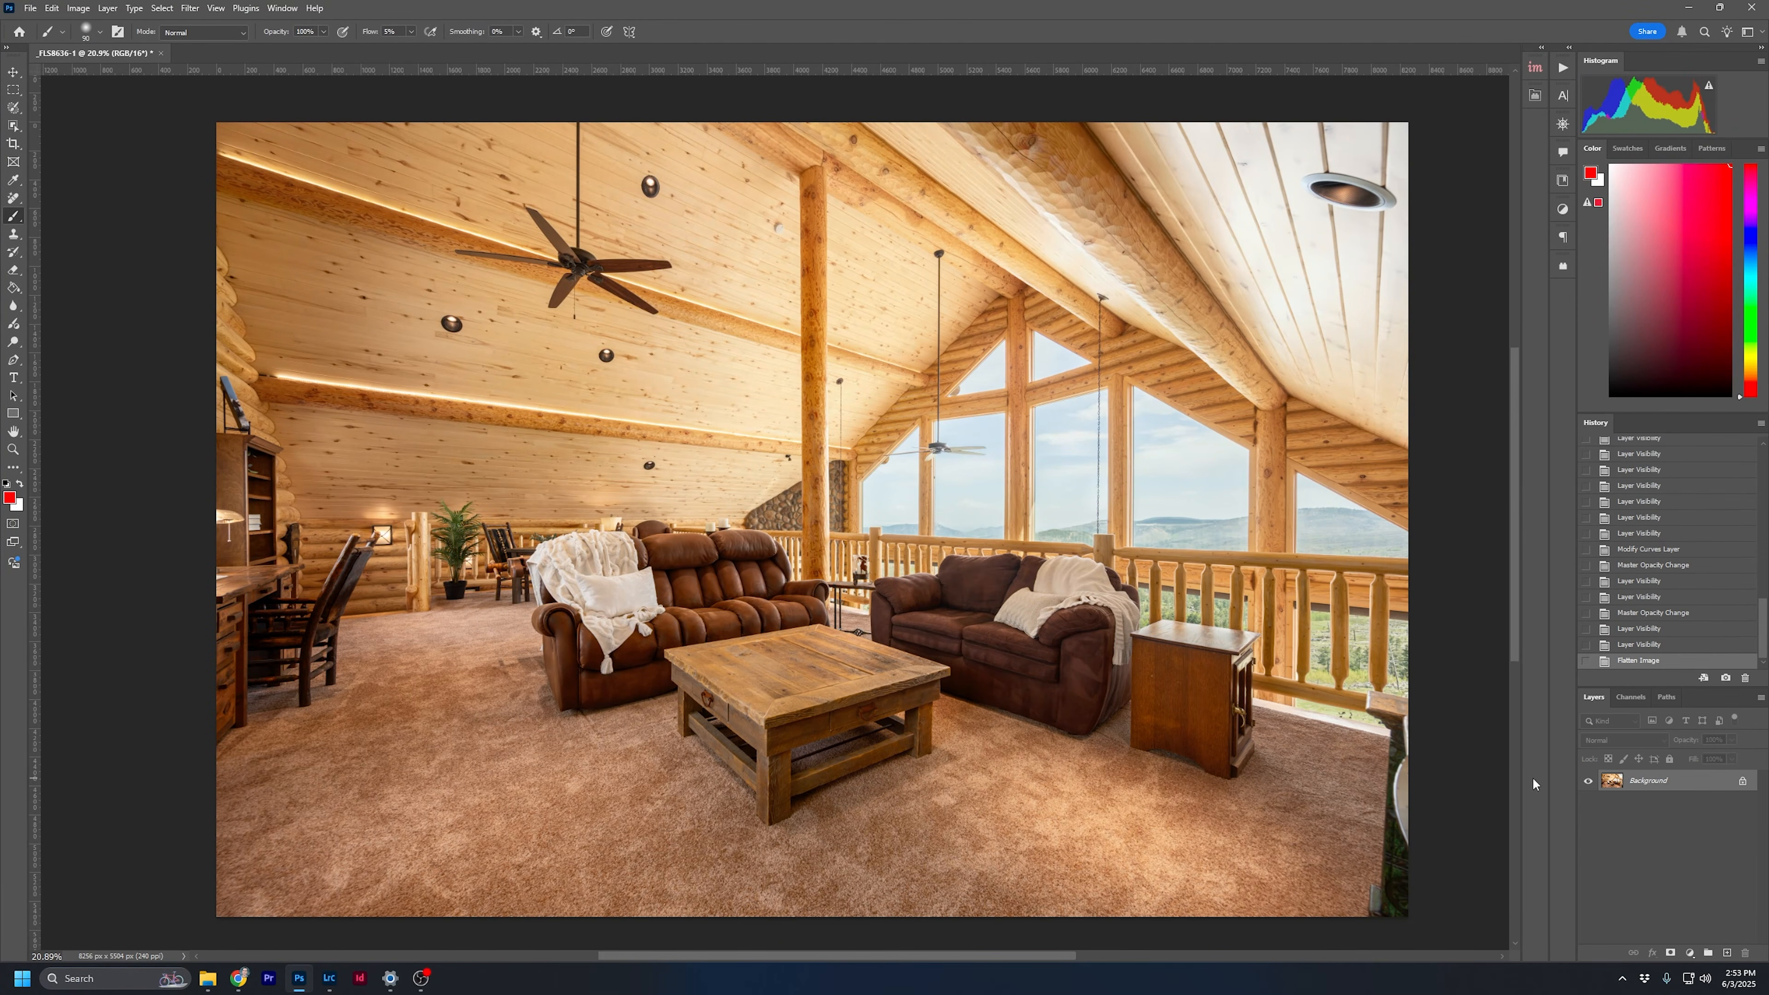
{"action": "scroll", "coordinate": [724, 499], "scroll_direction": "down", "scroll_amount": 2}
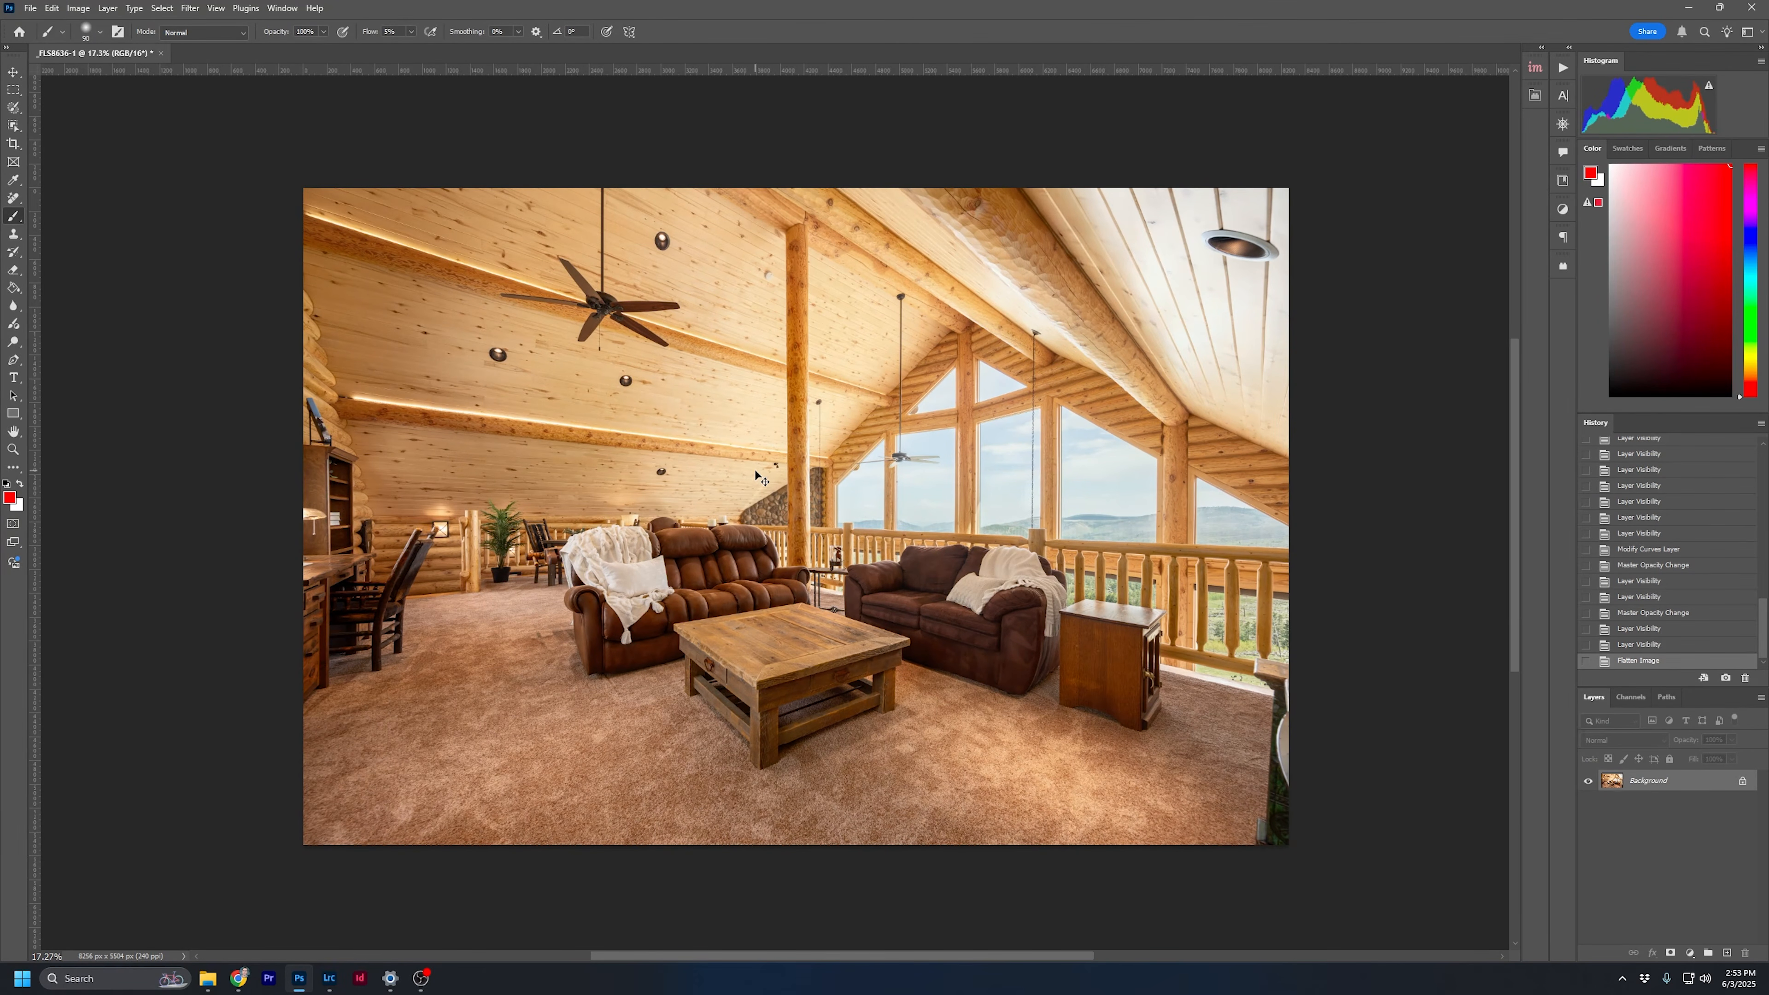
{"action": "key", "text": "ctrl+s"}
Switch to Lightroom Classic and show INT_8627.NEF as the reference photo beside _FLS8636-Edit.psd in Reference View
{"action": "left_click", "coordinate": [329, 977]}
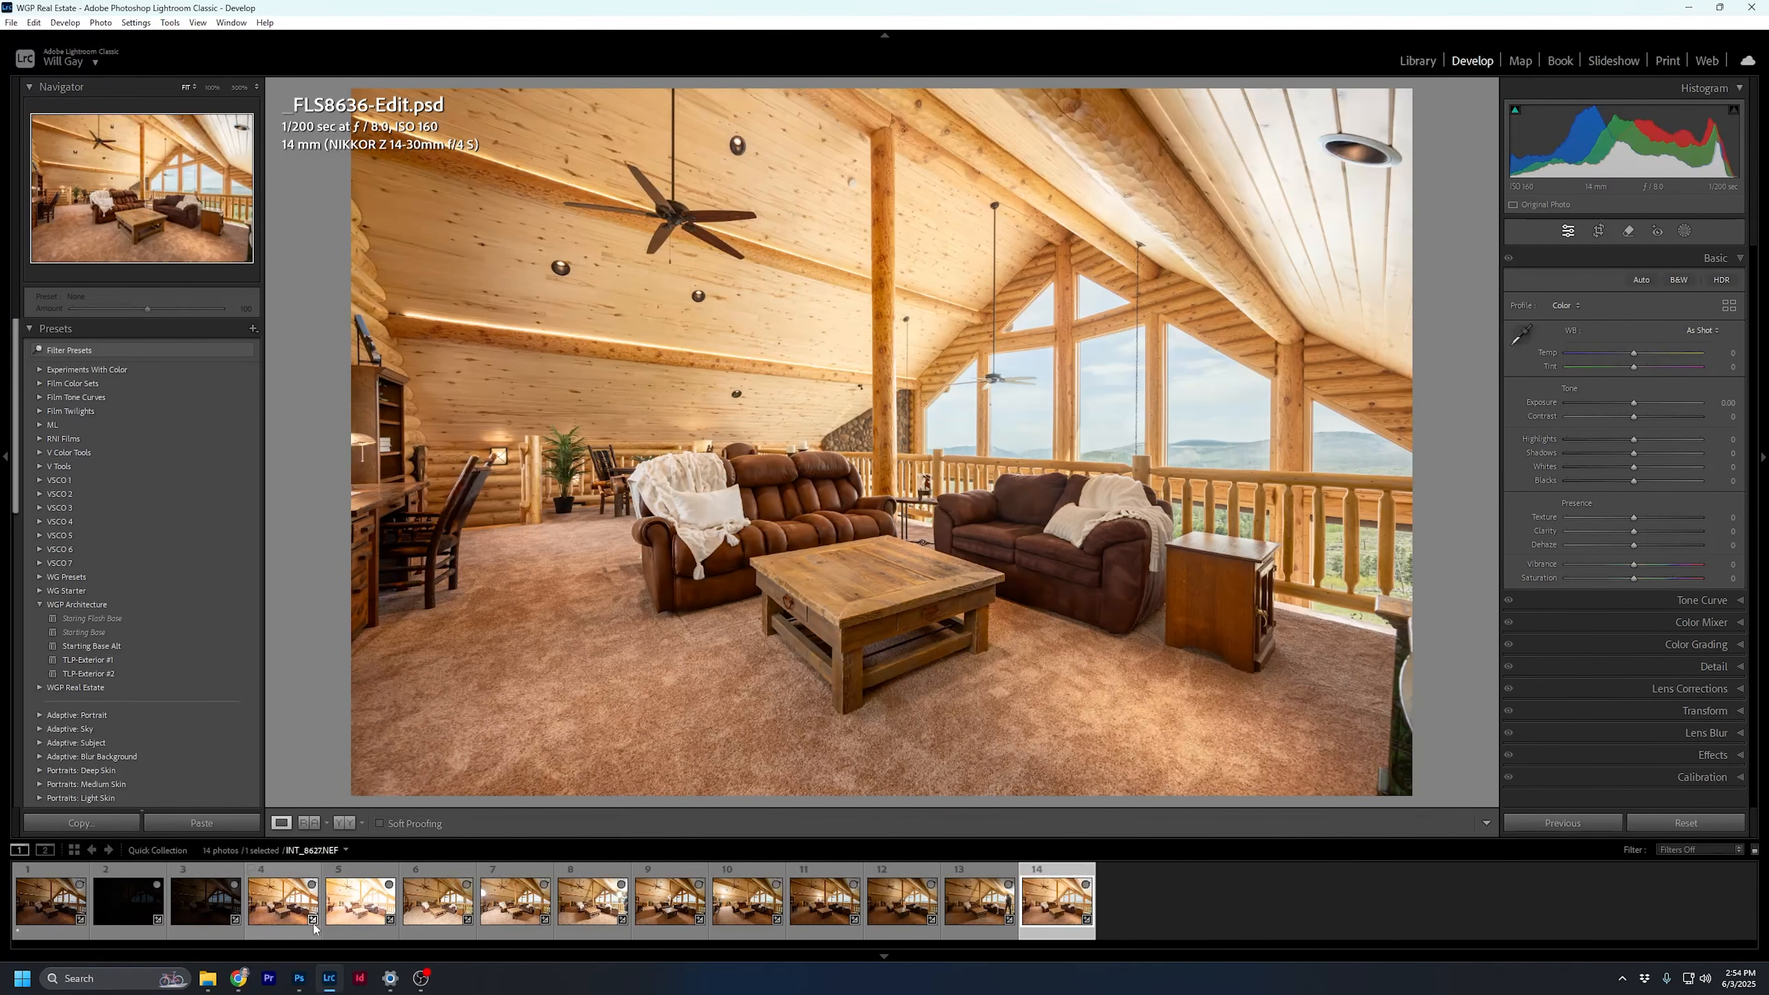
{"action": "left_click", "coordinate": [279, 913], "text": "ctrl"}
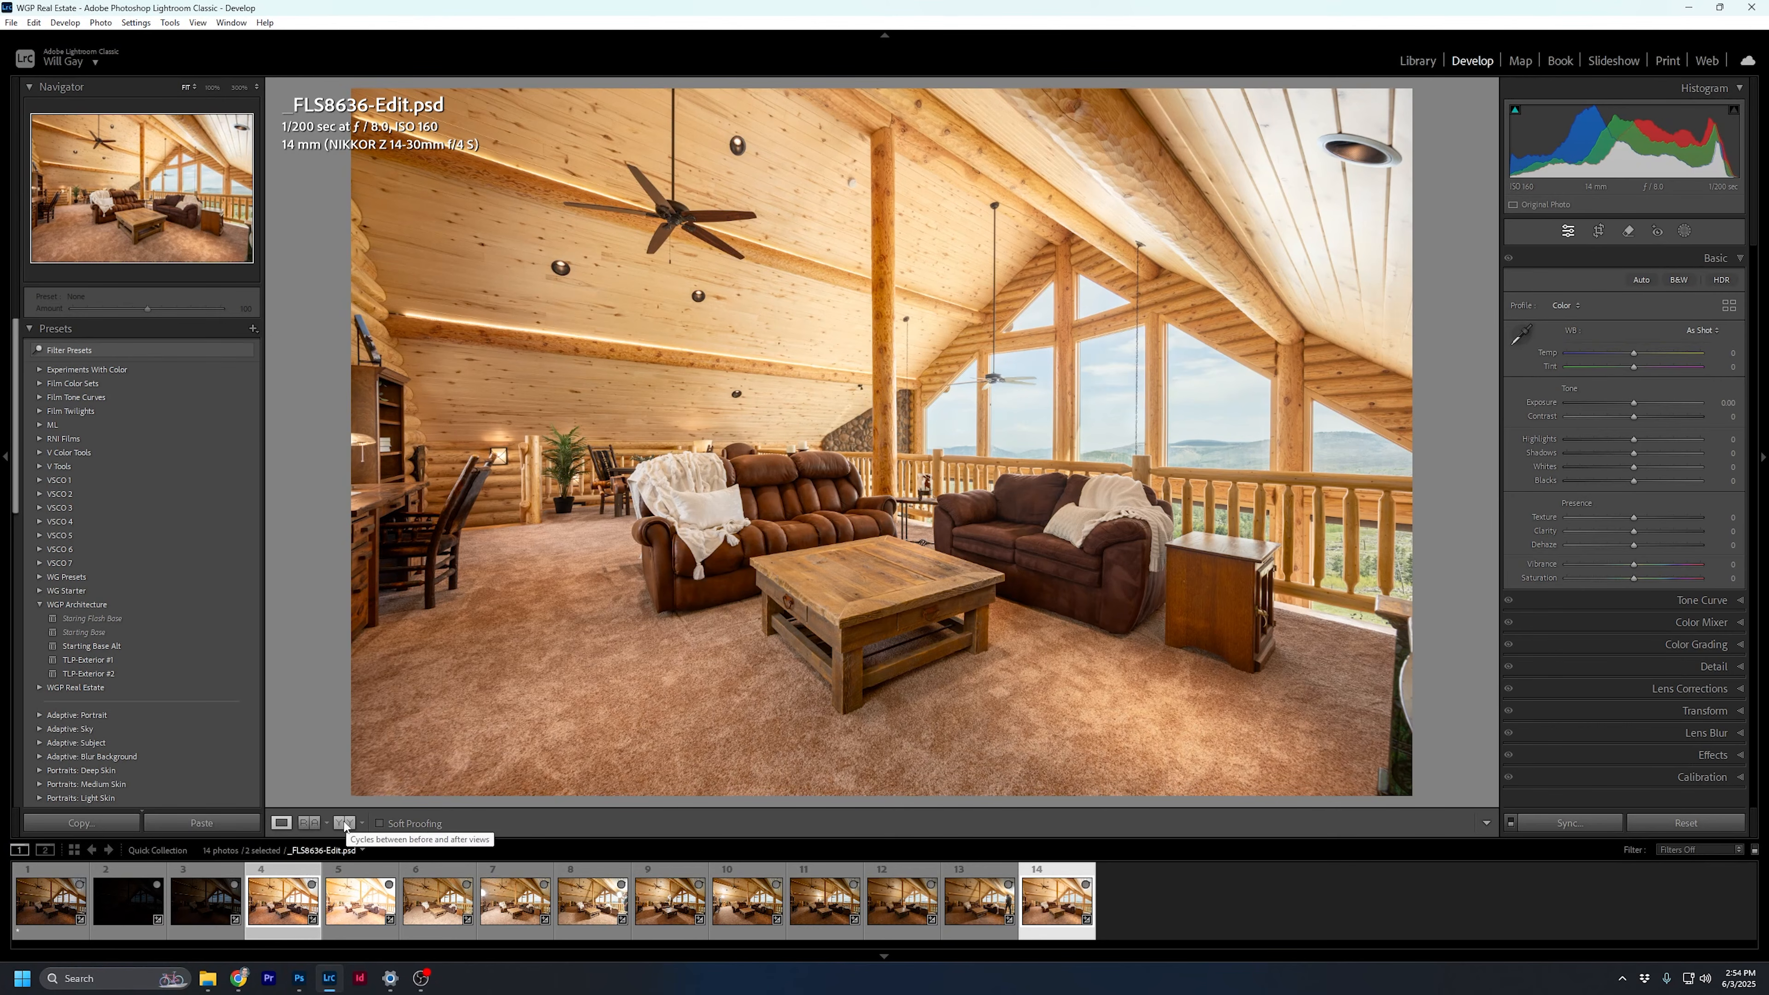
{"action": "left_click", "coordinate": [304, 823]}
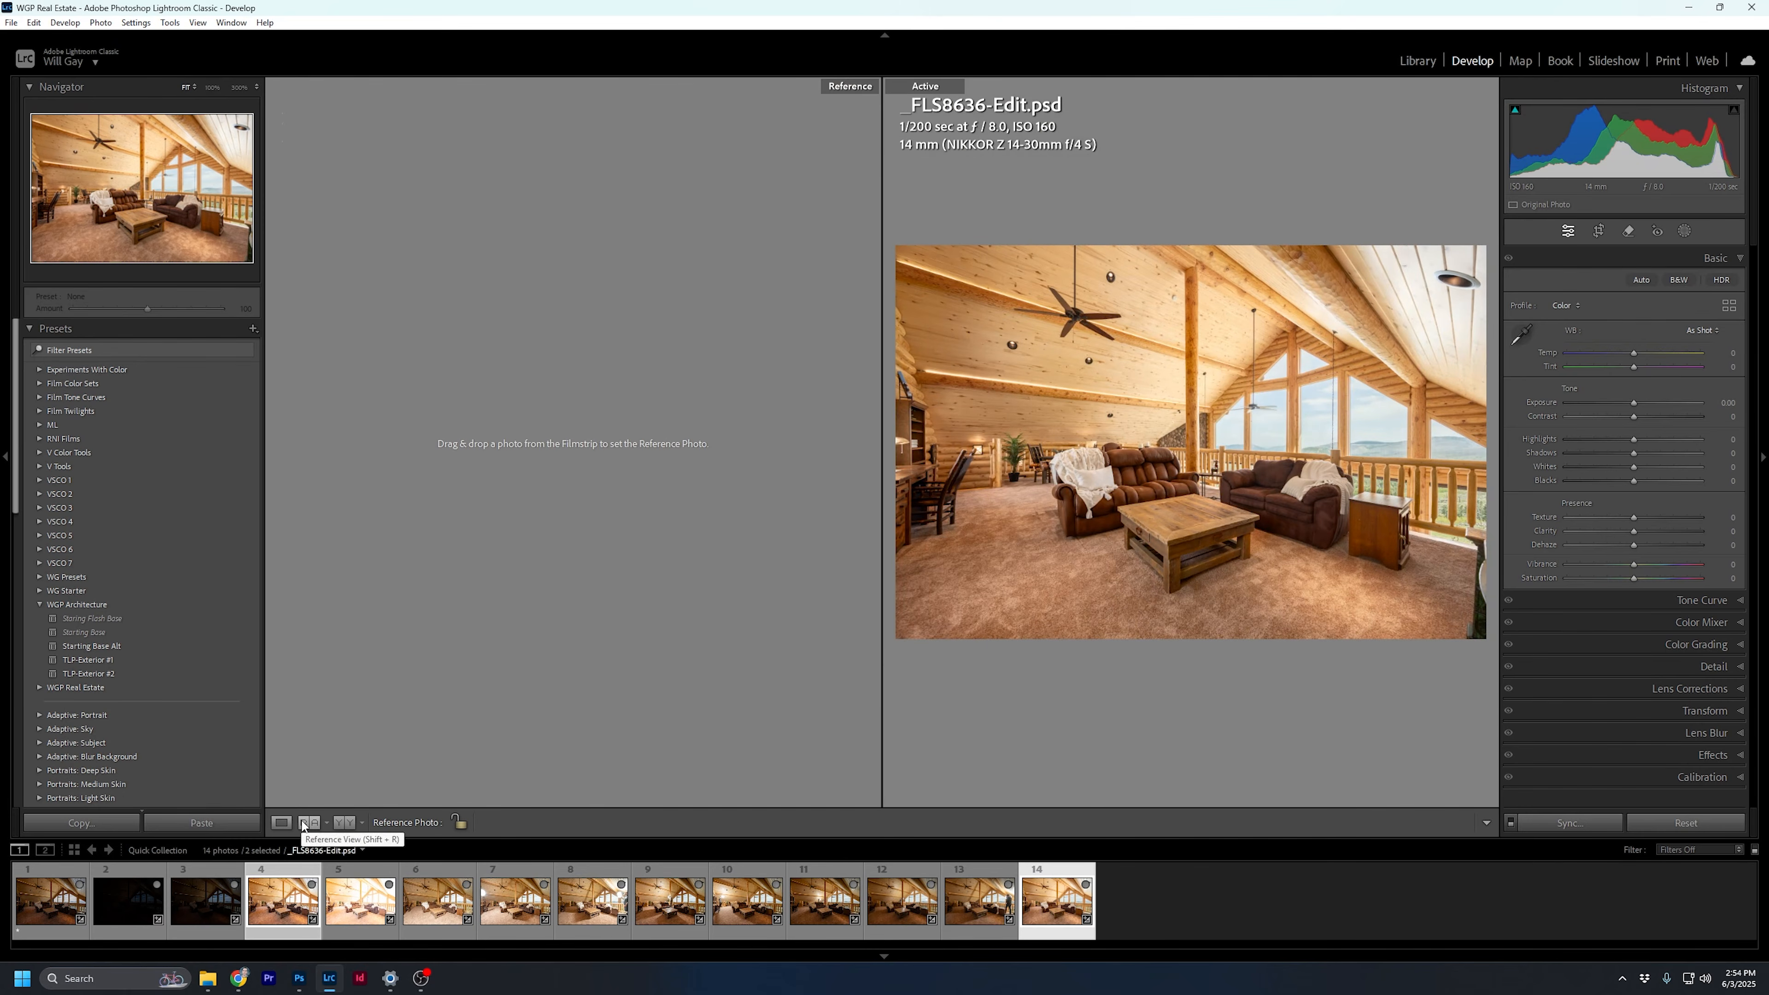
{"action": "left_click", "coordinate": [272, 908]}
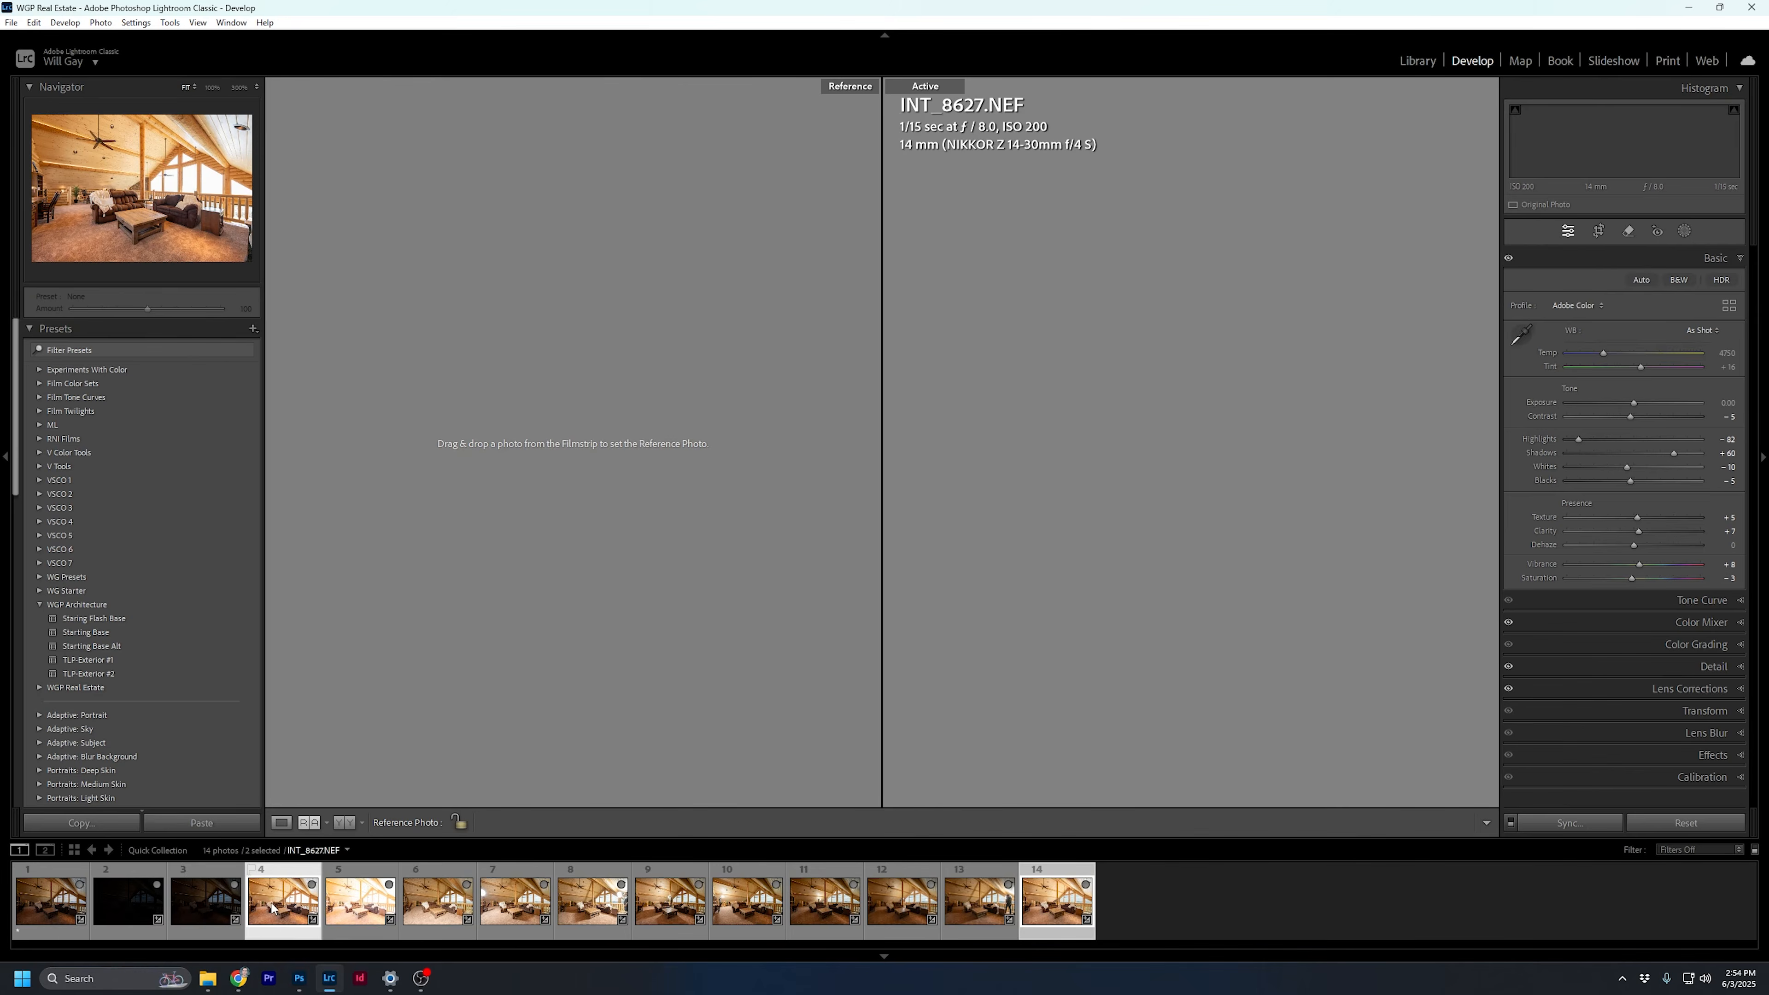
{"action": "left_click", "coordinate": [1039, 915]}
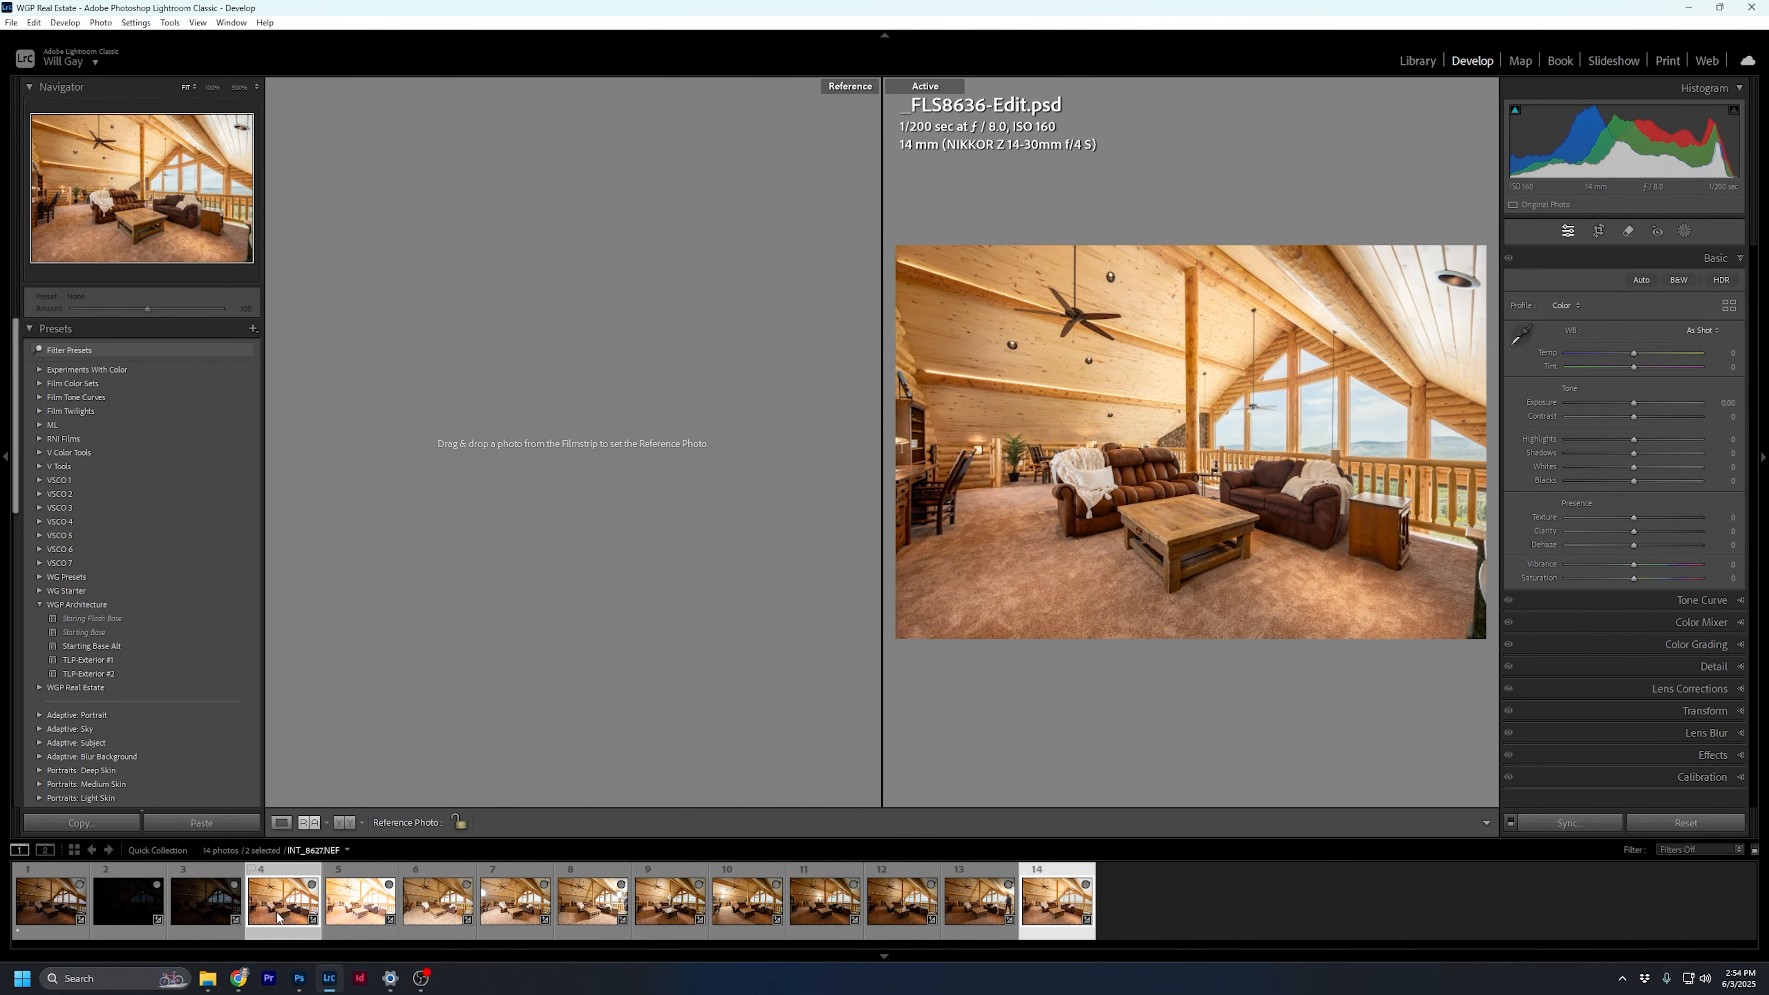
{"action": "left_click", "coordinate": [1291, 920]}
{"action": "left_click_drag", "start_coordinate": [282, 909], "coordinate": [588, 404]}
{"action": "left_click", "coordinate": [1085, 919]}
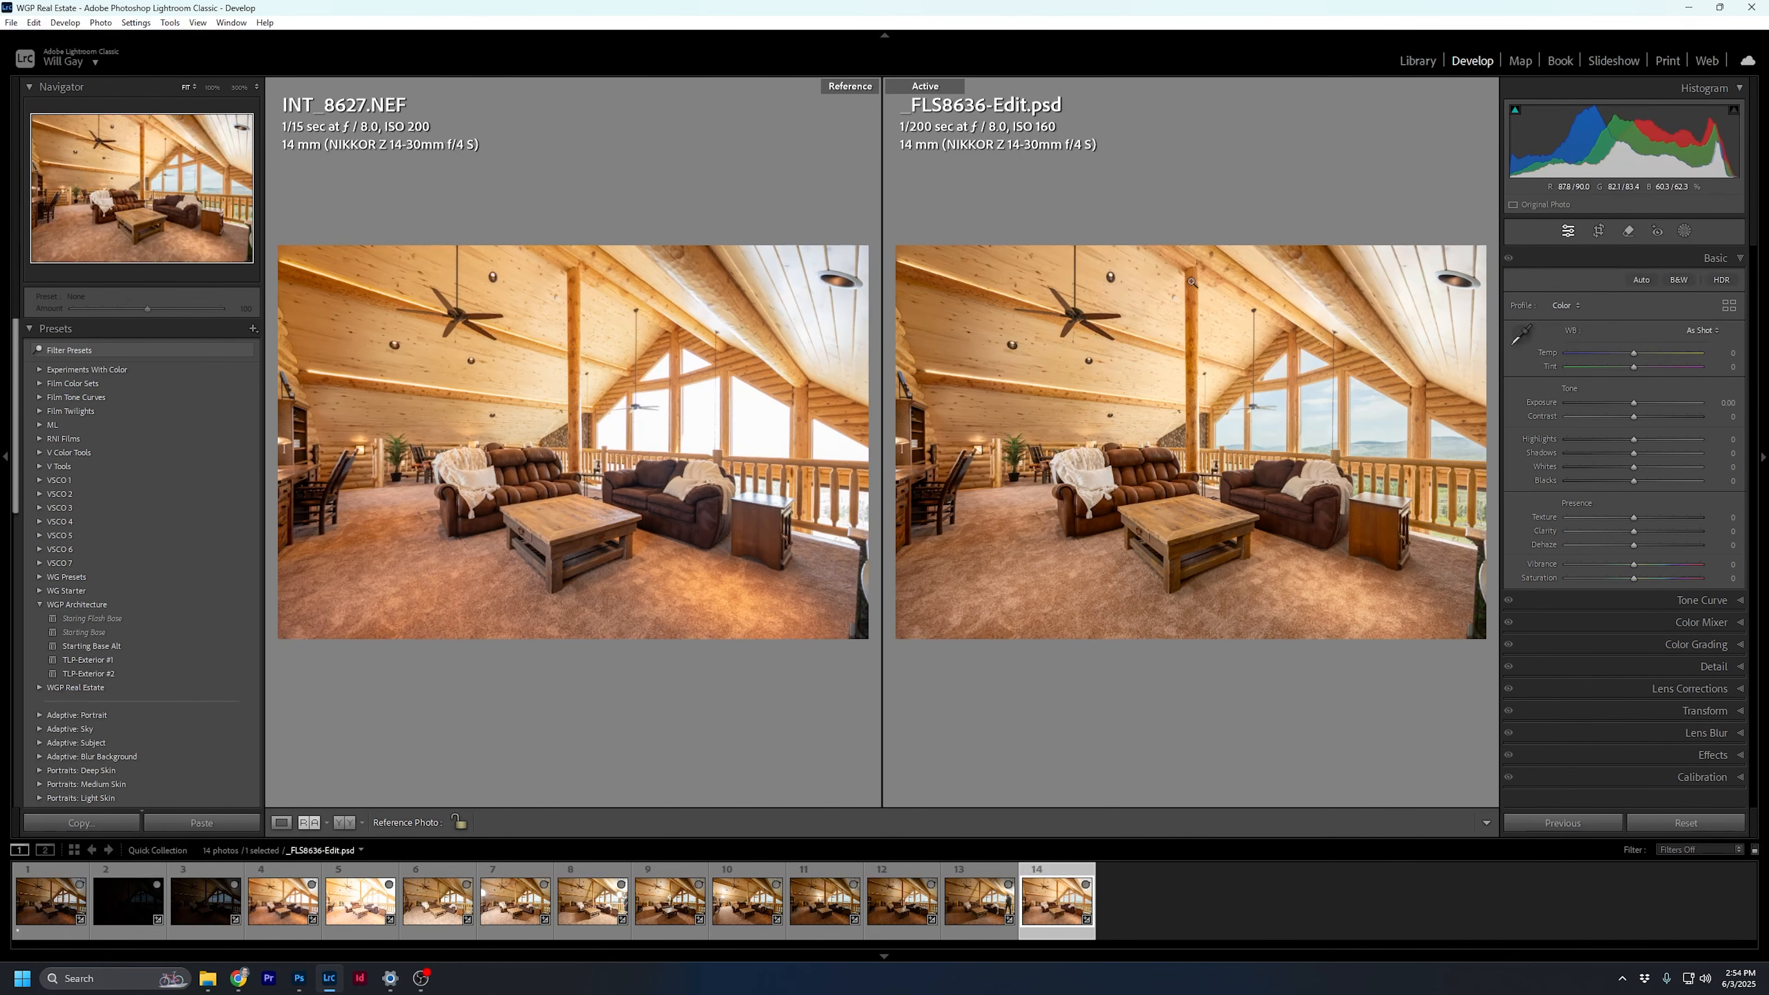
Examine the wooden ceiling beam close up in both photos, and return to the single-photo view of the edit
{"action": "left_click", "coordinate": [520, 341]}
{"action": "left_click", "coordinate": [1146, 362]}
{"action": "left_click_drag", "start_coordinate": [1177, 344], "coordinate": [1184, 552]}
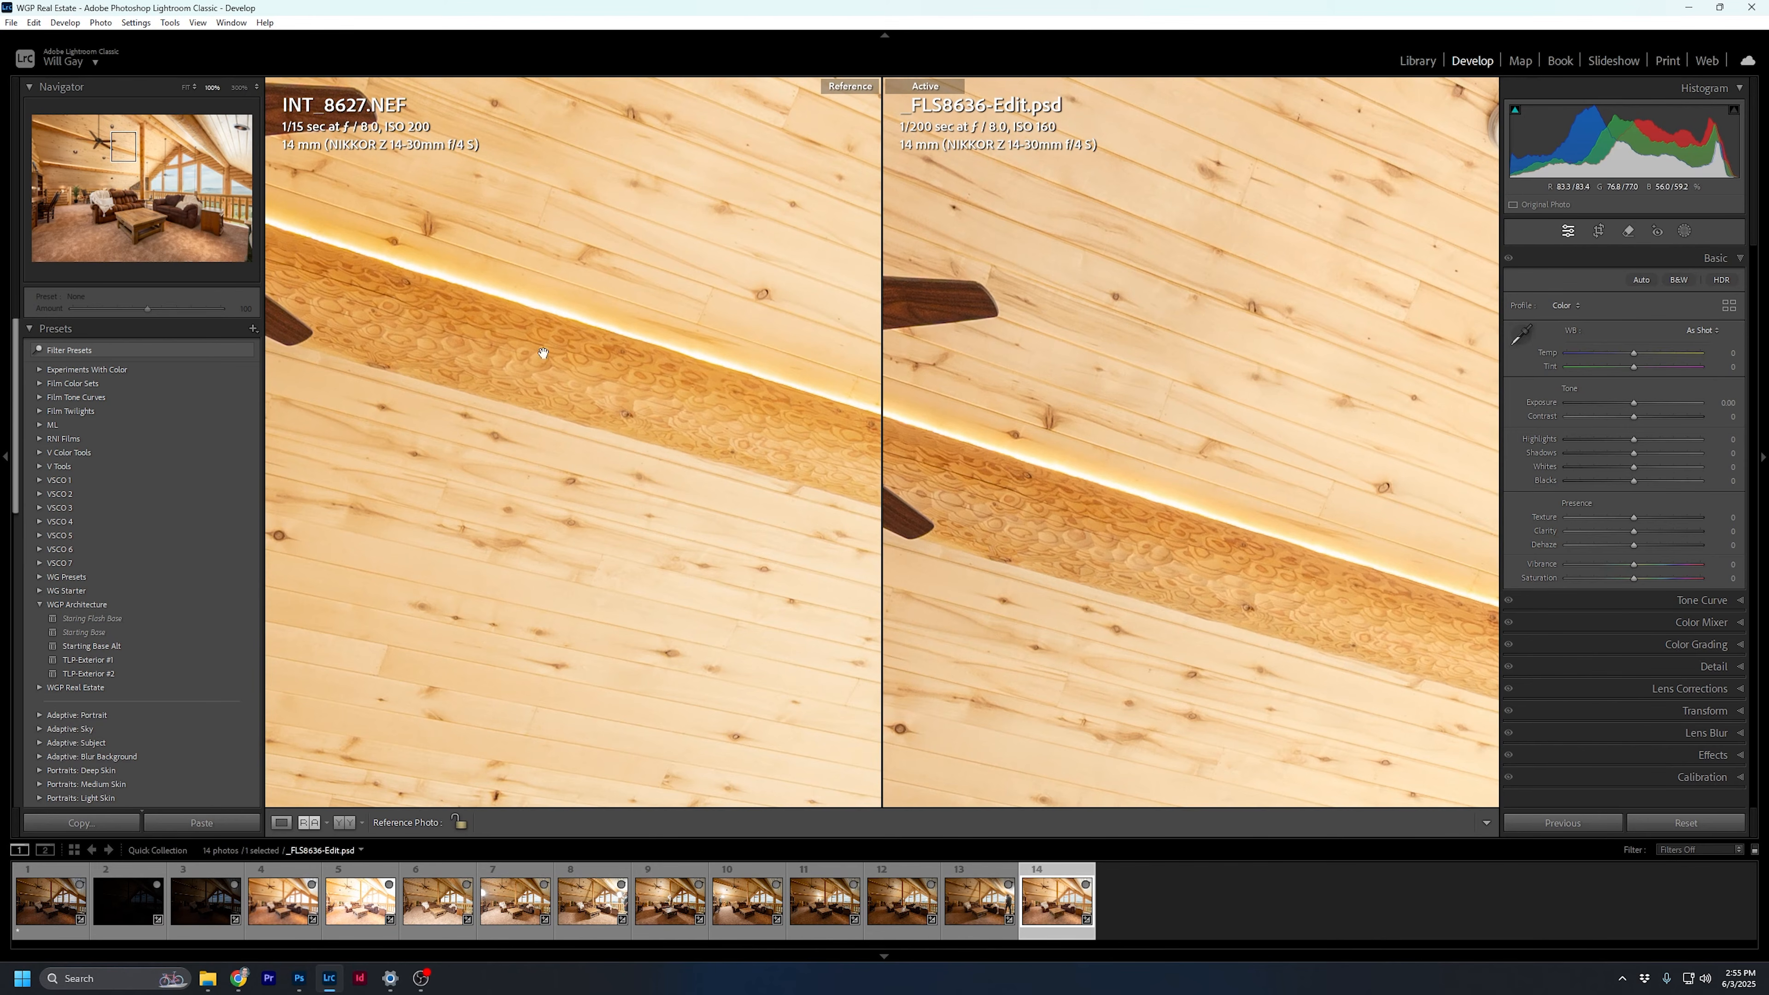
{"action": "left_click", "coordinate": [528, 317]}
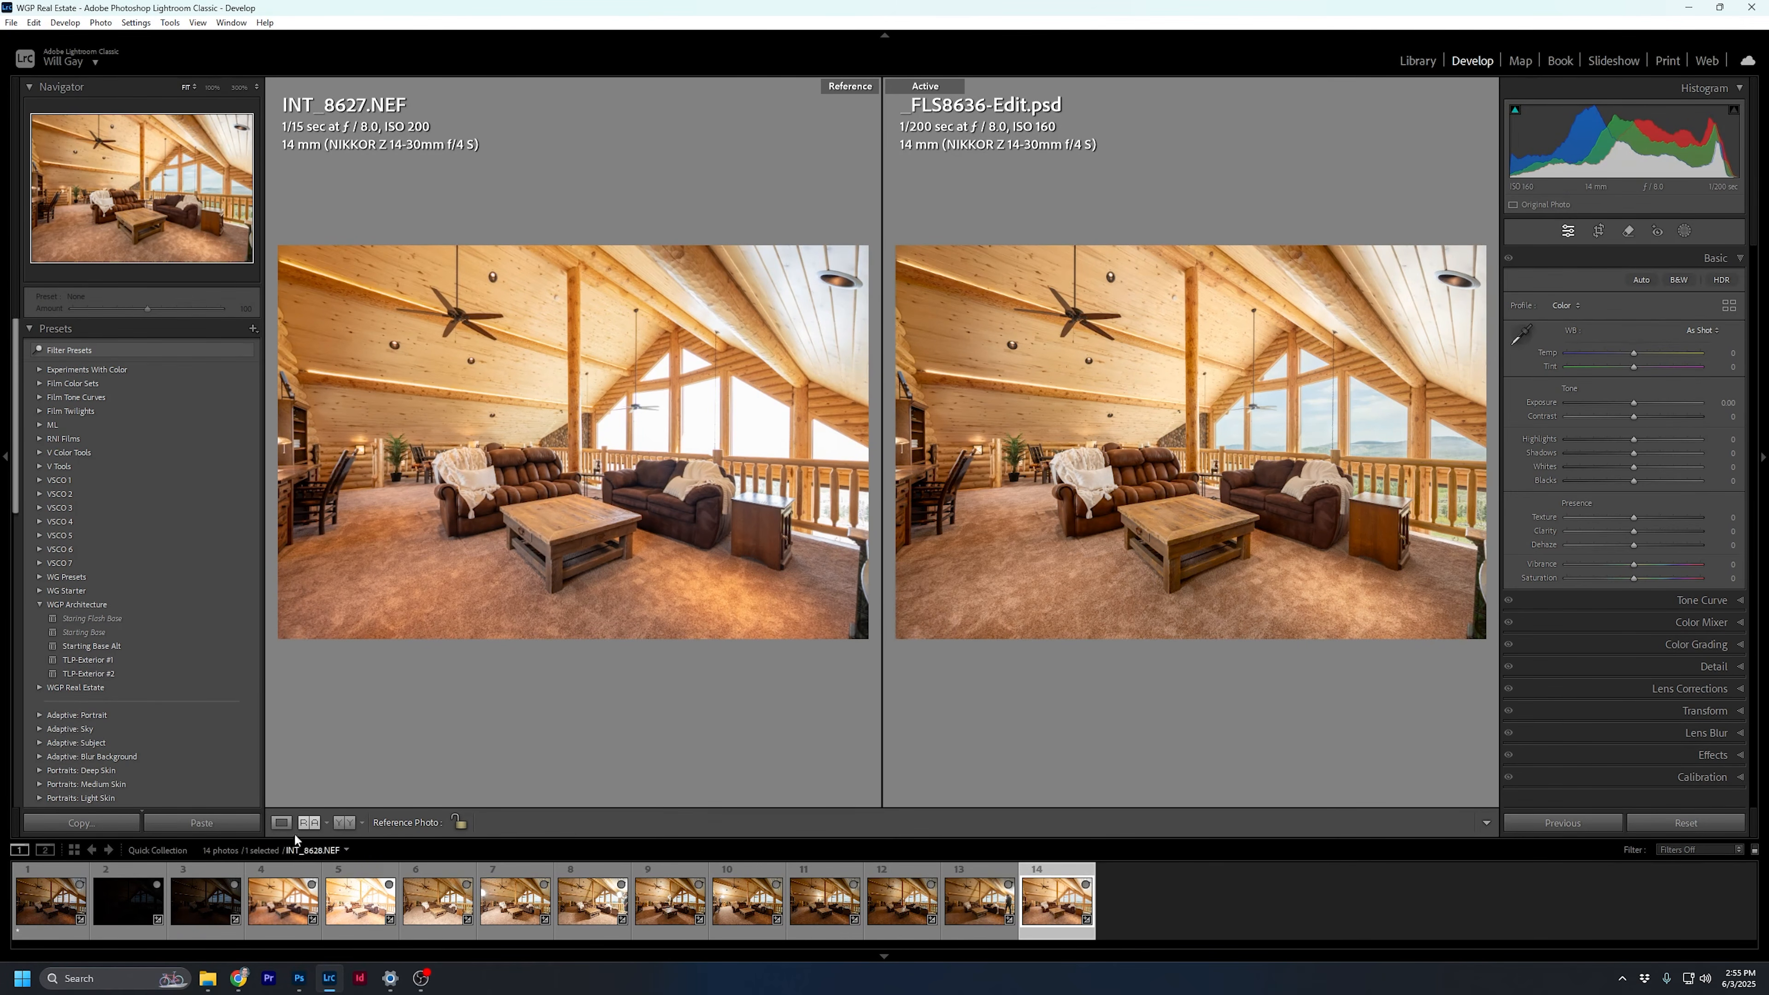
{"action": "left_click", "coordinate": [280, 822]}
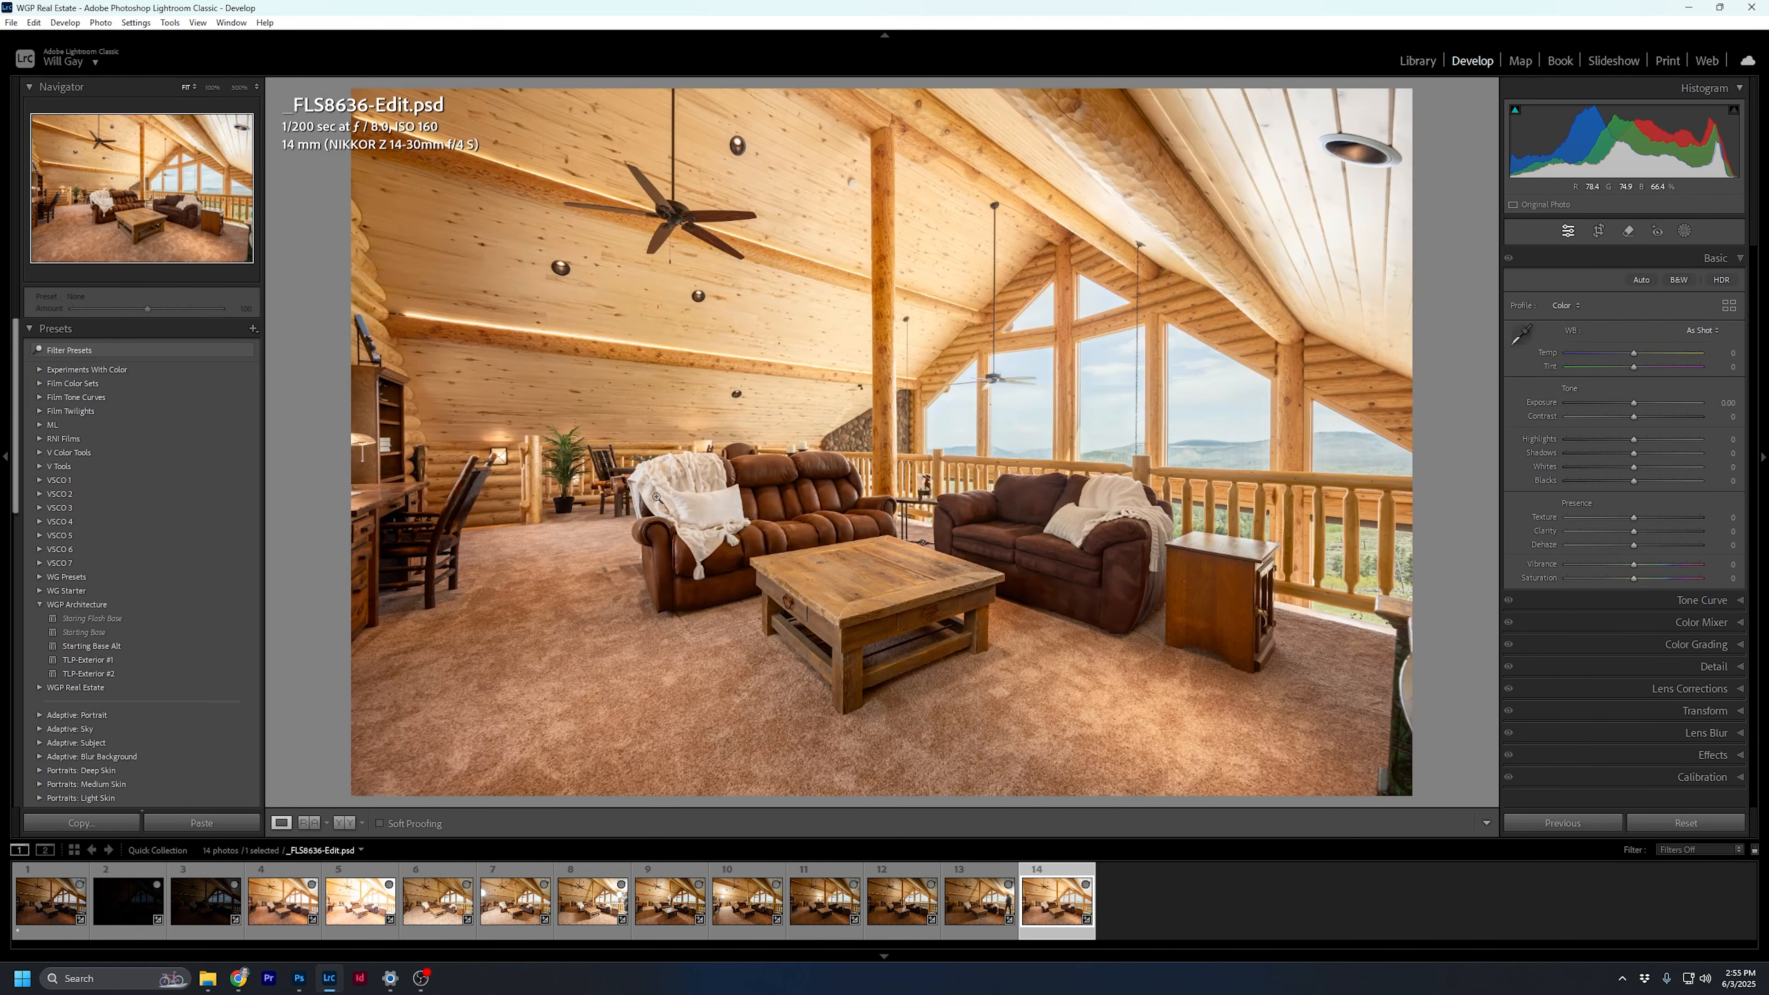